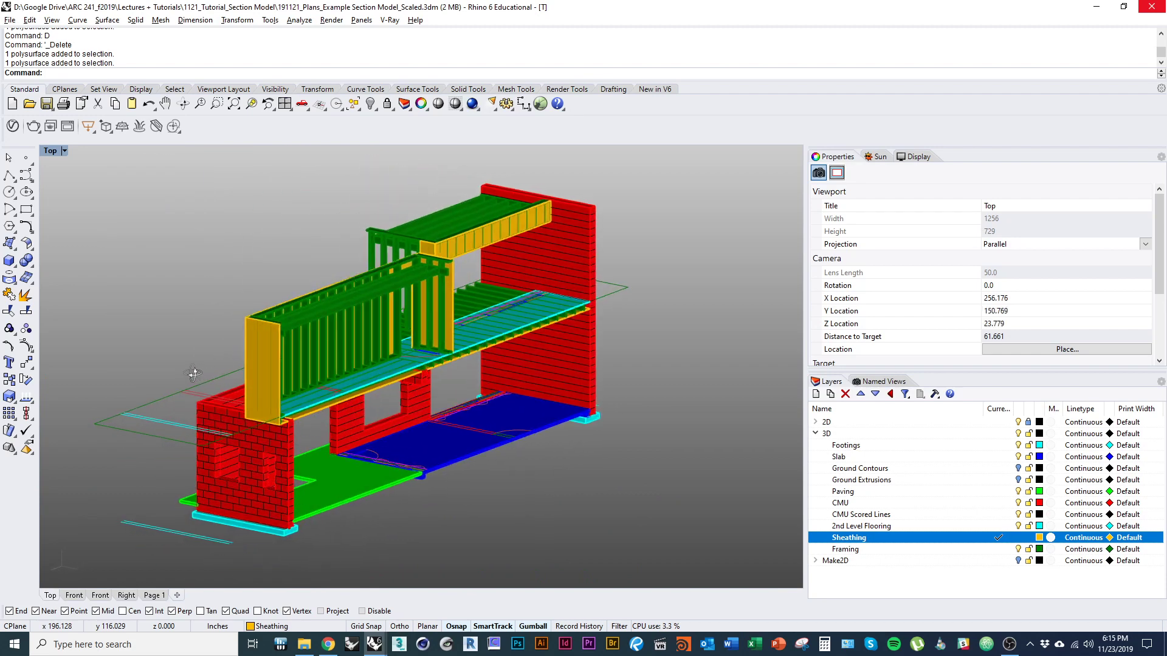
# Step: Examine the upper-level framing, sheathing and end wall of the section model from several angles
pyautogui.moveTo(307, 384); pyautogui.dragTo(273, 357, button='right')
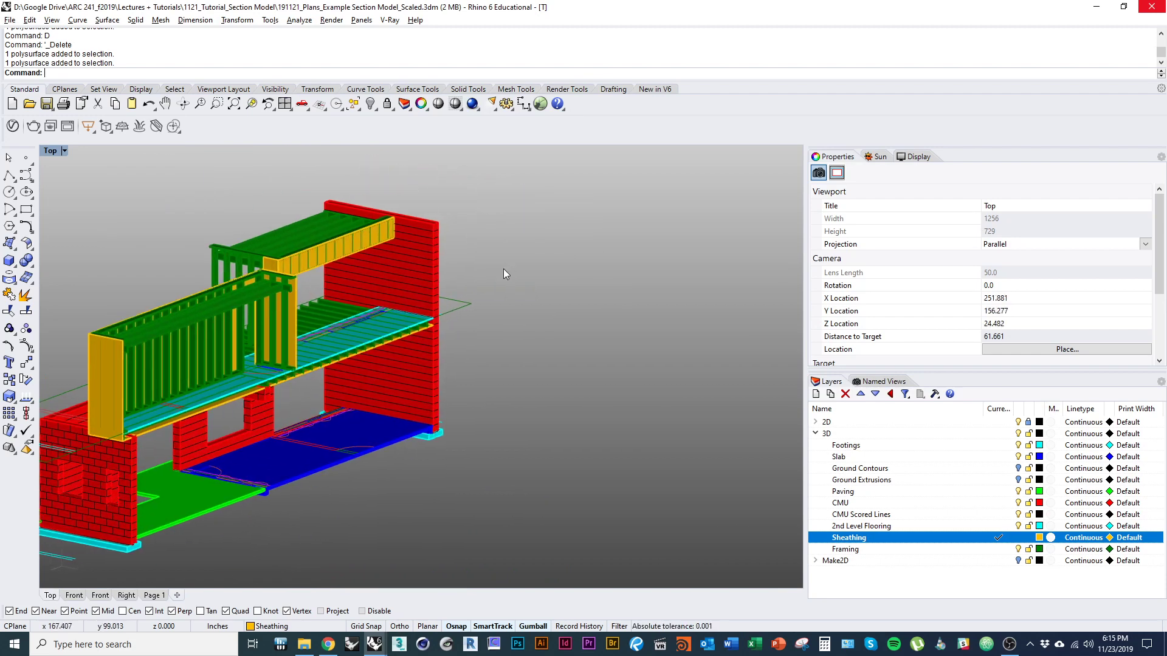
pyautogui.scroll(-3, 349, 325)
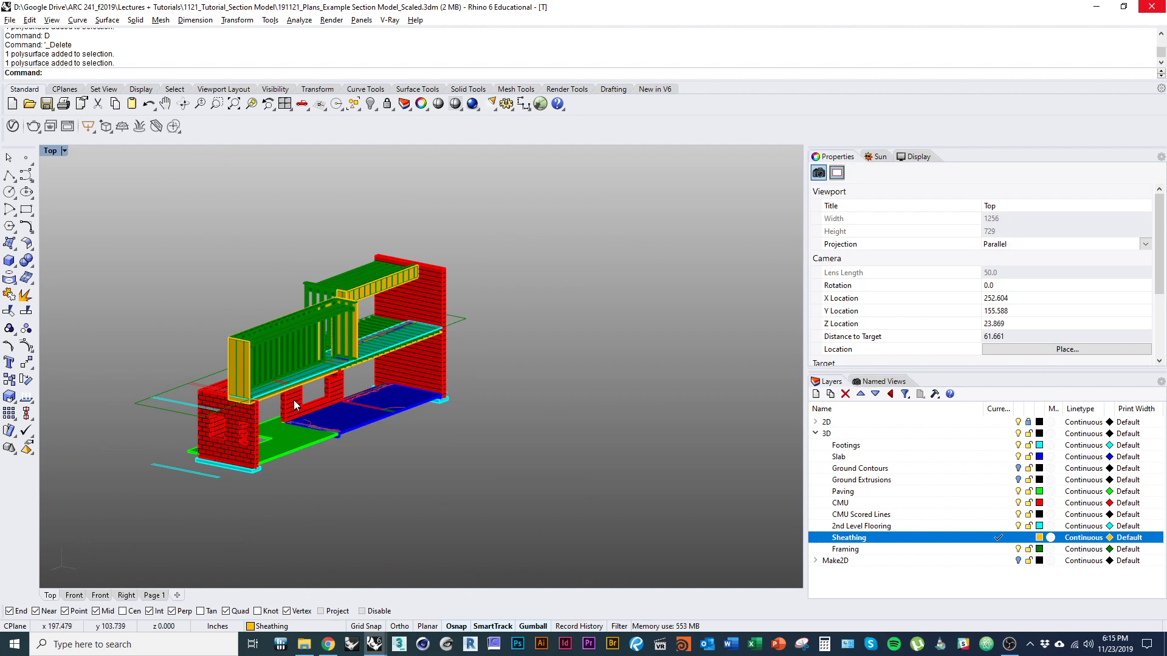
pyautogui.scroll(8, 329, 398)
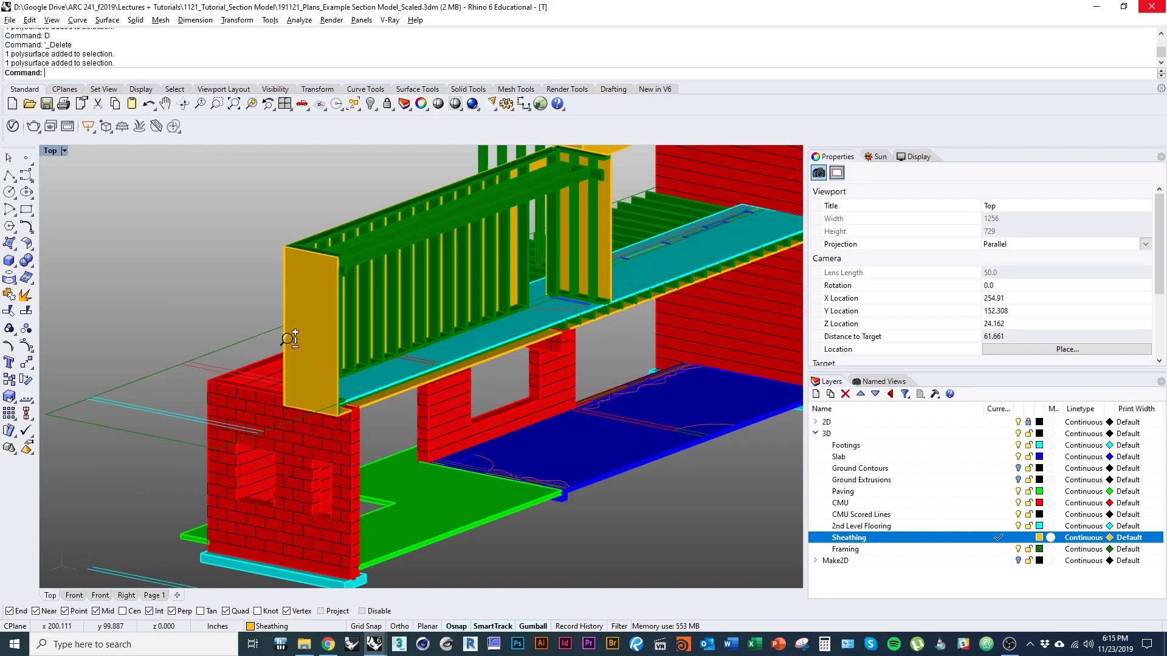
pyautogui.scroll(-8, 367, 429)
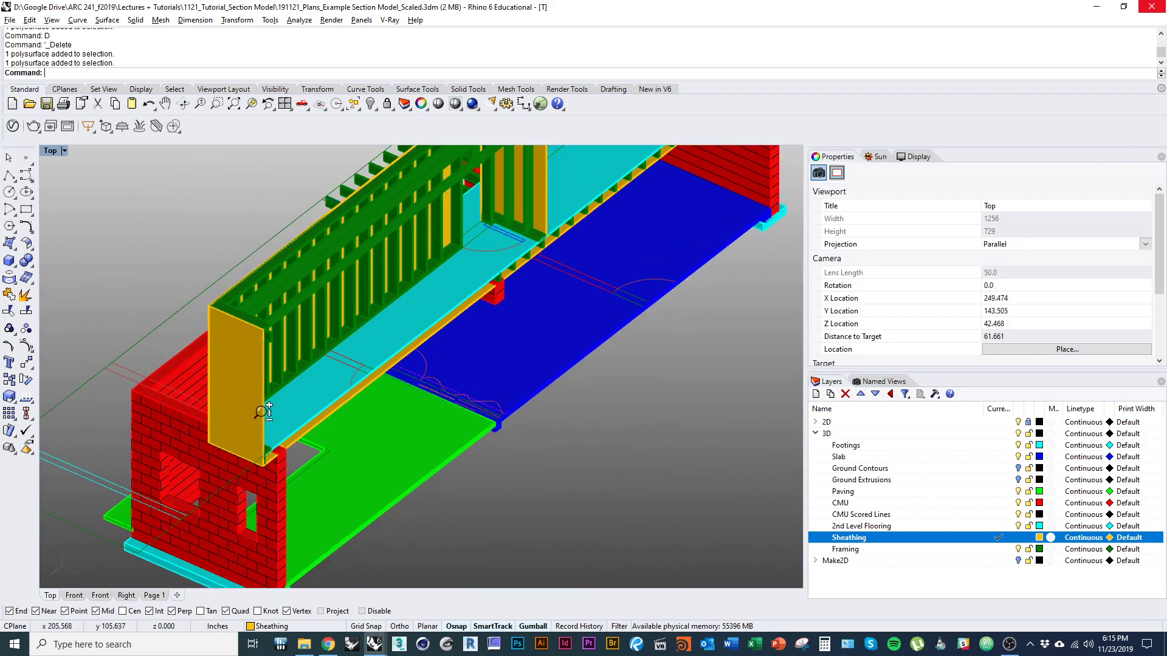
pyautogui.scroll(5, 375, 400)
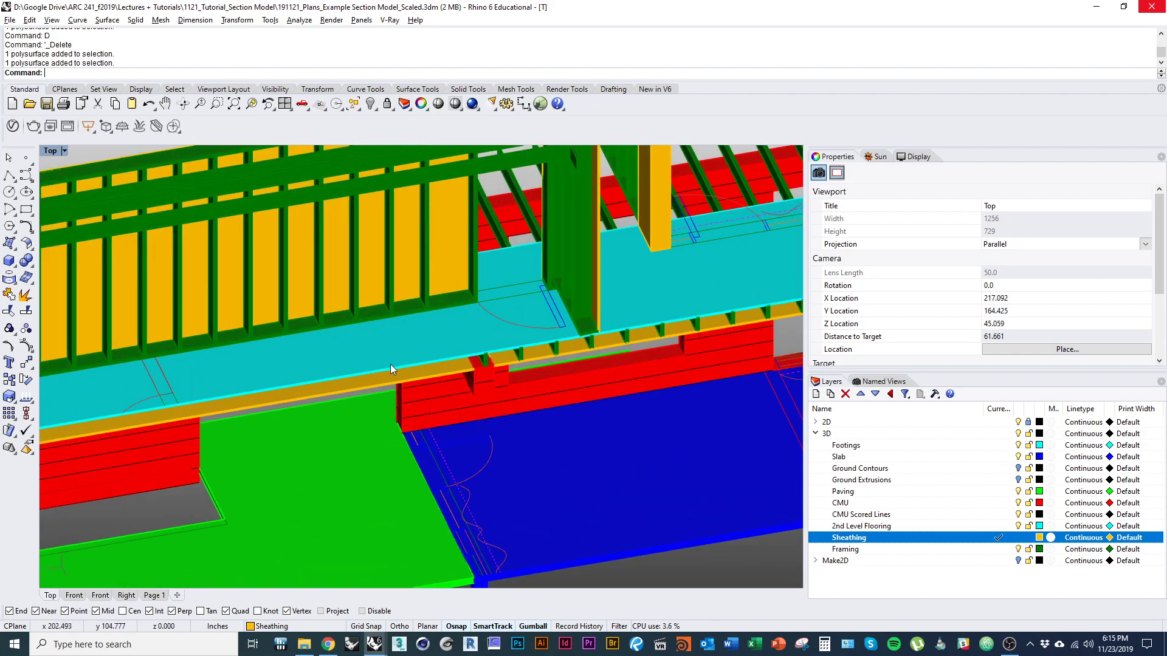
pyautogui.scroll(-5, 309, 304)
pyautogui.keyDown('ctrl'); pyautogui.keyDown('shift'); pyautogui.moveTo(378, 361); pyautogui.dragTo(286, 508, button='right'); pyautogui.keyUp('shift'); pyautogui.keyUp('ctrl')
pyautogui.scroll(6, 243, 361)
# Step: Switch to Wireframe display for working at the base of the upper level's end wall
pyautogui.hotkey('ctrl', 'alt', 'w')
pyautogui.scroll(3, 348, 395)
pyautogui.scroll(8, 349, 395)
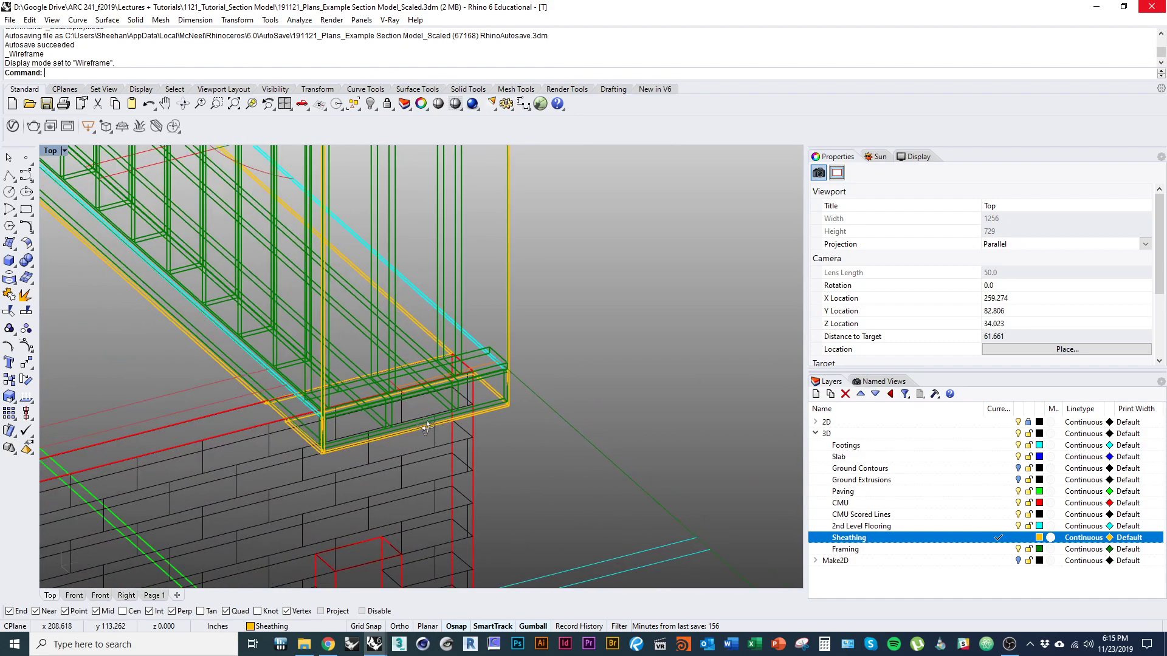
pyautogui.write('box')
pyautogui.press('Return')
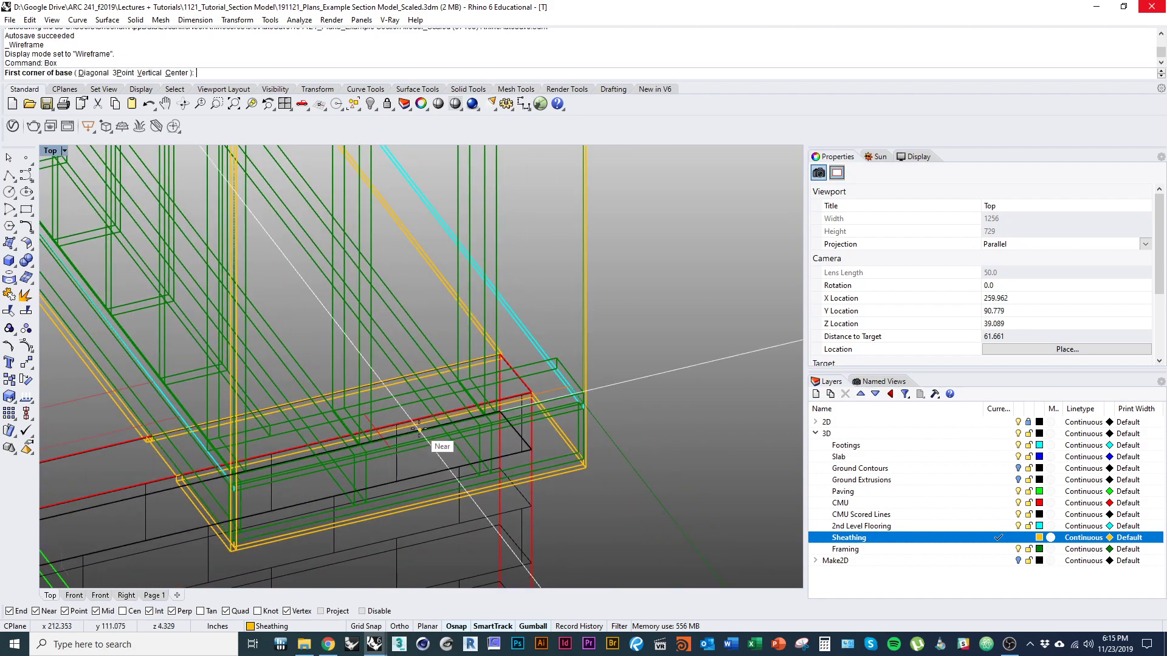
pyautogui.scroll(5, 375, 456)
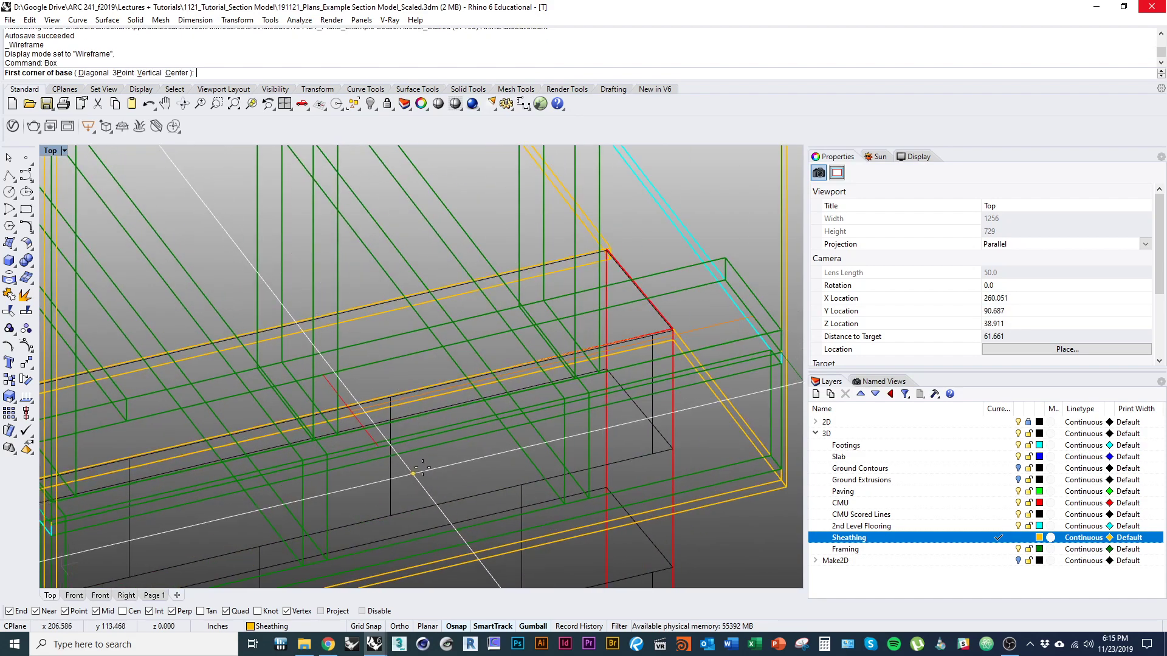
pyautogui.scroll(-5, 342, 445)
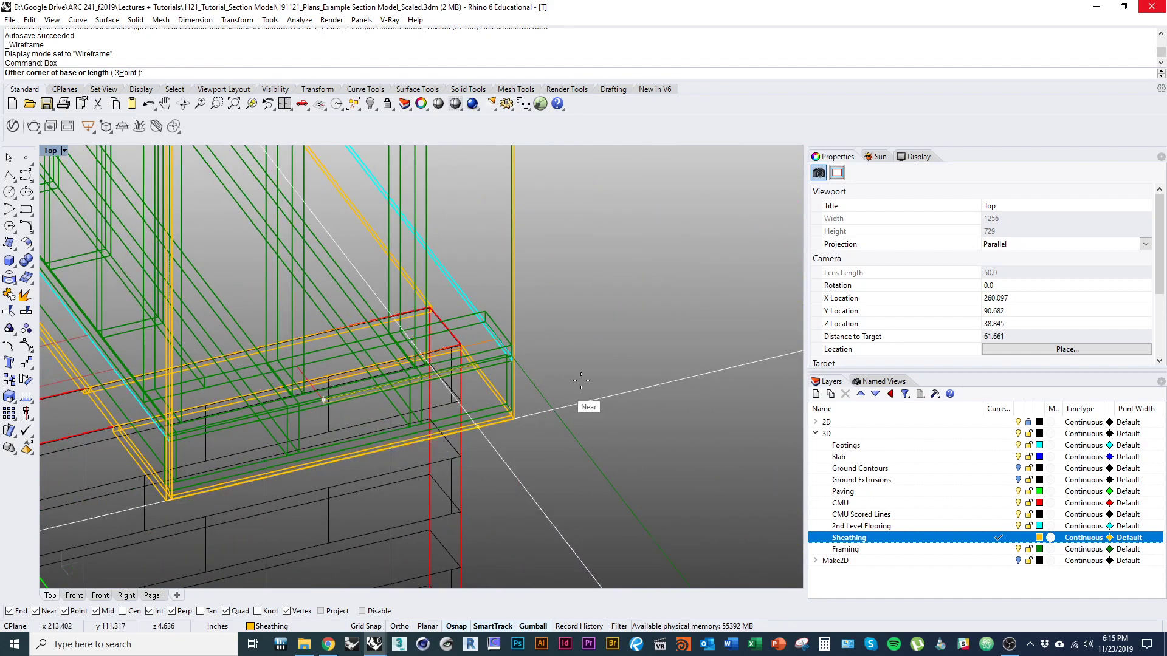
pyautogui.scroll(3, 502, 348)
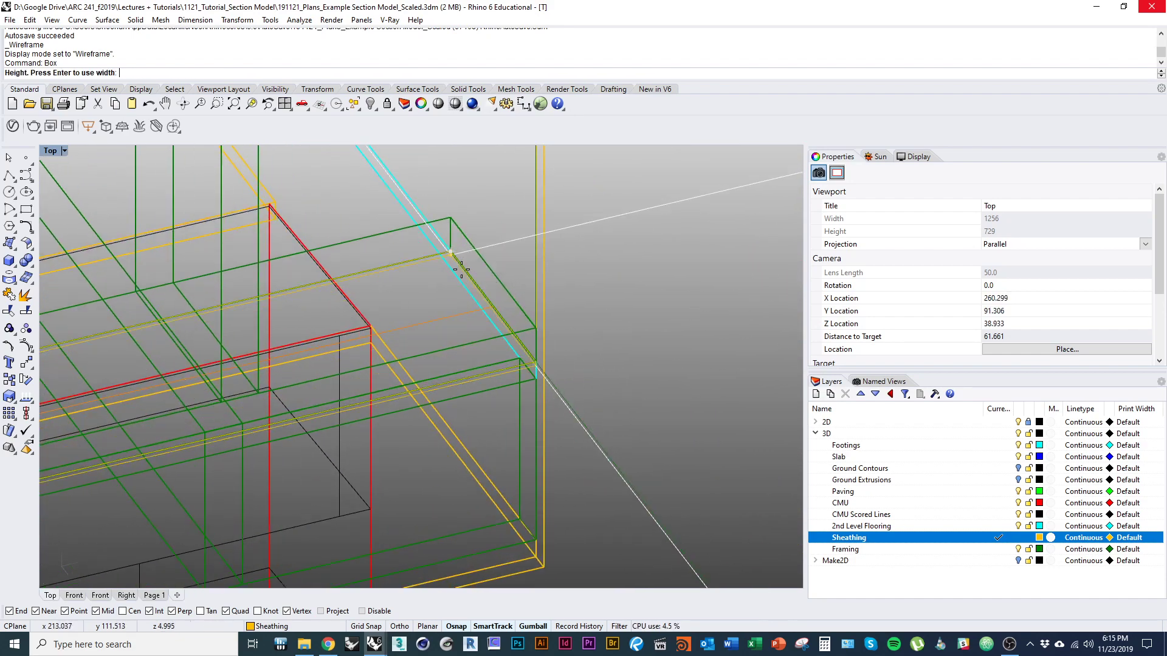
pyautogui.moveTo(461, 269); pyautogui.dragTo(519, 341, button='right')
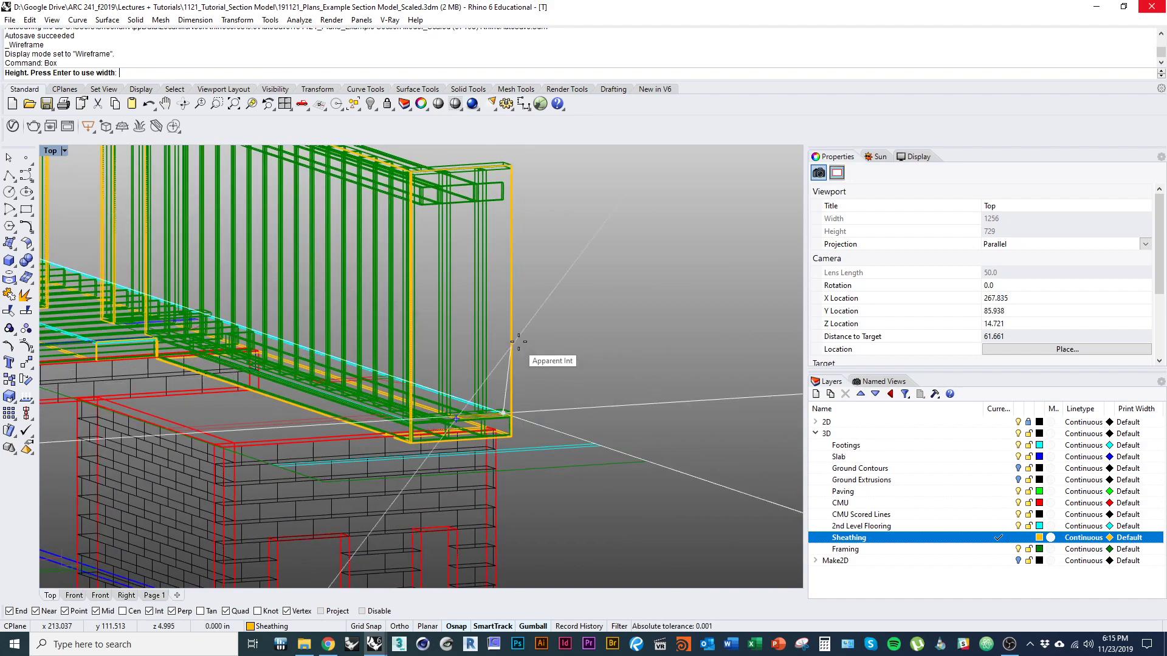
pyautogui.scroll(5, 529, 355)
# Step: Undo the last deletion and draw a box on the Sheathing layer across the base of the upper end wall
pyautogui.hotkey('ctrl', 'z')
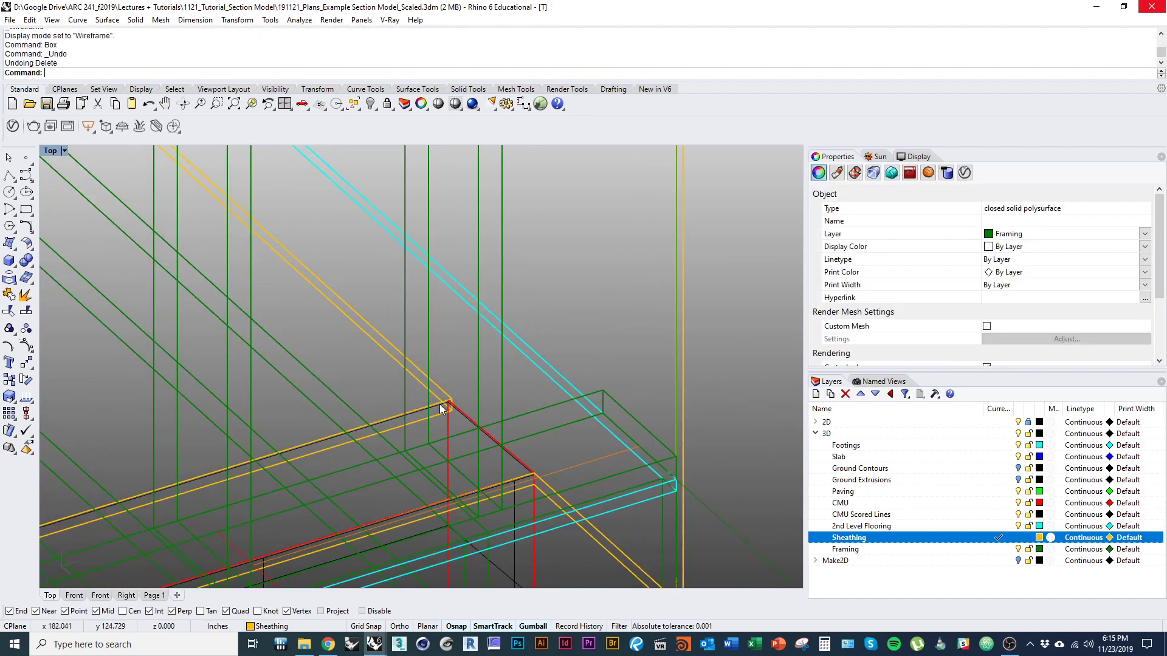
pyautogui.scroll(2, 395, 377)
pyautogui.press('Return')
pyautogui.click(385, 399)
pyautogui.scroll(3, 436, 441)
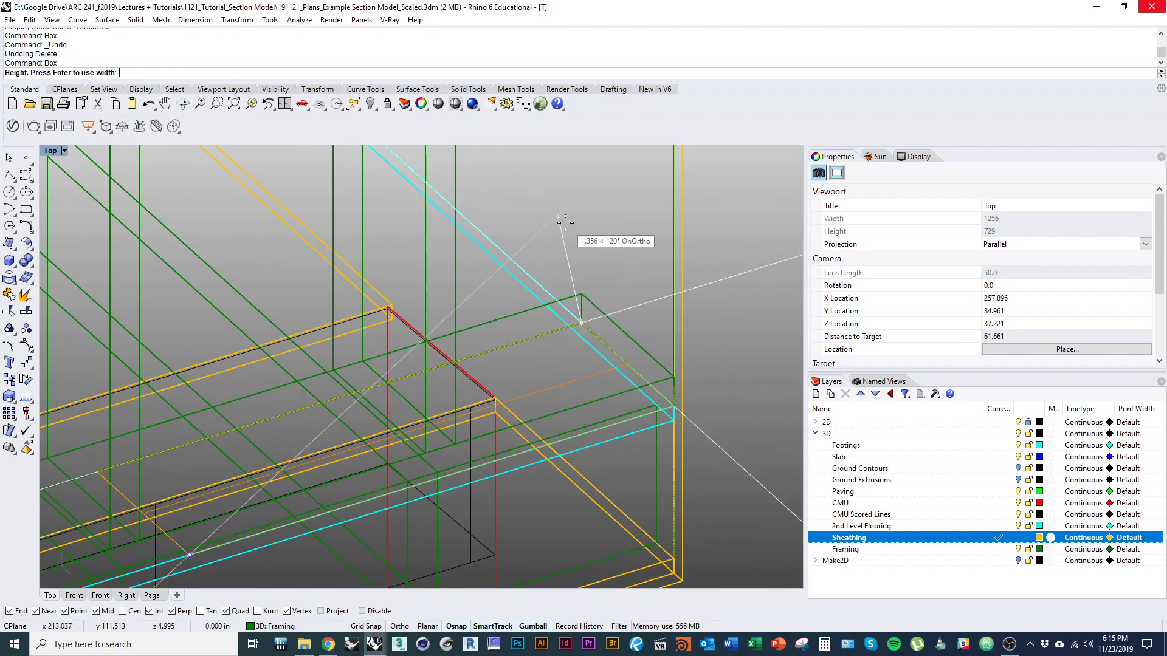
pyautogui.scroll(-10, 565, 222)
pyautogui.moveTo(577, 392); pyautogui.dragTo(607, 384, button='right')
pyautogui.click(608, 340)
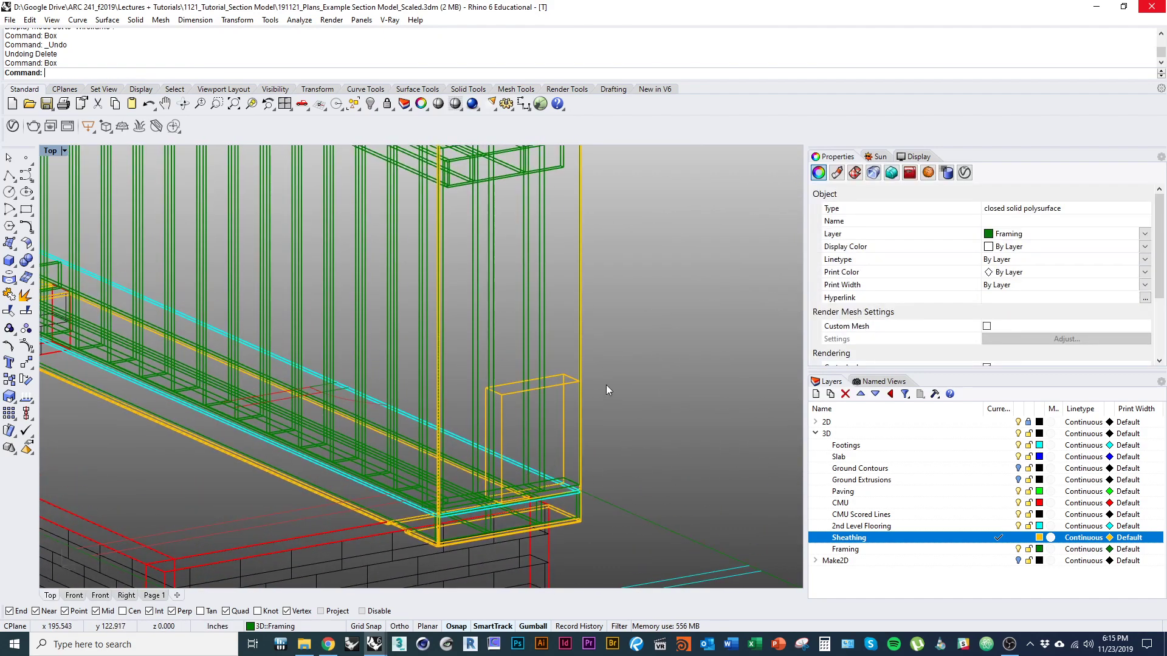
# Step: Switch to Shaded display and inspect the end wall and its surroundings from outside
pyautogui.scroll(-6, 607, 385)
pyautogui.hotkey('ctrl', 'alt', 's')
pyautogui.scroll(-10, 538, 414)
pyautogui.scroll(12, 412, 402)
pyautogui.click(286, 315)
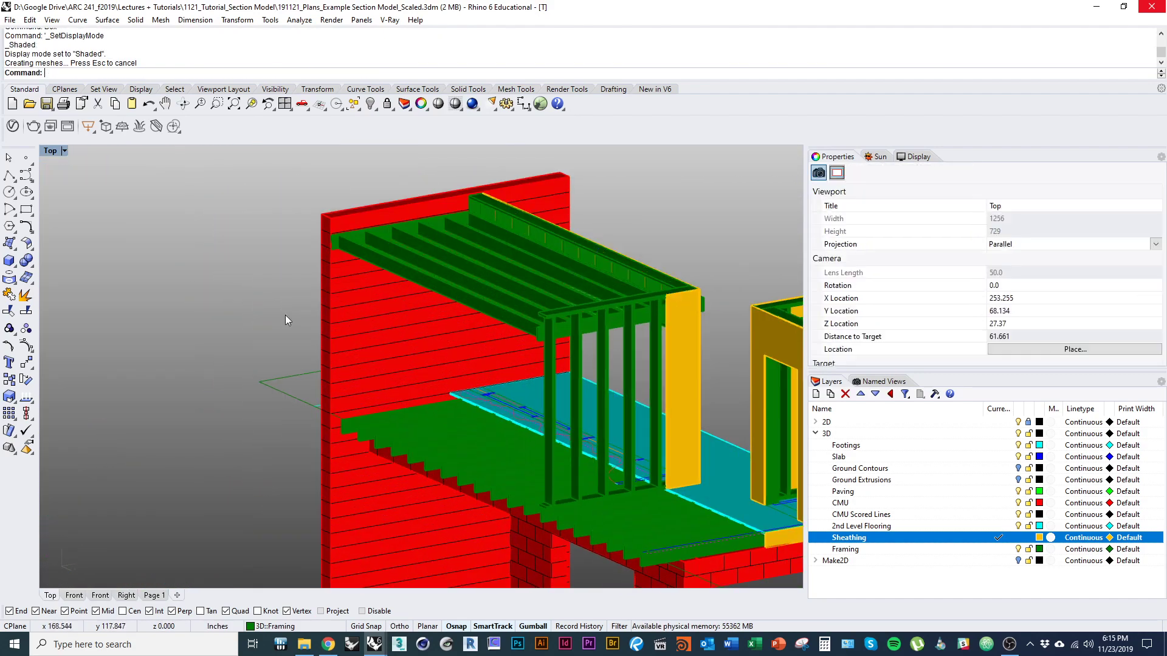
pyautogui.moveTo(286, 315); pyautogui.dragTo(337, 355, button='right')
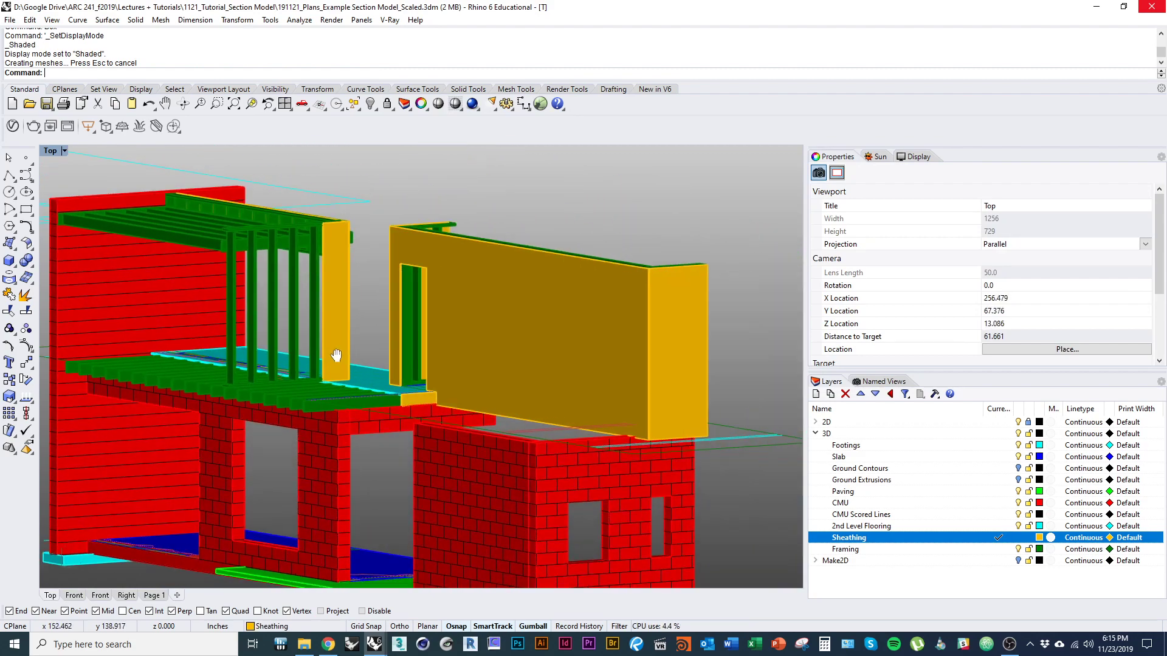
pyautogui.scroll(8, 556, 395)
# Step: Return to Wireframe display and move the end-wall box vertically, aligning its top edge with a scored joint line on the CMU wall
pyautogui.hotkey('ctrl', 'alt', 'w')
pyautogui.click(503, 351)
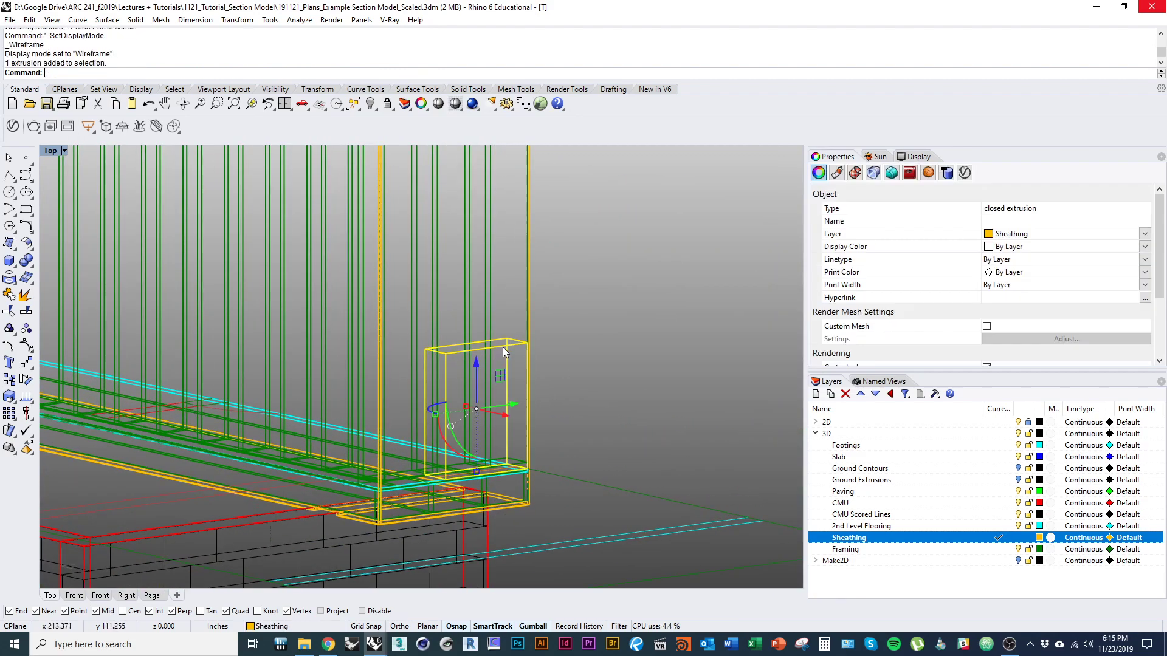
pyautogui.moveTo(503, 351); pyautogui.dragTo(507, 394, button='right')
pyautogui.write('m')
pyautogui.press('Return')
pyautogui.write('v')
pyautogui.press('Return')
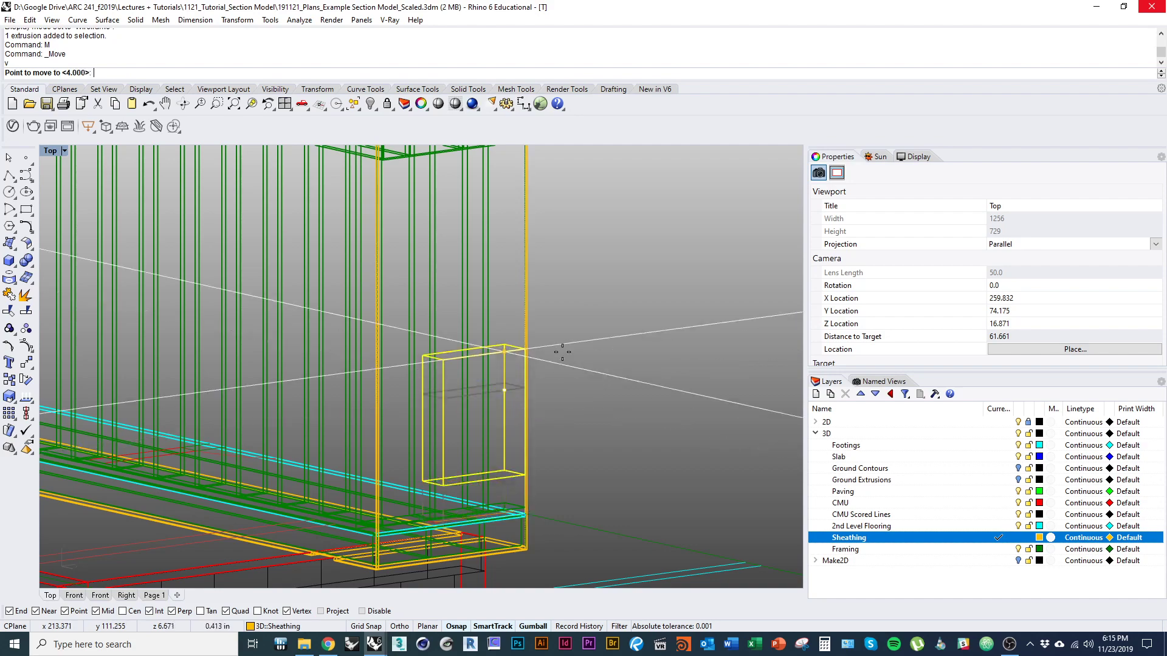
pyautogui.moveTo(562, 352); pyautogui.dragTo(355, 338, button='right')
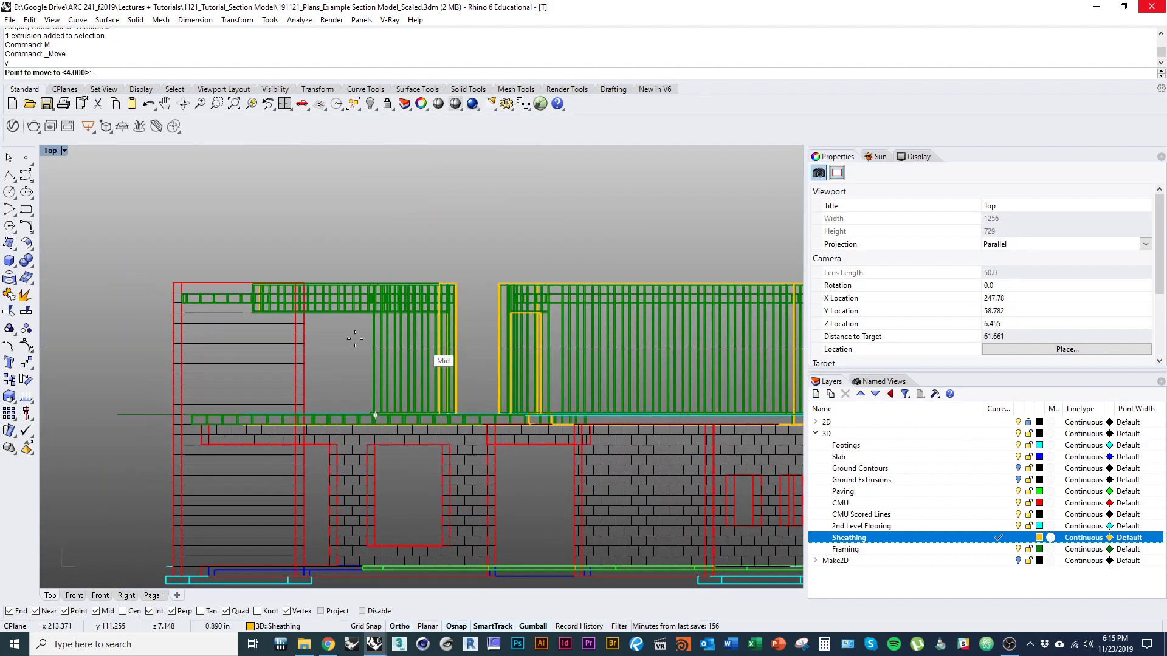
pyautogui.scroll(5, 274, 327)
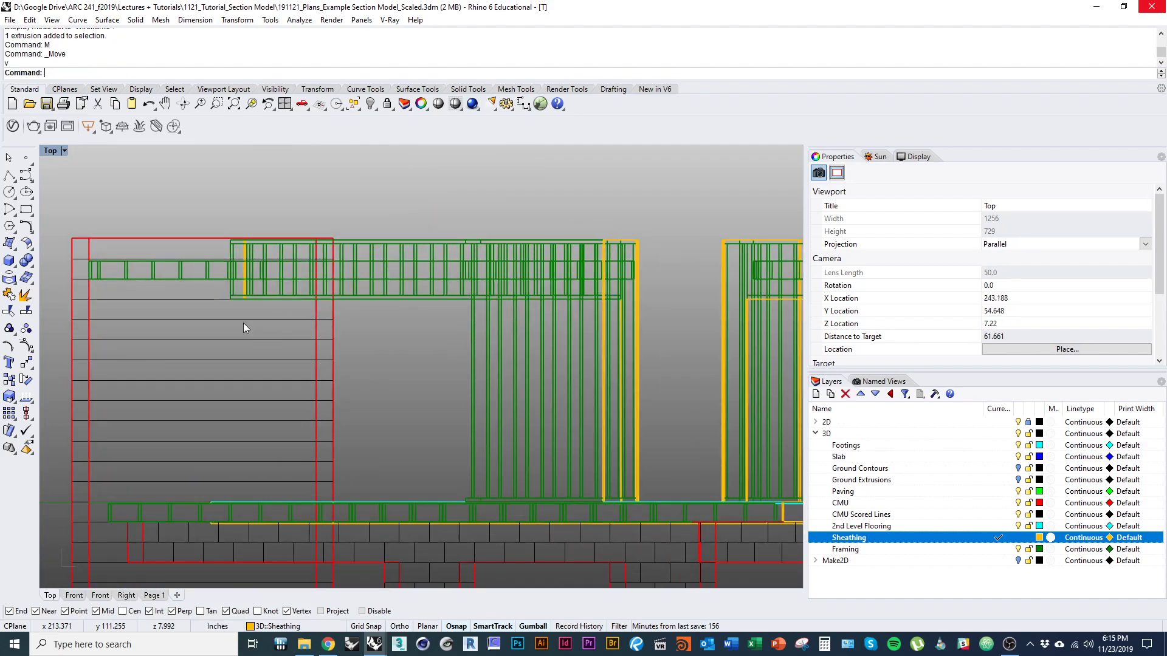
# Step: Scale the box vertically in one dimension from its top edge, aligning its bottom with a lower scored joint line on the CMU wall
pyautogui.scroll(-10, 243, 322)
pyautogui.moveTo(526, 414); pyautogui.dragTo(360, 356, button='right')
pyautogui.scroll(11, 449, 273)
pyautogui.moveTo(352, 258); pyautogui.dragTo(446, 255, button='right')
pyautogui.scroll(10, 446, 255)
pyautogui.press('F4')
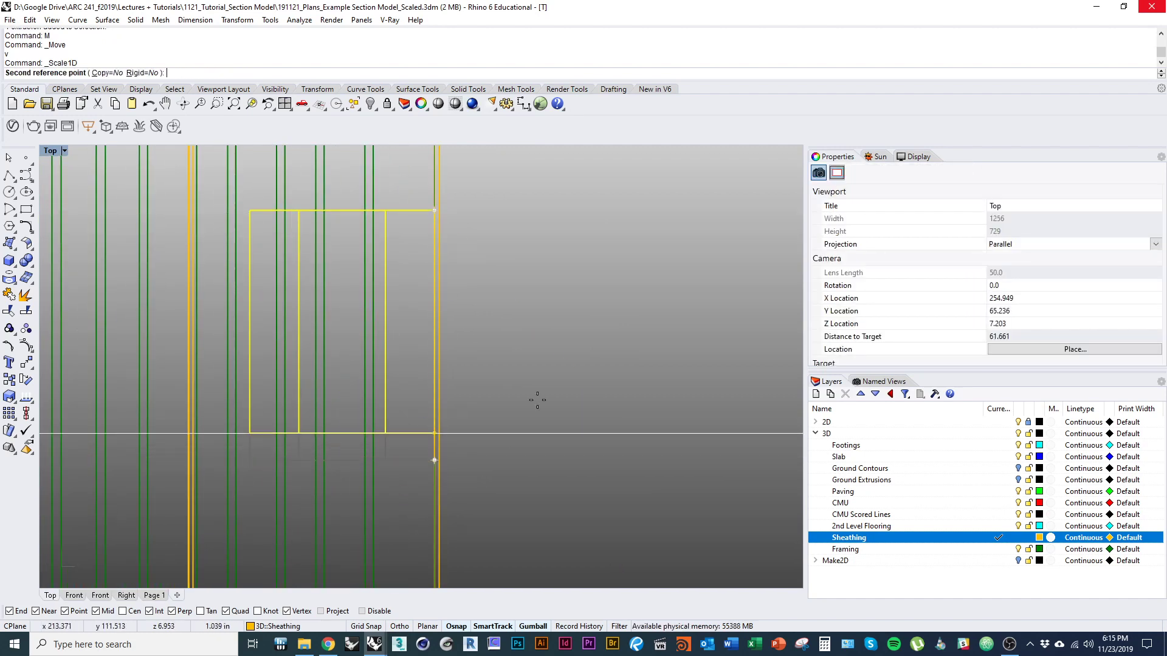
pyautogui.scroll(-15, 537, 400)
pyautogui.moveTo(354, 434); pyautogui.dragTo(672, 429, button='right')
pyautogui.scroll(2, 260, 386)
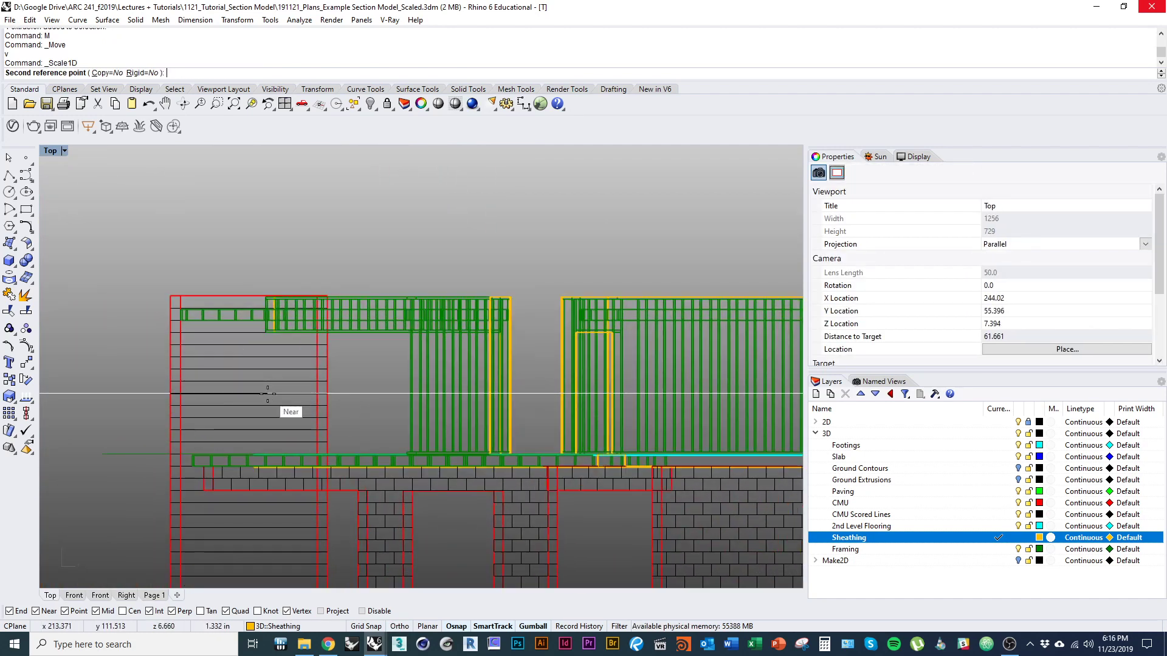
pyautogui.click(267, 394)
# Step: Scale the box lengthwise in one dimension so that it extends slightly past the end wall's outer sheathing face
pyautogui.scroll(-5, 267, 394)
pyautogui.scroll(8, 429, 395)
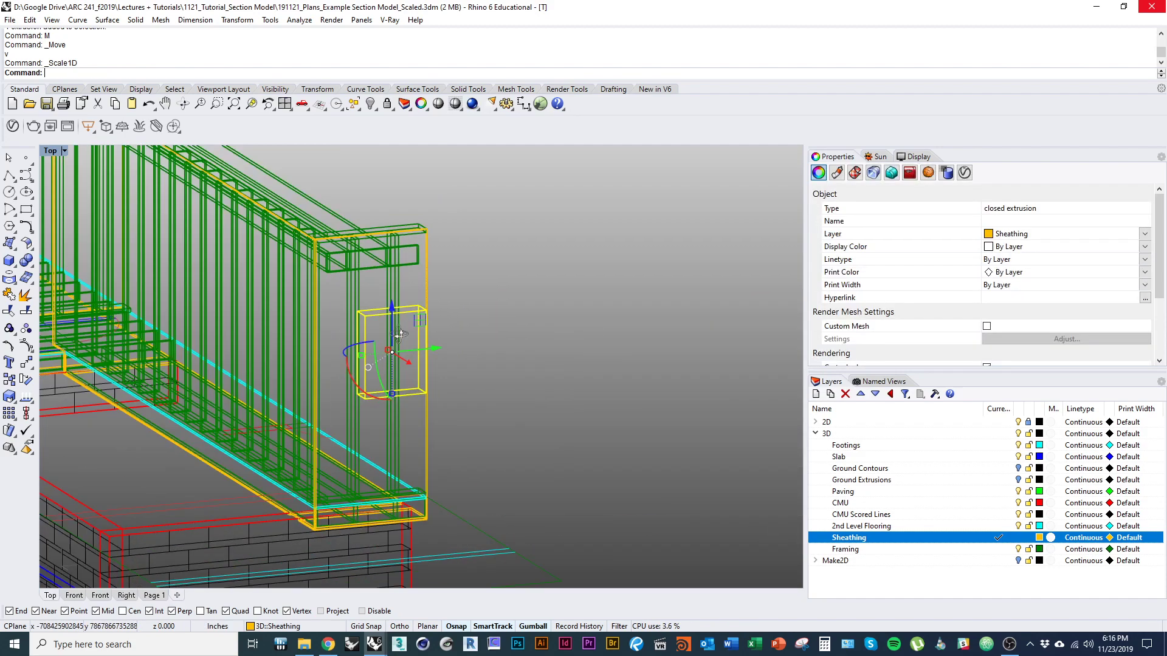
pyautogui.scroll(8, 386, 373)
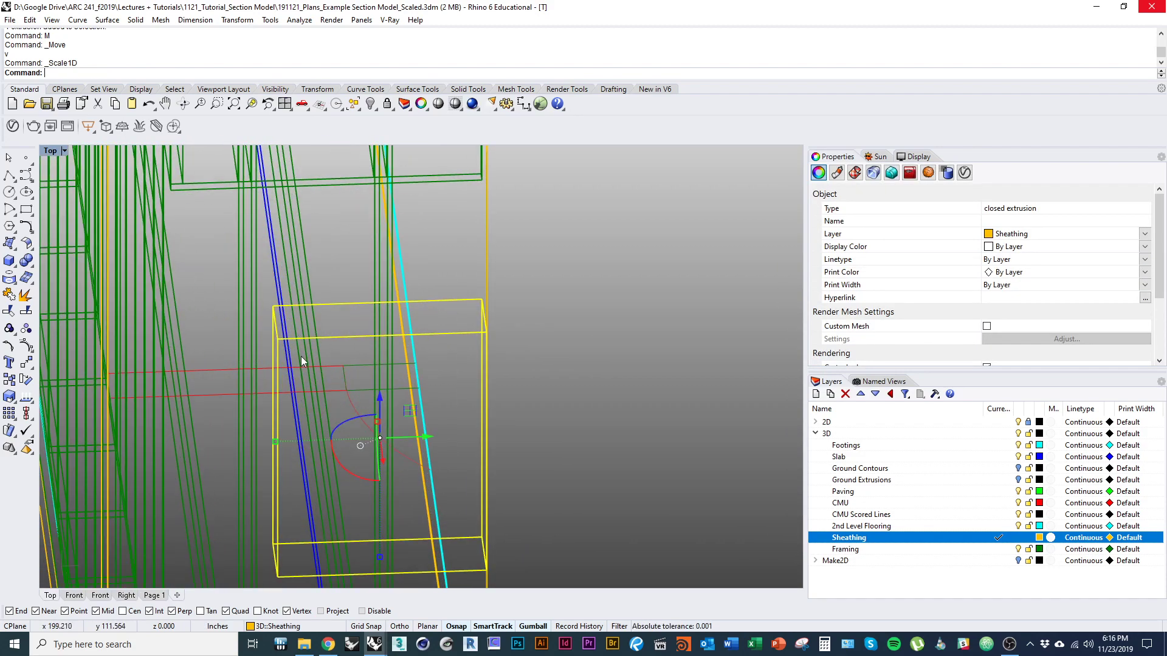
pyautogui.scroll(6, 269, 367)
pyautogui.press('space')
pyautogui.click(288, 343)
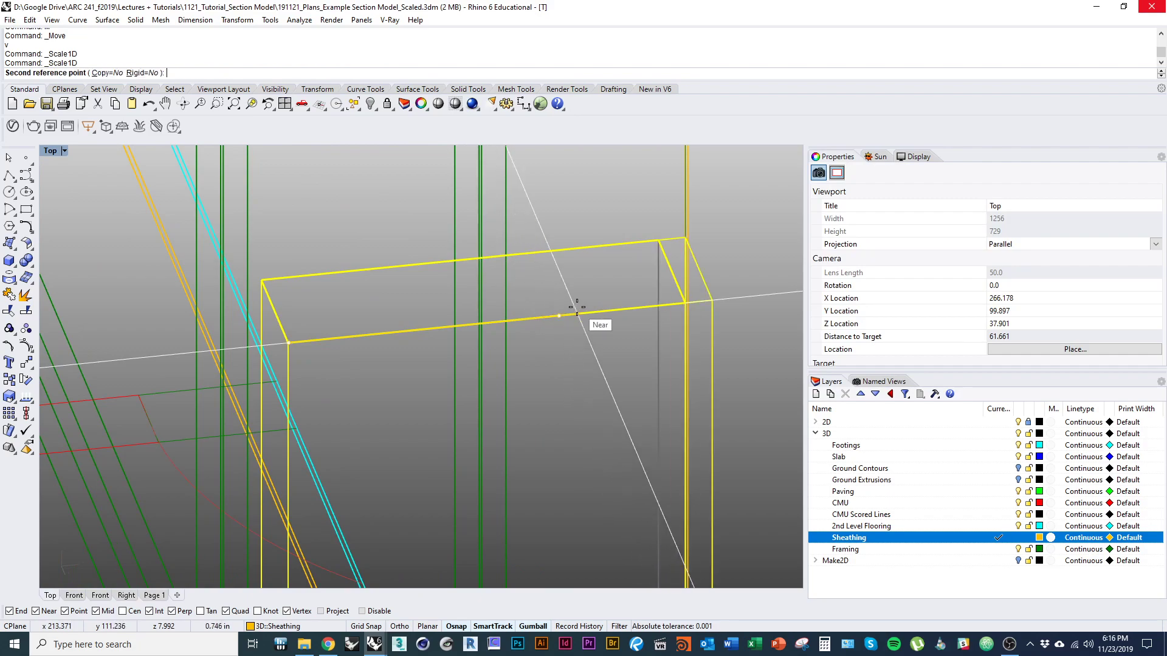
pyautogui.click(577, 307)
pyautogui.scroll(-4, 583, 364)
pyautogui.press('Escape')
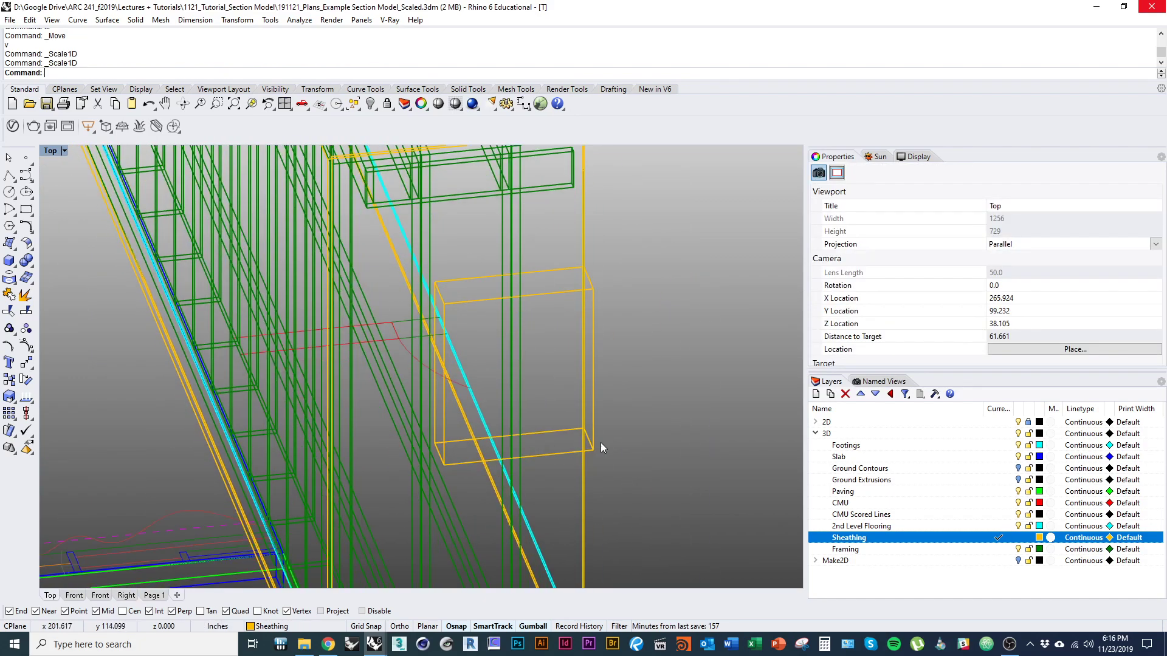
# Step: Draw a second box through the short stud wall over the plan's window lines, taking its height from the end-wall box
pyautogui.scroll(-8, 601, 443)
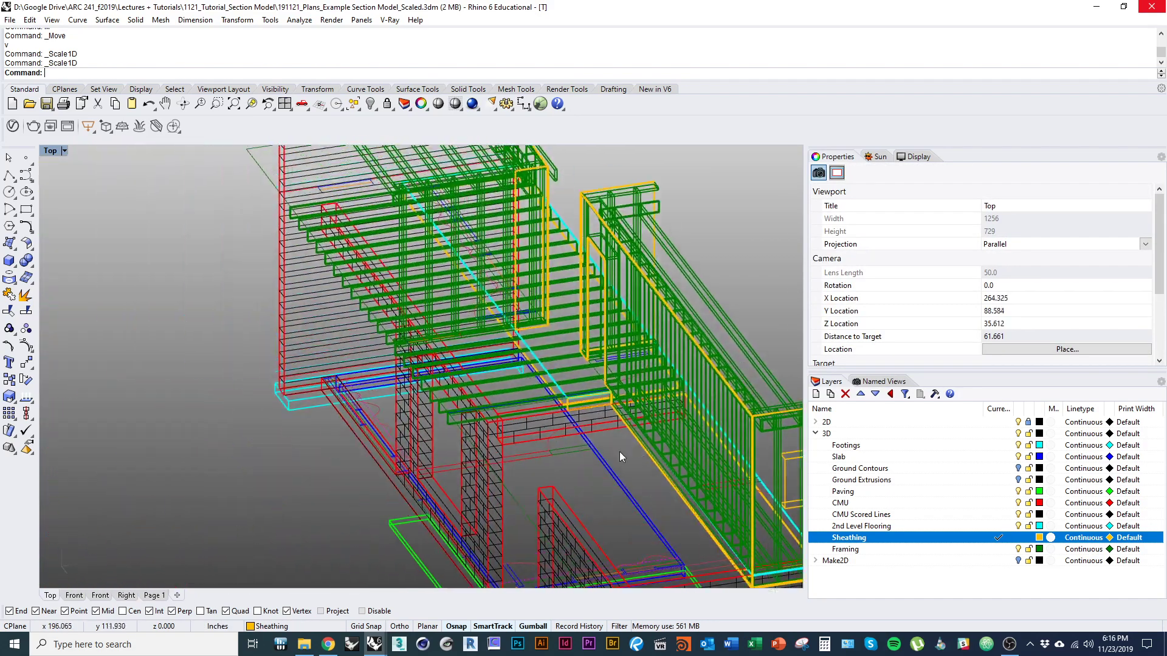
pyautogui.moveTo(618, 451); pyautogui.dragTo(523, 405, button='right')
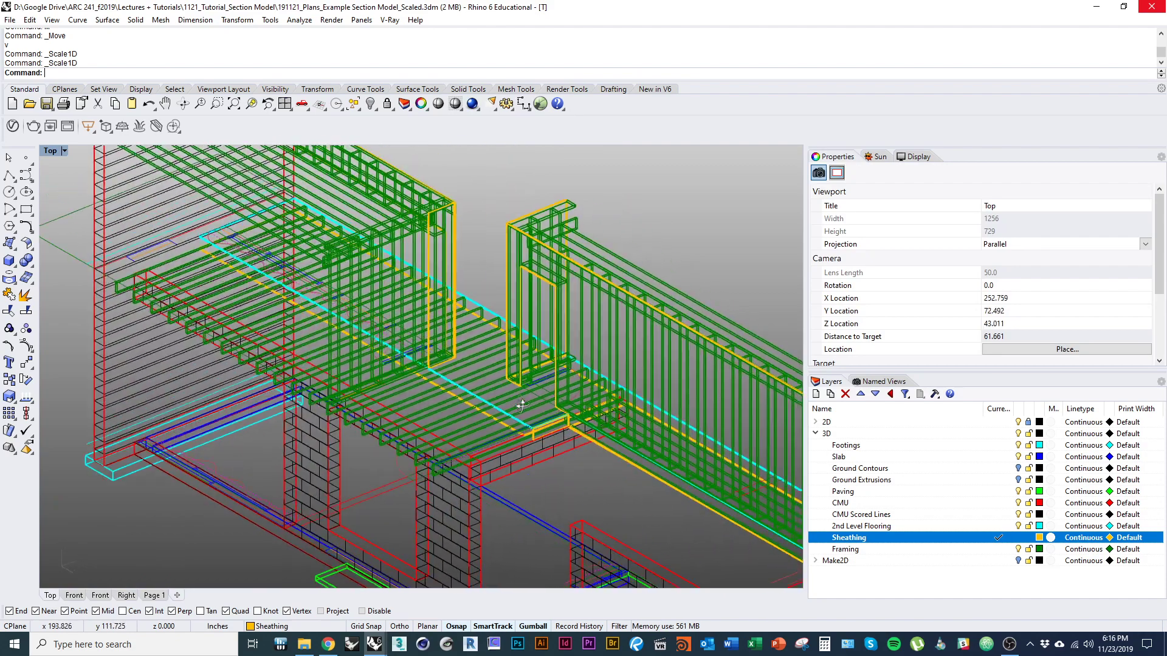
pyautogui.scroll(8, 468, 398)
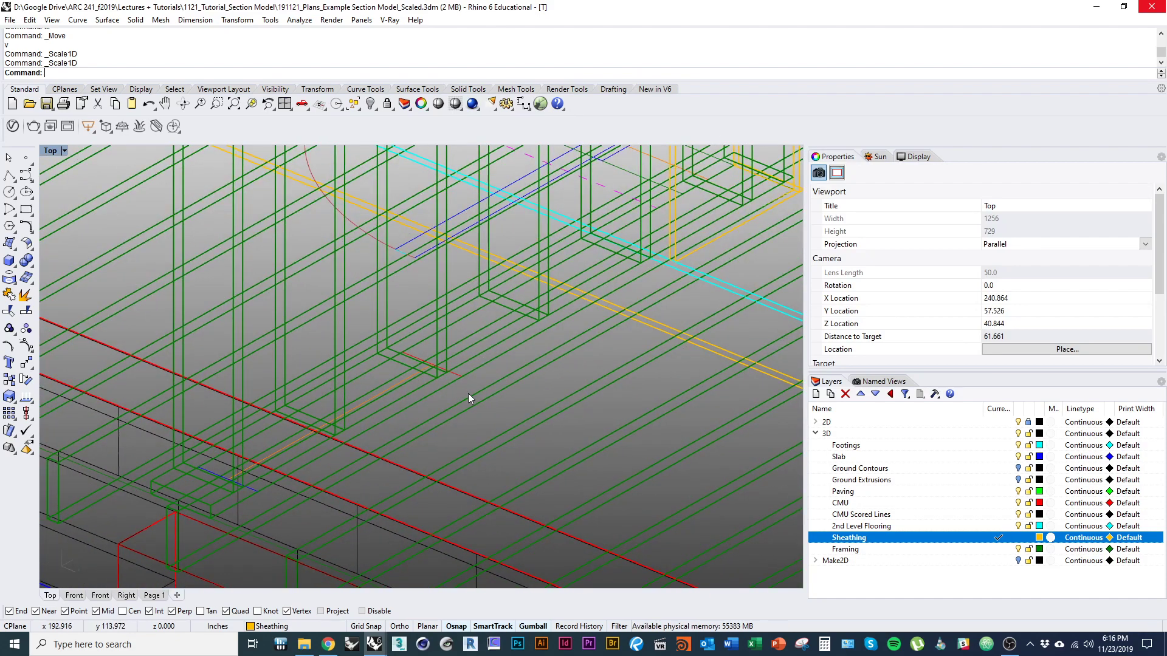
pyautogui.write('box')
pyautogui.press('Return')
pyautogui.scroll(3, 279, 472)
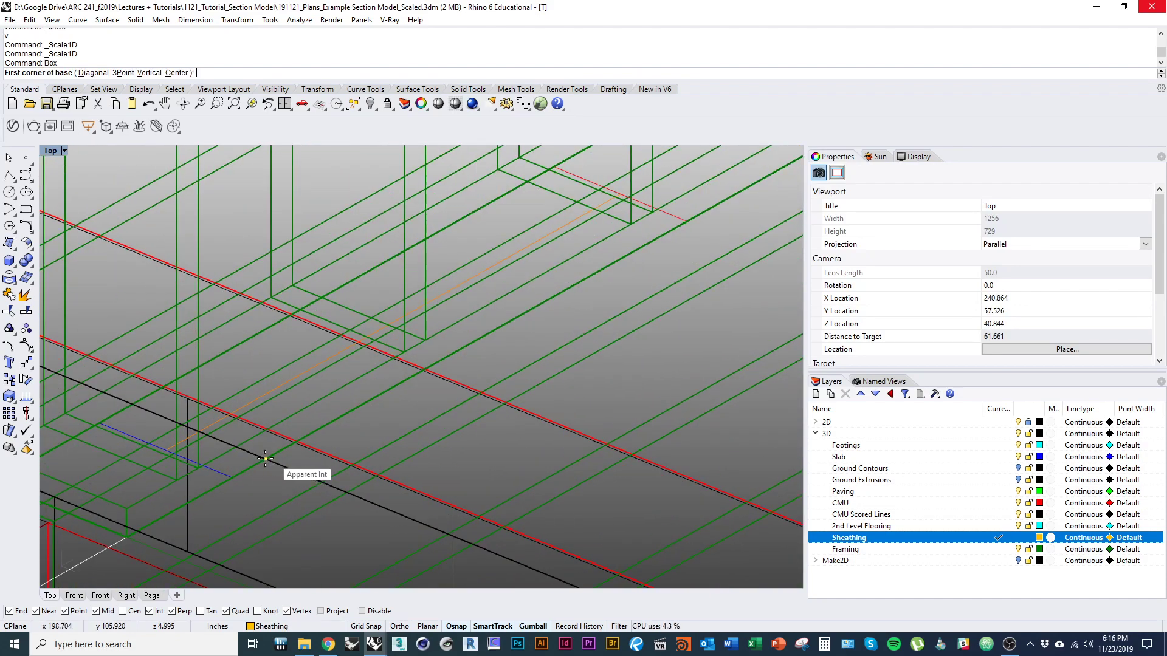
pyautogui.click(228, 485)
pyautogui.scroll(3, 412, 429)
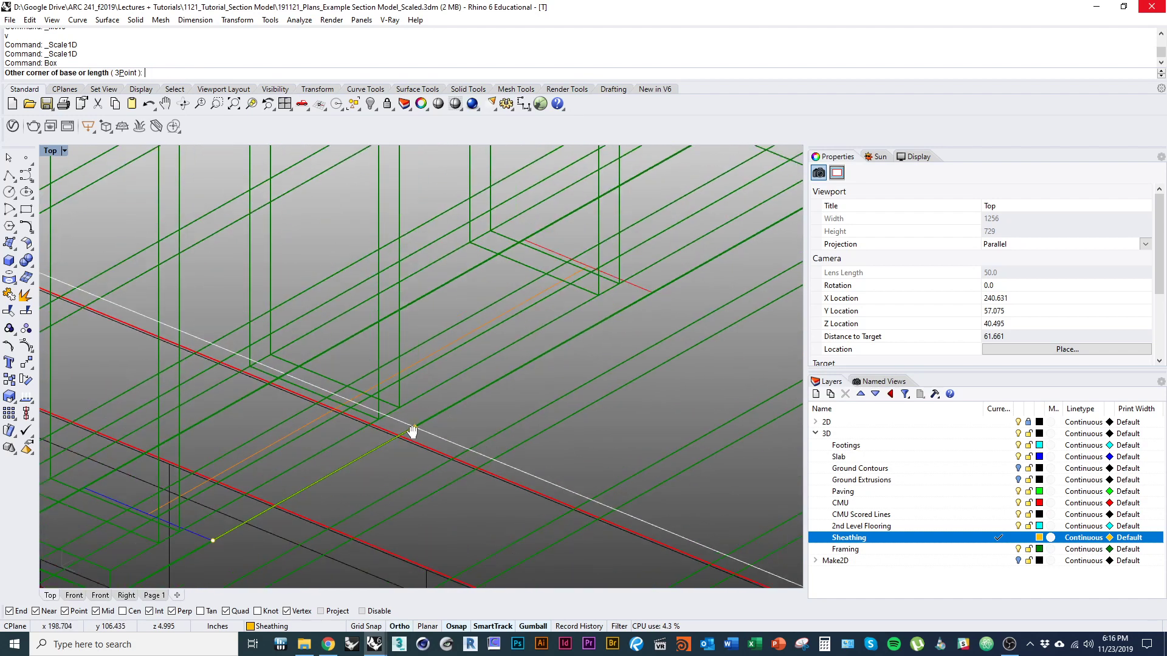
pyautogui.click(507, 265)
pyautogui.scroll(-3, 522, 292)
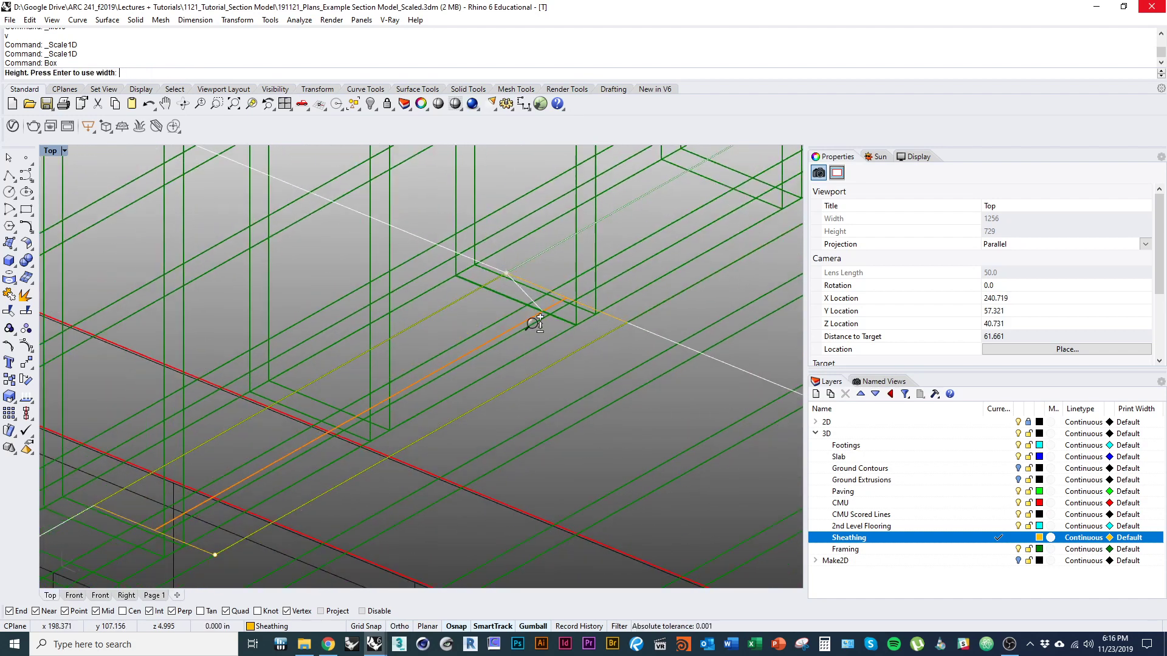
pyautogui.scroll(-5, 516, 411)
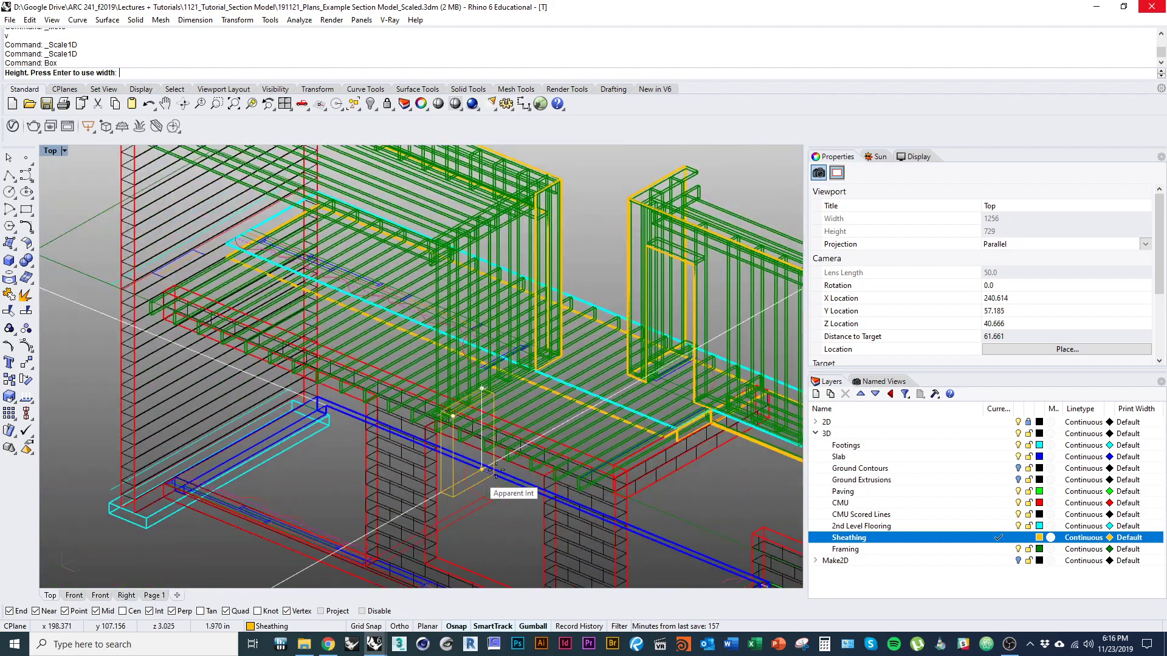
pyautogui.scroll(8, 568, 398)
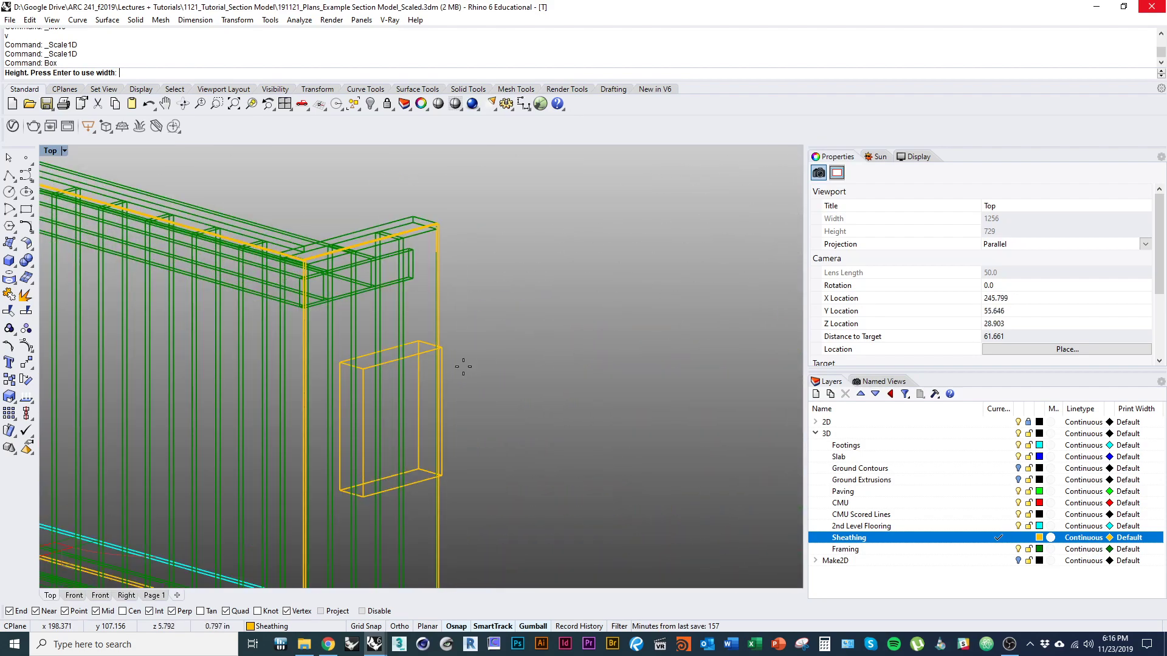
pyautogui.scroll(-5, 469, 318)
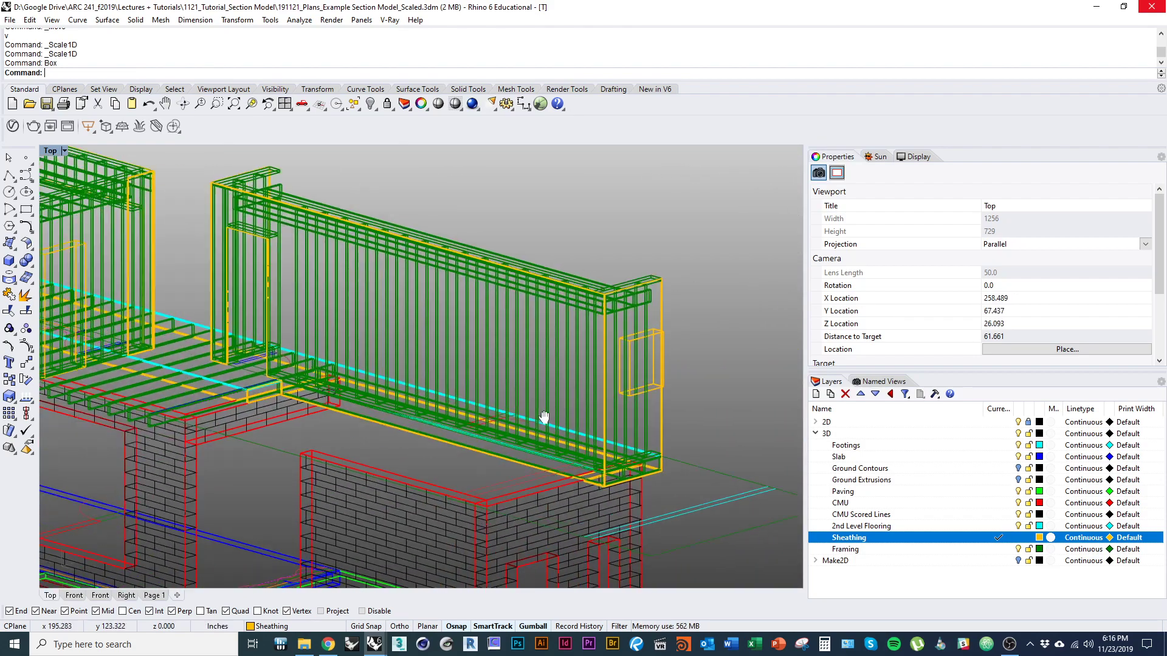
# Step: Scale the short stud wall's box vertically in one dimension from its top edge, matching its bottom to the end-wall window box
pyautogui.scroll(6, 177, 305)
pyautogui.click(302, 249)
pyautogui.write('s1')
pyautogui.press('Return')
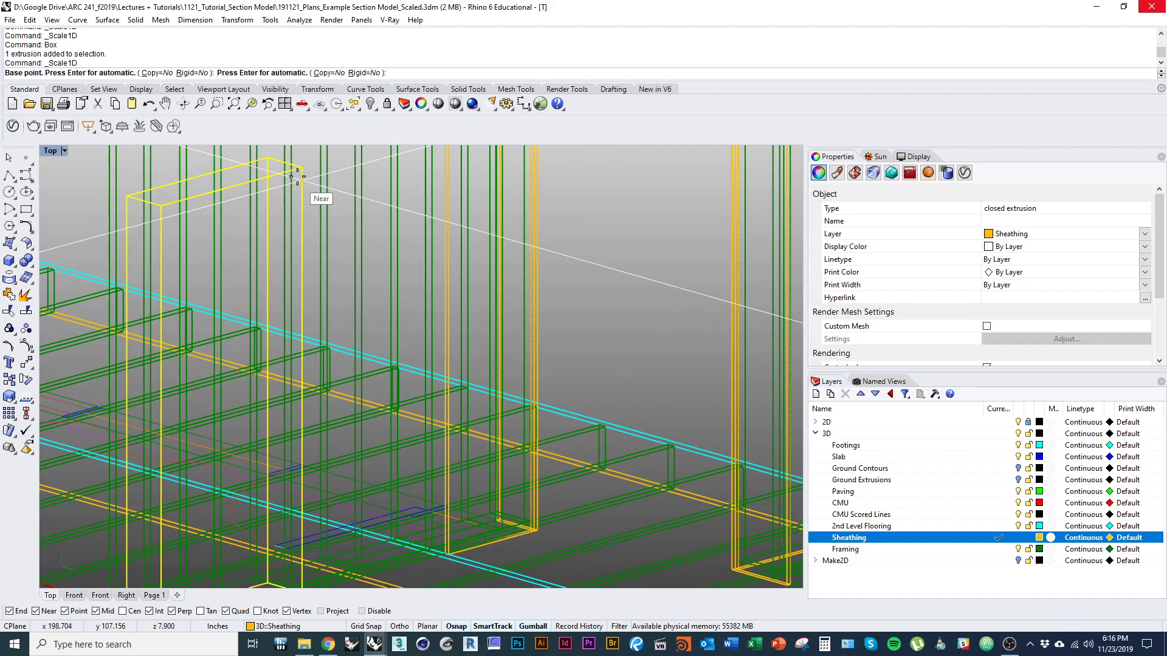
pyautogui.click(301, 168)
pyautogui.moveTo(344, 353); pyautogui.dragTo(364, 186, button='right')
pyautogui.scroll(4, 326, 360)
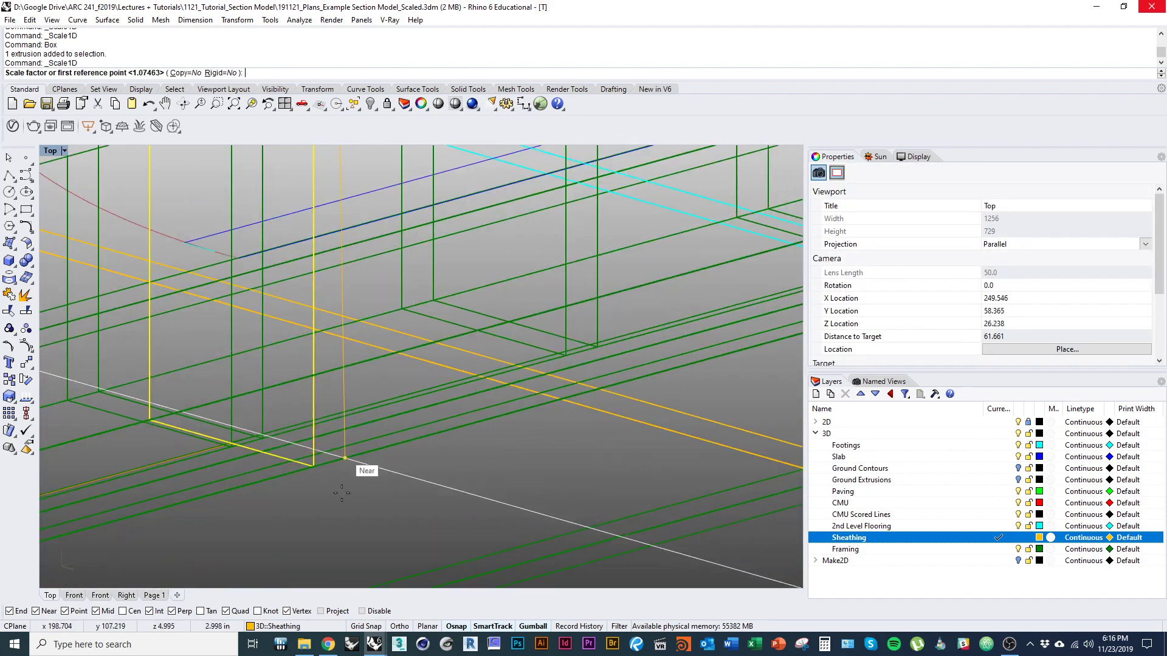
pyautogui.click(313, 468)
pyautogui.scroll(-6, 314, 468)
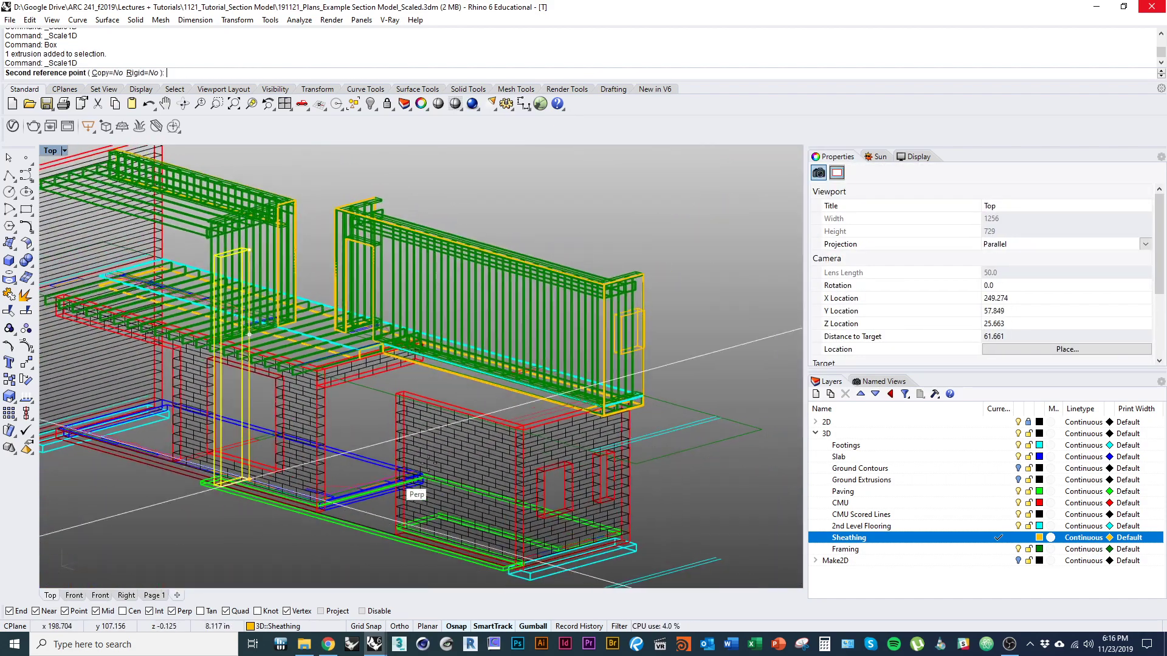
pyautogui.scroll(4, 586, 331)
pyautogui.click(584, 333)
pyautogui.scroll(-5, 585, 333)
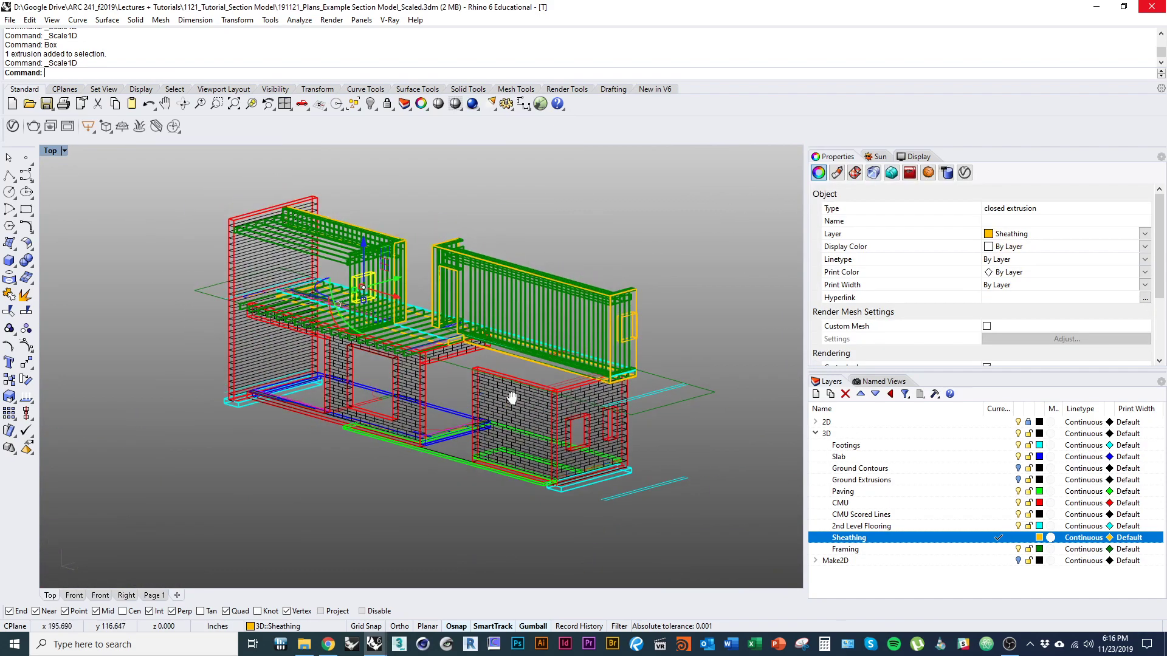
# Step: Inspect the window boxes in Shaded and Wireframe display, along with the scored lines on the tall CMU wall
pyautogui.scroll(6, 491, 293)
pyautogui.hotkey('ctrl', 'alt', 's')
pyautogui.moveTo(491, 293)
pyautogui.keyDown('shift'); pyautogui.mouseDown(button='right')
pyautogui.moveTo(490, 425)
pyautogui.moveTo(482, 393)
pyautogui.moveTo(436, 381)
pyautogui.moveTo(458, 406)
pyautogui.mouseUp(button='right'); pyautogui.keyUp('shift')
pyautogui.scroll(-4, 488, 369)
pyautogui.hotkey('ctrl', 'alt', 'w')
pyautogui.moveTo(641, 352)
pyautogui.keyDown('shift'); pyautogui.mouseDown(button='right')
pyautogui.moveTo(495, 386)
pyautogui.moveTo(389, 382)
pyautogui.mouseUp(button='right'); pyautogui.keyUp('shift')
pyautogui.scroll(3, 467, 374)
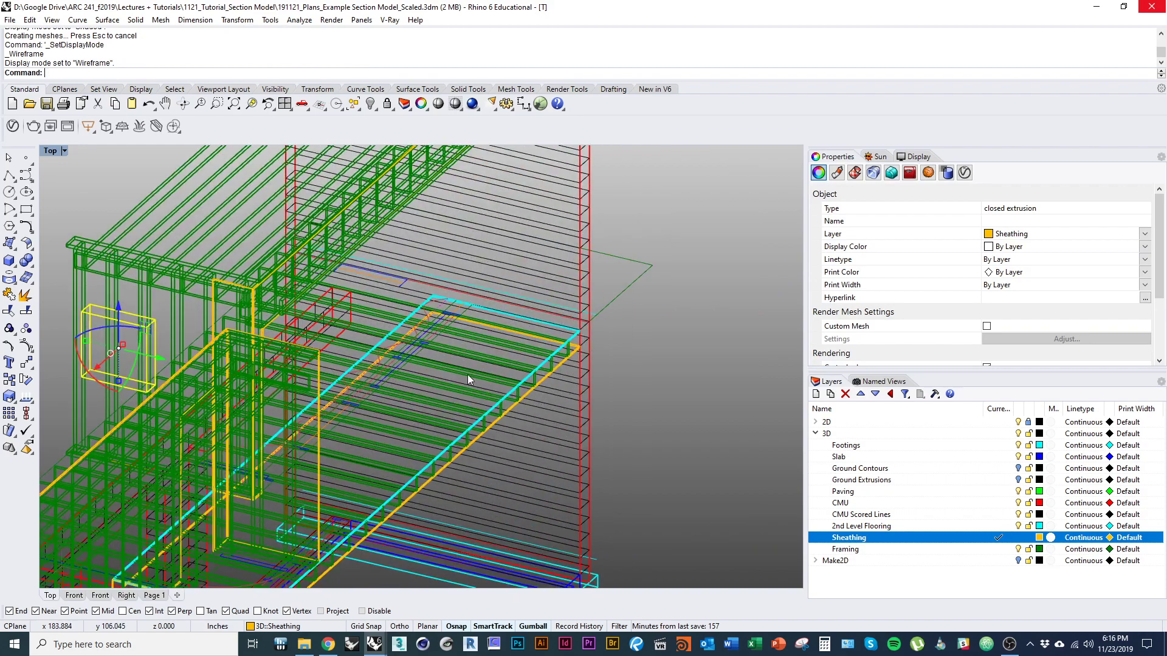
pyautogui.scroll(-3, 420, 373)
pyautogui.moveTo(468, 374)
pyautogui.keyDown('shift'); pyautogui.mouseDown(button='right')
pyautogui.moveTo(437, 358)
pyautogui.moveTo(400, 386)
pyautogui.moveTo(407, 325)
pyautogui.mouseUp(button='right'); pyautogui.keyUp('shift')
pyautogui.scroll(-3, 407, 326)
pyautogui.keyDown('shift'); pyautogui.moveTo(430, 417); pyautogui.dragTo(468, 458, button='right'); pyautogui.keyUp('shift')
pyautogui.scroll(4, 415, 395)
pyautogui.click(362, 384)
pyautogui.click(420, 519)
pyautogui.moveTo(420, 519); pyautogui.dragTo(358, 438, button='right')
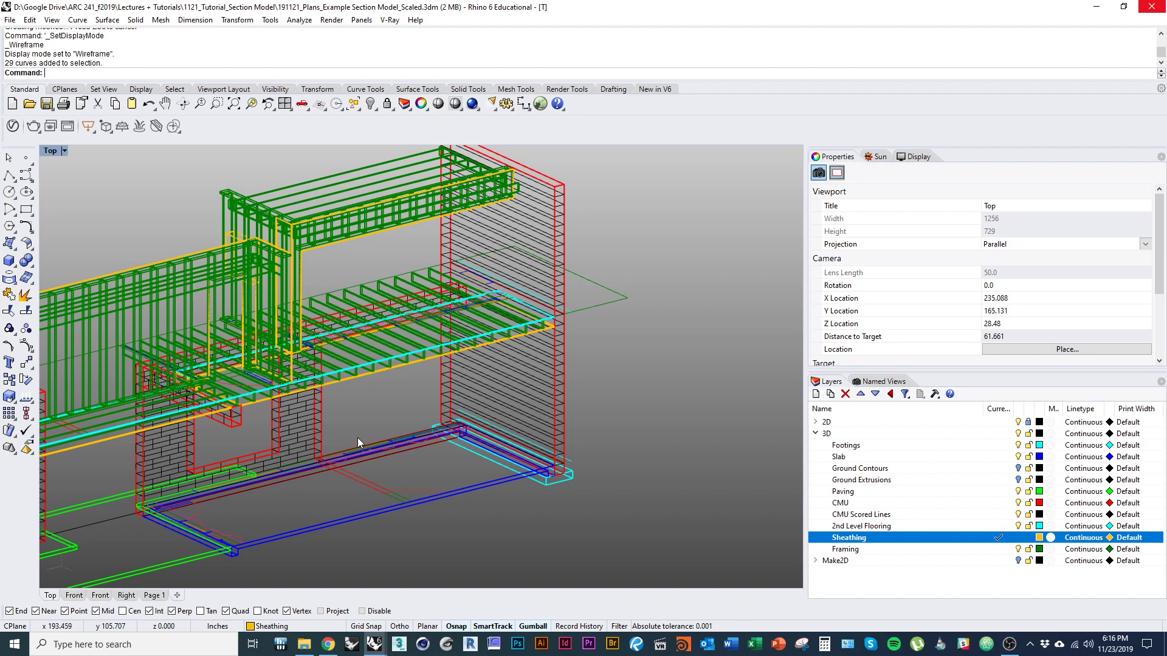
# Step: Make CMU Scored Lines the current layer and hide the Framing, Sheathing and 2nd Level Flooring layers
pyautogui.moveTo(450, 432); pyautogui.dragTo(414, 373, button='right')
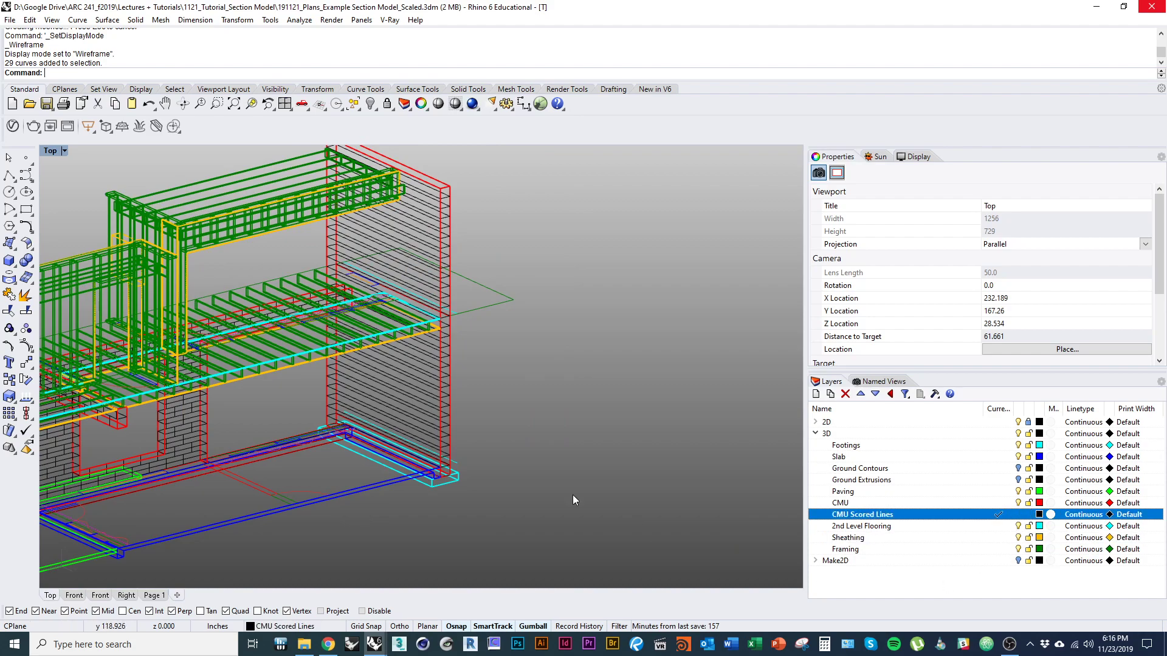
pyautogui.moveTo(573, 499); pyautogui.dragTo(555, 420, button='right')
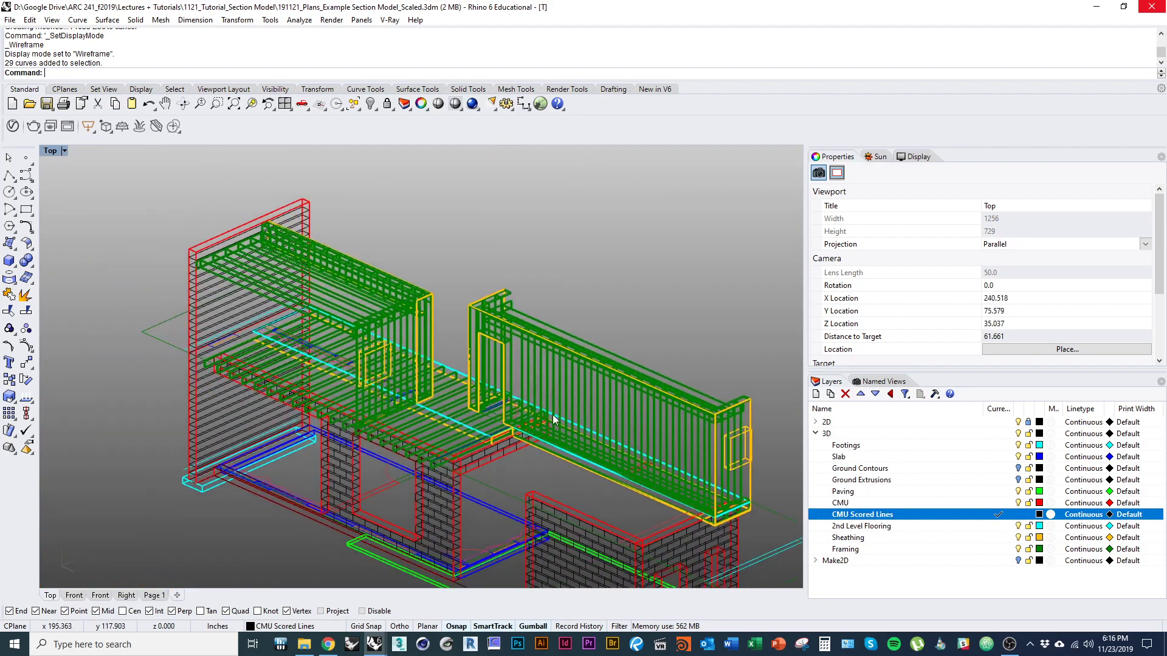
pyautogui.scroll(6, 378, 399)
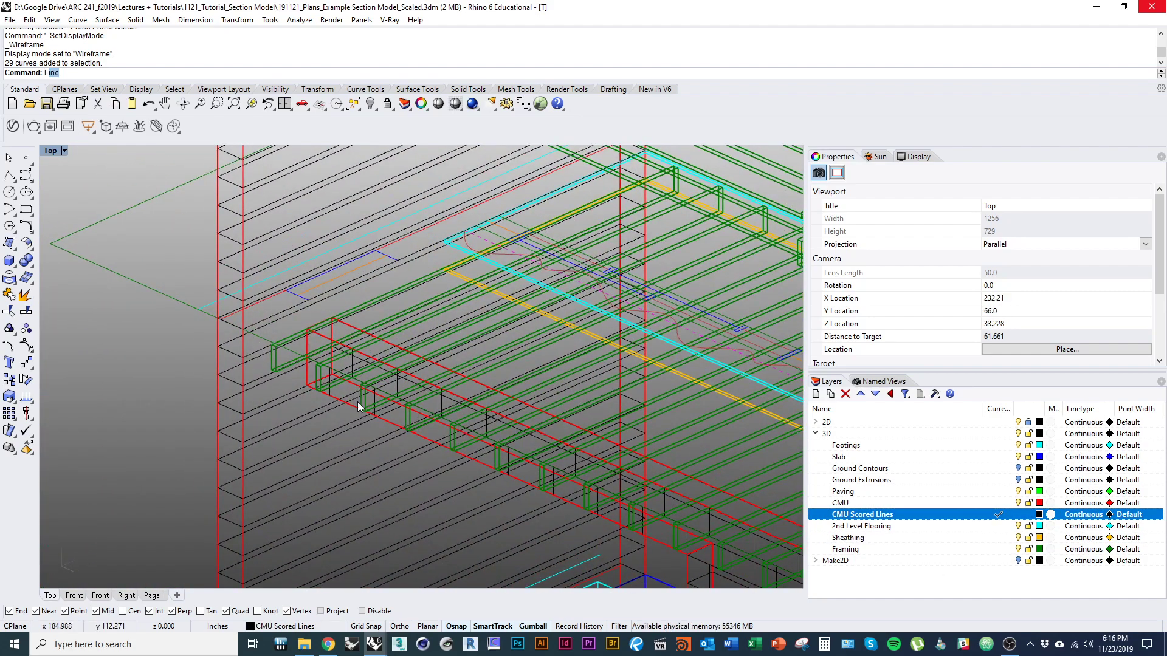
pyautogui.scroll(4, 410, 372)
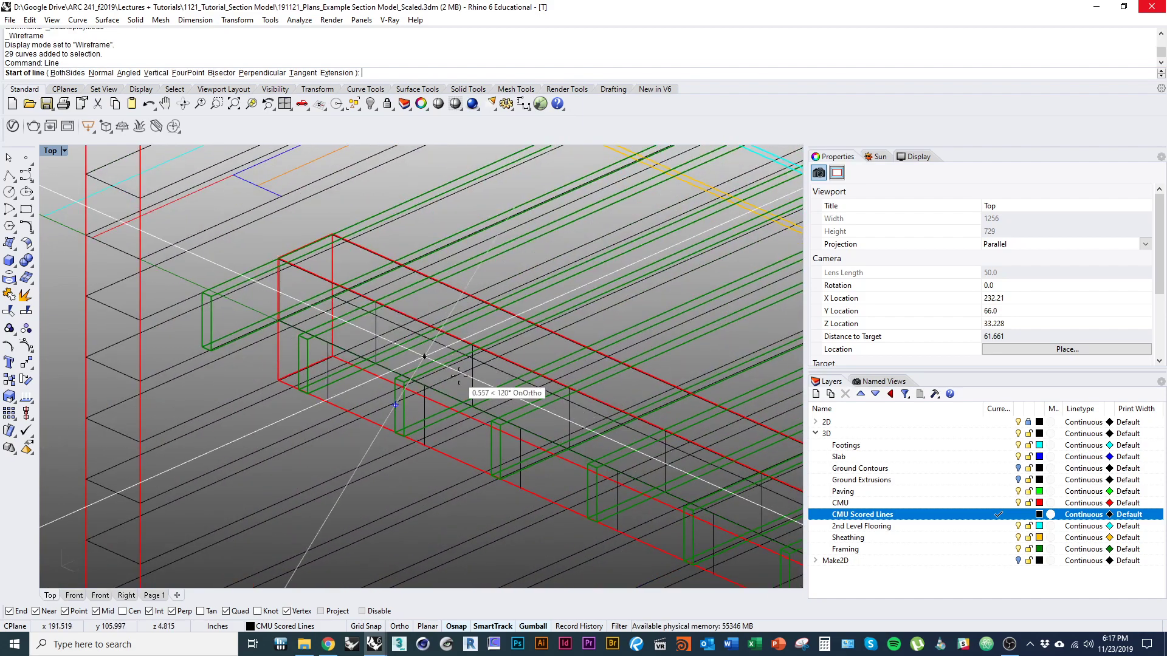
pyautogui.moveTo(410, 372); pyautogui.dragTo(463, 417, button='right')
pyautogui.scroll(-5, 352, 404)
pyautogui.keyDown('shift'); pyautogui.moveTo(612, 473); pyautogui.dragTo(535, 399, button='right'); pyautogui.keyUp('shift')
pyautogui.scroll(4, 535, 400)
pyautogui.click(1018, 549)
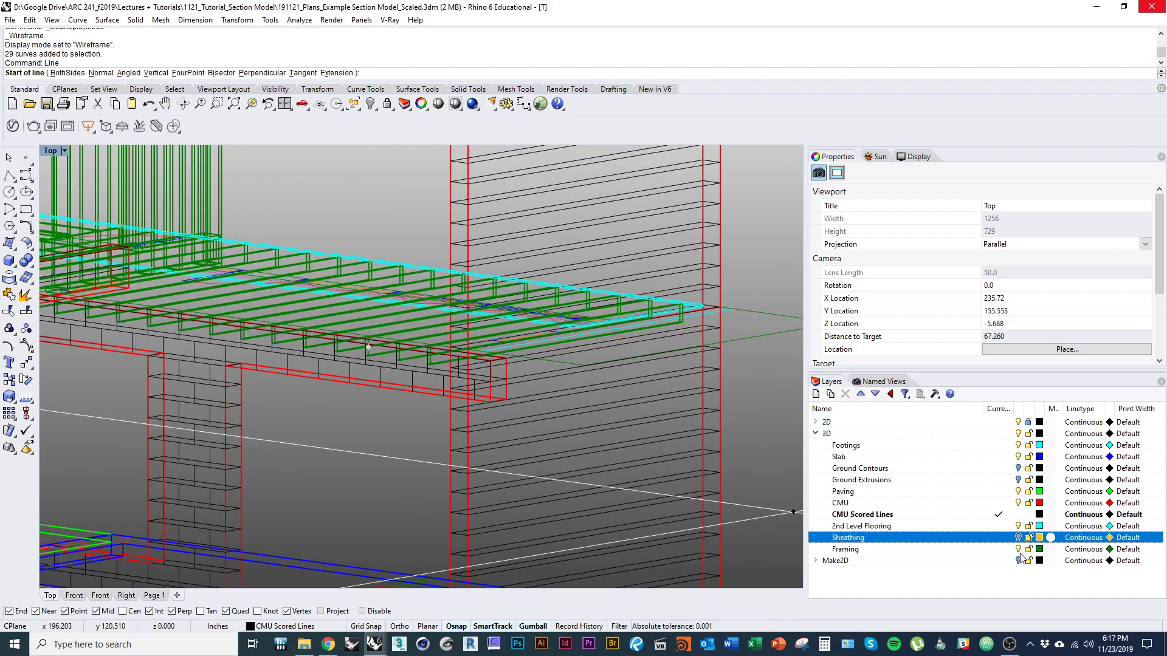
pyautogui.click(1018, 538)
pyautogui.click(1019, 527)
pyautogui.moveTo(534, 448); pyautogui.dragTo(547, 425, button='right')
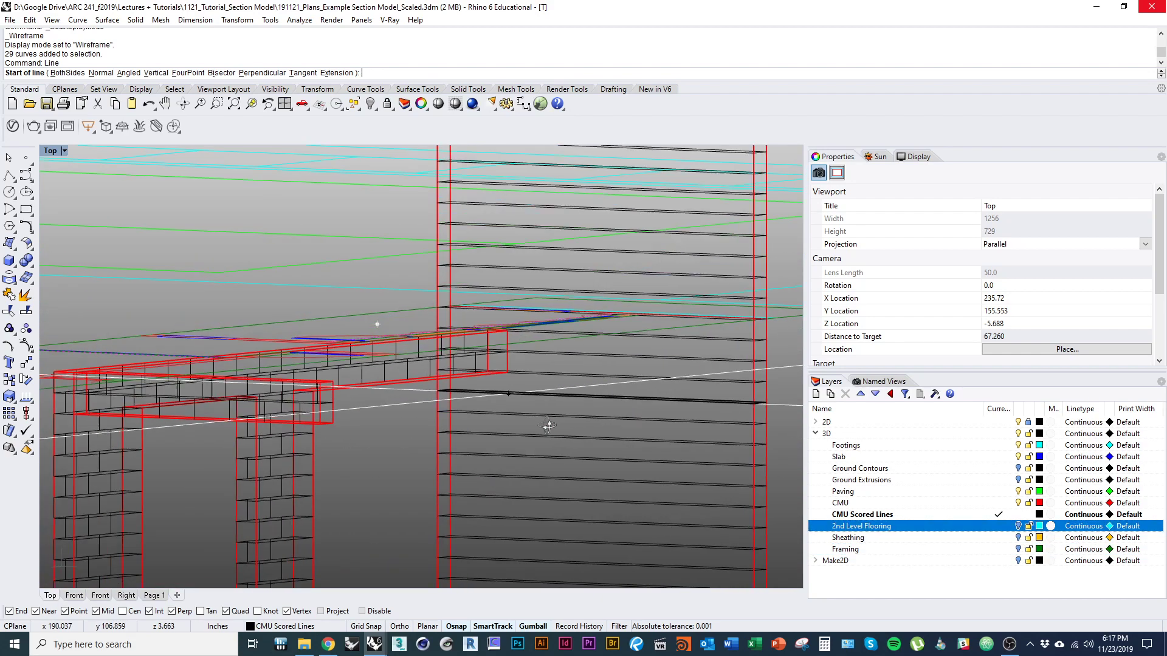
# Step: Draw a vertical joint line one course high on the tall CMU wall, along the beam's end edge from mid-height to its top corner
pyautogui.scroll(5, 532, 381)
pyautogui.moveTo(526, 352); pyautogui.dragTo(517, 383, button='right')
pyautogui.scroll(4, 484, 347)
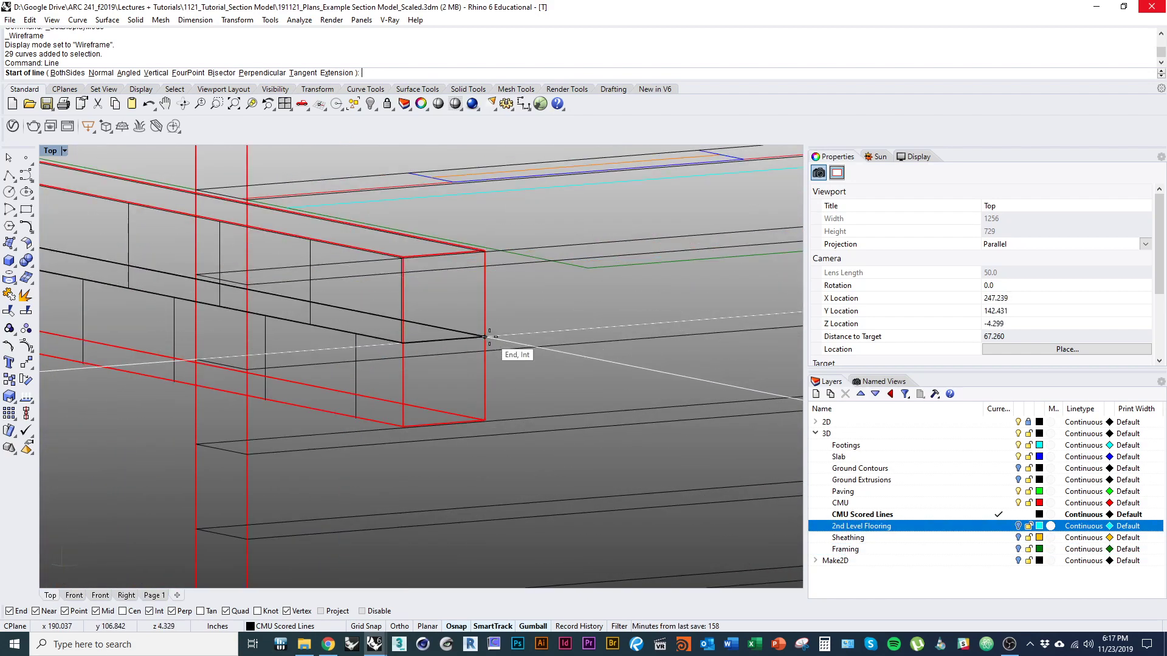
pyautogui.click(485, 336)
pyautogui.scroll(4, 483, 222)
pyautogui.click(471, 215)
pyautogui.scroll(-5, 472, 279)
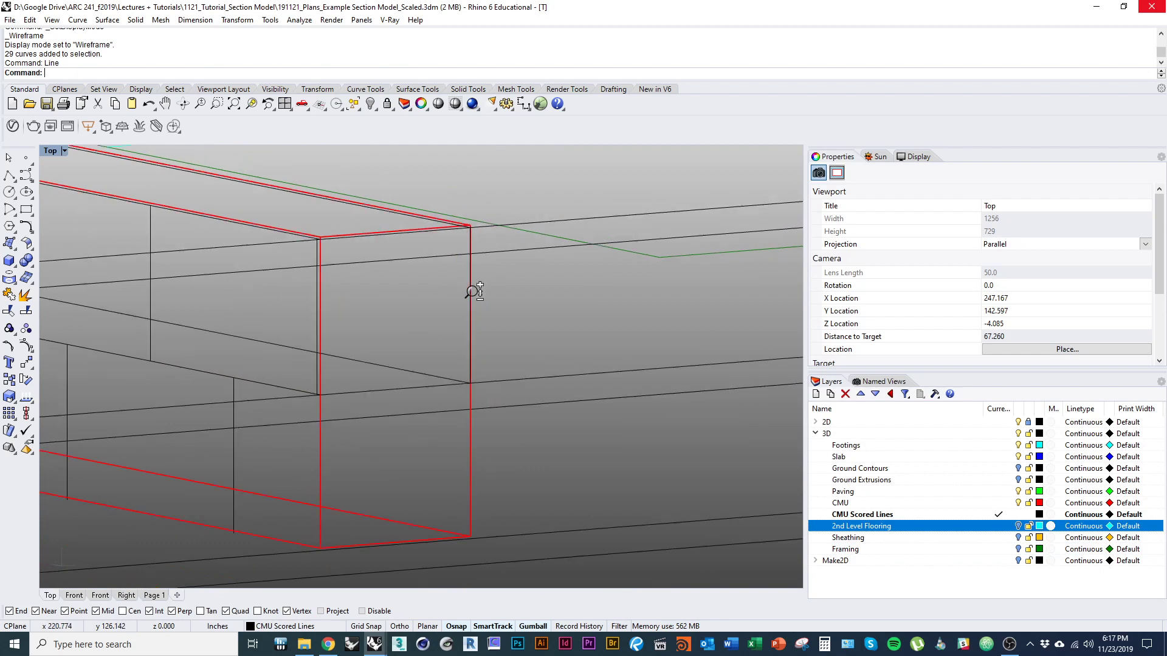
# Step: Copy the vertical joint line down one course on the tall CMU wall
pyautogui.click(474, 306)
pyautogui.click(504, 324)
pyautogui.scroll(-8, 494, 298)
pyautogui.keyDown('shift'); pyautogui.moveTo(550, 375); pyautogui.dragTo(383, 342, button='right'); pyautogui.keyUp('shift')
pyautogui.write('copy')
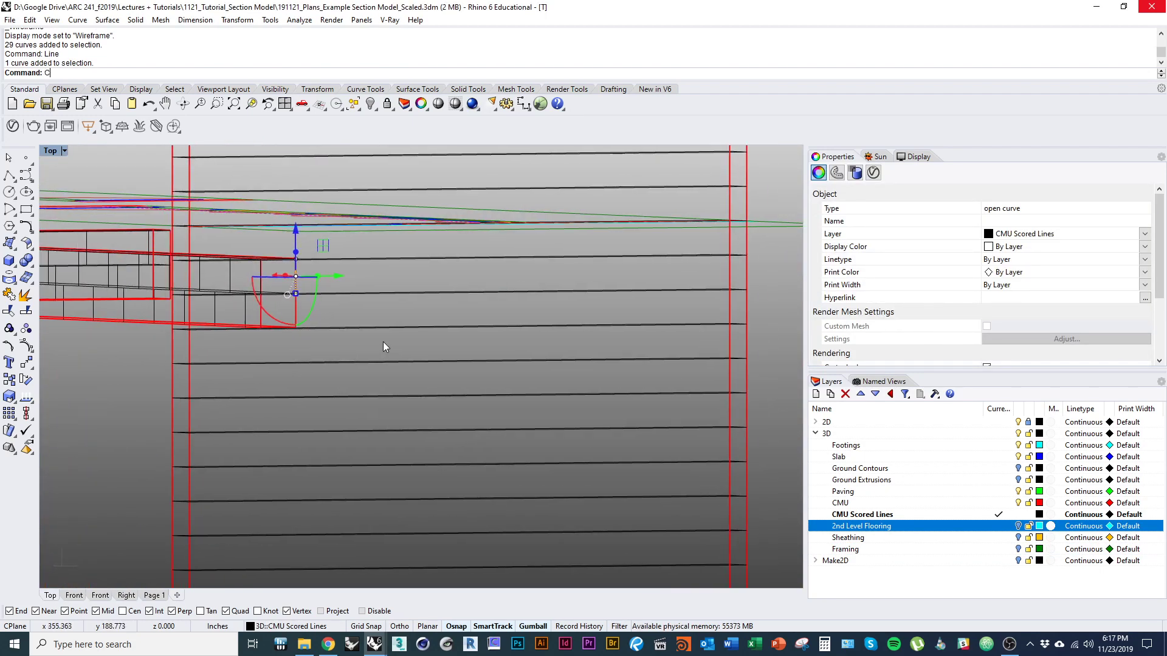
pyautogui.press('Return')
pyautogui.moveTo(454, 342); pyautogui.dragTo(318, 259, button='right')
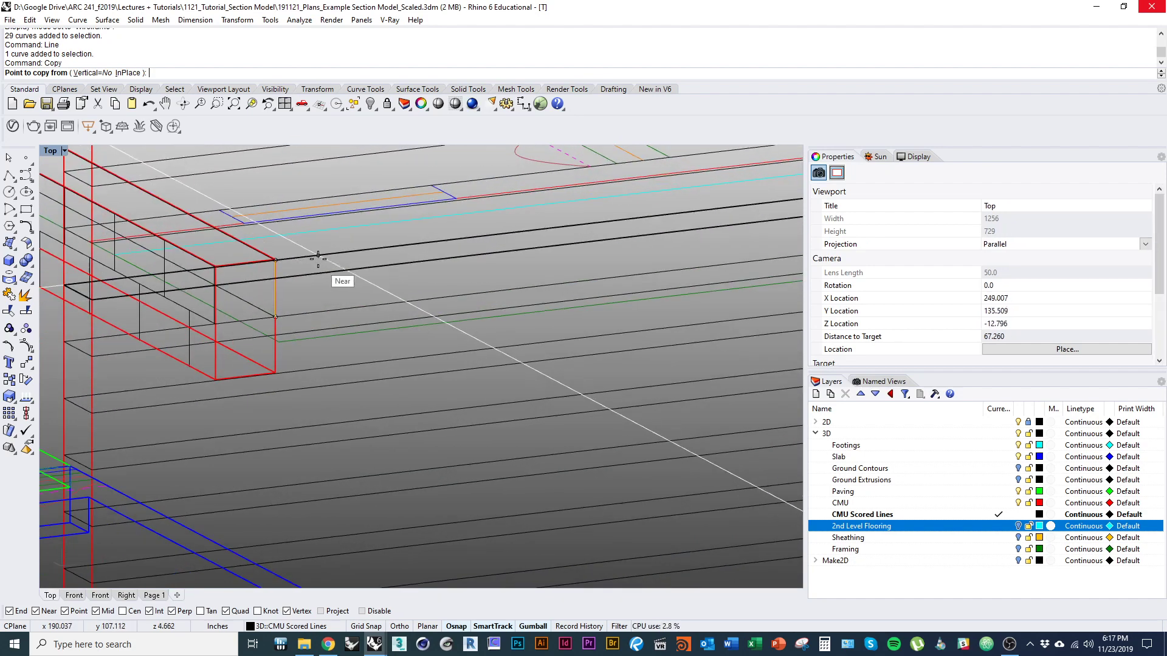
pyautogui.click(319, 312)
pyautogui.press('Return')
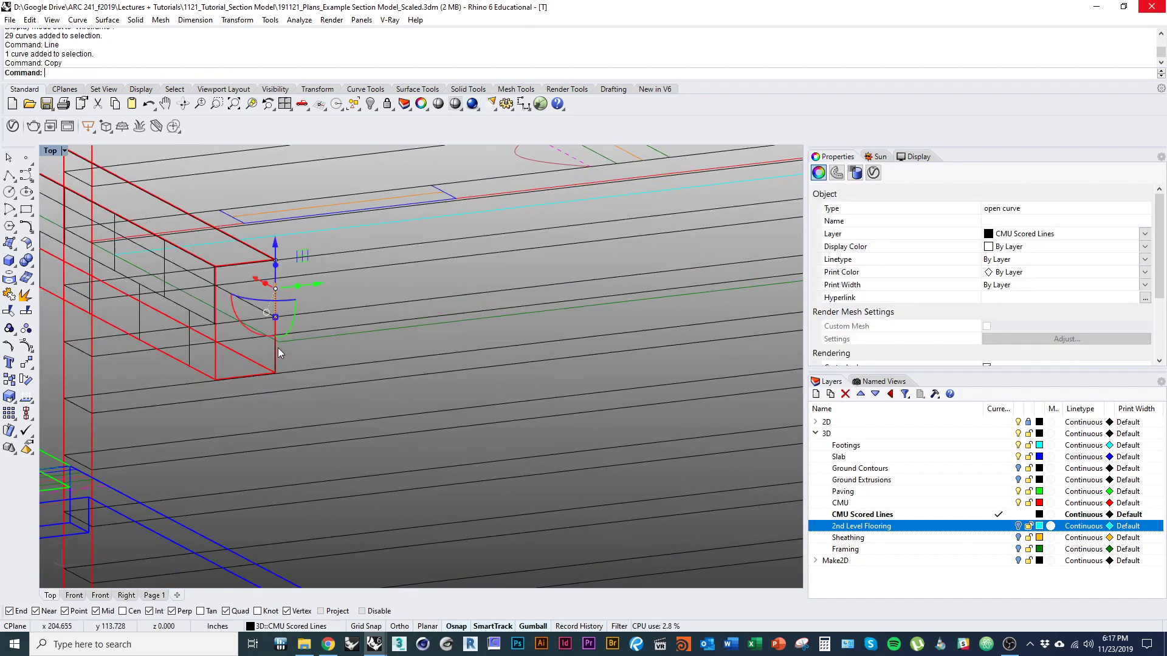
# Step: Move the lower joint line .333 in sideways along its course to stagger it from the upper one
pyautogui.click(278, 348)
pyautogui.click(314, 382)
pyautogui.write('m')
pyautogui.press('Return')
pyautogui.click(308, 369)
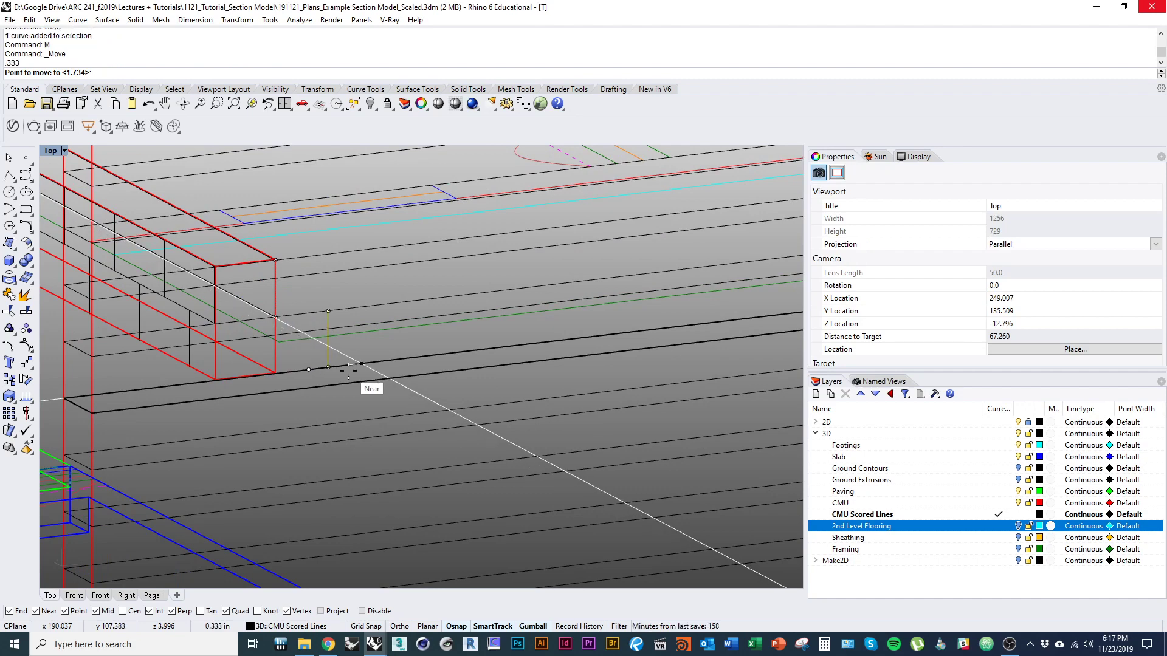
pyautogui.click(350, 370)
# Step: Copy the upper and lower joint lines together .666 in along their courses, away from the beam
pyautogui.keyDown('shift'); pyautogui.click(279, 308); pyautogui.keyUp('shift')
pyautogui.click(313, 326)
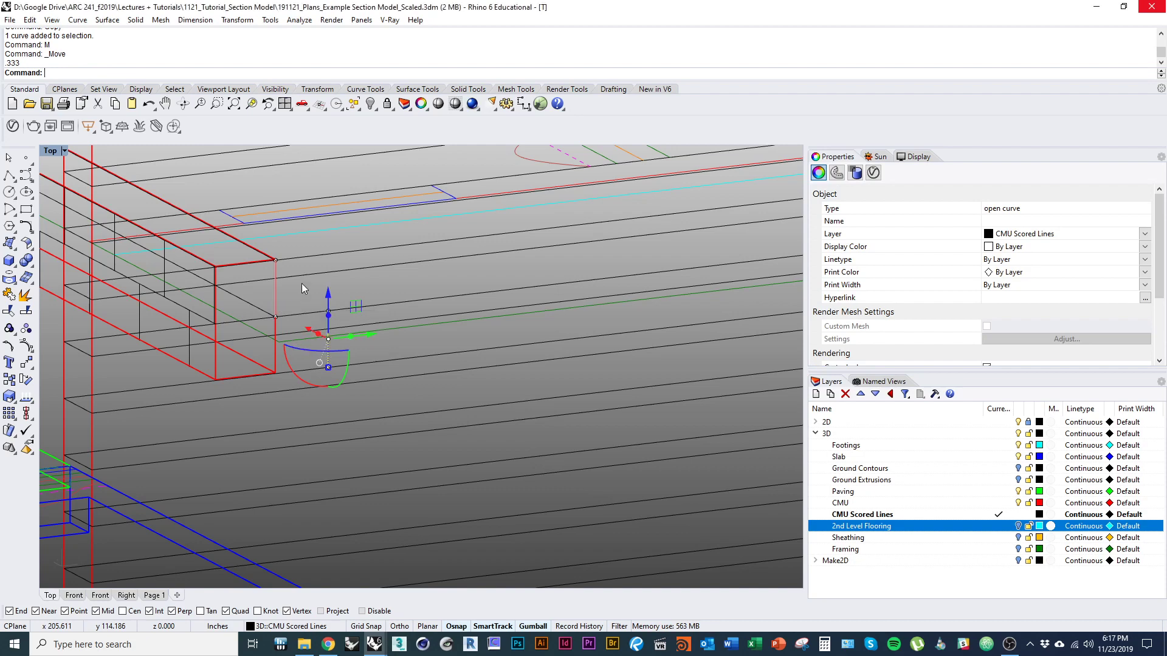
pyautogui.scroll(-2, 302, 285)
pyautogui.write('copy')
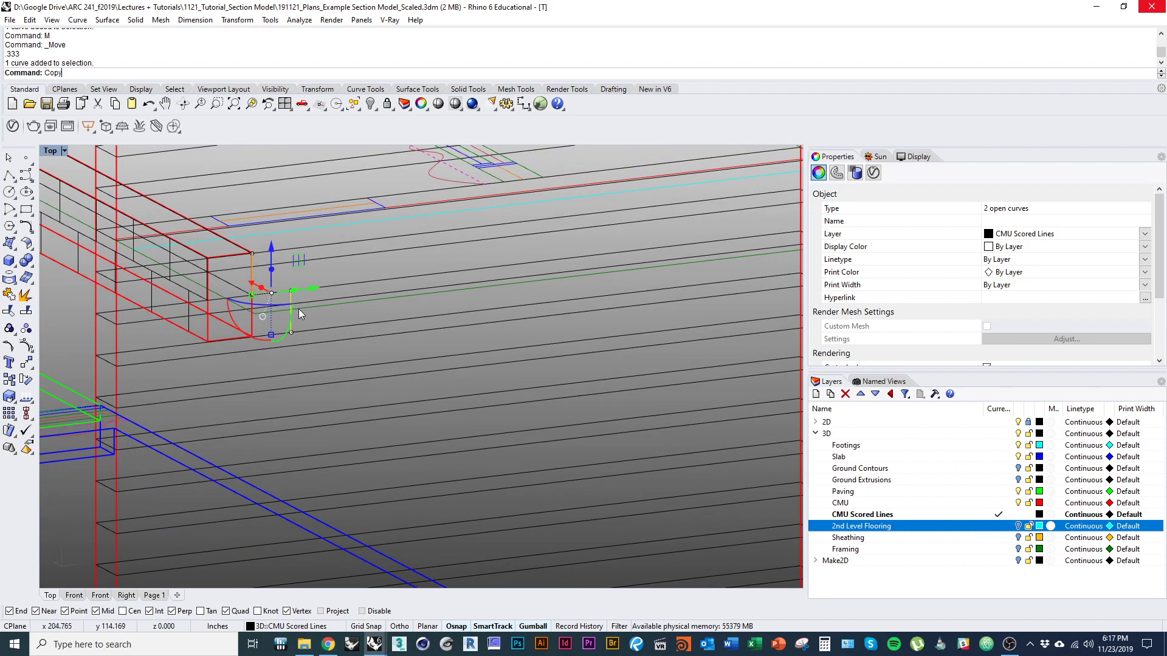
pyautogui.press('Return')
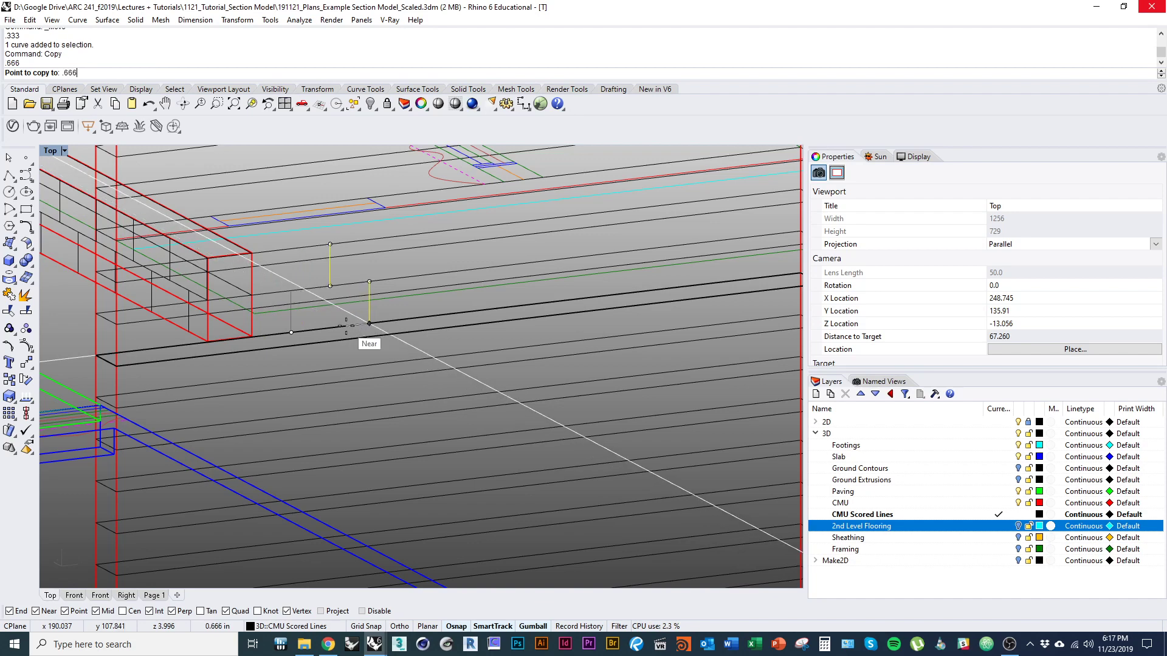
pyautogui.press('Escape')
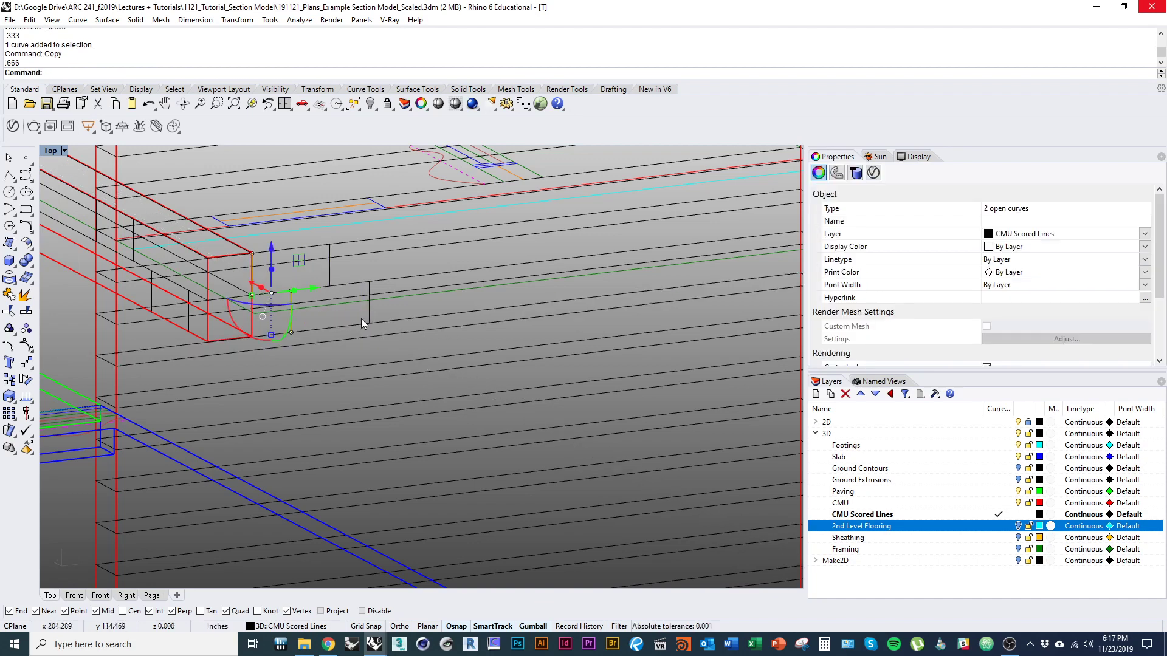
# Step: Copy the original pair of joint lines in the opposite direction past the beam at 0.666 in spacing
pyautogui.moveTo(353, 320); pyautogui.dragTo(380, 330, button='right')
pyautogui.rightClick(388, 331)
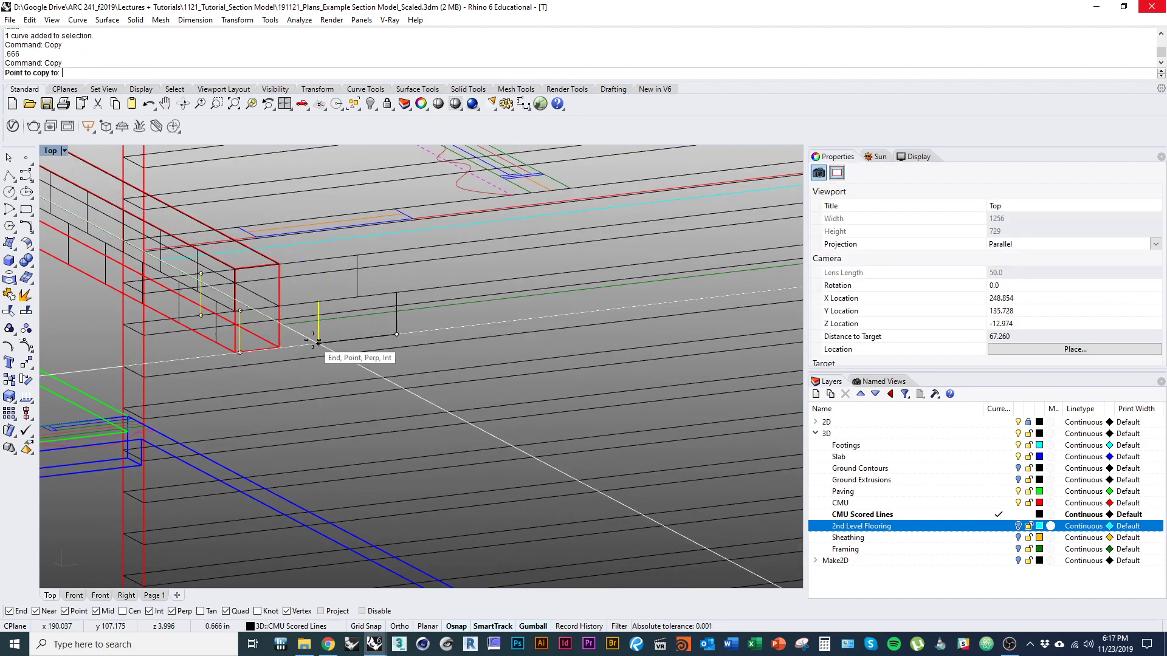
pyautogui.scroll(5, 312, 342)
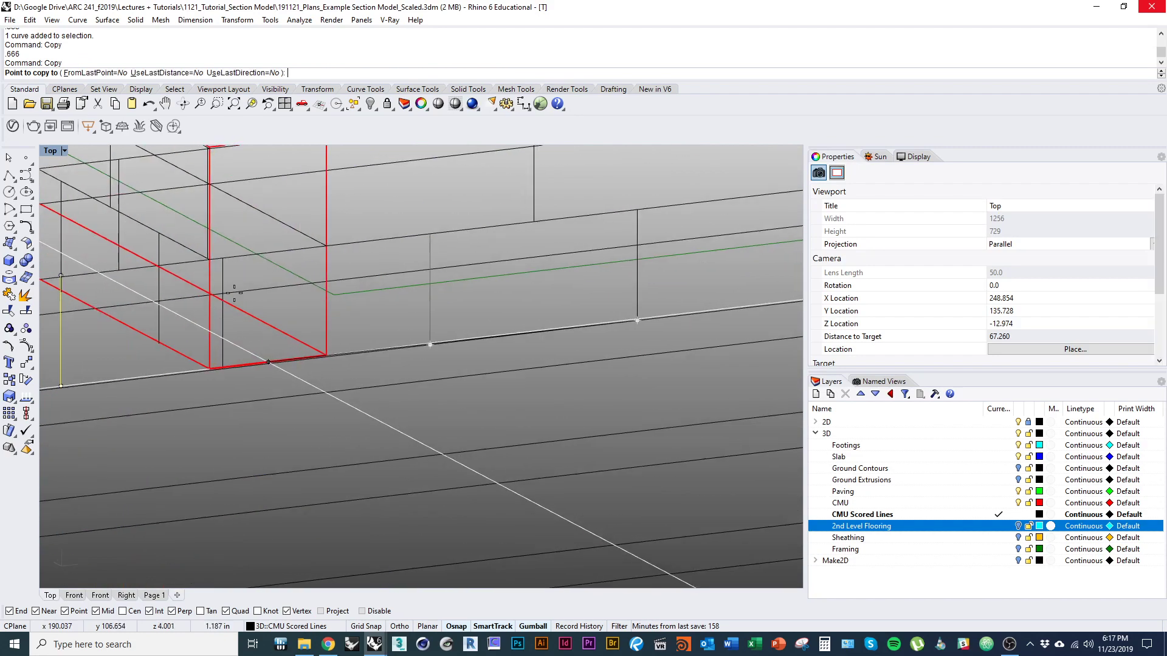
pyautogui.click(227, 370)
pyautogui.scroll(-4, 277, 398)
pyautogui.rightClick(322, 396)
# Step: Copy the four joint lines beside the beam repeatedly to the CMU wall's far edge, and delete the stray line beyond it
pyautogui.moveTo(322, 395)
pyautogui.keyDown('ctrl'); pyautogui.keyDown('shift'); pyautogui.mouseDown(button='right')
pyautogui.moveTo(348, 389)
pyautogui.moveTo(316, 401)
pyautogui.mouseUp(button='right'); pyautogui.keyUp('shift'); pyautogui.keyUp('ctrl')
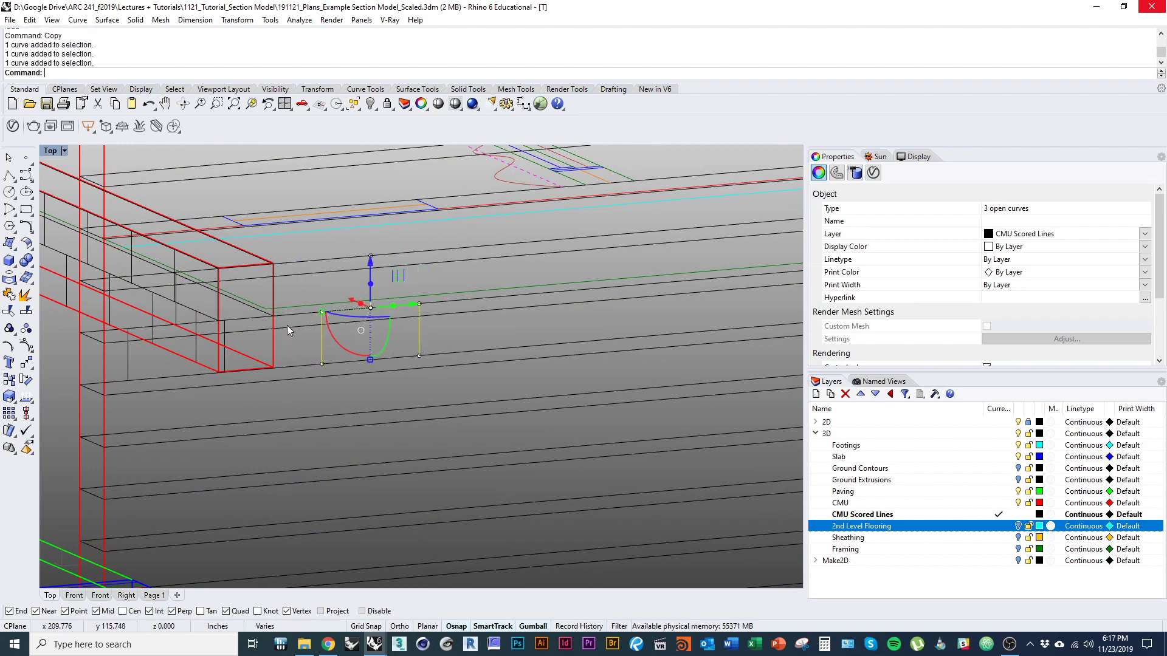
pyautogui.keyDown('shift'); pyautogui.click(273, 302); pyautogui.keyUp('shift')
pyautogui.click(305, 332)
pyautogui.keyDown('ctrl'); pyautogui.keyDown('shift'); pyautogui.moveTo(255, 337); pyautogui.dragTo(294, 318, button='right'); pyautogui.keyUp('shift'); pyautogui.keyUp('ctrl')
pyautogui.press('Return')
pyautogui.scroll(5, 271, 341)
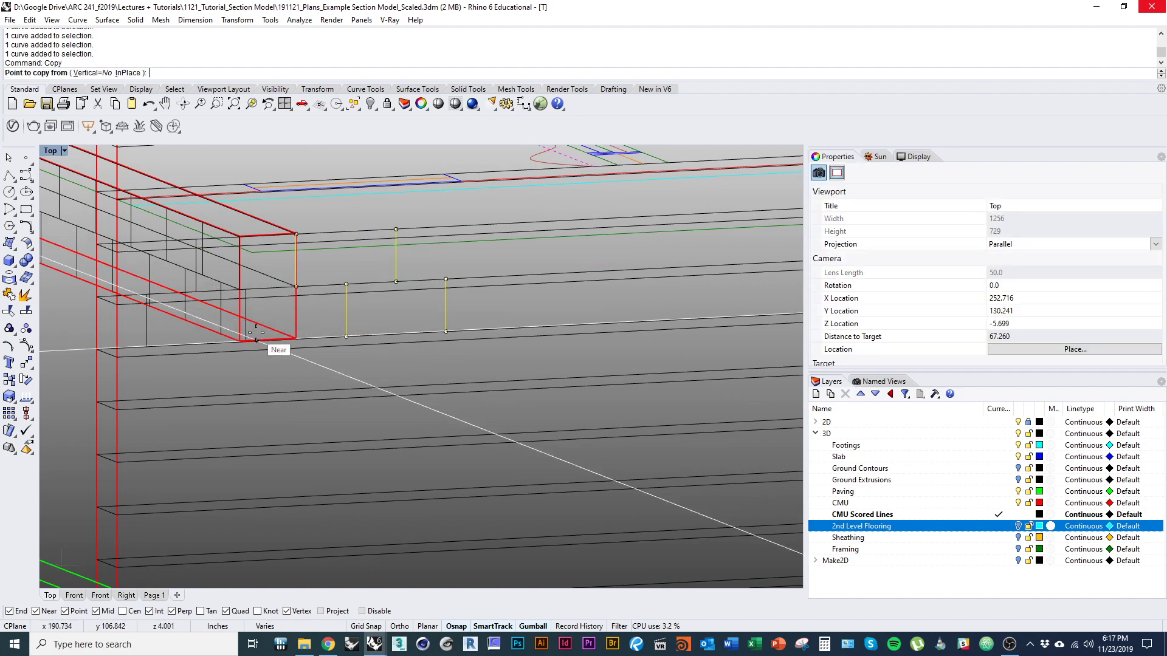
pyautogui.click(230, 360)
pyautogui.scroll(-5, 234, 358)
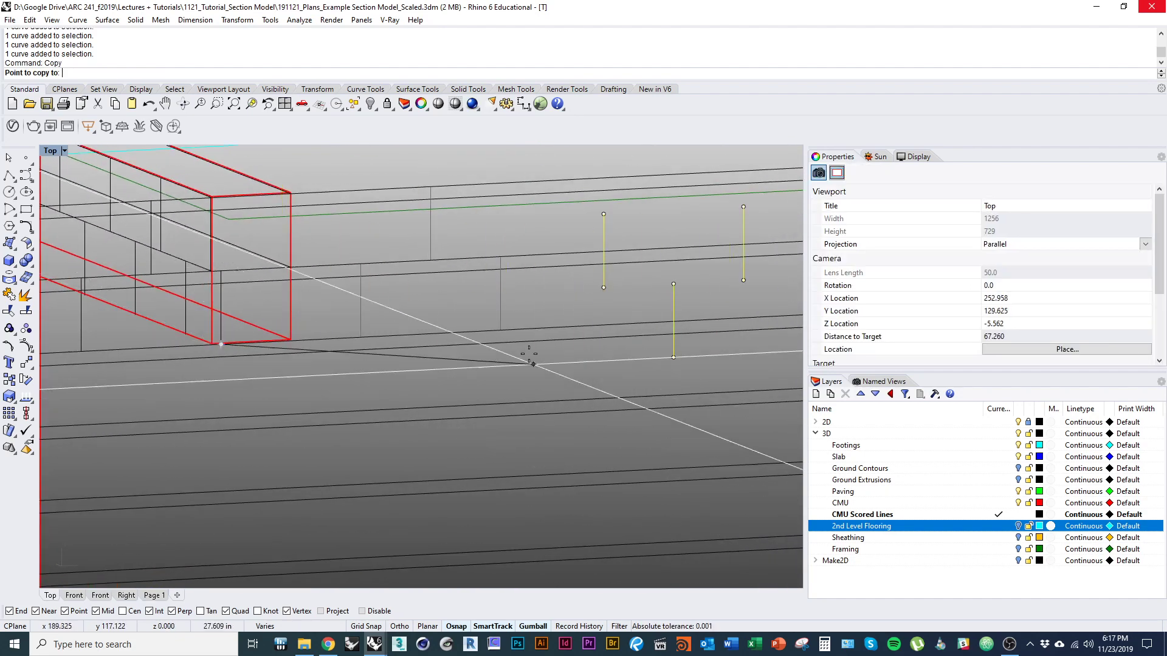
pyautogui.scroll(3, 488, 367)
pyautogui.scroll(-1, 487, 367)
pyautogui.moveTo(589, 372); pyautogui.dragTo(297, 361, button='right')
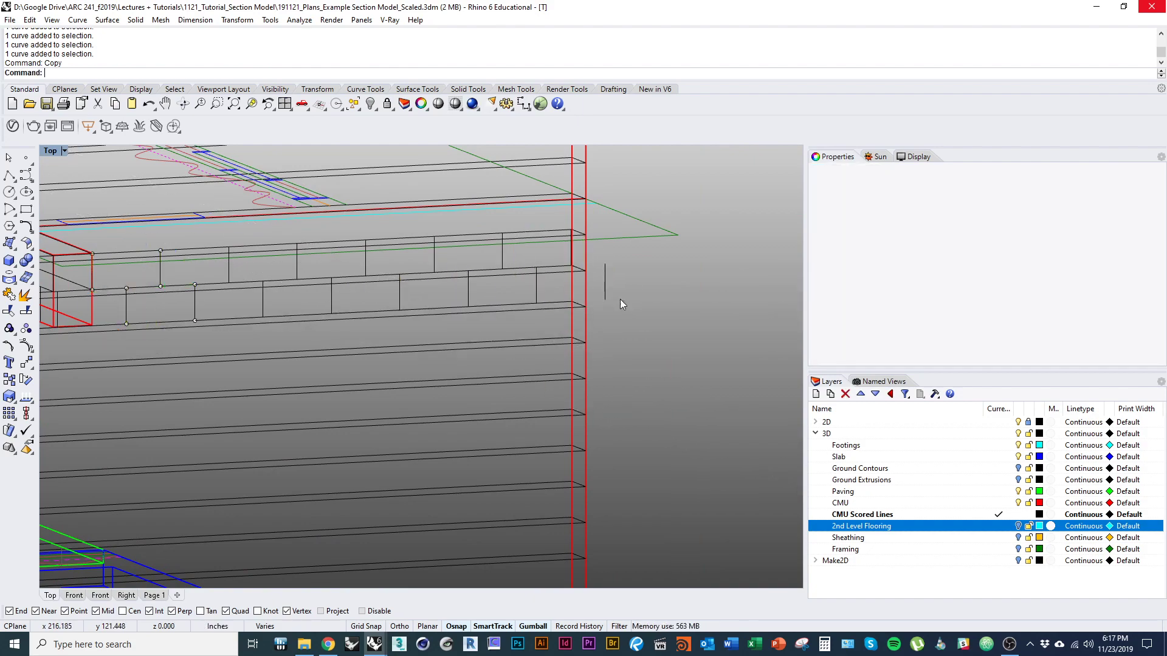
pyautogui.moveTo(620, 299); pyautogui.dragTo(640, 363, button='right')
# Step: Copy the upper-course joint line beyond the beam one block spacing toward the CMU wall's near edge
pyautogui.scroll(6, 300, 262)
pyautogui.click(275, 305)
pyautogui.scroll(3, 330, 308)
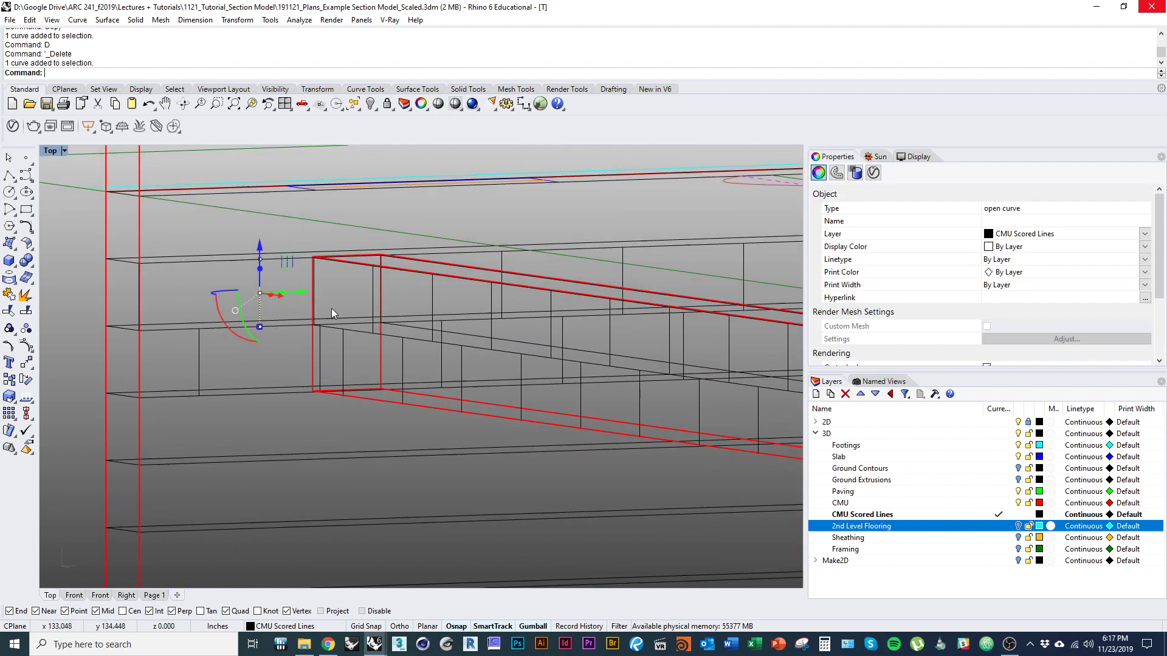
pyautogui.press('space')
pyautogui.moveTo(407, 323); pyautogui.dragTo(377, 361, button='right')
pyautogui.scroll(4, 356, 344)
pyautogui.click(360, 387)
pyautogui.scroll(-2, 359, 386)
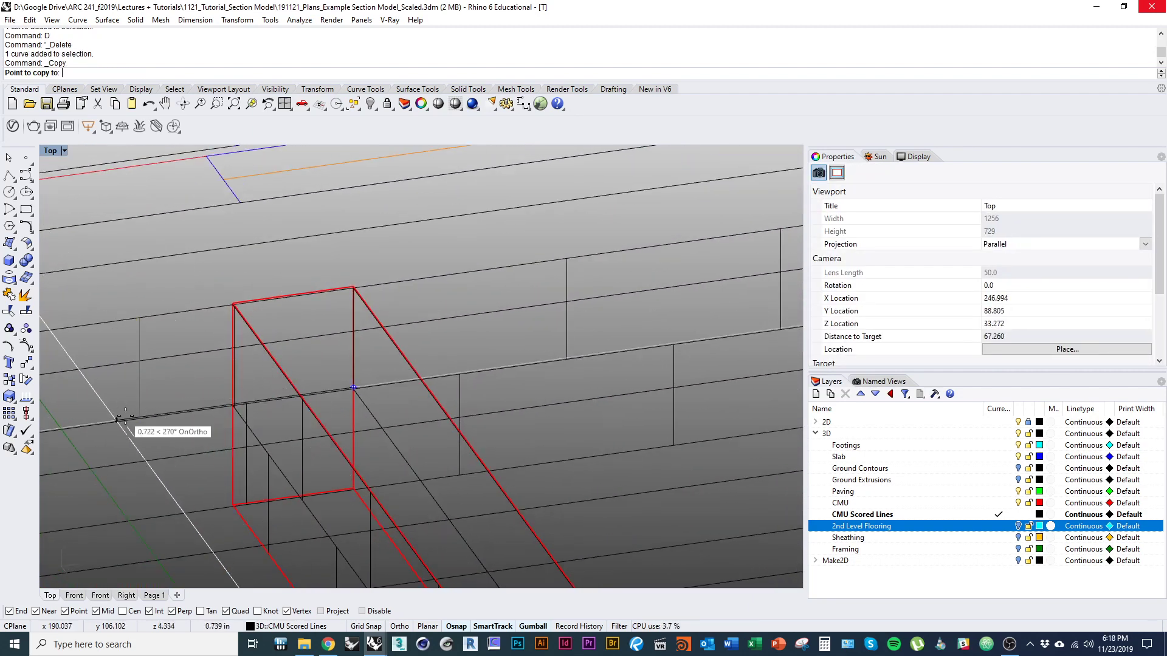
pyautogui.press('space')
pyautogui.scroll(-5, 235, 400)
pyautogui.moveTo(88, 409); pyautogui.dragTo(156, 411, button='right')
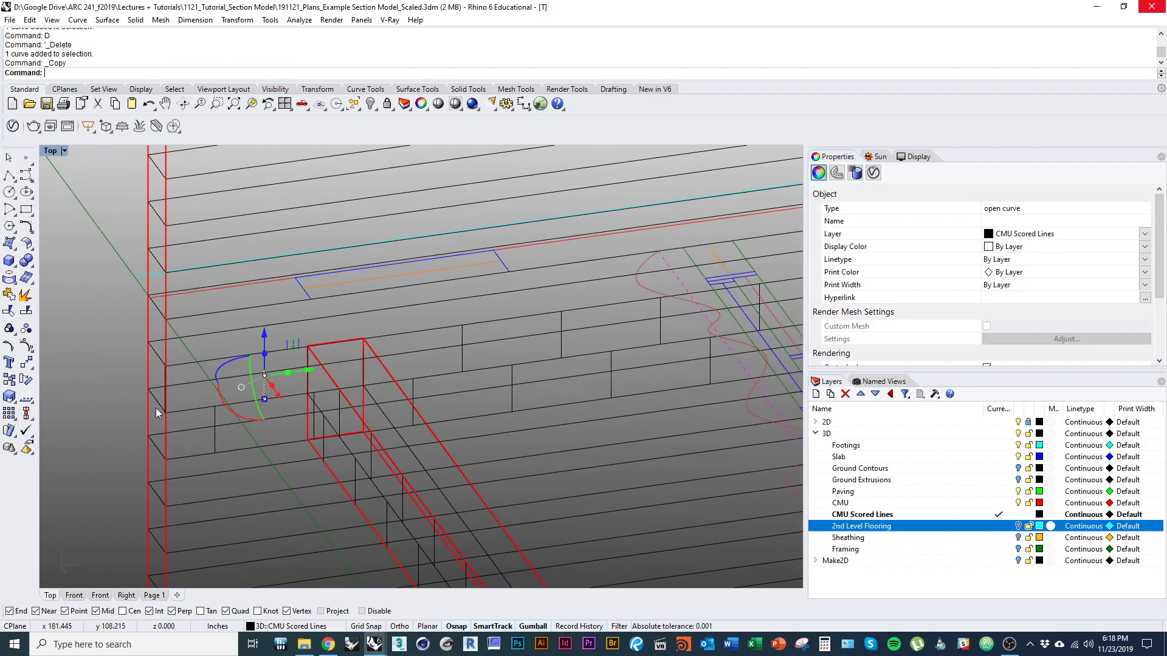
# Step: Select all the staggered joint lines in the two courses across the CMU wall and group them
pyautogui.scroll(5, 159, 410)
pyautogui.click(182, 393)
pyautogui.click(246, 434)
pyautogui.scroll(-2, 270, 444)
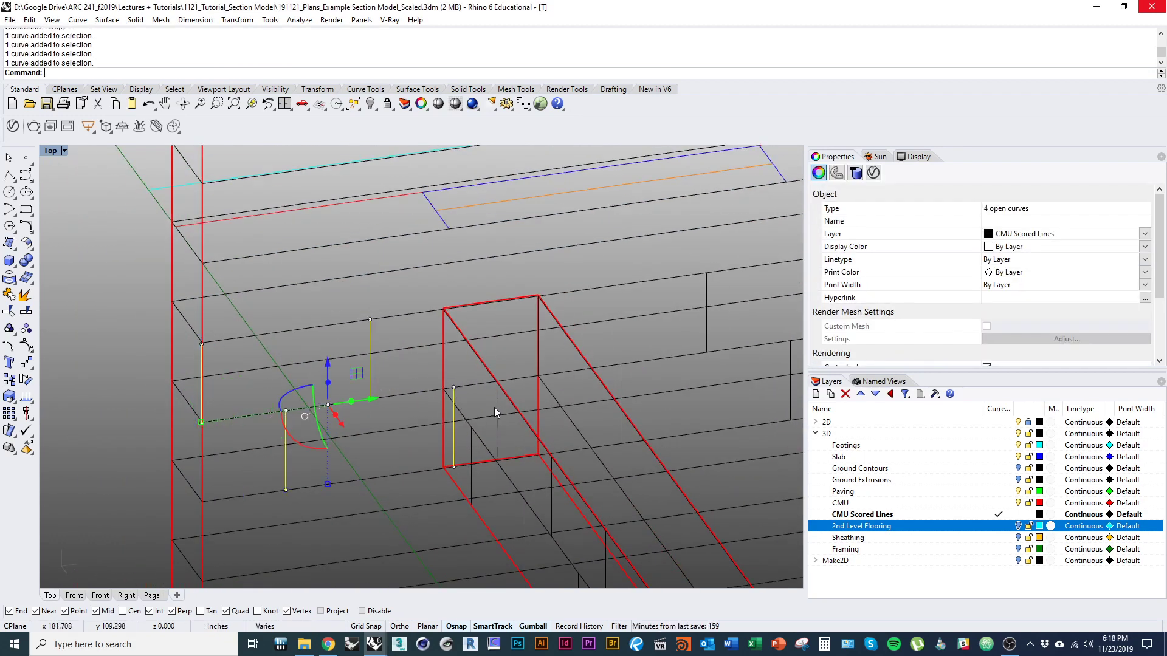
pyautogui.moveTo(495, 411); pyautogui.dragTo(355, 318, button='right')
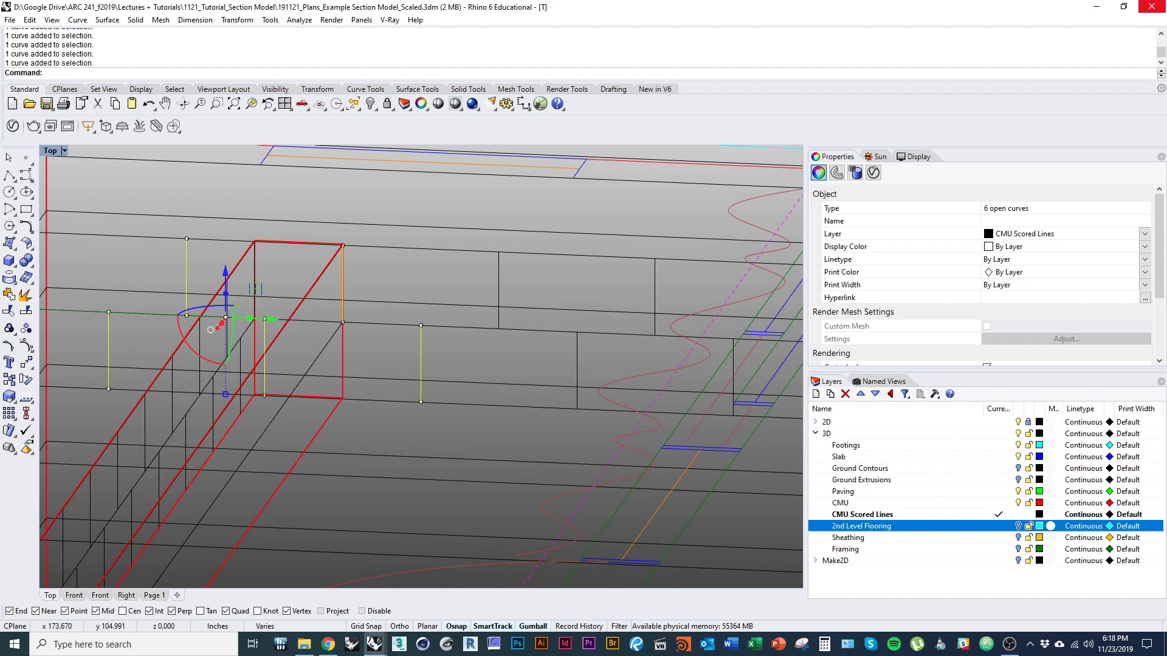
pyautogui.keyDown('shift'); pyautogui.click(497, 276); pyautogui.keyUp('shift')
pyautogui.moveTo(497, 276); pyautogui.dragTo(418, 300, button='right')
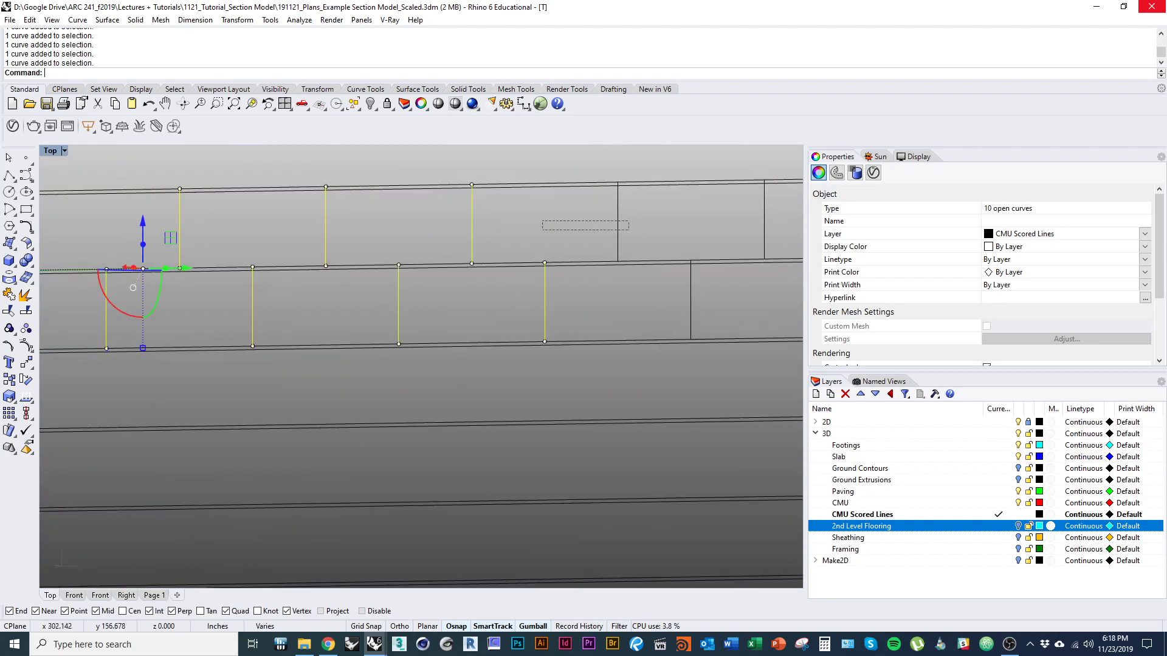
pyautogui.moveTo(596, 319); pyautogui.dragTo(577, 340, button='right')
pyautogui.keyDown('shift'); pyautogui.moveTo(554, 257); pyautogui.dragTo(552, 258); pyautogui.keyUp('shift')
pyautogui.keyDown('shift'); pyautogui.moveTo(693, 325); pyautogui.dragTo(465, 314, button='right'); pyautogui.keyUp('shift')
pyautogui.scroll(-2, 486, 315)
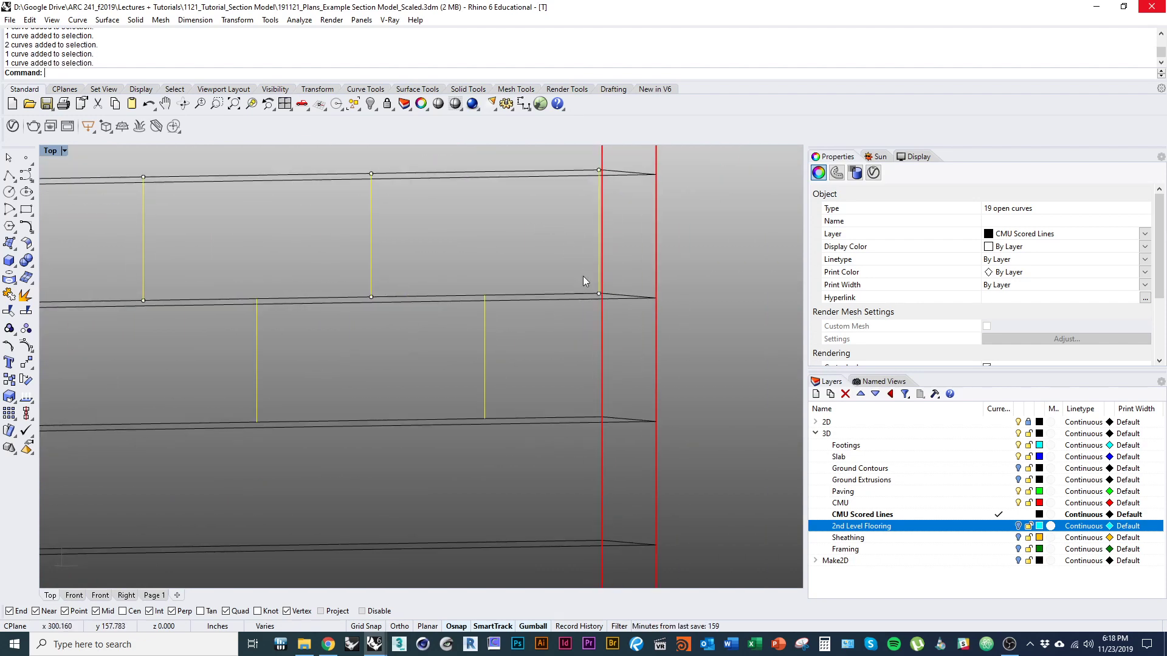
pyautogui.scroll(-3, 548, 342)
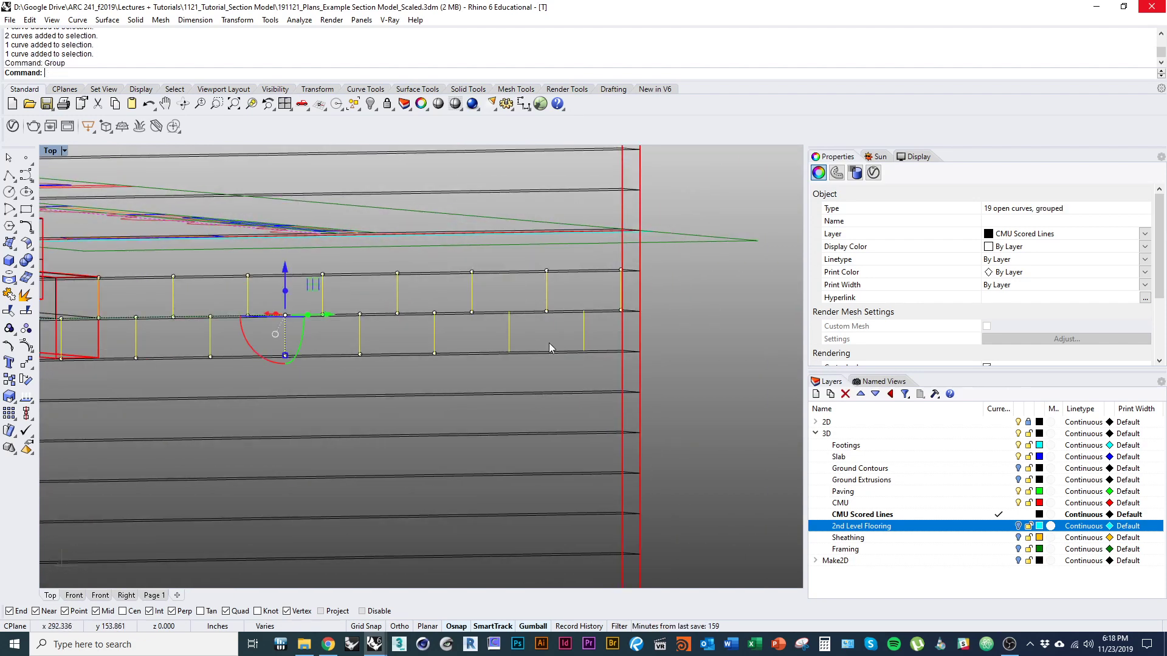
# Step: Copy the grouped joint lines vertically down the CMU wall at two-course spacing, 0.666 in apart, to its base
pyautogui.write('copy')
pyautogui.press('Return')
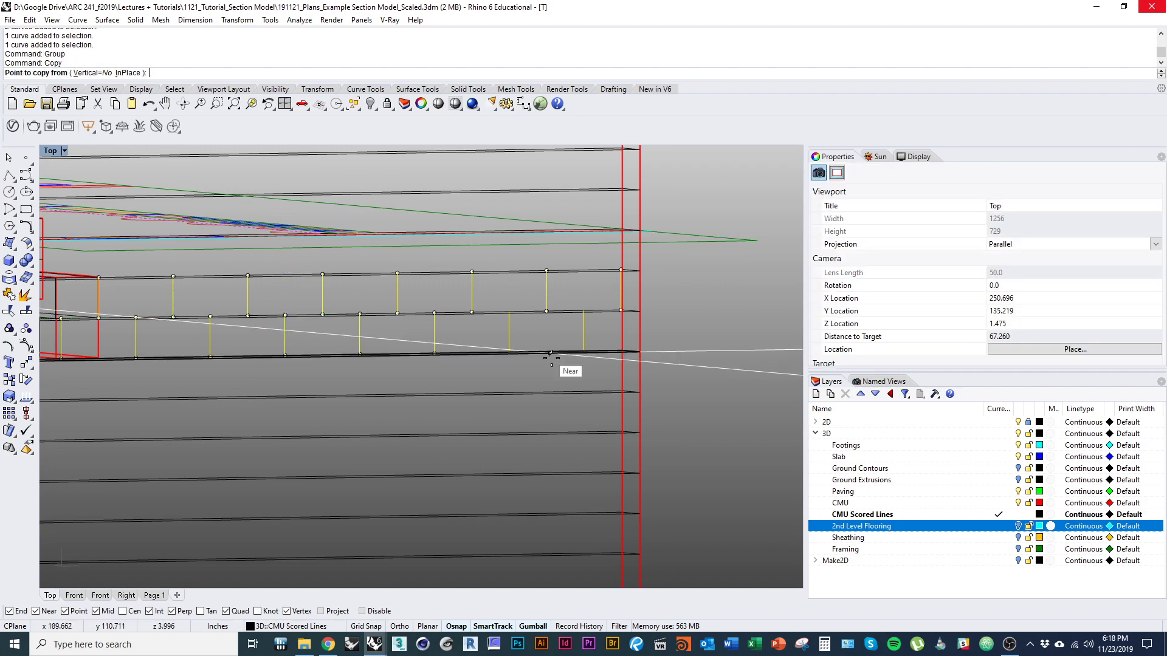
pyautogui.click(550, 354)
pyautogui.scroll(3, 516, 261)
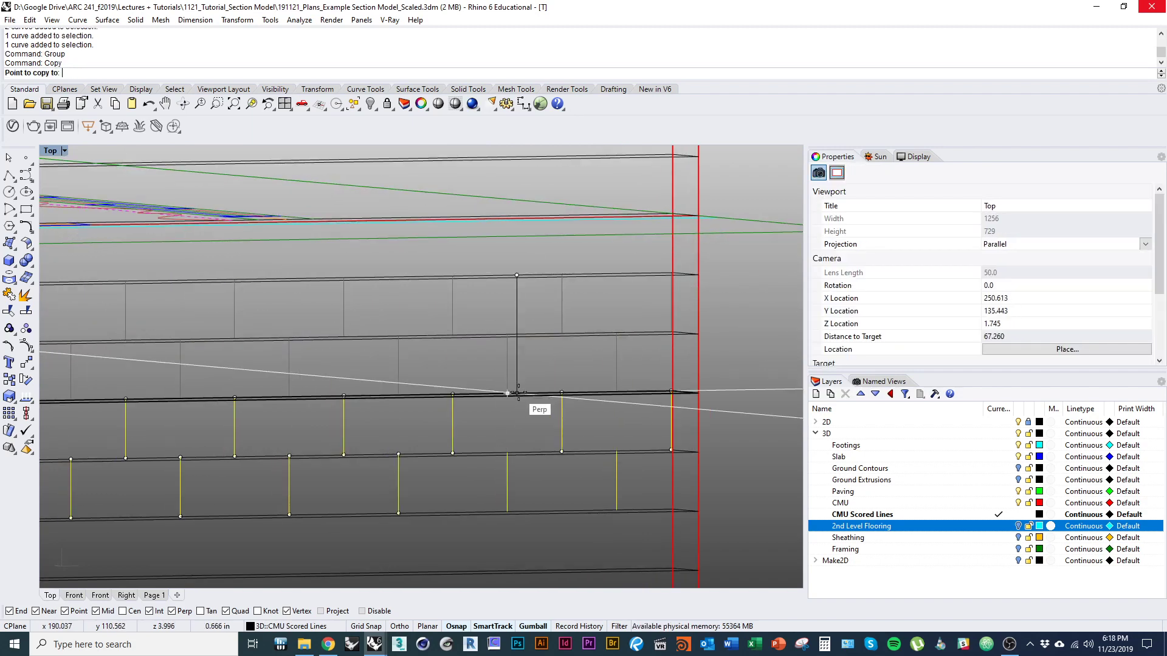
pyautogui.click(516, 393)
pyautogui.press('Return')
pyautogui.press('Return')
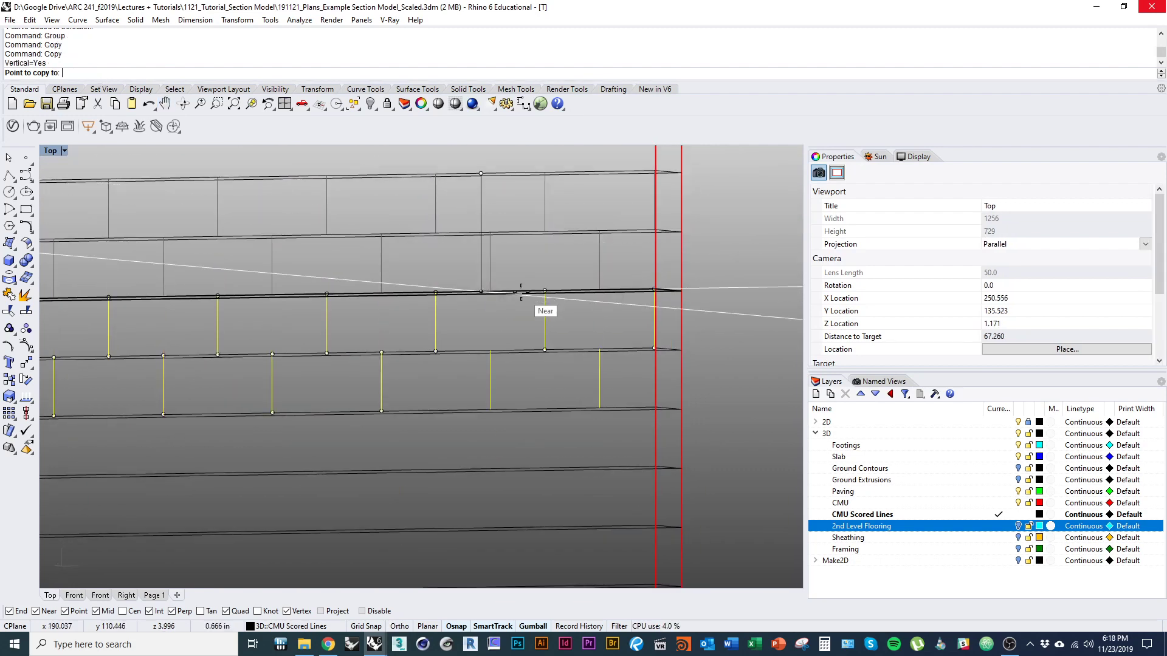
pyautogui.click(531, 306)
pyautogui.moveTo(532, 306); pyautogui.dragTo(502, 295, button='right')
pyautogui.scroll(-2, 507, 437)
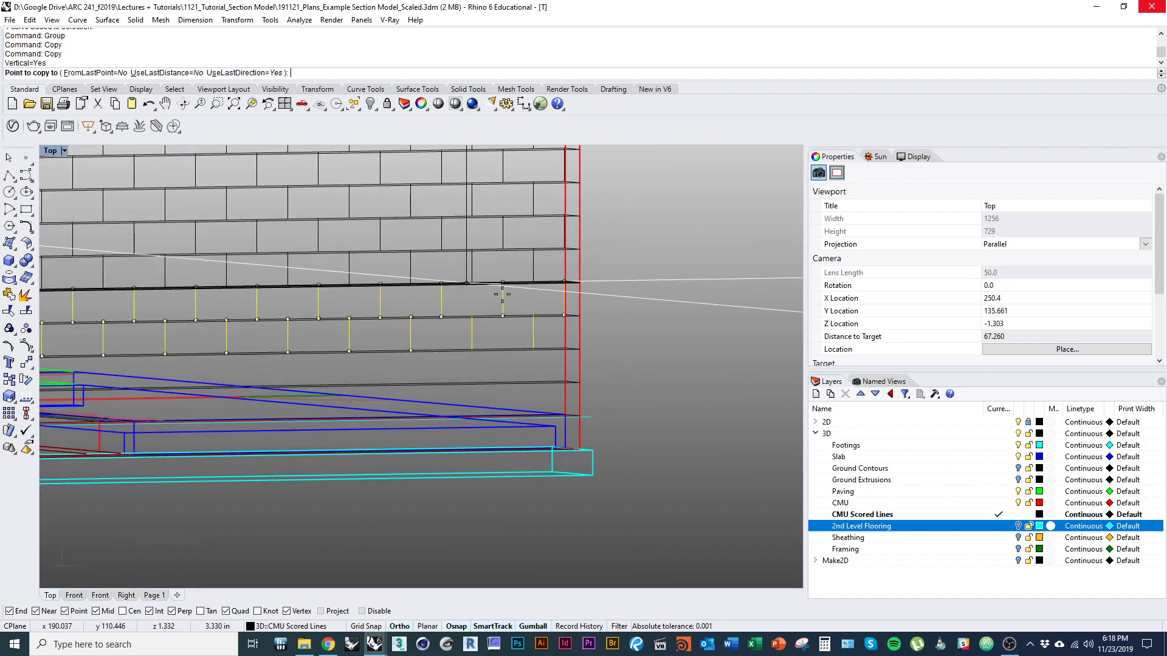
pyautogui.click(516, 351)
pyautogui.scroll(-3, 534, 359)
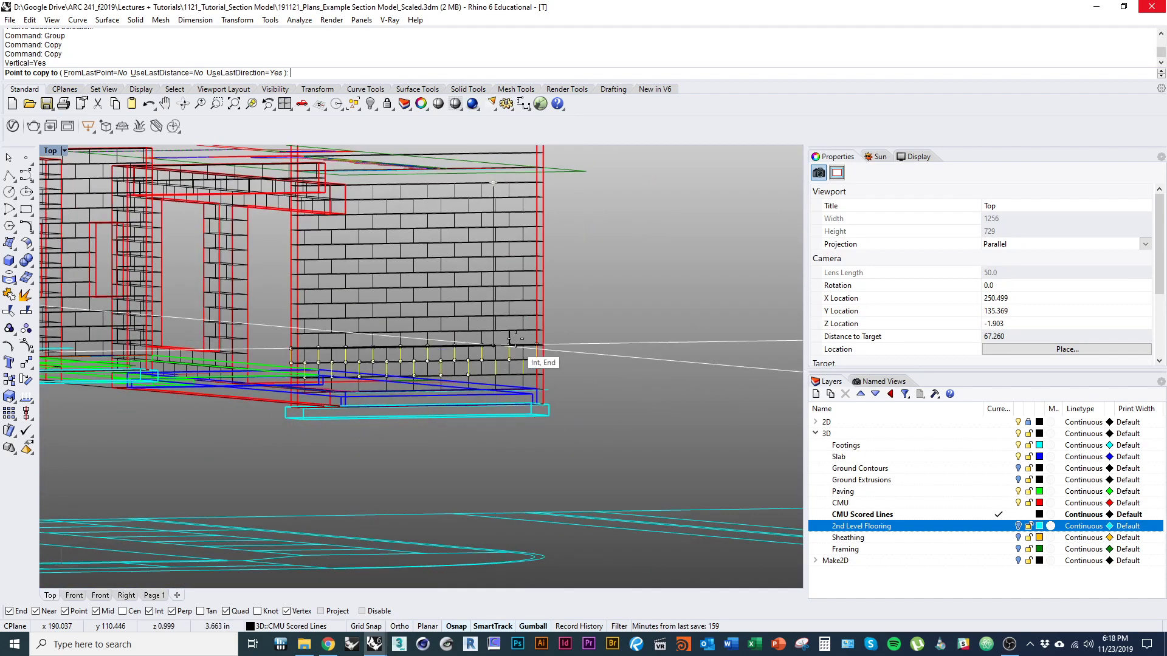
pyautogui.moveTo(533, 359); pyautogui.dragTo(510, 469, button='right')
pyautogui.scroll(3, 498, 293)
pyautogui.press('Return')
# Step: Copy the top two joint-line groups together vertically up the CMU wall, four courses at a time, past its top
pyautogui.press('Return')
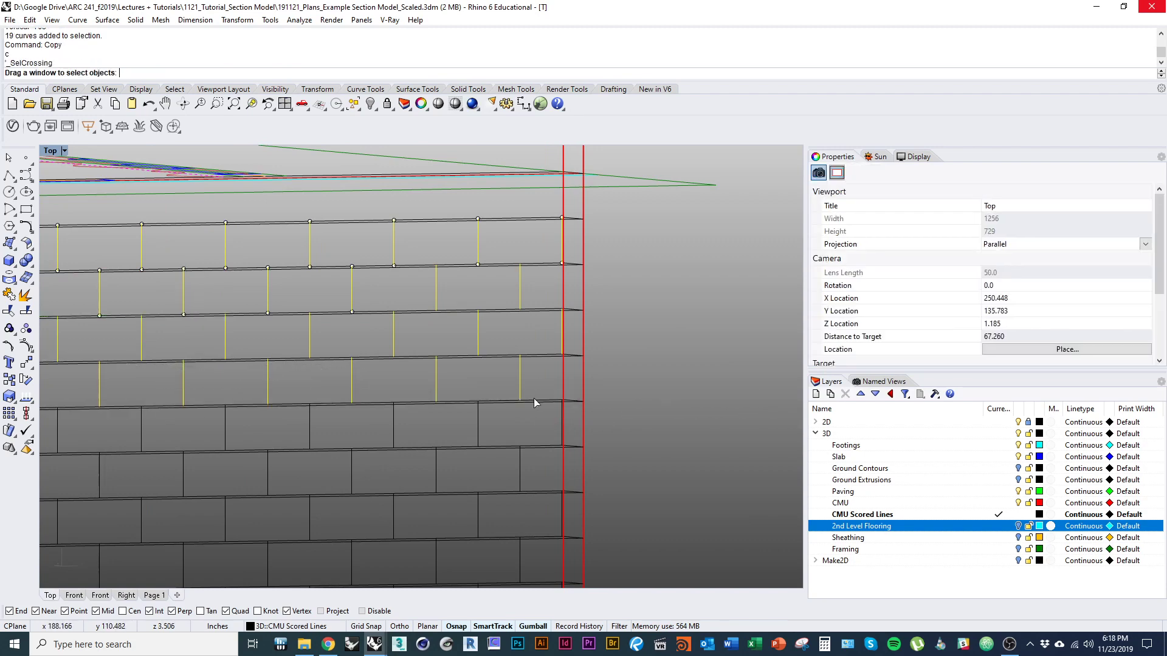
pyautogui.press('Escape')
pyautogui.write('copy')
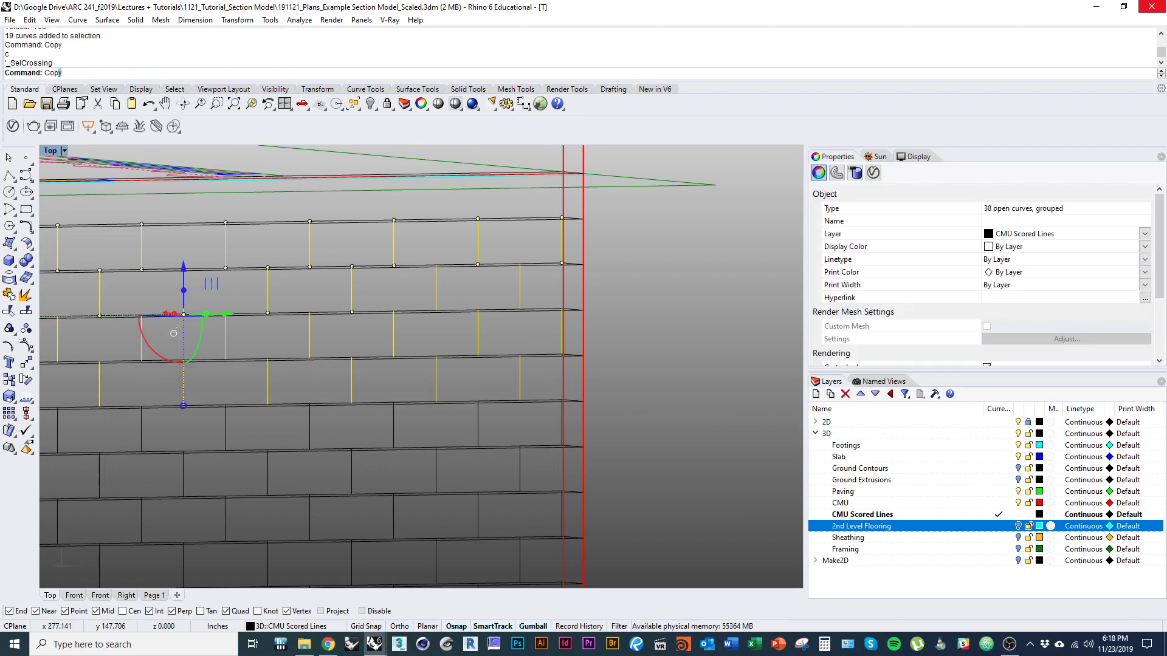
pyautogui.press('Return')
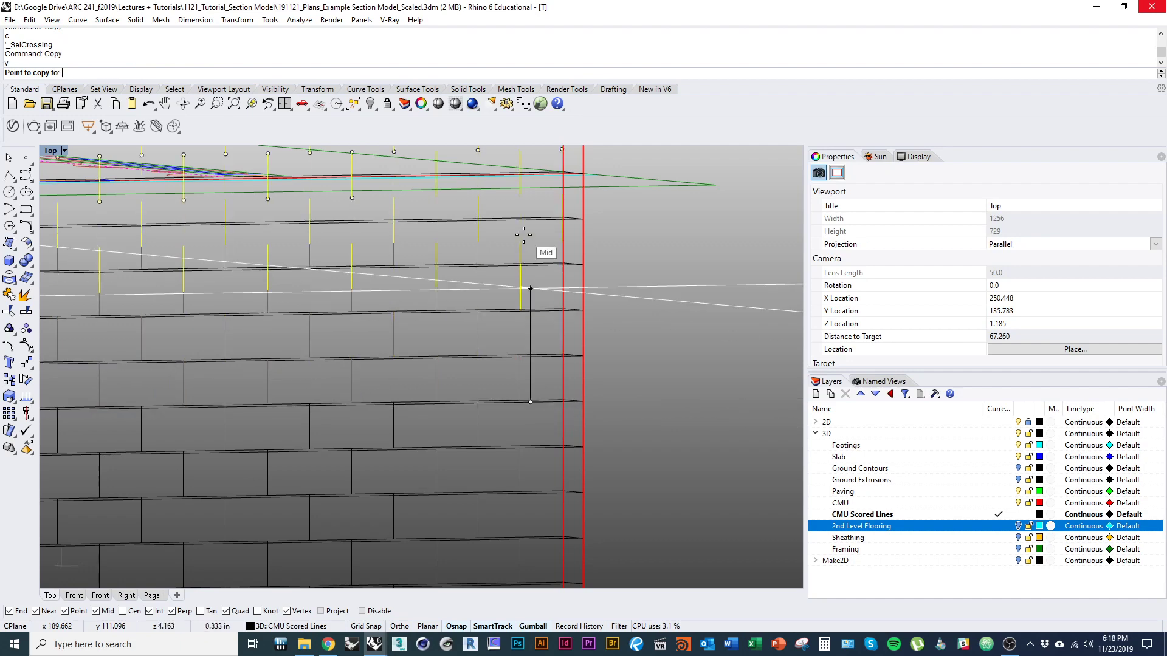
pyautogui.moveTo(518, 218); pyautogui.dragTo(536, 363, button='right')
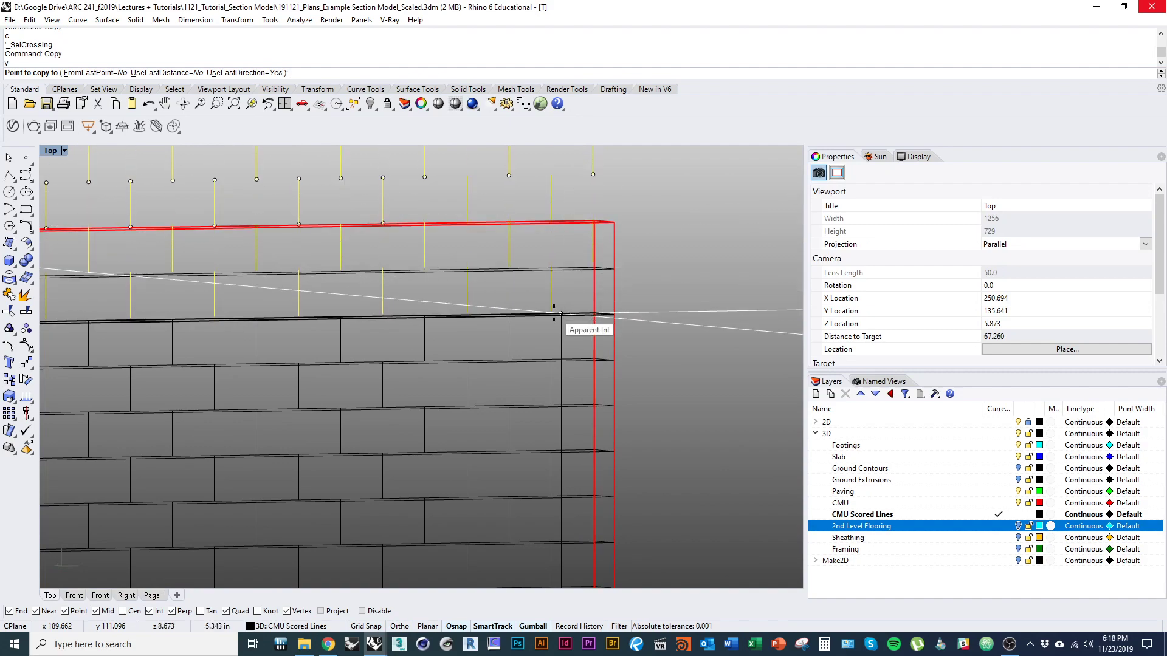
pyautogui.scroll(-10, 528, 294)
pyautogui.press('Escape')
# Step: Delete the group of joint lines extending above the CMU wall's top edge
pyautogui.click(614, 356)
pyautogui.click(539, 260)
pyautogui.write('d')
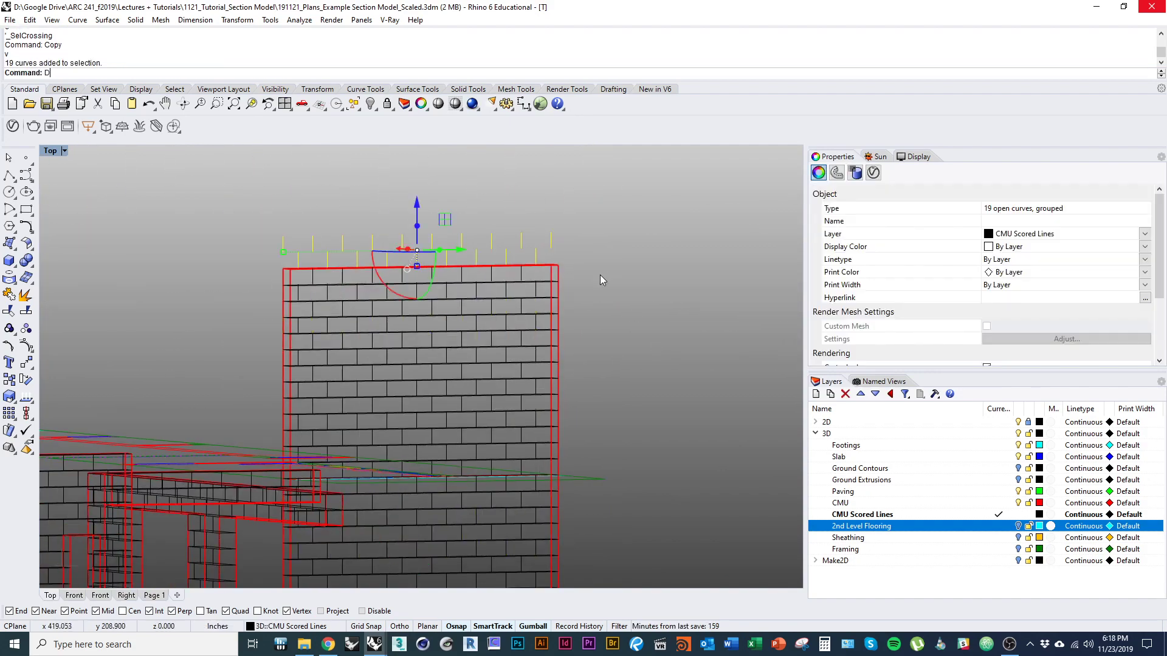
pyautogui.press('Return')
# Step: Ungroup the CMU wall's separate joint-line groups and combine all their lines into a single group
pyautogui.scroll(-4, 507, 268)
pyautogui.moveTo(492, 290); pyautogui.dragTo(359, 295, button='right')
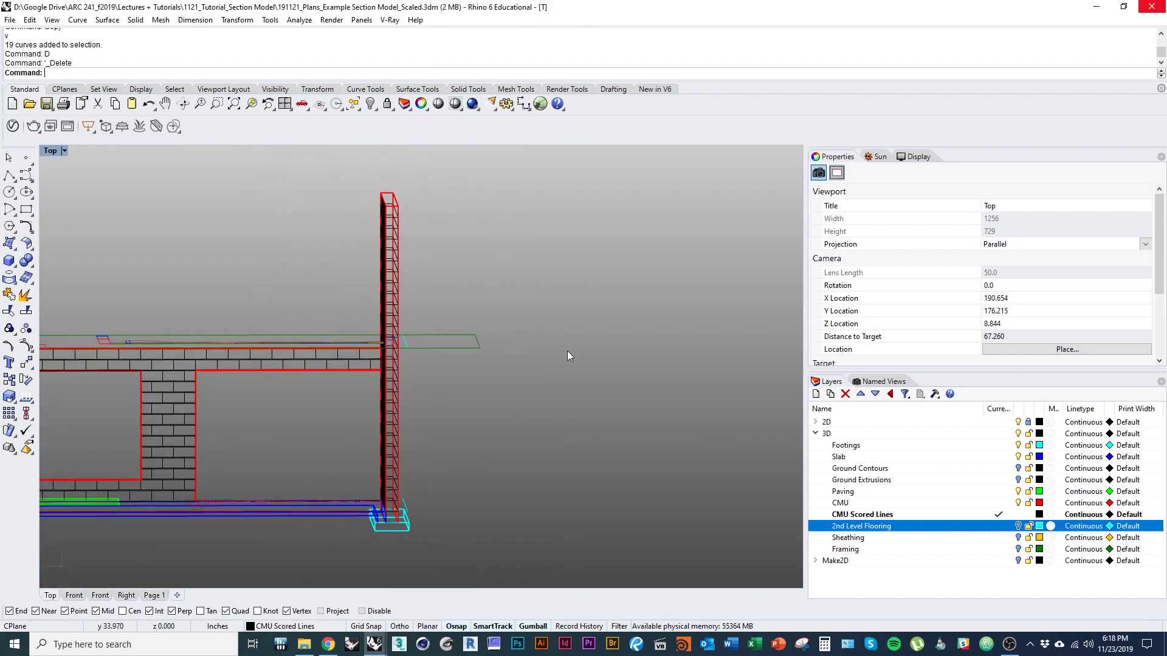
pyautogui.click(394, 516)
pyautogui.moveTo(394, 517); pyautogui.dragTo(352, 212, button='right')
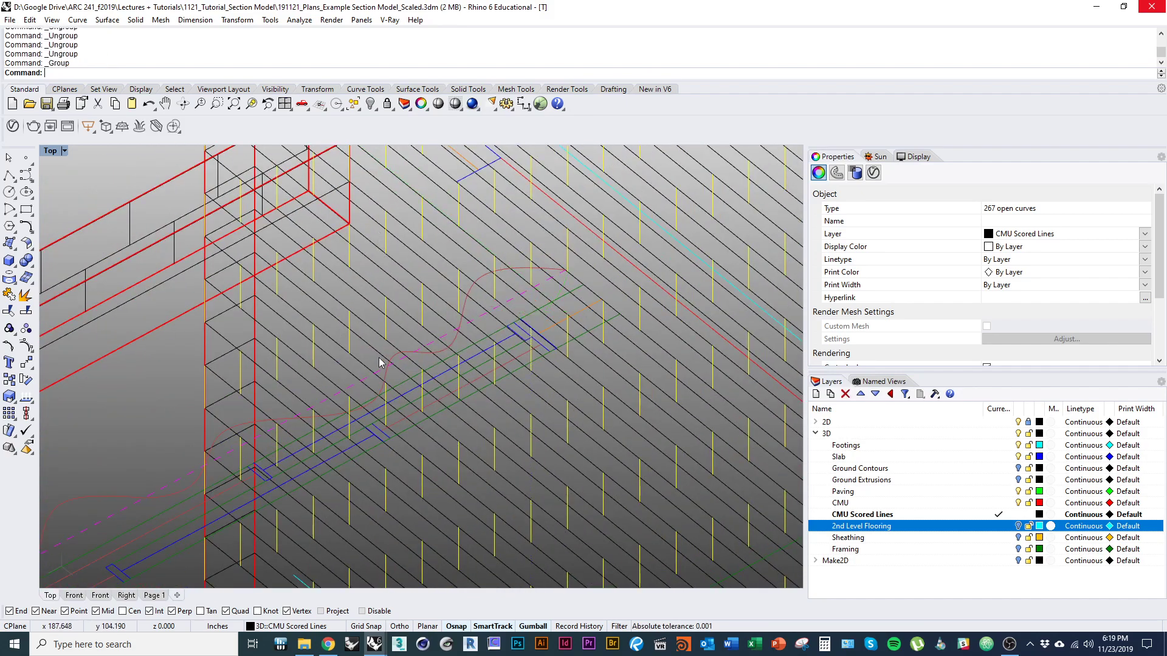
pyautogui.scroll(-6, 380, 362)
pyautogui.press('Escape')
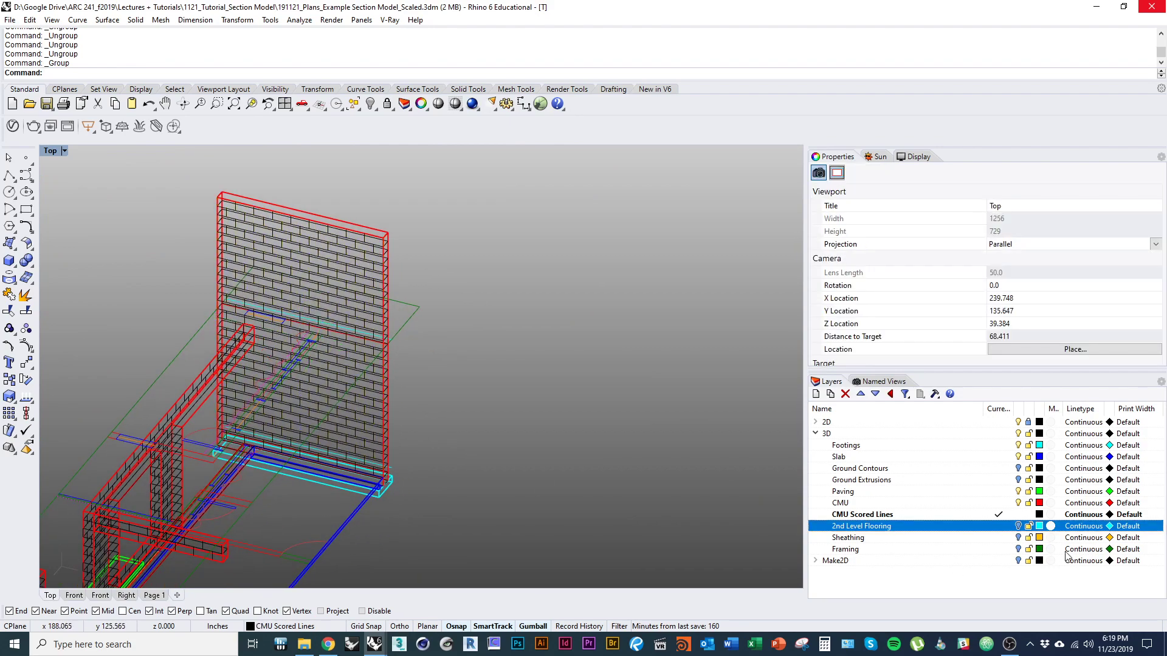
# Step: Show the 2nd Level Flooring, Sheathing and Framing layers and make Sheathing the current layer
pyautogui.click(1018, 549)
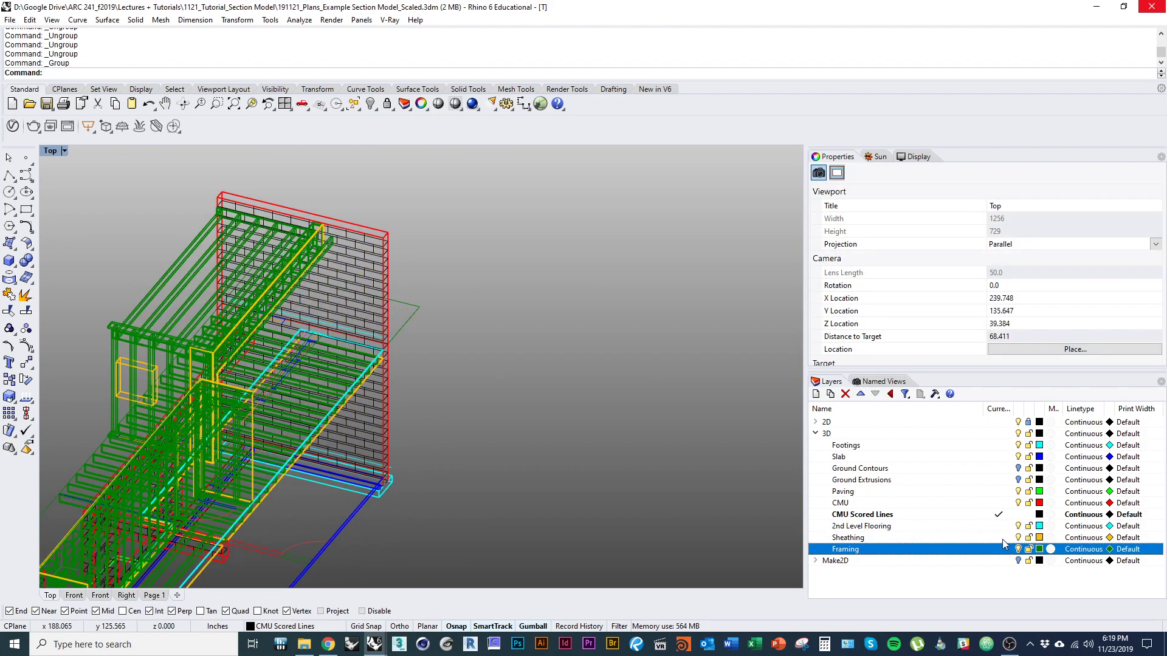
pyautogui.scroll(10, 389, 431)
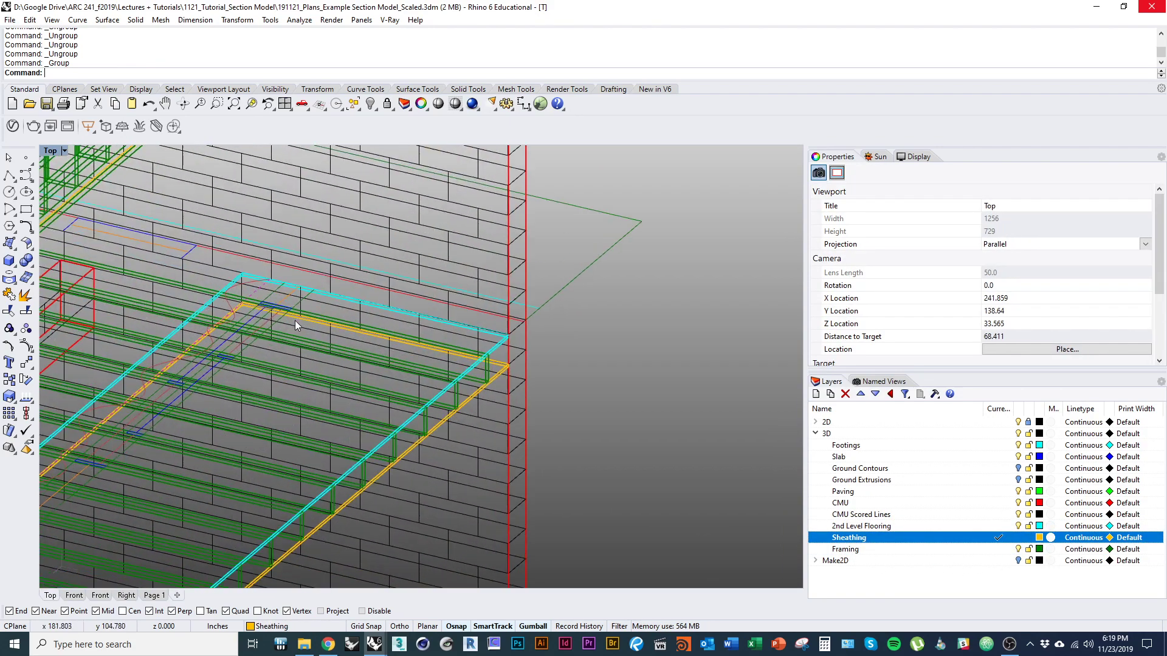
pyautogui.scroll(5, 315, 390)
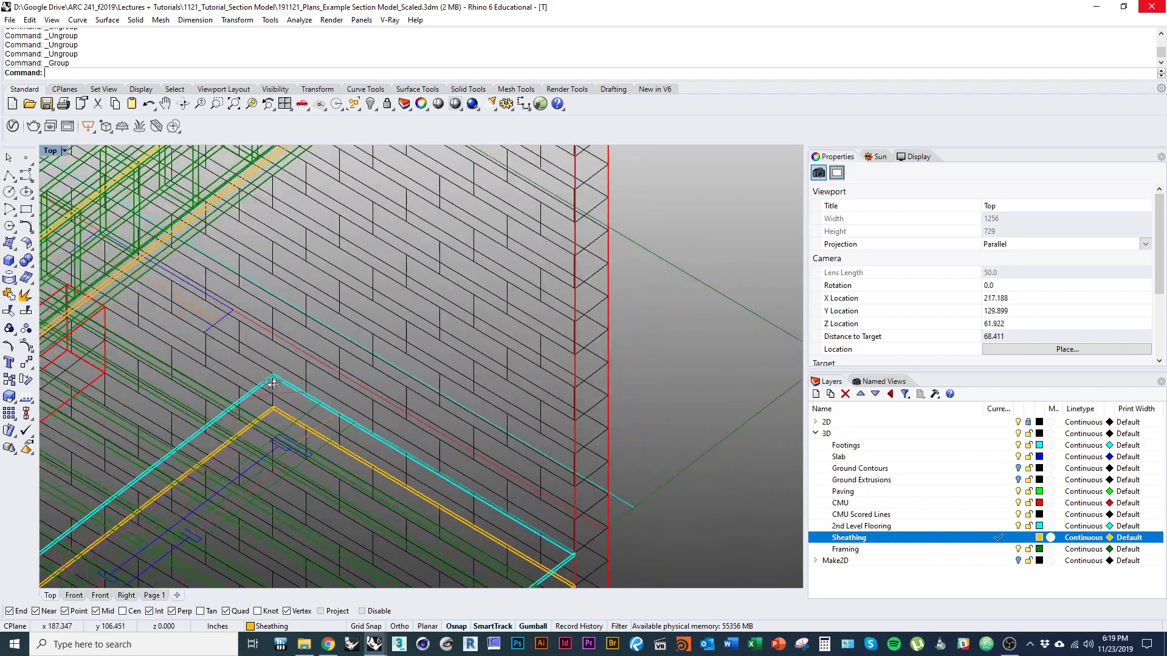
pyautogui.scroll(2, 268, 375)
# Step: Draw a tall box rising from the 2D window outline at the CMU wall
pyautogui.write('box')
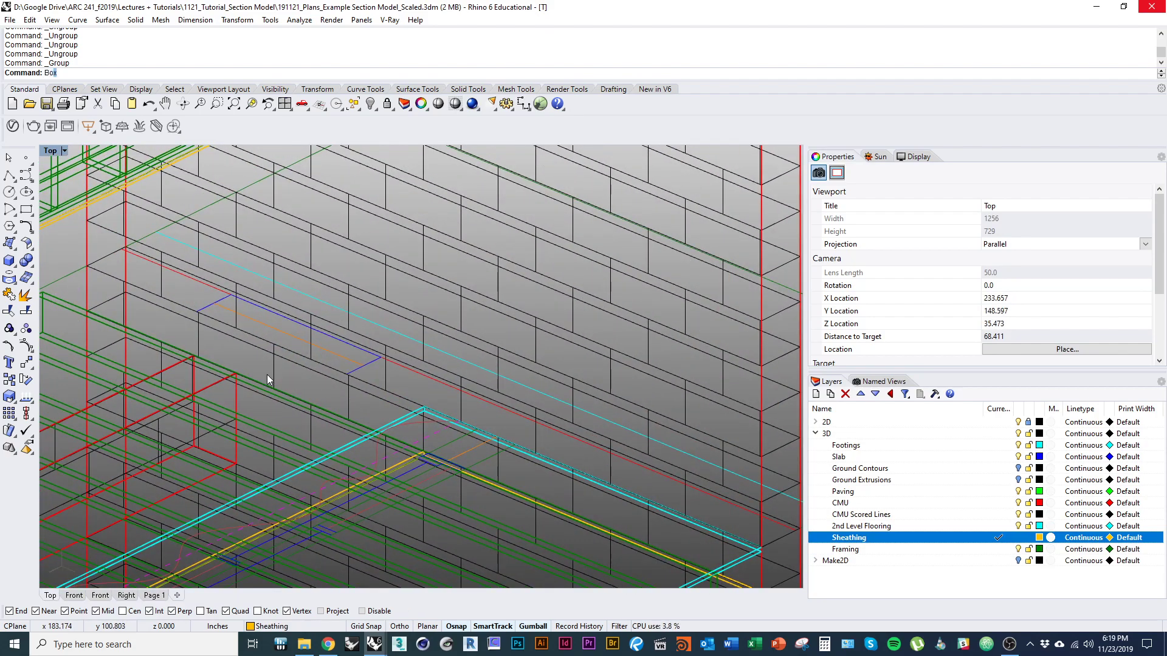
pyautogui.press('Return')
pyautogui.scroll(4, 267, 367)
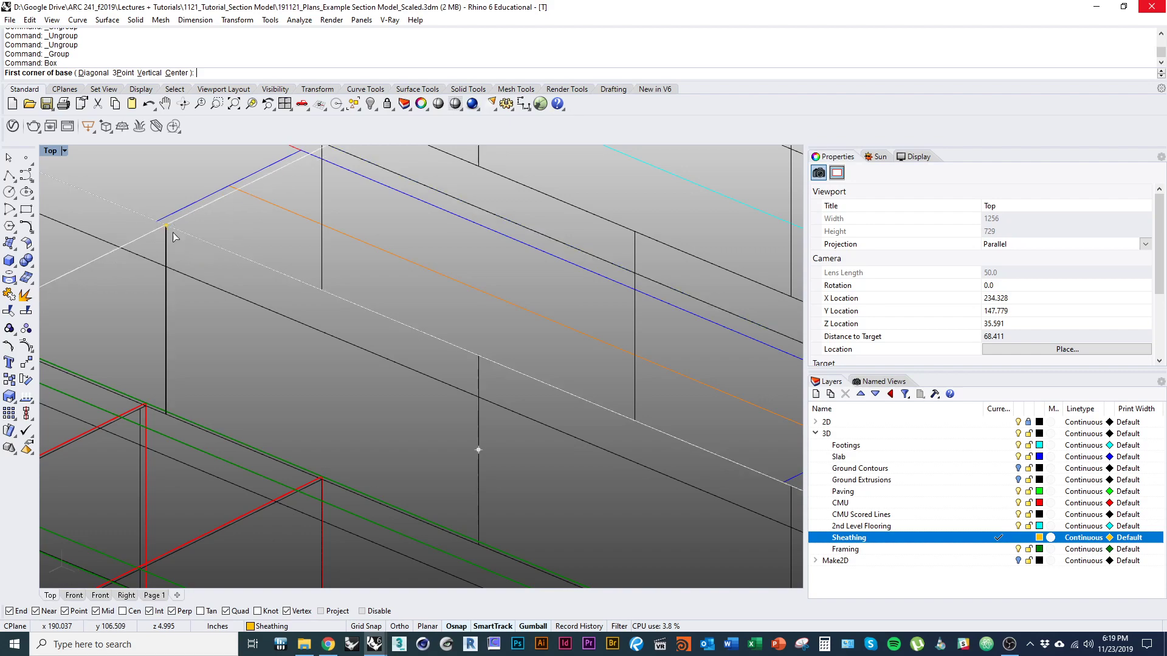
pyautogui.click(173, 237)
pyautogui.scroll(3, 513, 331)
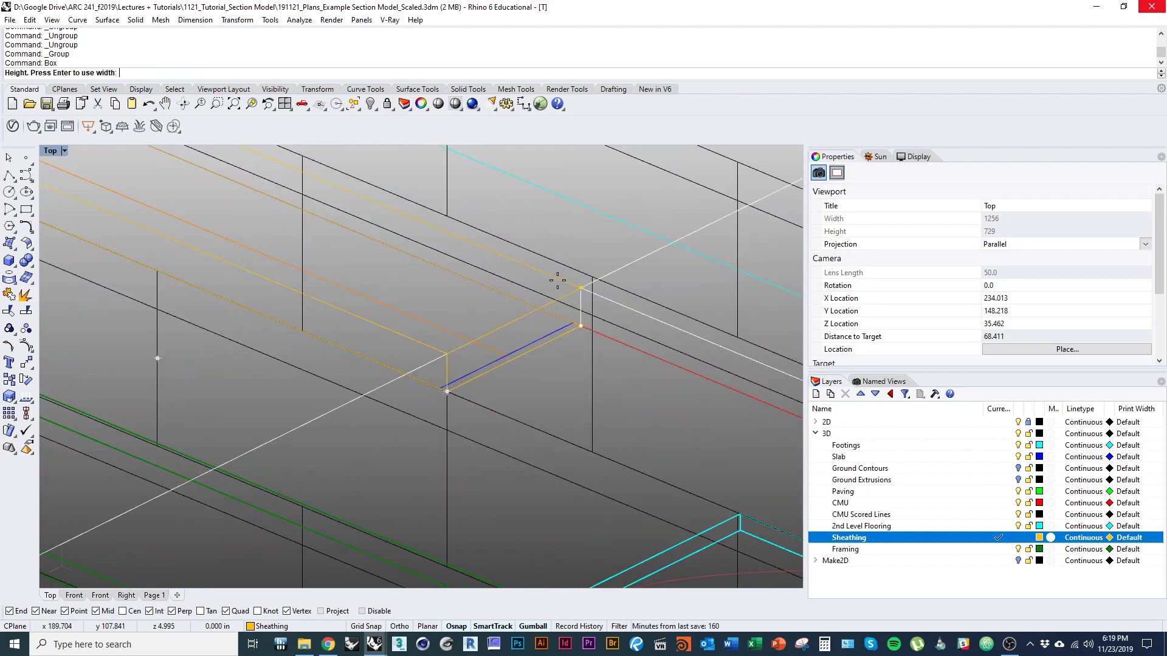
pyautogui.scroll(-18, 556, 292)
pyautogui.moveTo(295, 454); pyautogui.dragTo(331, 418, button='right')
pyautogui.scroll(4, 188, 311)
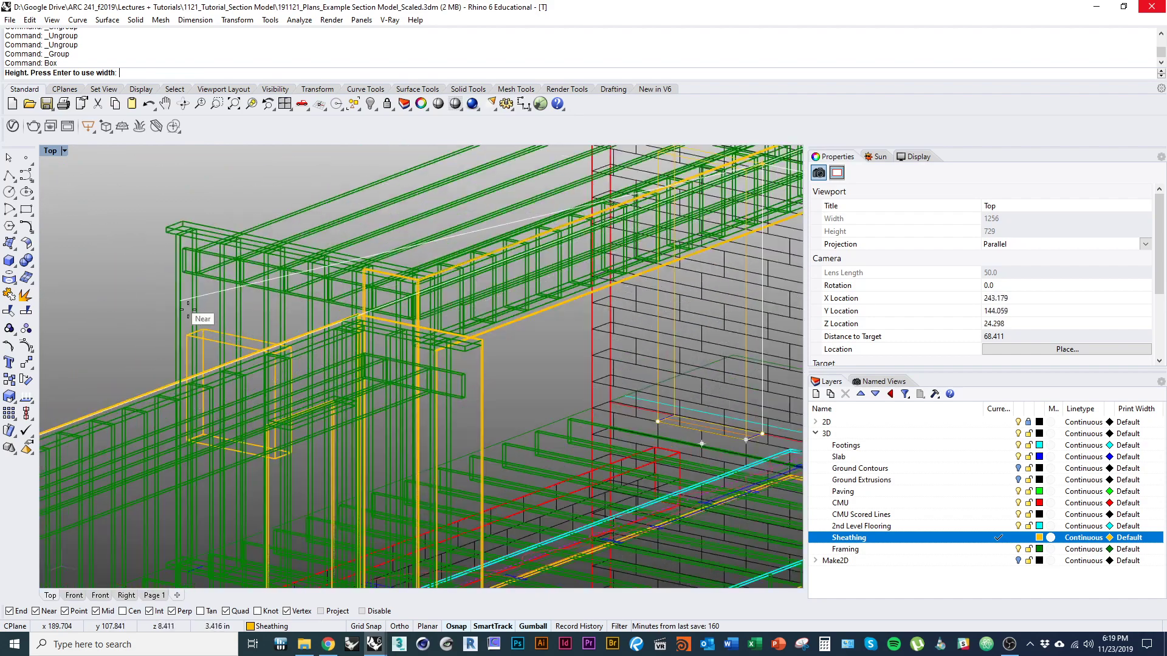
pyautogui.moveTo(367, 348); pyautogui.dragTo(512, 350, button='right')
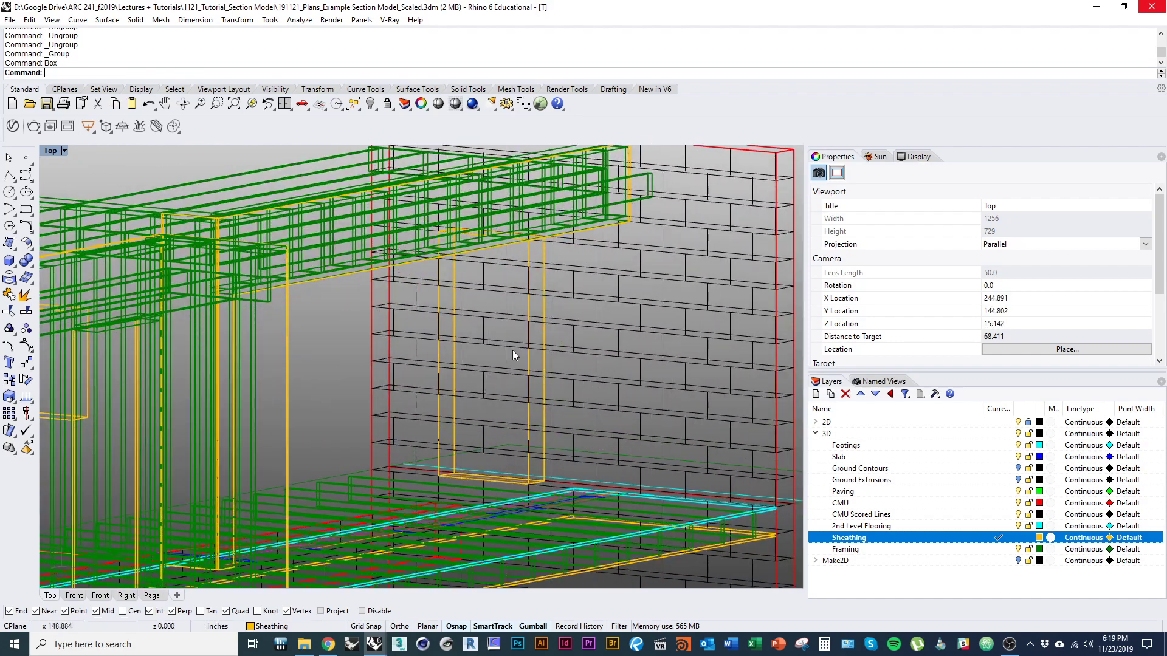
# Step: Scale the new box vertically from its top so its bottom matches the sill of the framed end wall's window box
pyautogui.click(525, 316)
pyautogui.write('scale1d')
pyautogui.press('Return')
pyautogui.scroll(5, 463, 463)
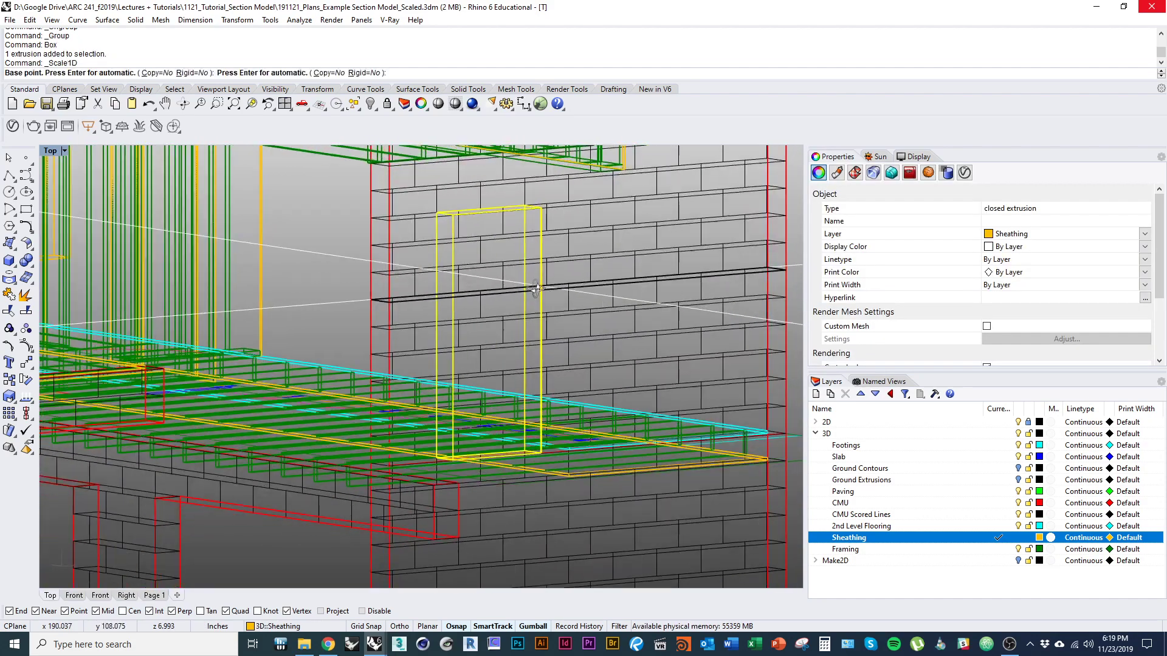
pyautogui.scroll(2, 458, 234)
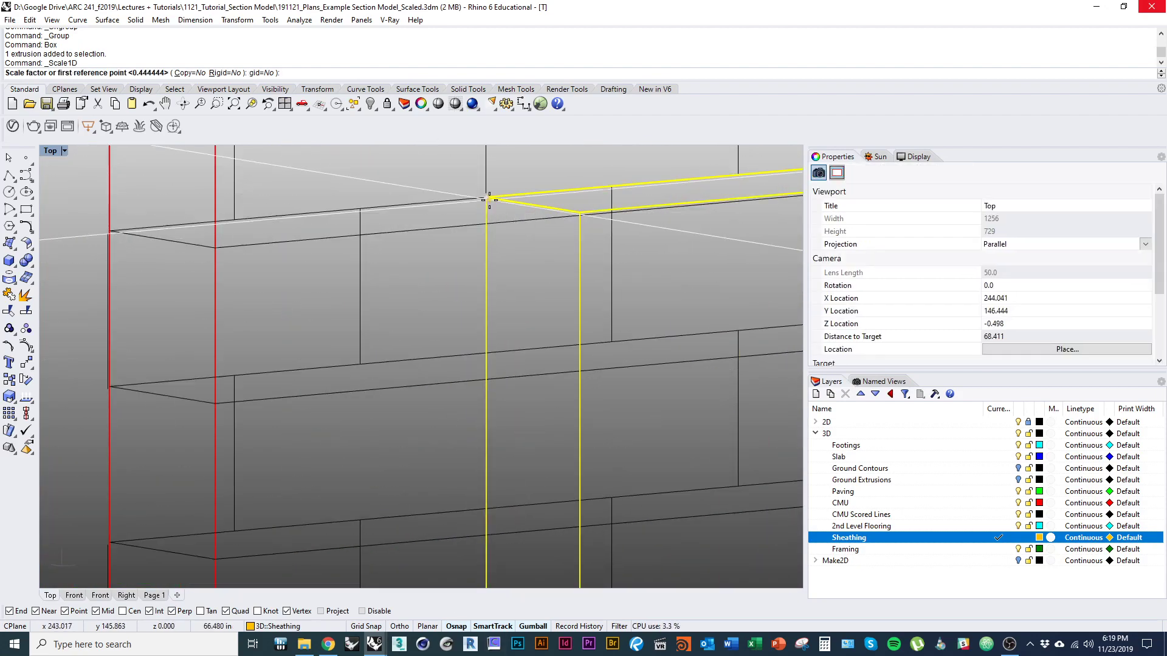
pyautogui.scroll(-5, 503, 326)
pyautogui.scroll(6, 487, 468)
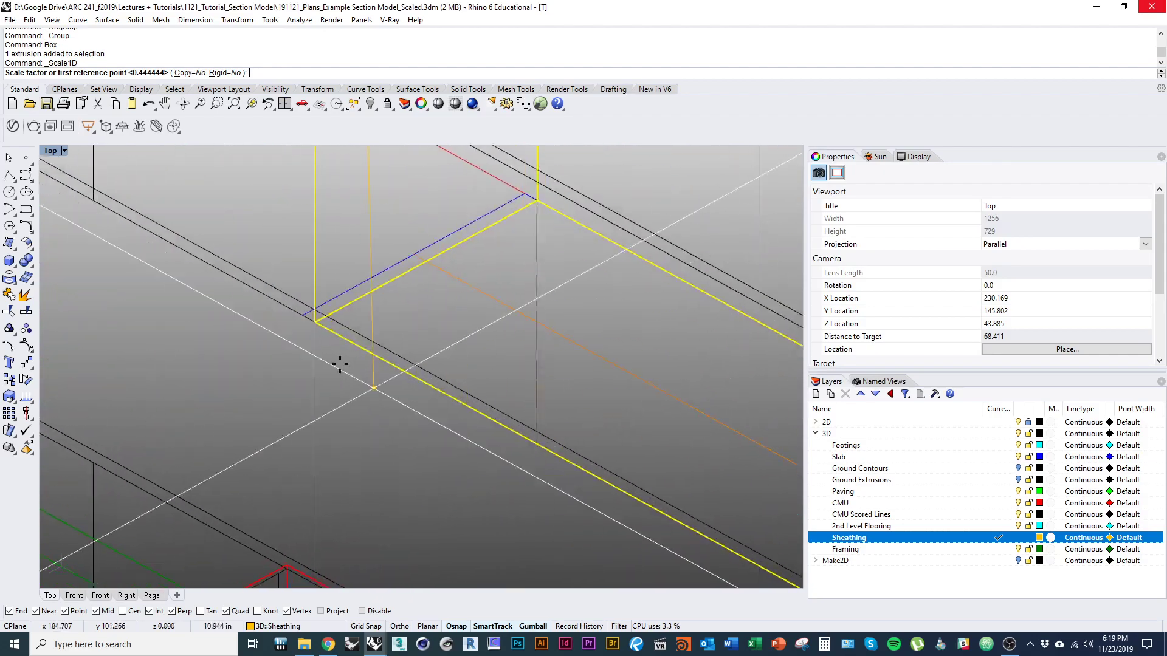
pyautogui.scroll(-6, 322, 311)
pyautogui.moveTo(328, 444); pyautogui.dragTo(409, 356, button='right')
pyautogui.keyDown('shift'); pyautogui.moveTo(469, 313); pyautogui.dragTo(454, 404, button='right'); pyautogui.keyUp('shift')
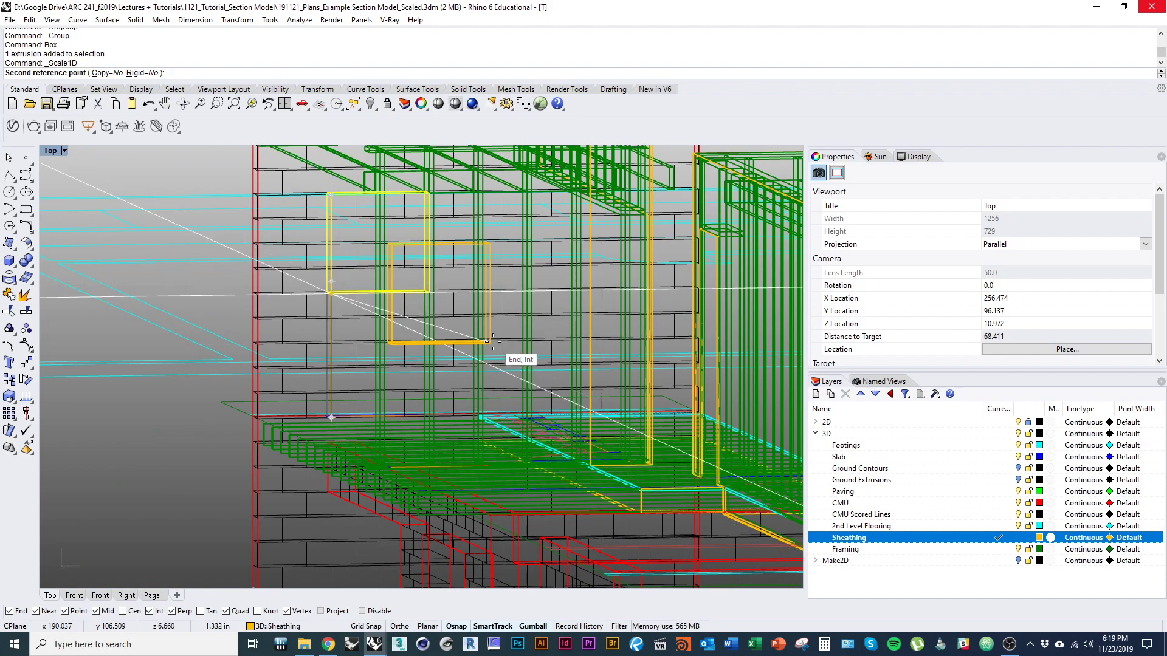
pyautogui.click(288, 316)
# Step: Set the view to Shaded display and select the window box in the framed end wall
pyautogui.scroll(-3, 288, 316)
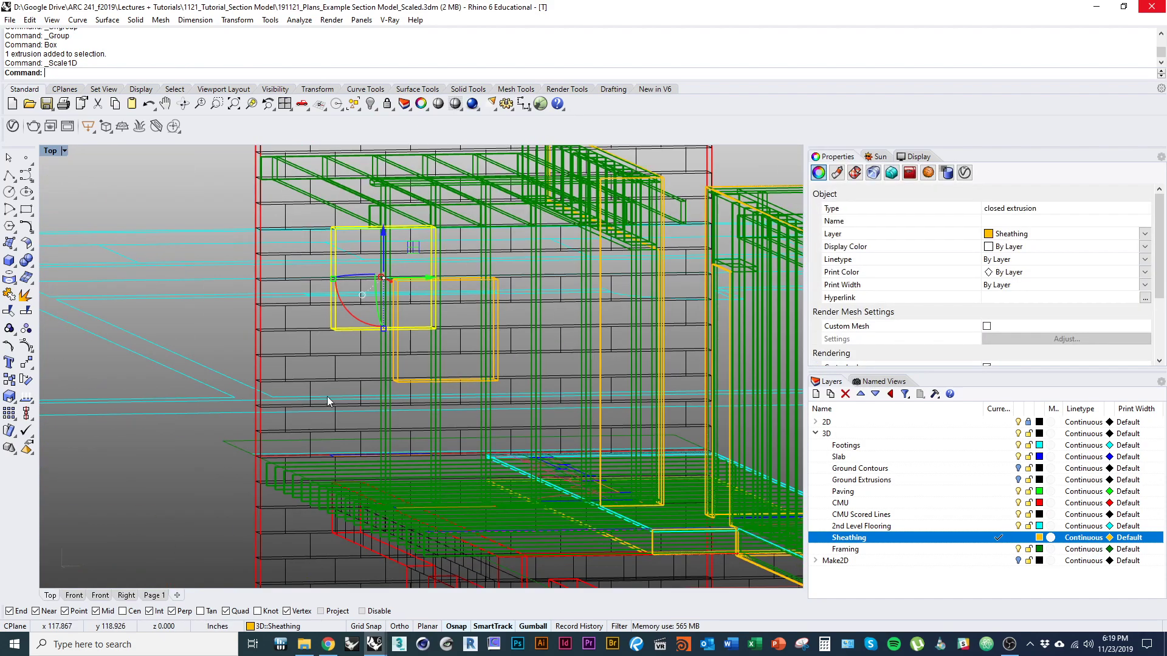
pyautogui.moveTo(331, 399); pyautogui.dragTo(377, 409, button='right')
pyautogui.scroll(5, 354, 333)
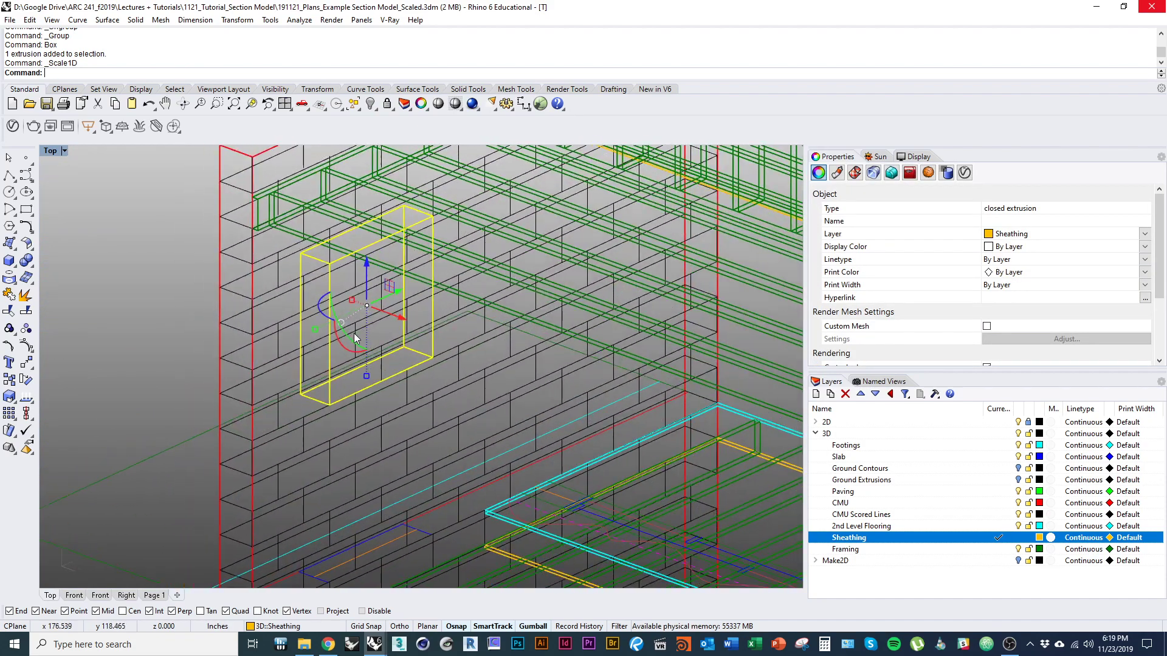
pyautogui.scroll(-10, 308, 293)
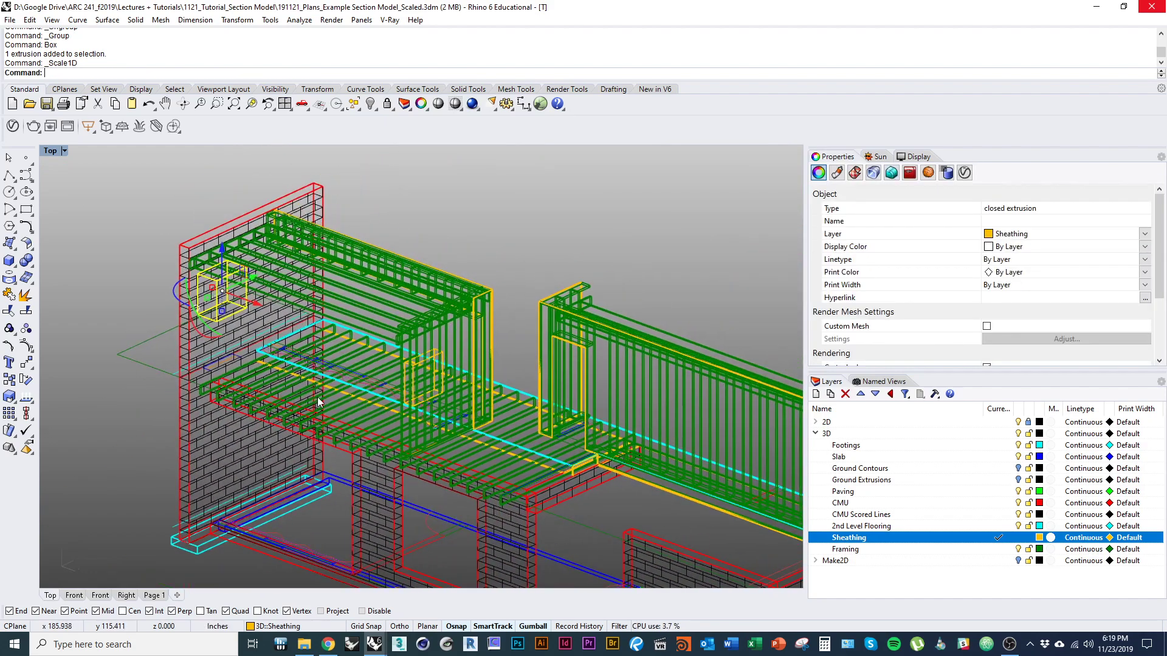
pyautogui.scroll(8, 403, 407)
pyautogui.hotkey('ctrl', 'alt', 's')
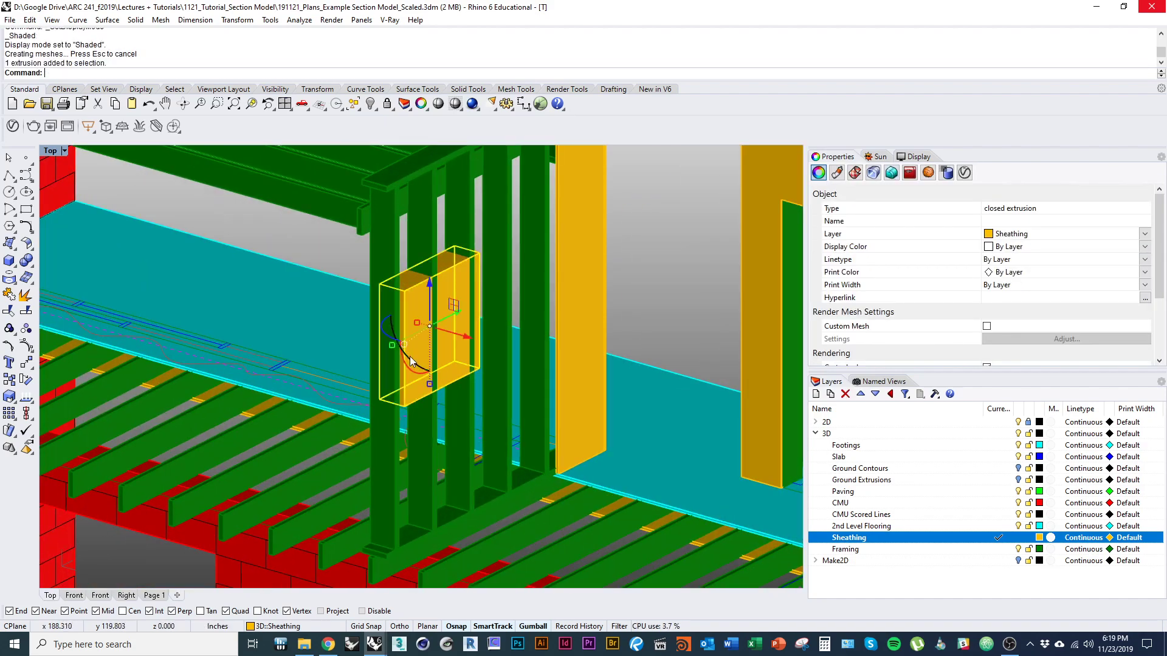
pyautogui.scroll(2, 420, 341)
pyautogui.moveTo(423, 311); pyautogui.dragTo(411, 309)
pyautogui.scroll(-9, 419, 316)
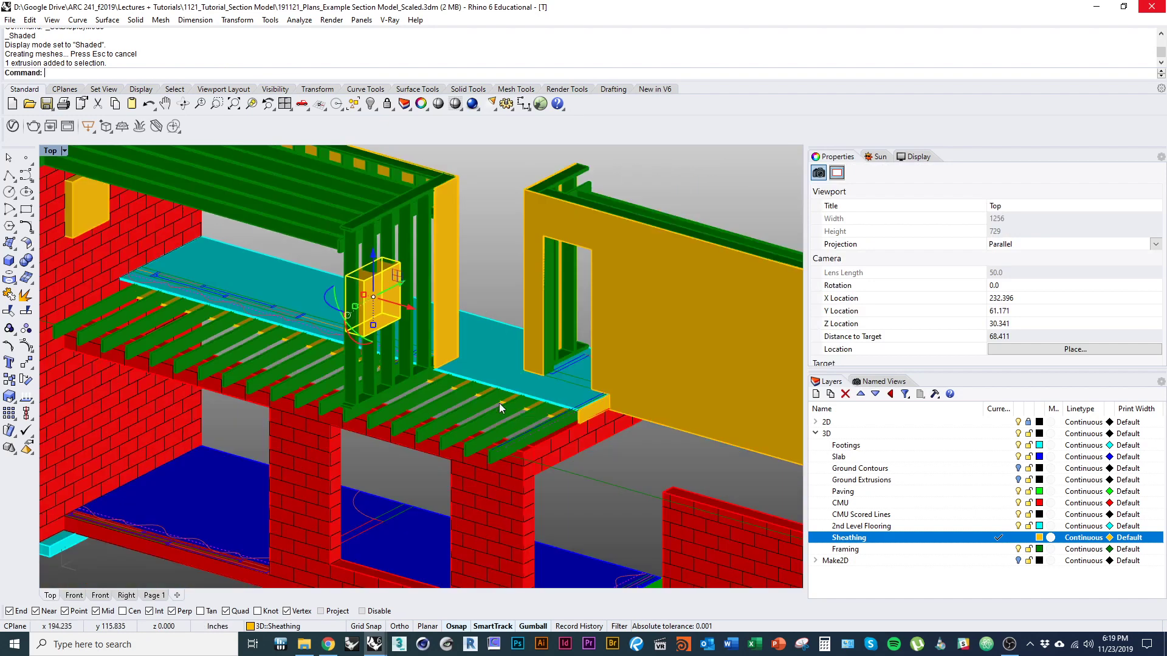
# Step: Select the window box at the far end of the sheathed wall and view the model in Wireframe display
pyautogui.moveTo(760, 379); pyautogui.dragTo(504, 364, button='right')
pyautogui.scroll(2, 605, 382)
pyautogui.scroll(2, 605, 371)
pyautogui.click(610, 363)
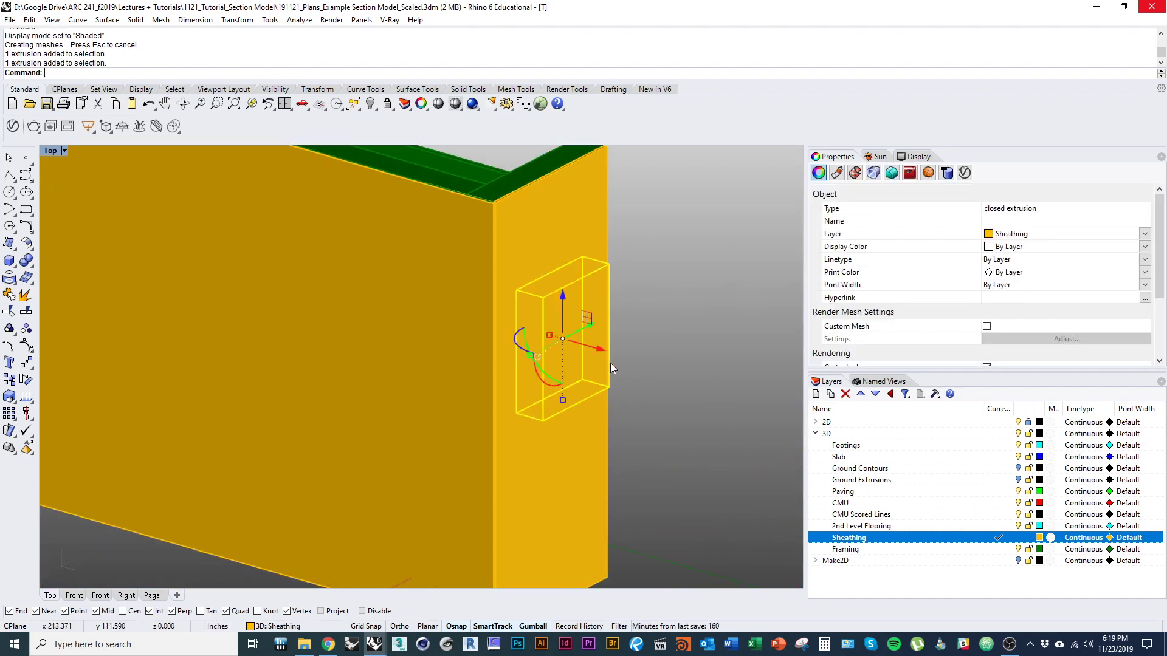
pyautogui.scroll(-5, 548, 336)
pyautogui.hotkey('ctrl', 'alt', 'w')
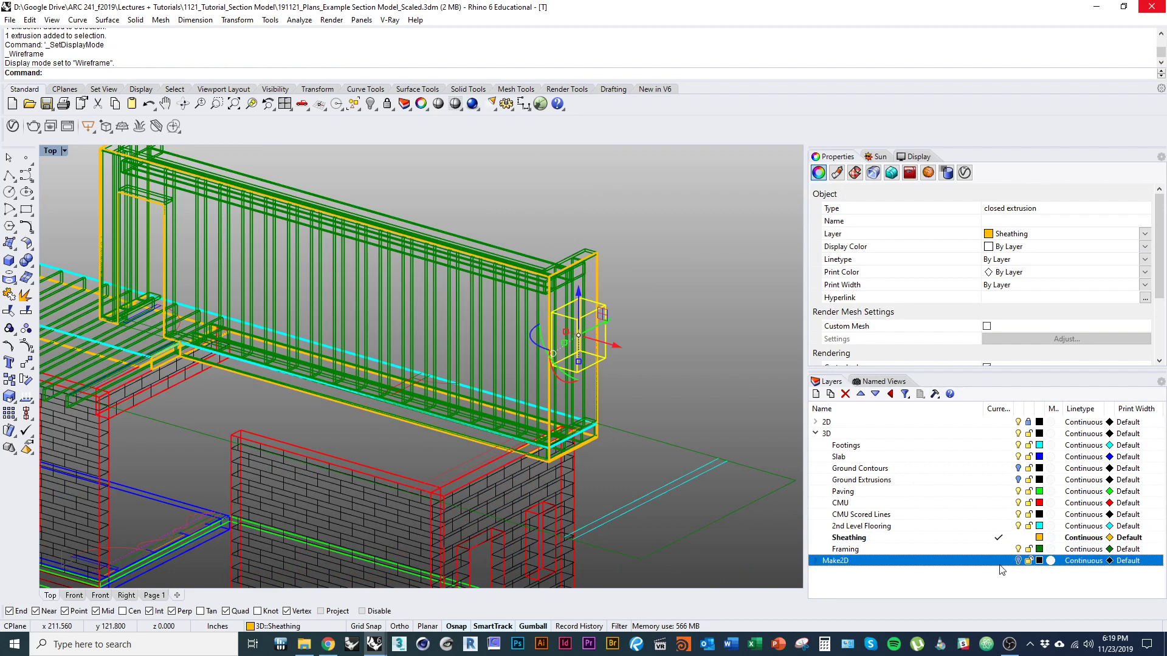
# Step: Hide the 3D layer to examine the window outlines in the 2D plan, and show the layer again
pyautogui.click(1018, 434)
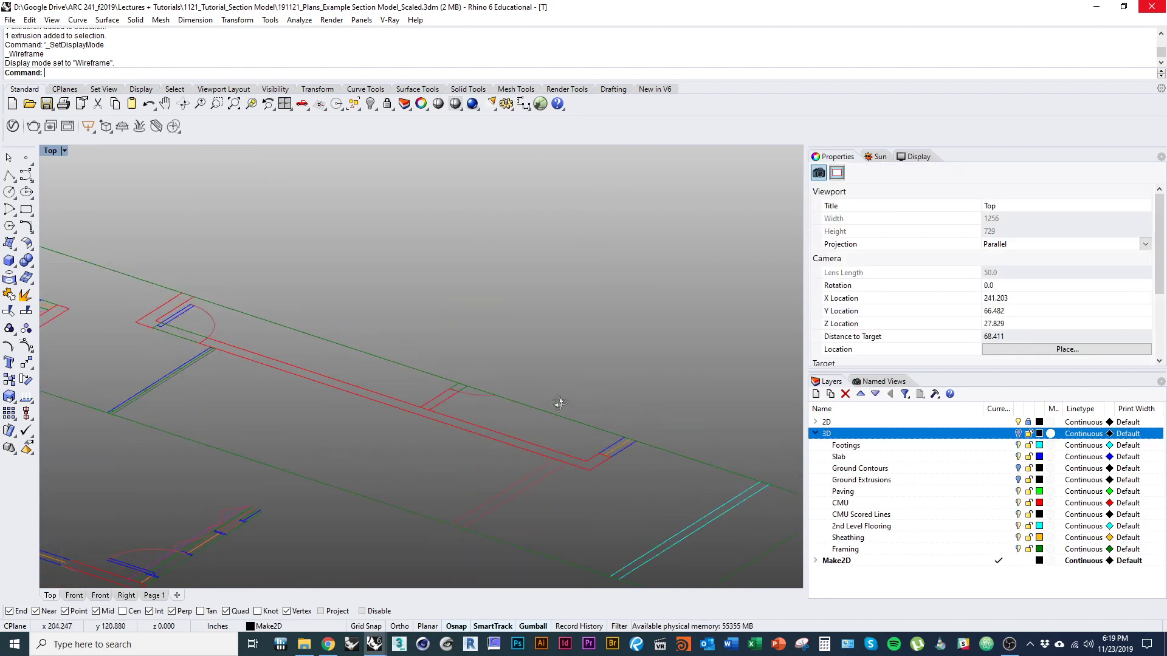
pyautogui.scroll(-2, 535, 468)
pyautogui.moveTo(449, 468); pyautogui.dragTo(400, 440, button='right')
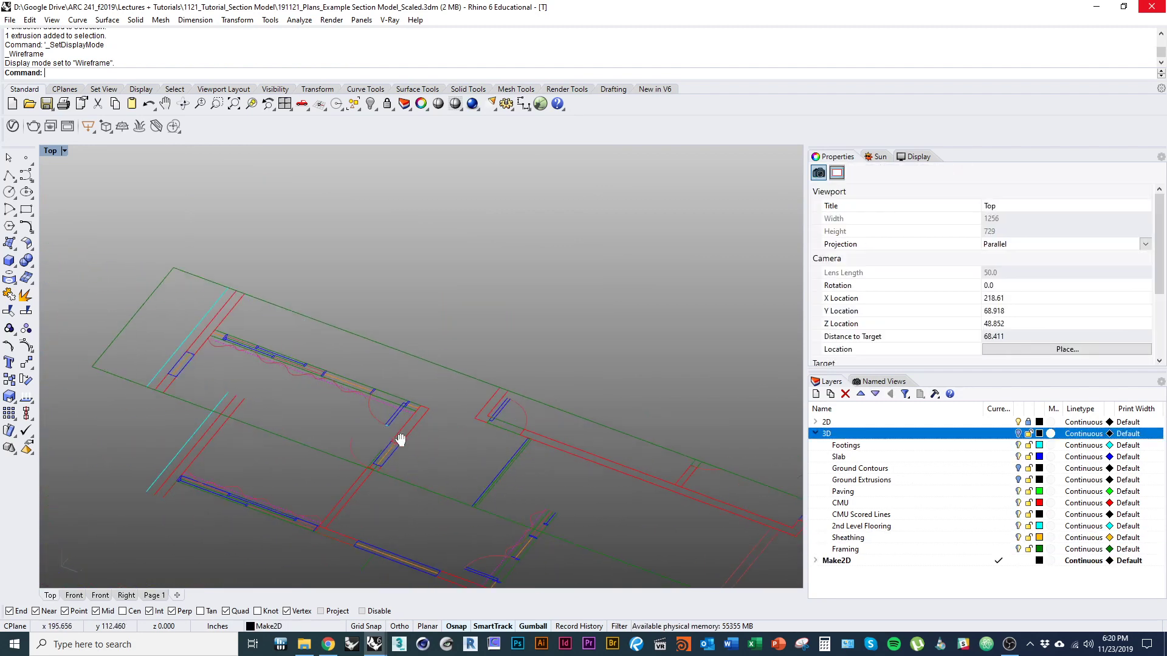
pyautogui.click(1017, 433)
# Step: Return to Shaded display and subtract the window box from the tall CMU wall with BooleanDifference
pyautogui.moveTo(493, 454); pyautogui.dragTo(383, 441, button='right')
pyautogui.scroll(-3, 595, 462)
pyautogui.moveTo(383, 440)
pyautogui.mouseDown(button='right')
pyautogui.moveTo(434, 475)
pyautogui.moveTo(436, 524)
pyautogui.mouseUp(button='right')
pyautogui.scroll(6, 410, 398)
pyautogui.hotkey('ctrl', 'alt', 's')
pyautogui.moveTo(409, 399)
pyautogui.mouseDown(button='right')
pyautogui.moveTo(409, 491)
pyautogui.moveTo(427, 427)
pyautogui.moveTo(452, 426)
pyautogui.mouseUp(button='right')
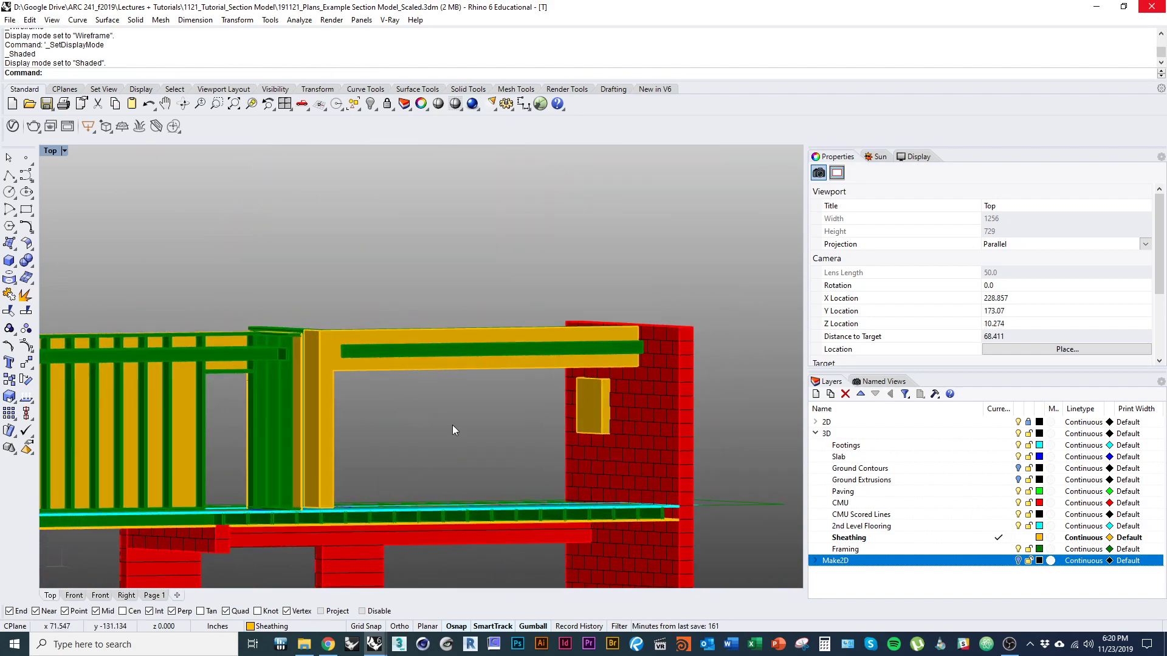
pyautogui.scroll(8, 603, 413)
pyautogui.click(566, 438)
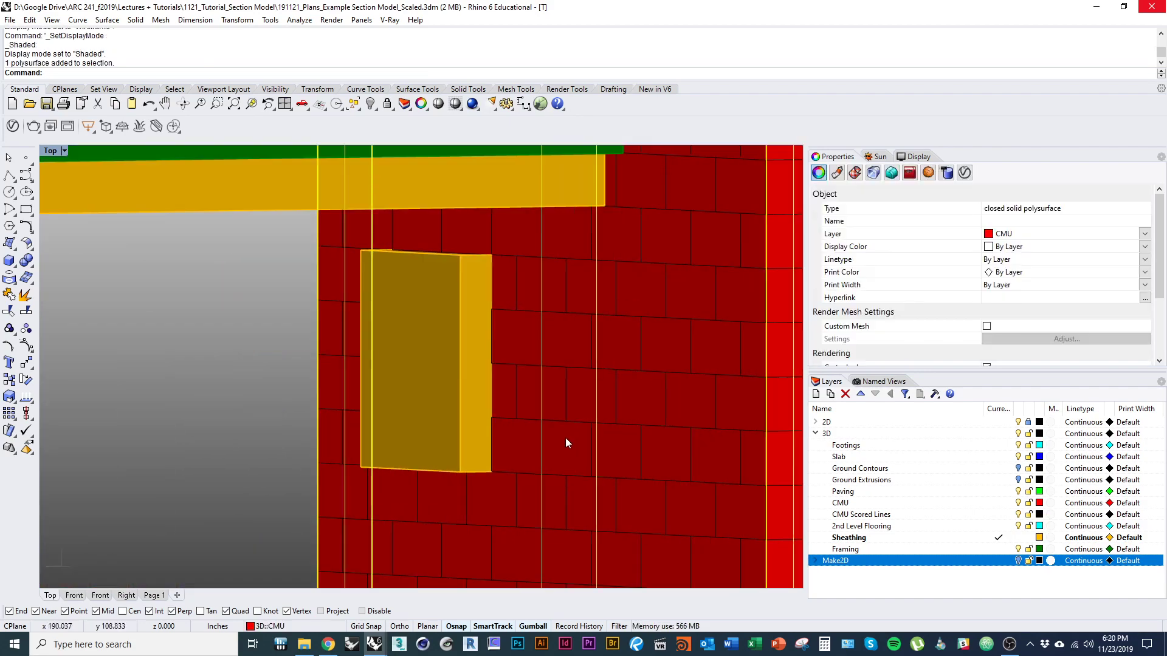
pyautogui.press('Return')
pyautogui.click(453, 390)
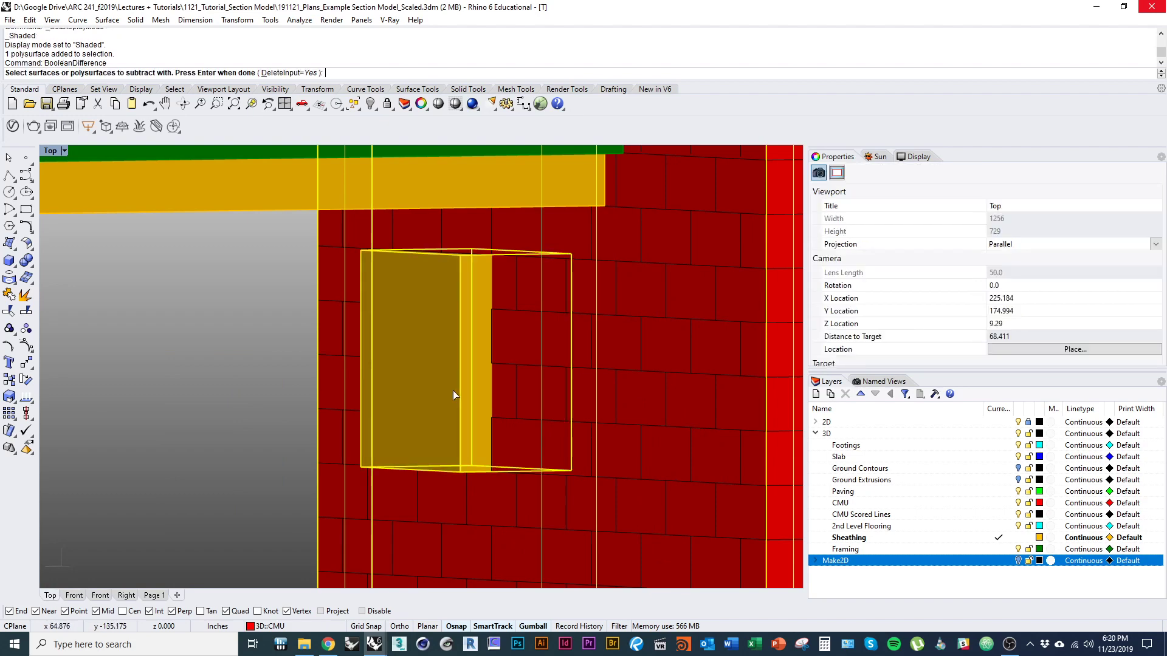
pyautogui.press('Return')
pyautogui.scroll(-3, 486, 419)
pyautogui.scroll(5, 490, 421)
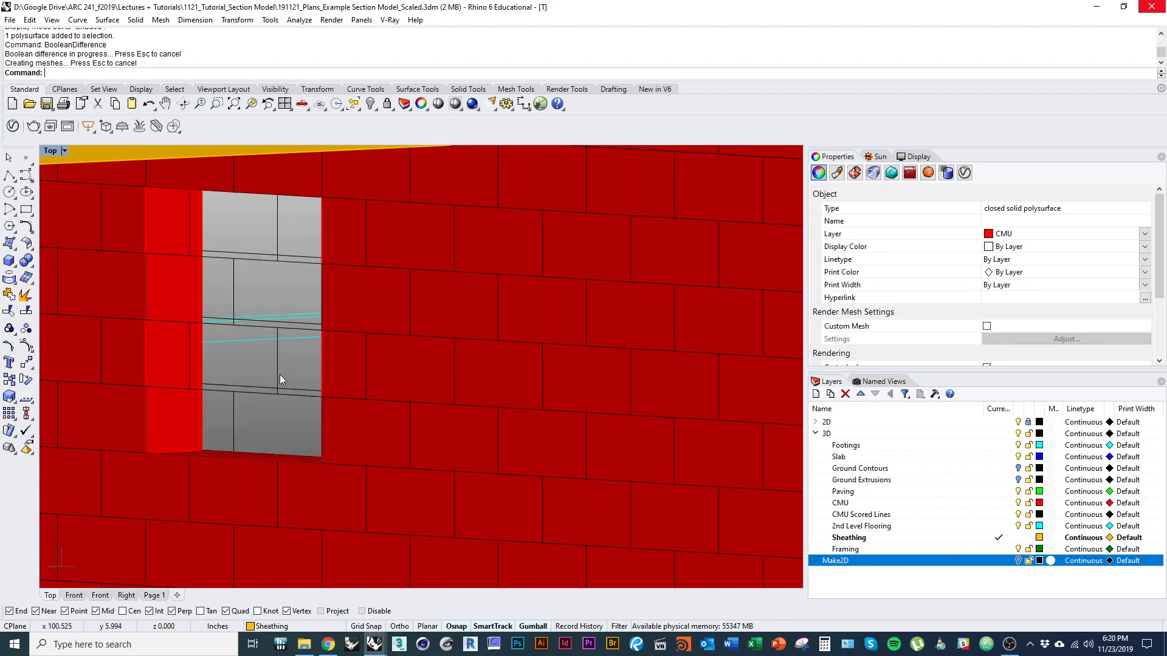
# Step: Ungroup the tall CMU wall's vertical joint lines, deselect lines crossing the window opening, and regroup the rest
pyautogui.click(280, 374)
pyautogui.scroll(-3, 287, 392)
pyautogui.scroll(3, 370, 381)
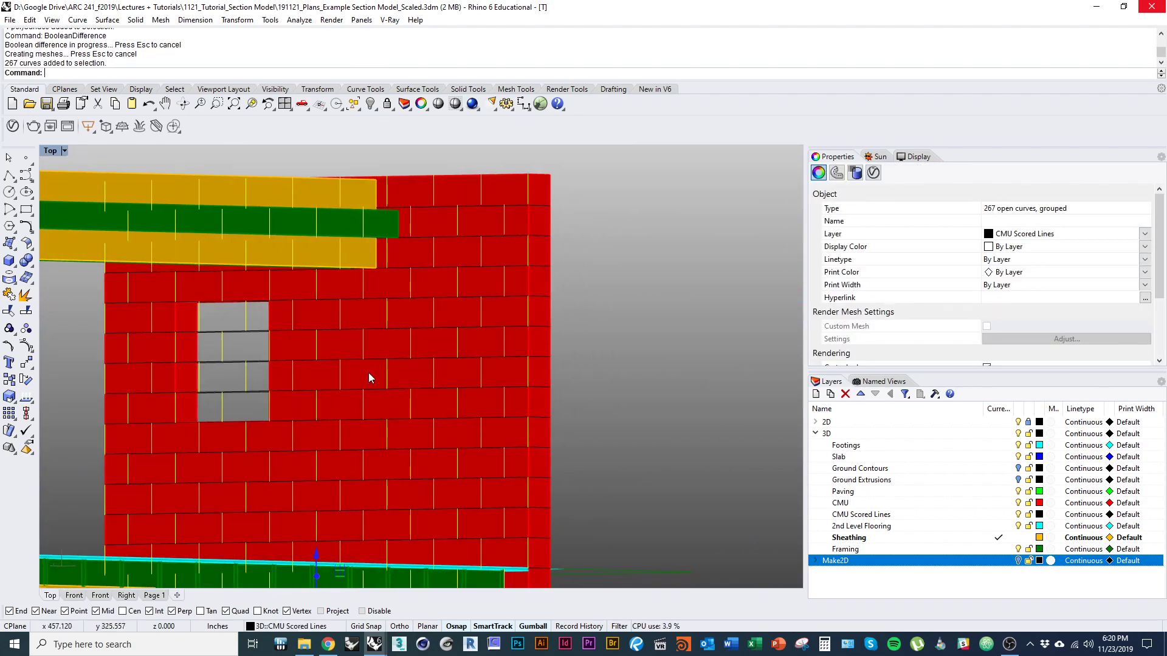
pyautogui.hotkey('ctrl', 'shift', 'g')
pyautogui.scroll(5, 243, 370)
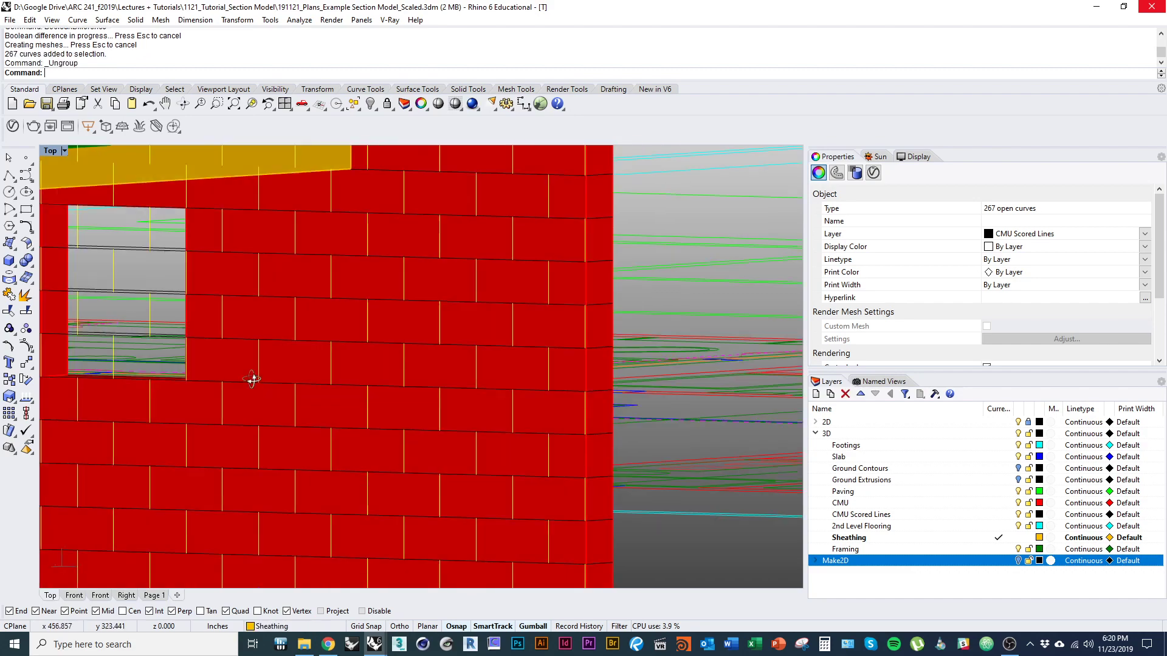
pyautogui.scroll(-6, 298, 415)
pyautogui.scroll(2, 220, 454)
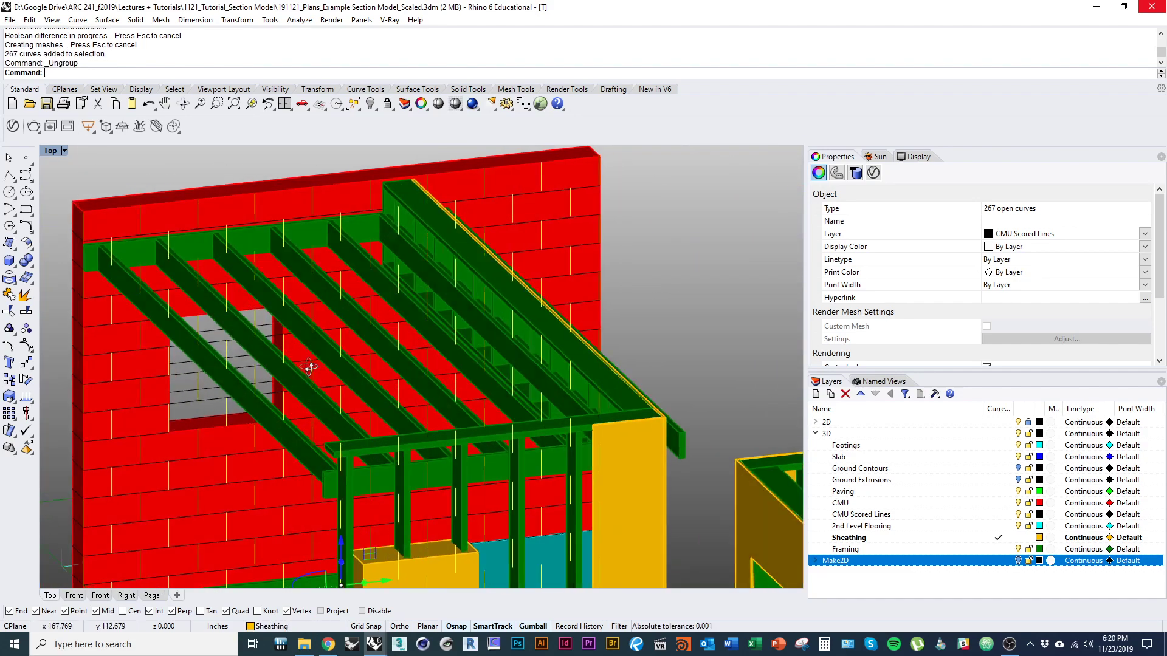
pyautogui.scroll(3, 220, 449)
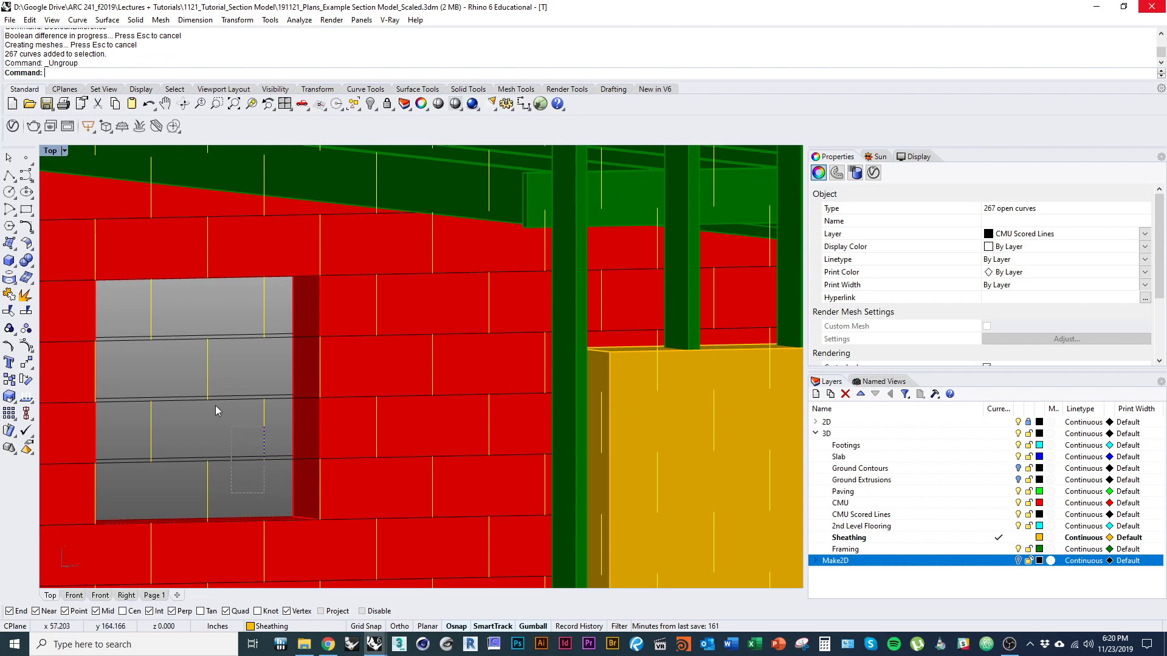
pyautogui.hotkey('ctrl', 'g')
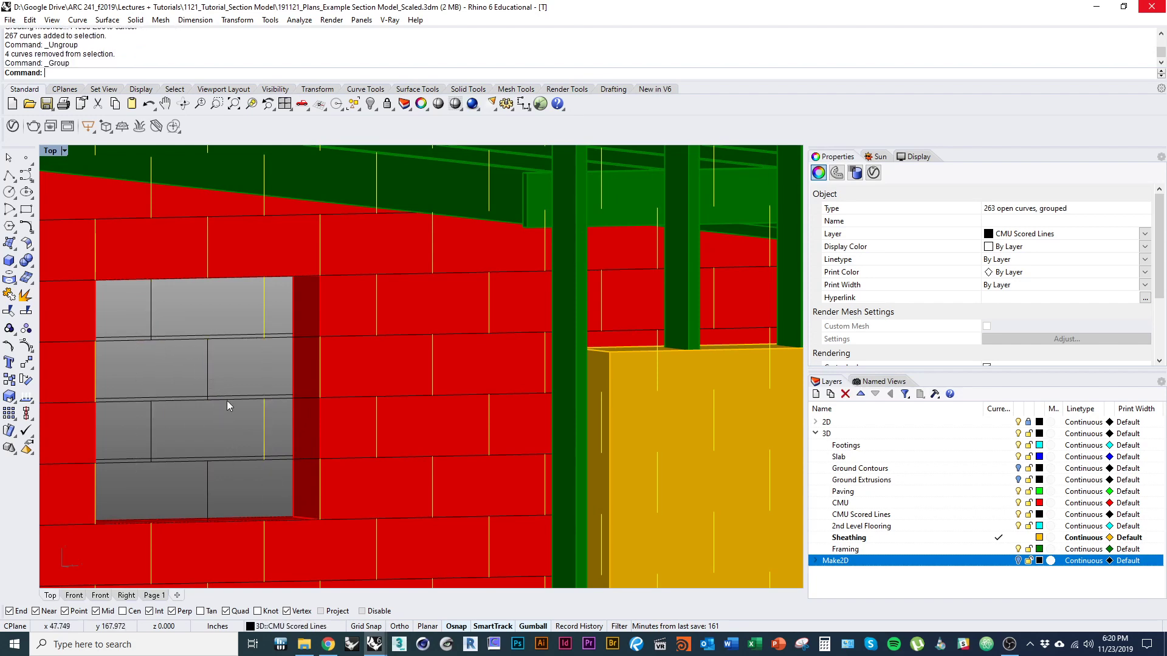
pyautogui.scroll(-4, 227, 400)
pyautogui.scroll(2, 283, 437)
# Step: Delete the grouped horizontal joint lines from the tall CMU wall
pyautogui.click(283, 413)
pyautogui.scroll(-3, 279, 433)
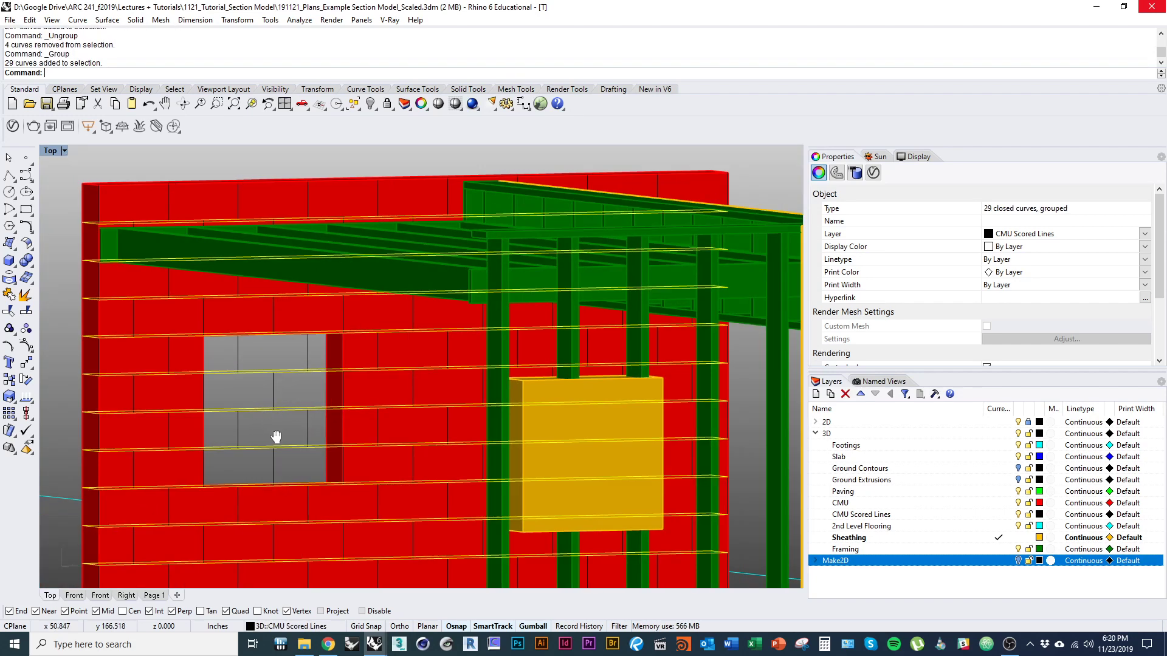
pyautogui.write('box')
pyautogui.press('Return')
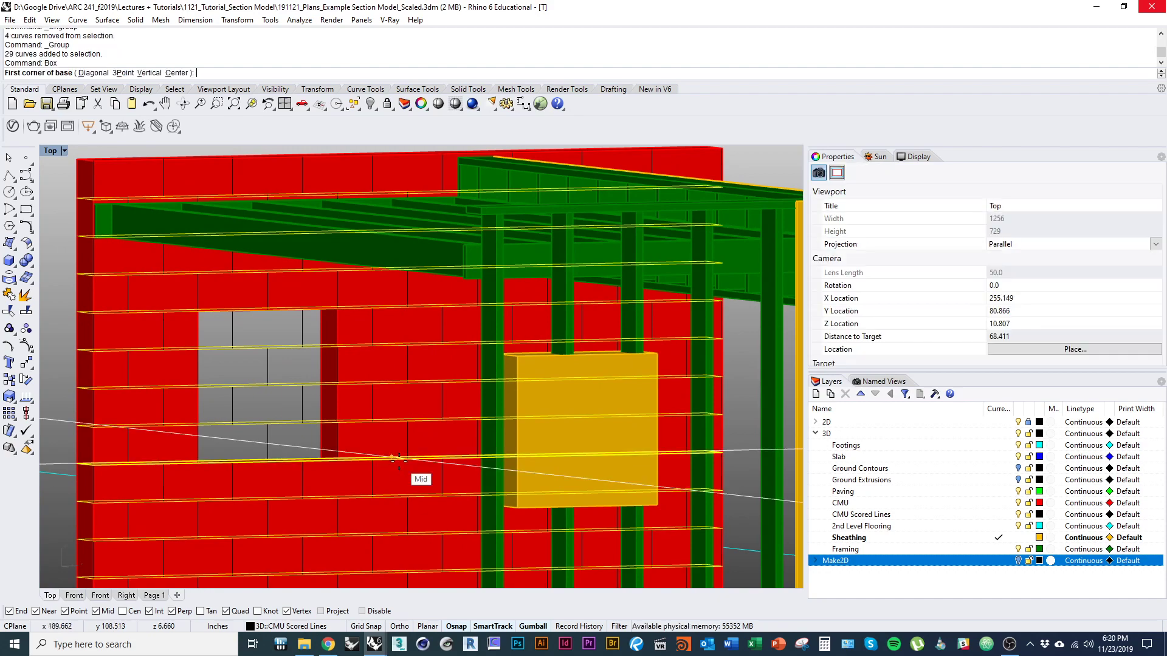
pyautogui.scroll(5, 206, 468)
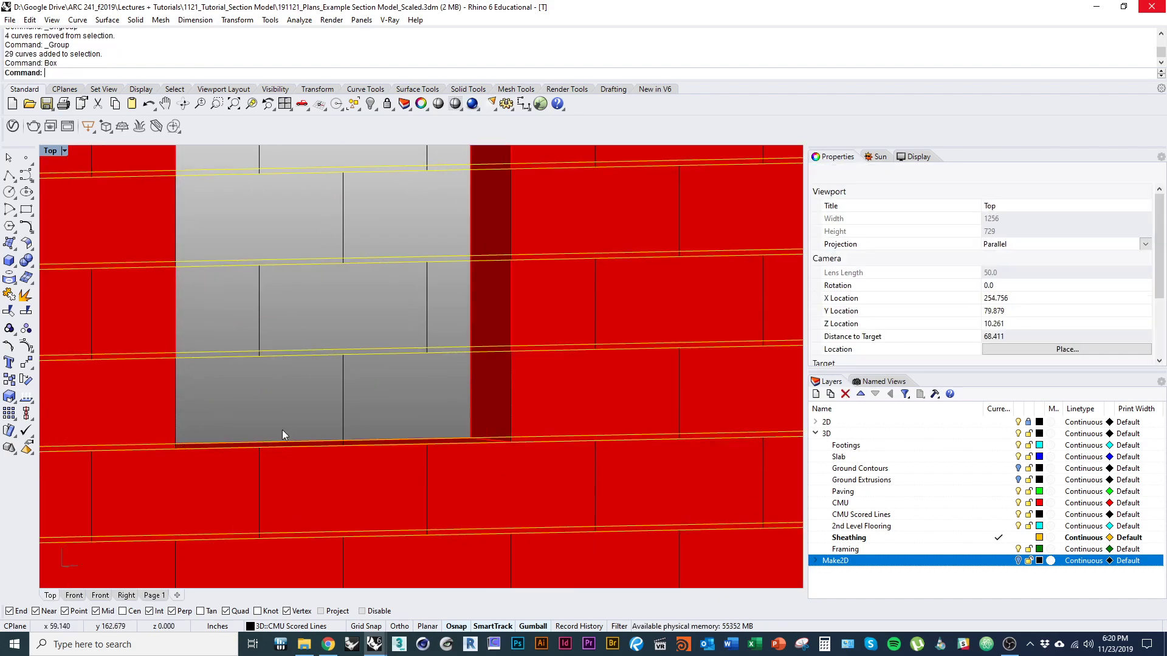
pyautogui.scroll(-6, 297, 447)
pyautogui.moveTo(308, 455); pyautogui.dragTo(322, 435, button='right')
pyautogui.scroll(-4, 322, 435)
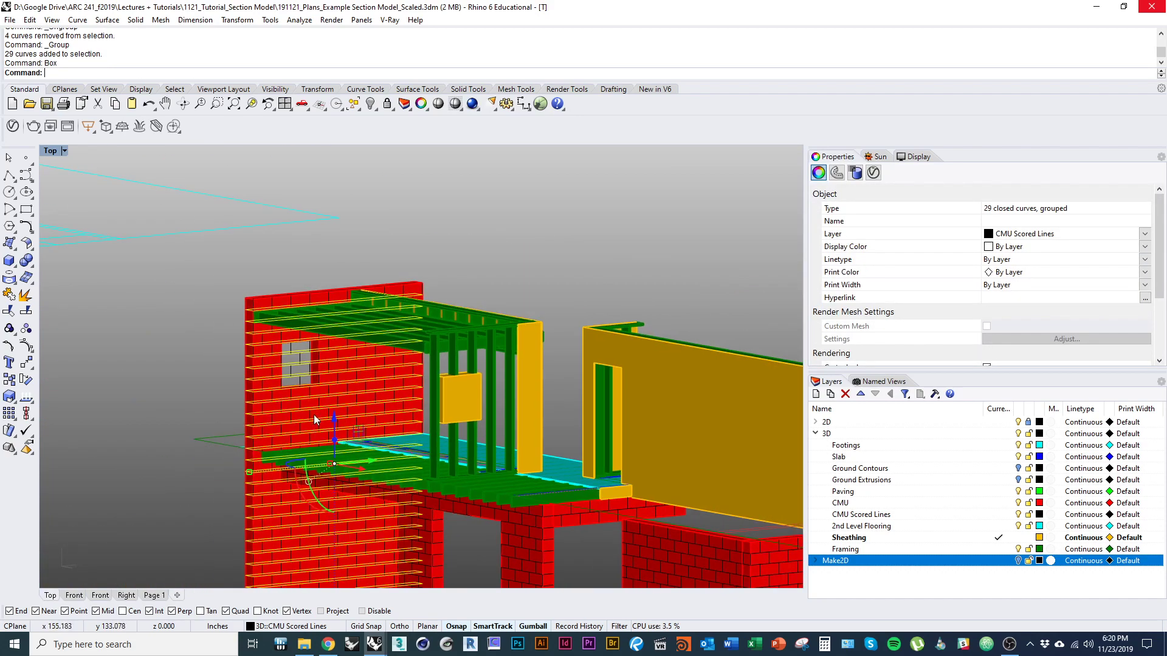
pyautogui.scroll(10, 318, 317)
pyautogui.press('Delete')
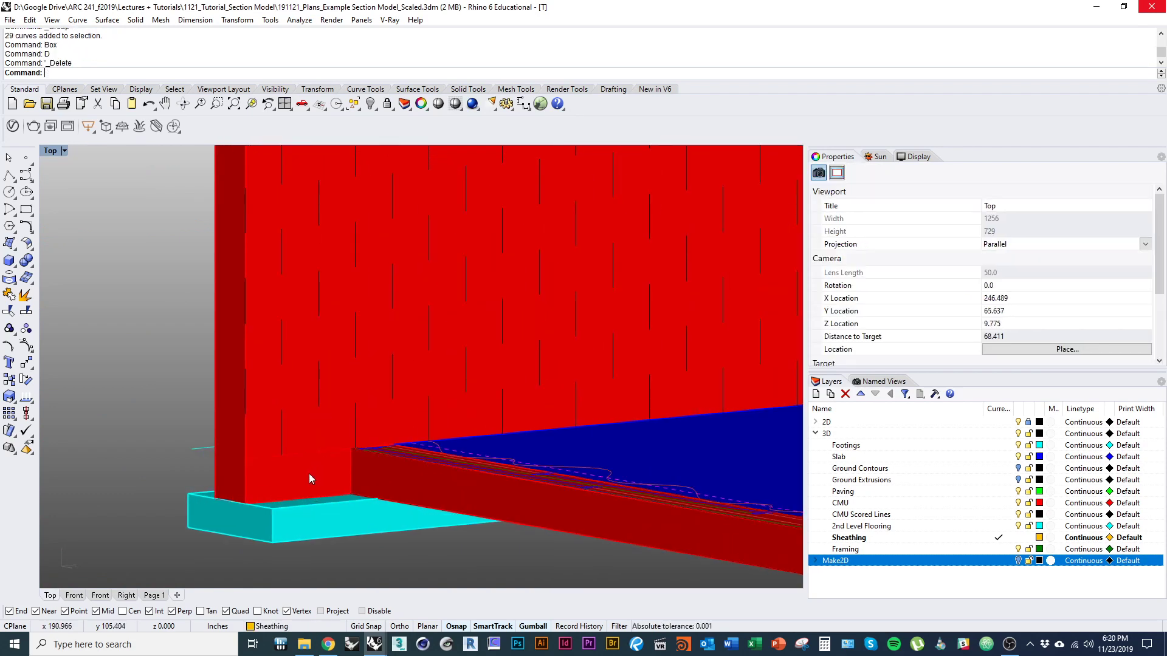
# Step: Contour the tall CMU wall vertically from its base corner with a spacing of .333
pyautogui.click(309, 473)
pyautogui.write('contour')
pyautogui.press('Return')
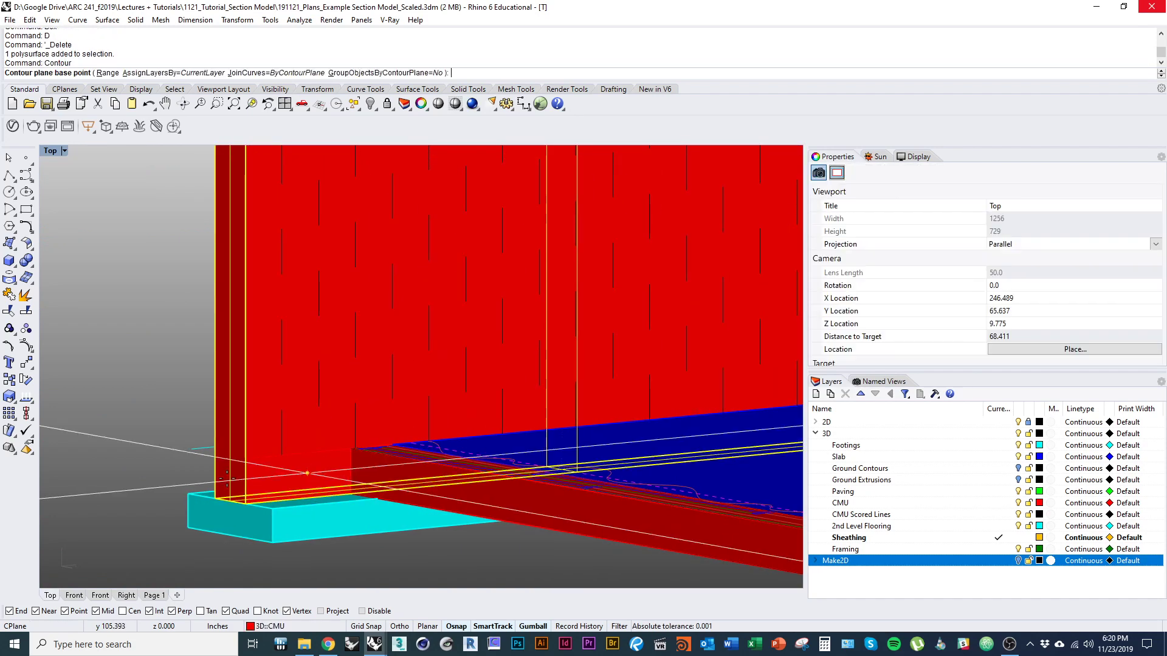
pyautogui.scroll(5, 255, 435)
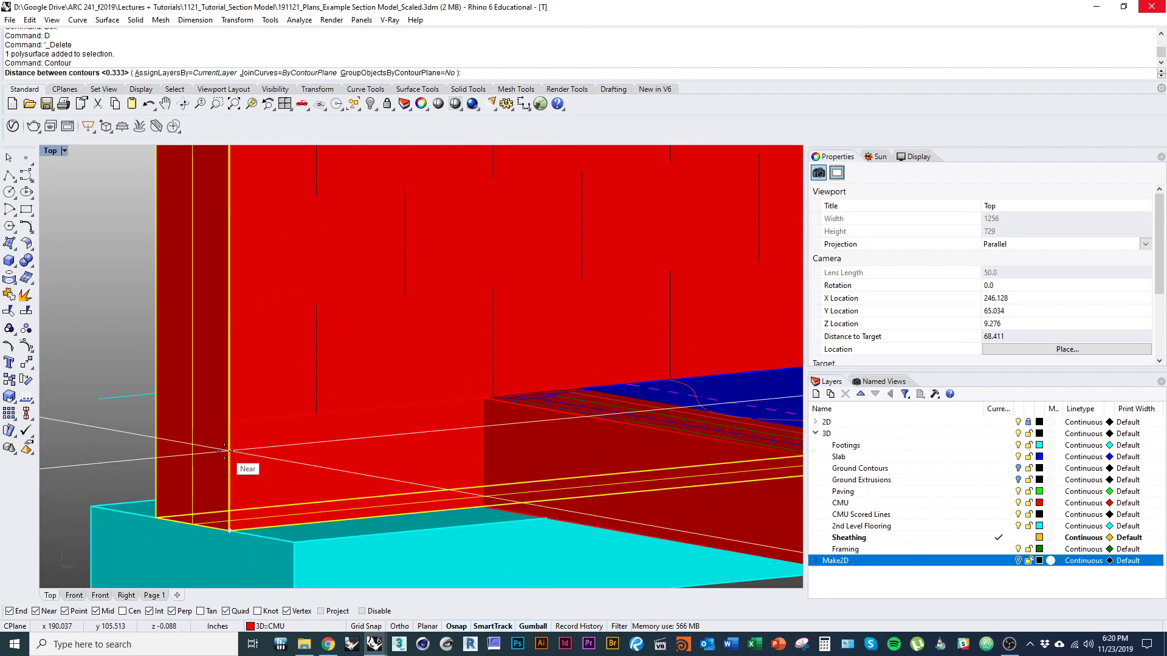
pyautogui.write('.333')
pyautogui.press('Return')
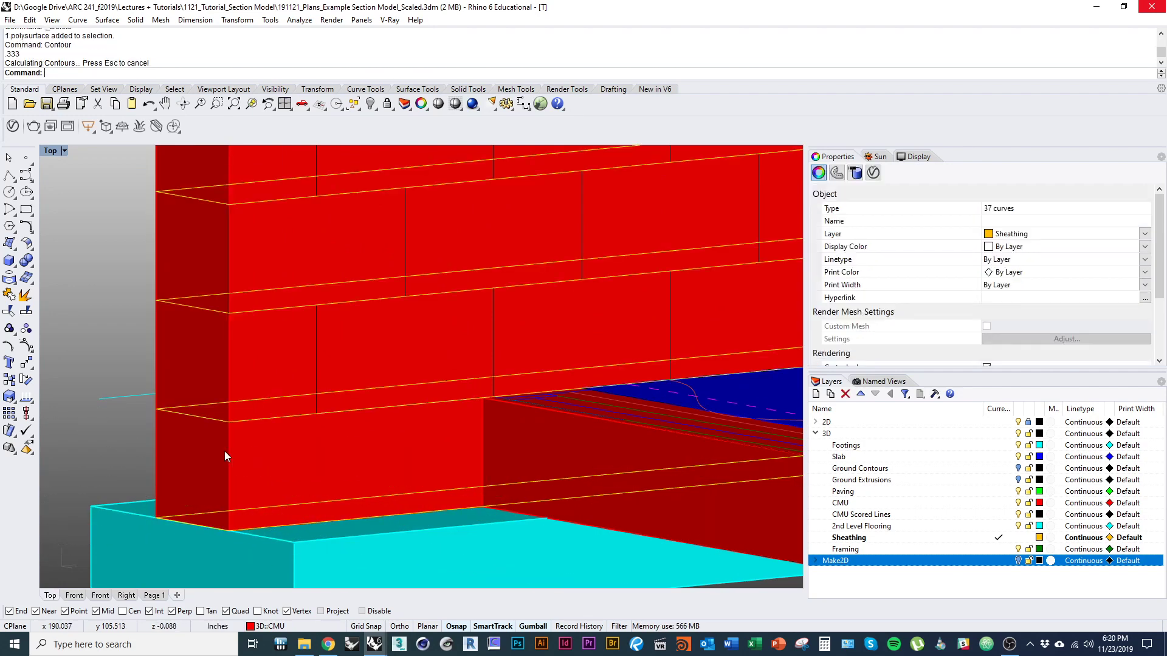
# Step: Group the new horizontal contour curves and move them to the CMU Scored Lines layer
pyautogui.scroll(-12, 331, 430)
pyautogui.scroll(10, 330, 467)
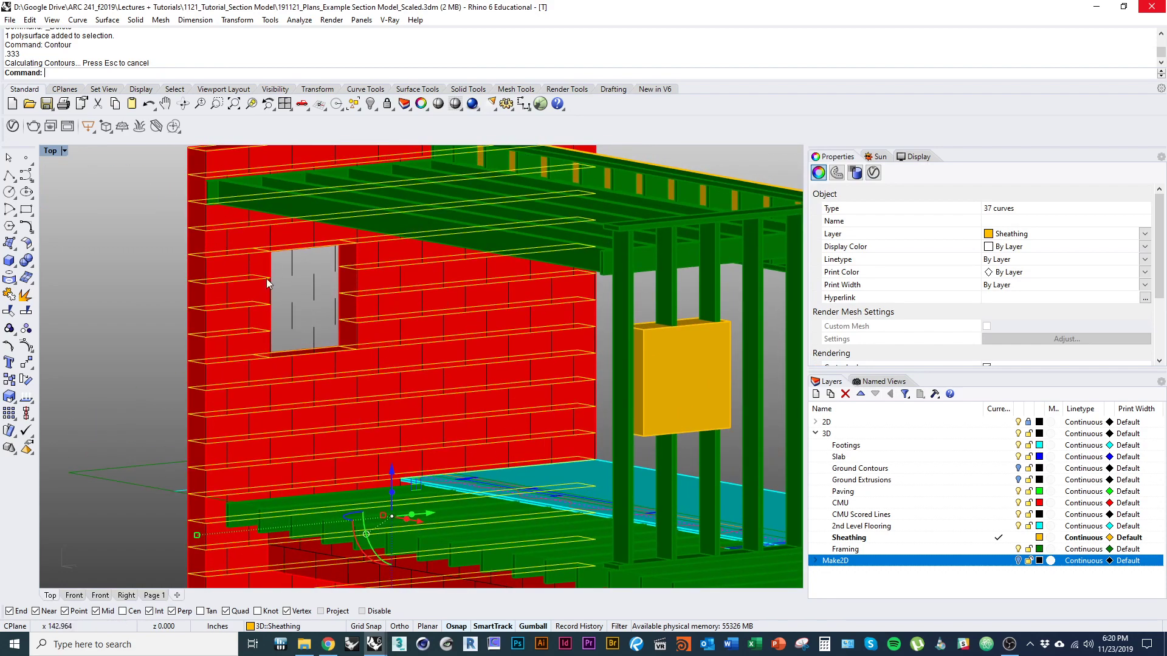
pyautogui.scroll(-5, 368, 354)
pyautogui.scroll(2, 512, 446)
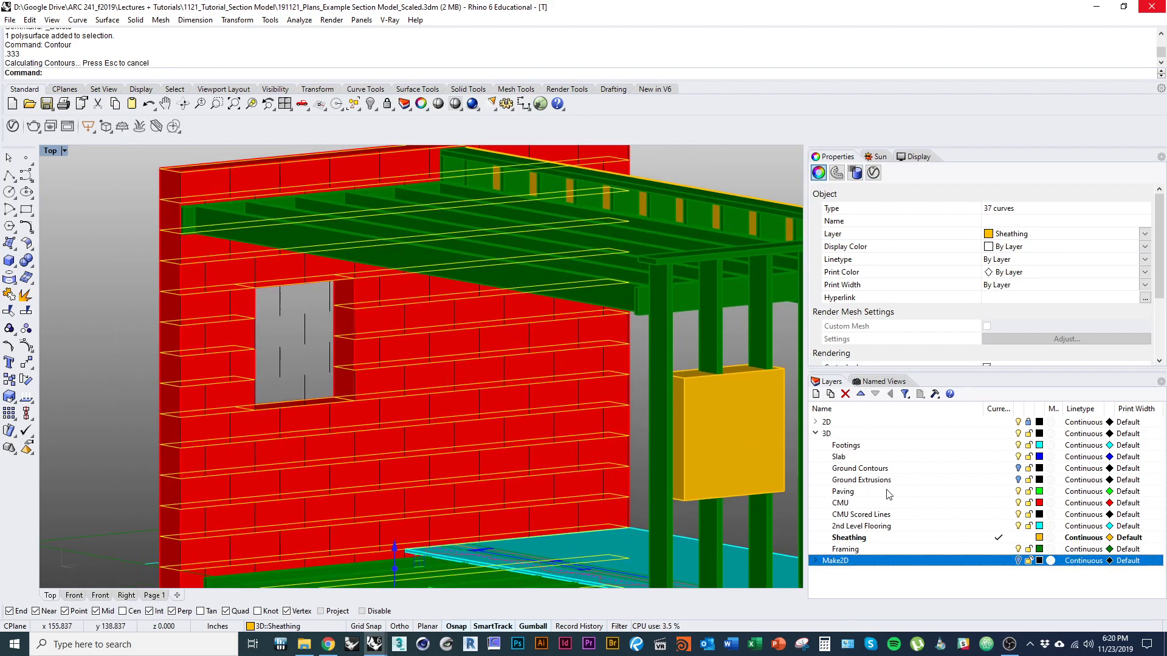
pyautogui.hotkey('ctrl', 'g')
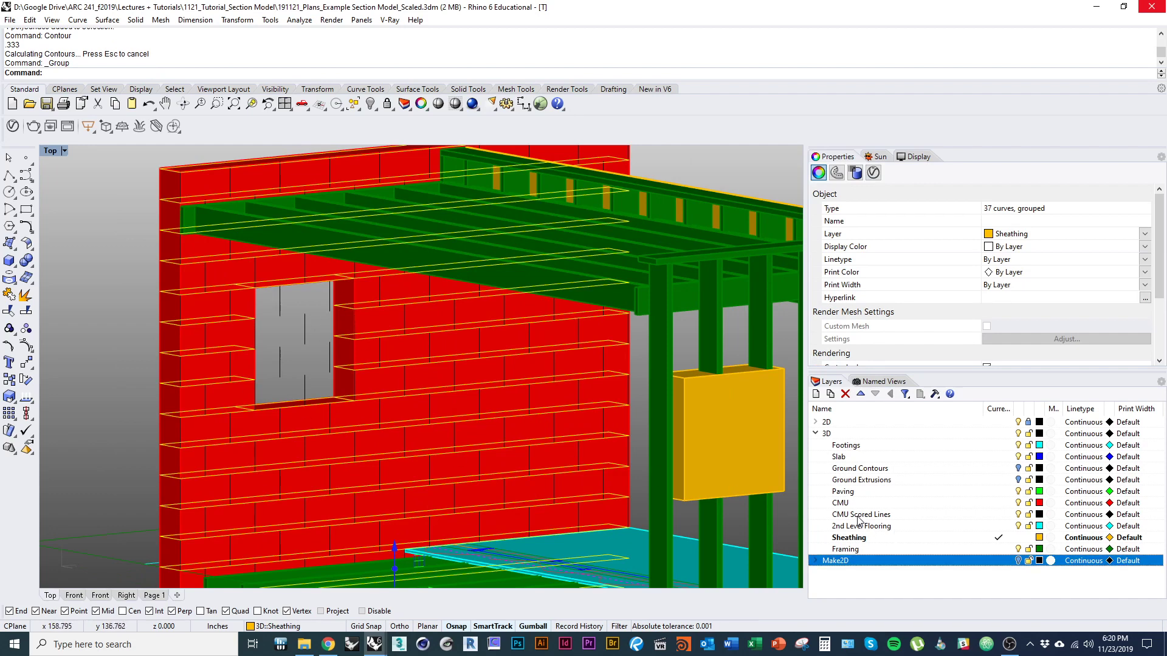
pyautogui.rightClick(946, 517)
pyautogui.click(974, 466)
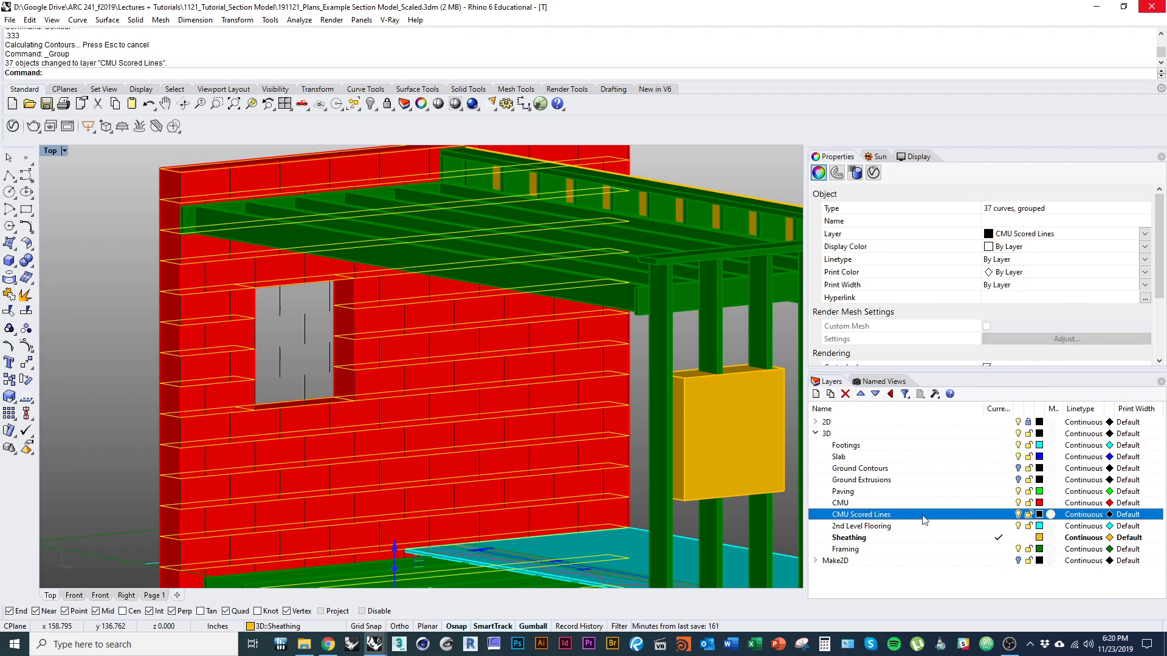
# Step: Delete the loose vertical joint lines in the middle of the tall CMU wall's window opening
pyautogui.scroll(5, 411, 431)
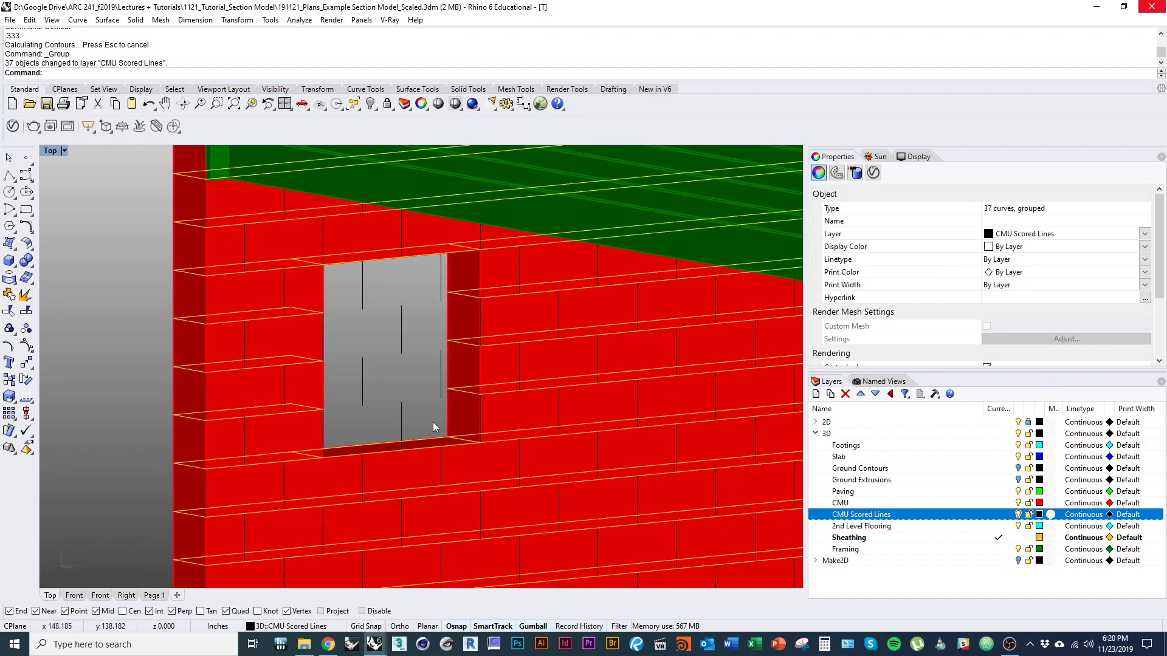
pyautogui.moveTo(433, 421); pyautogui.dragTo(354, 339)
pyautogui.write('d')
pyautogui.press('space')
# Step: Try to delete the vertical joint line near the window opening's edge, and undo the deletion
pyautogui.click(442, 384)
pyautogui.write('d')
pyautogui.press('space')
pyautogui.hotkey('ctrl', 'z')
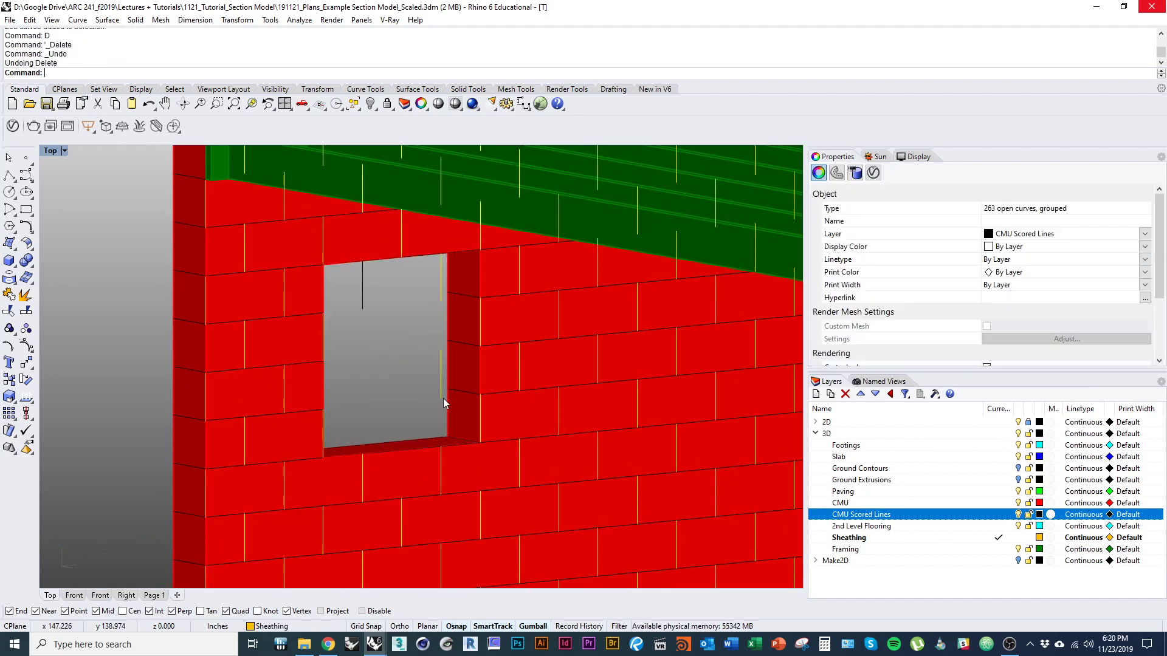
# Step: Regroup the vertical joint lines without those in the window opening and delete the three lines left in the opening
pyautogui.hotkey('ctrl', 'shift', 'g')
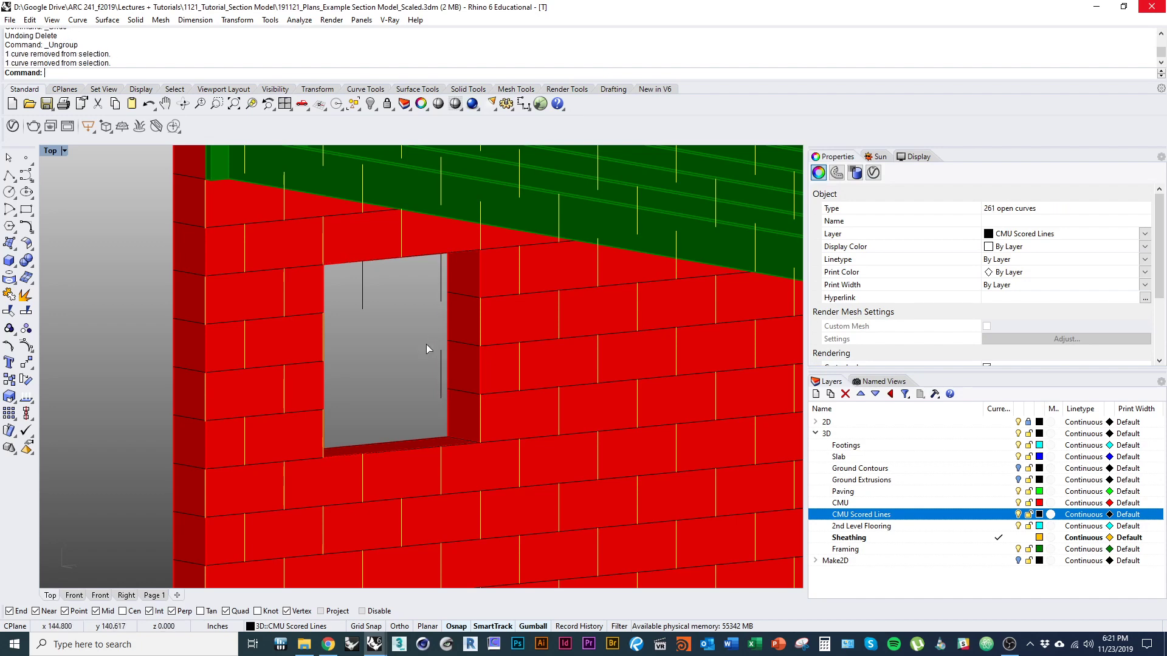
pyautogui.hotkey('ctrl', 'g')
pyautogui.click(441, 390)
pyautogui.write('d')
pyautogui.click(440, 297)
pyautogui.write('d')
pyautogui.click(363, 303)
pyautogui.write('d')
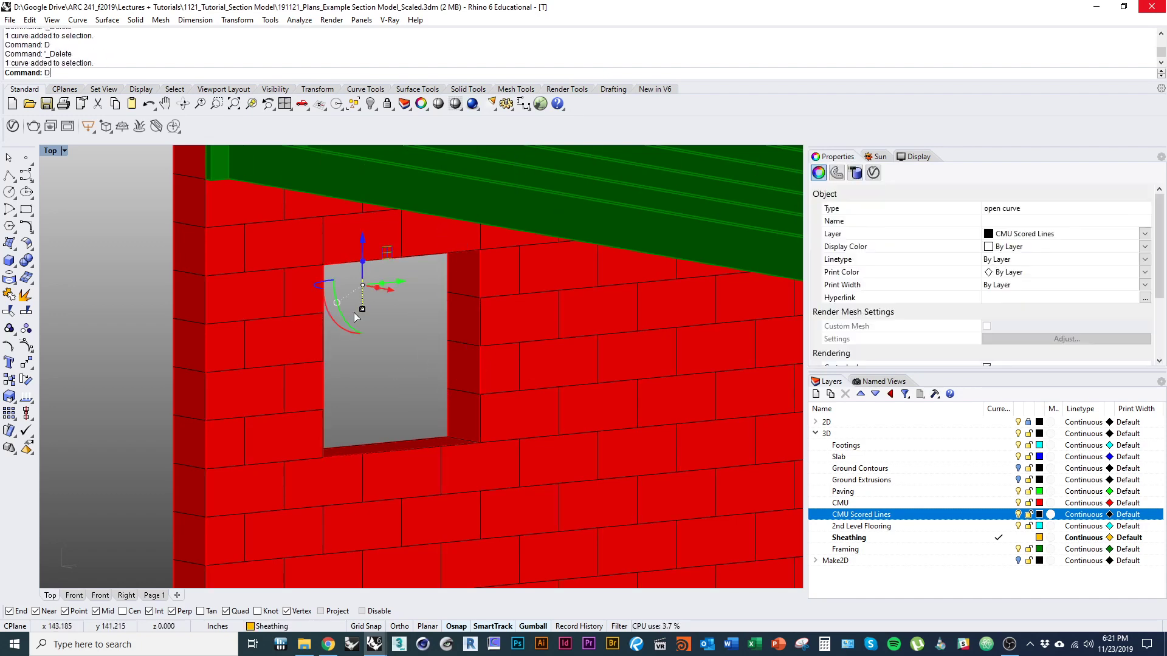
pyautogui.press('space')
# Step: Select the window box in the framed end wall and check its position relative to the studs and lower openings
pyautogui.scroll(-15, 356, 318)
pyautogui.keyDown('ctrl'); pyautogui.keyDown('shift'); pyautogui.moveTo(317, 392); pyautogui.dragTo(307, 428, button='right'); pyautogui.keyUp('shift'); pyautogui.keyUp('ctrl')
pyautogui.moveTo(308, 429); pyautogui.dragTo(306, 459, button='right')
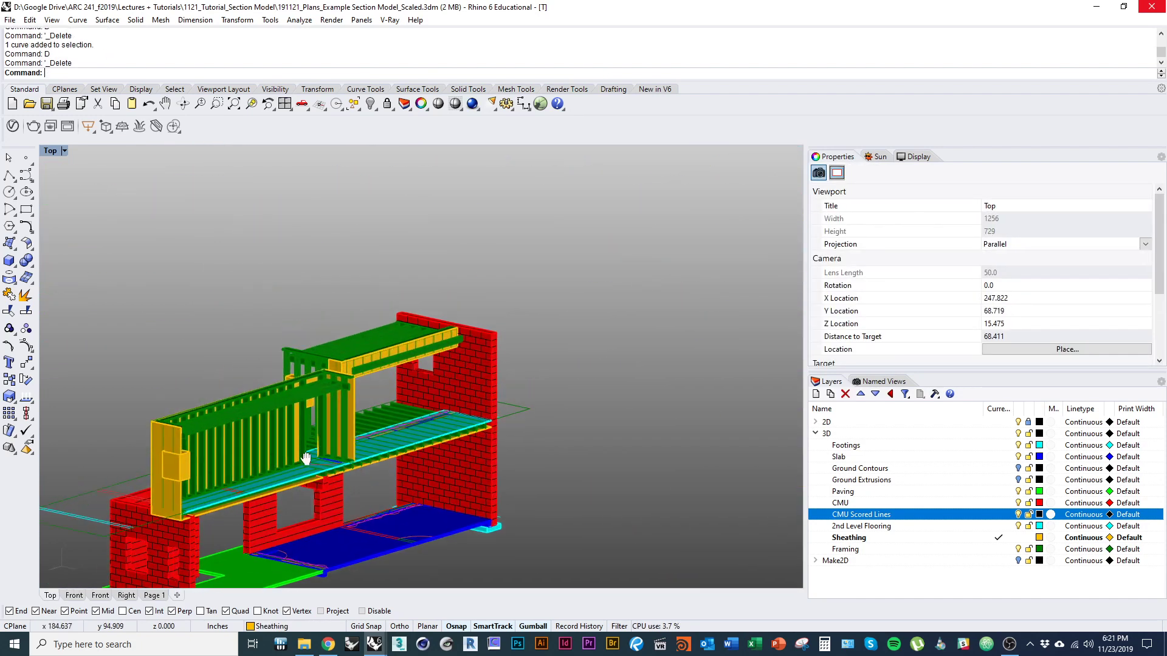
pyautogui.scroll(10, 364, 426)
pyautogui.click(375, 425)
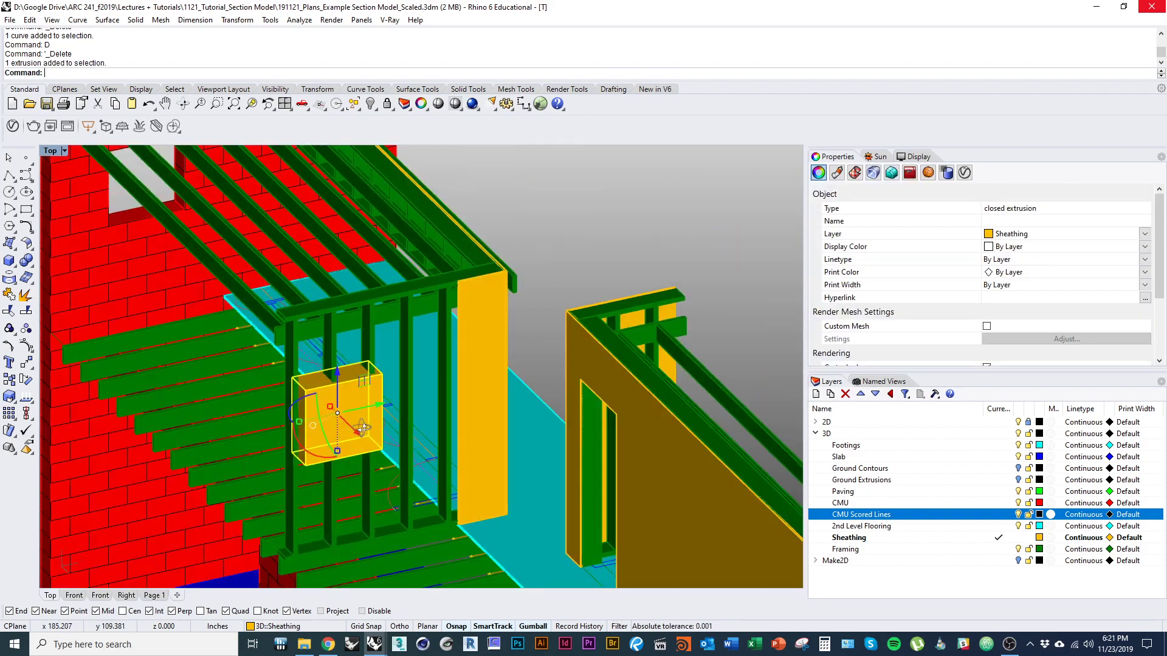
pyautogui.scroll(4, 365, 426)
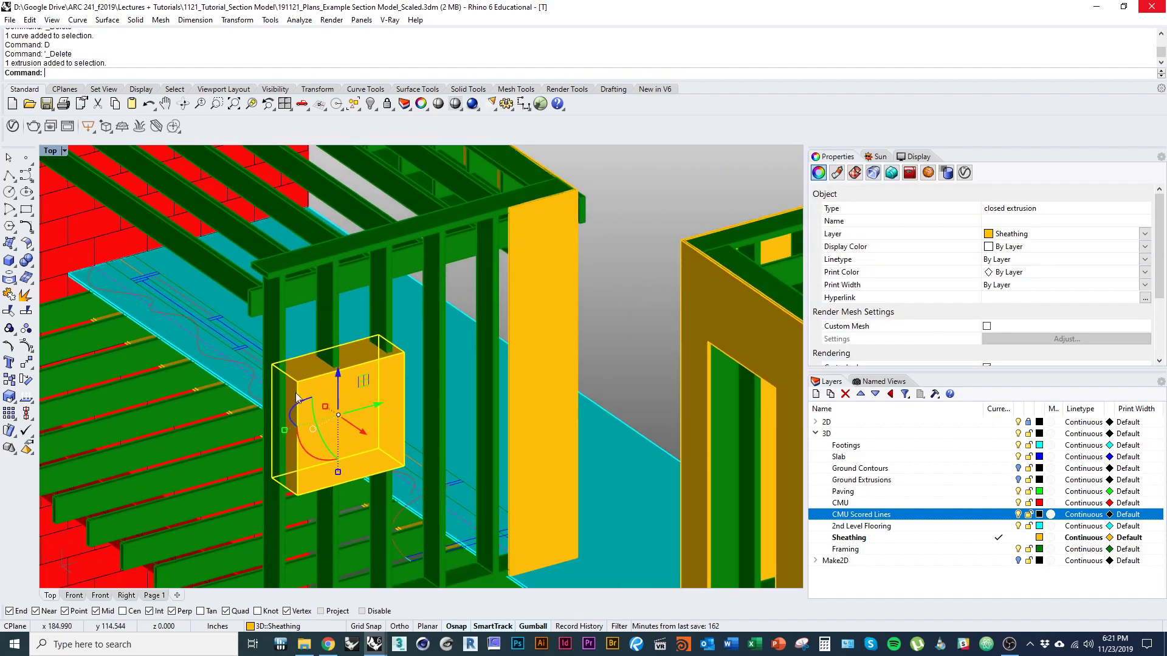
pyautogui.moveTo(297, 398); pyautogui.dragTo(525, 435, button='right')
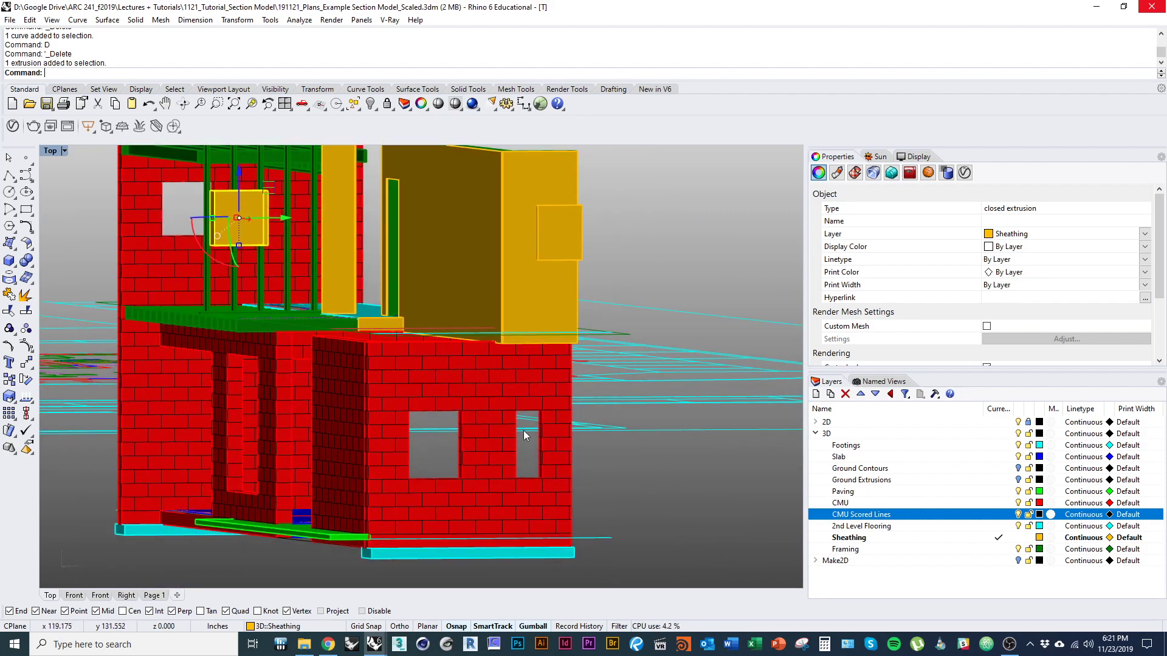
pyautogui.moveTo(388, 329); pyautogui.dragTo(375, 374, button='right')
pyautogui.scroll(7, 326, 298)
pyautogui.write('Nm')
pyautogui.press('Return')
pyautogui.press('BackSpace')
pyautogui.press('BackSpace')
pyautogui.scroll(5, 349, 280)
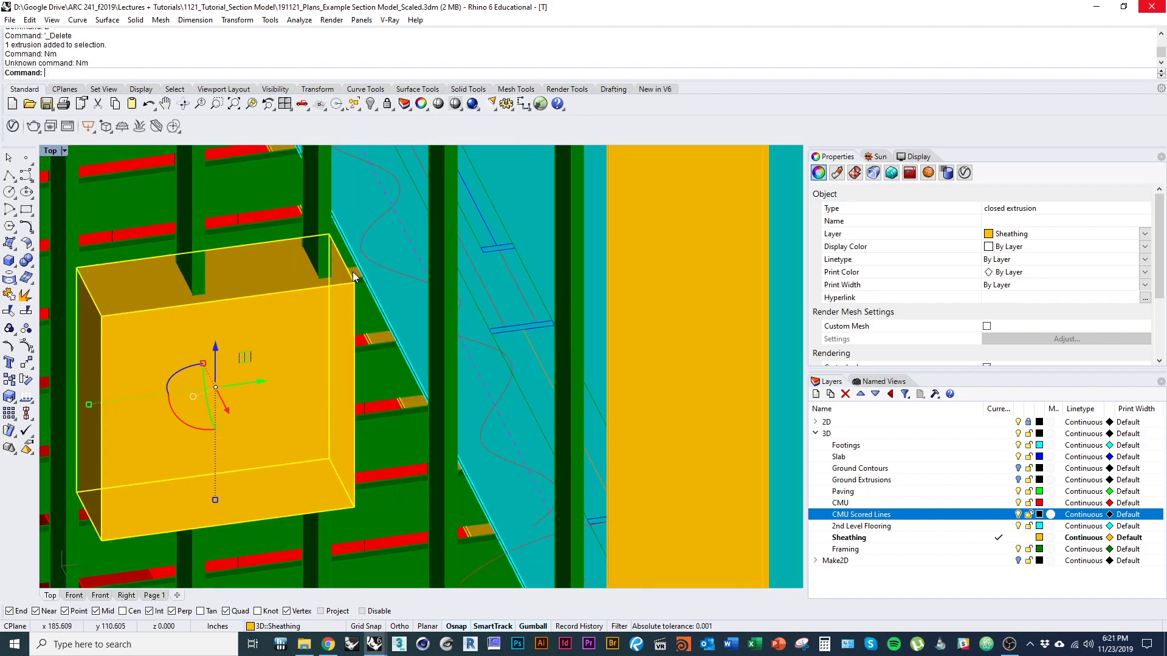
pyautogui.press('Delete')
pyautogui.hotkey('ctrl', 'z')
pyautogui.moveTo(358, 317); pyautogui.dragTo(372, 362, button='right')
pyautogui.write('m')
pyautogui.press('Return')
pyautogui.click(383, 346)
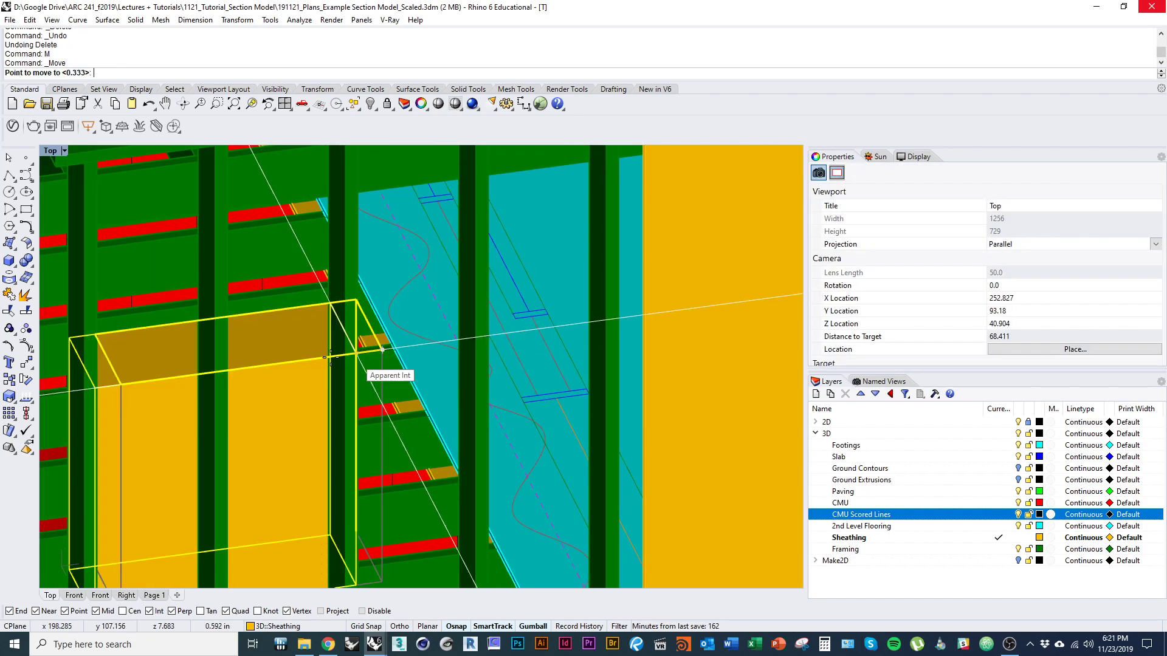
pyautogui.scroll(-5, 365, 347)
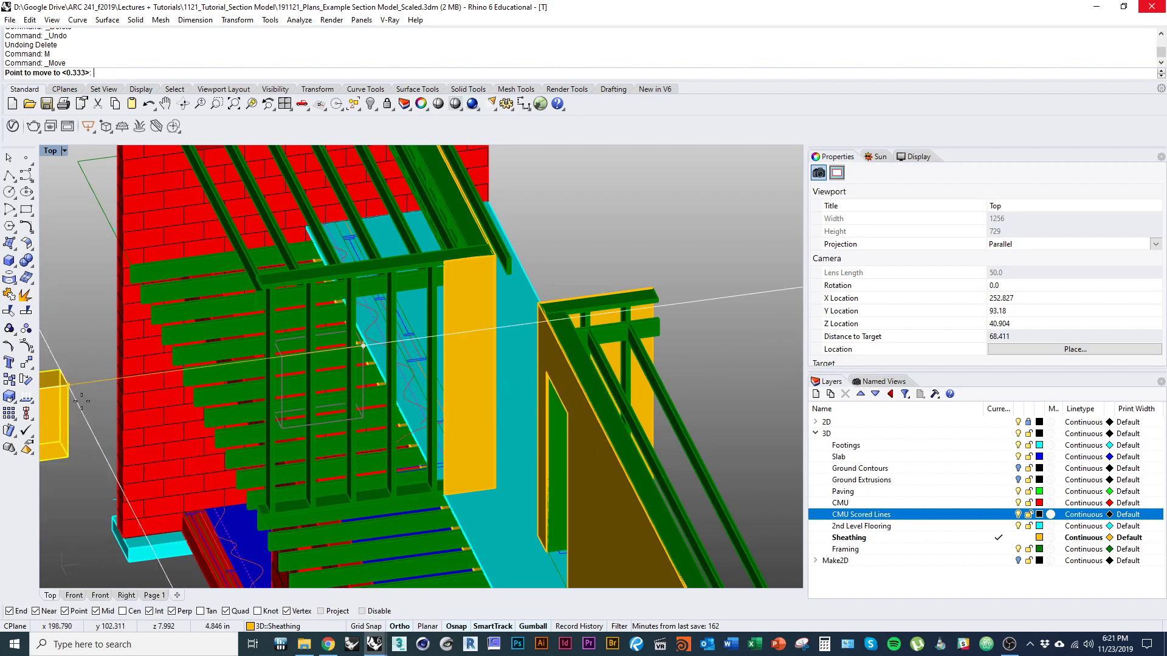
pyautogui.scroll(9, 355, 361)
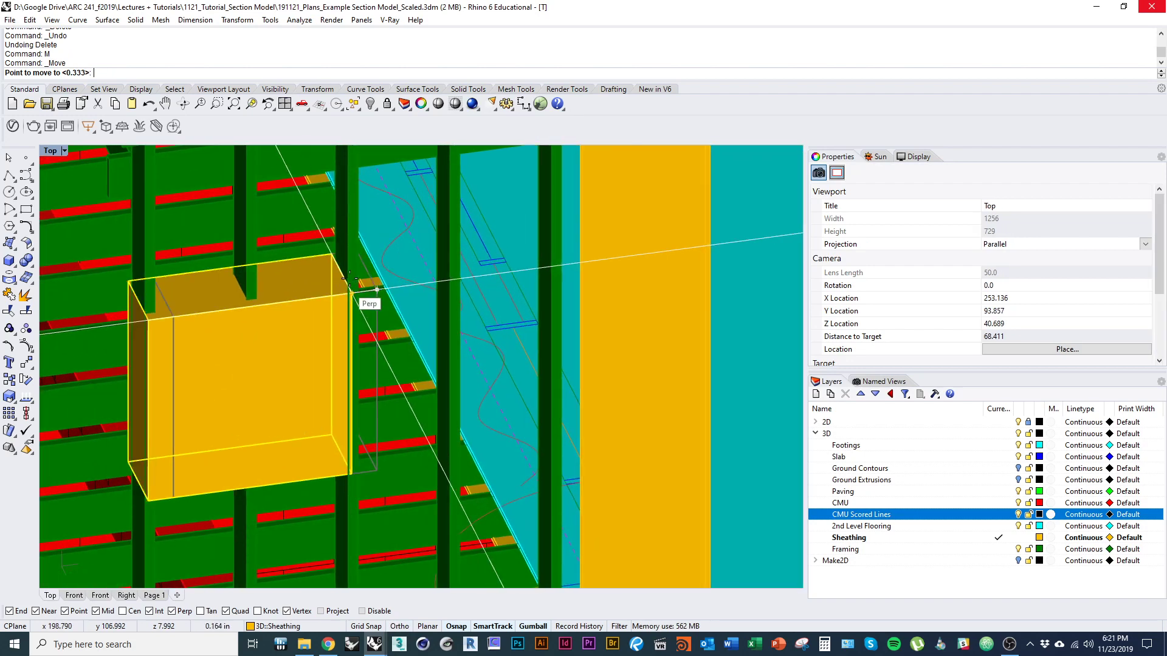
pyautogui.keyDown('shift'); pyautogui.moveTo(354, 268); pyautogui.dragTo(353, 460, button='right'); pyautogui.keyUp('shift')
pyautogui.scroll(8, 342, 281)
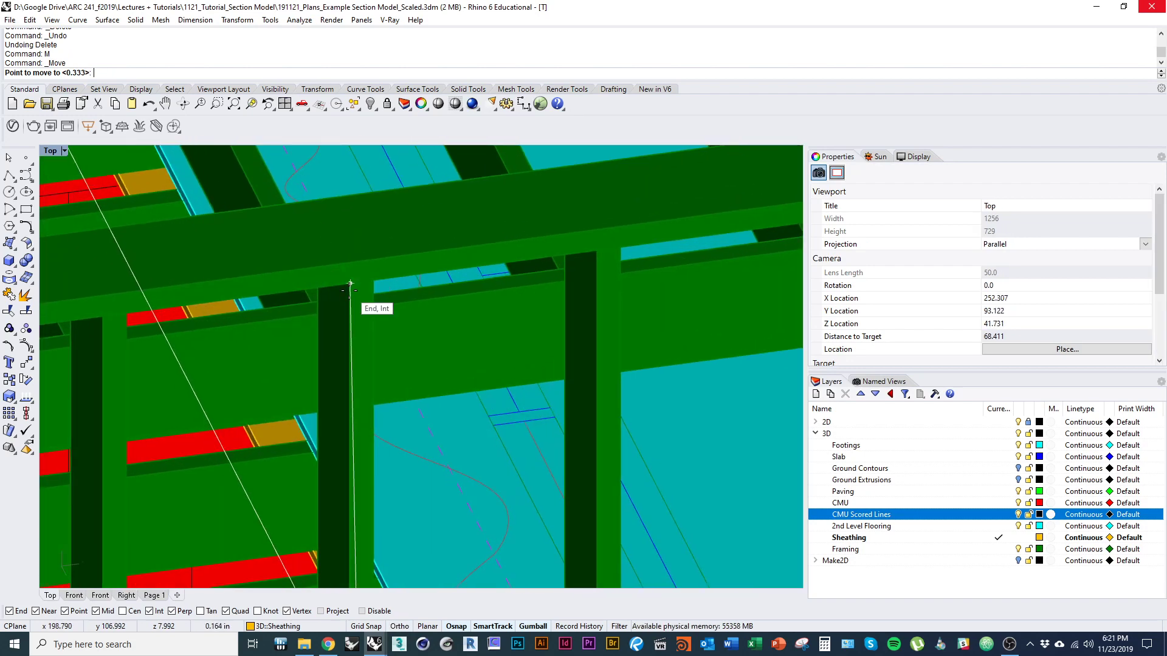
pyautogui.press('Escape')
pyautogui.scroll(-11, 349, 307)
pyautogui.moveTo(296, 427); pyautogui.dragTo(305, 389, button='right')
pyautogui.scroll(4, 307, 389)
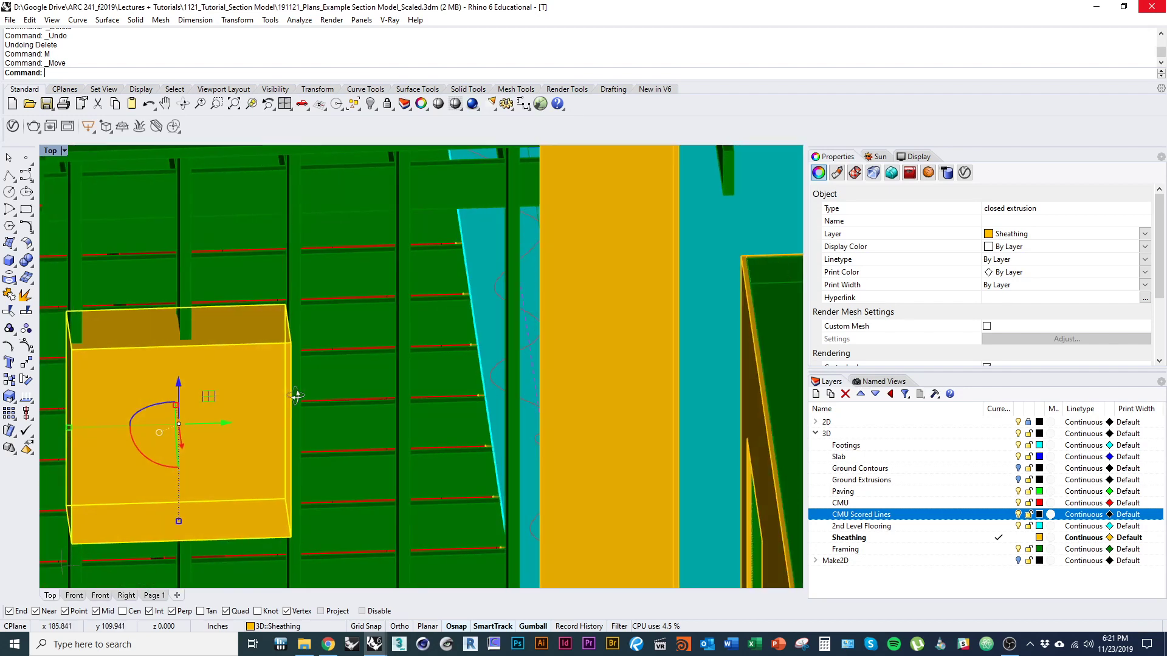
pyautogui.scroll(-3, 285, 407)
pyautogui.scroll(3, 261, 398)
pyautogui.write('scale1d')
pyautogui.press('Return')
pyautogui.click(365, 379)
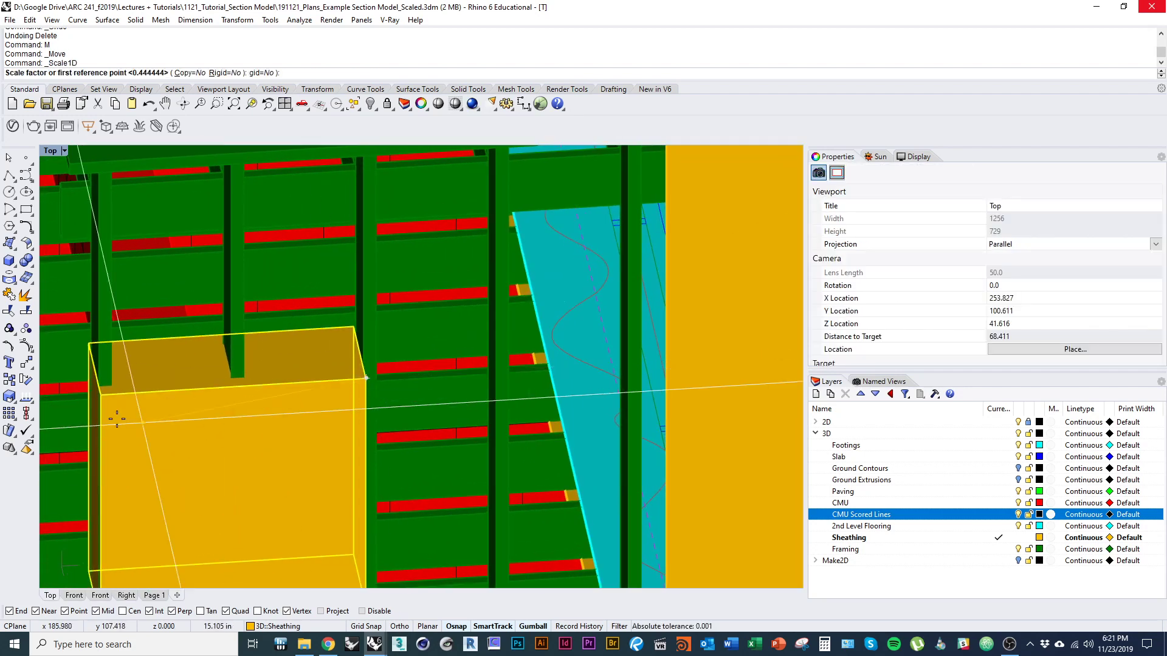
pyautogui.scroll(5, 112, 408)
pyautogui.press('Escape')
pyautogui.scroll(-5, 104, 387)
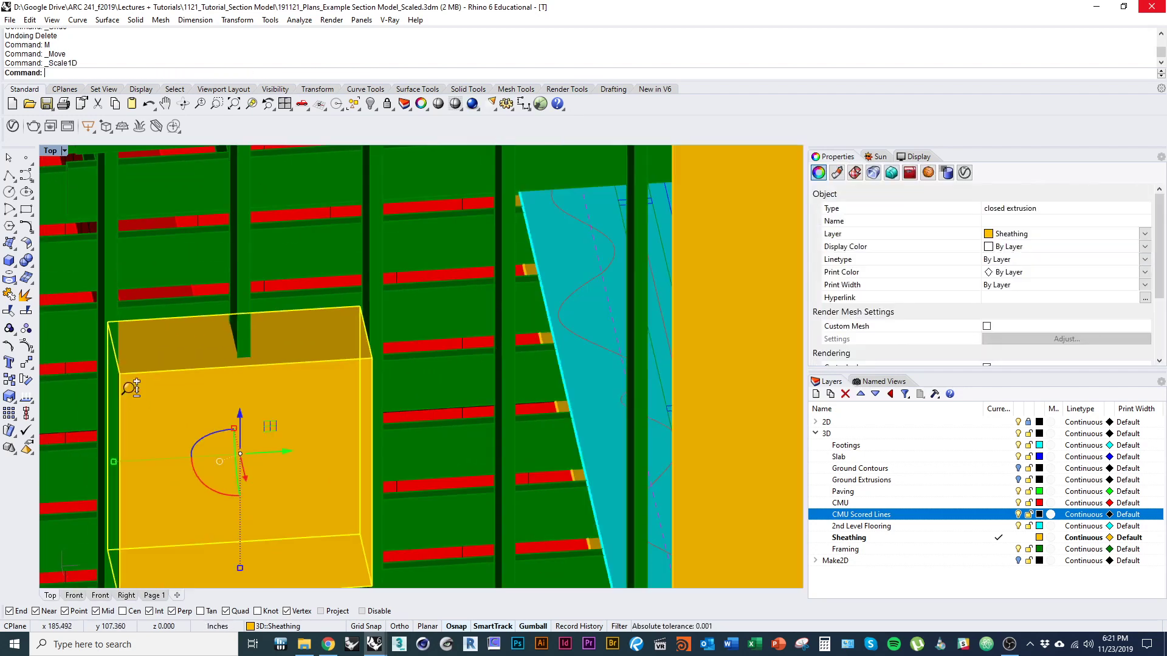
pyautogui.click(219, 309)
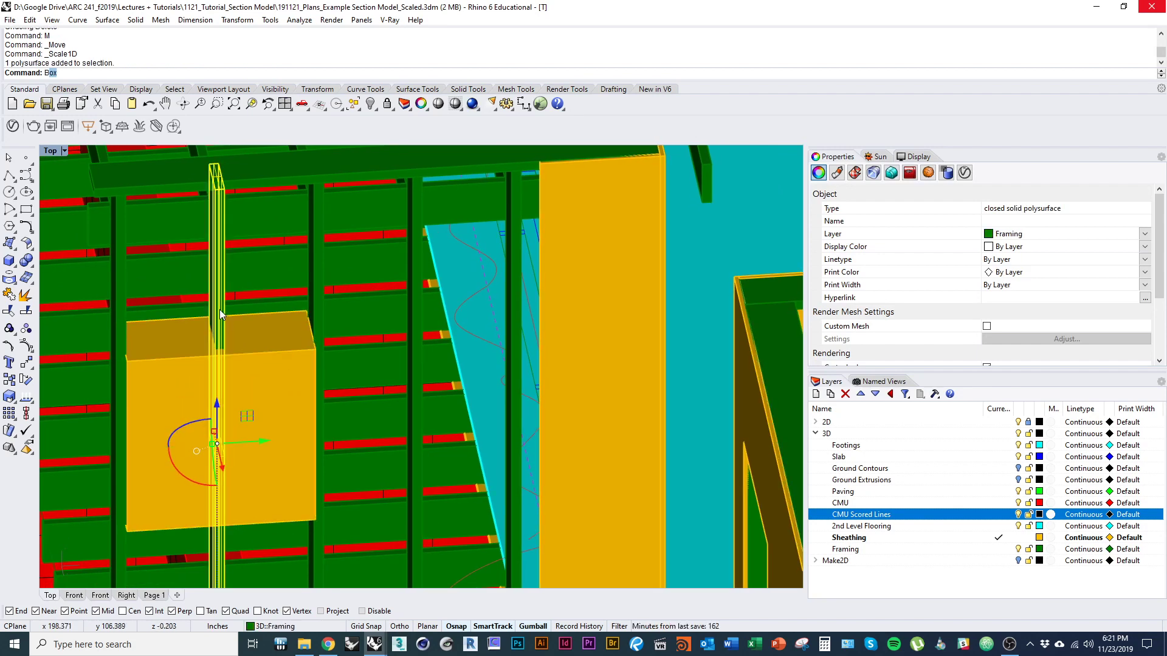
pyautogui.press('Escape')
pyautogui.press('Escape')
pyautogui.keyDown('ctrl'); pyautogui.keyDown('shift'); pyautogui.moveTo(221, 313); pyautogui.dragTo(286, 348, button='right'); pyautogui.keyUp('shift'); pyautogui.keyUp('ctrl')
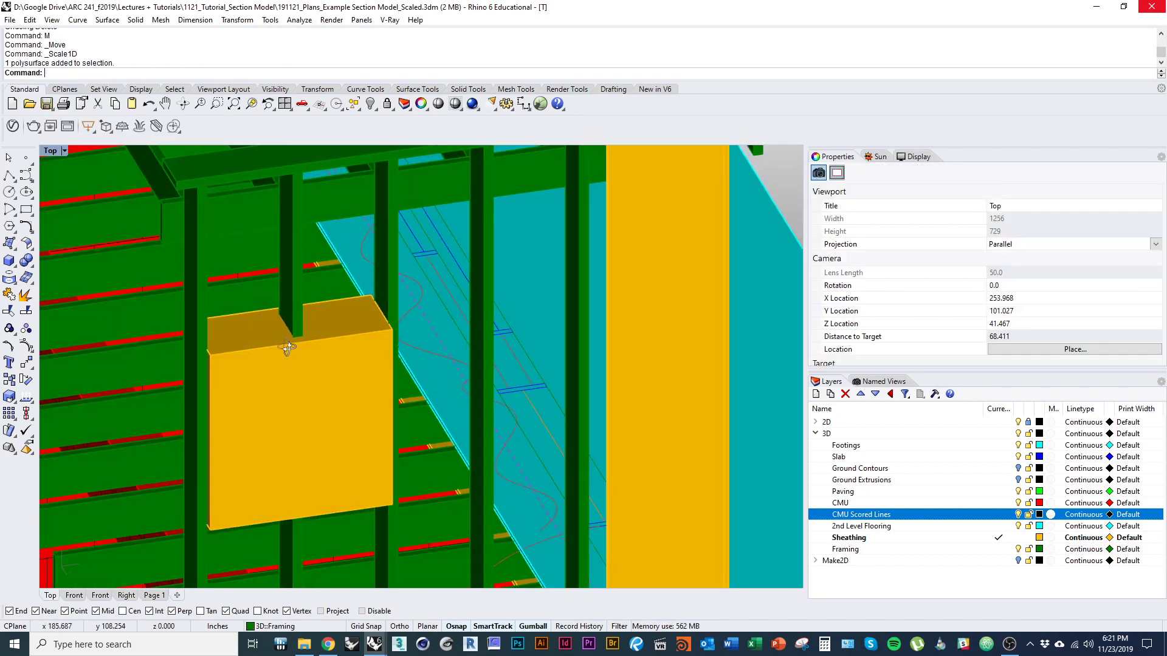
# Step: Make Framing the current layer and try to draw a plane across the top of the end wall's window box
pyautogui.scroll(-3, 299, 364)
pyautogui.scroll(3, 299, 364)
pyautogui.write('Plane')
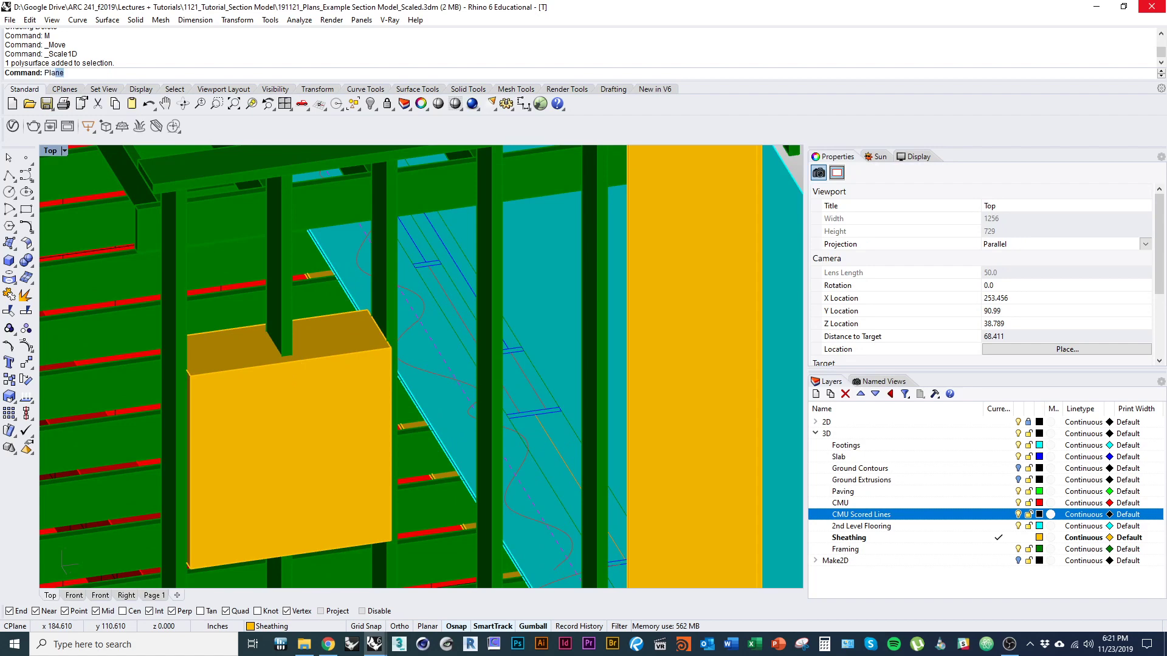
pyautogui.press('Return')
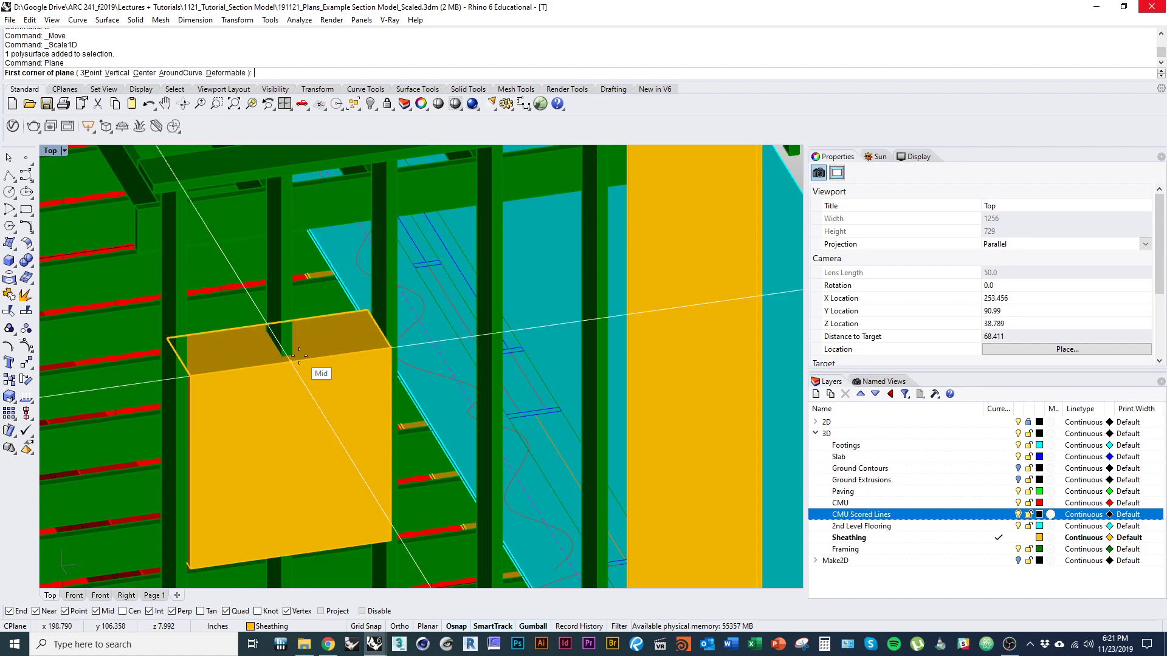
pyautogui.click(1000, 549)
pyautogui.scroll(-5, 480, 480)
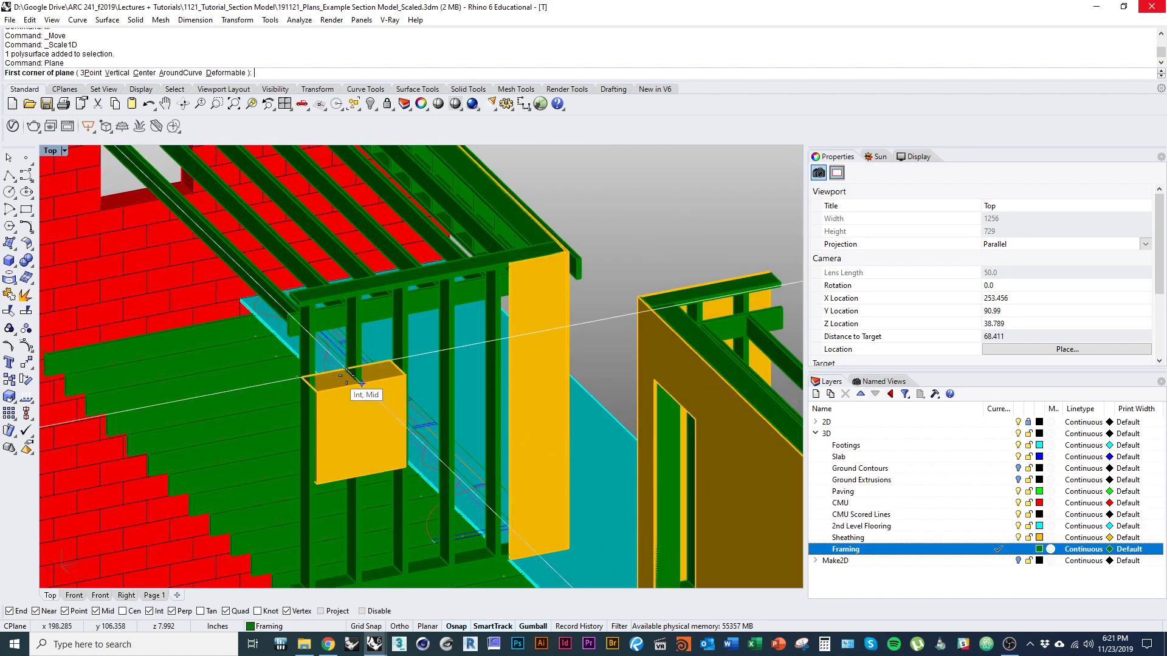
pyautogui.scroll(5, 347, 375)
pyautogui.click(315, 390)
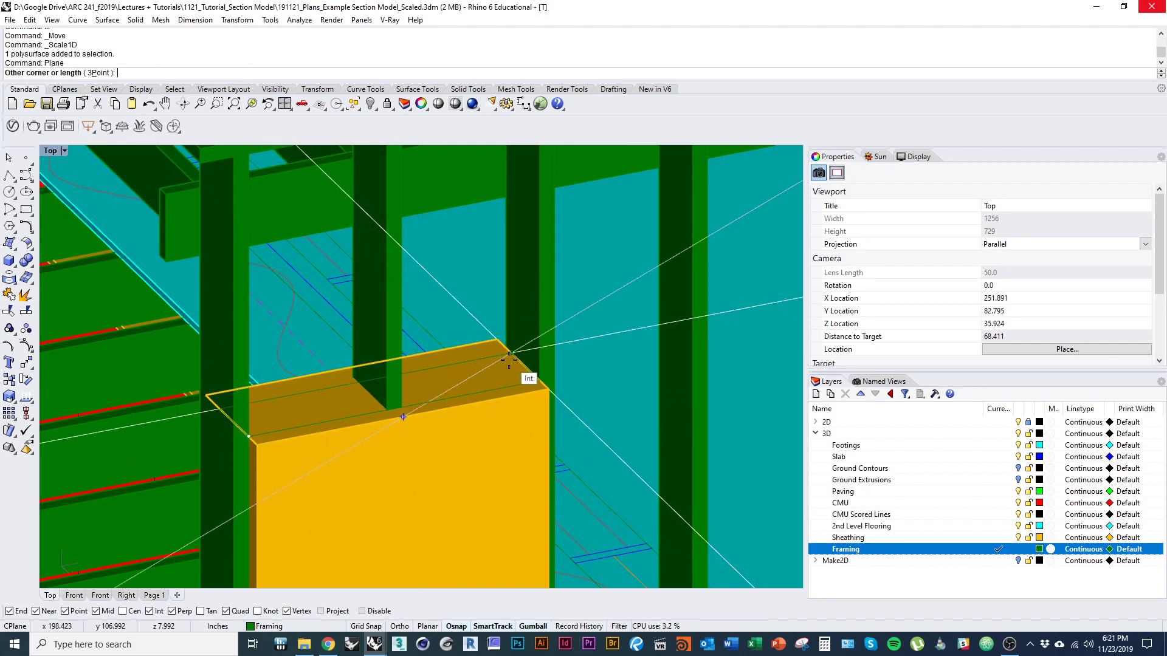
pyautogui.scroll(3, 506, 356)
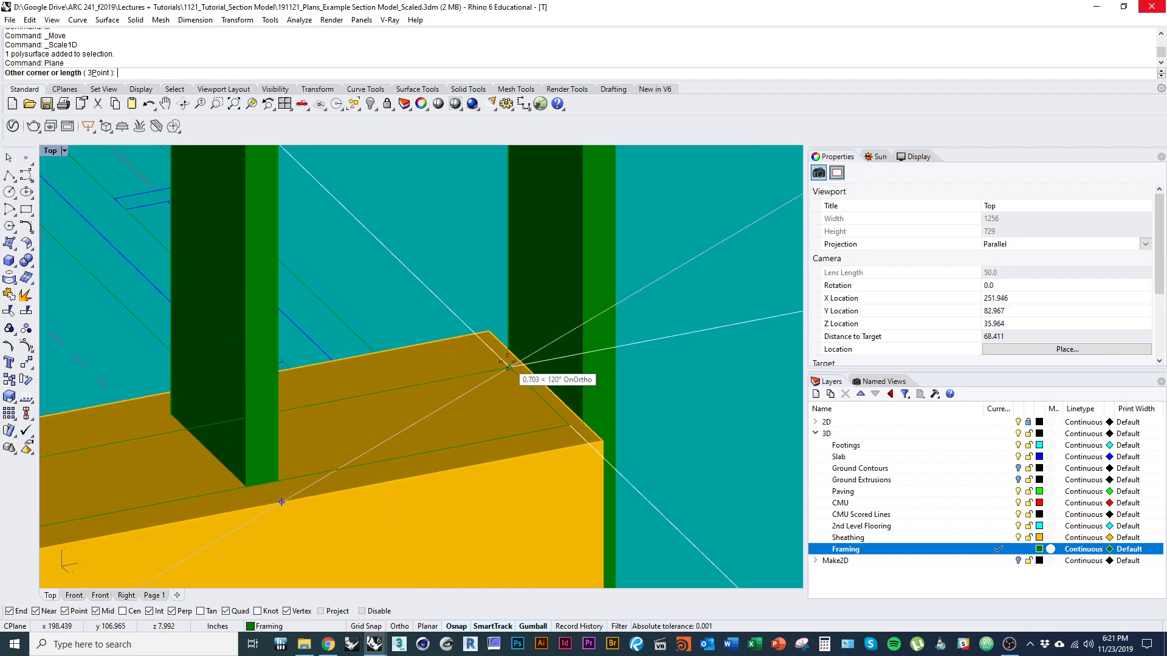
pyautogui.click(508, 364)
# Step: Draw a header box across the top of the window box between the outer studs, with a height of 1/16
pyautogui.write('box')
pyautogui.press('Return')
pyautogui.scroll(-4, 507, 363)
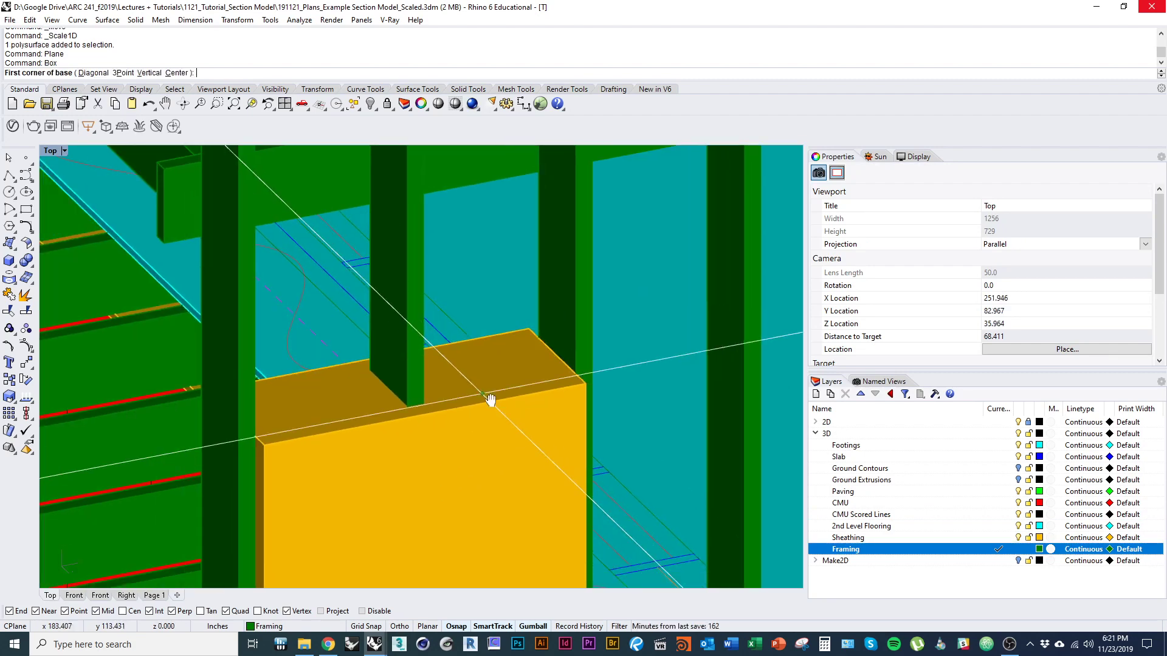
pyautogui.click(256, 448)
pyautogui.scroll(3, 503, 381)
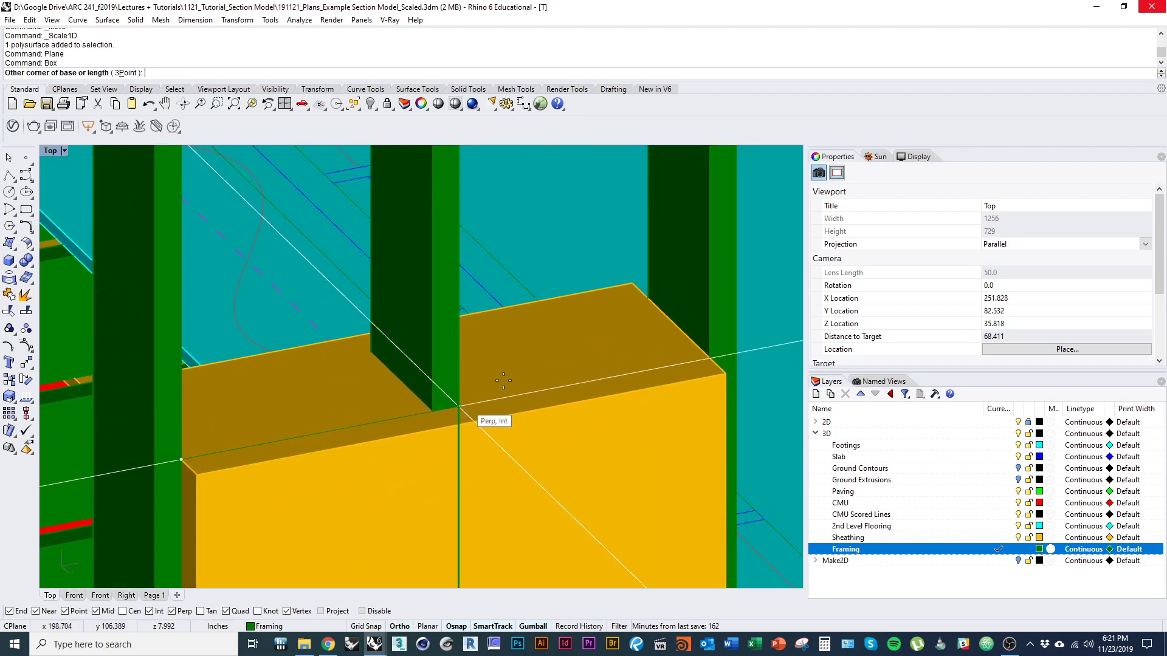
pyautogui.click(647, 297)
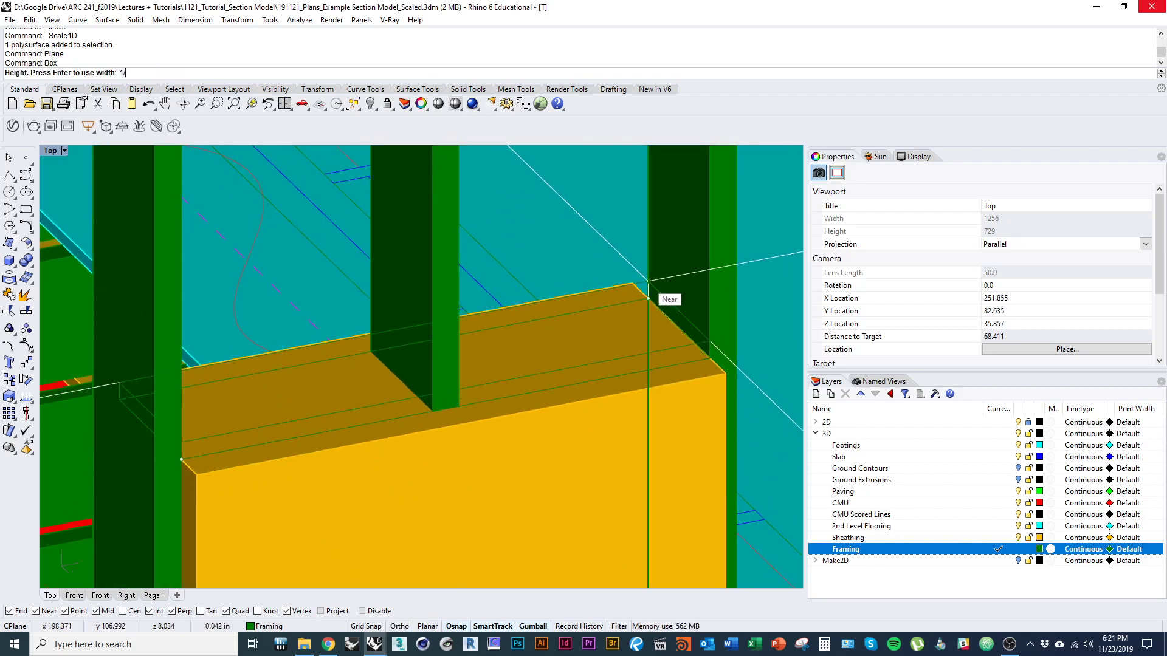
pyautogui.write('1/16')
pyautogui.press('Return')
pyautogui.scroll(-3, 654, 279)
pyautogui.scroll(3, 598, 400)
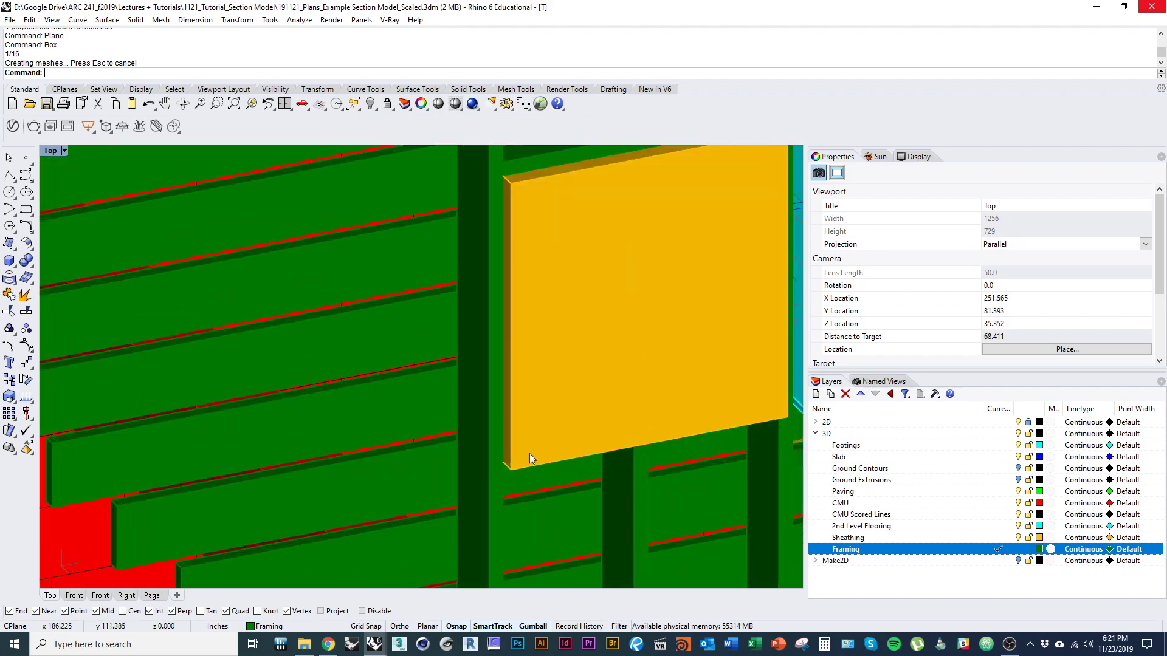
# Step: In wireframe display, draw a thin sill box along the underside of the window box, extending downward, and restore the shaded display
pyautogui.hotkey('ctrl', 'alt', 'w')
pyautogui.scroll(2, 504, 488)
pyautogui.hotkey('ctrl', 'alt', 'w')
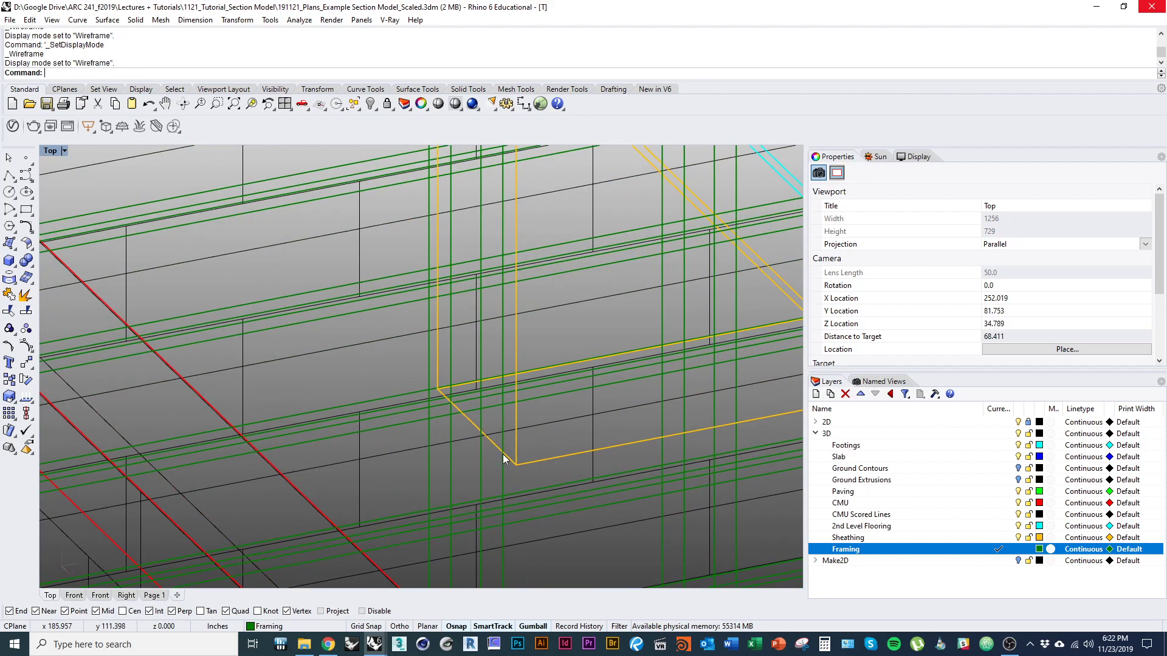
pyautogui.press('Return')
pyautogui.click(503, 453)
pyautogui.keyDown('shift'); pyautogui.moveTo(673, 412); pyautogui.dragTo(339, 435, button='right'); pyautogui.keyUp('shift')
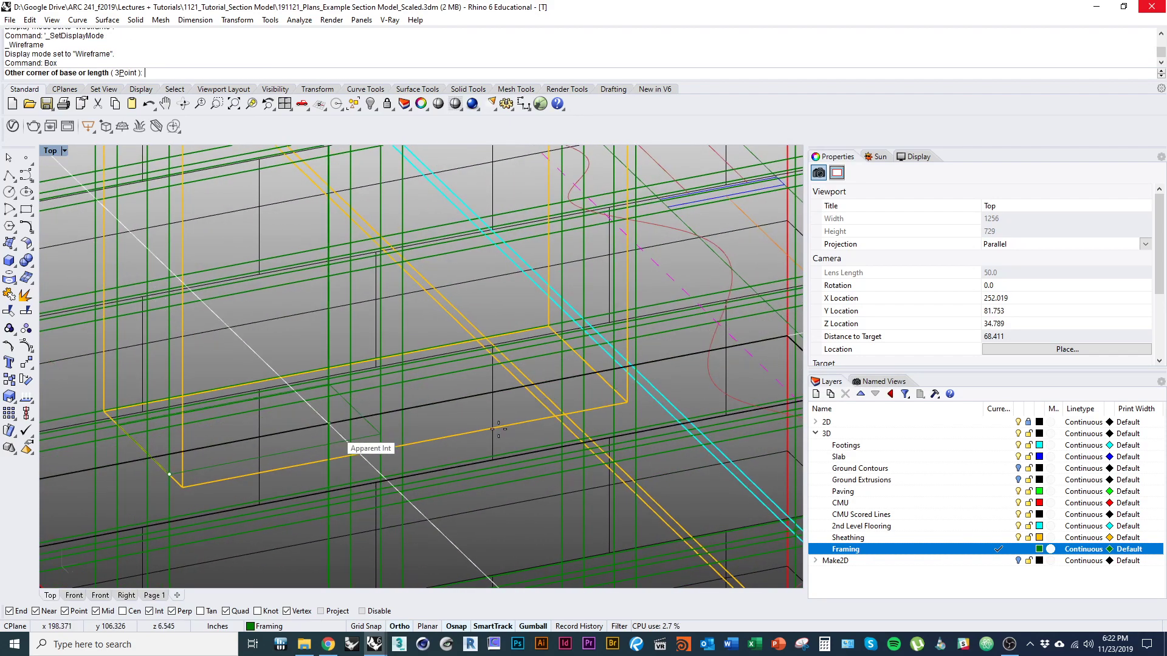
pyautogui.moveTo(500, 418); pyautogui.dragTo(261, 395, button='right')
pyautogui.scroll(5, 246, 389)
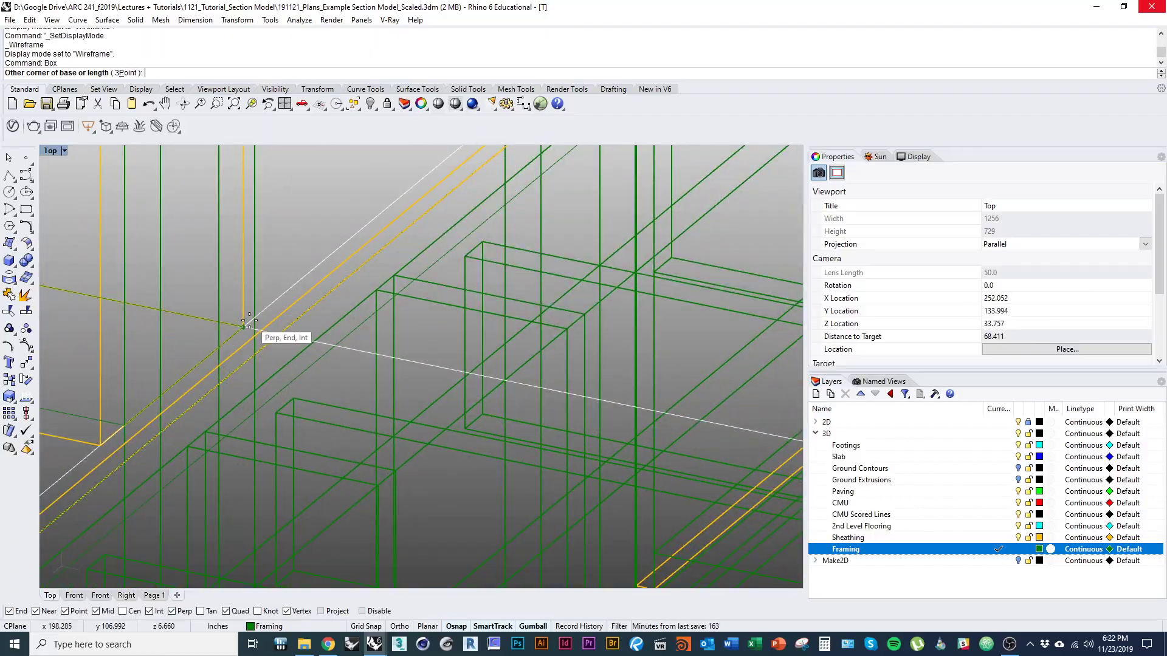
pyautogui.click(218, 345)
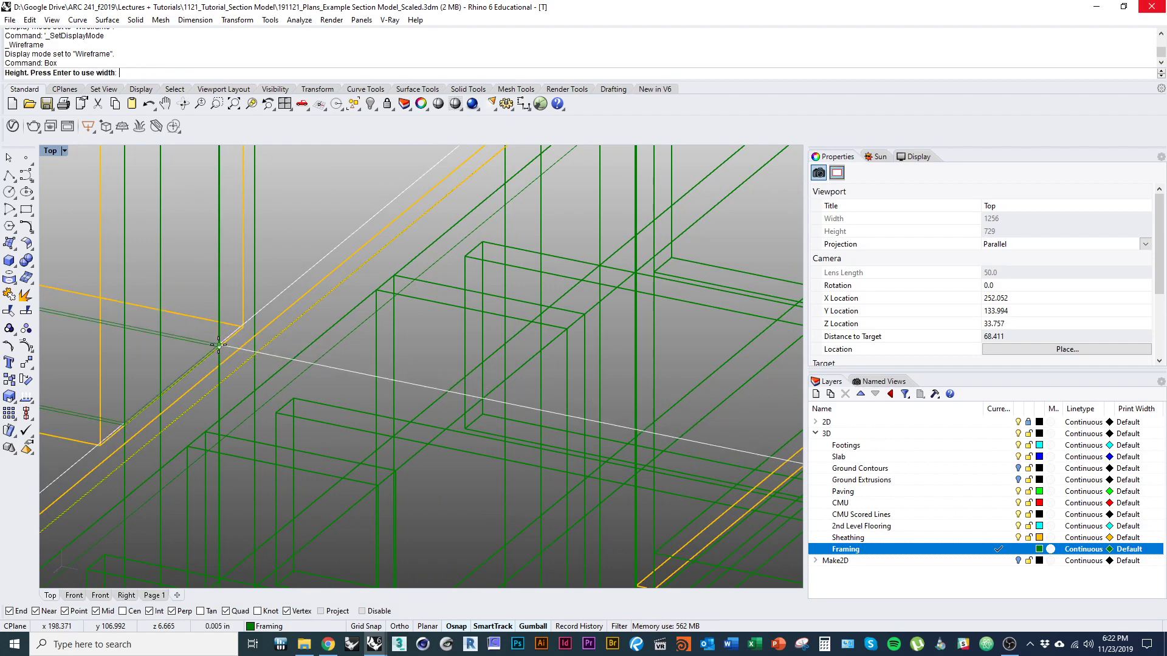
pyautogui.scroll(-5, 221, 361)
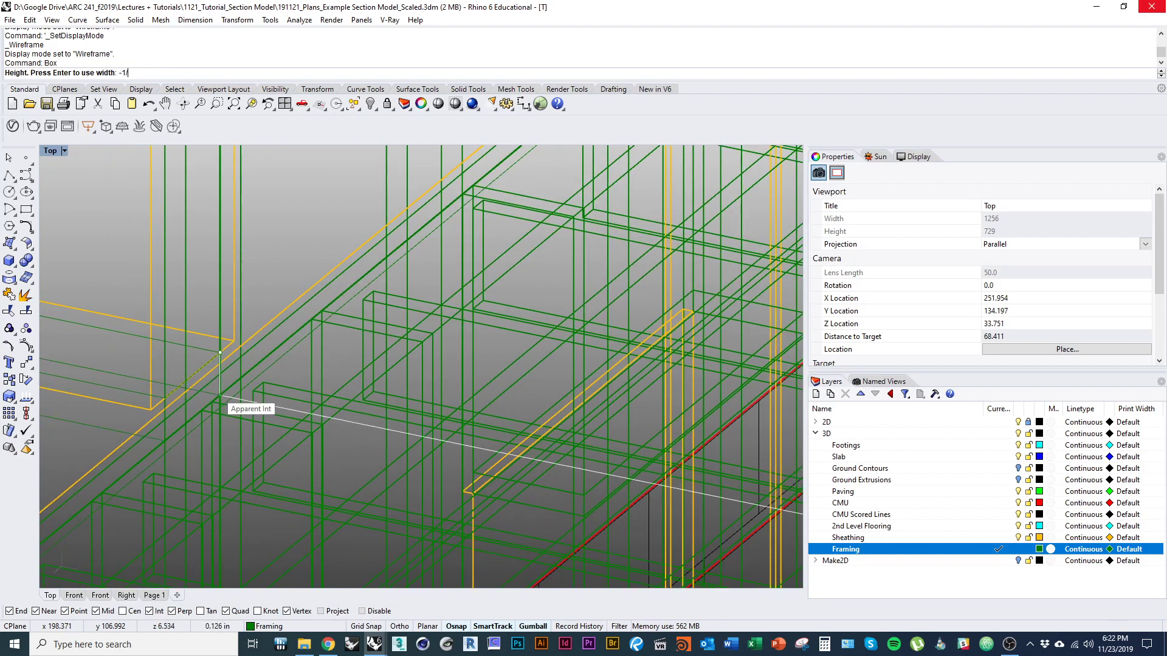
pyautogui.press('Return')
pyautogui.scroll(-3, 215, 391)
pyautogui.hotkey('ctrl', 'alt', 's')
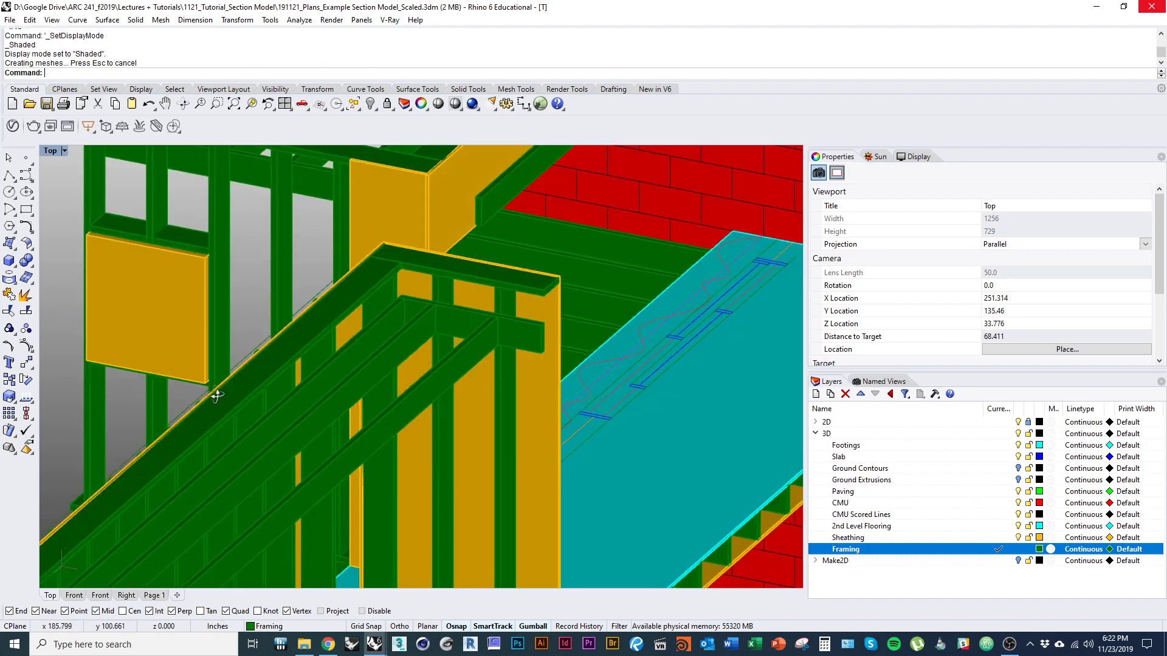
# Step: Scale the window box vertically in one dimension about its mid-height so it extends to the header's top face
pyautogui.scroll(4, 297, 386)
pyautogui.scroll(2, 296, 390)
pyautogui.click(274, 270)
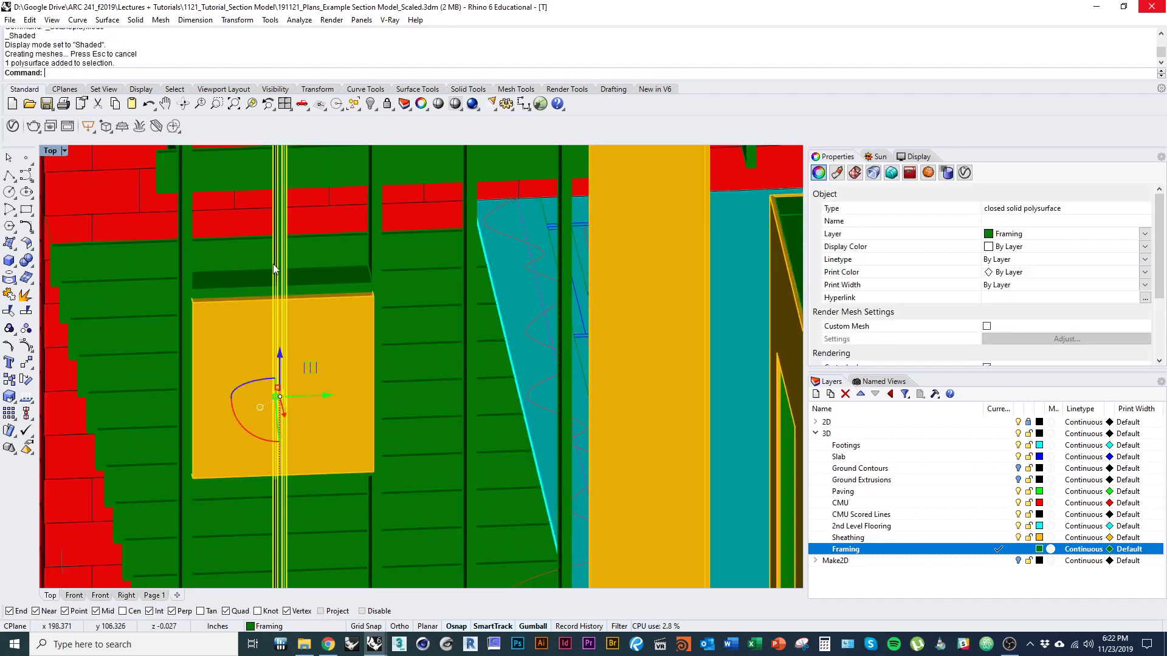
pyautogui.press('Escape')
pyautogui.click(280, 349)
pyautogui.keyDown('ctrl'); pyautogui.keyDown('shift'); pyautogui.moveTo(280, 349); pyautogui.dragTo(534, 405, button='right'); pyautogui.keyUp('shift'); pyautogui.keyUp('ctrl')
pyautogui.scroll(3, 637, 347)
pyautogui.scroll(3, 534, 405)
pyautogui.write('s1')
pyautogui.press('Return')
pyautogui.click(532, 410)
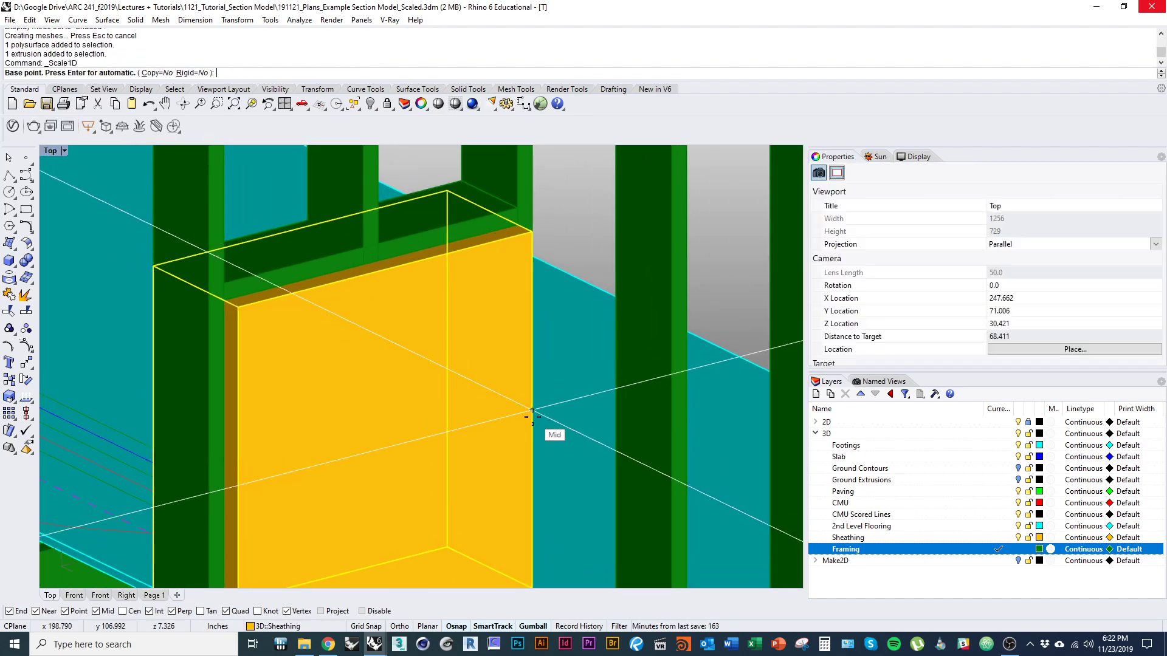
pyautogui.click(532, 227)
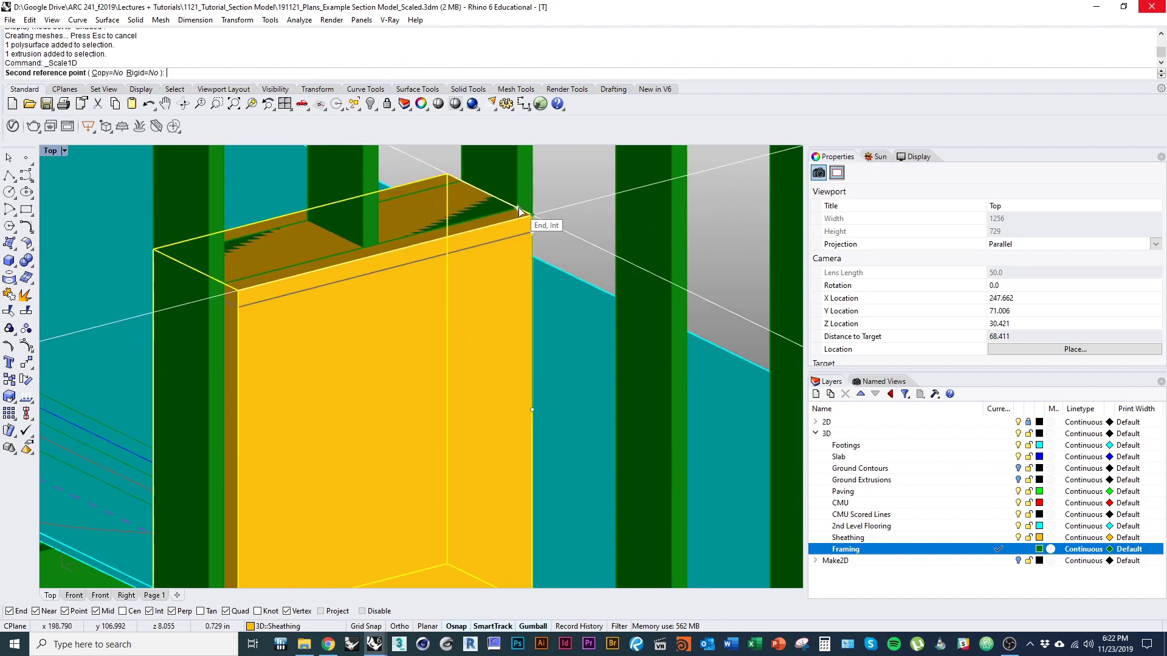
pyautogui.click(532, 215)
# Step: Subtract the window box from the stud running through the opening with a Boolean difference
pyautogui.click(374, 217)
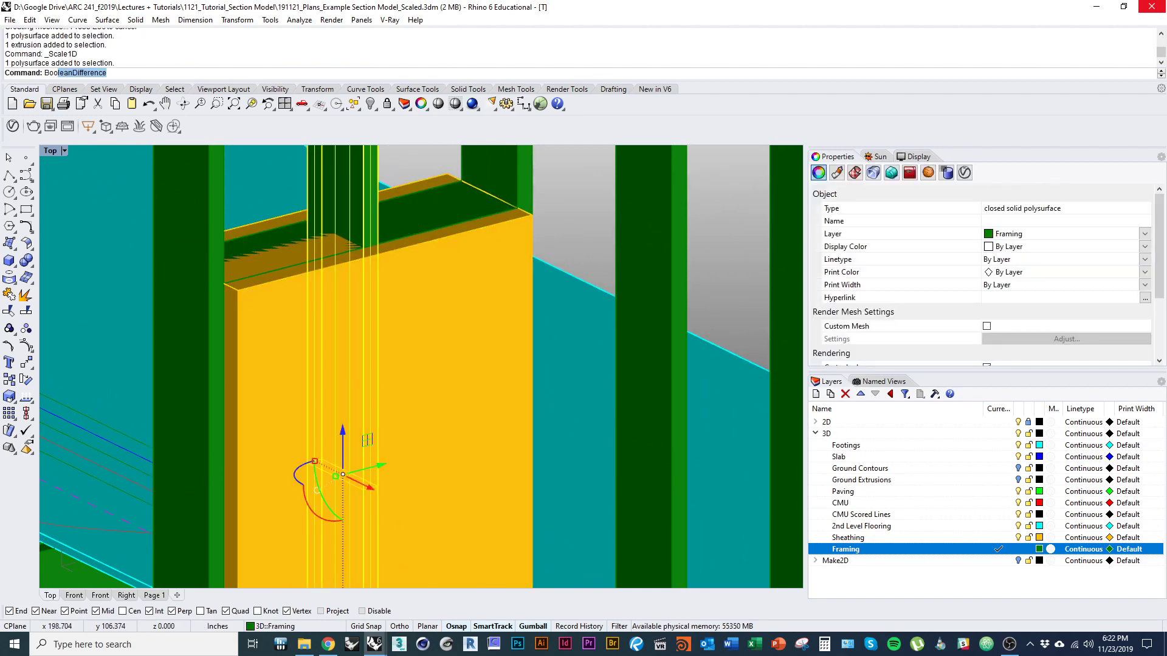
pyautogui.write('Boo')
pyautogui.press('Return')
pyautogui.click(436, 288)
pyautogui.press('Return')
pyautogui.scroll(-3, 367, 495)
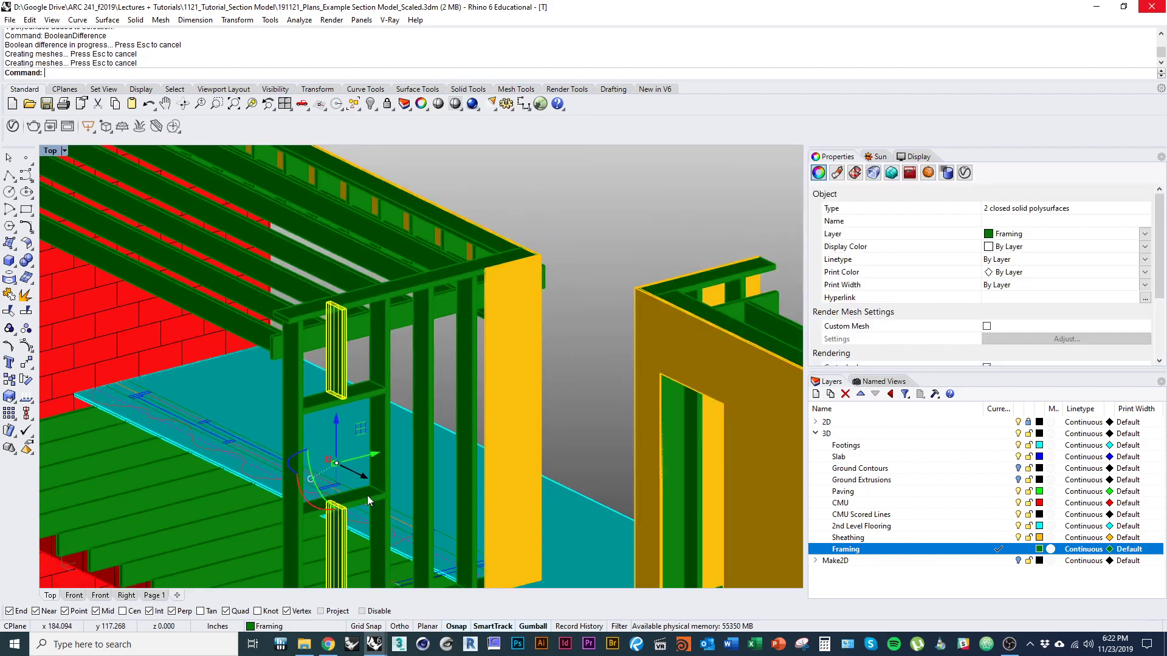
pyautogui.press('Escape')
pyautogui.scroll(-5, 370, 469)
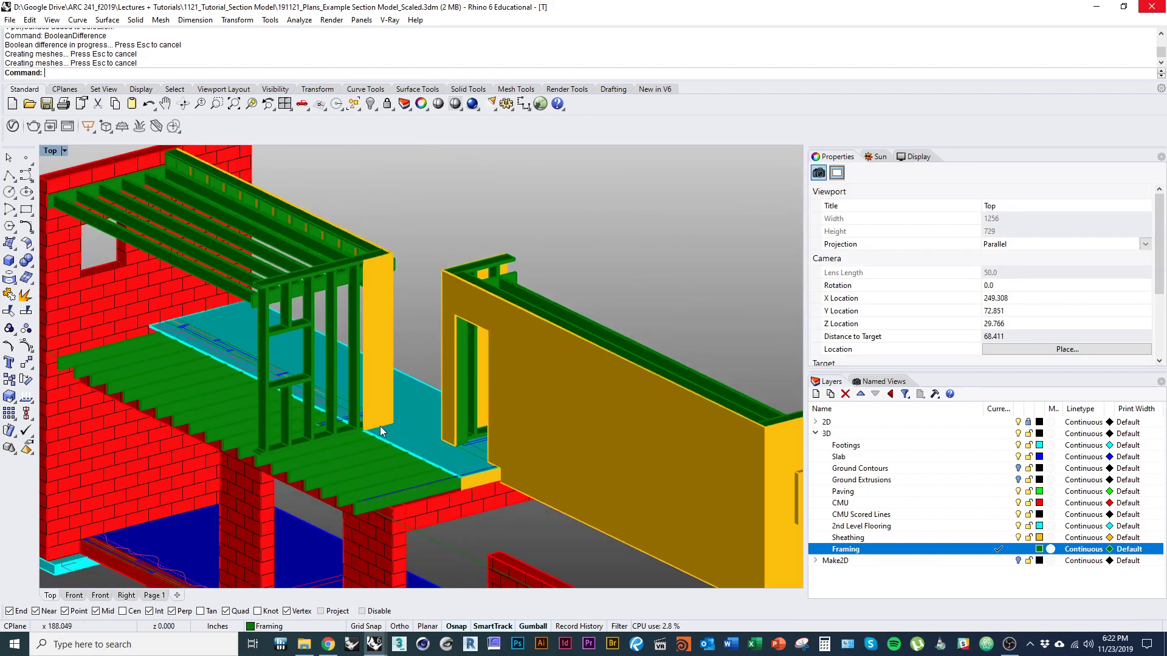
pyautogui.scroll(-3, 381, 431)
# Step: Scale the window box in the other framed end wall in one dimension from its outer top corner to the next stud
pyautogui.moveTo(377, 433); pyautogui.dragTo(370, 398, button='right')
pyautogui.scroll(2, 459, 403)
pyautogui.scroll(3, 346, 352)
pyautogui.click(365, 324)
pyautogui.keyDown('shift'); pyautogui.moveTo(393, 268); pyautogui.dragTo(429, 274, button='right'); pyautogui.keyUp('shift')
pyautogui.scroll(4, 335, 294)
pyautogui.write('s1')
pyautogui.press('Return')
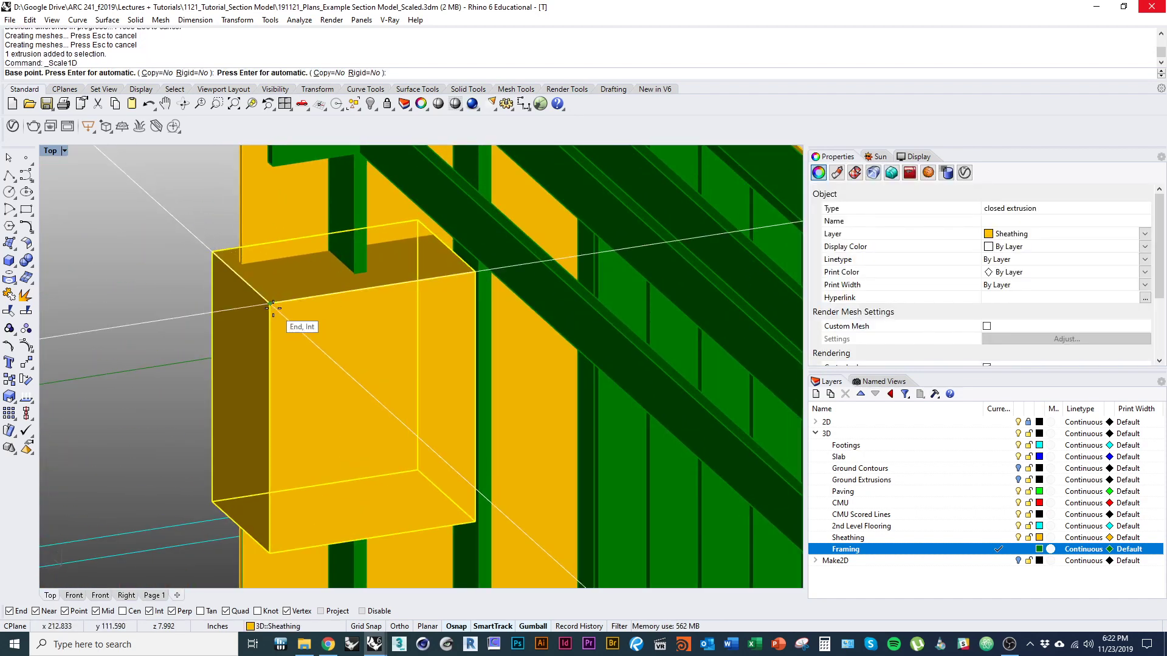
pyautogui.click(271, 306)
pyautogui.scroll(2, 419, 279)
pyautogui.click(480, 264)
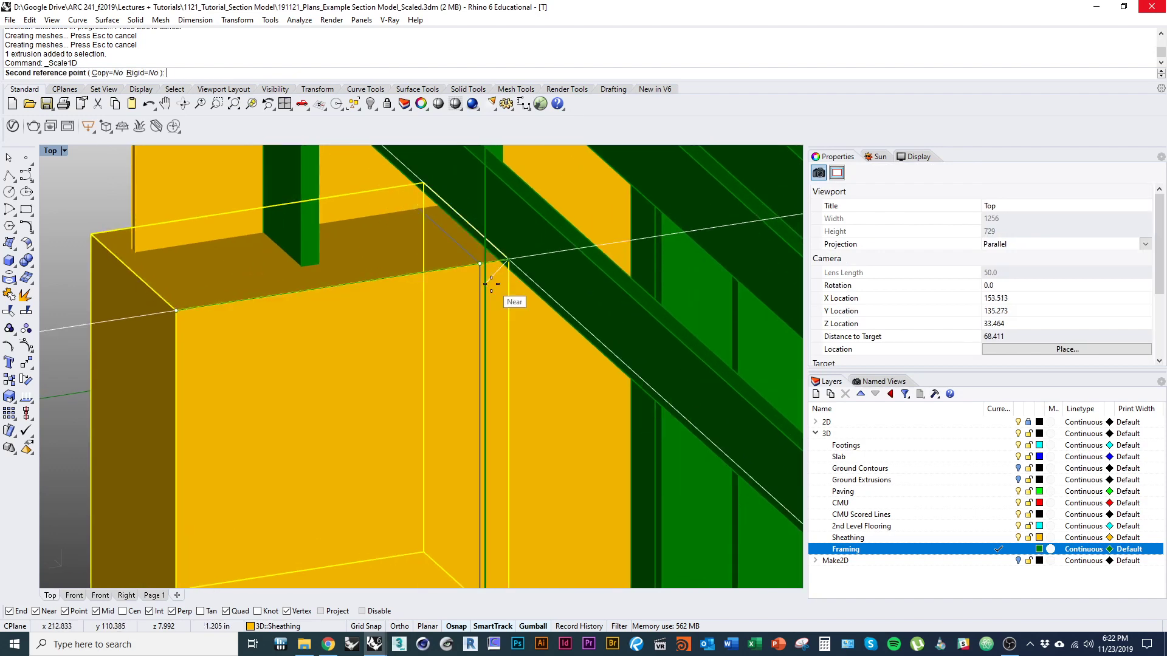
pyautogui.click(491, 284)
pyautogui.scroll(-4, 455, 341)
pyautogui.moveTo(454, 340); pyautogui.dragTo(355, 311, button='right')
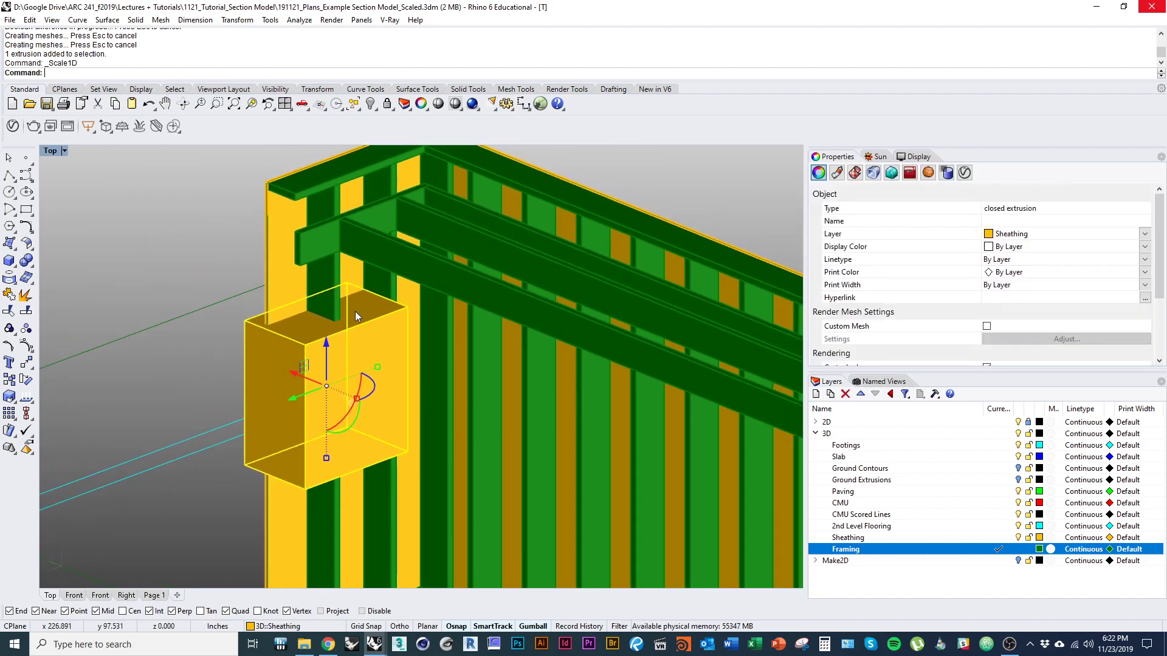
pyautogui.moveTo(392, 368); pyautogui.dragTo(399, 398, button='right')
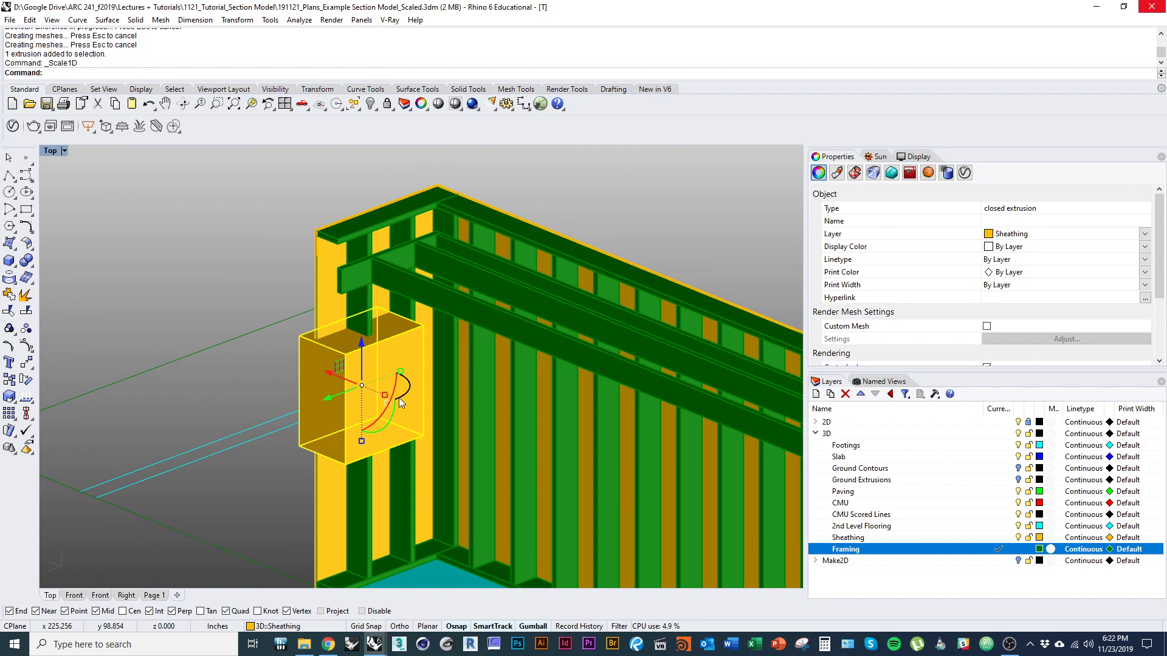
pyautogui.press('Escape')
pyautogui.click(358, 332)
pyautogui.click(369, 385)
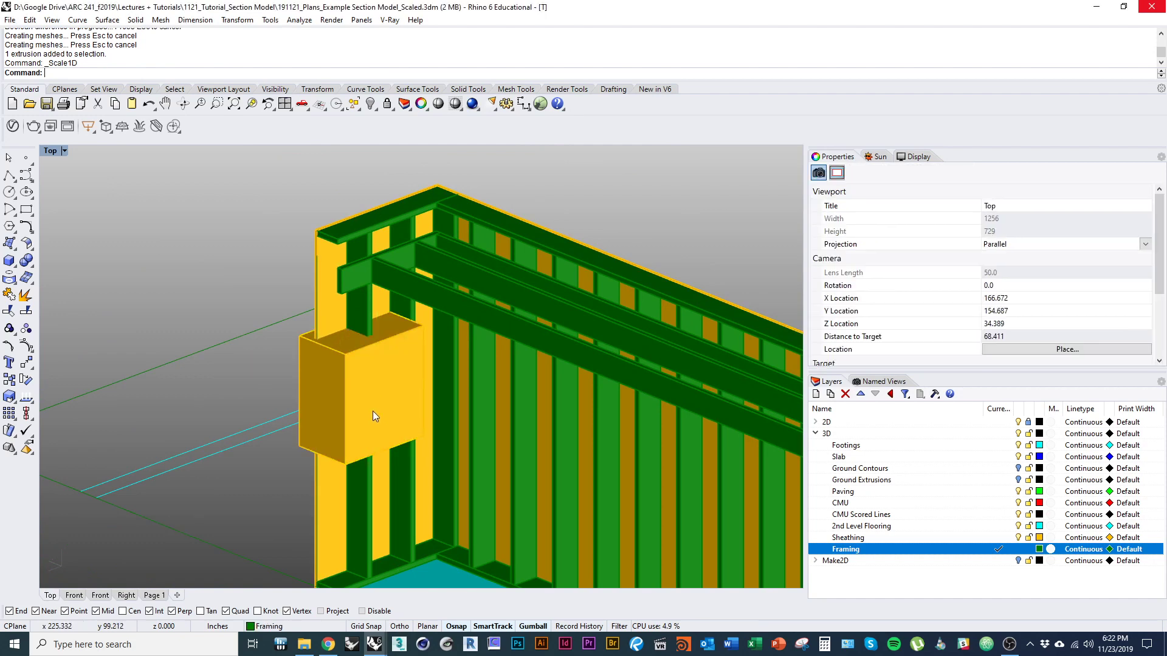
# Step: Draw a corner-to-corner plane on top of the window box, spanning the stud depth from the adjacent stud to the wall's outer end
pyautogui.scroll(2, 389, 418)
pyautogui.scroll(2, 388, 419)
pyautogui.write('P')
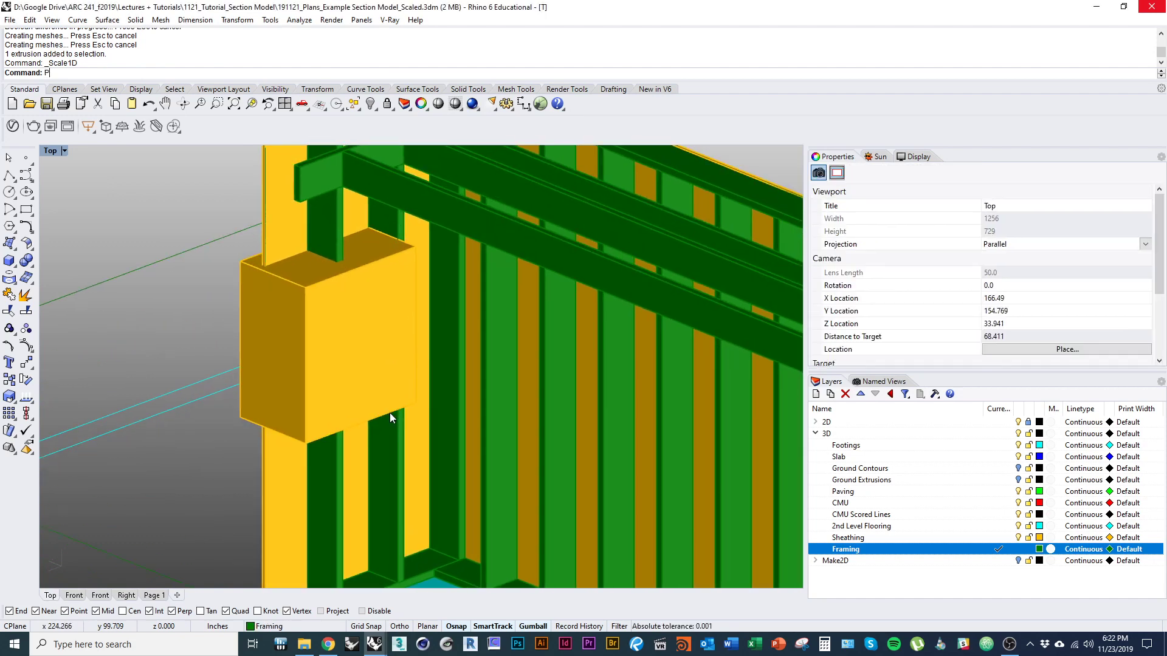
pyautogui.write('lane')
pyautogui.press('Return')
pyautogui.moveTo(388, 340); pyautogui.dragTo(395, 302, button='right')
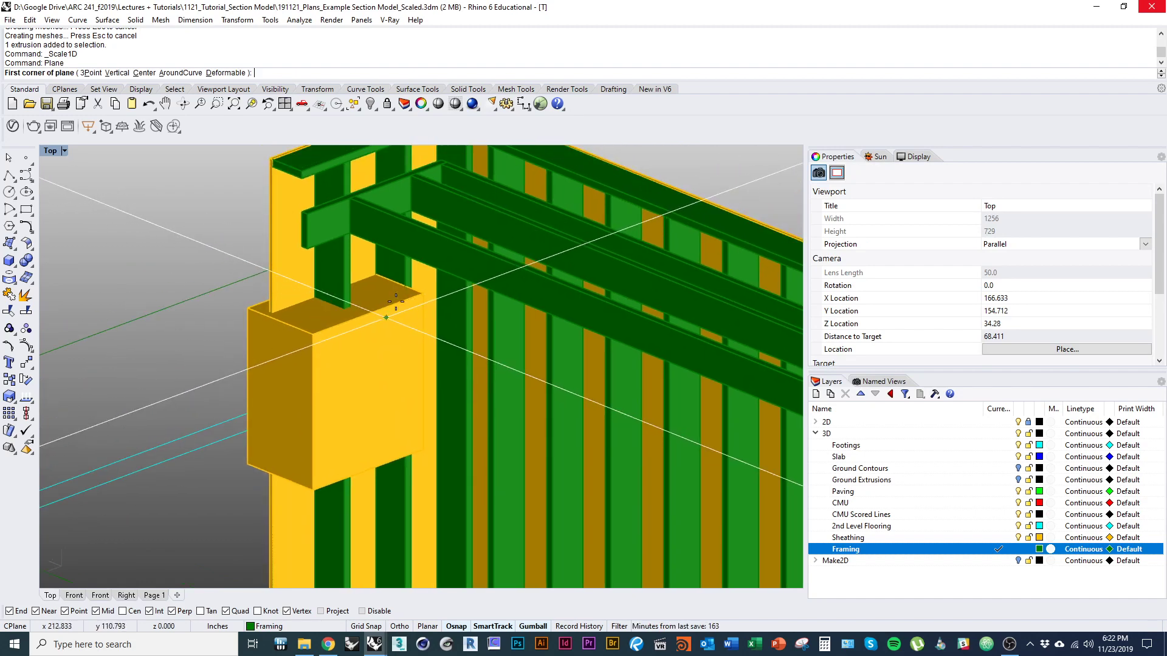
pyautogui.scroll(3, 395, 302)
pyautogui.click(456, 229)
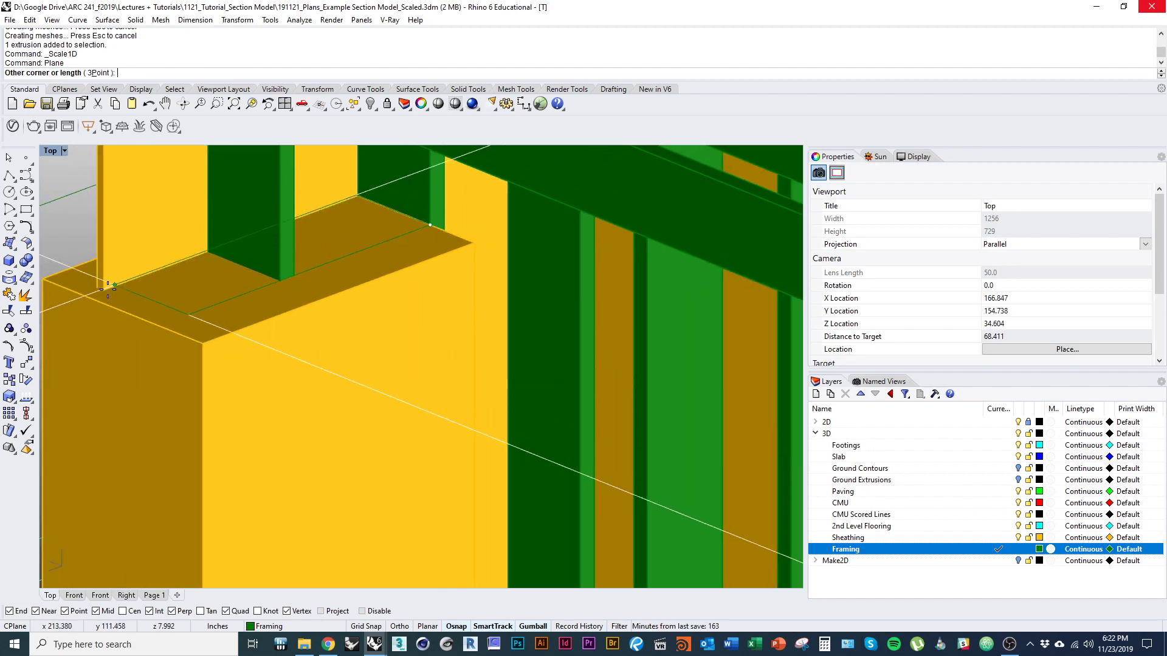
pyautogui.moveTo(108, 287); pyautogui.dragTo(104, 290, button='right')
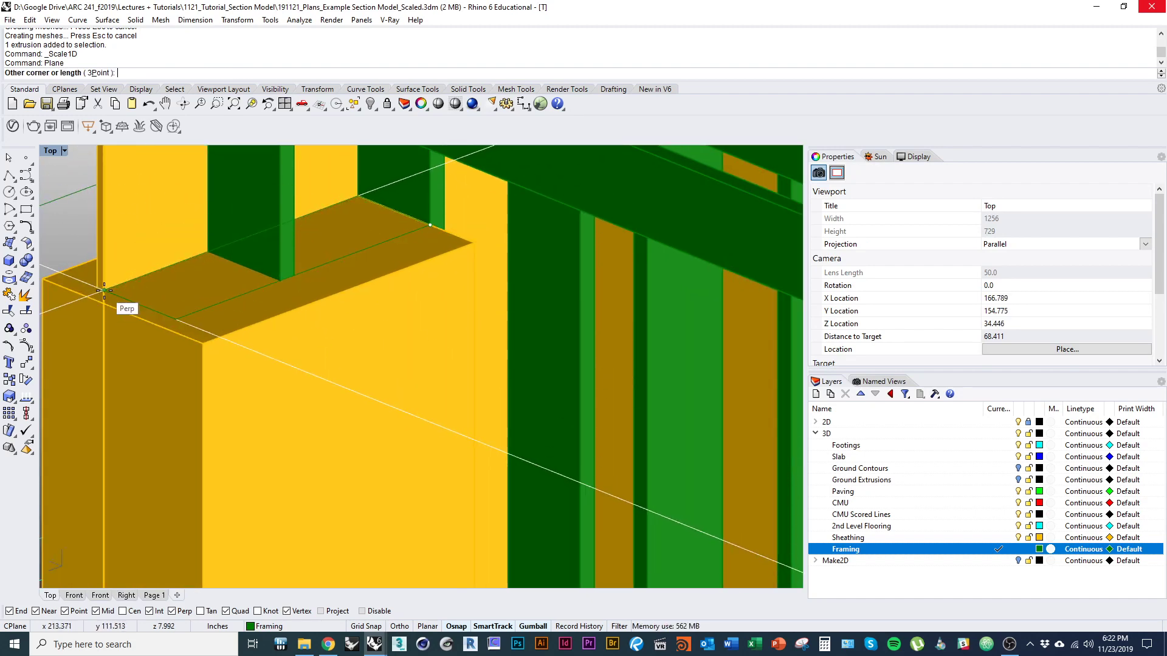
pyautogui.click(104, 290)
# Step: Offset the new plane upward 1/16 as a solid to form the window header
pyautogui.moveTo(174, 266); pyautogui.dragTo(165, 305, button='right')
pyautogui.click(165, 314)
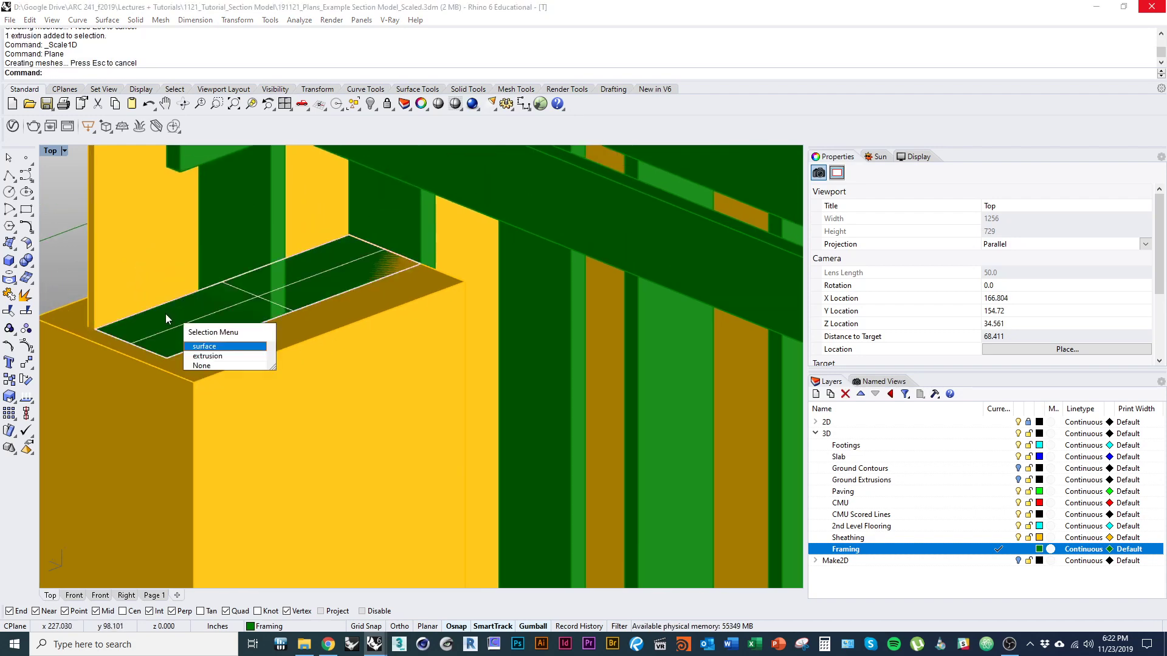
pyautogui.click(165, 314)
pyautogui.write('os')
pyautogui.press('Return')
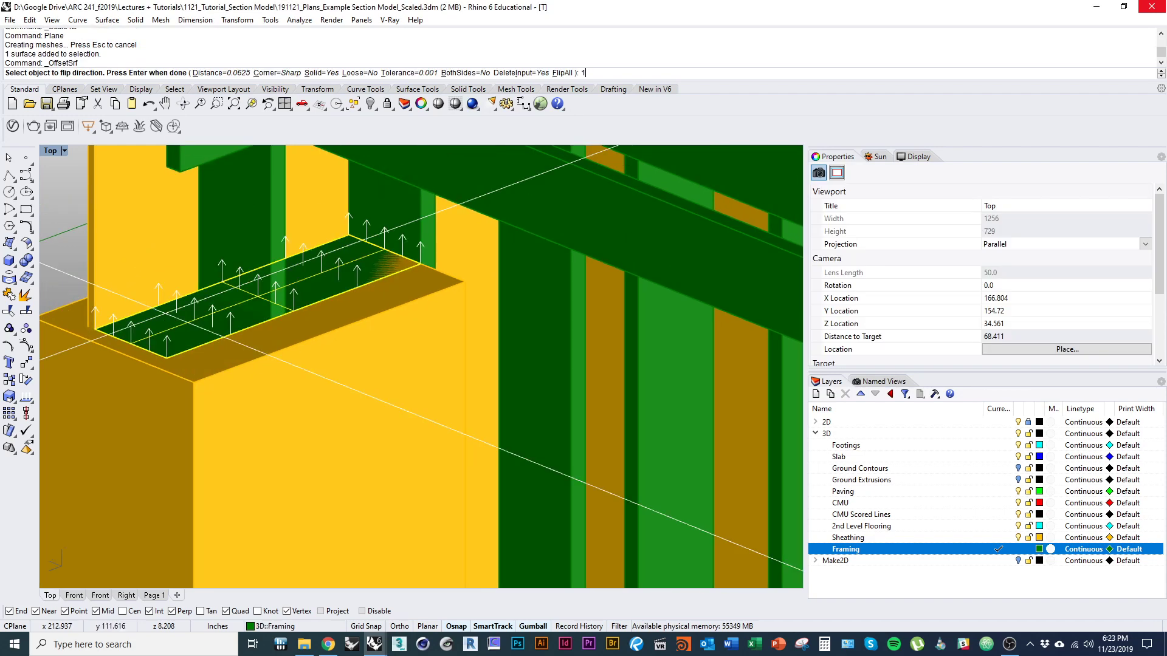
pyautogui.press('Return')
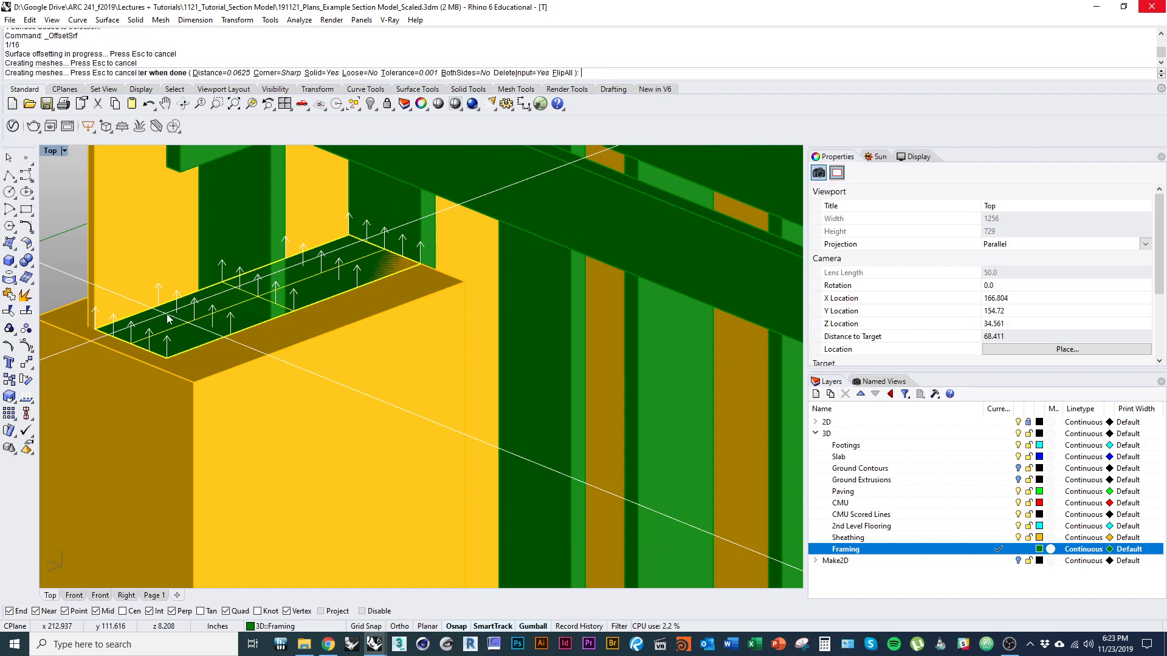
pyautogui.scroll(-9, 252, 341)
# Step: Copy the header vertically downward to form the sill, aligning its top with the underside of the window box
pyautogui.moveTo(258, 348); pyautogui.dragTo(281, 336, button='right')
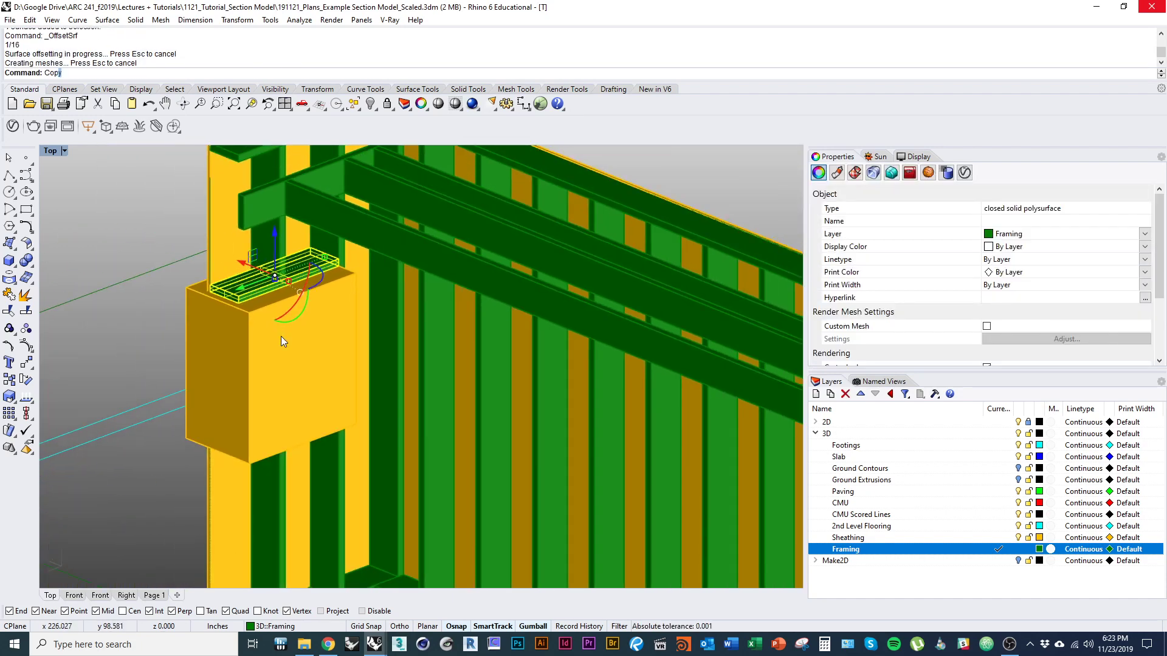
pyautogui.press('Return')
pyautogui.scroll(5, 356, 328)
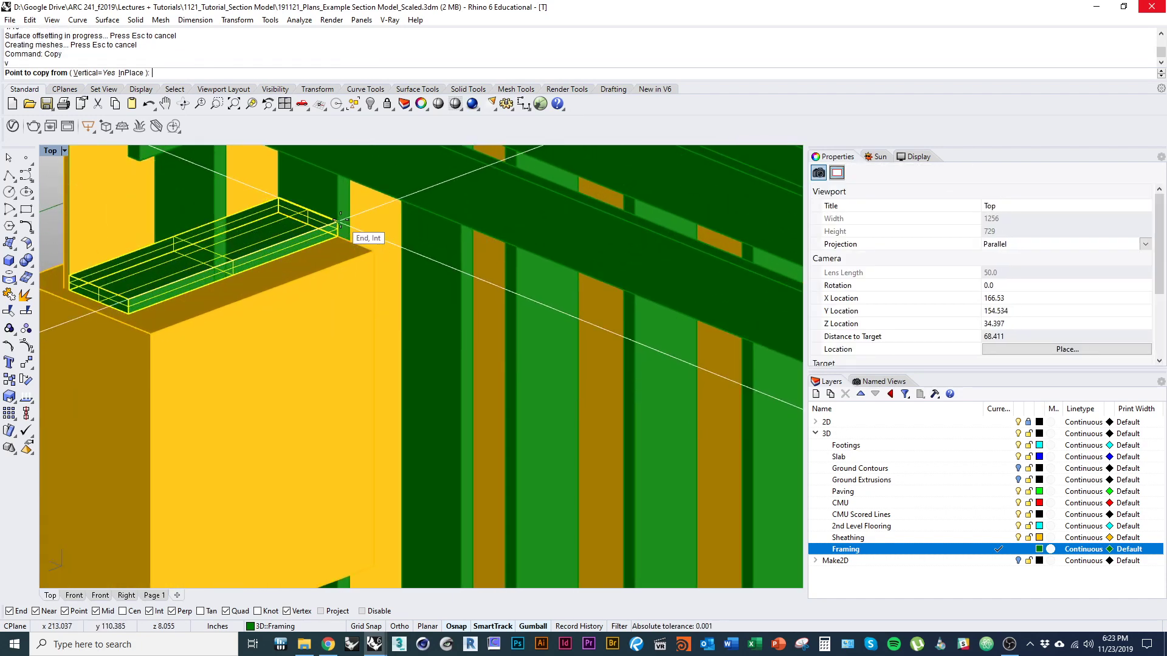
pyautogui.click(340, 220)
pyautogui.scroll(-6, 376, 468)
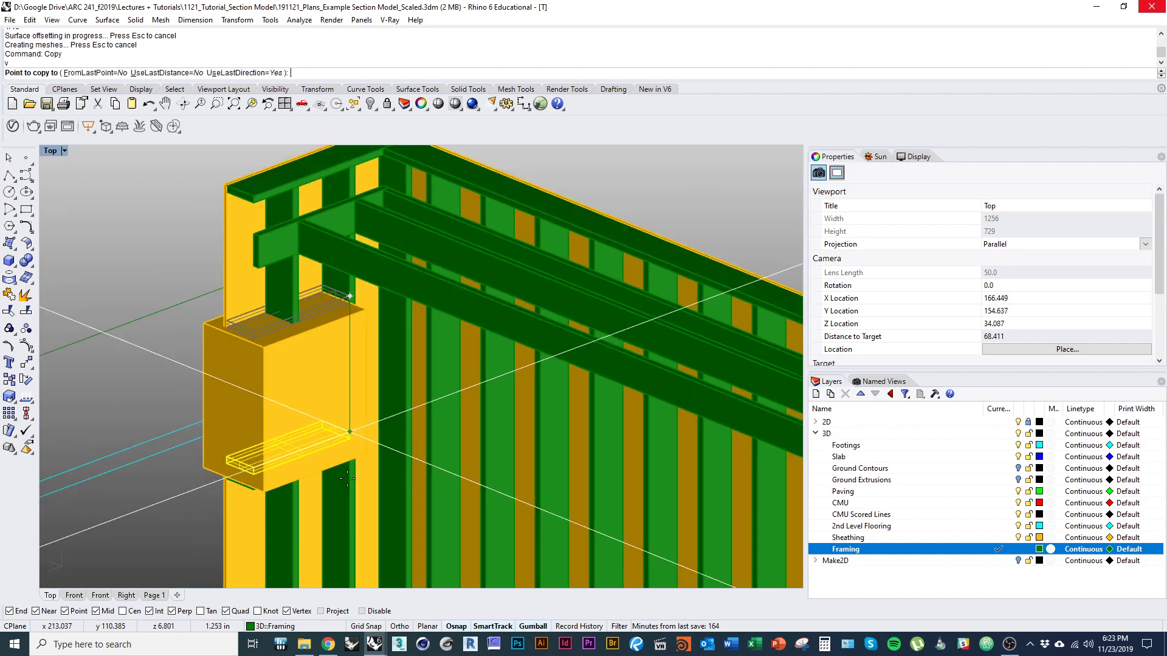
pyautogui.press('Return')
# Step: Copy the window box to the clipboard
pyautogui.click(308, 449)
pyautogui.moveTo(308, 450); pyautogui.dragTo(331, 436, button='right')
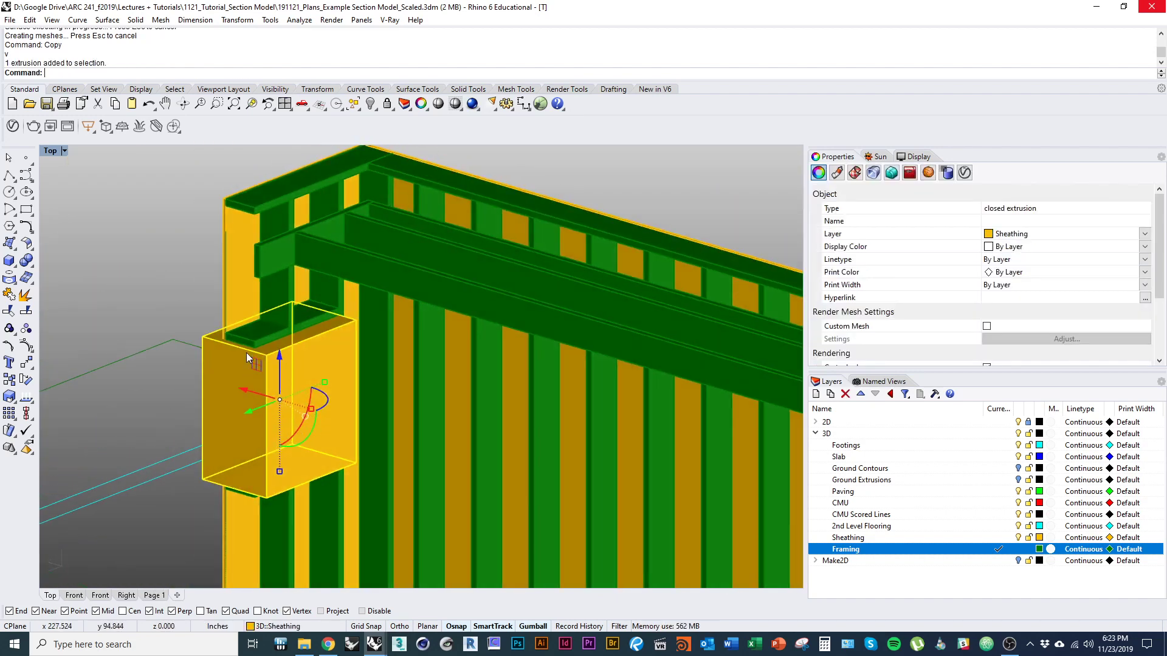
pyautogui.write('copy')
pyautogui.press('Return')
pyautogui.press('Escape')
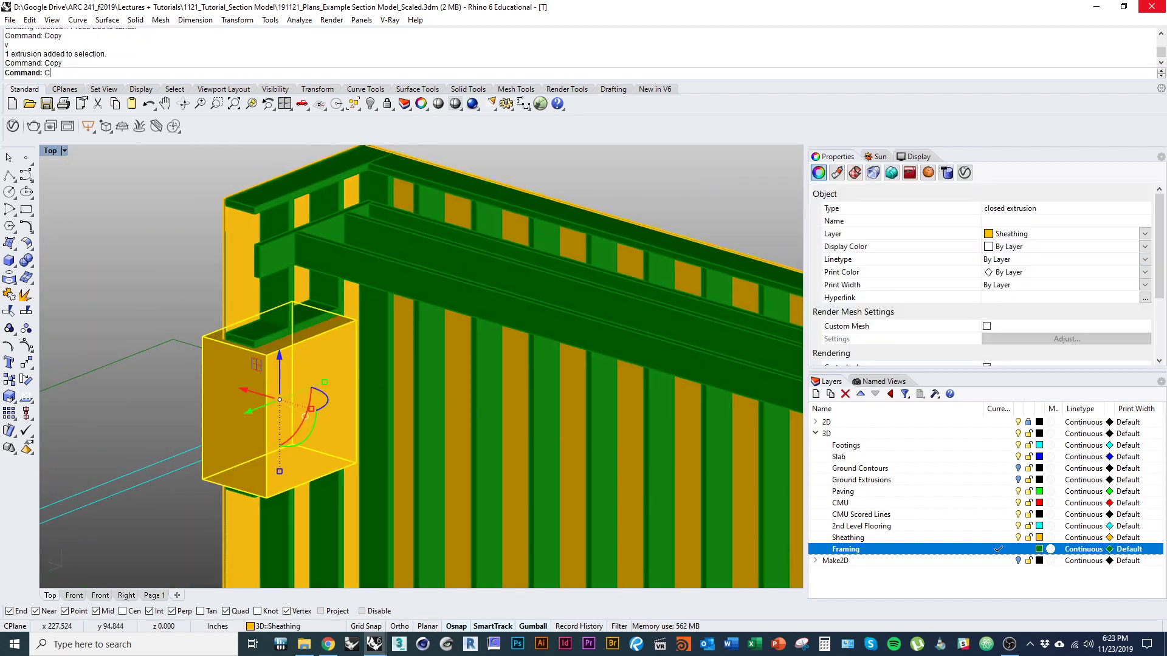
# Step: Subtract the window box from the end wall's sheathing with a Boolean difference
pyautogui.moveTo(249, 352); pyautogui.dragTo(239, 305, button='right')
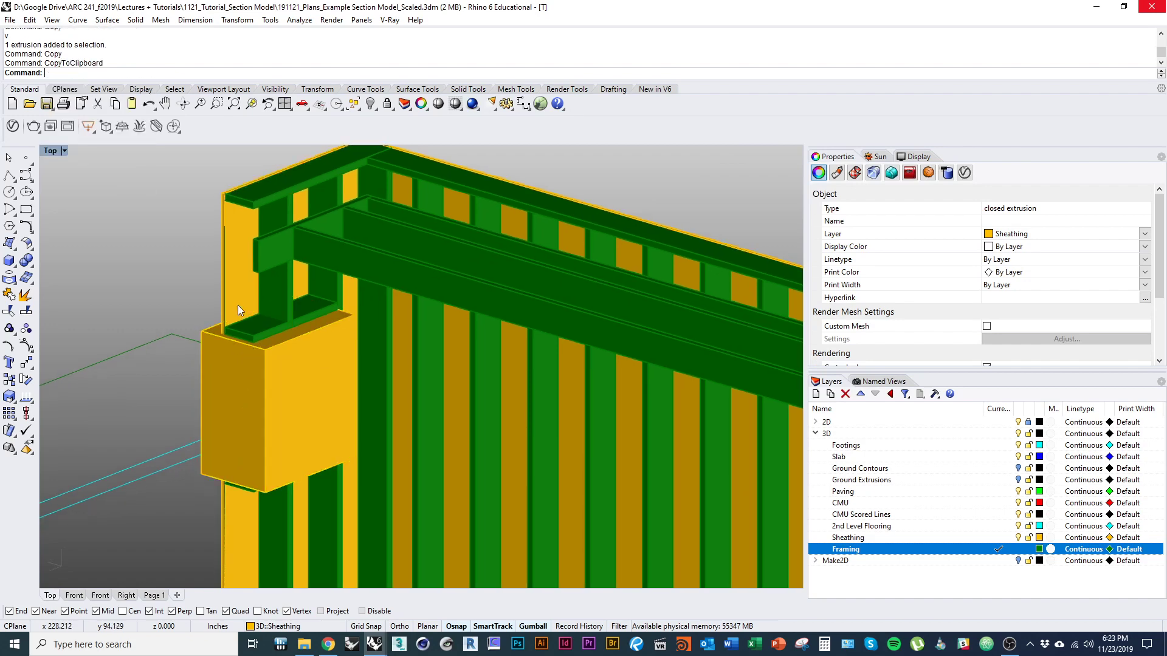
pyautogui.click(234, 288)
pyautogui.write('BooleanDifference')
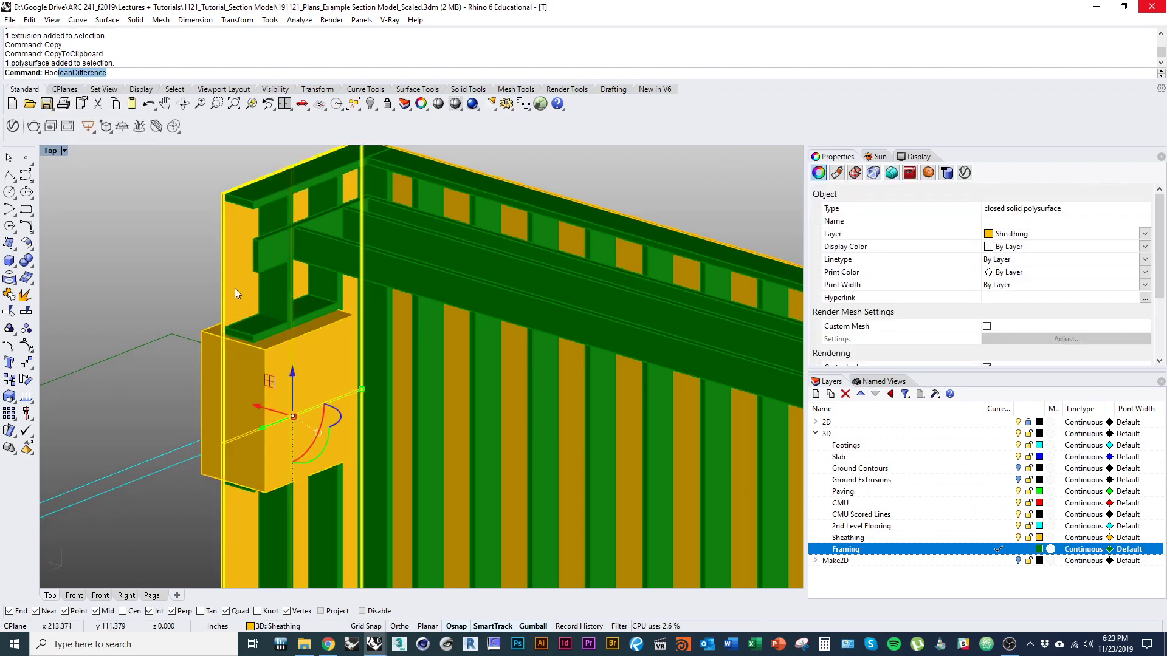
pyautogui.press('Return')
pyautogui.click(211, 374)
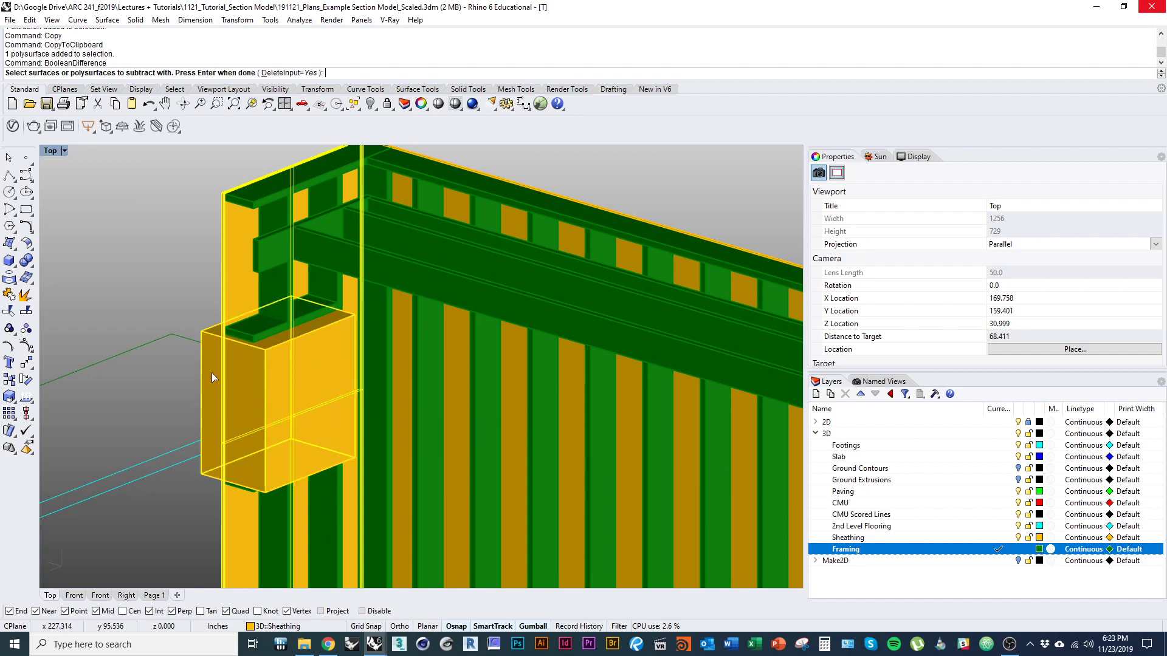
pyautogui.press('Return')
pyautogui.moveTo(295, 406); pyautogui.dragTo(290, 411, button='right')
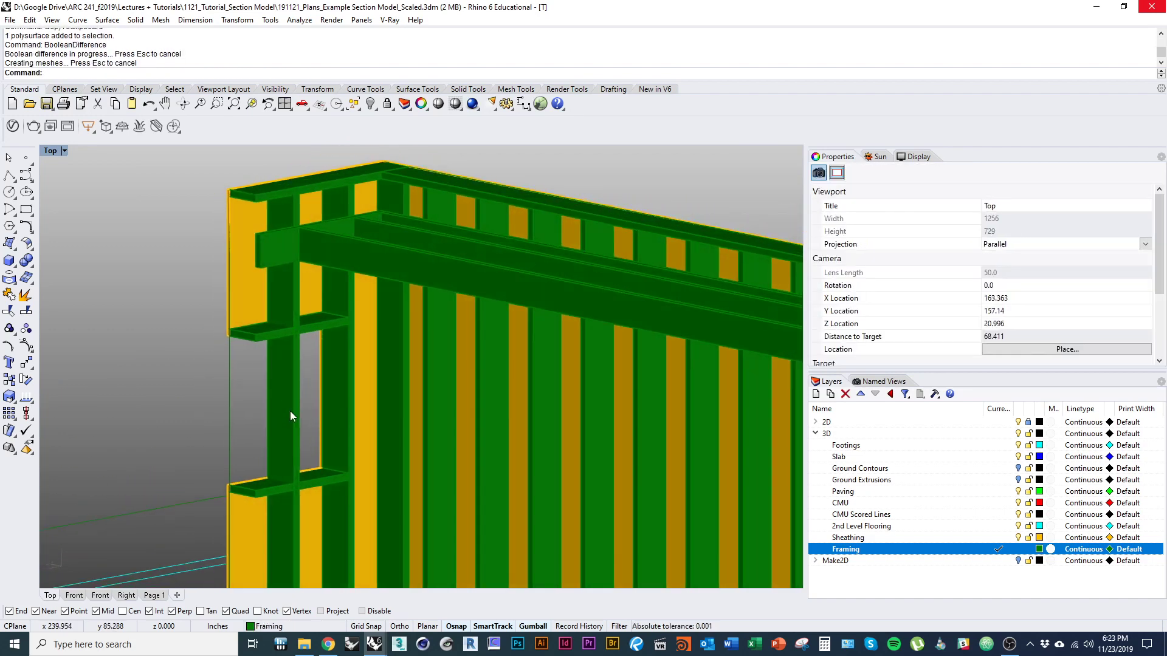
# Step: Paste the window box back and scale it vertically in one dimension about its mid-height to reach the header's top face
pyautogui.hotkey('ctrl', 'v')
pyautogui.scroll(3, 276, 373)
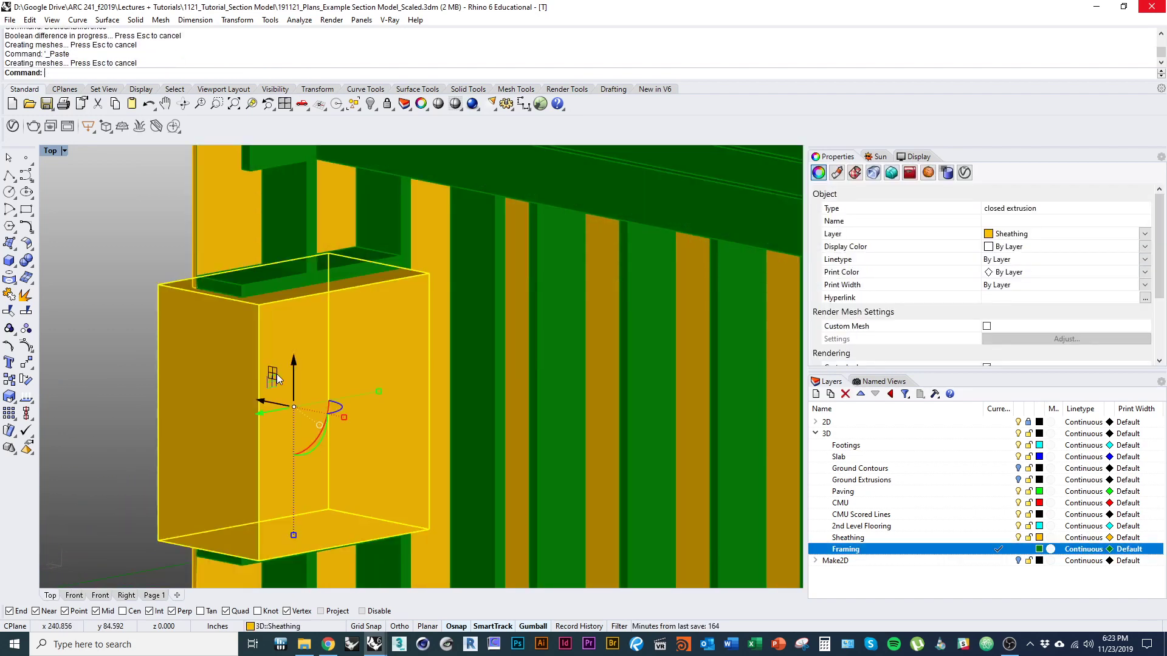
pyautogui.write('Scale1D')
pyautogui.press('Return')
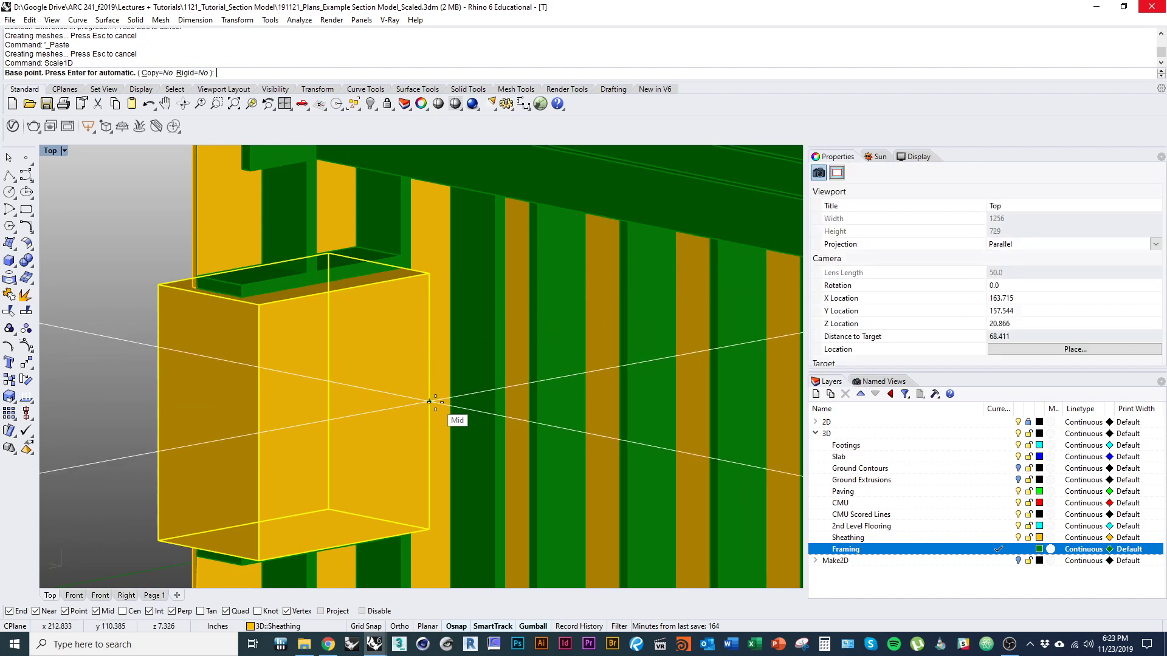
pyautogui.press('Return')
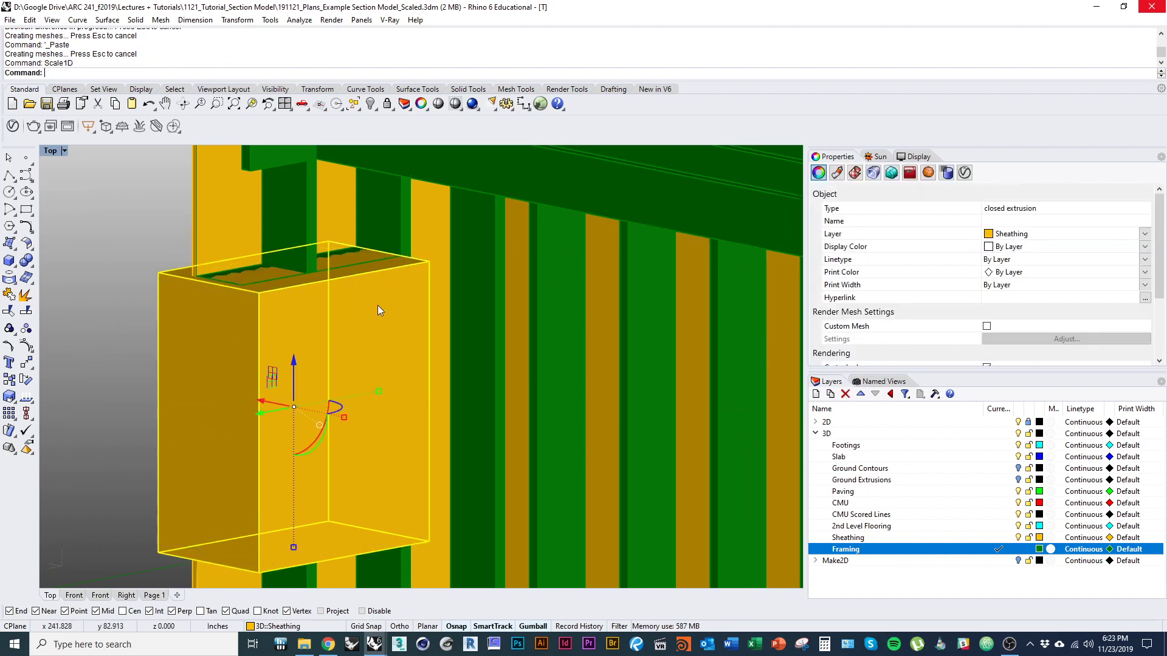
pyautogui.press('Escape')
# Step: Subtract the pasted window box from the stud running through the opening with a Boolean difference
pyautogui.click(302, 243)
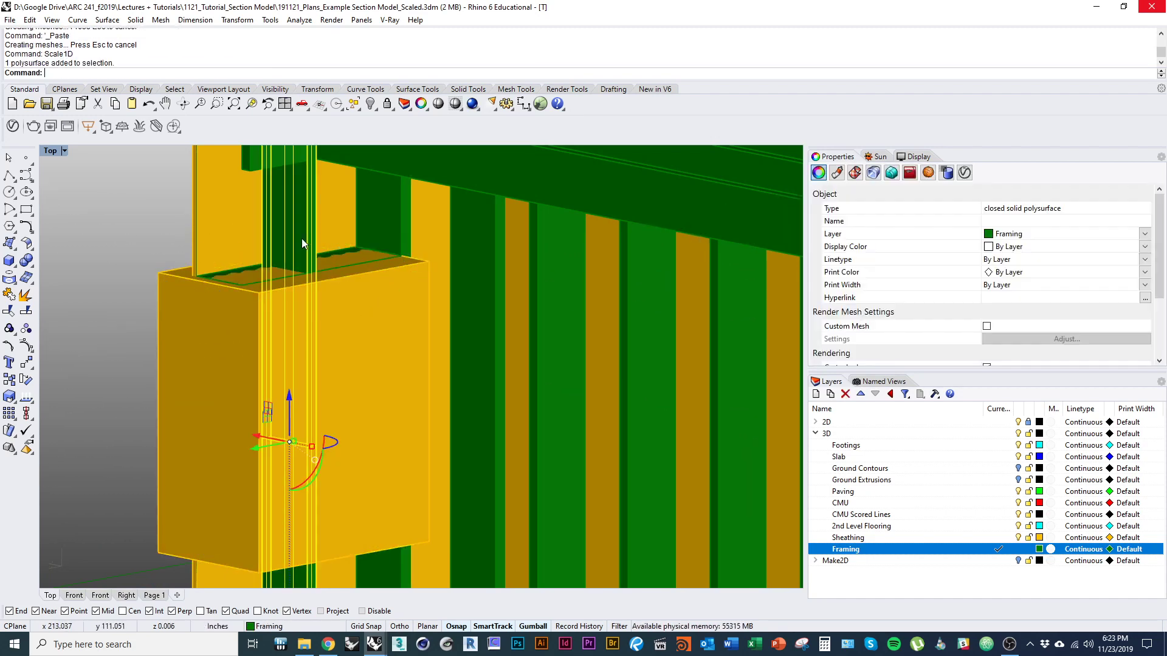
pyautogui.write('BooleanDifference')
pyautogui.press('Return')
pyautogui.click(308, 342)
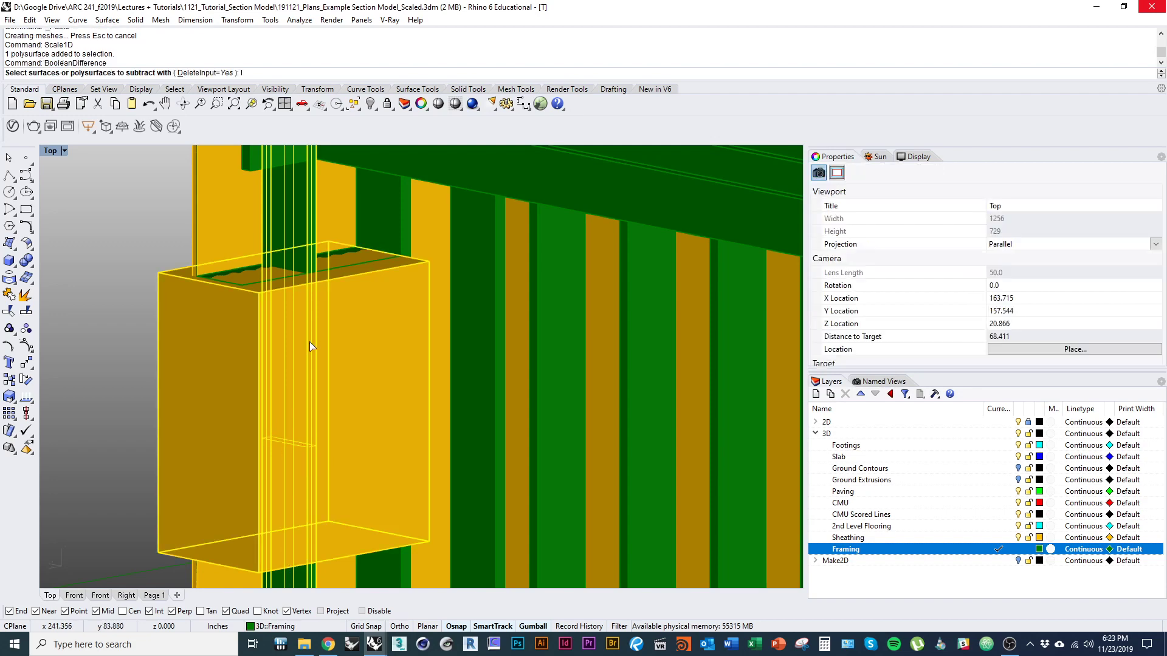
pyautogui.press('Return')
# Step: Move the two sheathing edges at the head of the window opening vertically by -1/32
pyautogui.moveTo(101, 348); pyautogui.dragTo(254, 323, button='right')
pyautogui.keyDown('ctrl'); pyautogui.keyDown('shift'); pyautogui.click(198, 305); pyautogui.keyUp('shift'); pyautogui.keyUp('ctrl')
pyautogui.keyDown('ctrl'); pyautogui.keyDown('shift'); pyautogui.click(284, 269); pyautogui.keyUp('shift'); pyautogui.keyUp('ctrl')
pyautogui.click(333, 310)
pyautogui.write('m')
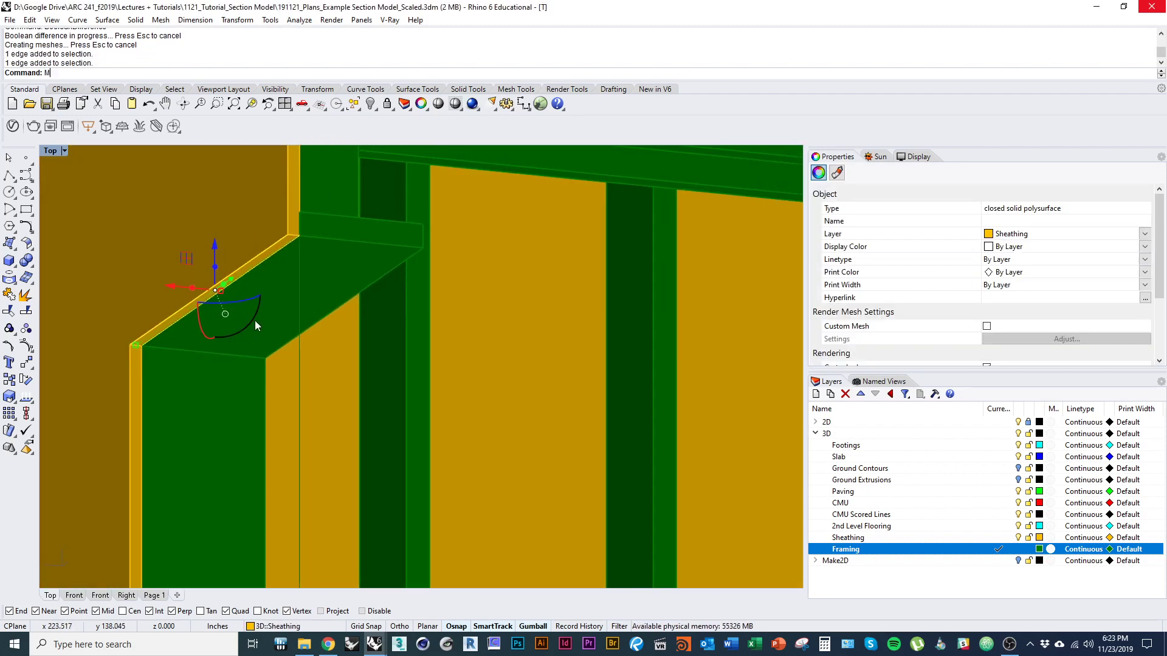
pyautogui.press('Return')
pyautogui.write('v')
pyautogui.press('Return')
pyautogui.click(295, 236)
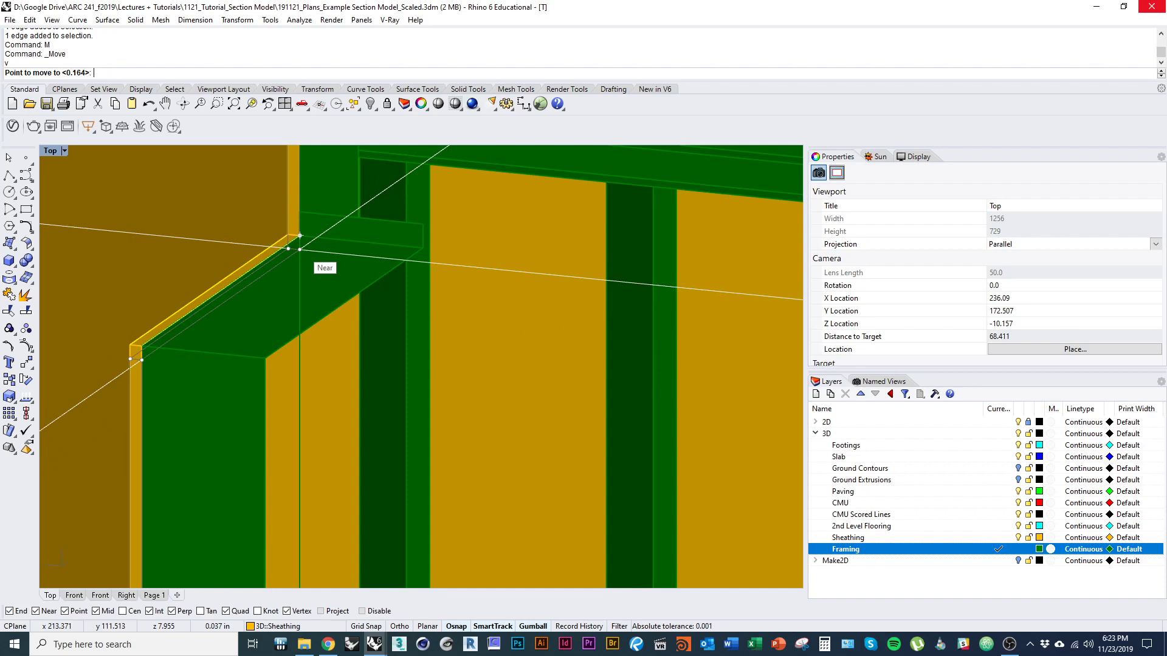
pyautogui.write('-1/32')
pyautogui.press('Return')
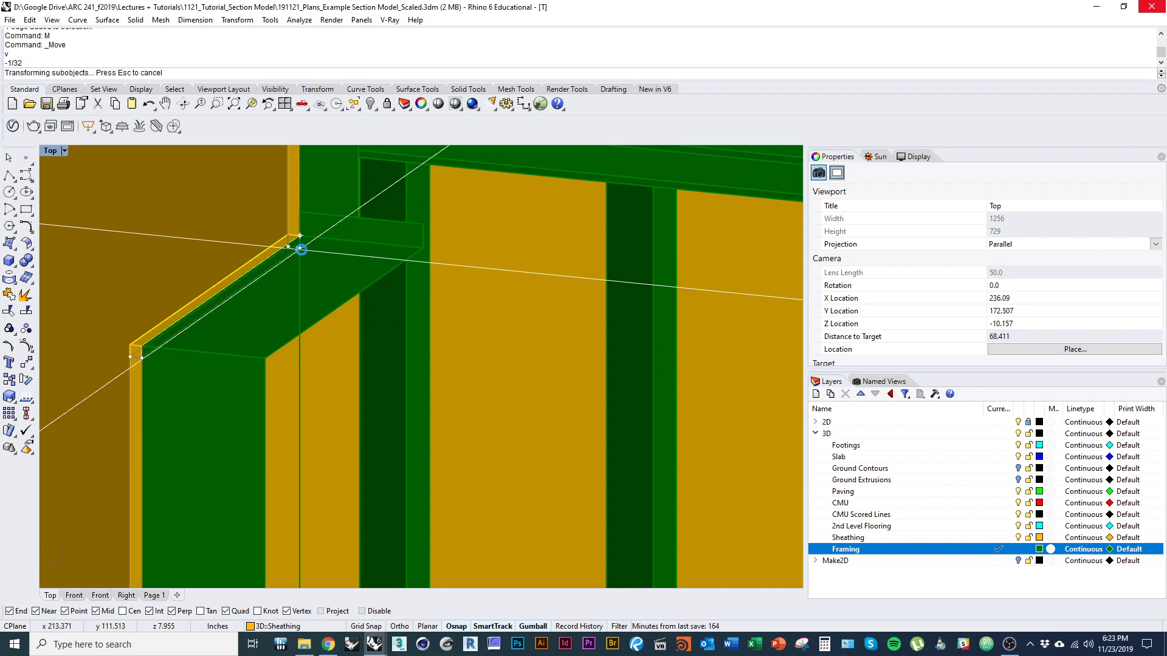
# Step: Move the two sheathing edges at the sill of the window opening vertically upward by 1/32
pyautogui.moveTo(302, 250); pyautogui.dragTo(318, 442, button='right')
pyautogui.scroll(5, 310, 398)
pyautogui.scroll(5, 316, 433)
pyautogui.press('Escape')
pyautogui.keyDown('ctrl'); pyautogui.keyDown('shift'); pyautogui.click(316, 430); pyautogui.keyUp('shift'); pyautogui.keyUp('ctrl')
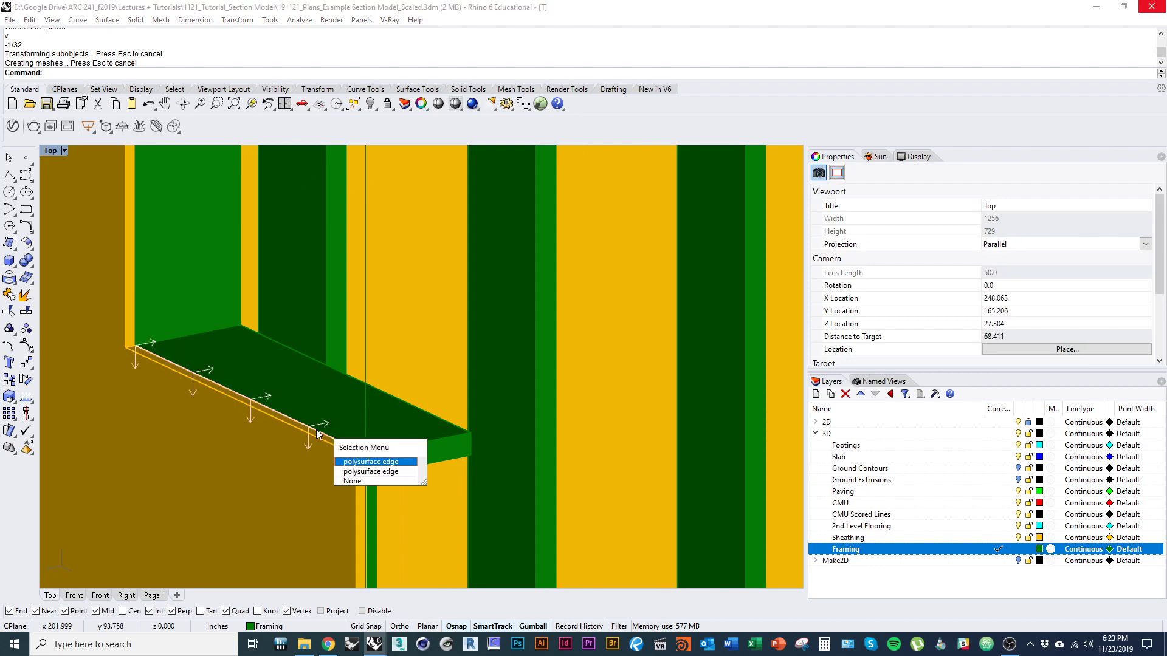
pyautogui.click(363, 473)
pyautogui.keyDown('ctrl'); pyautogui.keyDown('shift'); pyautogui.click(331, 444); pyautogui.keyUp('shift'); pyautogui.keyUp('ctrl')
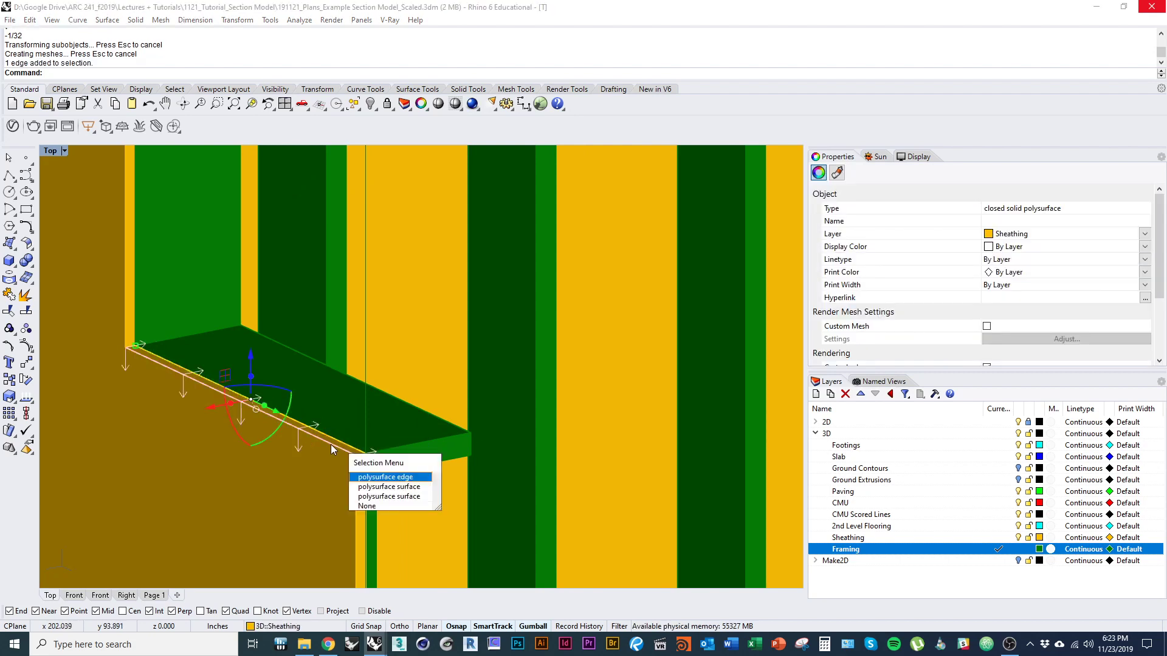
pyautogui.click(373, 471)
pyautogui.moveTo(331, 448); pyautogui.dragTo(298, 446, button='right')
pyautogui.write('m')
pyautogui.press('Return')
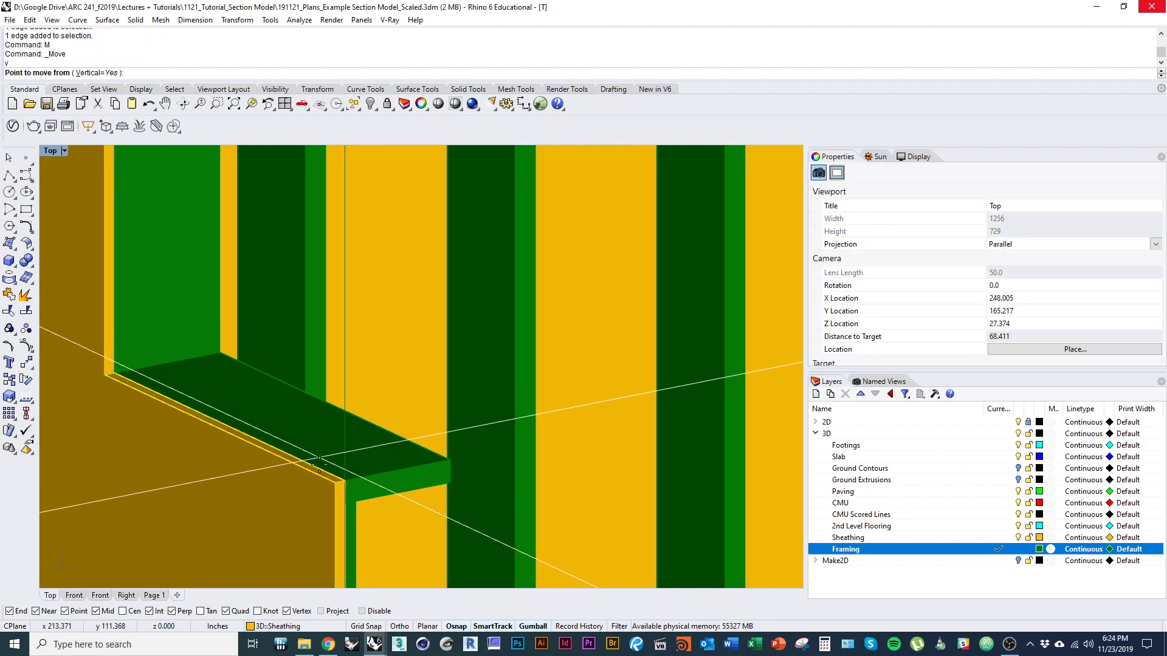
pyautogui.write('v')
pyautogui.press('Return')
pyautogui.click(317, 468)
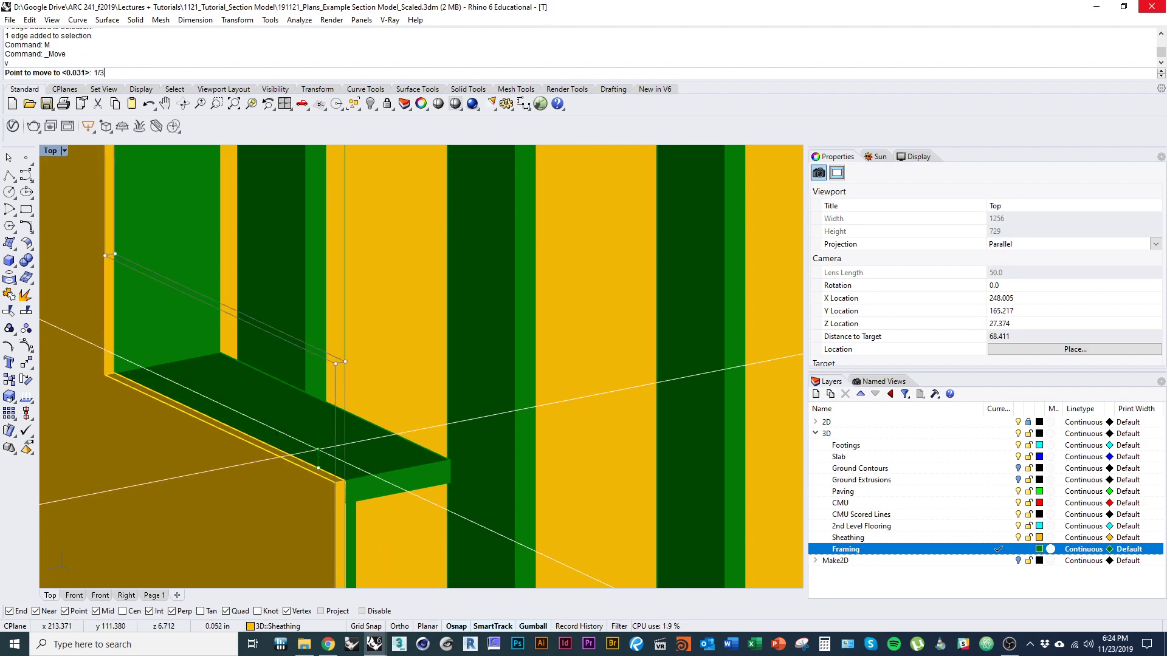
pyautogui.moveTo(319, 457); pyautogui.dragTo(180, 424, button='right')
pyautogui.press('Escape')
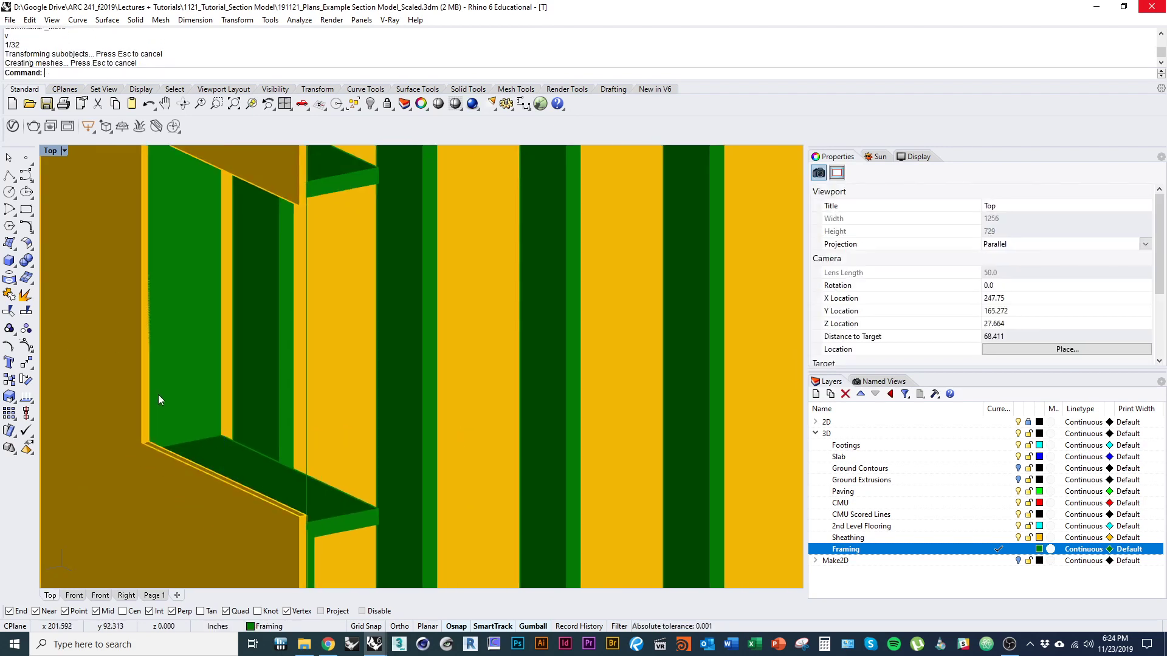
pyautogui.keyDown('ctrl'); pyautogui.keyDown('shift'); pyautogui.click(152, 377); pyautogui.keyUp('shift'); pyautogui.keyUp('ctrl')
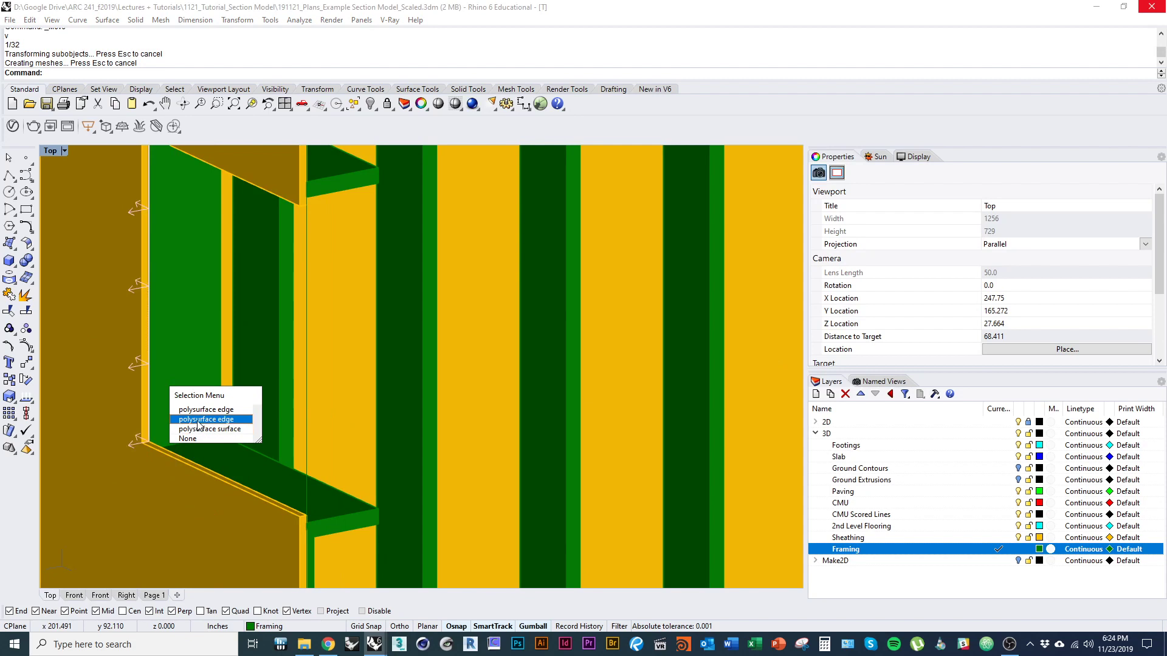
pyautogui.moveTo(199, 367); pyautogui.dragTo(223, 388, button='right')
pyautogui.keyDown('ctrl'); pyautogui.keyDown('shift'); pyautogui.click(227, 395); pyautogui.keyUp('shift'); pyautogui.keyUp('ctrl')
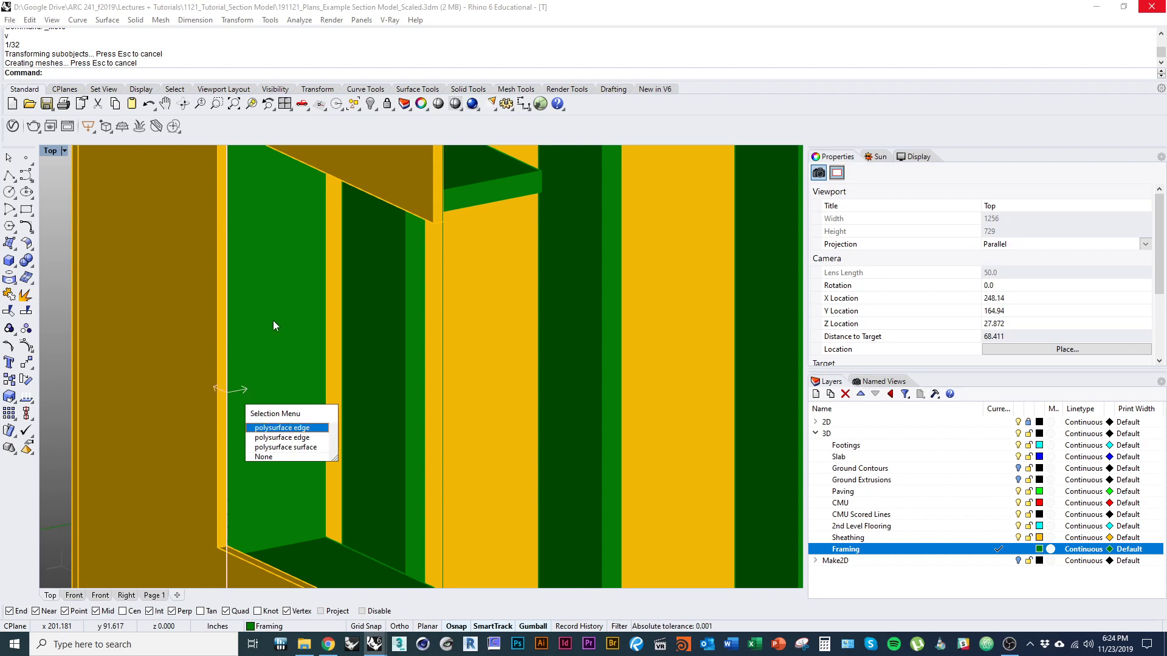
pyautogui.click(308, 320)
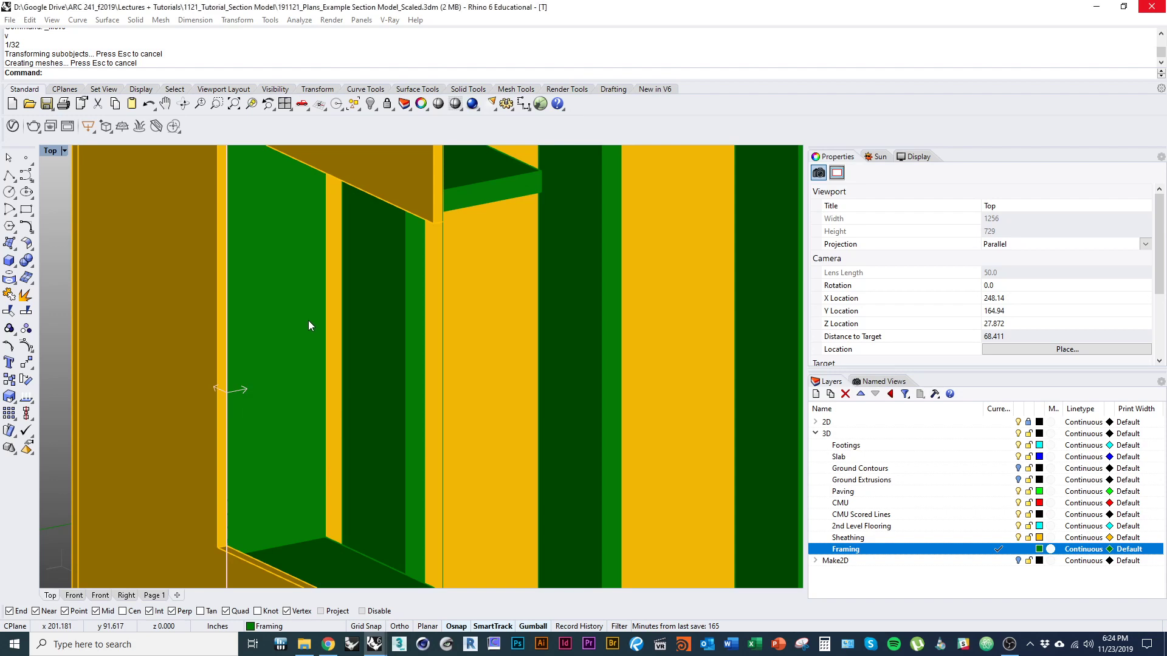
pyautogui.press('Escape')
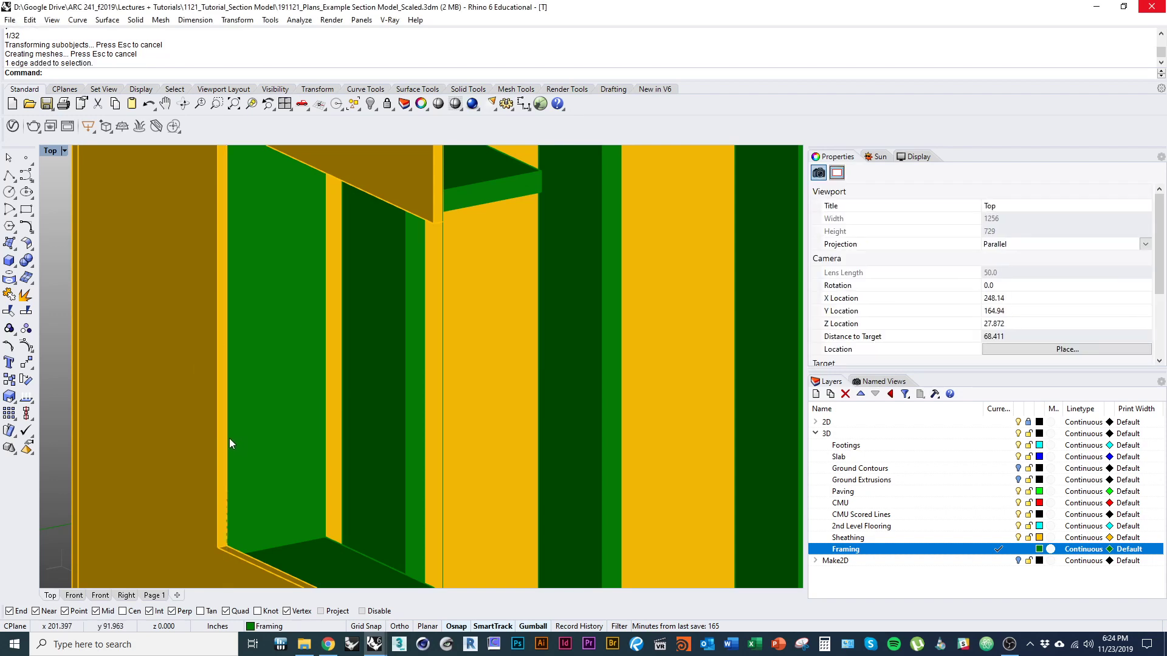
# Step: Move the two vertical sheathing edges at the window opening's jamb horizontally by 1/32 into the opening
pyautogui.keyDown('ctrl'); pyautogui.keyDown('shift'); pyautogui.click(228, 439); pyautogui.keyUp('shift'); pyautogui.keyUp('ctrl')
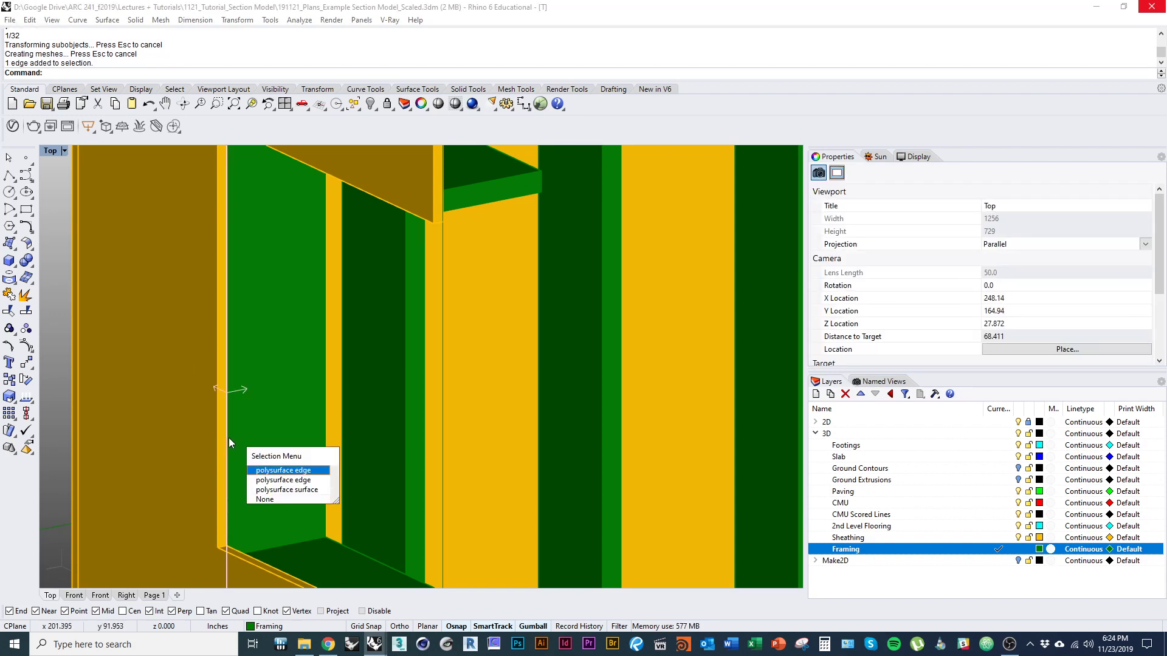
pyautogui.click(277, 483)
pyautogui.scroll(-3, 225, 462)
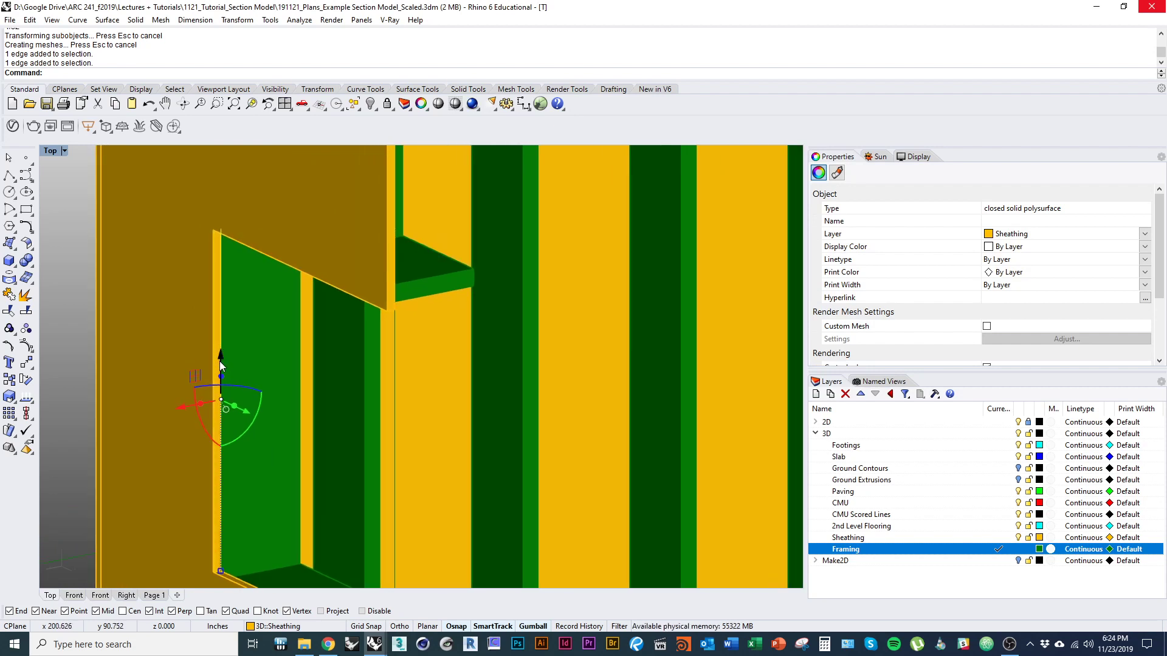
pyautogui.keyDown('ctrl'); pyautogui.keyDown('shift'); pyautogui.click(219, 362); pyautogui.keyUp('shift'); pyautogui.keyUp('ctrl')
pyautogui.click(255, 381)
pyautogui.scroll(-2, 219, 360)
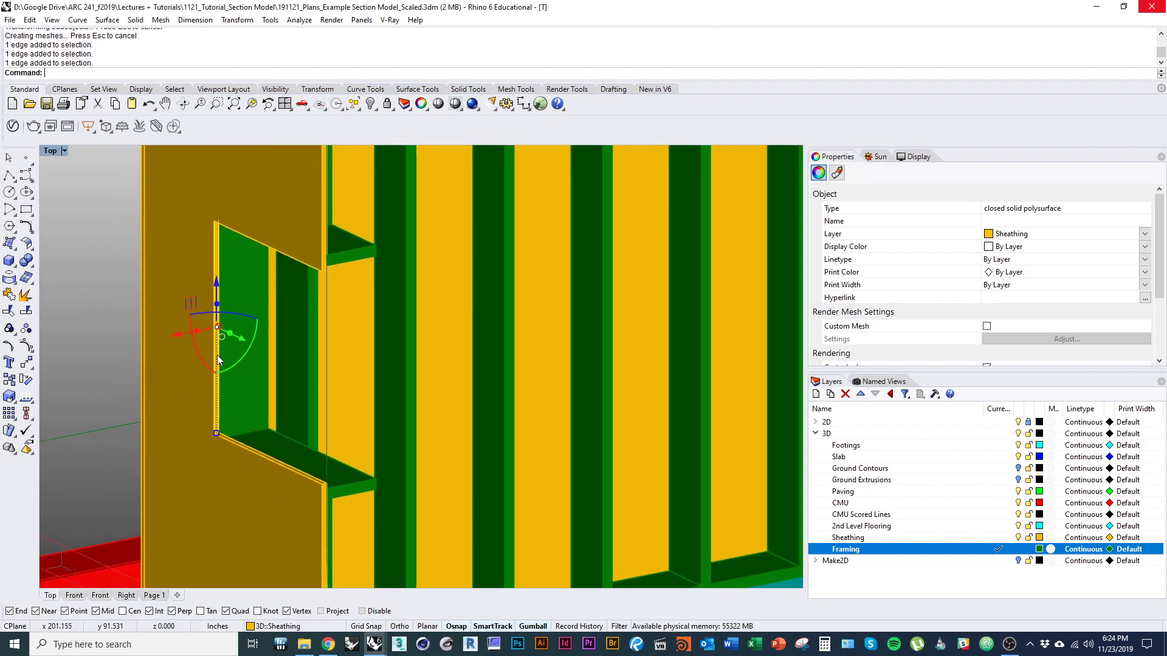
pyautogui.write('m')
pyautogui.press('Return')
pyautogui.click(78, 365)
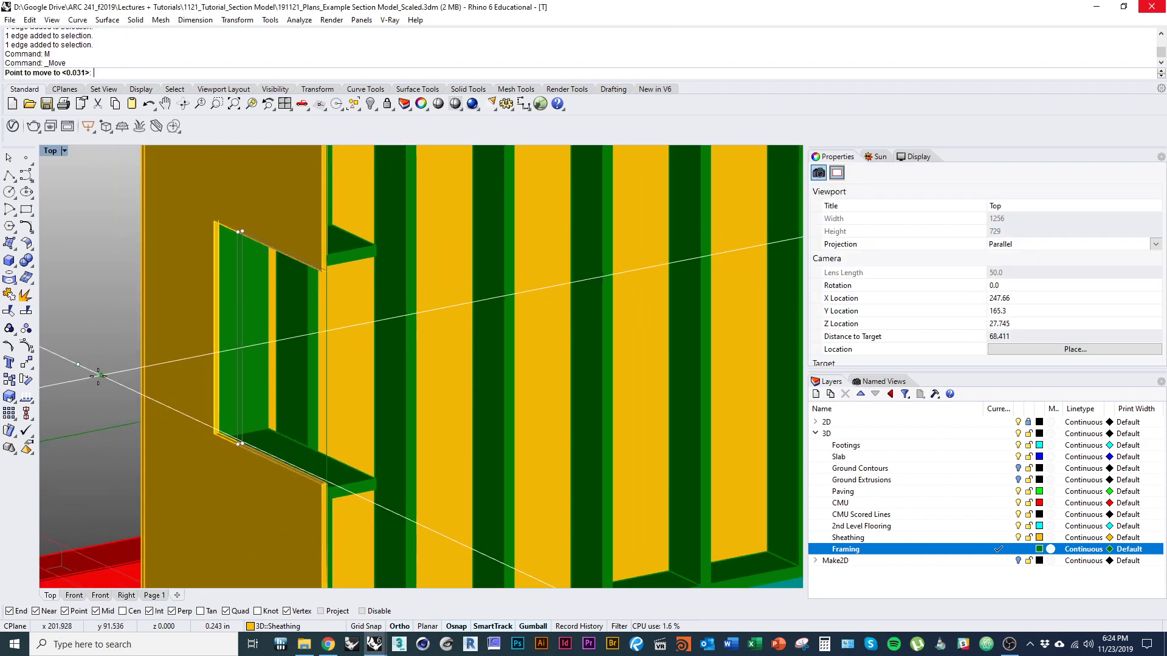
pyautogui.click(97, 376)
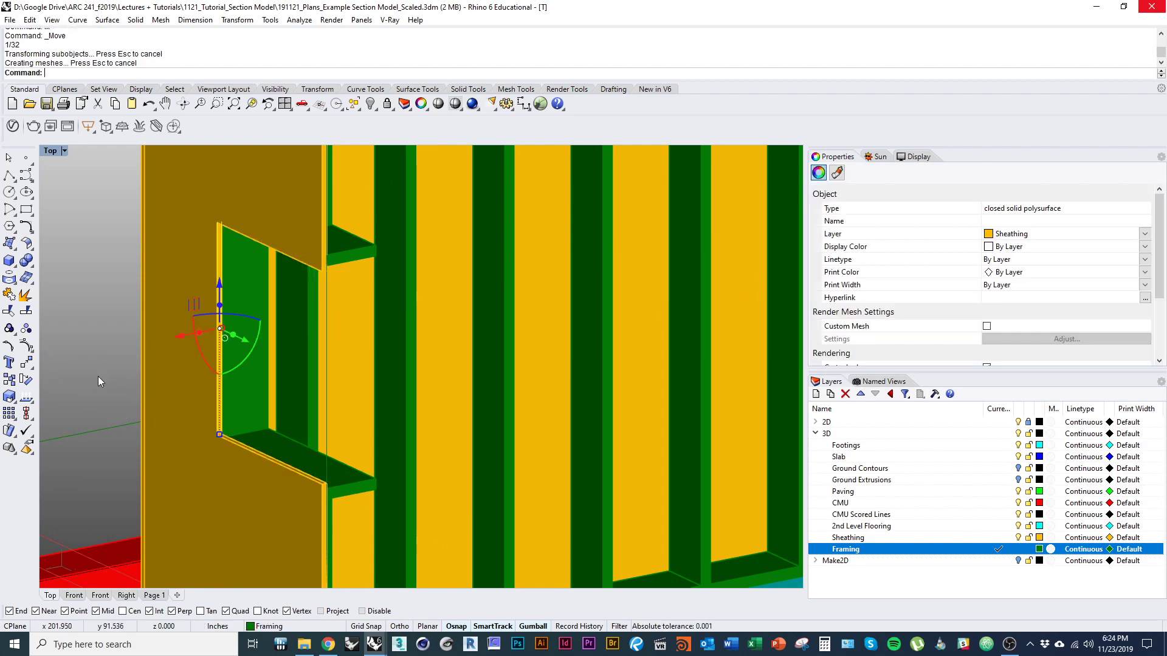
pyautogui.scroll(2, 101, 401)
pyautogui.scroll(-5, 102, 414)
pyautogui.click(90, 458)
# Step: Make Sheathing the current layer and draw a corner-to-corner plane over the top face of the window's sill framing
pyautogui.moveTo(203, 465)
pyautogui.mouseDown(button='right')
pyautogui.moveTo(261, 446)
pyautogui.moveTo(289, 460)
pyautogui.moveTo(218, 454)
pyautogui.mouseUp(button='right')
pyautogui.scroll(4, 292, 447)
pyautogui.scroll(-3, 233, 455)
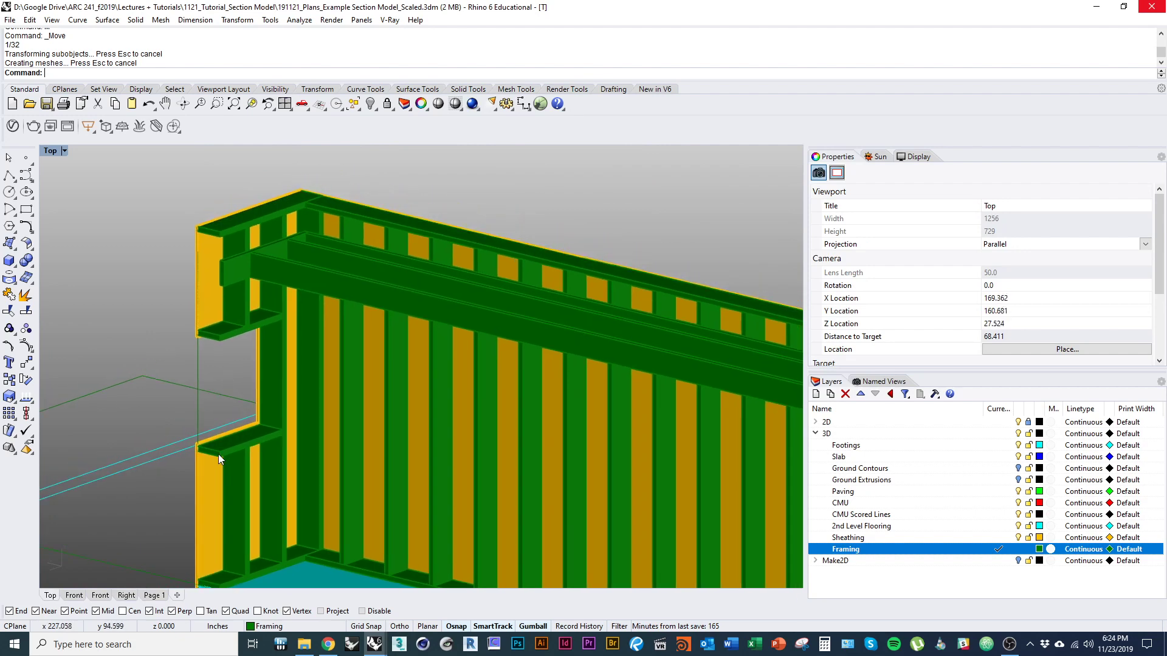
pyautogui.scroll(4, 217, 454)
pyautogui.moveTo(238, 406); pyautogui.dragTo(253, 416, button='right')
pyautogui.write('lane')
pyautogui.press('Return')
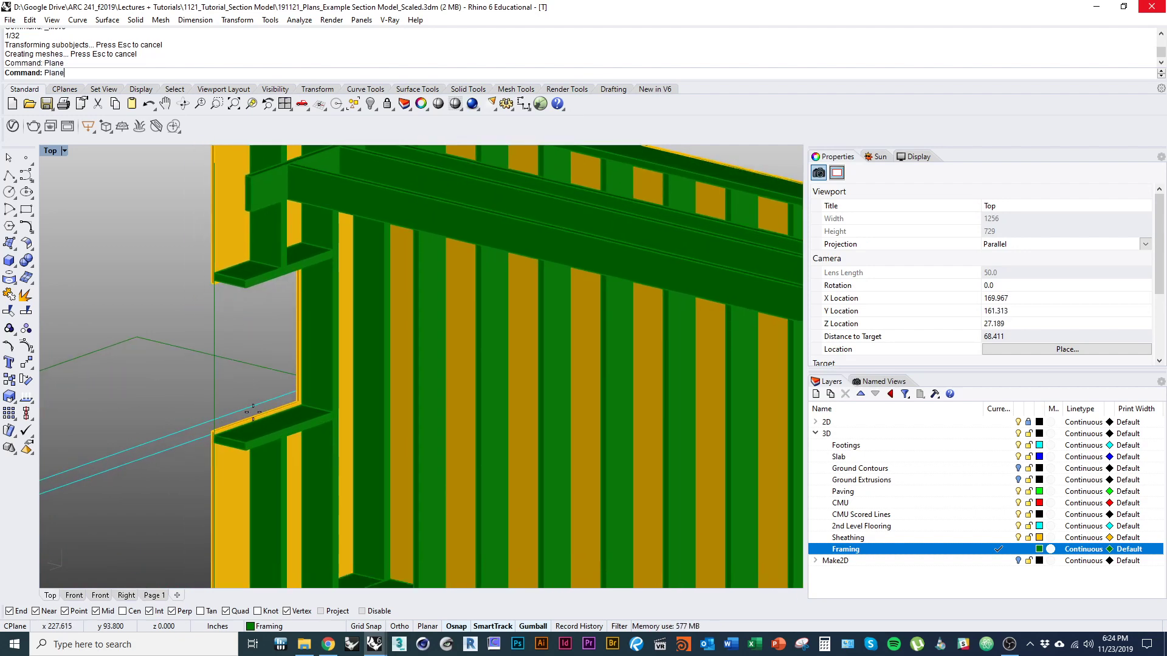
pyautogui.scroll(4, 252, 432)
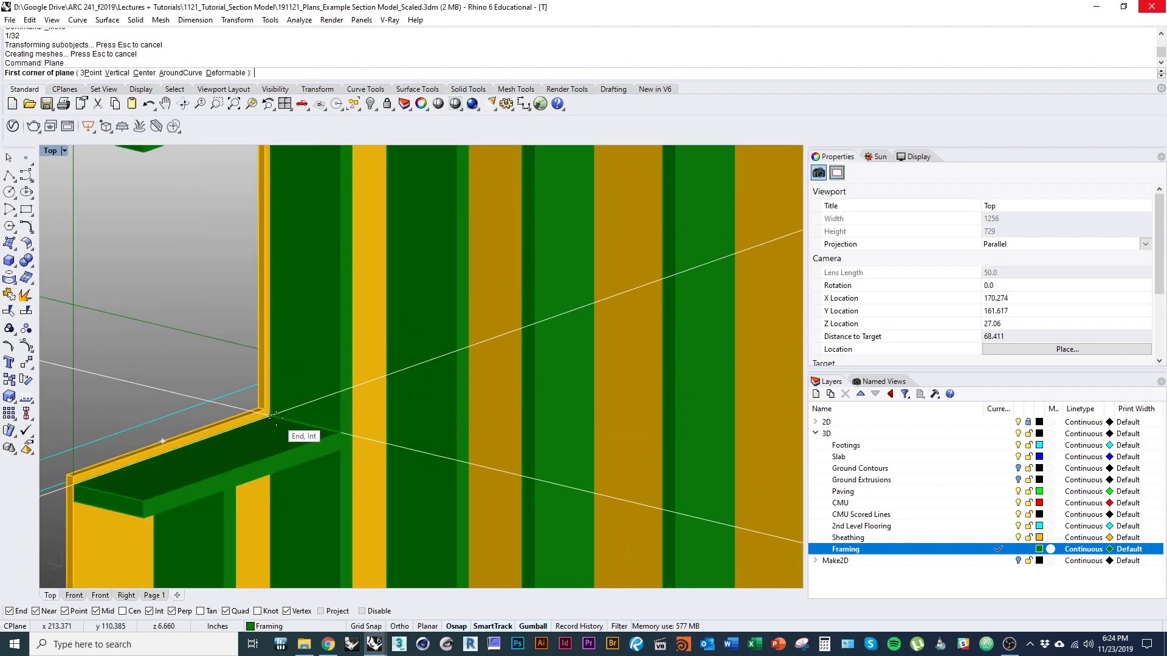
pyautogui.click(271, 415)
pyautogui.click(997, 538)
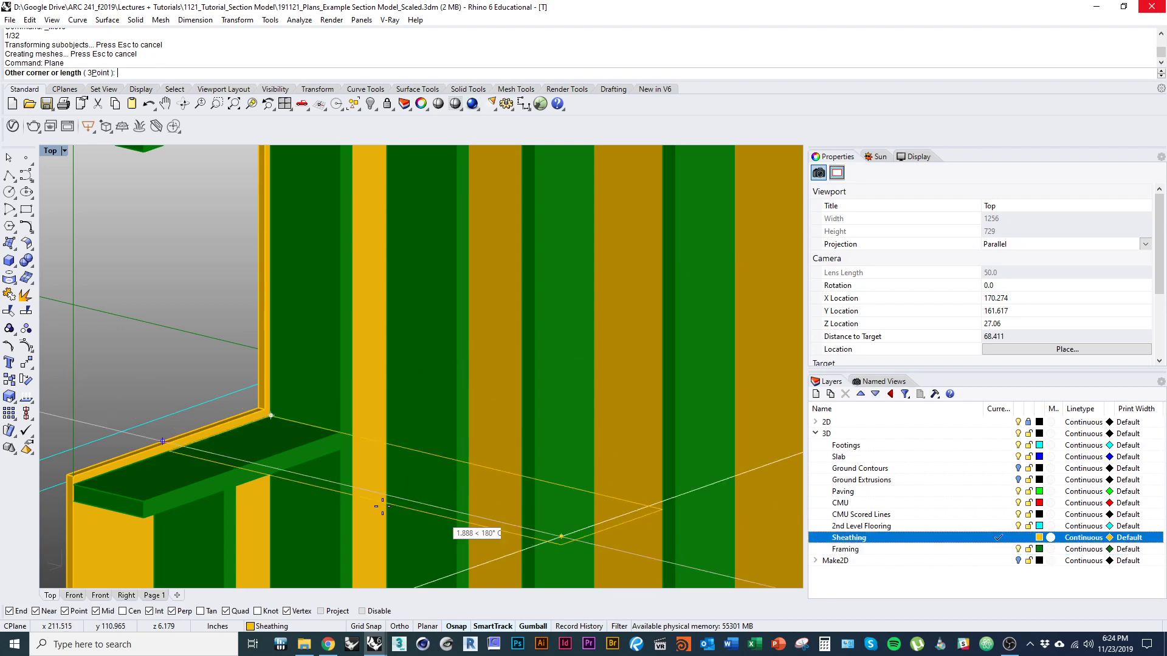
pyautogui.moveTo(395, 523); pyautogui.dragTo(422, 495, button='right')
pyautogui.click(172, 475)
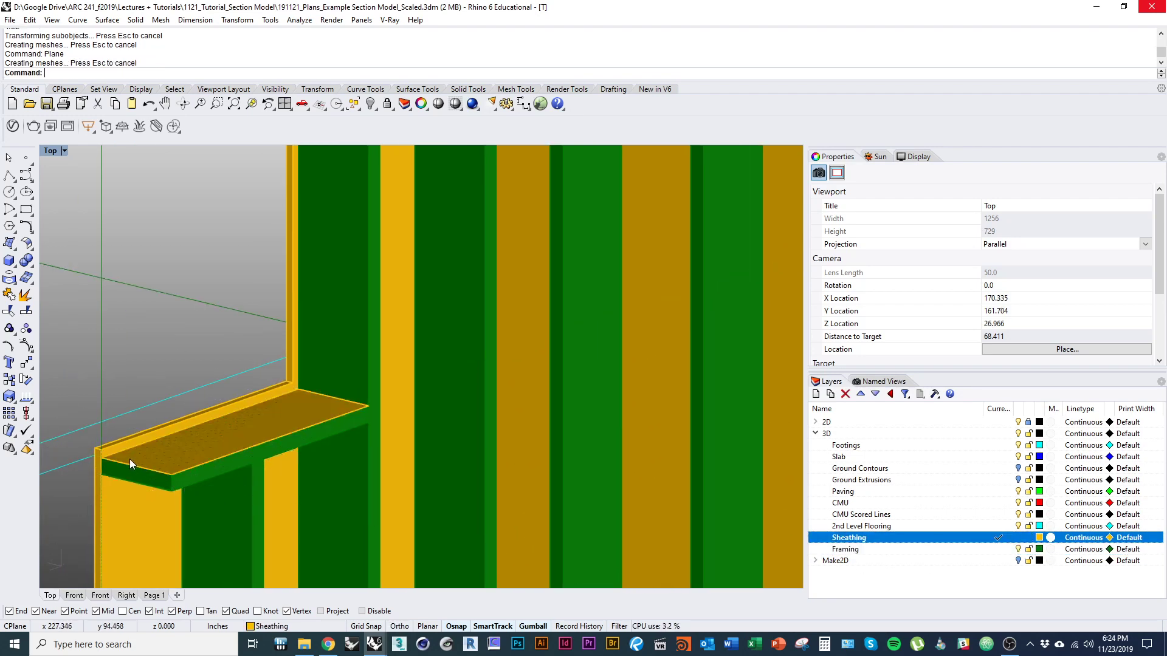
# Step: Offset the sill plane upward by 1/32 as a solid
pyautogui.click(146, 460)
pyautogui.click(146, 460)
pyautogui.write('os')
pyautogui.press('Return')
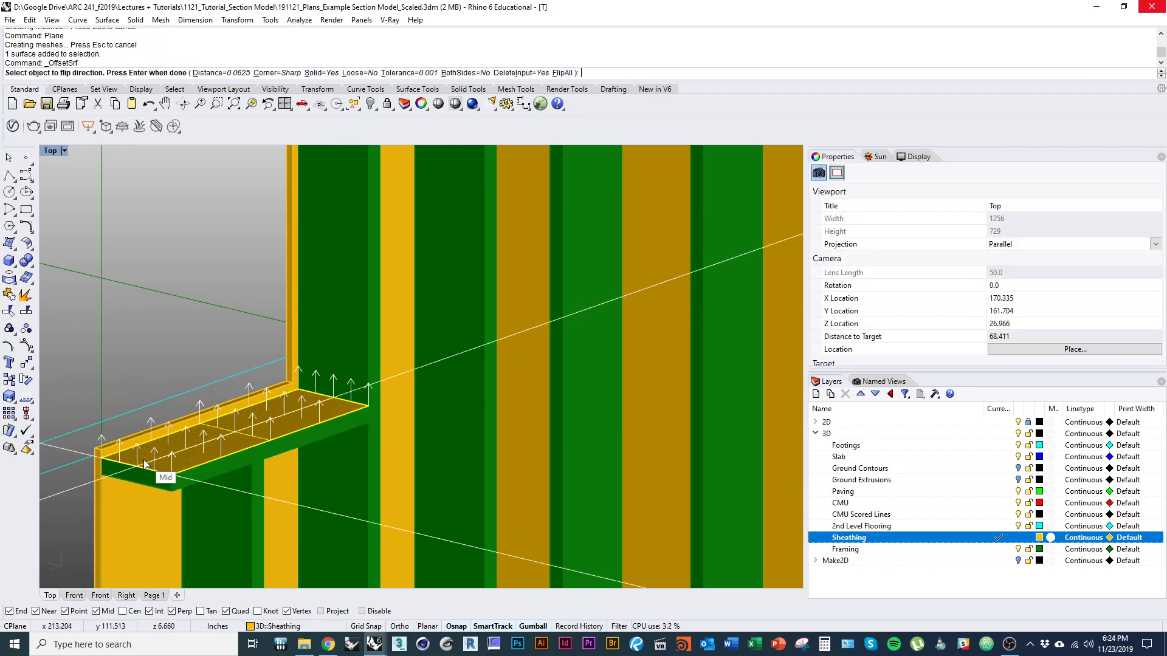
pyautogui.write('1/32')
pyautogui.press('Return')
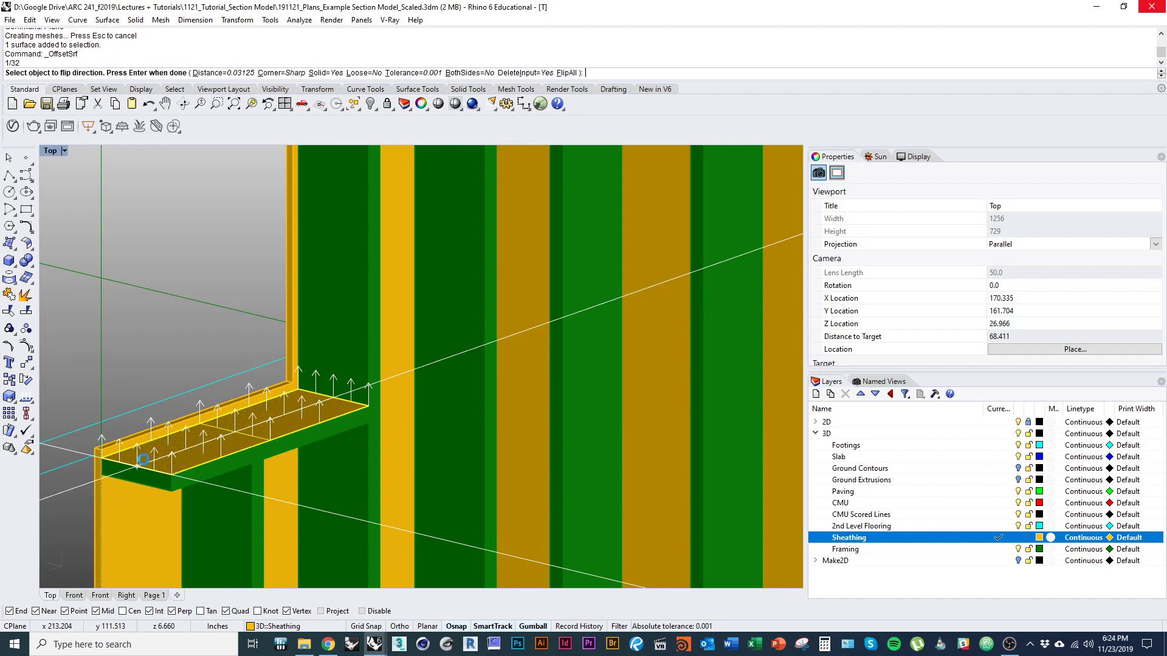
pyautogui.press('Return')
# Step: Build a thin box lining the window's jamb stud, from the sill sheathing piece up to the sheathing corner at the head
pyautogui.scroll(2, 311, 419)
pyautogui.keyDown('shift'); pyautogui.moveTo(310, 418); pyautogui.dragTo(299, 512, button='right'); pyautogui.keyUp('shift')
pyautogui.press('Escape')
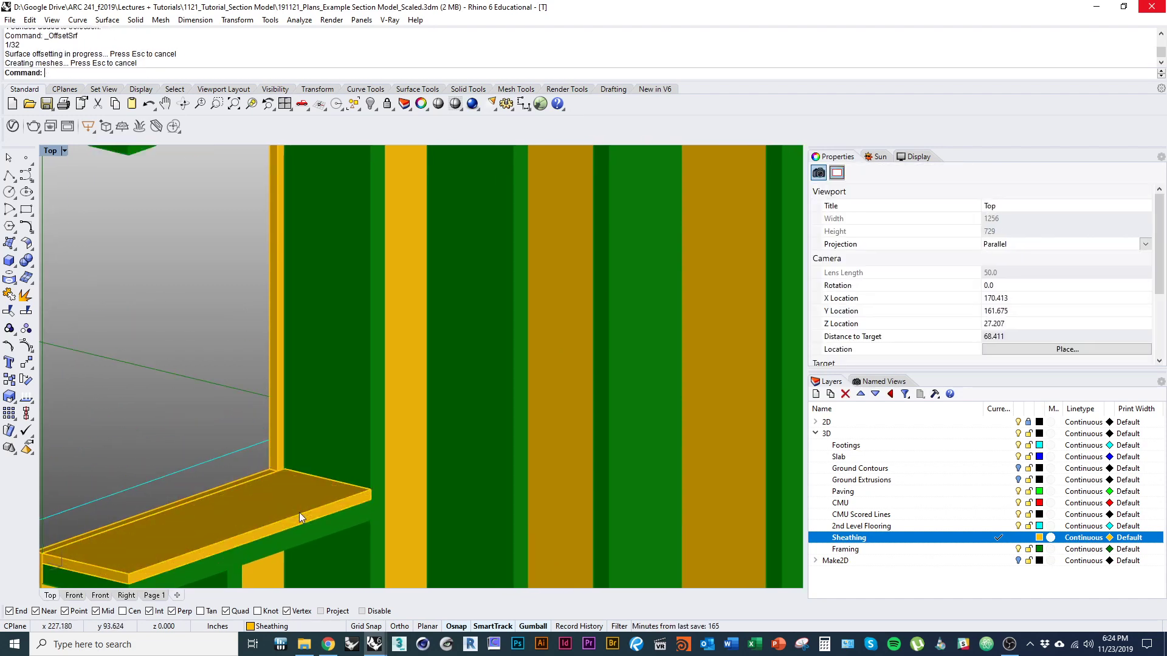
pyautogui.write('box')
pyautogui.press('Return')
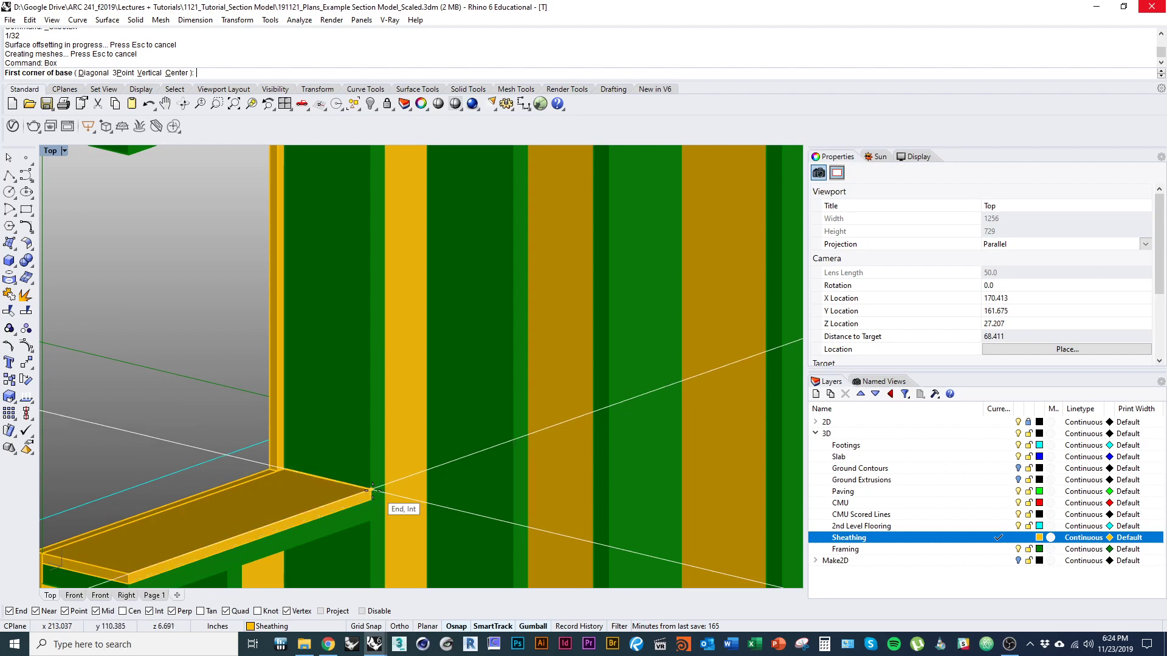
pyautogui.click(278, 469)
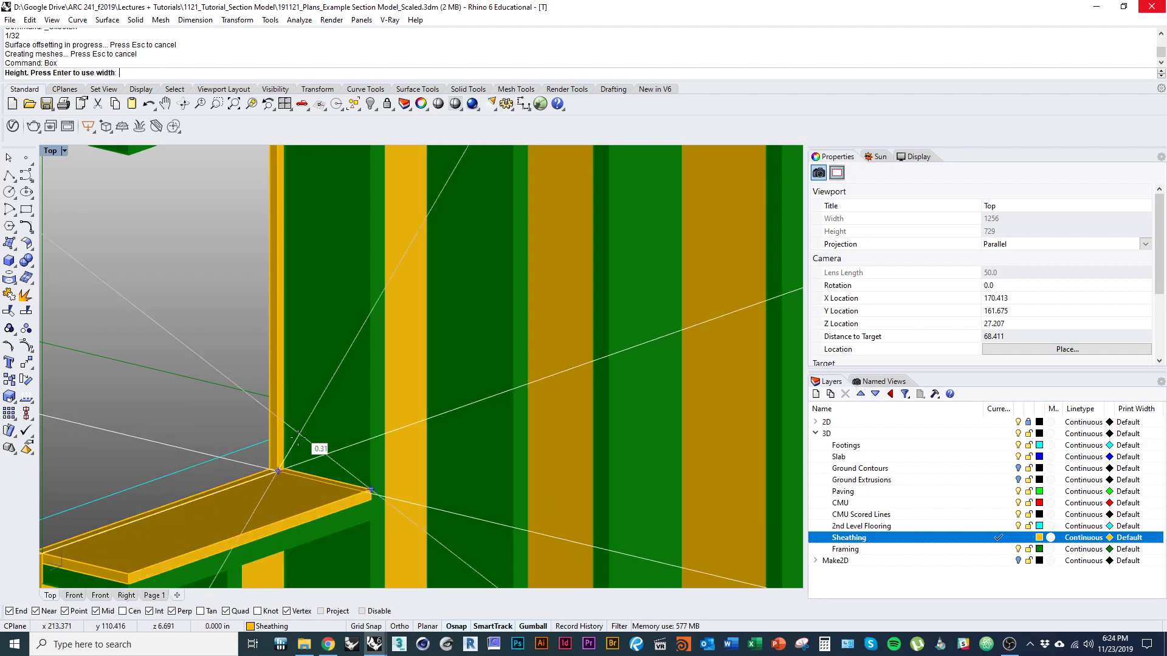
pyautogui.scroll(-5, 303, 374)
pyautogui.keyDown('shift'); pyautogui.moveTo(303, 374); pyautogui.dragTo(297, 468, button='right'); pyautogui.keyUp('shift')
pyautogui.scroll(5, 293, 457)
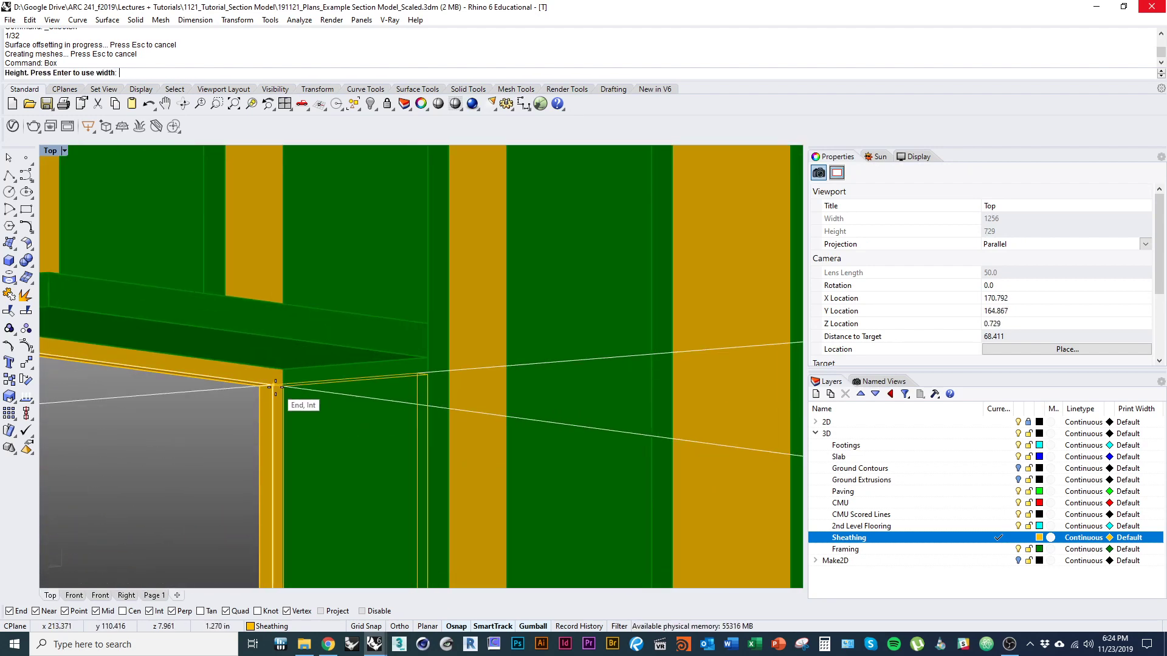
pyautogui.click(281, 388)
pyautogui.moveTo(251, 436); pyautogui.dragTo(328, 501, button='right')
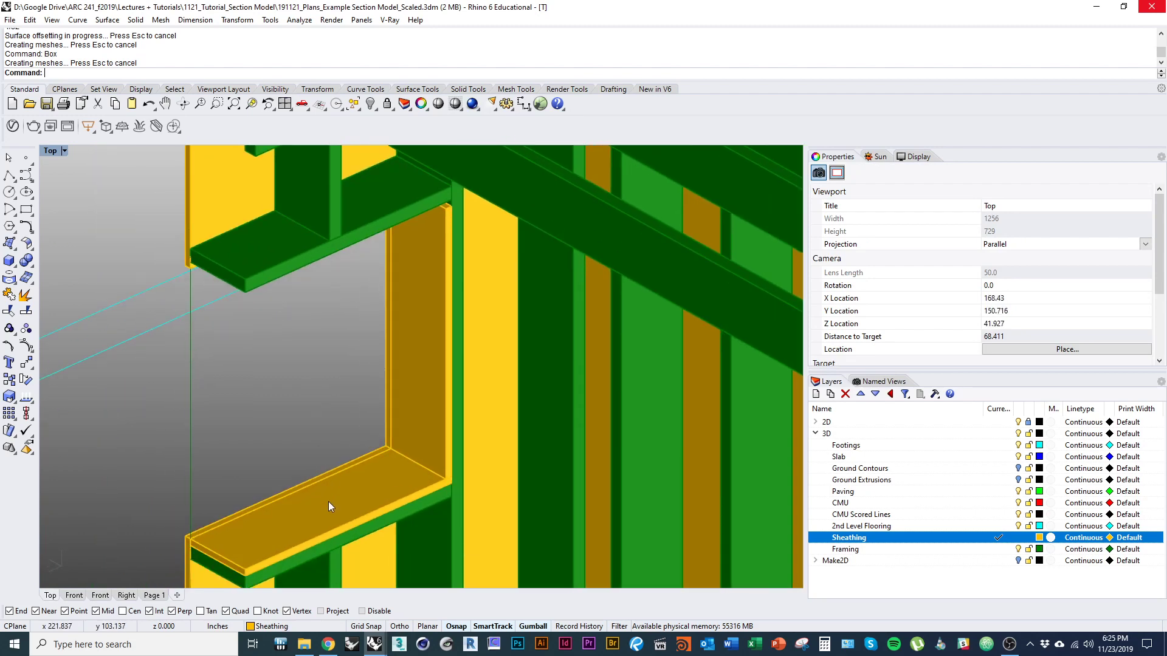
pyautogui.click(329, 506)
pyautogui.scroll(-3, 328, 501)
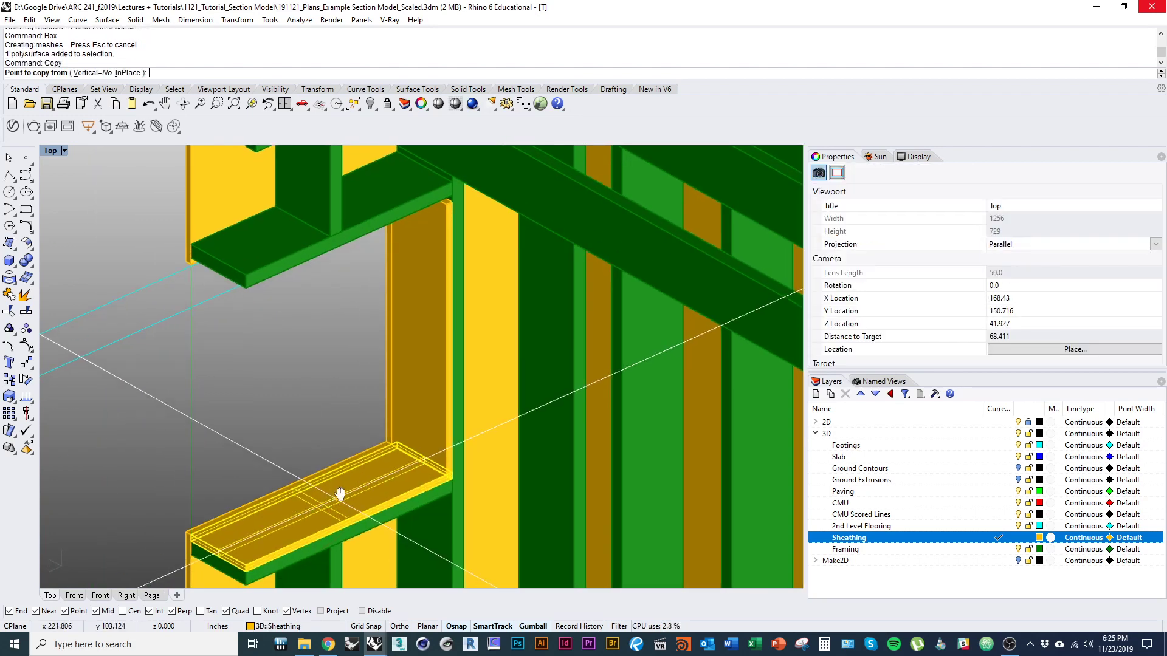
pyautogui.press('Escape')
pyautogui.press('Escape')
pyautogui.scroll(2, 338, 461)
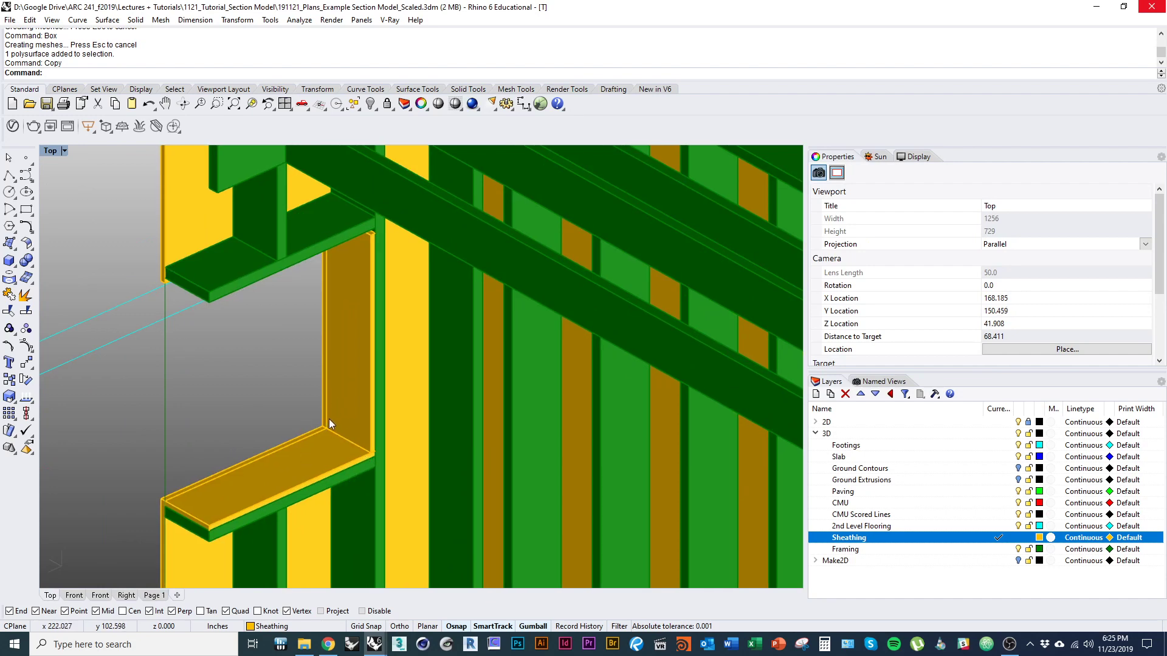
# Step: Undo the jamb and sill lining pieces and the 1/32 moves of the sheathing edges around the window opening
pyautogui.hotkey('ctrl', 'z')
pyautogui.hotkey('ctrl', 'z')
pyautogui.hotkey('ctrl', 'z')
pyautogui.scroll(-1, 334, 426)
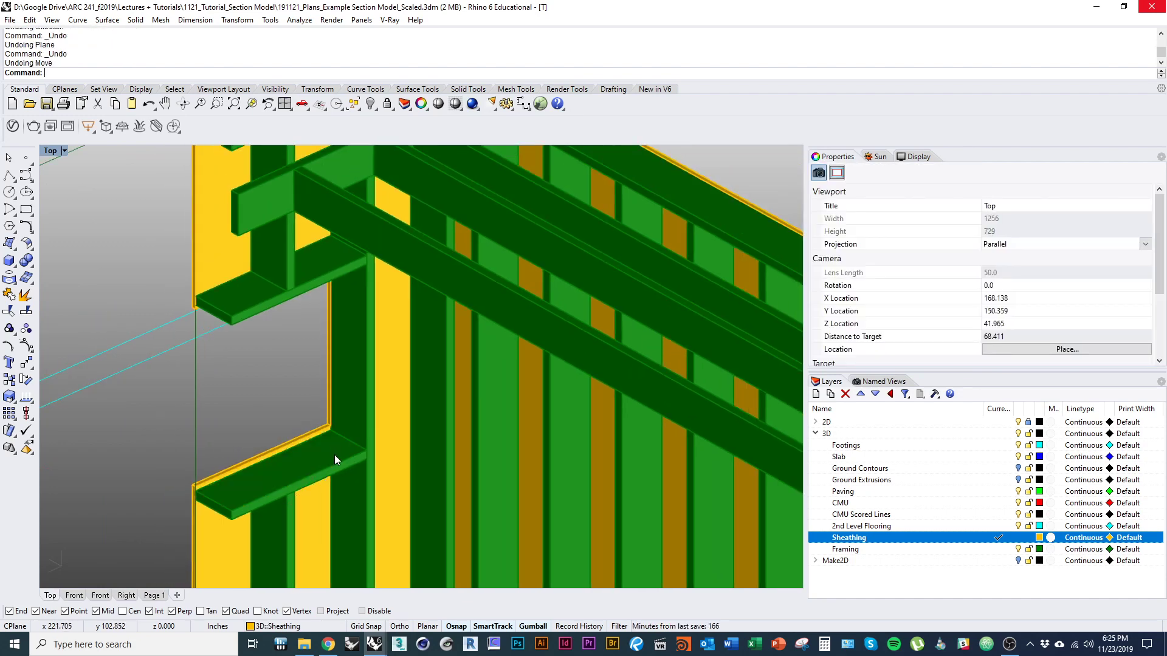
# Step: Delete the leftover vertical curve at the open side of the window opening
pyautogui.press('Home')
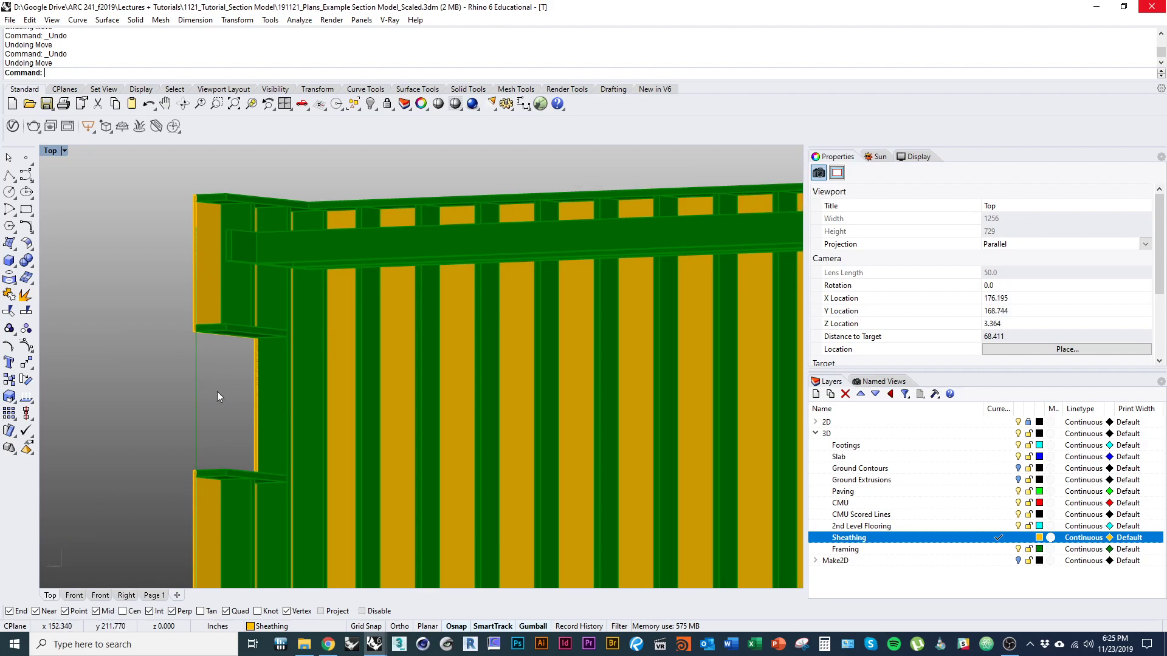
pyautogui.click(198, 398)
pyautogui.press('End')
pyautogui.press('End')
pyautogui.press('End')
pyautogui.press('End')
pyautogui.press('Delete')
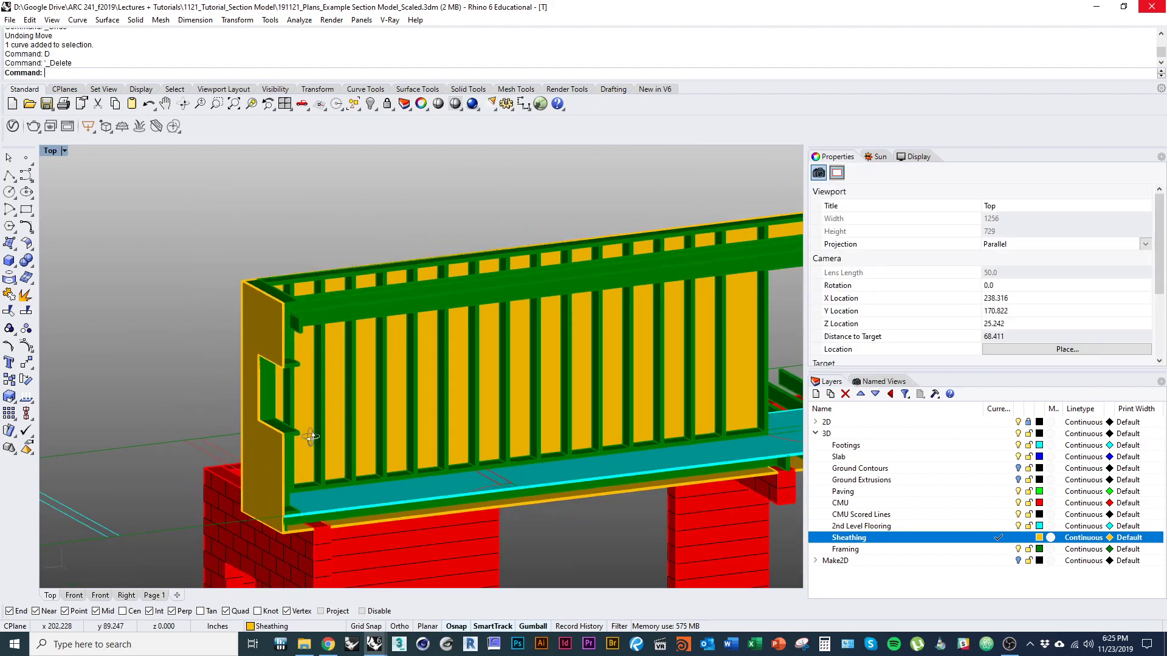
# Step: Examine the upper-level stud walls, sheathing, window openings and door opening from several sides of the section model
pyautogui.press('Home')
pyautogui.press('Home')
pyautogui.press('Home')
pyautogui.press('Home')
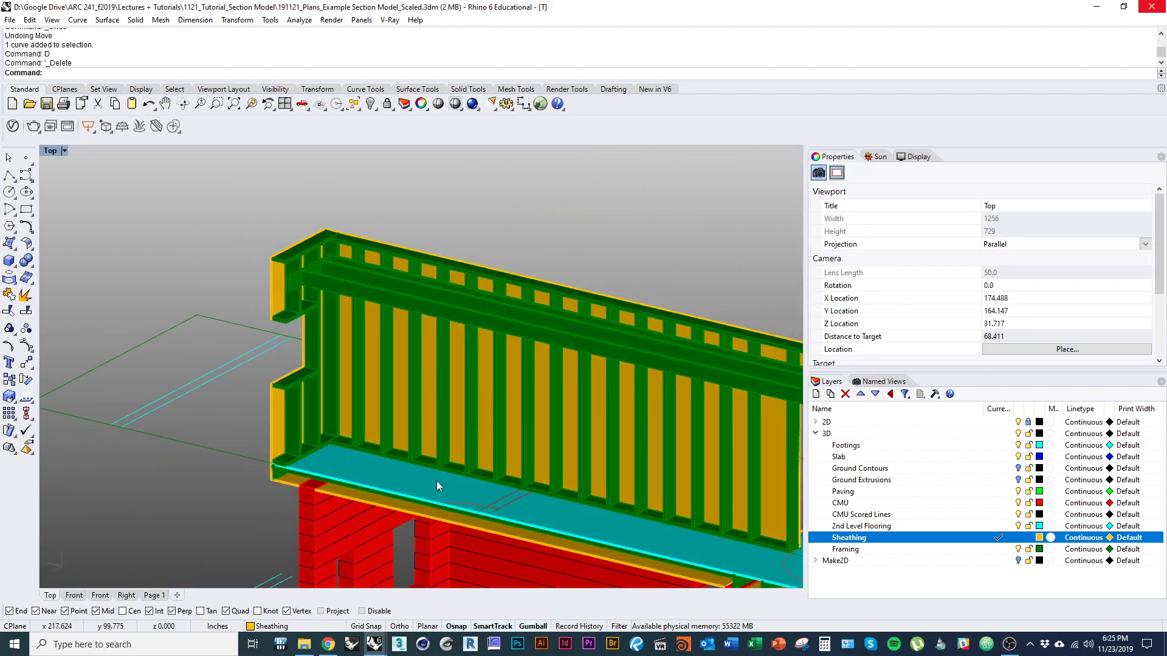
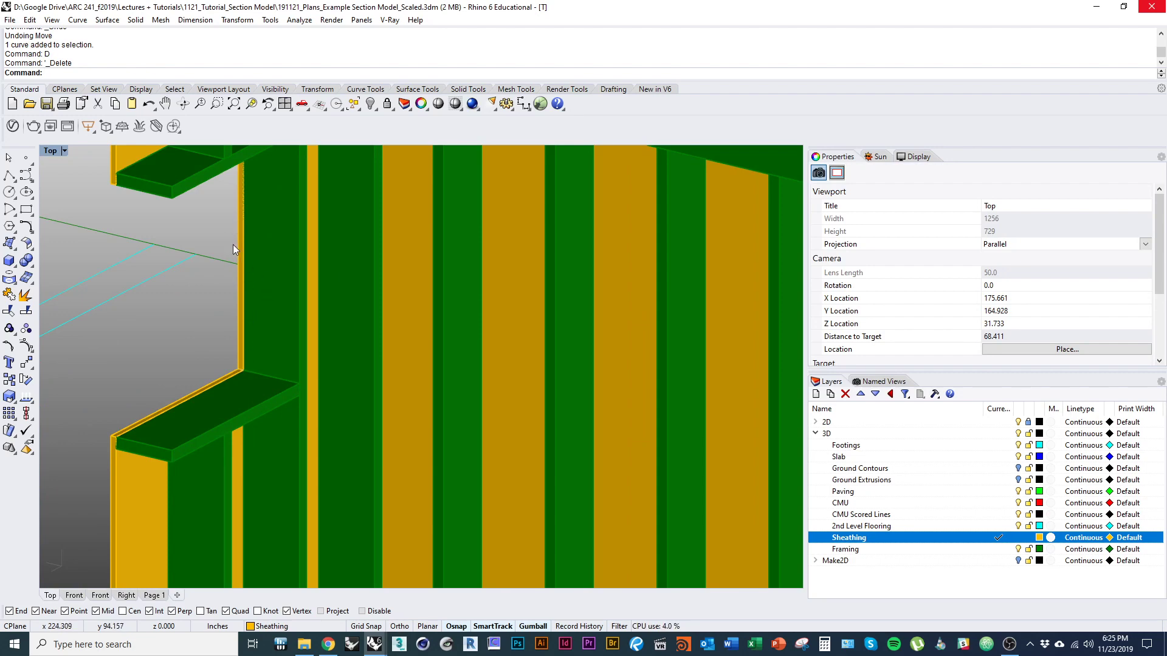
pyautogui.press('Home')
pyautogui.press('Home')
pyautogui.press('Home')
pyautogui.press('Home')
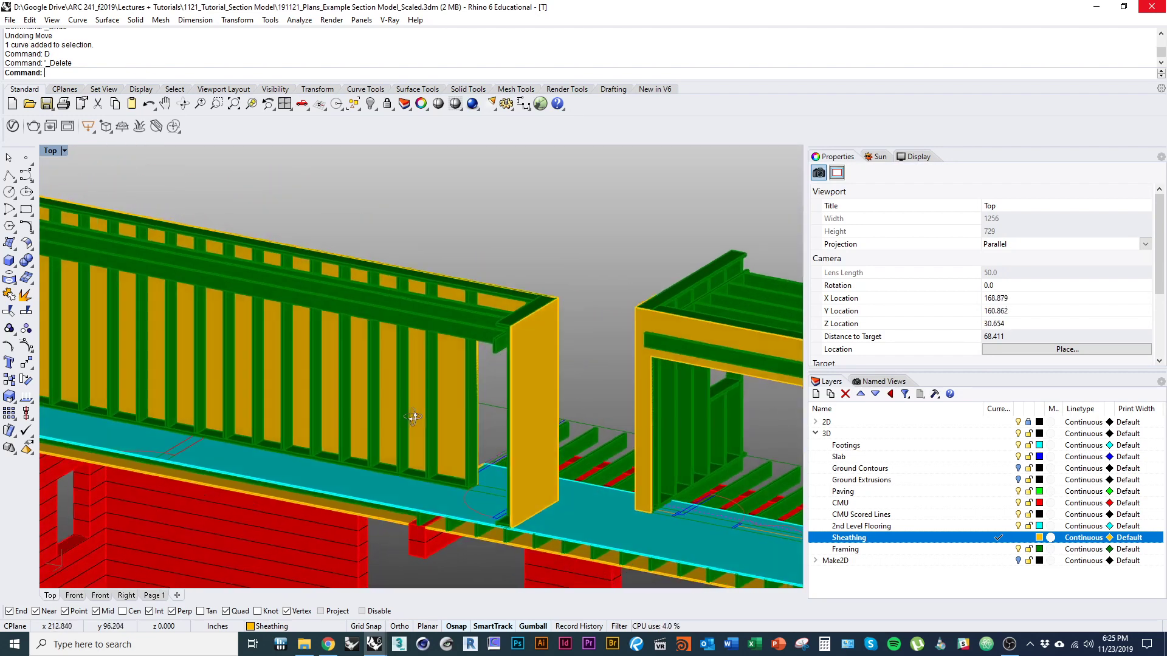
pyautogui.press('Home')
pyautogui.press('Home')
pyautogui.press('Home')
pyautogui.press('Home')
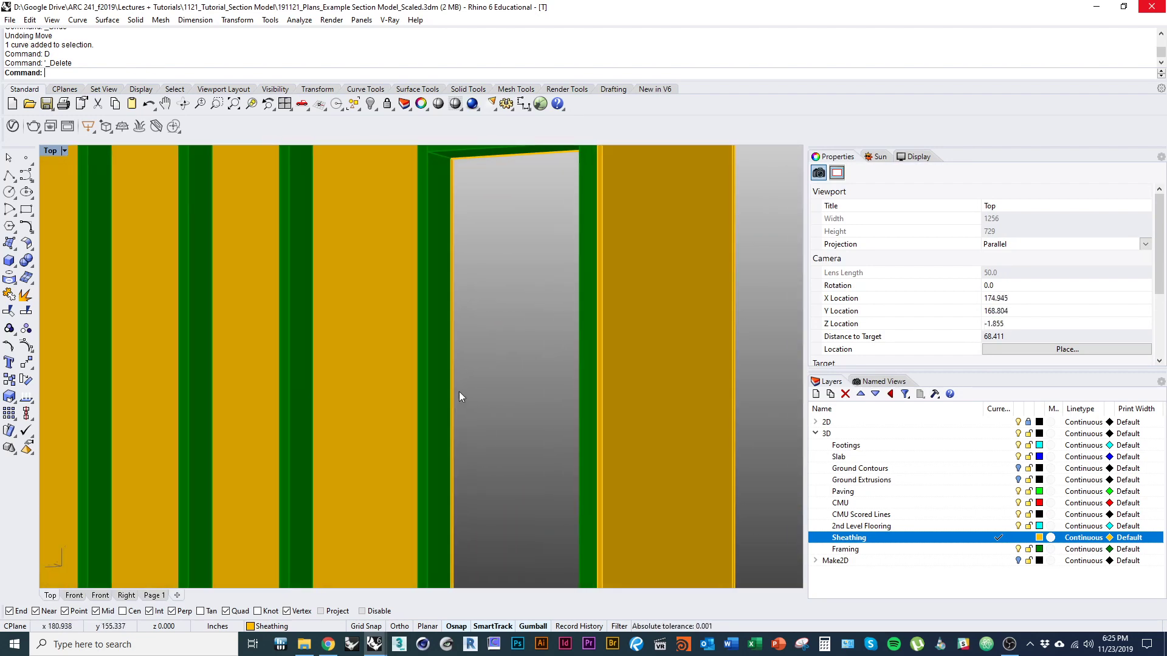
pyautogui.press('Home')
pyautogui.press('Home')
pyautogui.press('Home')
pyautogui.press('Home')
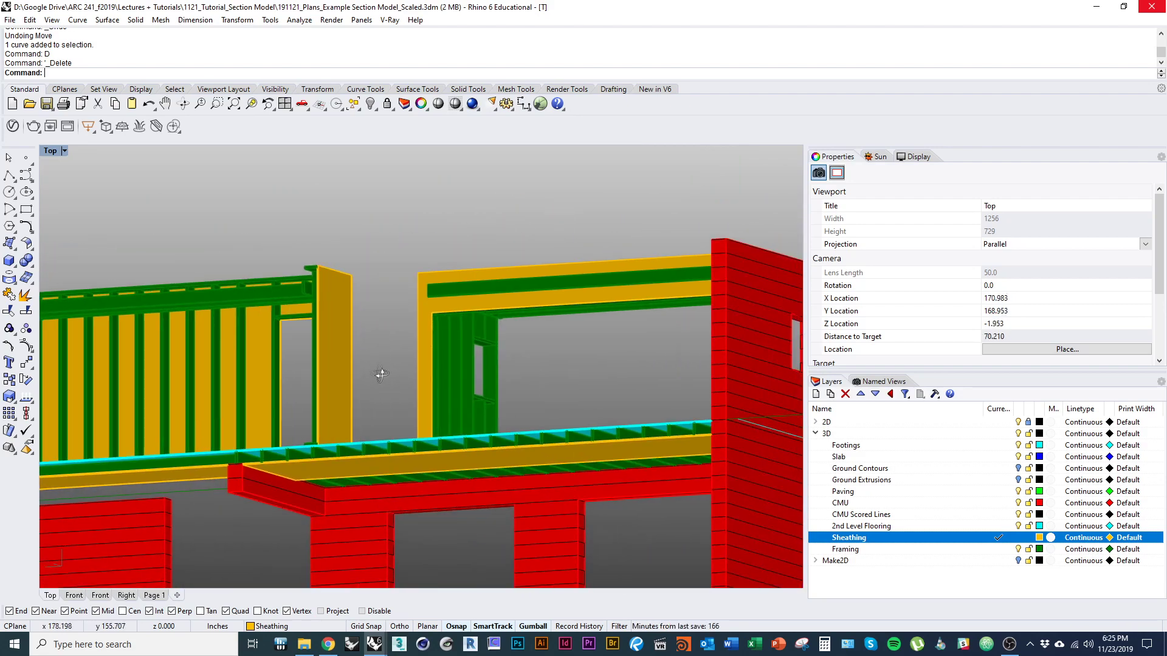
pyautogui.press('Home')
pyautogui.press('Home')
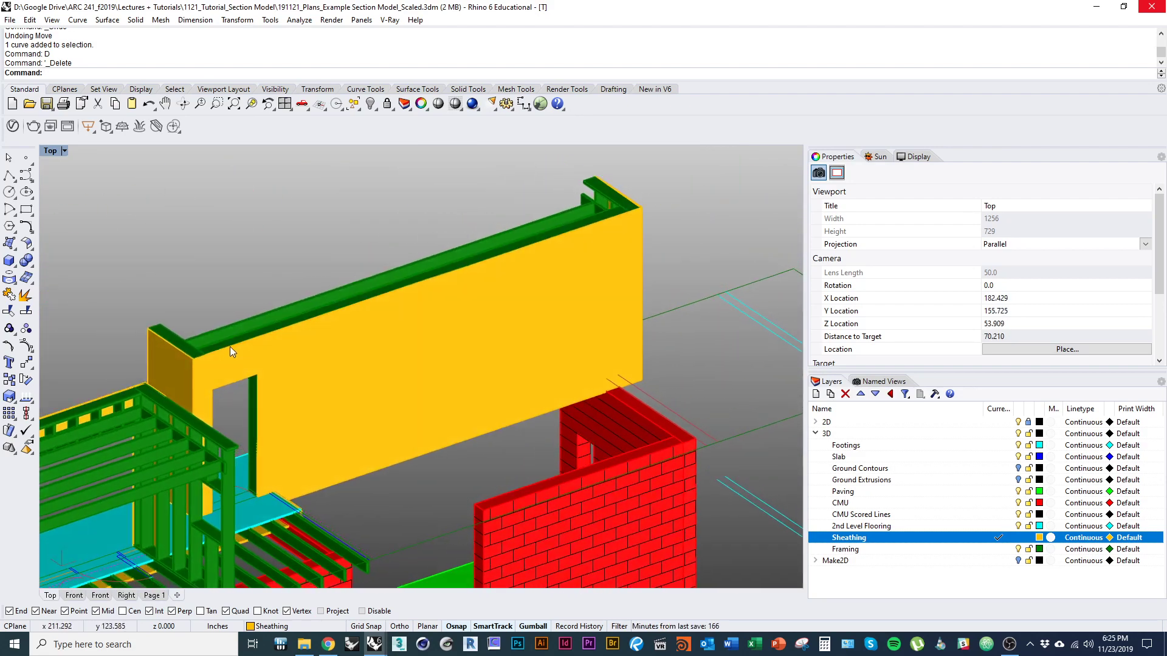
pyautogui.press('Home')
pyautogui.press('Home')
pyautogui.press('Home')
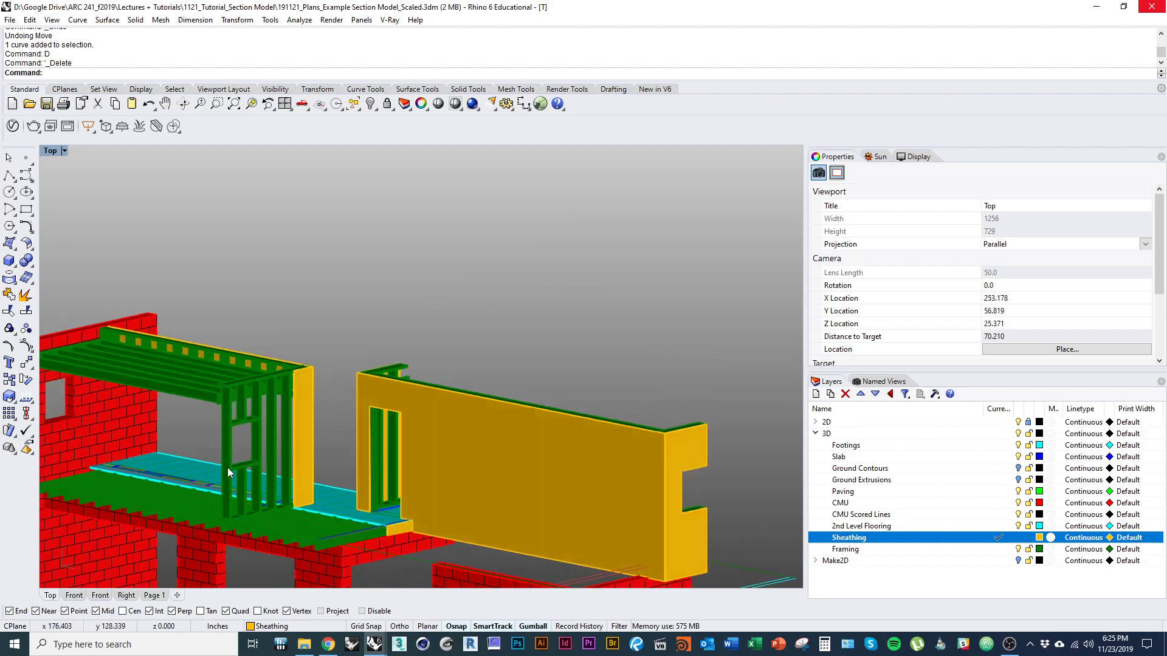
pyautogui.press('Home')
pyautogui.press('Home')
pyautogui.press('Home')
pyautogui.press('Home')
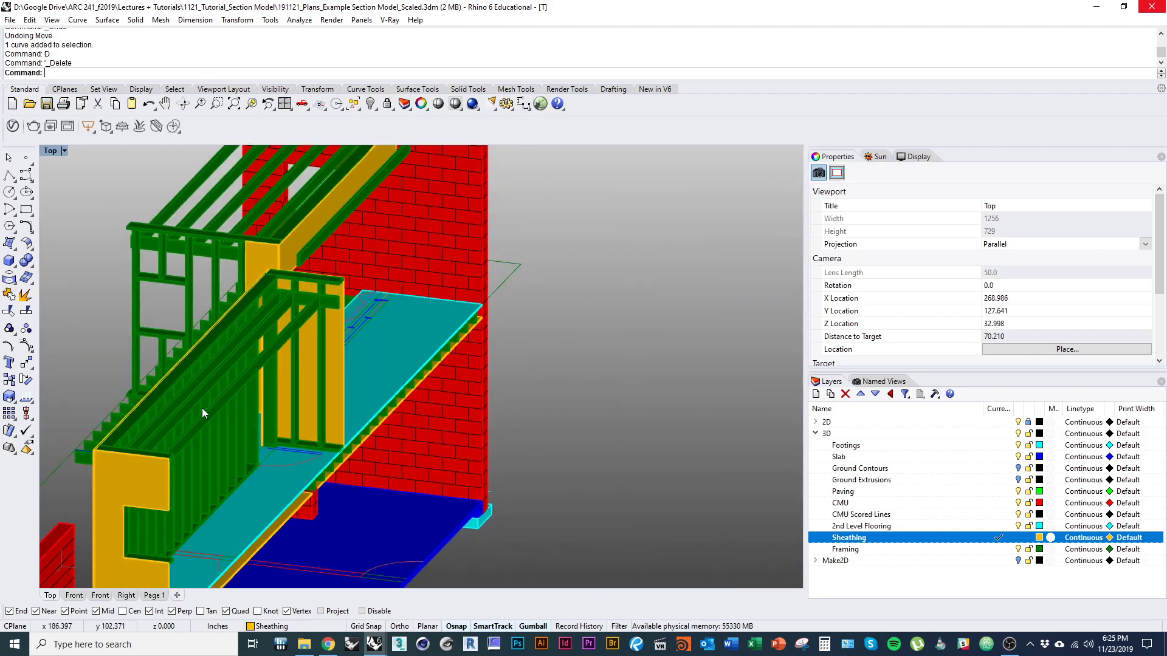
# Step: Delete the framing board that sticks out through the sheathing above the wide upper-level opening
pyautogui.press('Home')
pyautogui.press('Home')
pyautogui.press('Home')
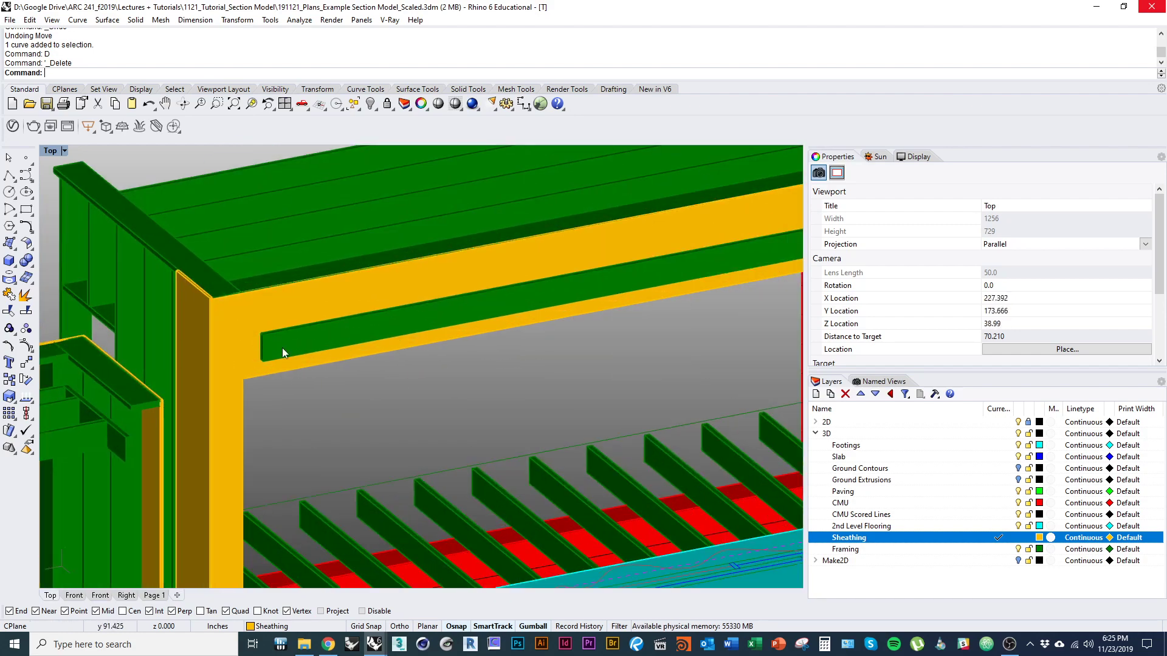
pyautogui.click(282, 348)
pyautogui.moveTo(277, 364); pyautogui.dragTo(317, 419, button='right')
pyautogui.write('zsa')
pyautogui.press('Return')
pyautogui.moveTo(442, 488); pyautogui.dragTo(378, 369, button='right')
pyautogui.scroll(-5, 371, 438)
pyautogui.press('Delete')
# Step: Delete the surplus framing member found among the closely spaced boards of the upper-level framing
pyautogui.hotkey('ctrl', 'alt', 'w')
pyautogui.scroll(8, 336, 420)
pyautogui.hotkey('ctrl', 'alt', 's')
pyautogui.scroll(4, 346, 364)
pyautogui.scroll(4, 377, 293)
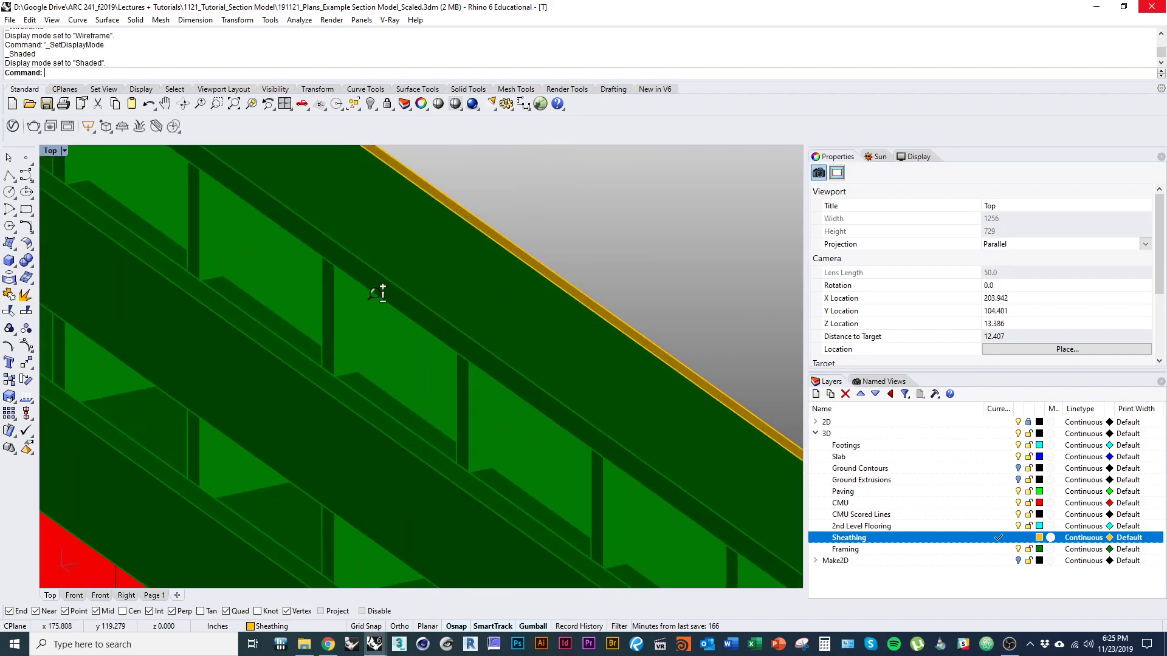
pyautogui.click(437, 415)
pyautogui.scroll(-5, 430, 429)
pyautogui.press('Delete')
# Step: Create a vertical plane over the end wall's inner stud face, along the bottom plate and up to the underside of the ceiling joist
pyautogui.moveTo(351, 417)
pyautogui.mouseDown(button='right')
pyautogui.moveTo(342, 386)
pyautogui.moveTo(350, 433)
pyautogui.moveTo(286, 382)
pyautogui.moveTo(294, 364)
pyautogui.moveTo(312, 387)
pyautogui.moveTo(331, 359)
pyautogui.moveTo(243, 395)
pyautogui.moveTo(298, 389)
pyautogui.moveTo(487, 415)
pyautogui.moveTo(384, 413)
pyautogui.moveTo(471, 420)
pyautogui.moveTo(404, 436)
pyautogui.moveTo(381, 413)
pyautogui.moveTo(414, 365)
pyautogui.moveTo(417, 320)
pyautogui.moveTo(363, 363)
pyautogui.moveTo(328, 340)
pyautogui.moveTo(361, 463)
pyautogui.mouseUp(button='right')
pyautogui.scroll(-3, 349, 432)
pyautogui.scroll(3, 226, 396)
pyautogui.scroll(5, 359, 458)
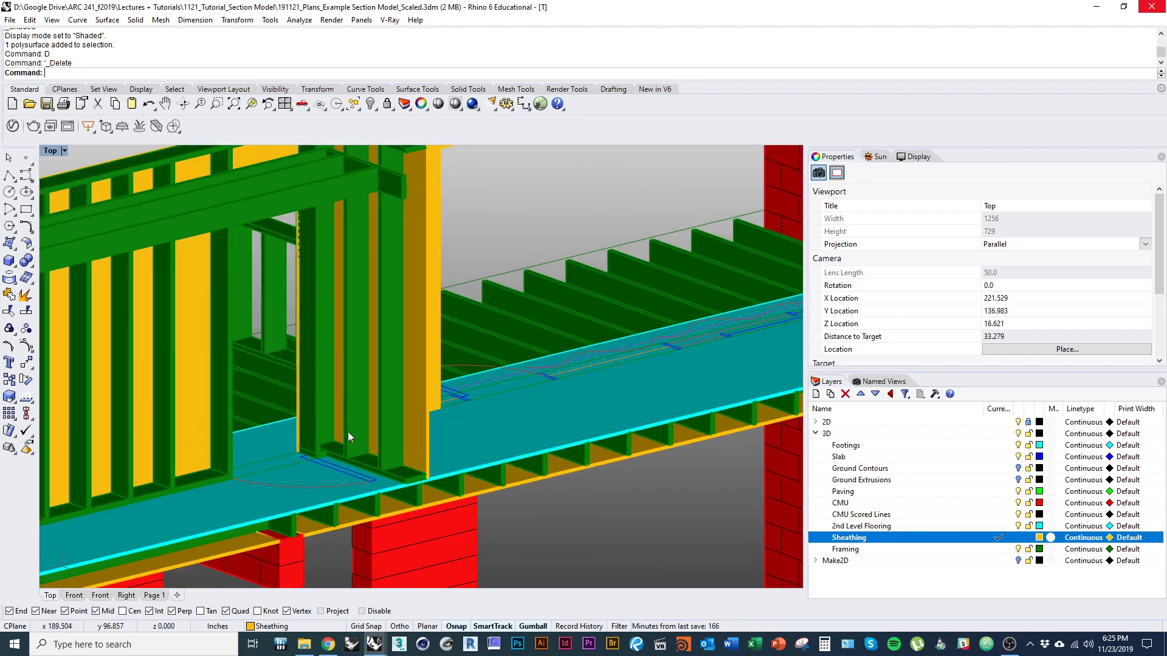
pyautogui.press('Return')
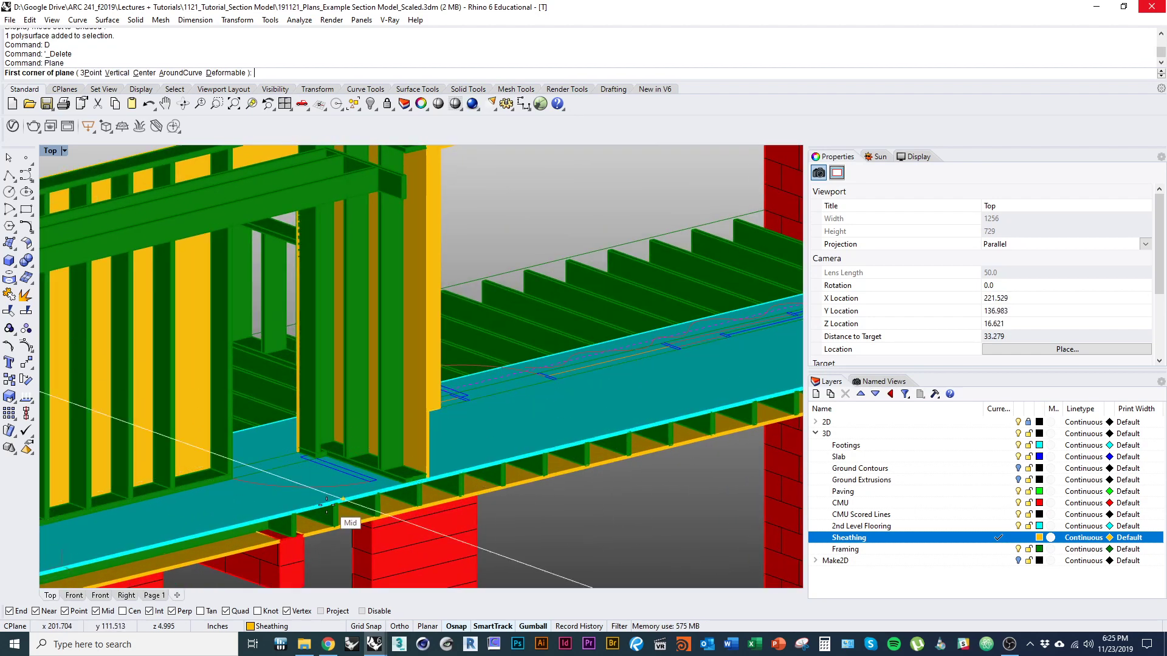
pyautogui.scroll(8, 325, 486)
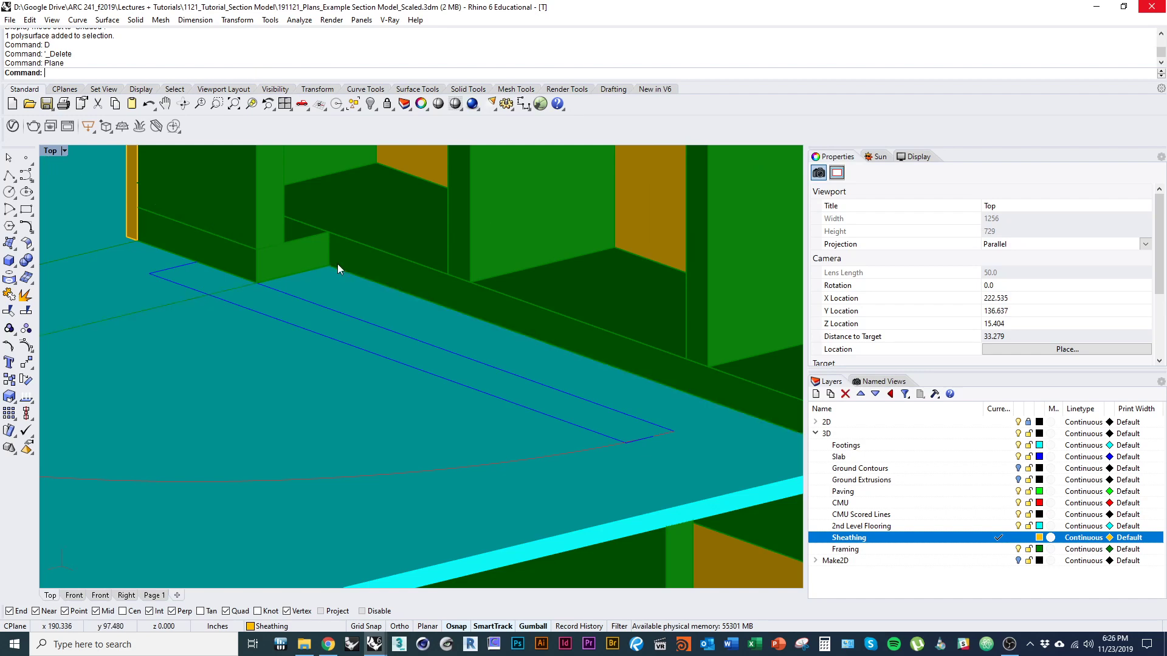
pyautogui.press('Return')
pyautogui.write('v')
pyautogui.press('Return')
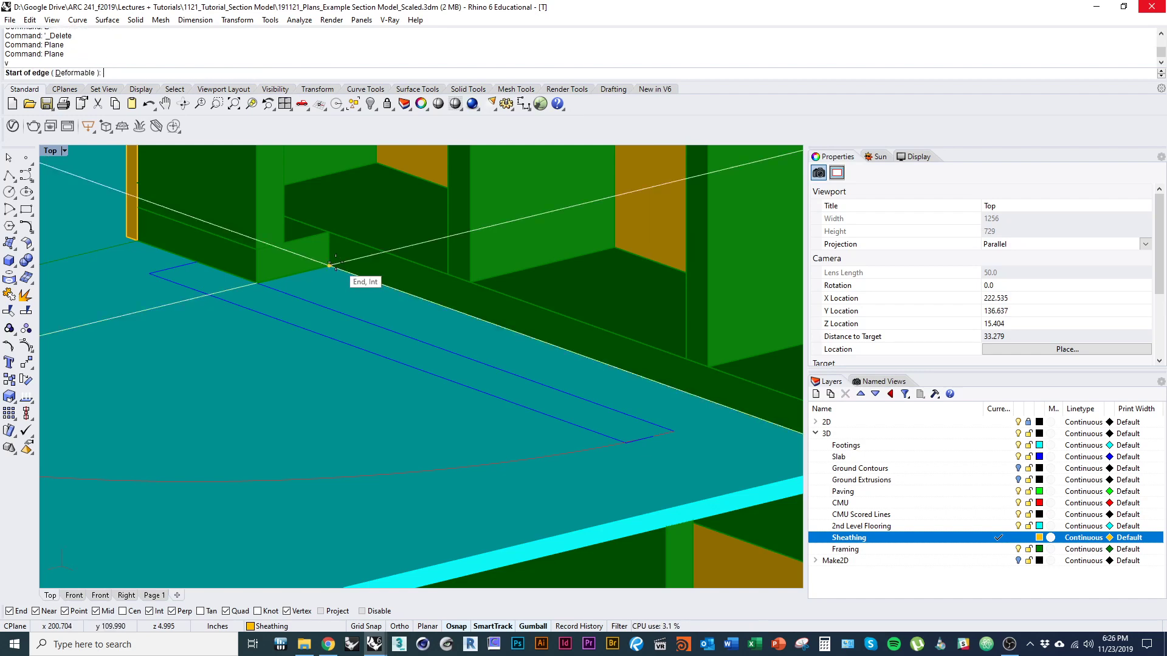
pyautogui.keyDown('shift'); pyautogui.moveTo(572, 422); pyautogui.dragTo(326, 404, button='right'); pyautogui.keyUp('shift')
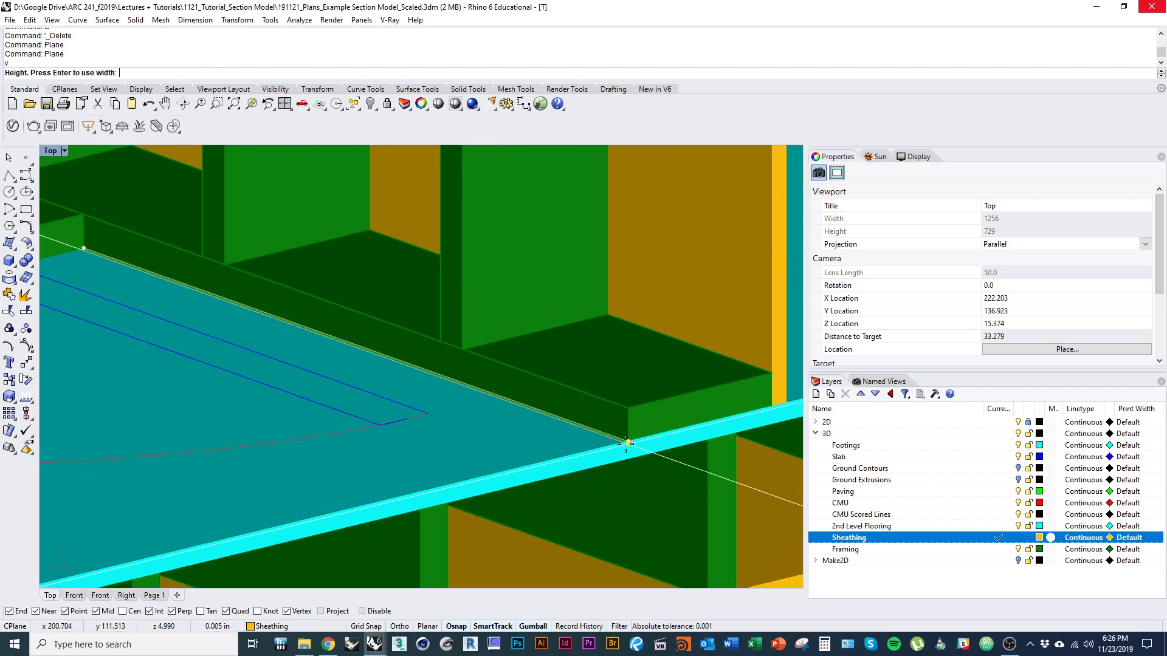
pyautogui.scroll(-15, 553, 422)
pyautogui.keyDown('shift'); pyautogui.moveTo(538, 420); pyautogui.dragTo(521, 529, button='right'); pyautogui.keyUp('shift')
pyautogui.keyDown('shift'); pyautogui.moveTo(528, 395); pyautogui.dragTo(550, 483, button='right'); pyautogui.keyUp('shift')
pyautogui.scroll(8, 553, 353)
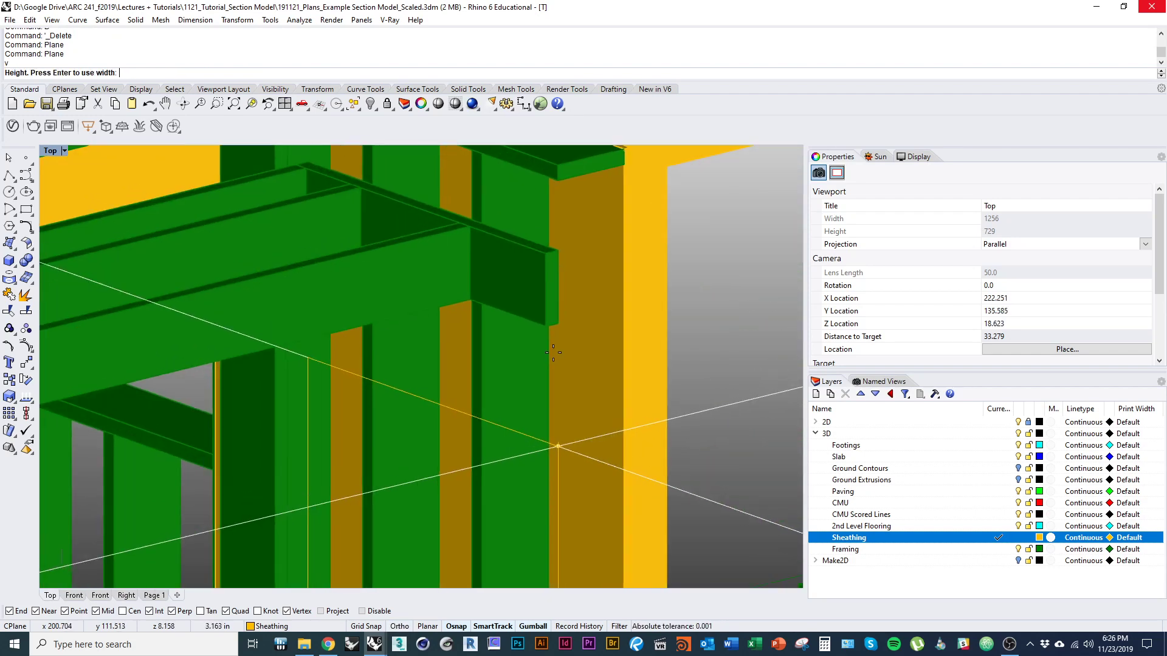
pyautogui.click(553, 352)
pyautogui.scroll(-3, 541, 383)
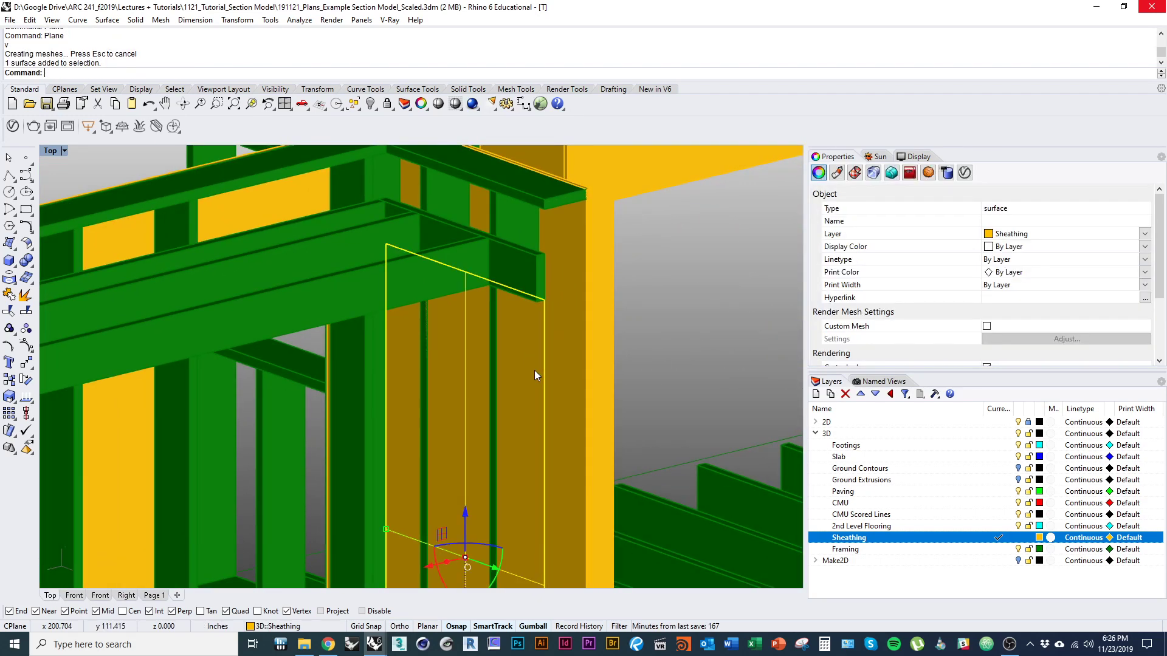
# Step: Offset the end wall's inner plane into a solid sheathing panel 0.03125 in thick
pyautogui.press('Return')
pyautogui.press('Return')
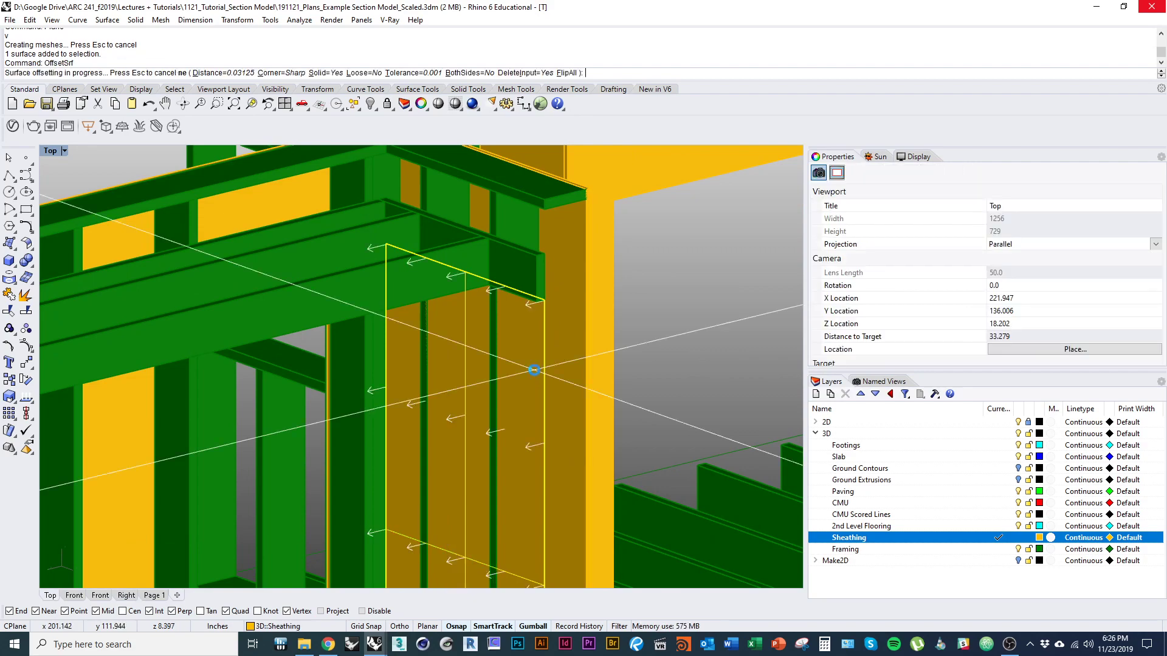
pyautogui.moveTo(534, 370); pyautogui.dragTo(534, 468, button='right')
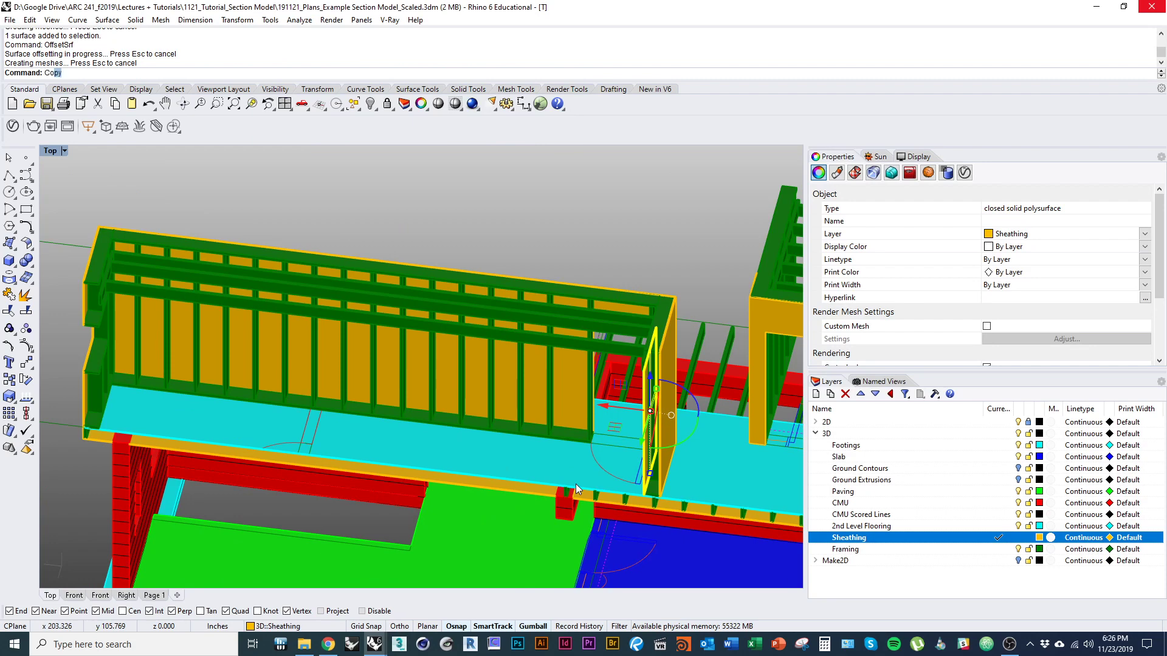
# Step: Copy the new interior sheathing panel from its lower floor-edge corner to the inner face of the opposite end wall
pyautogui.press('Return')
pyautogui.scroll(5, 576, 480)
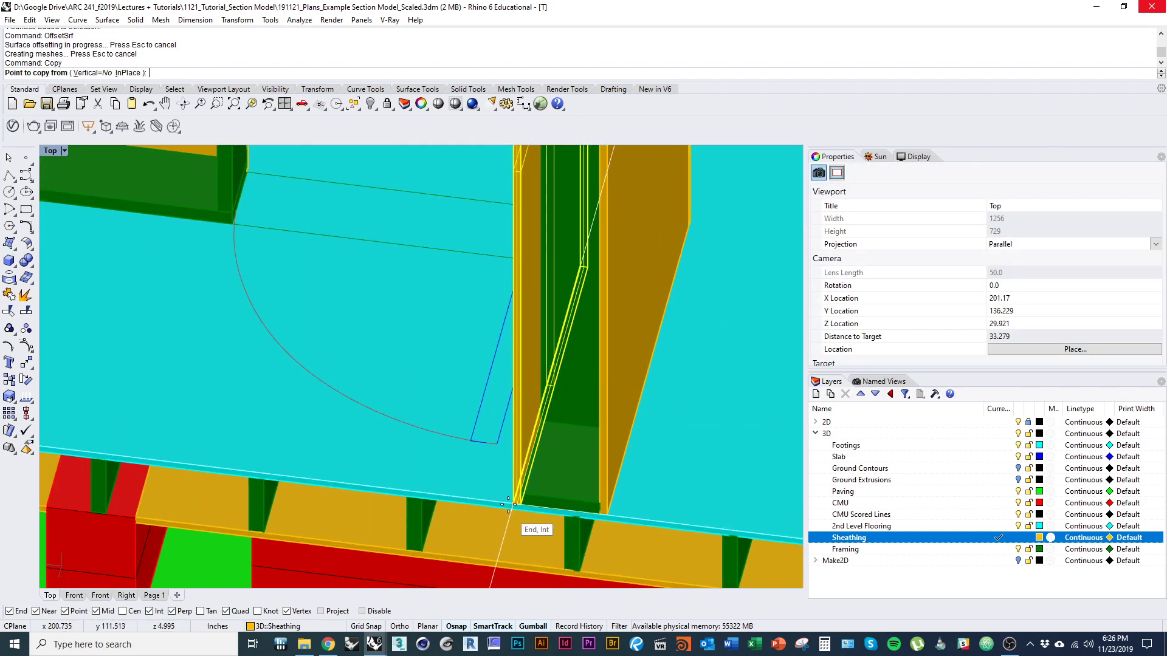
pyautogui.click(509, 504)
pyautogui.scroll(-5, 497, 454)
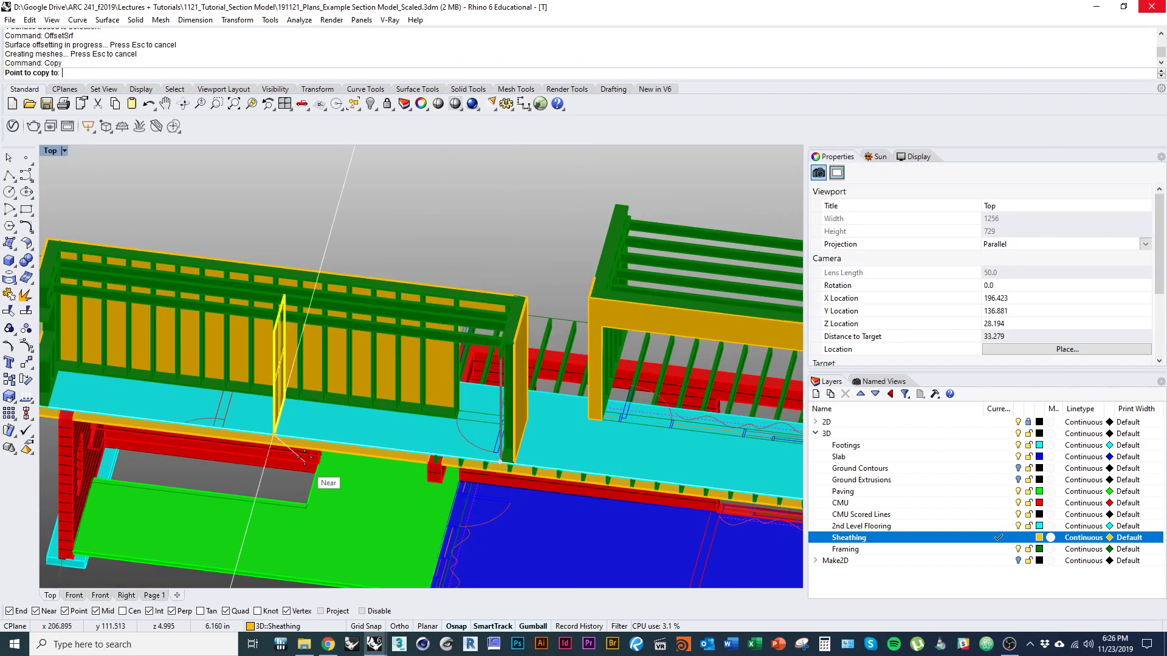
pyautogui.scroll(5, 301, 360)
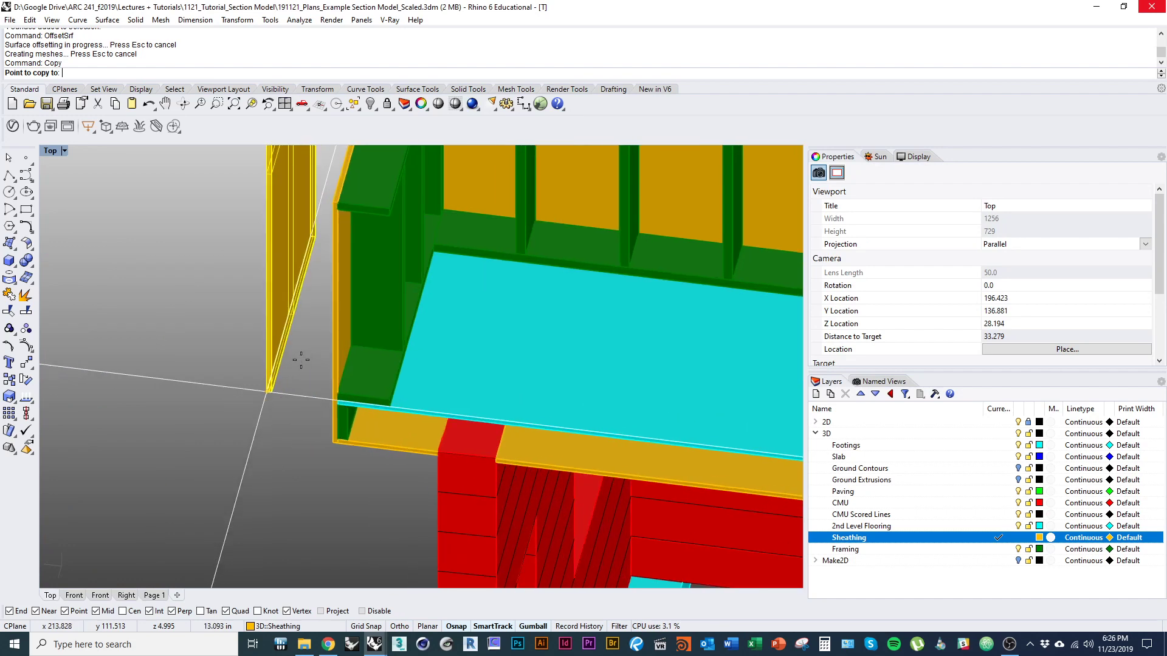
pyautogui.click(387, 408)
pyautogui.press('Return')
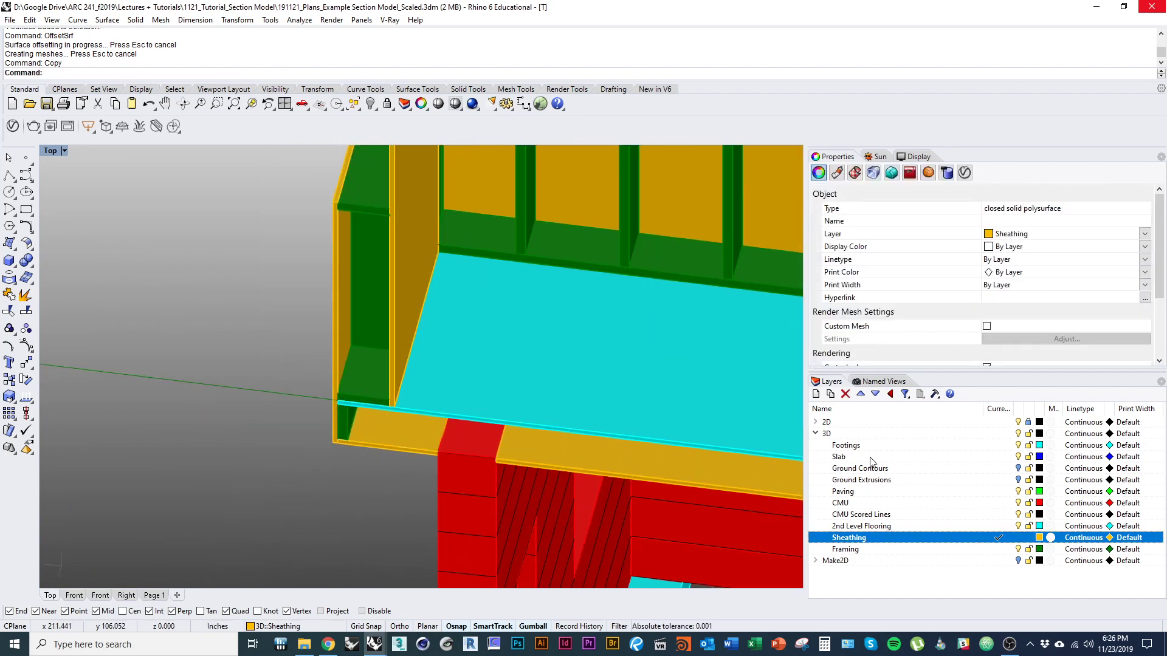
# Step: Hide the 2D and CMU Scored Lines layers
pyautogui.click(1019, 423)
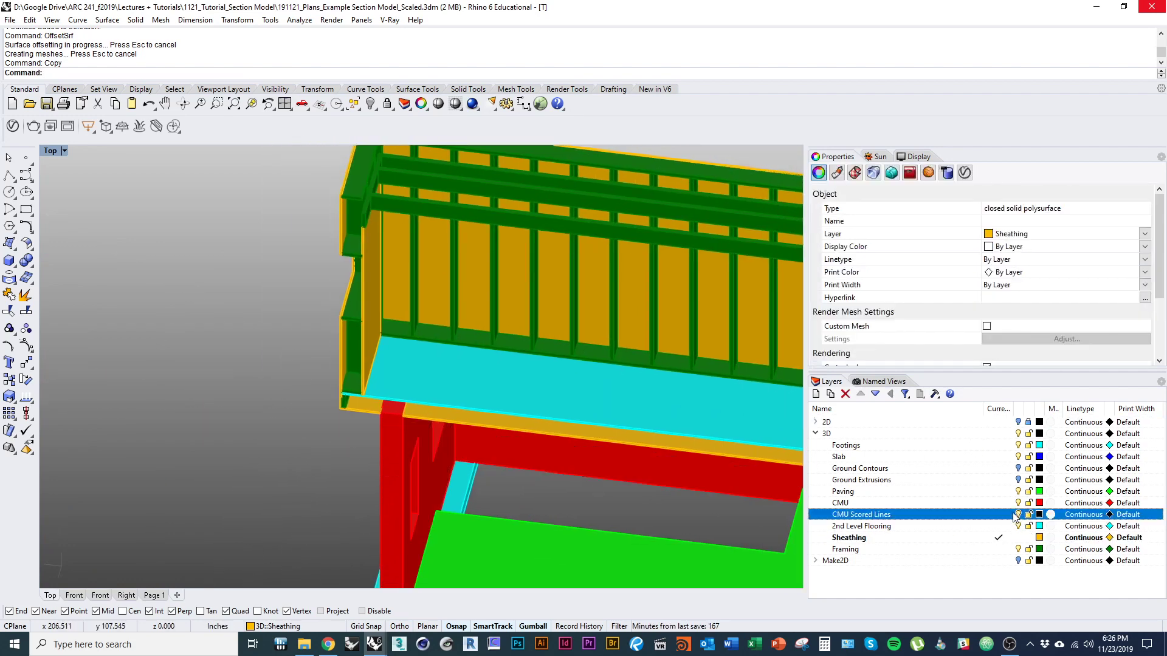
pyautogui.click(1016, 515)
pyautogui.moveTo(507, 435); pyautogui.dragTo(434, 453, button='right')
pyautogui.scroll(-4, 375, 448)
pyautogui.scroll(4, 331, 418)
# Step: Create a vertical plane along the long stud wall's inner face, between the two end panels and up to the underside of the joists
pyautogui.press('Return')
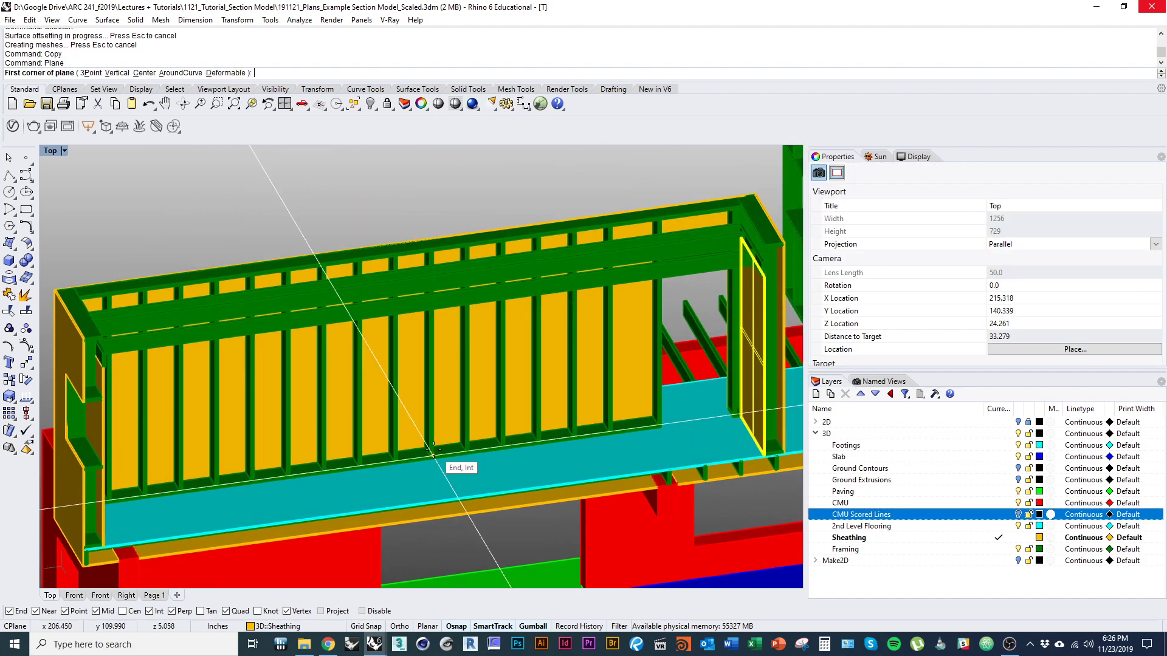
pyautogui.scroll(8, 439, 455)
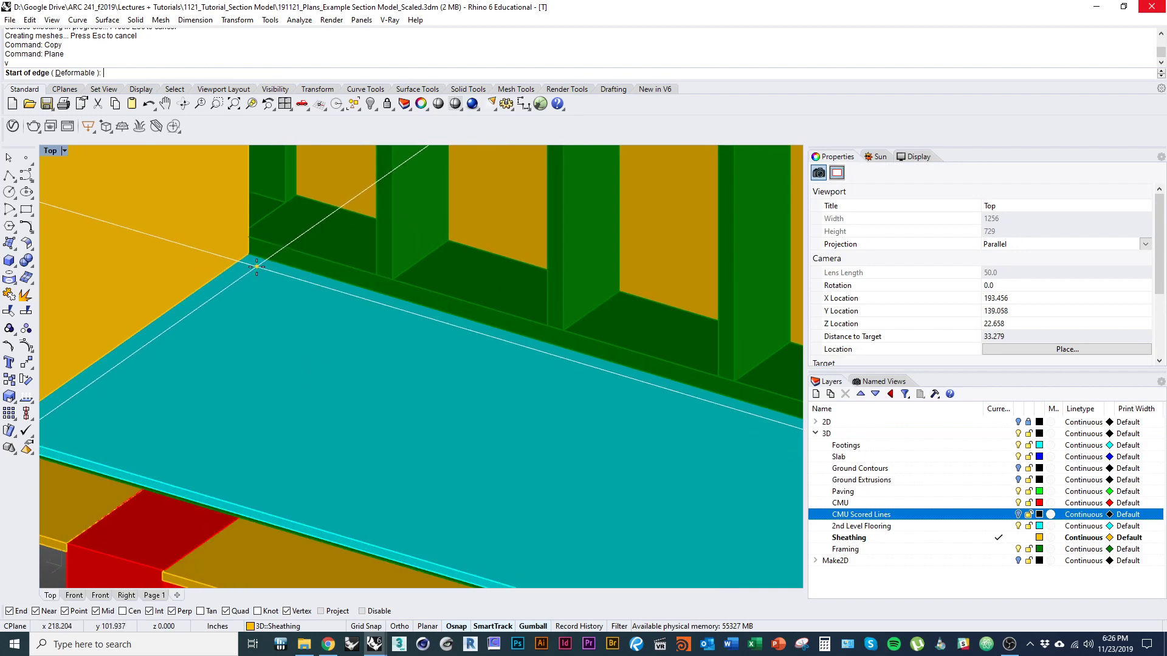
pyautogui.moveTo(250, 257); pyautogui.dragTo(572, 362, button='right')
pyautogui.scroll(3, 573, 360)
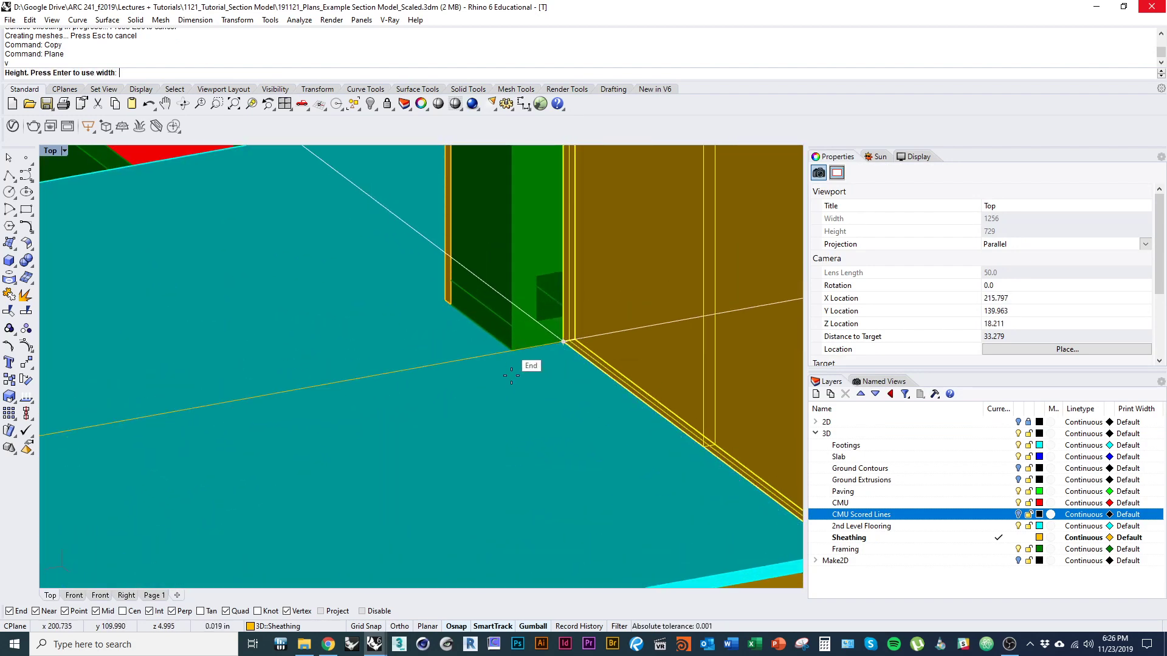
pyautogui.scroll(-8, 512, 377)
pyautogui.moveTo(506, 411); pyautogui.dragTo(537, 346, button='right')
pyautogui.scroll(8, 539, 346)
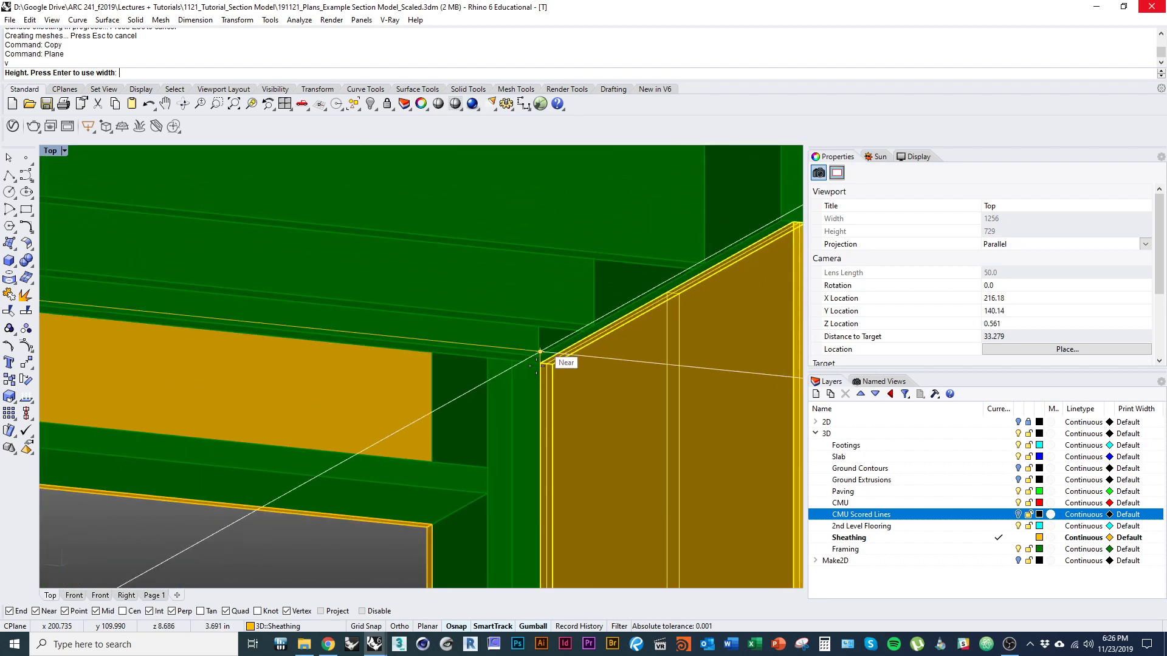
pyautogui.click(539, 364)
# Step: Offset the long wall's inner plane into a solid sheathing panel
pyautogui.scroll(-8, 527, 377)
pyautogui.moveTo(486, 432); pyautogui.dragTo(390, 505, button='right')
pyautogui.click(450, 447)
pyautogui.press('Return')
pyautogui.press('Return')
pyautogui.press('Escape')
# Step: Build a box filling the door opening in the long wall, from the floor corners up to the opening's head
pyautogui.write('box')
pyautogui.press('Return')
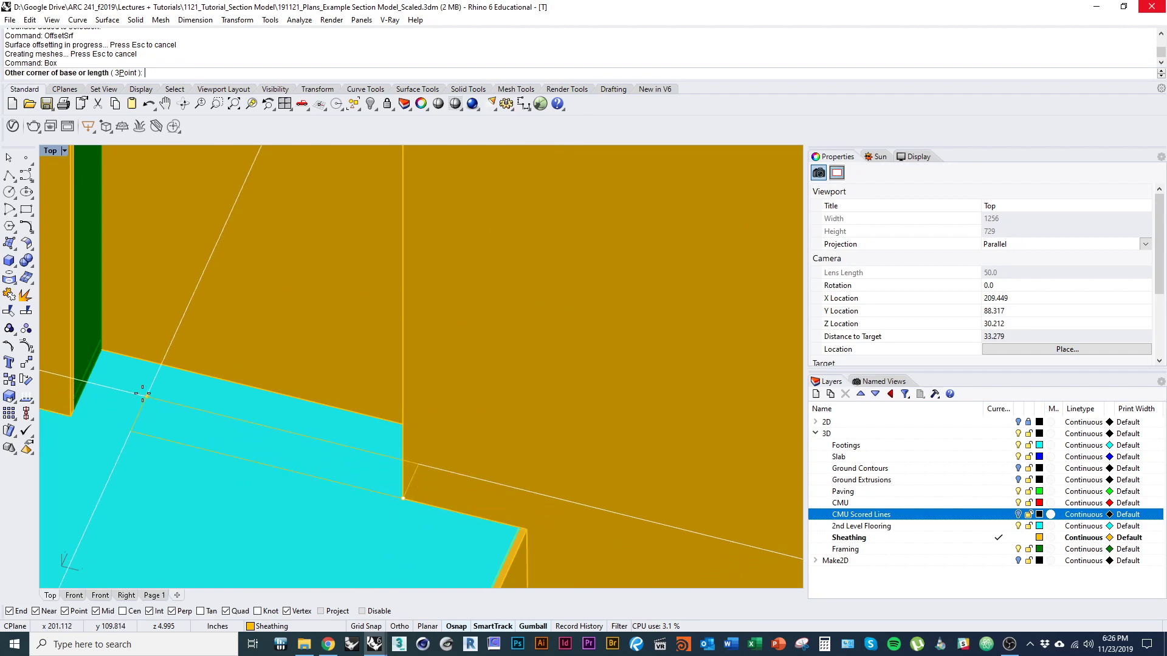
pyautogui.click(99, 363)
pyautogui.scroll(-10, 158, 359)
pyautogui.keyDown('shift'); pyautogui.moveTo(166, 367); pyautogui.dragTo(174, 483, button='right'); pyautogui.keyUp('shift')
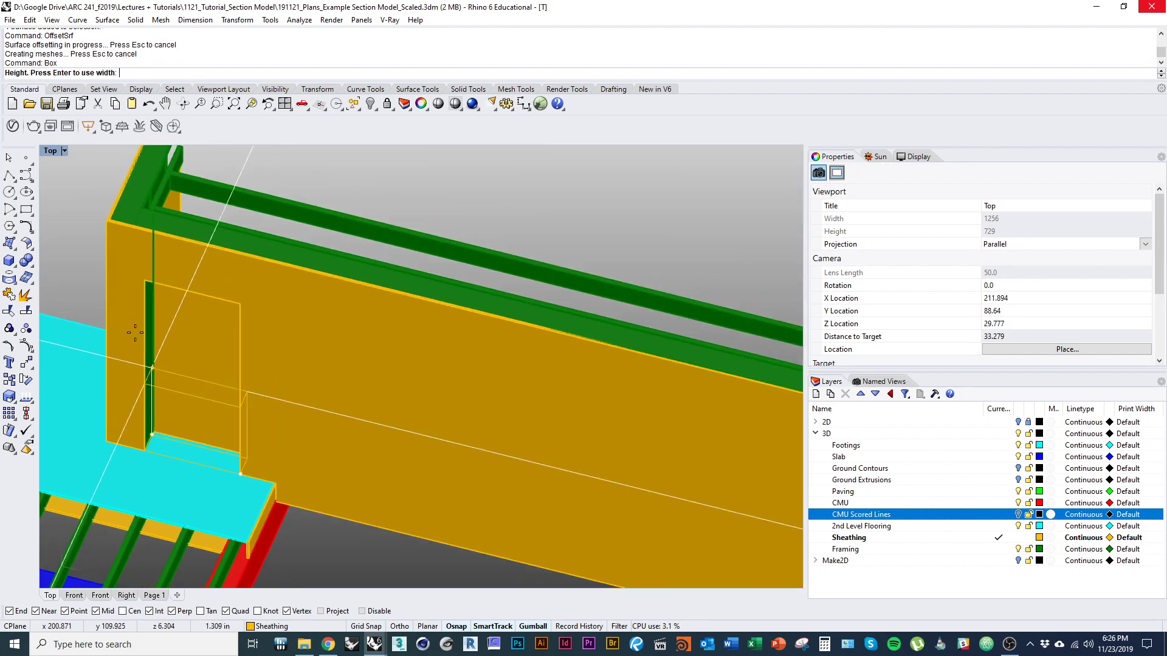
pyautogui.scroll(10, 136, 328)
pyautogui.click(178, 207)
pyautogui.scroll(-5, 216, 240)
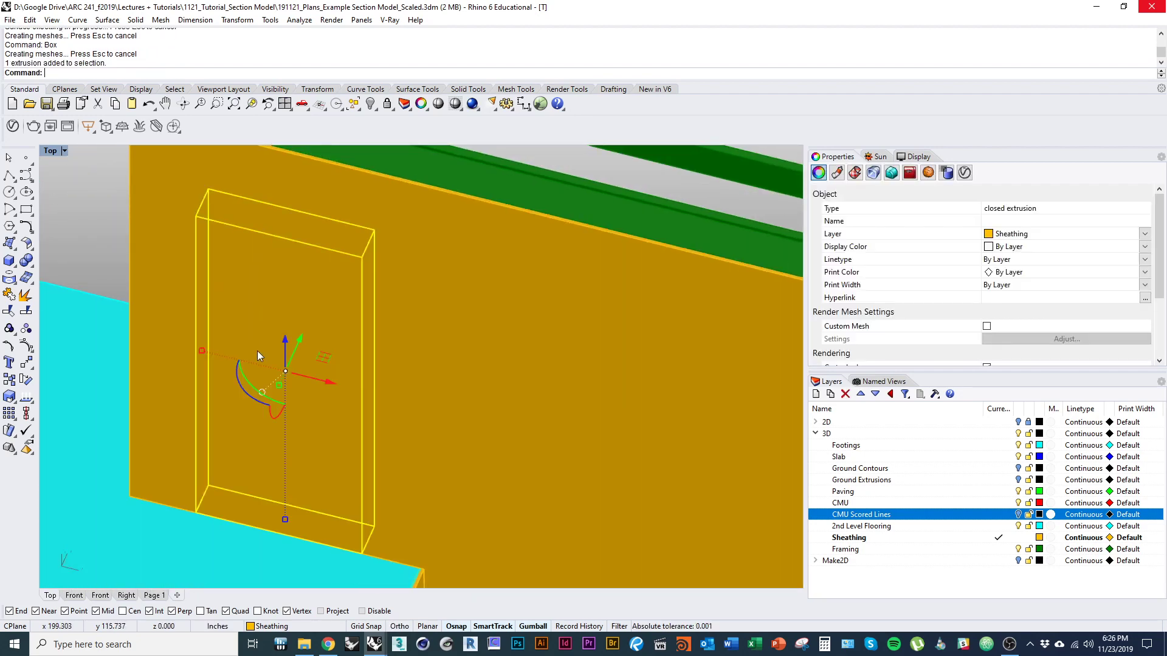
# Step: Cut the door opening out of the long wall's interior sheathing by subtracting the box with BooleanDifference
pyautogui.moveTo(296, 353); pyautogui.dragTo(282, 415, button='right')
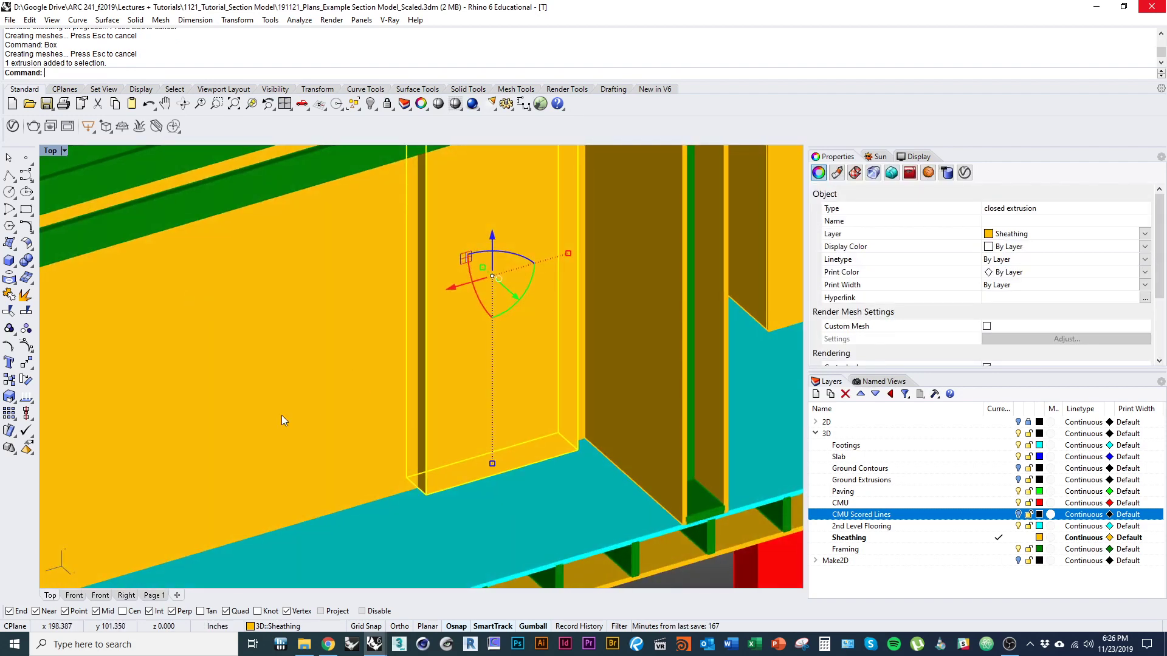
pyautogui.press('Return')
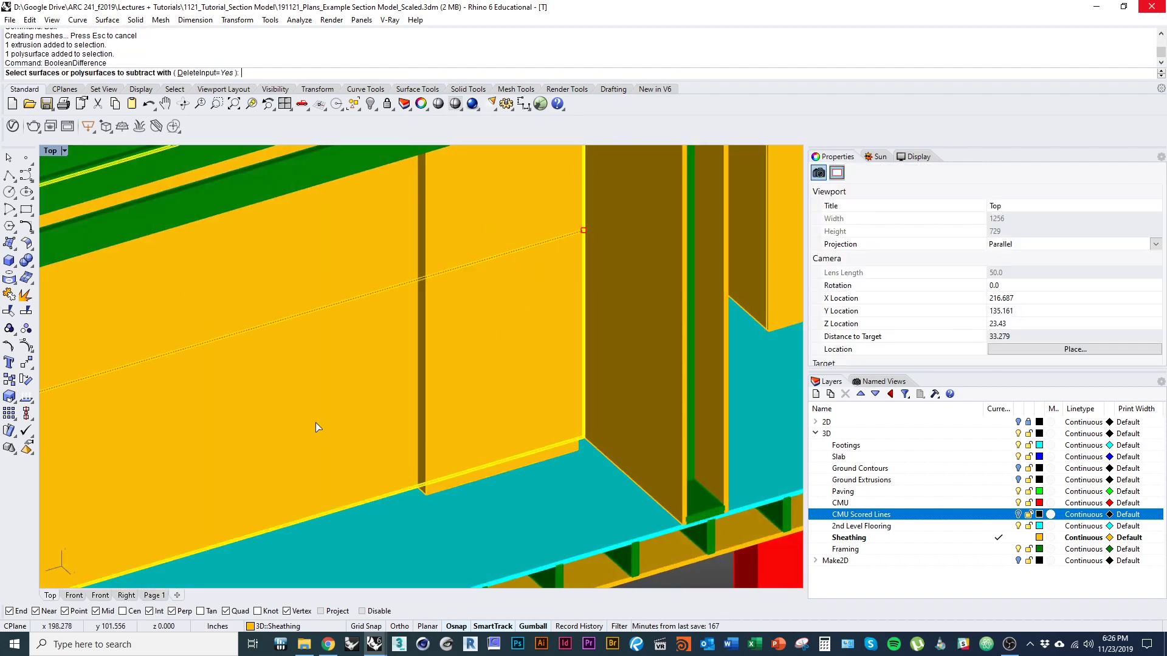
pyautogui.click(468, 371)
pyautogui.press('Return')
pyautogui.scroll(-6, 418, 432)
pyautogui.moveTo(417, 437); pyautogui.dragTo(392, 490, button='right')
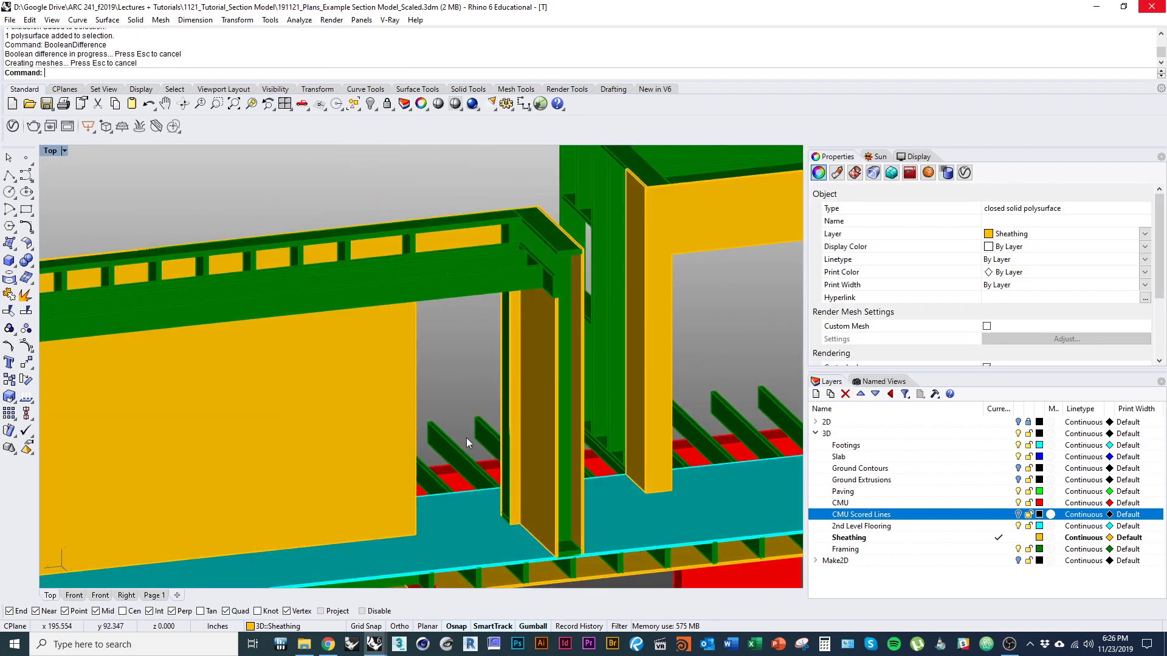
# Step: Create a horizontal ceiling plane under the joists, between diagonally opposite top corners of the interior sheathing panels
pyautogui.moveTo(465, 438); pyautogui.dragTo(470, 413, button='right')
pyautogui.scroll(5, 489, 389)
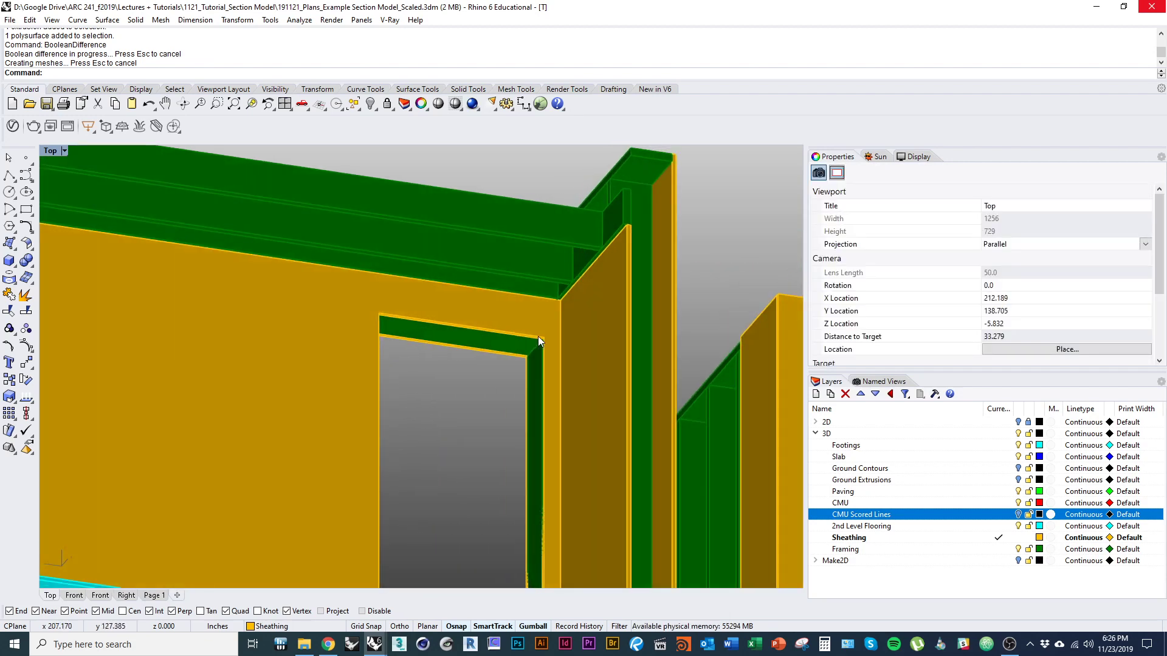
pyautogui.scroll(4, 545, 333)
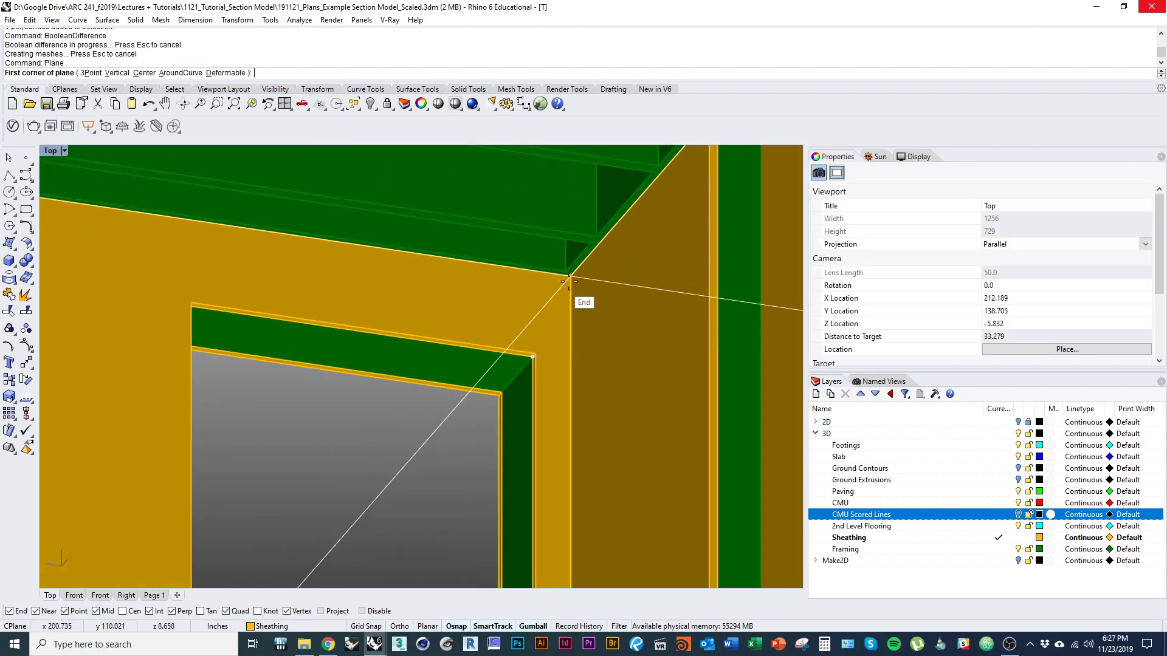
pyautogui.click(572, 278)
pyautogui.scroll(-5, 574, 340)
pyautogui.scroll(2, 755, 391)
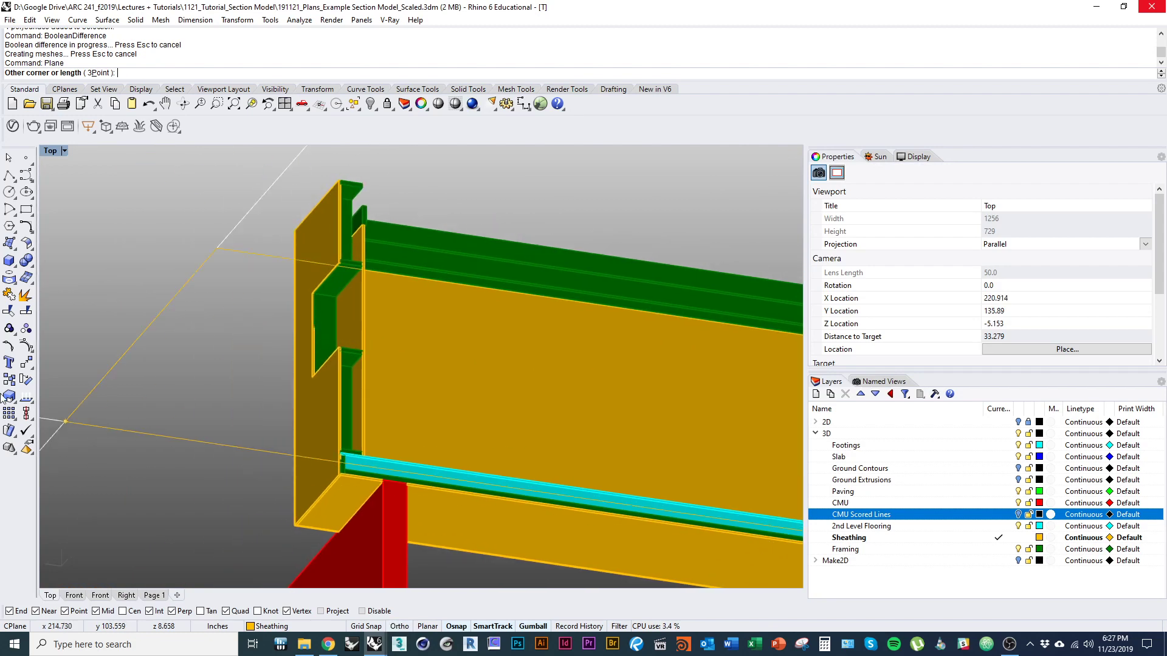
pyautogui.moveTo(430, 410); pyautogui.dragTo(255, 371, button='right')
pyautogui.scroll(9, 115, 256)
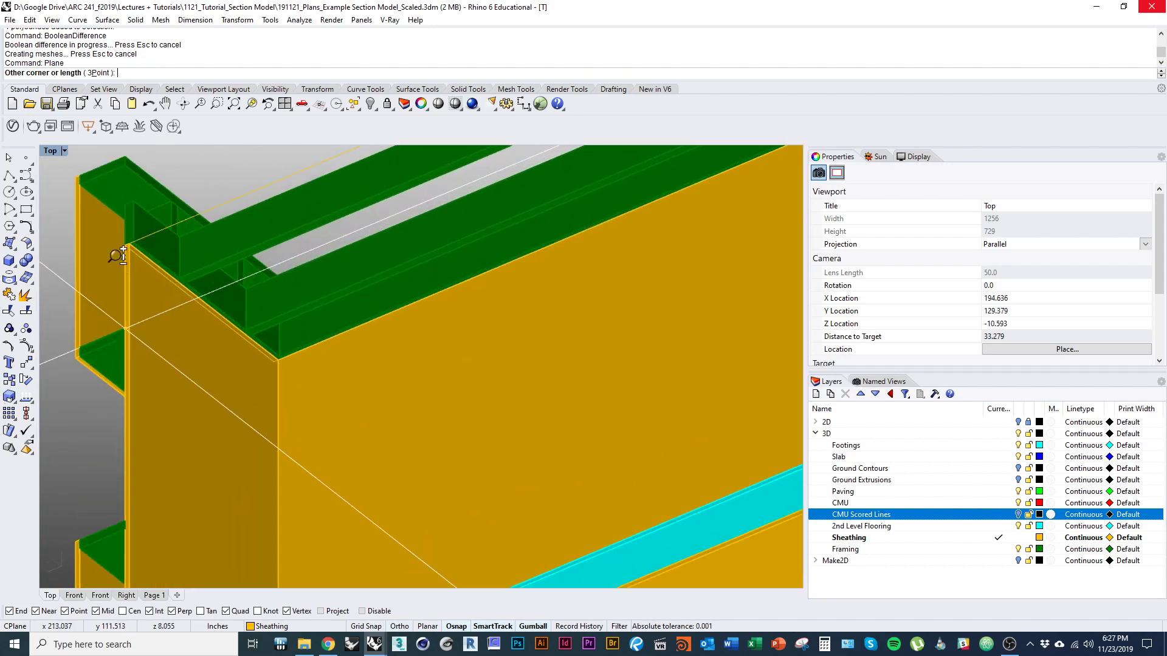
pyautogui.click(145, 194)
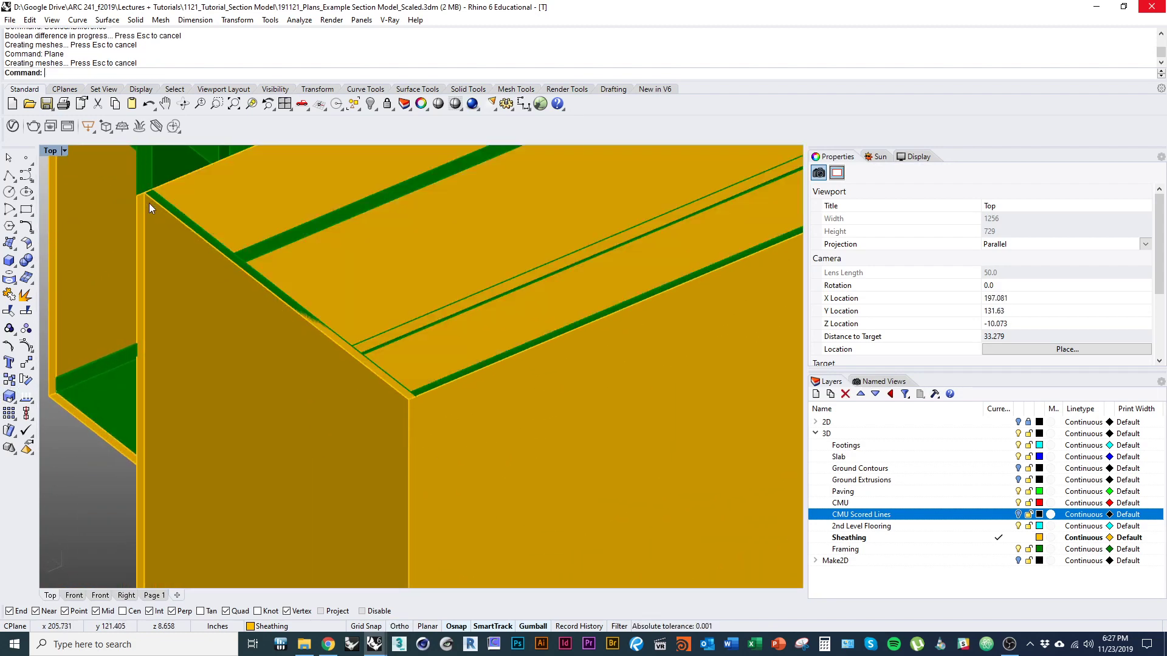
# Step: Offset the ceiling plane into a solid 0.03125 in thick, with the offset direction flipped downward
pyautogui.click(207, 210)
pyautogui.write('os')
pyautogui.press('Return')
pyautogui.scroll(-3, 223, 268)
pyautogui.write('f')
pyautogui.press('Return')
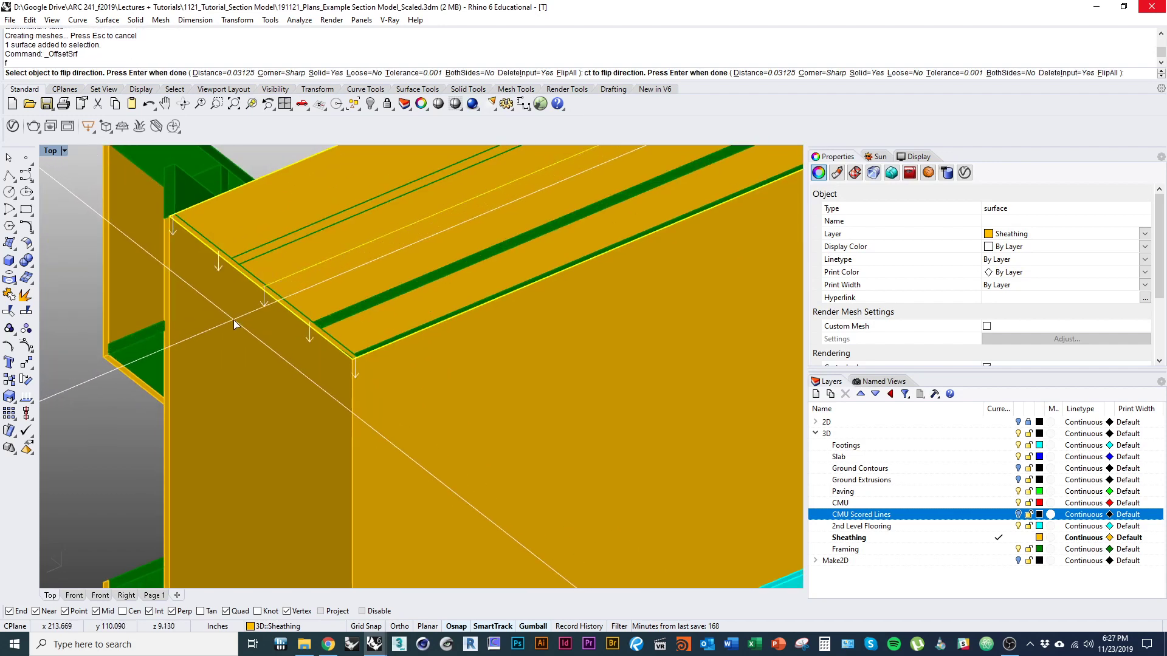
pyautogui.press('Return')
pyautogui.scroll(-5, 240, 325)
pyautogui.keyDown('ctrl'); pyautogui.keyDown('shift'); pyautogui.moveTo(240, 325); pyautogui.dragTo(320, 466, button='right'); pyautogui.keyUp('shift'); pyautogui.keyUp('ctrl')
pyautogui.press('Escape')
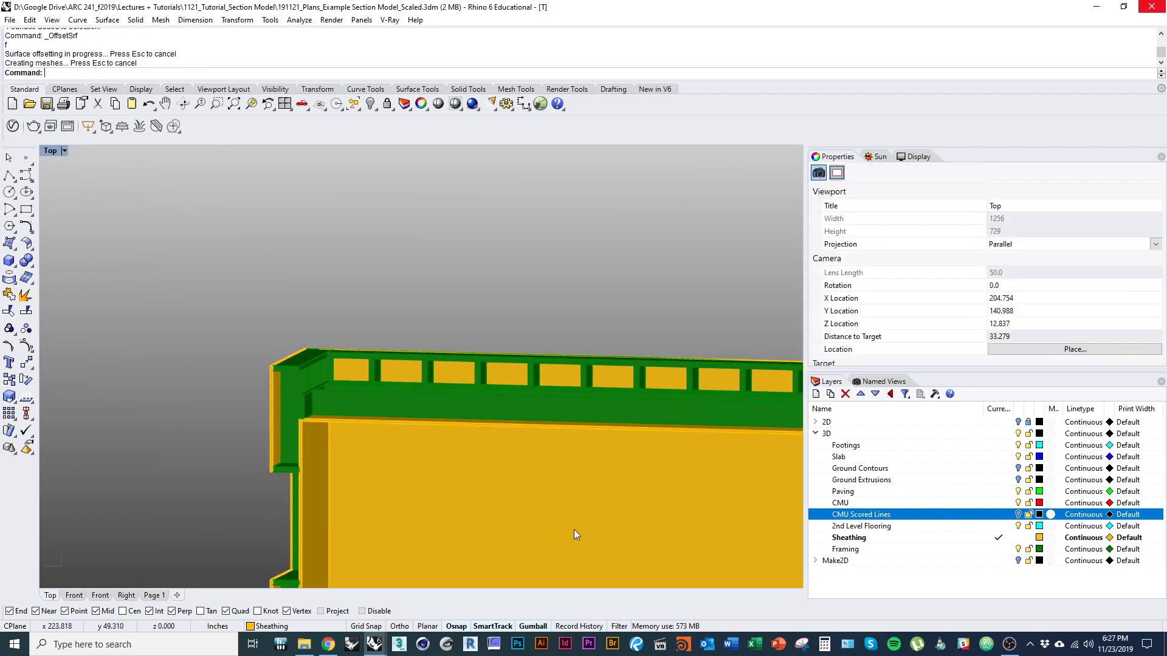
# Step: Create a vertical plane on the stud wall beside the large opening, from the jamb's floor corner up to the underside of the joists
pyautogui.moveTo(517, 512); pyautogui.dragTo(201, 377, button='right')
pyautogui.scroll(-6, 200, 377)
pyautogui.keyDown('ctrl'); pyautogui.keyDown('shift'); pyautogui.moveTo(261, 413); pyautogui.dragTo(351, 447, button='right'); pyautogui.keyUp('shift'); pyautogui.keyUp('ctrl')
pyautogui.moveTo(468, 407); pyautogui.dragTo(164, 395, button='right')
pyautogui.moveTo(474, 380); pyautogui.dragTo(498, 425, button='right')
pyautogui.scroll(3, 498, 406)
pyautogui.scroll(2, 491, 429)
pyautogui.write('Plane')
pyautogui.press('Return')
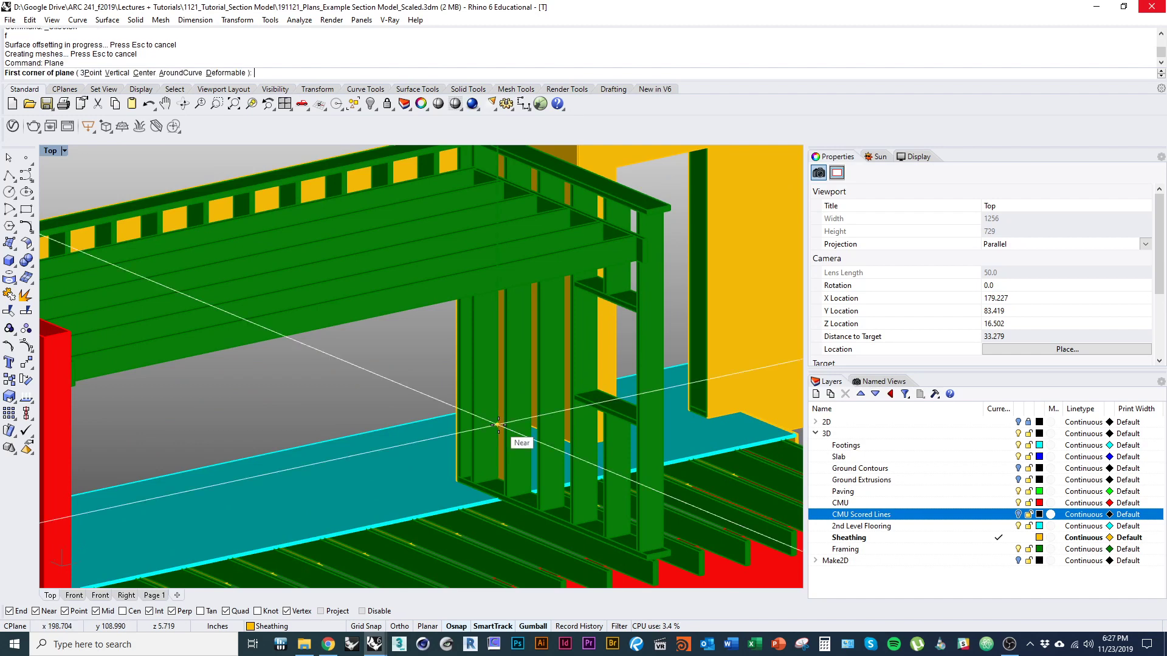
pyautogui.scroll(4, 498, 478)
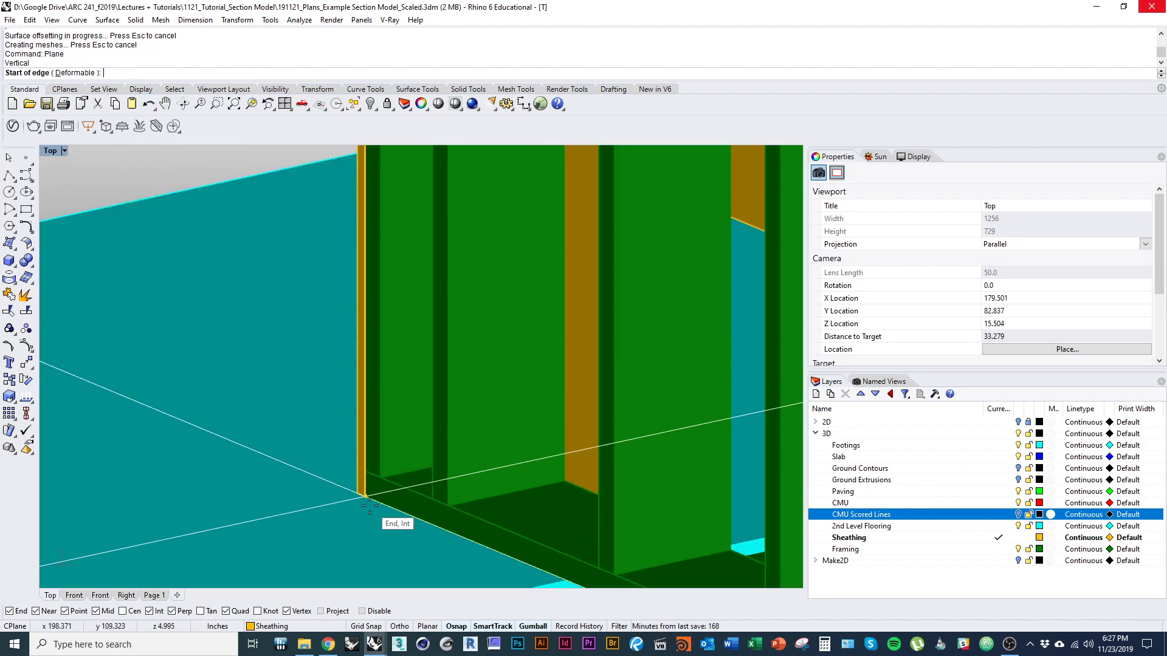
pyautogui.moveTo(562, 584); pyautogui.dragTo(426, 439, button='right')
pyautogui.click(524, 517)
pyautogui.scroll(-8, 464, 524)
pyautogui.scroll(16, 421, 401)
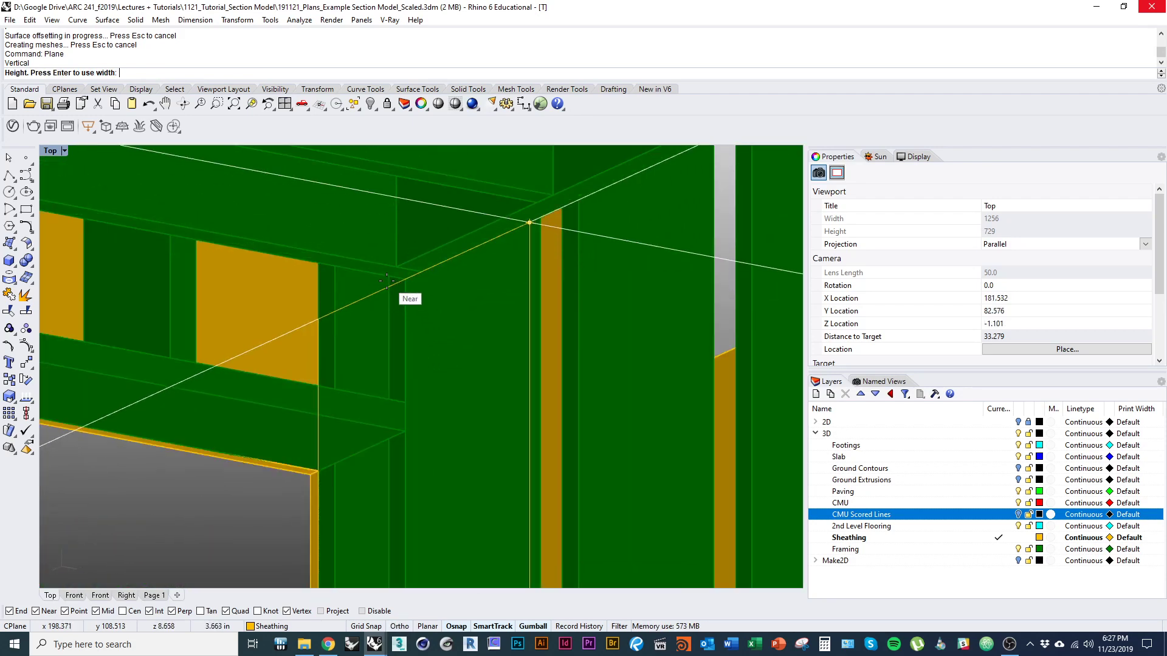
pyautogui.scroll(-8, 398, 274)
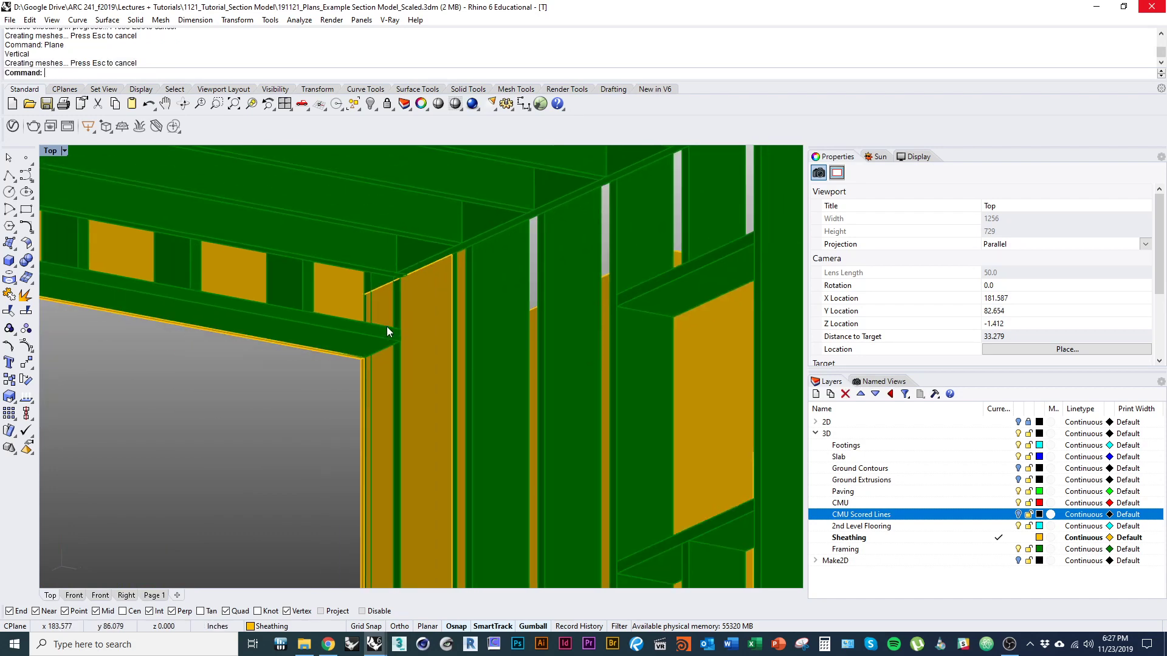
pyautogui.keyDown('ctrl'); pyautogui.keyDown('shift'); pyautogui.moveTo(388, 329); pyautogui.dragTo(354, 327, button='right'); pyautogui.keyUp('shift'); pyautogui.keyUp('ctrl')
pyautogui.scroll(4, 400, 334)
pyautogui.click(395, 350)
pyautogui.press('Escape')
pyautogui.scroll(-5, 354, 327)
pyautogui.write('Plane')
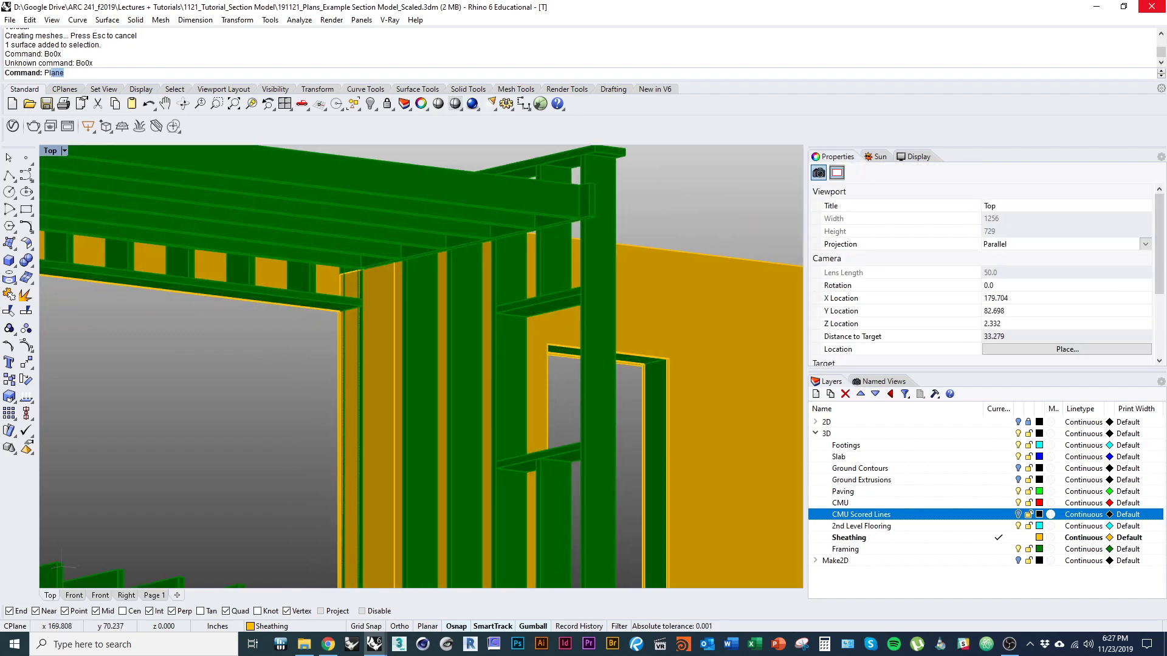
pyautogui.press('Return')
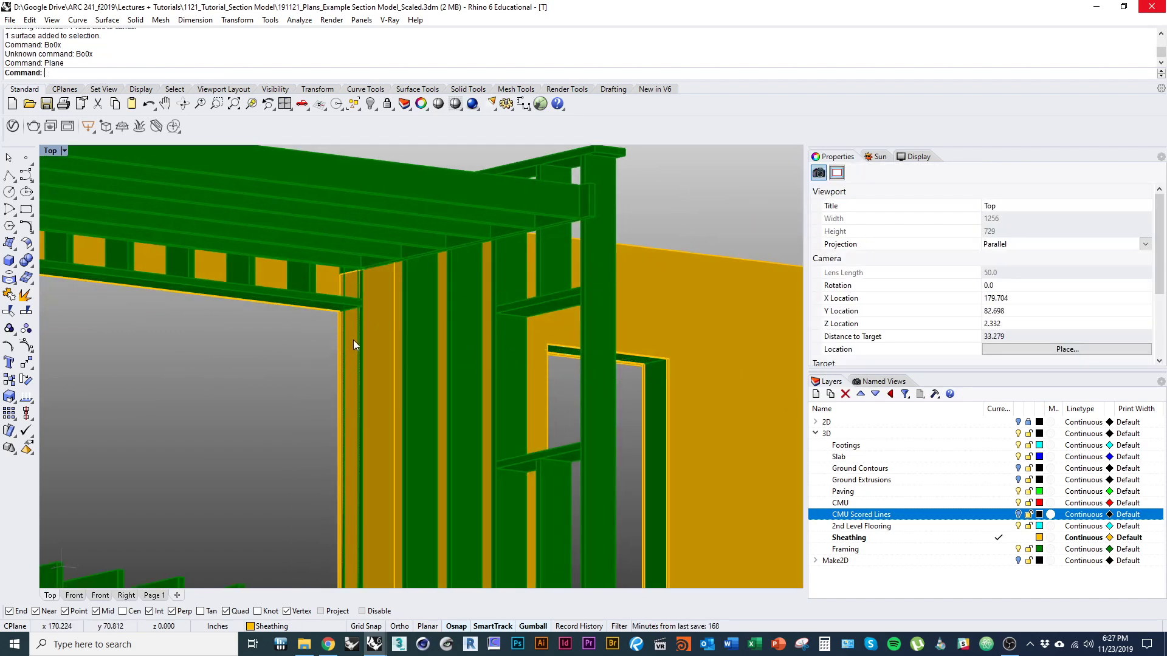
# Step: Build a box around the end of the header where it meets the vertical plane, starting from the header's lower corner at the jamb
pyautogui.scroll(3, 366, 285)
pyautogui.write('Box')
pyautogui.press('Return')
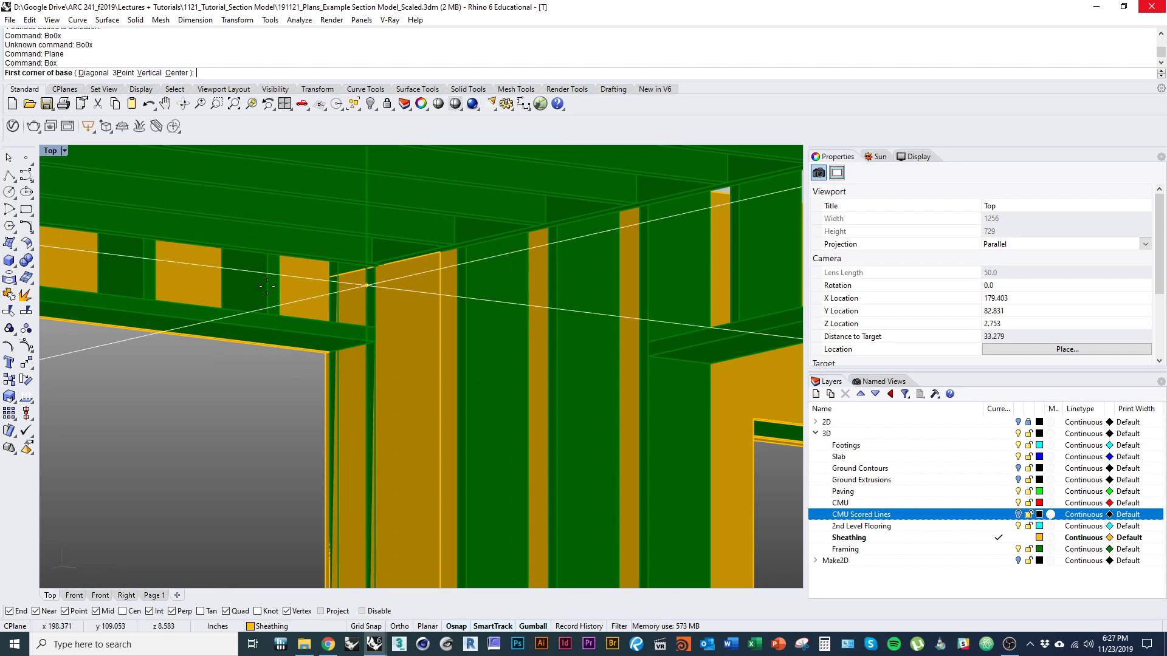
pyautogui.scroll(4, 320, 302)
pyautogui.click(424, 352)
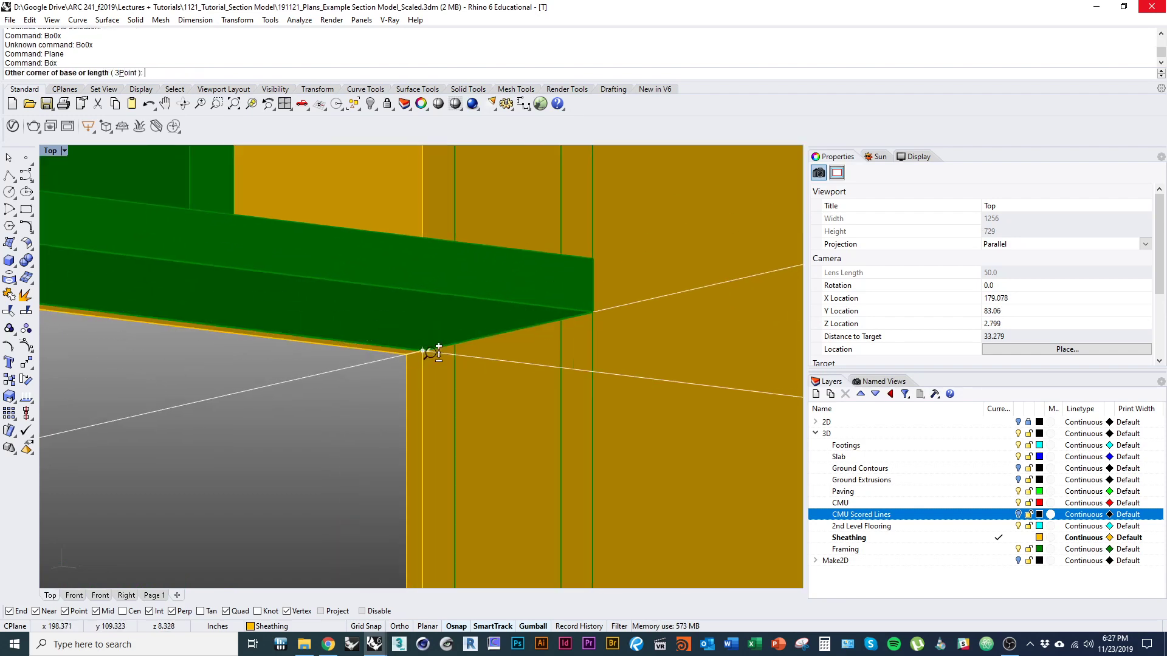
pyautogui.hotkey('ctrl', 'alt', 'w')
pyautogui.scroll(-5, 595, 346)
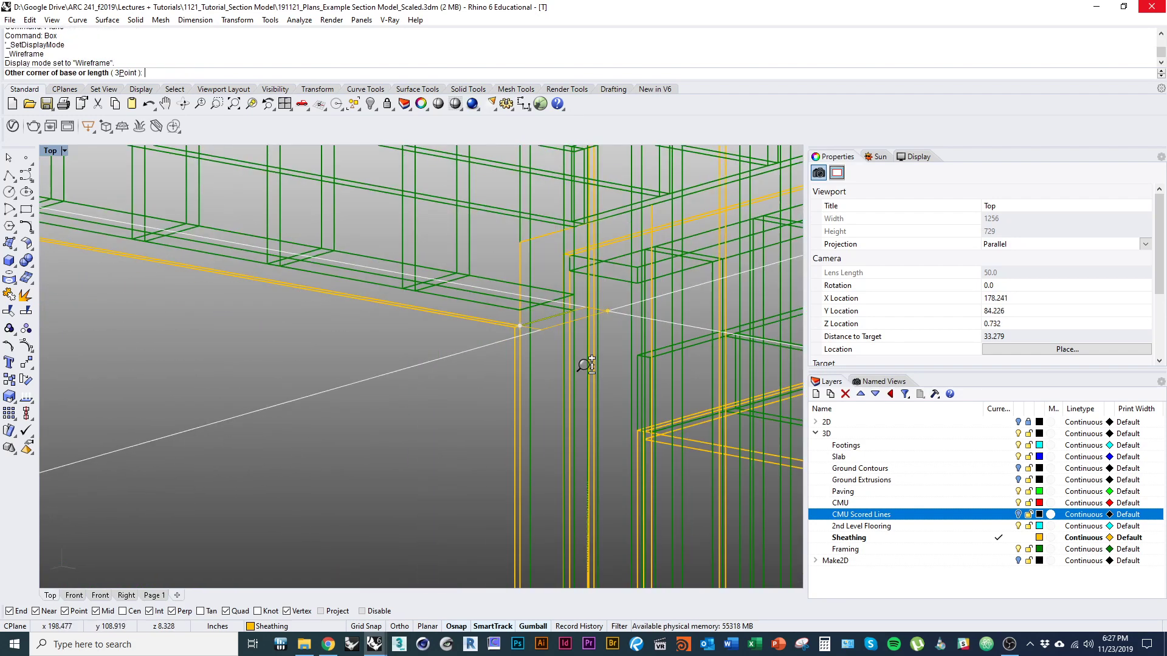
pyautogui.scroll(5, 577, 362)
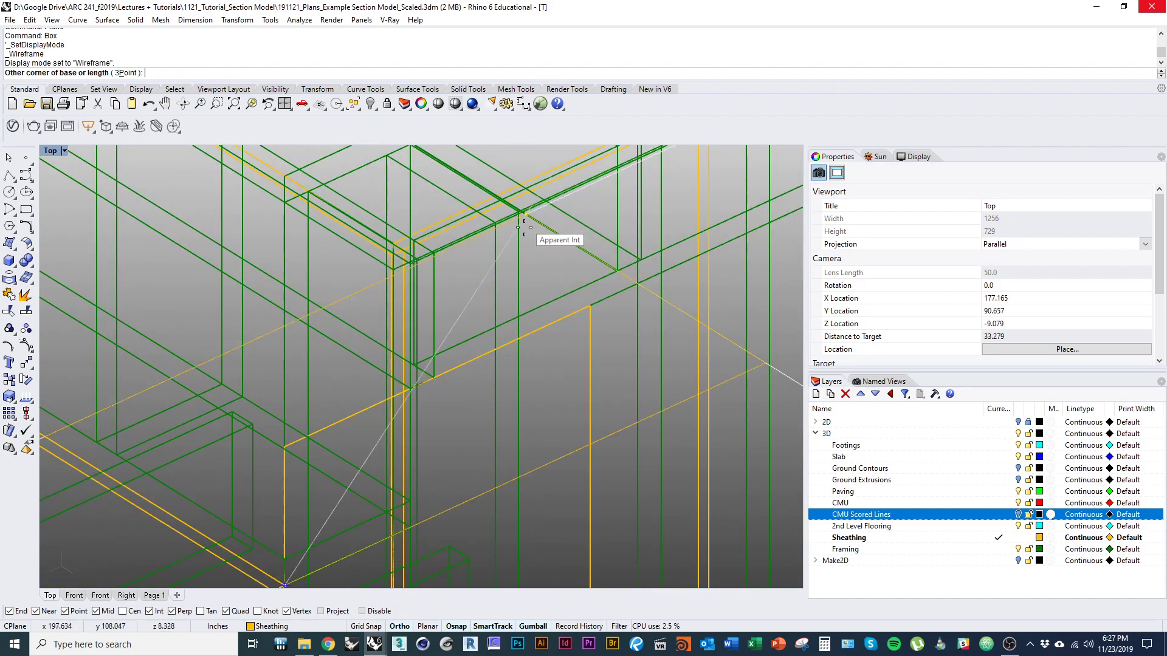
pyautogui.scroll(-6, 514, 248)
pyautogui.moveTo(486, 357); pyautogui.dragTo(472, 295, button='right')
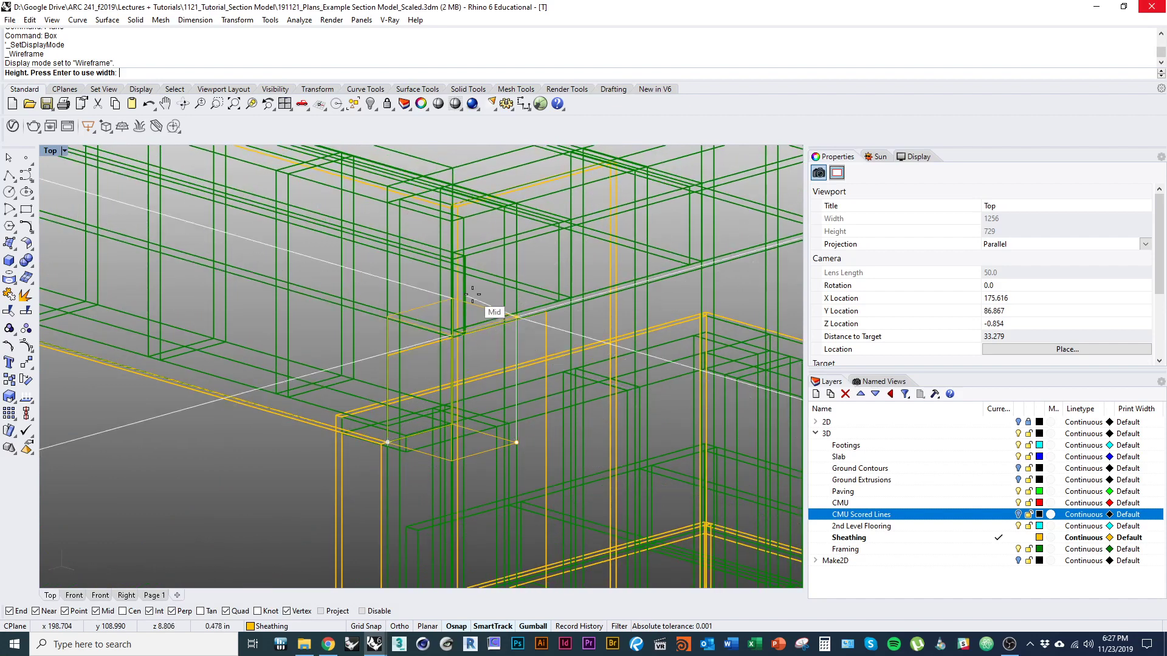
pyautogui.hotkey('ctrl', 'alt', 's')
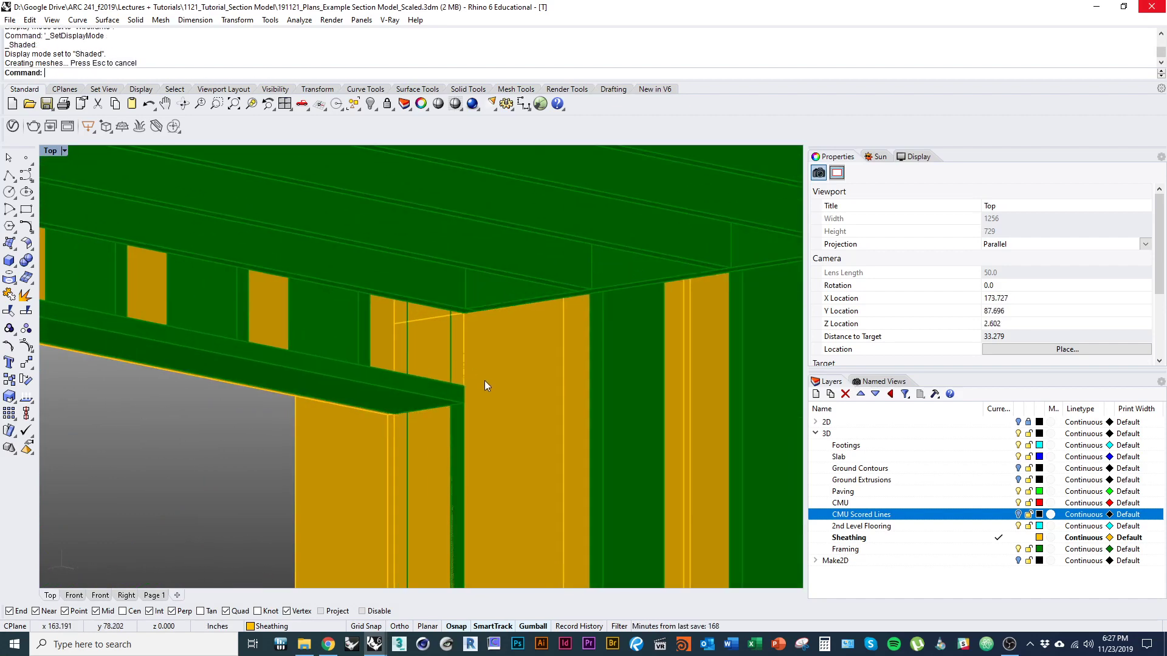
# Step: Shift the box slightly sideways so that it passes through the vertical plane at the header's end
pyautogui.click(434, 336)
pyautogui.click(434, 336)
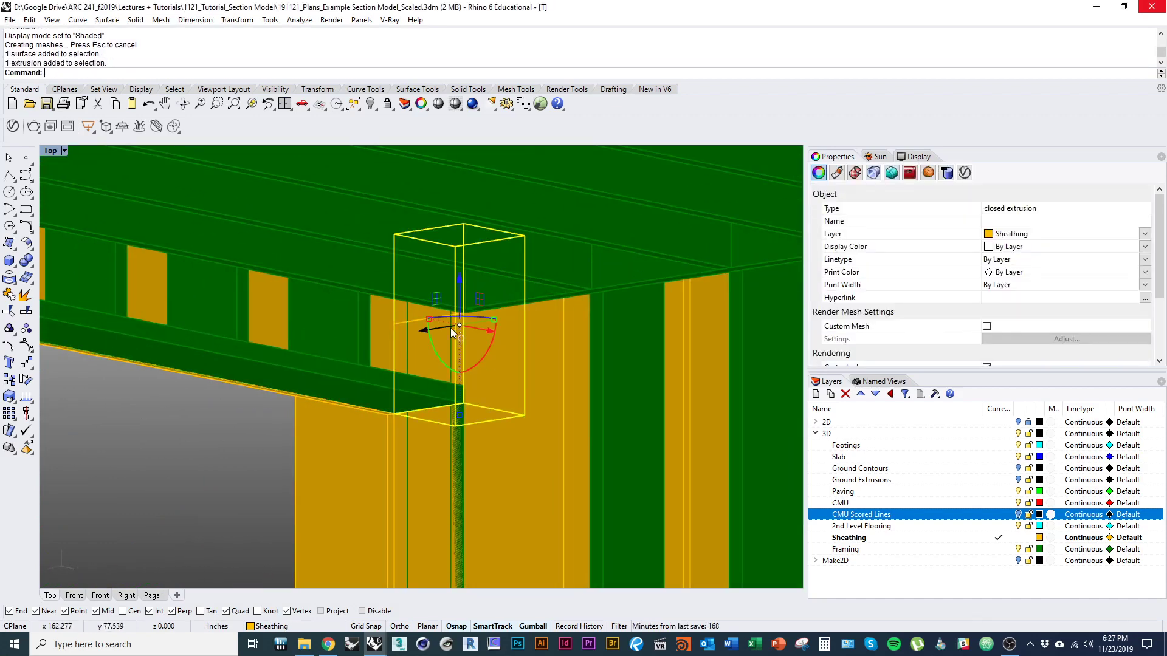
pyautogui.moveTo(486, 328); pyautogui.dragTo(471, 328)
# Step: Try to subtract the box from the single-surface vertical plane with BooleanDifference
pyautogui.click(497, 398)
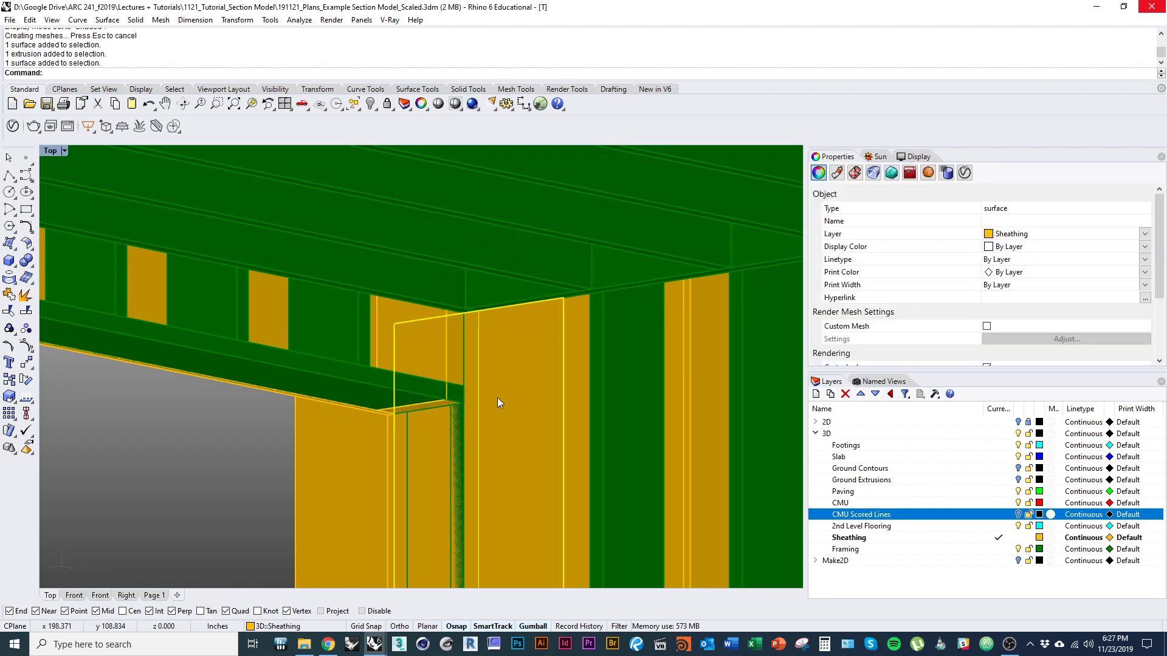
pyautogui.write('Boo')
pyautogui.press('Return')
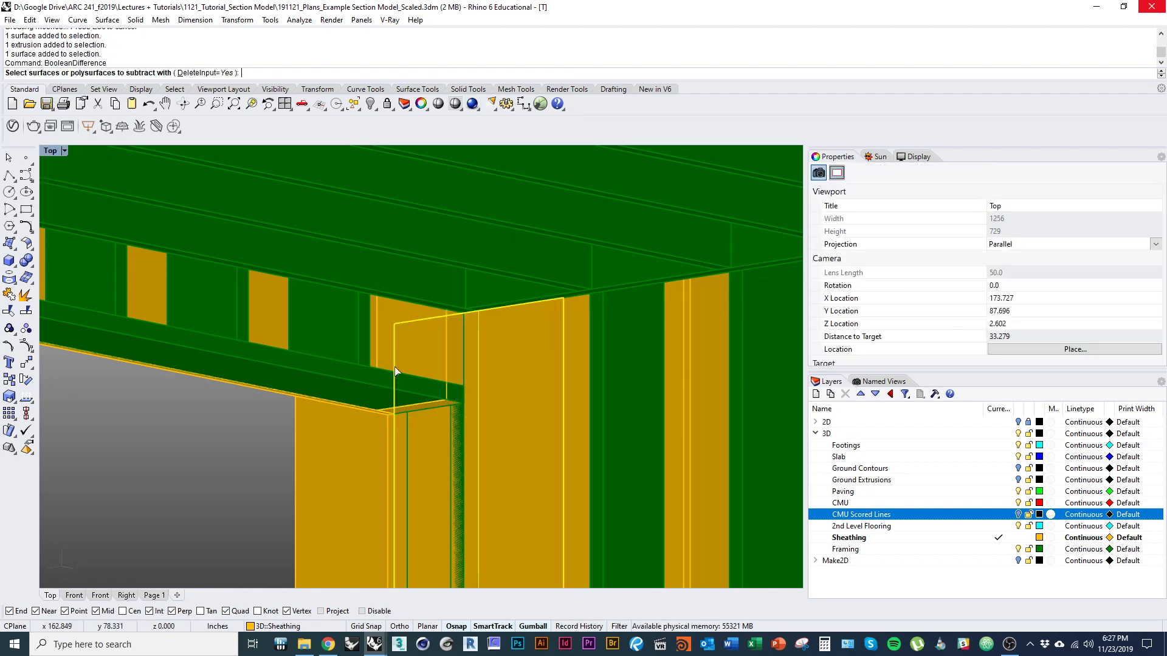
pyautogui.scroll(-3, 435, 365)
pyautogui.moveTo(435, 392)
pyautogui.mouseDown(button='right')
pyautogui.moveTo(409, 392)
pyautogui.moveTo(447, 373)
pyautogui.mouseUp(button='right')
pyautogui.click(410, 392)
pyautogui.scroll(-2, 448, 378)
pyautogui.press('Escape')
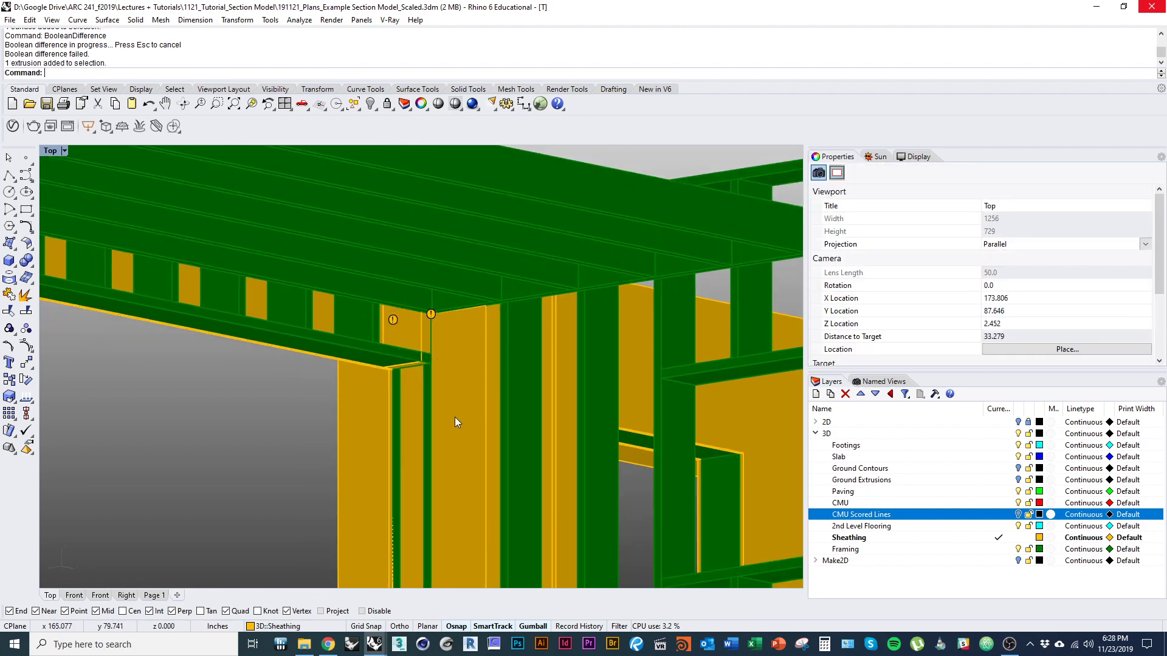
# Step: Offset the vertical plane beside the opening into a solid 0.03125 in thick with OffsetSrf
pyautogui.click(457, 422)
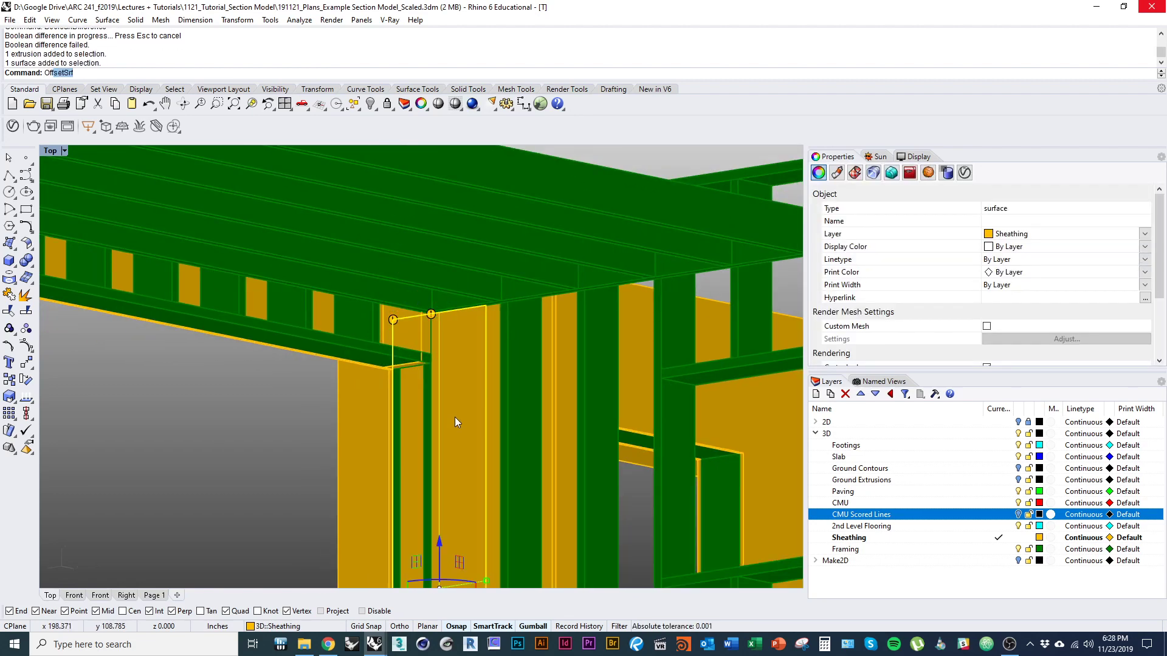
pyautogui.press('Return')
pyautogui.moveTo(455, 422); pyautogui.dragTo(438, 387, button='right')
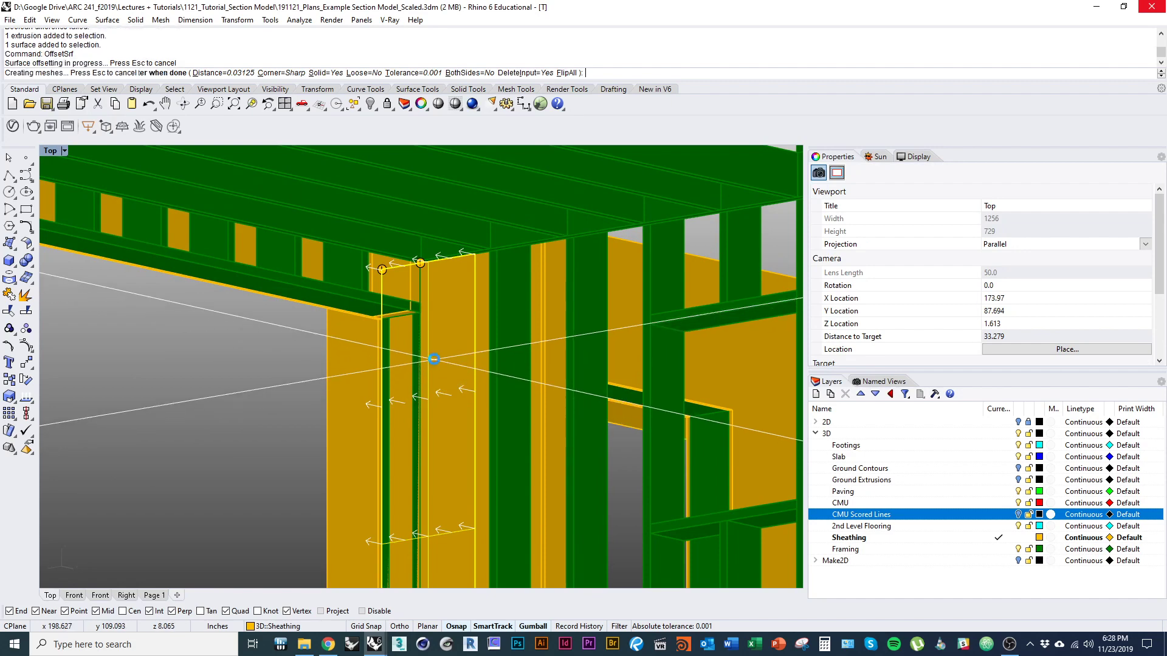
pyautogui.scroll(6, 426, 316)
pyautogui.moveTo(424, 284); pyautogui.dragTo(424, 303, button='right')
# Step: Notch the new sheathing panel around the header end by subtracting the box with BooleanDifference
pyautogui.write('ooleanDifference')
pyautogui.press('Return')
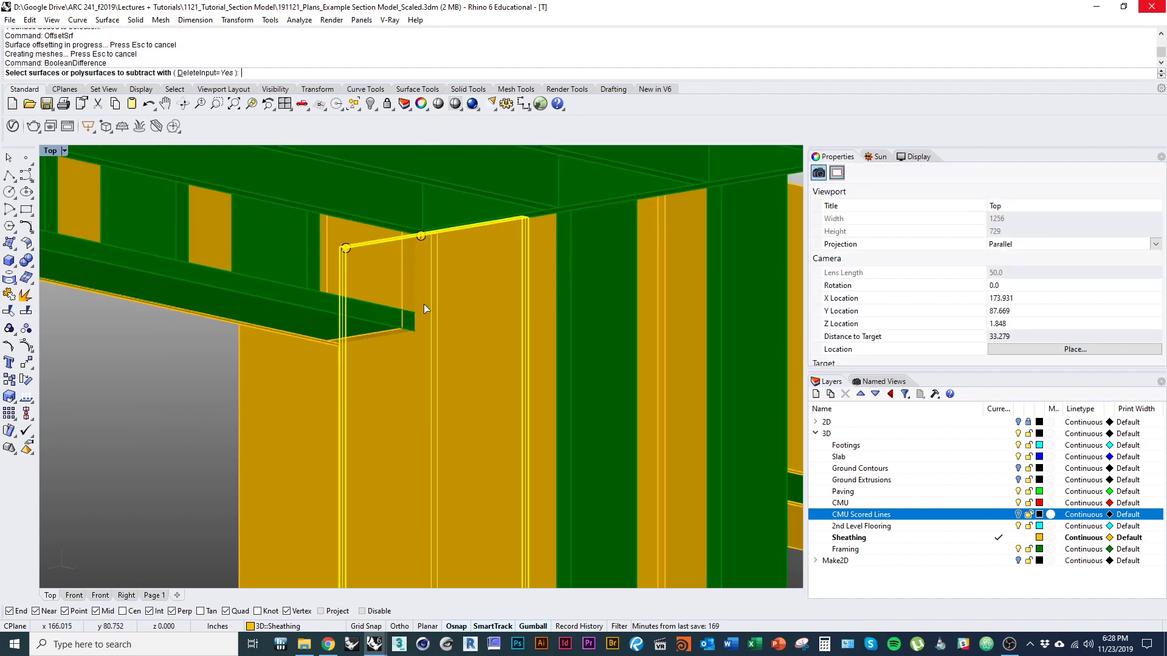
pyautogui.click(390, 283)
pyautogui.press('Return')
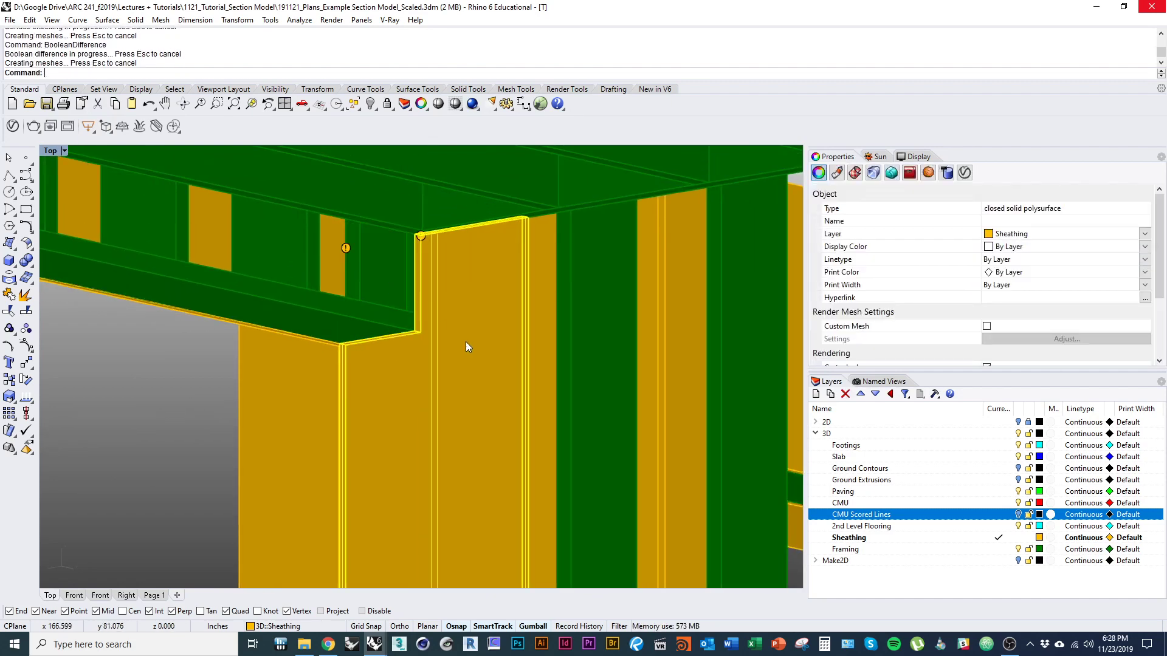
# Step: Delete the two text dots at the top of the notched sheathing panel
pyautogui.scroll(-5, 426, 335)
pyautogui.moveTo(412, 342); pyautogui.dragTo(328, 389, button='right')
pyautogui.moveTo(324, 394); pyautogui.dragTo(445, 256)
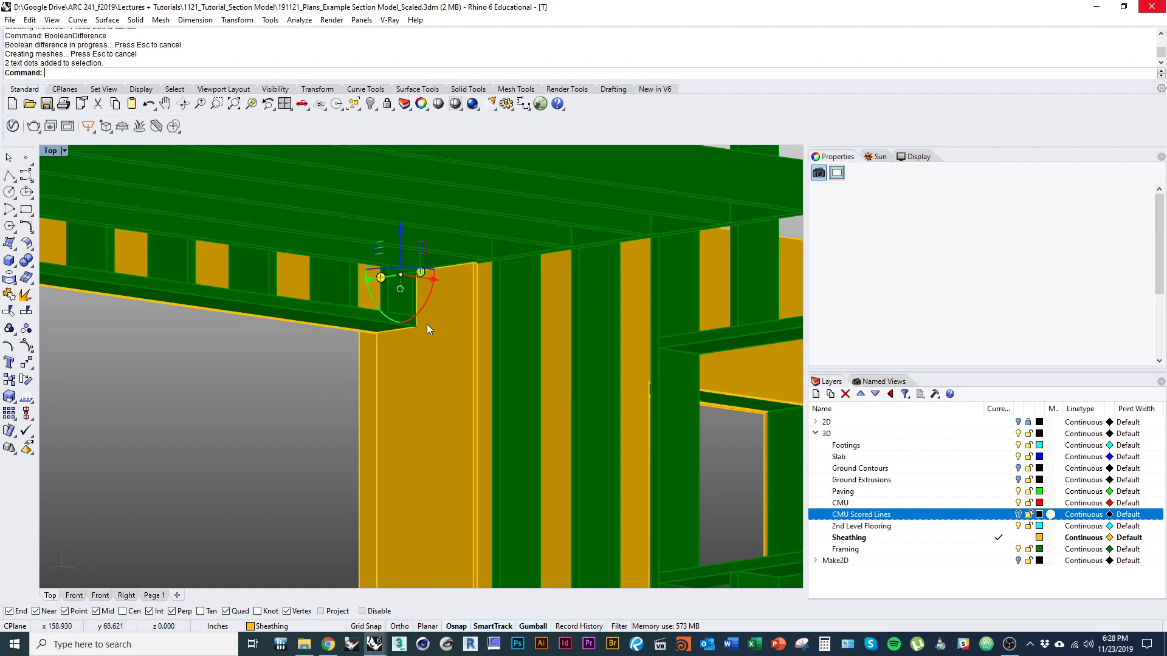
pyautogui.write('d')
pyautogui.press('Return')
# Step: Create a vertical plane over the header's interior face, running from the red CMU wall to the notched sheathing panel
pyautogui.scroll(-5, 413, 326)
pyautogui.moveTo(429, 313); pyautogui.dragTo(616, 397, button='right')
pyautogui.press('Return')
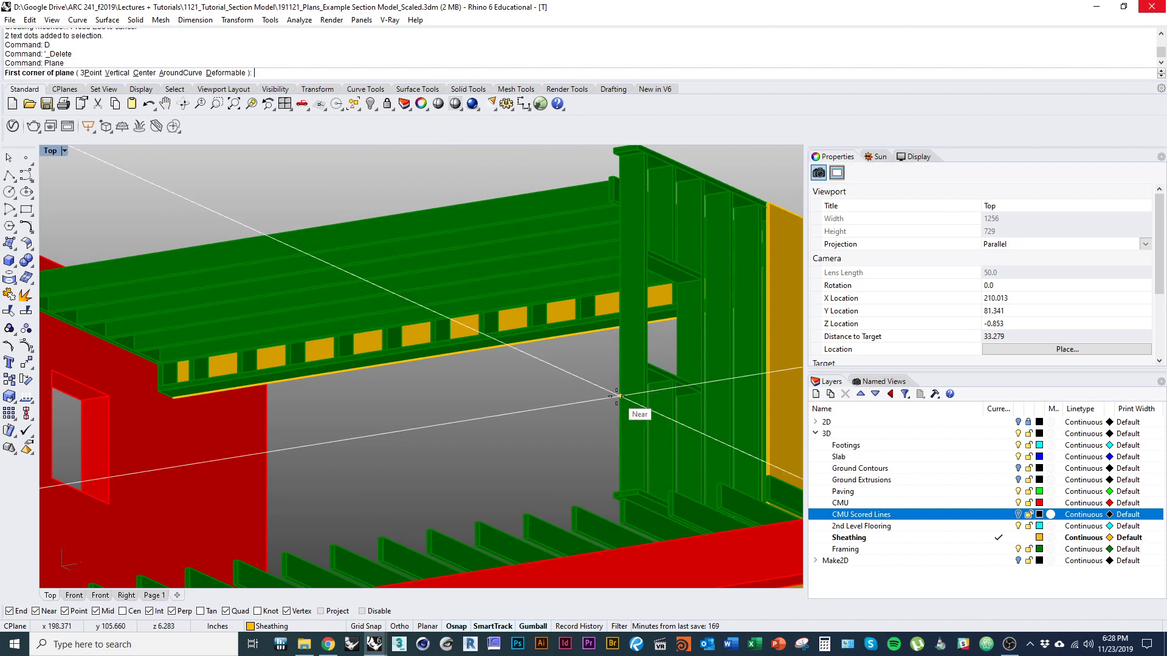
pyautogui.scroll(5, 113, 375)
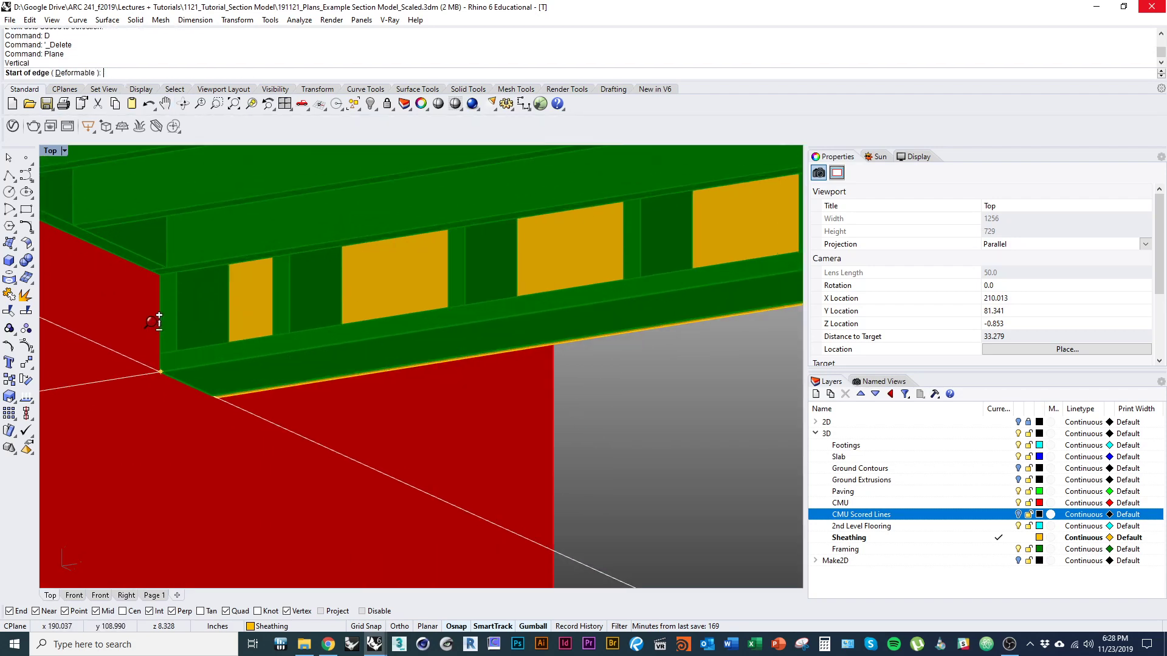
pyautogui.moveTo(159, 236); pyautogui.dragTo(513, 333, button='right')
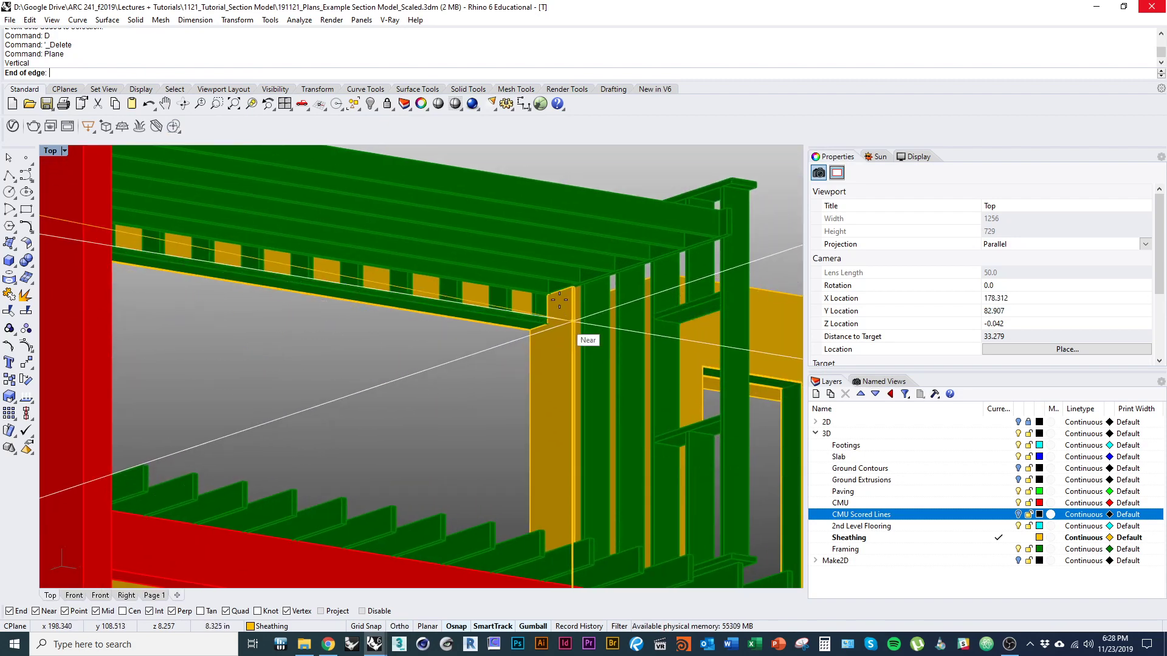
pyautogui.scroll(10, 508, 195)
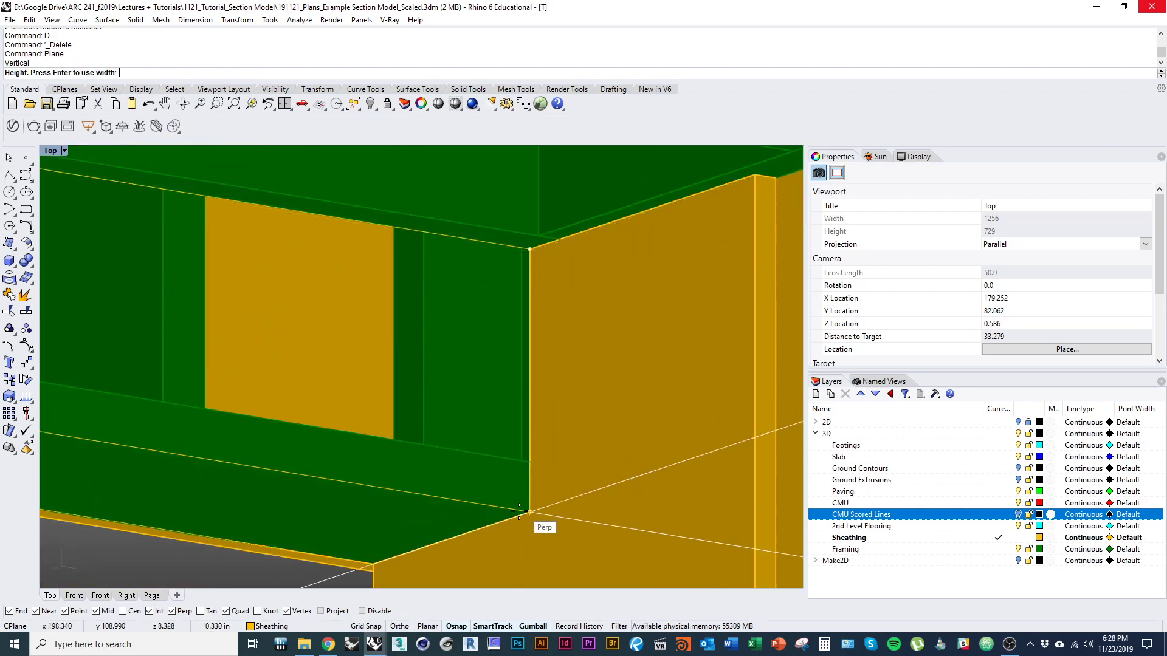
pyautogui.click(520, 512)
pyautogui.scroll(-5, 517, 465)
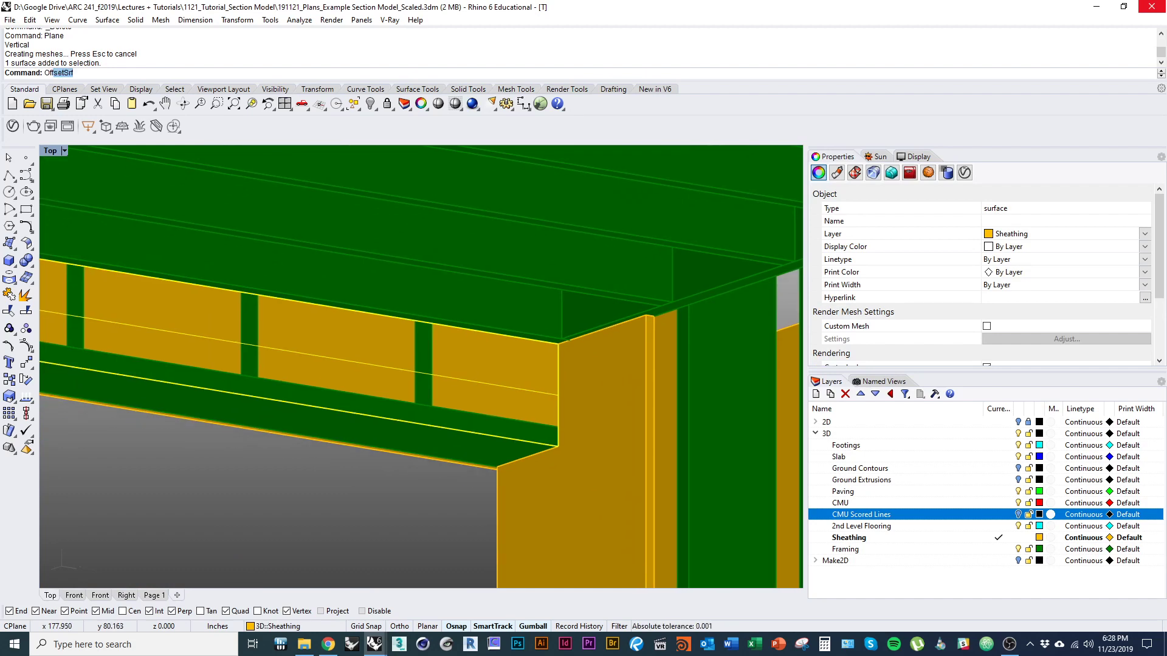
# Step: Offset the header's face plane into a solid sheathing panel, with the offset direction flipped toward the interior
pyautogui.write('Off')
pyautogui.press('Return')
pyautogui.press('Return')
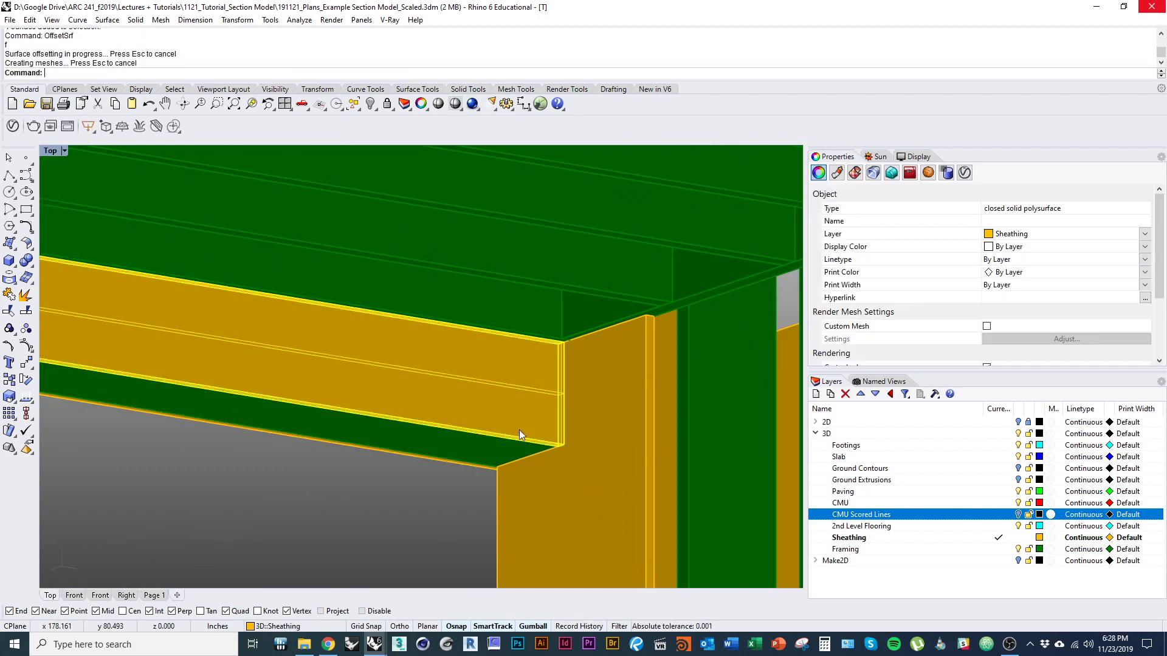
pyautogui.moveTo(518, 429); pyautogui.dragTo(282, 234, button='right')
pyautogui.press('Escape')
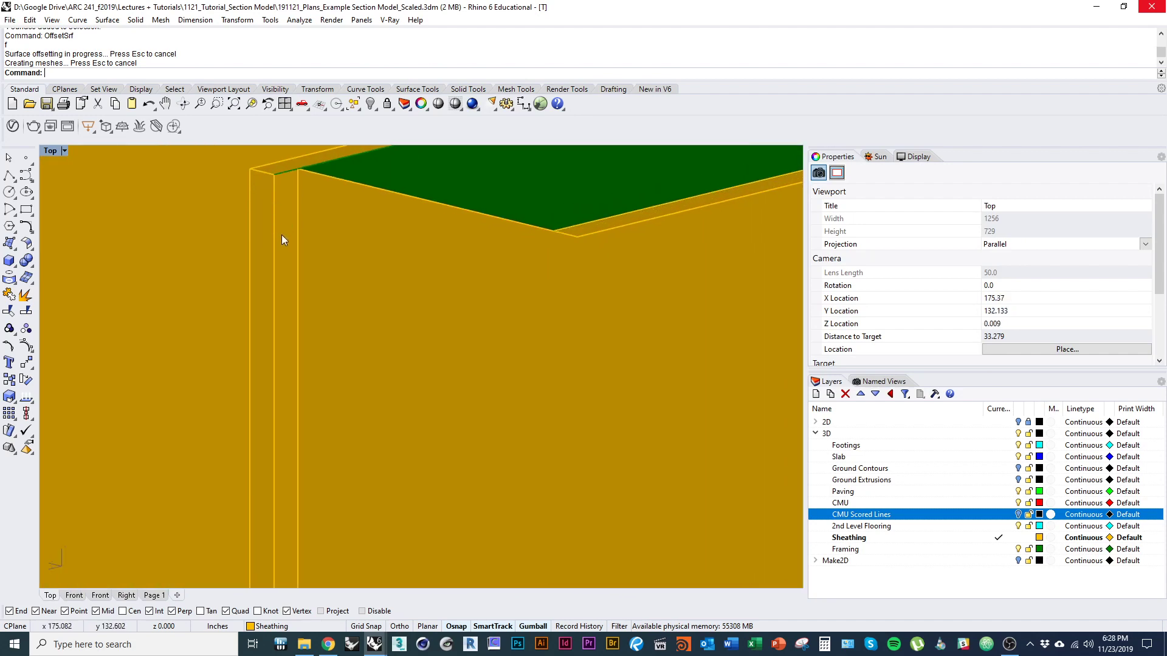
# Step: Move the two vertical end edges of the sheathing panel at the header's corner across to close the thin gap beside them
pyautogui.keyDown('ctrl'); pyautogui.keyDown('shift'); pyautogui.click(275, 239); pyautogui.keyUp('shift'); pyautogui.keyUp('ctrl')
pyautogui.click(316, 266)
pyautogui.keyDown('ctrl'); pyautogui.keyDown('shift'); pyautogui.click(250, 244); pyautogui.keyUp('shift'); pyautogui.keyUp('ctrl')
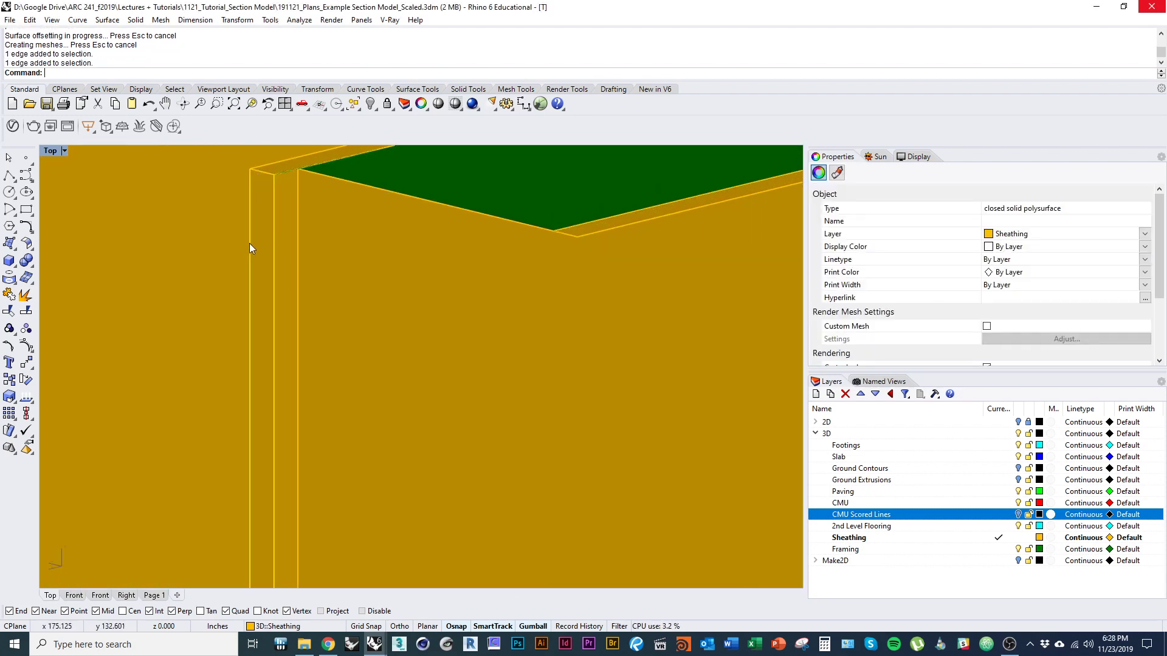
pyautogui.write('M')
pyautogui.press('Return')
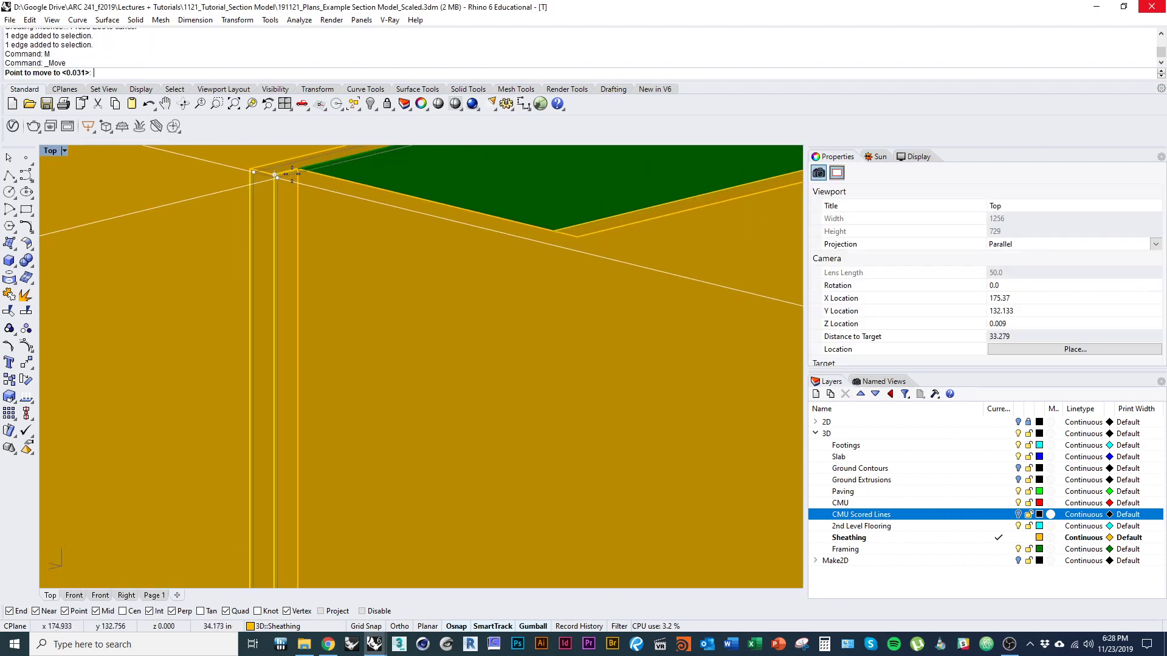
pyautogui.scroll(-8, 337, 286)
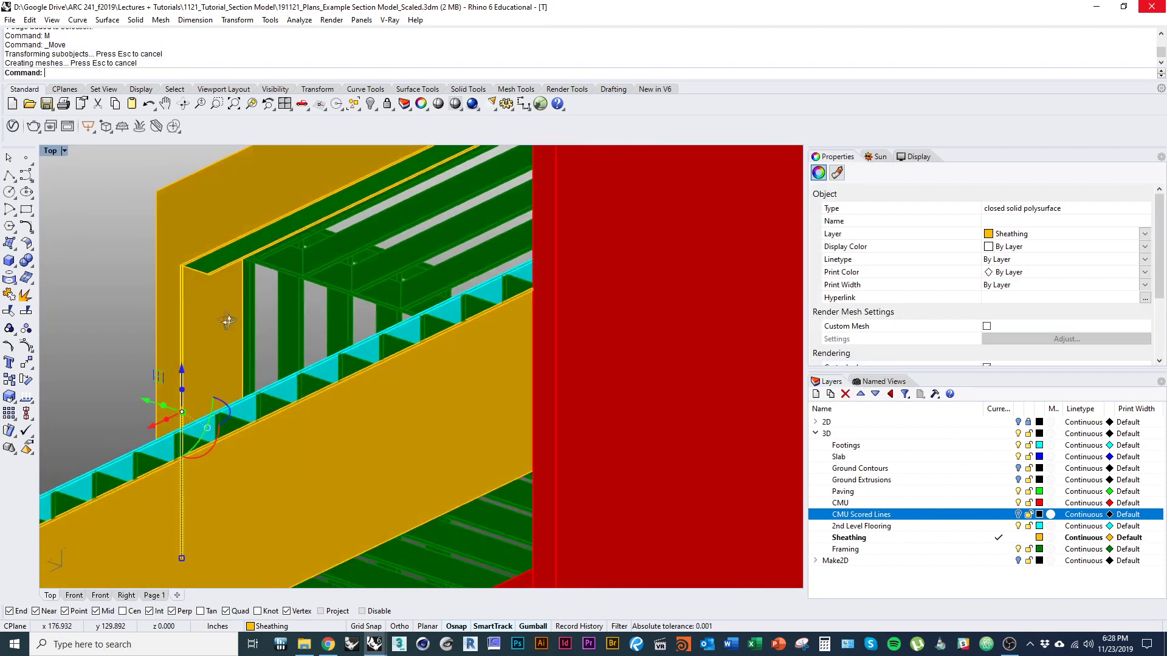
pyautogui.press('Escape')
# Step: Lower the four bottom edges of the two sheathing panels on either side of the header by 1/32, using a vertical move
pyautogui.scroll(6, 183, 261)
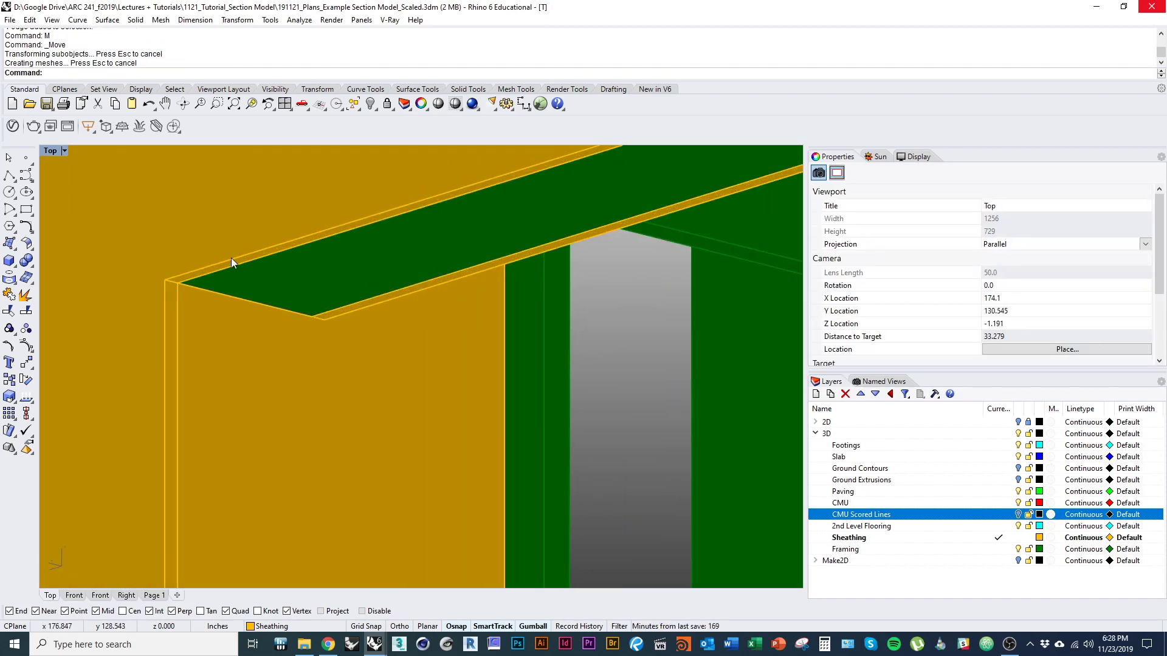
pyautogui.keyDown('ctrl'); pyautogui.keyDown('shift'); pyautogui.click(231, 262); pyautogui.keyUp('shift'); pyautogui.keyUp('ctrl')
pyautogui.keyDown('ctrl'); pyautogui.keyDown('shift'); pyautogui.click(242, 264); pyautogui.keyUp('shift'); pyautogui.keyUp('ctrl')
pyautogui.click(348, 320)
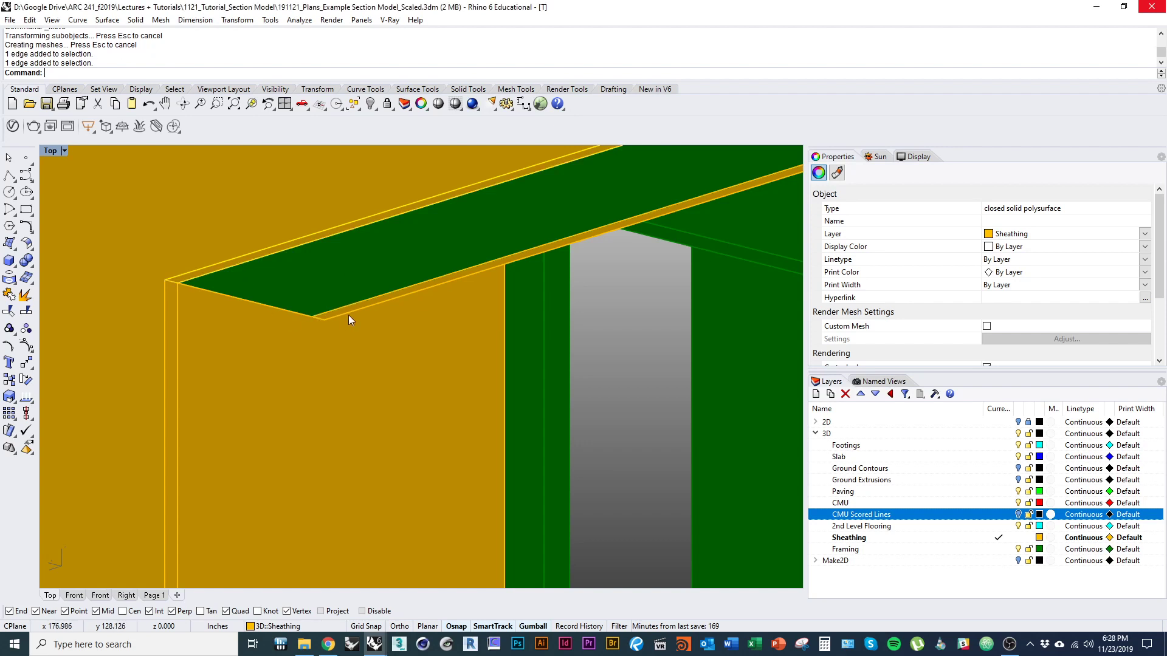
pyautogui.keyDown('ctrl'); pyautogui.keyDown('shift'); pyautogui.click(353, 311); pyautogui.keyUp('shift'); pyautogui.keyUp('ctrl')
pyautogui.click(392, 334)
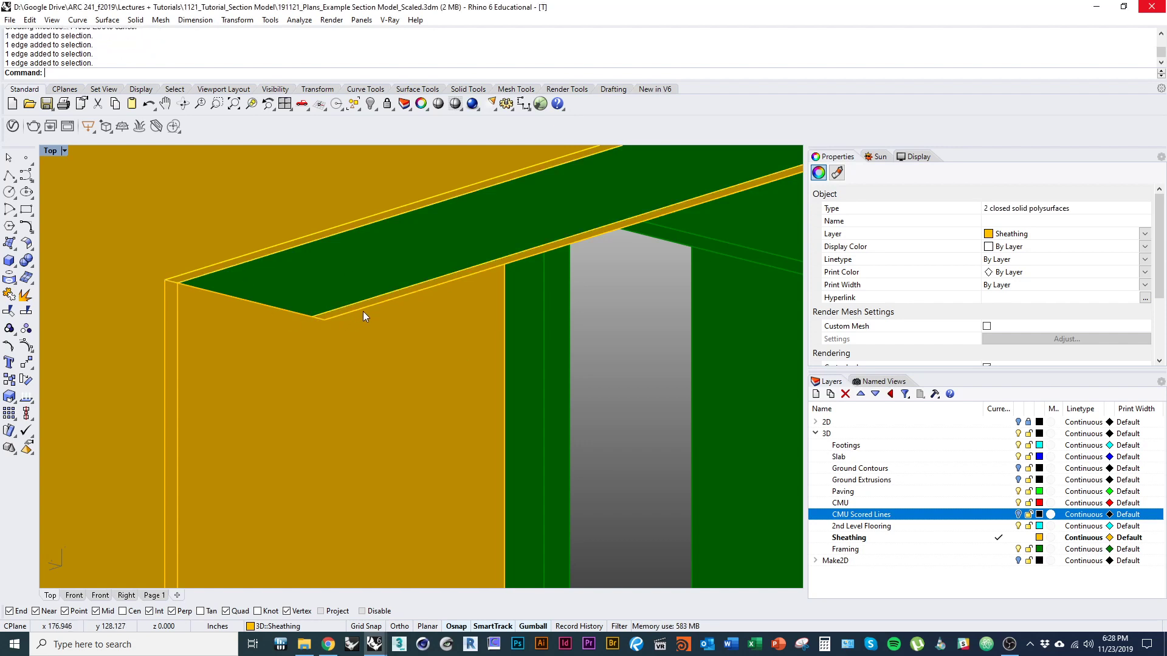
pyautogui.write('m')
pyautogui.press('Return')
pyautogui.write('v')
pyautogui.press('Return')
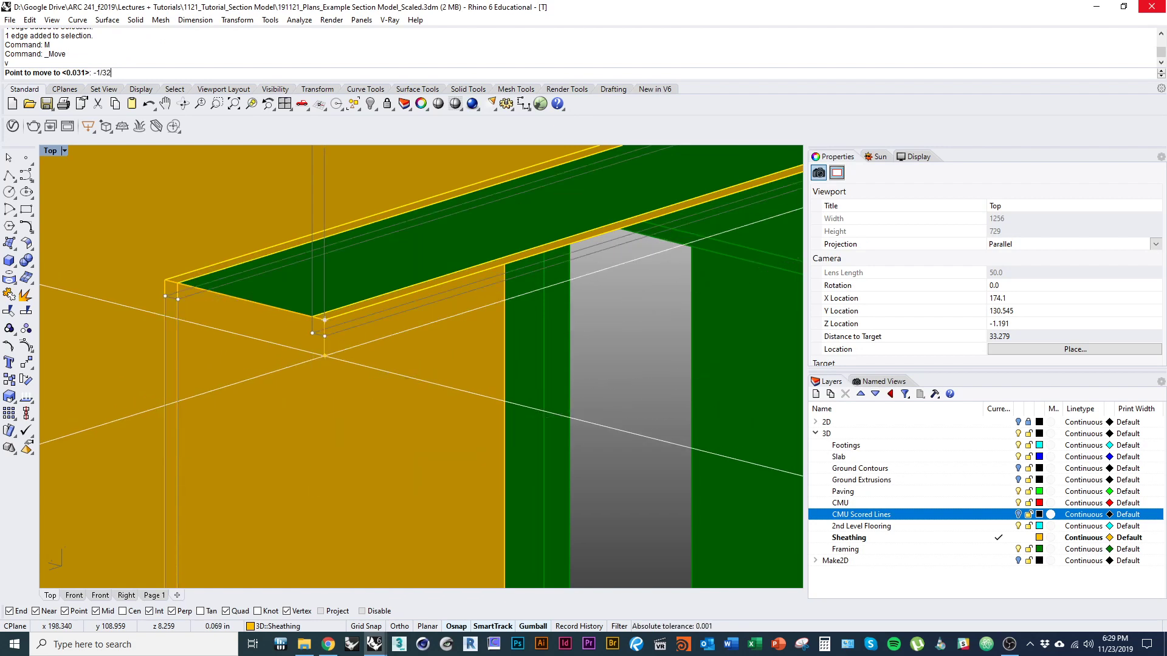
pyautogui.scroll(-4, 334, 356)
pyautogui.press('Escape')
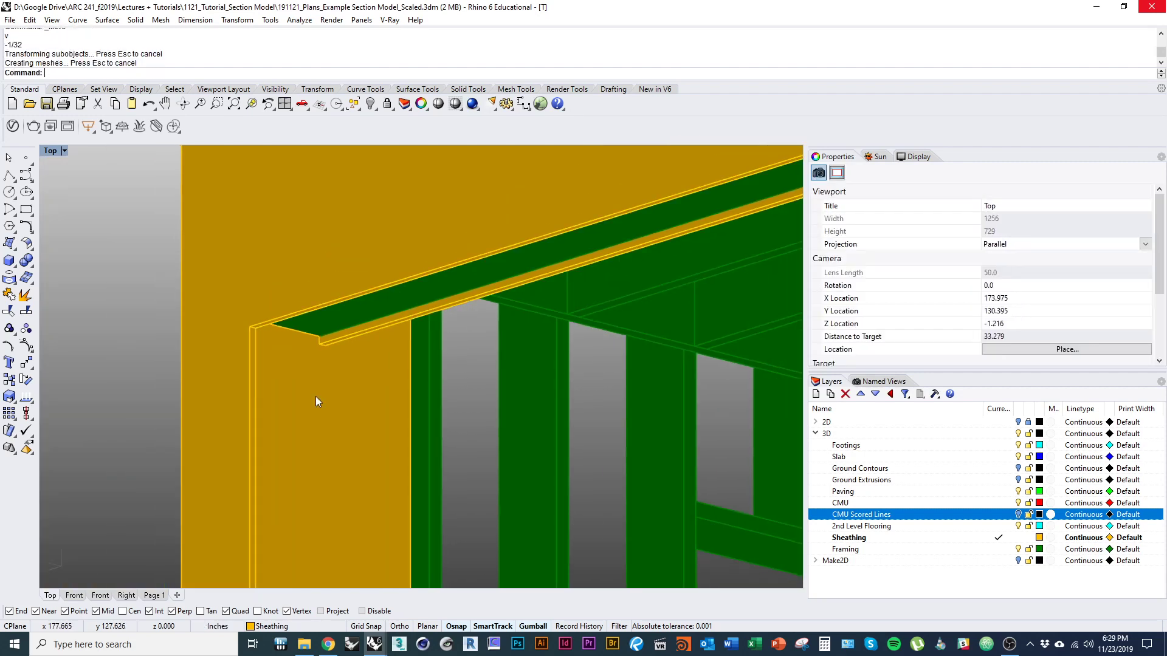
# Step: Create a horizontal plane covering the header's underside, running from the notched sheathing panel to the red CMU wall
pyautogui.click(316, 396)
pyautogui.moveTo(315, 396); pyautogui.dragTo(293, 362, button='right')
pyautogui.scroll(3, 384, 333)
pyautogui.click(406, 317)
pyautogui.click(352, 373)
pyautogui.rightClick(352, 373)
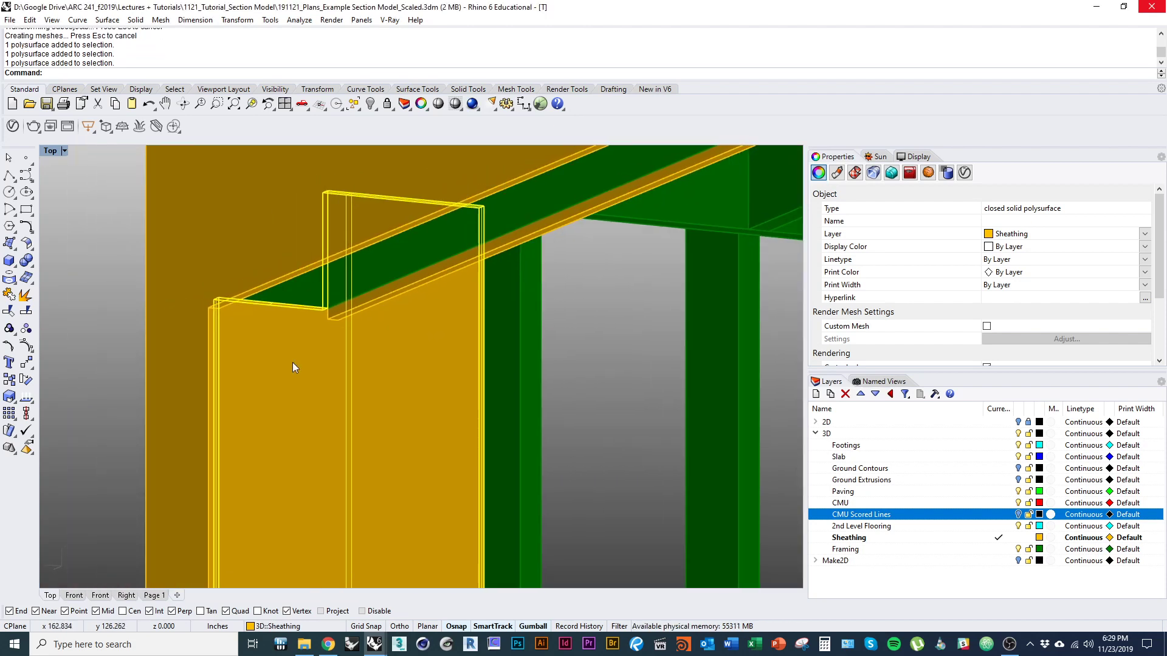
pyautogui.write('Plane')
pyautogui.press('Return')
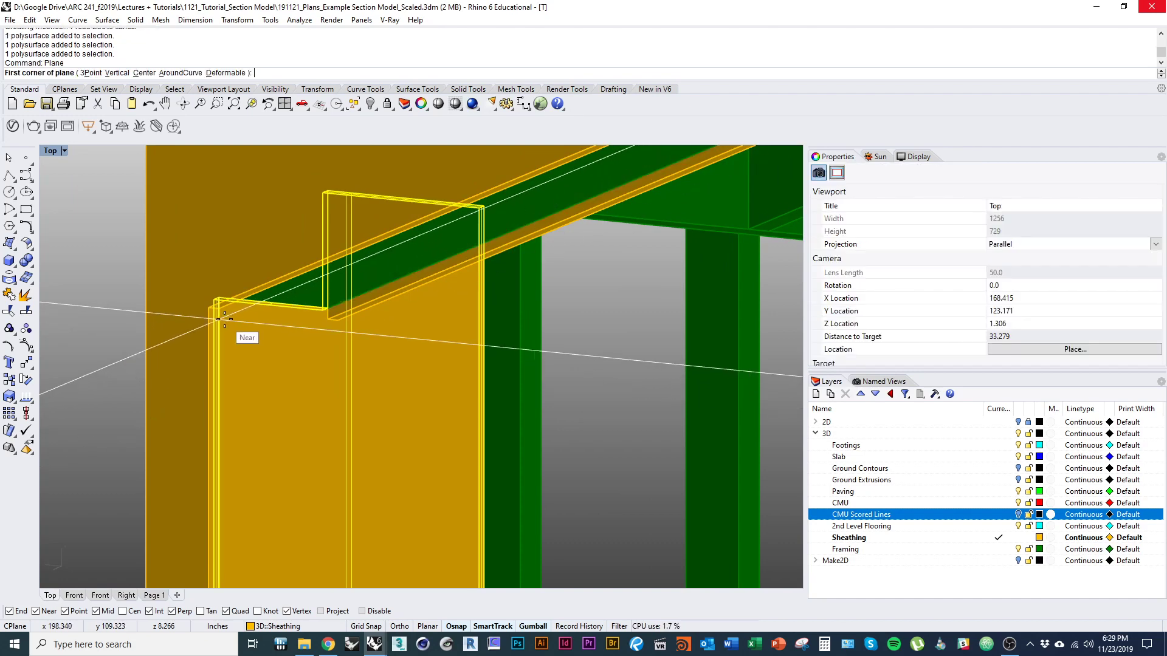
pyautogui.scroll(-10, 183, 297)
pyautogui.moveTo(607, 392); pyautogui.dragTo(395, 416, button='right')
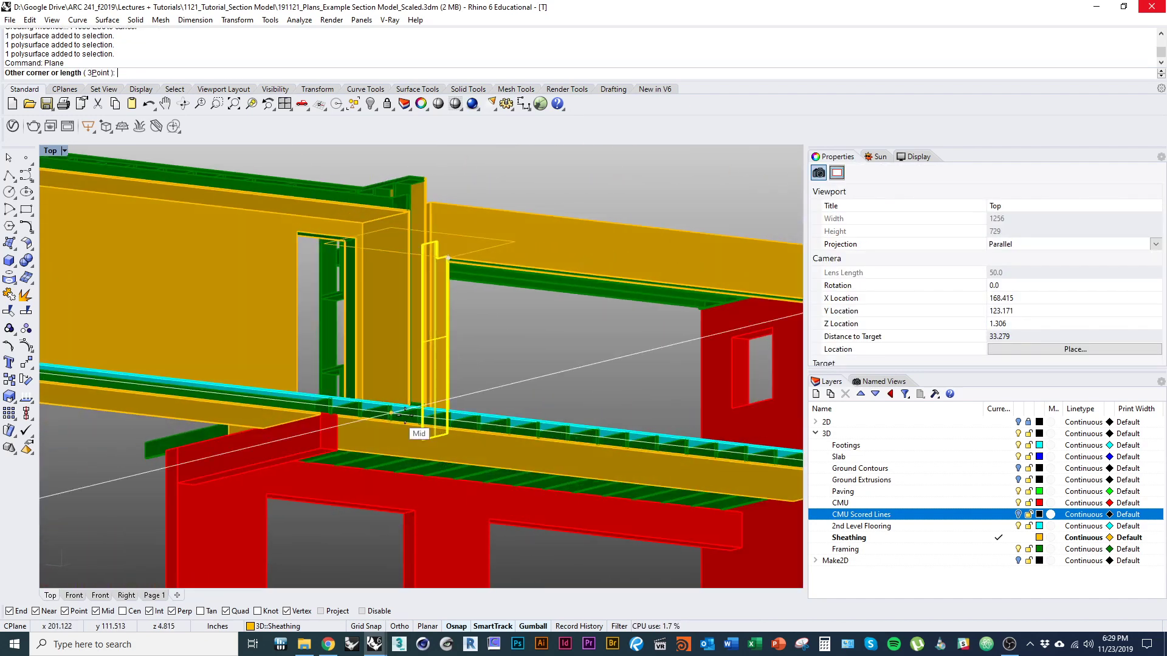
pyautogui.keyDown('shift'); pyautogui.moveTo(685, 381); pyautogui.dragTo(343, 420, button='right'); pyautogui.keyUp('shift')
pyautogui.scroll(5, 470, 381)
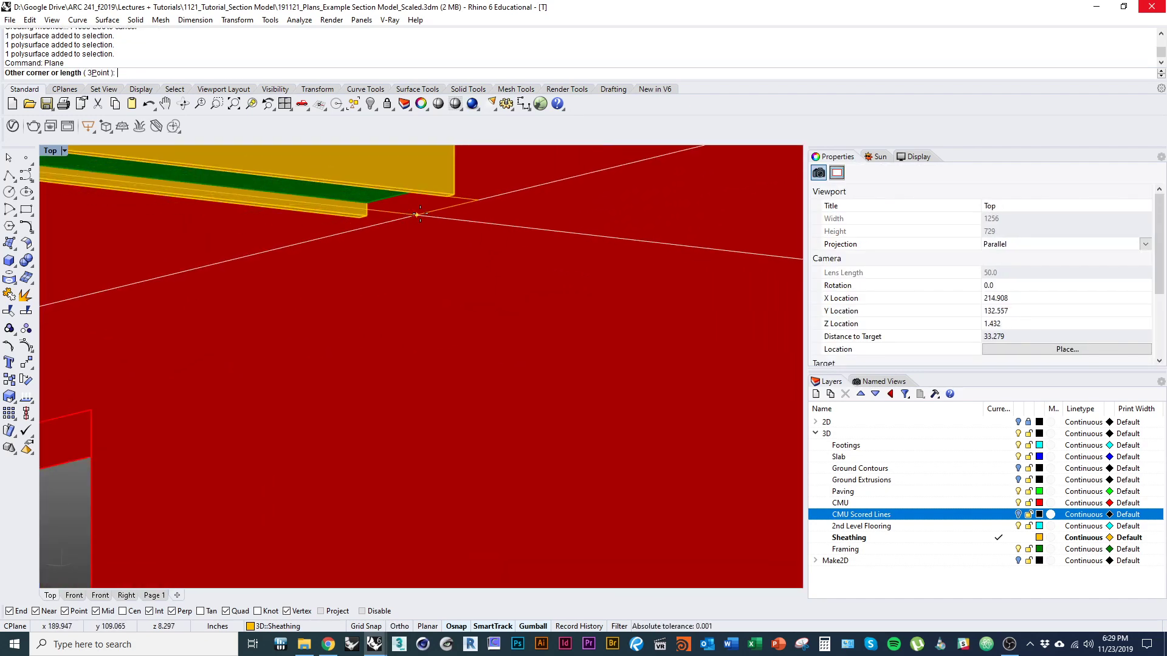
pyautogui.scroll(3, 418, 214)
pyautogui.click(318, 217)
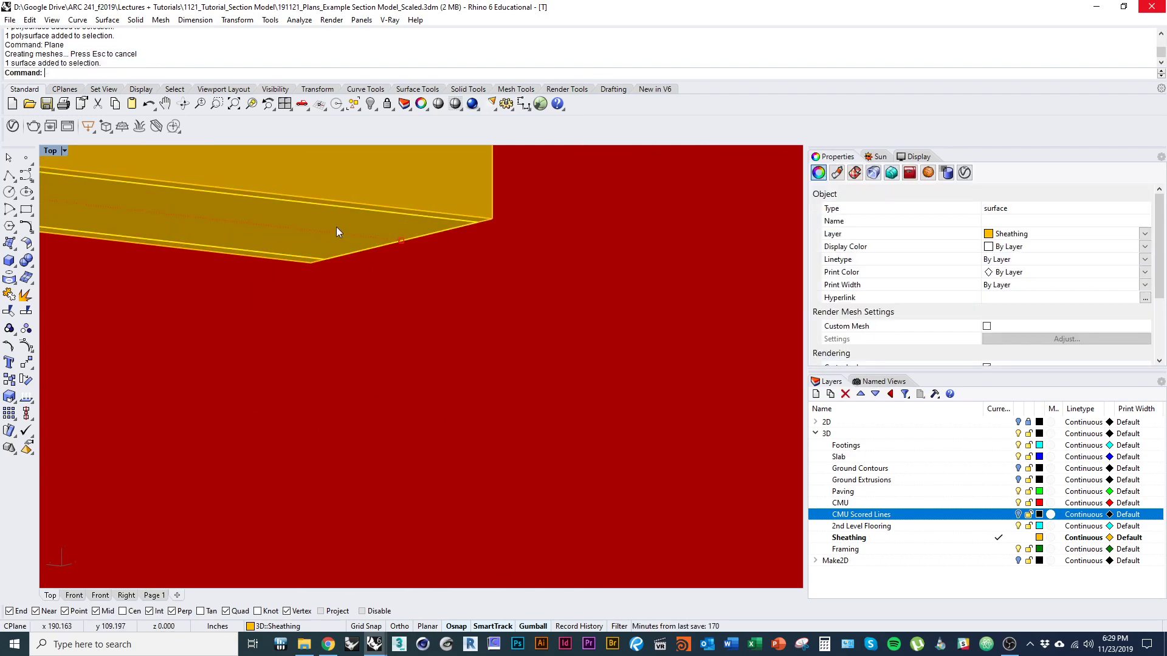
# Step: Offset the selected sheathing surface by 0.03125 inches into a closed solid panel
pyautogui.write('offsetsrf')
pyautogui.press('Return')
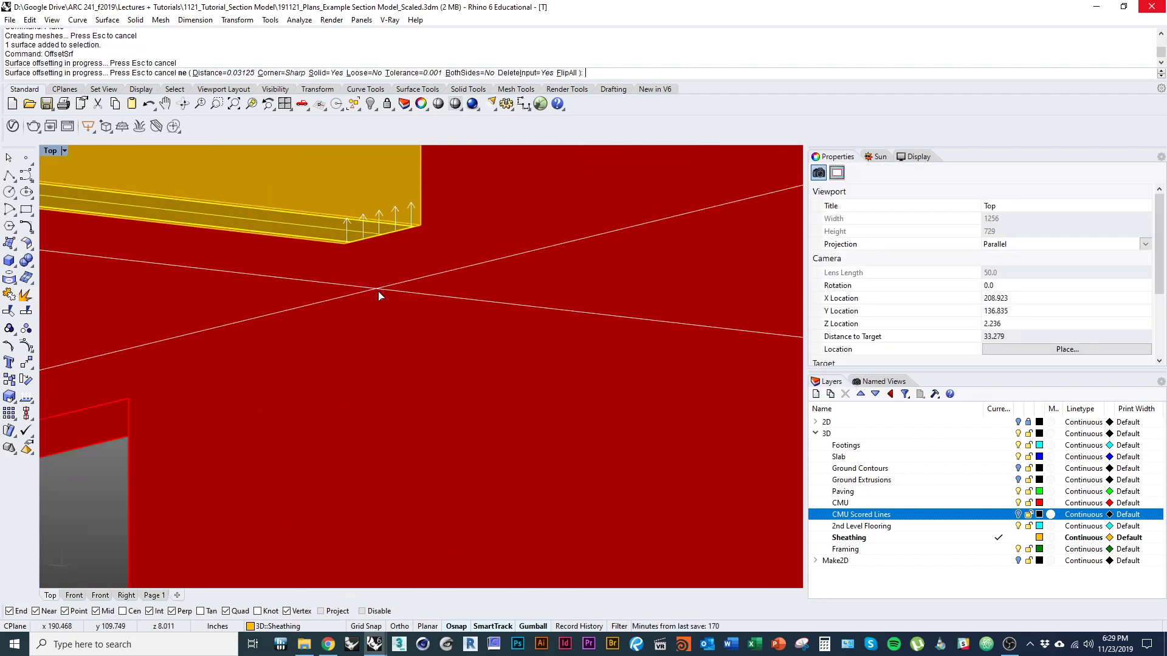
pyautogui.press('Return')
pyautogui.moveTo(383, 295); pyautogui.dragTo(390, 391, button='right')
pyautogui.scroll(-4, 423, 437)
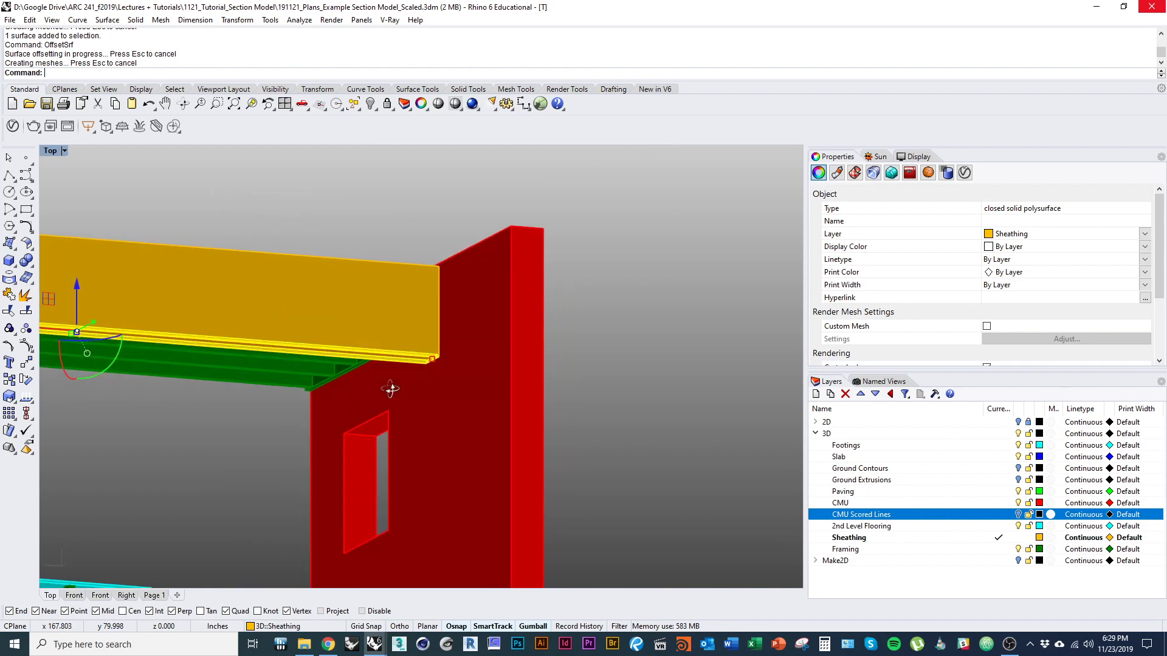
pyautogui.press('Escape')
# Step: Draw a rectangular plane at the underside of the roof joists along the top of the wall sheathing, snapping to its end corners
pyautogui.moveTo(494, 363); pyautogui.dragTo(283, 402, button='right')
pyautogui.scroll(6, 231, 365)
pyautogui.write('plane')
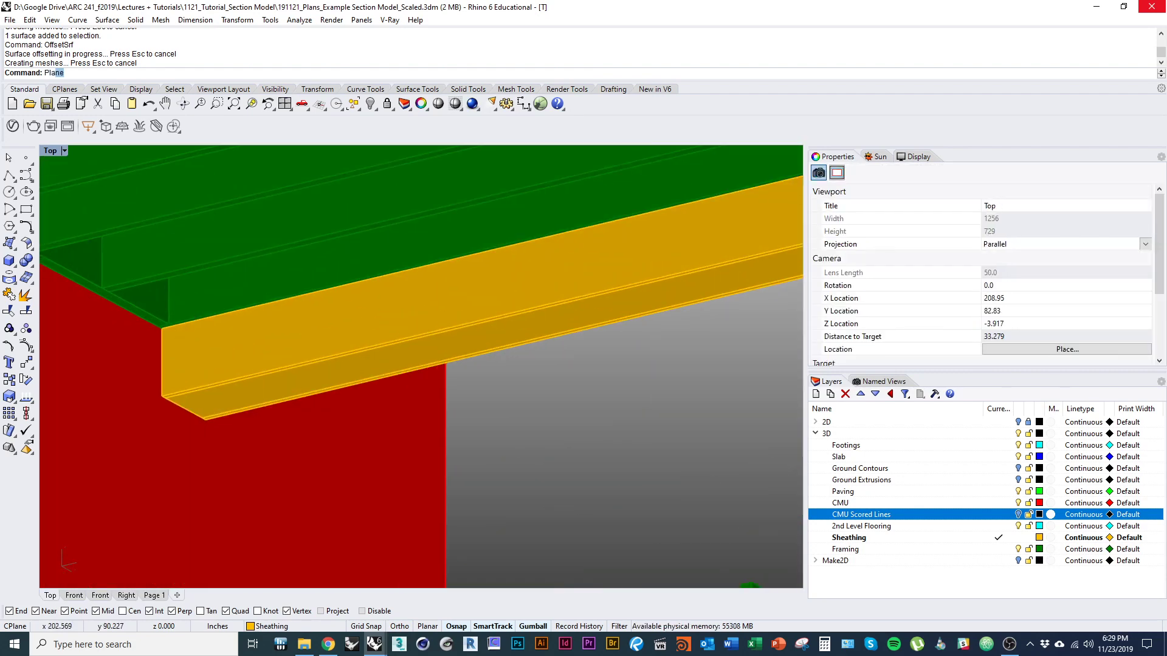
pyautogui.press('Return')
pyautogui.click(160, 331)
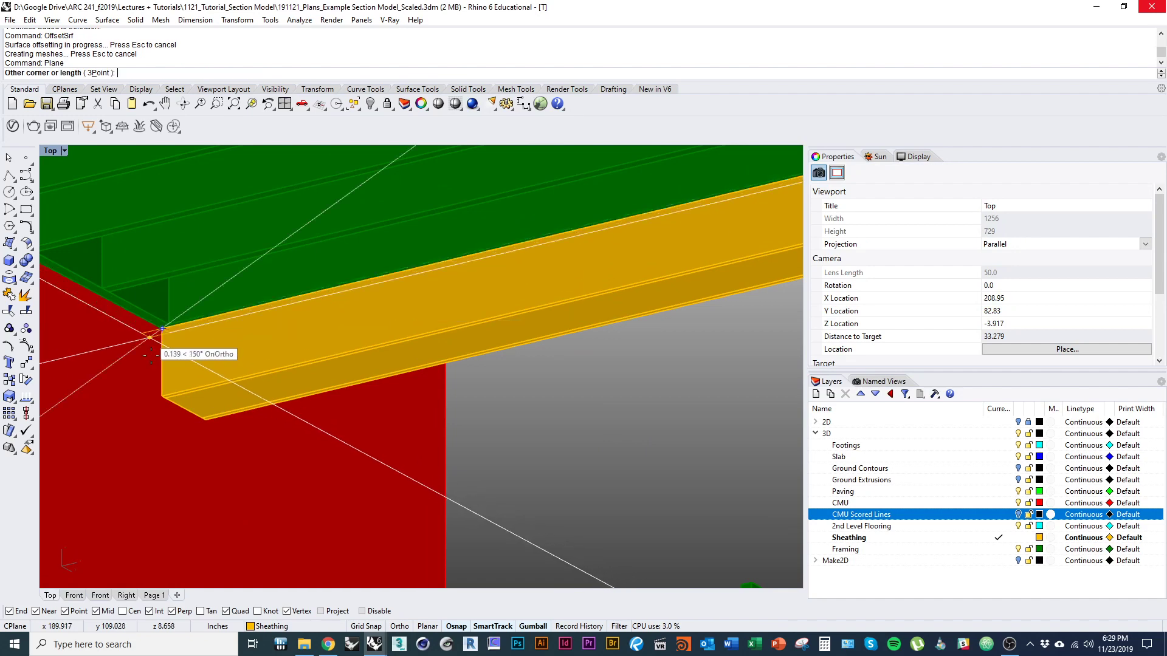
pyautogui.moveTo(159, 341); pyautogui.dragTo(552, 526, button='right')
pyautogui.scroll(10, 535, 492)
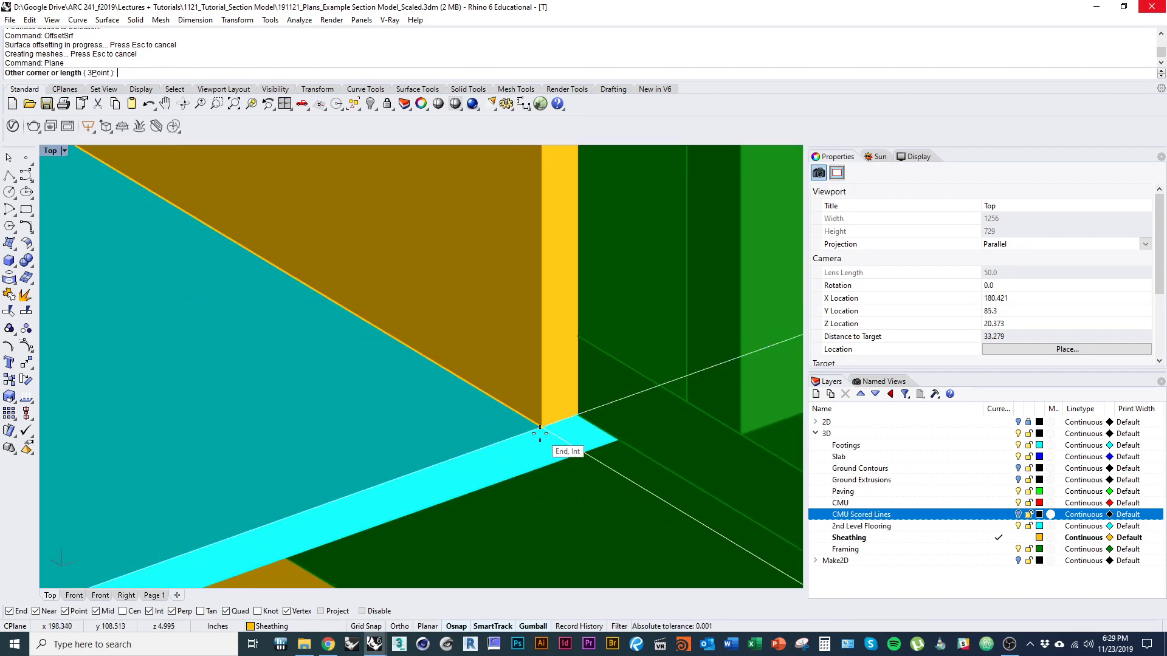
pyautogui.click(539, 433)
pyautogui.moveTo(540, 433); pyautogui.dragTo(443, 323, button='right')
pyautogui.click(435, 372)
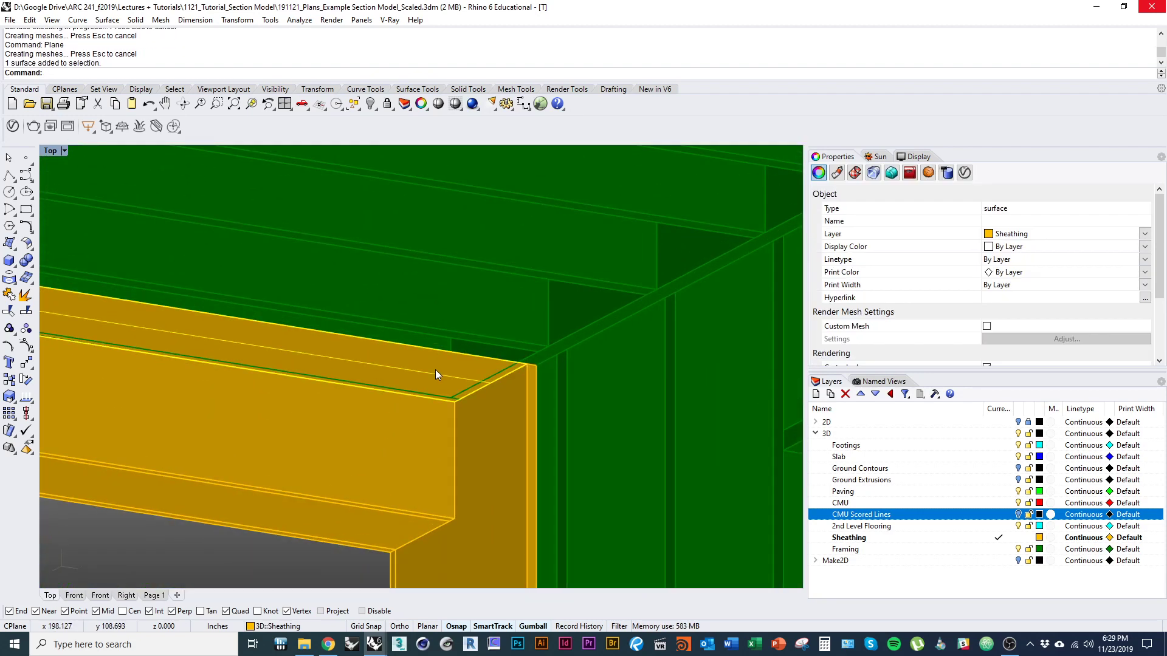
# Step: Offset the new plane under the joists by 0.03125 inches into a solid, flipping the offset direction
pyautogui.write('OffsetSrf')
pyautogui.press('Return')
pyautogui.scroll(-6, 472, 389)
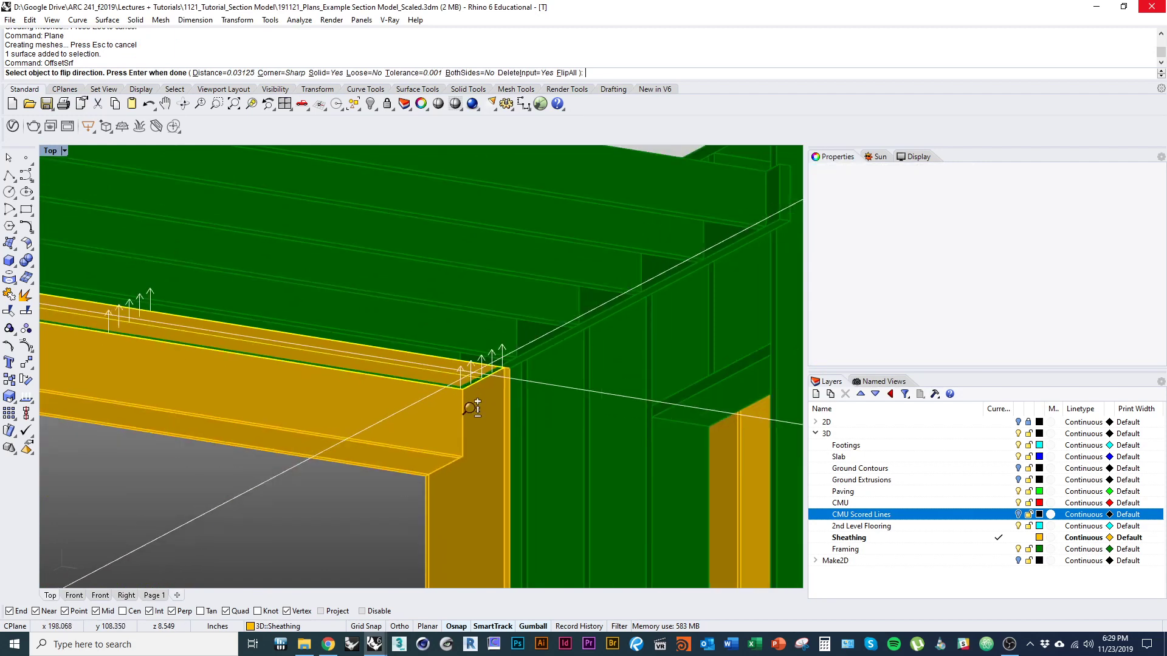
pyautogui.write('fd')
pyautogui.press('Return')
pyautogui.write('f')
pyautogui.press('Return')
pyautogui.press('Return')
pyautogui.scroll(-3, 476, 459)
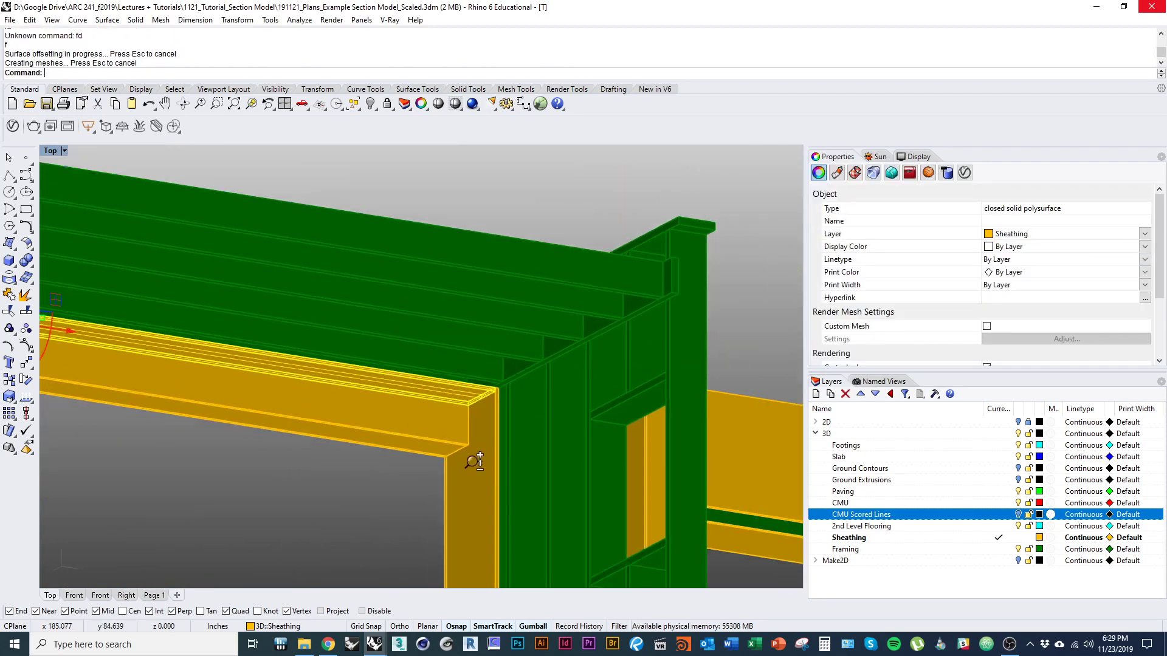
pyautogui.scroll(-4, 490, 428)
pyautogui.moveTo(474, 461); pyautogui.dragTo(527, 399, button='right')
pyautogui.press('Escape')
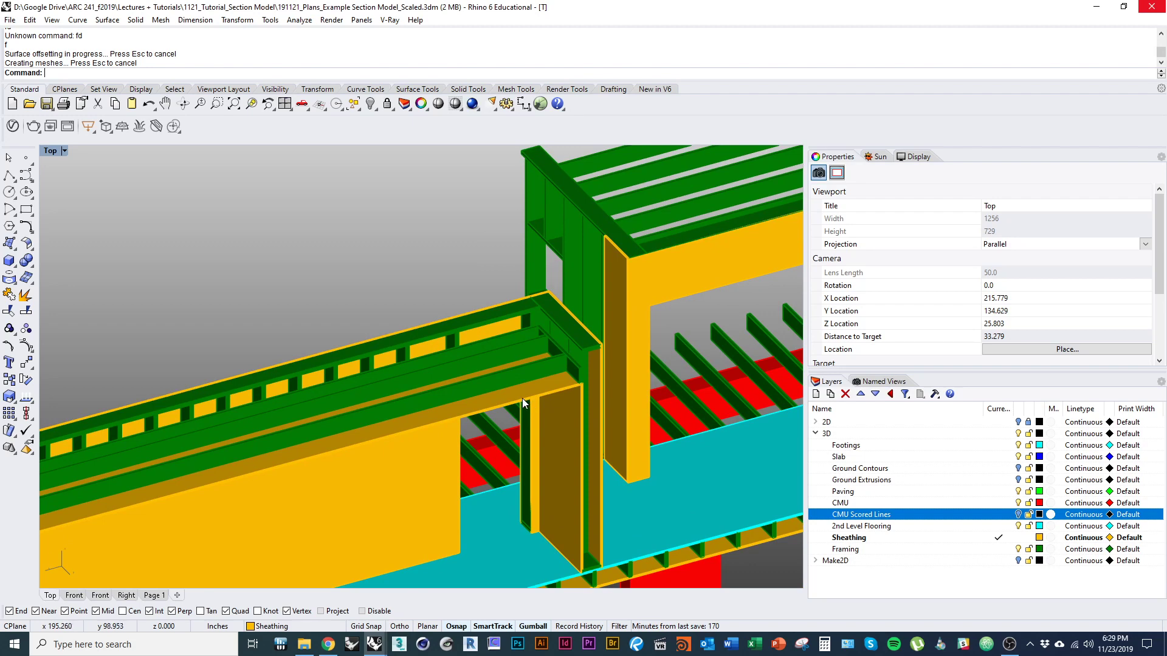
# Step: Draw a rectangular plane over the roof joists, from the inner parapet corner to the opposite outer corner of the roof framing
pyautogui.moveTo(523, 398); pyautogui.dragTo(491, 386, button='right')
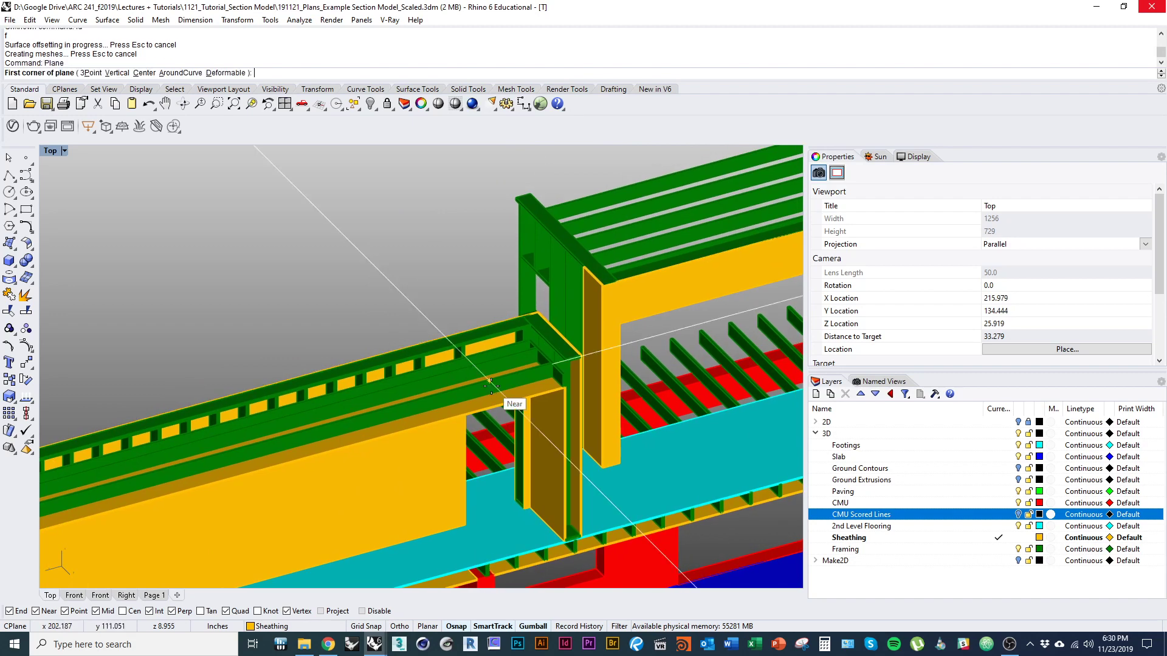
pyautogui.scroll(3, 543, 359)
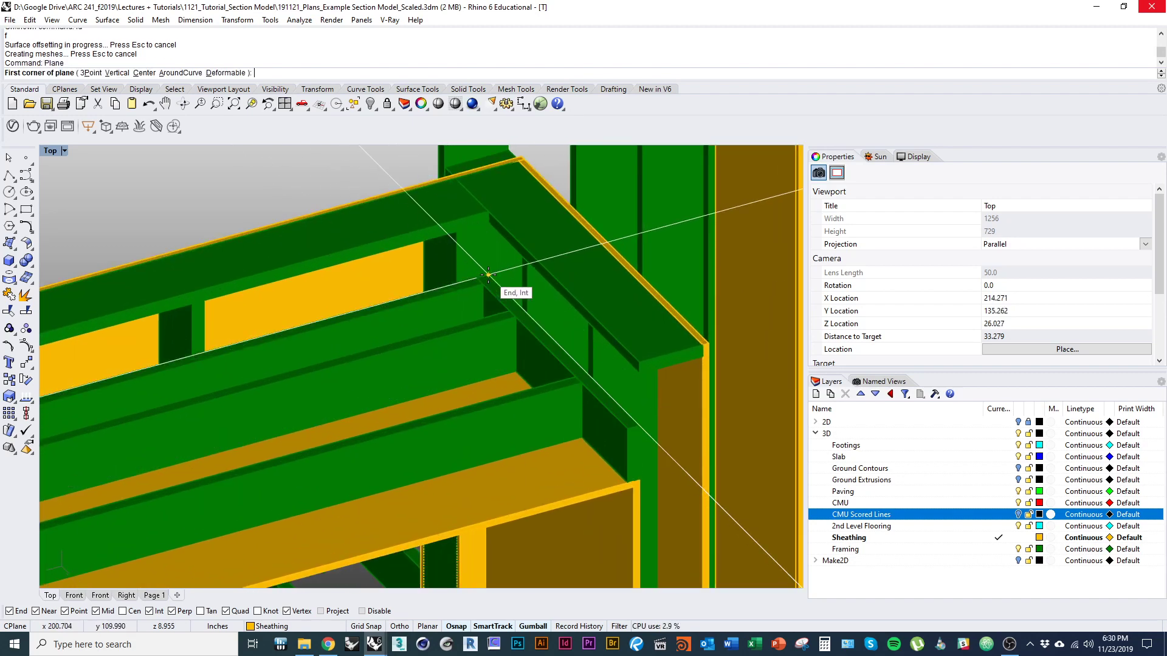
pyautogui.click(488, 274)
pyautogui.scroll(-5, 488, 274)
pyautogui.scroll(5, 318, 343)
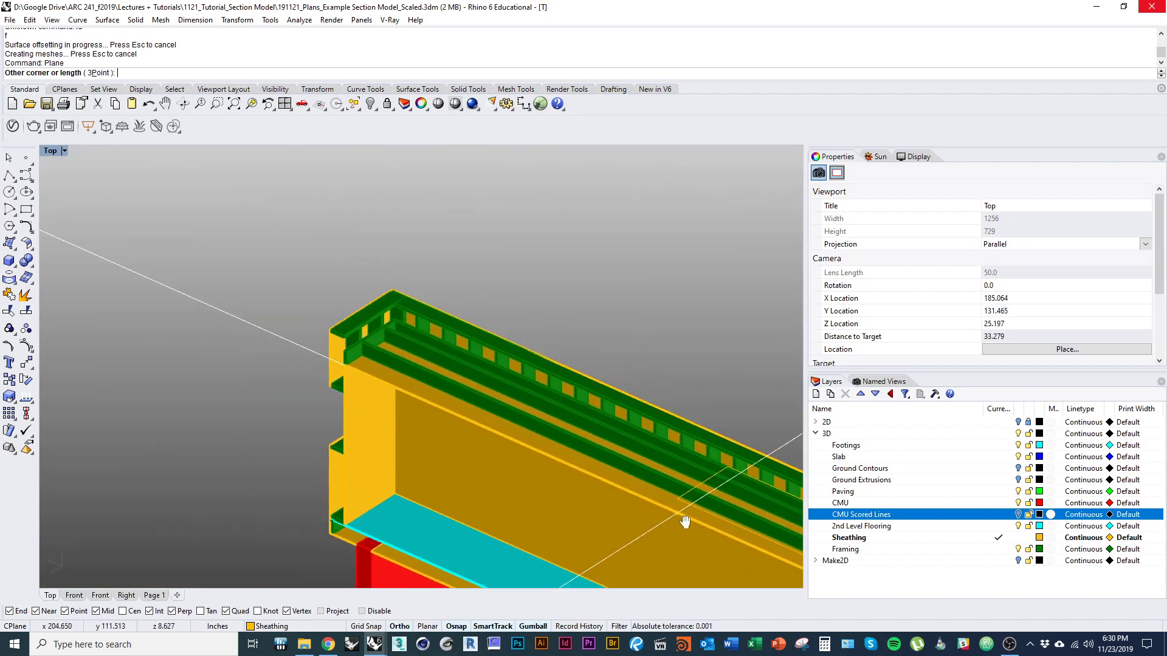
pyautogui.scroll(3, 319, 343)
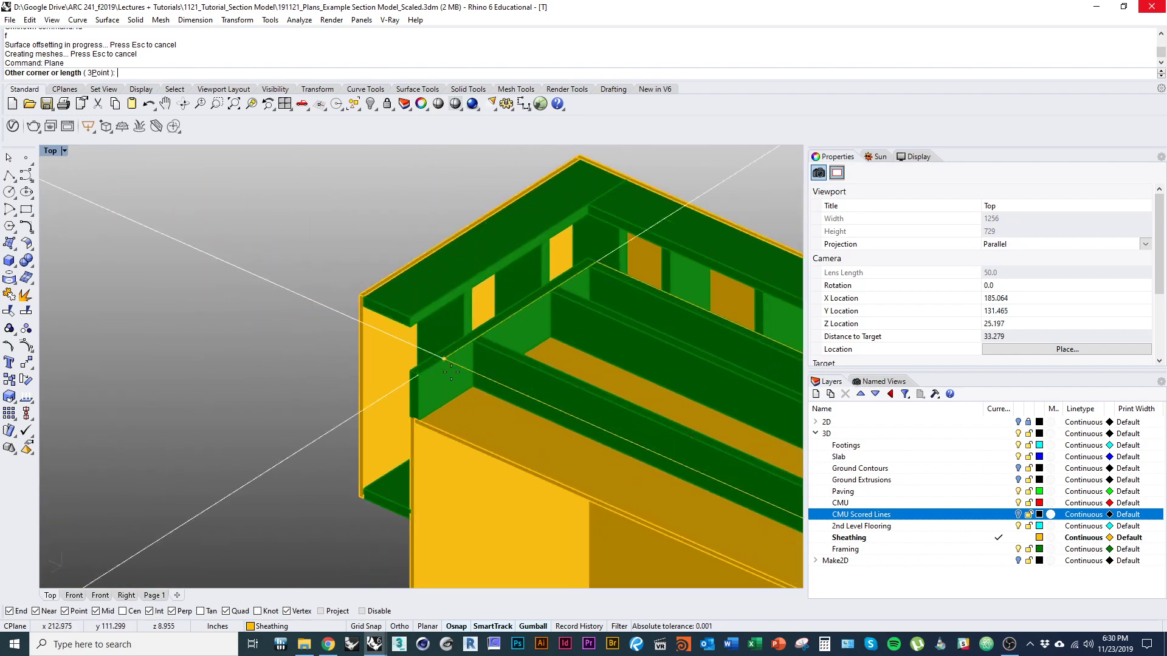
pyautogui.click(407, 369)
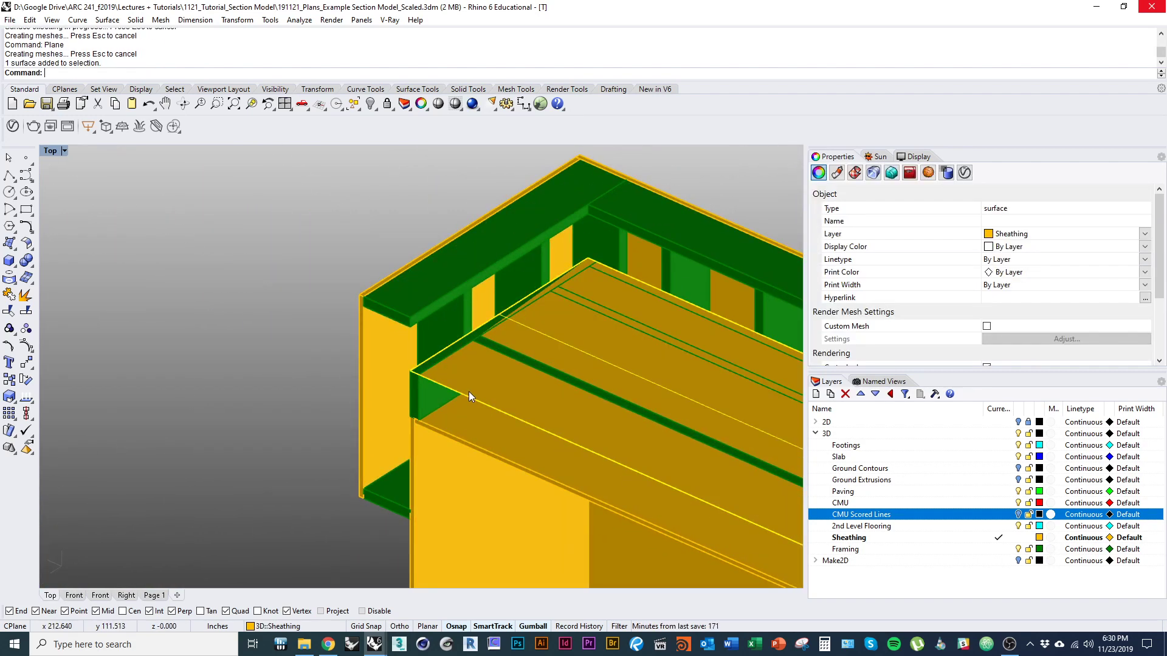
# Step: Offset the roof plane upward by 0.03125 inches to make a solid sheathing panel
pyautogui.write('os')
pyautogui.press('Return')
pyautogui.press('Return')
pyautogui.scroll(-7, 467, 391)
pyautogui.moveTo(448, 447); pyautogui.dragTo(137, 375, button='right')
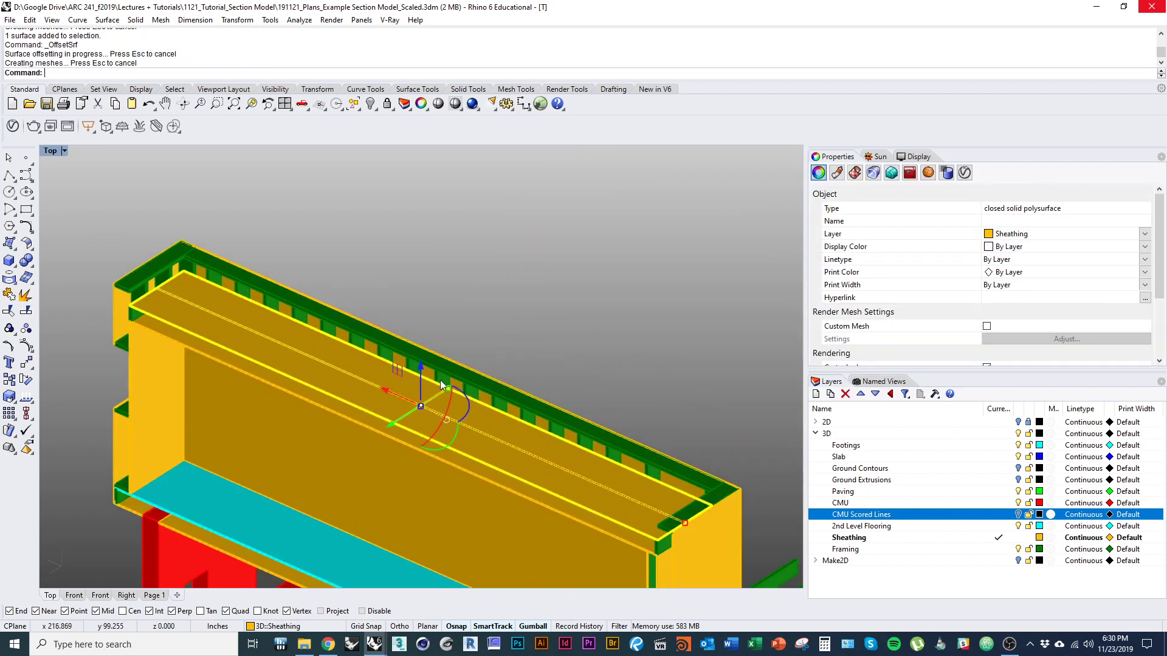
# Step: Draw a rectangular plane on the other wing's roof joists as a narrow strip running along the parapet
pyautogui.moveTo(441, 384); pyautogui.dragTo(517, 388, button='right')
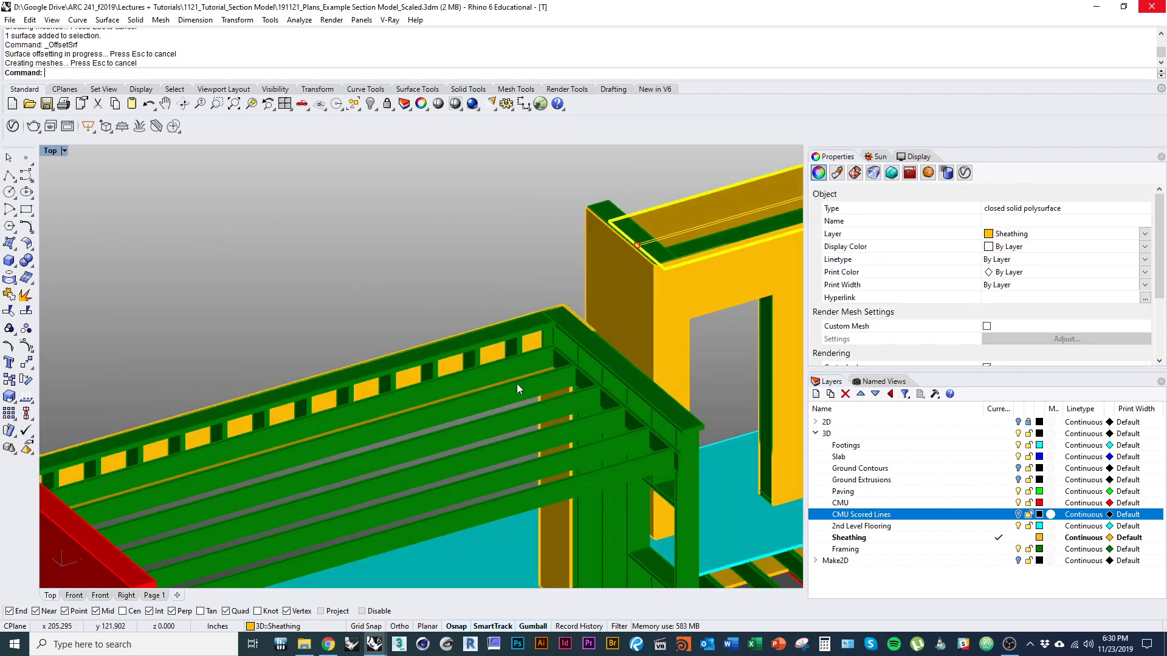
pyautogui.scroll(6, 567, 331)
pyautogui.write('plane')
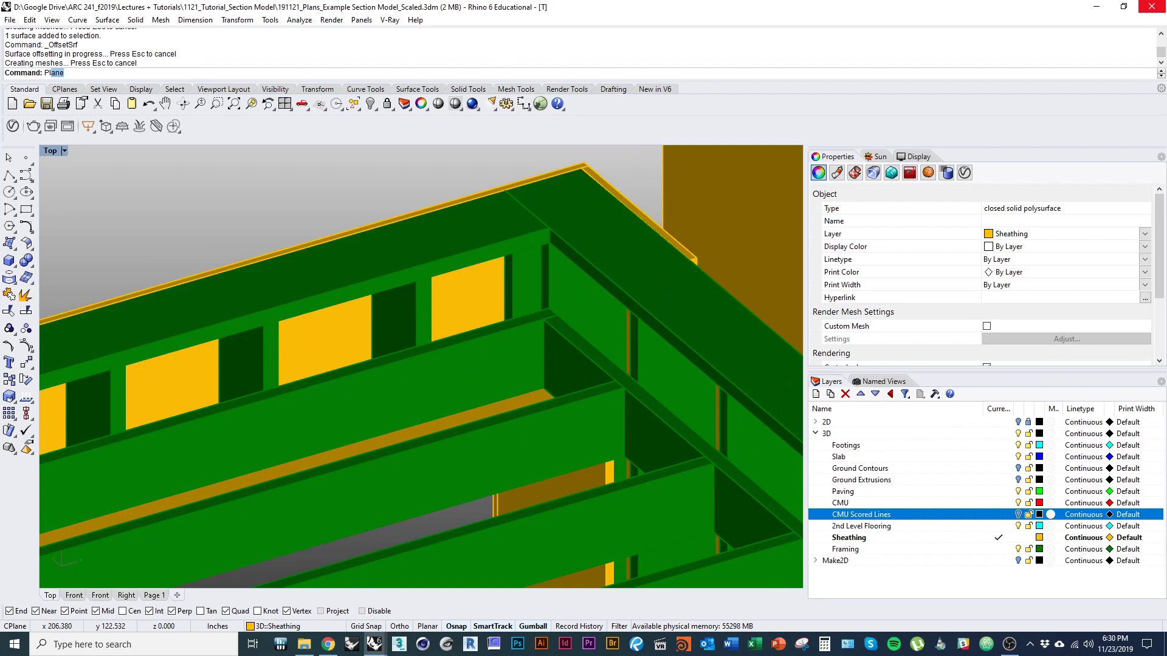
pyautogui.press('Return')
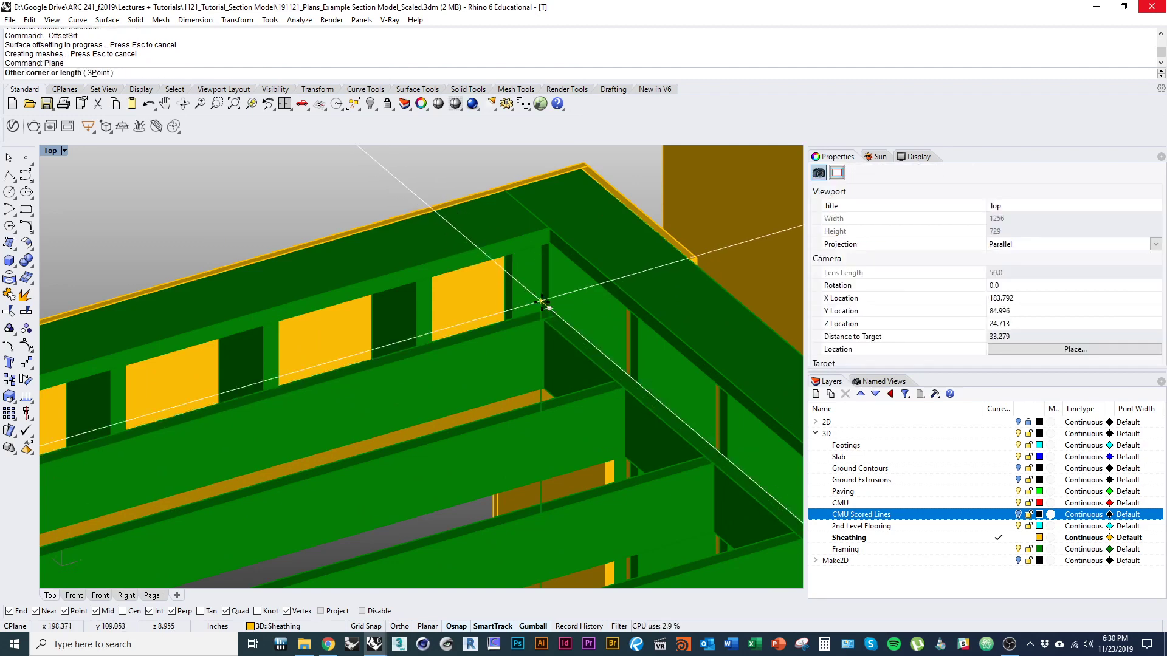
pyautogui.scroll(-6, 547, 307)
pyautogui.moveTo(553, 387); pyautogui.dragTo(729, 504, button='right')
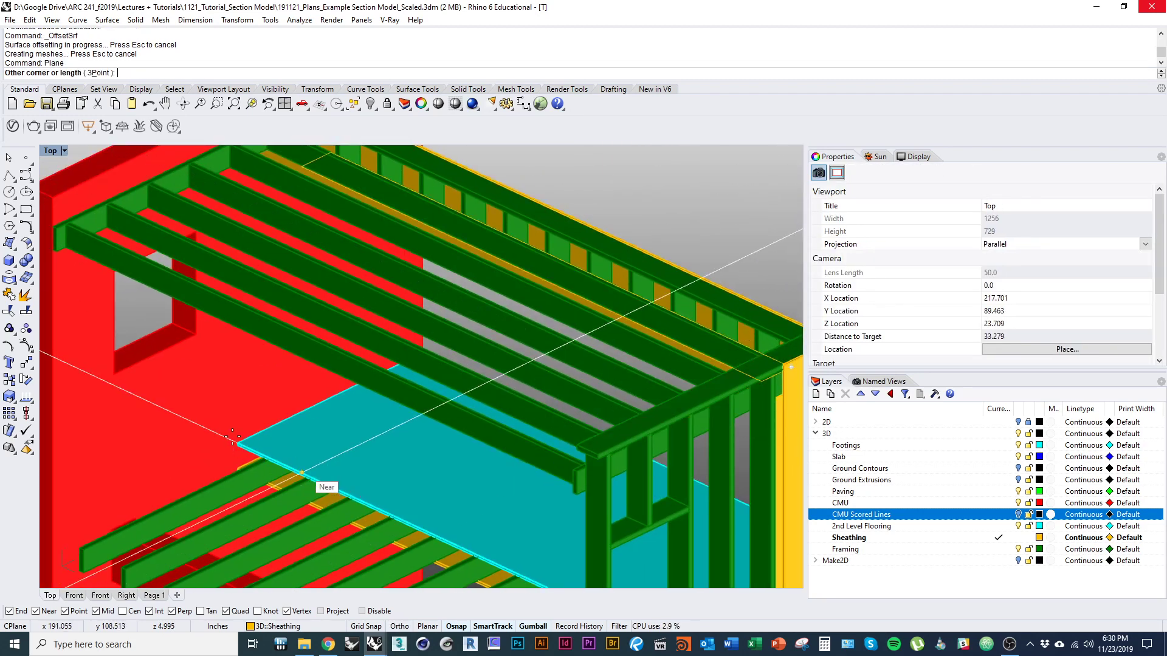
pyautogui.scroll(5, 232, 436)
pyautogui.scroll(-8, 210, 419)
pyautogui.keyDown('shift'); pyautogui.moveTo(301, 412); pyautogui.dragTo(300, 504, button='right'); pyautogui.keyUp('shift')
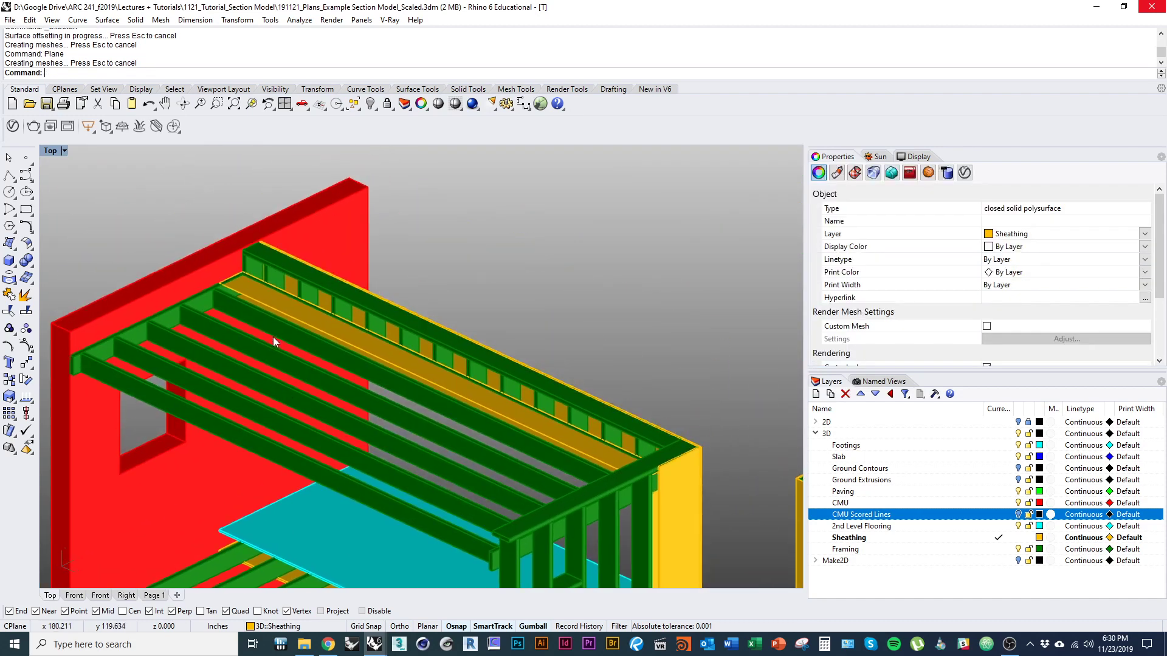
# Step: Thicken the narrow roof strip beside the parapet into a solid with an upward surface offset of 0.03125 inches
pyautogui.scroll(4, 270, 316)
pyautogui.click(268, 297)
pyautogui.write('os')
pyautogui.press('Return')
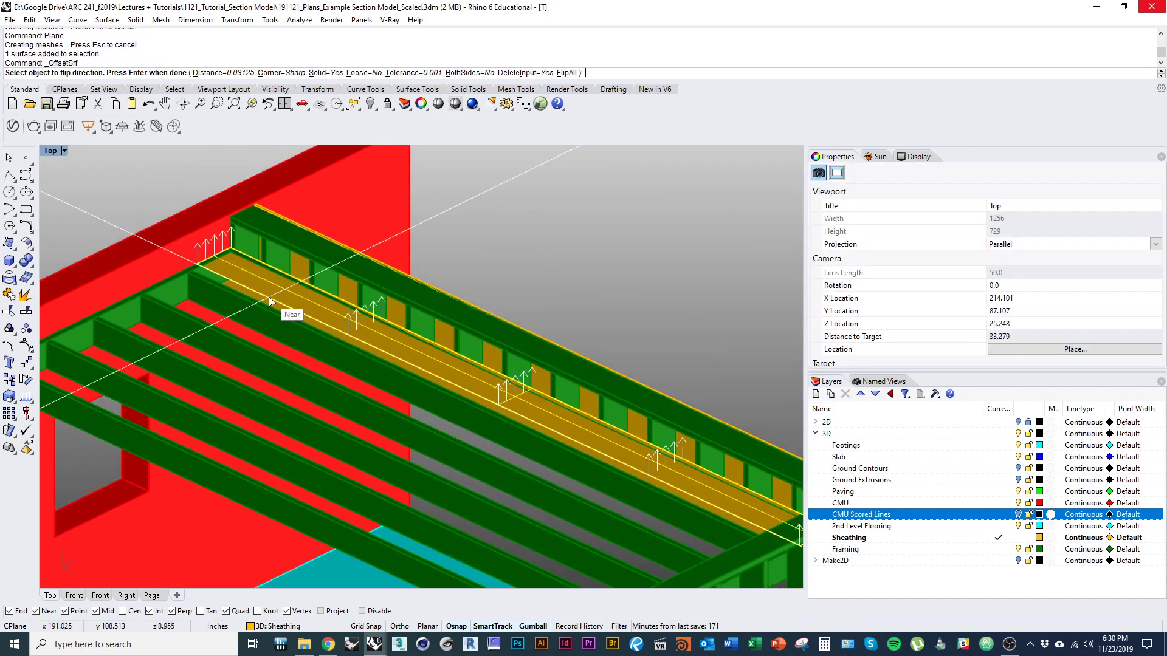
pyautogui.press('Return')
pyautogui.scroll(-5, 286, 292)
pyautogui.moveTo(286, 291); pyautogui.dragTo(140, 383, button='right')
pyautogui.click(410, 325)
# Step: Hide the Framing and CMU layers to isolate the sheathing panels
pyautogui.scroll(3, 593, 364)
pyautogui.scroll(1, 513, 389)
pyautogui.scroll(2, 514, 389)
pyautogui.keyDown('shift'); pyautogui.moveTo(139, 383); pyautogui.dragTo(464, 410, button='right'); pyautogui.keyUp('shift')
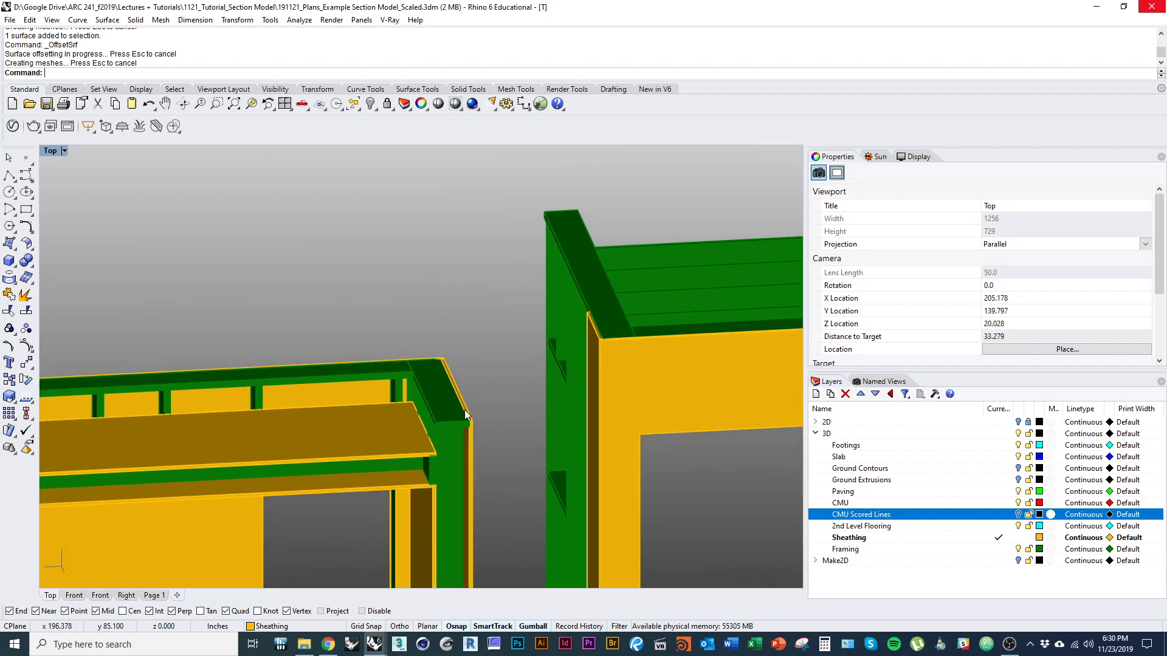
pyautogui.keyDown('shift'); pyautogui.moveTo(552, 420); pyautogui.dragTo(485, 395, button='right'); pyautogui.keyUp('shift')
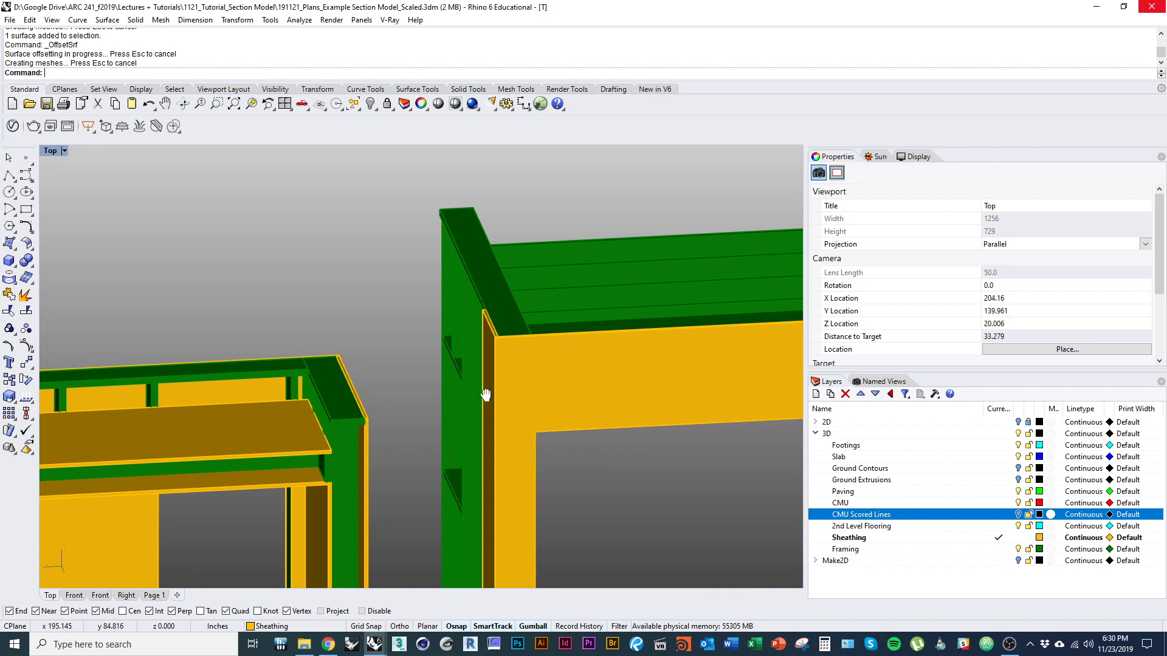
pyautogui.click(1018, 549)
pyautogui.moveTo(528, 522); pyautogui.dragTo(577, 454, button='right')
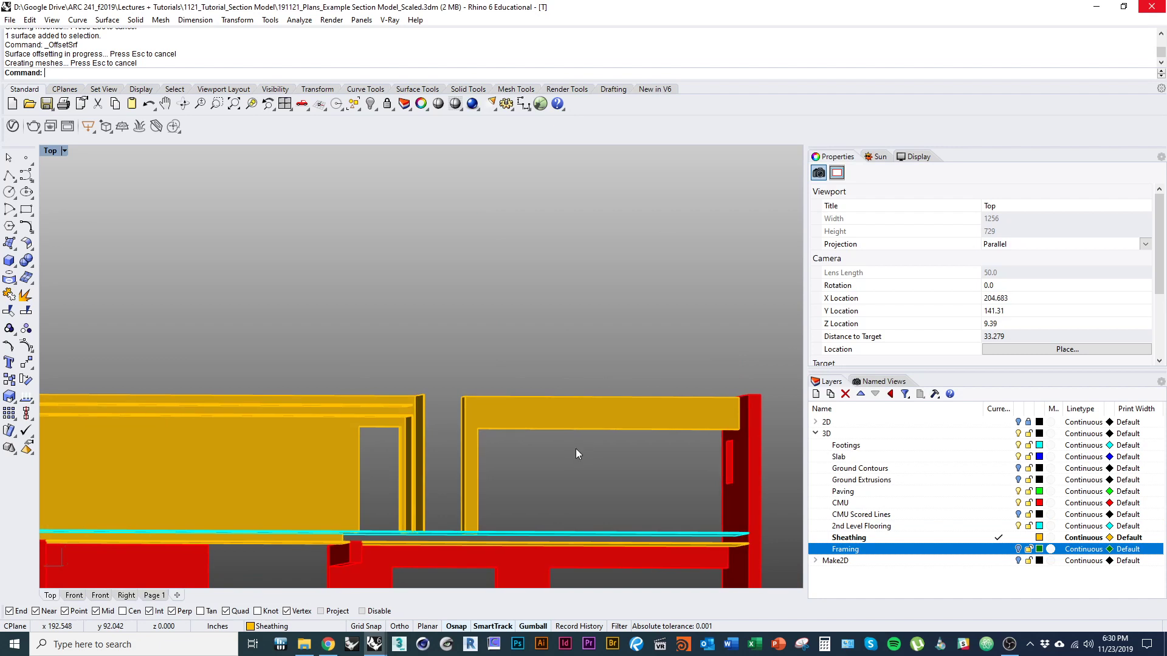
pyautogui.click(1019, 503)
pyautogui.moveTo(764, 508); pyautogui.dragTo(684, 463, button='right')
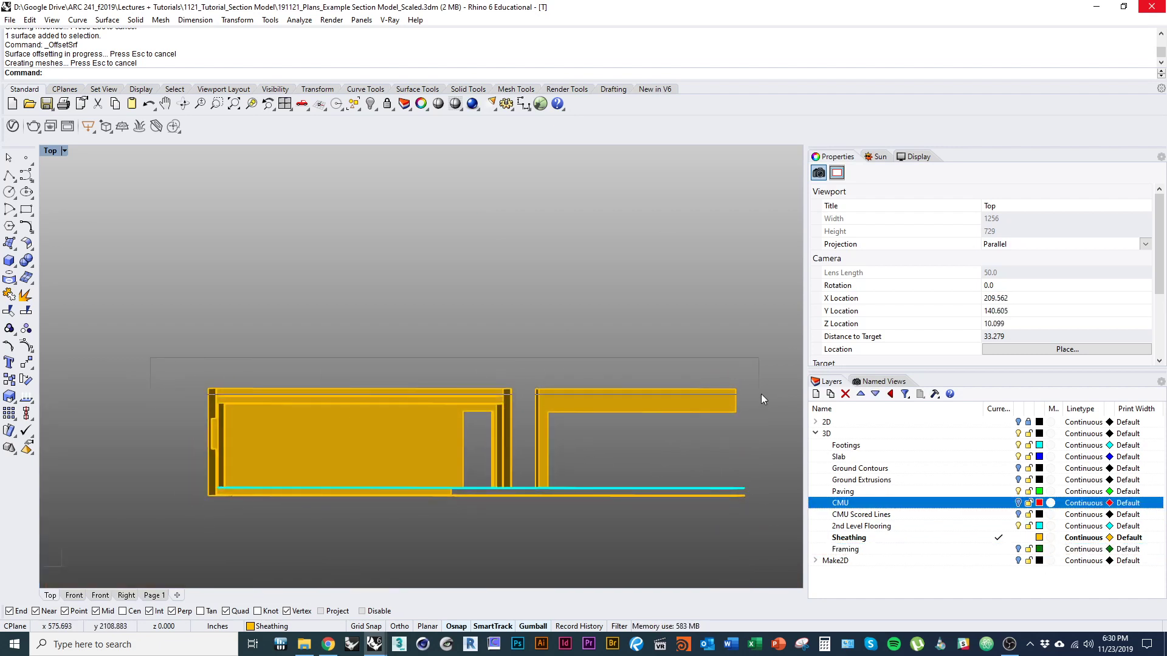
# Step: Select the top faces of all upright parapet sheathing panels and move them vertically upward by 1/32 inch
pyautogui.keyDown('ctrl'); pyautogui.keyDown('shift'); pyautogui.moveTo(763, 391); pyautogui.dragTo(763, 392); pyautogui.keyUp('shift'); pyautogui.keyUp('ctrl')
pyautogui.moveTo(672, 398); pyautogui.dragTo(632, 422, button='right')
pyautogui.scroll(10, 474, 371)
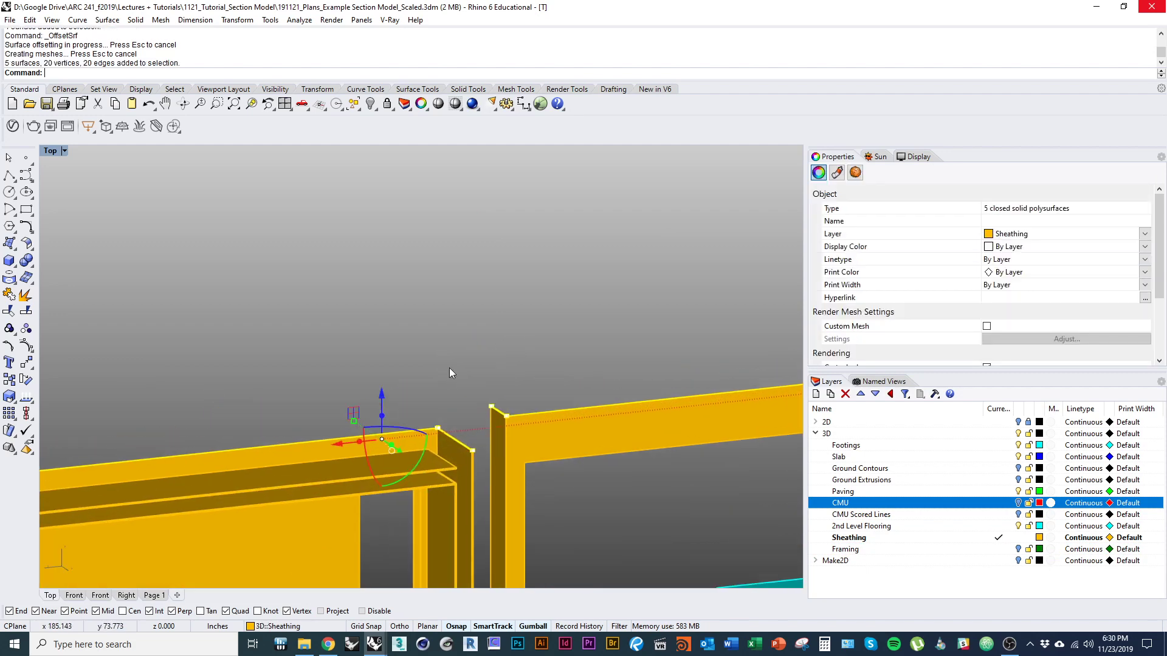
pyautogui.keyDown('shift'); pyautogui.moveTo(526, 413); pyautogui.dragTo(514, 371, button='right'); pyautogui.keyUp('shift')
pyautogui.write('M')
pyautogui.press('Return')
pyautogui.scroll(3, 492, 401)
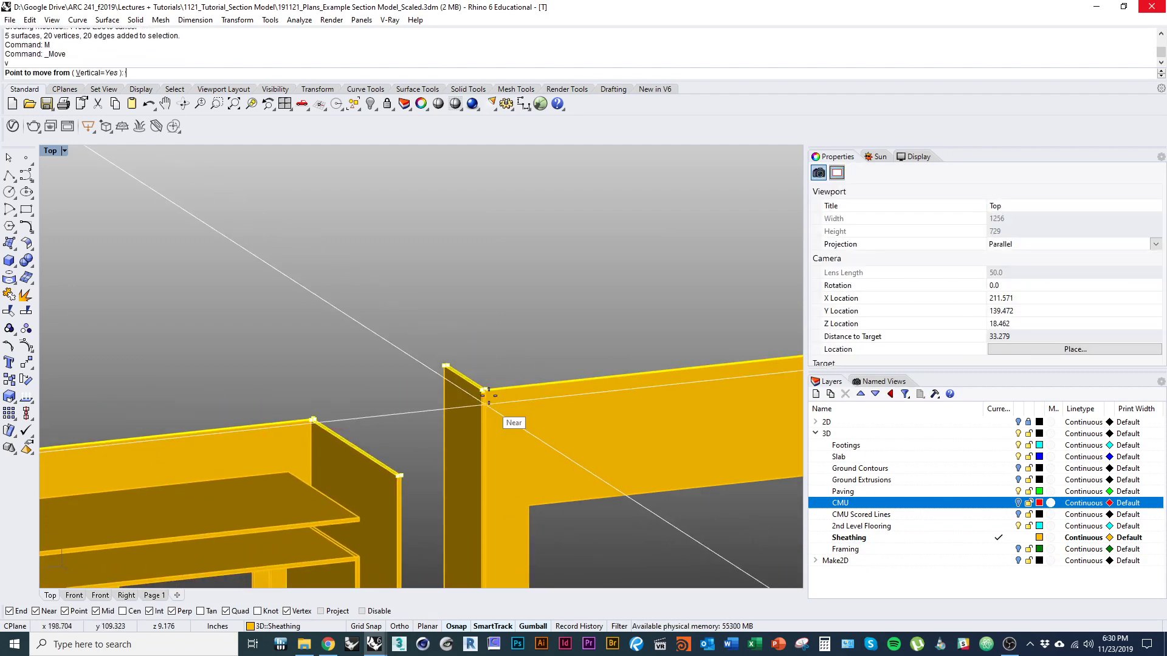
pyautogui.write('v')
pyautogui.press('Return')
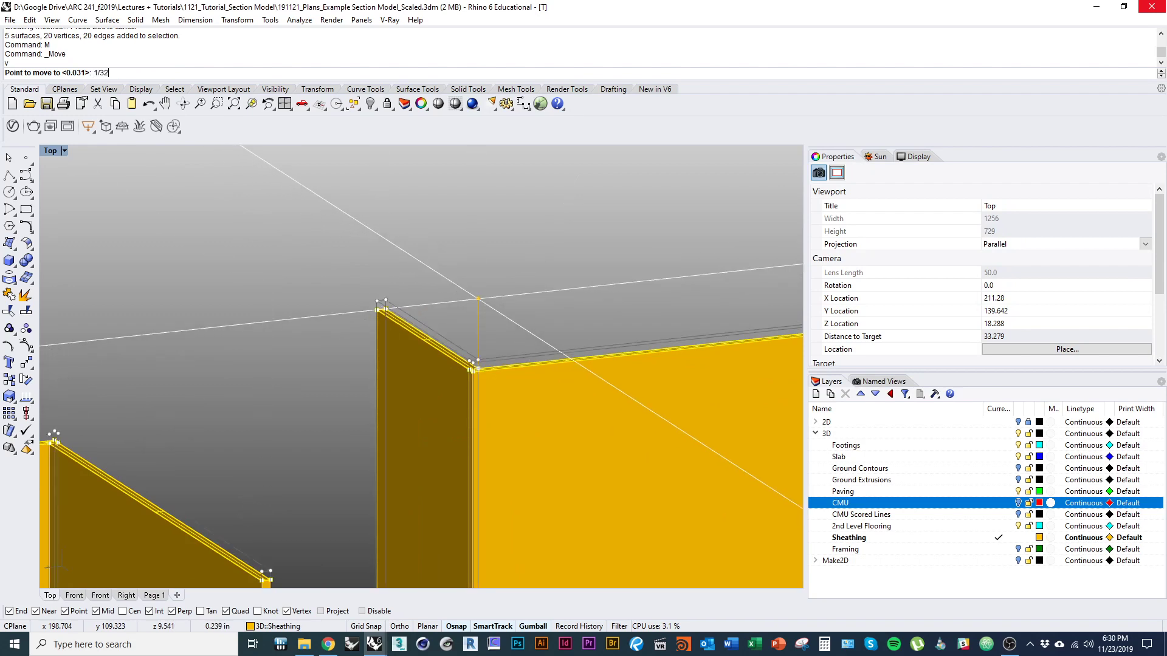
pyautogui.scroll(-10, 484, 299)
pyautogui.keyDown('shift'); pyautogui.moveTo(522, 399); pyautogui.dragTo(442, 392, button='right'); pyautogui.keyUp('shift')
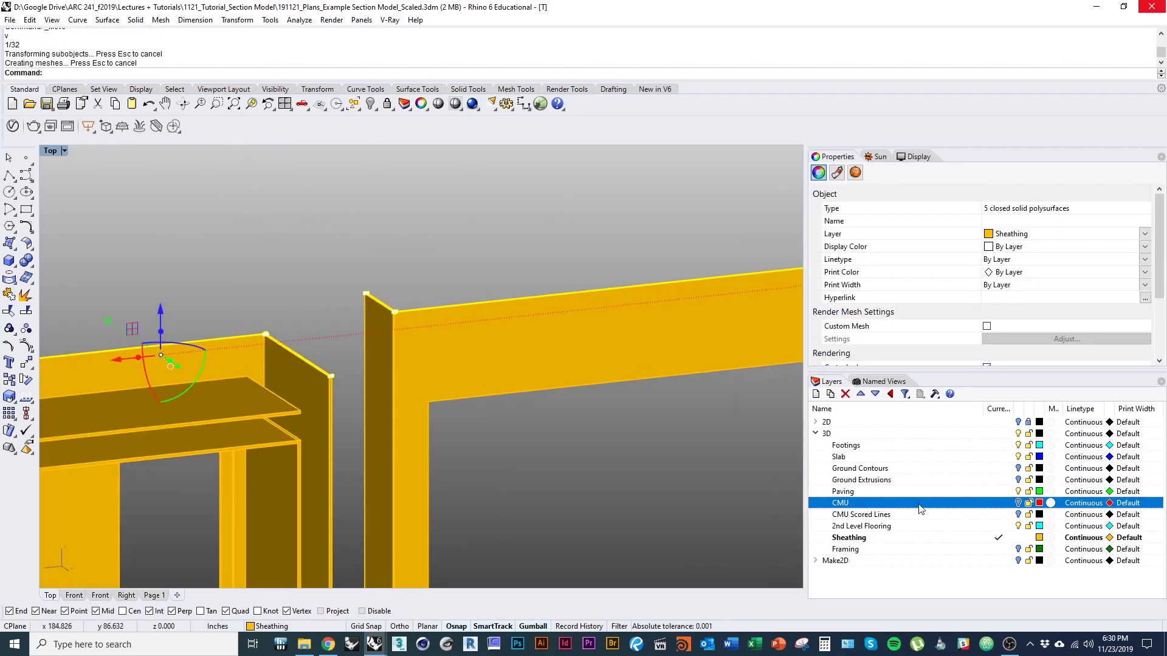
# Step: Show the CMU and Framing layers again and clear the selection of the sheathing faces
pyautogui.keyDown('shift'); pyautogui.moveTo(522, 428); pyautogui.dragTo(448, 409, button='right'); pyautogui.keyUp('shift')
pyautogui.scroll(-4, 447, 409)
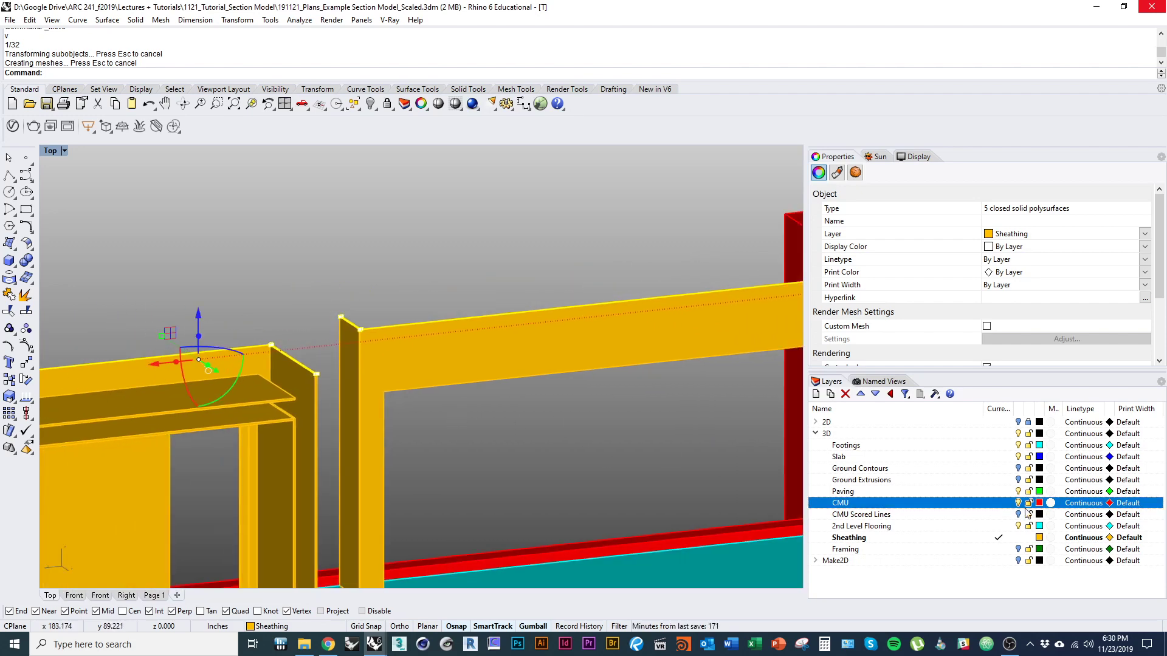
pyautogui.click(1018, 550)
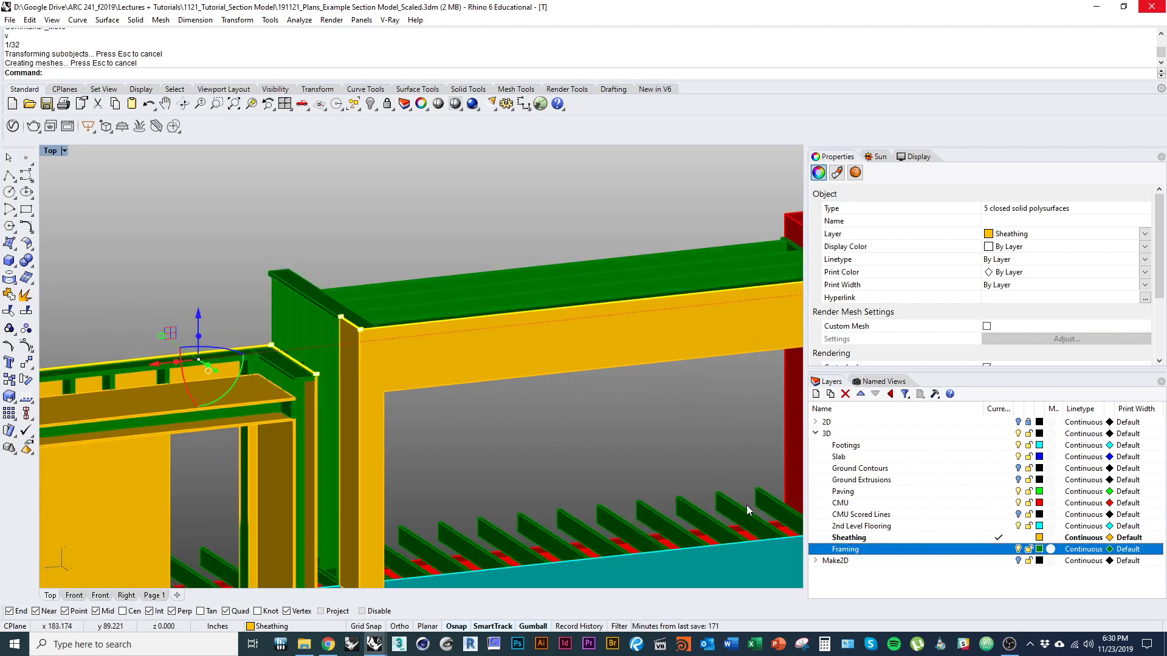
pyautogui.moveTo(453, 389); pyautogui.dragTo(425, 405, button='right')
pyautogui.press('Escape')
# Step: Draw a rectangular plane over the parapet beside the CMU wall, from its outer corner to the far end at the wall
pyautogui.moveTo(374, 331); pyautogui.dragTo(516, 406, button='right')
pyautogui.scroll(4, 513, 405)
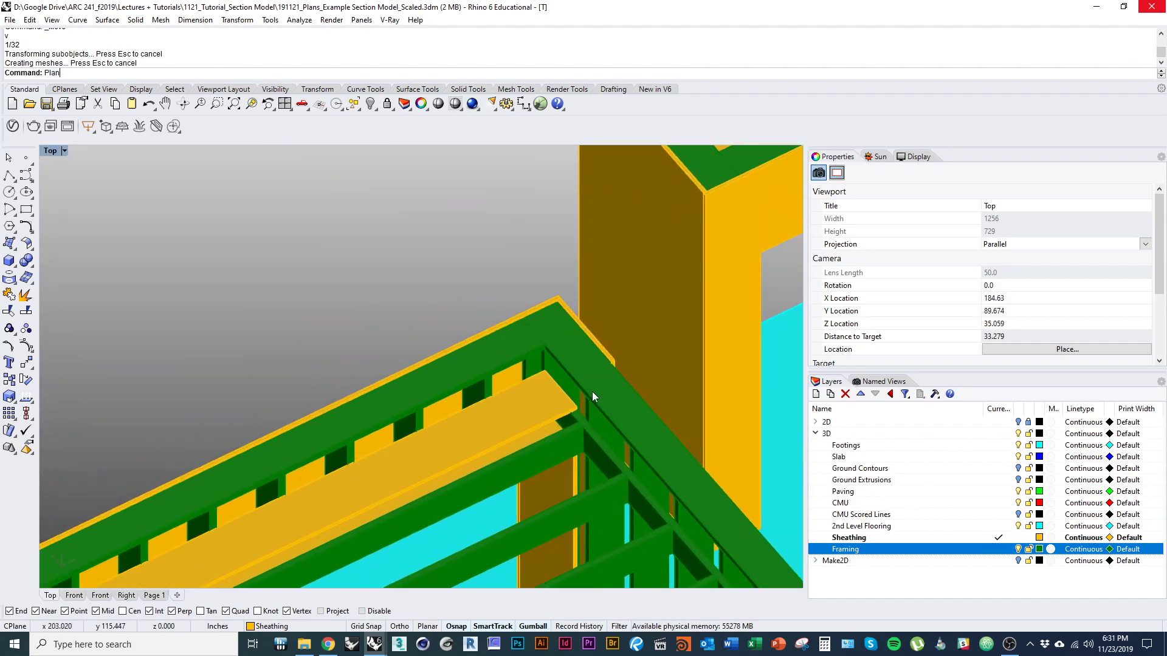
pyautogui.write('Plane')
pyautogui.press('Return')
pyautogui.scroll(-2, 610, 413)
pyautogui.scroll(5, 610, 414)
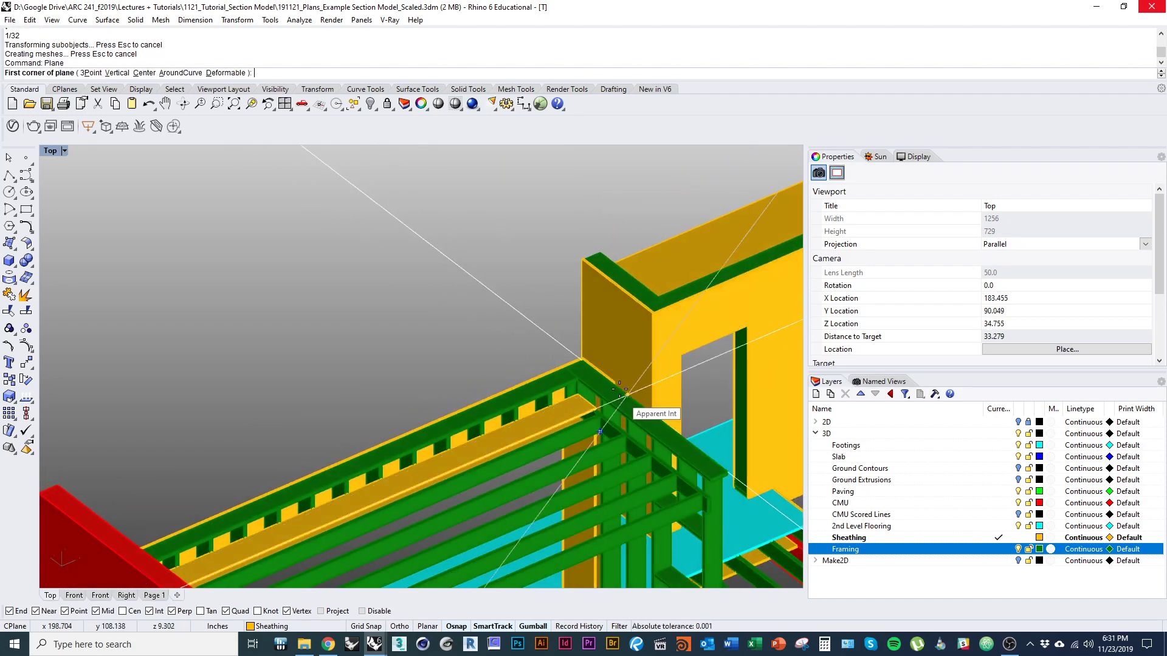
pyautogui.click(524, 266)
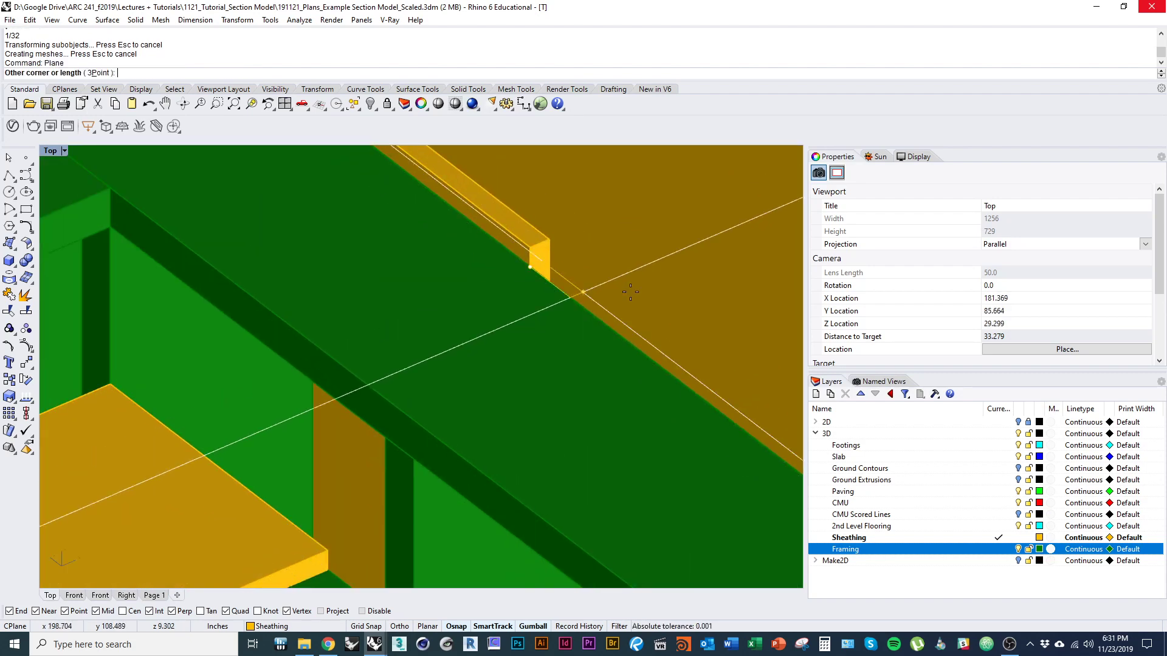
pyautogui.scroll(-5, 525, 267)
pyautogui.scroll(5, 261, 299)
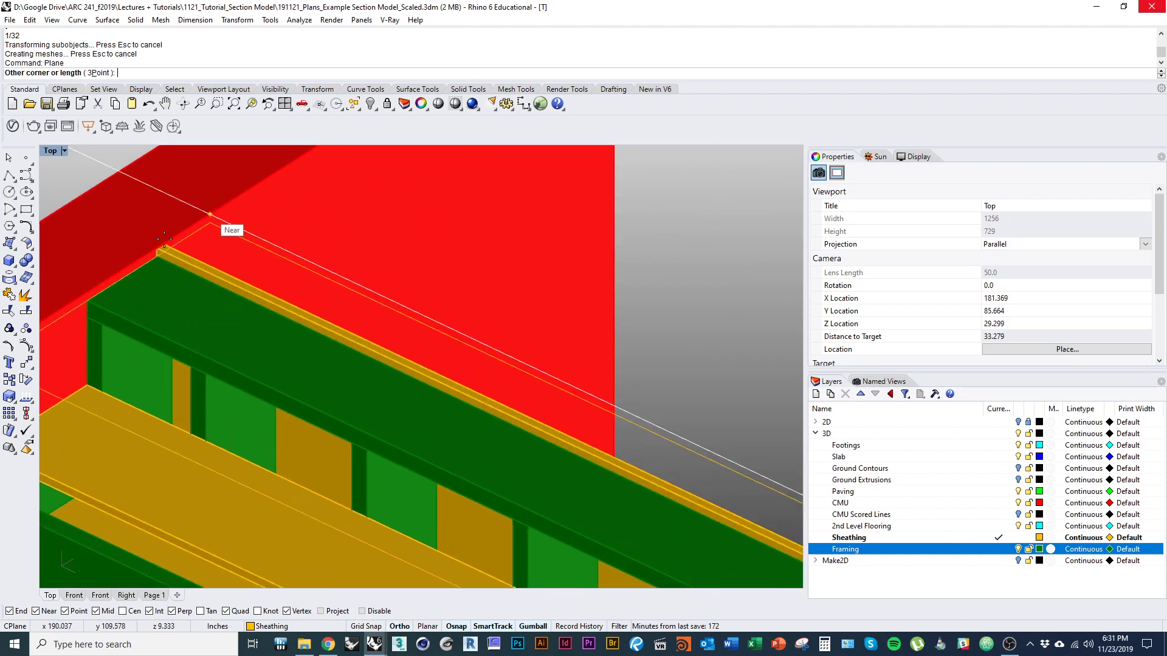
pyautogui.scroll(-6, 180, 265)
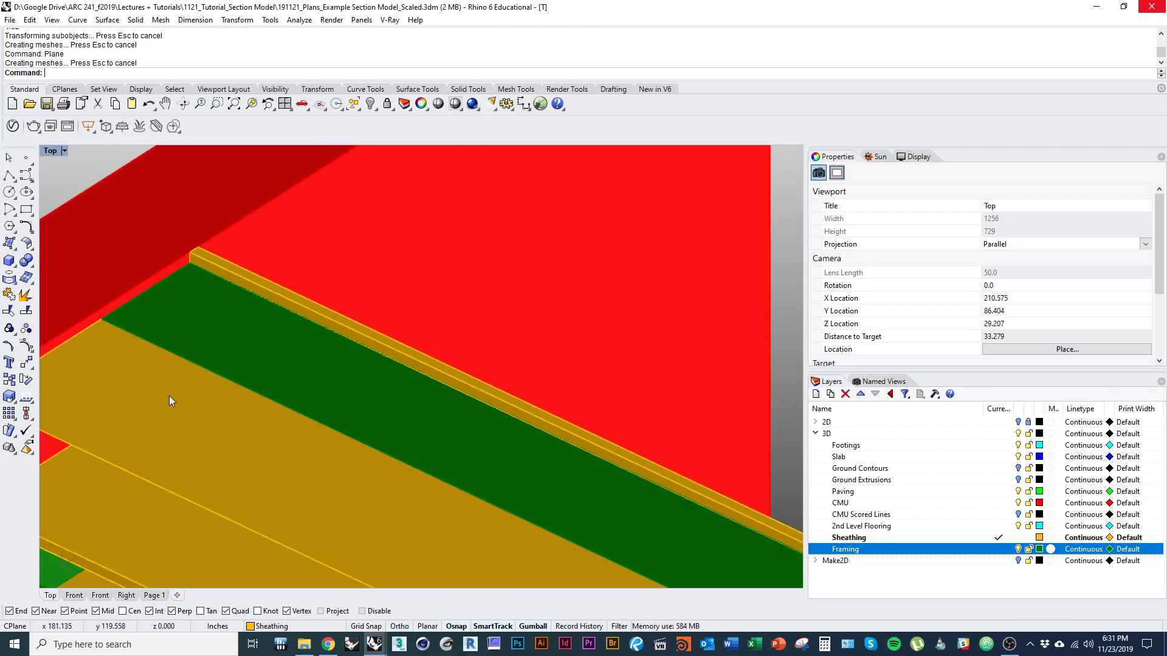
# Step: Thicken the plane over the parapet beside the CMU wall into a solid with a surface offset
pyautogui.click(169, 393)
pyautogui.write('os')
pyautogui.press('Return')
pyautogui.press('Return')
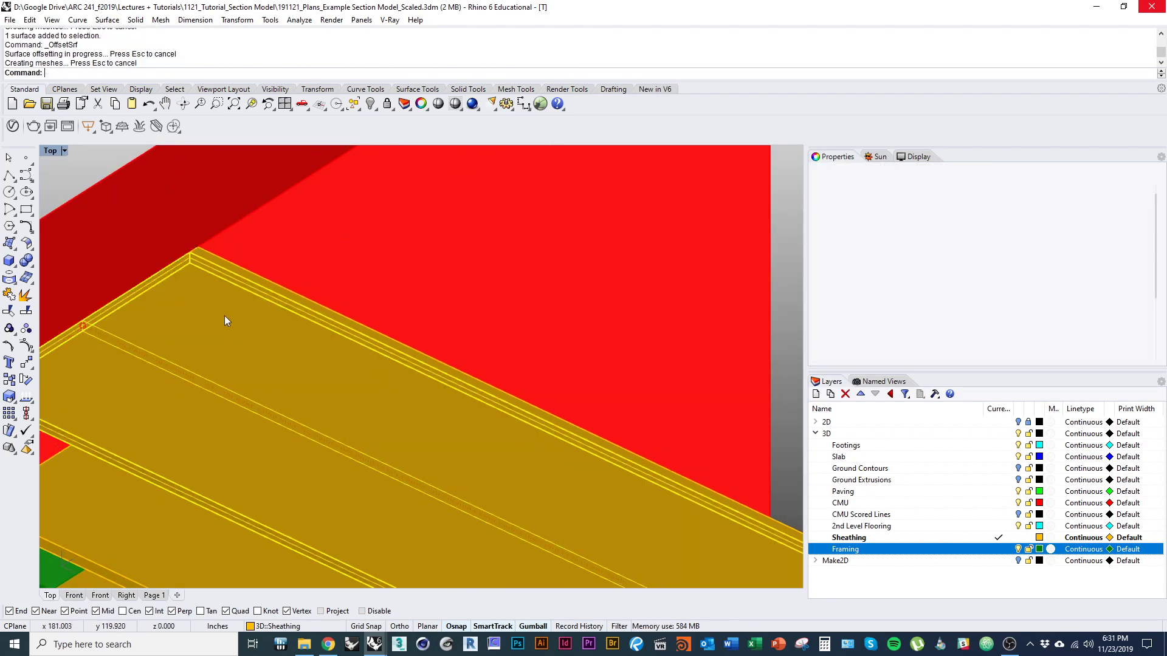
pyautogui.scroll(-5, 219, 325)
pyautogui.keyDown('ctrl'); pyautogui.keyDown('shift'); pyautogui.moveTo(199, 344); pyautogui.dragTo(321, 409, button='right'); pyautogui.keyUp('shift'); pyautogui.keyUp('ctrl')
pyautogui.scroll(-4, 321, 409)
pyautogui.scroll(-3, 320, 409)
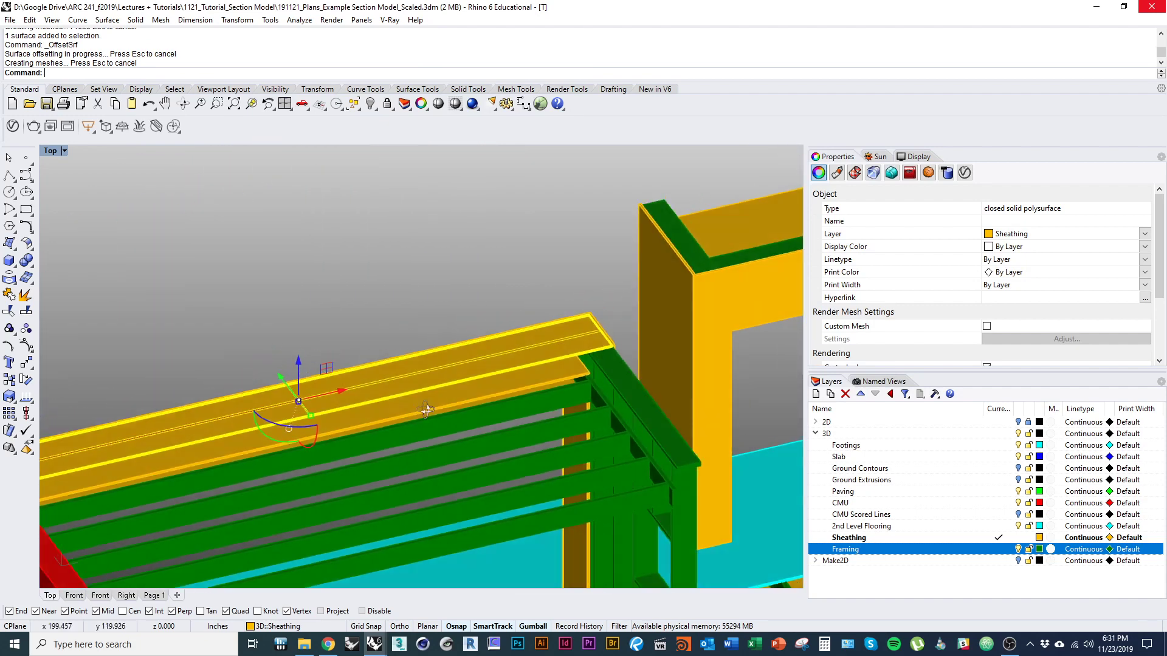
# Step: Draw a cutting box over the roof area inside the parapet beside the CMU wall, tall enough to pass through the new cap panel
pyautogui.write('box')
pyautogui.press('Return')
pyautogui.scroll(4, 452, 398)
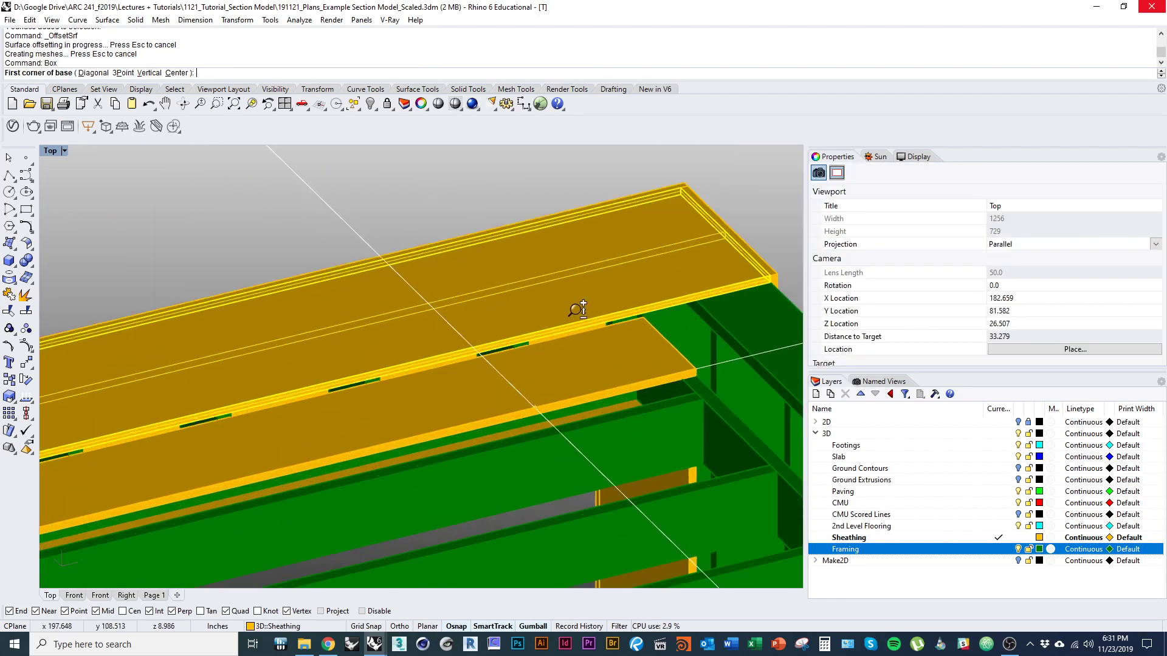
pyautogui.click(723, 367)
pyautogui.scroll(-5, 722, 367)
pyautogui.keyDown('ctrl'); pyautogui.keyDown('shift'); pyautogui.moveTo(717, 367); pyautogui.dragTo(614, 411, button='right'); pyautogui.keyUp('shift'); pyautogui.keyUp('ctrl')
pyautogui.scroll(7, 127, 339)
pyautogui.moveTo(128, 381); pyautogui.dragTo(285, 384, button='right')
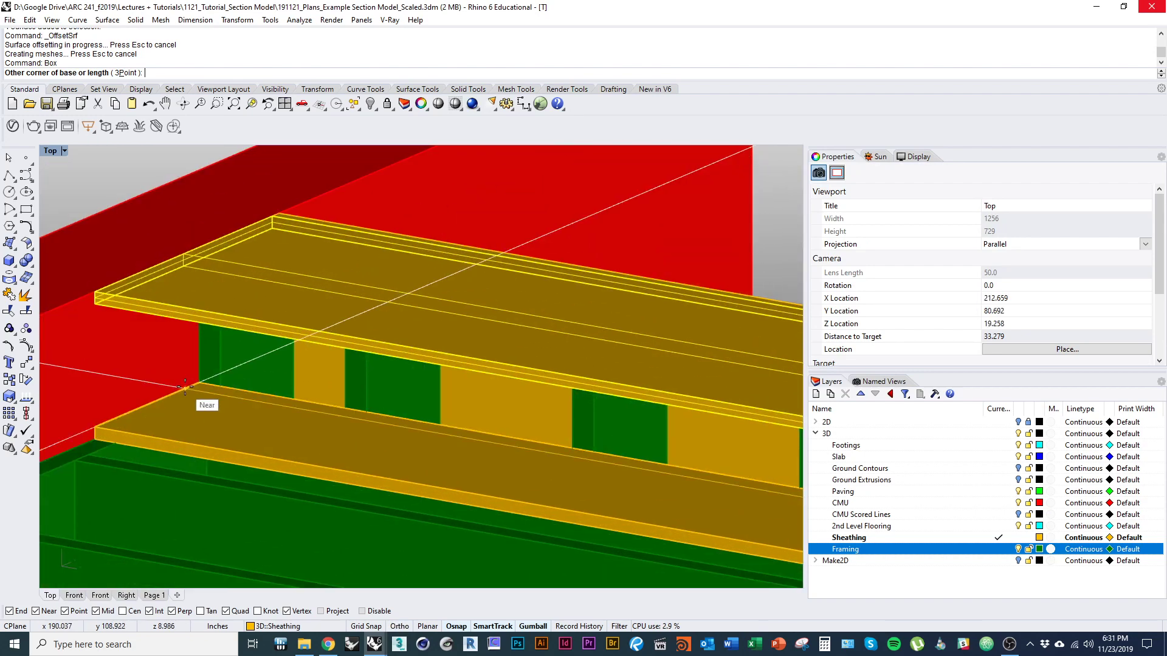
pyautogui.click(191, 383)
pyautogui.click(221, 188)
pyautogui.scroll(3, 203, 267)
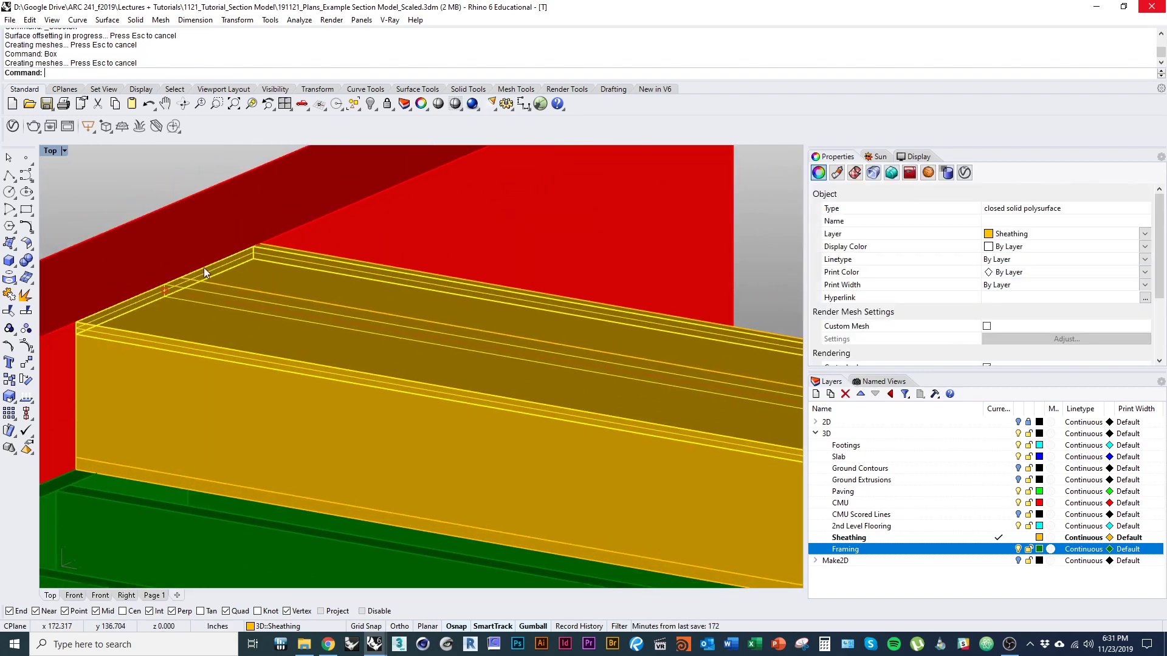
# Step: Subtract the box from the cap panel with BooleanDifference, leaving sheathing only along the parapet beside the CMU wall
pyautogui.scroll(-5, 261, 380)
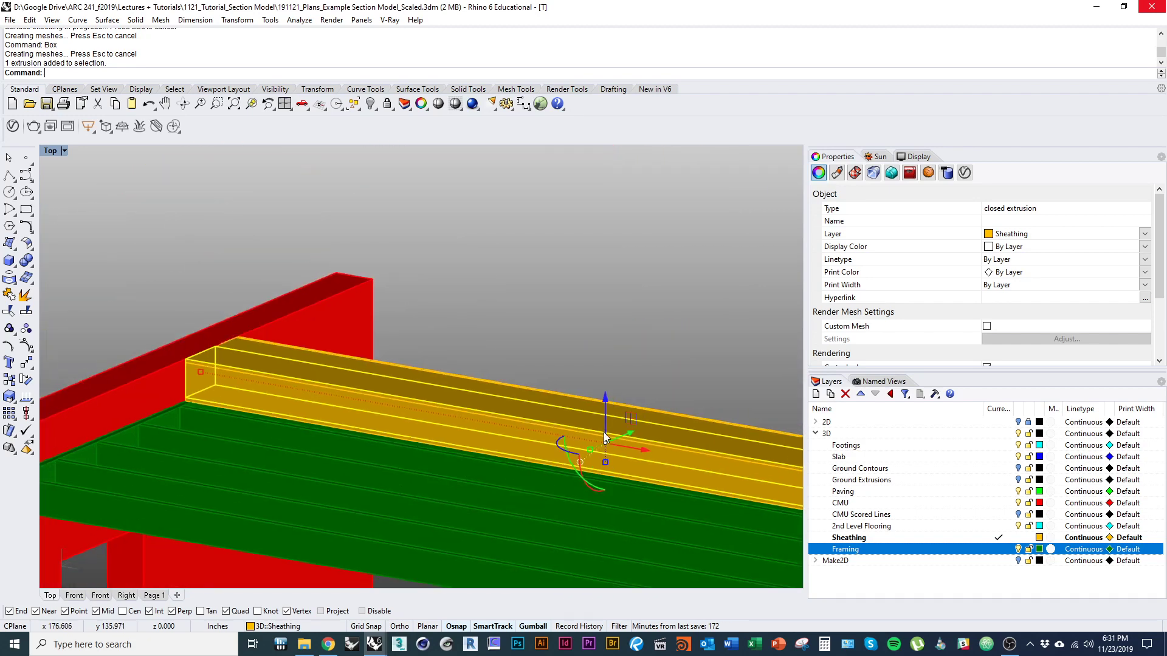
pyautogui.scroll(5, 289, 396)
pyautogui.click(271, 367)
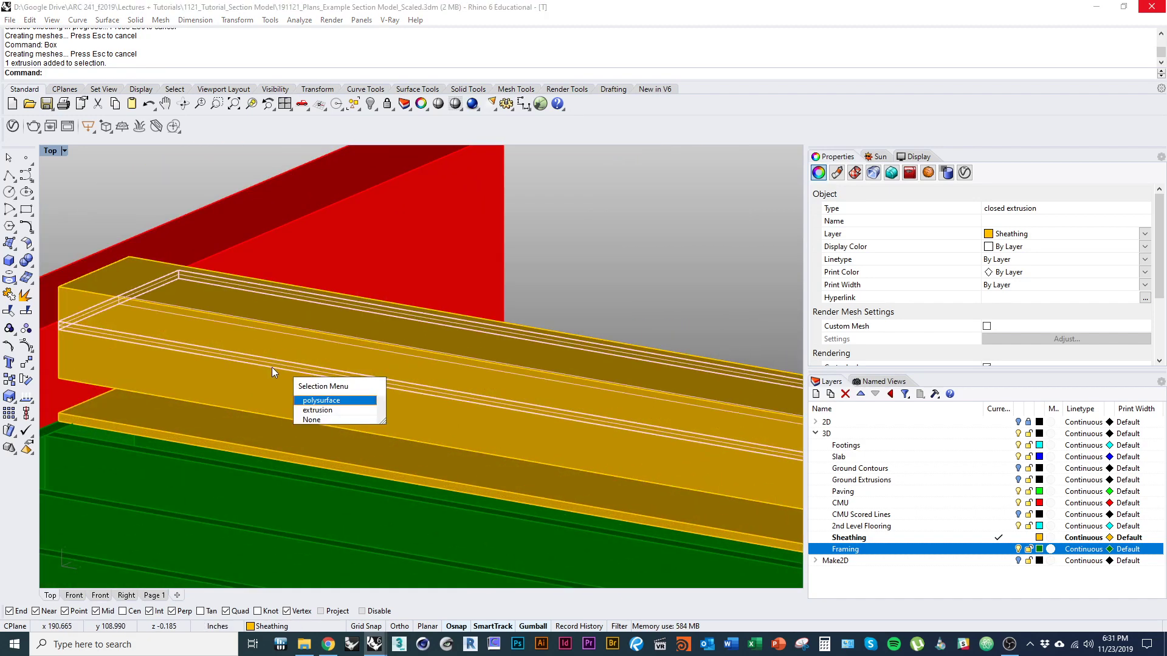
pyautogui.press('Return')
pyautogui.press('Return')
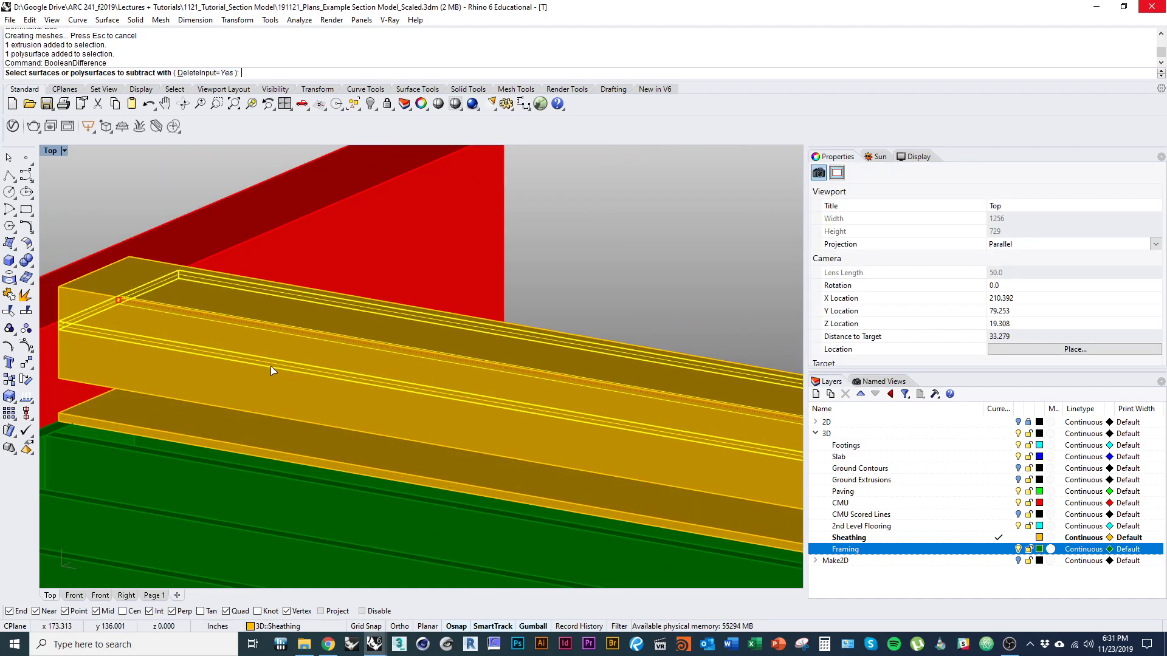
pyautogui.click(264, 346)
pyautogui.press('Return')
# Step: Draw a rectangular plane over the other volume's parapet, from the inner corner of its upright sheathing to the opposite end
pyautogui.scroll(-5, 228, 360)
pyautogui.keyDown('shift'); pyautogui.moveTo(383, 453); pyautogui.dragTo(558, 460, button='right'); pyautogui.keyUp('shift')
pyautogui.scroll(-4, 407, 478)
pyautogui.scroll(4, 455, 373)
pyautogui.scroll(-3, 387, 431)
pyautogui.write('plane')
pyautogui.press('Return')
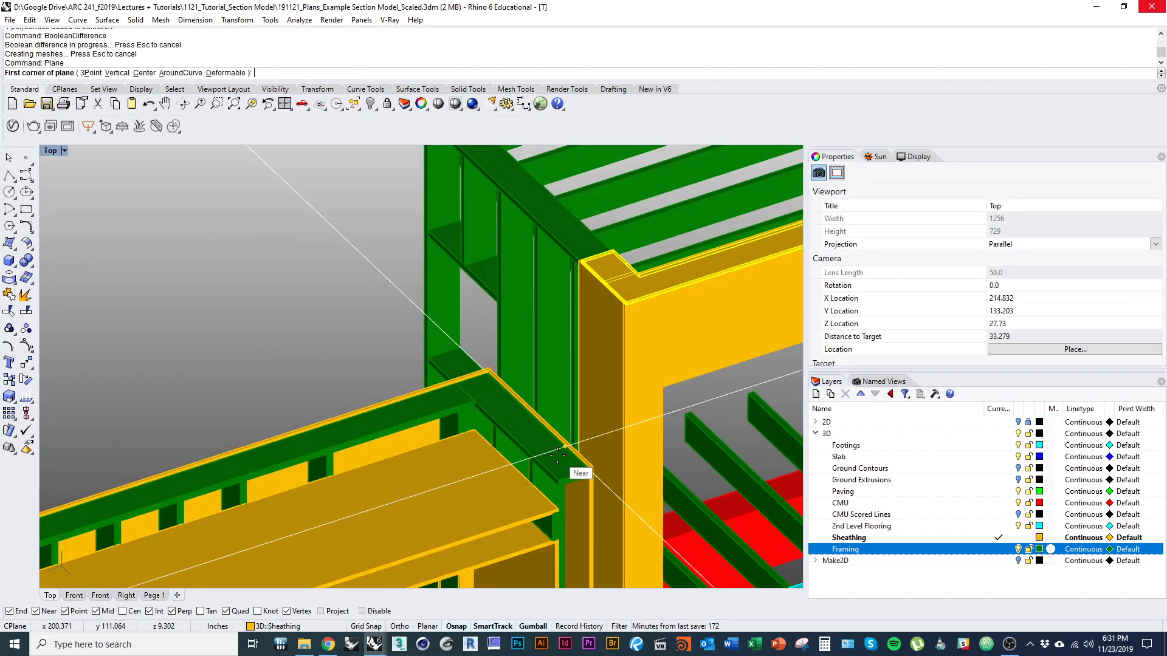
pyautogui.scroll(5, 571, 467)
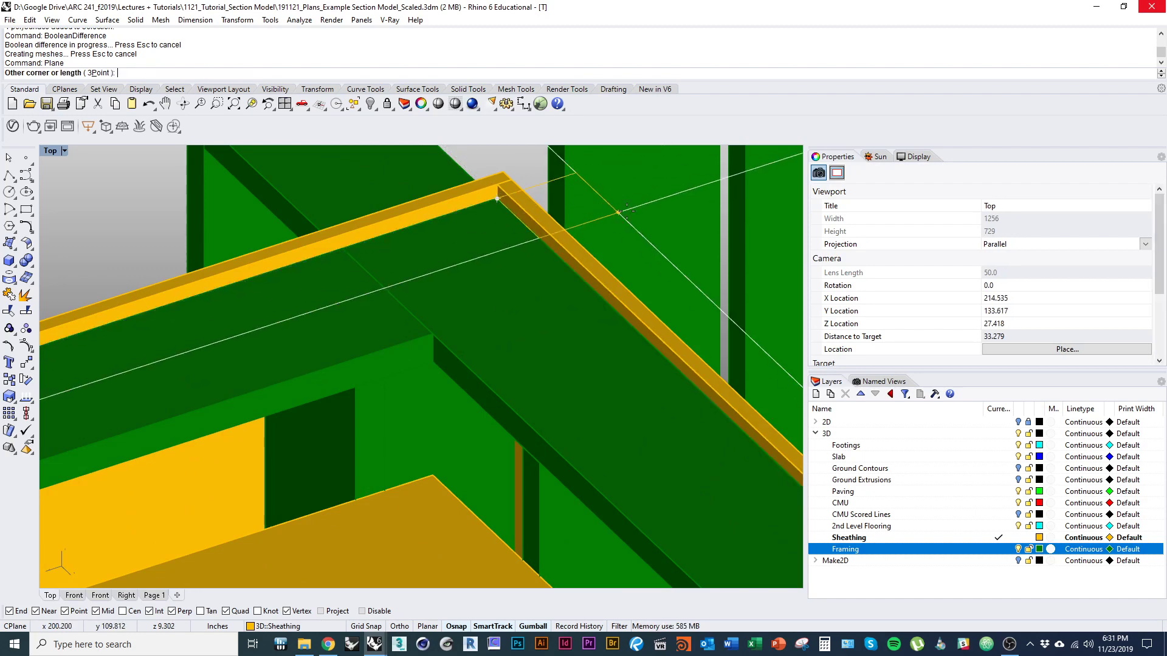
pyautogui.scroll(-10, 625, 211)
pyautogui.moveTo(490, 352); pyautogui.dragTo(281, 347, button='right')
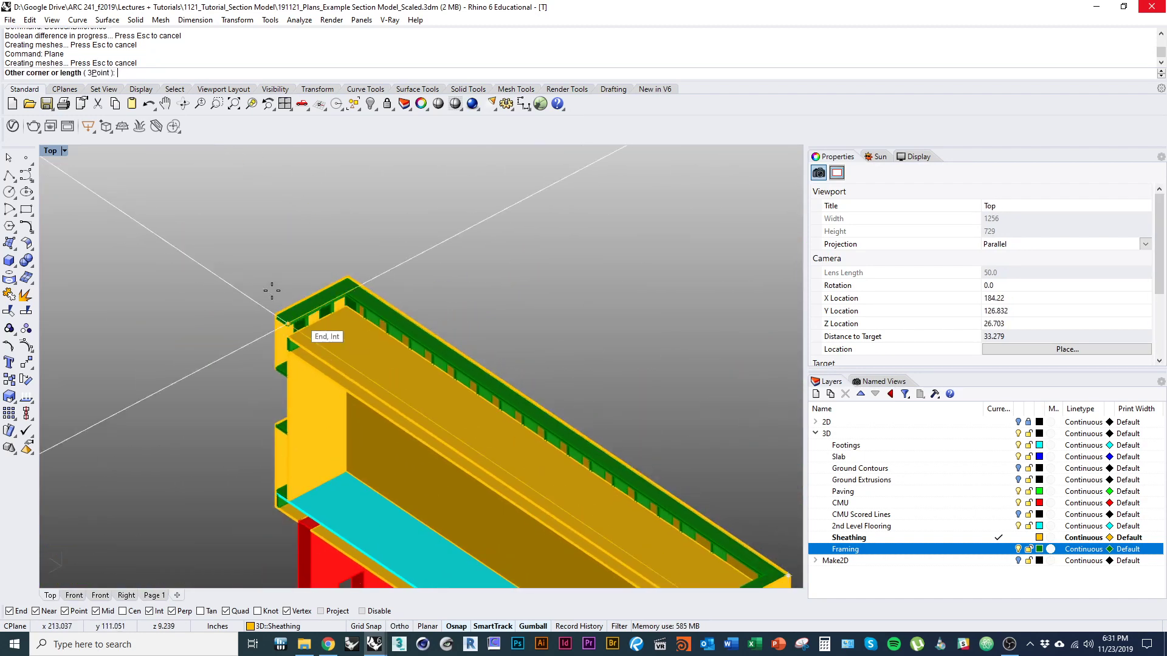
pyautogui.scroll(5, 271, 291)
pyautogui.click(298, 393)
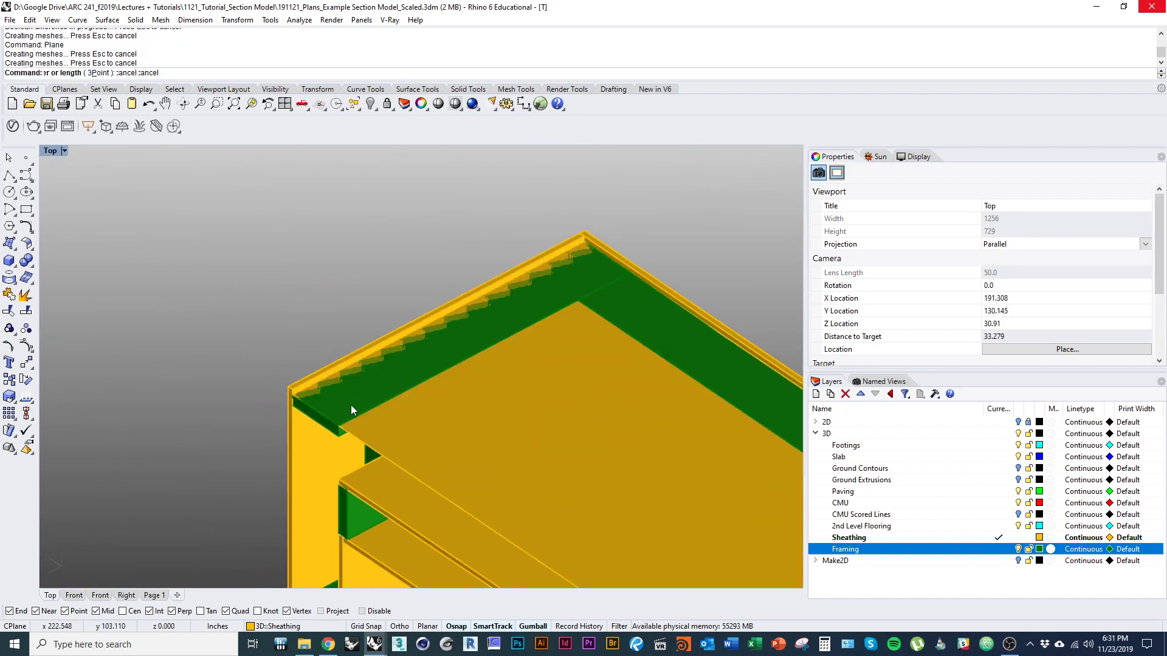
# Step: Offset the second parapet's plane upward into a solid panel and clear the selection
pyautogui.click(352, 405)
pyautogui.scroll(-2, 395, 427)
pyautogui.write('offsetsrf')
pyautogui.press('Return')
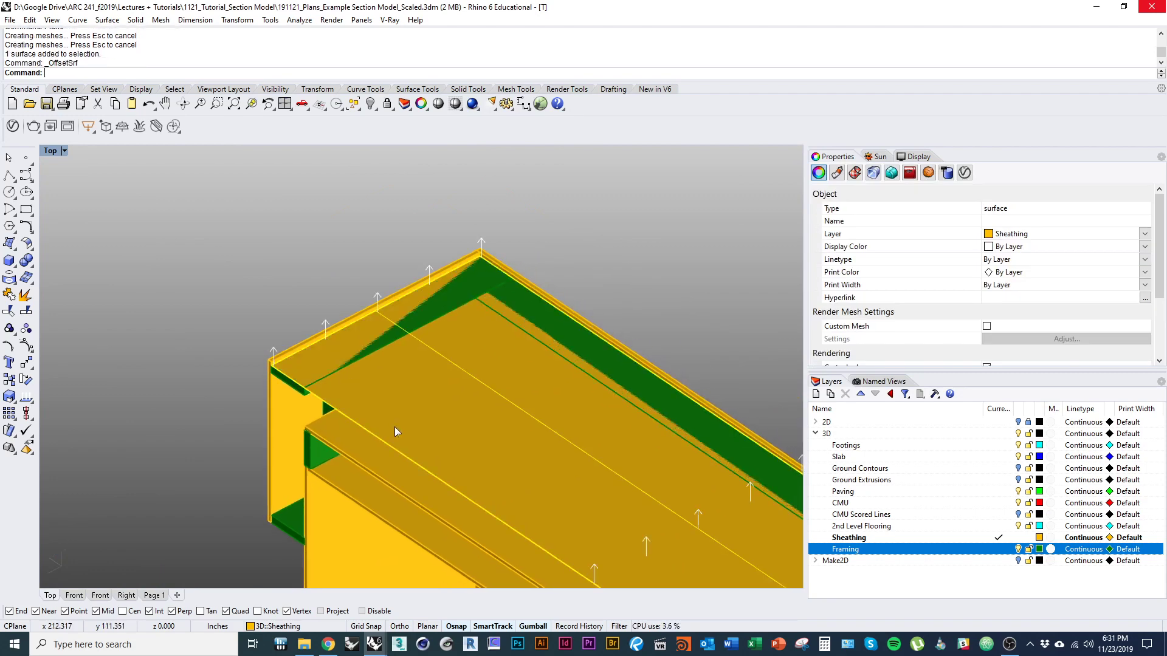
pyautogui.press('Return')
pyautogui.scroll(-1, 438, 373)
pyautogui.press('Escape')
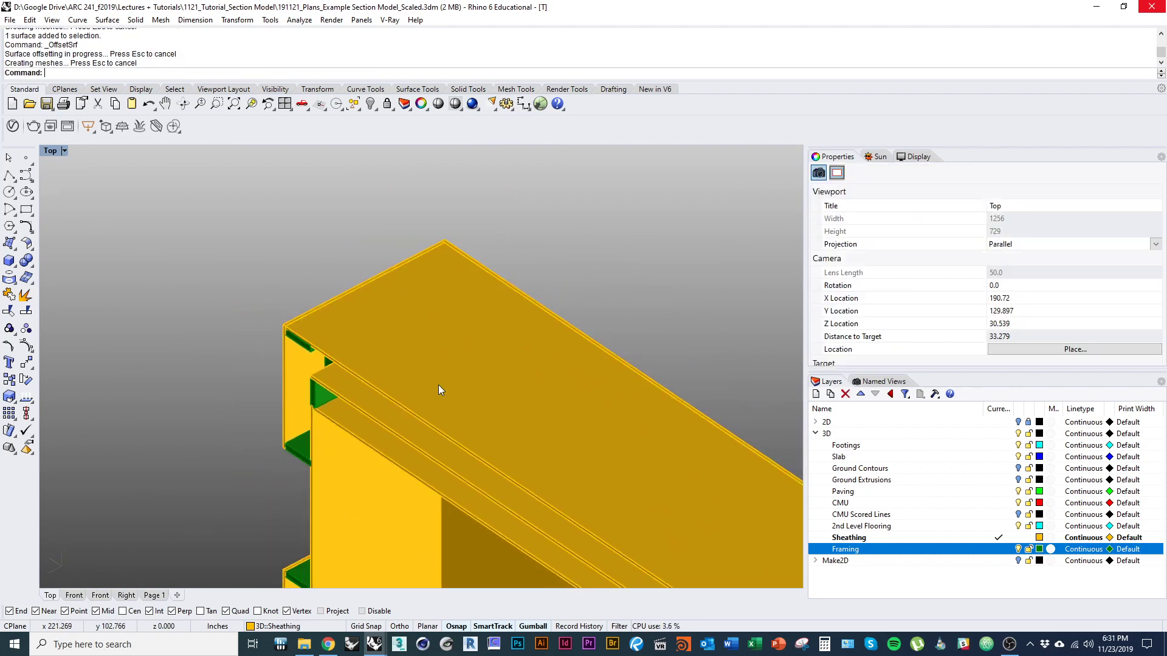
# Step: Draw a box in wireframe display from corner to corner of the second roof's inner area, extending above its cap panel
pyautogui.write('box')
pyautogui.press('Return')
pyautogui.scroll(5, 438, 384)
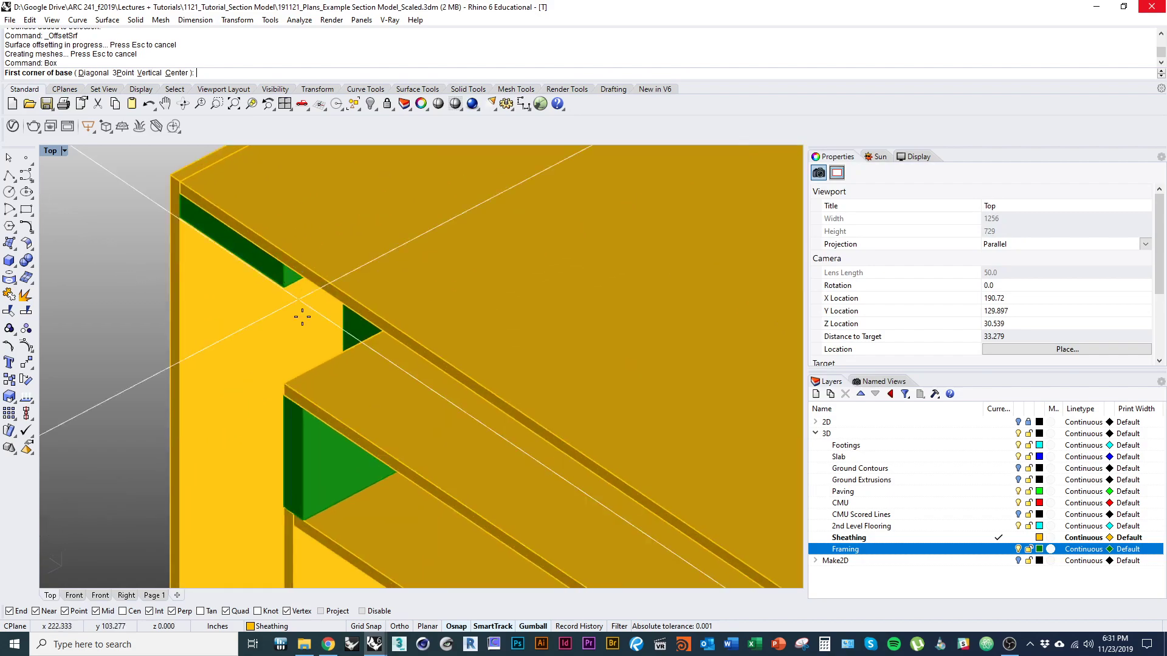
pyautogui.click(290, 386)
pyautogui.scroll(-5, 280, 401)
pyautogui.hotkey('ctrl', 'alt', 'w')
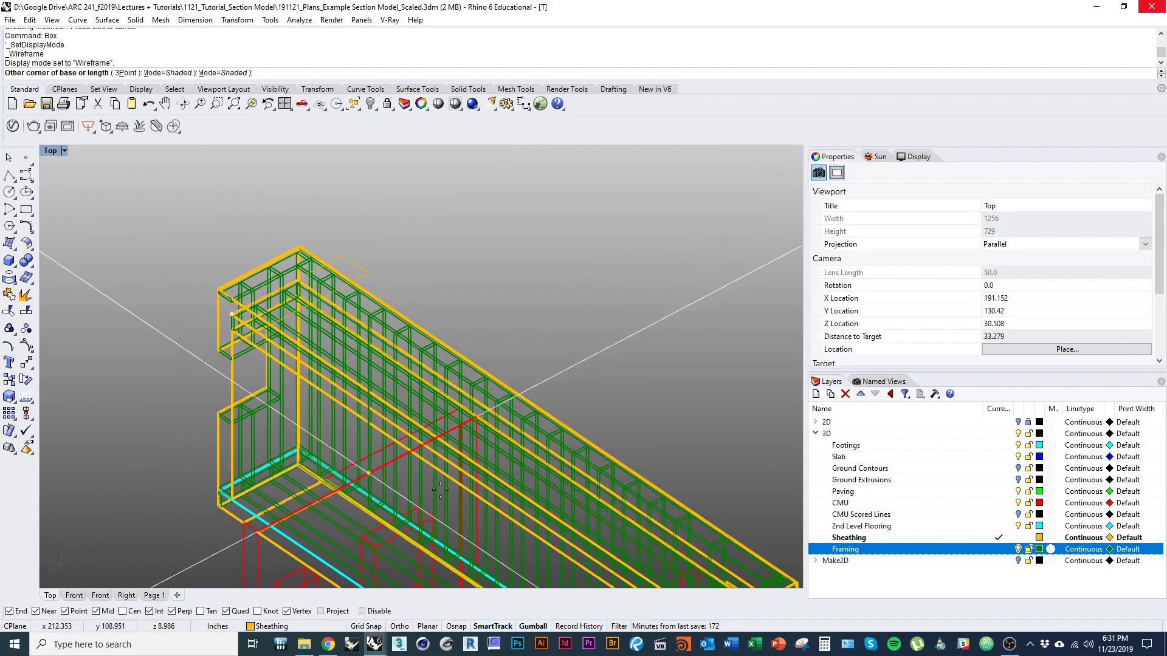
pyautogui.scroll(8, 659, 478)
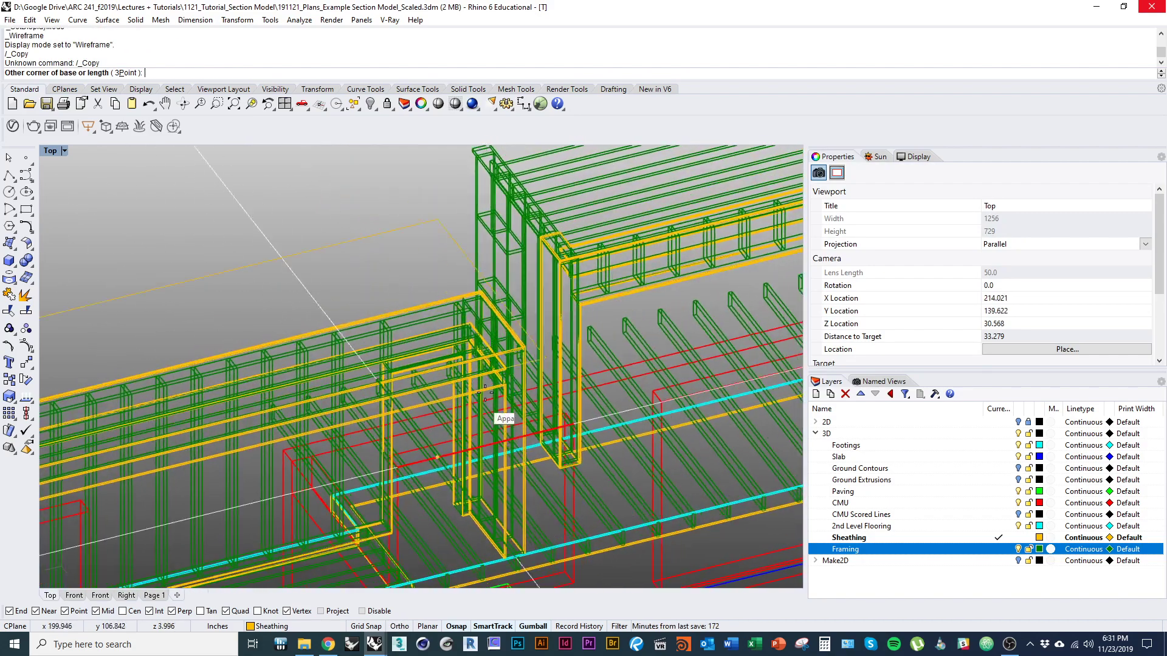
pyautogui.click(391, 192)
pyautogui.scroll(-5, 417, 391)
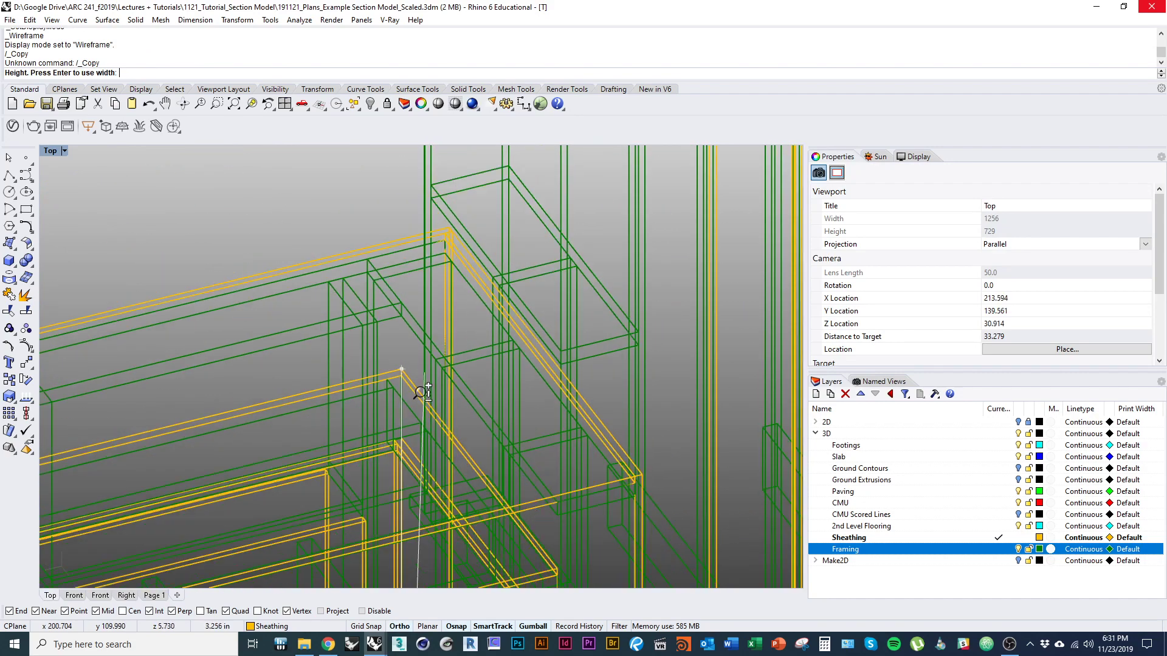
pyautogui.scroll(3, 516, 400)
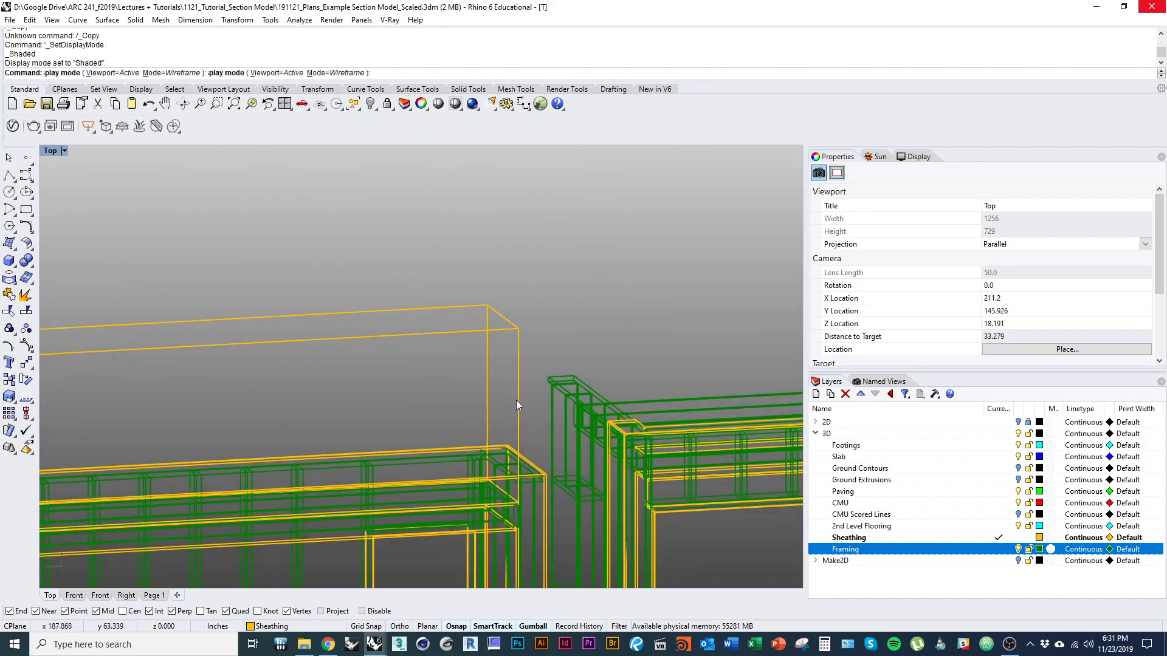
# Step: Return to shaded display and subtract the box from the second cap panel with BooleanDifference
pyautogui.hotkey('ctrl', 'alt', 's')
pyautogui.scroll(5, 510, 425)
pyautogui.click(525, 322)
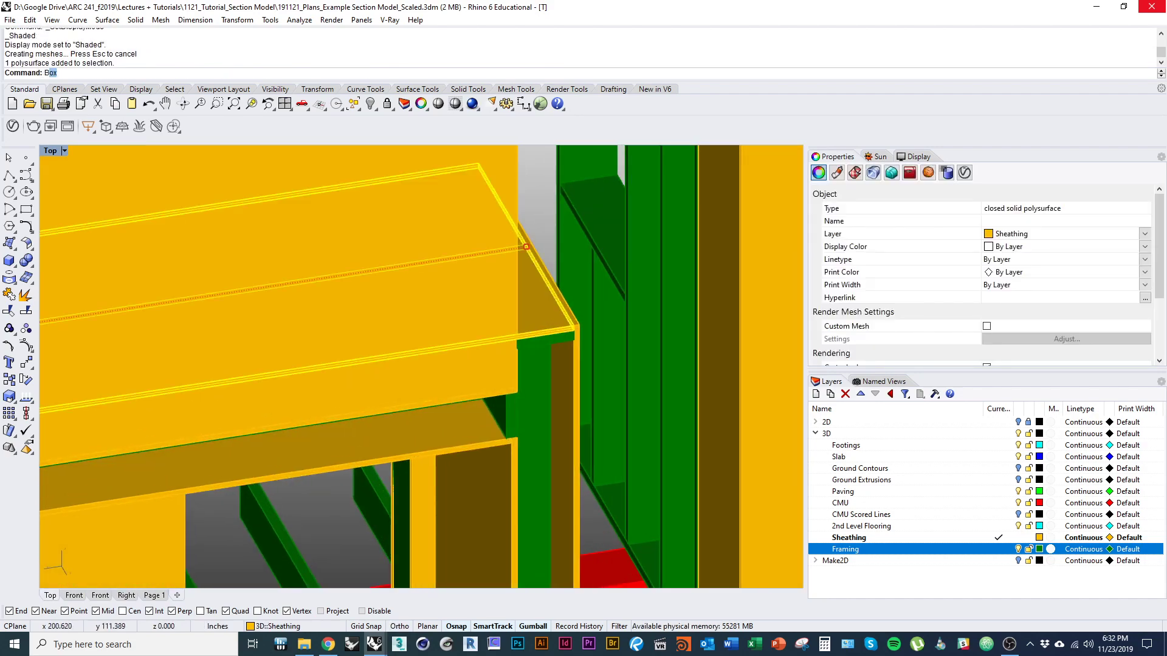
pyautogui.write('ooleanDifference')
pyautogui.press('Return')
pyautogui.click(480, 297)
pyautogui.press('Return')
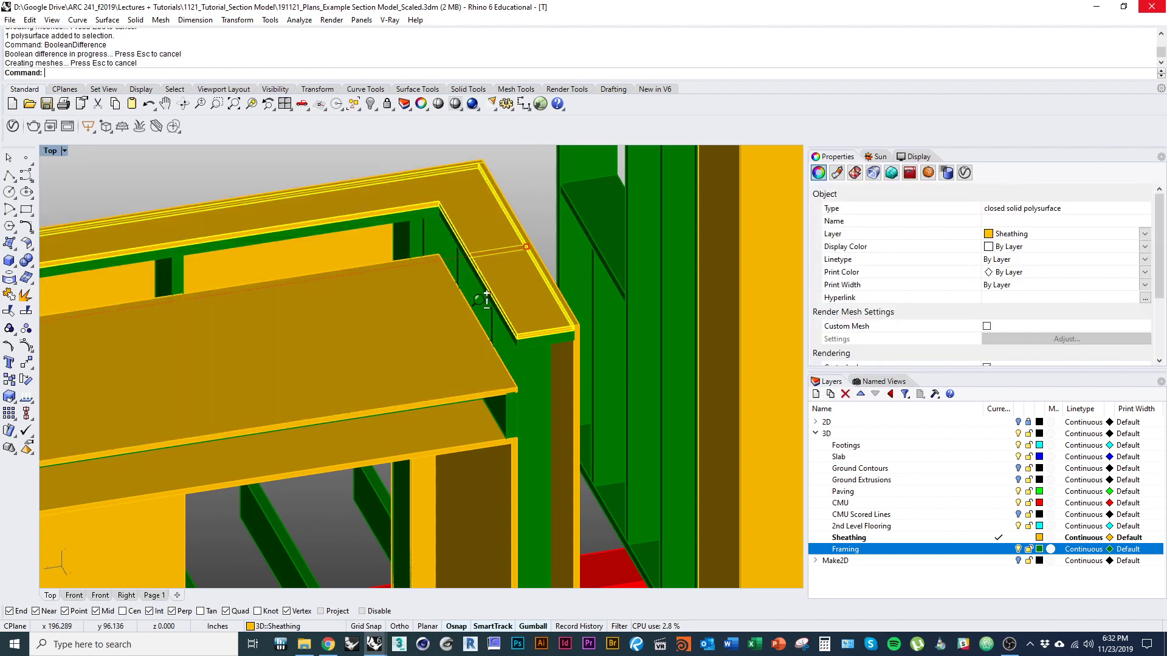
pyautogui.scroll(-3, 488, 376)
pyautogui.press('Escape')
# Step: Draw a 1/32-inch-thick 3Point box as the sheathing panel on the inner face of the second parapet's short end
pyautogui.scroll(-3, 510, 396)
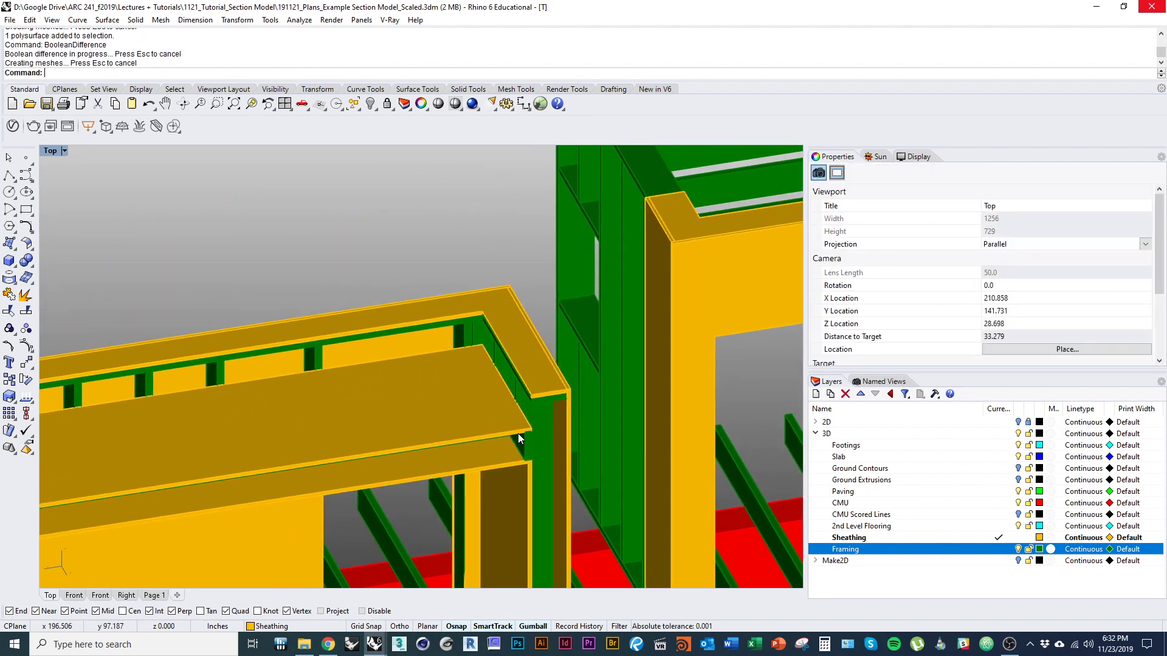
pyautogui.write('Box')
pyautogui.press('Return')
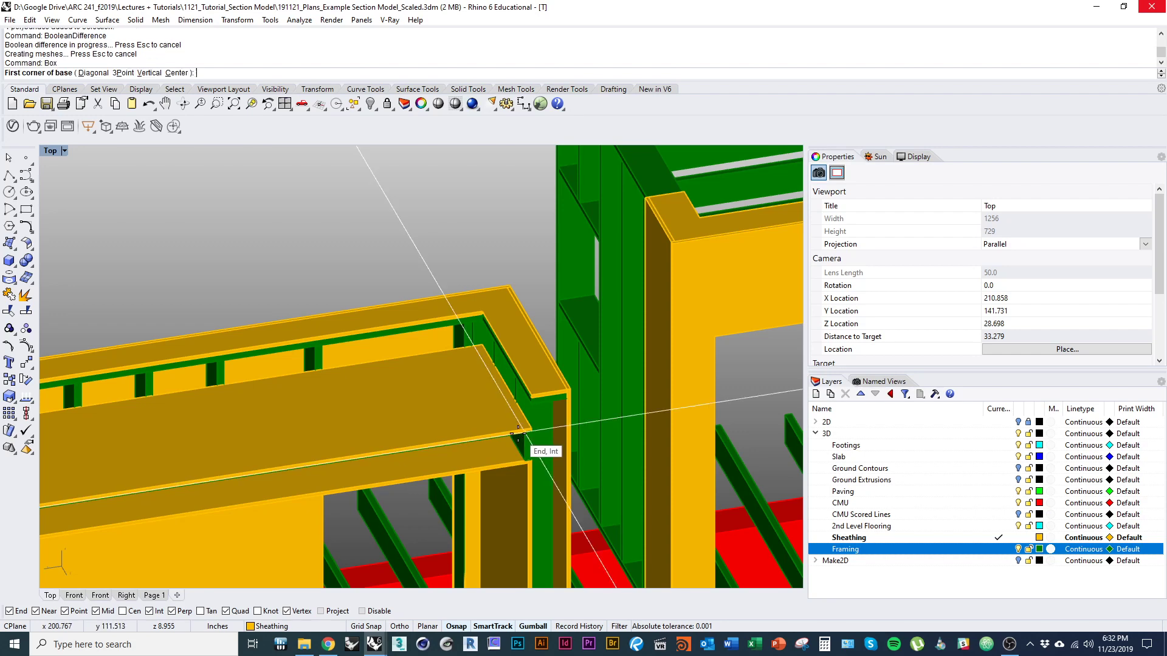
pyautogui.scroll(4, 525, 376)
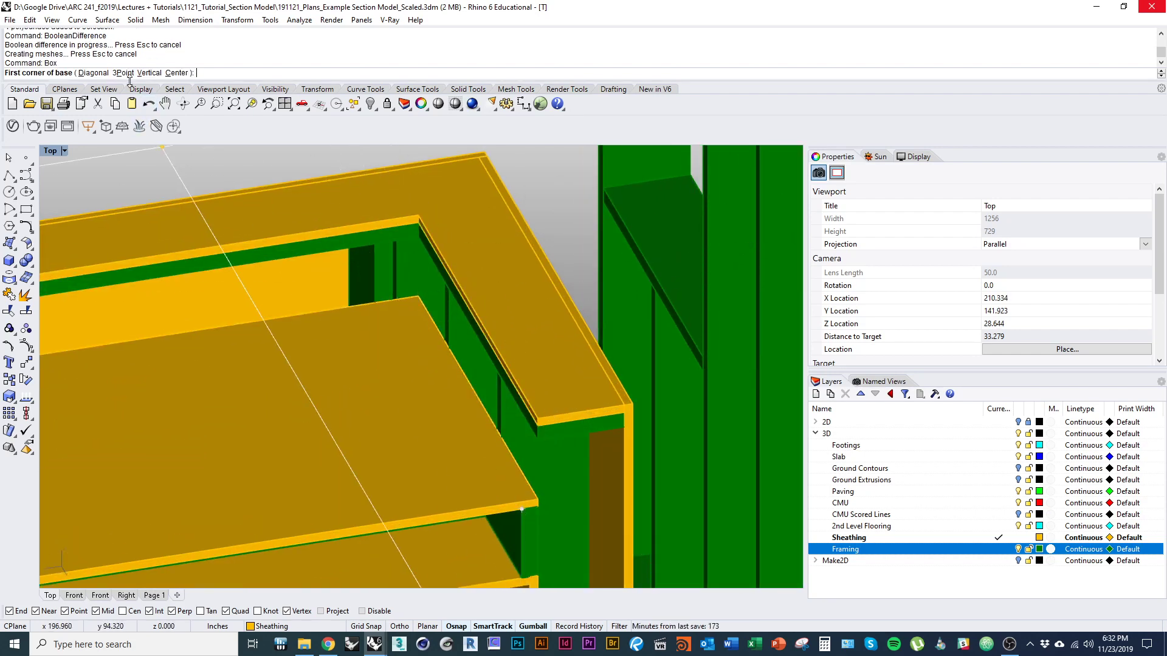
pyautogui.click(418, 296)
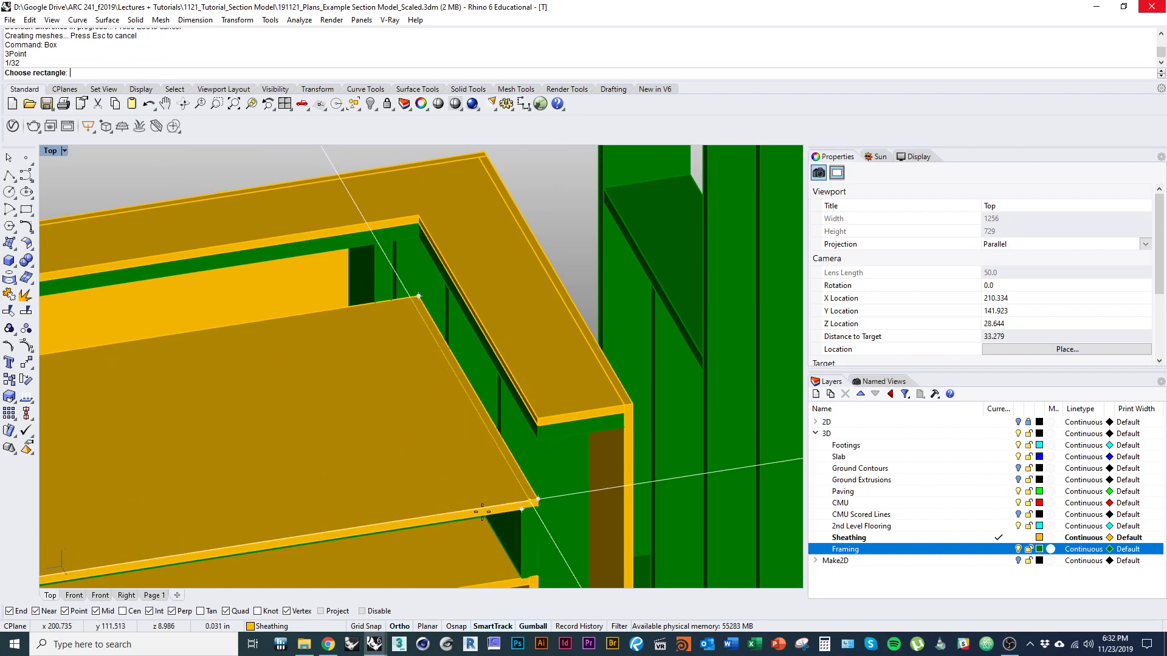
pyautogui.scroll(5, 534, 413)
pyautogui.press('Escape')
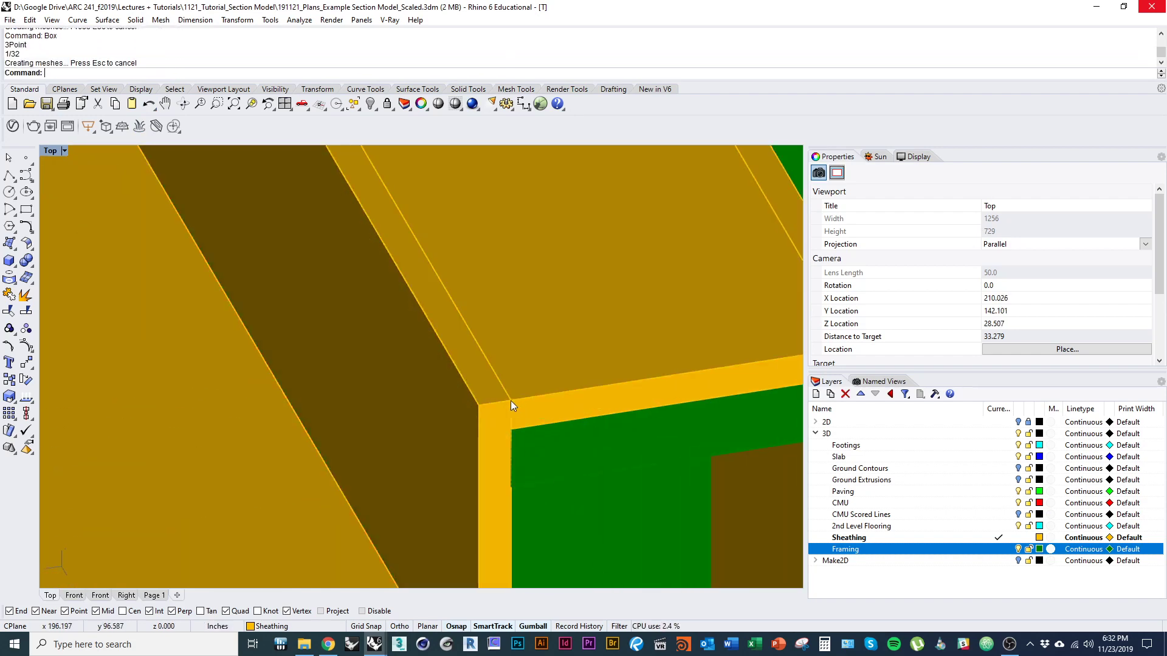
# Step: Copy the short-end inner sheathing panel to the opposite short end of the second parapet, aligned to the inner corner
pyautogui.scroll(-5, 511, 400)
pyautogui.click(579, 486)
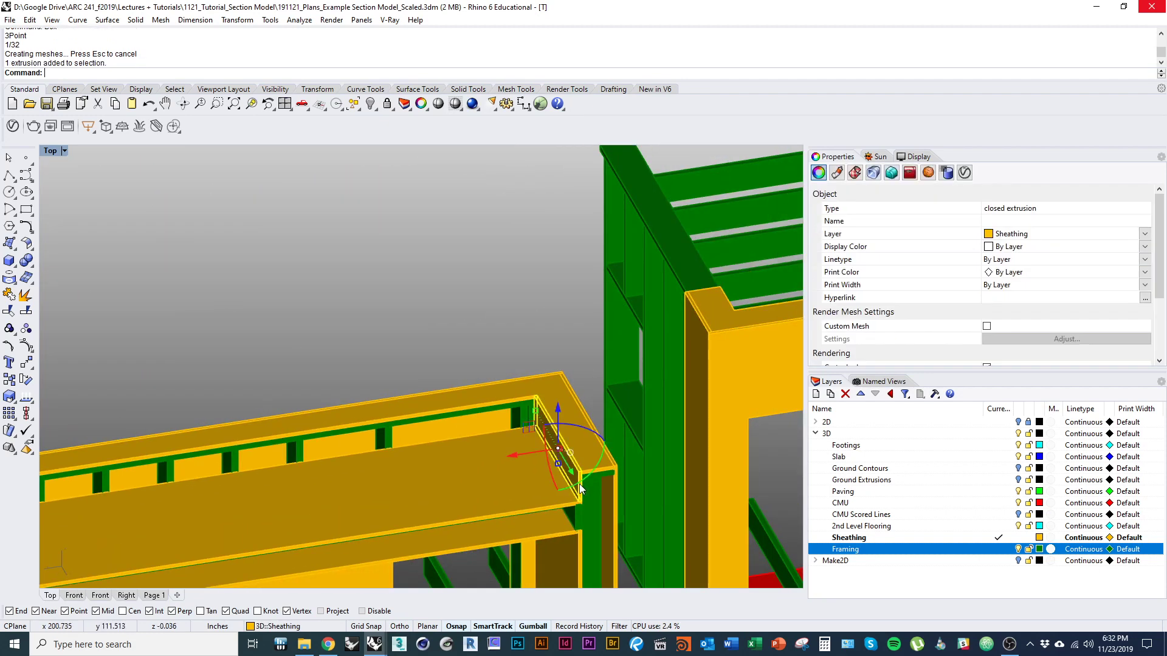
pyautogui.press('Return')
pyautogui.scroll(6, 594, 426)
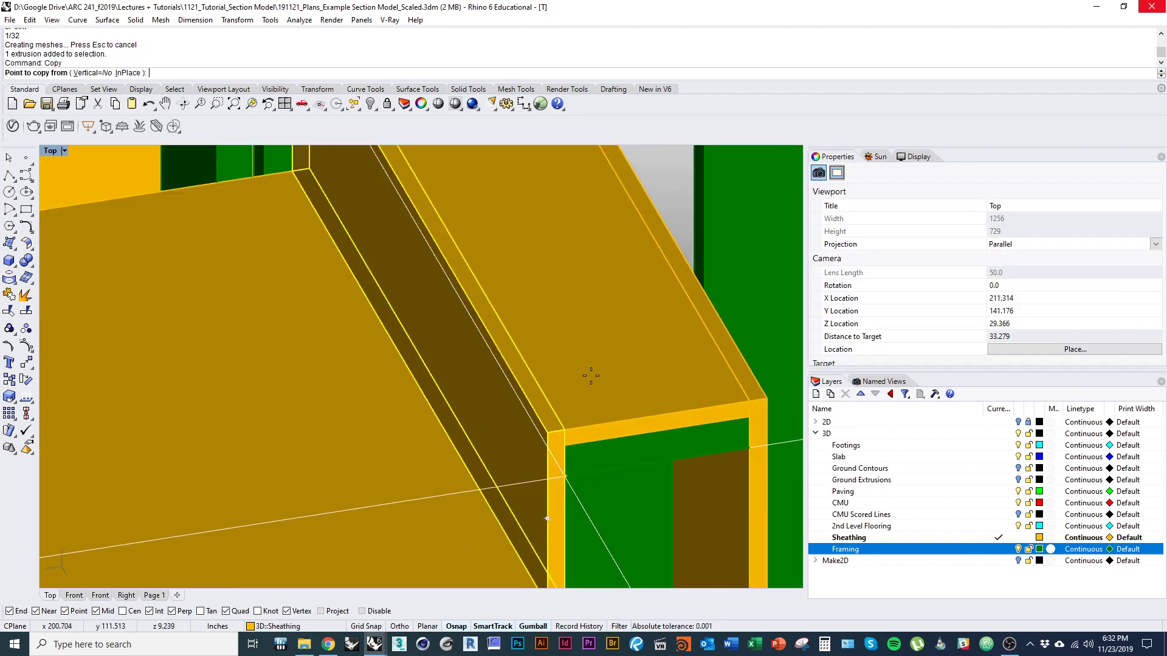
pyautogui.click(544, 428)
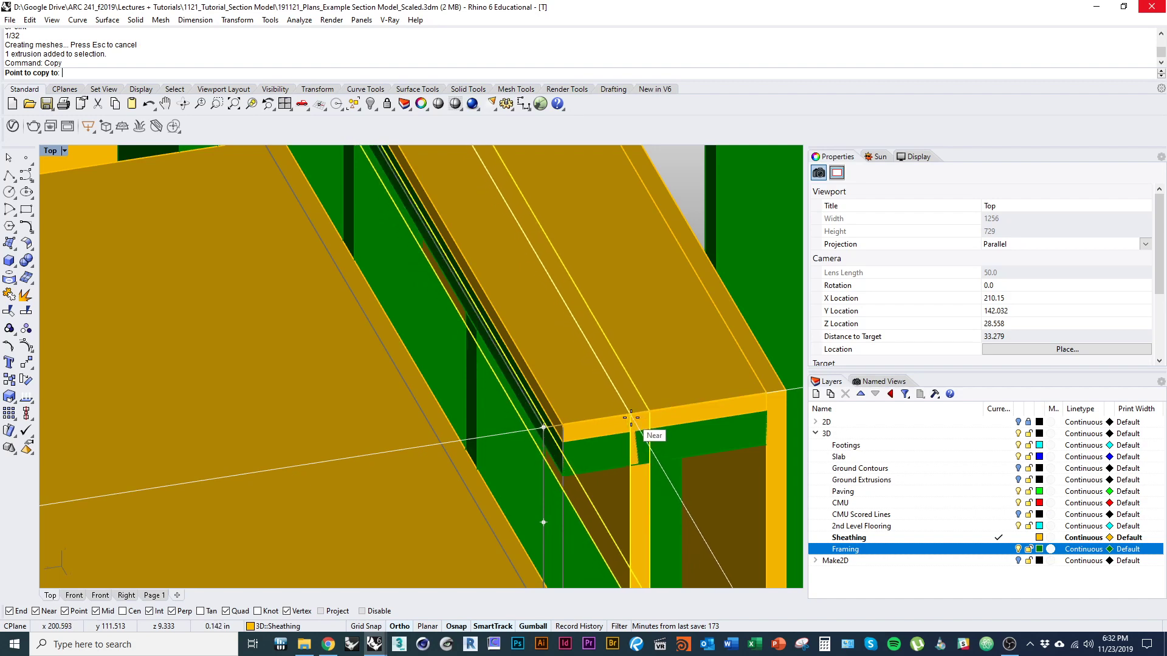
pyautogui.scroll(-5, 663, 382)
pyautogui.scroll(3, 101, 270)
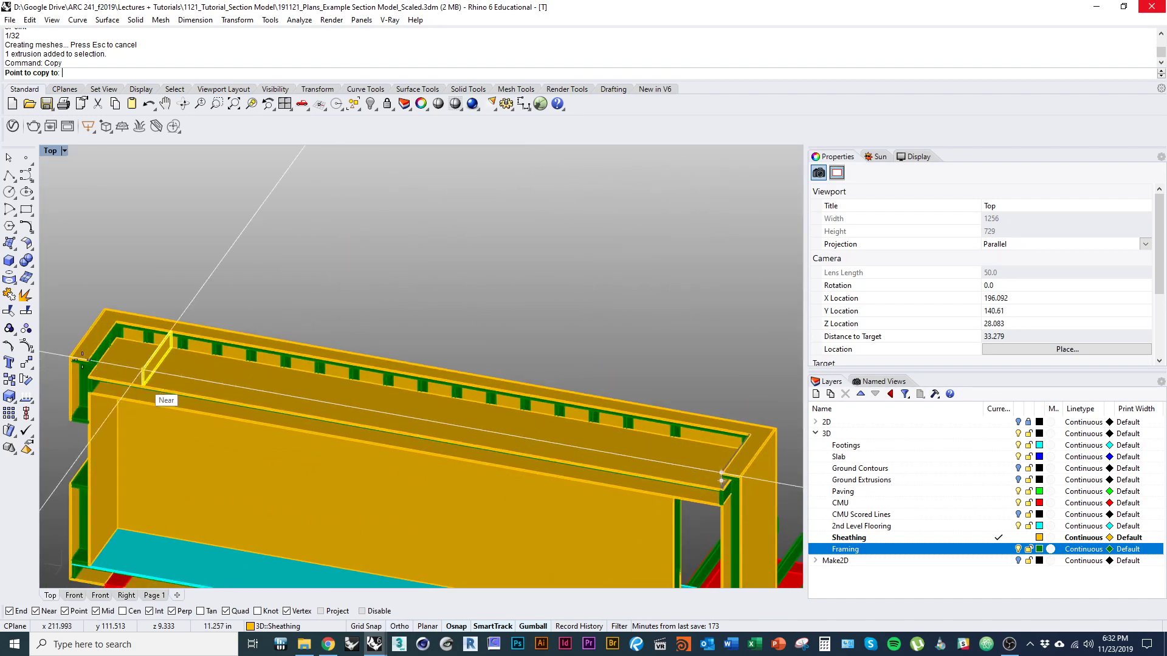
pyautogui.scroll(-5, 99, 271)
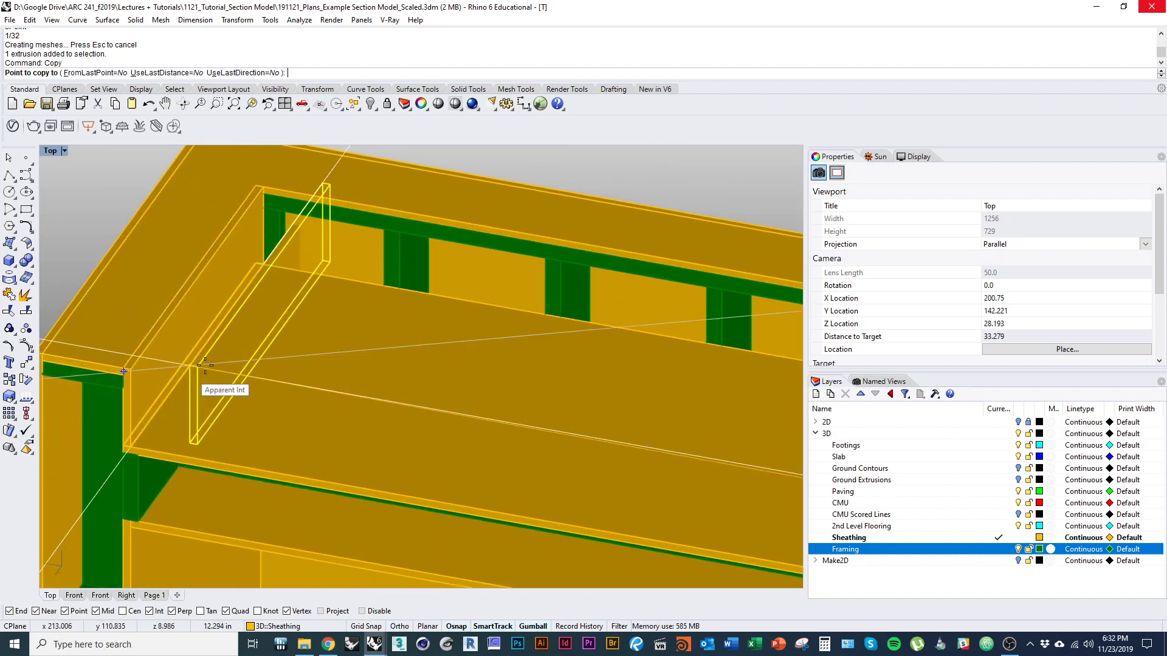
pyautogui.moveTo(341, 415); pyautogui.dragTo(272, 422, button='right')
# Step: Draw a 1/32-inch-thick 3Point box as the sheathing panel along the second parapet's long inner face, between the two end panels
pyautogui.write('box')
pyautogui.press('Return')
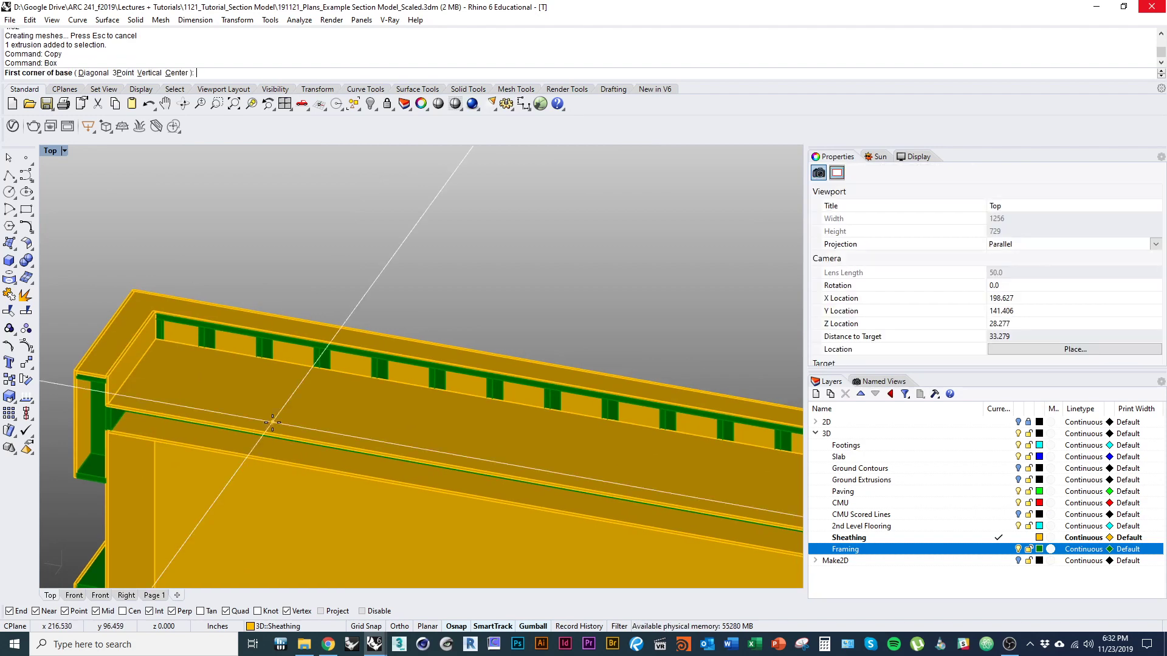
pyautogui.click(125, 72)
pyautogui.scroll(3, 243, 522)
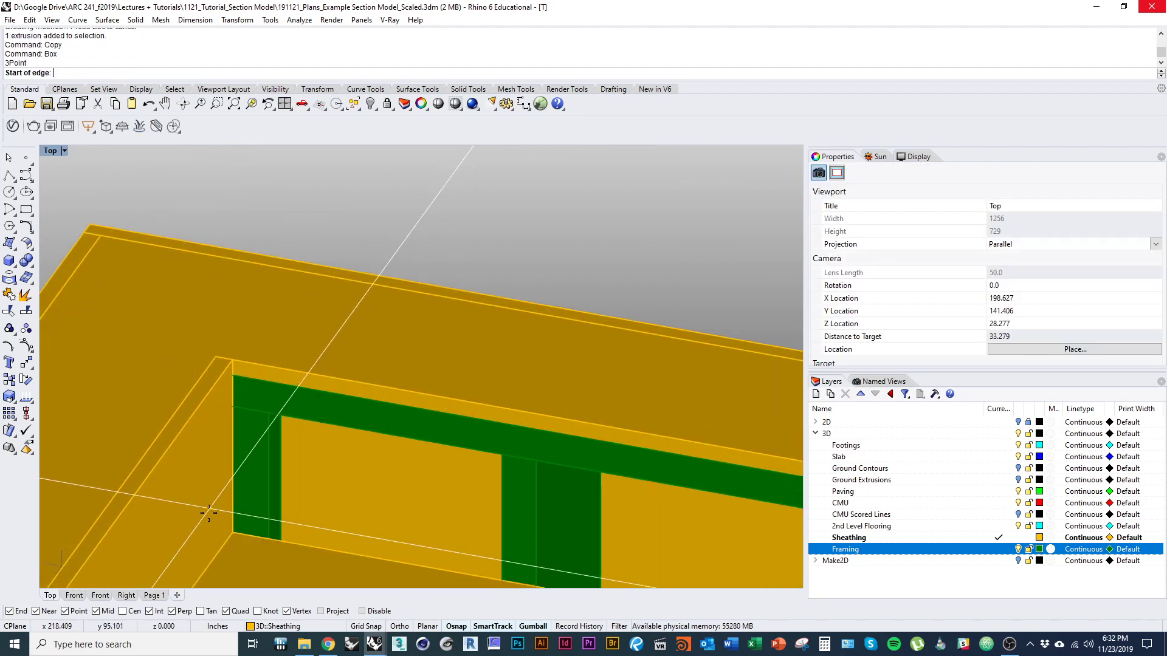
pyautogui.click(233, 532)
pyautogui.scroll(-8, 182, 365)
pyautogui.moveTo(505, 509); pyautogui.dragTo(292, 434, button='right')
pyautogui.keyDown('ctrl'); pyautogui.keyDown('shift'); pyautogui.moveTo(291, 433); pyautogui.dragTo(391, 444, button='right'); pyautogui.keyUp('shift'); pyautogui.keyUp('ctrl')
pyautogui.scroll(5, 390, 443)
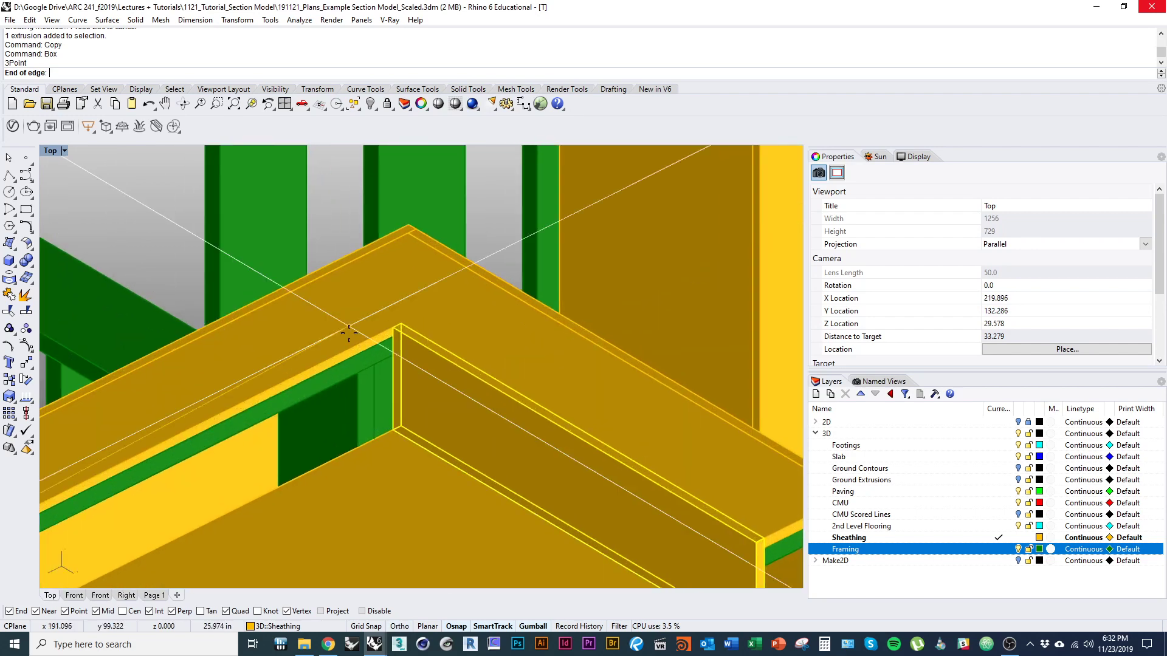
pyautogui.click(393, 432)
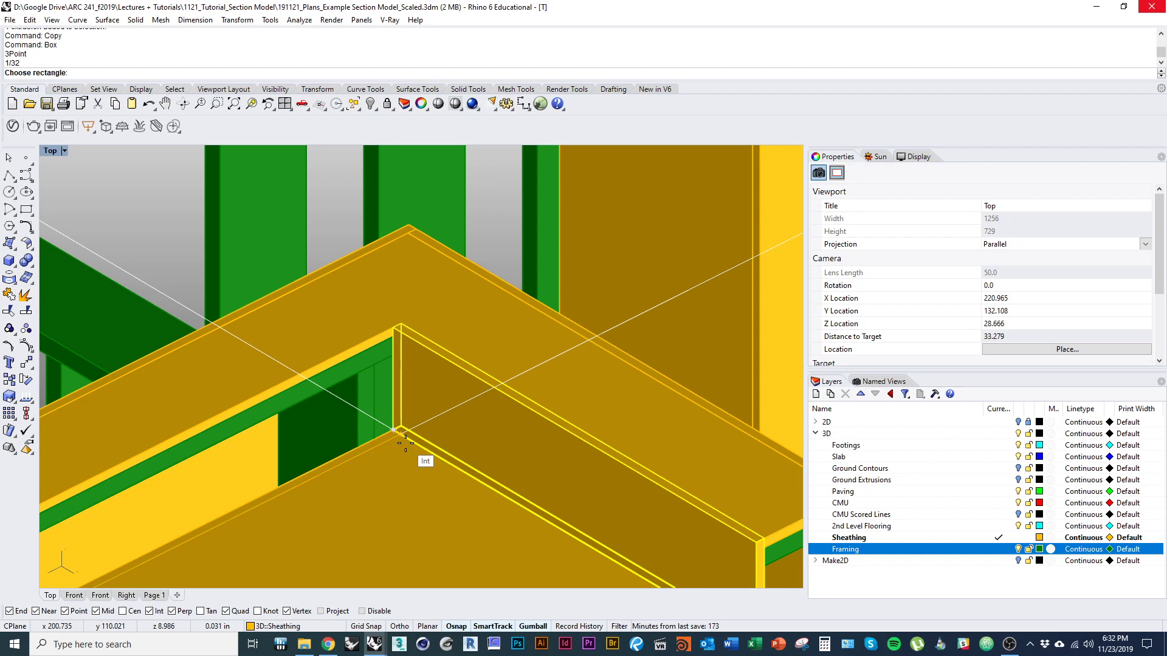
pyautogui.click(405, 444)
pyautogui.click(439, 351)
pyautogui.scroll(-10, 367, 392)
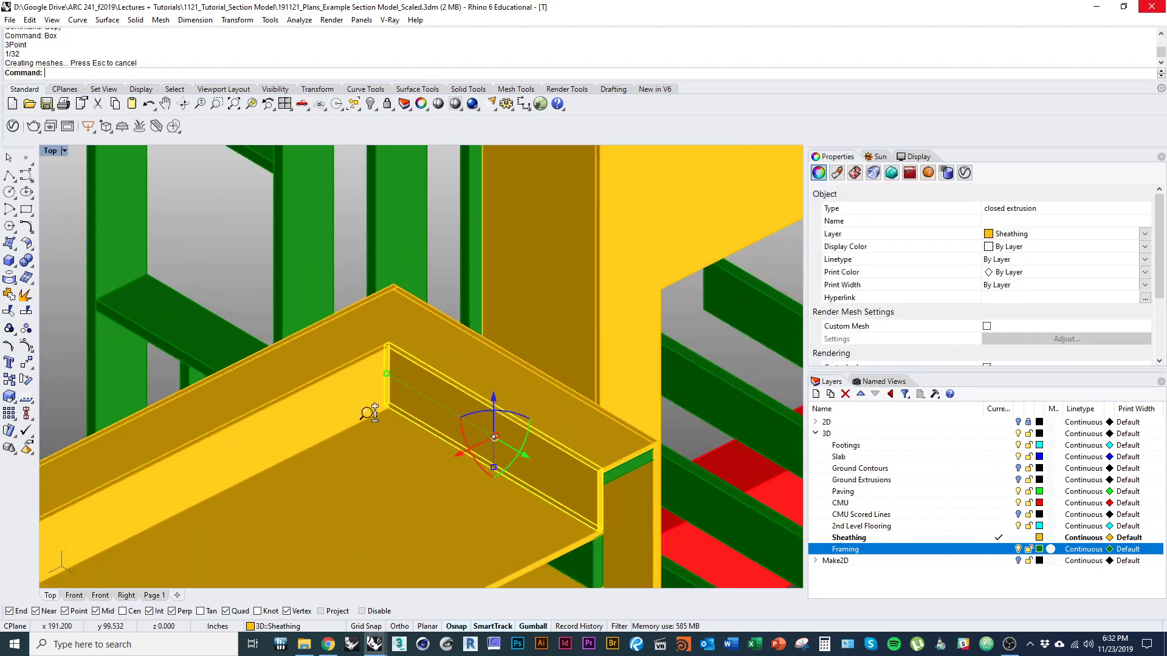
pyautogui.press('Escape')
# Step: Draw a 1/32-inch-thick 3Point box on the short-end inner face of the first roof's parapet, from roof sheathing up to the cap
pyautogui.moveTo(396, 470)
pyautogui.keyDown('ctrl'); pyautogui.keyDown('shift'); pyautogui.mouseDown(button='right')
pyautogui.moveTo(425, 429)
pyautogui.moveTo(378, 463)
pyautogui.mouseUp(button='right'); pyautogui.keyUp('shift'); pyautogui.keyUp('ctrl')
pyautogui.moveTo(702, 447); pyautogui.dragTo(191, 440, button='right')
pyautogui.moveTo(468, 484); pyautogui.dragTo(413, 414, button='right')
pyautogui.scroll(9, 574, 446)
pyautogui.moveTo(596, 434); pyautogui.dragTo(625, 372, button='right')
pyautogui.scroll(3, 626, 372)
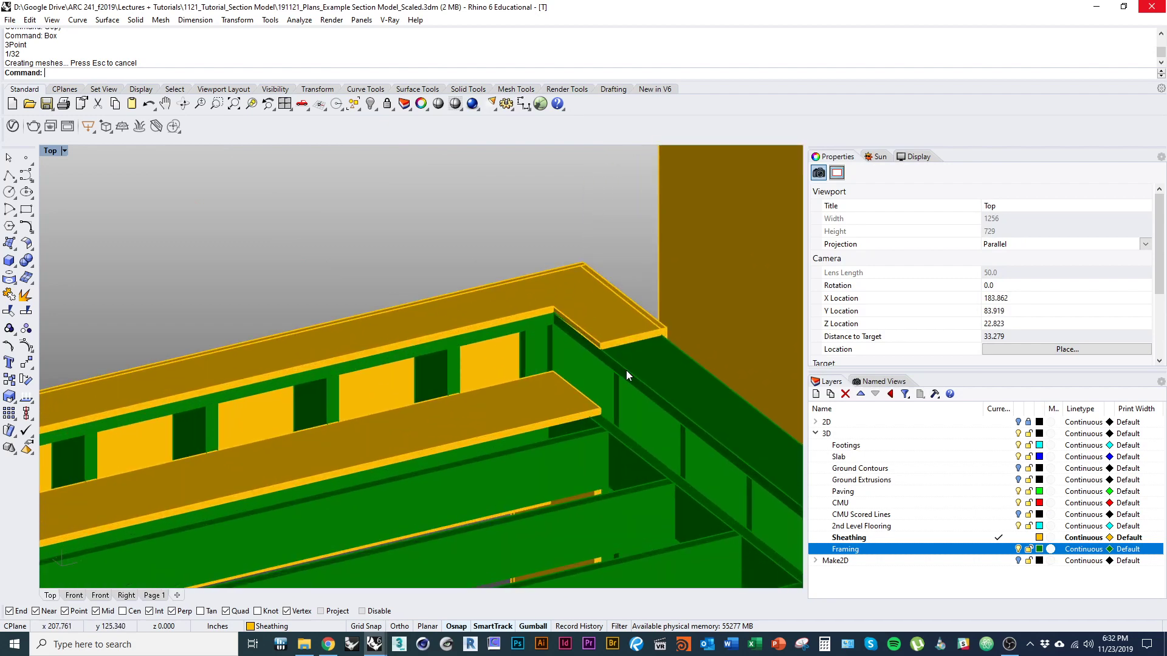
pyautogui.rightClick(627, 371)
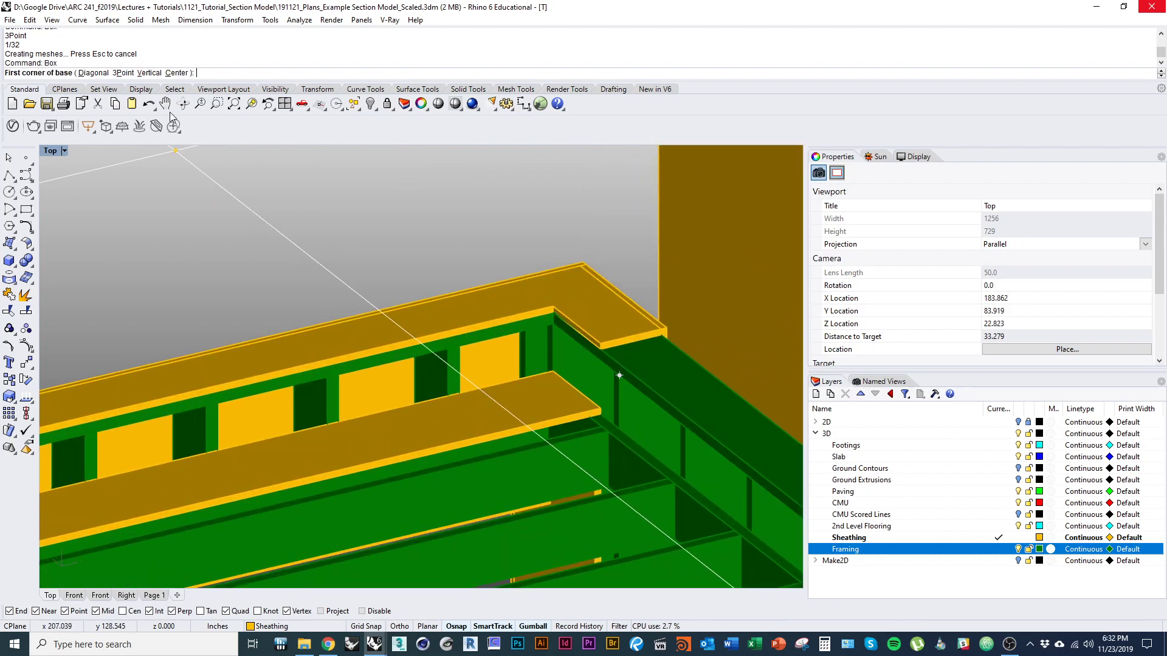
pyautogui.scroll(3, 619, 413)
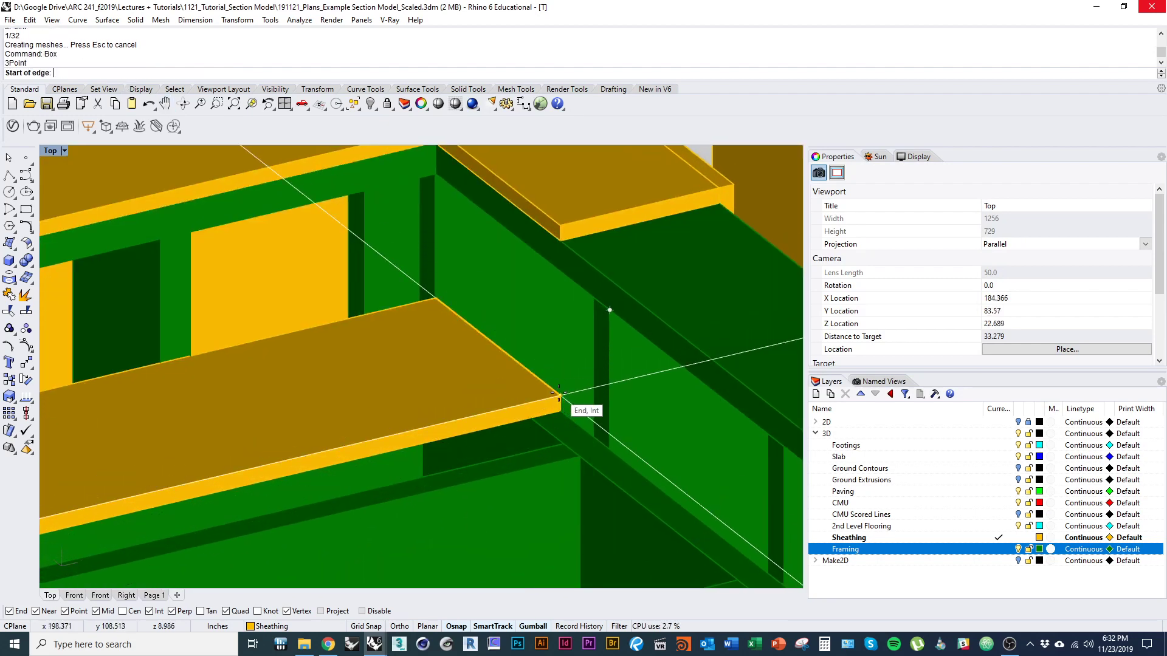
pyautogui.click(558, 394)
pyautogui.click(436, 298)
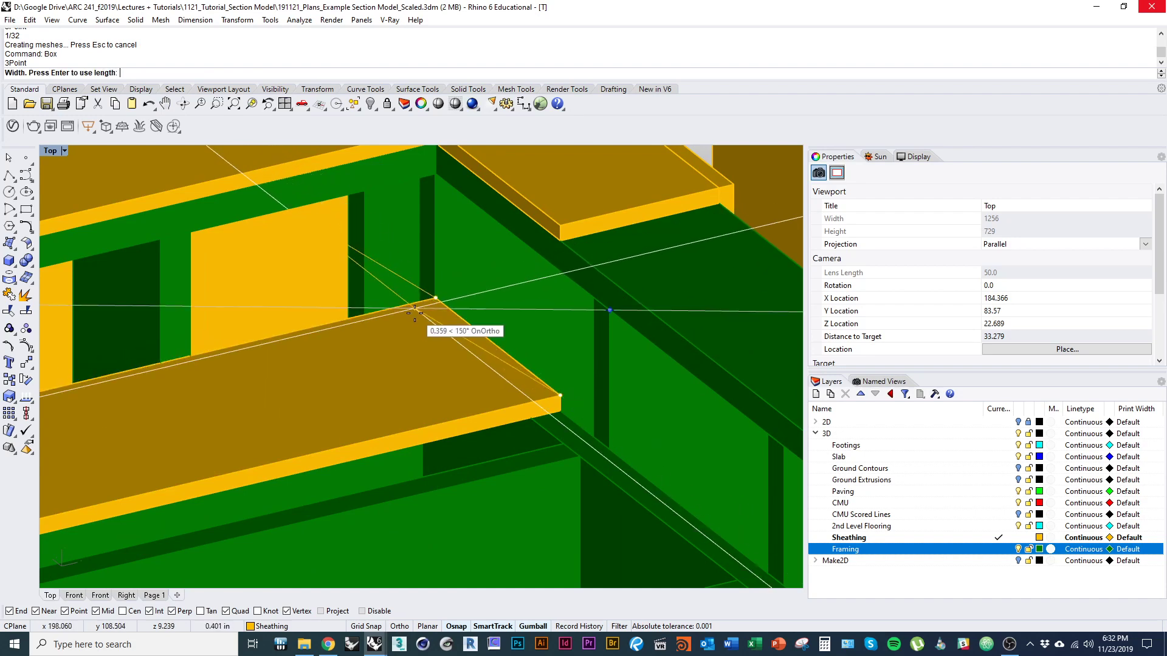
pyautogui.write('1/32')
pyautogui.press('Return')
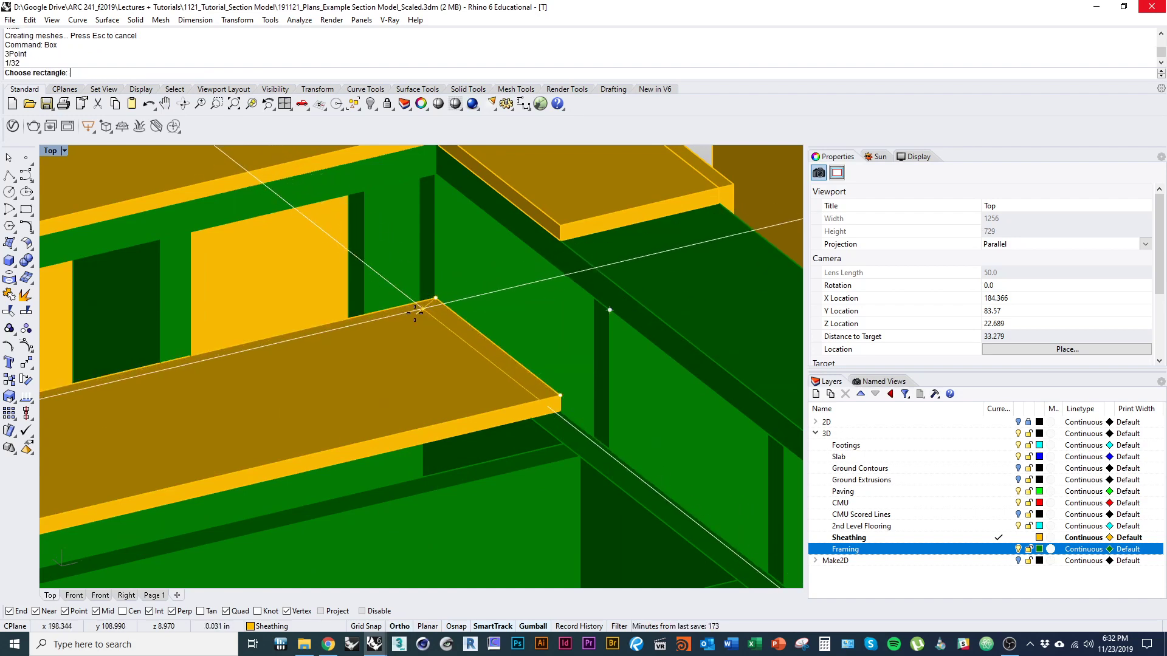
pyautogui.click(415, 311)
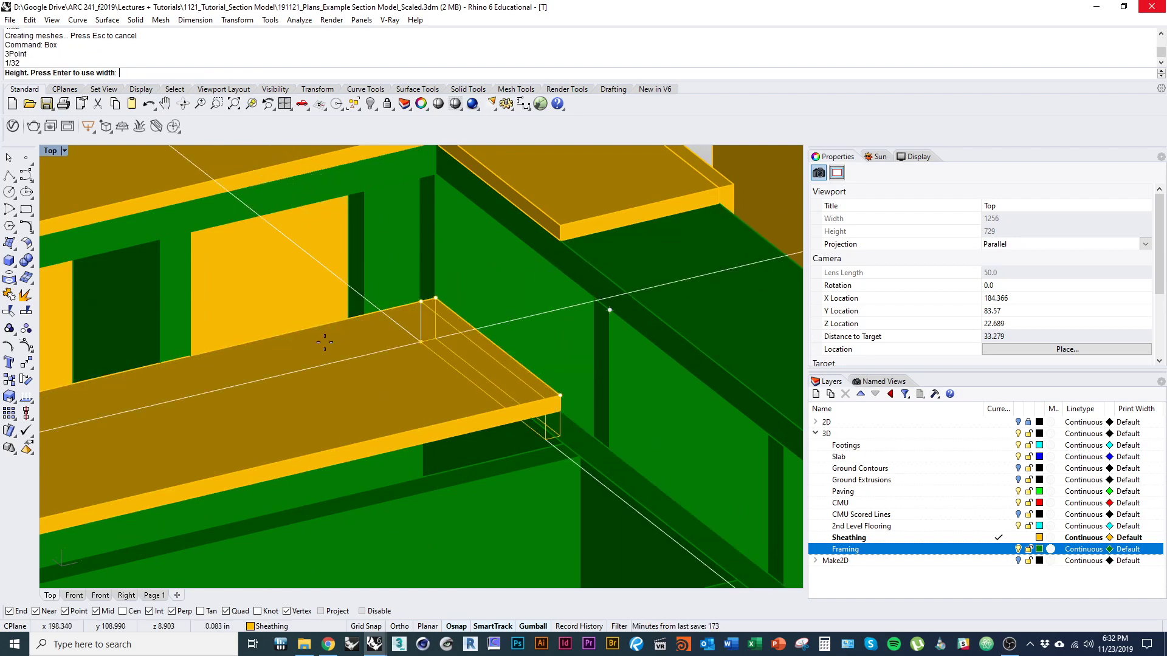
pyautogui.click(562, 228)
pyautogui.scroll(-5, 549, 263)
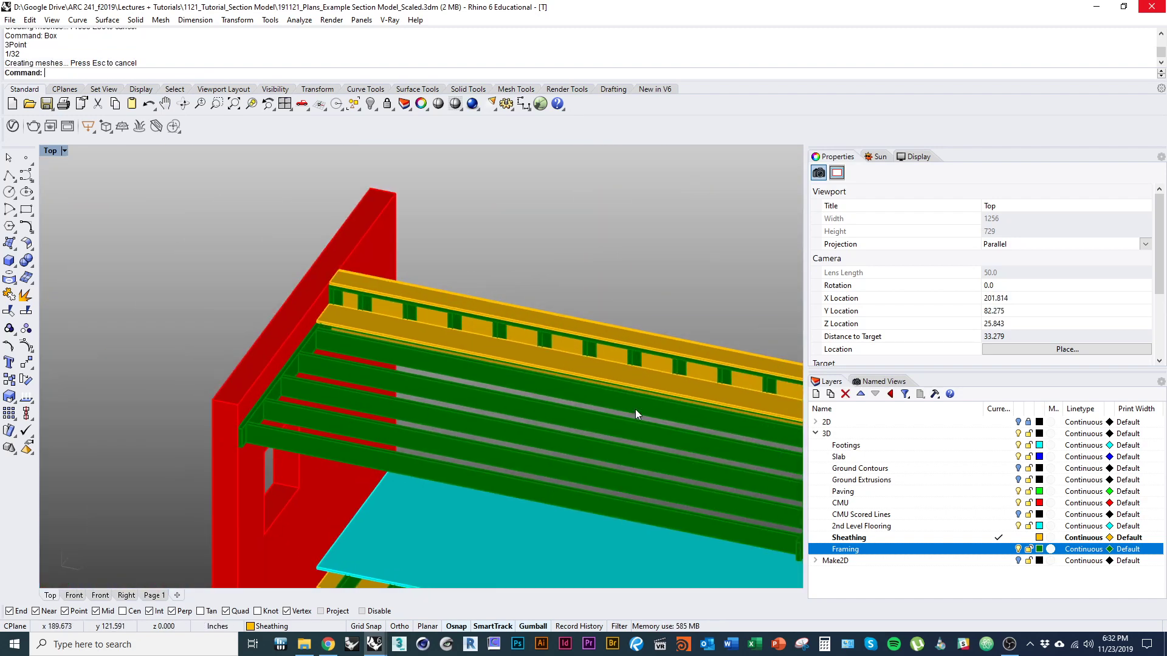
# Step: Draw a 1/32-inch-thick 3Point box along the first parapet's long inner face, from the end panel to the CMU wall
pyautogui.moveTo(636, 411); pyautogui.dragTo(598, 376, button='right')
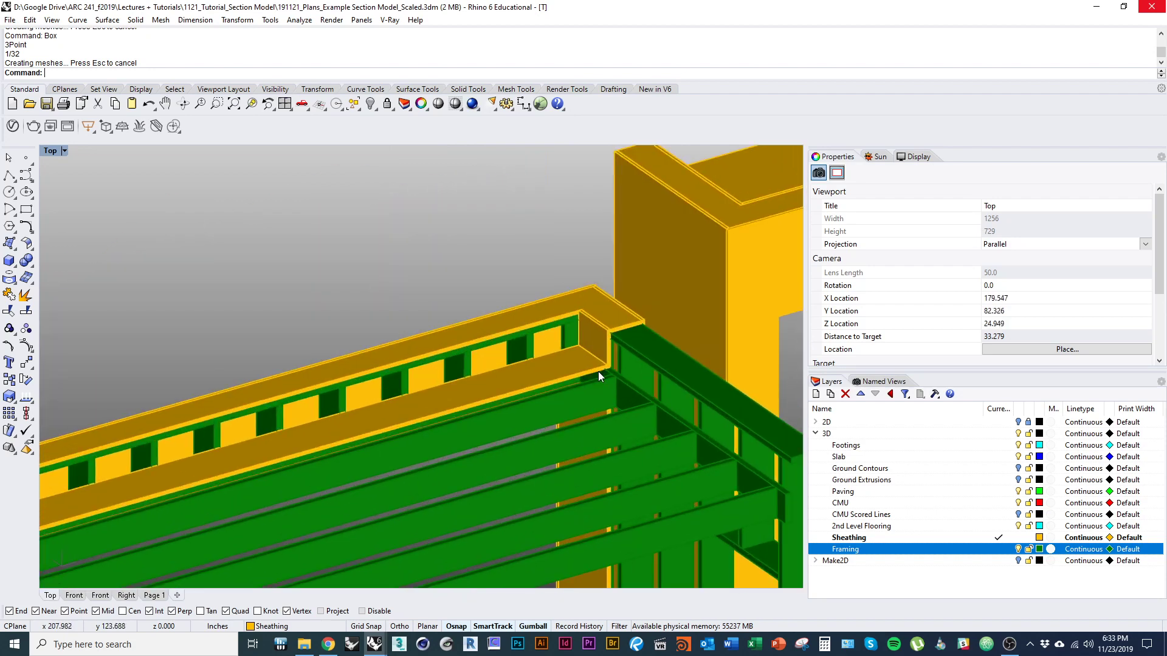
pyautogui.rightClick(598, 370)
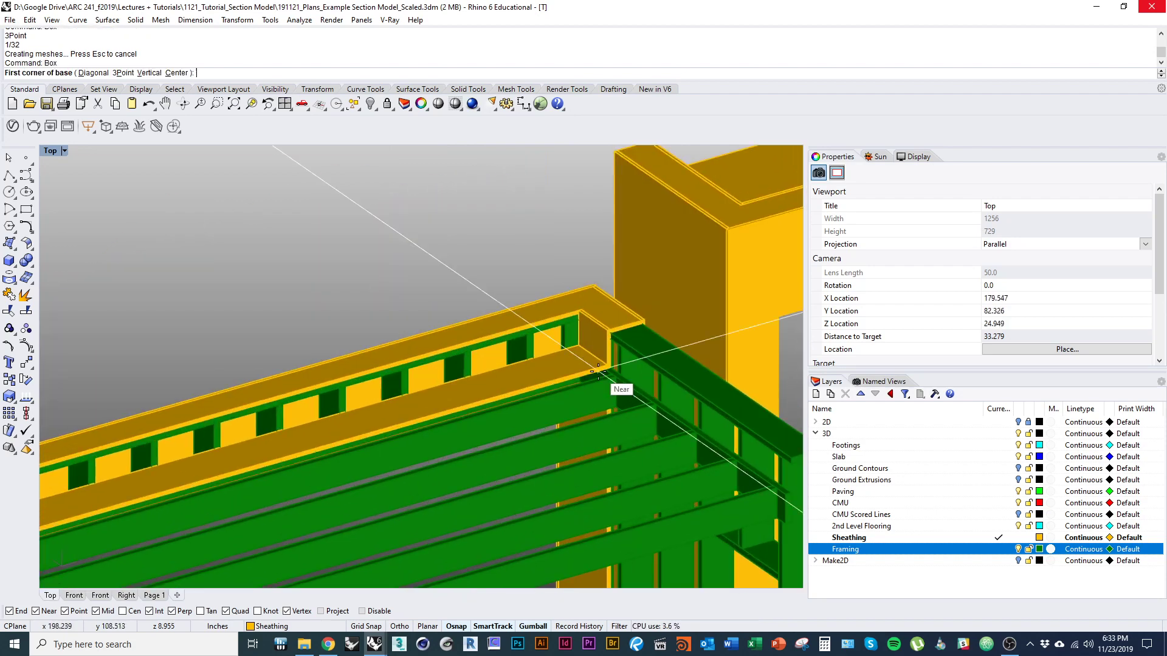
pyautogui.click(124, 73)
pyautogui.scroll(3, 573, 253)
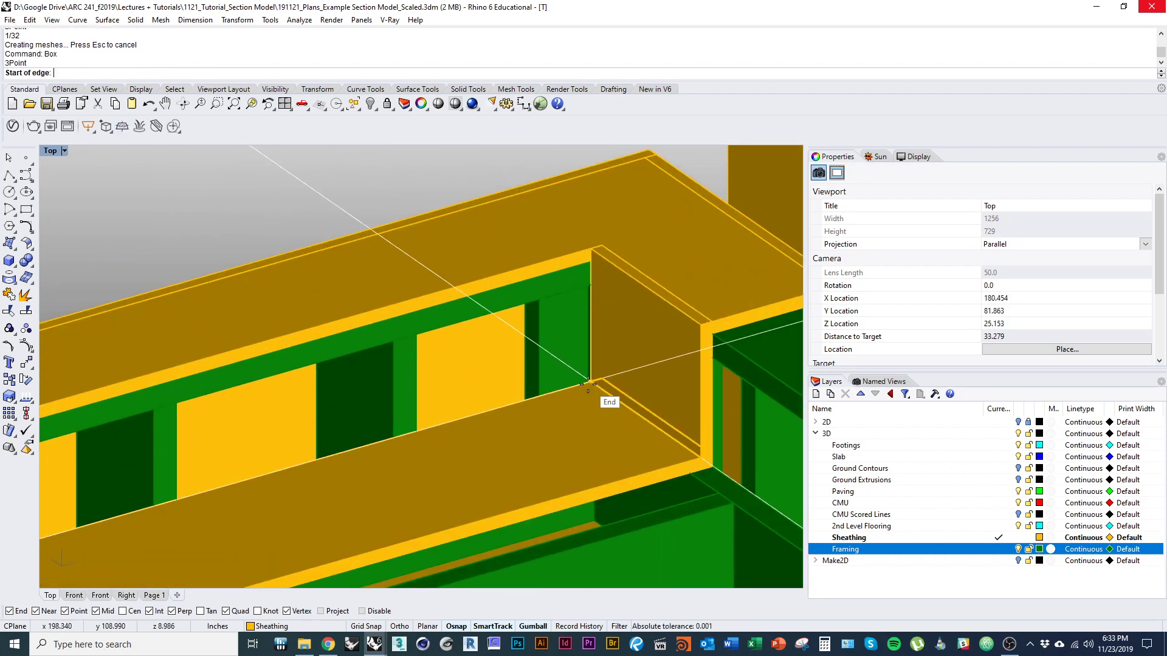
pyautogui.click(588, 383)
pyautogui.scroll(-7, 620, 383)
pyautogui.moveTo(614, 384); pyautogui.dragTo(571, 465, button='right')
pyautogui.scroll(5, 222, 348)
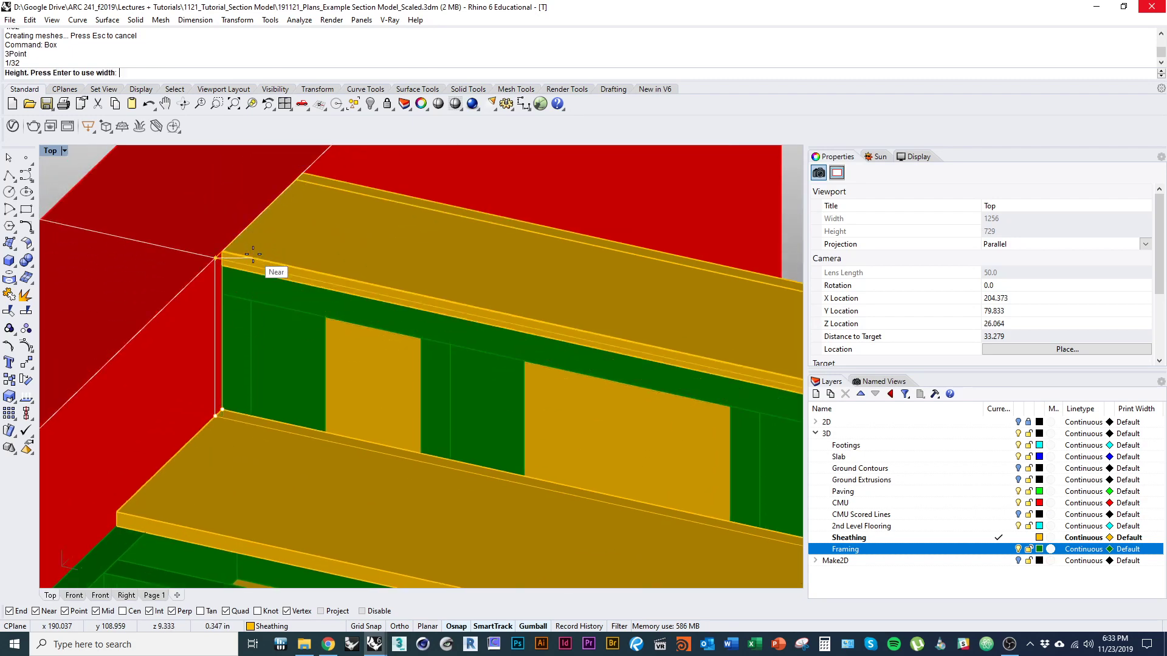
pyautogui.click(245, 249)
# Step: Select the interior sheathing panel covering the window opening in the upper room's short end wall
pyautogui.scroll(-3, 224, 344)
pyautogui.moveTo(224, 344); pyautogui.dragTo(128, 386, button='right')
pyautogui.scroll(-6, 291, 442)
pyautogui.moveTo(291, 442); pyautogui.dragTo(426, 470, button='right')
pyautogui.keyDown('shift'); pyautogui.moveTo(425, 471); pyautogui.dragTo(297, 409, button='right'); pyautogui.keyUp('shift')
pyautogui.scroll(-2, 298, 409)
pyautogui.moveTo(298, 409); pyautogui.dragTo(351, 453, button='right')
pyautogui.scroll(-2, 351, 453)
pyautogui.scroll(8, 238, 414)
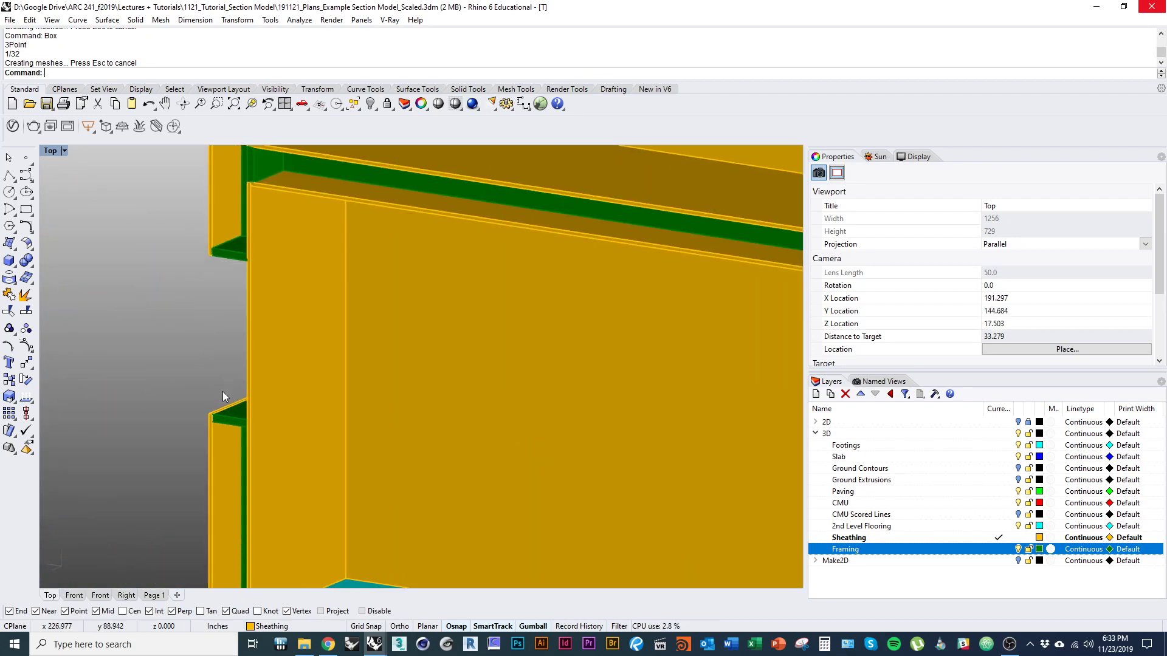
pyautogui.click(267, 396)
pyautogui.write('box')
pyautogui.press('Return')
pyautogui.scroll(-6, 333, 444)
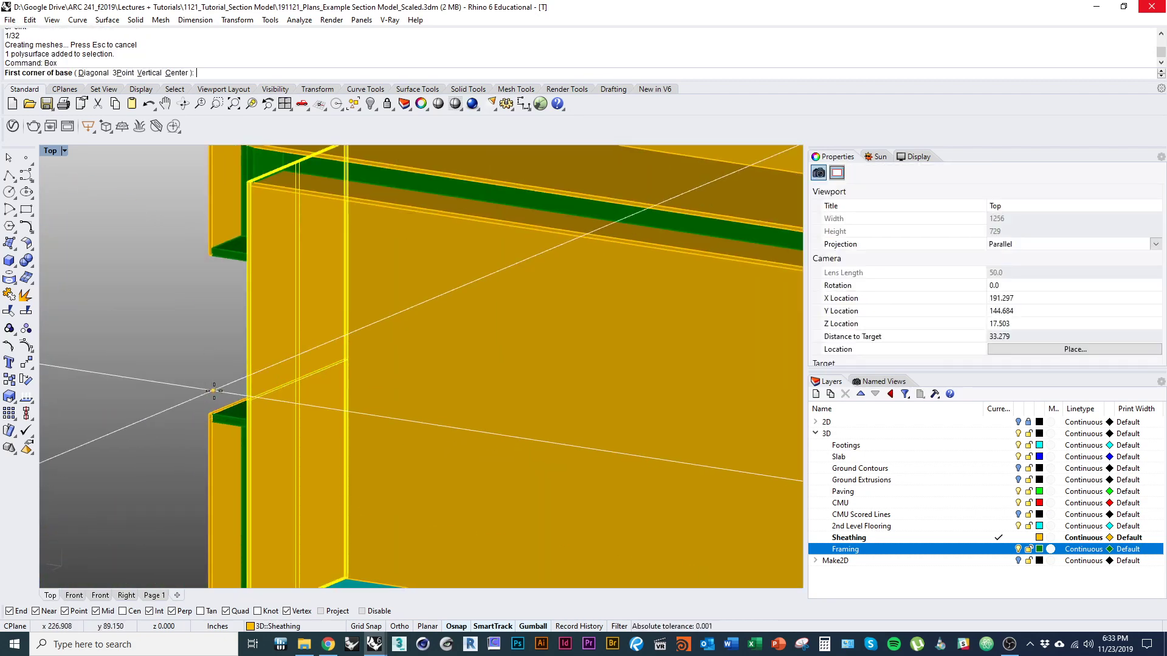
pyautogui.scroll(10, 196, 421)
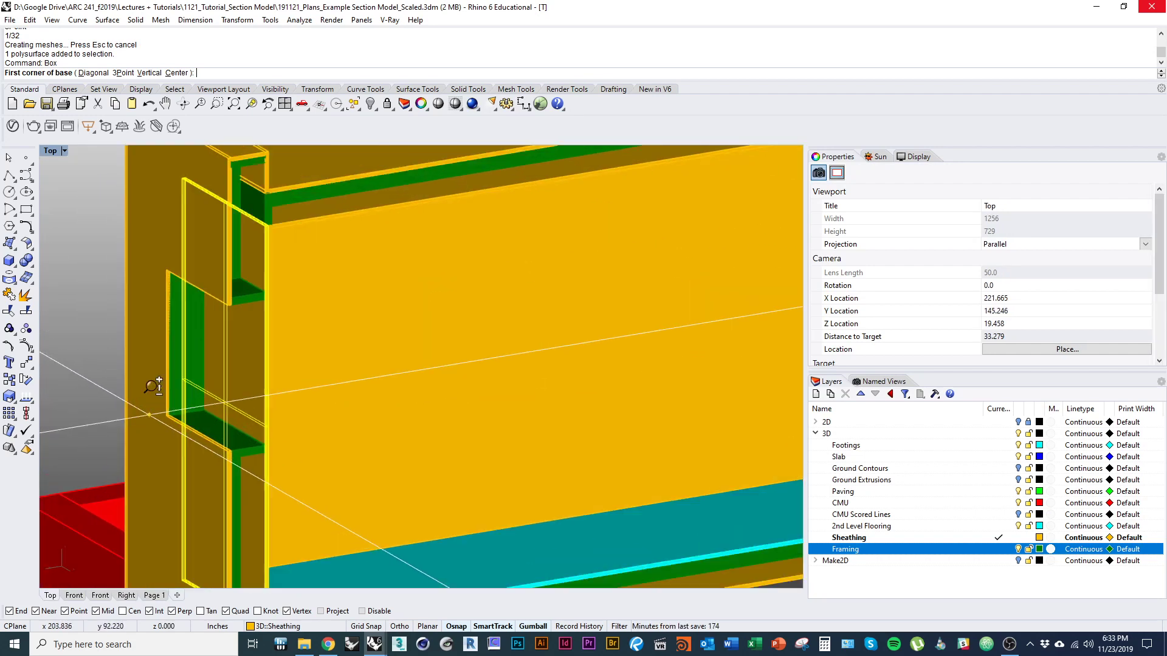
pyautogui.click(197, 421)
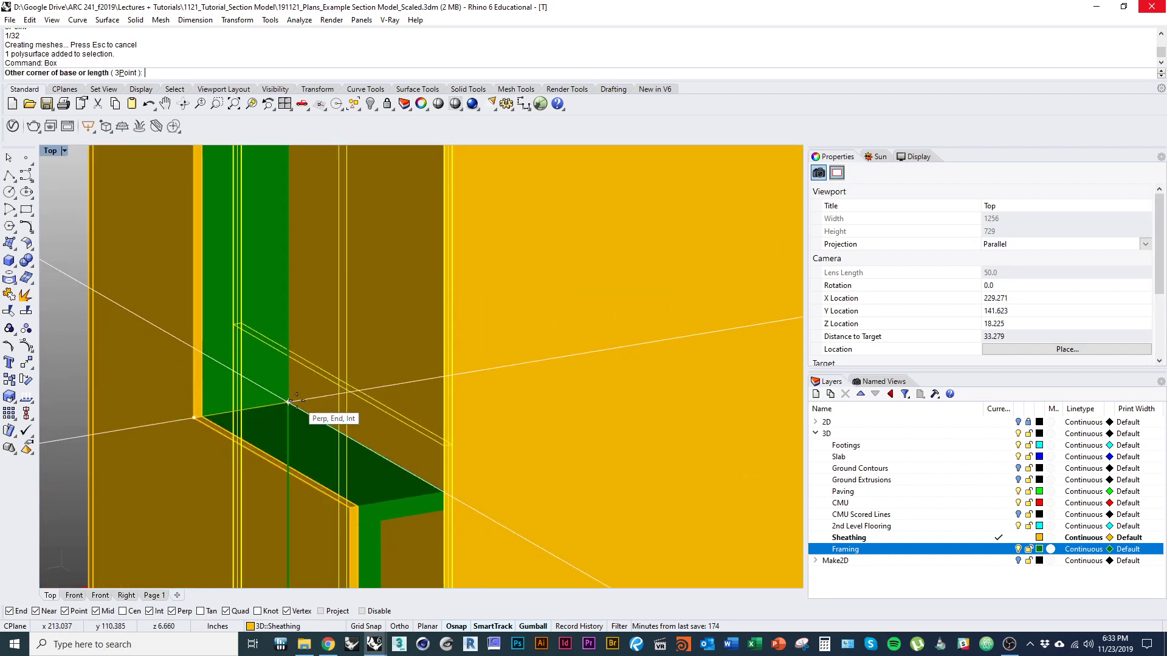
pyautogui.scroll(-2, 317, 411)
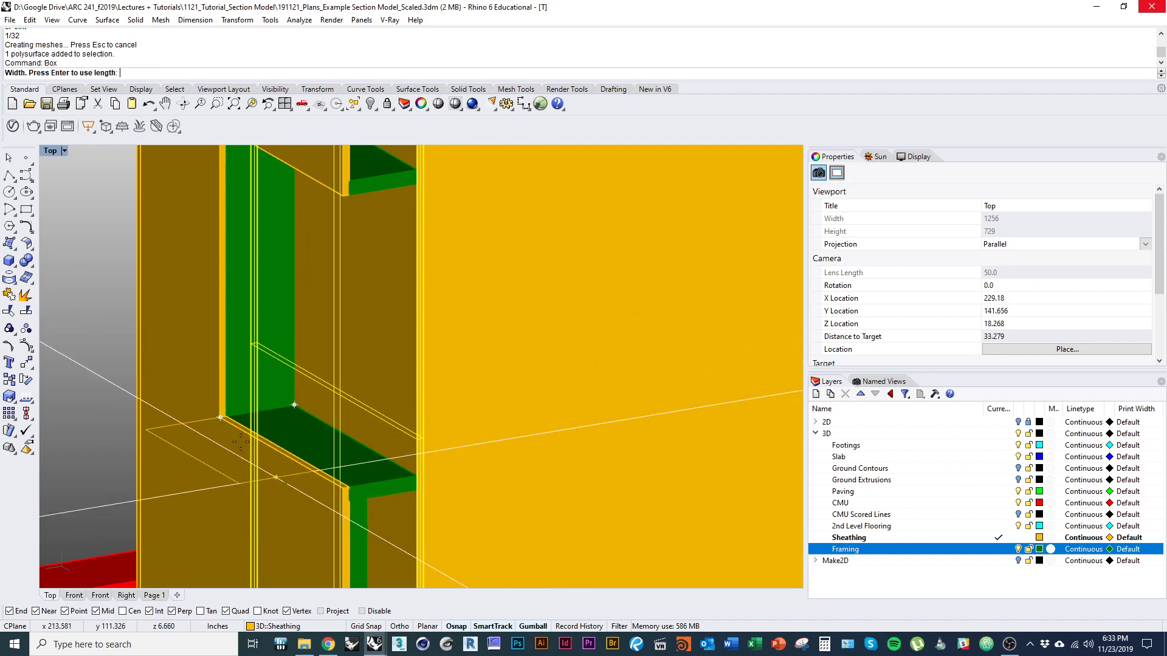
pyautogui.press('Escape')
# Step: Draw a box filling the end wall's window opening, with its base corner to corner across the sill and its height reaching the head
pyautogui.press('Return')
pyautogui.click(222, 418)
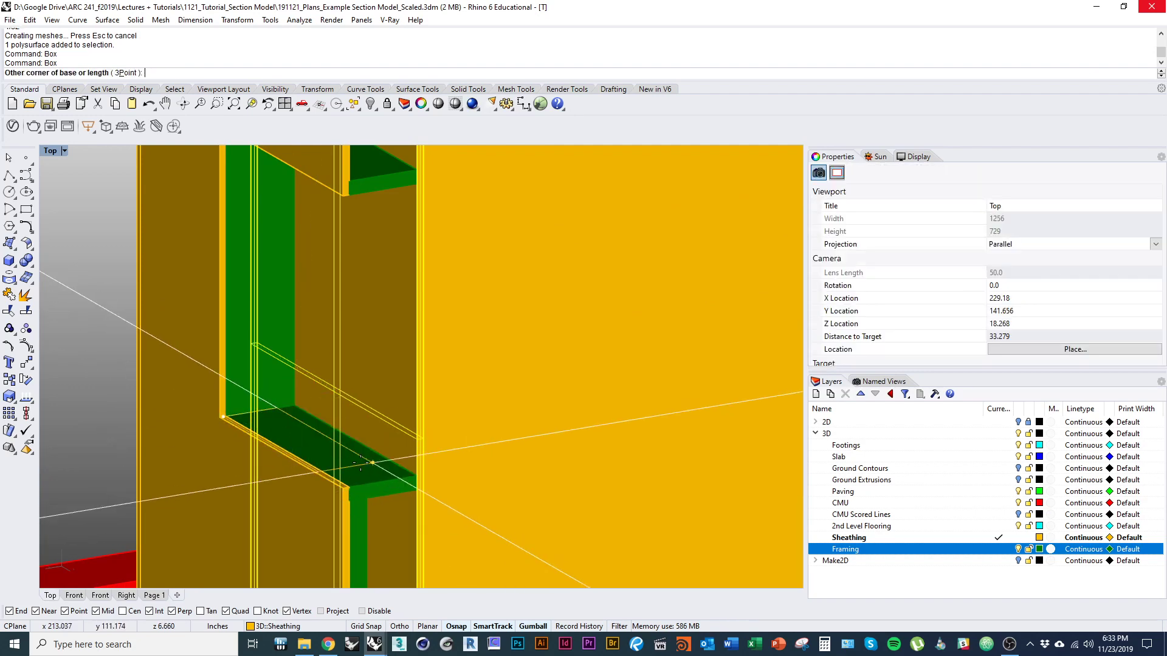
pyautogui.click(416, 475)
pyautogui.moveTo(404, 463); pyautogui.dragTo(378, 322, button='right')
pyautogui.click(378, 344)
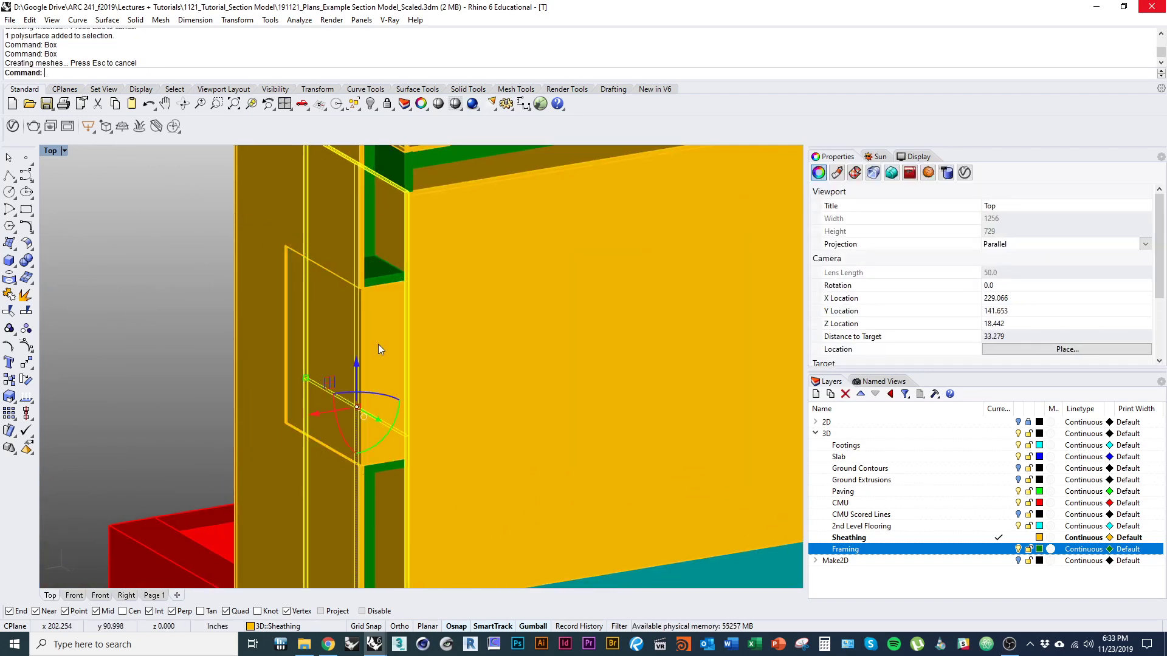
# Step: Subtract the window-opening box from the end wall's interior sheathing with BooleanDifference
pyautogui.click(394, 500)
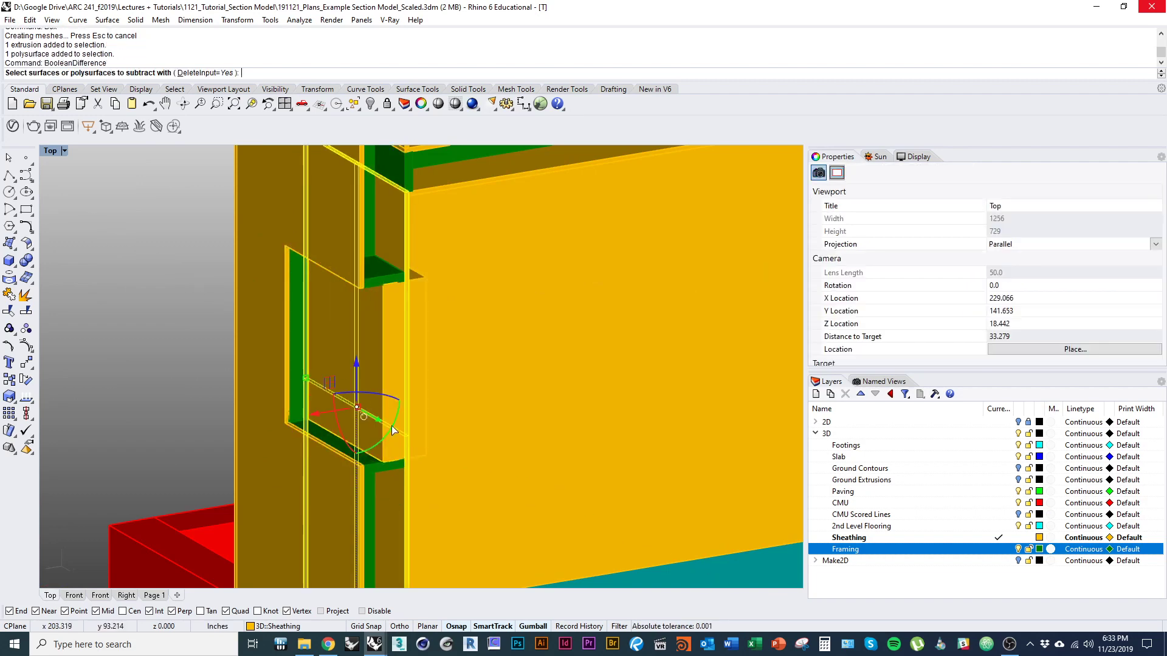
pyautogui.click(396, 342)
pyautogui.rightClick(396, 341)
pyautogui.moveTo(396, 341); pyautogui.dragTo(213, 313, button='right')
pyautogui.scroll(-6, 214, 313)
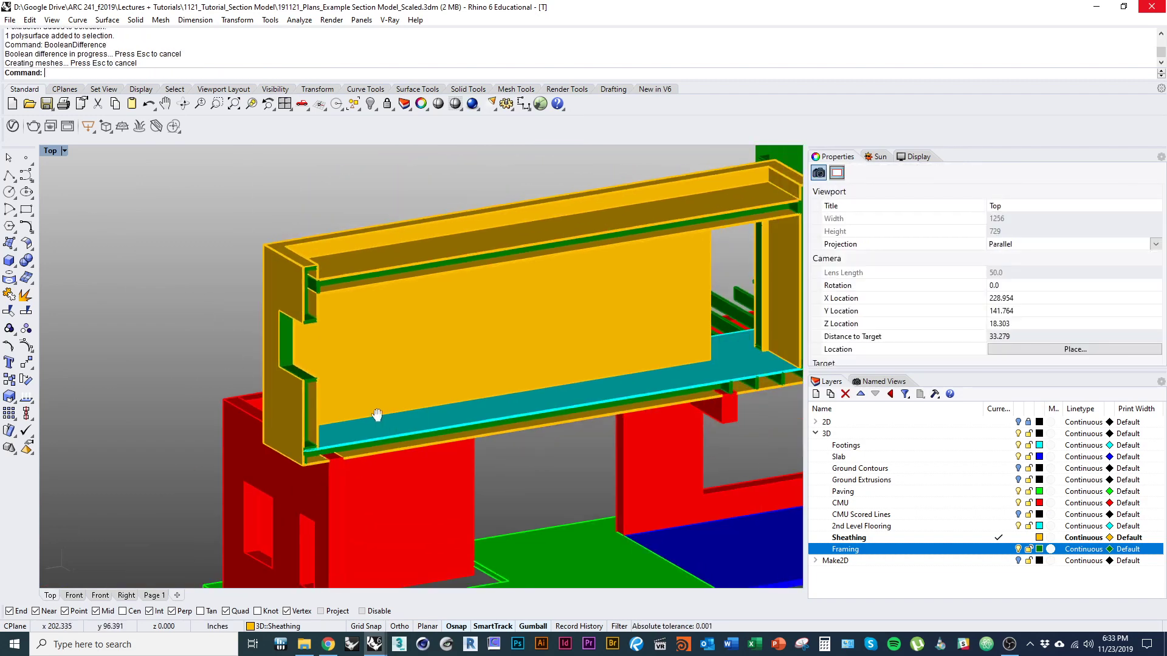
pyautogui.keyDown('shift'); pyautogui.moveTo(375, 417); pyautogui.dragTo(236, 398, button='right'); pyautogui.keyUp('shift')
pyautogui.keyDown('shift'); pyautogui.moveTo(590, 502); pyautogui.dragTo(399, 429, button='right'); pyautogui.keyUp('shift')
pyautogui.scroll(-5, 349, 386)
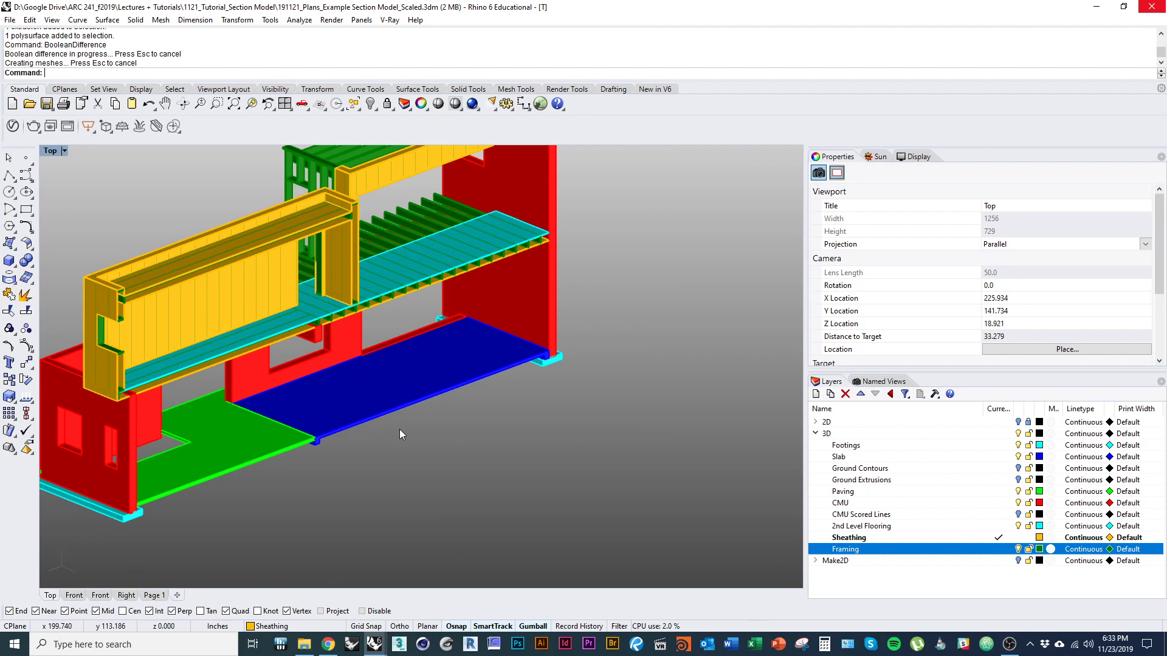
pyautogui.moveTo(334, 437)
pyautogui.mouseDown(button='right')
pyautogui.moveTo(350, 383)
pyautogui.moveTo(321, 433)
pyautogui.mouseUp(button='right')
pyautogui.moveTo(520, 396); pyautogui.dragTo(501, 414, button='right')
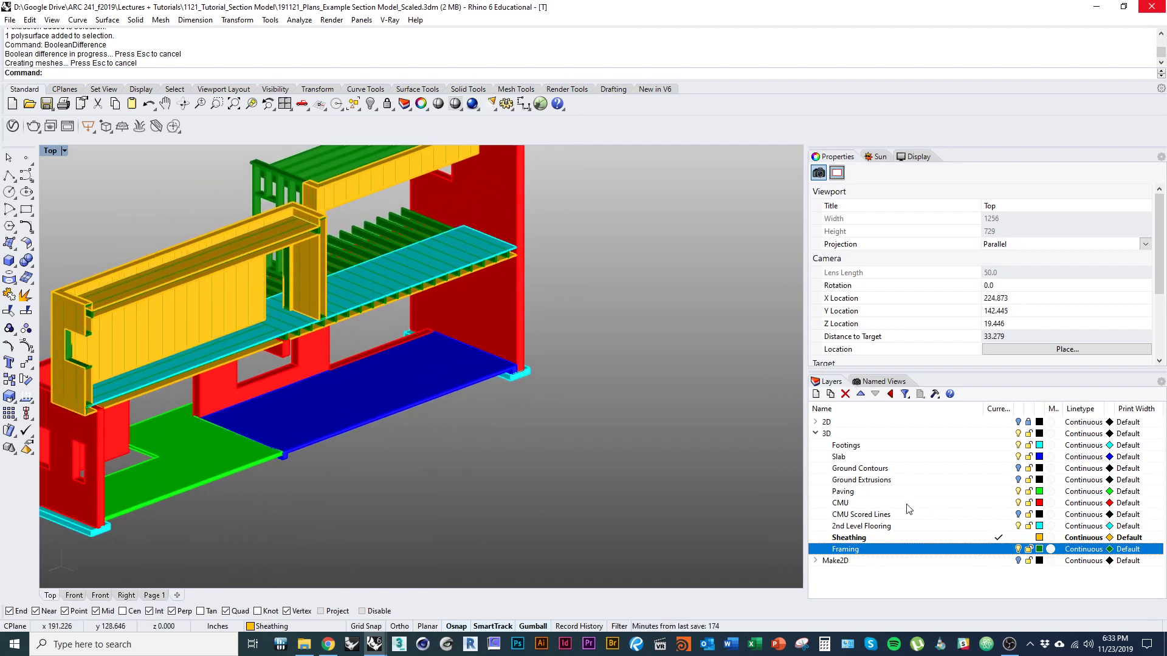
# Step: Add a layer named Window Framing under the 3D group and set its colour to Lavender
pyautogui.click(884, 527)
pyautogui.click(817, 394)
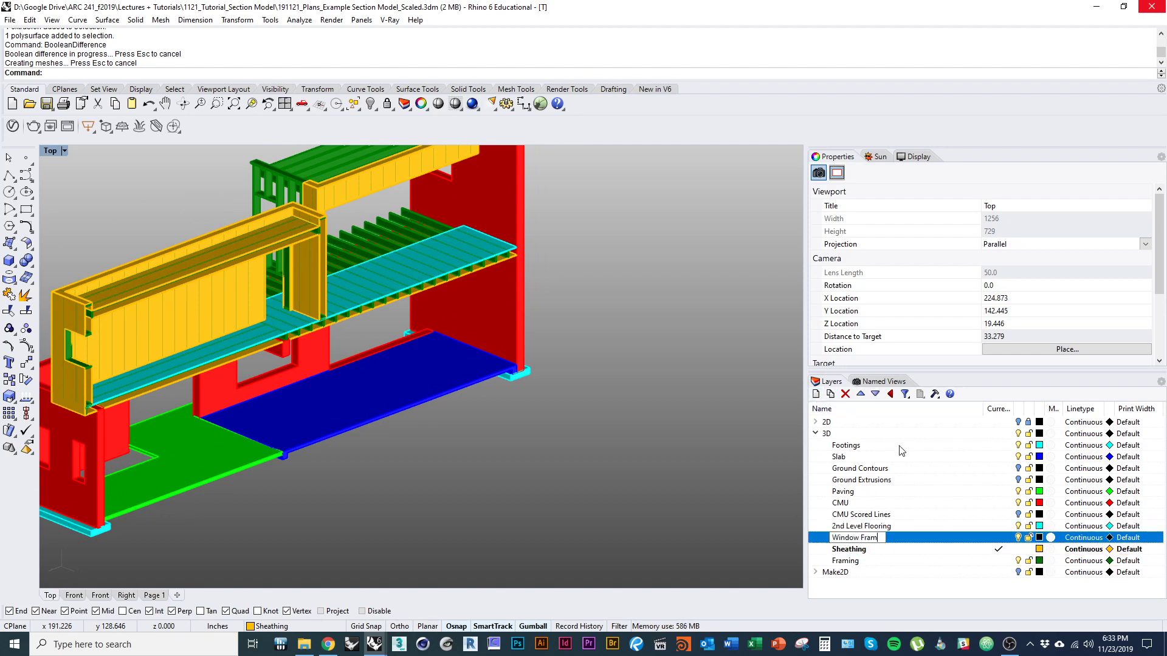
pyautogui.click(1039, 538)
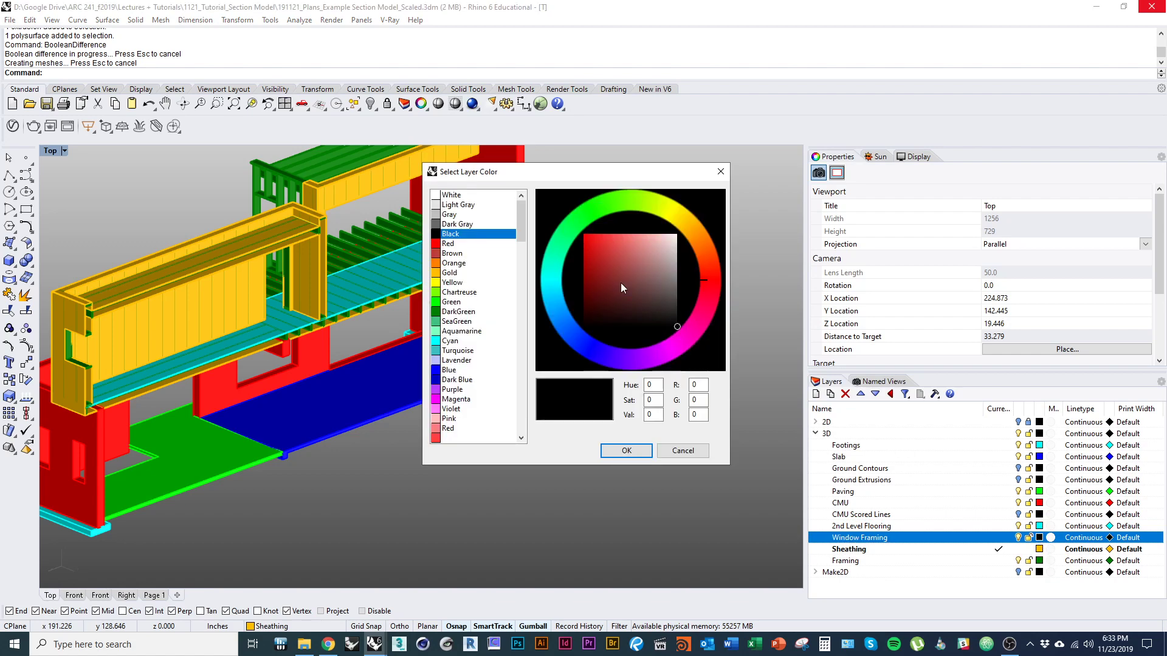
pyautogui.click(451, 352)
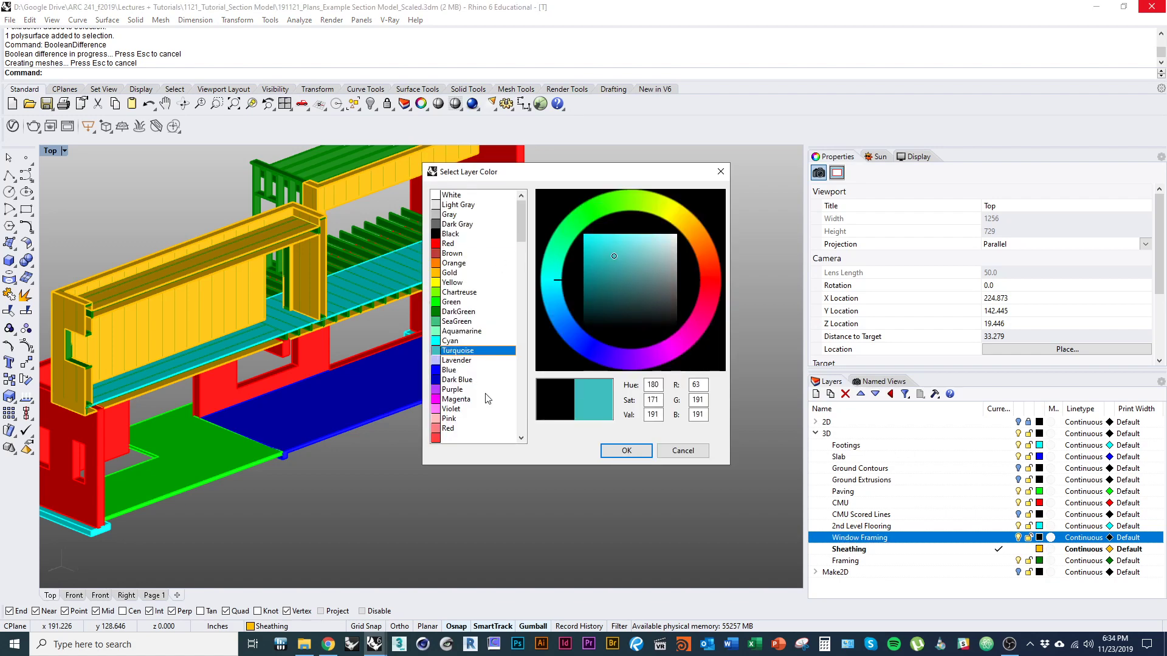
pyautogui.click(456, 360)
pyautogui.click(626, 450)
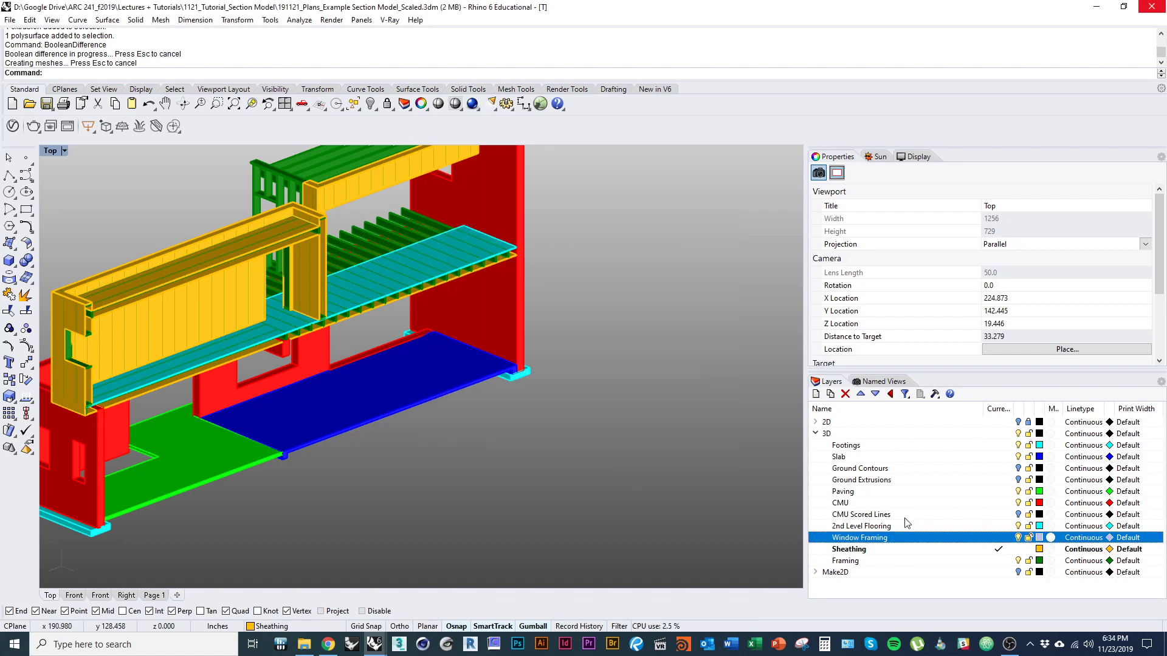
# Step: Make Window Framing the current layer, hide Sheathing, 2nd Level Flooring and Framing, and turn on the 2D layer
pyautogui.click(1018, 549)
pyautogui.keyDown('shift'); pyautogui.moveTo(499, 443); pyautogui.dragTo(563, 481, button='right'); pyautogui.keyUp('shift')
pyautogui.scroll(3, 438, 413)
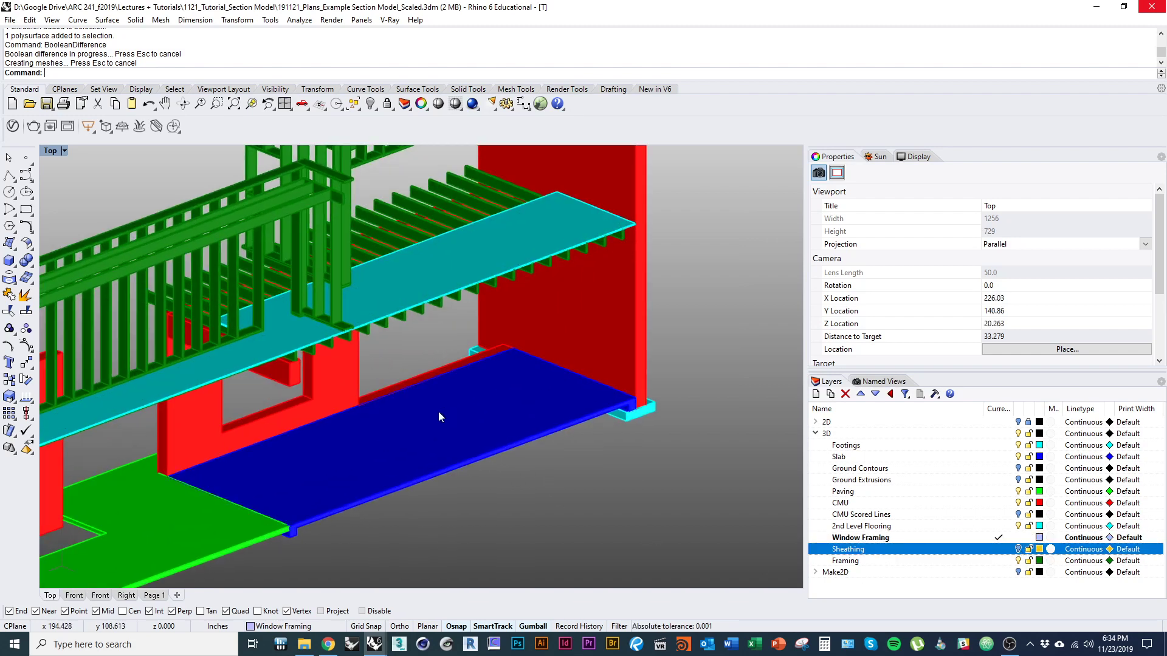
pyautogui.moveTo(440, 413); pyautogui.dragTo(457, 381, button='right')
pyautogui.scroll(-3, 454, 413)
pyautogui.click(1018, 526)
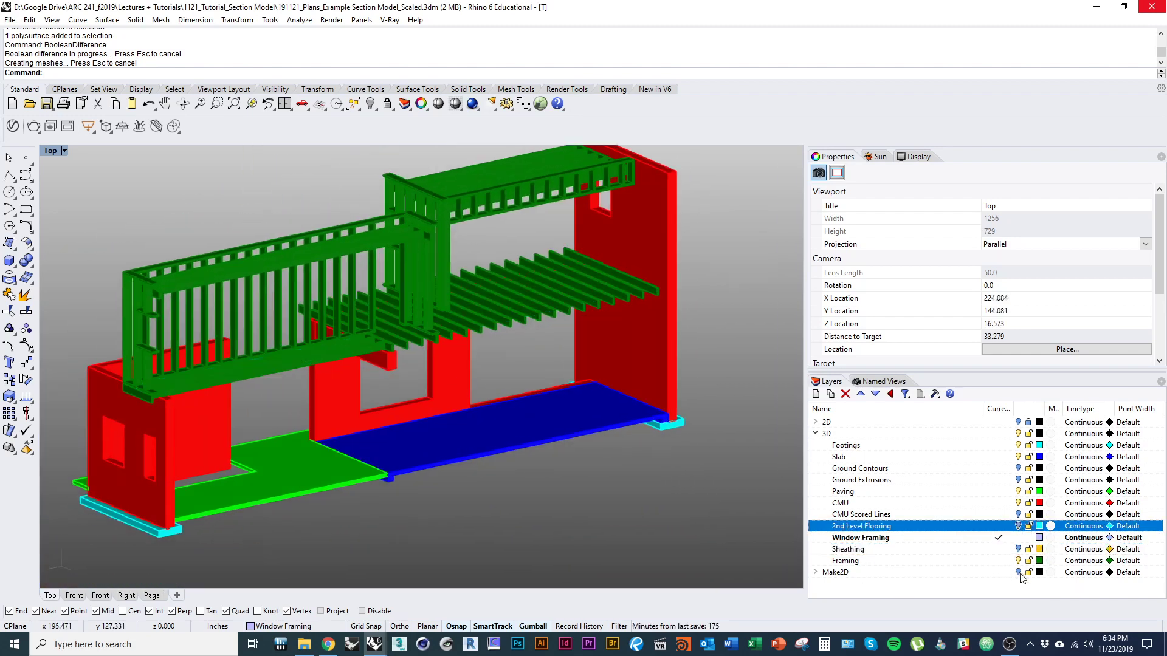
pyautogui.click(1018, 561)
pyautogui.moveTo(647, 482); pyautogui.dragTo(420, 486, button='right')
pyautogui.click(1018, 422)
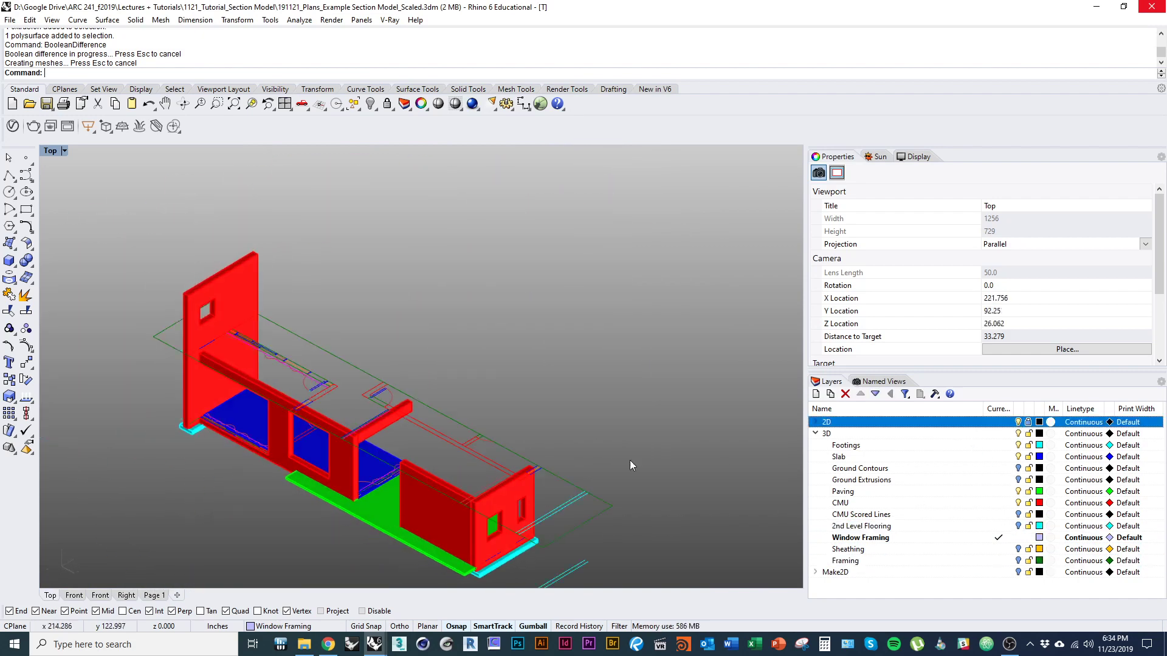
# Step: Examine the 2D window linework along the sill of the CMU wall's large ground-floor opening
pyautogui.scroll(5, 629, 460)
pyautogui.moveTo(306, 453); pyautogui.dragTo(528, 361, button='right')
pyautogui.scroll(8, 446, 364)
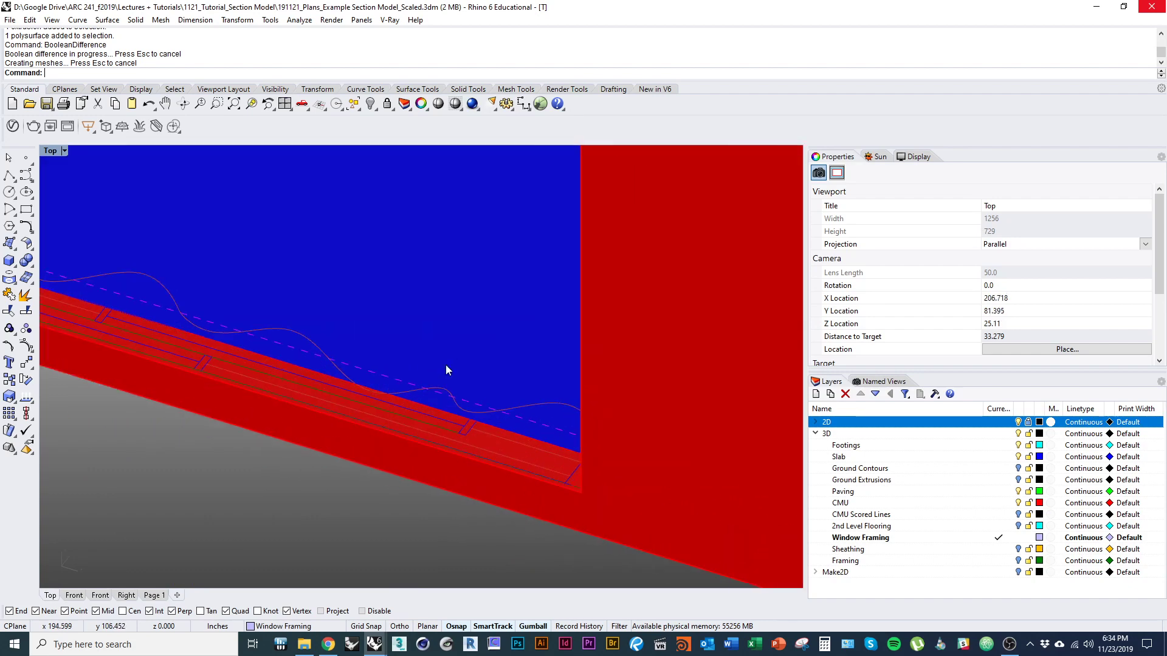
pyautogui.keyDown('shift'); pyautogui.moveTo(541, 473); pyautogui.dragTo(641, 468, button='right'); pyautogui.keyUp('shift')
pyautogui.scroll(-4, 641, 469)
pyautogui.keyDown('shift'); pyautogui.moveTo(215, 369); pyautogui.dragTo(173, 378, button='right'); pyautogui.keyUp('shift')
pyautogui.moveTo(599, 474); pyautogui.dragTo(422, 498, button='right')
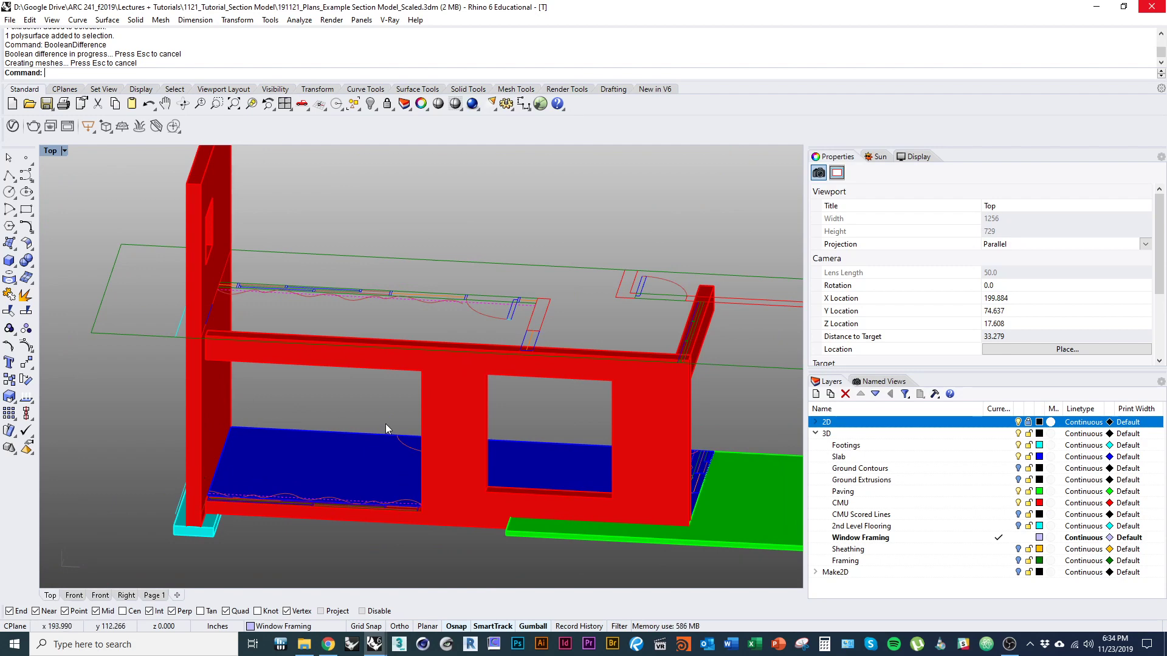
# Step: Draw a vertical plane filling the large ground-floor window opening of the long CMU wall, from sill corners to head
pyautogui.write('plane')
pyautogui.press('Return')
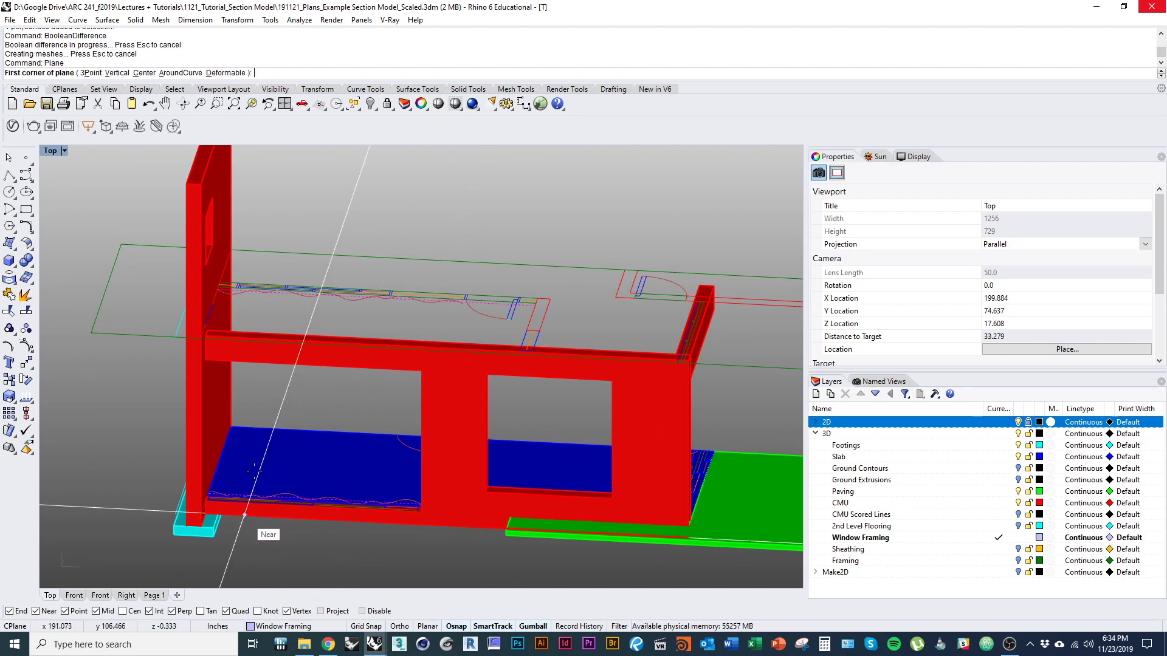
pyautogui.scroll(9, 251, 516)
pyautogui.moveTo(304, 482); pyautogui.dragTo(268, 487, button='right')
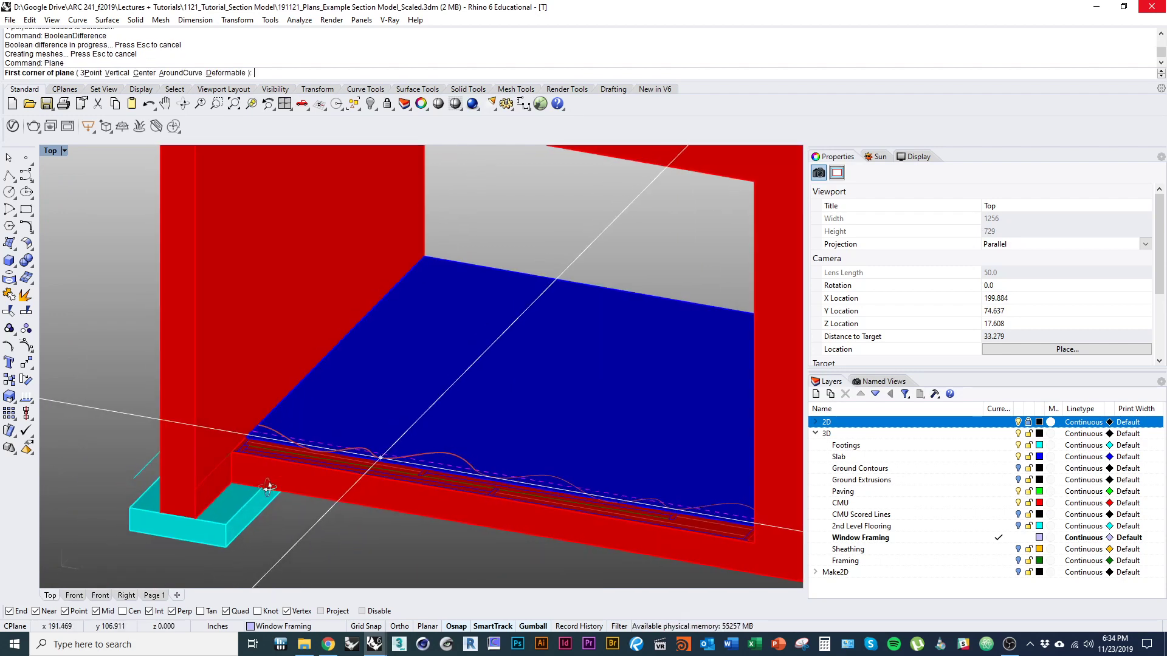
pyautogui.click(117, 72)
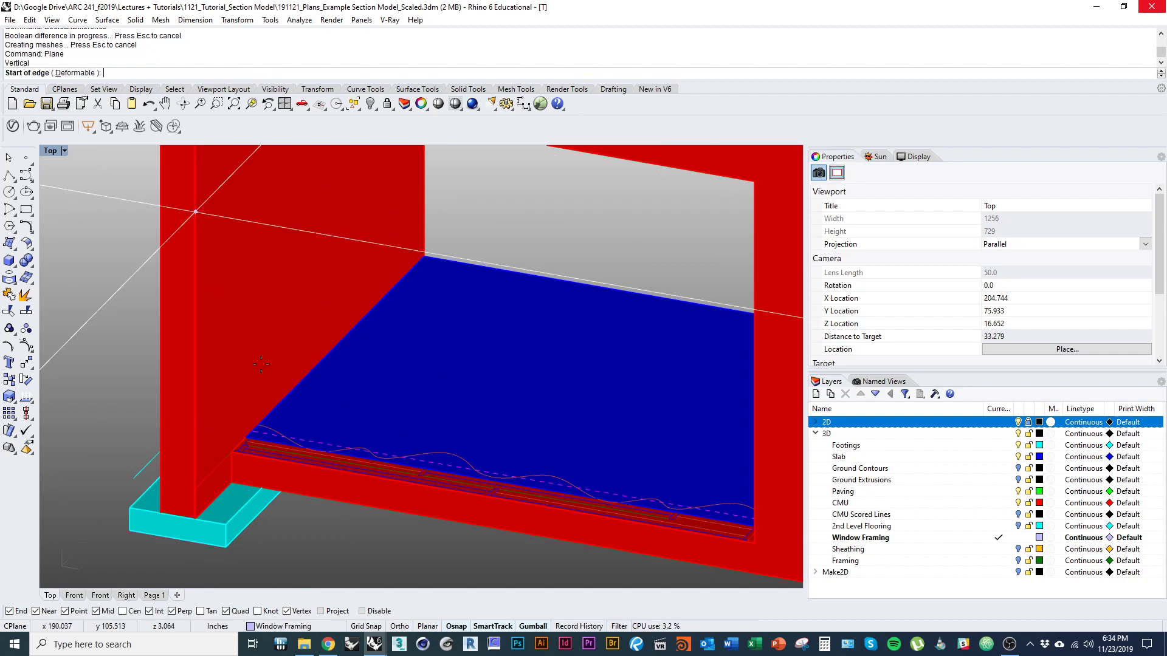
pyautogui.scroll(4, 193, 489)
pyautogui.click(193, 489)
pyautogui.scroll(-5, 218, 498)
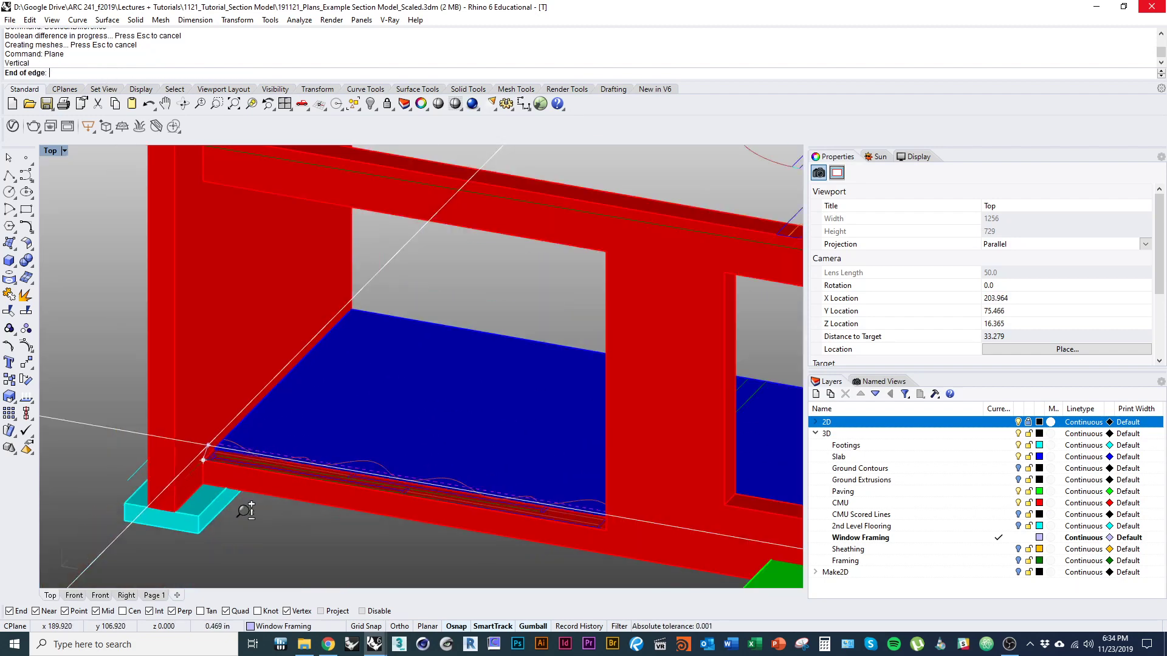
pyautogui.scroll(8, 364, 474)
pyautogui.click(416, 540)
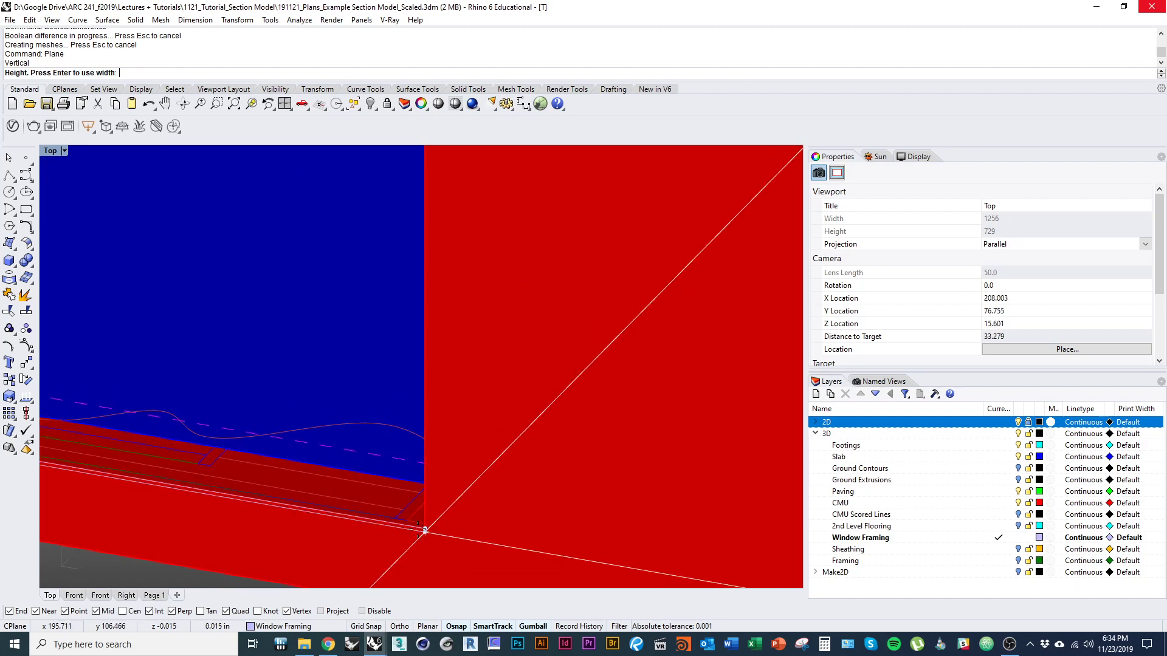
pyautogui.scroll(-4, 417, 523)
pyautogui.scroll(6, 395, 407)
pyautogui.click(408, 309)
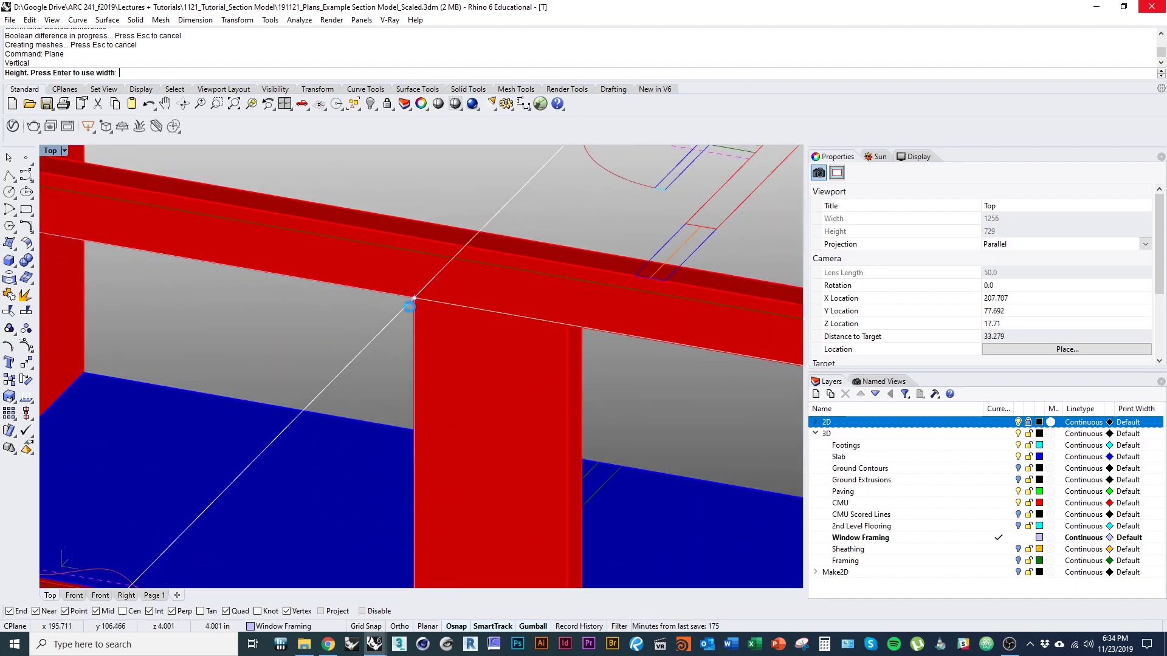
pyautogui.scroll(-5, 362, 385)
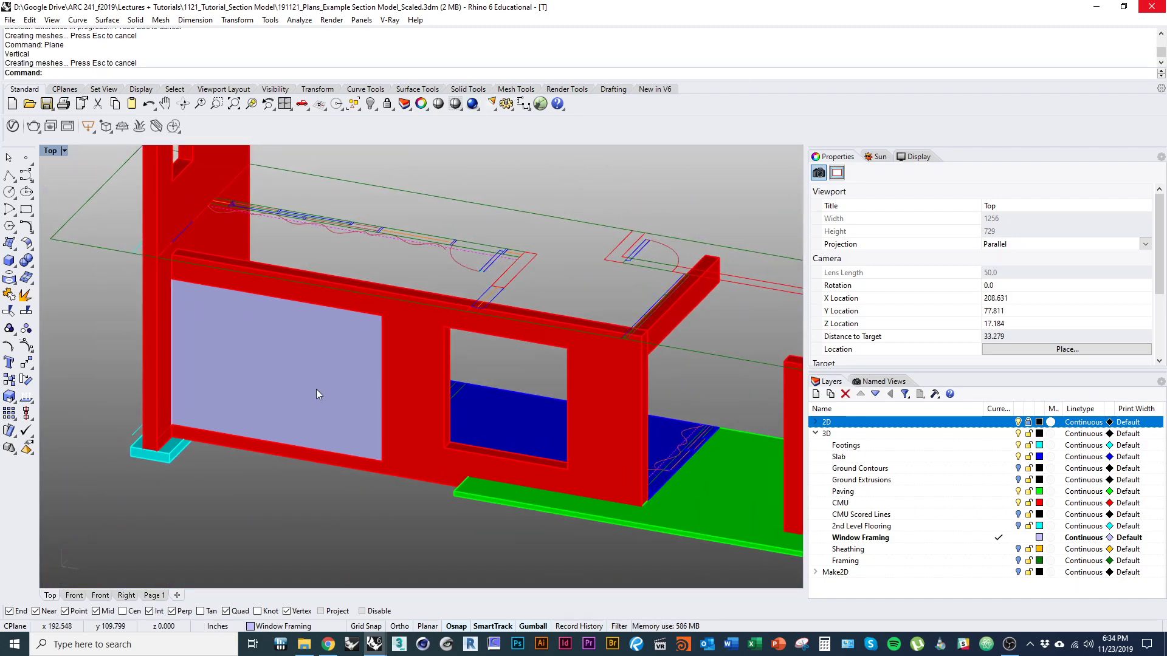
pyautogui.click(320, 396)
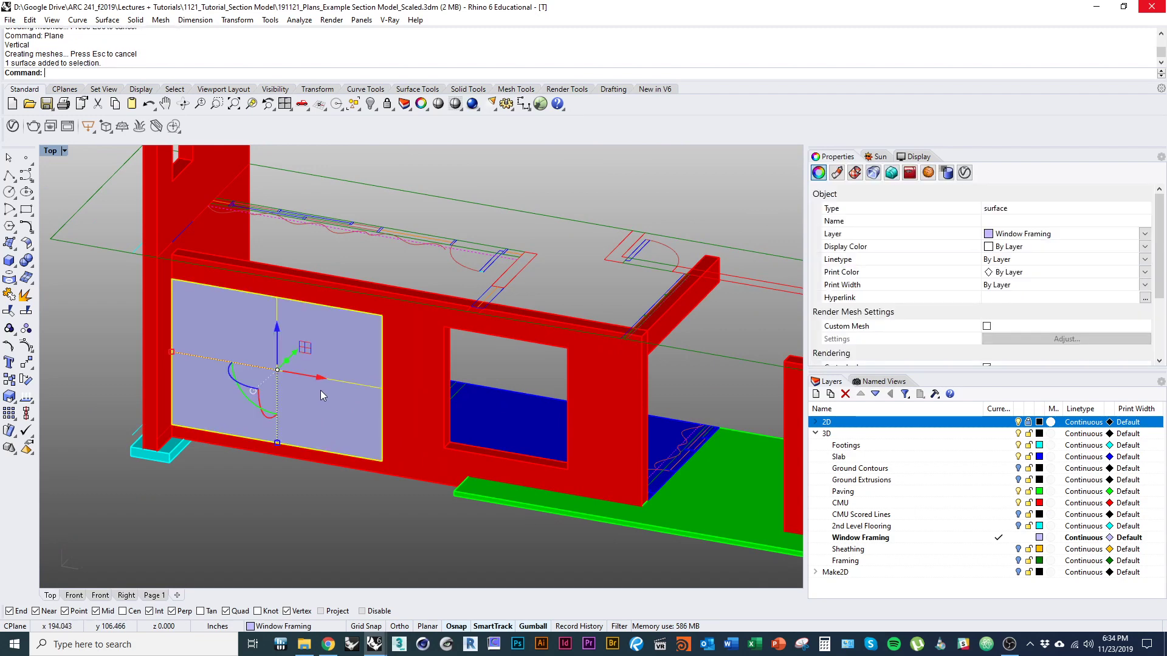
# Step: Draw a vertical plane filling the smaller window opening beside it in the long CMU wall
pyautogui.moveTo(503, 463); pyautogui.dragTo(410, 442, button='right')
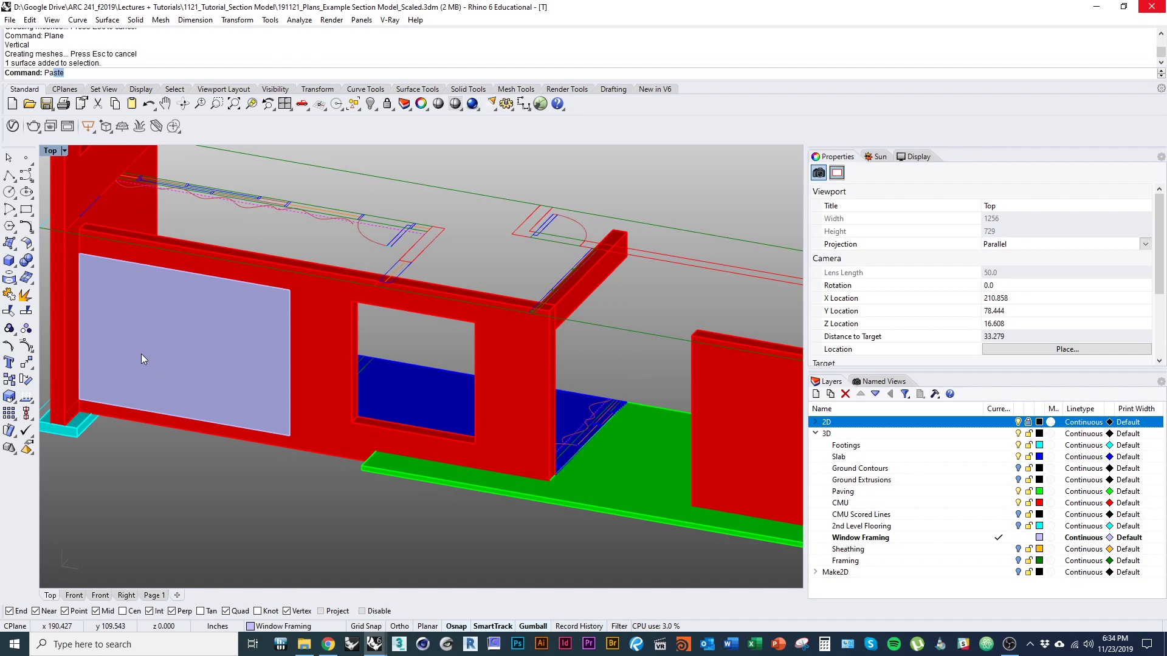
pyautogui.write('lane')
pyautogui.press('Return')
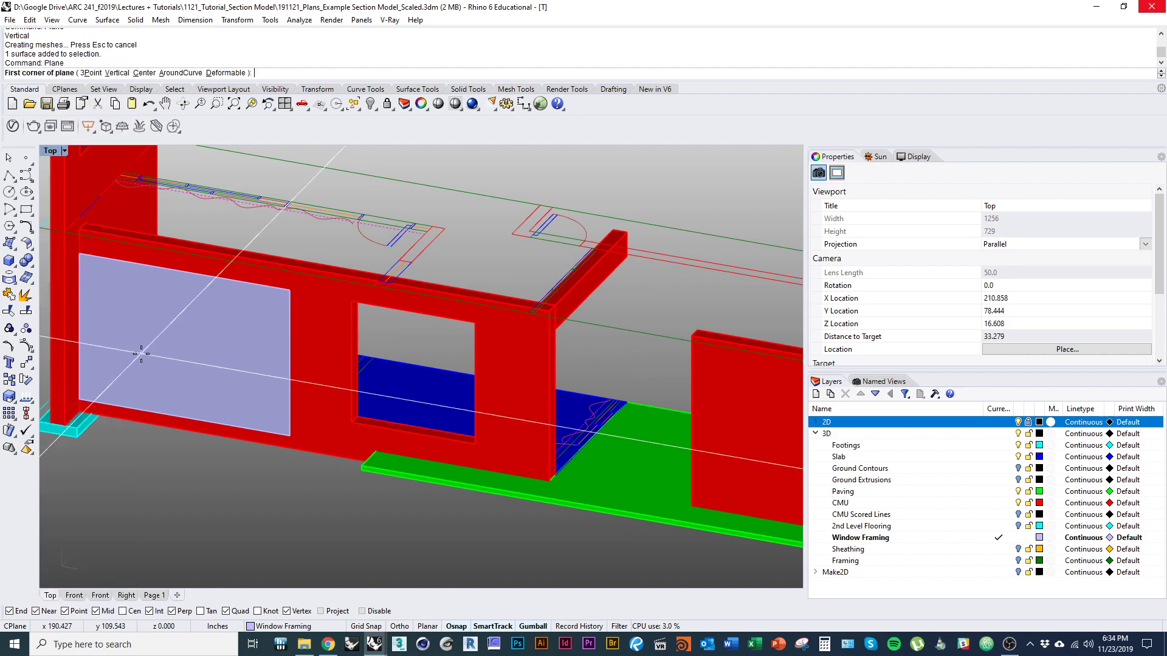
pyautogui.click(117, 72)
pyautogui.scroll(5, 351, 407)
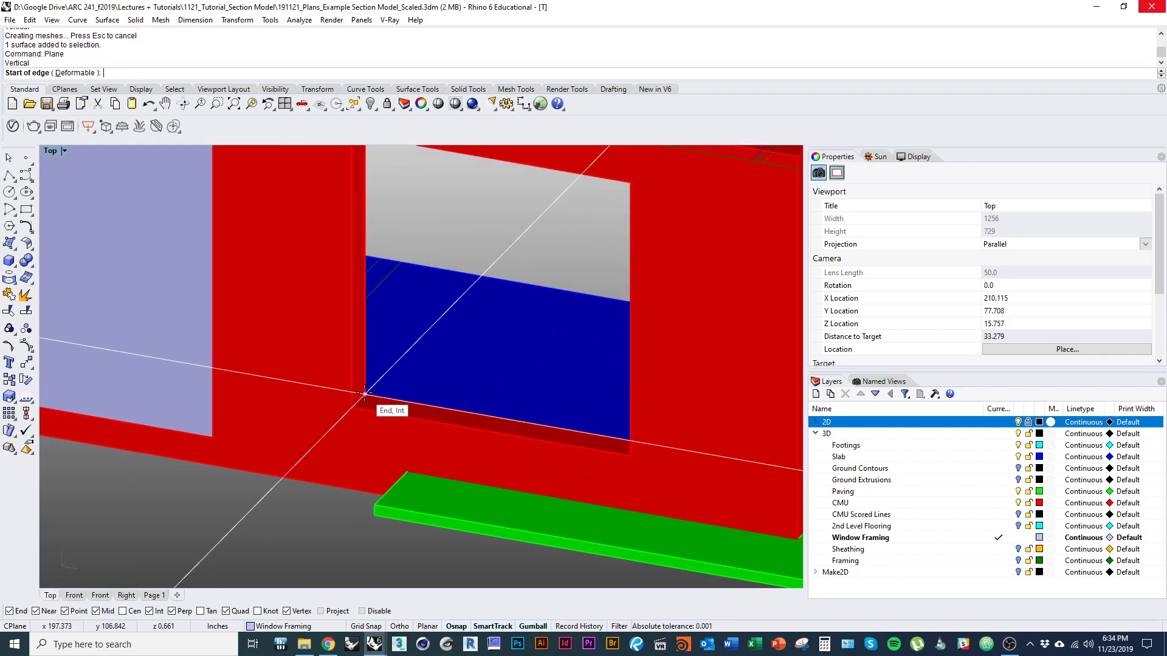
pyautogui.keyDown('shift'); pyautogui.moveTo(527, 411); pyautogui.dragTo(343, 392, button='right'); pyautogui.keyUp('shift')
pyautogui.moveTo(343, 392); pyautogui.dragTo(467, 400, button='right')
pyautogui.click(417, 412)
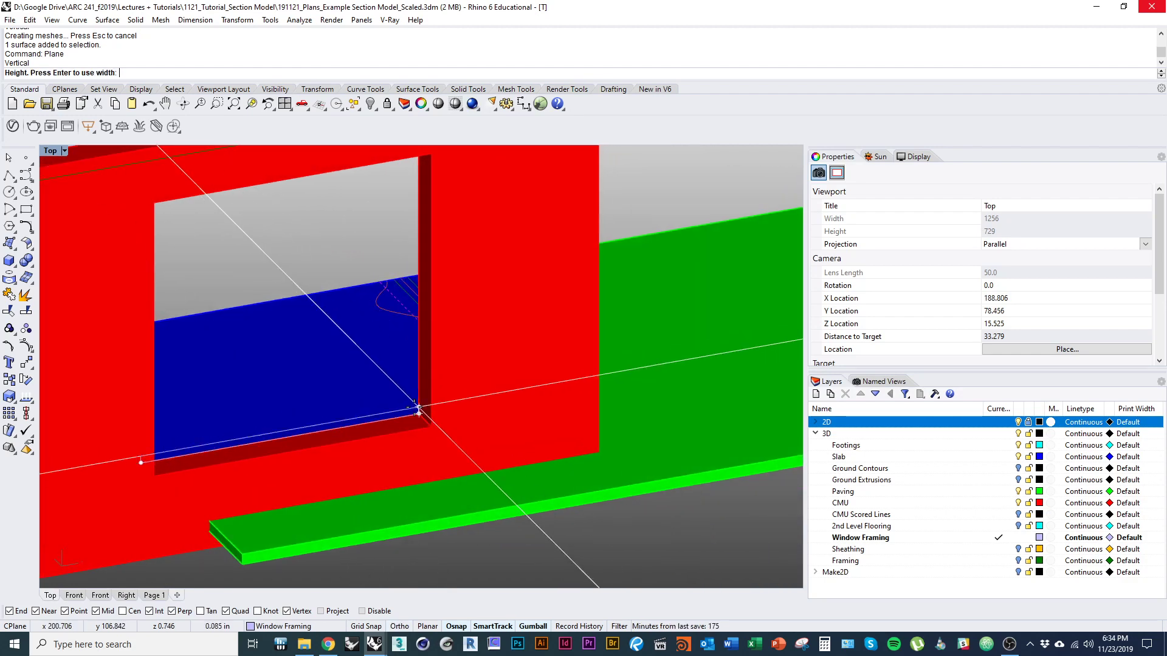
pyautogui.keyDown('shift'); pyautogui.moveTo(399, 287); pyautogui.dragTo(385, 396, button='right'); pyautogui.keyUp('shift')
pyautogui.click(417, 263)
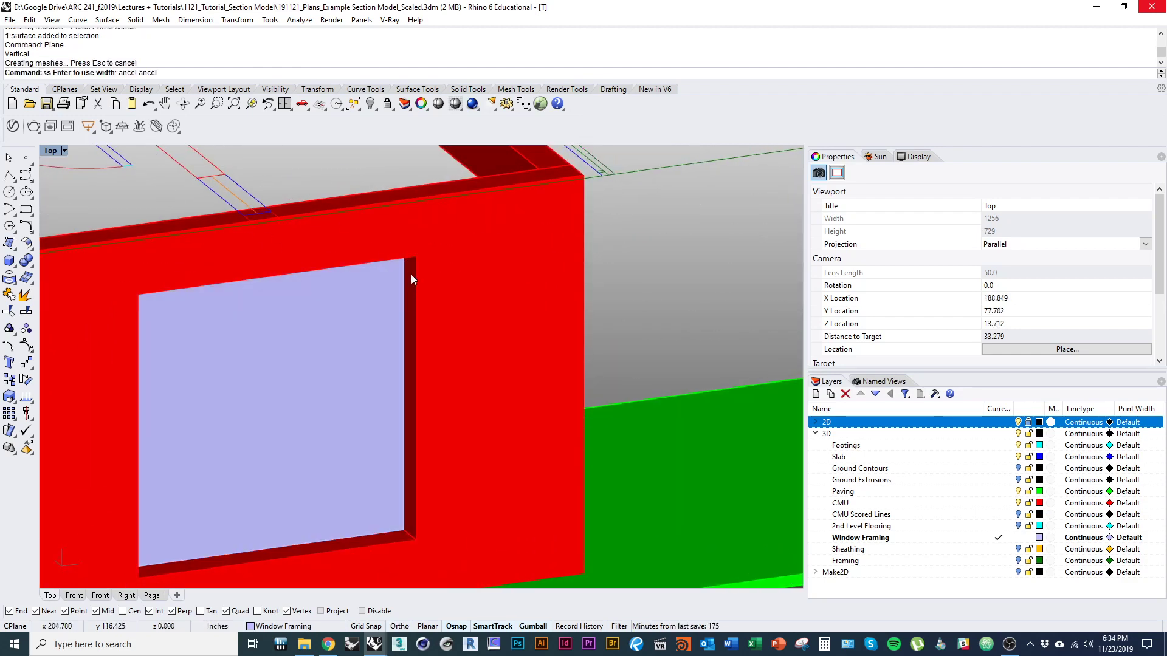
# Step: Duplicate the border of the smaller window plane as a curve with DupBorder
pyautogui.scroll(-4, 410, 275)
pyautogui.click(384, 298)
pyautogui.moveTo(385, 367); pyautogui.dragTo(367, 364, button='right')
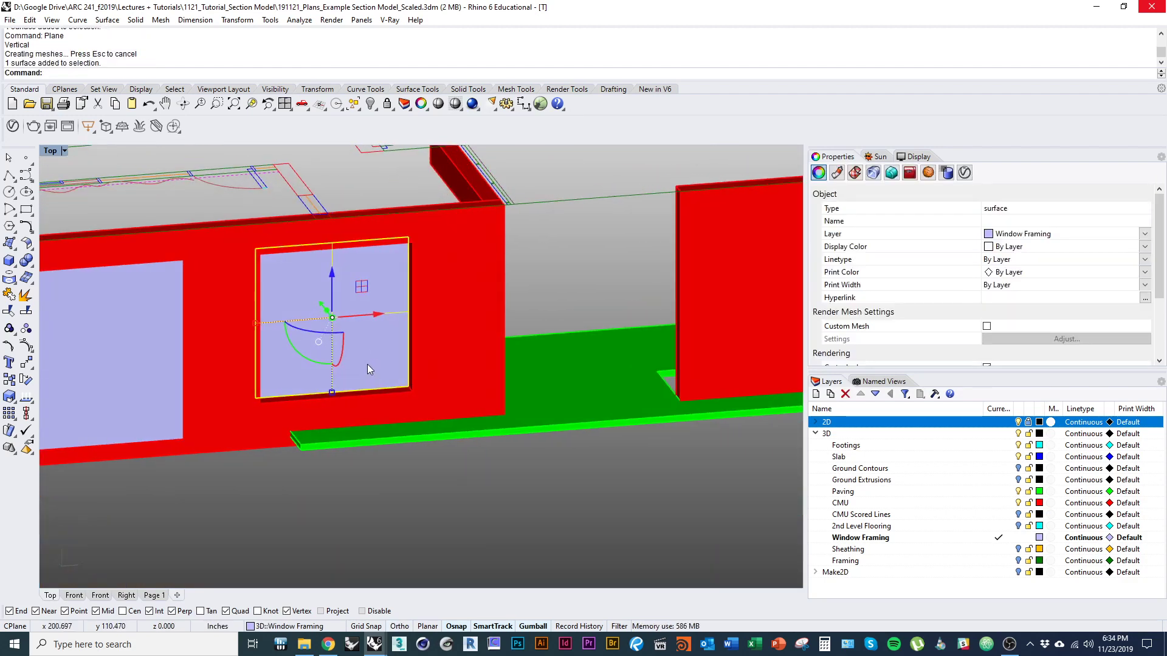
pyautogui.write('DupBorder')
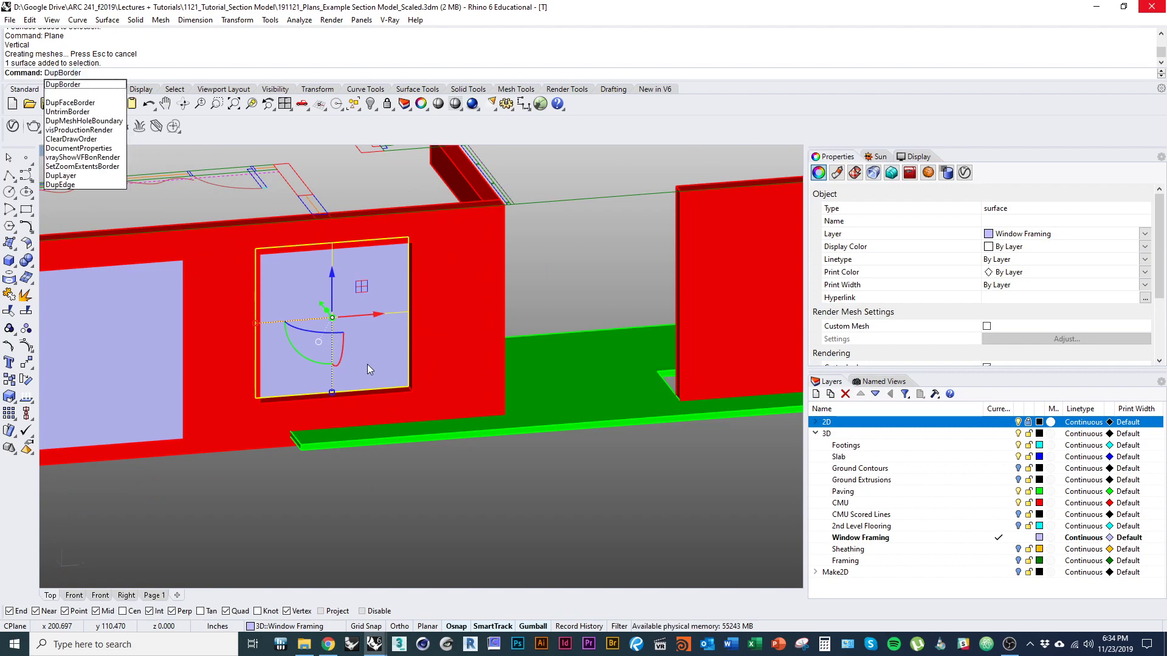
pyautogui.press('Return')
pyautogui.scroll(2, 348, 381)
pyautogui.moveTo(361, 354)
pyautogui.keyDown('shift'); pyautogui.mouseDown(button='right')
pyautogui.moveTo(347, 382)
pyautogui.moveTo(363, 370)
pyautogui.mouseUp(button='right'); pyautogui.keyUp('shift')
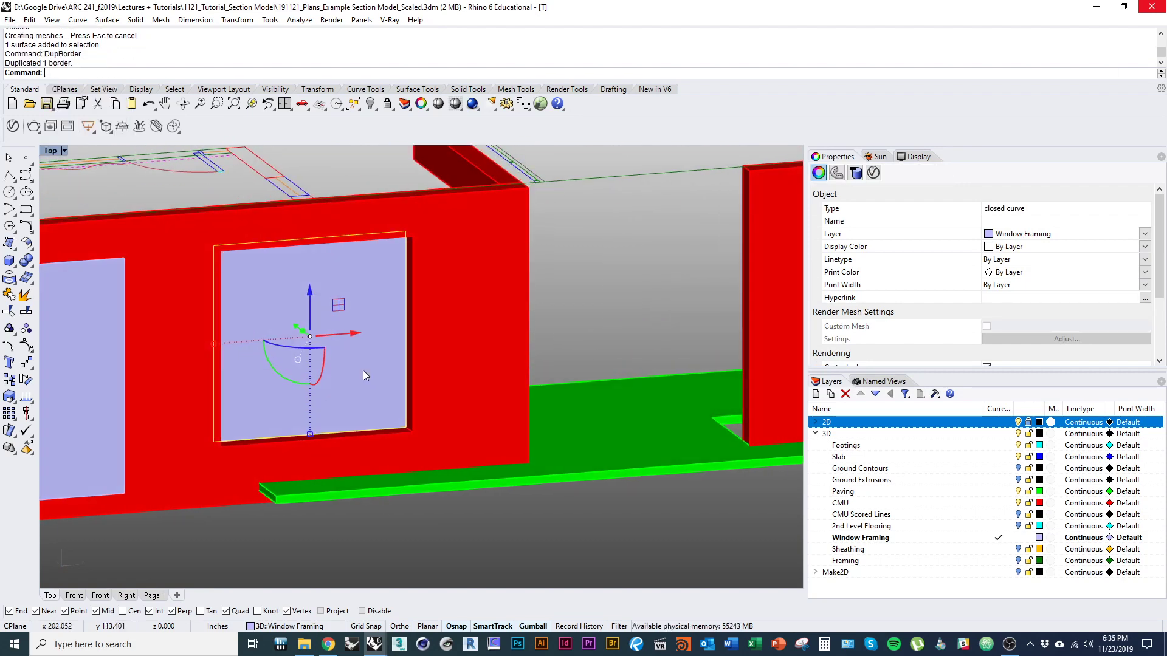
# Step: Offset the smaller window's border curve inward by 1/32 inch
pyautogui.write('set')
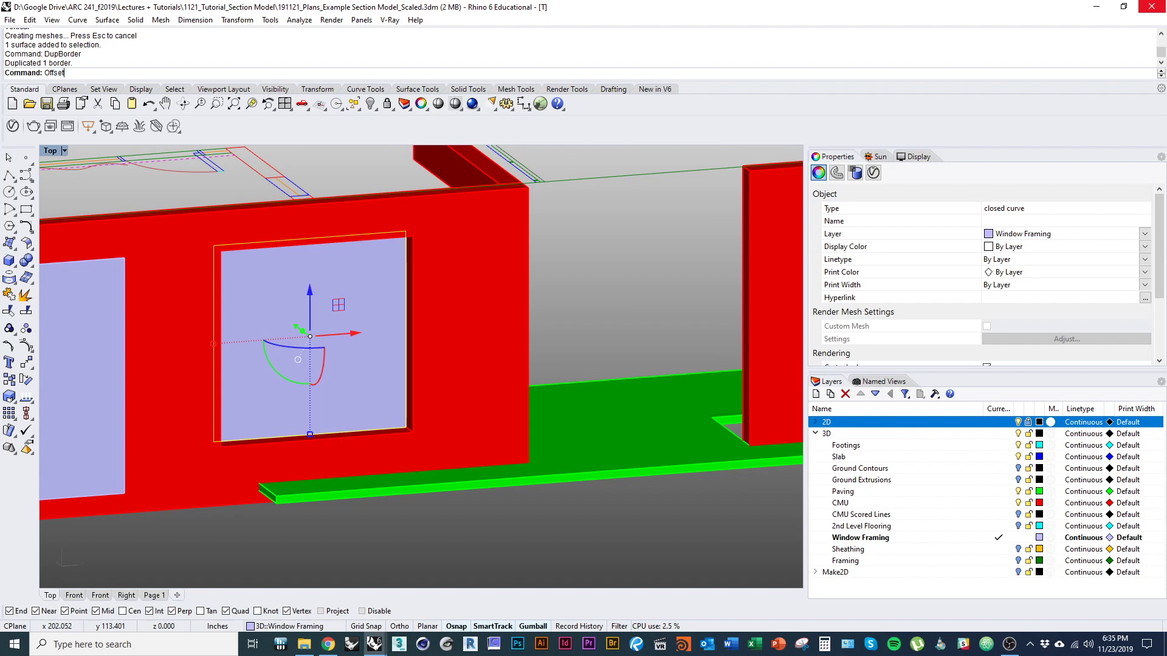
pyautogui.press('Return')
pyautogui.moveTo(376, 369); pyautogui.dragTo(332, 391, button='right')
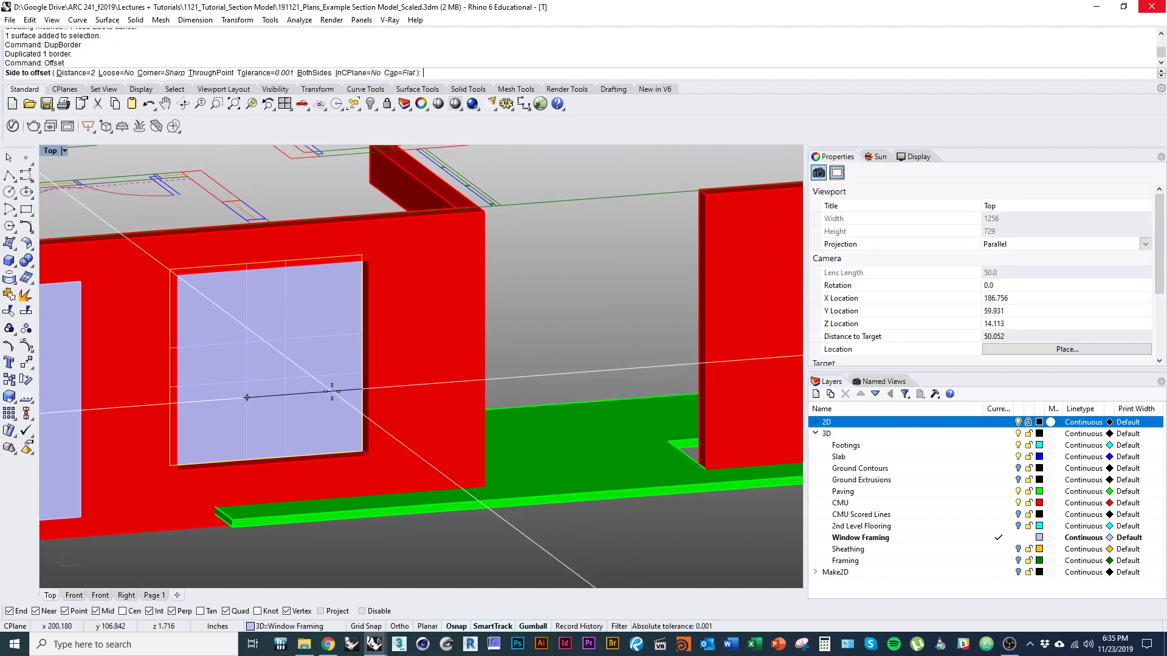
pyautogui.write('1/32')
pyautogui.press('Return')
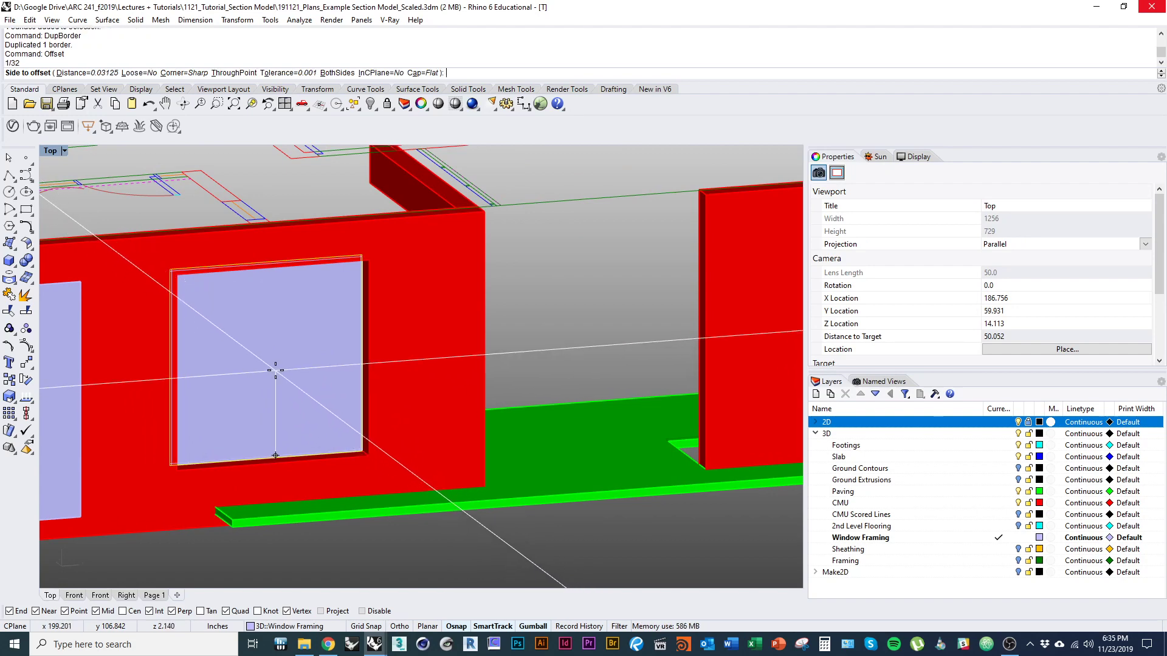
pyautogui.click(285, 402)
pyautogui.scroll(6, 337, 385)
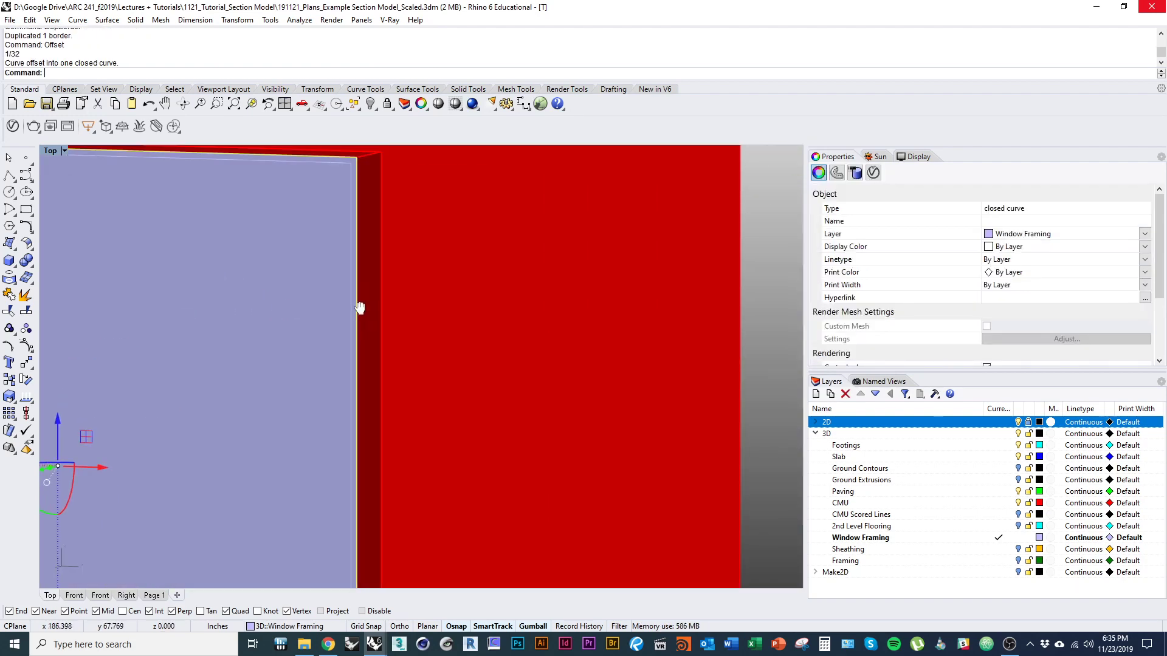
pyautogui.scroll(-2, 345, 238)
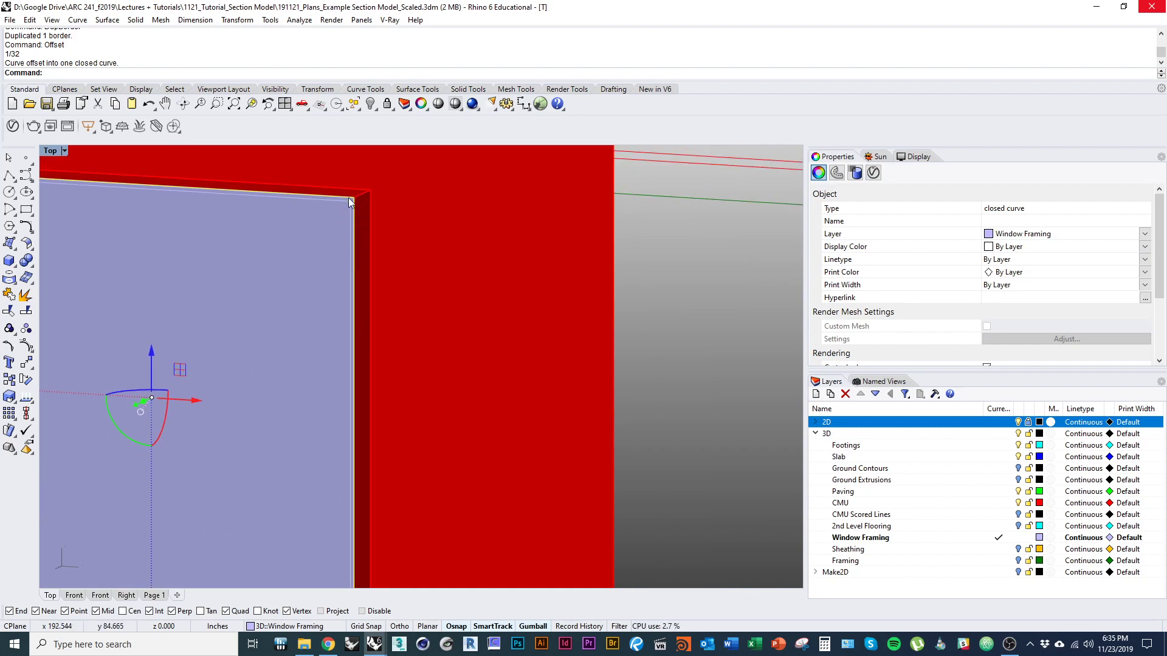
pyautogui.scroll(-3, 351, 202)
pyautogui.moveTo(265, 295); pyautogui.dragTo(227, 300, button='right')
pyautogui.moveTo(187, 433); pyautogui.dragTo(241, 423, button='right')
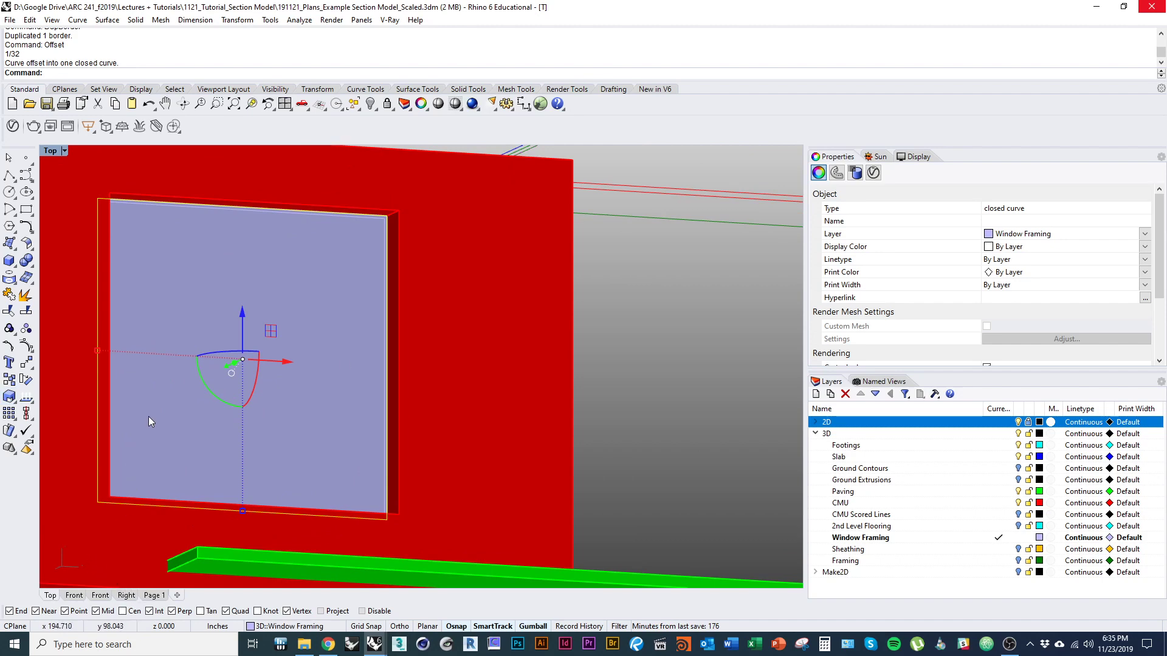
pyautogui.press('Escape')
# Step: Delete the outer duplicated border curve of the smaller window
pyautogui.scroll(3, 388, 222)
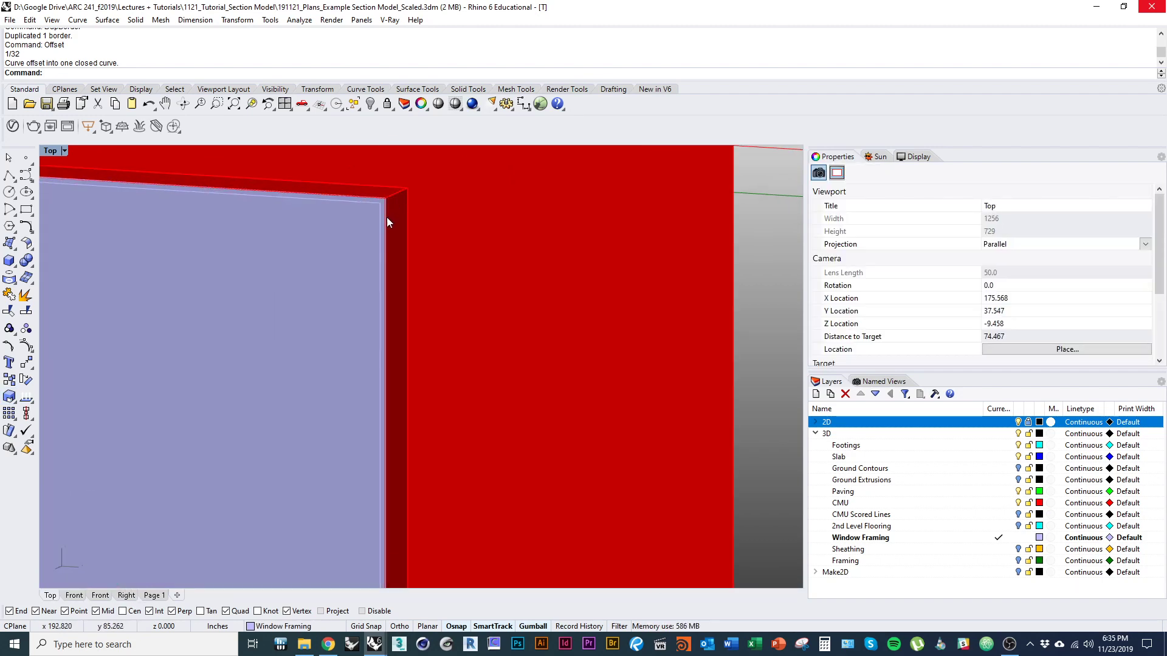
pyautogui.click(386, 218)
pyautogui.press('d')
pyautogui.press('Return')
# Step: Trim away the middle of the smaller window plane using the offset curve, leaving a thin frame face
pyautogui.scroll(-2, 387, 217)
pyautogui.click(380, 221)
pyautogui.press('Return')
pyautogui.scroll(-8, 320, 254)
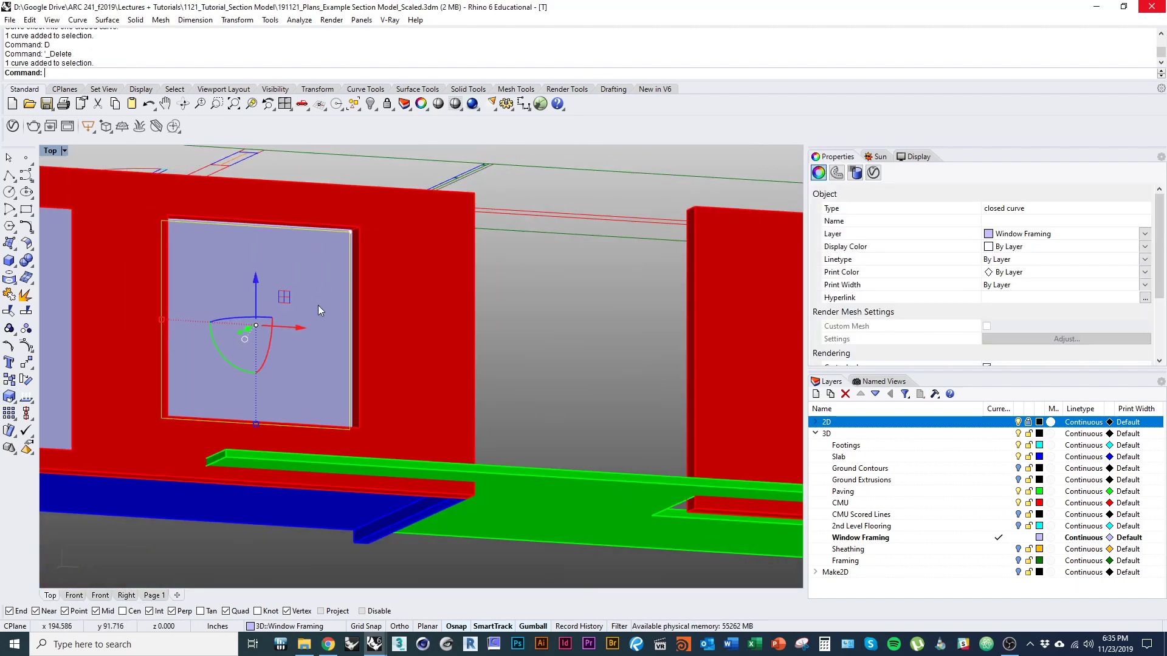
pyautogui.hotkey('ctrl', 't')
pyautogui.click(296, 300)
pyautogui.click(297, 301)
# Step: Delete the offset curve used to trim the smaller window's frame face
pyautogui.scroll(5, 334, 253)
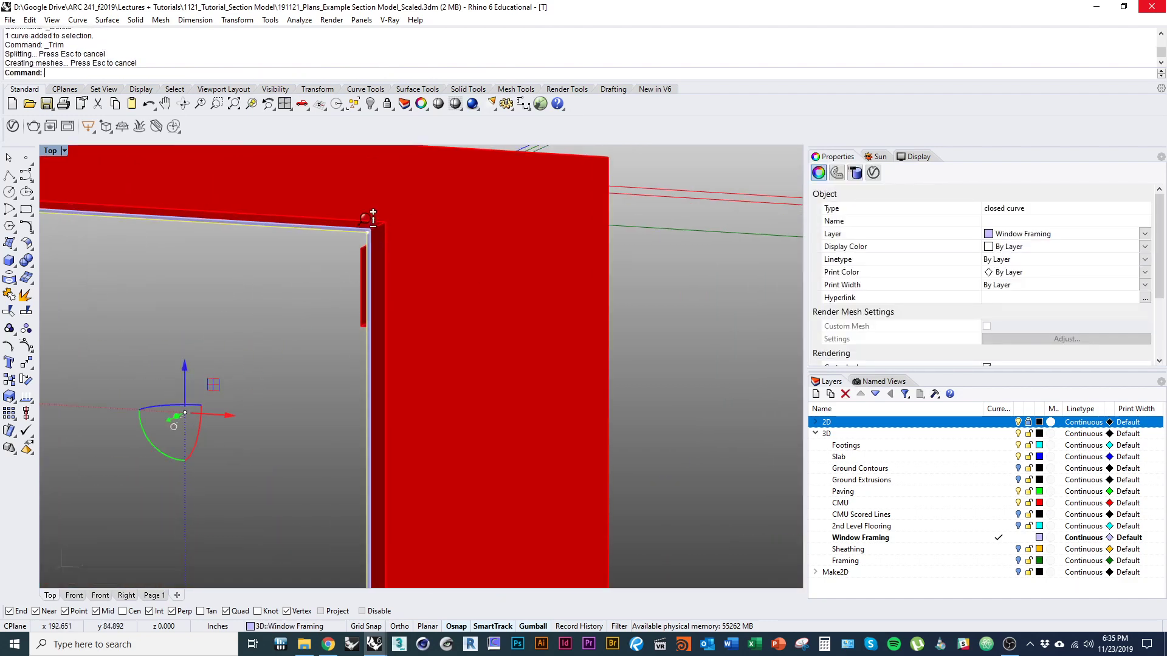
pyautogui.press('d')
pyautogui.press('Return')
pyautogui.scroll(-4, 362, 267)
pyautogui.scroll(4, 352, 291)
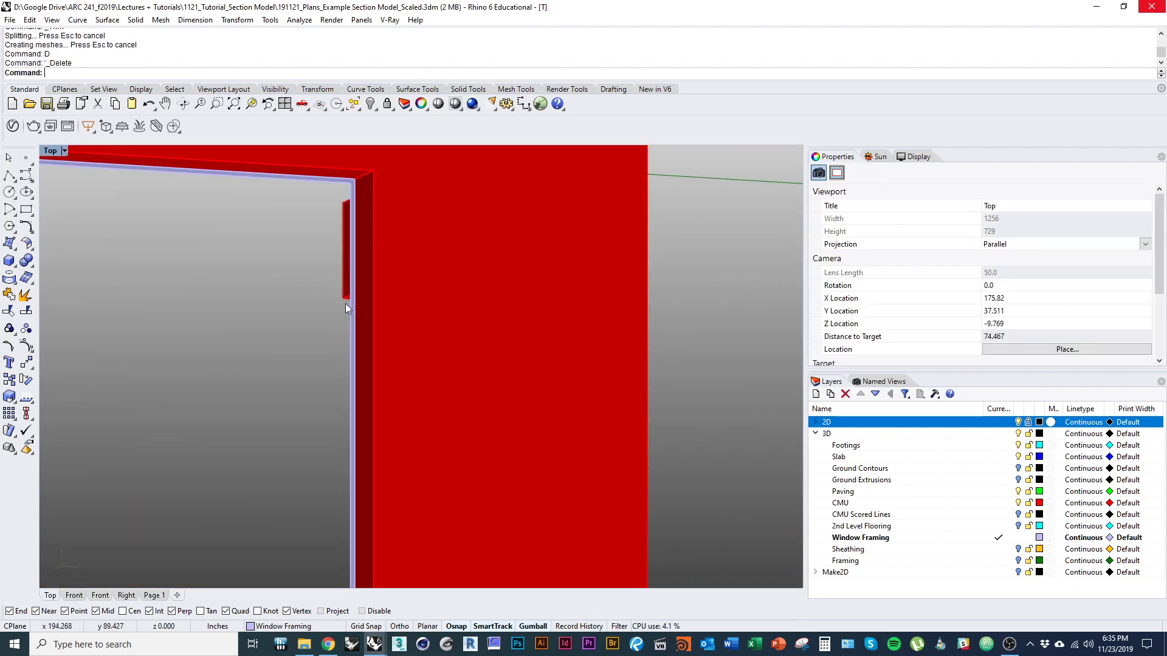
# Step: Extrude the smaller window's frame face 0.5 inch through the wall opening and delete the source face
pyautogui.click(337, 339)
pyautogui.scroll(-2, 325, 331)
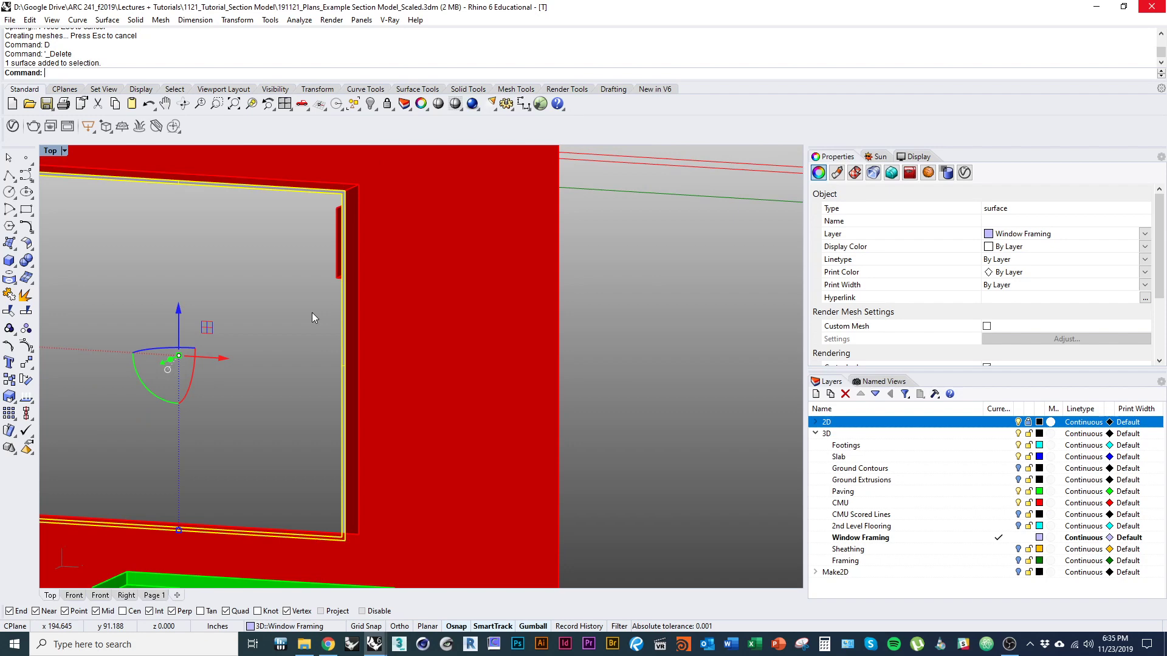
pyautogui.write('ExtrudeSrf')
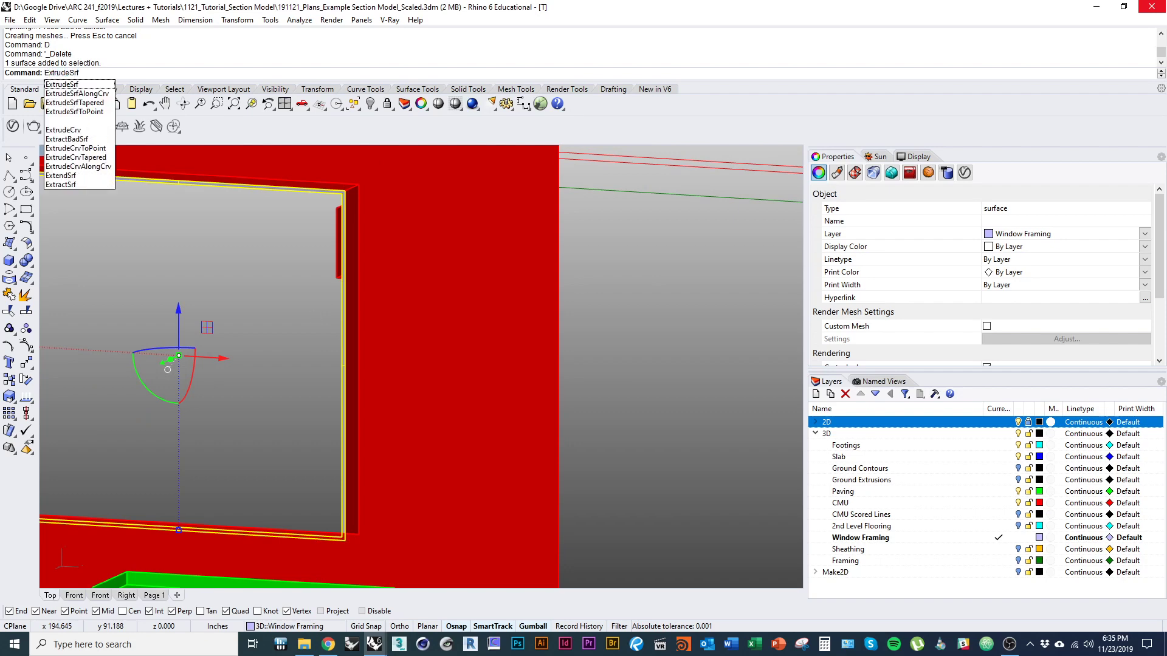
pyautogui.press('Return')
pyautogui.moveTo(310, 313); pyautogui.dragTo(331, 333, button='right')
pyautogui.scroll(4, 381, 403)
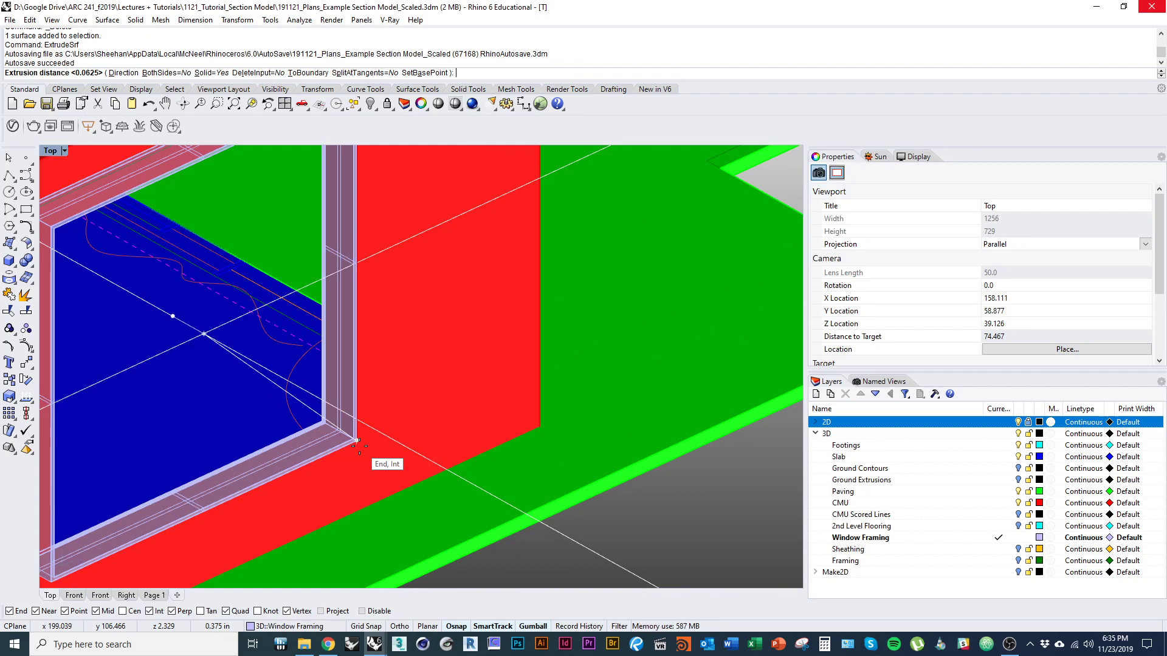
pyautogui.write('.5')
pyautogui.press('Return')
pyautogui.scroll(-5, 359, 446)
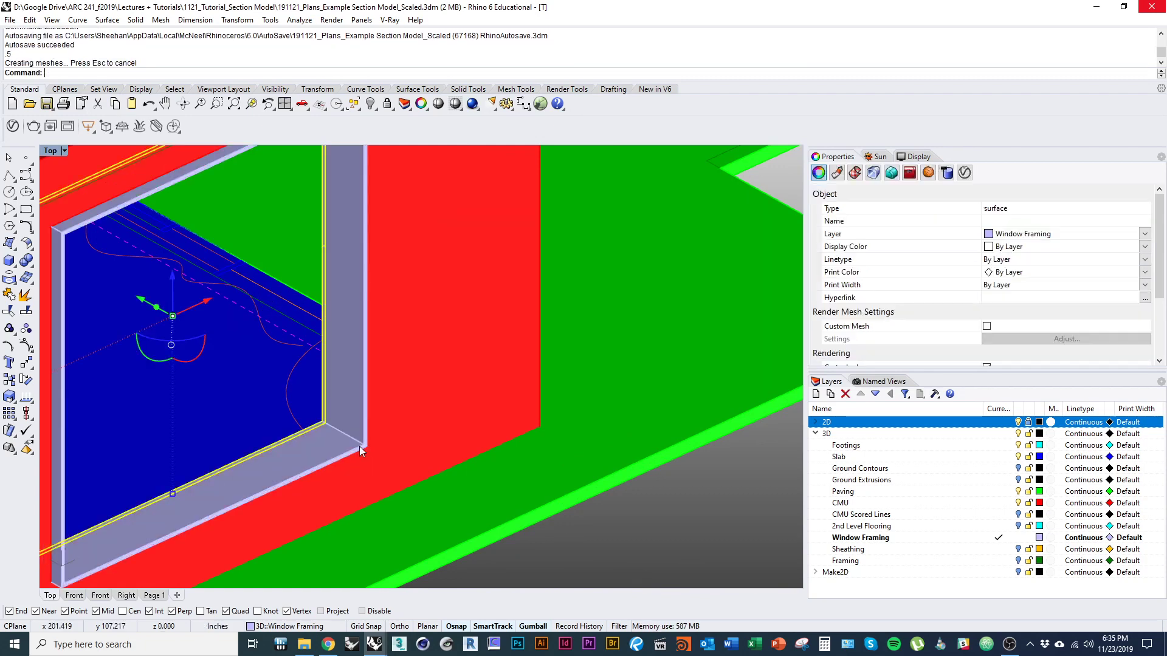
pyautogui.write('D')
pyautogui.press('Return')
pyautogui.moveTo(346, 454)
pyautogui.mouseDown(button='right')
pyautogui.moveTo(267, 423)
pyautogui.moveTo(352, 469)
pyautogui.moveTo(387, 454)
pyautogui.moveTo(356, 413)
pyautogui.moveTo(330, 437)
pyautogui.mouseUp(button='right')
# Step: Duplicate the border of the larger window's plane as a closed curve
pyautogui.click(387, 455)
pyautogui.scroll(-2, 388, 419)
pyautogui.scroll(-1, 389, 419)
pyautogui.scroll(1, 349, 428)
pyautogui.write('DupBorder')
pyautogui.press('Return')
pyautogui.scroll(1, 330, 438)
# Step: Offset the larger window's border curve inward by 0.03125 inch and delete the outer duplicated curve
pyautogui.write('Offs')
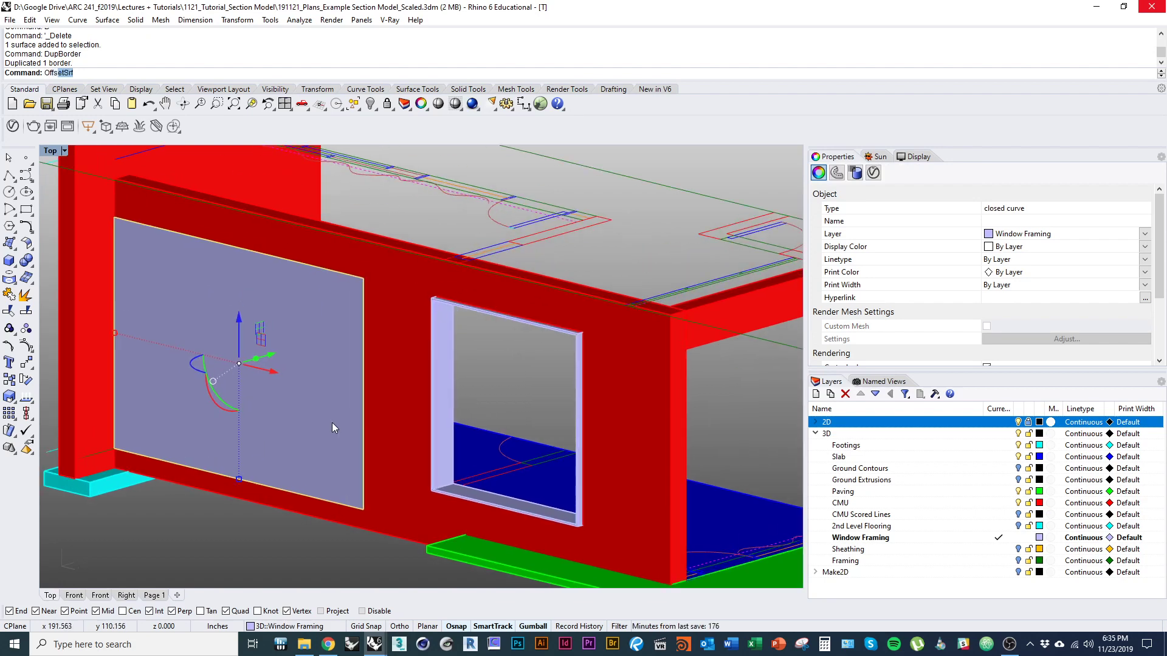
pyautogui.write('t')
pyautogui.press('Escape')
pyautogui.write('Offset')
pyautogui.press('Return')
pyautogui.click(331, 422)
pyautogui.scroll(2, 322, 417)
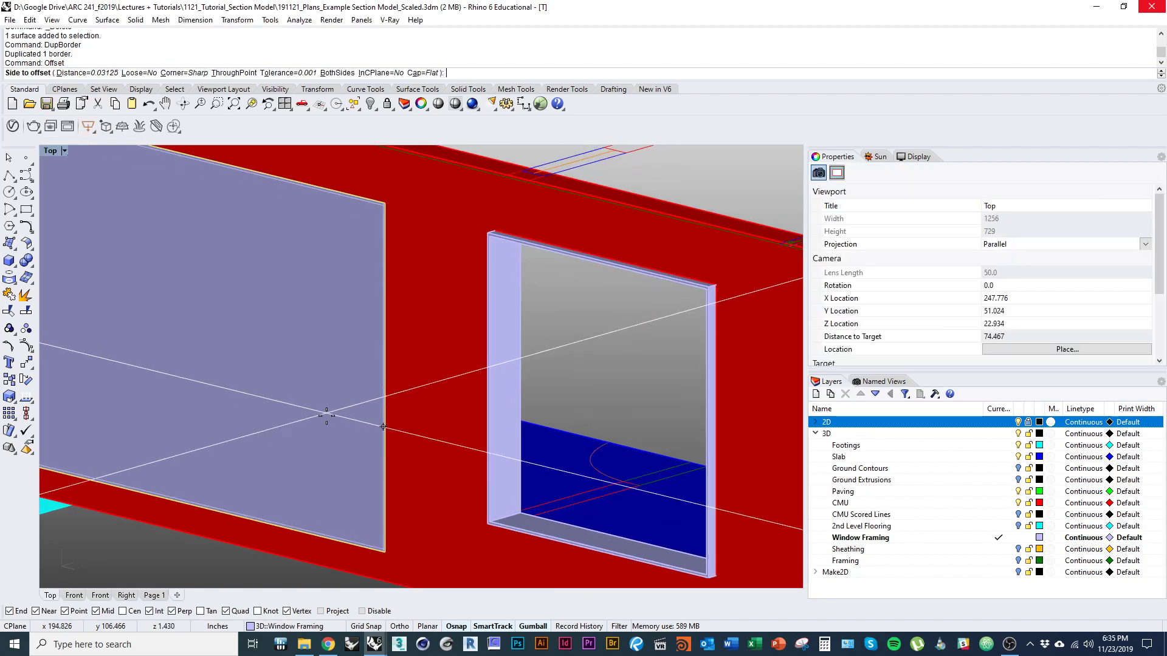
pyautogui.write('D')
pyautogui.press('Delete')
pyautogui.scroll(3, 338, 386)
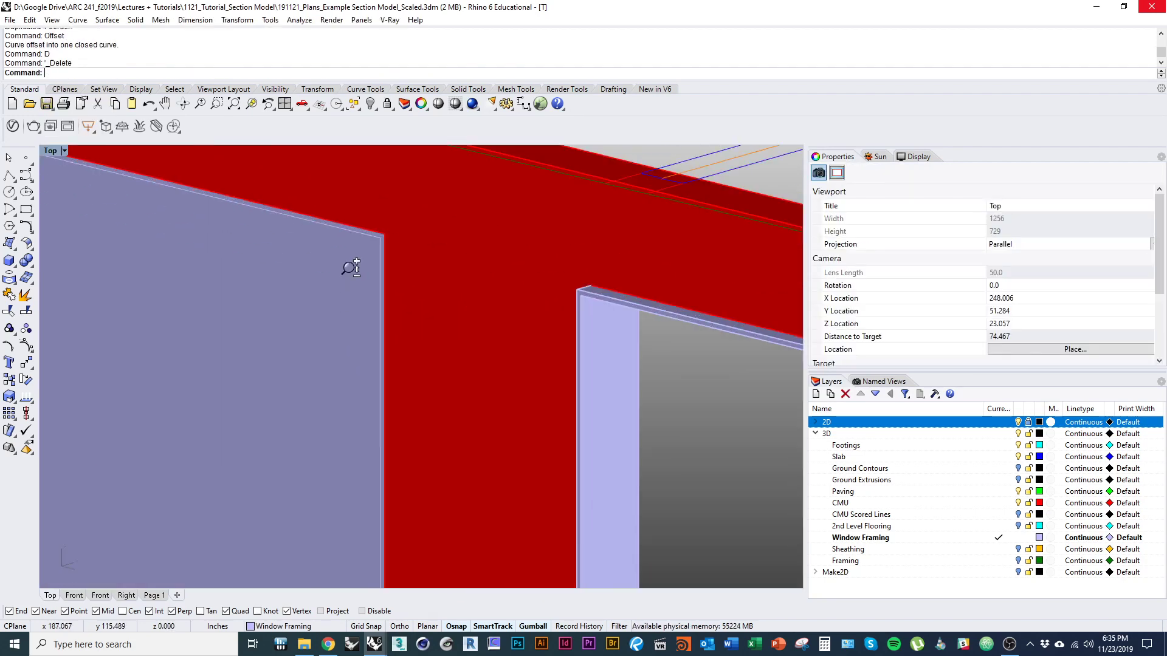
# Step: Trim away the middle of the larger window's plane with the offset curve and delete that curve
pyautogui.click(387, 301)
pyautogui.hotkey('ctrl', 't')
pyautogui.click(361, 312)
pyautogui.press('Return')
pyautogui.scroll(-5, 353, 346)
pyautogui.write('D')
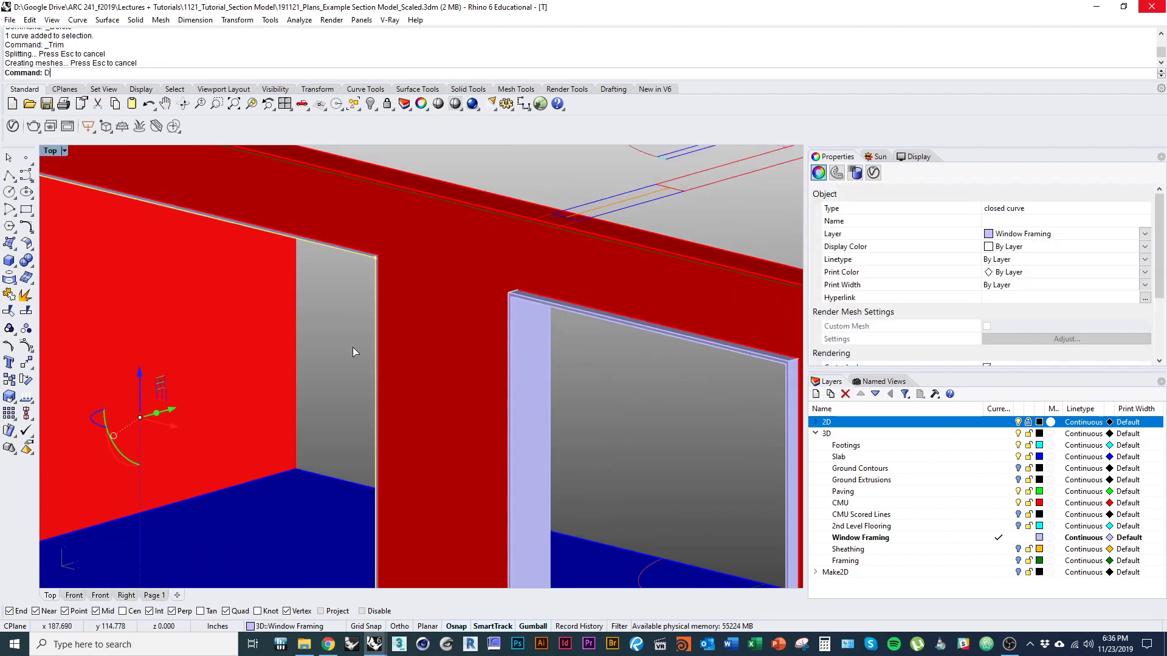
pyautogui.press('Return')
pyautogui.scroll(-3, 358, 344)
# Step: Move the larger window's frame face through the wall thickness to the opening's inner edge
pyautogui.moveTo(365, 344); pyautogui.dragTo(502, 442, button='right')
pyautogui.click(372, 337)
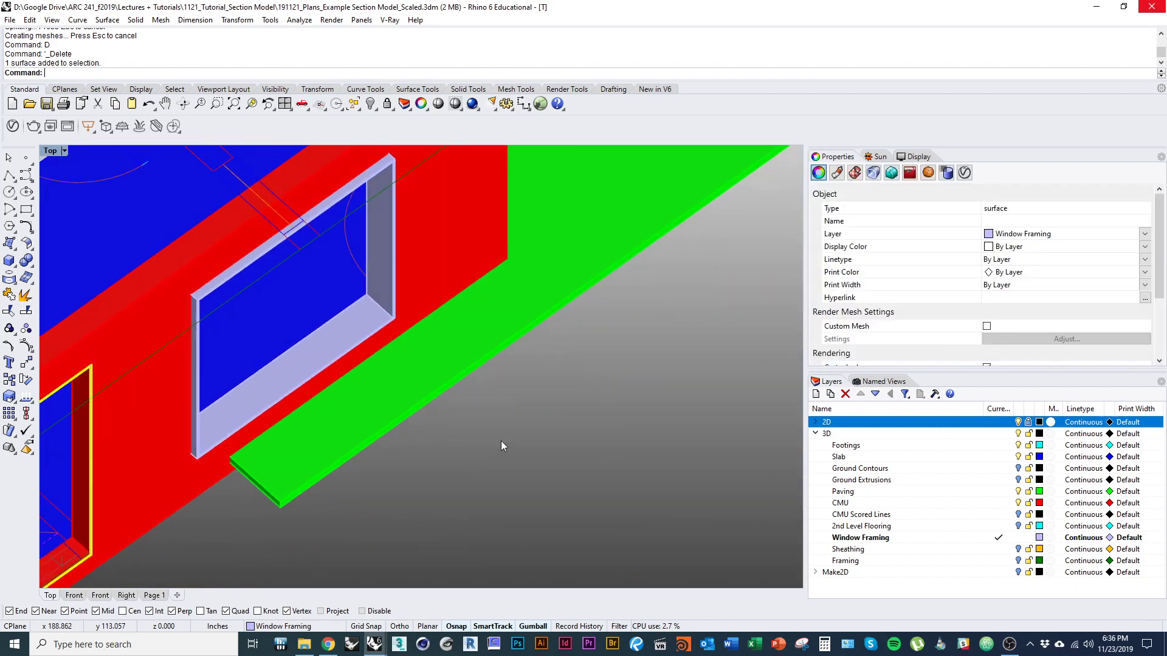
pyautogui.write('zs')
pyautogui.press('Return')
pyautogui.scroll(6, 540, 395)
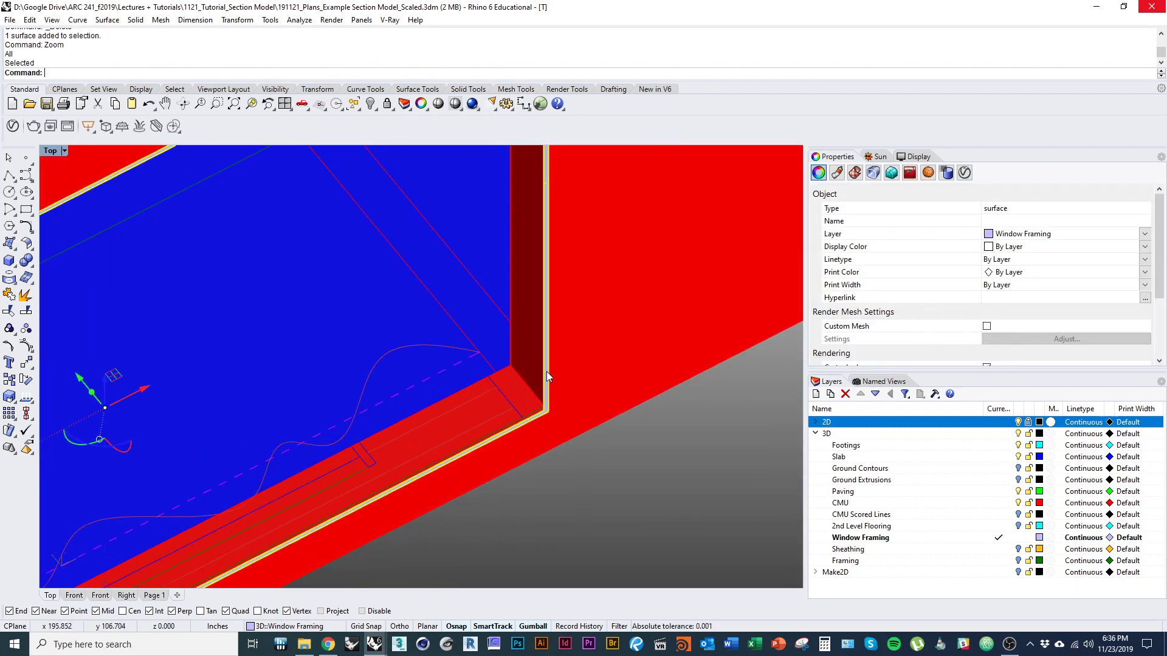
pyautogui.write('M')
pyautogui.press('Return')
pyautogui.scroll(6, 547, 383)
pyautogui.click(551, 432)
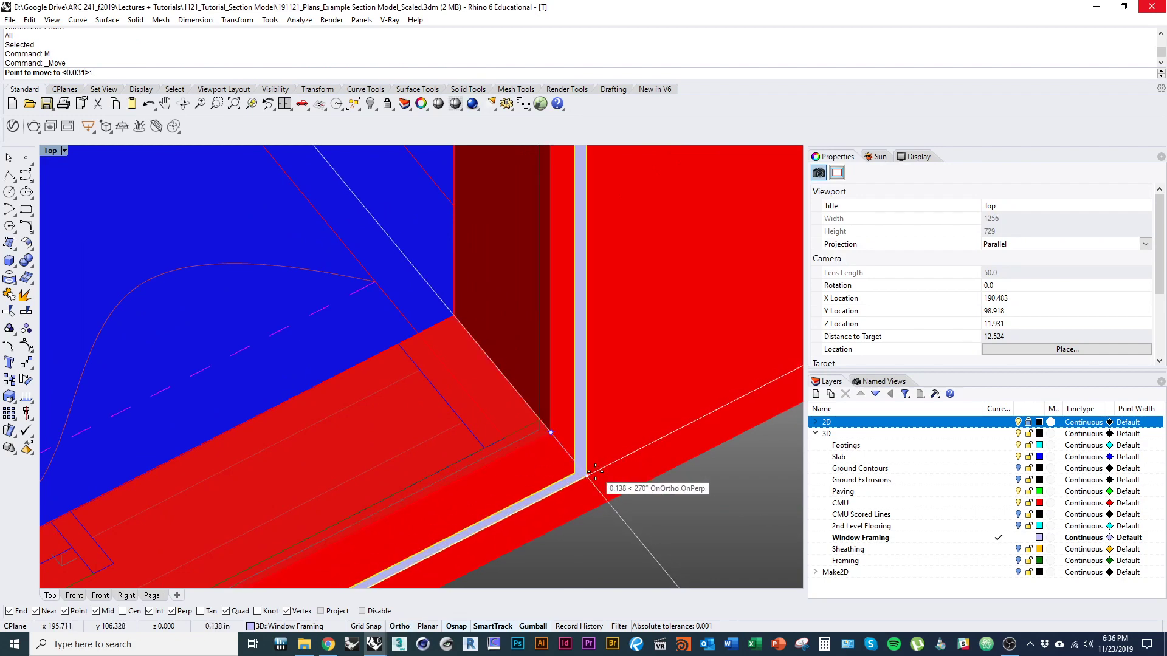
pyautogui.click(460, 335)
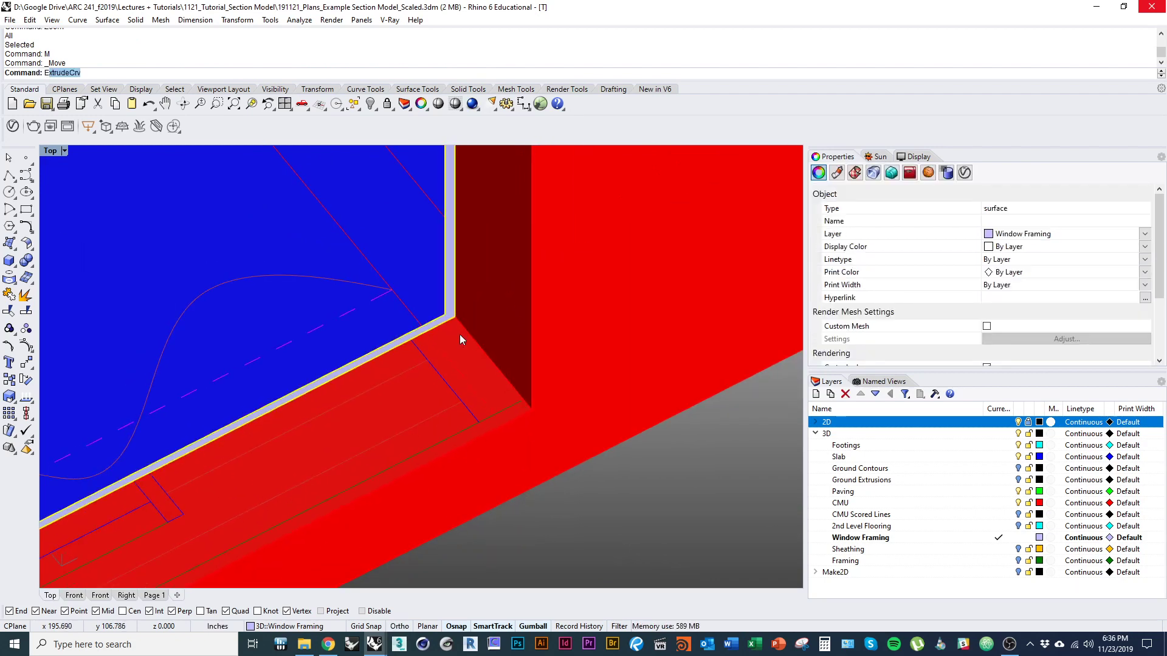
# Step: Extrude the larger window's frame face to the opening's outer corner as a solid and delete the source face
pyautogui.press('Return')
pyautogui.press('Escape')
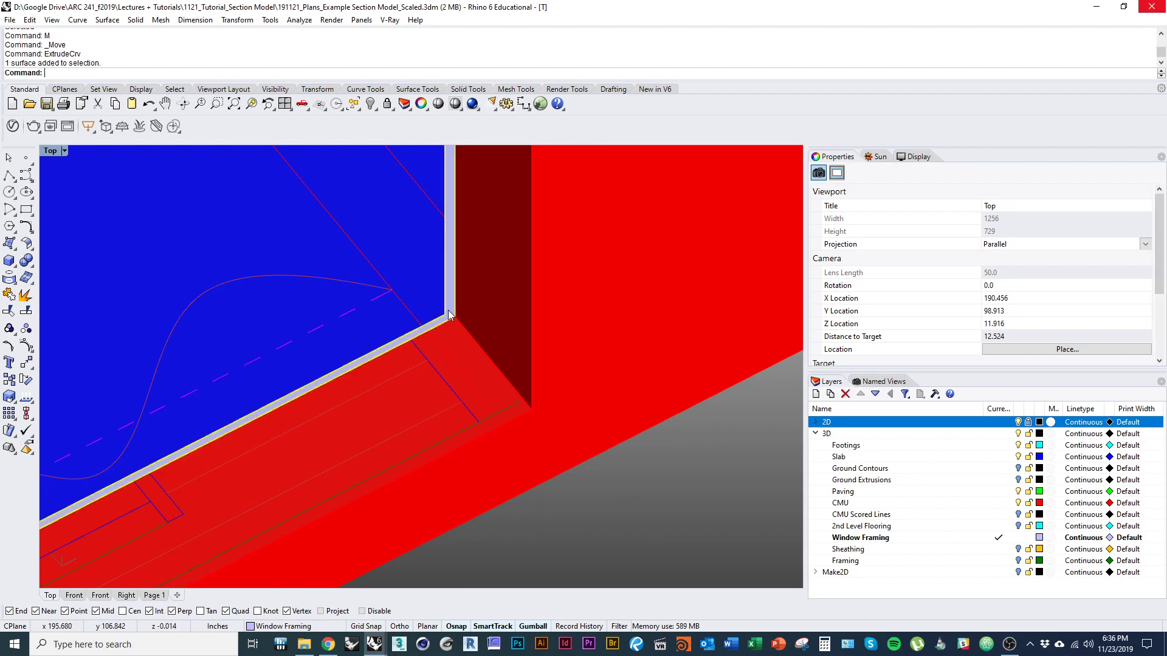
pyautogui.write('ExtrudeSrf')
pyautogui.press('Return')
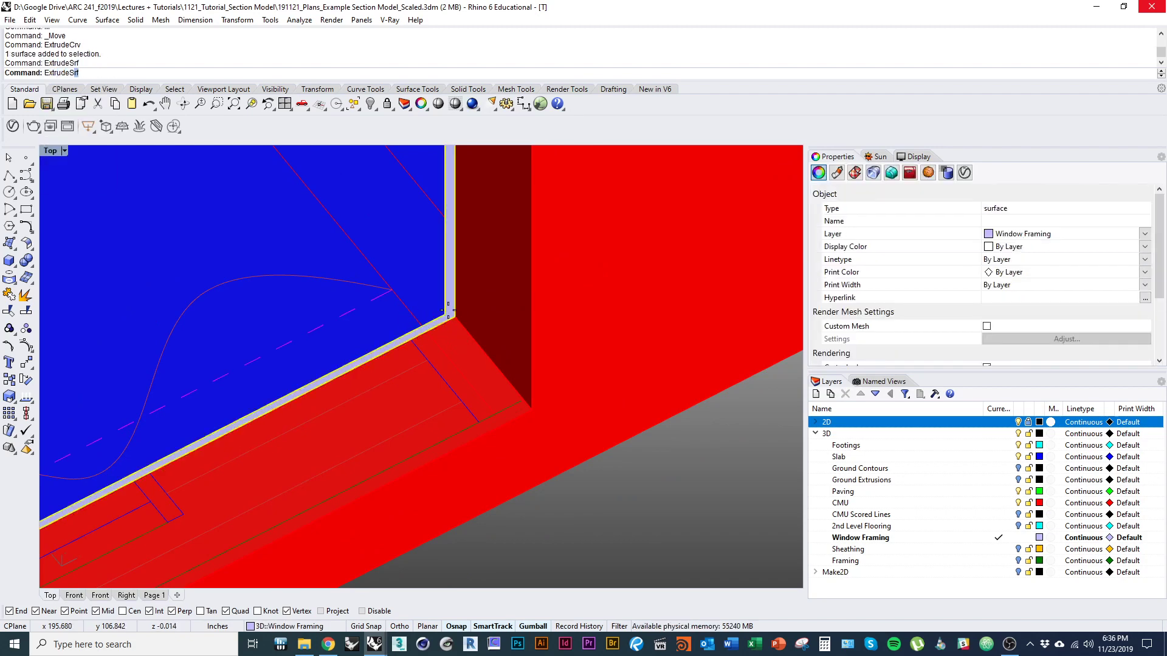
pyautogui.click(534, 413)
pyautogui.scroll(-5, 513, 455)
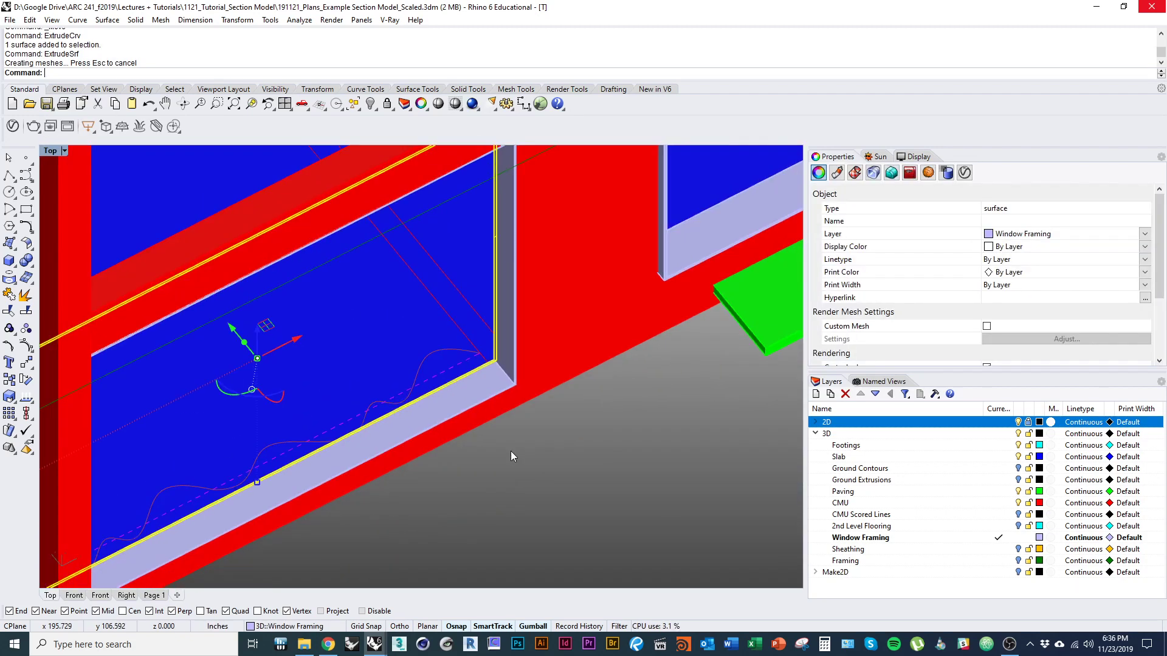
pyautogui.keyDown('ctrl'); pyautogui.keyDown('shift'); pyautogui.moveTo(511, 453); pyautogui.dragTo(429, 447, button='right'); pyautogui.keyUp('shift'); pyautogui.keyUp('ctrl')
pyautogui.write('D')
pyautogui.press('Return')
pyautogui.scroll(-2, 488, 412)
pyautogui.scroll(5, 519, 454)
pyautogui.moveTo(432, 446); pyautogui.dragTo(466, 476, button='right')
pyautogui.scroll(-5, 468, 535)
pyautogui.moveTo(467, 535); pyautogui.dragTo(450, 524, button='right')
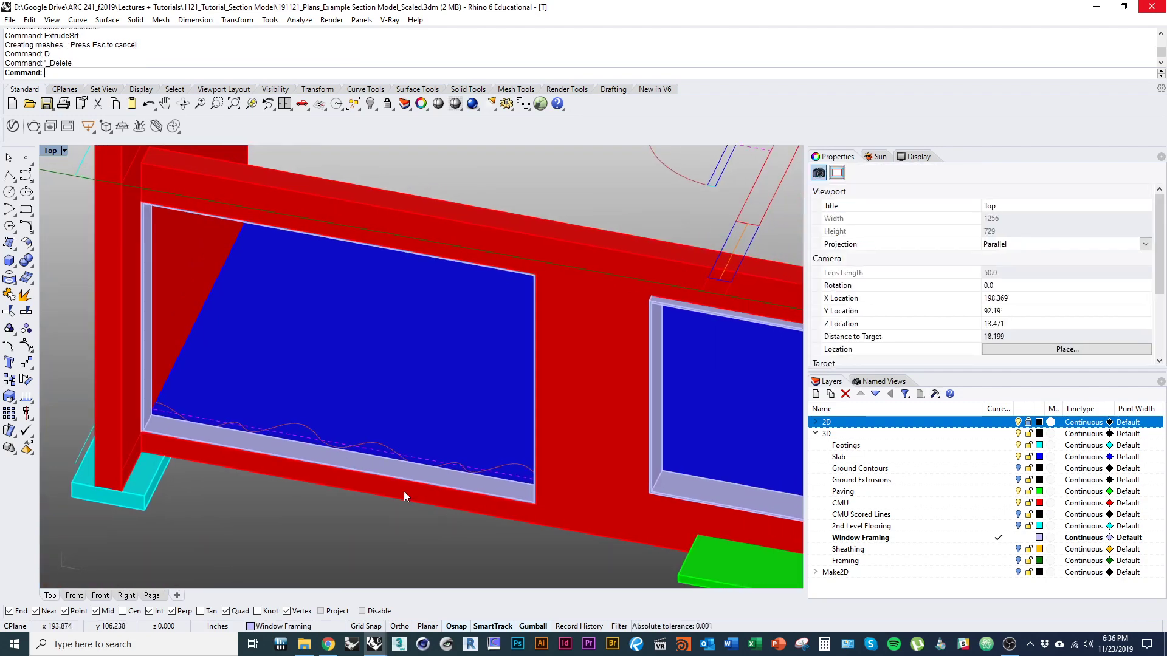
pyautogui.write('Plane')
pyautogui.press('Return')
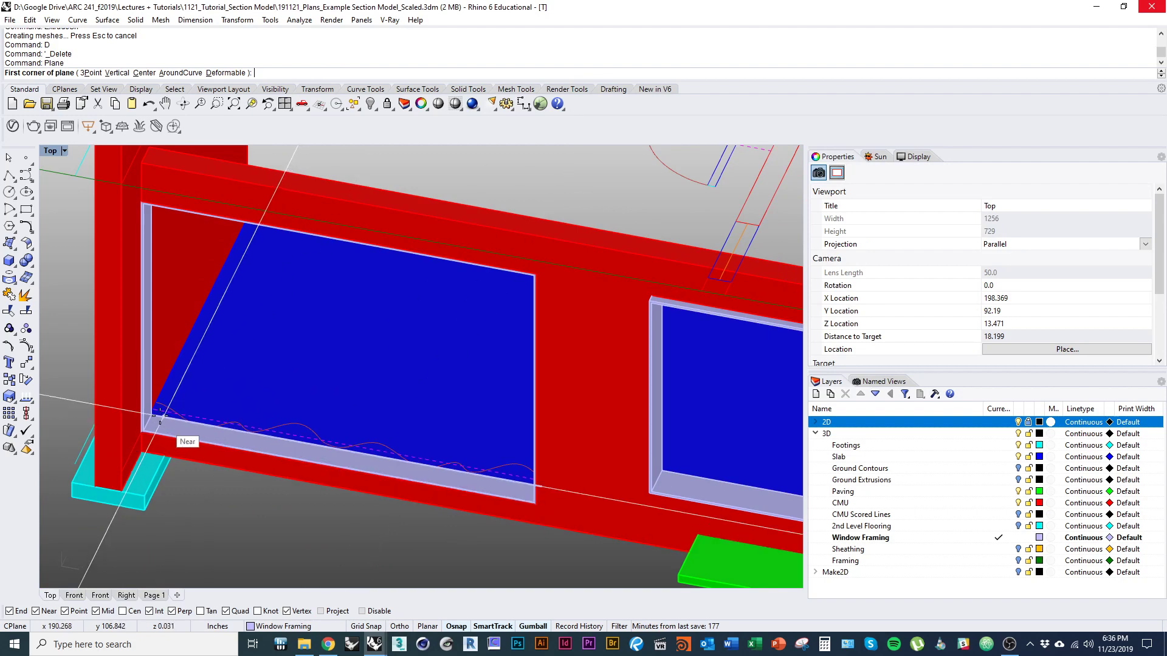
pyautogui.scroll(5, 160, 417)
pyautogui.click(124, 437)
pyautogui.scroll(-4, 304, 459)
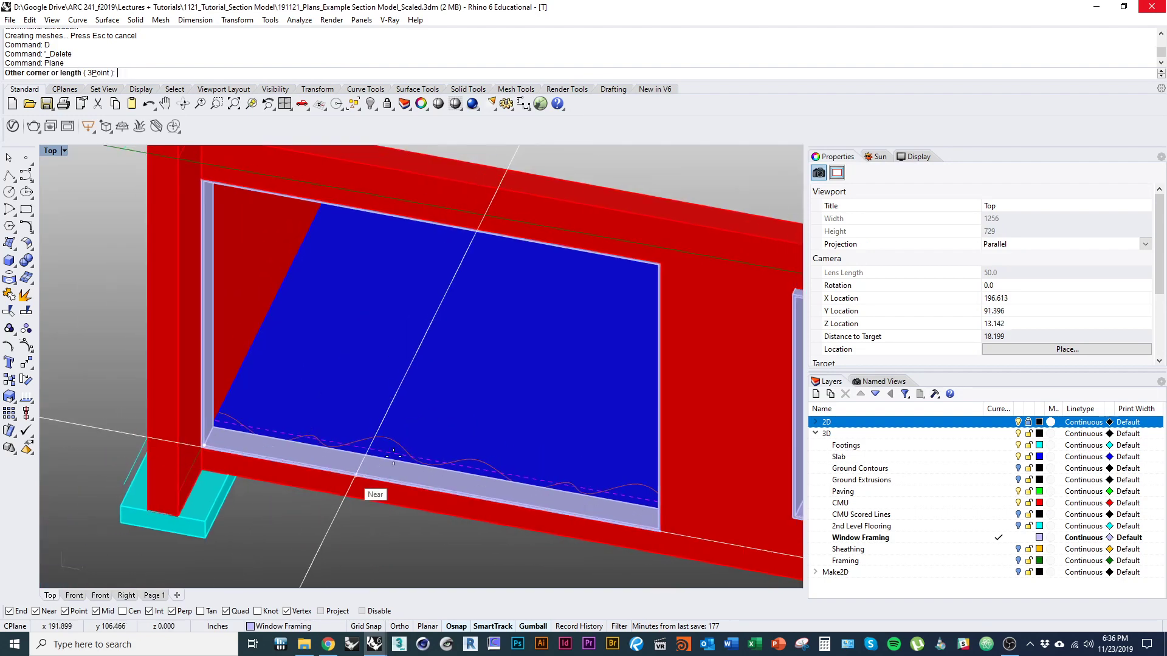
pyautogui.keyDown('ctrl'); pyautogui.keyDown('shift'); pyautogui.moveTo(393, 456); pyautogui.dragTo(404, 270, button='right'); pyautogui.keyUp('shift'); pyautogui.keyUp('ctrl')
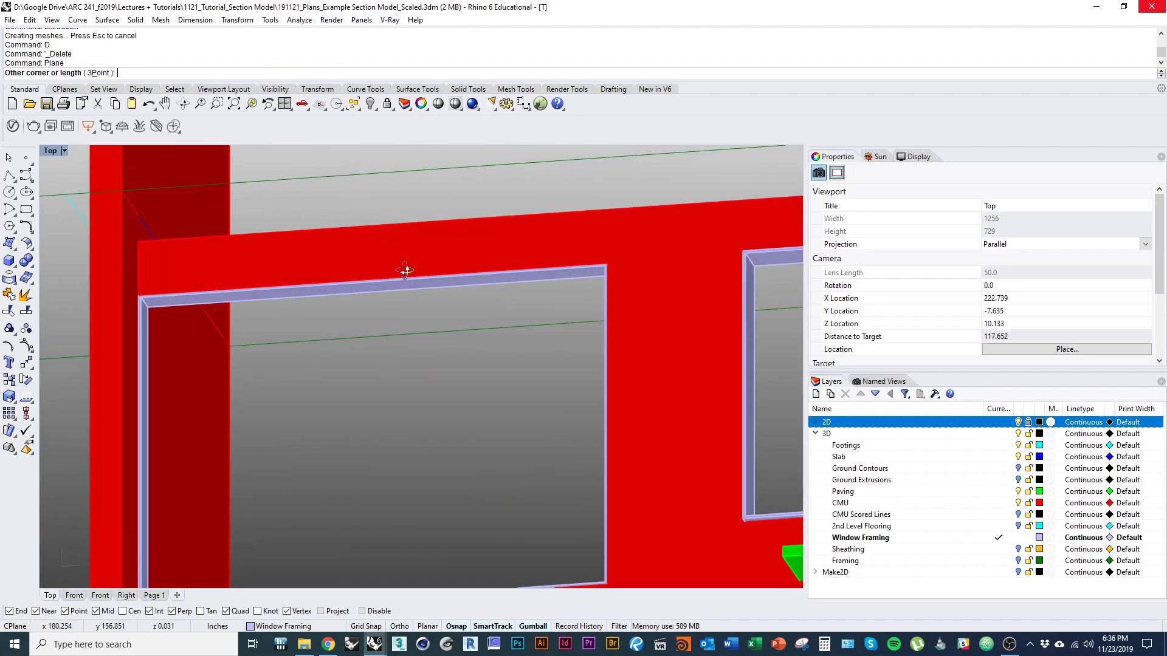
pyautogui.click(373, 290)
pyautogui.press('Escape')
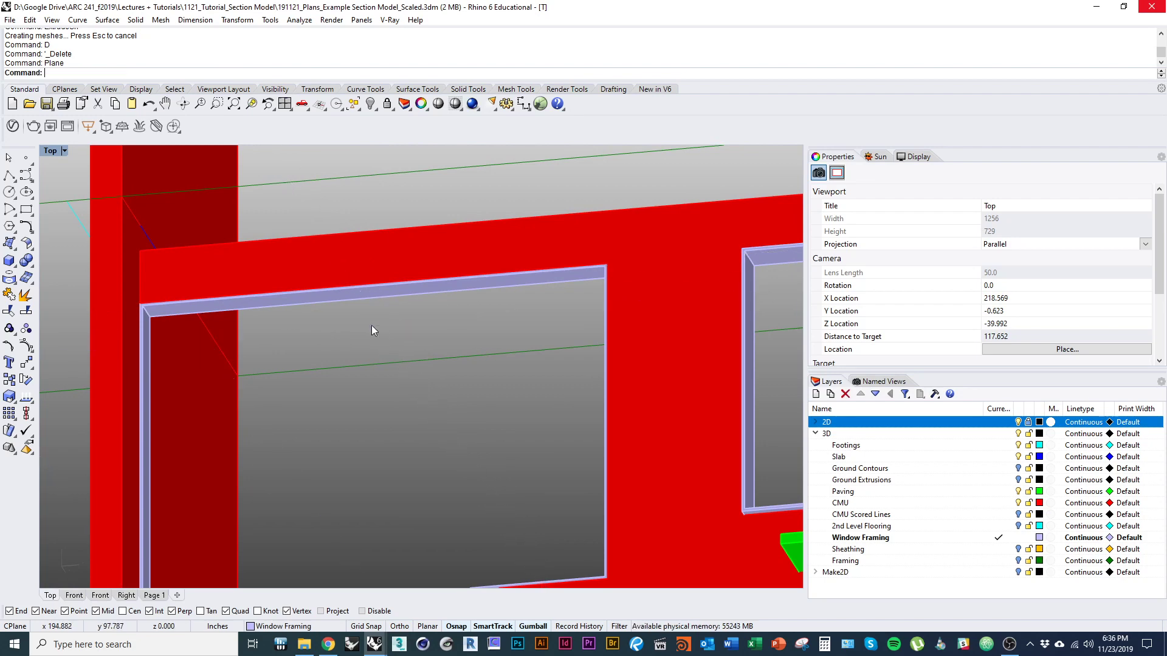
# Step: Draw a vertical plane inside the larger frame, from its lower corner to the midpoint of the sill
pyautogui.press('Return')
pyautogui.click(118, 73)
pyautogui.moveTo(164, 459); pyautogui.dragTo(181, 333, button='right')
pyautogui.keyDown('ctrl'); pyautogui.keyDown('shift'); pyautogui.moveTo(180, 332); pyautogui.dragTo(184, 437, button='right'); pyautogui.keyUp('shift'); pyautogui.keyUp('ctrl')
pyautogui.click(171, 460)
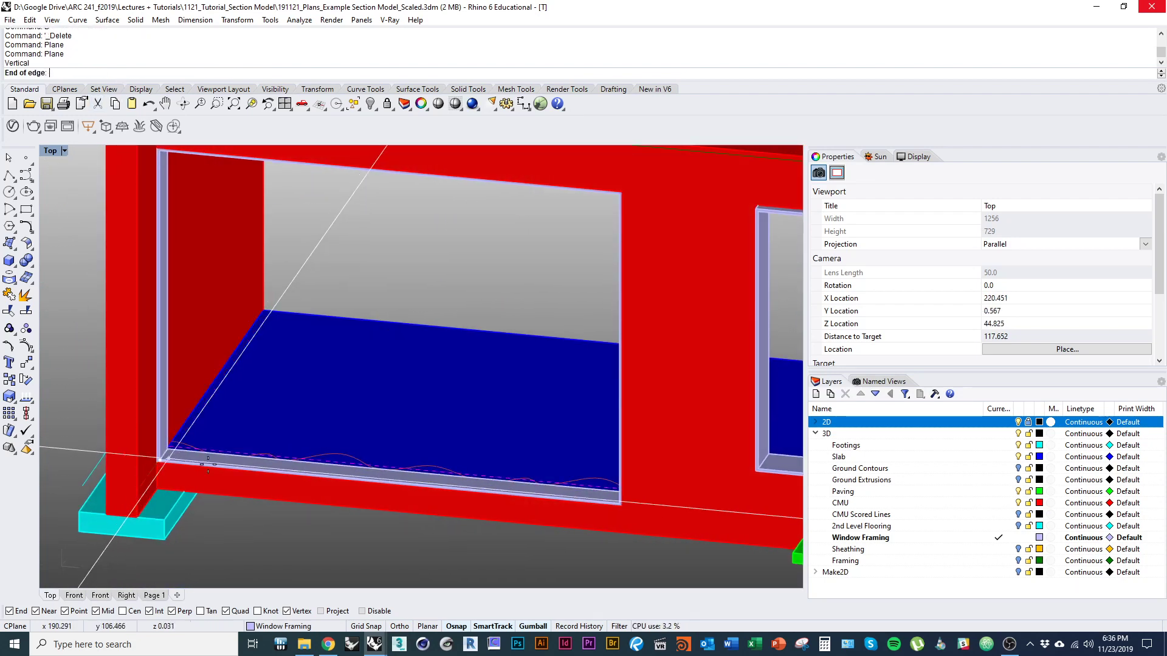
pyautogui.click(392, 482)
pyautogui.moveTo(392, 482); pyautogui.dragTo(381, 266, button='right')
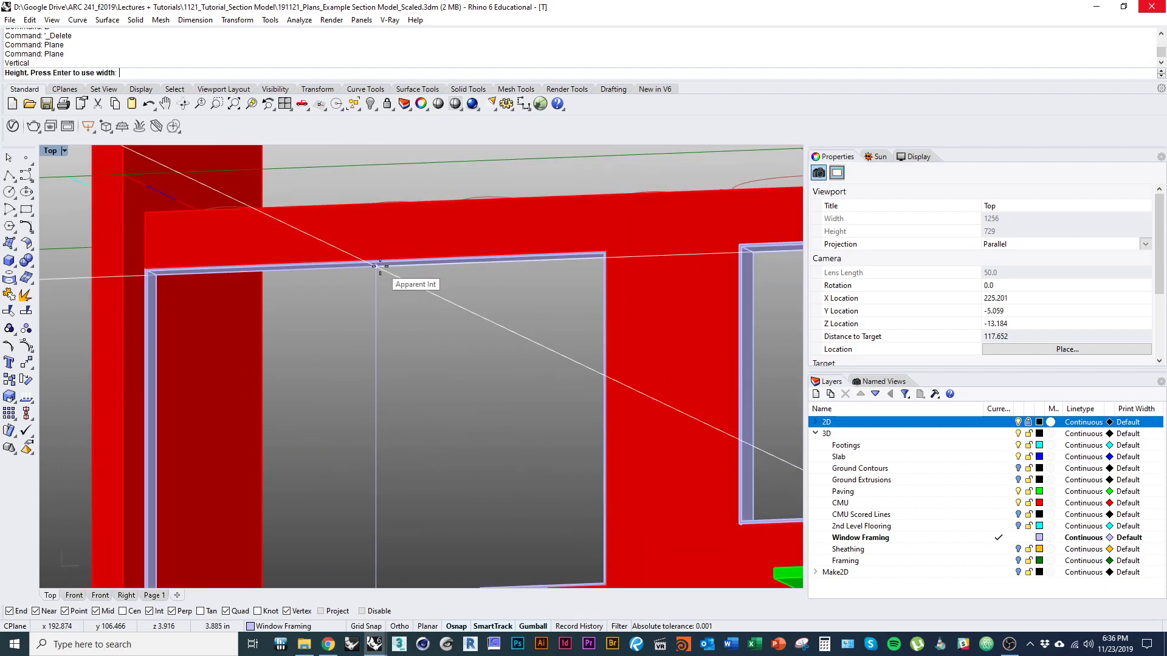
pyautogui.click(373, 319)
# Step: Stretch the half-width plane vertically with Scale1D so its upper edge meets the head of the larger frame
pyautogui.moveTo(373, 319); pyautogui.dragTo(334, 443, button='right')
pyautogui.scroll(2, 389, 480)
pyautogui.keyDown('shift'); pyautogui.moveTo(392, 488); pyautogui.dragTo(389, 446, button='right'); pyautogui.keyUp('shift')
pyautogui.scroll(8, 370, 486)
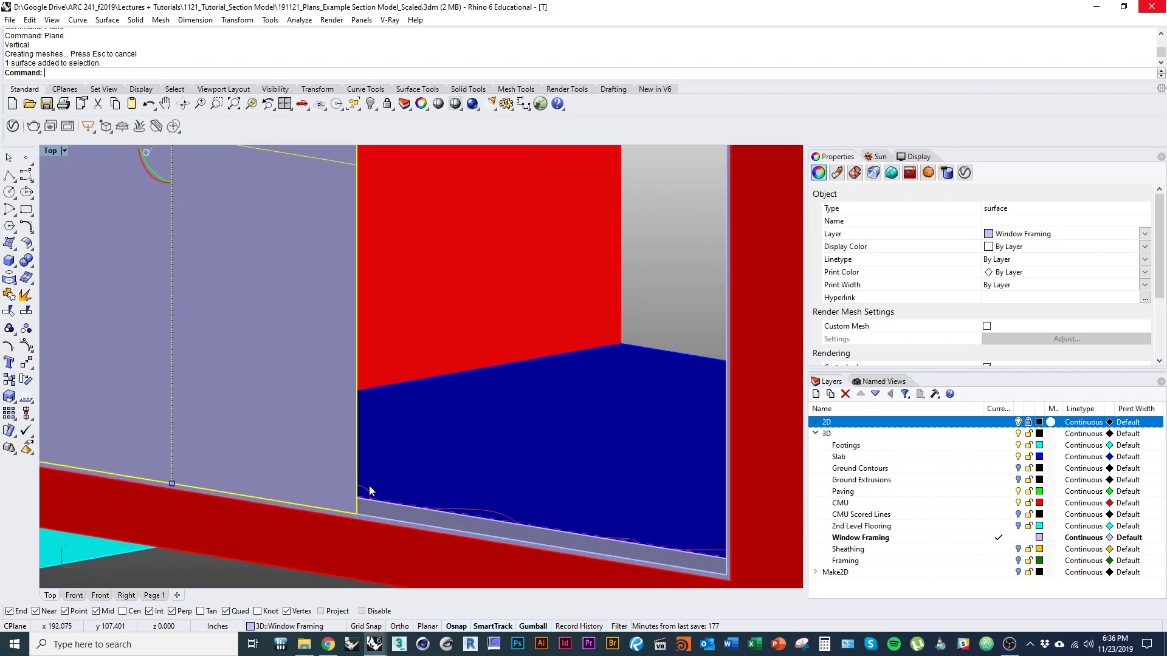
pyautogui.write('s1')
pyautogui.press('Return')
pyautogui.click(360, 514)
pyautogui.scroll(-7, 388, 475)
pyautogui.keyDown('shift'); pyautogui.moveTo(605, 316); pyautogui.dragTo(616, 508, button='right'); pyautogui.keyUp('shift')
pyautogui.scroll(9, 395, 365)
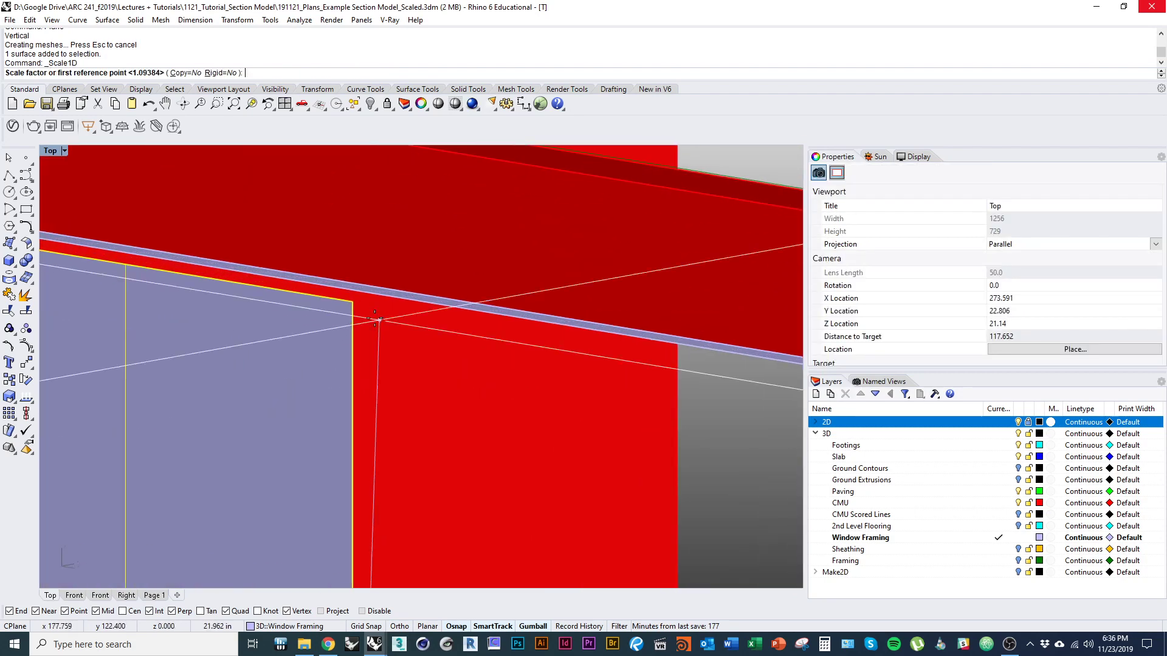
pyautogui.click(354, 296)
pyautogui.scroll(-5, 323, 348)
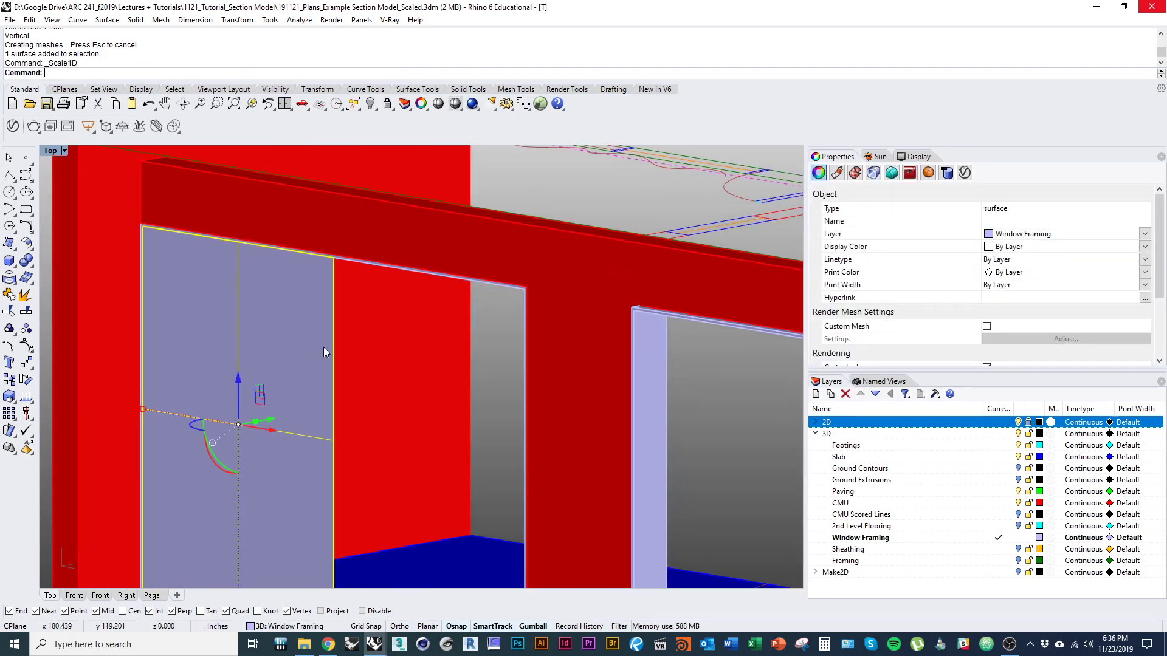
# Step: Duplicate the border of the half-width plane inside the larger frame
pyautogui.scroll(-3, 322, 497)
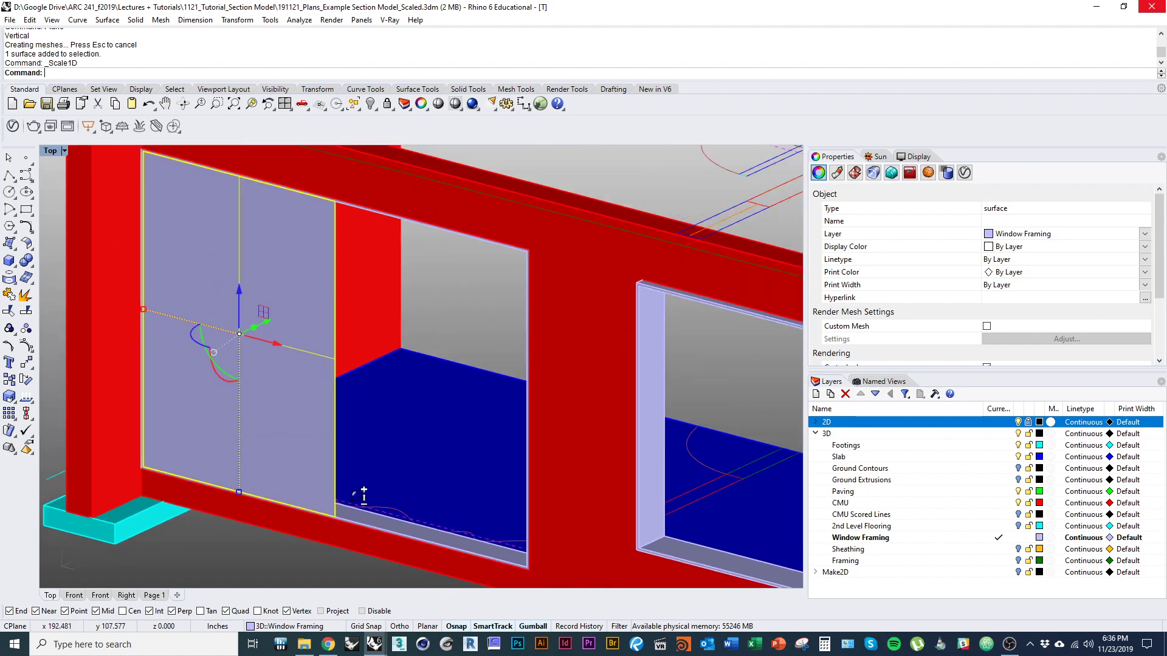
pyautogui.write('DupBorder')
pyautogui.press('Return')
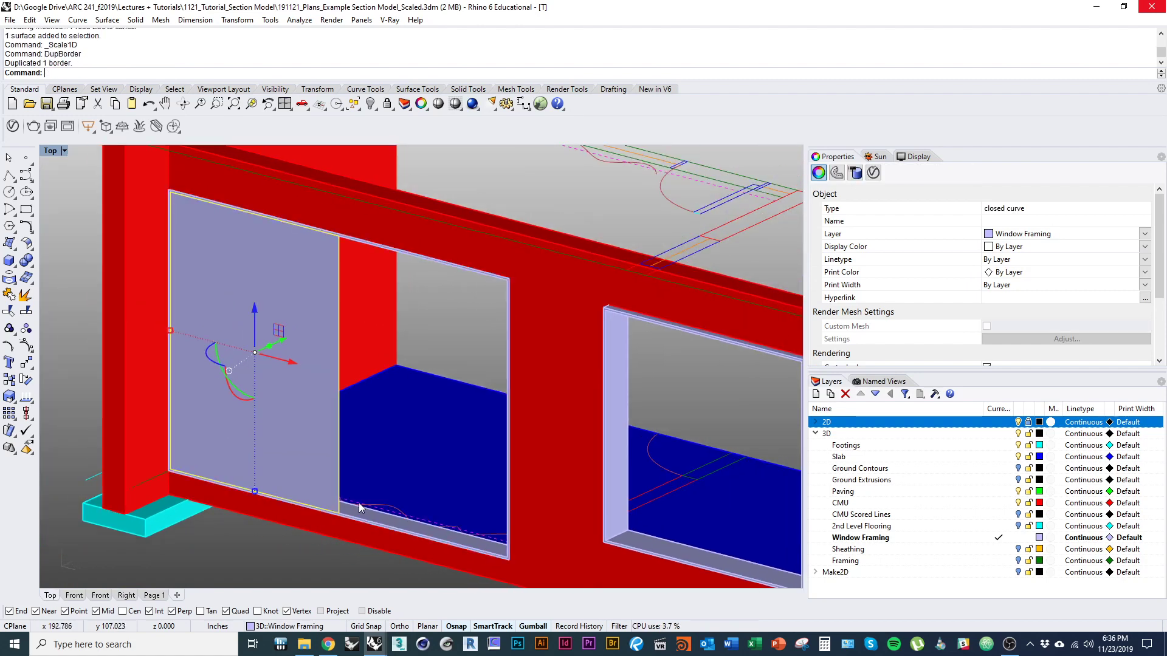
# Step: Offset the half-width plane's border inward at the previous offset distance and delete the outer duplicated curve
pyautogui.scroll(3, 364, 449)
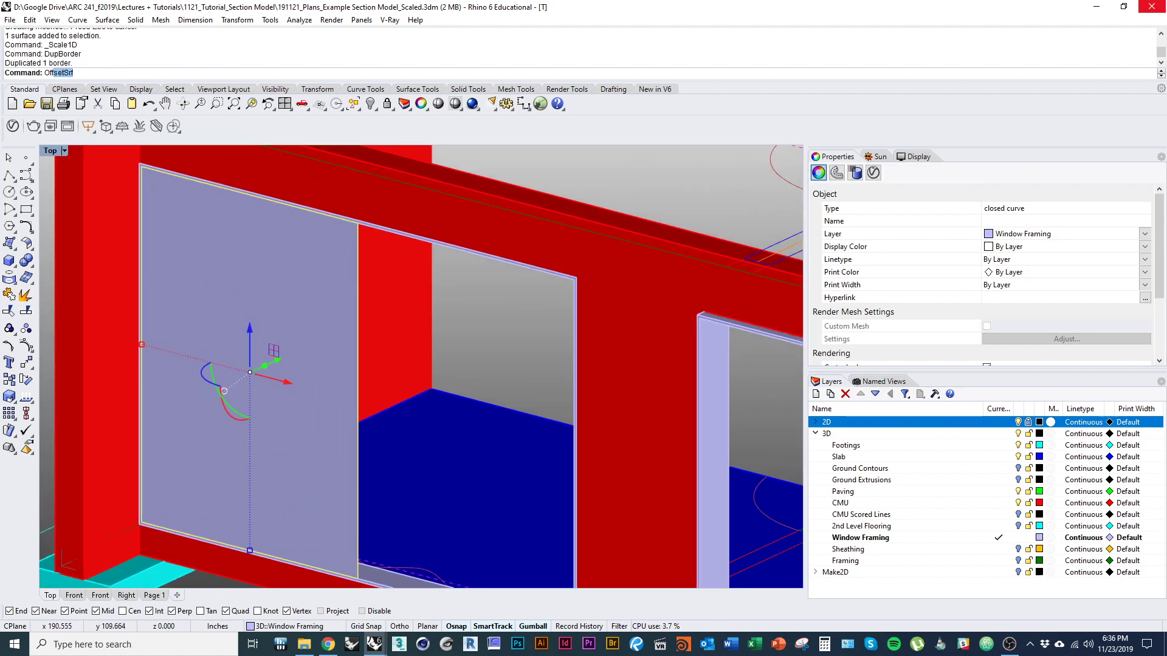
pyautogui.click(236, 428)
pyautogui.scroll(3, 325, 461)
pyautogui.write('D')
pyautogui.press('Return')
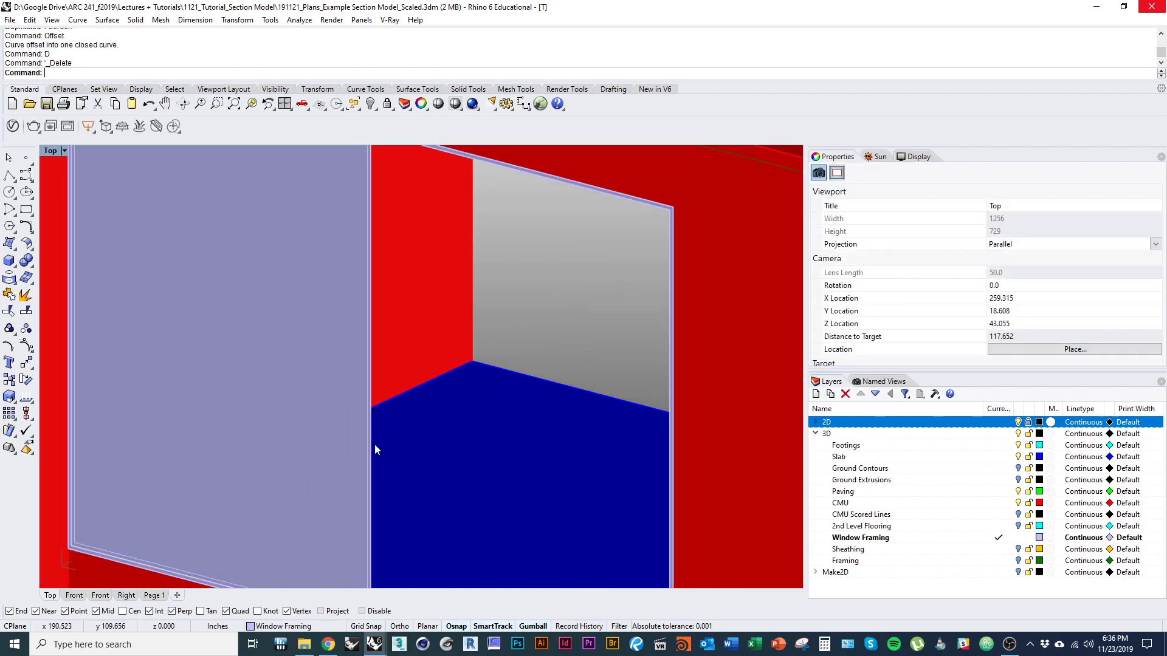
# Step: Trim away the middle of the half-width plane with the offset curve and delete that curve
pyautogui.click(367, 443)
pyautogui.click(366, 442)
pyautogui.hotkey('ctrl', 't')
pyautogui.click(330, 445)
pyautogui.press('Return')
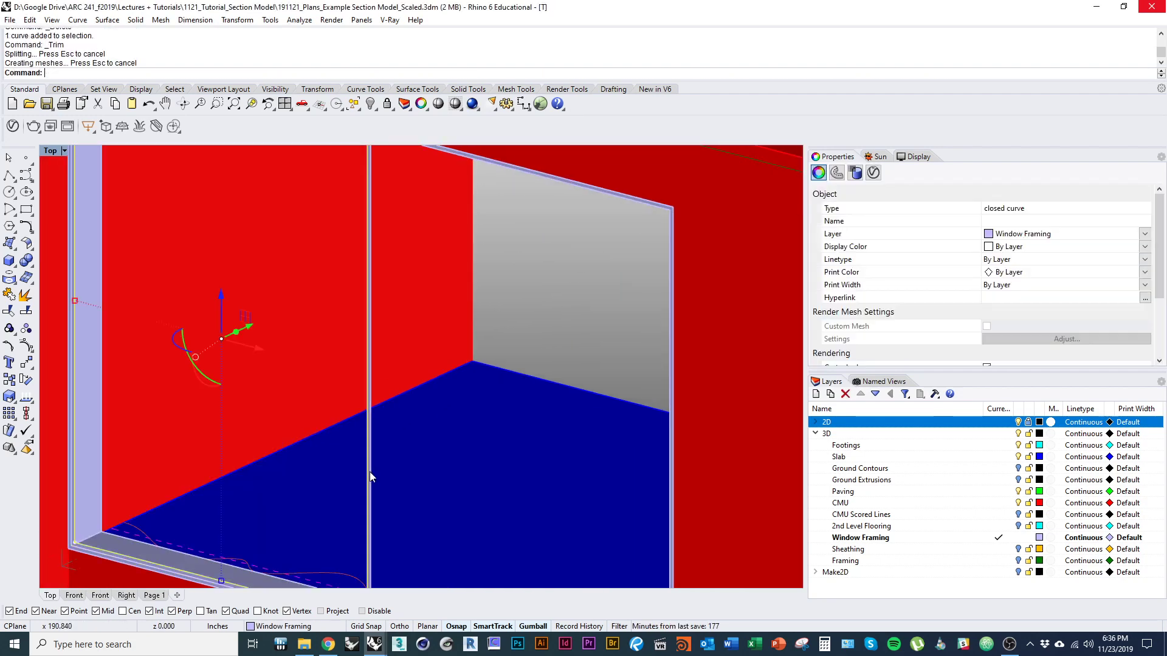
pyautogui.write('D')
pyautogui.press('Return')
# Step: Extrude the half-width sash face to the midpoint of the outer frame's depth and delete the source face
pyautogui.click(370, 472)
pyautogui.moveTo(370, 472); pyautogui.dragTo(343, 410, button='right')
pyautogui.write('ExtrudeSrf')
pyautogui.press('Return')
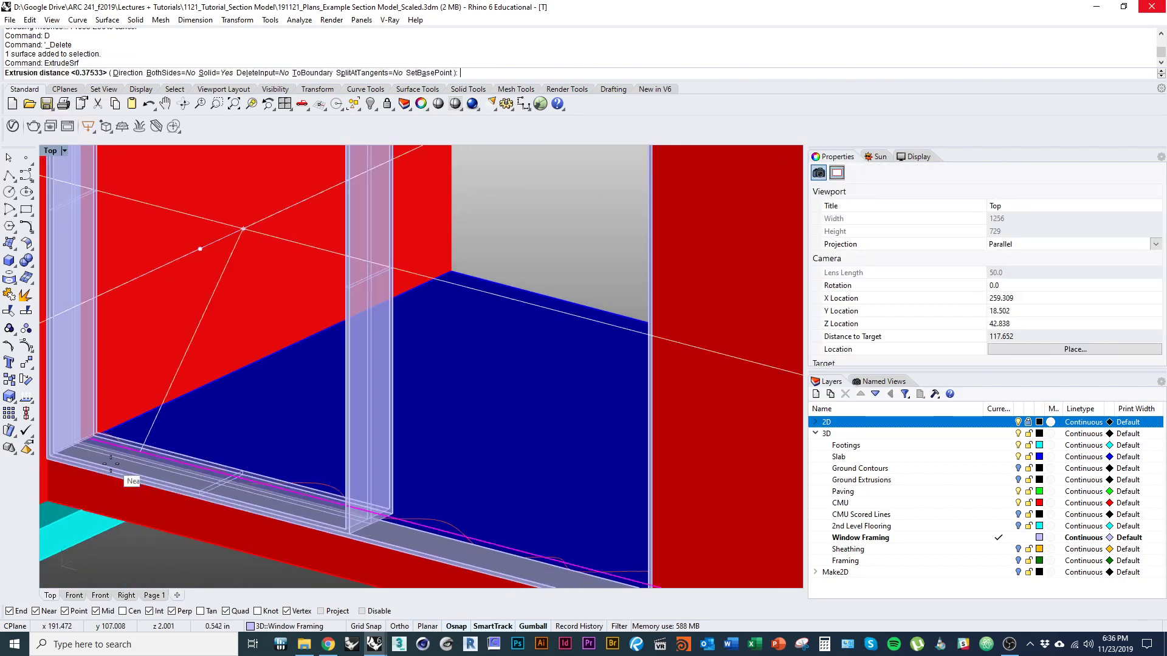
pyautogui.click(70, 445)
pyautogui.scroll(-5, 165, 457)
pyautogui.keyDown('ctrl'); pyautogui.keyDown('shift'); pyautogui.moveTo(170, 459); pyautogui.dragTo(253, 515, button='right'); pyautogui.keyUp('shift'); pyautogui.keyUp('ctrl')
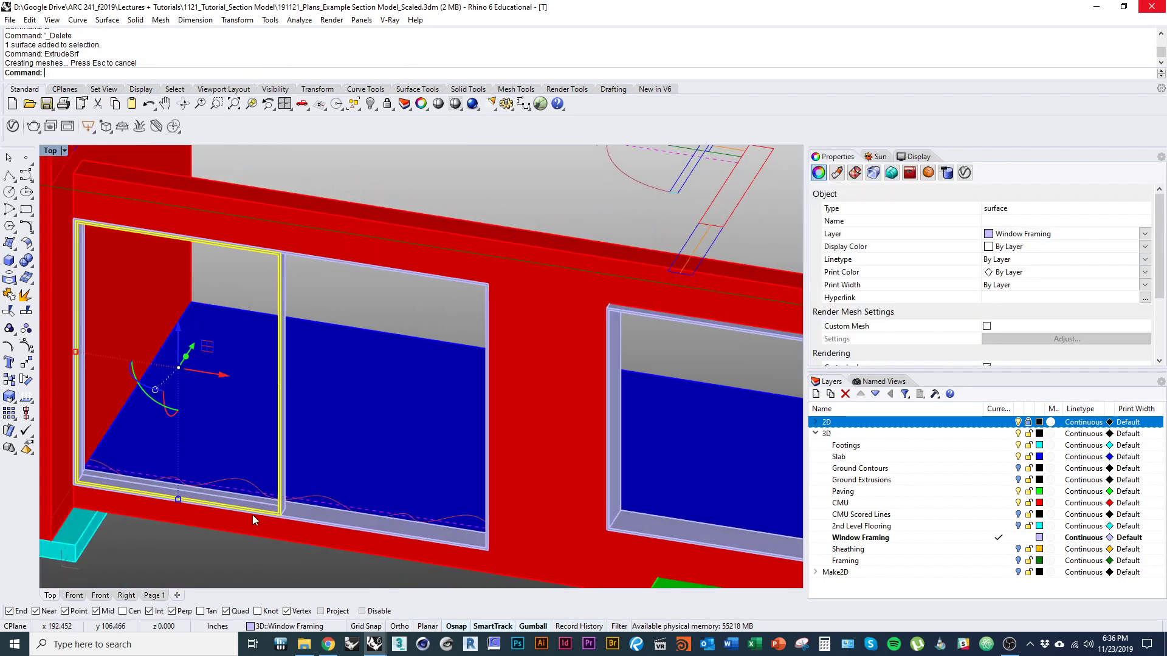
pyautogui.write('D')
pyautogui.press('Return')
# Step: Copy the half-width sash solid directly behind itself, from its front lower corner to its back lower corner
pyautogui.scroll(5, 281, 501)
pyautogui.scroll(1, 281, 501)
pyautogui.click(279, 496)
pyautogui.moveTo(322, 518); pyautogui.dragTo(377, 490, button='right')
pyautogui.scroll(-4, 377, 491)
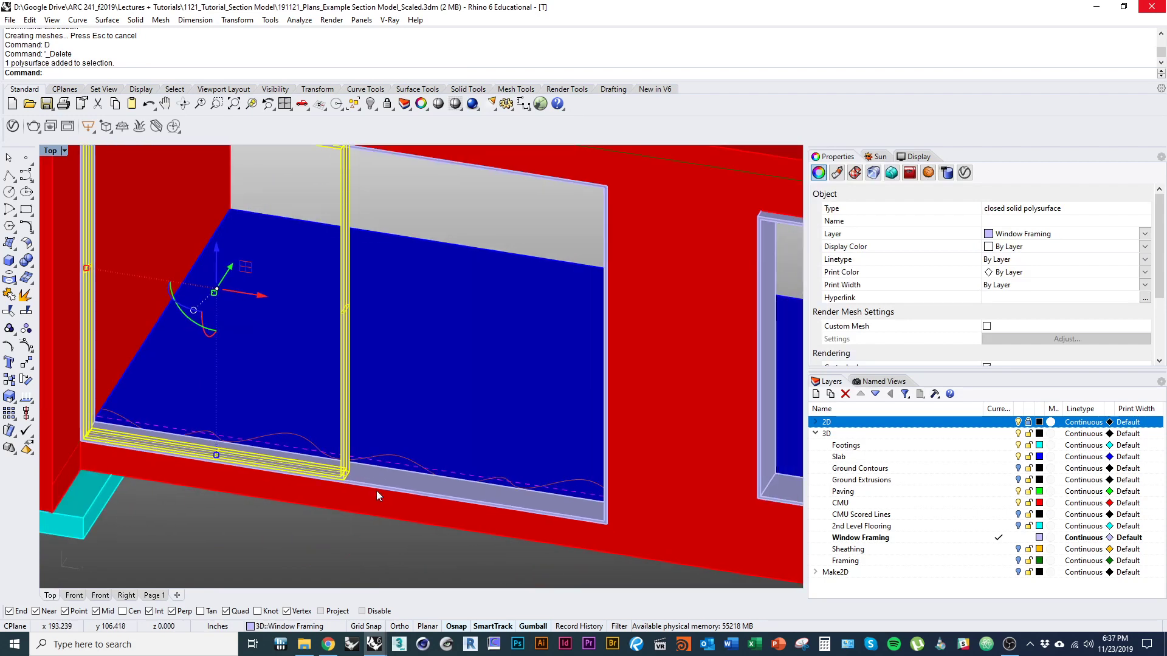
pyautogui.write('Copy')
pyautogui.press('Return')
pyautogui.scroll(7, 371, 490)
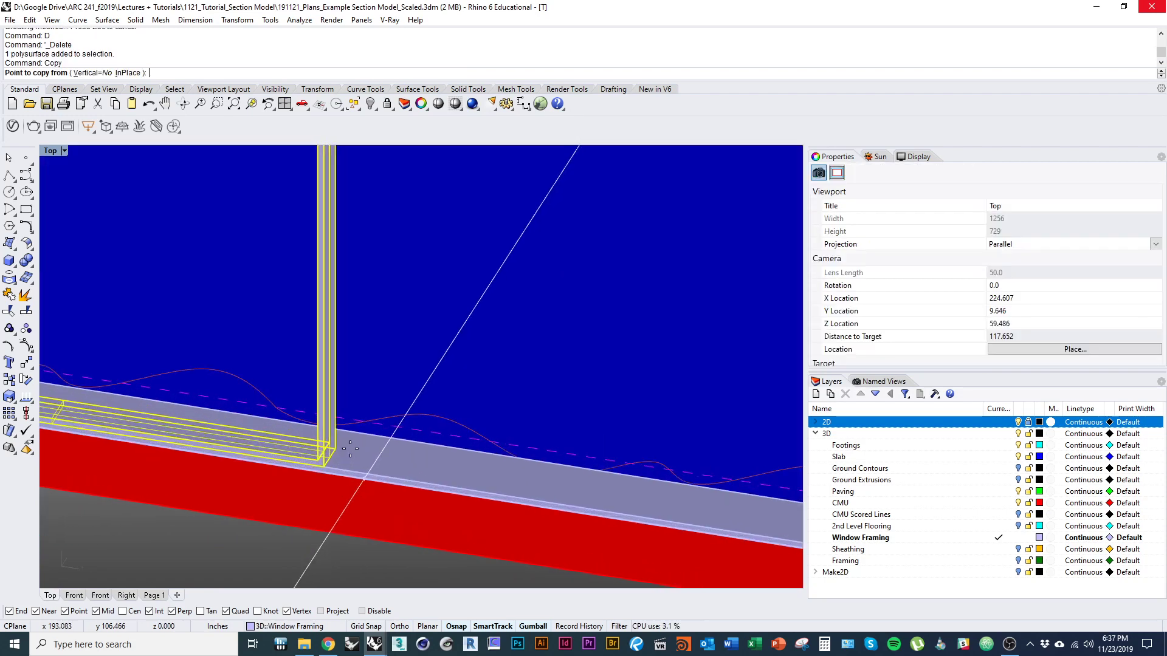
pyautogui.click(324, 466)
pyautogui.click(342, 450)
pyautogui.press('Return')
pyautogui.scroll(-2, 374, 458)
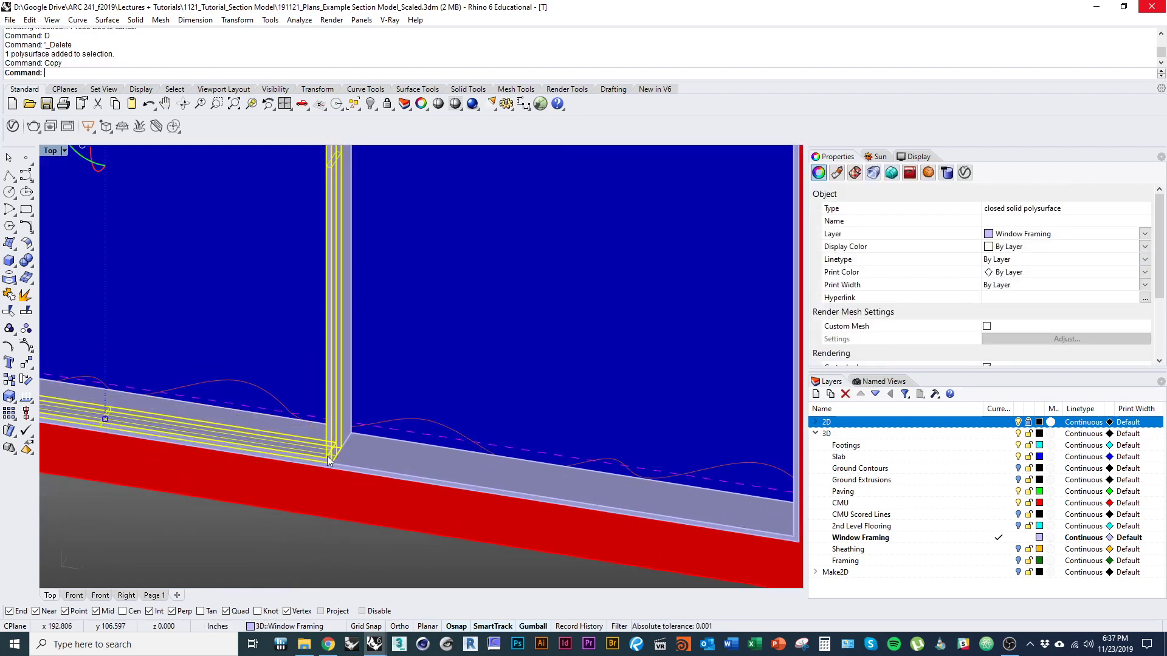
# Step: Deselect the copied sash and examine the framed window openings along the long CMU wall
pyautogui.scroll(-5, 326, 456)
pyautogui.moveTo(267, 349); pyautogui.dragTo(387, 388)
pyautogui.scroll(-4, 386, 389)
pyautogui.keyDown('shift'); pyautogui.moveTo(383, 407); pyautogui.dragTo(310, 439, button='right'); pyautogui.keyUp('shift')
pyautogui.press('Escape')
pyautogui.moveTo(373, 469); pyautogui.dragTo(361, 471, button='right')
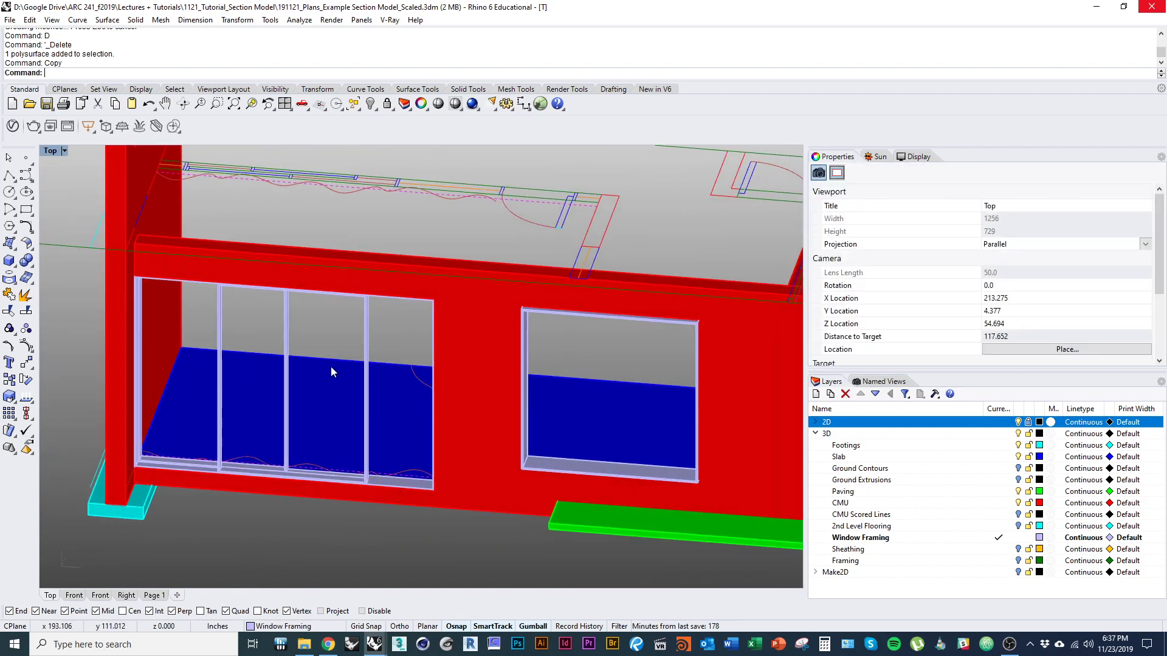
pyautogui.moveTo(405, 524); pyautogui.dragTo(309, 410, button='right')
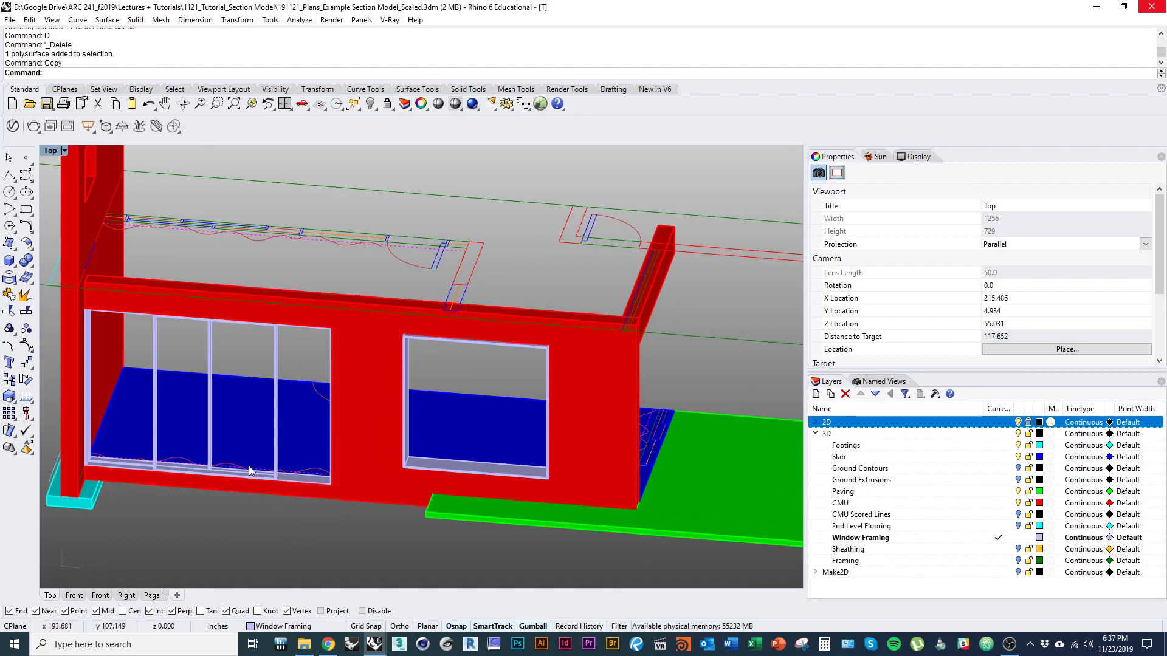
pyautogui.moveTo(293, 430); pyautogui.dragTo(407, 457, button='right')
# Step: Consult the Page 1 floor plan in the Scaled_2 file around the courtyard and its window walls, and return to the scaled model
pyautogui.hotkey('alt', 'Tab')
pyautogui.click(537, 340)
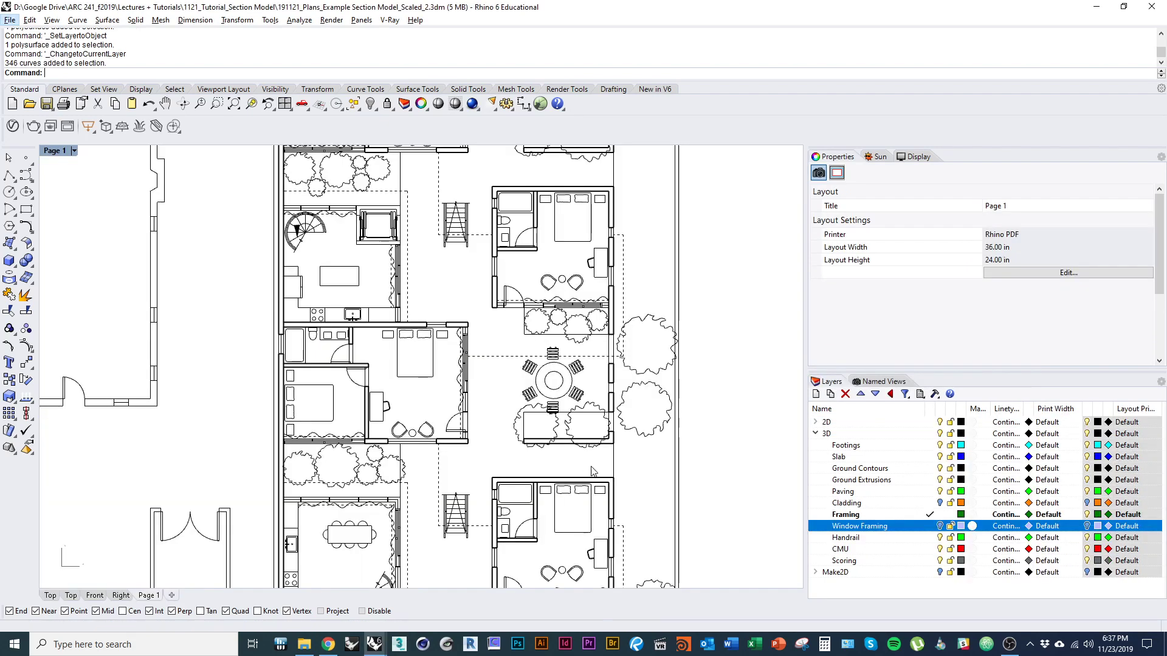
pyautogui.scroll(5, 577, 359)
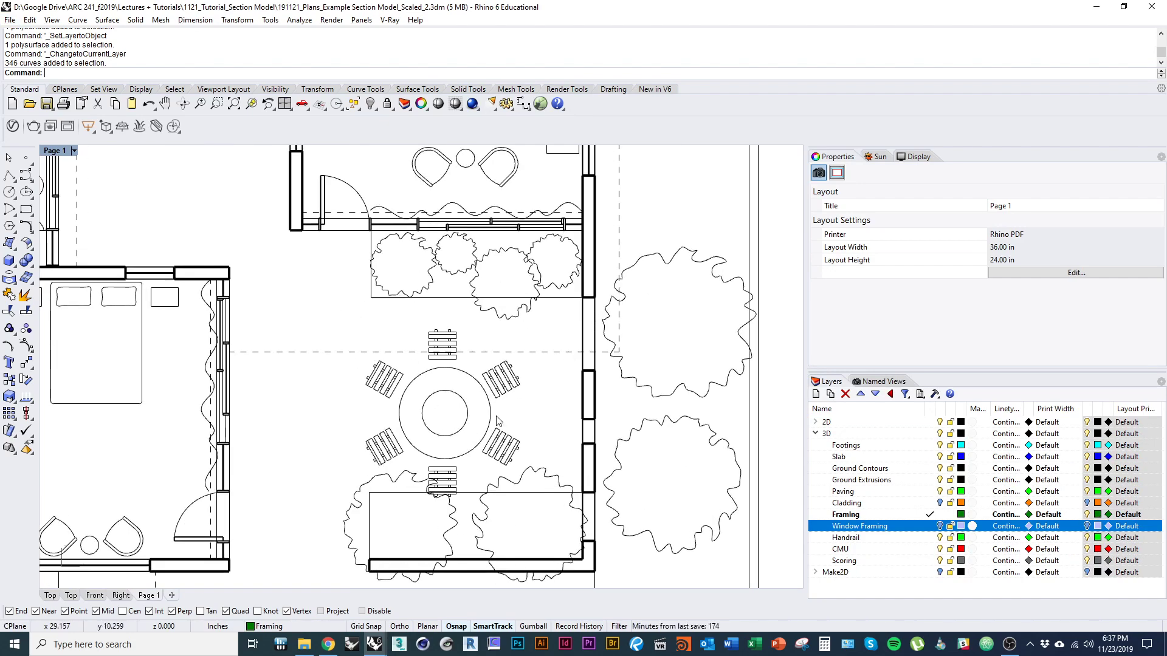
pyautogui.moveTo(515, 422); pyautogui.dragTo(473, 395, button='right')
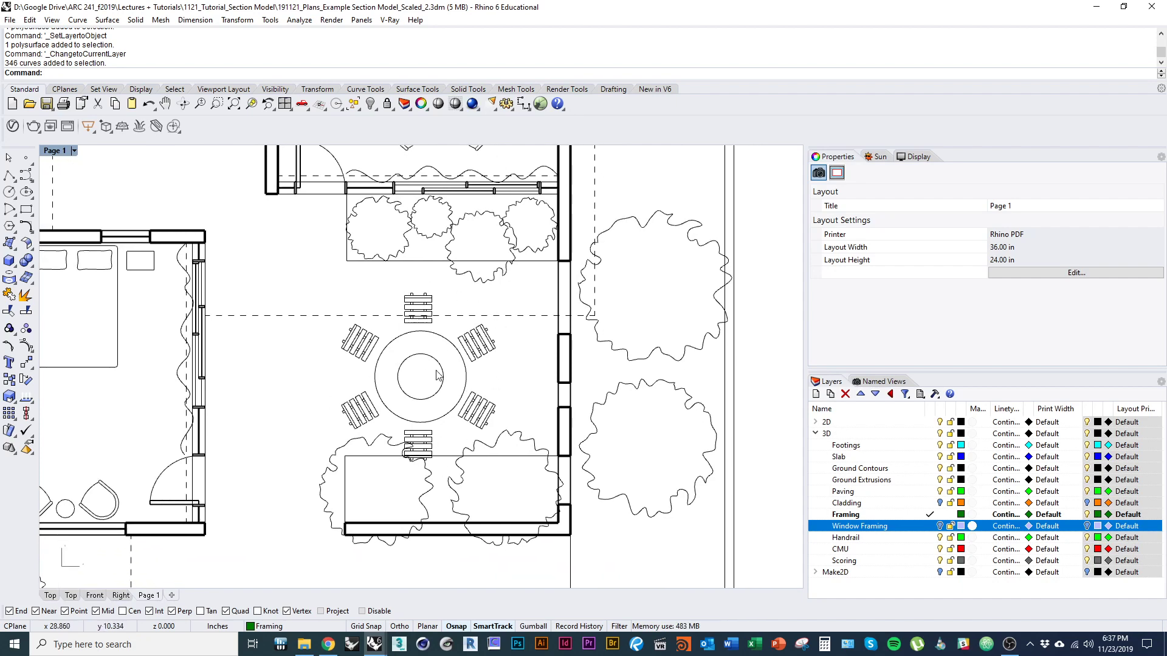
pyautogui.hotkey('alt', 'Tab')
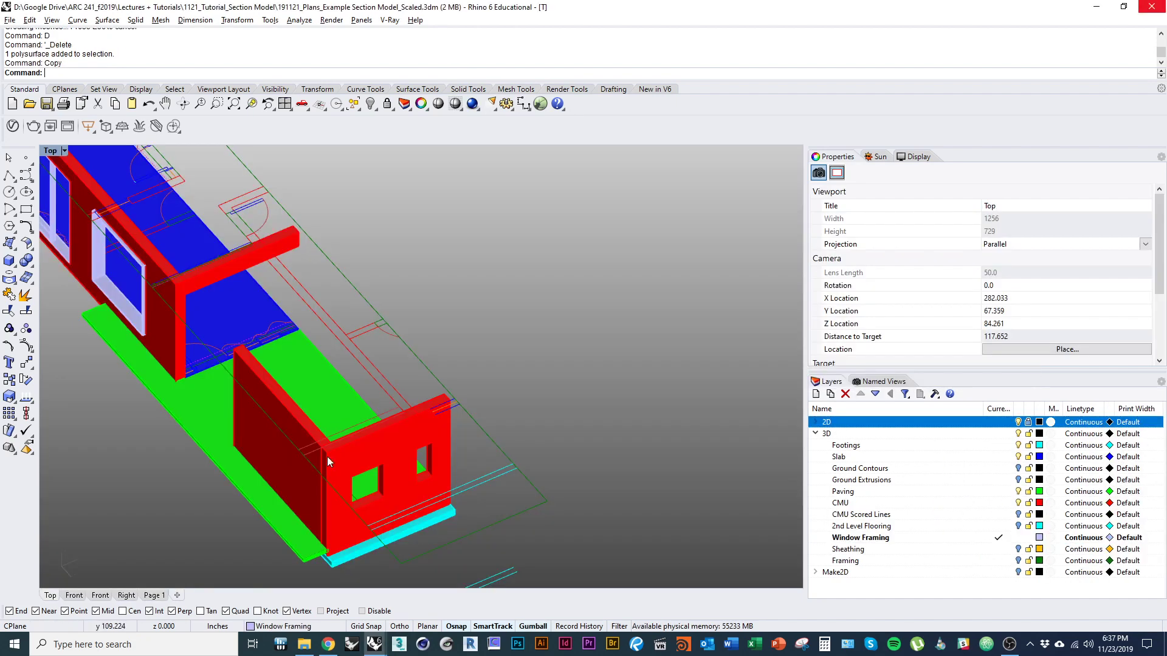
# Step: Hide the Slab layer to expose the plan linework beneath the end wall's header
pyautogui.moveTo(402, 491); pyautogui.dragTo(402, 433, button='right')
pyautogui.scroll(5, 362, 436)
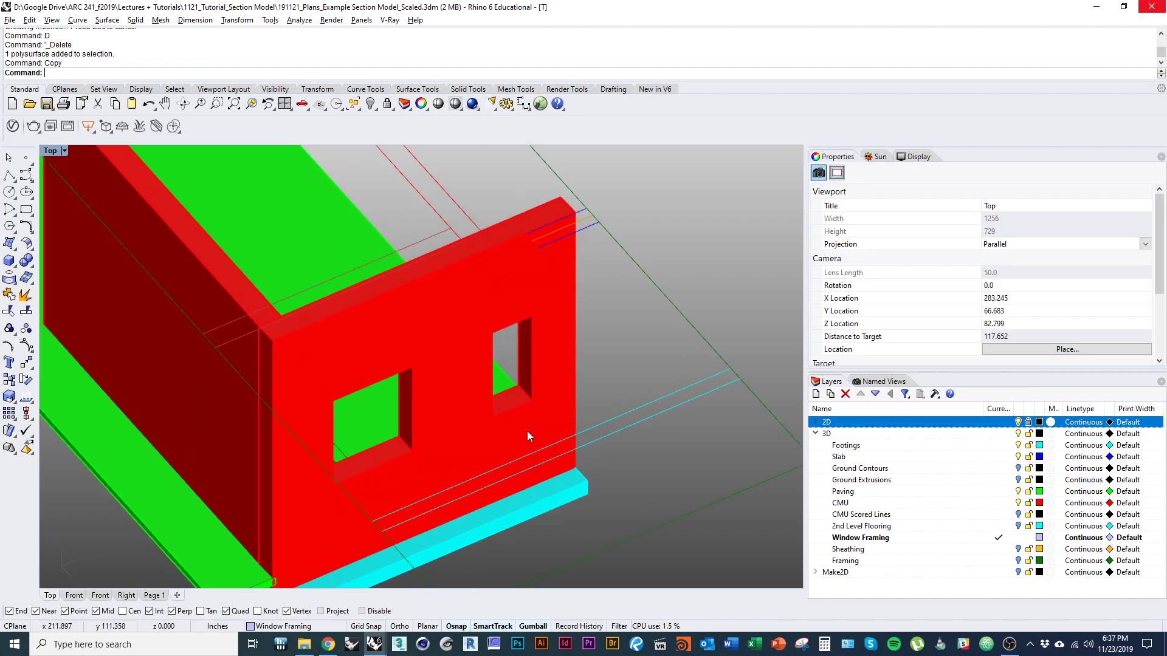
pyautogui.scroll(-3, 389, 456)
pyautogui.scroll(-4, 399, 427)
pyautogui.moveTo(400, 427); pyautogui.dragTo(556, 522, button='right')
pyautogui.keyDown('ctrl'); pyautogui.keyDown('shift'); pyautogui.moveTo(577, 459); pyautogui.dragTo(528, 451, button='right'); pyautogui.keyUp('shift'); pyautogui.keyUp('ctrl')
pyautogui.keyDown('ctrl'); pyautogui.keyDown('shift'); pyautogui.moveTo(679, 512); pyautogui.dragTo(483, 489, button='right'); pyautogui.keyUp('shift'); pyautogui.keyUp('ctrl')
pyautogui.scroll(5, 448, 409)
pyautogui.keyDown('ctrl'); pyautogui.keyDown('shift'); pyautogui.moveTo(448, 413); pyautogui.dragTo(429, 484, button='right'); pyautogui.keyUp('shift'); pyautogui.keyUp('ctrl')
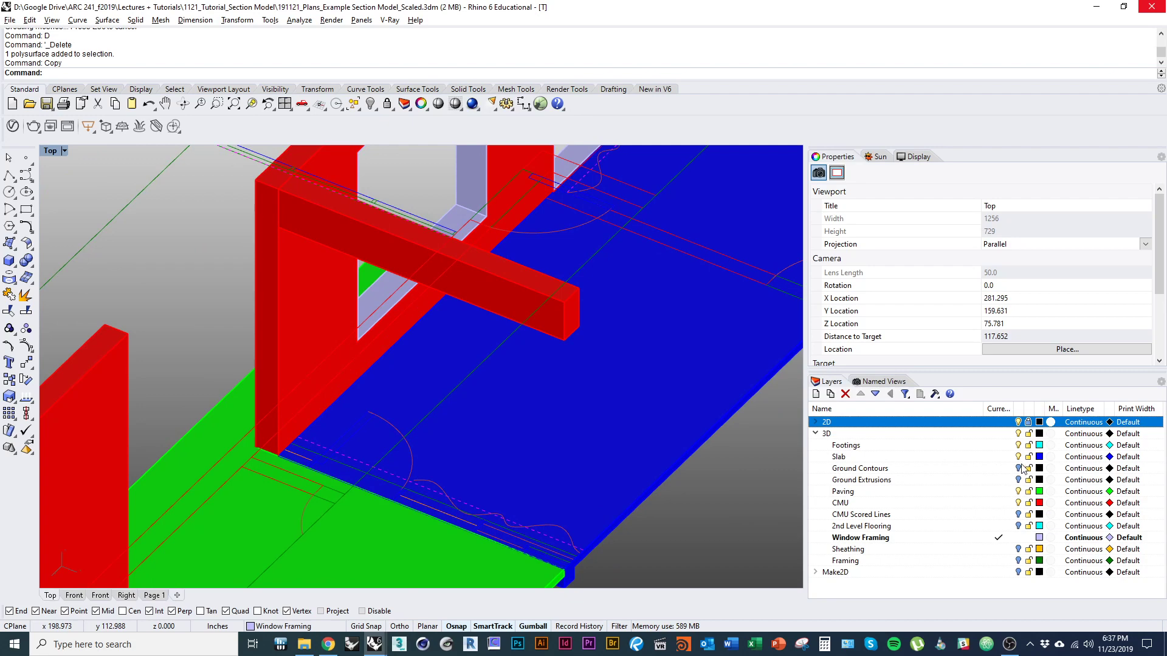
pyautogui.click(1018, 457)
pyautogui.keyDown('ctrl'); pyautogui.keyDown('shift'); pyautogui.moveTo(474, 425); pyautogui.dragTo(498, 466, button='right'); pyautogui.keyUp('shift'); pyautogui.keyUp('ctrl')
# Step: Consult the floor plan in the Scaled_2 file for the bedroom end wall's door and window layout, and return to the scaled model
pyautogui.hotkey('alt', 'Tab')
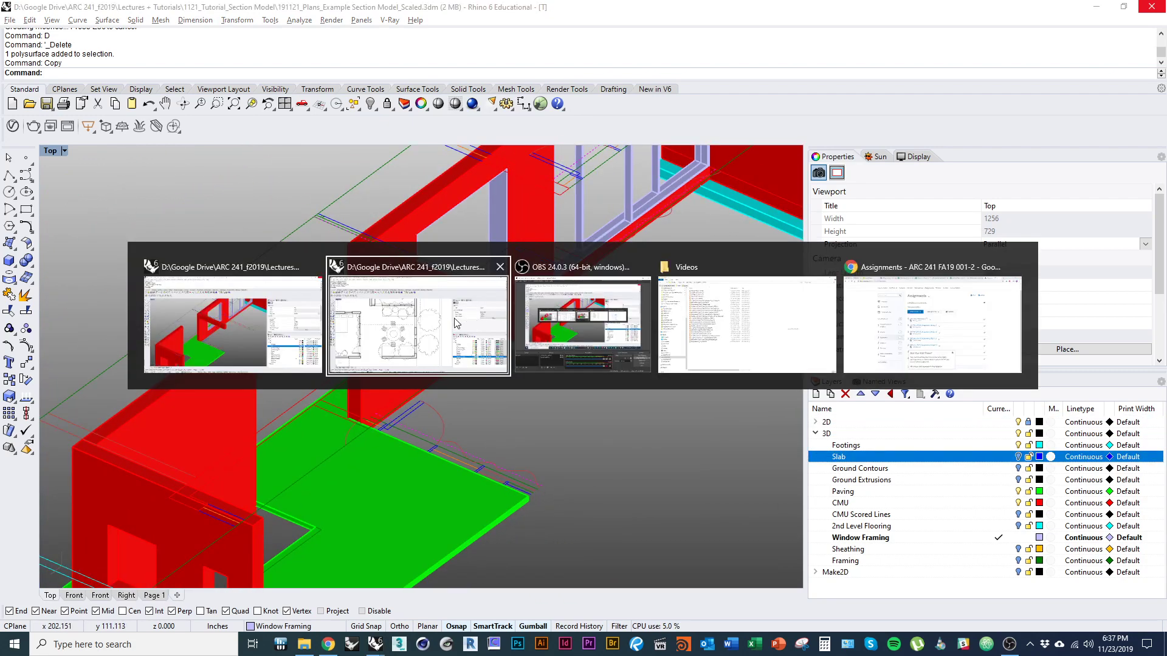
pyautogui.scroll(4, 448, 437)
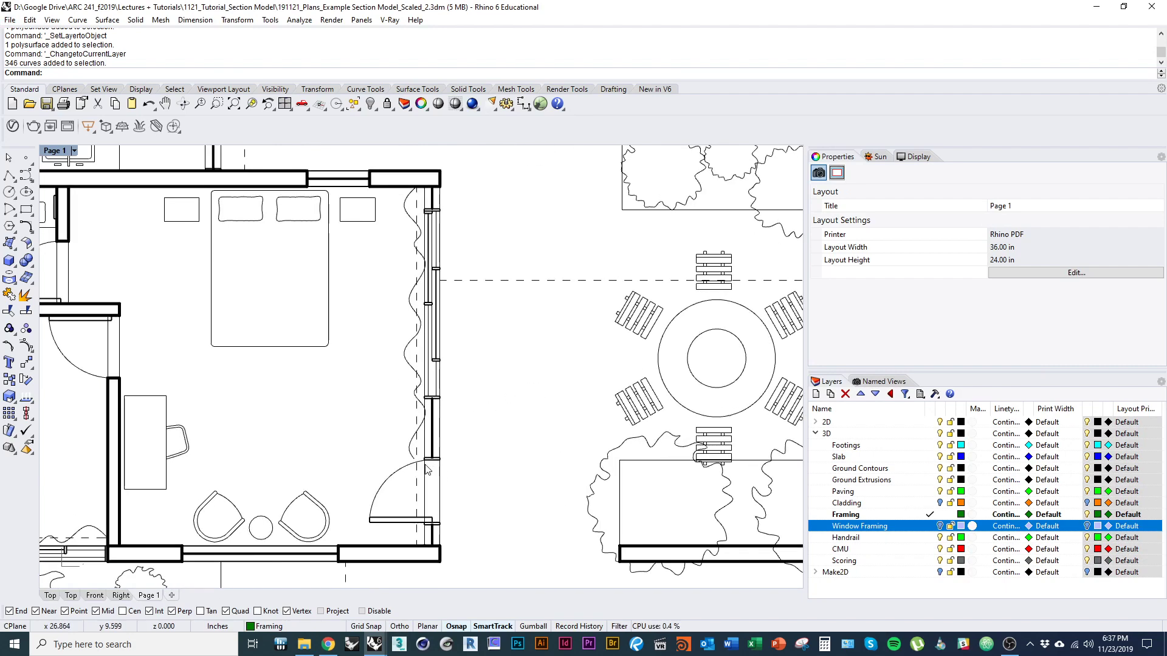
pyautogui.moveTo(430, 465); pyautogui.dragTo(394, 482, button='right')
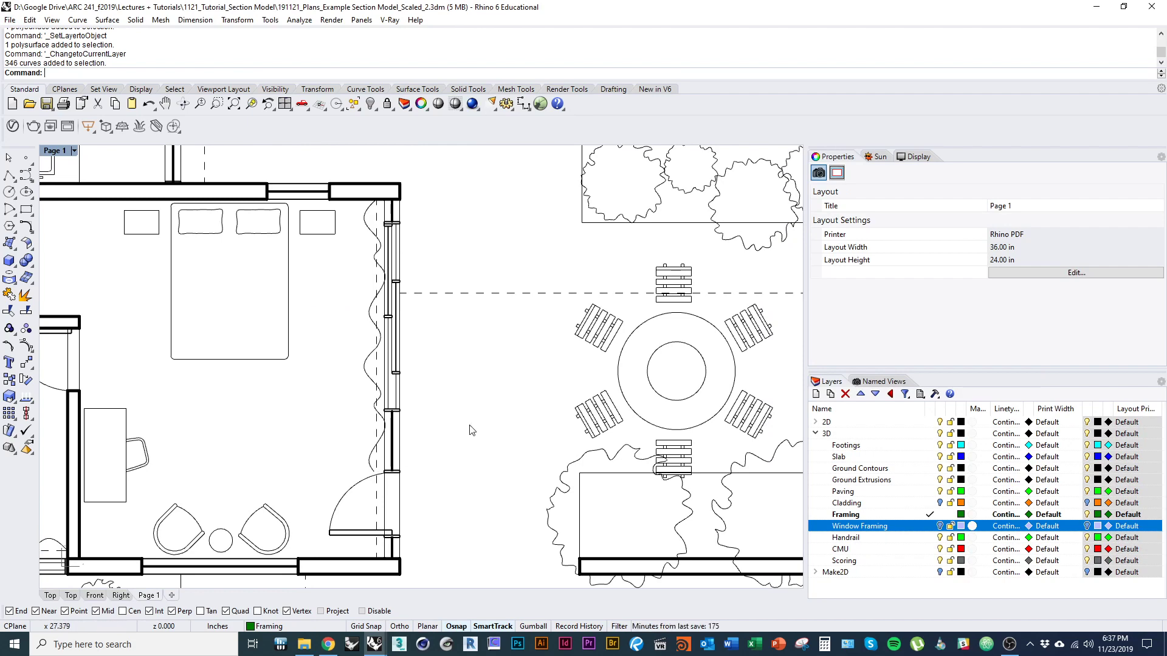
pyautogui.hotkey('alt', 'Tab')
# Step: Draw a flat plane along the end wall line from the CMU wall to the near door jamb
pyautogui.scroll(-3, 527, 453)
pyautogui.scroll(4, 480, 395)
pyautogui.keyDown('ctrl'); pyautogui.keyDown('shift'); pyautogui.moveTo(480, 395); pyautogui.dragTo(380, 379, button='right'); pyautogui.keyUp('shift'); pyautogui.keyUp('ctrl')
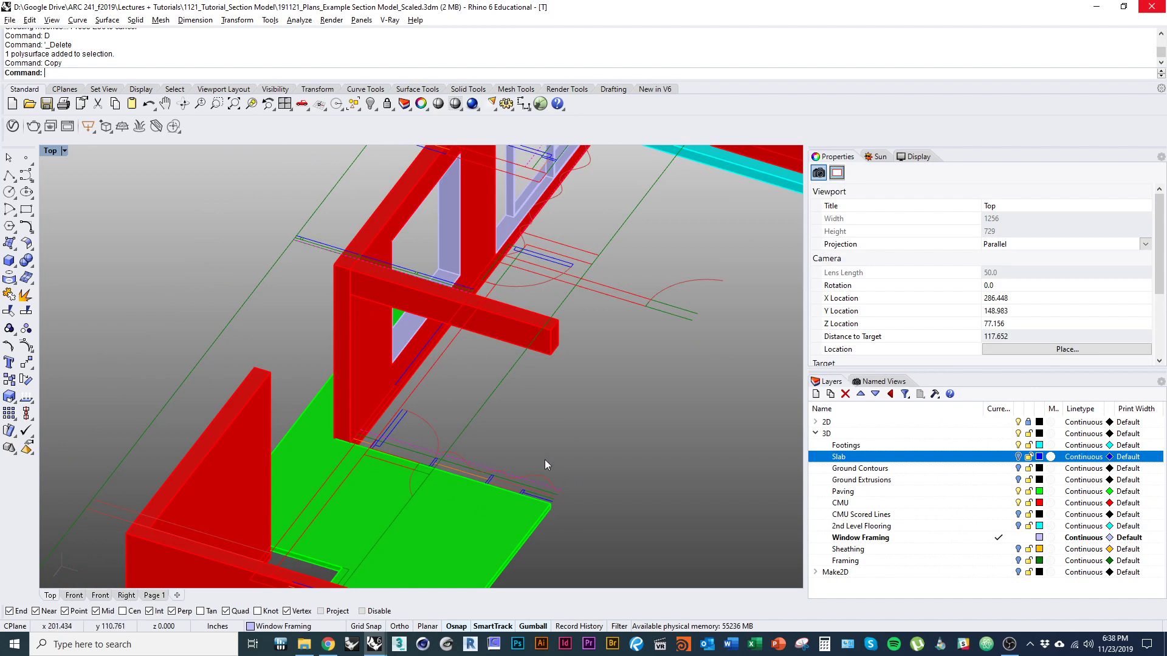
pyautogui.moveTo(544, 460); pyautogui.dragTo(451, 470, button='right')
pyautogui.scroll(2, 517, 482)
pyautogui.scroll(-3, 519, 507)
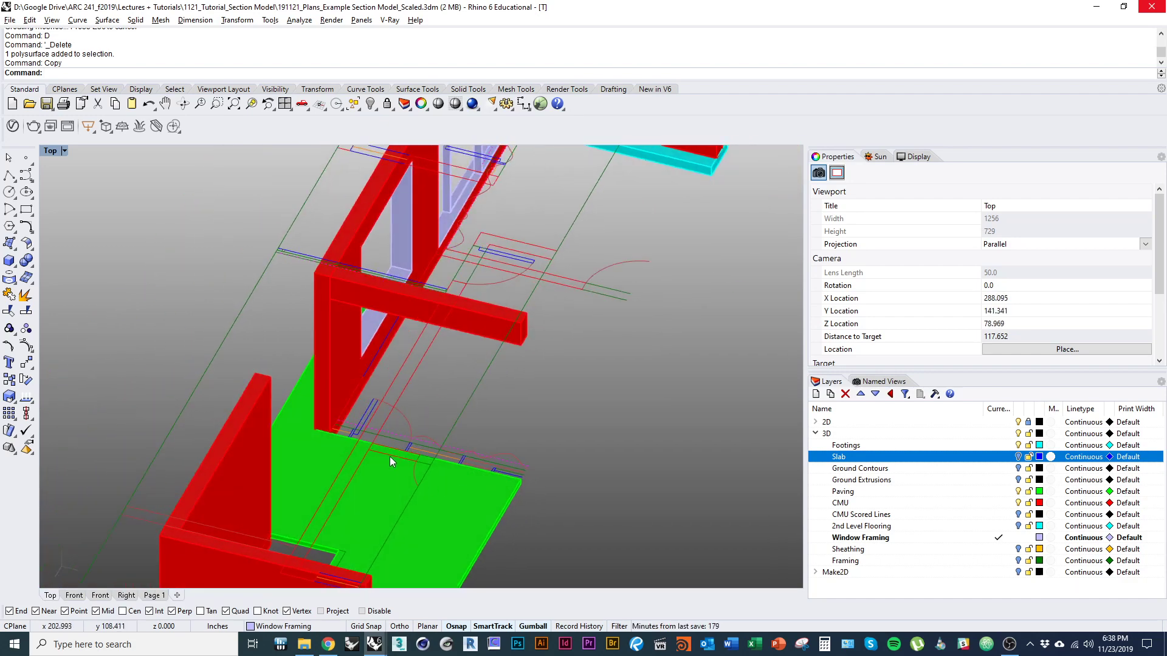
pyautogui.scroll(2, 389, 458)
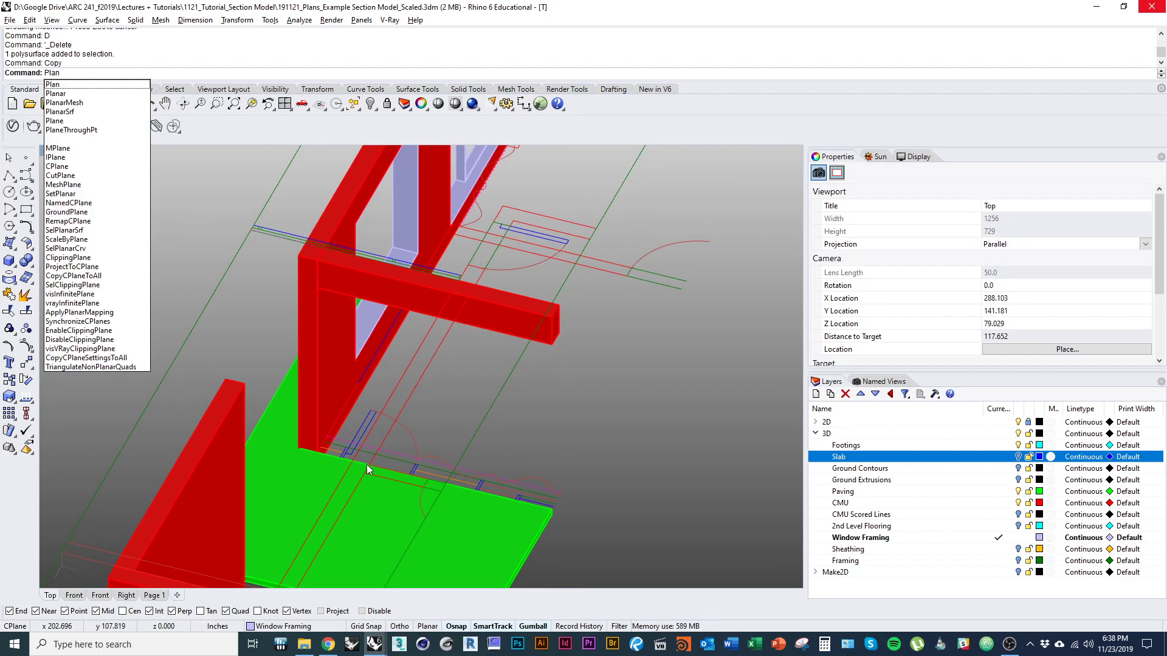
pyautogui.write('e')
pyautogui.press('Return')
pyautogui.scroll(5, 371, 470)
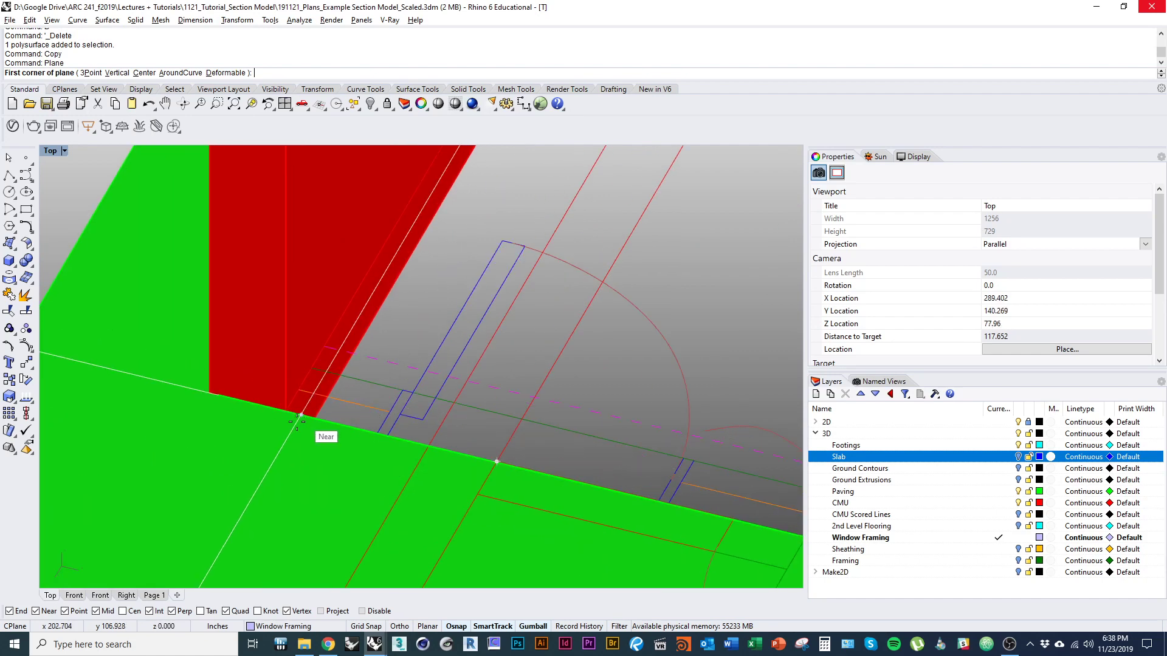
pyautogui.click(283, 412)
pyautogui.click(412, 392)
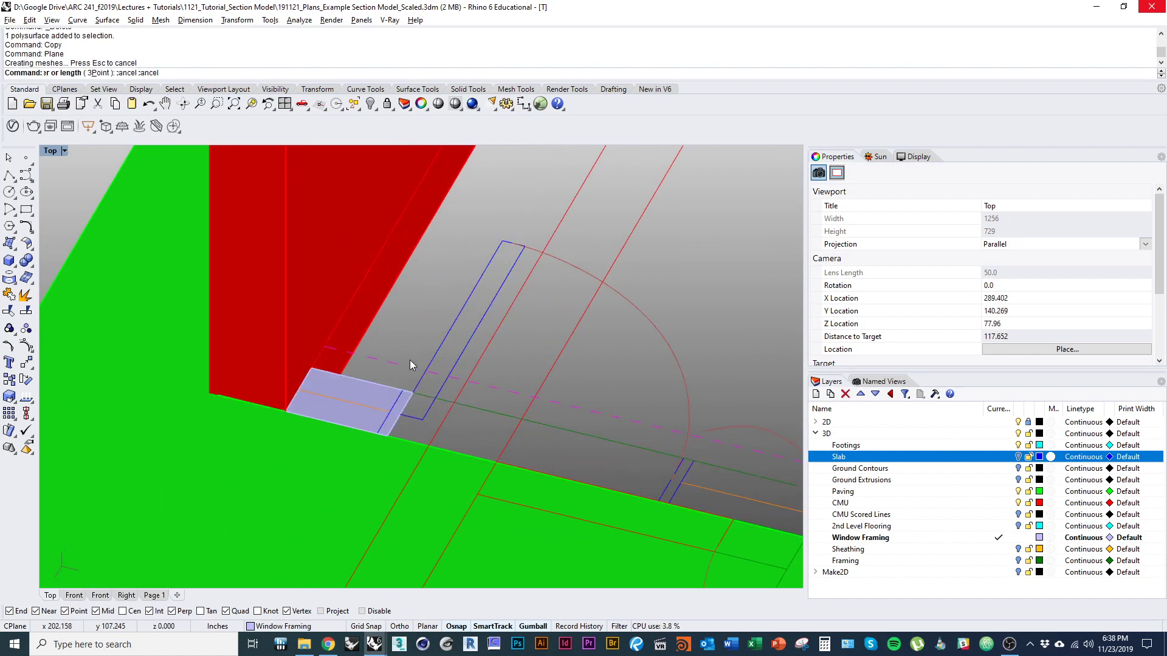
# Step: Draw a second flat plane from the far door jamb to the cut end of the window wall
pyautogui.press('Return')
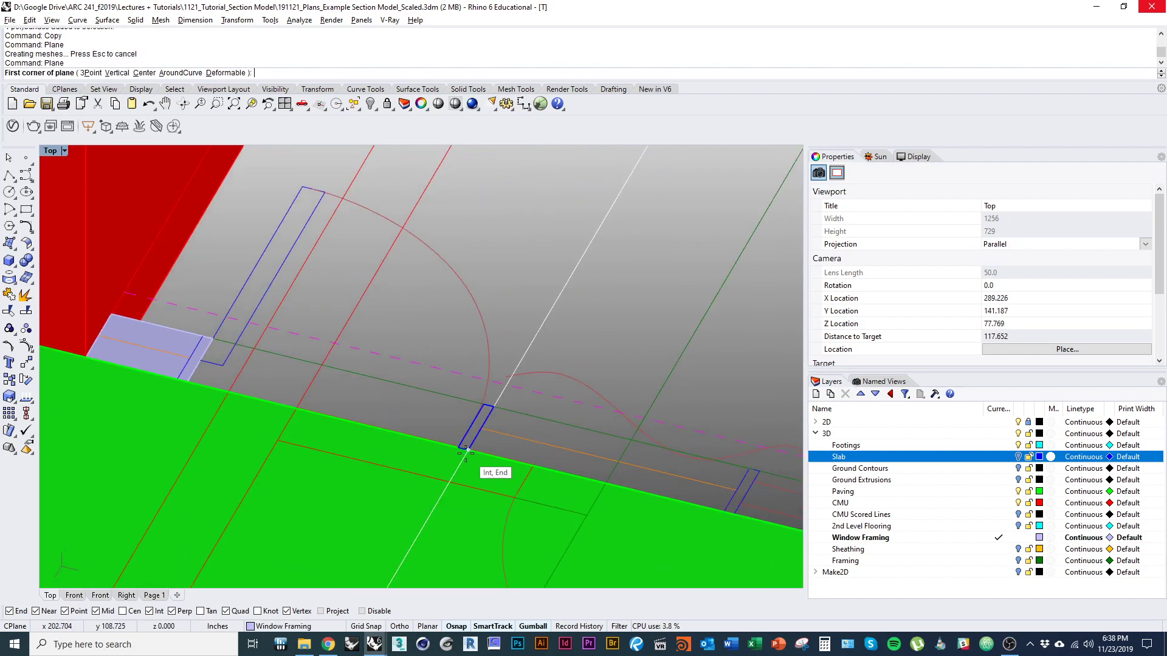
pyautogui.click(457, 449)
pyautogui.scroll(-7, 412, 418)
pyautogui.moveTo(408, 417); pyautogui.dragTo(292, 377, button='right')
pyautogui.scroll(6, 611, 438)
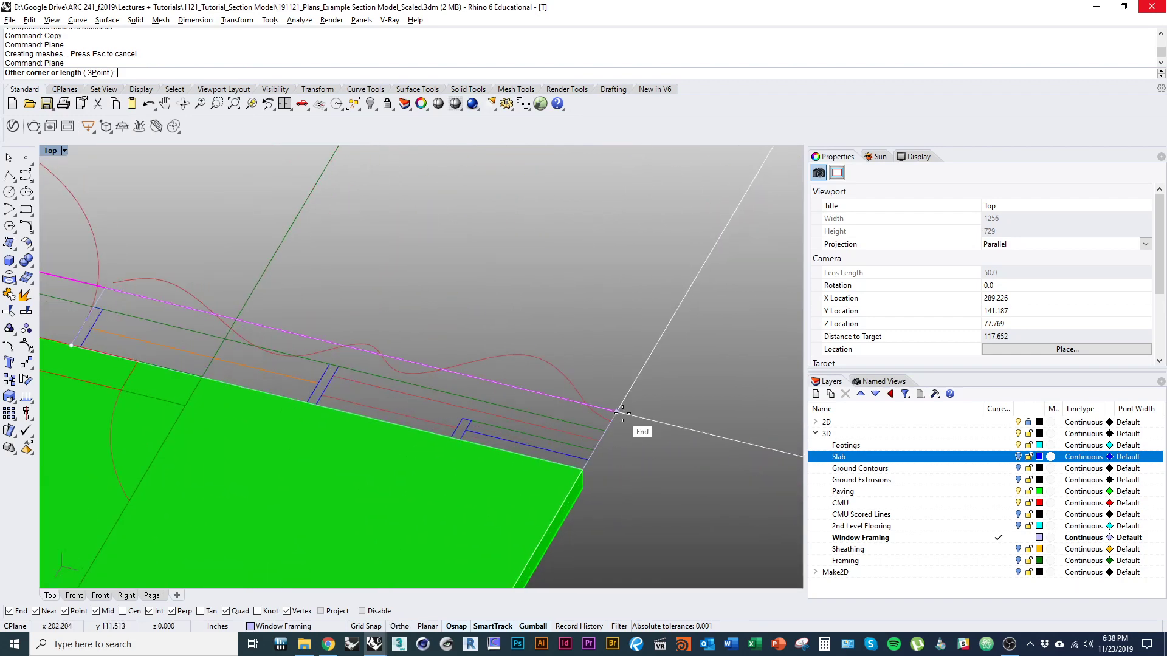
pyautogui.scroll(3, 553, 455)
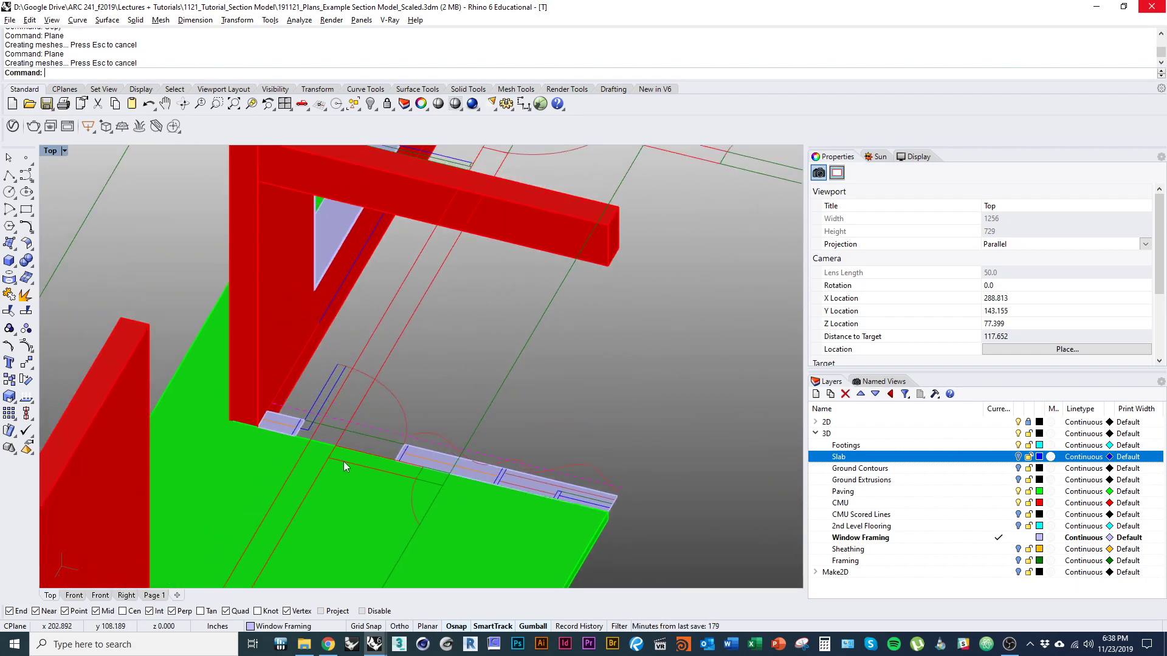
# Step: Offset both sill planes upward 0.03125 inches as solids
pyautogui.scroll(-2, 344, 461)
pyautogui.click(267, 418)
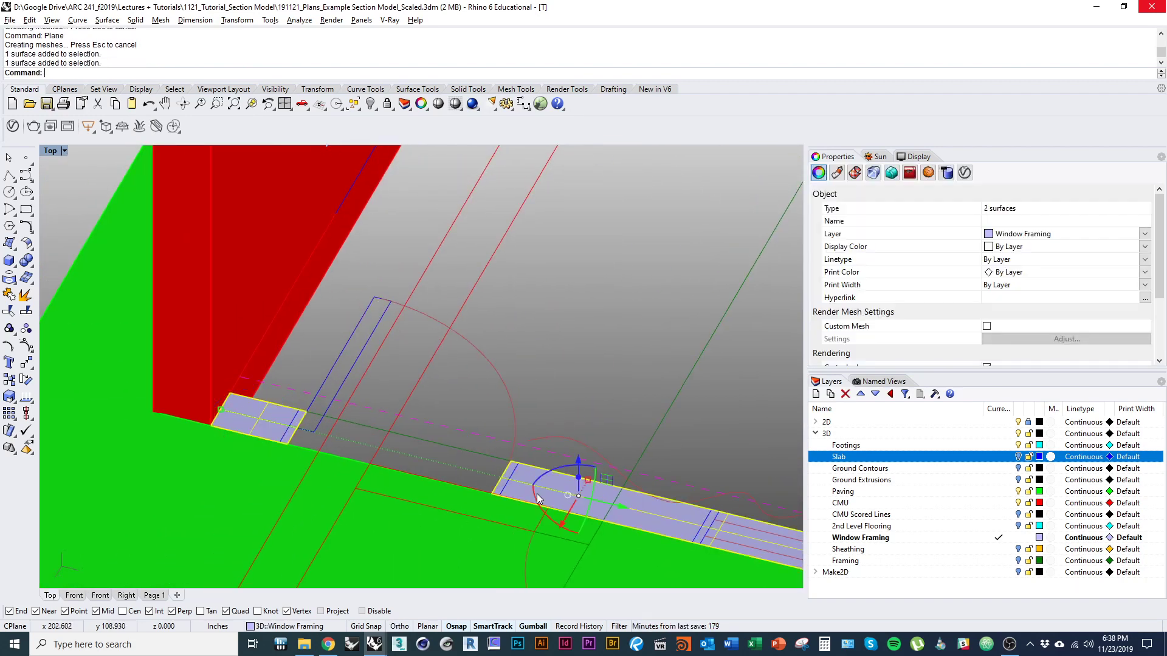
pyautogui.press('Return')
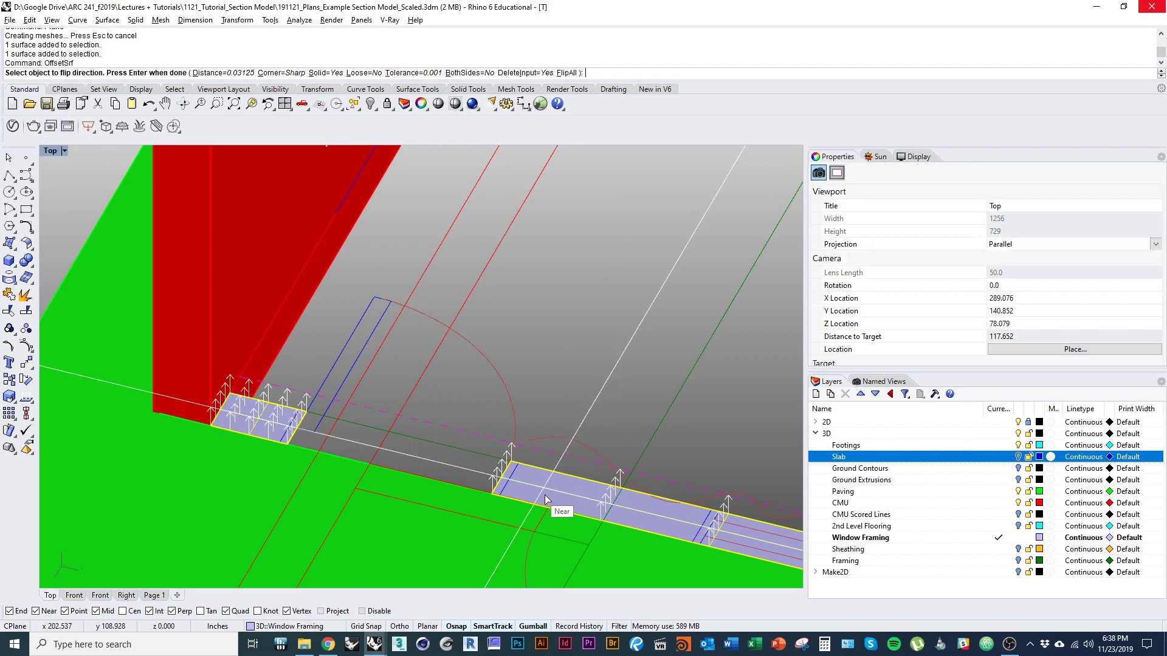
pyautogui.moveTo(562, 511); pyautogui.dragTo(403, 528, button='right')
pyautogui.press('Return')
# Step: Copy both sill solids vertically up to the underside of the CMU header, with the Vertical option on
pyautogui.write('Copy')
pyautogui.press('Return')
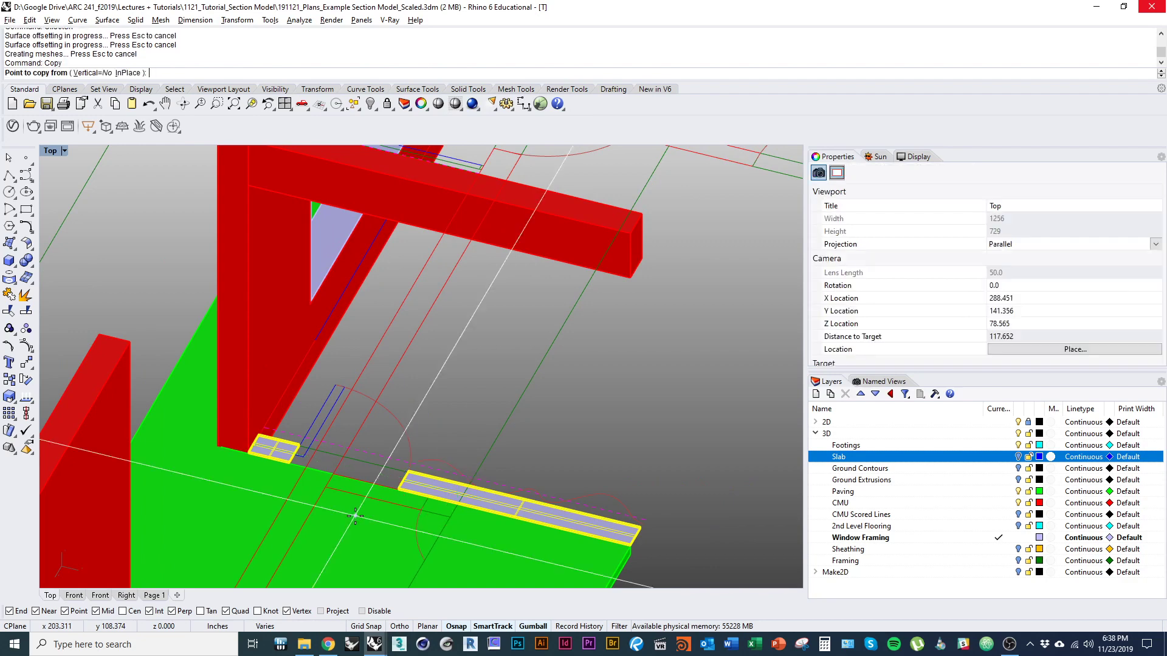
pyautogui.scroll(5, 608, 540)
pyautogui.click(526, 486)
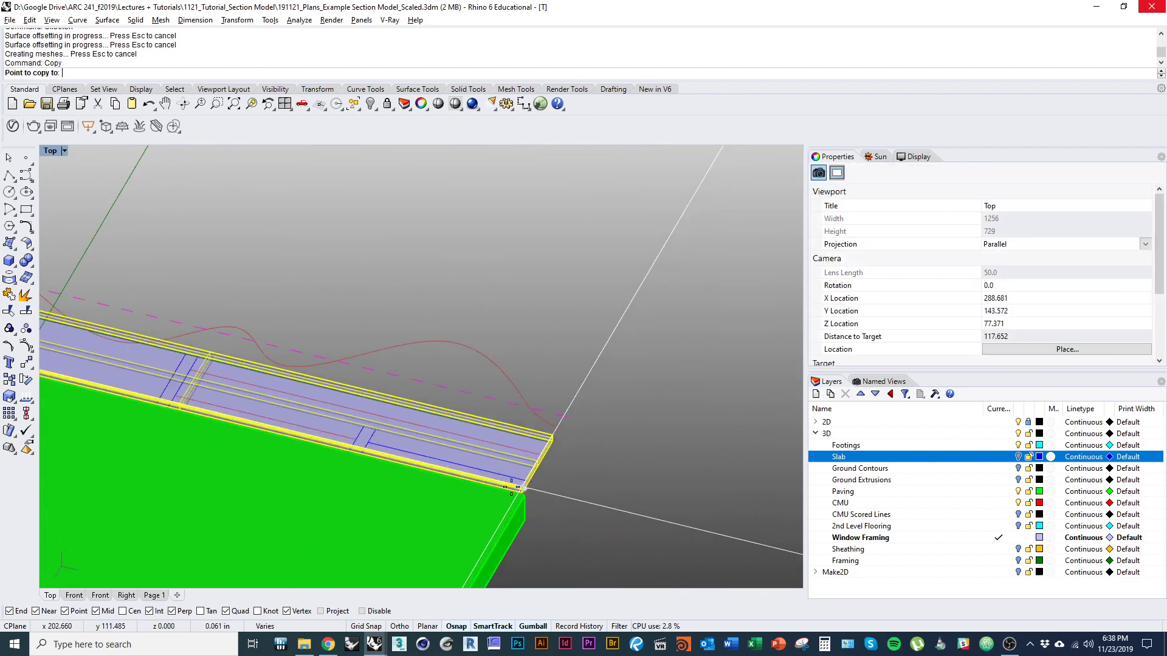
pyautogui.scroll(-4, 480, 395)
pyautogui.press('Return')
pyautogui.press('Return')
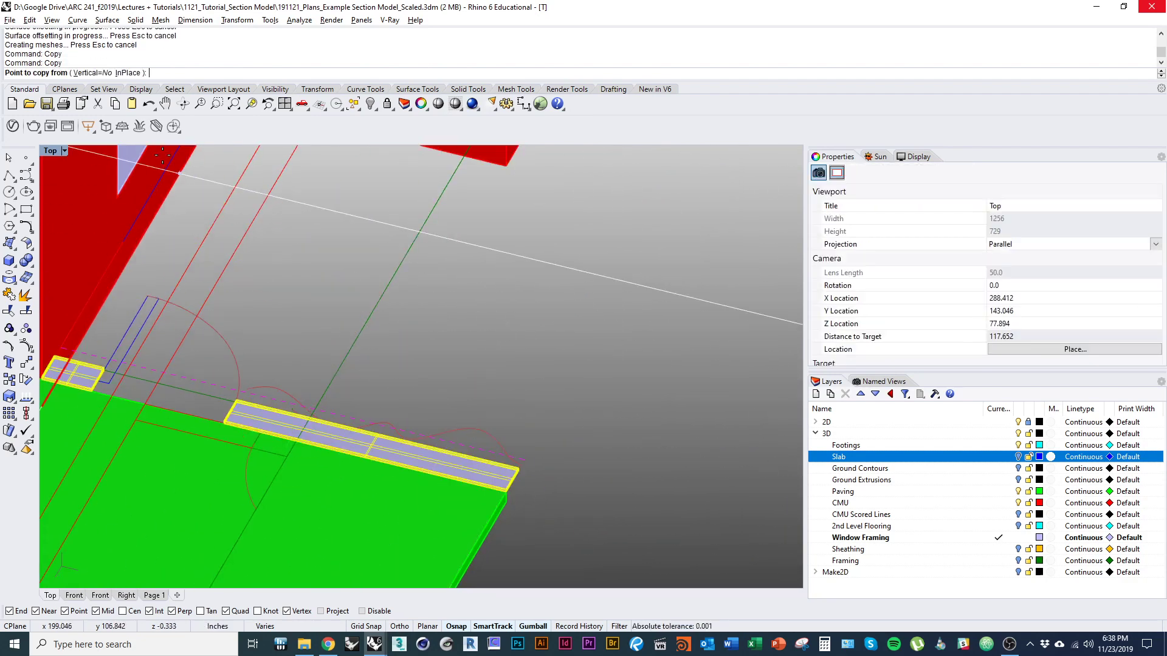
pyautogui.click(114, 76)
pyautogui.scroll(2, 535, 467)
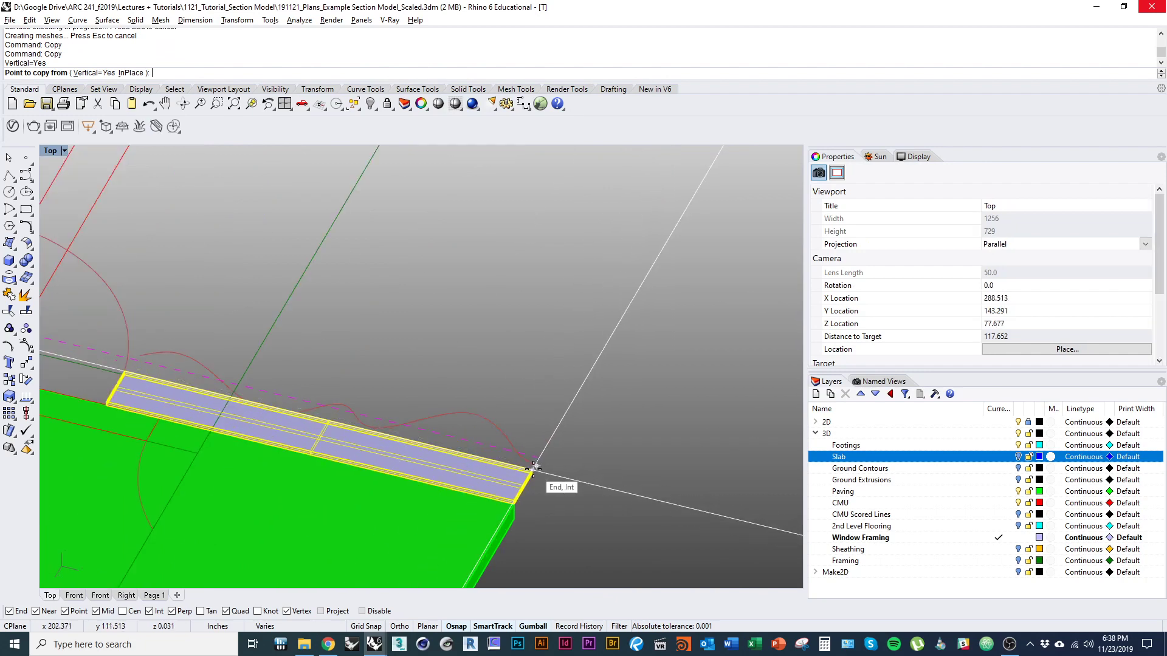
pyautogui.click(533, 468)
pyautogui.scroll(-1, 529, 466)
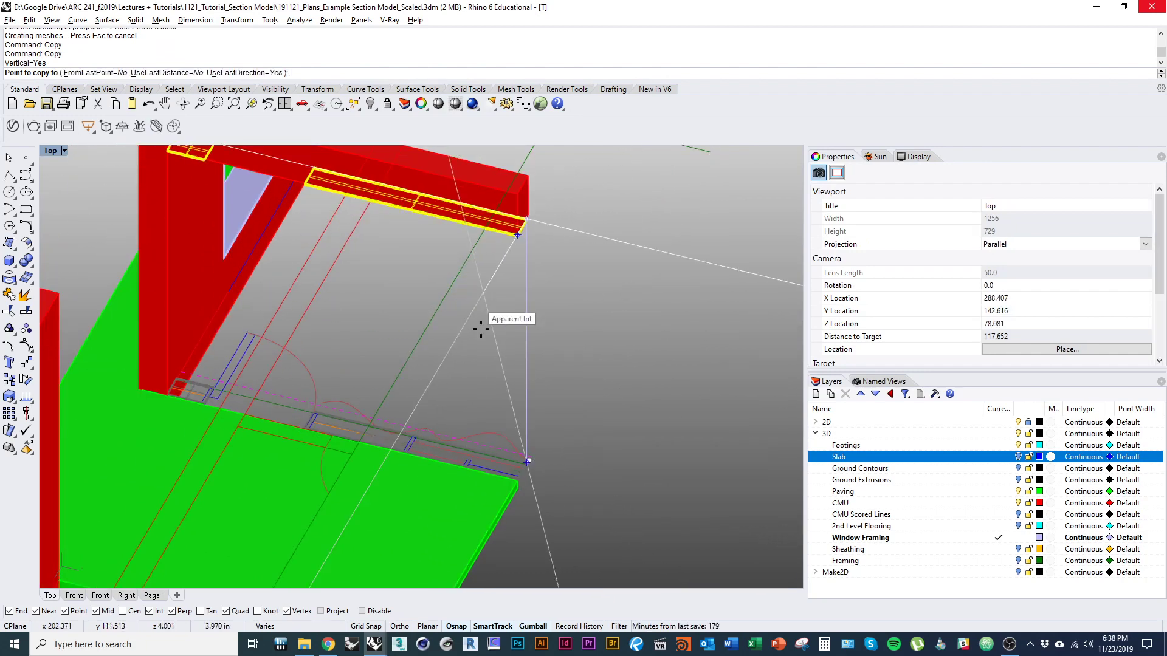
pyautogui.press('Escape')
# Step: Delete the short copied strip under the header next to the CMU wall
pyautogui.moveTo(481, 329); pyautogui.dragTo(492, 402, button='right')
pyautogui.scroll(3, 265, 284)
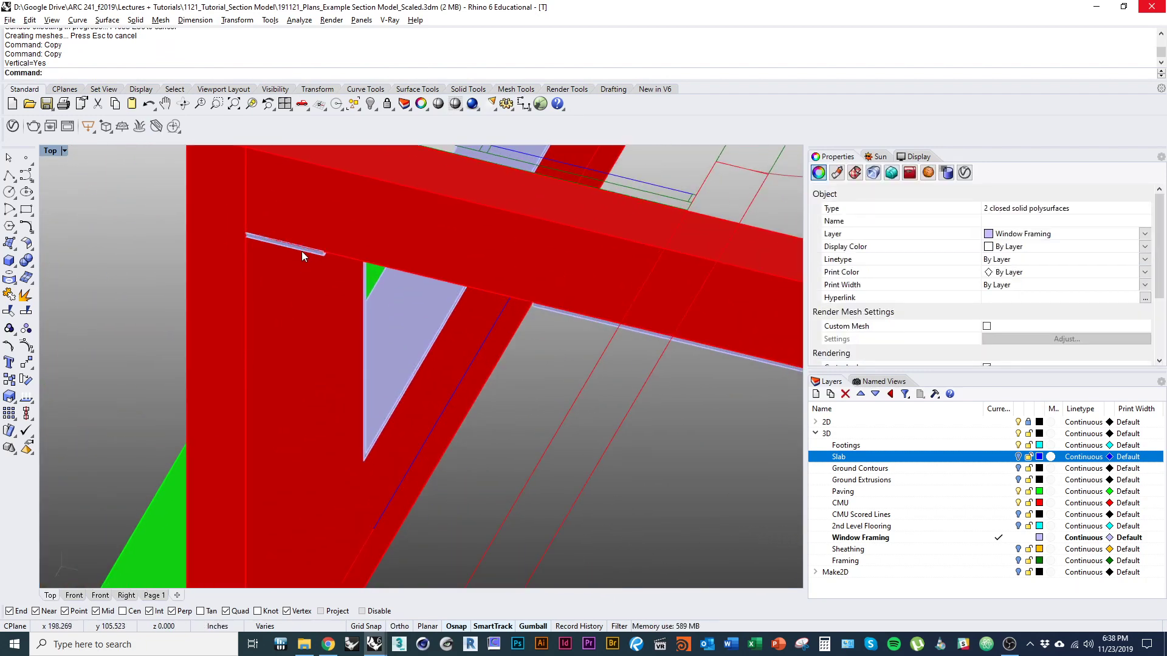
pyautogui.keyDown('shift'); pyautogui.click(302, 250); pyautogui.keyUp('shift')
pyautogui.press('Delete')
# Step: Stretch the remaining header strip with Scale1D from its cut end to the face of the CMU wall
pyautogui.scroll(-2, 304, 285)
pyautogui.click(534, 351)
pyautogui.click(559, 372)
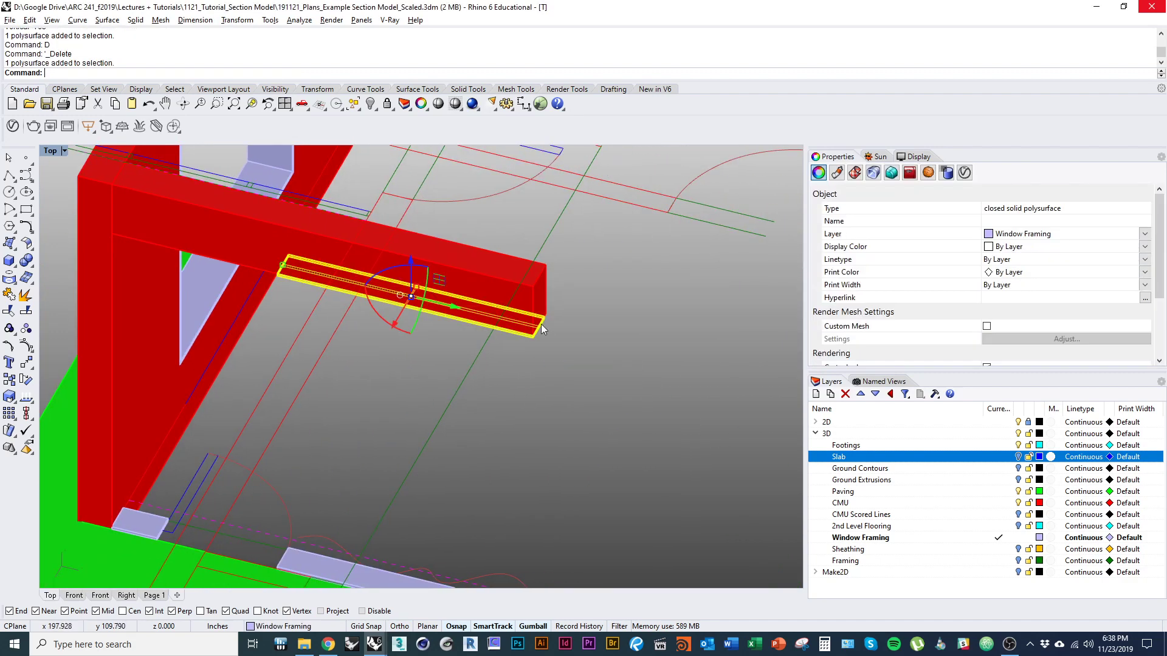
pyautogui.scroll(2, 537, 350)
pyautogui.hotkey('ctrl', 'shift', 's')
pyautogui.click(534, 346)
pyautogui.scroll(3, 535, 353)
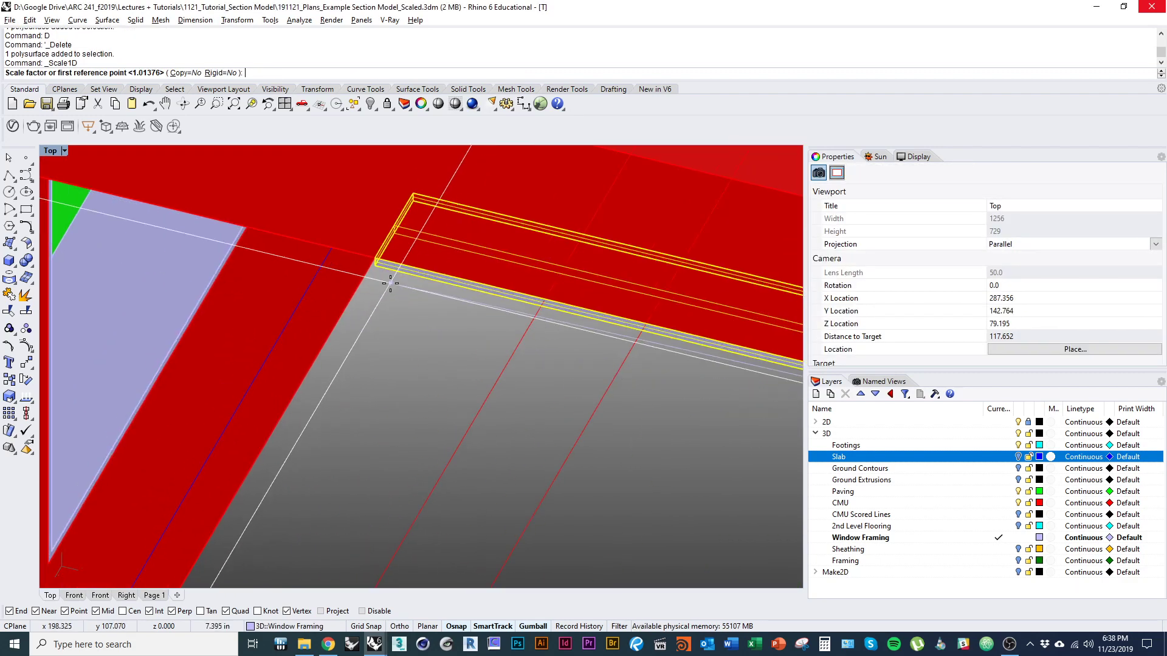
pyautogui.click(404, 284)
pyautogui.scroll(-2, 405, 284)
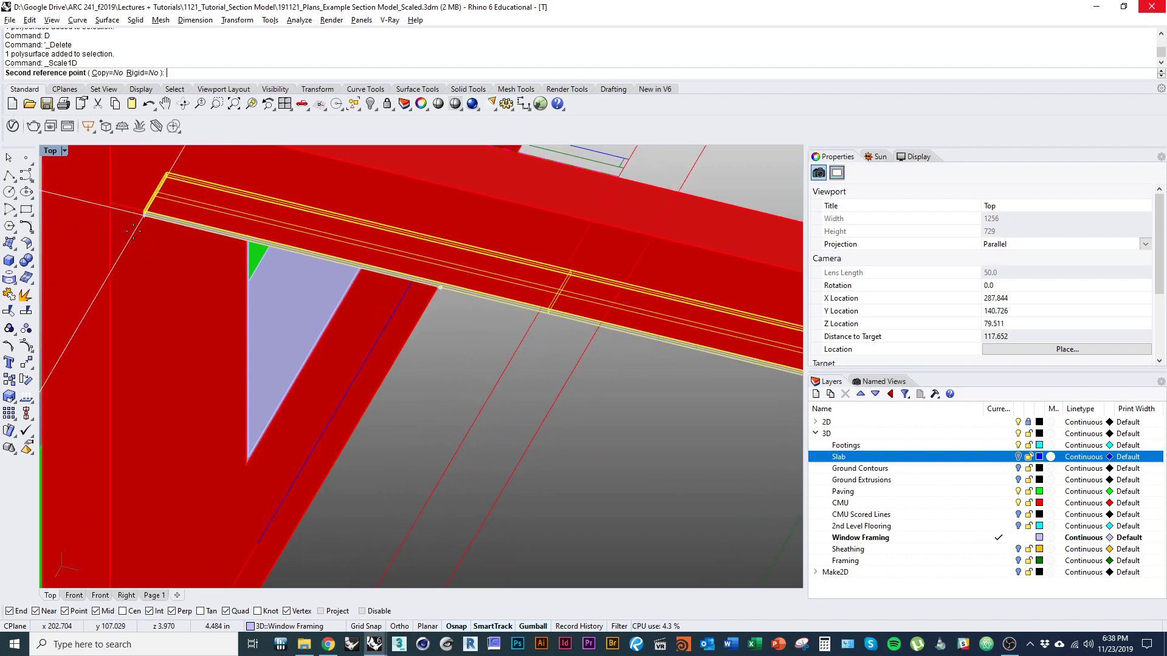
pyautogui.click(114, 204)
pyautogui.scroll(-5, 183, 255)
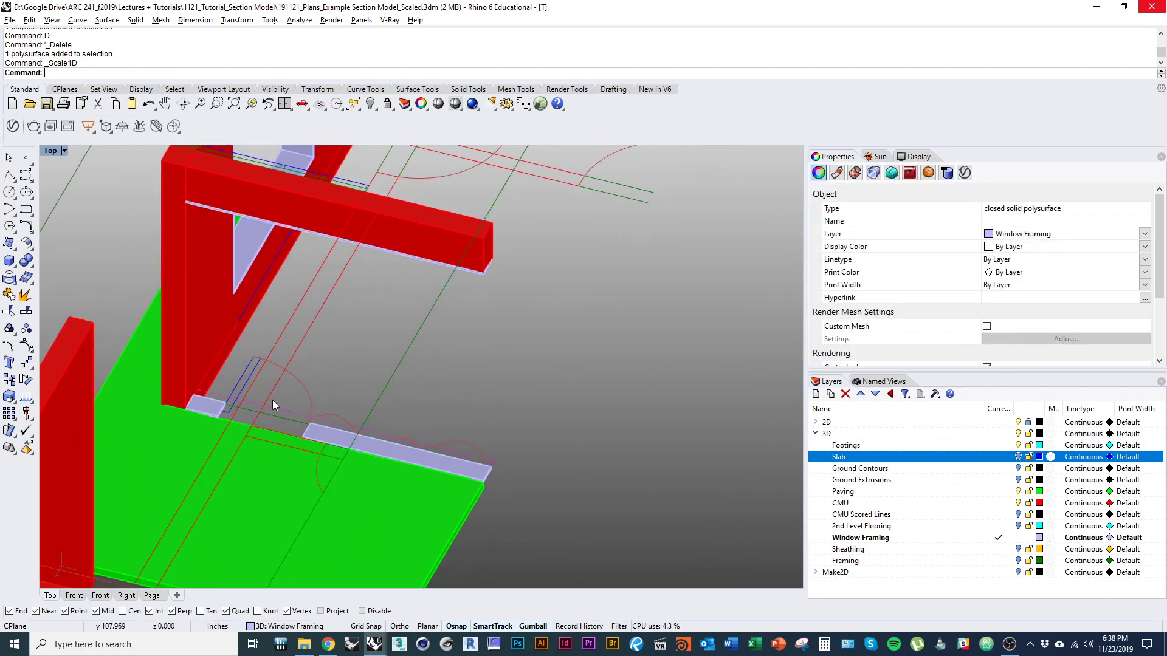
# Step: Draw a vertical plane against the CMU wall from the short sill's end up to the underside of the header strip
pyautogui.press('Escape')
pyautogui.press('Return')
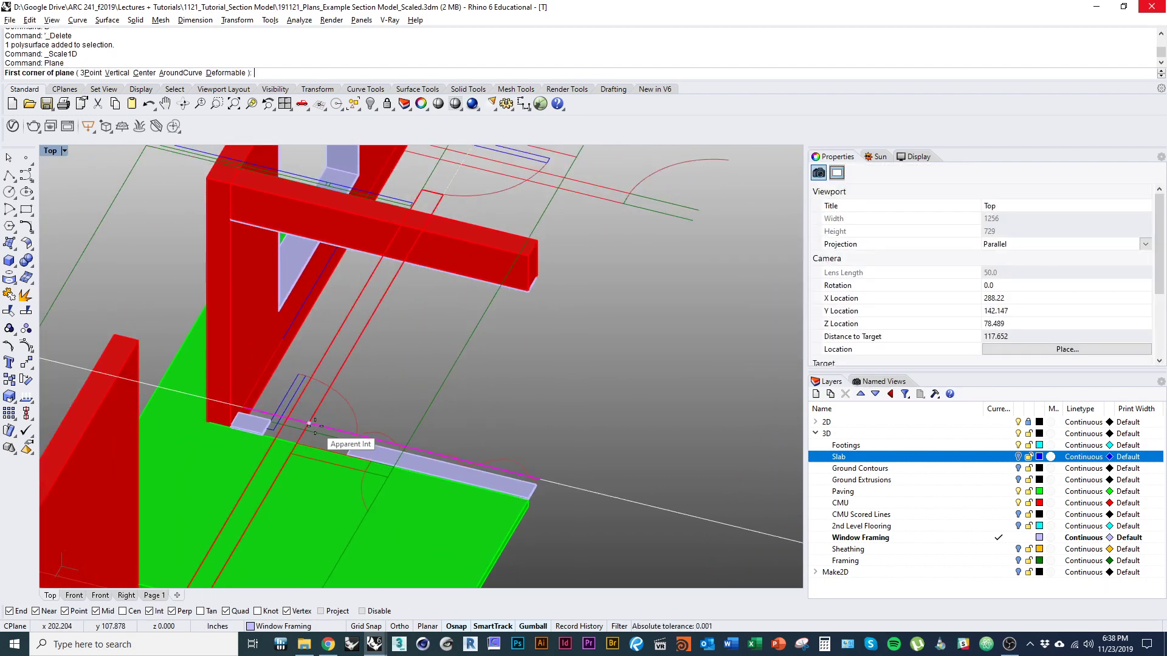
pyautogui.scroll(3, 261, 375)
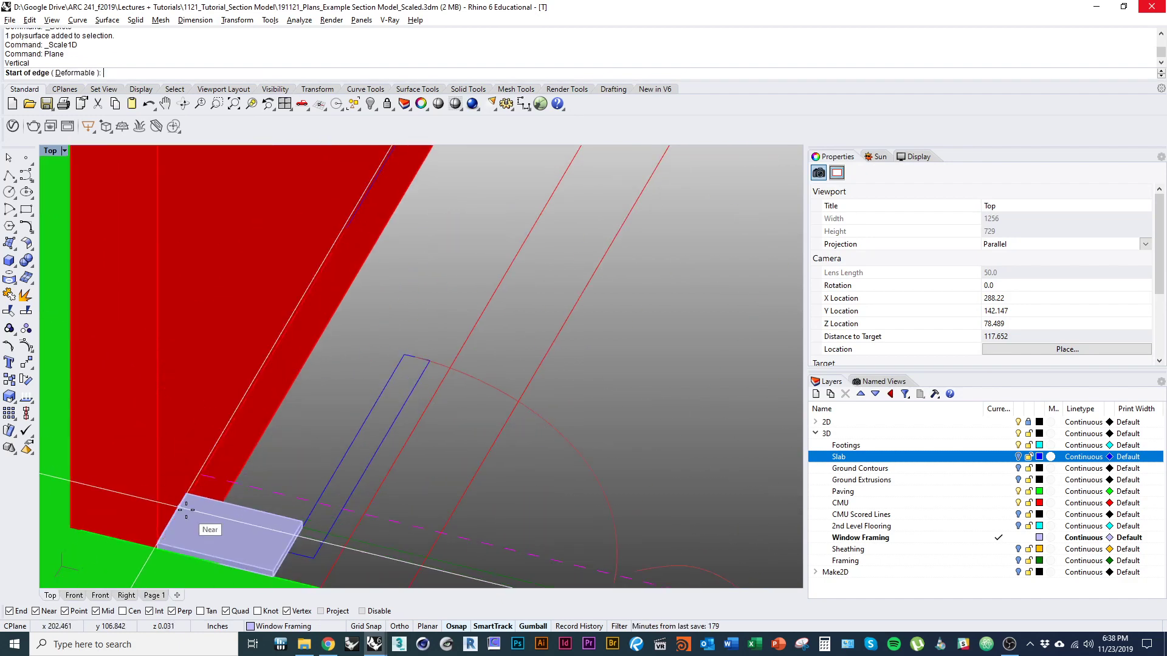
pyautogui.click(182, 496)
pyautogui.scroll(-3, 274, 364)
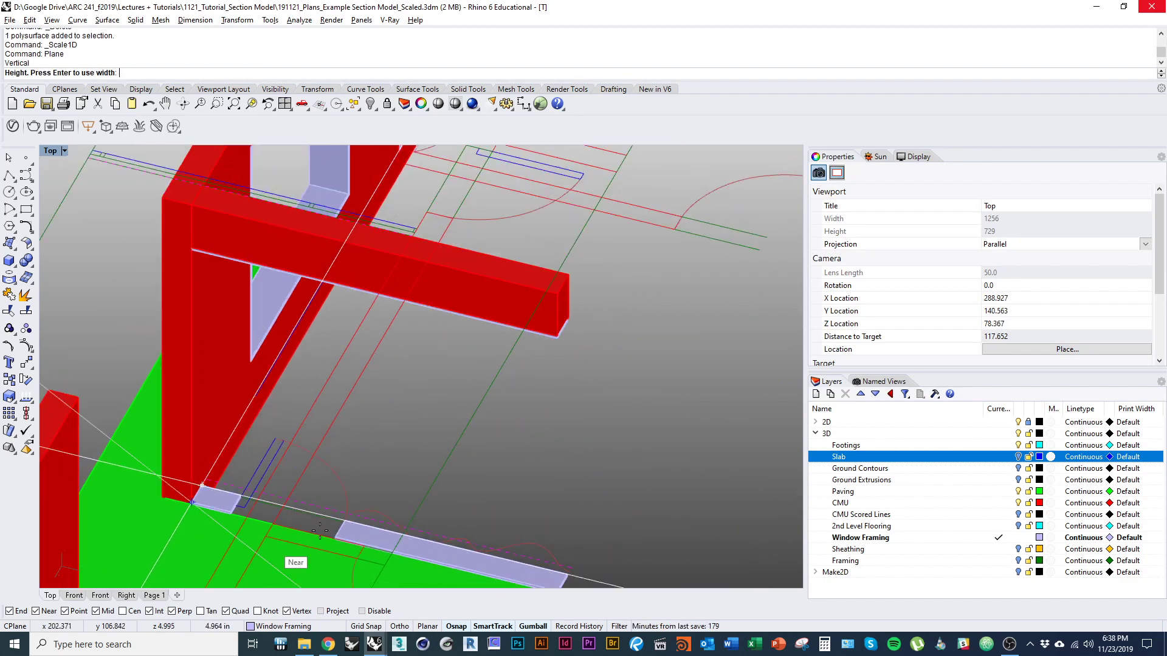
pyautogui.scroll(4, 536, 362)
pyautogui.click(576, 266)
pyautogui.scroll(-3, 429, 368)
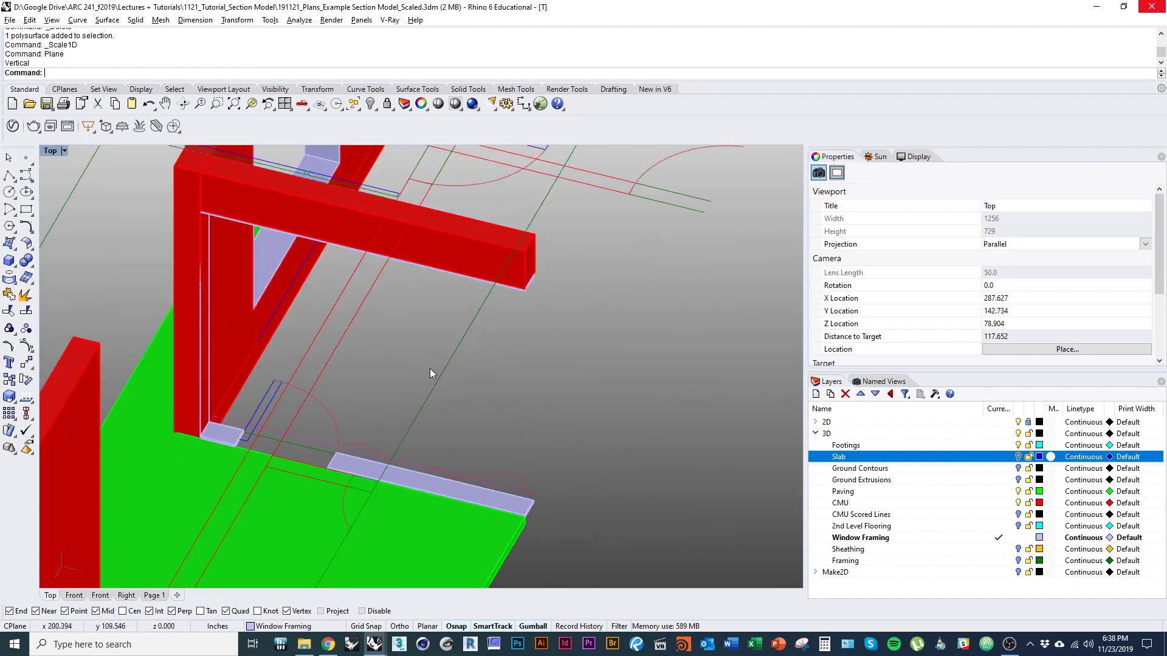
# Step: Offset the vertical plane against the CMU wall into a 0.03125-inch-thick solid post with OffsetSrf
pyautogui.scroll(4, 258, 299)
pyautogui.click(322, 355)
pyautogui.press('Return')
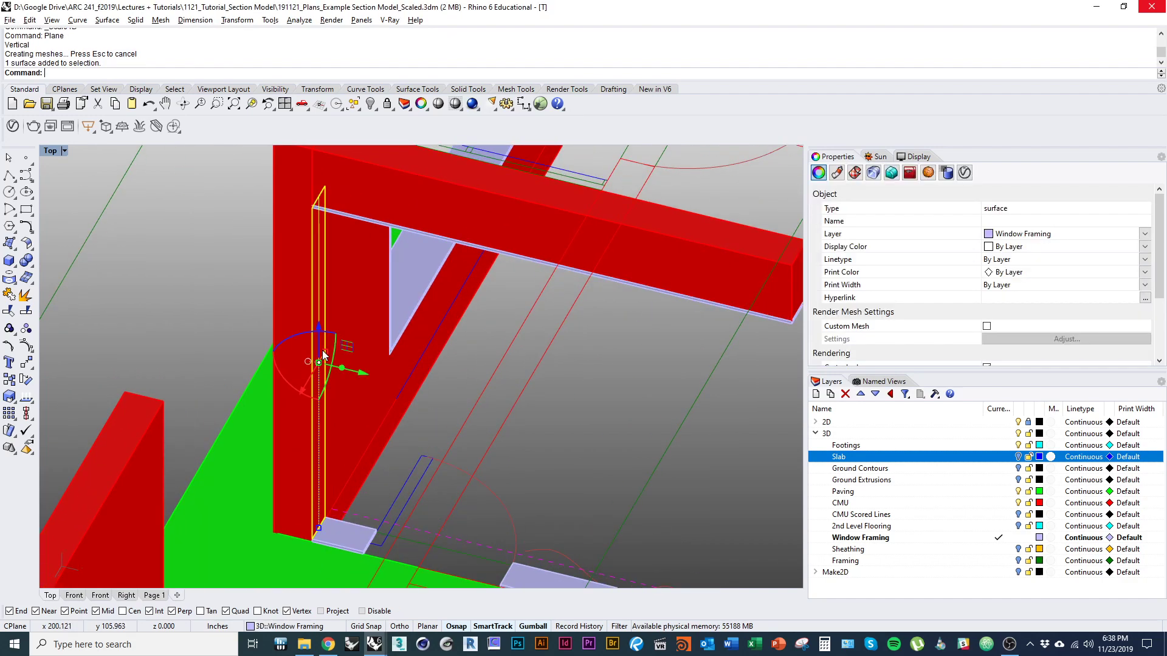
pyautogui.write('OffsetSrf')
pyautogui.press('Return')
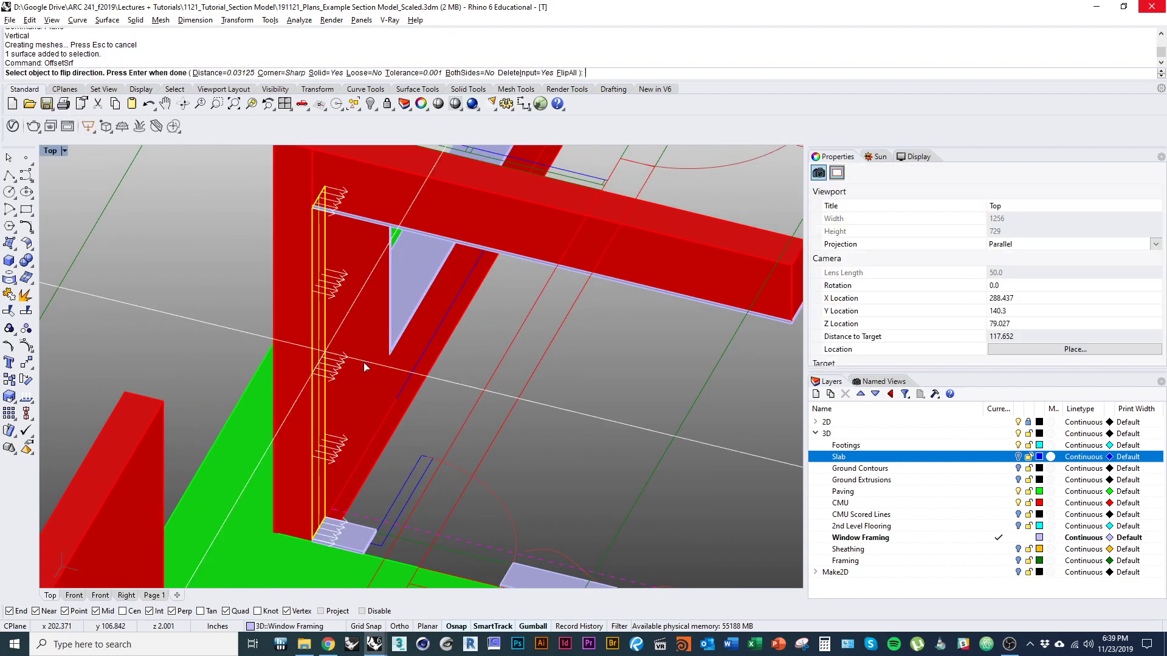
pyautogui.moveTo(401, 397); pyautogui.dragTo(377, 371, button='right')
pyautogui.scroll(-2, 377, 371)
pyautogui.scroll(2, 311, 443)
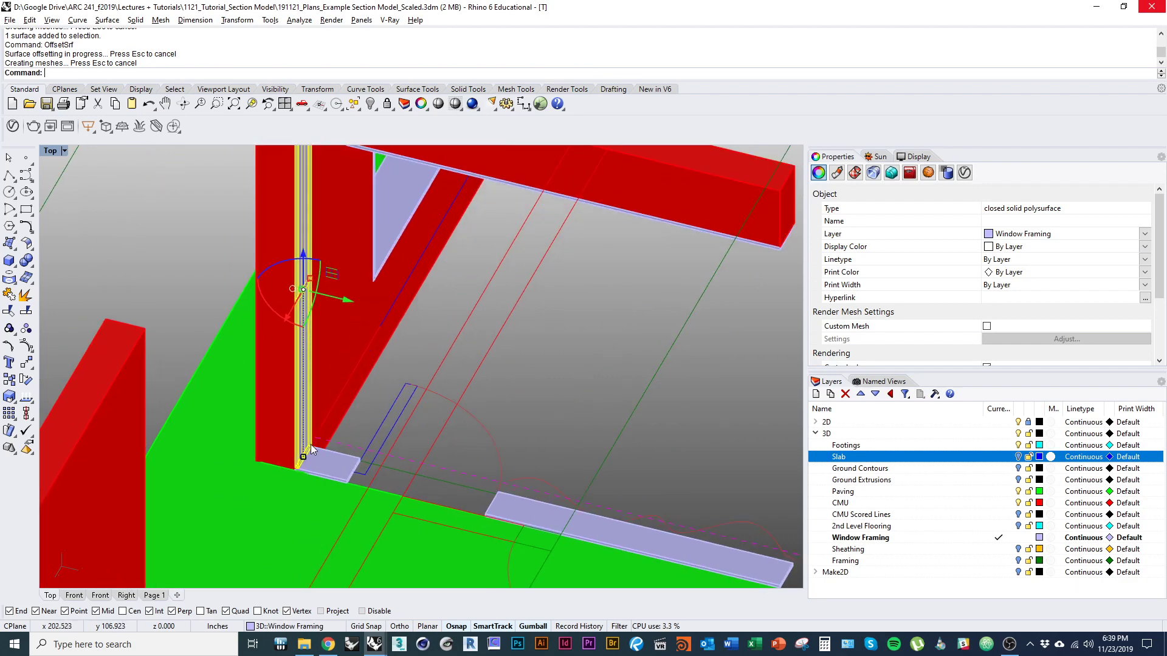
# Step: Copy the thin post from the CMU wall end of the short sill to the sill's opposite end
pyautogui.write('co')
pyautogui.press('Return')
pyautogui.scroll(6, 306, 479)
pyautogui.click(263, 447)
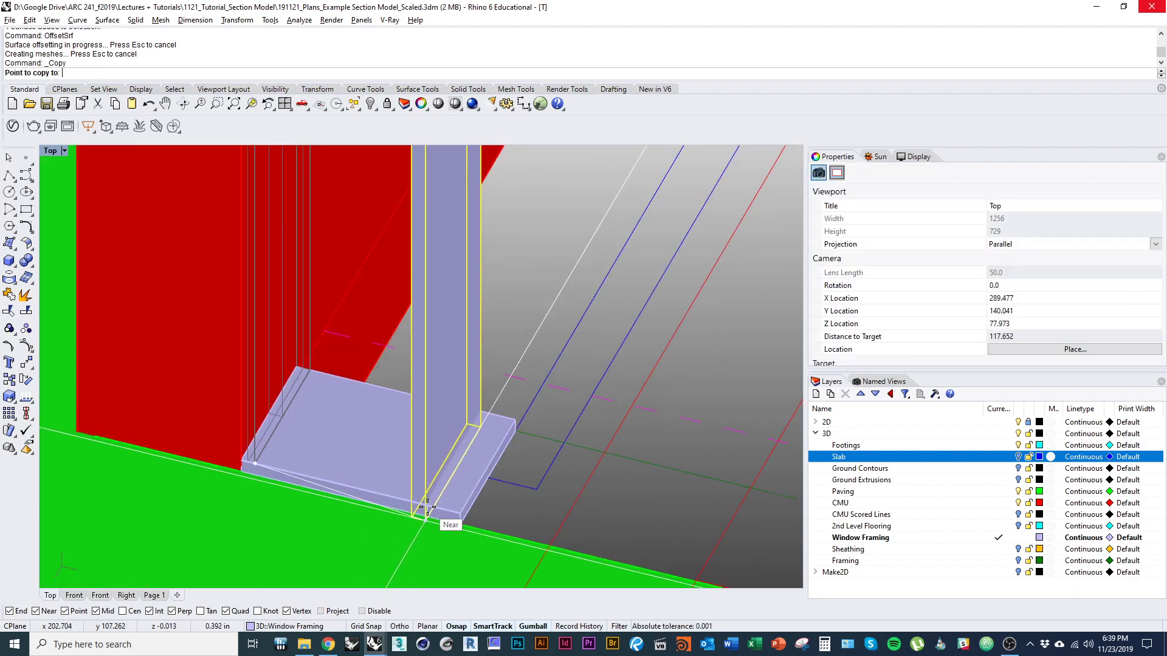
pyautogui.click(459, 513)
pyautogui.scroll(-8, 356, 468)
pyautogui.rightClick(374, 525)
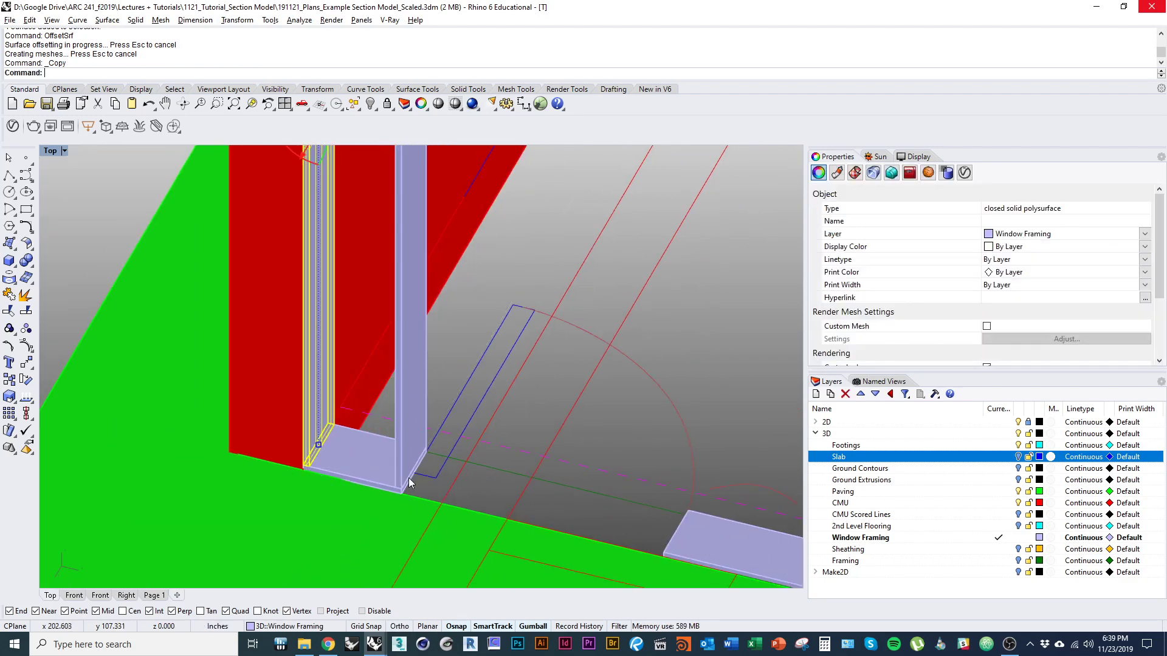
# Step: Copy the short sill's outer post to the near end of the long sill and to the mullion position along it, using Wireframe display
pyautogui.click(410, 455)
pyautogui.rightClick(407, 491)
pyautogui.scroll(11, 405, 494)
pyautogui.click(376, 473)
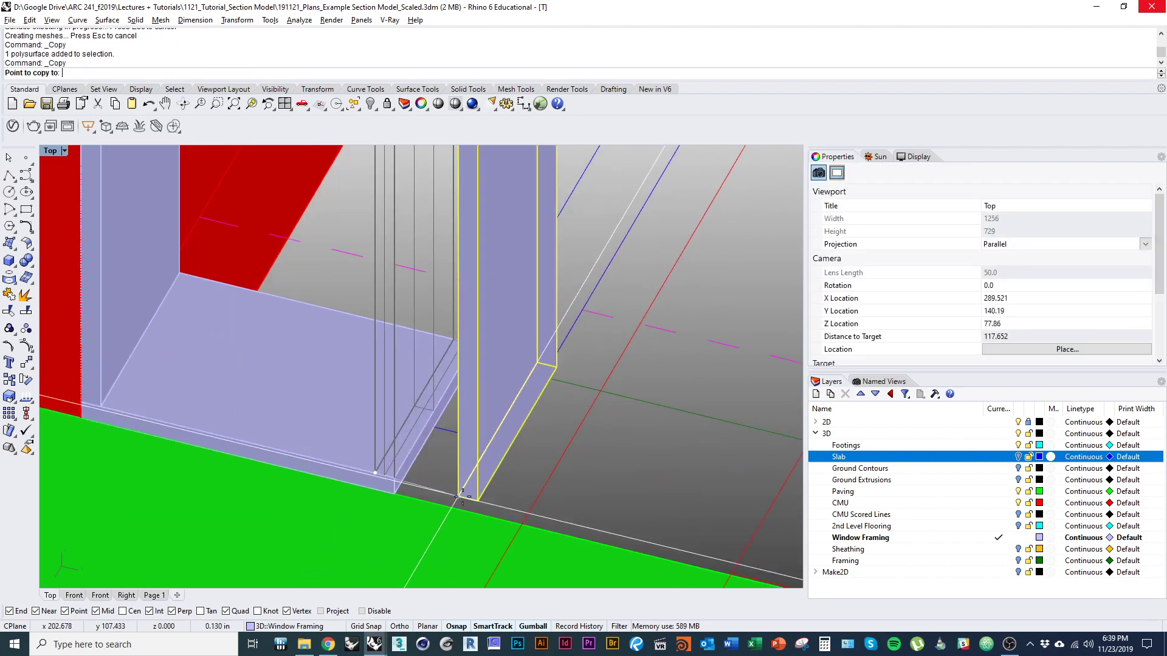
pyautogui.scroll(-6, 443, 465)
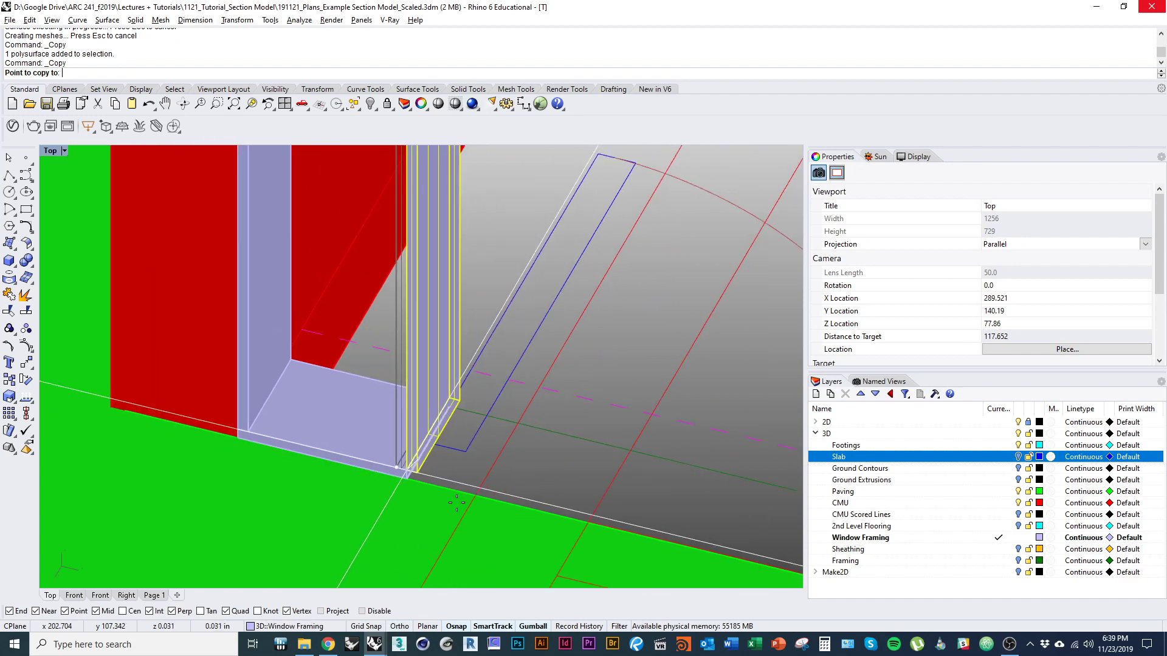
pyautogui.keyDown('shift'); pyautogui.moveTo(547, 511); pyautogui.dragTo(281, 421, button='right'); pyautogui.keyUp('shift')
pyautogui.hotkey('ctrl', 'alt', 'w')
pyautogui.keyDown('shift'); pyautogui.moveTo(582, 474); pyautogui.dragTo(441, 439, button='right'); pyautogui.keyUp('shift')
pyautogui.scroll(-7, 441, 438)
pyautogui.scroll(5, 629, 465)
pyautogui.keyDown('shift'); pyautogui.moveTo(629, 465); pyautogui.dragTo(542, 440, button='right'); pyautogui.keyUp('shift')
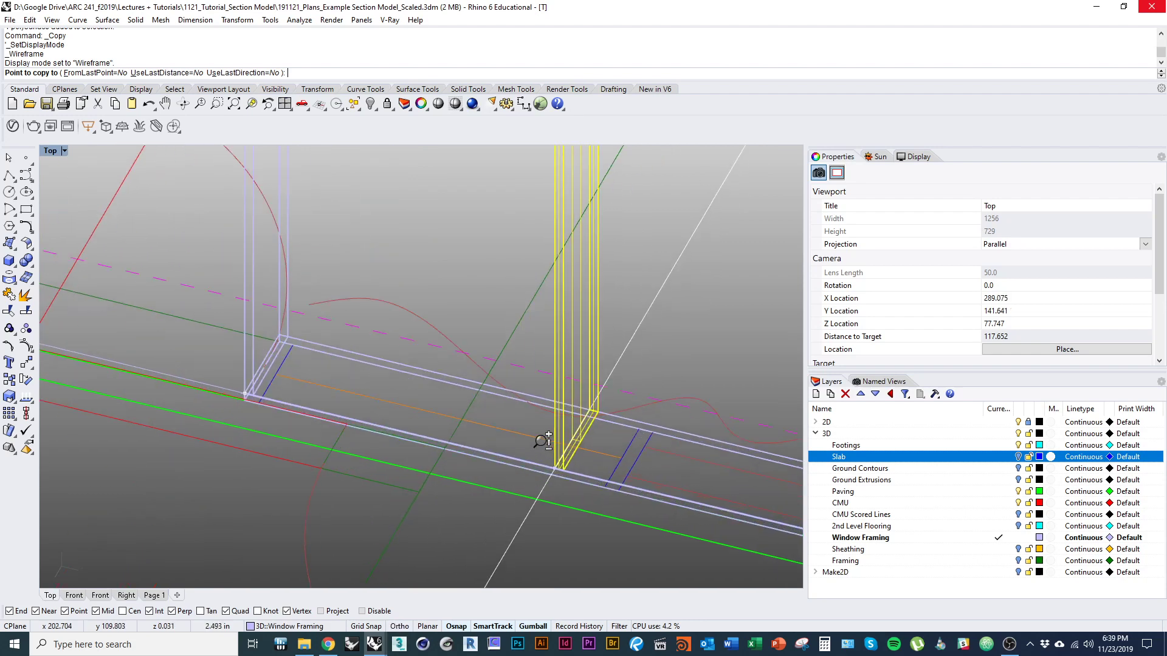
pyautogui.scroll(1, 608, 455)
pyautogui.scroll(-2, 586, 474)
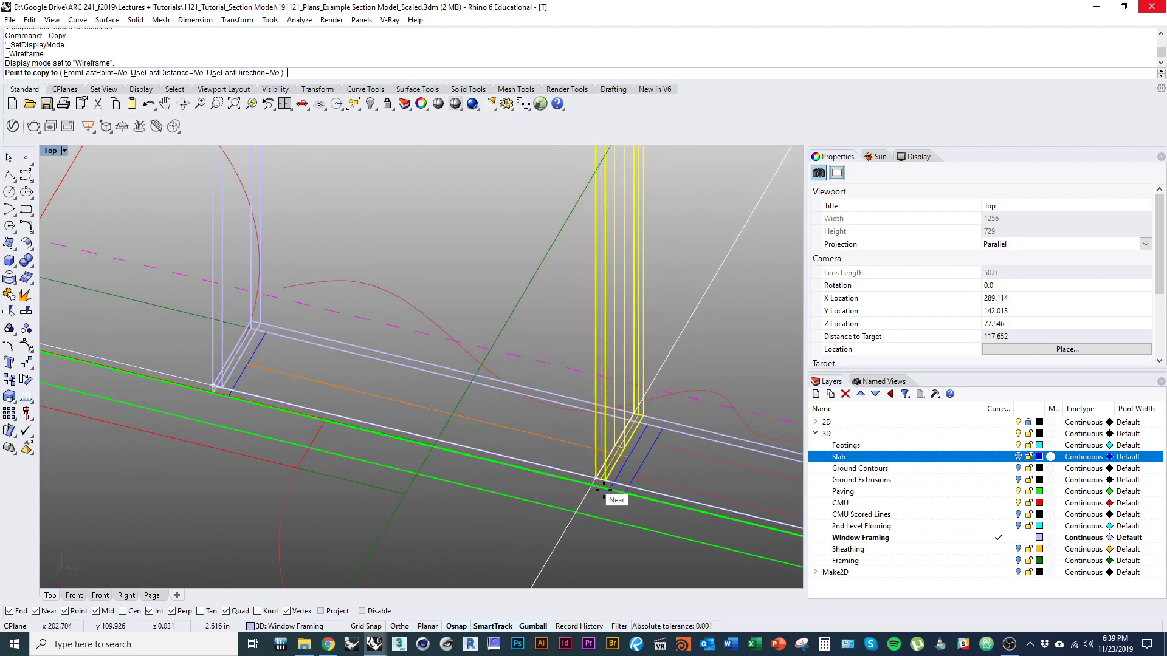
pyautogui.scroll(-2, 532, 492)
pyautogui.scroll(-2, 531, 492)
pyautogui.press('Escape')
pyautogui.scroll(-6, 505, 468)
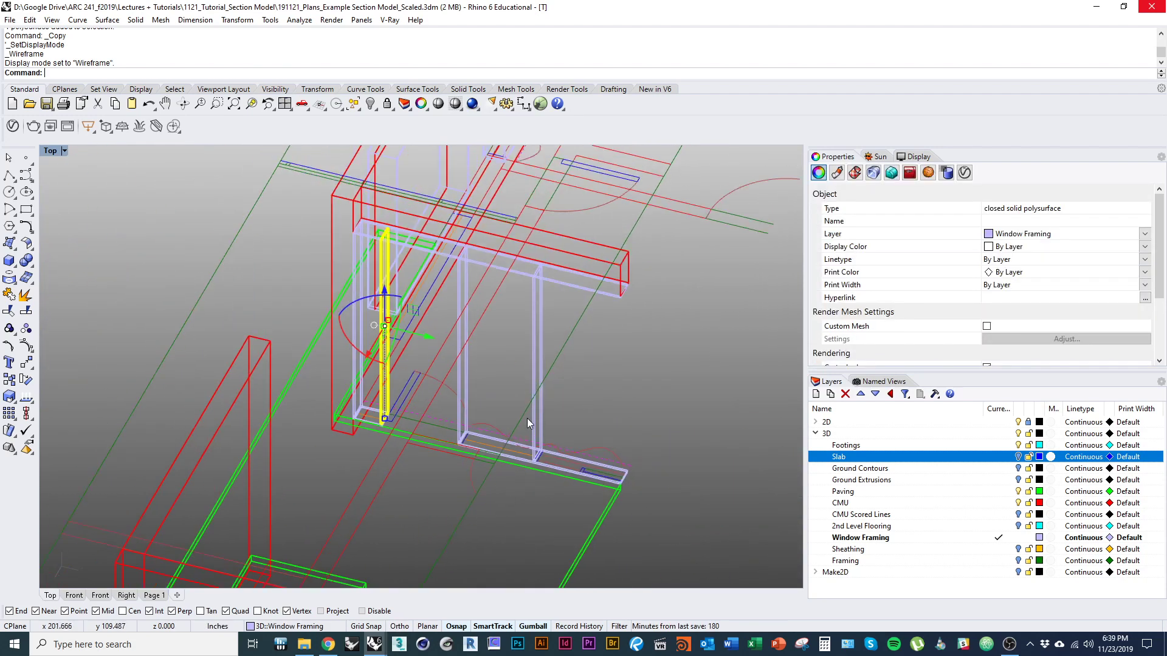
# Step: Switch the viewport back to Shaded display
pyautogui.scroll(2, 527, 418)
pyautogui.moveTo(510, 362)
pyautogui.keyDown('shift'); pyautogui.mouseDown(button='right')
pyautogui.moveTo(519, 421)
pyautogui.moveTo(496, 438)
pyautogui.moveTo(502, 469)
pyautogui.moveTo(498, 459)
pyautogui.mouseUp(button='right'); pyautogui.keyUp('shift')
pyautogui.hotkey('ctrl', 'alt', 's')
pyautogui.scroll(-2, 500, 447)
pyautogui.press('Escape')
pyautogui.keyDown('ctrl'); pyautogui.keyDown('shift'); pyautogui.moveTo(498, 459); pyautogui.dragTo(457, 432, button='right'); pyautogui.keyUp('shift'); pyautogui.keyUp('ctrl')
# Step: Measure the height of the door opening from its base to the underside of the header framing
pyautogui.write('Distance')
pyautogui.press('Return')
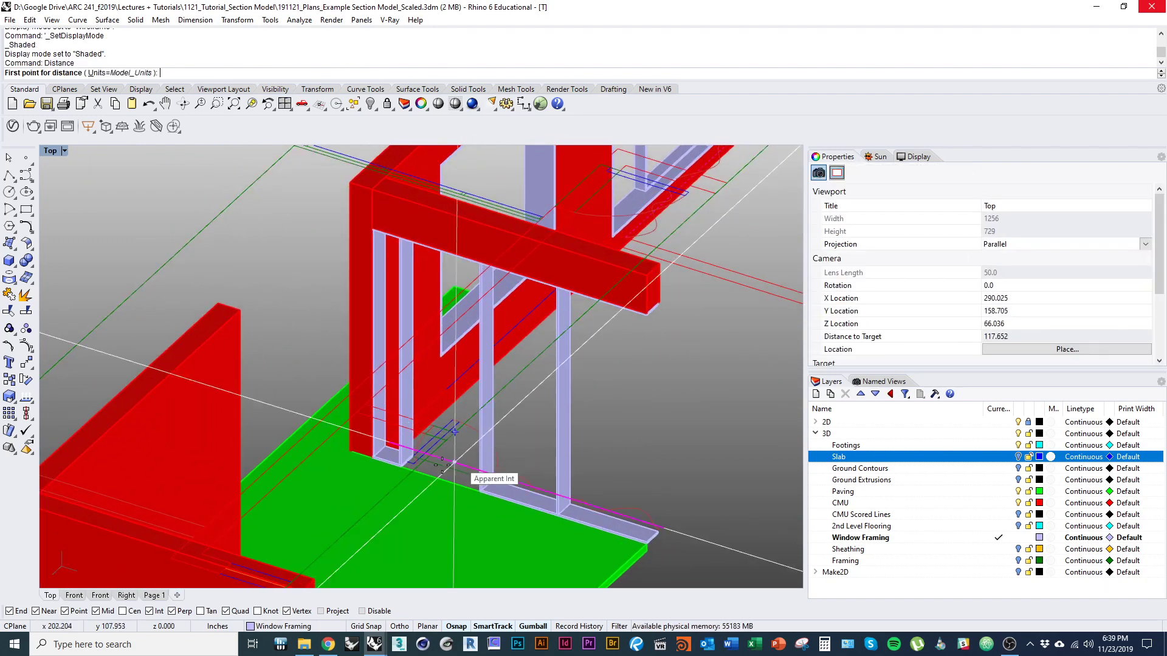
pyautogui.scroll(3, 356, 471)
pyautogui.keyDown('ctrl'); pyautogui.keyDown('shift'); pyautogui.moveTo(350, 472); pyautogui.dragTo(338, 302, button='right'); pyautogui.keyUp('shift'); pyautogui.keyUp('ctrl')
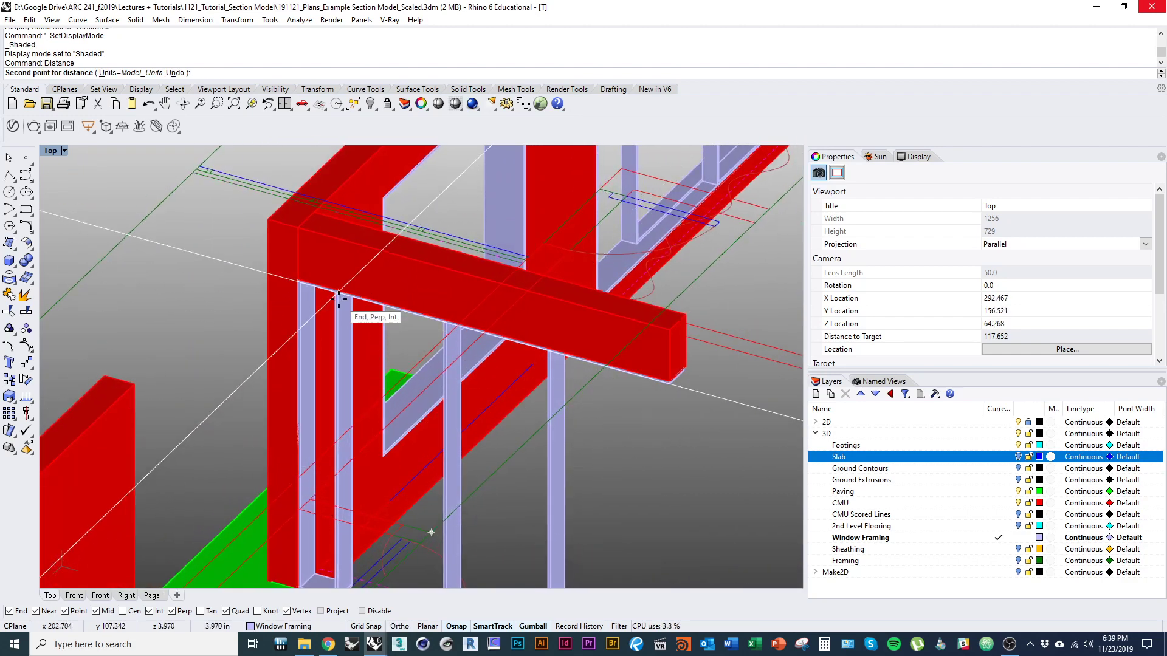
pyautogui.scroll(-5, 340, 303)
pyautogui.moveTo(382, 416); pyautogui.dragTo(378, 383, button='right')
pyautogui.scroll(3, 385, 426)
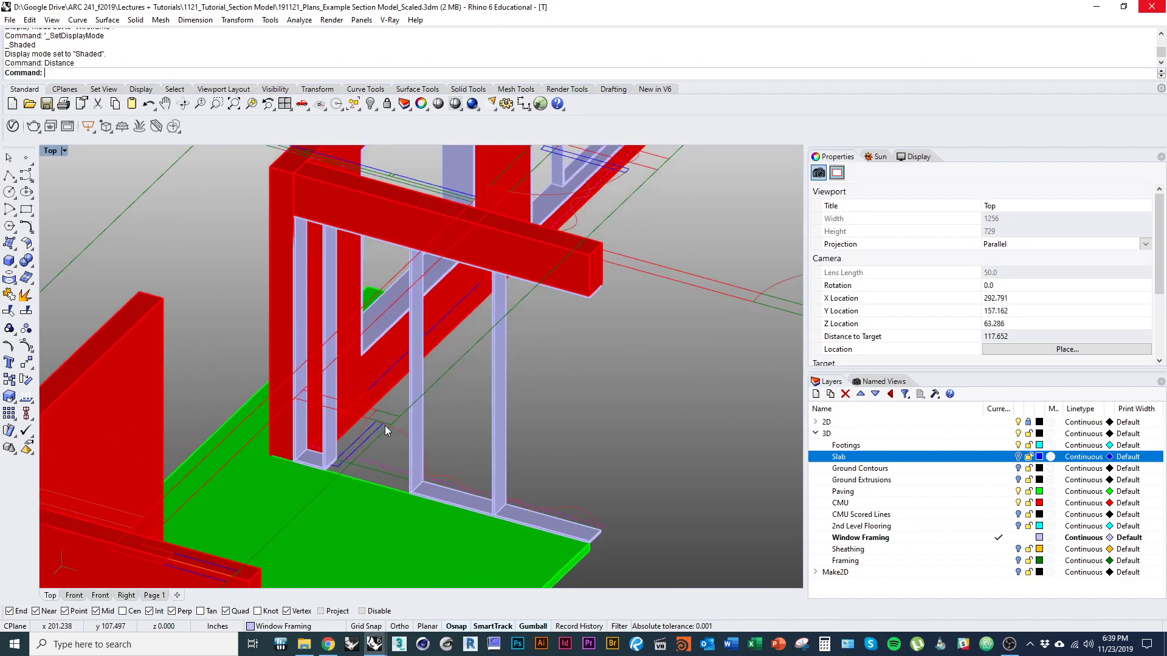
# Step: Copy the short sill end to end so the duplicate starts at the outer post, inside the door opening
pyautogui.scroll(8, 298, 478)
pyautogui.click(329, 446)
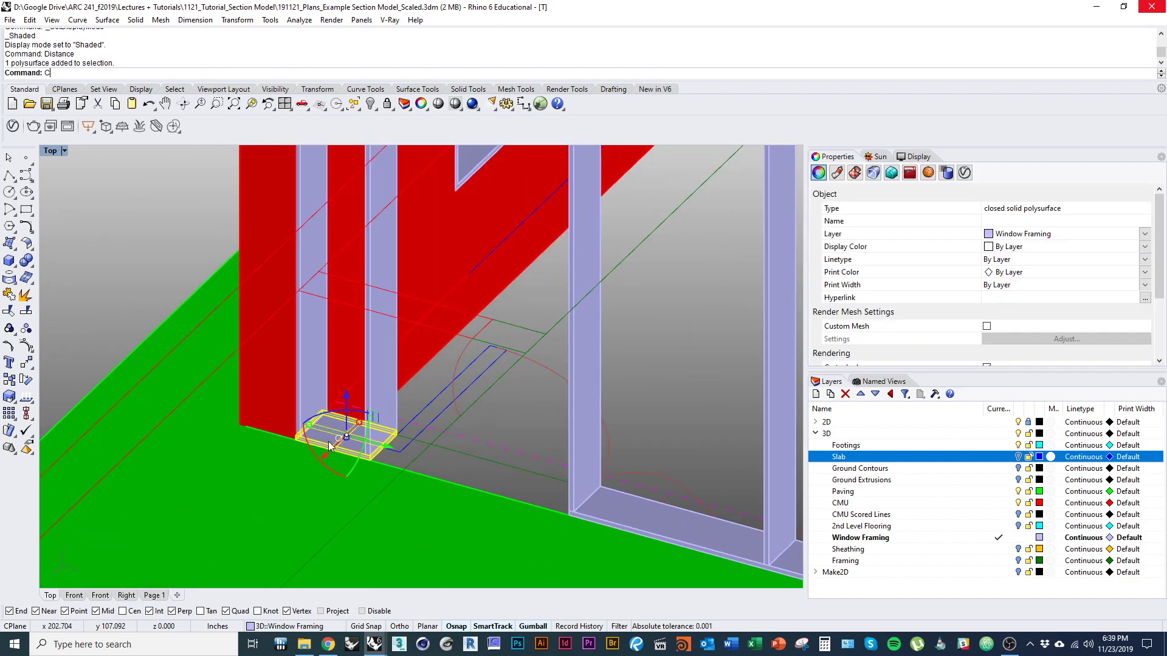
pyautogui.write('opy')
pyautogui.press('Return')
pyautogui.scroll(5, 334, 431)
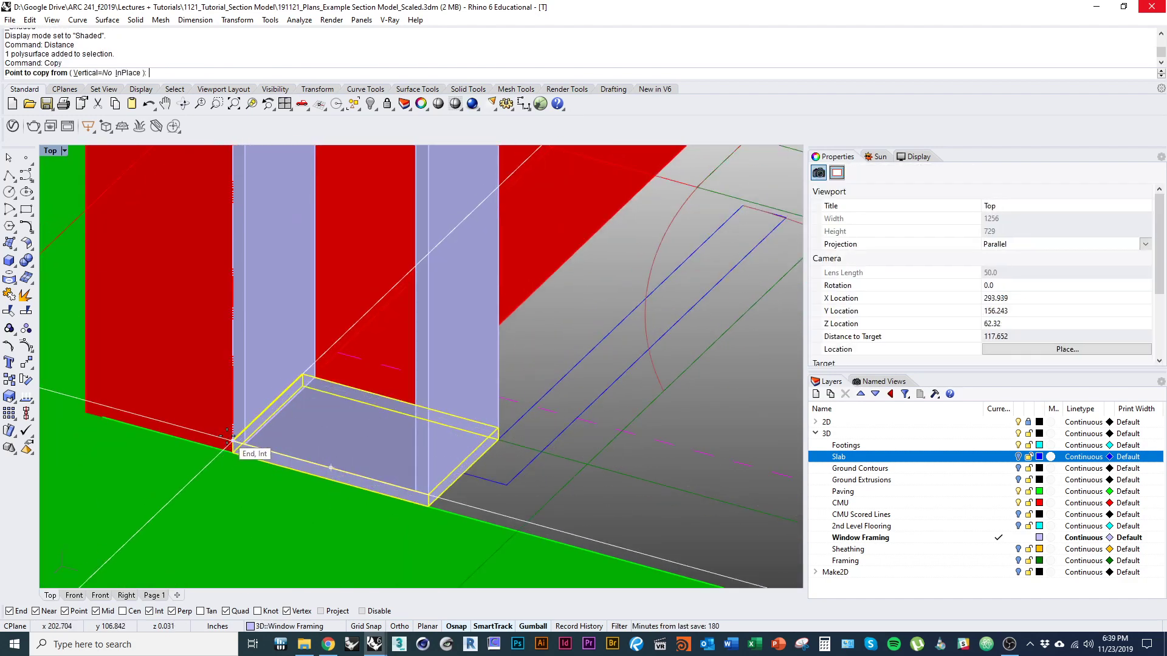
pyautogui.click(229, 437)
pyautogui.click(432, 497)
pyautogui.press('Return')
# Step: Stretch the copied sill with Scale1D across the door opening to the face of the next post
pyautogui.scroll(-3, 441, 511)
pyautogui.click(460, 503)
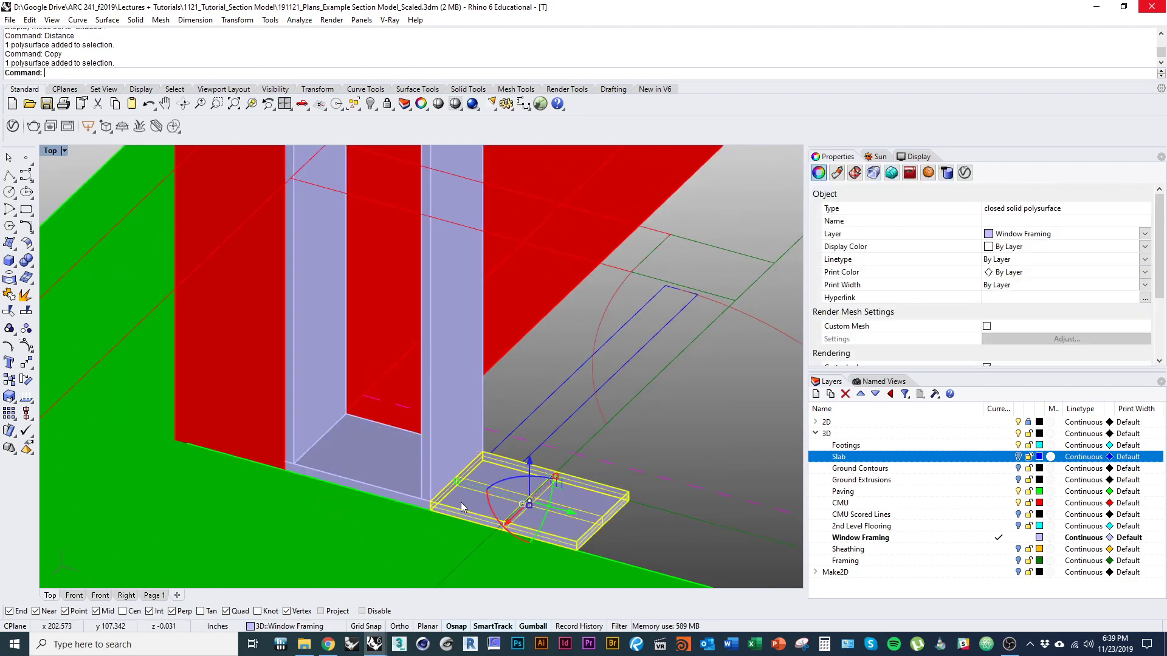
pyautogui.scroll(-3, 449, 517)
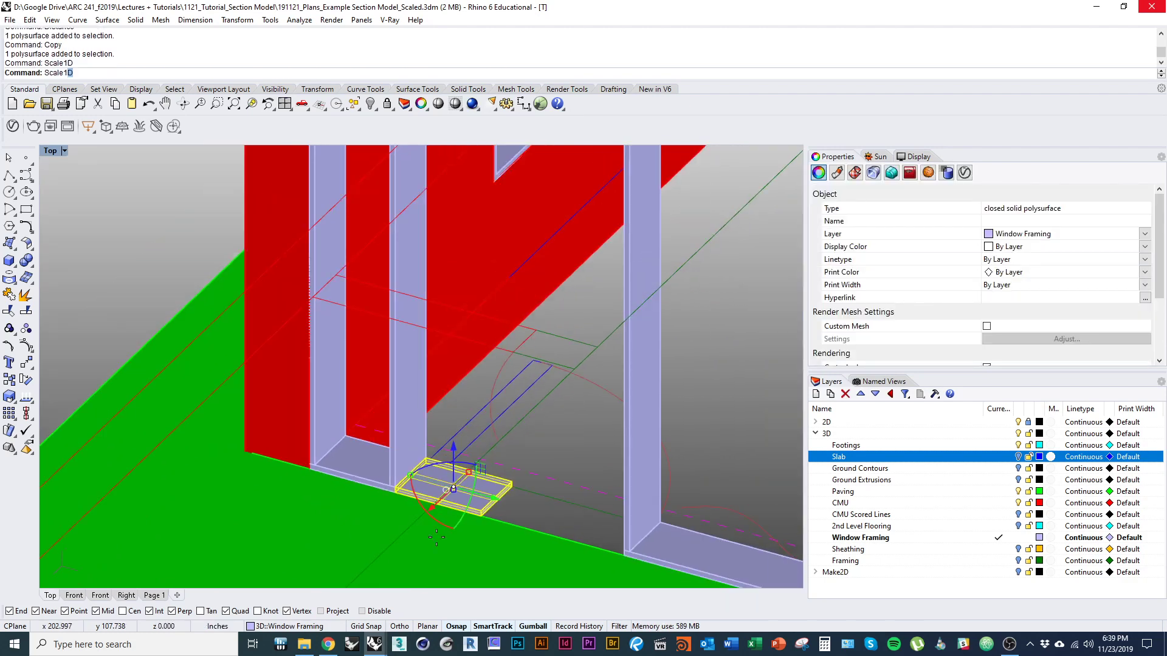
pyautogui.press('Return')
pyautogui.scroll(5, 401, 474)
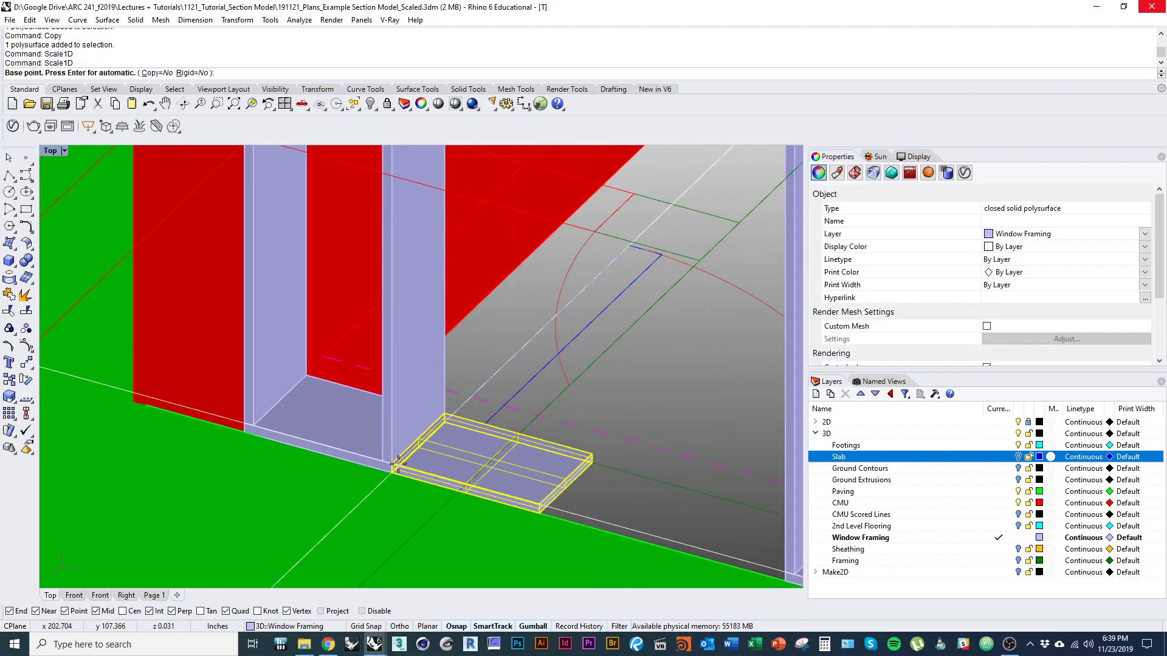
pyautogui.click(396, 466)
pyautogui.click(534, 500)
pyautogui.keyDown('shift'); pyautogui.moveTo(606, 517); pyautogui.dragTo(452, 455, button='right'); pyautogui.keyUp('shift')
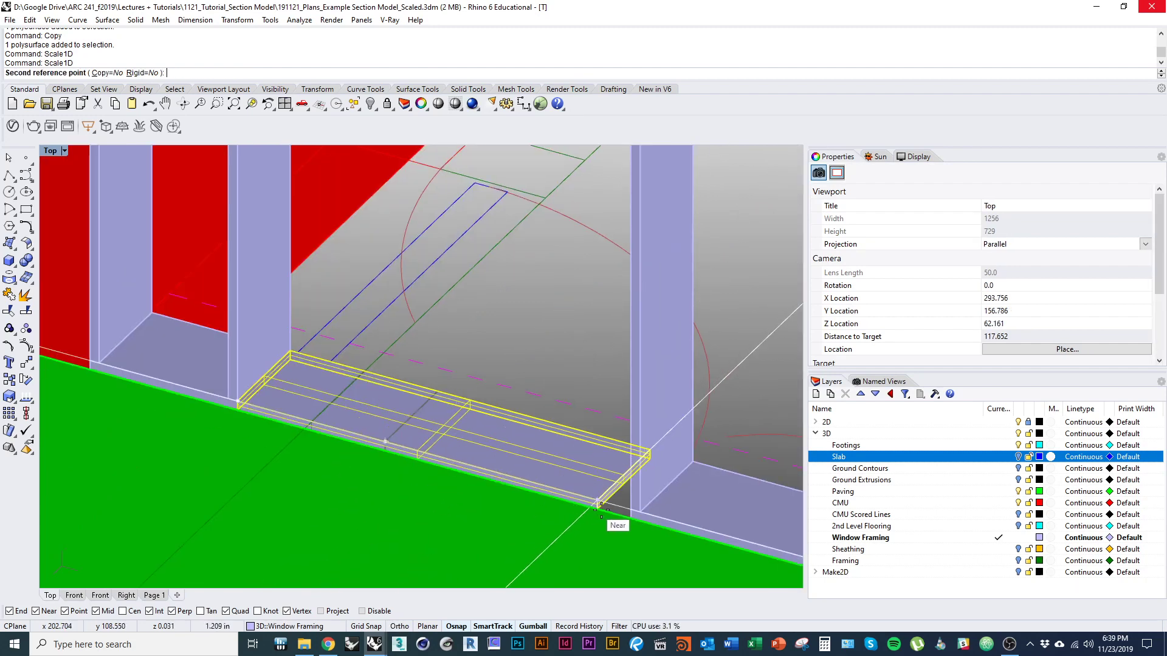
pyautogui.click(625, 508)
pyautogui.scroll(-3, 570, 531)
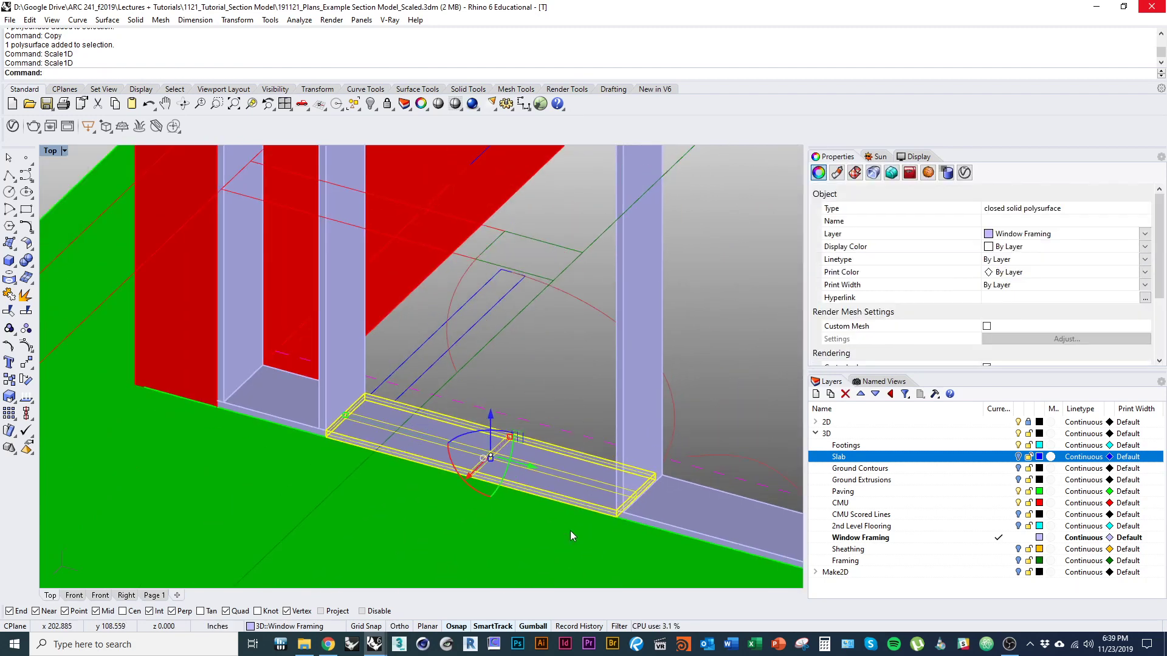
# Step: Move the stretched piece vertically up 3.333 inches to form the door head
pyautogui.write('M')
pyautogui.press('Return')
pyautogui.write('v')
pyautogui.press('Return')
pyautogui.scroll(5, 583, 514)
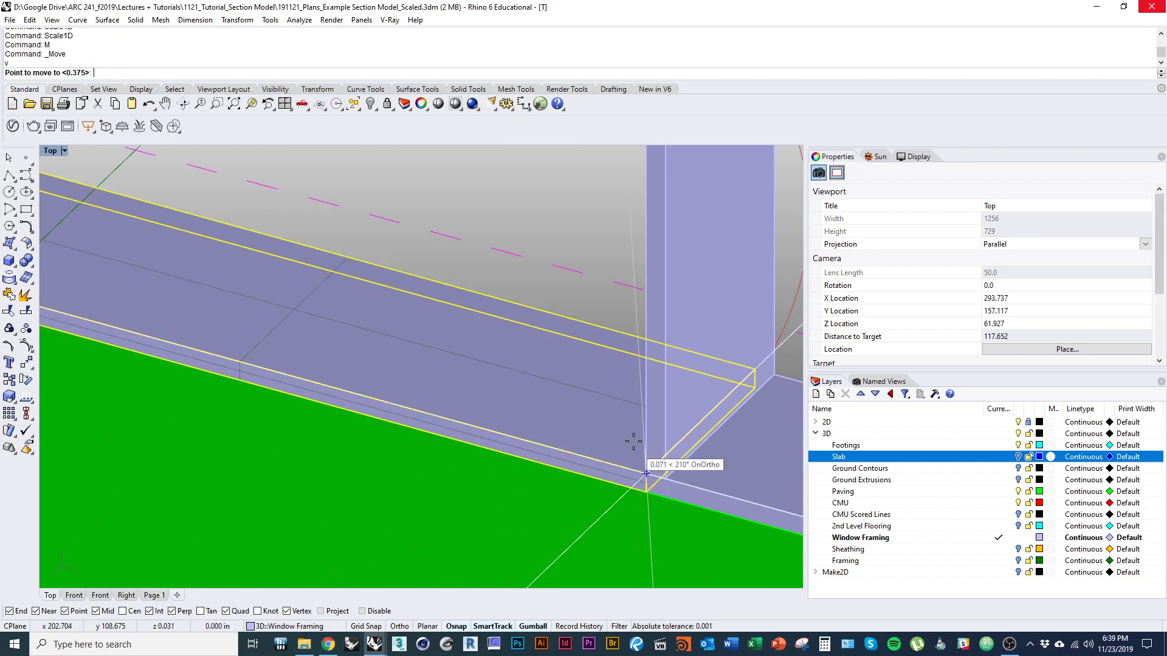
pyautogui.write('3')
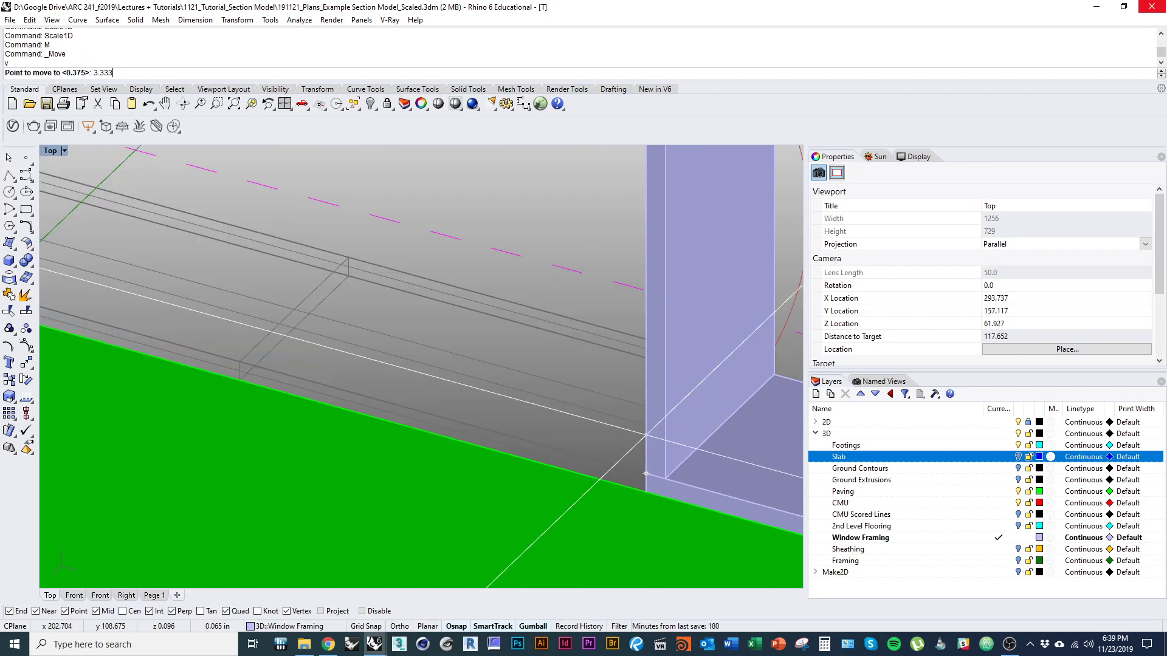
pyautogui.write('.333')
pyautogui.press('Return')
pyautogui.scroll(-5, 632, 435)
pyautogui.scroll(4, 555, 506)
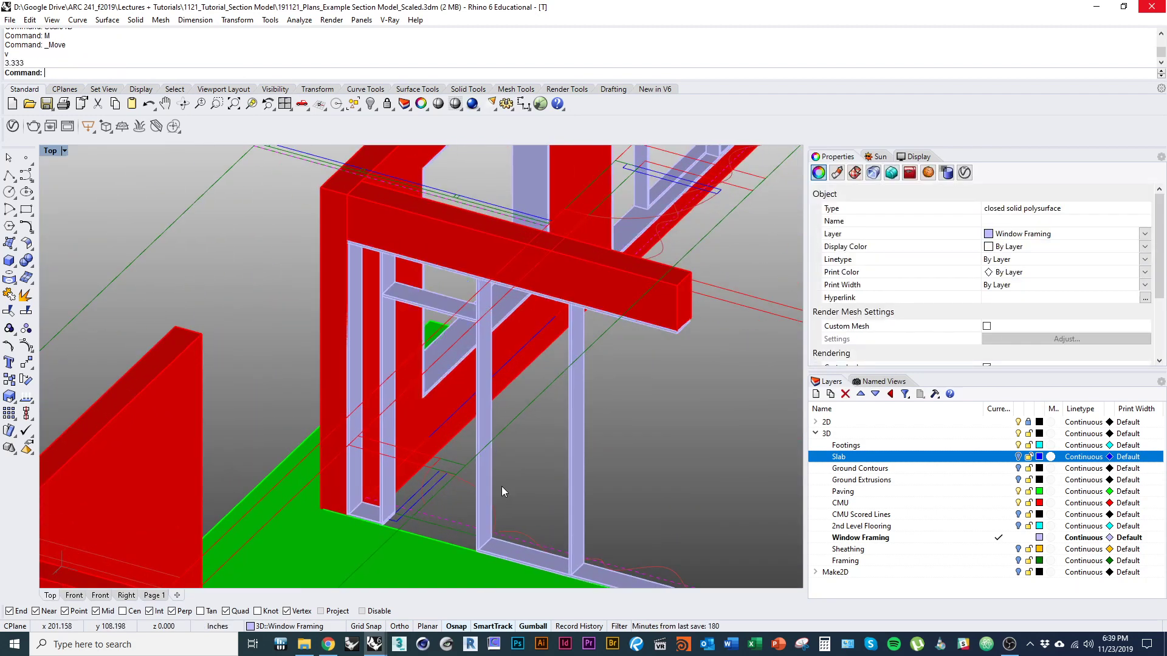
pyautogui.click(501, 487)
pyautogui.moveTo(501, 486); pyautogui.dragTo(439, 490, button='right')
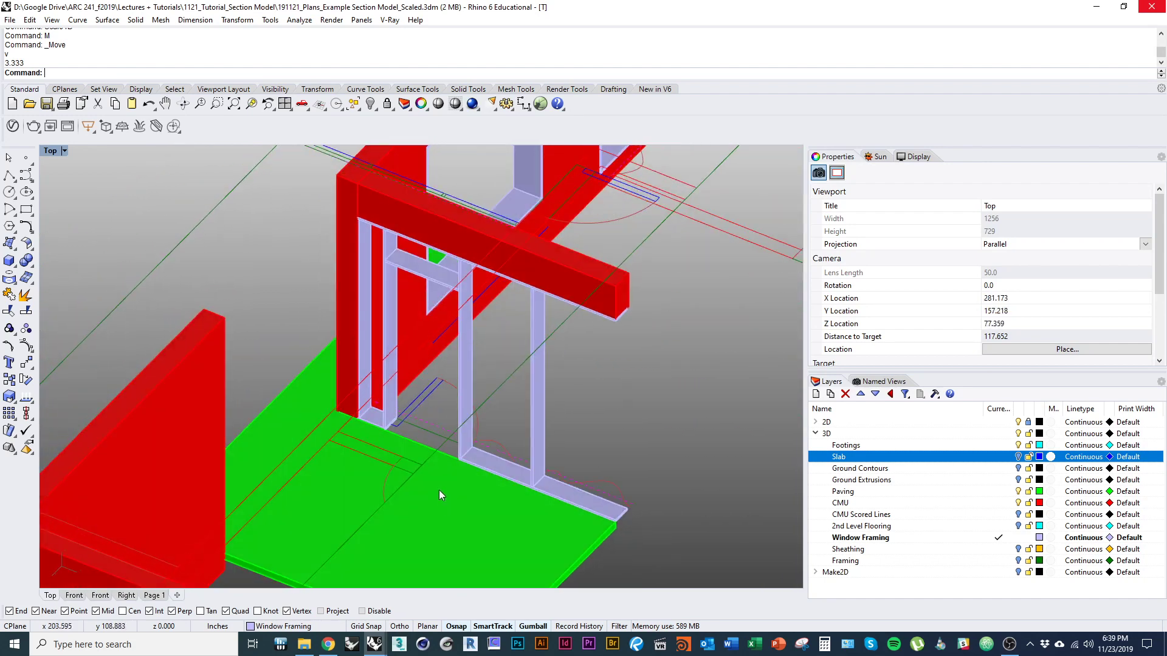
pyautogui.scroll(3, 439, 489)
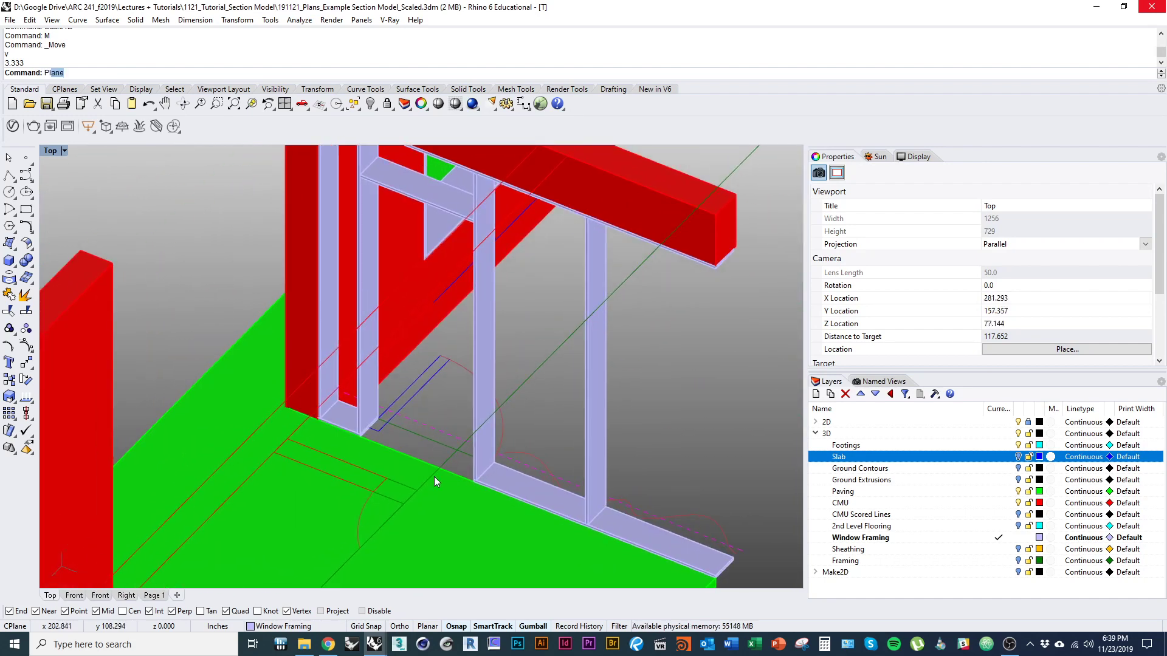
pyautogui.write('P')
pyautogui.press('Return')
pyautogui.scroll(3, 434, 476)
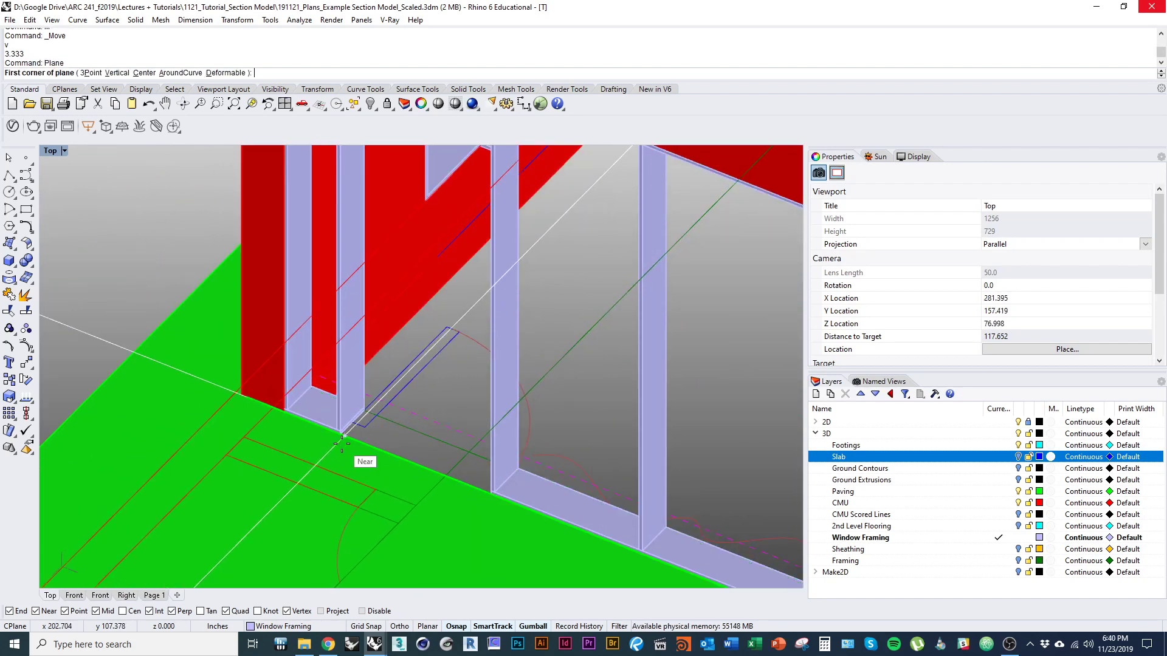
pyautogui.click(341, 444)
pyautogui.scroll(3, 480, 486)
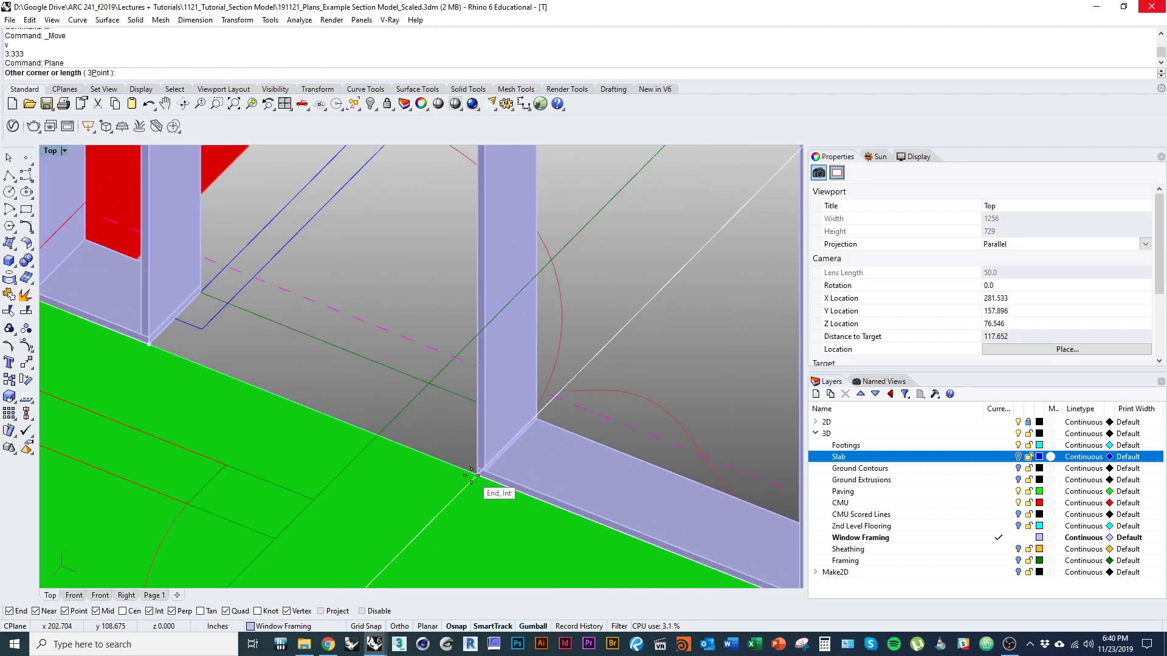
pyautogui.scroll(-7, 439, 424)
pyautogui.moveTo(404, 326); pyautogui.dragTo(397, 401, button='right')
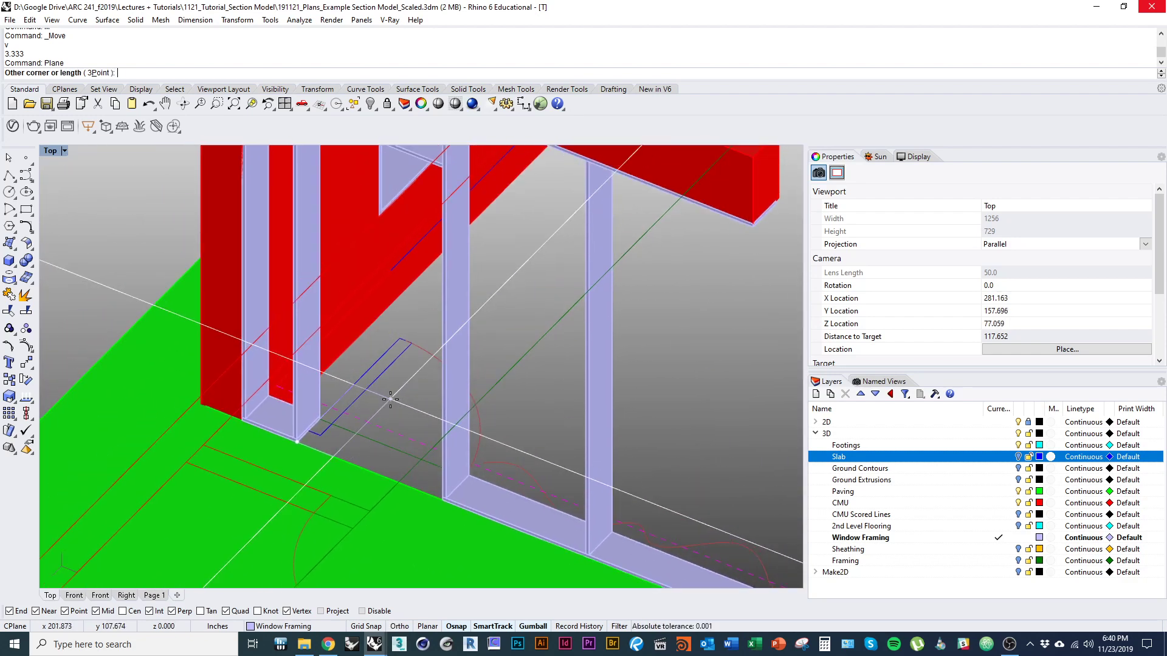
pyautogui.write('Plan')
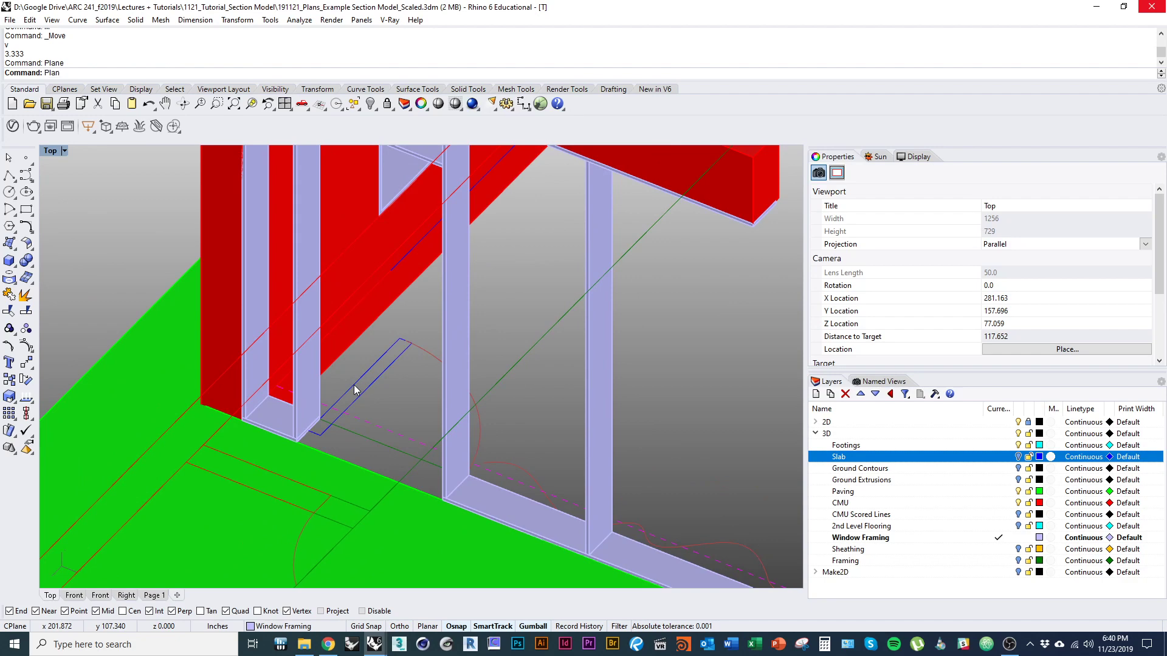
pyautogui.press('Return')
pyautogui.click(117, 73)
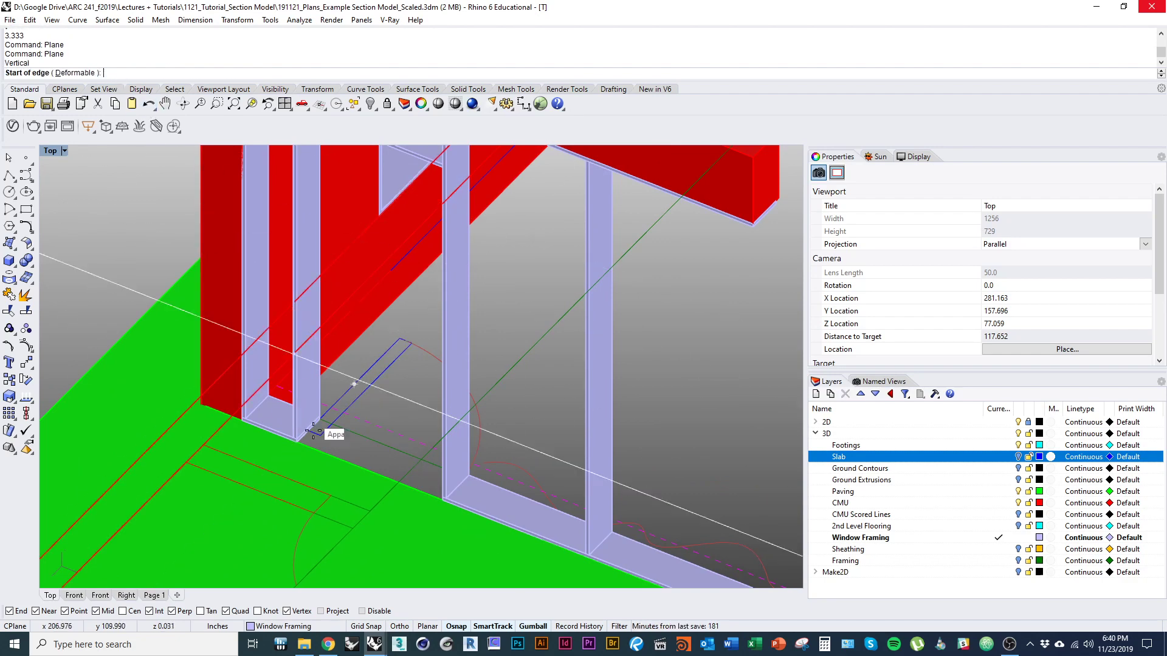
pyautogui.scroll(3, 316, 433)
pyautogui.moveTo(420, 482); pyautogui.dragTo(334, 416, button='right')
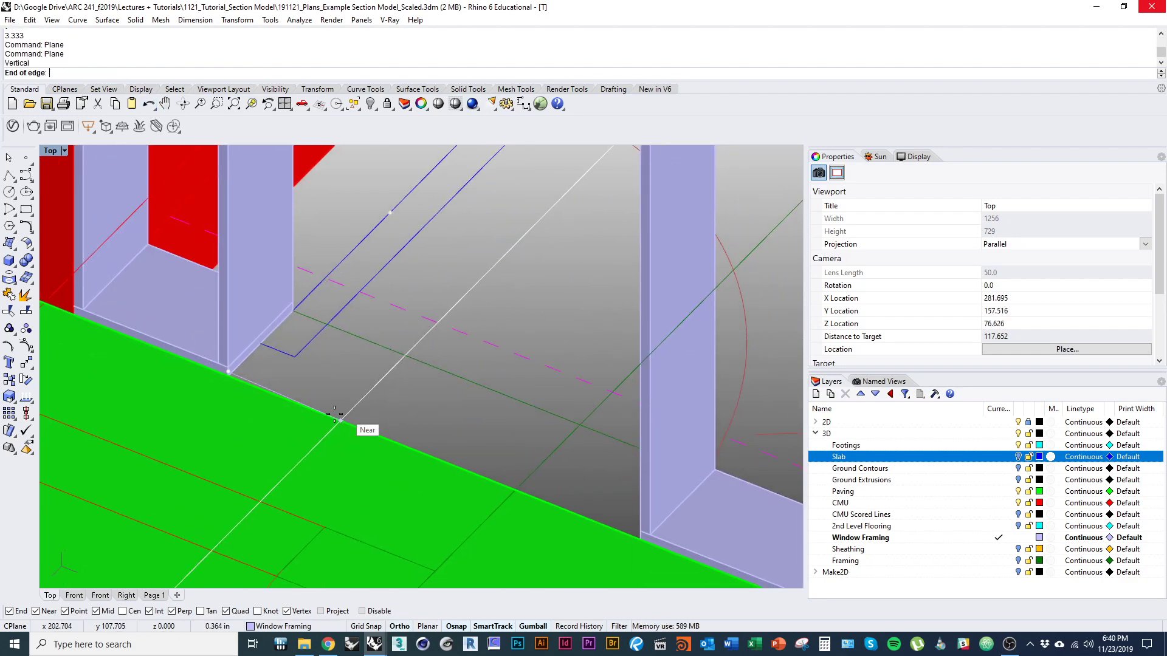
# Step: Draw a vertical plane across the door opening between the two posts, from their bases up to the underside of the door head
pyautogui.click(117, 73)
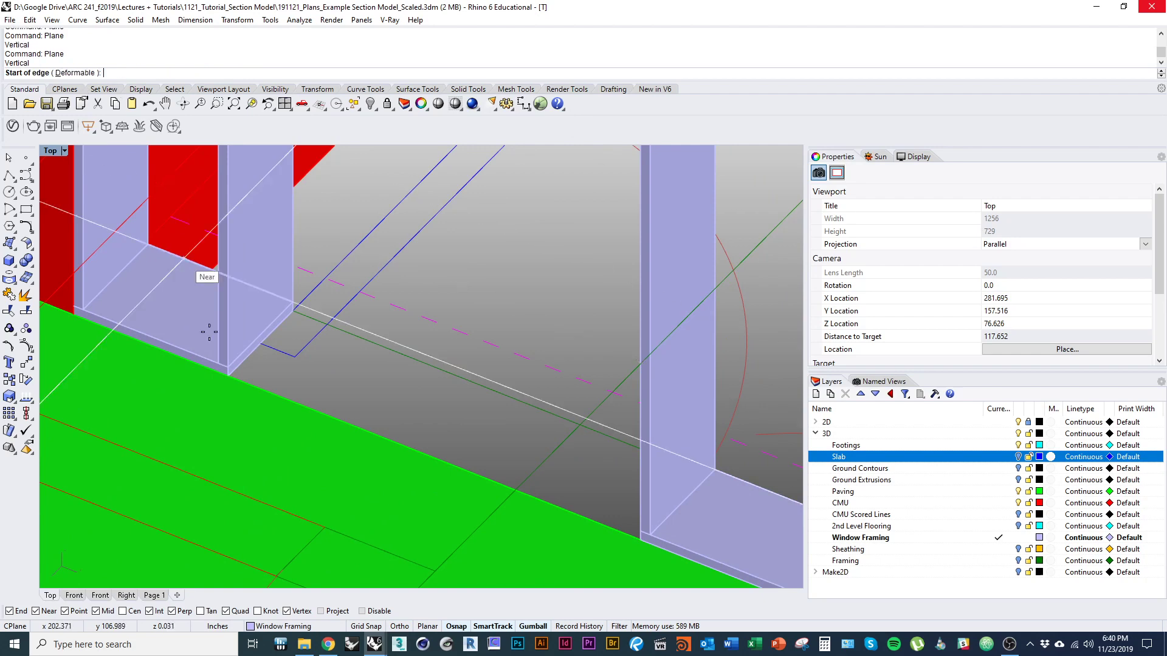
pyautogui.click(233, 379)
pyautogui.moveTo(467, 465); pyautogui.dragTo(411, 418, button='right')
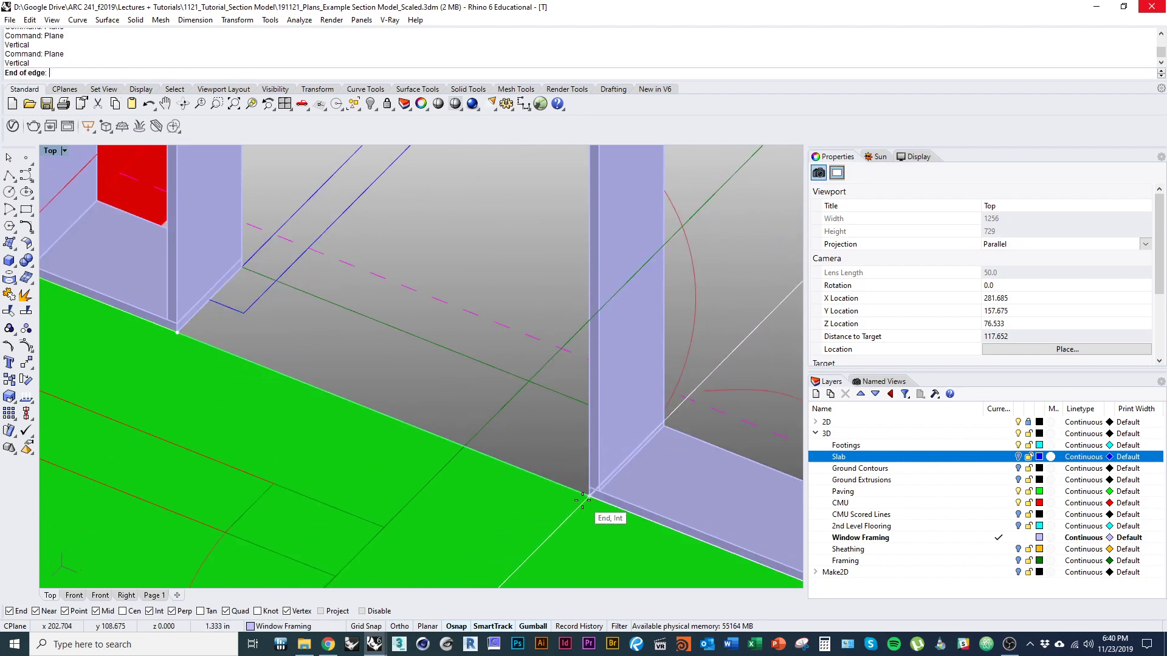
pyautogui.scroll(-8, 555, 448)
pyautogui.moveTo(520, 367); pyautogui.dragTo(521, 505, button='right')
pyautogui.keyDown('ctrl'); pyautogui.keyDown('shift'); pyautogui.moveTo(521, 426); pyautogui.dragTo(526, 334, button='right'); pyautogui.keyUp('shift'); pyautogui.keyUp('ctrl')
pyautogui.scroll(5, 526, 334)
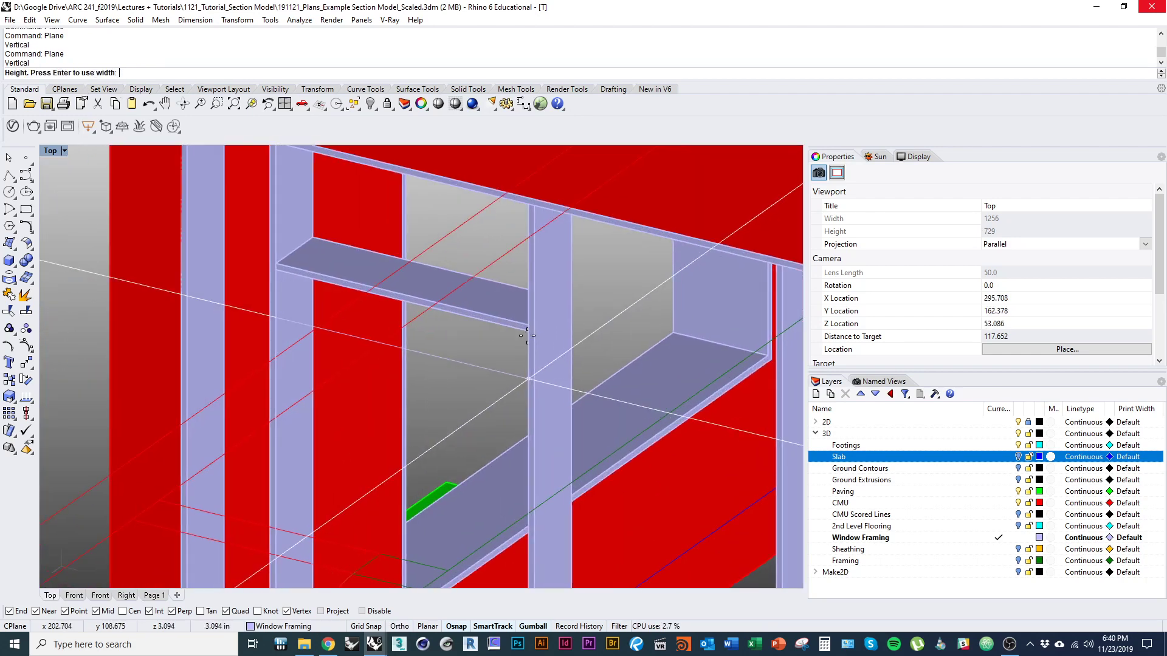
pyautogui.click(526, 333)
# Step: Duplicate the border of the door opening's plane and offset the resulting curve 1/16 inch inward
pyautogui.scroll(-3, 516, 352)
pyautogui.click(488, 391)
pyautogui.write('DupBorder')
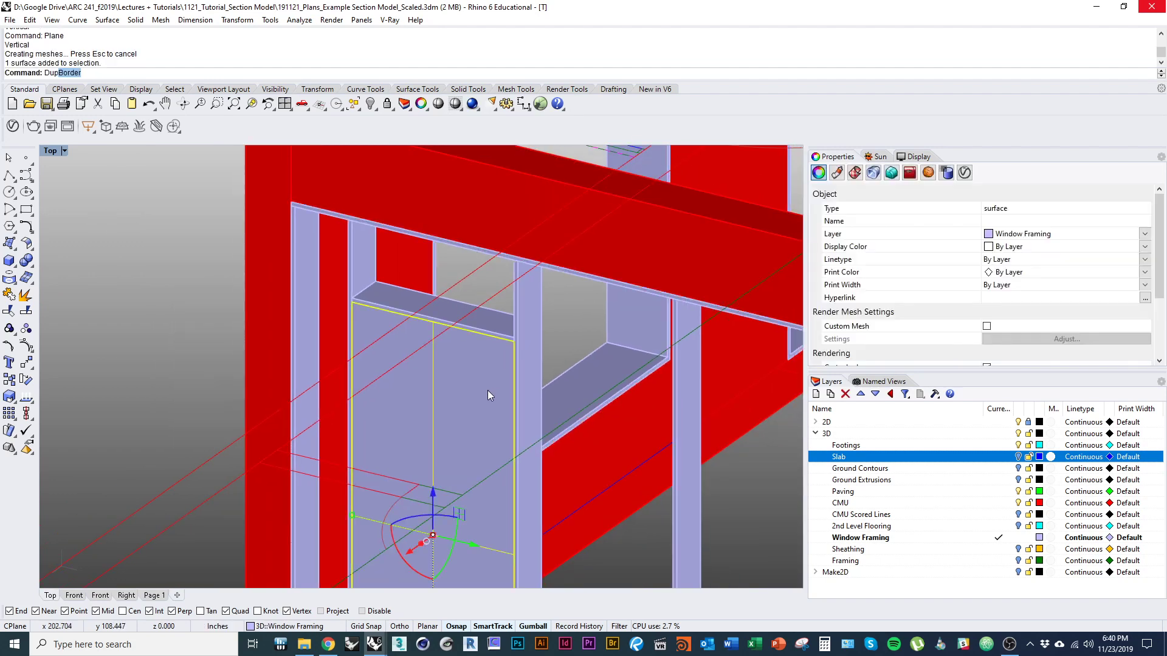
pyautogui.press('Return')
pyautogui.moveTo(498, 427); pyautogui.dragTo(493, 374, button='right')
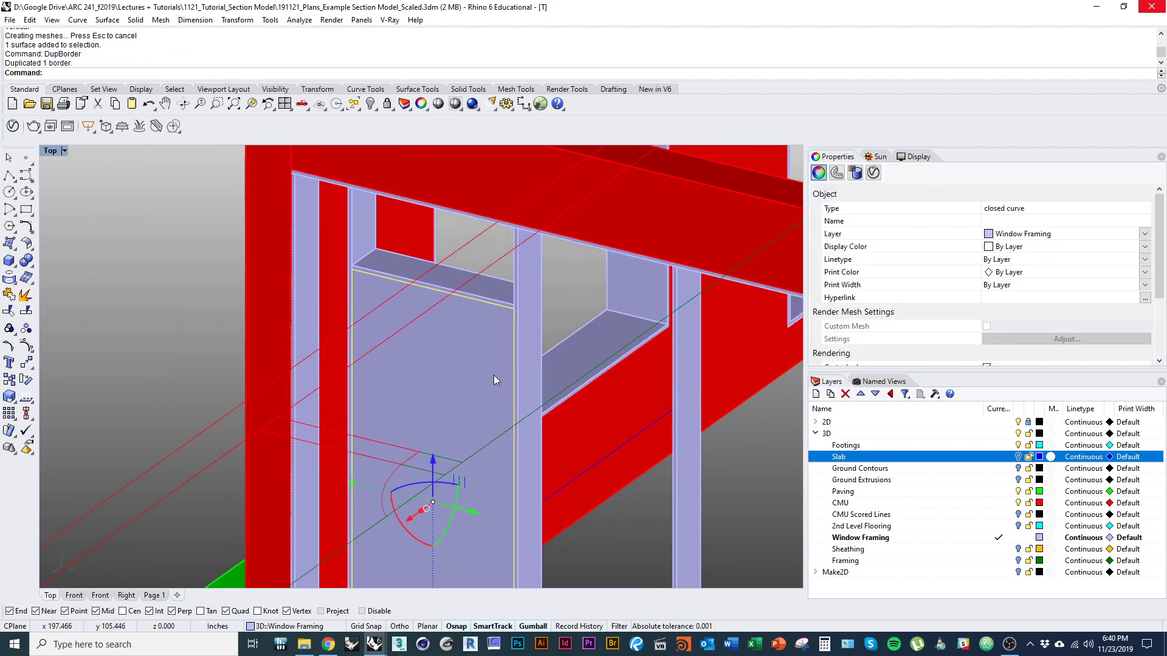
pyautogui.write('Offset')
pyautogui.press('Return')
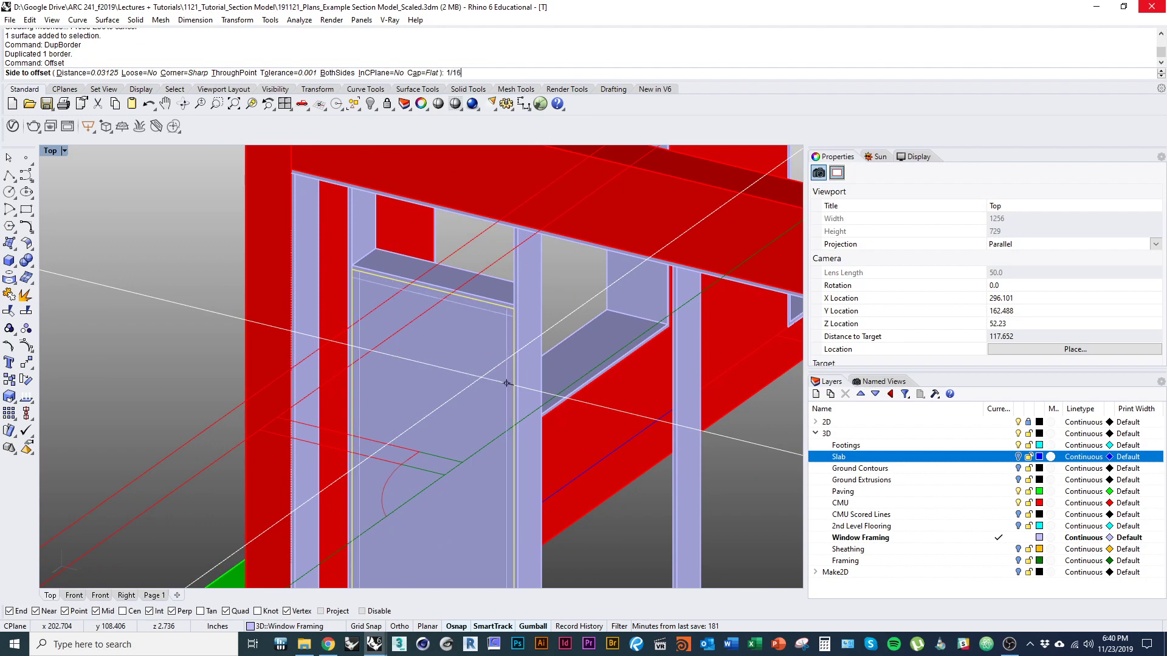
pyautogui.click(482, 377)
pyautogui.scroll(-2, 483, 340)
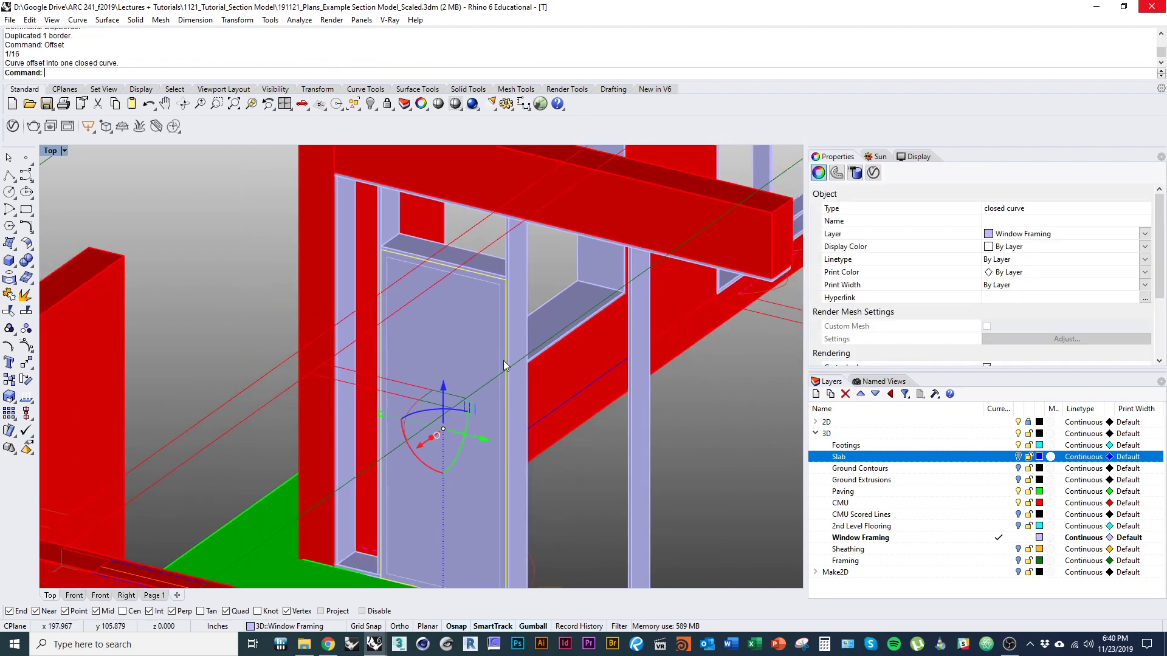
# Step: Trim the inside out of the door plane with the offset curve and delete the leftover construction curves
pyautogui.write('D')
pyautogui.press('Return')
pyautogui.click(499, 359)
pyautogui.hotkey('ctrl', 't')
pyautogui.click(481, 341)
pyautogui.press('Return')
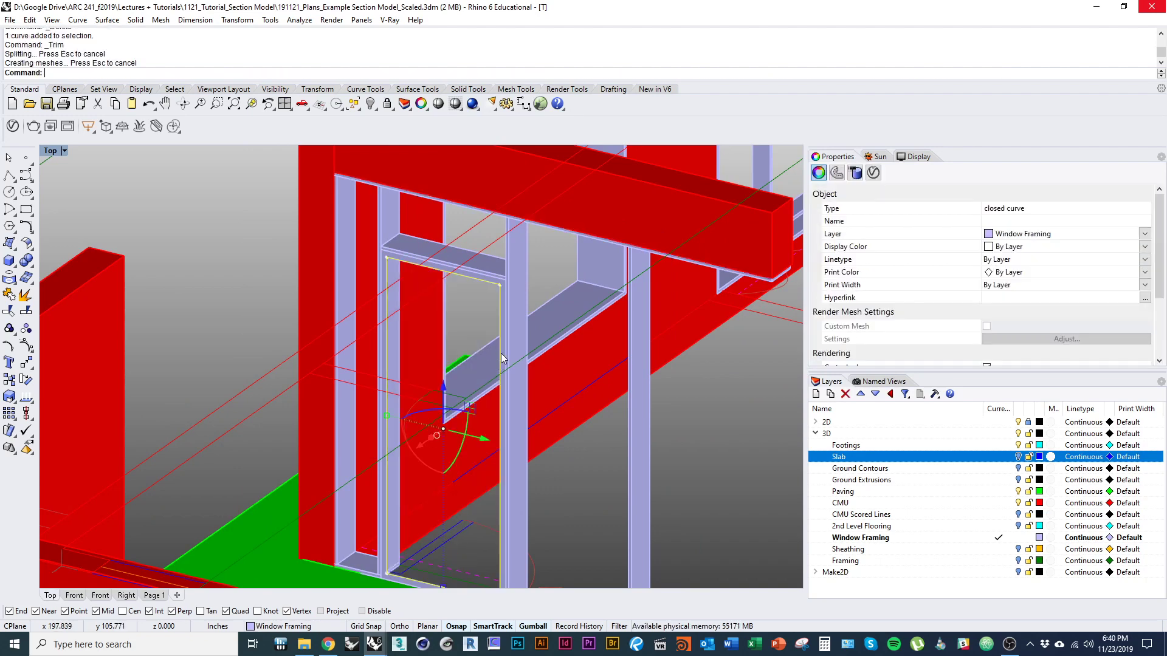
pyautogui.write('D')
pyautogui.press('Return')
# Step: Extrude the door frame surface 1/16 inch with ExtrudeSrf to make it a solid
pyautogui.click(500, 357)
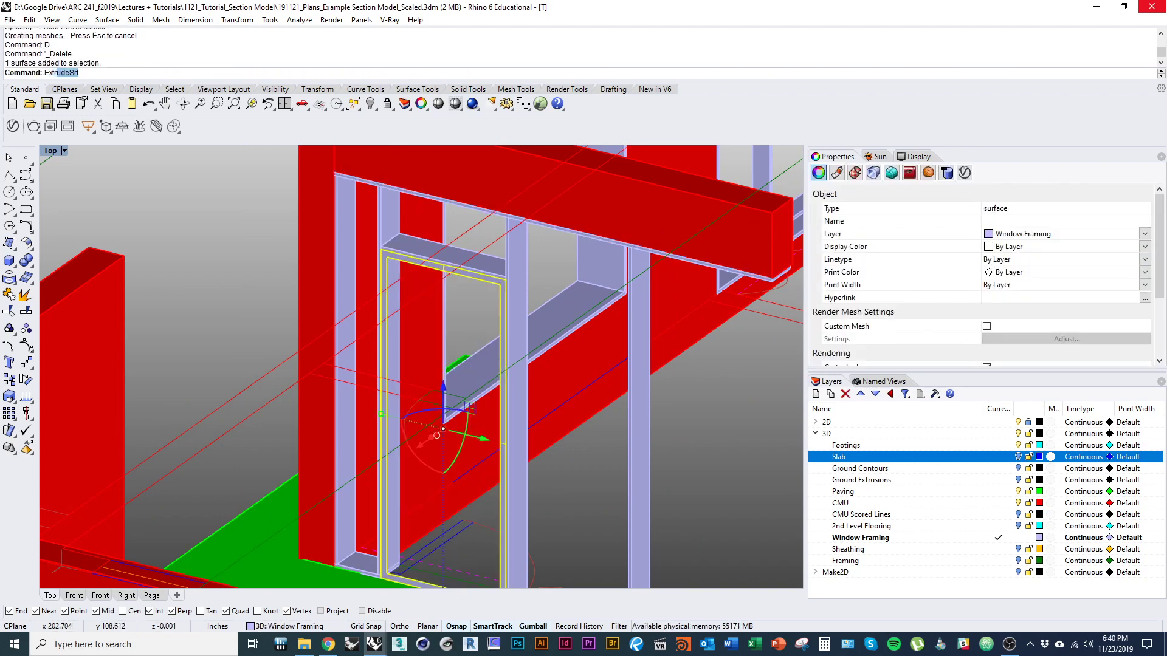
pyautogui.write('Extrude')
pyautogui.press('Return')
pyautogui.scroll(3, 506, 347)
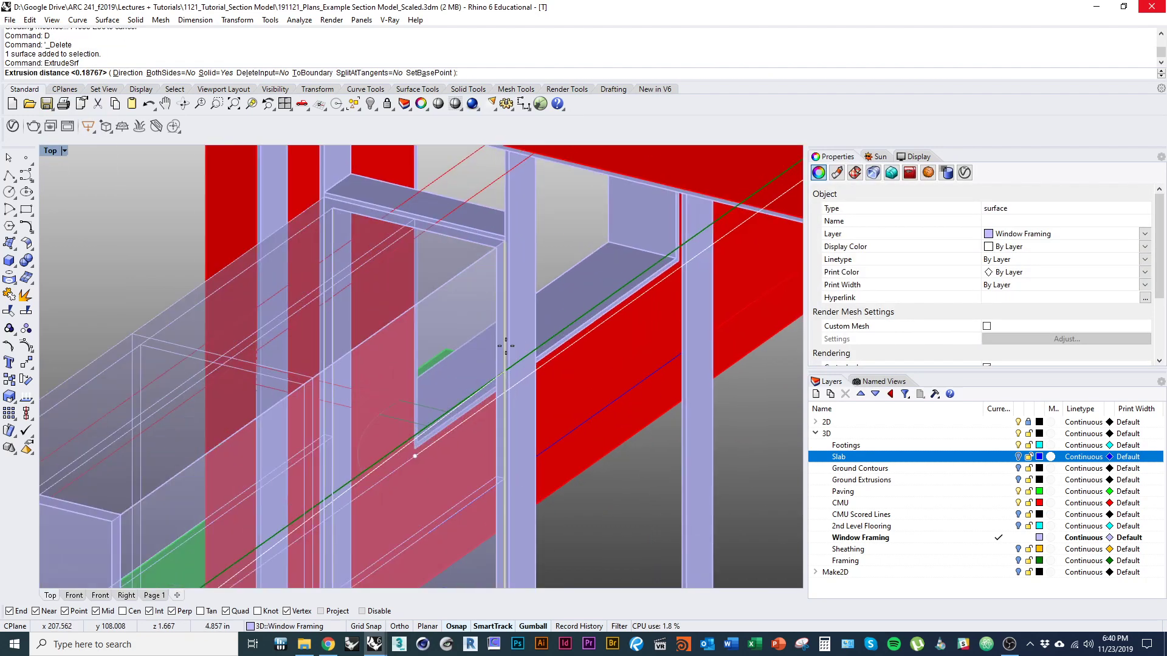
pyautogui.scroll(1, 505, 346)
pyautogui.write('1/16')
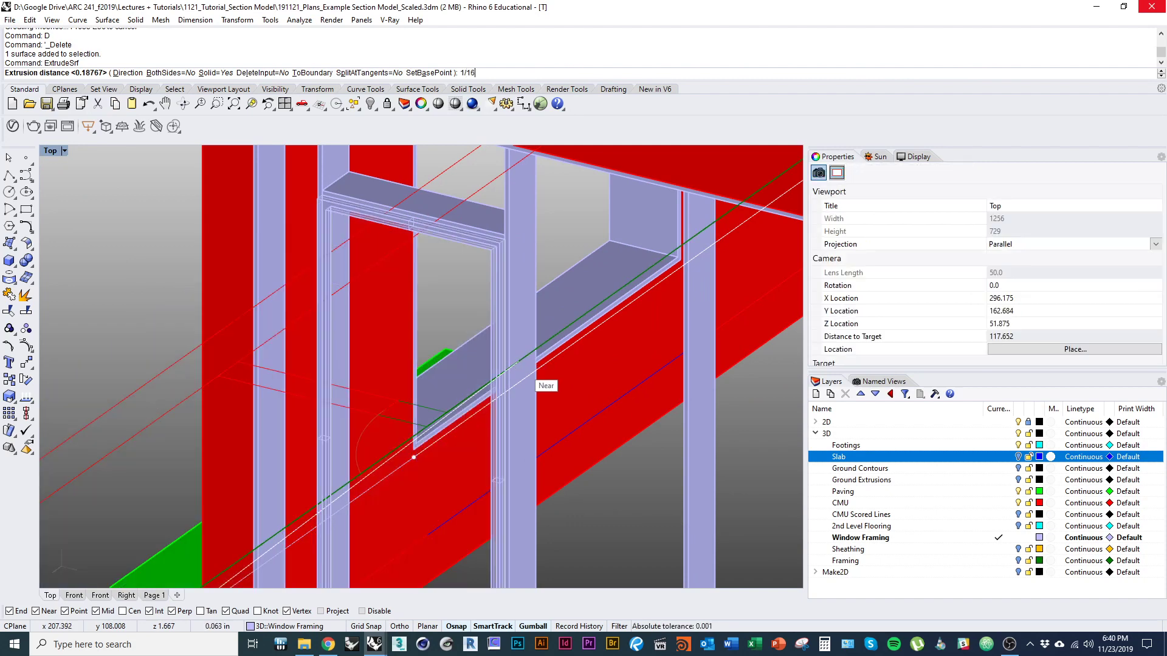
pyautogui.press('Return')
# Step: Rotate the door frame without copying about its lower hinge corner so it stands open perpendicular to the end wall
pyautogui.moveTo(522, 367); pyautogui.dragTo(441, 372, button='right')
pyautogui.scroll(-5, 468, 312)
pyautogui.moveTo(387, 392); pyautogui.dragTo(404, 391)
pyautogui.write('ro')
pyautogui.press('Return')
pyautogui.scroll(5, 346, 467)
pyautogui.scroll(6, 324, 567)
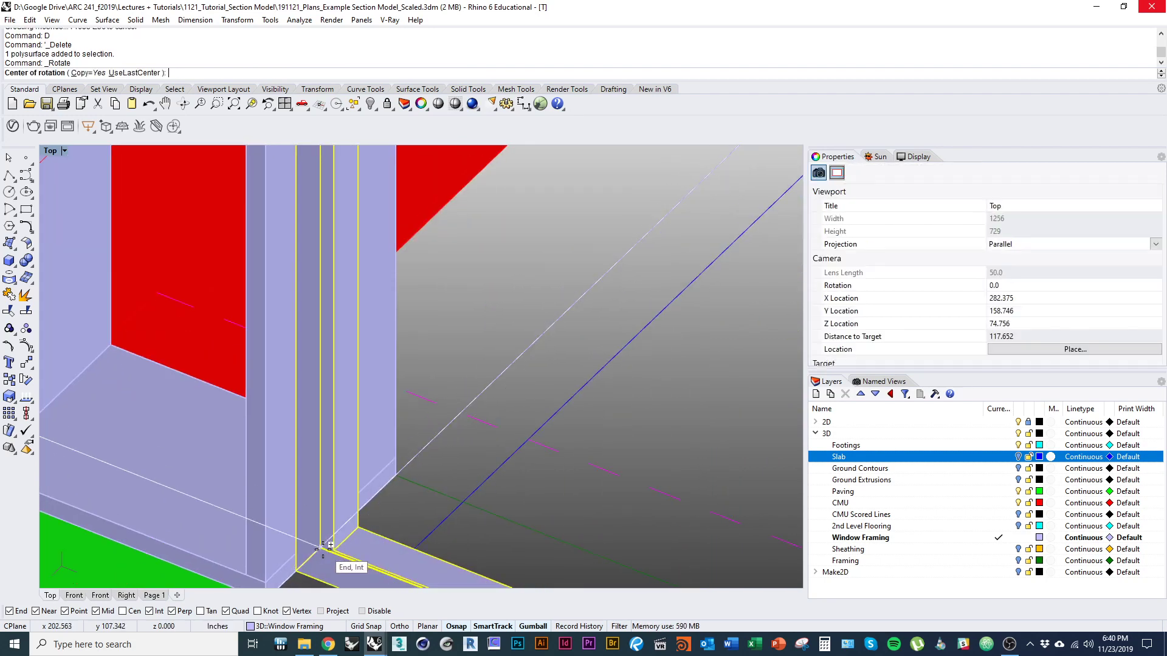
pyautogui.click(322, 548)
pyautogui.scroll(-4, 338, 460)
pyautogui.write('c')
pyautogui.press('Return')
pyautogui.write('c')
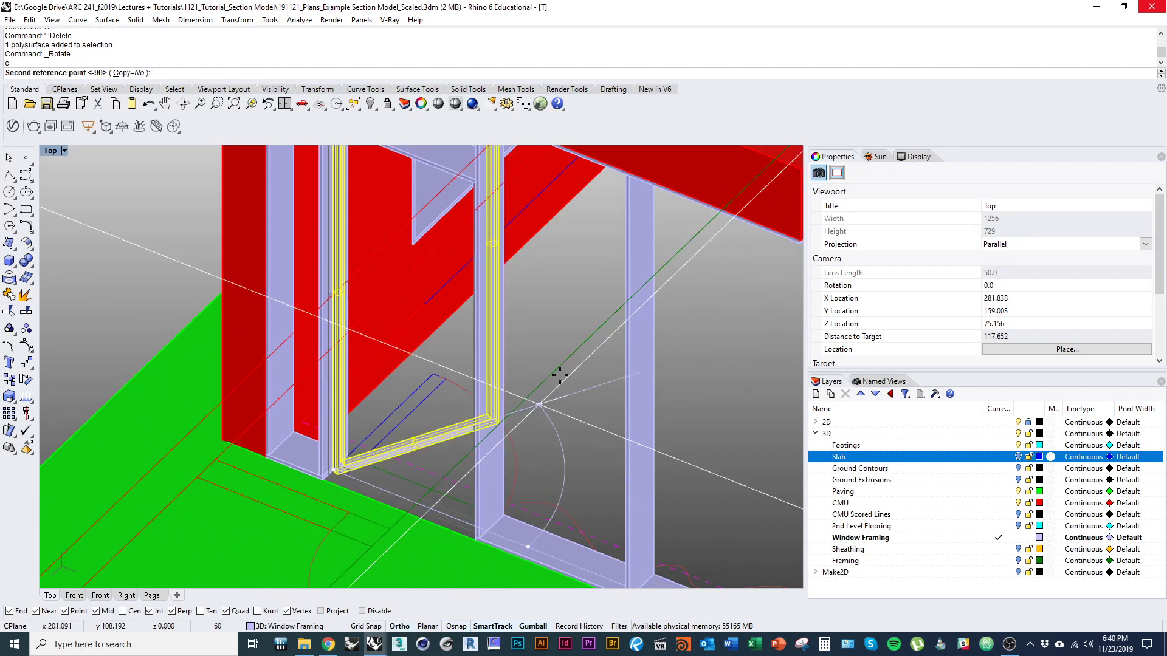
pyautogui.keyDown('shift'); pyautogui.click(522, 320); pyautogui.keyUp('shift')
# Step: Start Orient with Copy=Yes on the sash frame in the long wall's large window, using its bottom edge's end points as references
pyautogui.scroll(-6, 479, 419)
pyautogui.moveTo(479, 420); pyautogui.dragTo(372, 513, button='right')
pyautogui.click(527, 444)
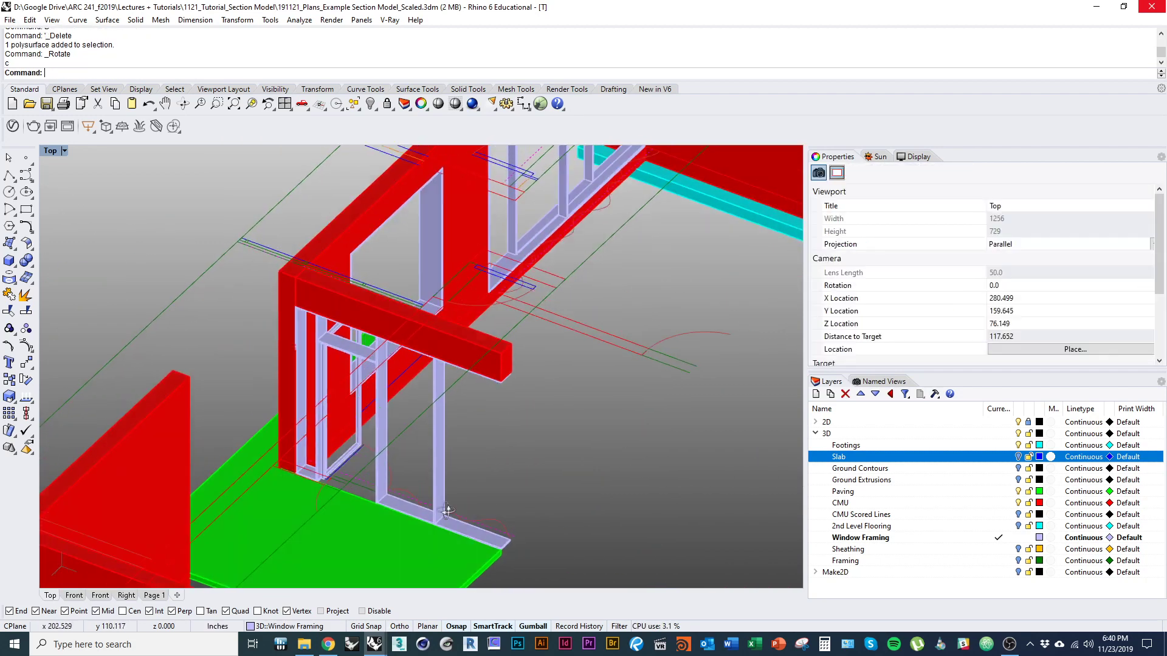
pyautogui.keyDown('ctrl'); pyautogui.keyDown('shift'); pyautogui.moveTo(527, 443); pyautogui.dragTo(389, 451, button='right'); pyautogui.keyUp('shift'); pyautogui.keyUp('ctrl')
pyautogui.scroll(-2, 375, 453)
pyautogui.keyDown('ctrl'); pyautogui.keyDown('shift'); pyautogui.moveTo(450, 352); pyautogui.dragTo(420, 365, button='right'); pyautogui.keyUp('shift'); pyautogui.keyUp('ctrl')
pyautogui.click(418, 311)
pyautogui.keyDown('ctrl'); pyautogui.keyDown('shift'); pyautogui.moveTo(419, 311); pyautogui.dragTo(342, 479, button='right'); pyautogui.keyUp('shift'); pyautogui.keyUp('ctrl')
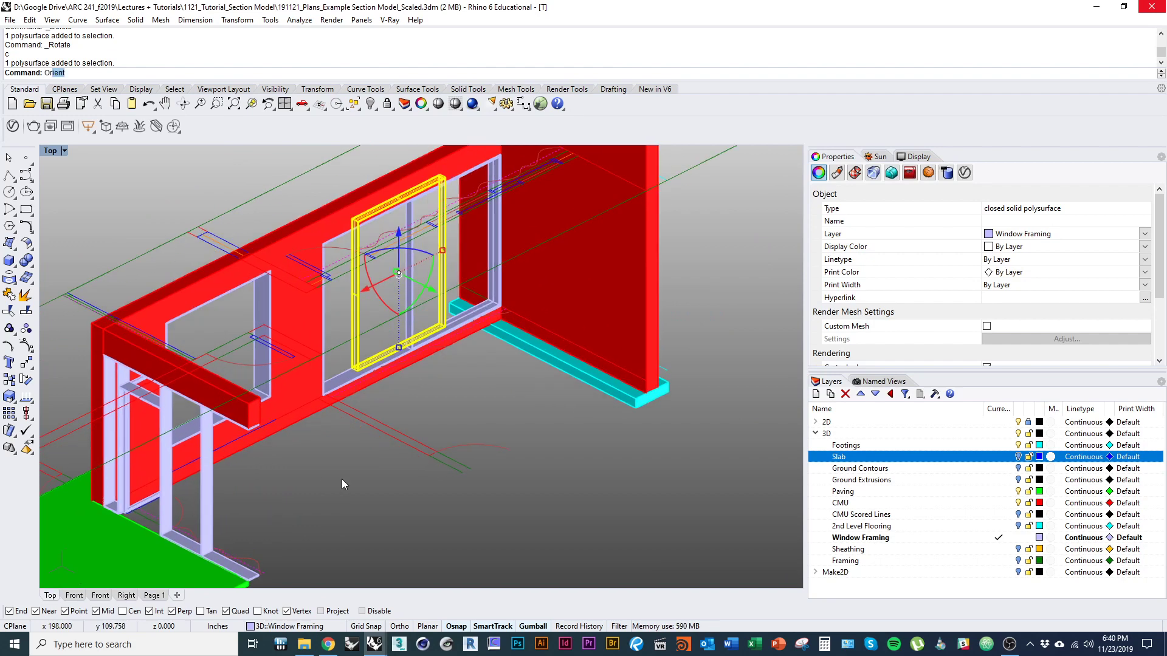
pyautogui.press('Return')
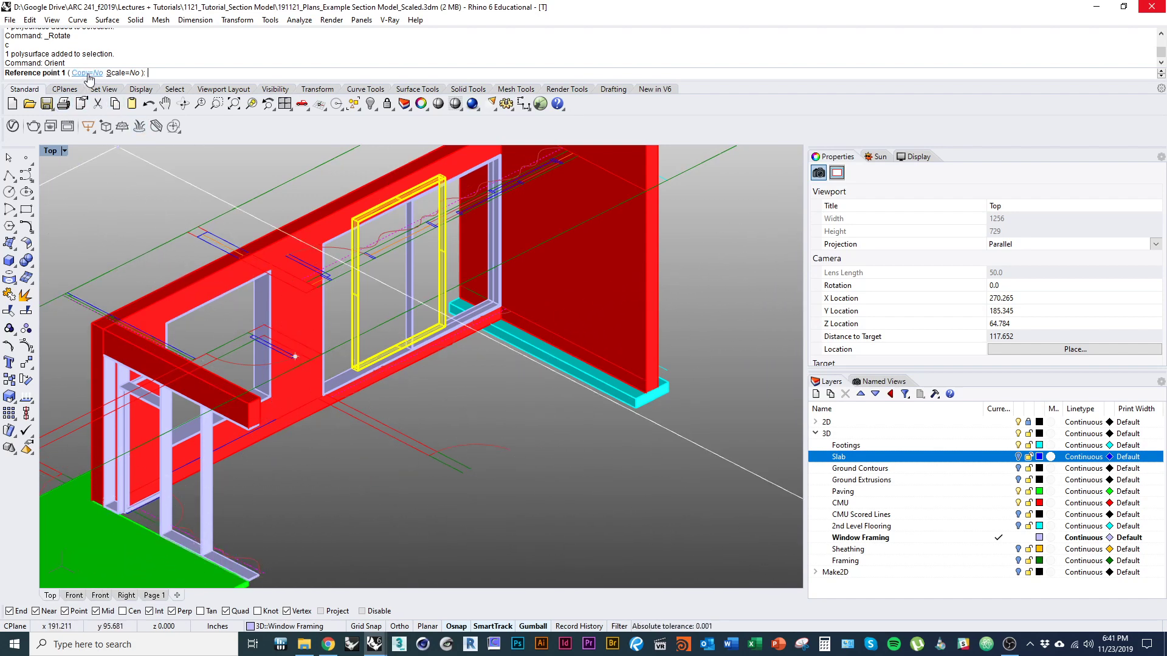
pyautogui.scroll(8, 356, 365)
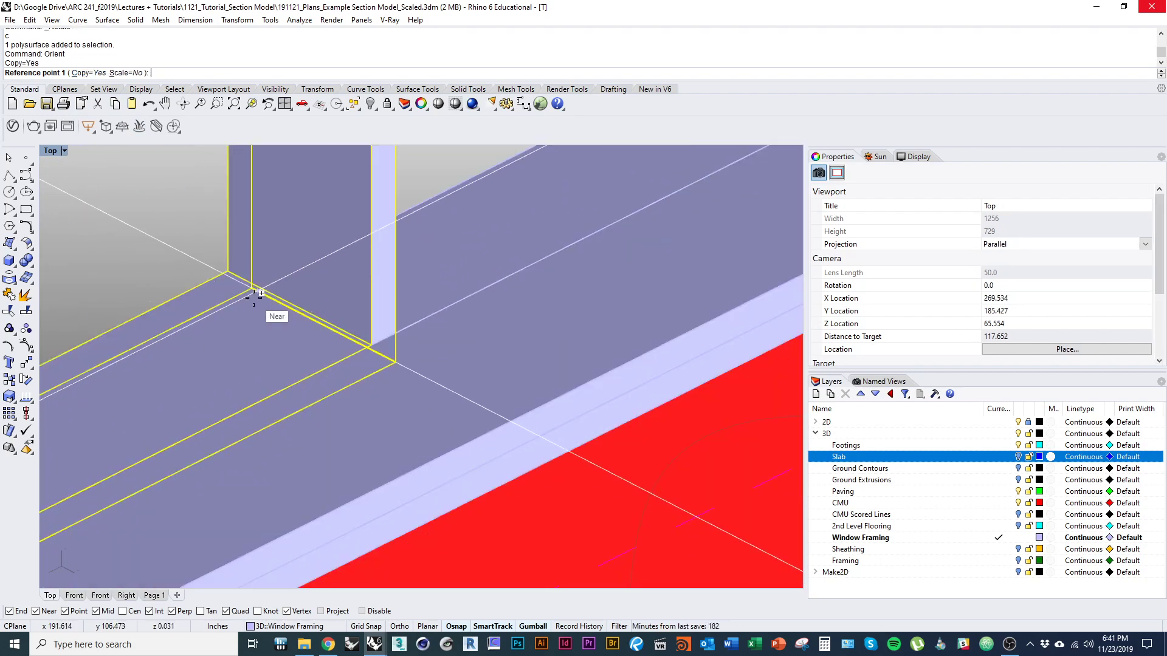
pyautogui.click(252, 288)
pyautogui.scroll(-5, 255, 298)
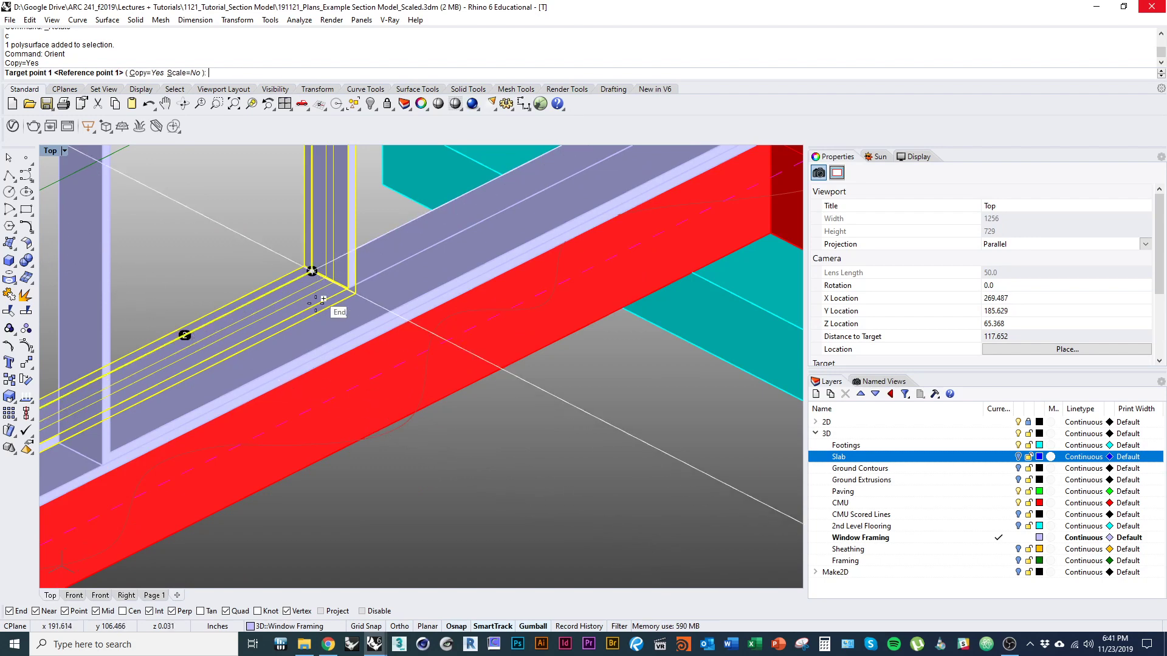
# Step: Place the oriented frame copy at the foot of the end wall's outermost post, aligned along the sill
pyautogui.scroll(-4, 335, 310)
pyautogui.moveTo(337, 315); pyautogui.dragTo(526, 152, button='right')
pyautogui.scroll(-3, 389, 292)
pyautogui.moveTo(369, 331); pyautogui.dragTo(456, 317, button='right')
pyautogui.scroll(8, 273, 362)
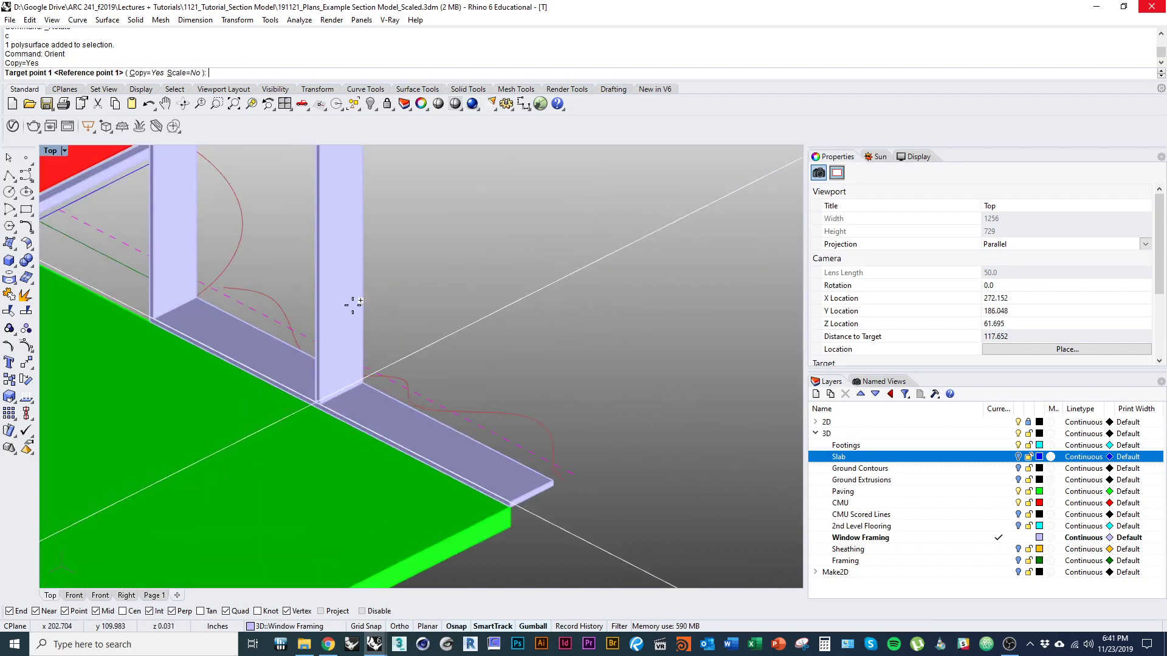
pyautogui.scroll(6, 322, 386)
pyautogui.click(297, 403)
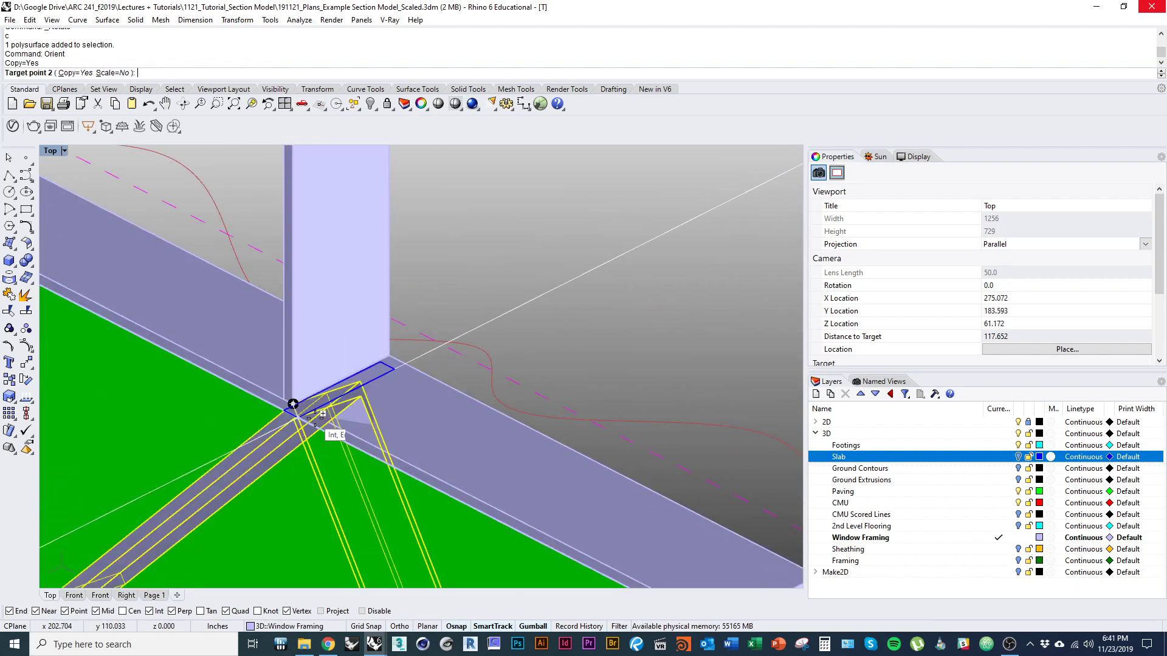
pyautogui.click(440, 486)
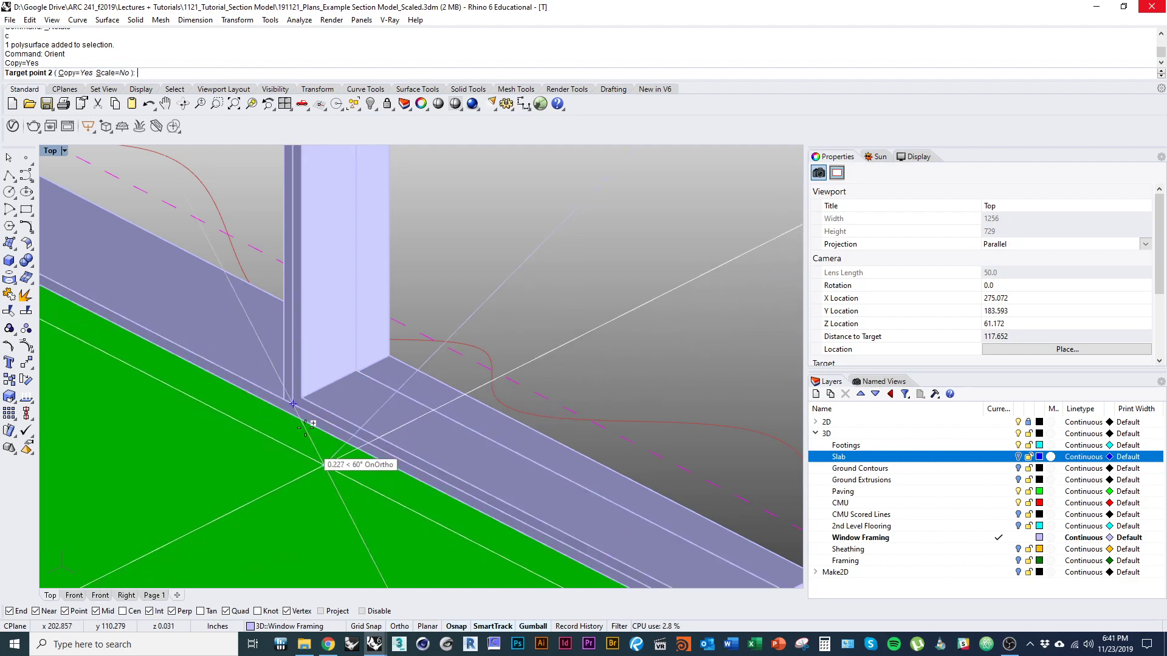
pyautogui.scroll(-5, 313, 441)
pyautogui.scroll(-3, 313, 441)
pyautogui.click(425, 465)
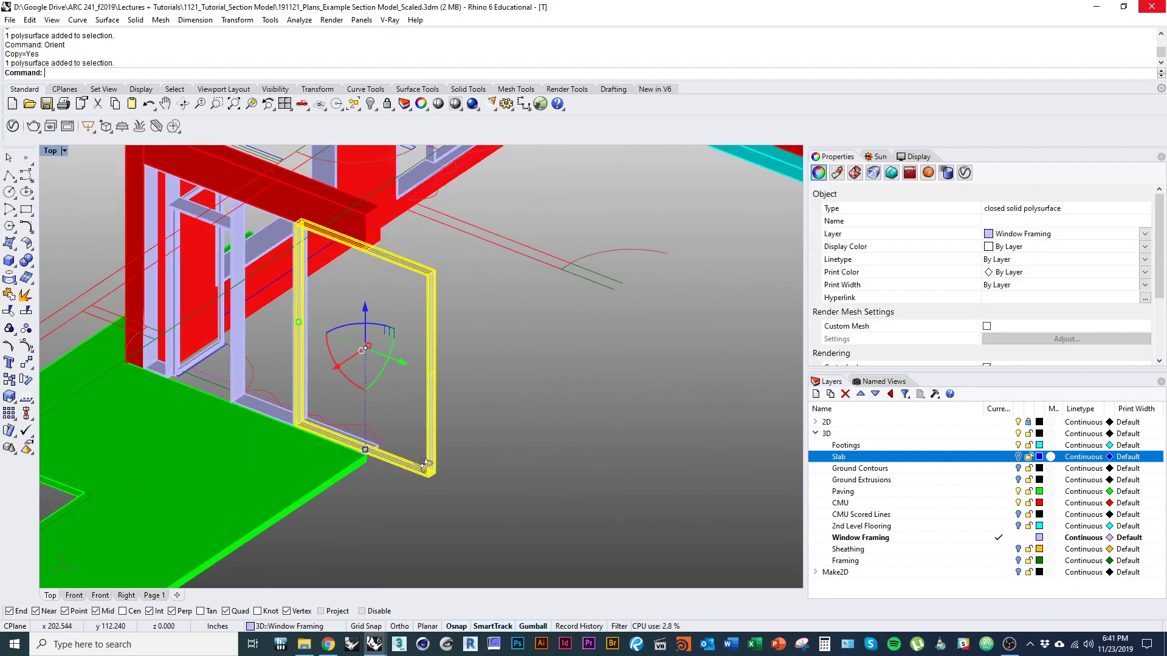
pyautogui.click(441, 457)
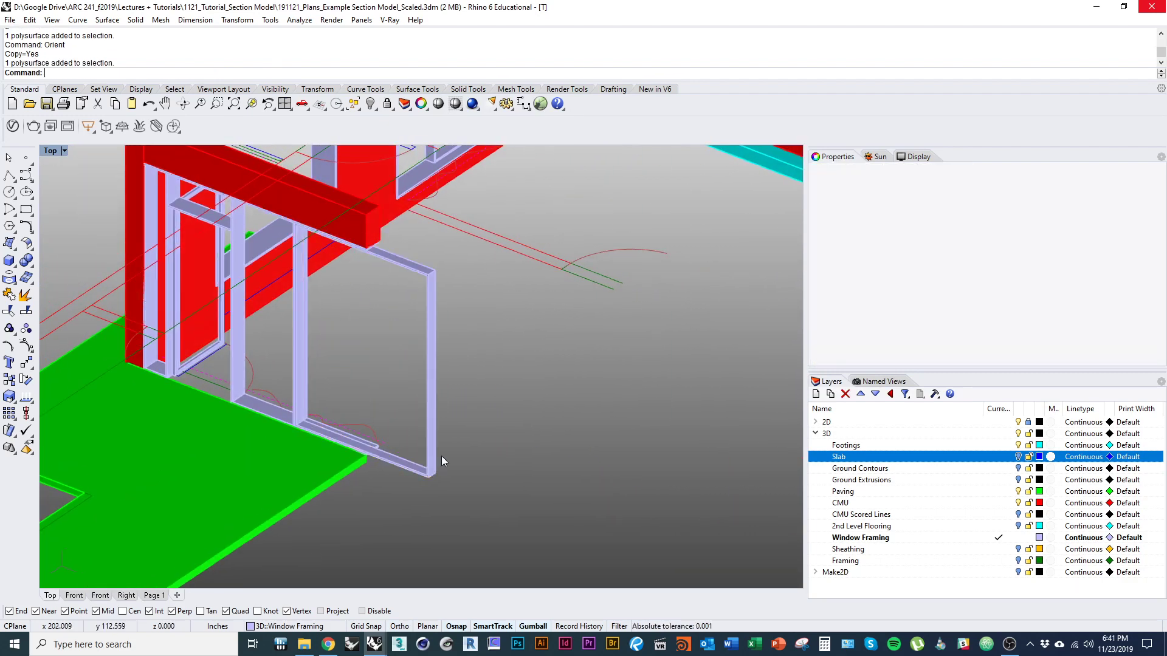
# Step: Create a cut plane through the copied frame at the outer end of the slab and beam
pyautogui.moveTo(452, 359); pyautogui.dragTo(446, 396, button='right')
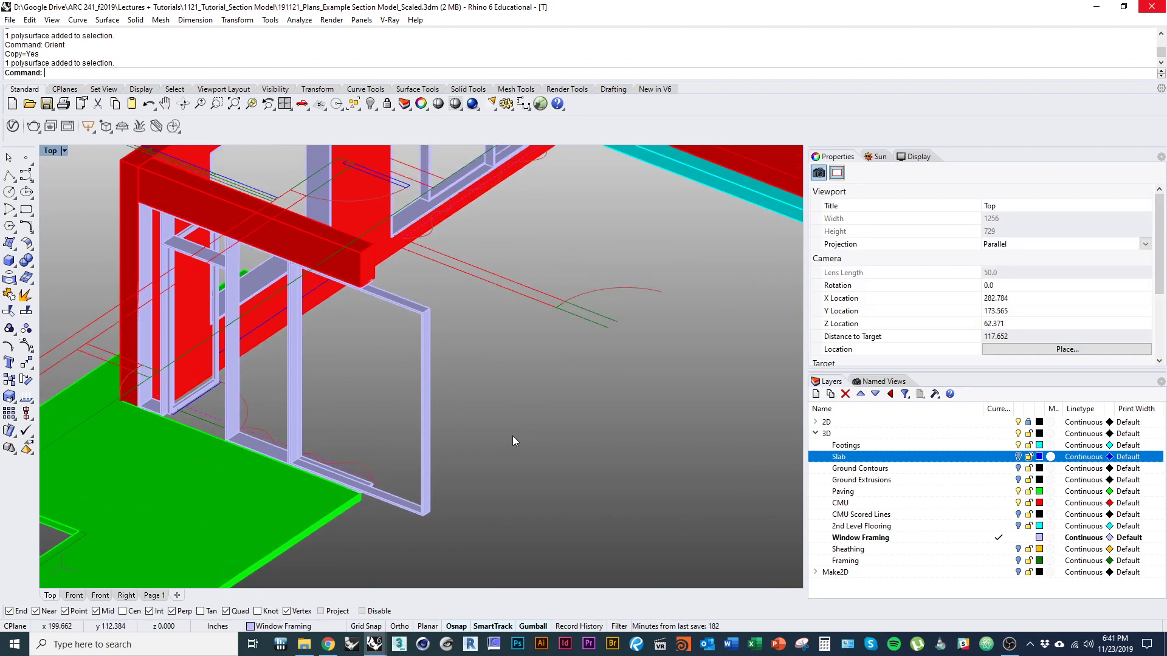
pyautogui.click(374, 380)
pyautogui.write('CutPlane')
pyautogui.press('Return')
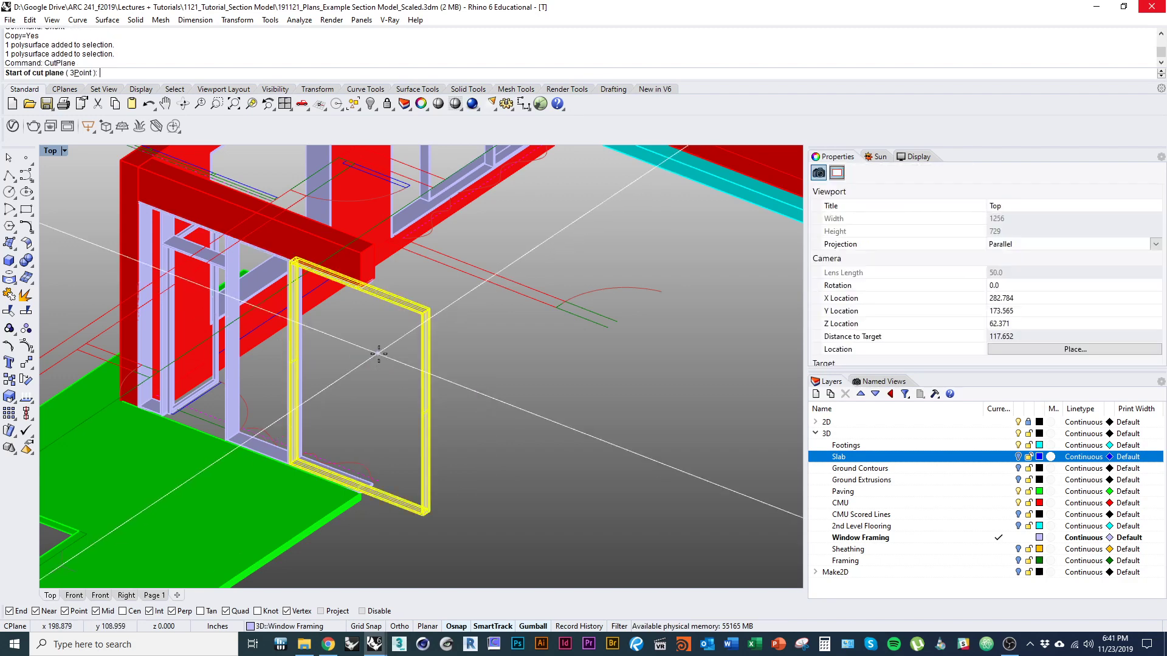
pyautogui.click(356, 515)
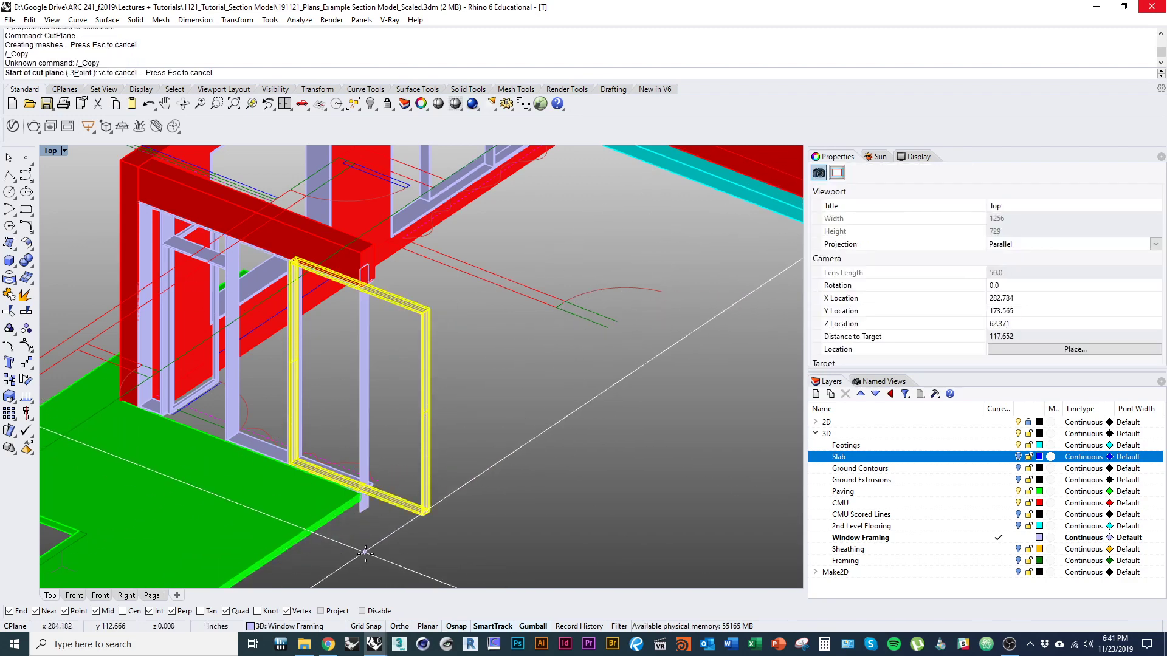
# Step: Trim off the part of the frame that projects past the cut plane and delete the plane
pyautogui.click(367, 455)
pyautogui.scroll(2, 395, 495)
pyautogui.hotkey('ctrl', 't')
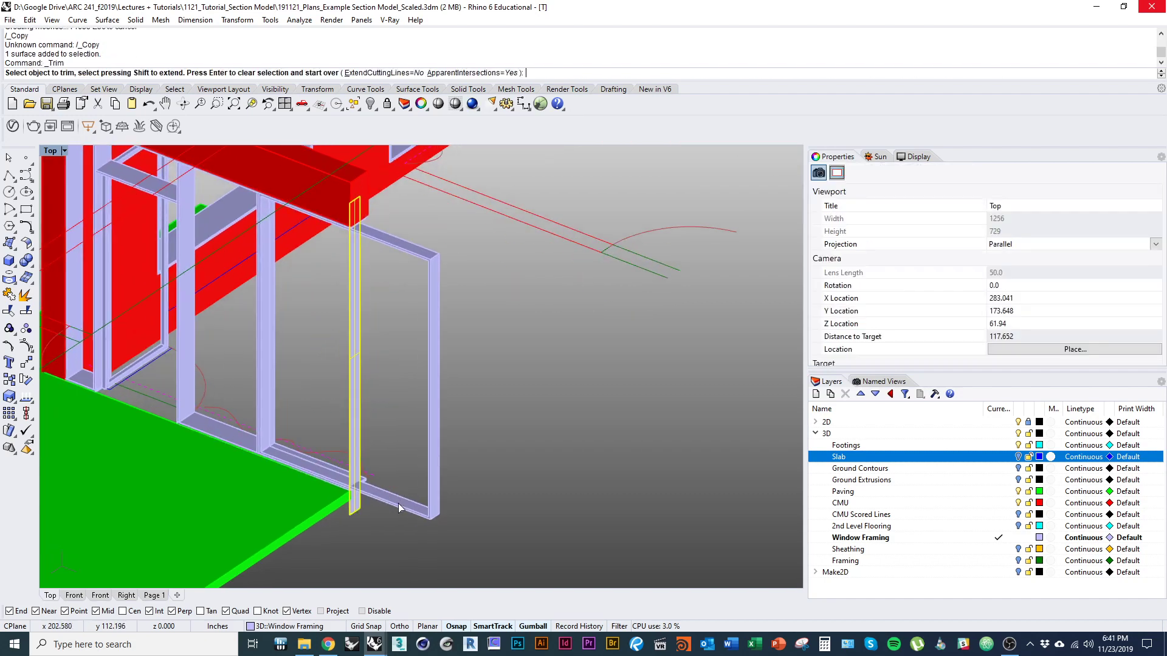
pyautogui.click(399, 503)
pyautogui.moveTo(386, 329); pyautogui.dragTo(387, 385, button='right')
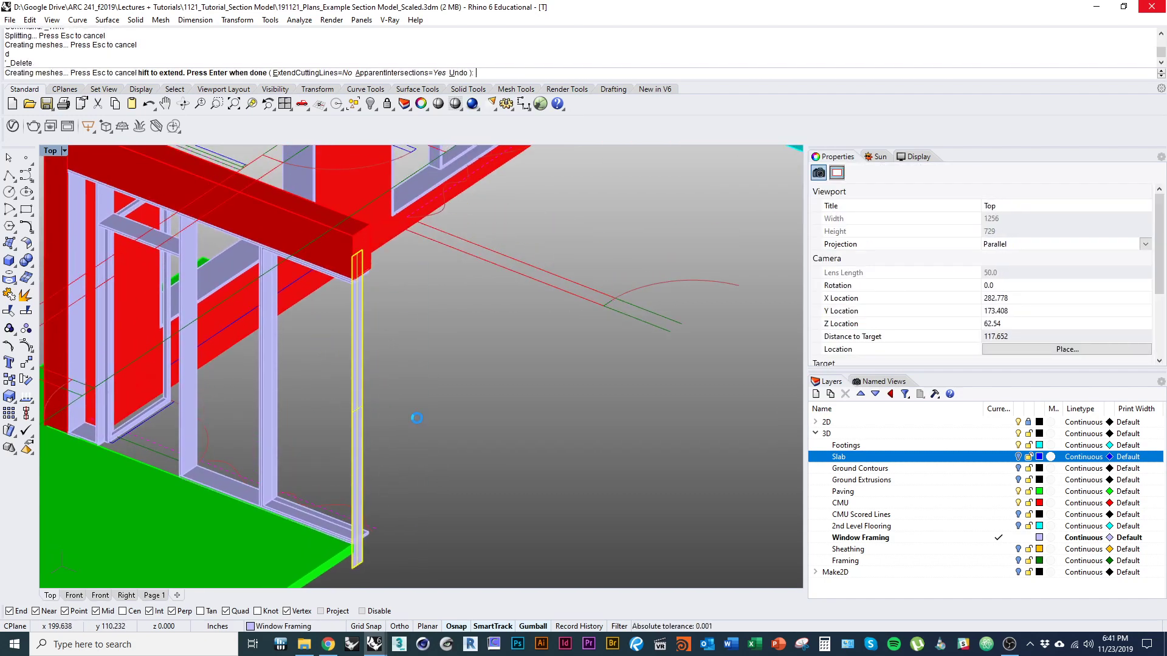
# Step: Cap the open cut ends of the trimmed frame
pyautogui.scroll(3, 360, 500)
pyautogui.moveTo(359, 500); pyautogui.dragTo(363, 409, button='right')
pyautogui.scroll(5, 365, 467)
pyautogui.click(367, 466)
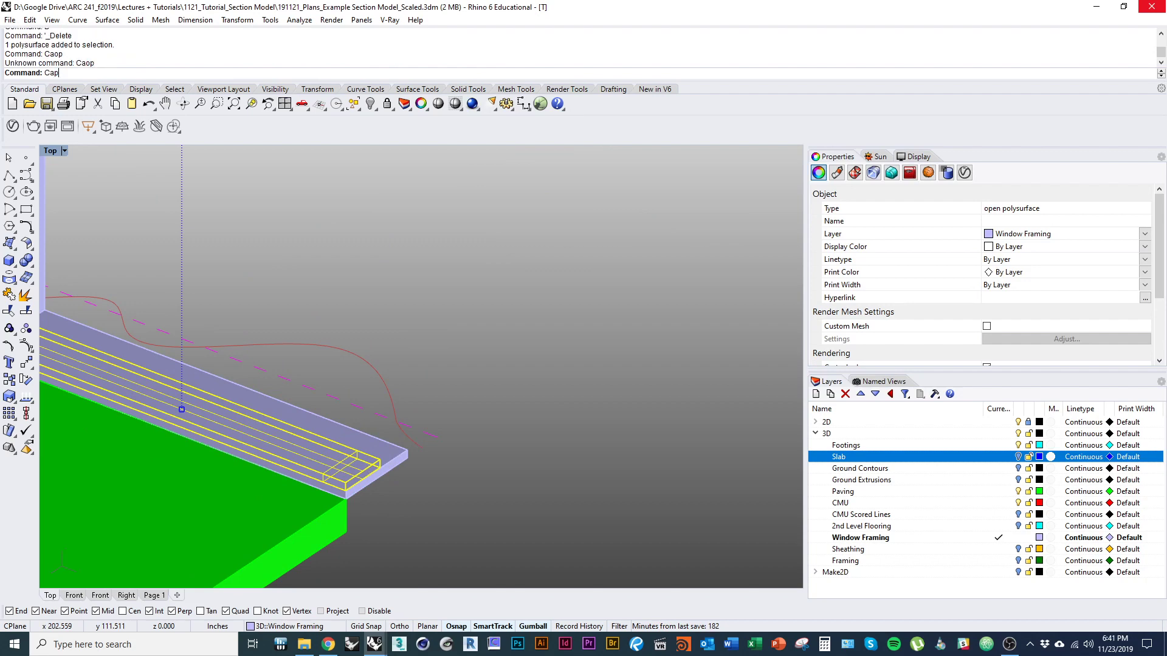
pyautogui.scroll(-8, 300, 361)
pyautogui.click(454, 480)
# Step: Turn on the 2nd Level Flooring, Sheathing, Framing and Slab layers
pyautogui.scroll(-5, 452, 480)
pyautogui.moveTo(416, 484); pyautogui.dragTo(316, 426, button='right')
pyautogui.scroll(8, 300, 403)
pyautogui.scroll(-8, 327, 469)
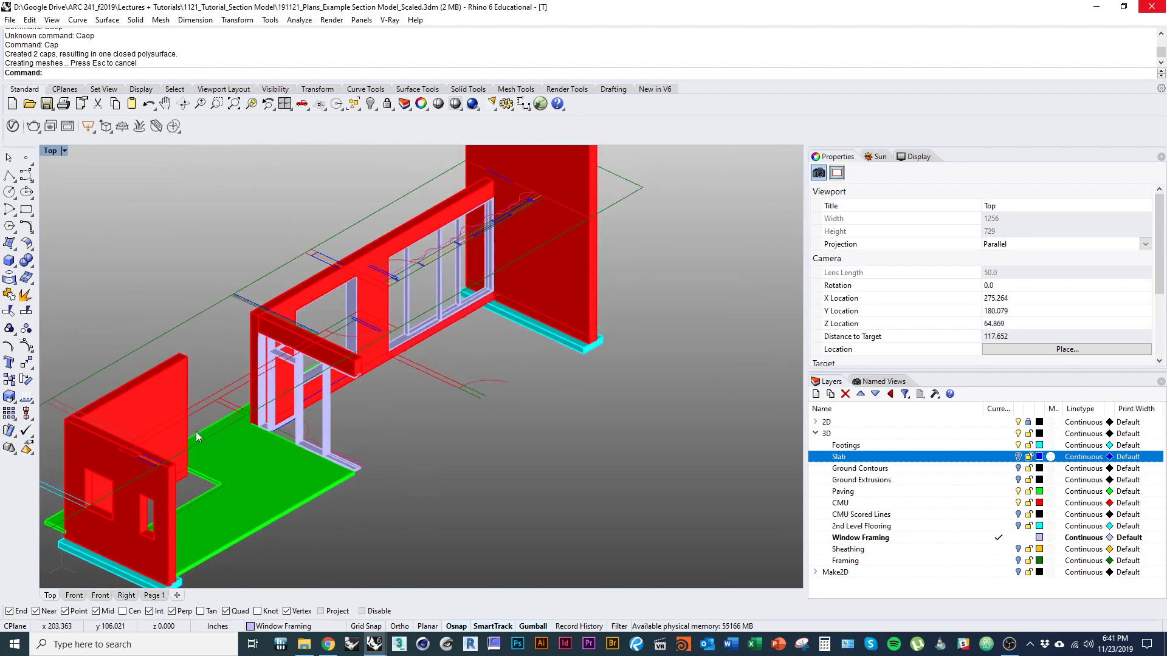
pyautogui.scroll(3, 144, 439)
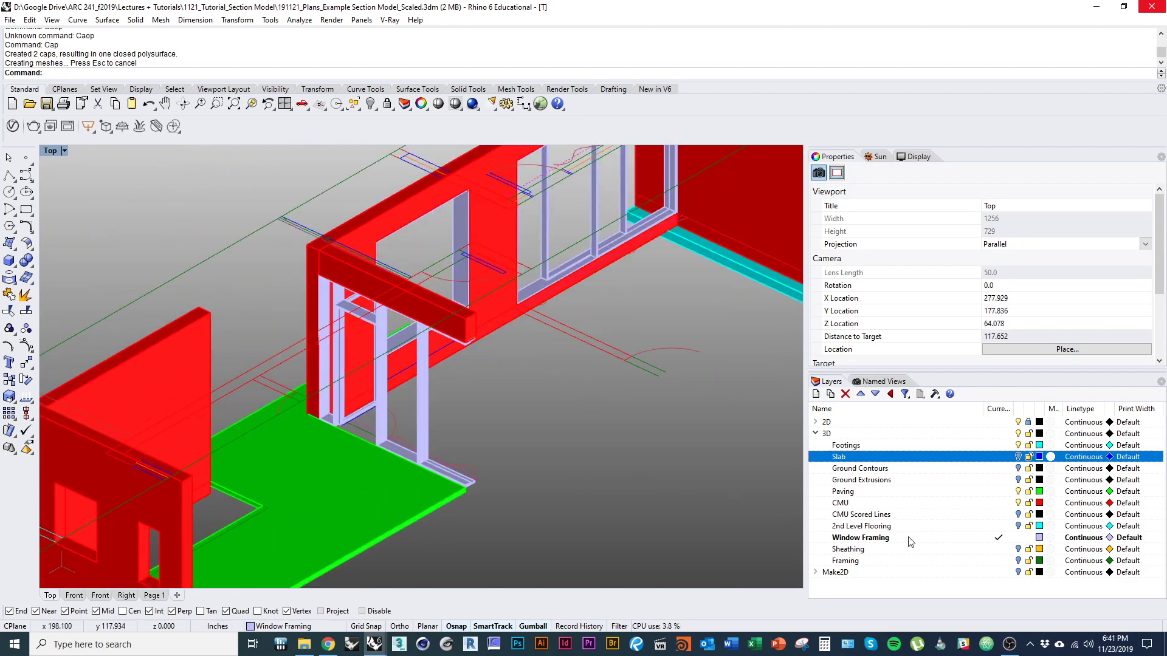
pyautogui.click(1018, 526)
pyautogui.click(1018, 549)
pyautogui.click(1018, 561)
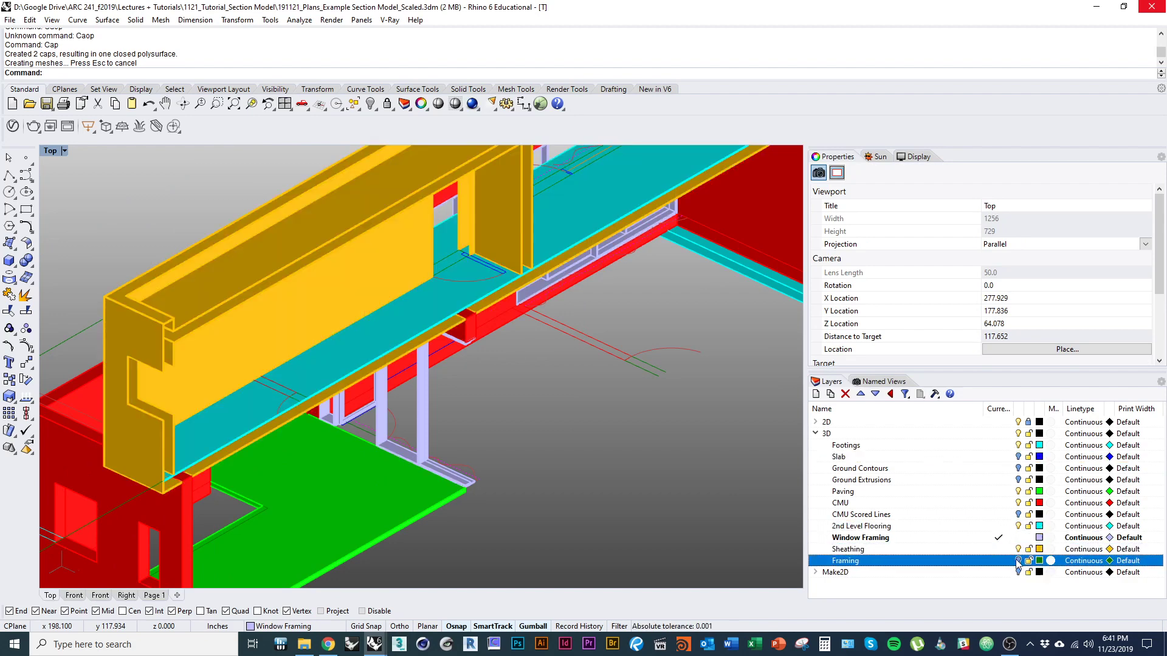
pyautogui.click(1019, 457)
# Step: Examine the assembled section model around the upper-level walls and the opening in their end wall
pyautogui.scroll(-5, 589, 427)
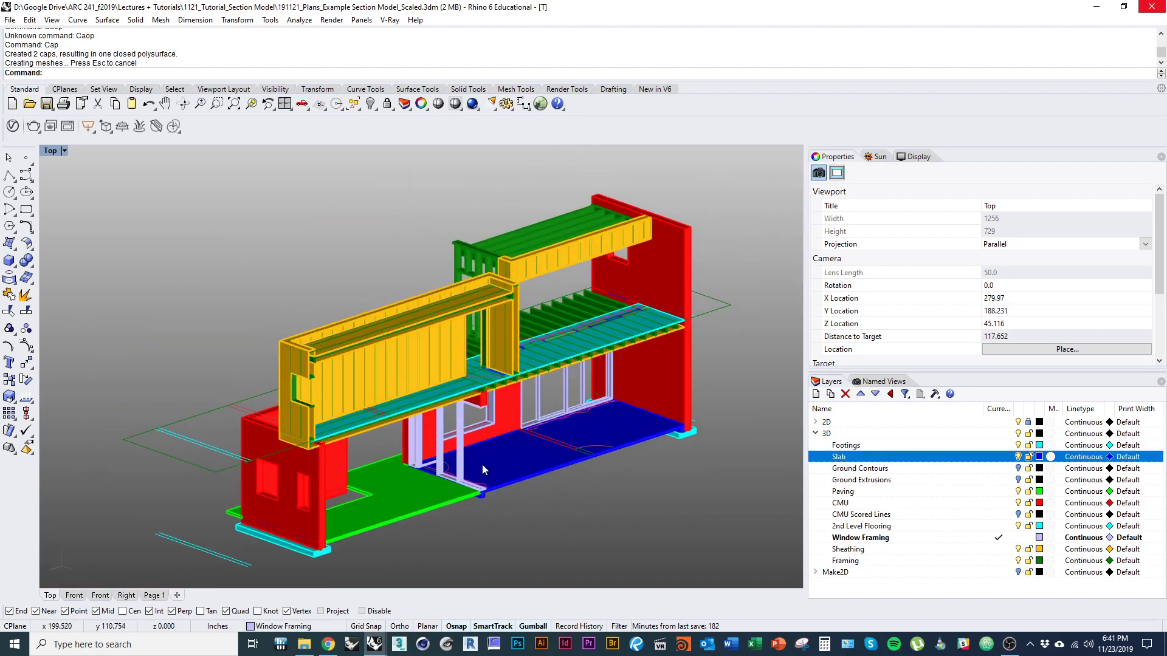
pyautogui.scroll(5, 363, 356)
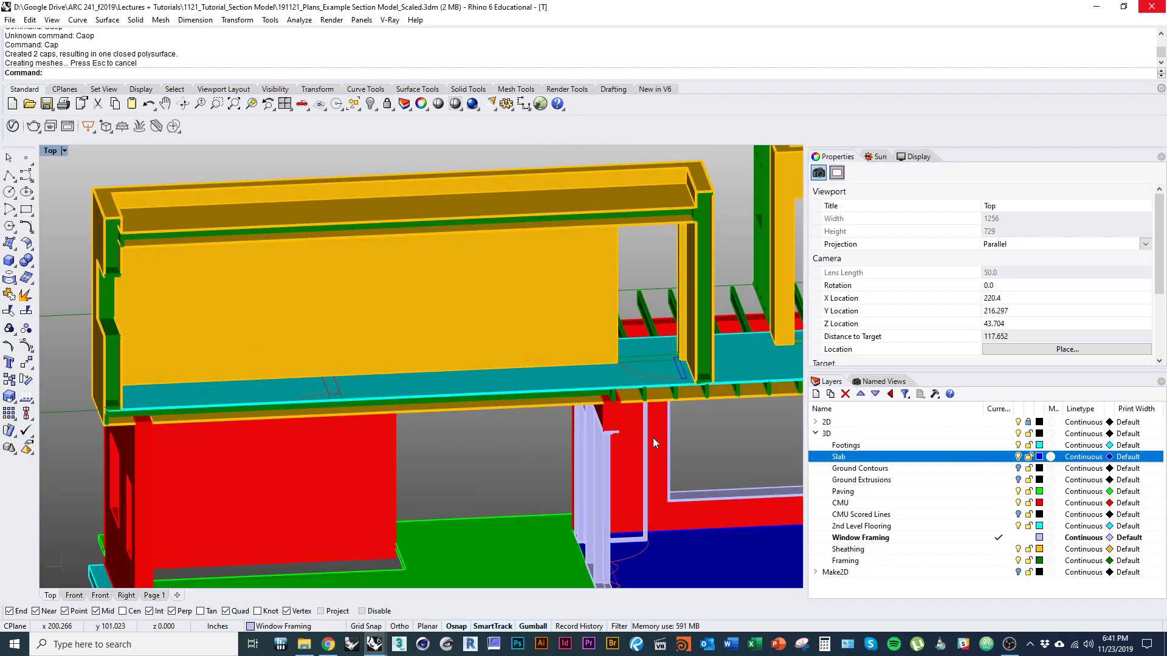
pyautogui.moveTo(653, 437); pyautogui.dragTo(648, 350, button='right')
pyautogui.scroll(-6, 386, 395)
pyautogui.keyDown('ctrl'); pyautogui.keyDown('shift'); pyautogui.moveTo(386, 395); pyautogui.dragTo(522, 404, button='right'); pyautogui.keyUp('shift'); pyautogui.keyUp('ctrl')
pyautogui.scroll(4, 349, 440)
pyautogui.moveTo(349, 440); pyautogui.dragTo(408, 431, button='right')
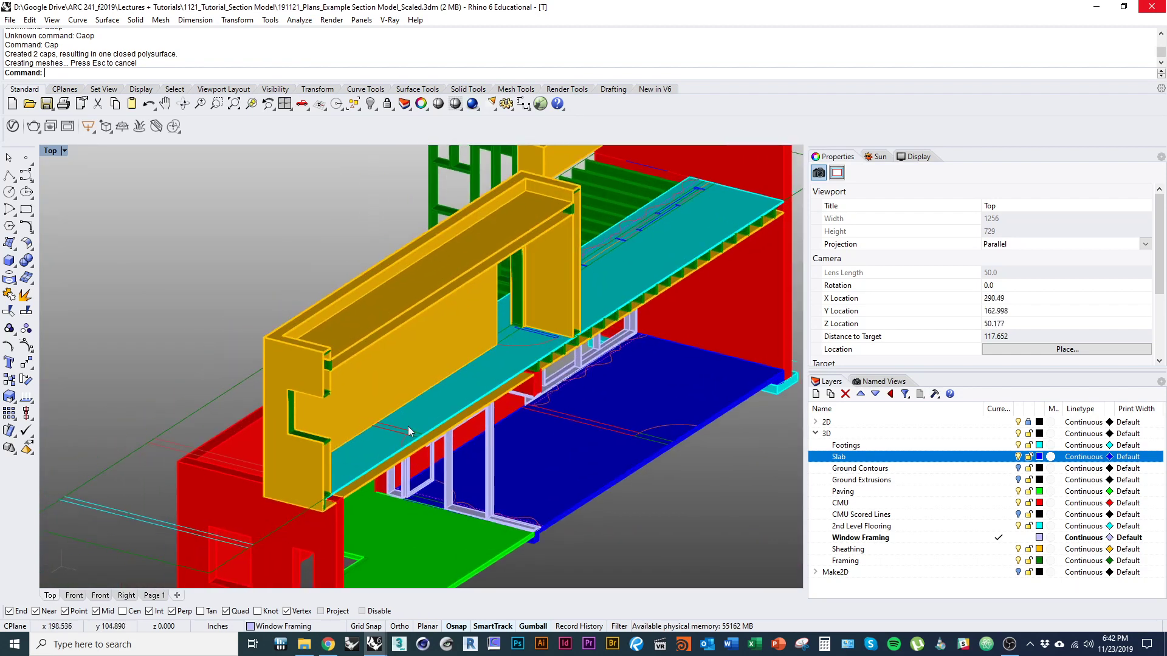
pyautogui.write('plane')
pyautogui.press('Return')
pyautogui.scroll(5, 322, 453)
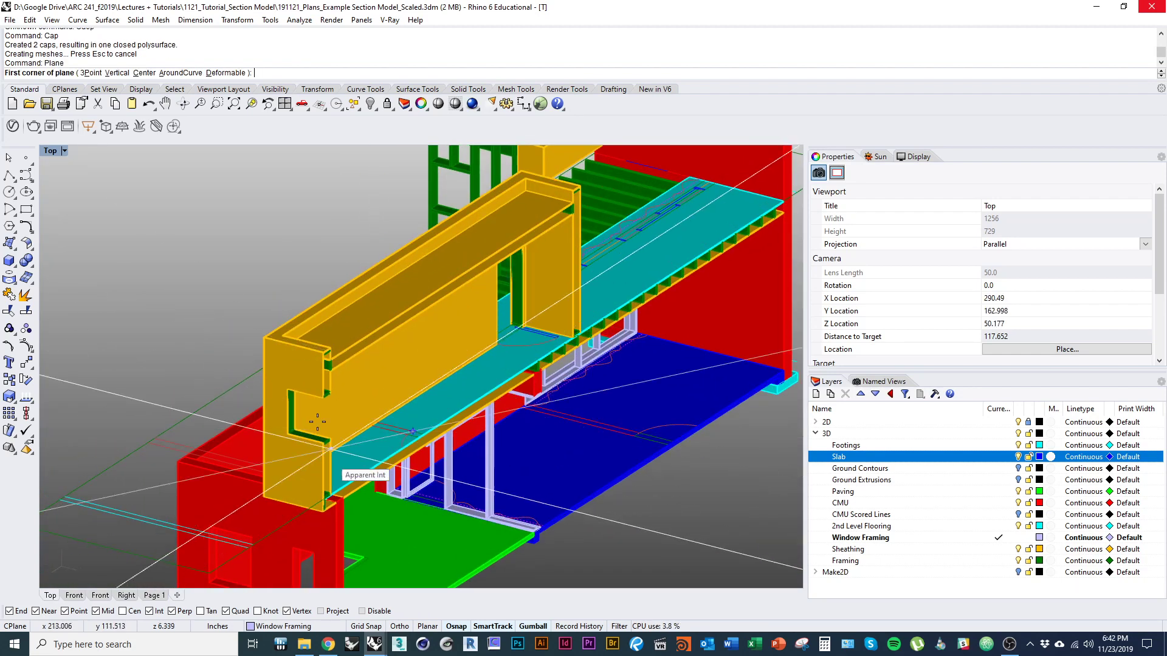
pyautogui.click(102, 327)
pyautogui.scroll(-3, 103, 327)
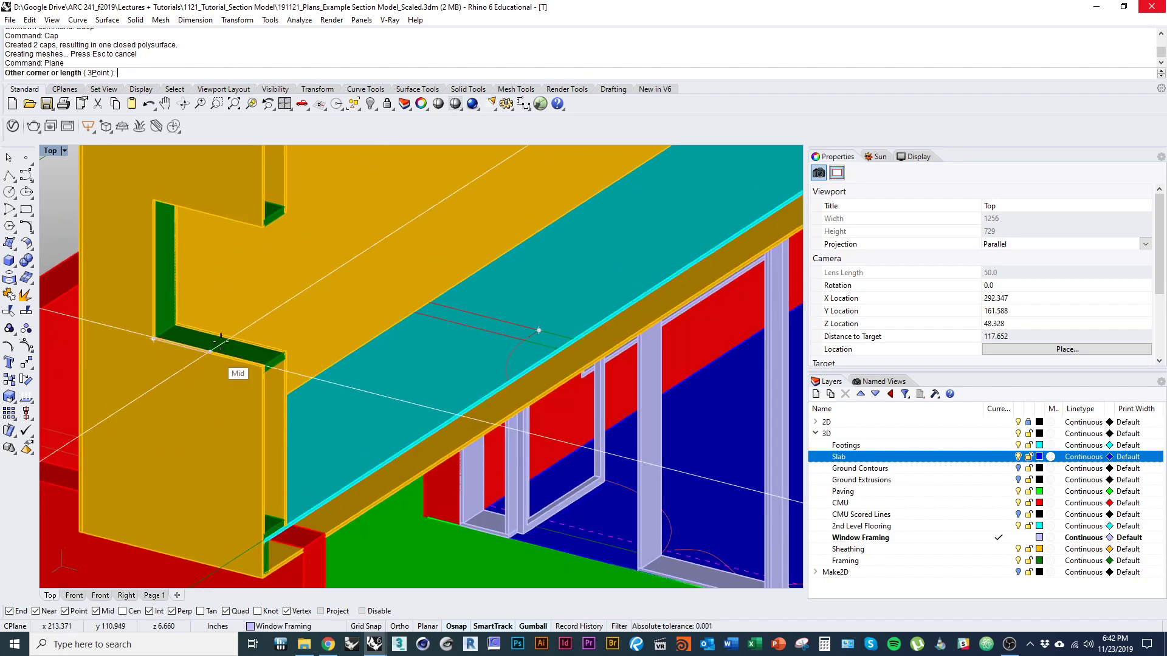
# Step: Draw a vertical plane from the lower corner of the upper-level end wall's opening, past the cut face and up to the opening's head
pyautogui.click(117, 73)
pyautogui.scroll(3, 196, 365)
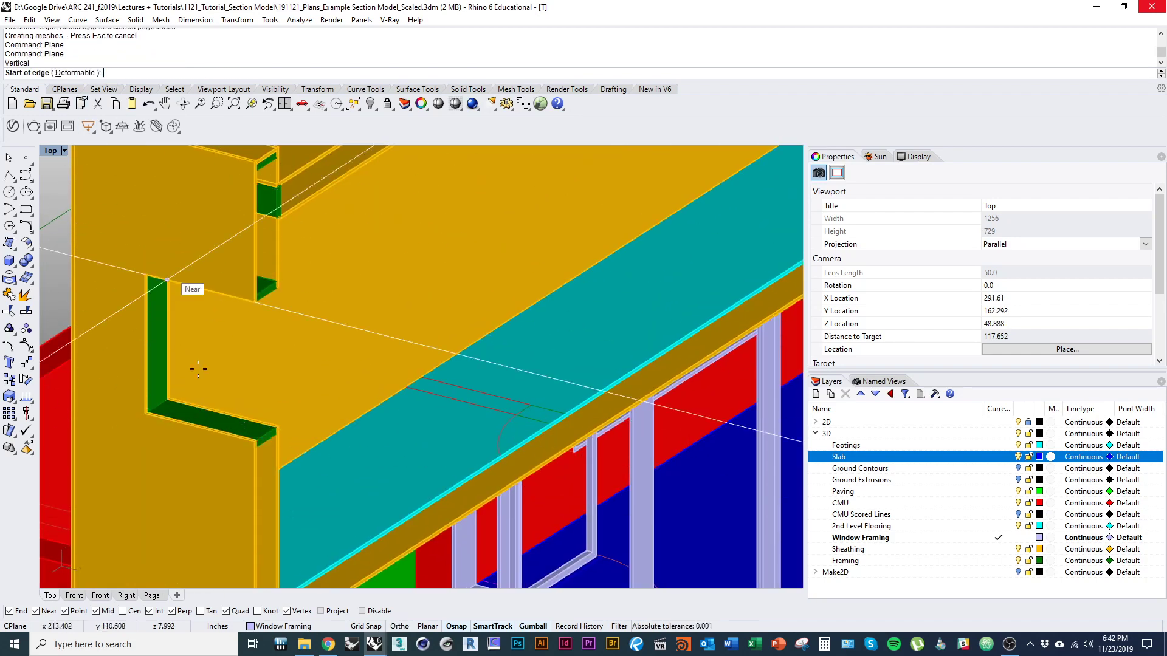
pyautogui.click(54, 386)
pyautogui.moveTo(269, 313); pyautogui.dragTo(268, 350, button='right')
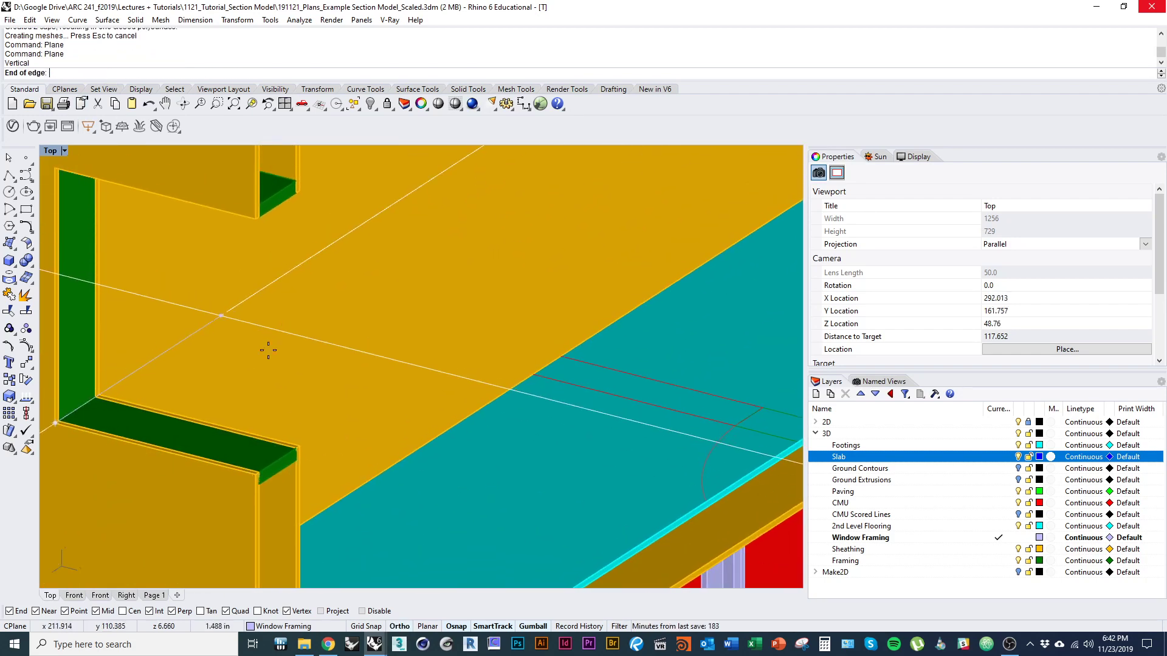
pyautogui.click(311, 493)
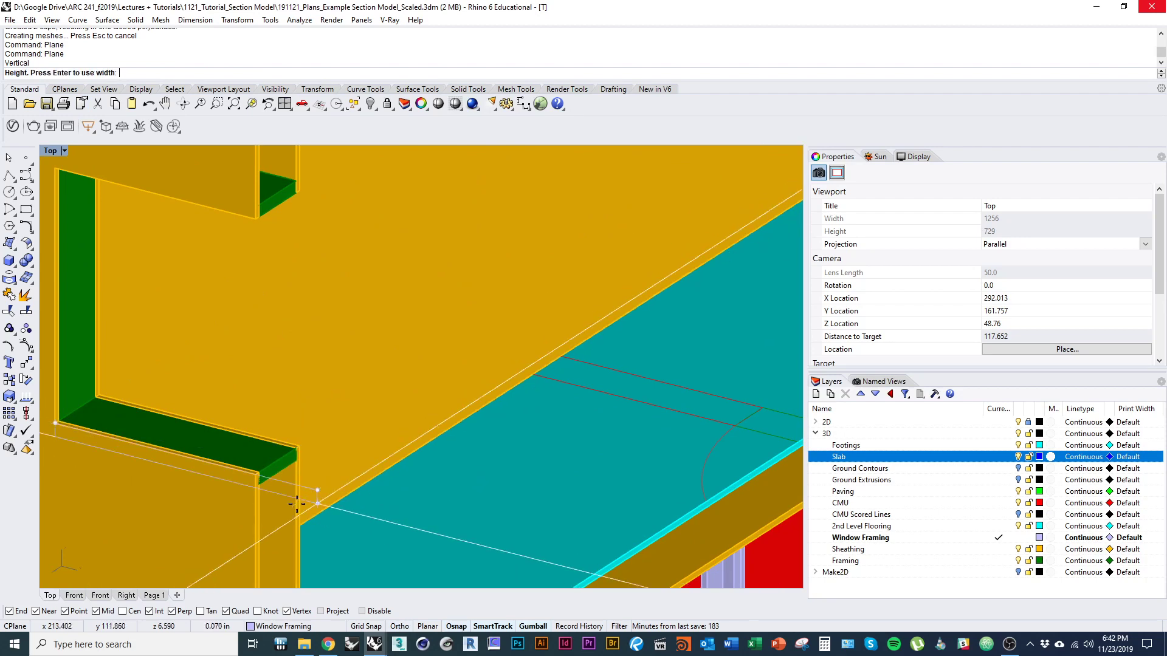
pyautogui.click(251, 224)
pyautogui.moveTo(268, 263); pyautogui.dragTo(271, 374, button='right')
pyautogui.scroll(-3, 392, 317)
pyautogui.moveTo(393, 317); pyautogui.dragTo(189, 439, button='right')
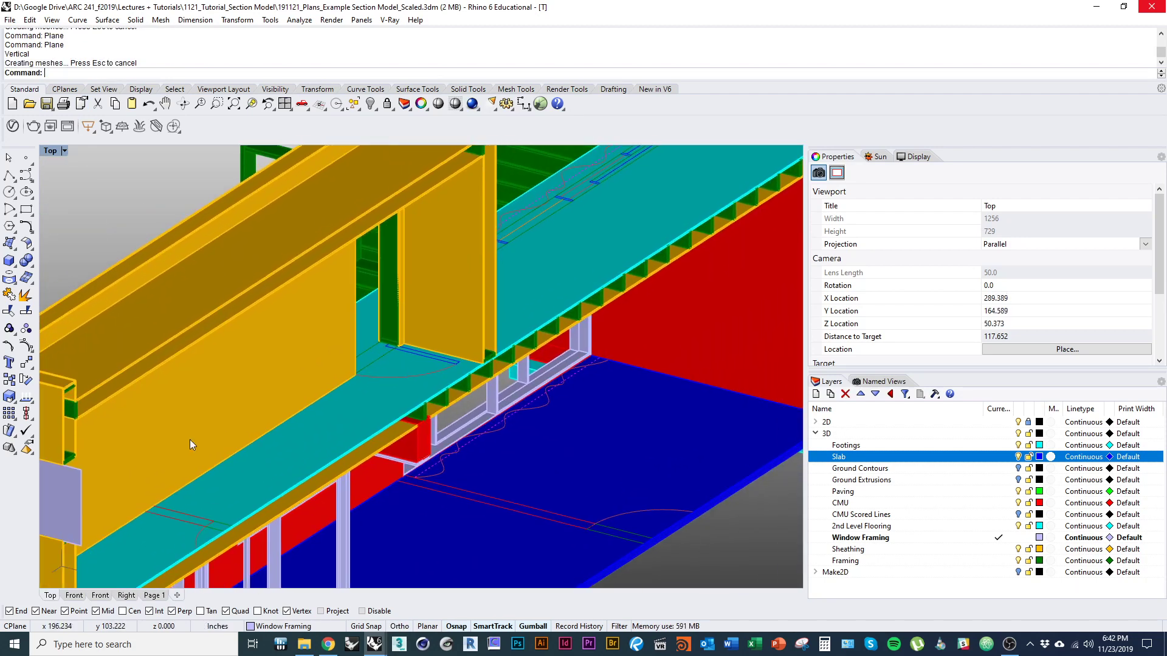
pyautogui.scroll(-3, 190, 440)
pyautogui.click(205, 454)
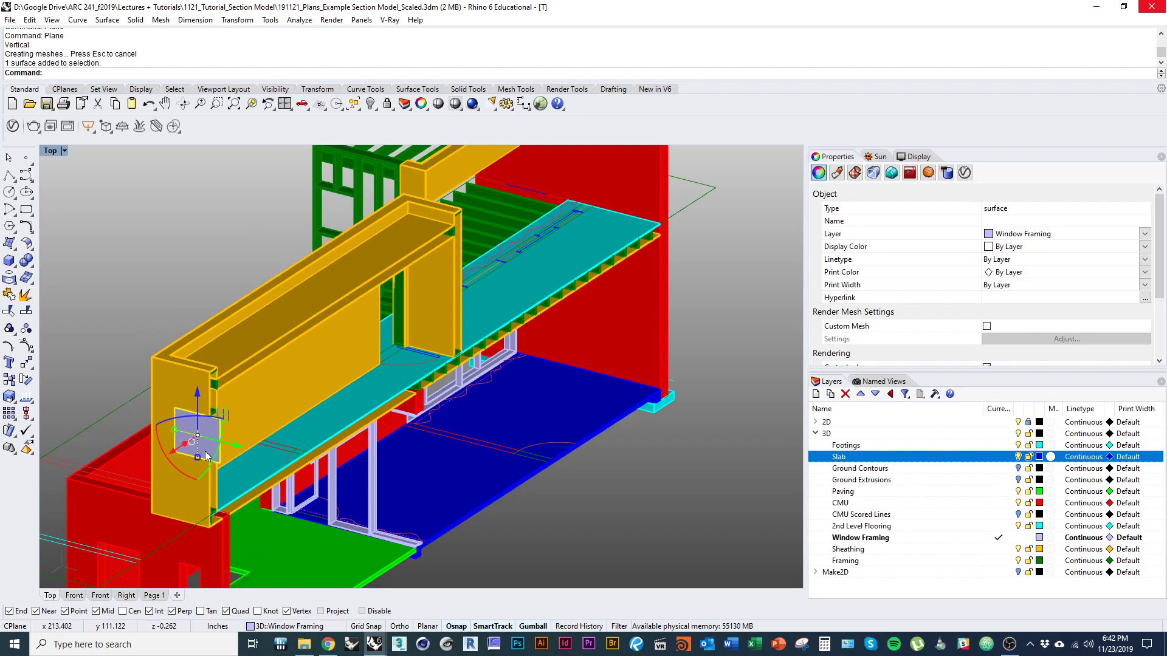
# Step: Draw a three-point plane covering the window opening in the CMU wall below the upper floor and select it
pyautogui.scroll(10, 527, 327)
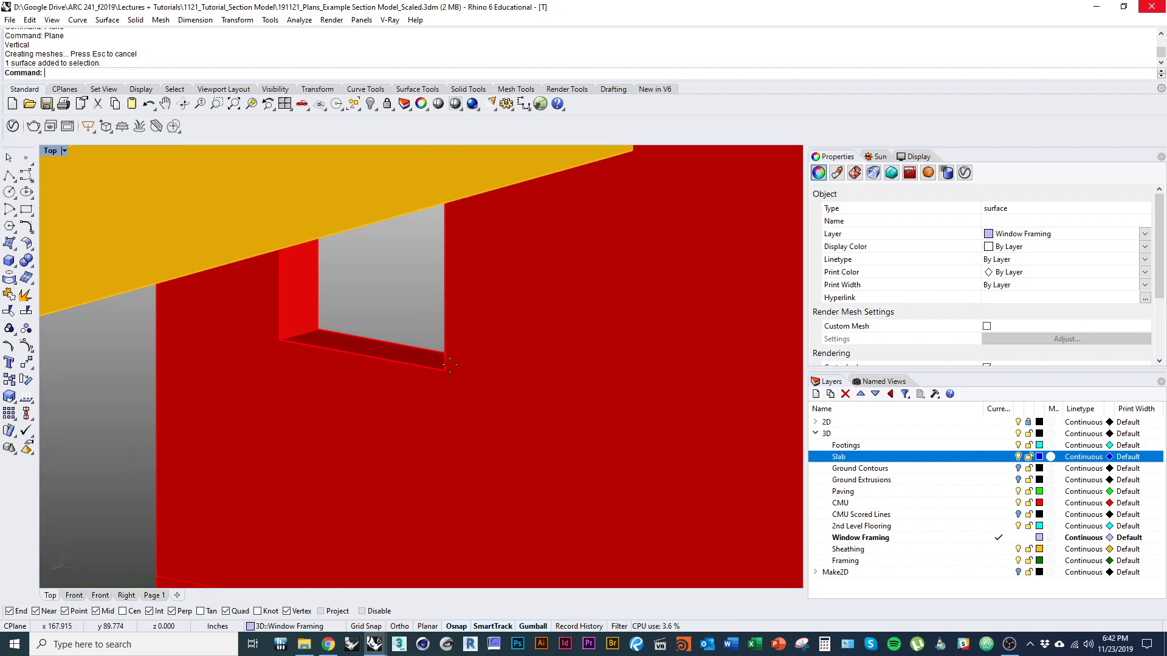
pyautogui.rightClick(449, 365)
pyautogui.click(447, 368)
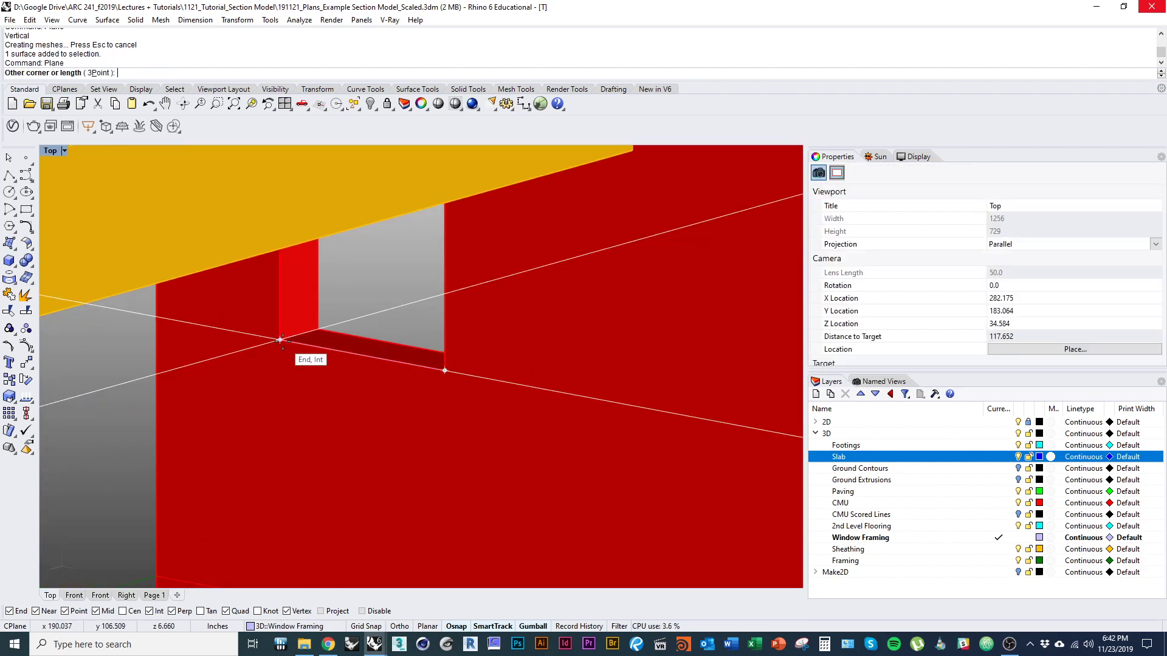
pyautogui.click(99, 73)
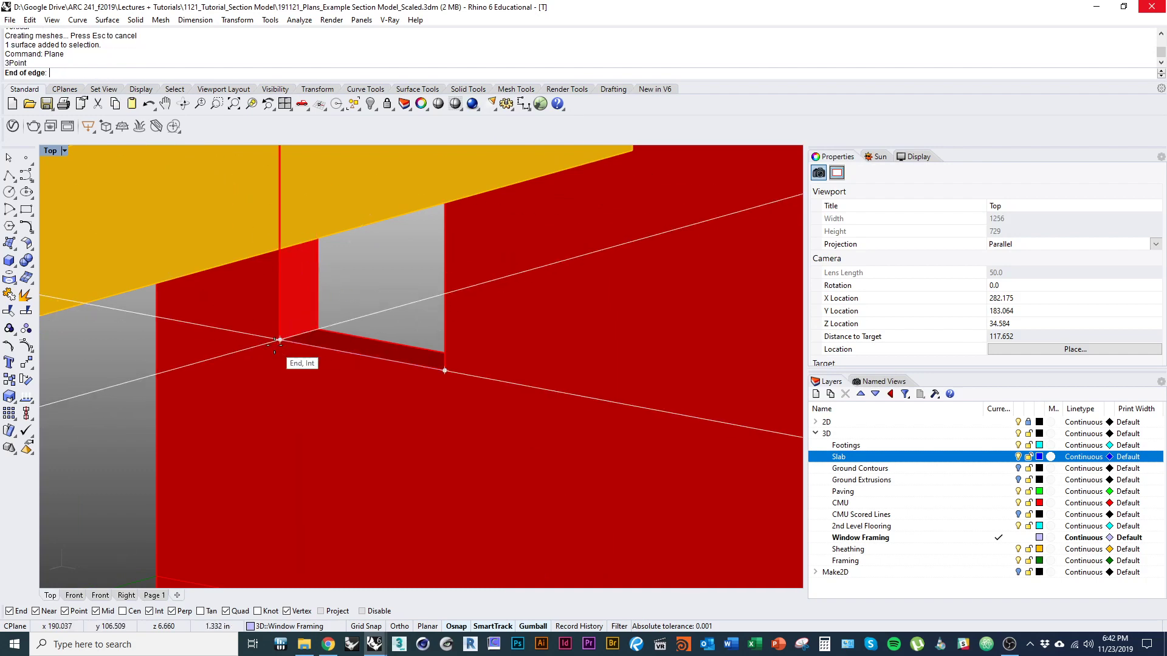
pyautogui.click(280, 340)
pyautogui.moveTo(280, 341); pyautogui.dragTo(316, 446, button='right')
pyautogui.click(358, 411)
# Step: Duplicate the border of the CMU opening's plane and offset it 0.03125 in inward
pyautogui.write('DupBorder')
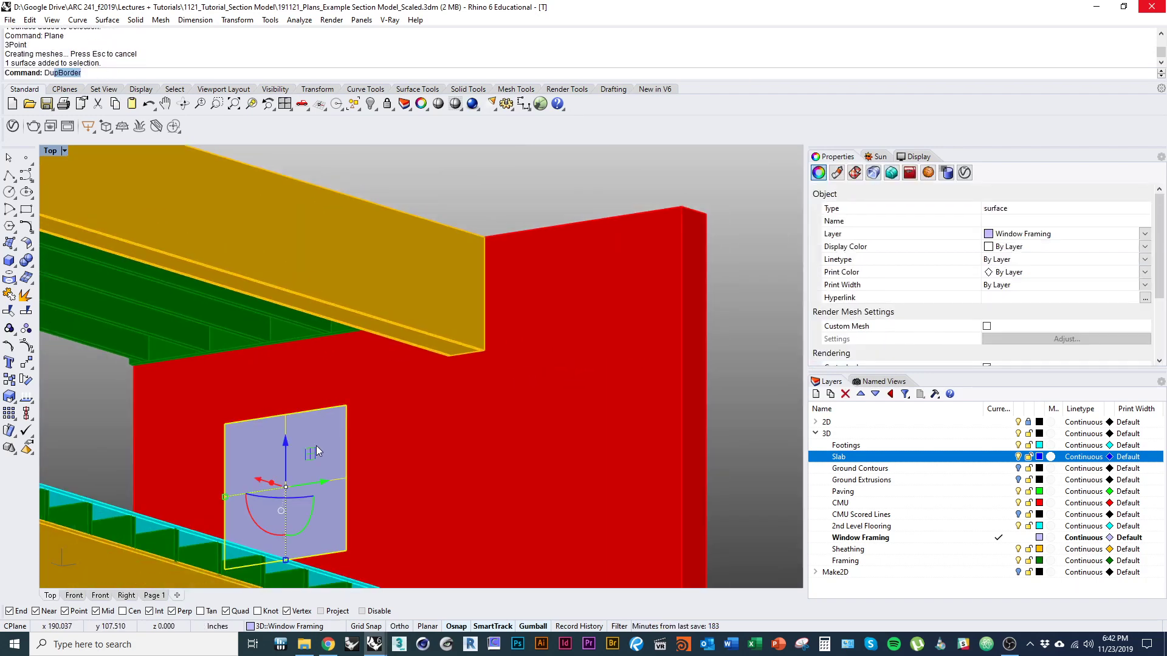
pyautogui.press('Return')
pyautogui.write('Offs')
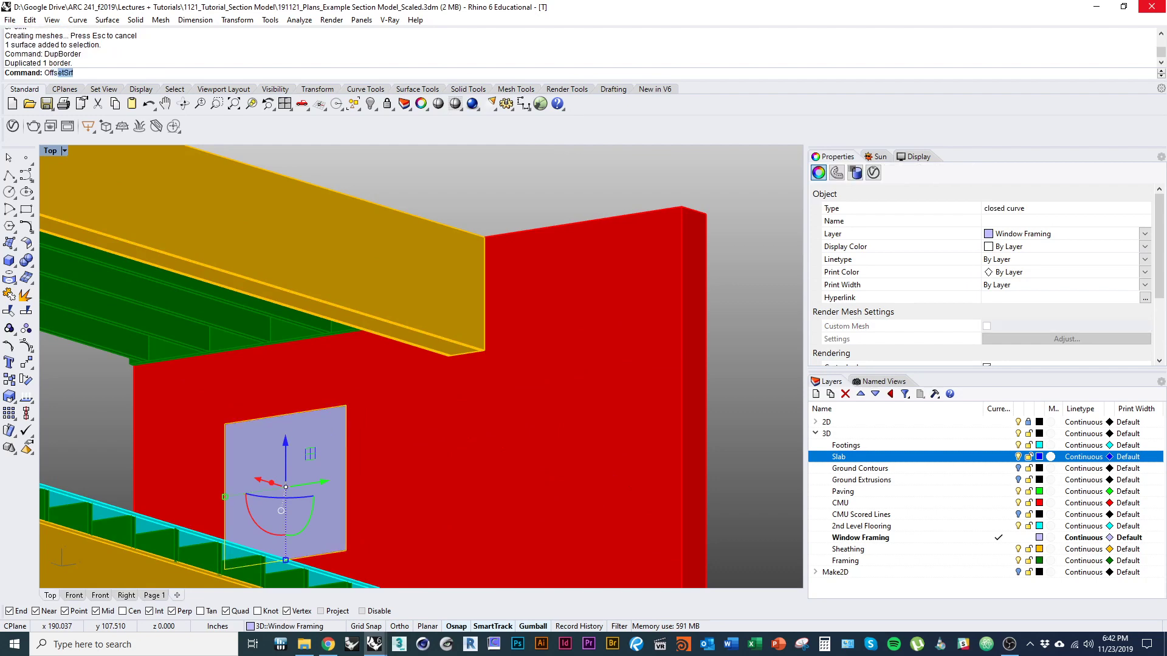
pyautogui.write('et')
pyautogui.press('Return')
pyautogui.scroll(2, 310, 450)
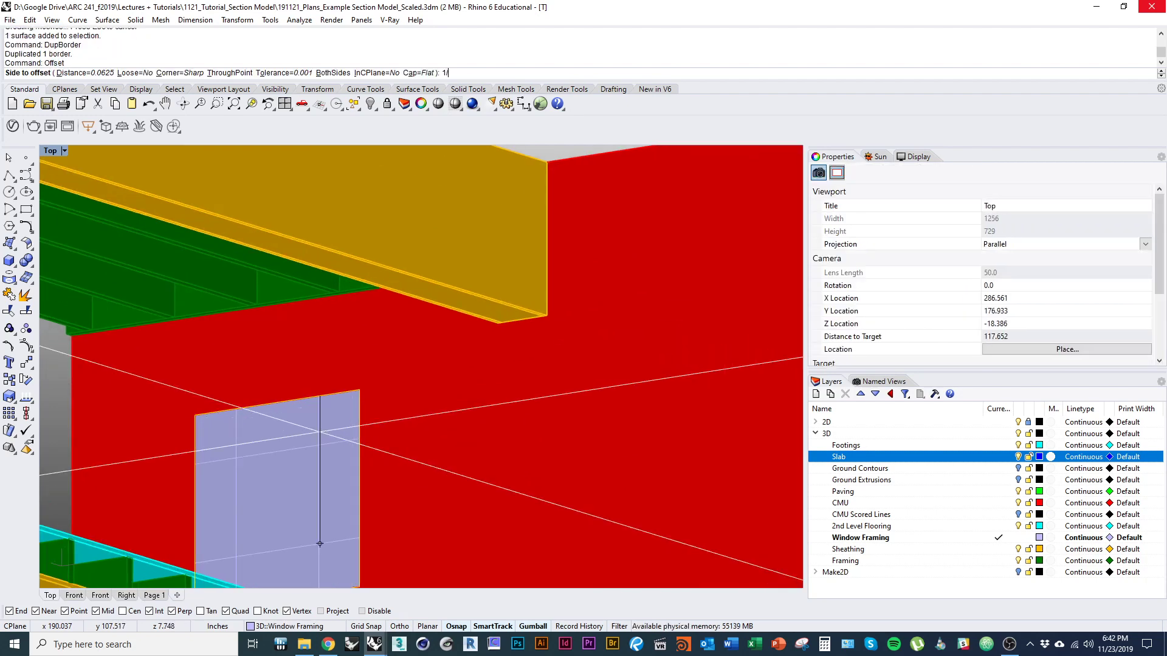
pyautogui.click(319, 432)
# Step: Trim out the plane's interior along the offset curve and delete the construction curves
pyautogui.moveTo(319, 433); pyautogui.dragTo(365, 428, button='right')
pyautogui.write('D')
pyautogui.press('Return')
pyautogui.click(373, 415)
pyautogui.press('Escape')
# Step: Extrude the flat frame surface 0.5 in into a solid window frame and clear the leftover surface
pyautogui.click(366, 431)
pyautogui.write('ExtrudeSrf')
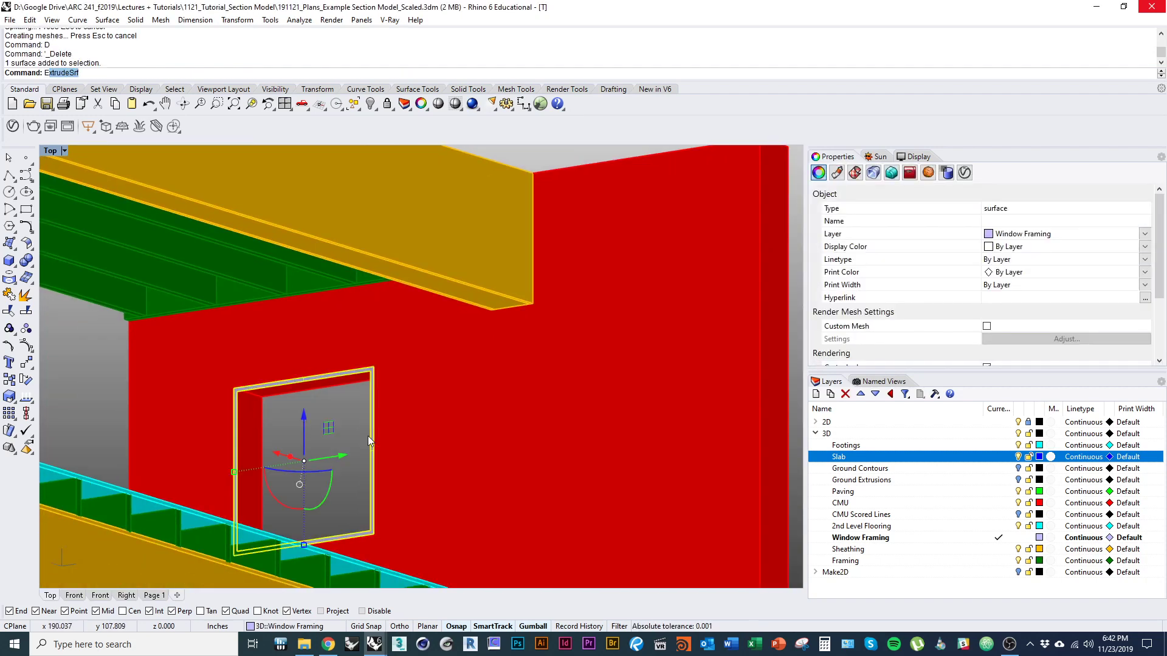
pyautogui.press('Return')
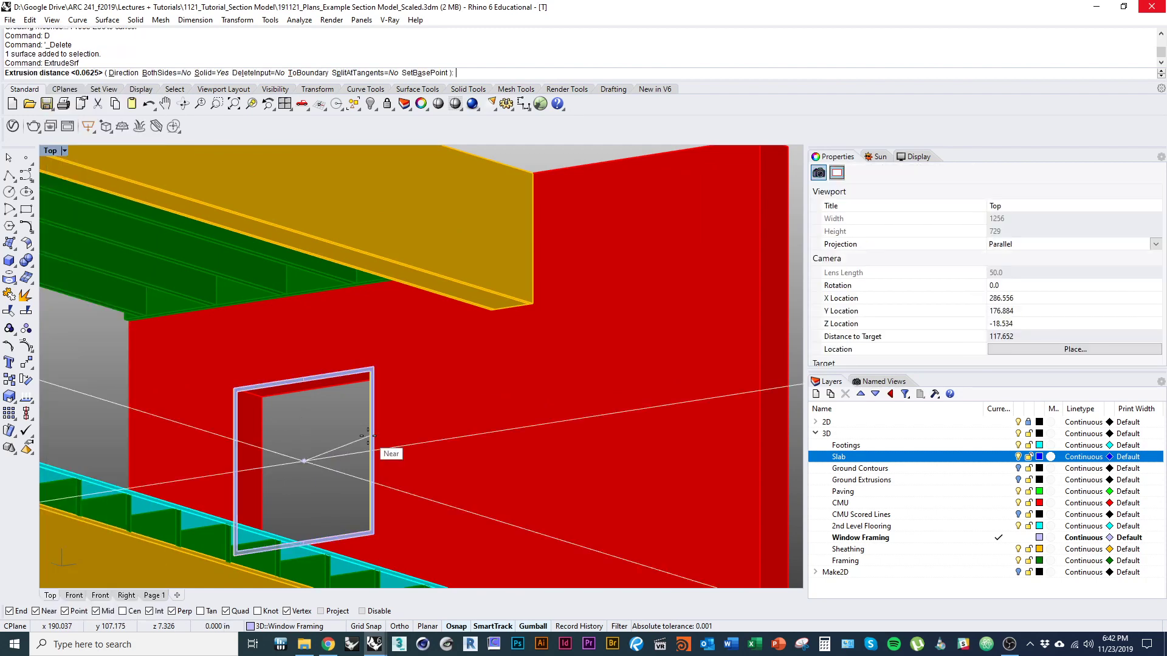
pyautogui.click(368, 438)
pyautogui.scroll(3, 335, 407)
pyautogui.click(362, 425)
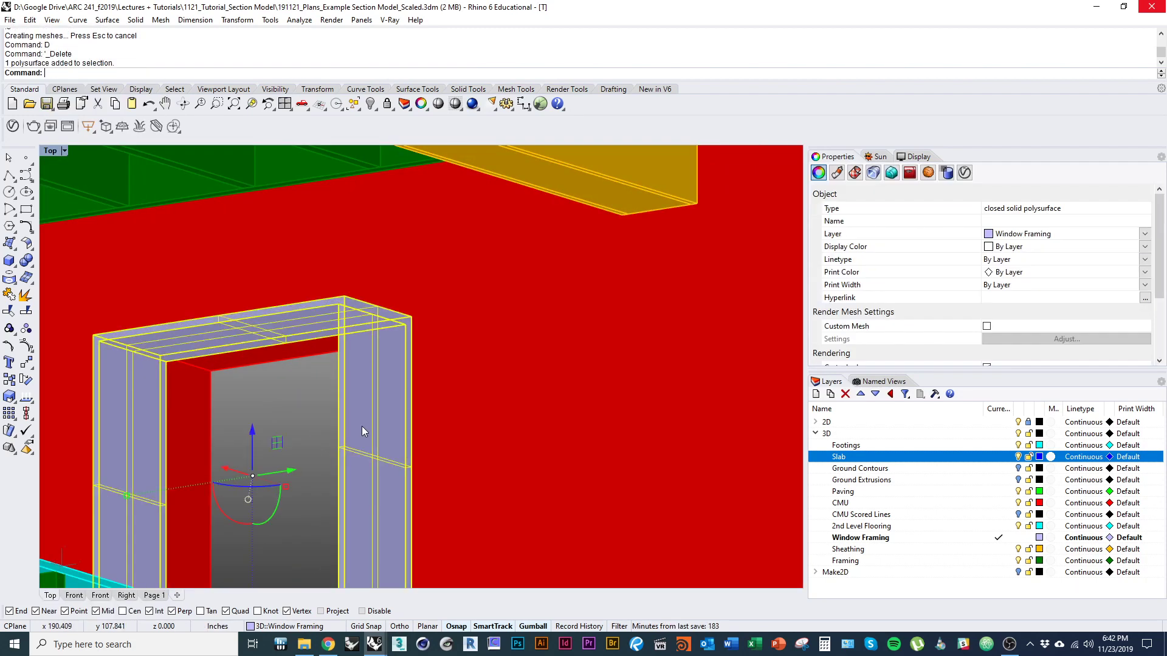
pyautogui.write('M')
pyautogui.press('Return')
pyautogui.click(344, 297)
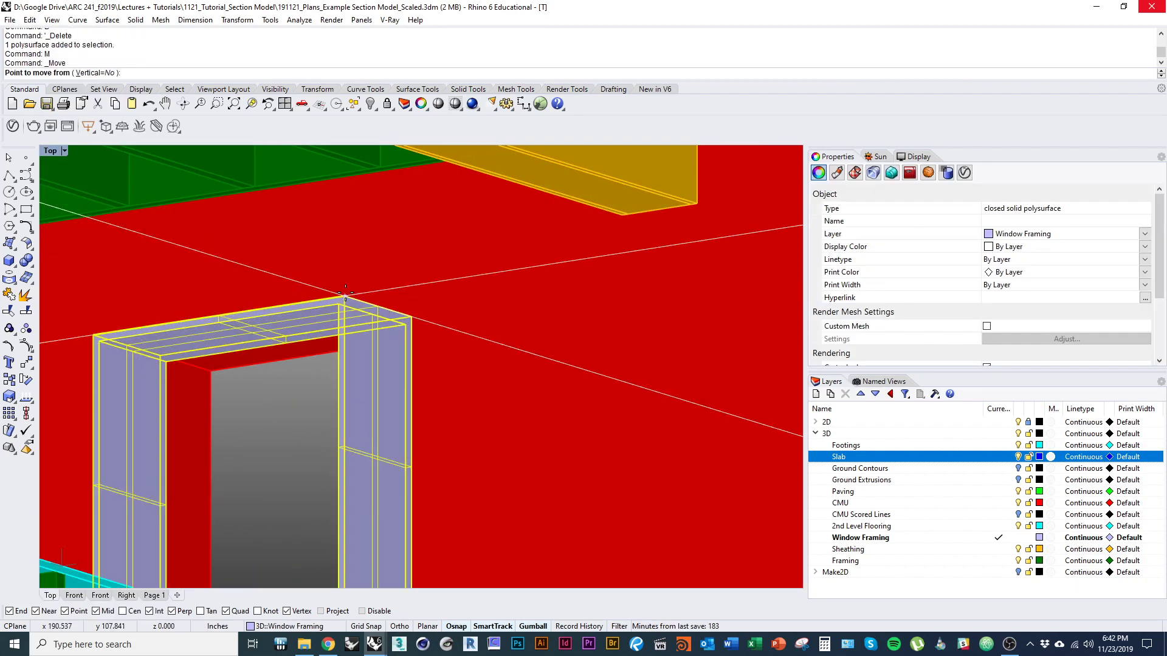
pyautogui.click(424, 315)
pyautogui.hotkey('ctrl', 'z')
# Step: Move the solid frame by its own depth, corner to corner, to set it in the CMU wall's opening
pyautogui.write('M')
pyautogui.press('Return')
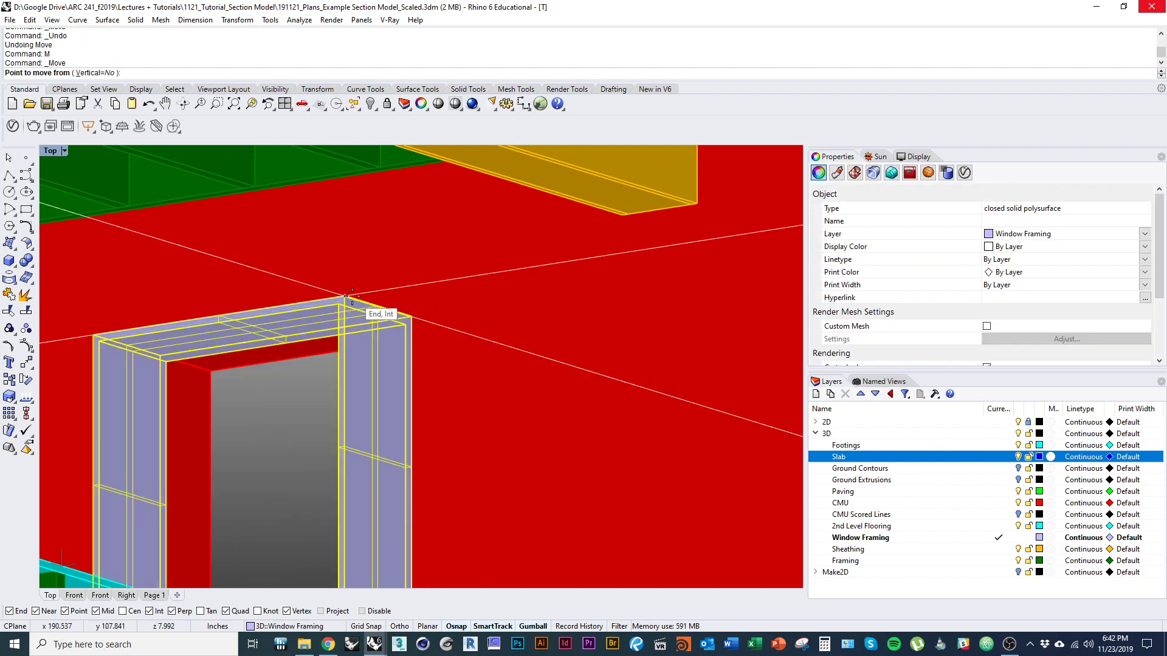
pyautogui.click(345, 296)
pyautogui.click(412, 318)
pyautogui.scroll(-10, 413, 320)
pyautogui.moveTo(415, 322); pyautogui.dragTo(524, 397, button='right')
pyautogui.scroll(-4, 424, 437)
pyautogui.press('Escape')
# Step: Duplicate the border of the upper end wall's plane, offset it 0.03125 in inward and delete the duplicated border
pyautogui.scroll(5, 206, 420)
pyautogui.click(207, 406)
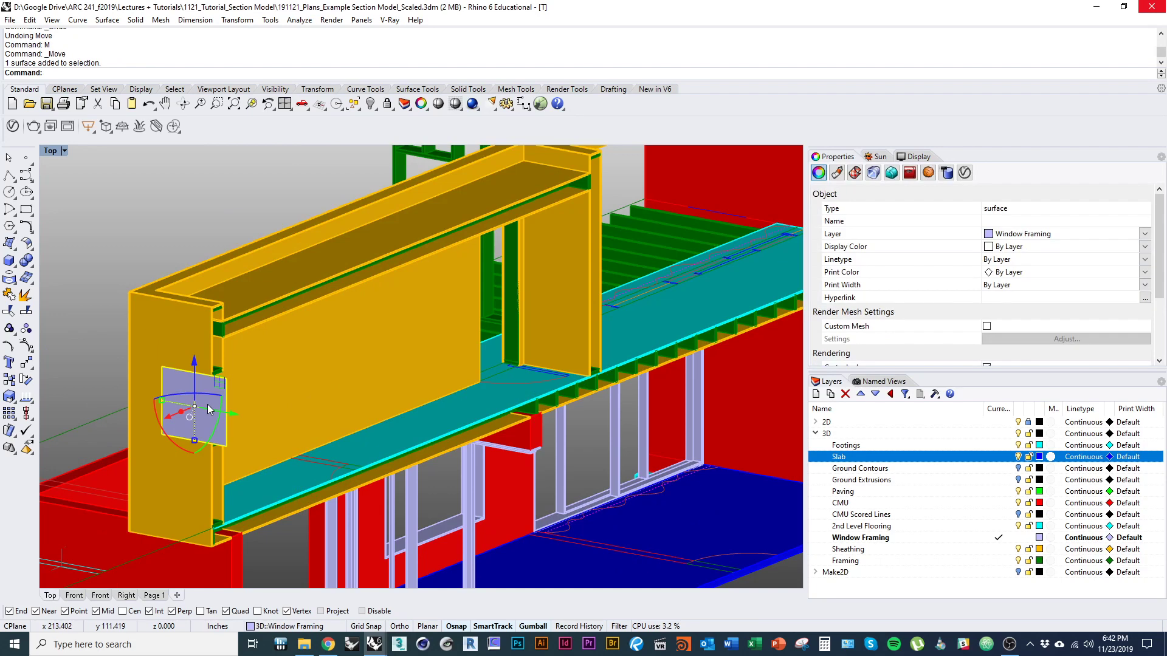
pyautogui.write('DupB')
pyautogui.press('Return')
pyautogui.moveTo(207, 404); pyautogui.dragTo(322, 364, button='right')
pyautogui.write('OffsetSrf')
pyautogui.press('Return')
pyautogui.moveTo(347, 264); pyautogui.dragTo(323, 447, button='right')
pyautogui.click(323, 447)
pyautogui.scroll(3, 323, 447)
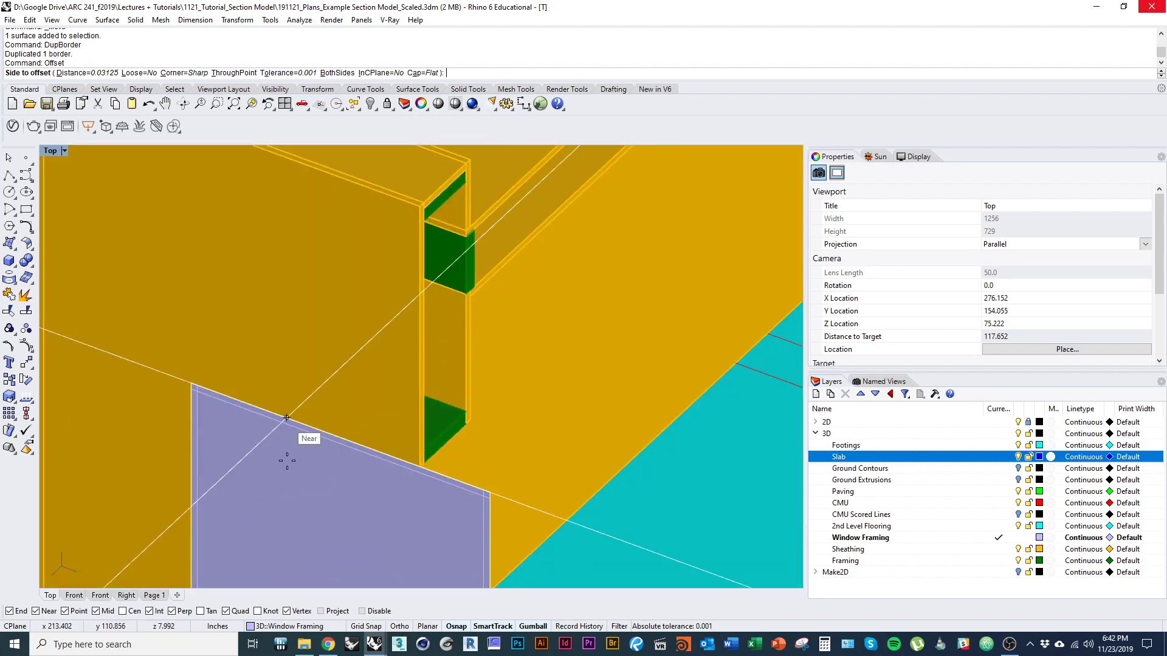
pyautogui.click(276, 501)
pyautogui.scroll(3, 265, 316)
pyautogui.press('Delete')
# Step: Trim out the end-wall plane's interior along the offset curve and delete that curve
pyautogui.click(194, 294)
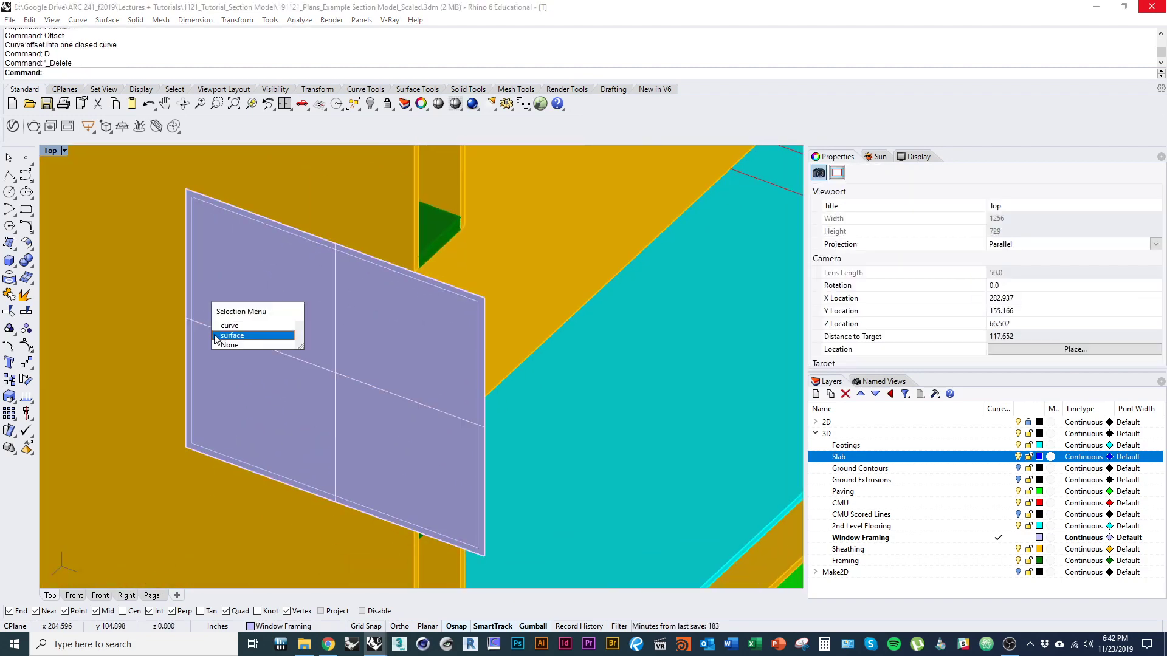
pyautogui.click(231, 335)
pyautogui.hotkey('ctrl', 't')
pyautogui.click(192, 294)
pyautogui.click(231, 336)
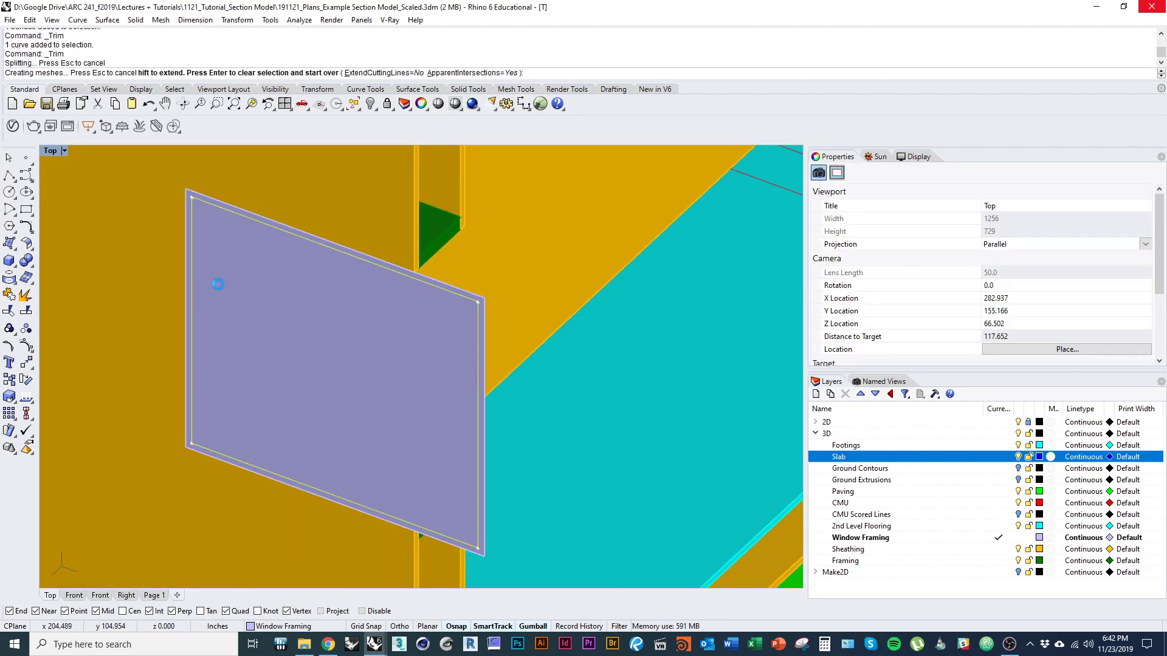
pyautogui.click(187, 308)
pyautogui.press('Escape')
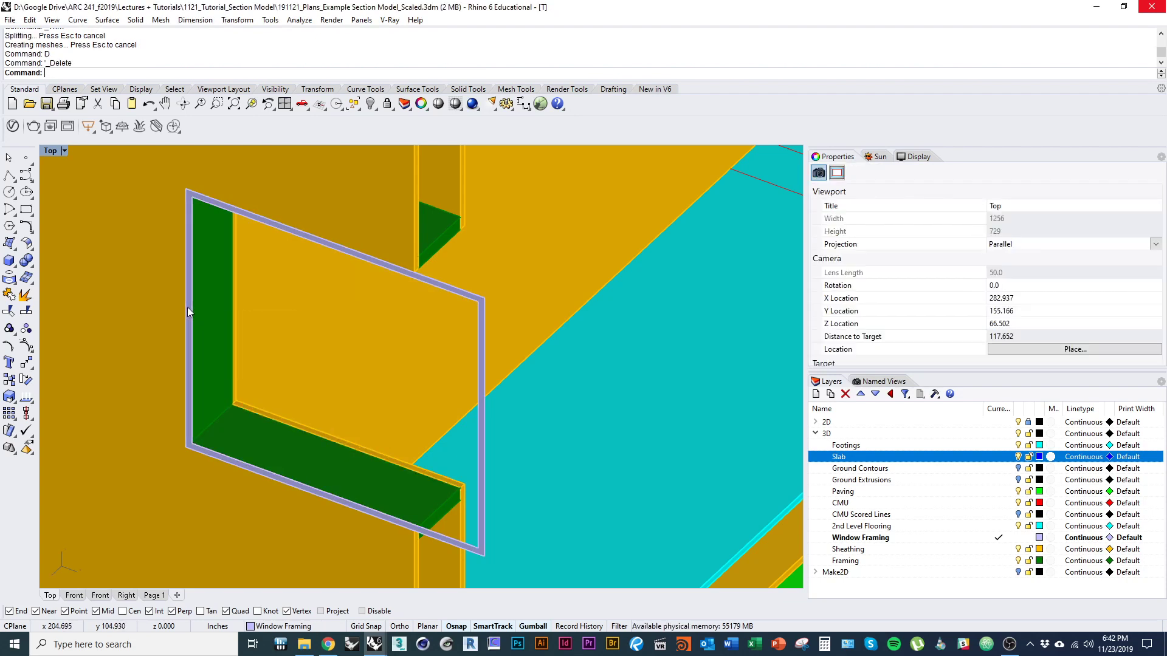
# Step: Extrude the flat end-wall frame surface 0.5 in into a solid
pyautogui.write('ExtrudeSrf')
pyautogui.press('Return')
pyautogui.click(192, 297)
pyautogui.press('Return')
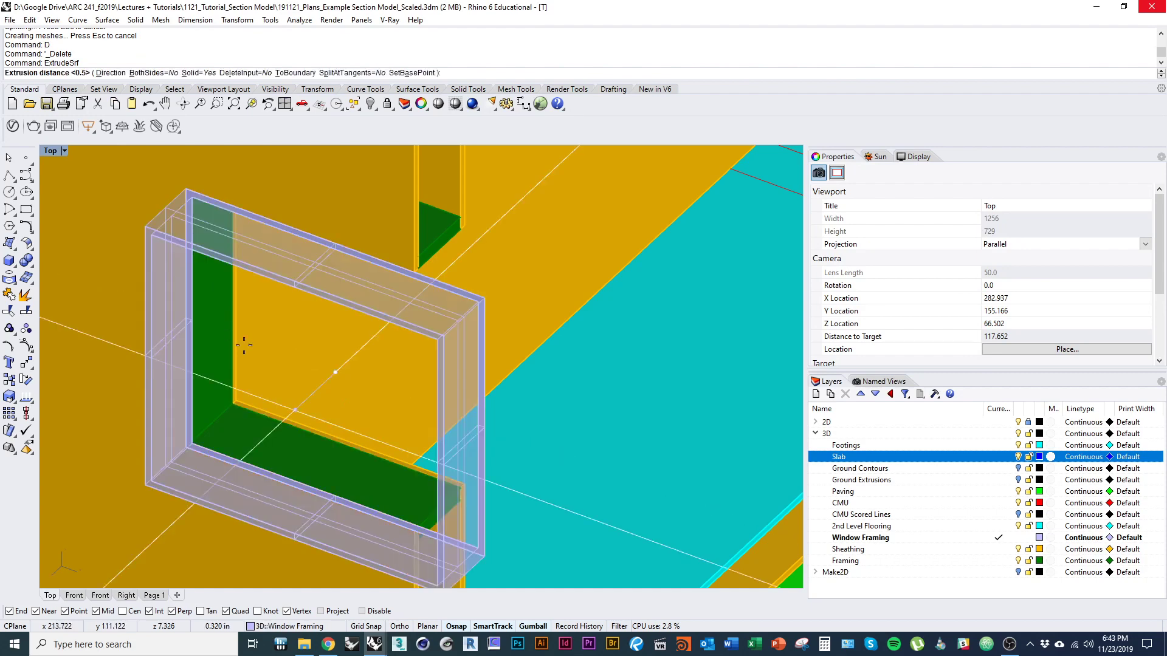
pyautogui.press('Return')
pyautogui.scroll(-4, 254, 351)
# Step: Move the extruded solid frame inward into the opening of the upper-level end wall
pyautogui.moveTo(256, 370); pyautogui.dragTo(234, 354, button='right')
pyautogui.click(350, 407)
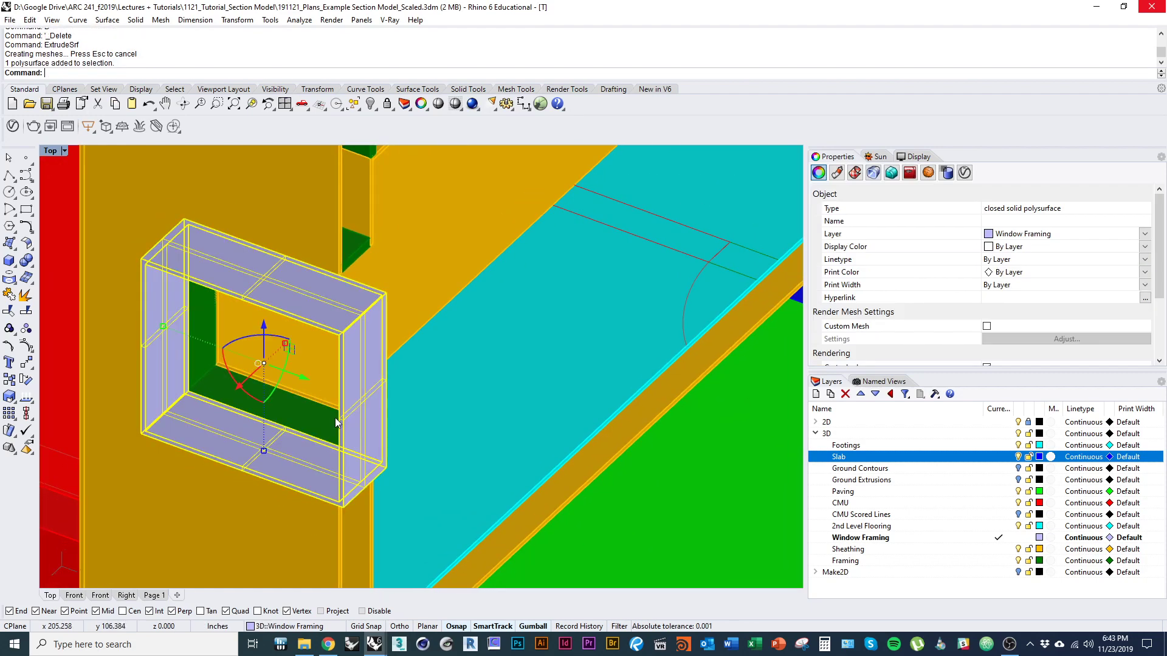
pyautogui.scroll(5, 203, 357)
pyautogui.write('M')
pyautogui.press('Return')
pyautogui.scroll(3, 257, 266)
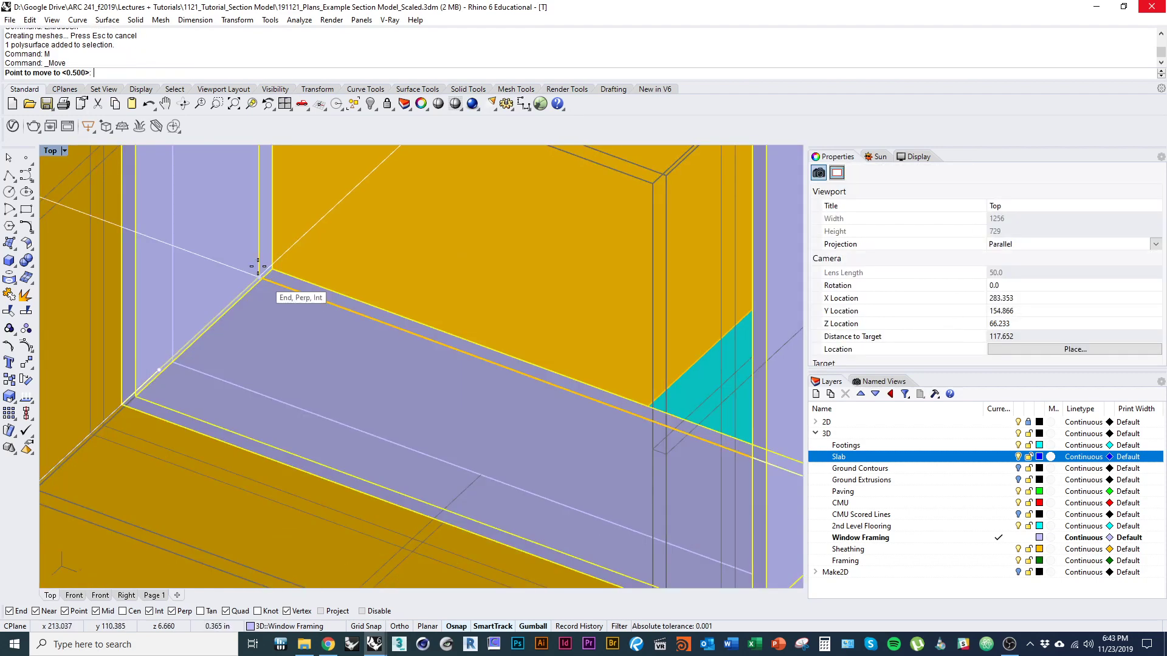
pyautogui.click(285, 283)
pyautogui.scroll(-6, 269, 383)
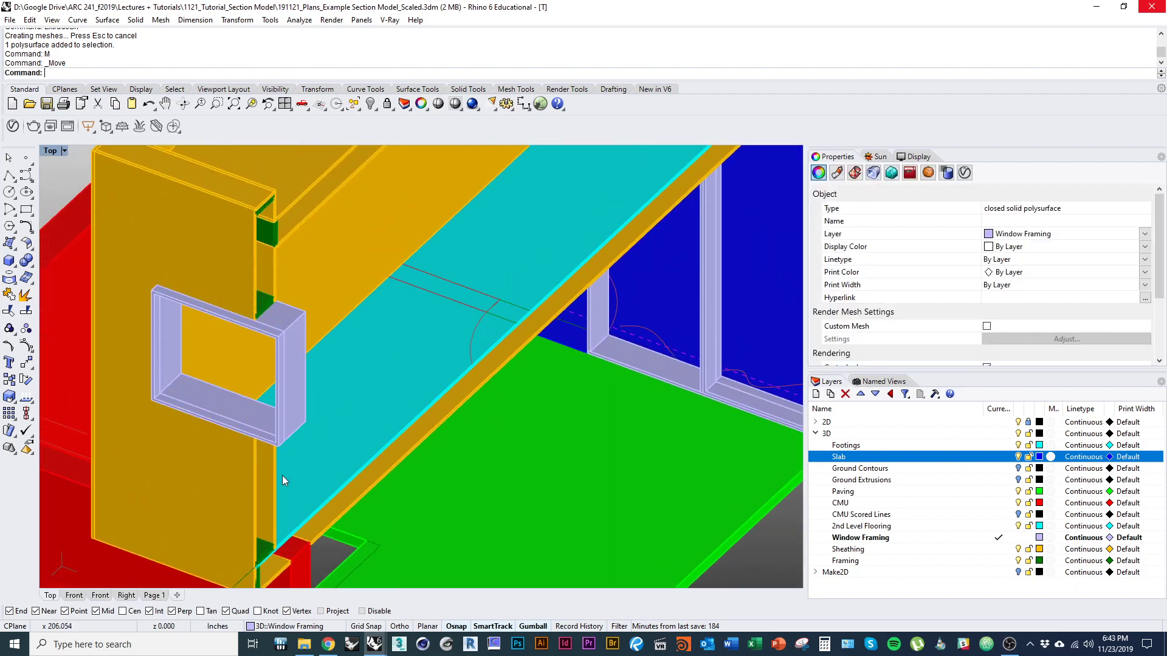
# Step: Delete the flat frame surface left over at the end-wall opening
pyautogui.moveTo(282, 480); pyautogui.dragTo(365, 510, button='right')
pyautogui.scroll(5, 236, 309)
pyautogui.click(220, 295)
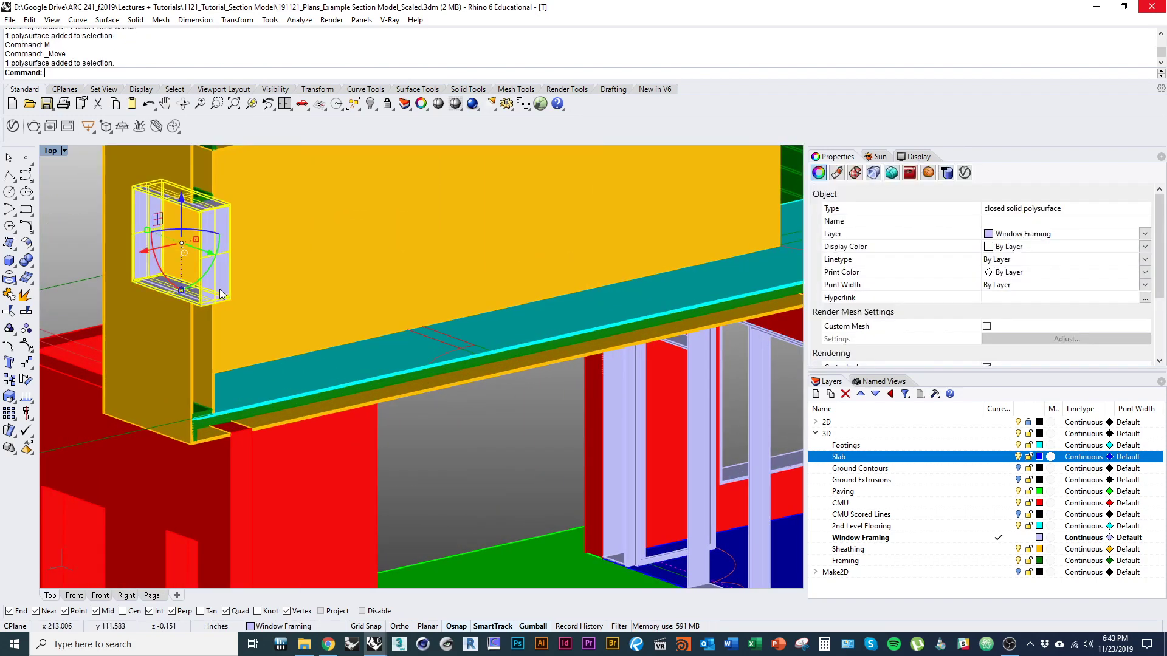
pyautogui.scroll(3, 220, 294)
pyautogui.click(236, 345)
pyautogui.write('D')
pyautogui.press('Return')
# Step: Try a cut plane through the end-wall frame, positioned from the cut edge of the ground-level paving
pyautogui.click(249, 344)
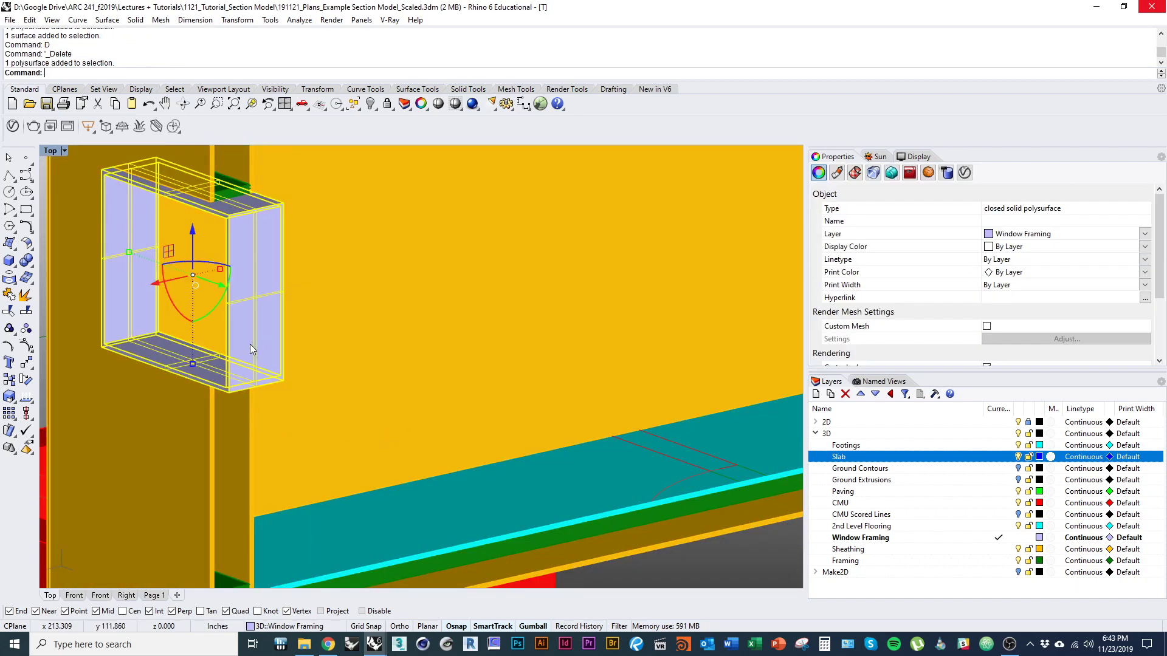
pyautogui.write('CutPlane')
pyautogui.press('Return')
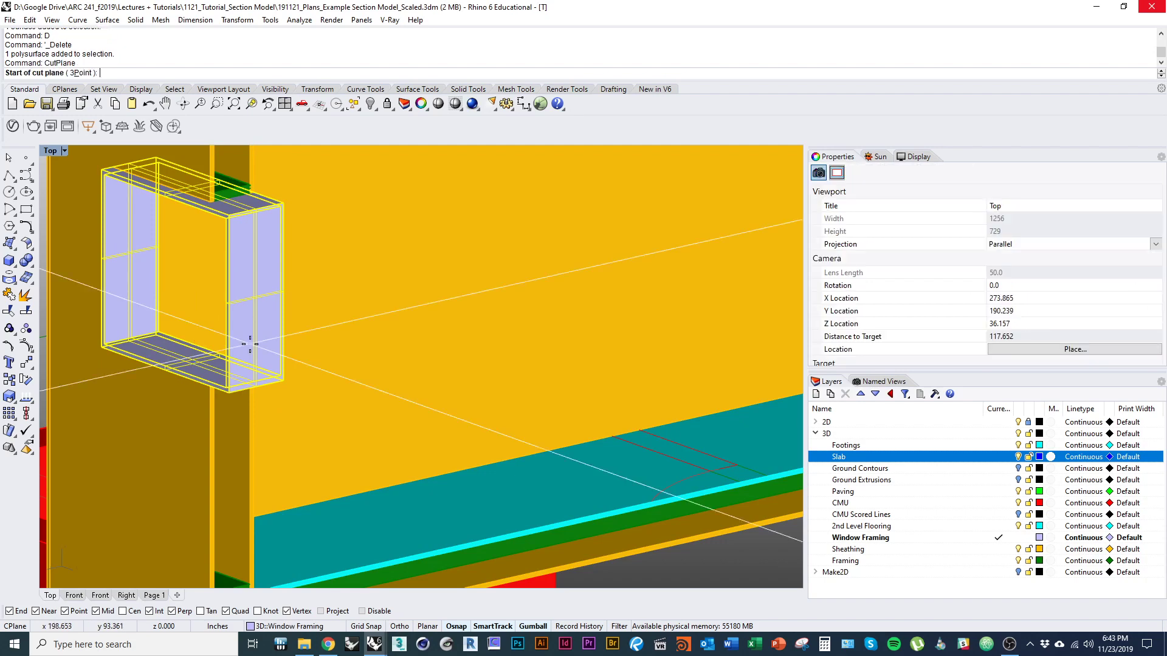
pyautogui.scroll(-3, 279, 481)
pyautogui.moveTo(278, 482); pyautogui.dragTo(365, 484, button='right')
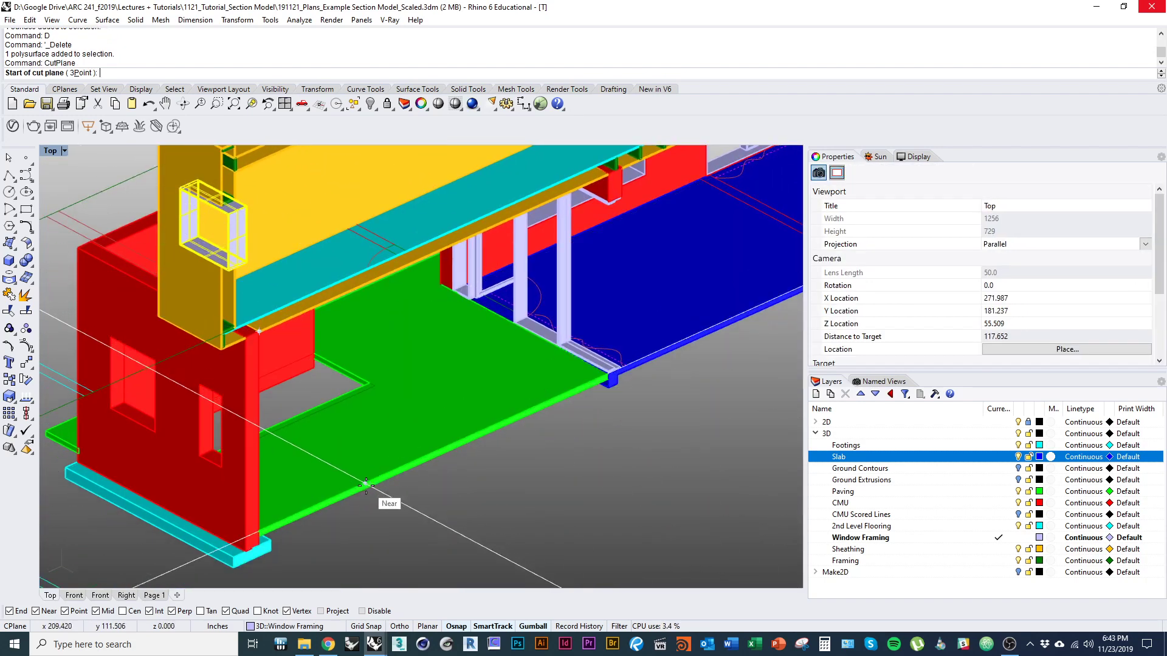
pyautogui.click(452, 436)
pyautogui.scroll(6, 240, 268)
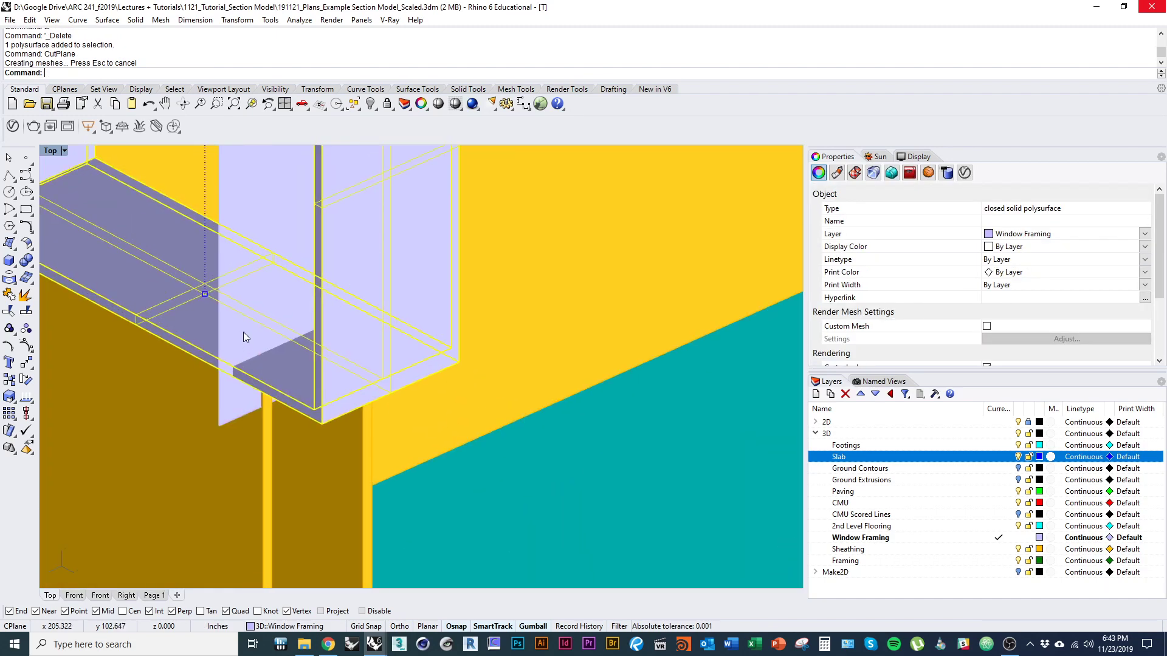
# Step: Try to trim off the part of the end-wall frame that projects past this cut plane
pyautogui.click(243, 333)
pyautogui.hotkey('ctrl', 't')
pyautogui.click(358, 379)
pyautogui.press('Return')
pyautogui.scroll(-7, 343, 437)
pyautogui.moveTo(342, 447); pyautogui.dragTo(329, 516, button='right')
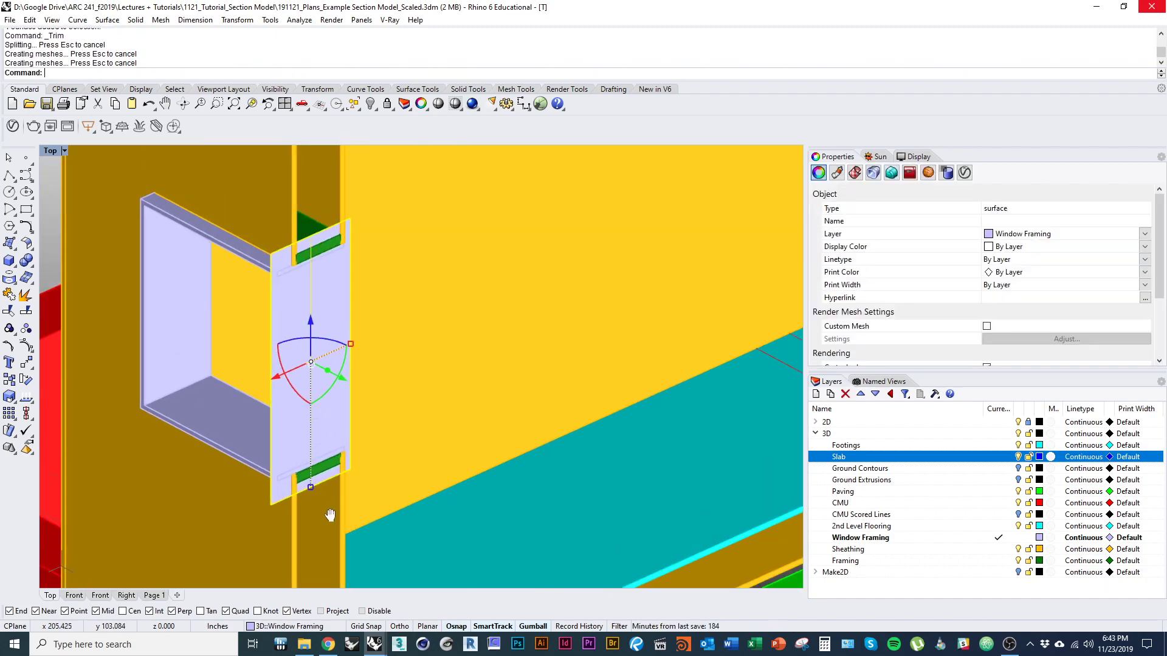
# Step: Undo the last trim and the cut plane
pyautogui.hotkey('ctrl', 'z')
pyautogui.scroll(5, 274, 247)
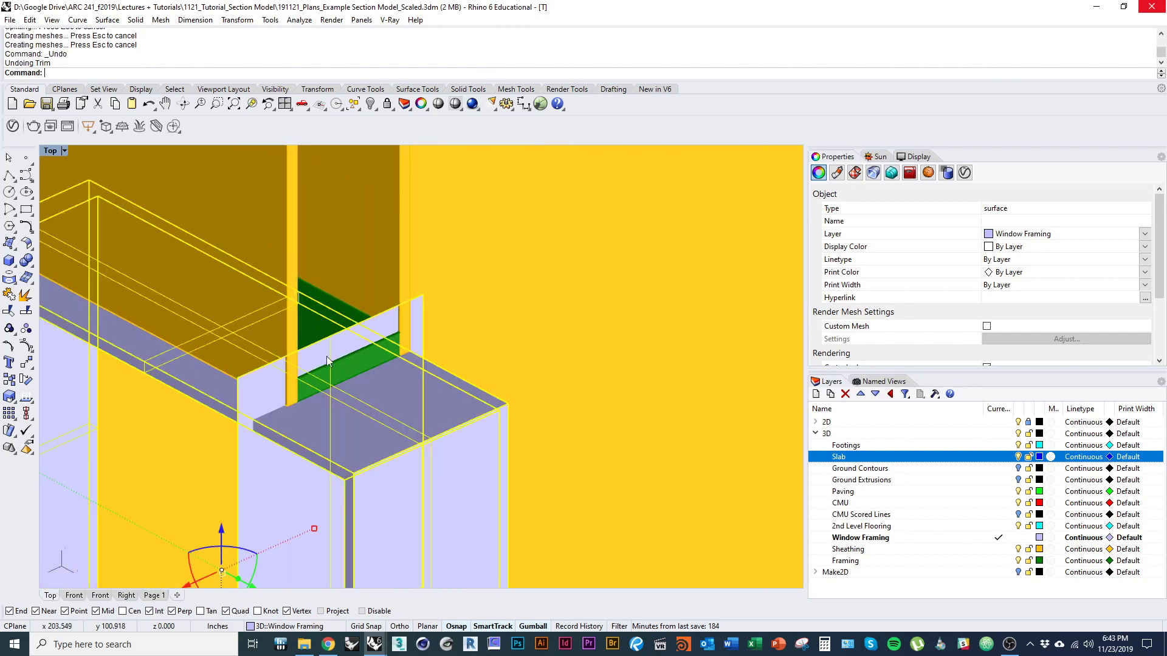
pyautogui.hotkey('ctrl', 'z')
# Step: Create a cut plane through the end-wall frame along the cut face of the sheathing
pyautogui.click(330, 436)
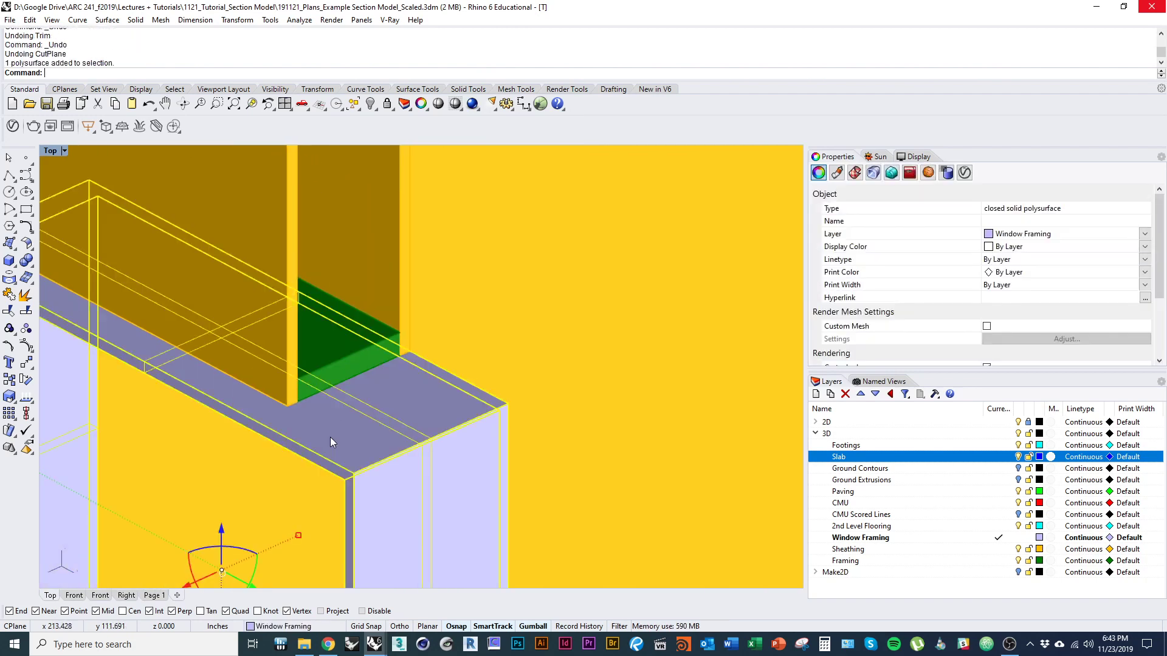
pyautogui.press('Return')
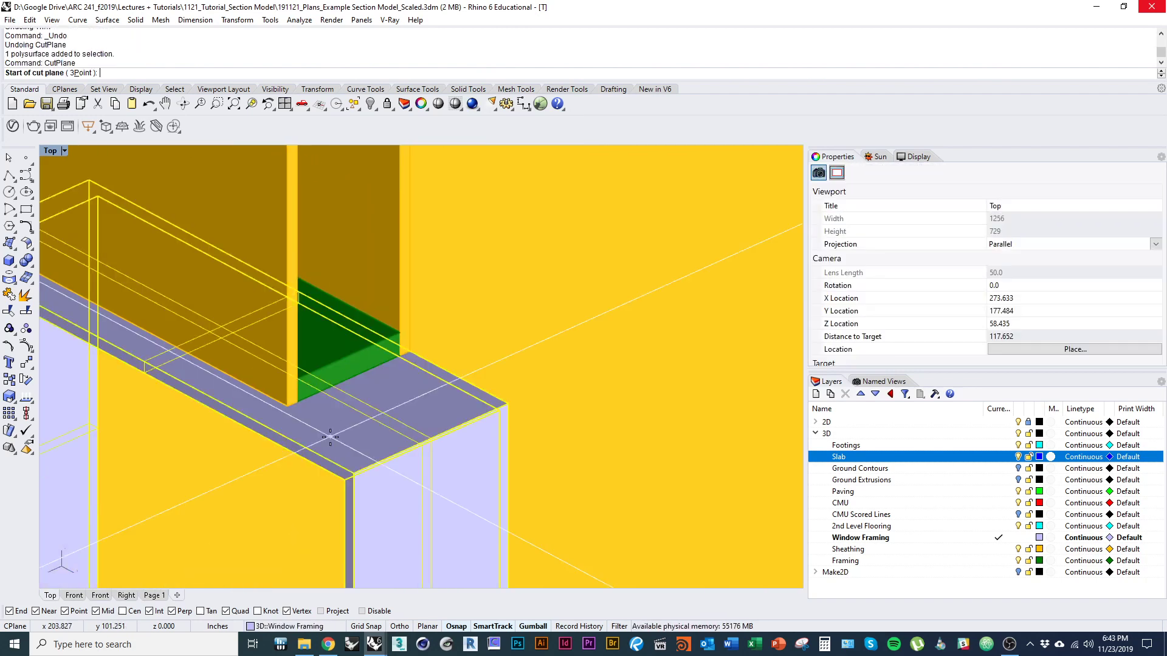
pyautogui.click(299, 401)
pyautogui.click(450, 328)
pyautogui.press('Return')
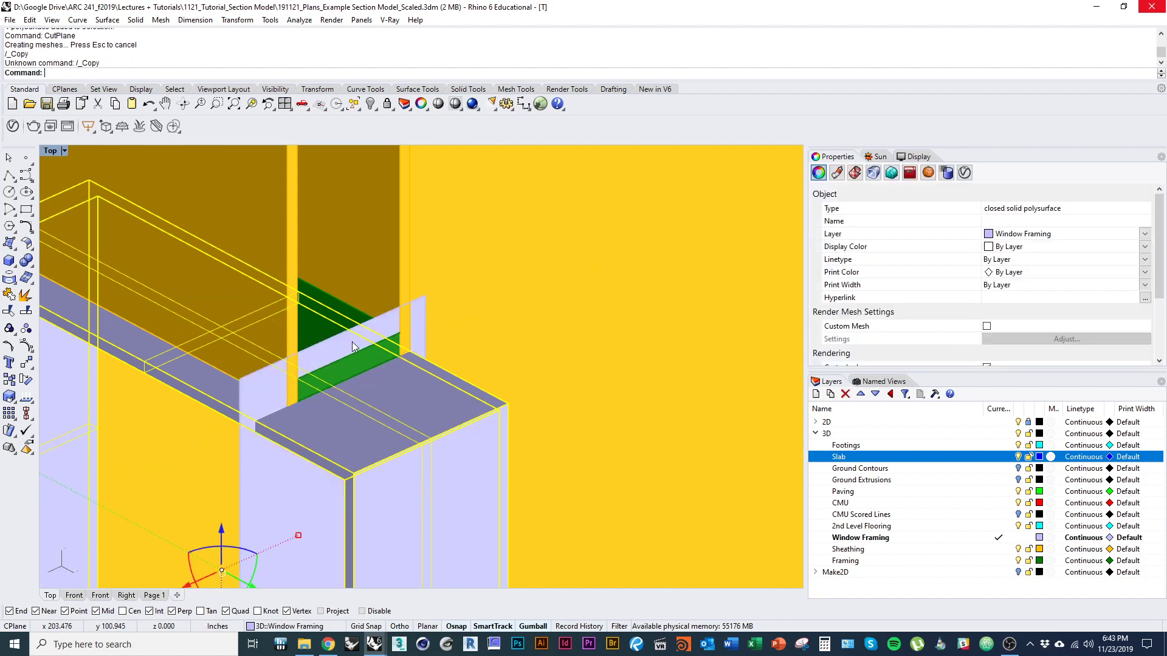
# Step: Trim off the end-wall frame's part beyond the sheathing's cut face and delete the cut plane
pyautogui.click(393, 423)
pyautogui.write('D')
pyautogui.press('Delete')
# Step: Cap the open cut ends of the end-wall frame
pyautogui.click(254, 428)
pyautogui.write('C')
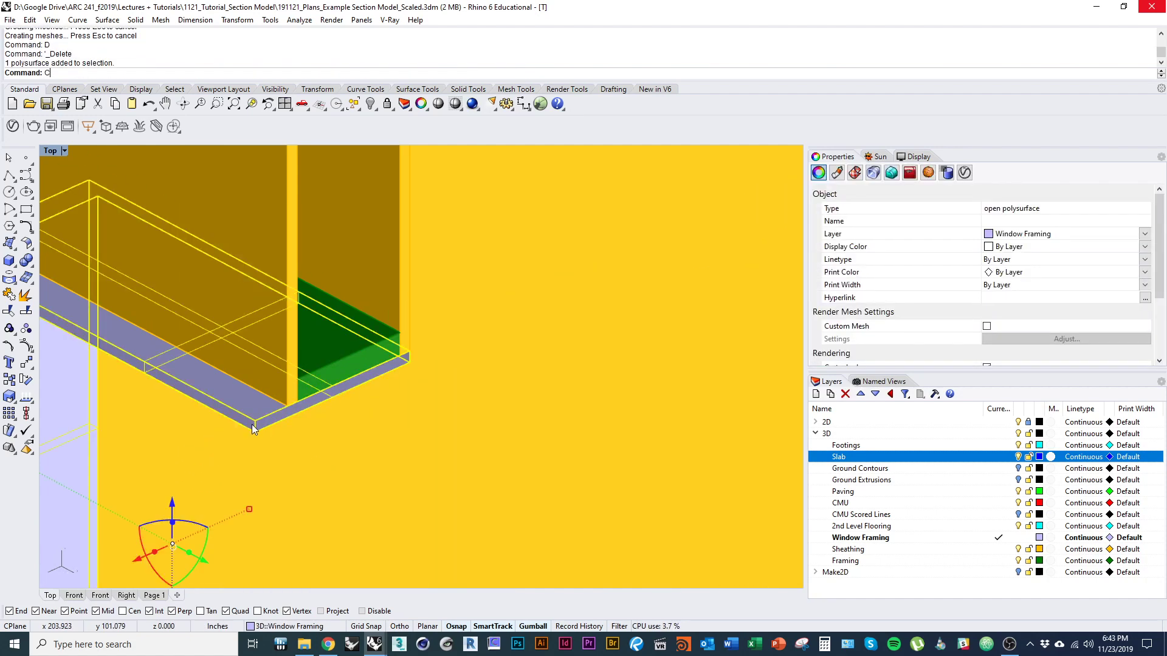
pyautogui.scroll(-12, 252, 424)
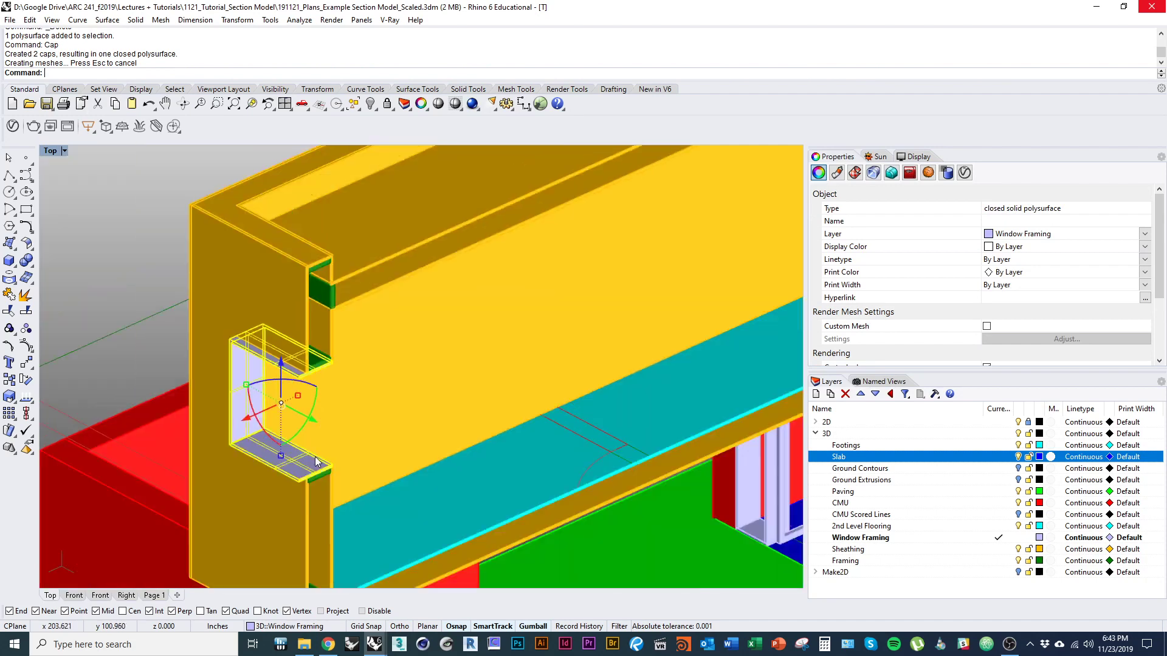
pyautogui.keyDown('ctrl'); pyautogui.keyDown('shift'); pyautogui.moveTo(253, 424); pyautogui.dragTo(186, 373, button='right'); pyautogui.keyUp('shift'); pyautogui.keyUp('ctrl')
pyautogui.press('Escape')
# Step: Start a vertical plane at the foot of the tall opening in the upper-level side wall
pyautogui.scroll(-7, 322, 378)
pyautogui.keyDown('ctrl'); pyautogui.keyDown('shift'); pyautogui.moveTo(322, 378); pyautogui.dragTo(541, 395, button='right'); pyautogui.keyUp('shift'); pyautogui.keyUp('ctrl')
pyautogui.scroll(5, 525, 331)
pyautogui.moveTo(526, 331); pyautogui.dragTo(435, 367, button='right')
pyautogui.scroll(-2, 398, 367)
pyautogui.moveTo(468, 261); pyautogui.dragTo(437, 296, button='right')
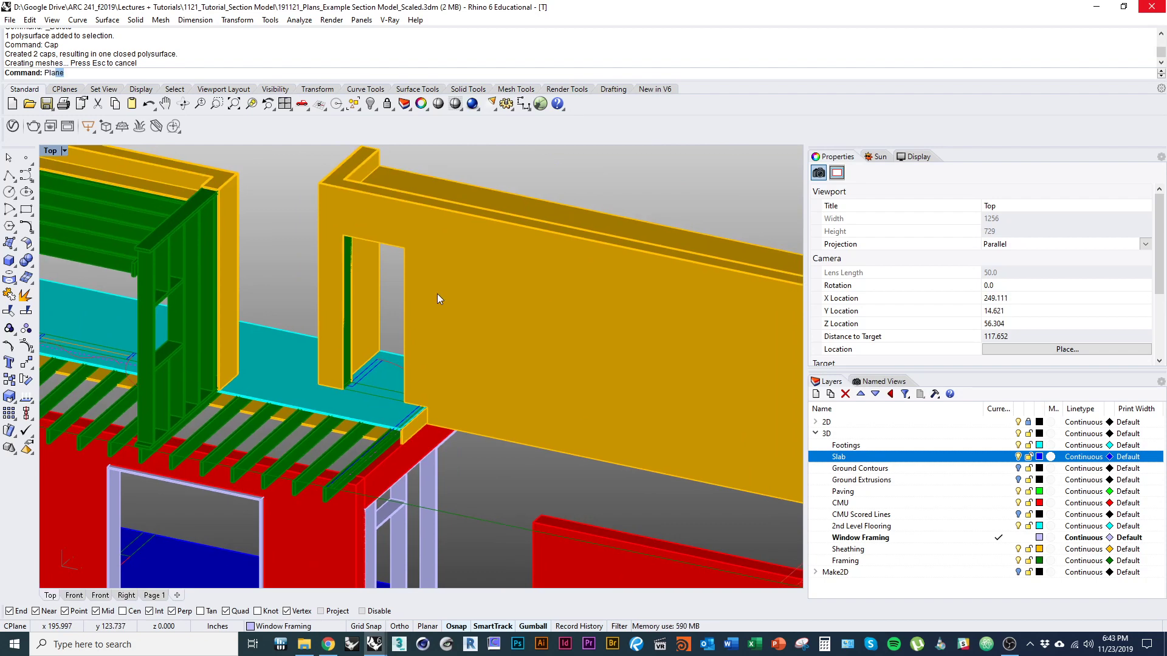
pyautogui.press('Return')
pyautogui.scroll(5, 373, 300)
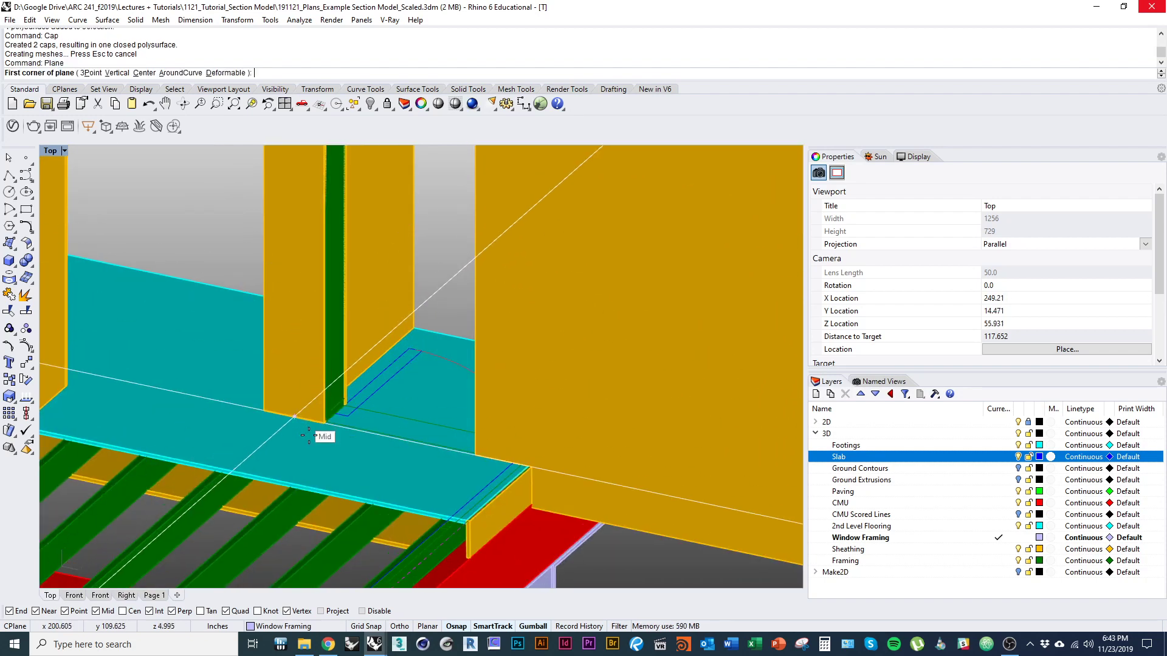
pyautogui.click(117, 73)
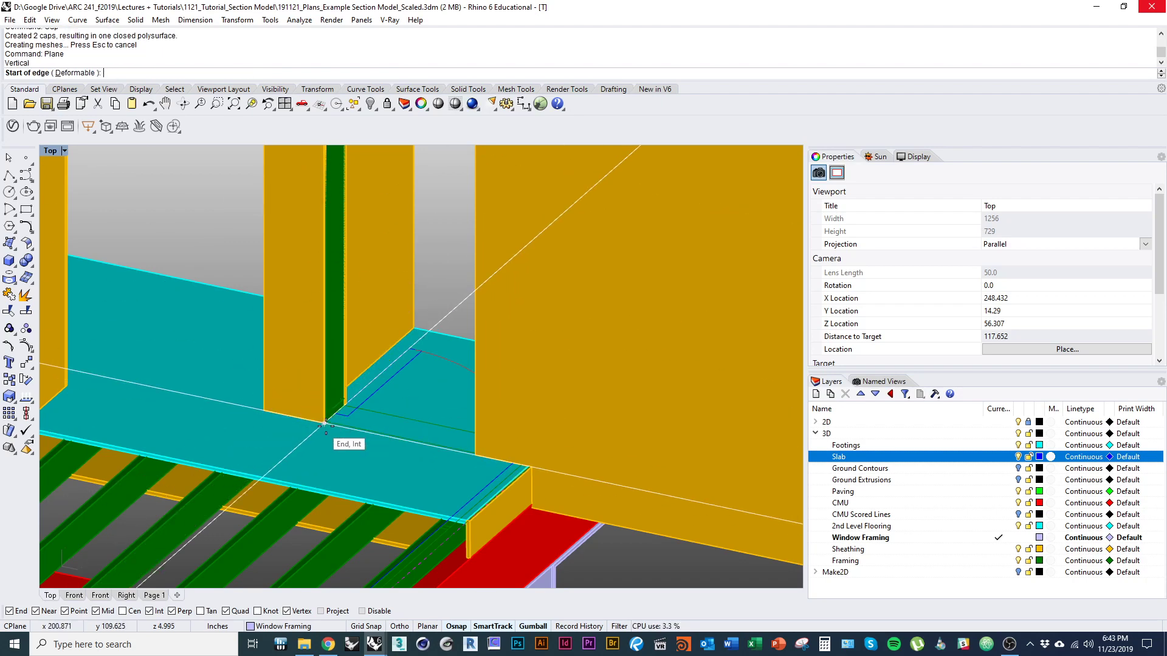
# Step: Draw a vertical plane filling the upper-level door opening, from its lower corner at floor level up to the head
pyautogui.scroll(5, 487, 471)
pyautogui.click(431, 420)
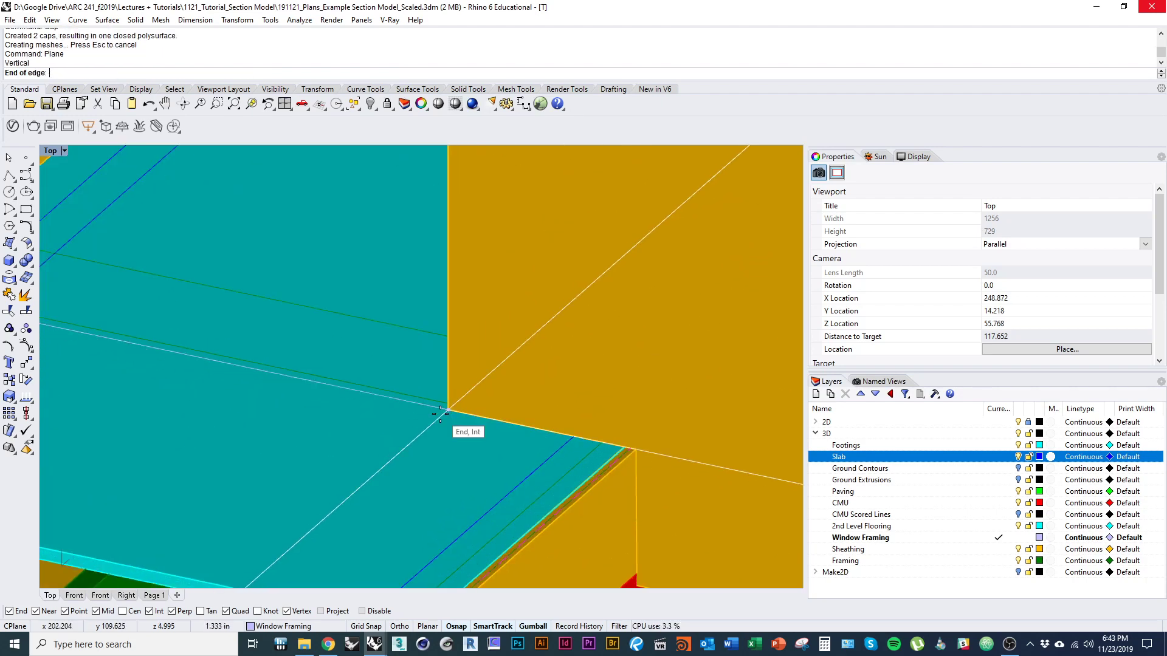
pyautogui.scroll(-4, 372, 417)
pyautogui.scroll(5, 257, 210)
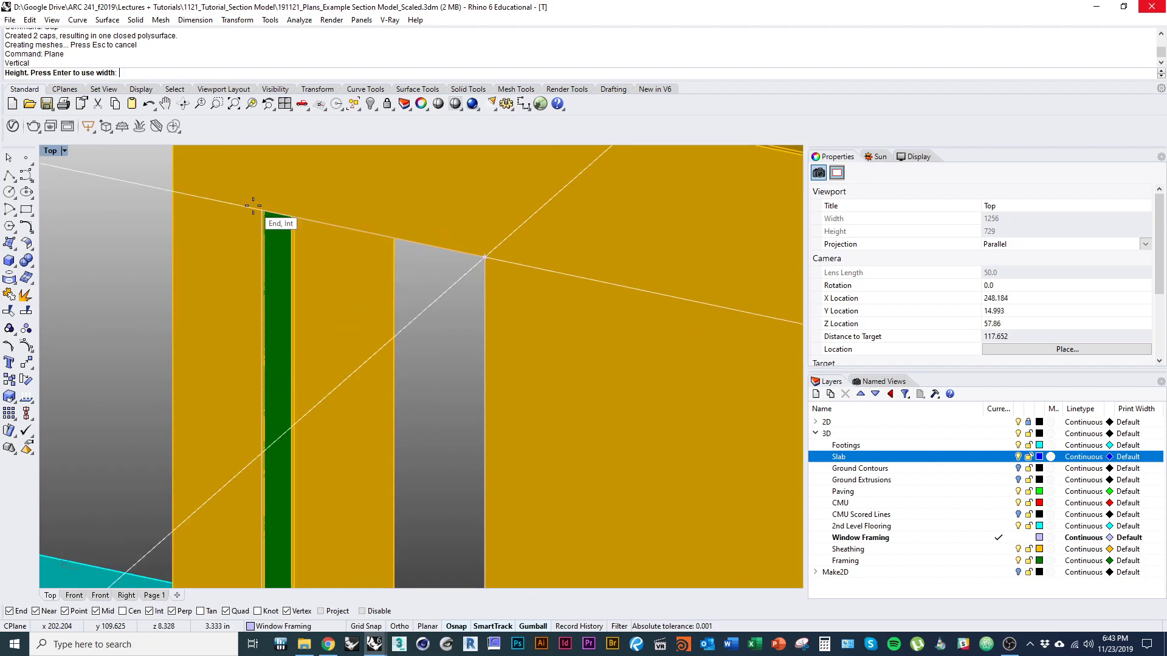
pyautogui.click(262, 210)
pyautogui.scroll(-4, 307, 244)
# Step: Duplicate the border of the door-opening plane and explode the resulting curve into separate segments
pyautogui.click(311, 280)
pyautogui.write('D')
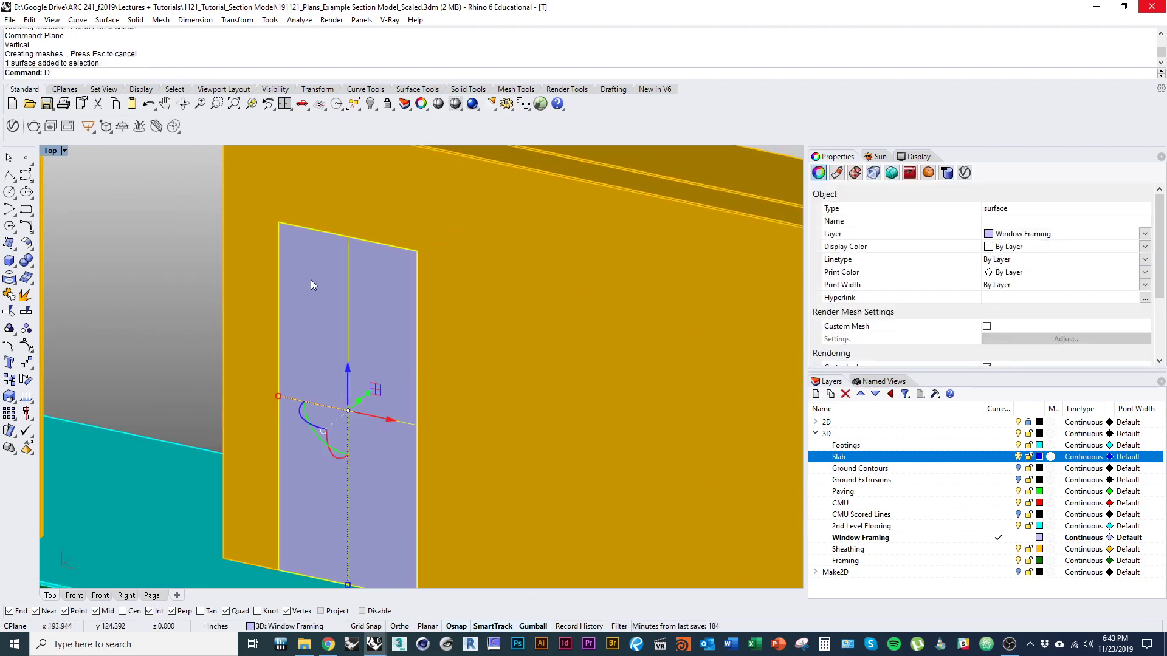
pyautogui.write('upBorder')
pyautogui.press('Return')
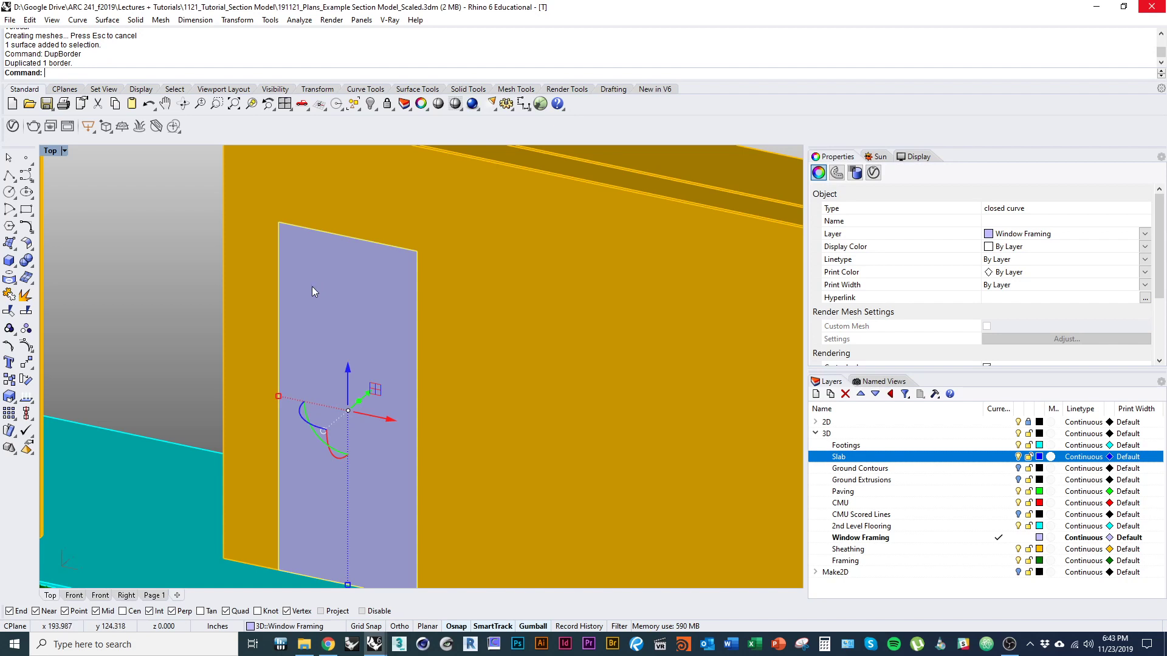
pyautogui.moveTo(316, 314); pyautogui.dragTo(311, 346, button='right')
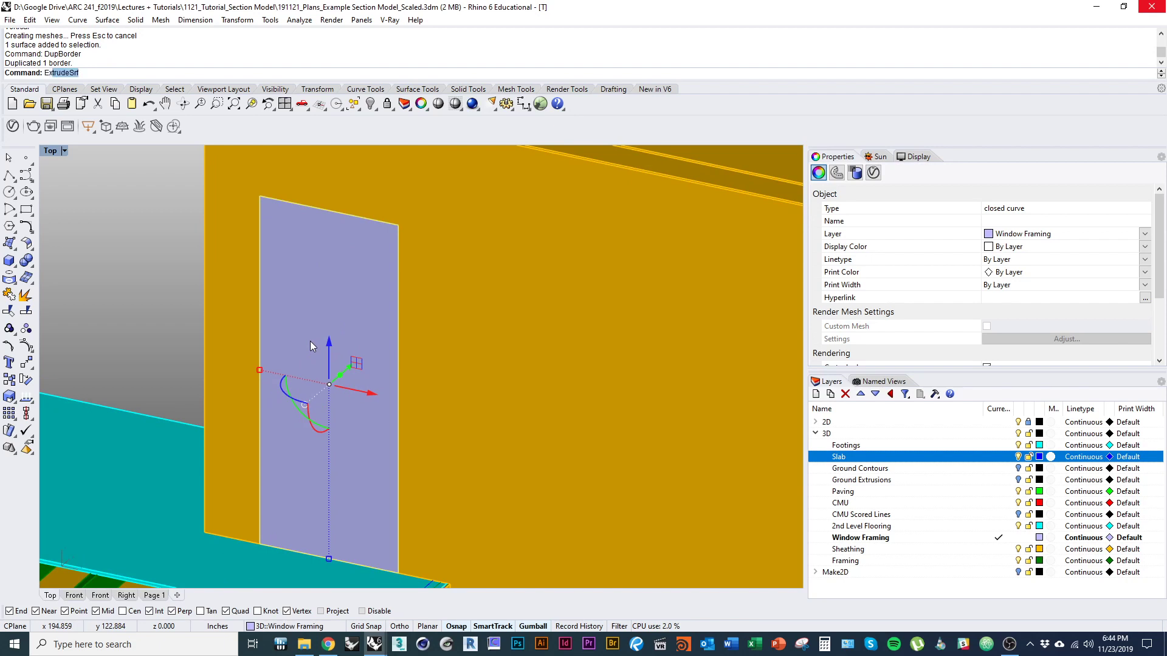
pyautogui.press('Return')
pyautogui.moveTo(309, 346); pyautogui.dragTo(300, 247, button='right')
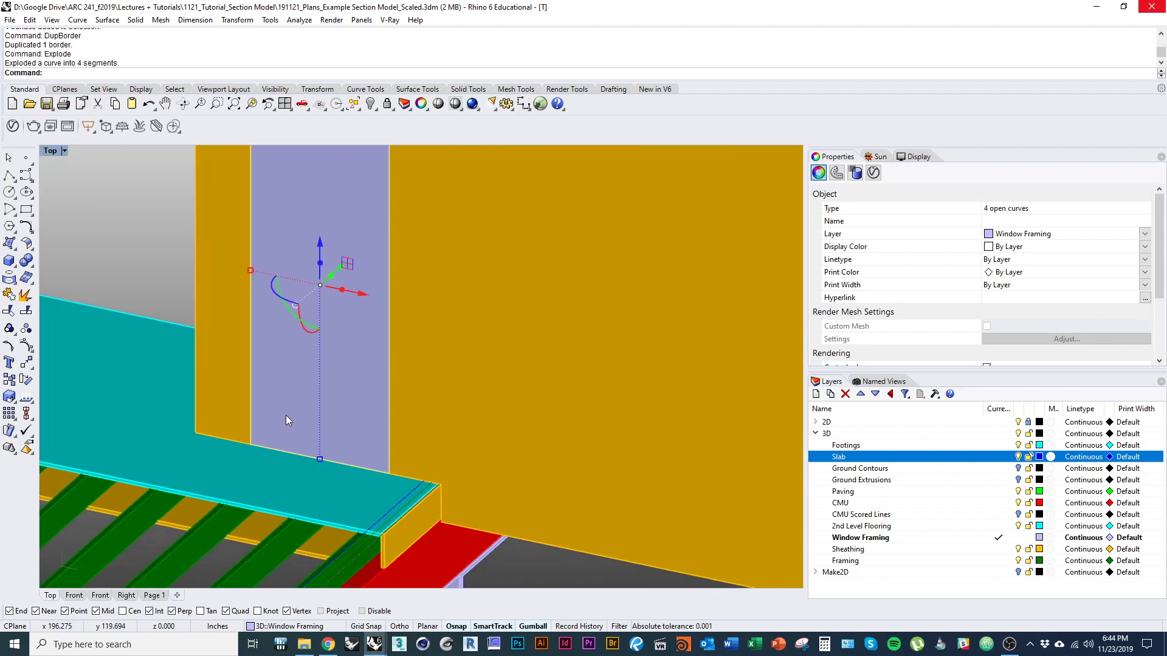
# Step: Join the side and top border segments into one open curve and delete the segment along the floor
pyautogui.keyDown('ctrl'); pyautogui.click(301, 458); pyautogui.keyUp('ctrl')
pyautogui.scroll(-3, 301, 461)
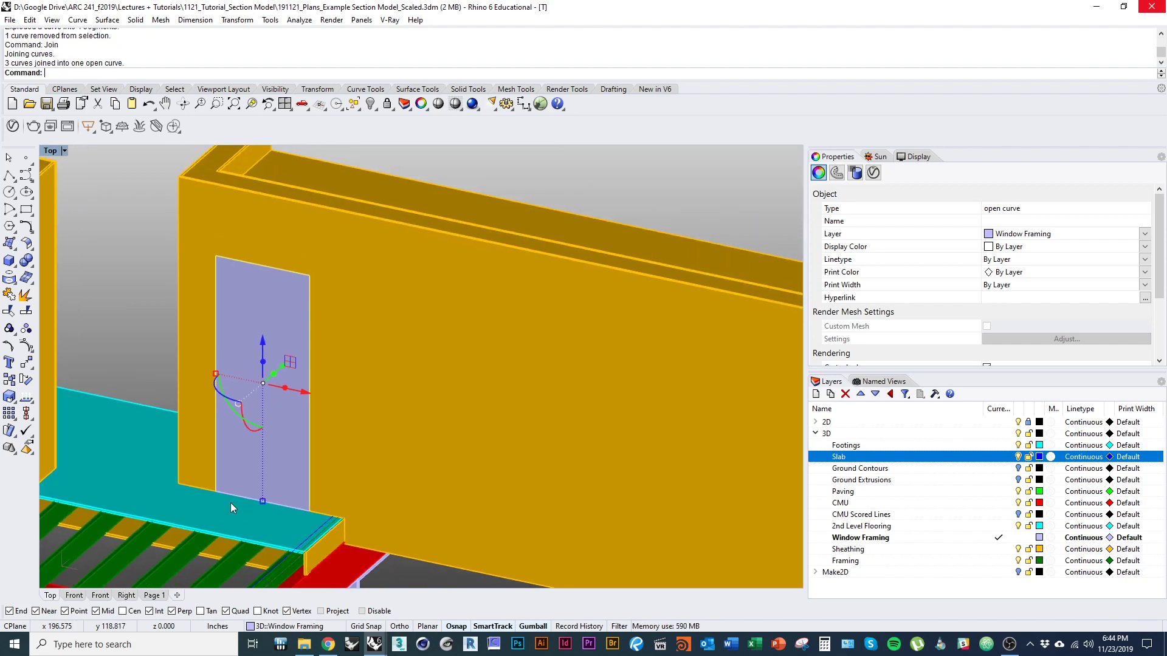
pyautogui.moveTo(231, 503); pyautogui.dragTo(252, 476, button='right')
pyautogui.click(257, 469)
pyautogui.write('d')
pyautogui.press('Return')
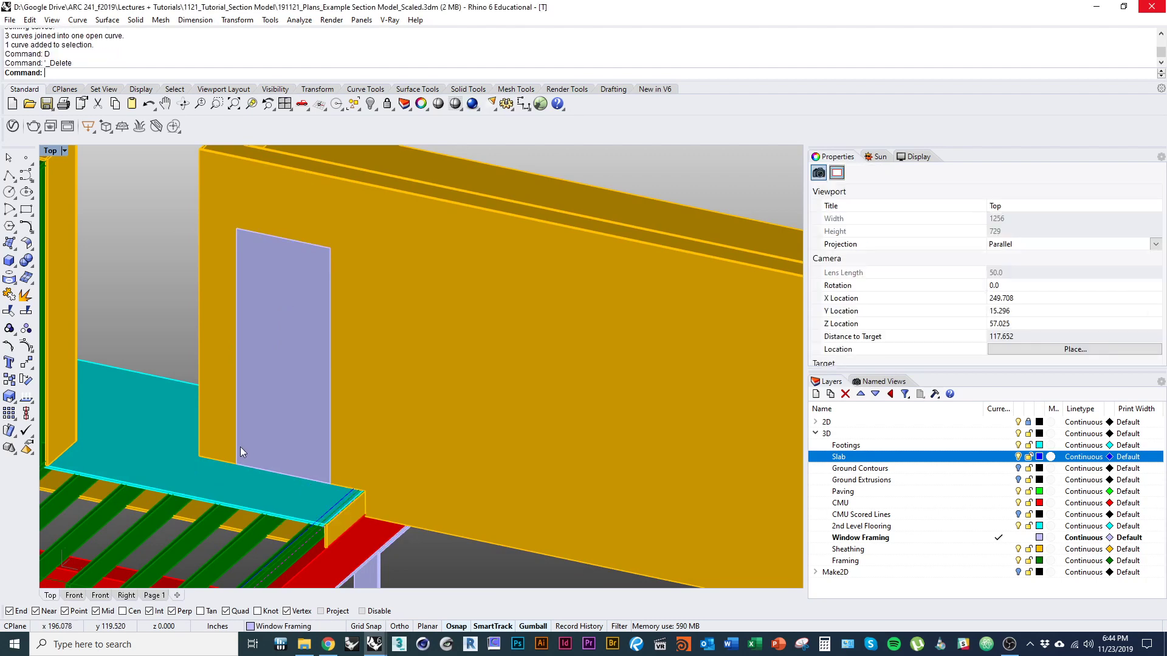
# Step: Offset the open door border curve 1/16 inward with flat caps
pyautogui.click(235, 443)
pyautogui.rightClick(235, 443)
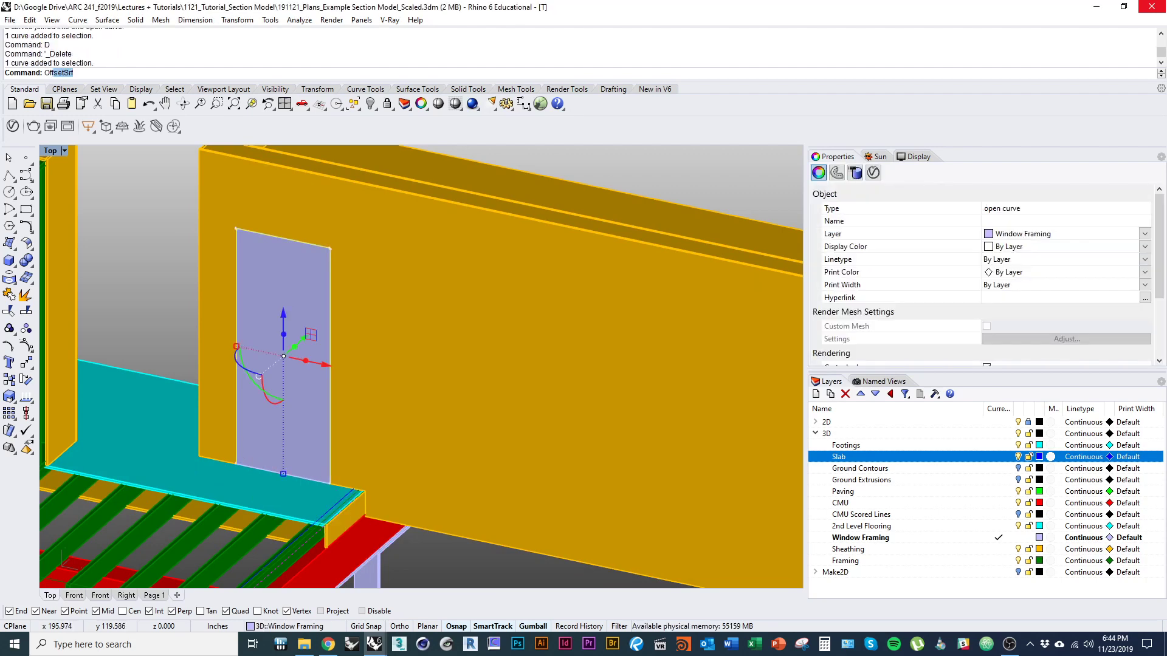
pyautogui.write('Offset')
pyautogui.press('Return')
pyautogui.scroll(2, 267, 432)
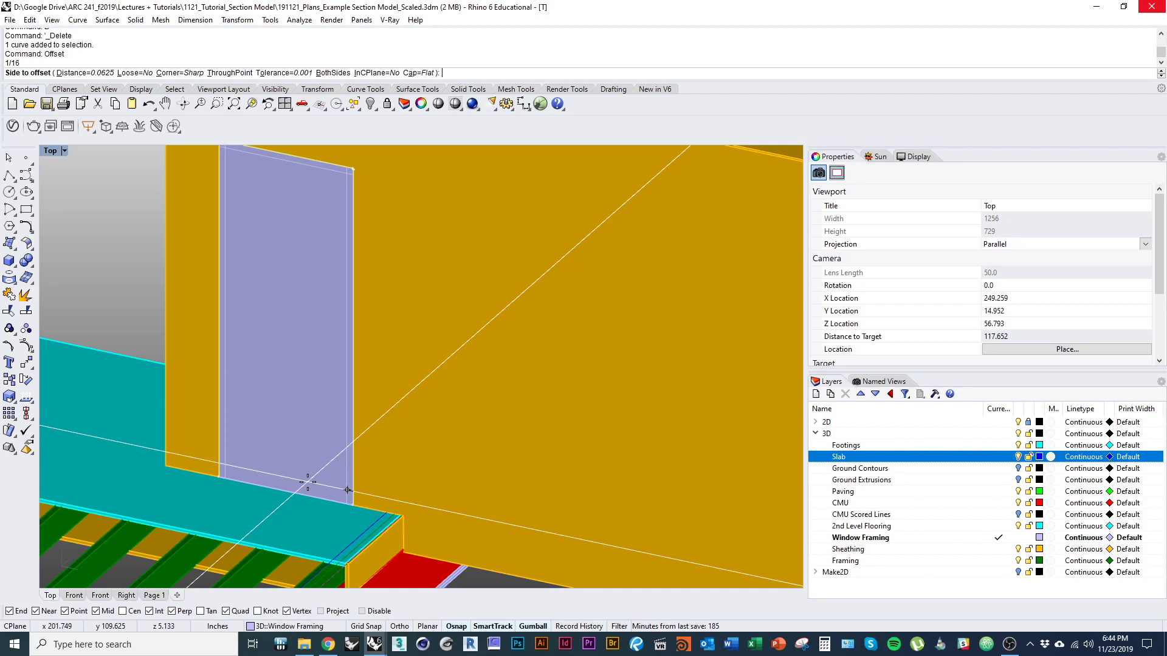
# Step: Restore the deleted closed offset curve, trim the plane's interior away with it, and delete the curve
pyautogui.hotkey('ctrl', 'z')
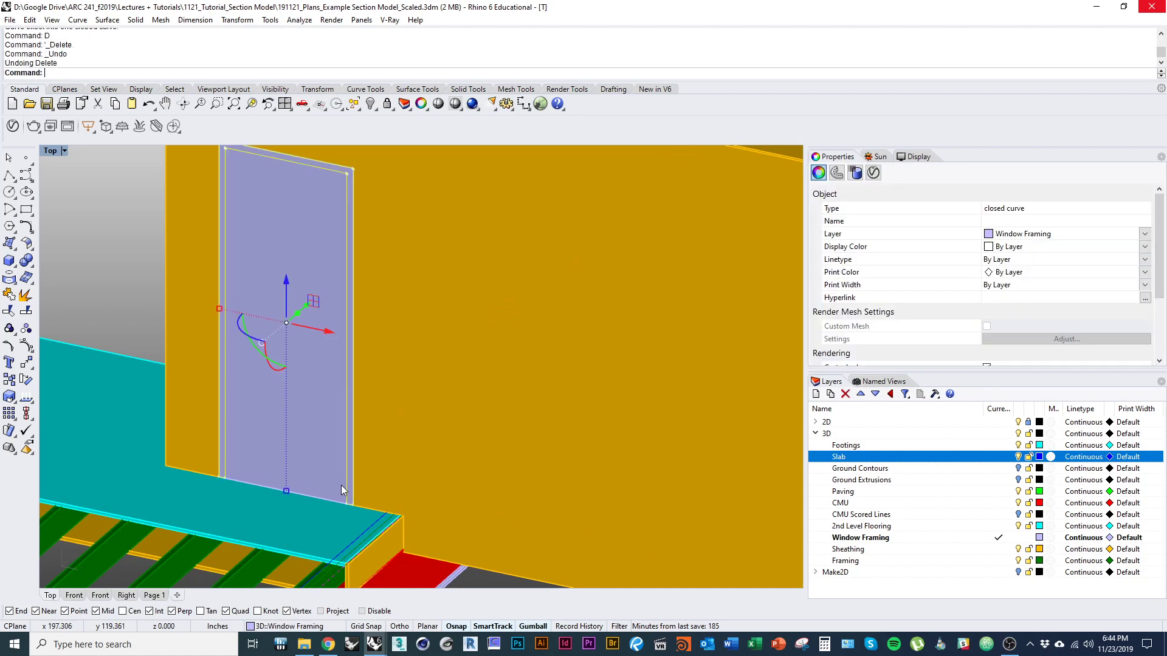
pyautogui.hotkey('ctrl', 't')
pyautogui.scroll(10, 351, 506)
pyautogui.click(276, 428)
pyautogui.scroll(-7, 358, 449)
pyautogui.press('Return')
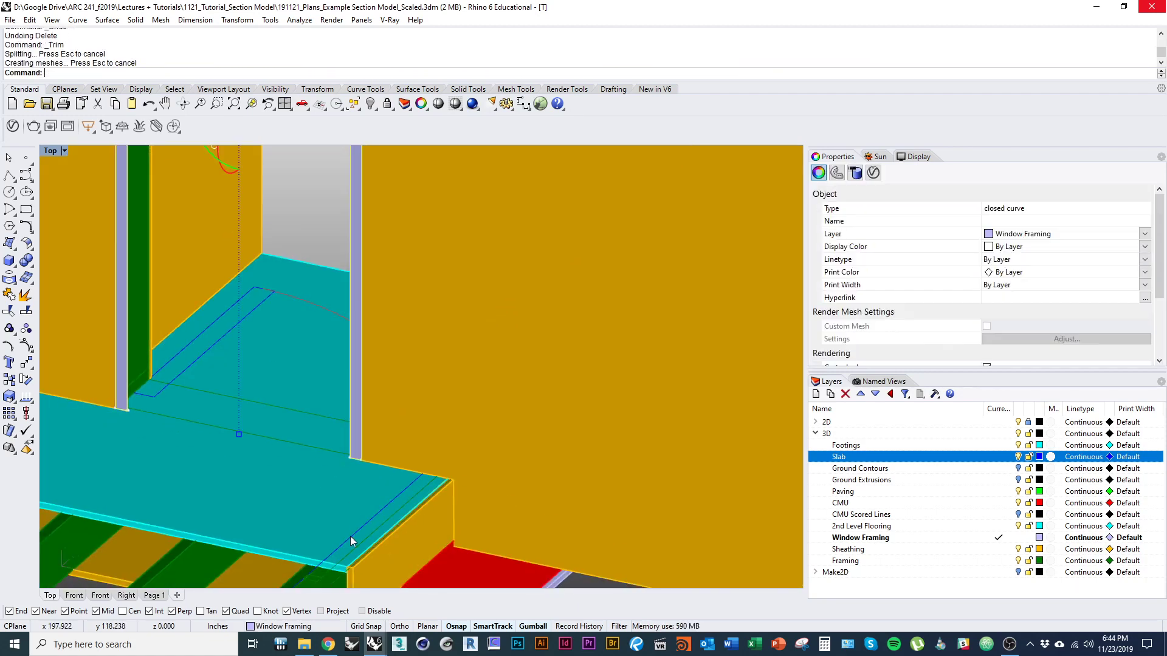
pyautogui.write('d')
pyautogui.press('Return')
# Step: Extrude the trimmed door frame surface as a solid back to the snapped point in the jamb, and delete the source surface
pyautogui.scroll(-4, 340, 517)
pyautogui.scroll(2, 332, 467)
pyautogui.moveTo(332, 461); pyautogui.dragTo(336, 530, button='right')
pyautogui.click(345, 508)
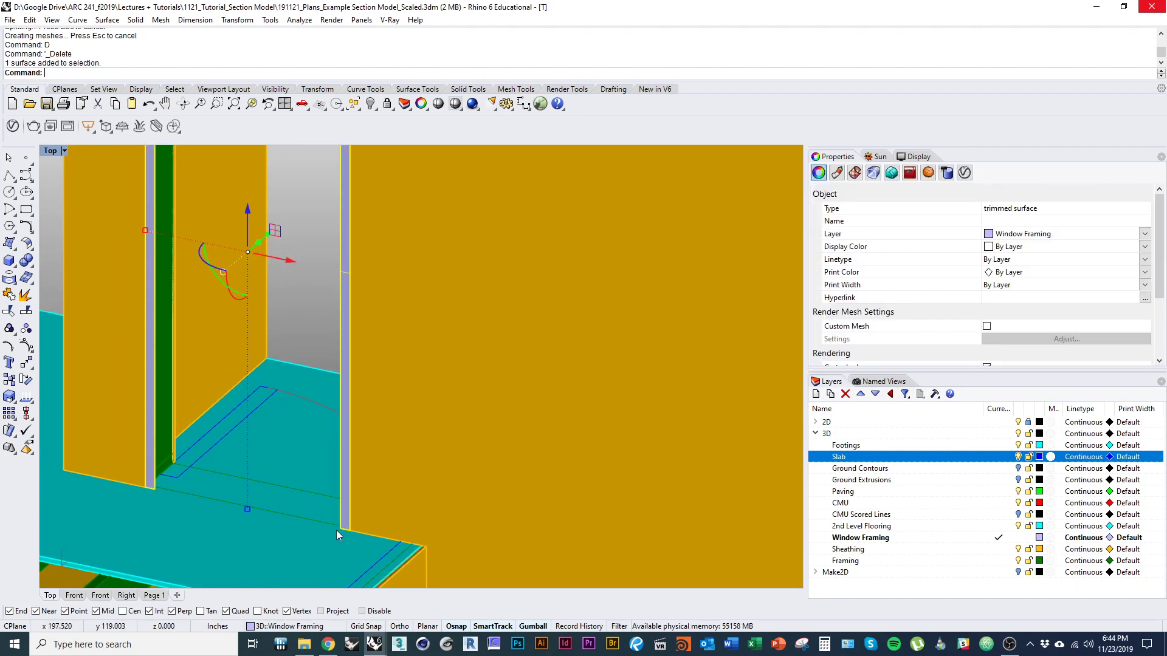
pyautogui.write('ExtrudeSrf')
pyautogui.press('Return')
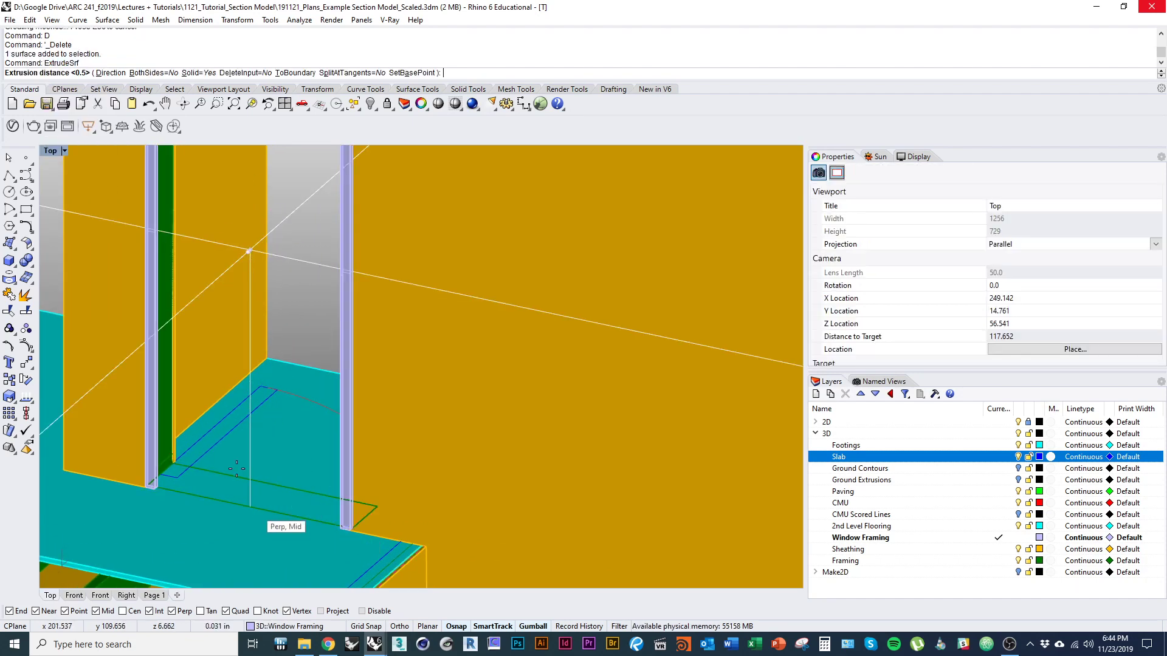
pyautogui.scroll(8, 255, 509)
pyautogui.click(71, 407)
pyautogui.scroll(-8, 134, 426)
pyautogui.moveTo(164, 446); pyautogui.dragTo(262, 388, button='right')
pyautogui.scroll(-2, 211, 456)
pyautogui.write('d')
pyautogui.press('Return')
# Step: Orient a copy of the ground-floor open door leaf frame into the upper door opening, matching the lower hinge corner and opening direction
pyautogui.scroll(-5, 212, 453)
pyautogui.scroll(-6, 294, 381)
pyautogui.scroll(4, 305, 460)
pyautogui.scroll(6, 228, 328)
pyautogui.click(211, 329)
pyautogui.moveTo(212, 331); pyautogui.dragTo(229, 381, button='right')
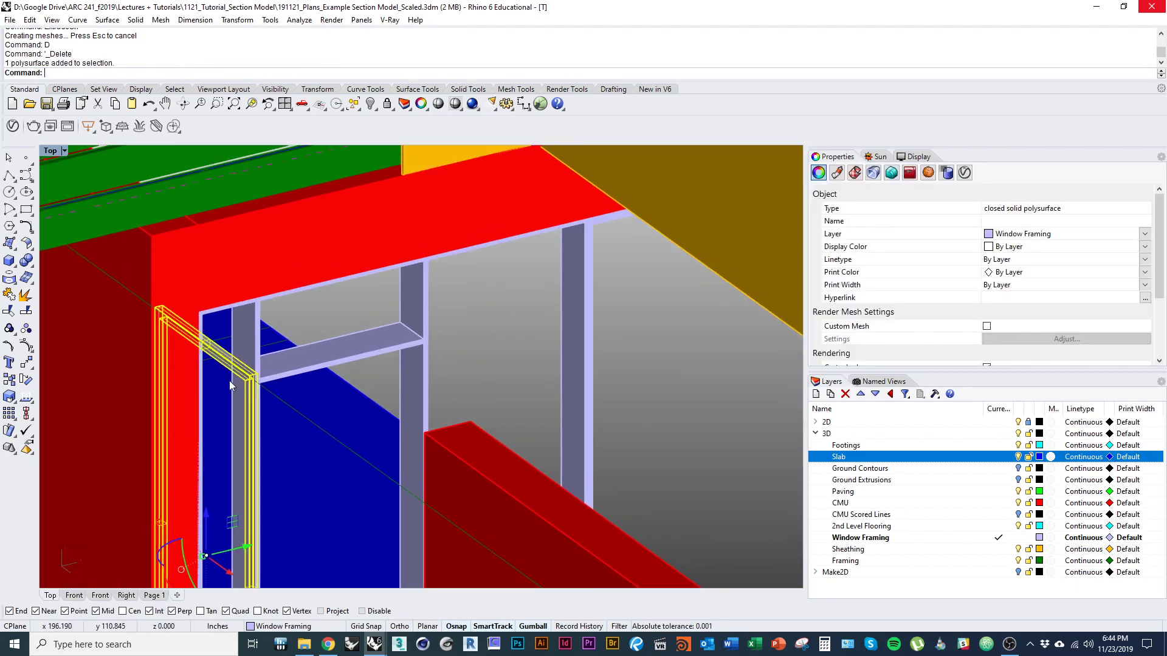
pyautogui.scroll(-5, 243, 378)
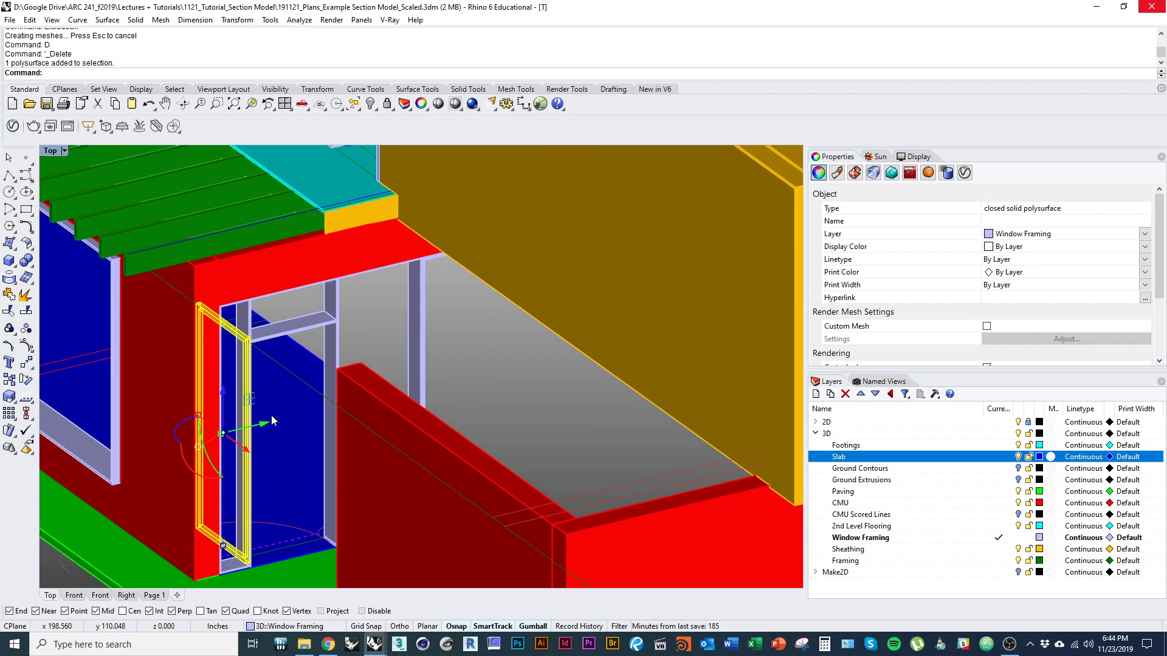
pyautogui.write('Orient')
pyautogui.press('Return')
pyautogui.scroll(6, 267, 401)
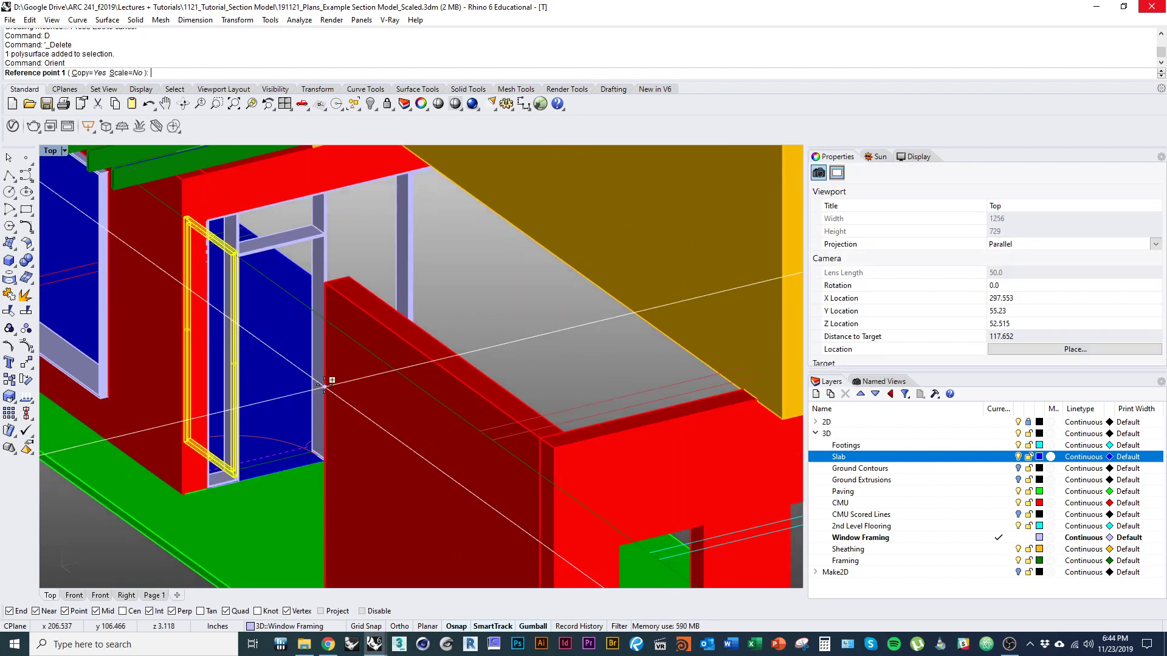
pyautogui.scroll(2, 265, 396)
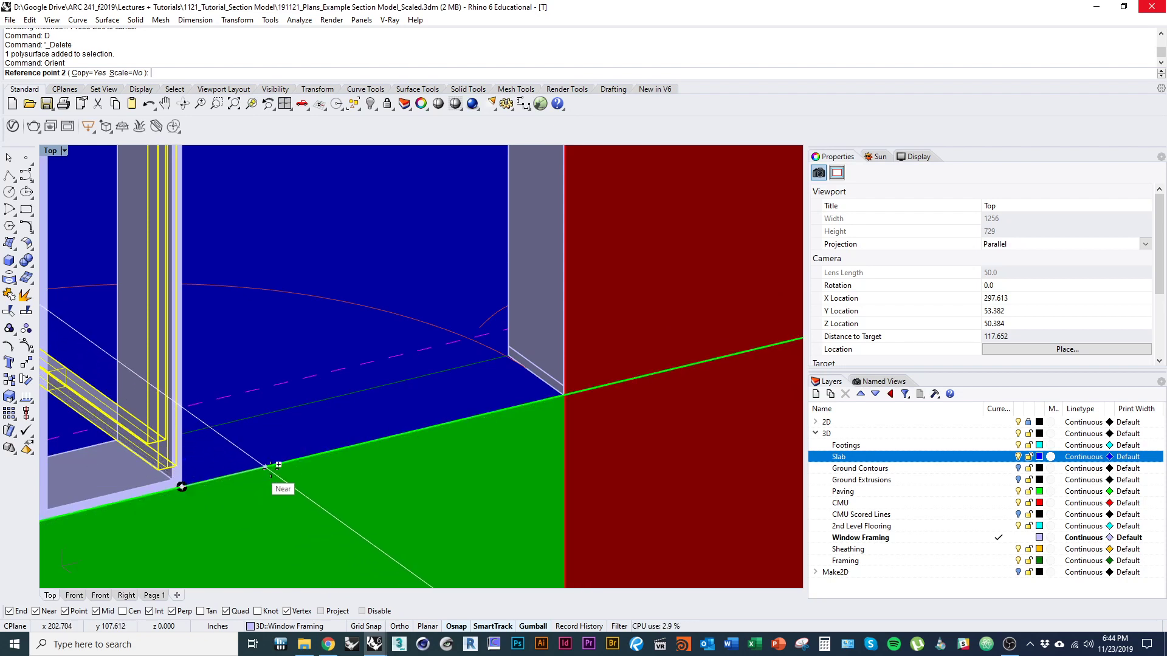
pyautogui.click(393, 437)
pyautogui.scroll(-5, 313, 480)
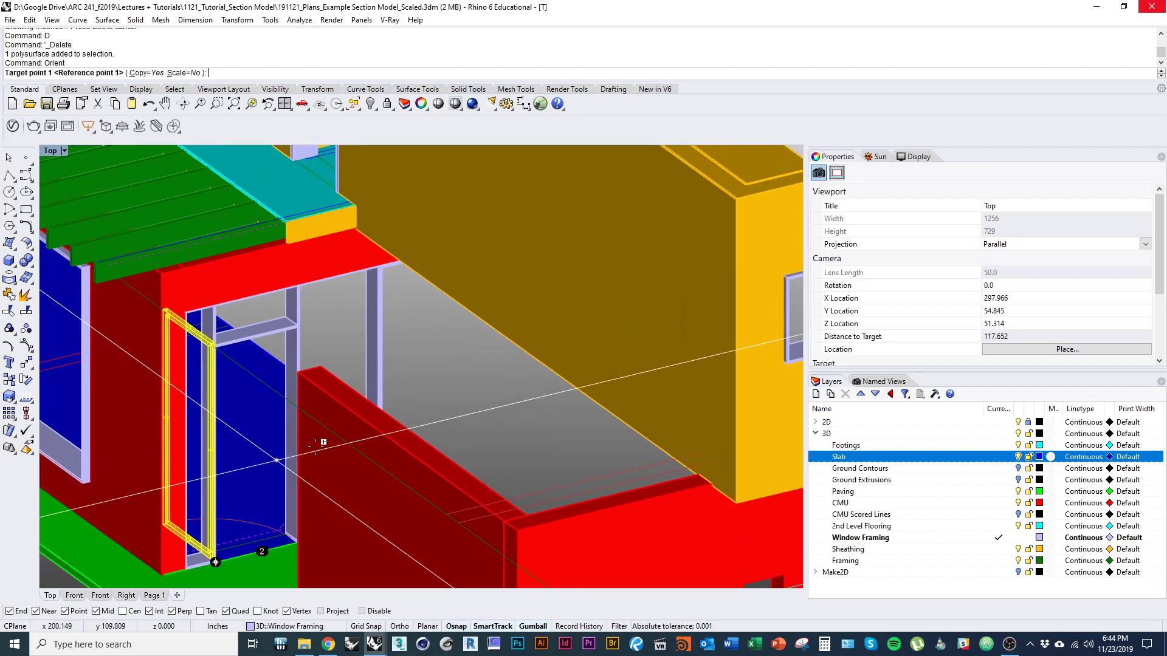
pyautogui.scroll(6, 316, 445)
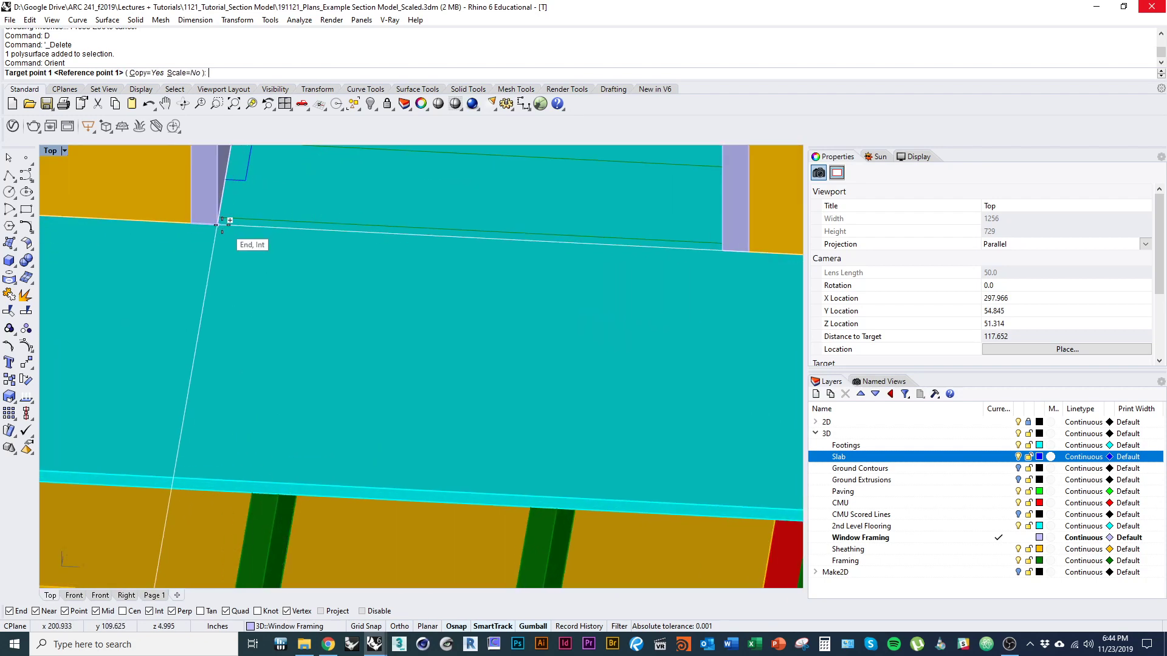
pyautogui.click(221, 225)
pyautogui.click(361, 233)
pyautogui.scroll(-7, 360, 325)
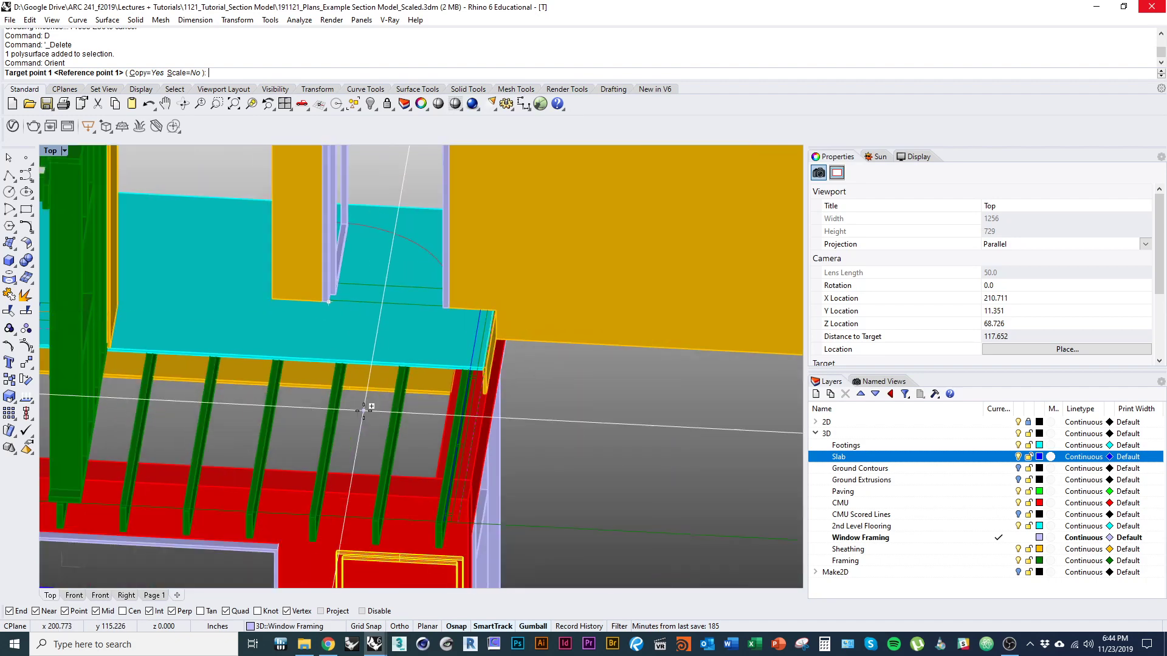
pyautogui.press('Return')
pyautogui.press('Escape')
# Step: Move the top edges of the copied door leaf vertically to align with the underside of the upper door frame's head
pyautogui.keyDown('shift'); pyautogui.moveTo(365, 302); pyautogui.dragTo(395, 355, button='right'); pyautogui.keyUp('shift')
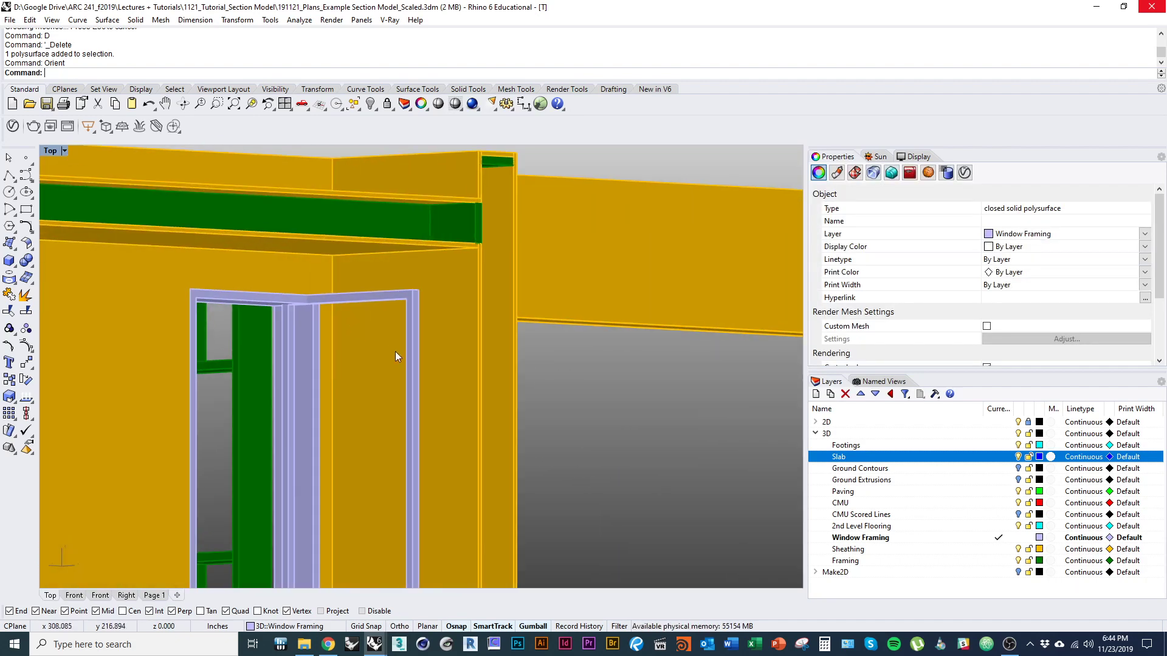
pyautogui.click(396, 352)
pyautogui.click(405, 412)
pyautogui.scroll(-1, 403, 411)
pyautogui.keyDown('shift'); pyautogui.moveTo(403, 411); pyautogui.dragTo(344, 352, button='right'); pyautogui.keyUp('shift')
pyautogui.scroll(-1, 331, 322)
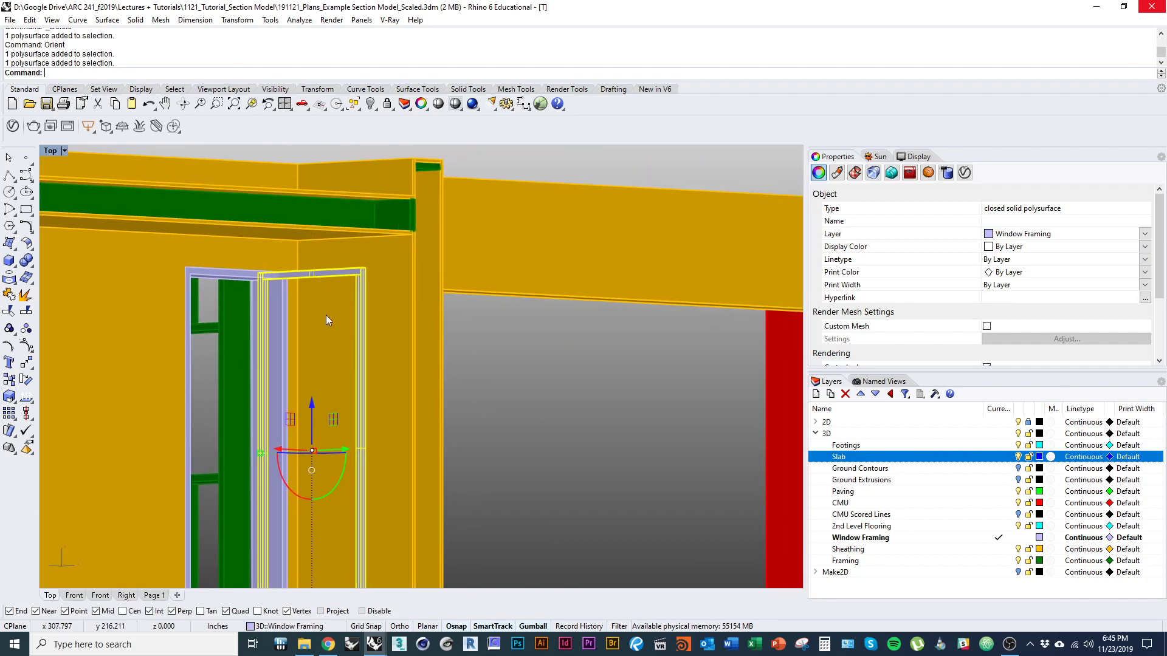
pyautogui.scroll(4, 334, 306)
pyautogui.scroll(5, 338, 302)
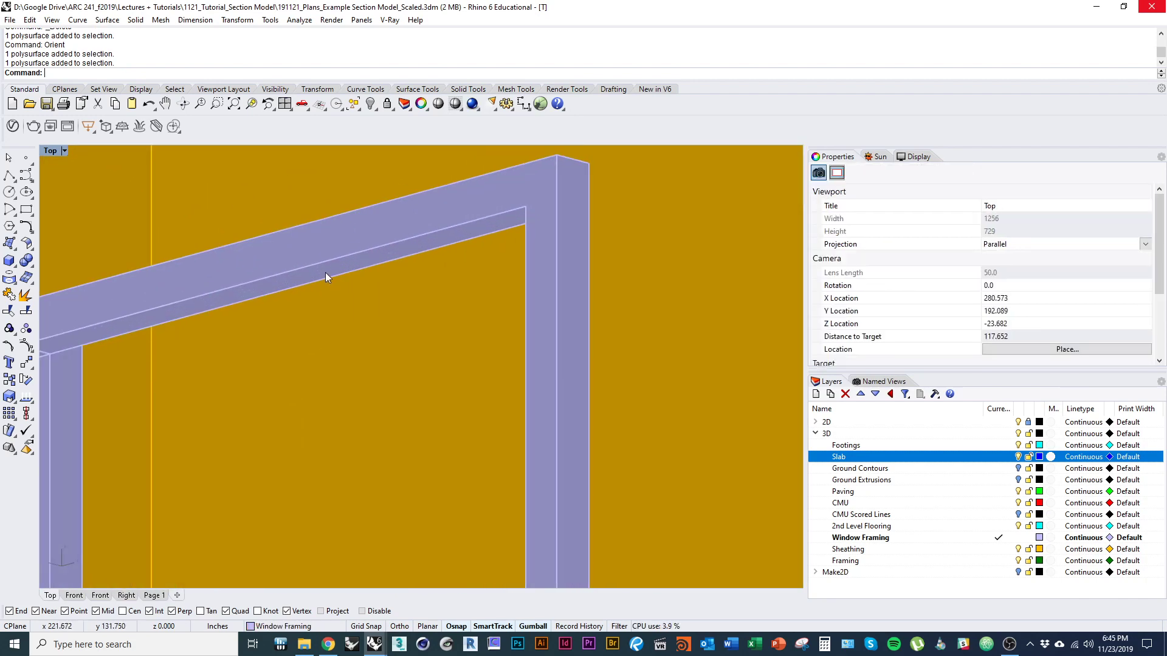
pyautogui.keyDown('ctrl'); pyautogui.keyDown('shift'); pyautogui.click(324, 268); pyautogui.keyUp('shift'); pyautogui.keyUp('ctrl')
pyautogui.keyDown('ctrl'); pyautogui.keyDown('shift'); pyautogui.click(333, 274); pyautogui.keyUp('shift'); pyautogui.keyUp('ctrl')
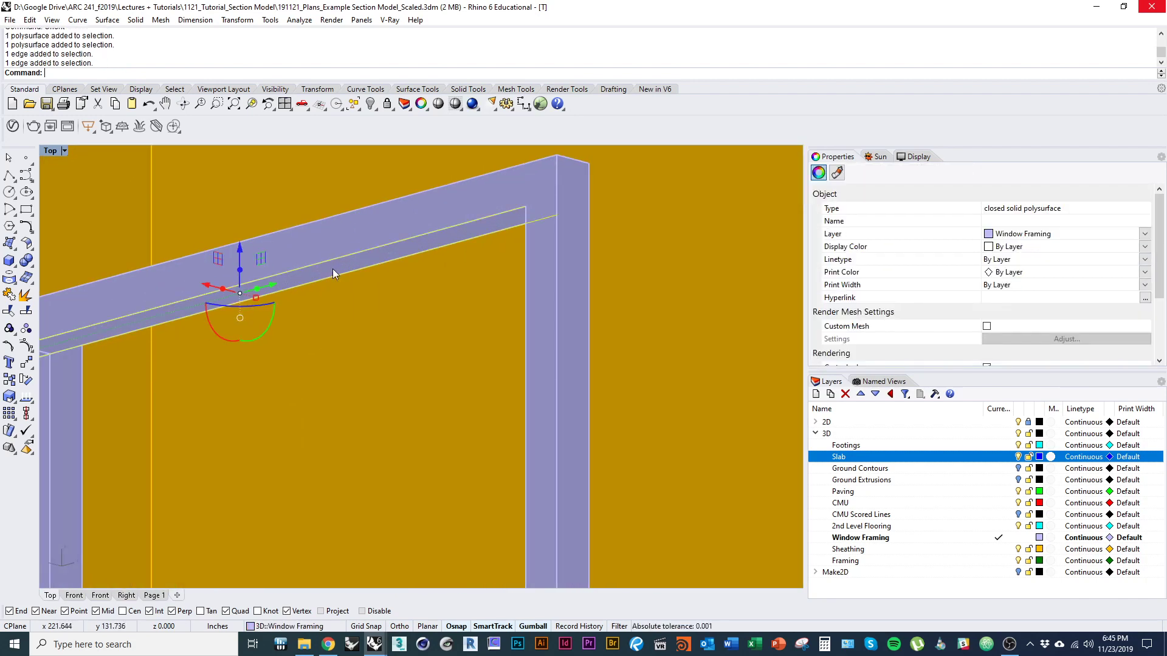
pyautogui.hotkey('ctrl', 'alt', 'w')
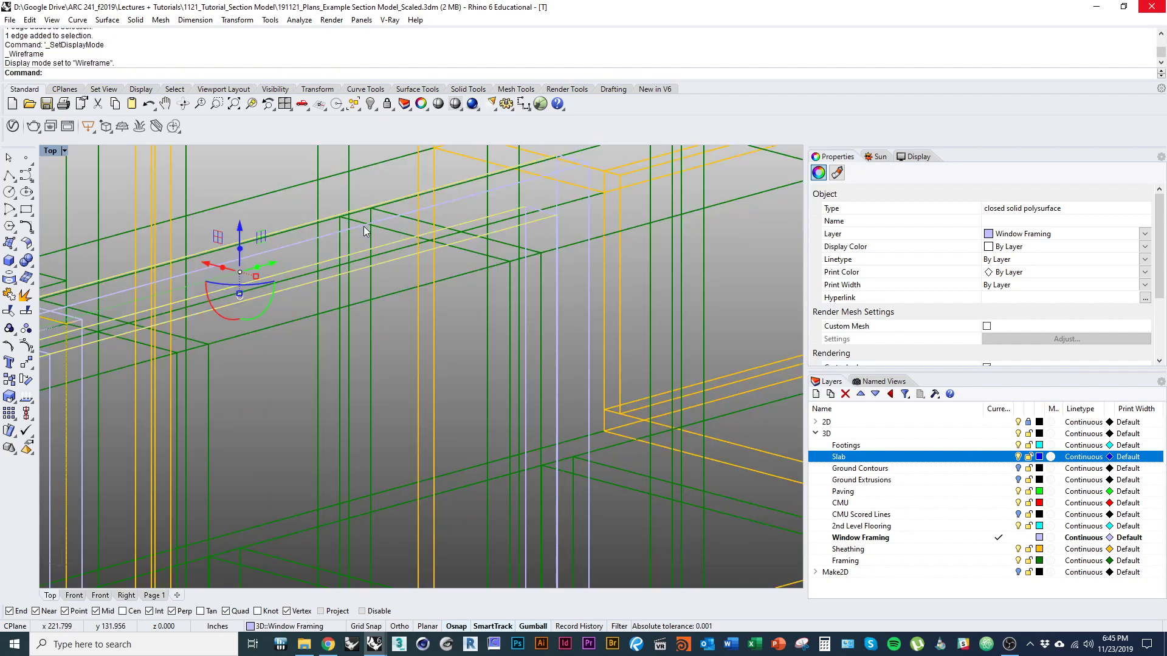
pyautogui.keyDown('ctrl'); pyautogui.keyDown('shift'); pyautogui.click(355, 231); pyautogui.keyUp('shift'); pyautogui.keyUp('ctrl')
pyautogui.click(395, 245)
pyautogui.scroll(2, 326, 274)
pyautogui.hotkey('ctrl', 'alt', 's')
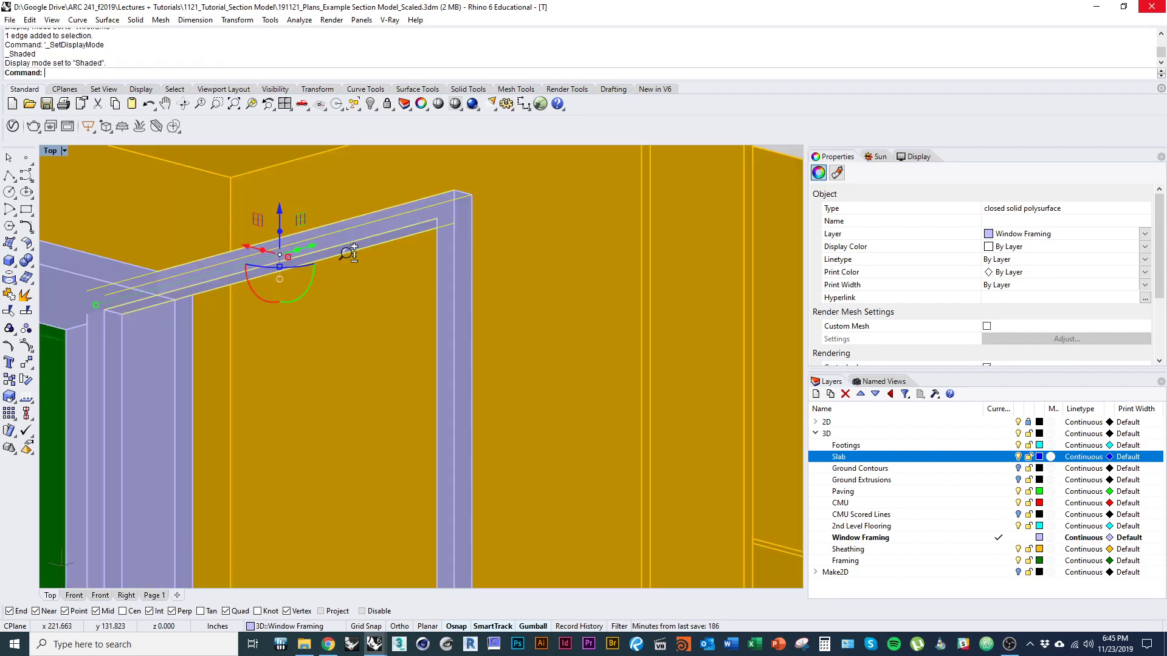
pyautogui.scroll(2, 316, 294)
pyautogui.click(401, 219)
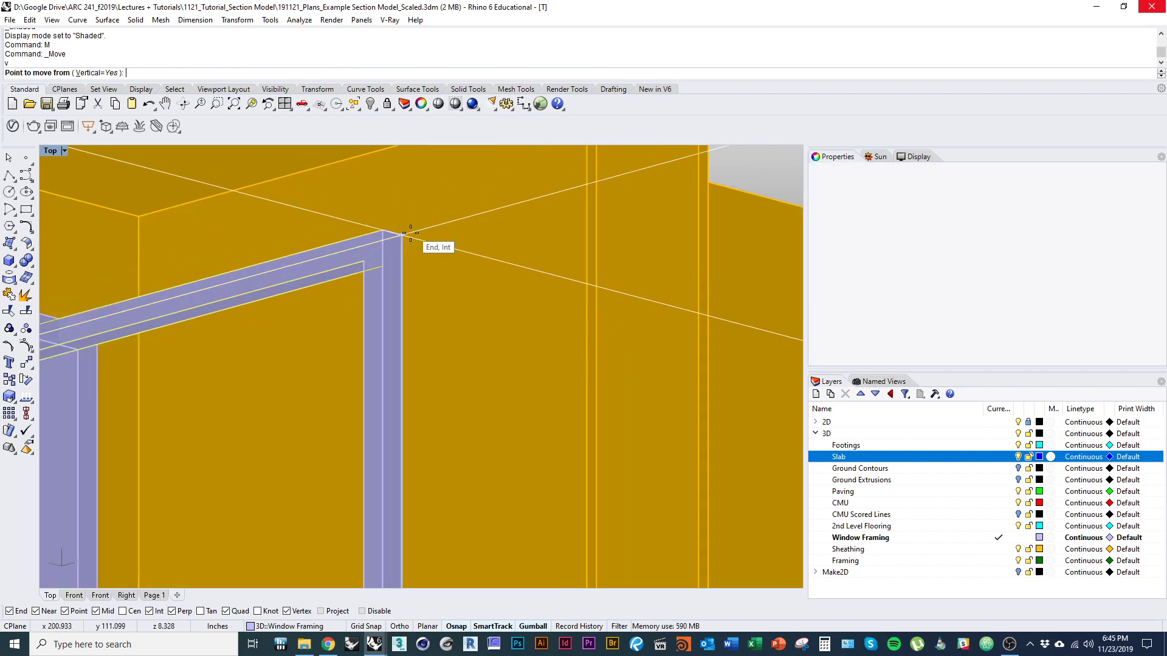
pyautogui.scroll(2, 249, 257)
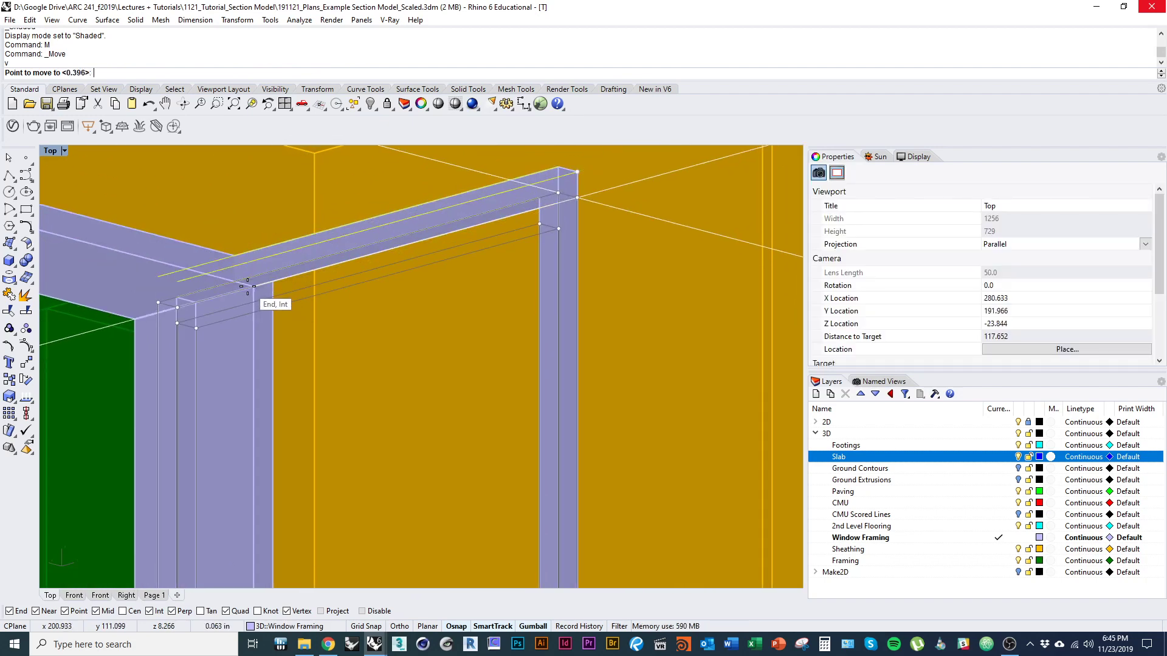
pyautogui.click(247, 286)
# Step: Select the ground-floor entrance's open door leaf along with the adjoining jamb, post and short sill beside its hinge
pyautogui.scroll(-6, 285, 283)
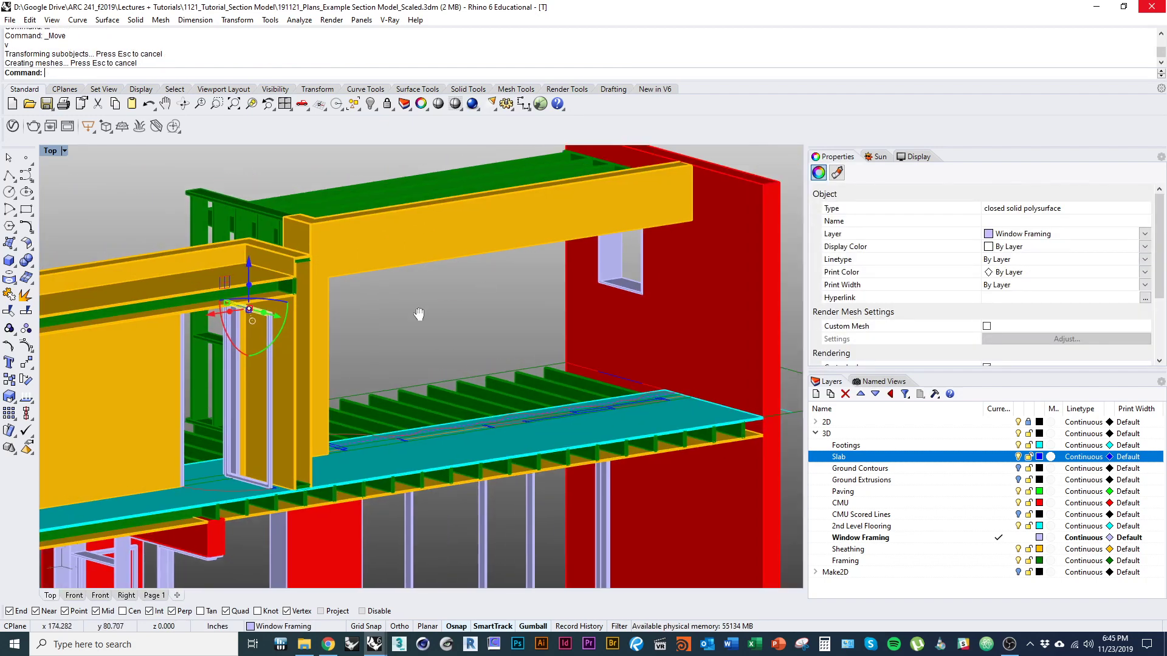
pyautogui.scroll(-3, 418, 313)
pyautogui.click(365, 352)
pyautogui.moveTo(294, 443); pyautogui.dragTo(240, 497, button='right')
pyautogui.scroll(5, 240, 499)
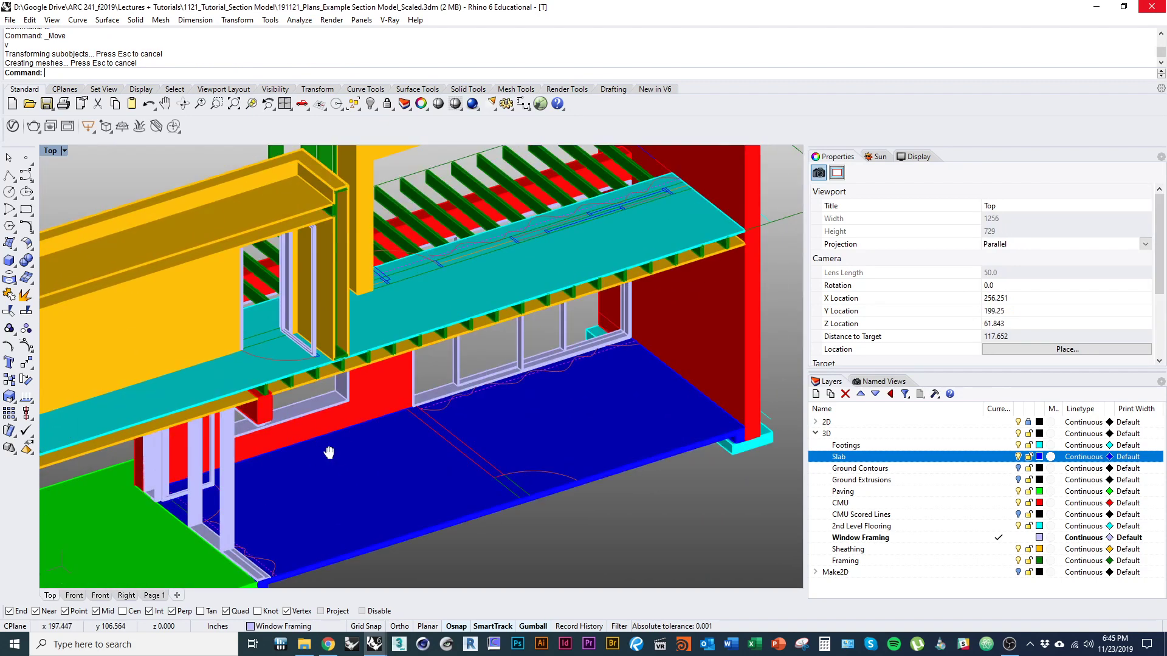
pyautogui.scroll(3, 260, 456)
pyautogui.click(199, 420)
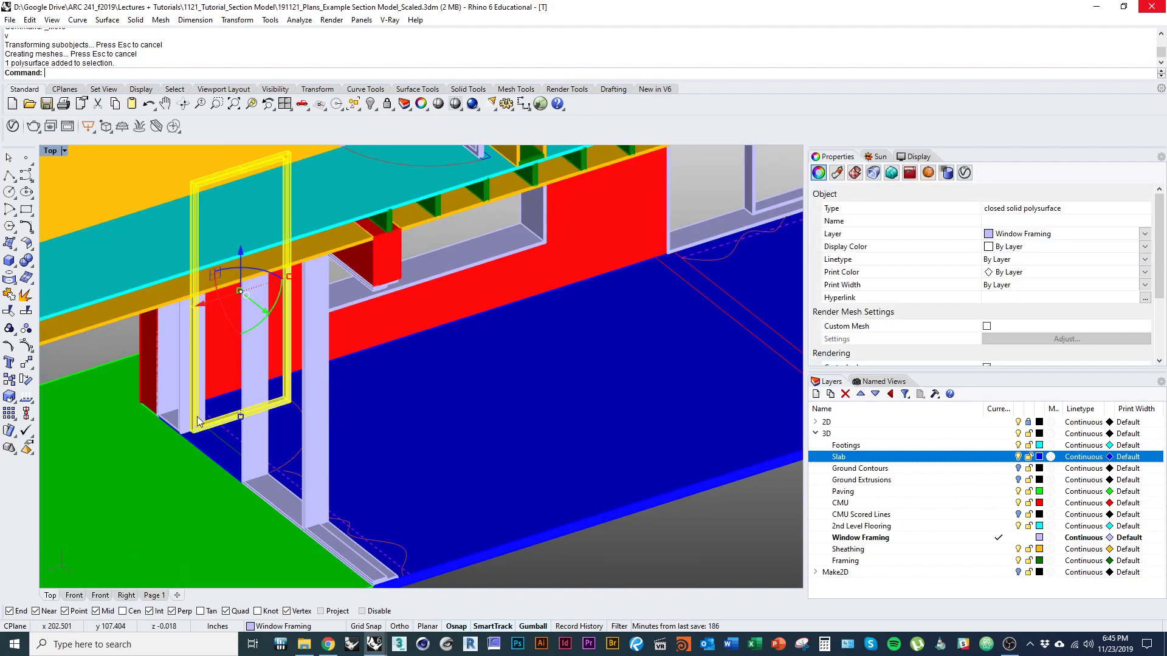
pyautogui.keyDown('shift'); pyautogui.click(184, 427); pyautogui.keyUp('shift')
pyautogui.moveTo(184, 427); pyautogui.dragTo(320, 492, button='right')
pyautogui.moveTo(375, 243); pyautogui.dragTo(260, 373, button='right')
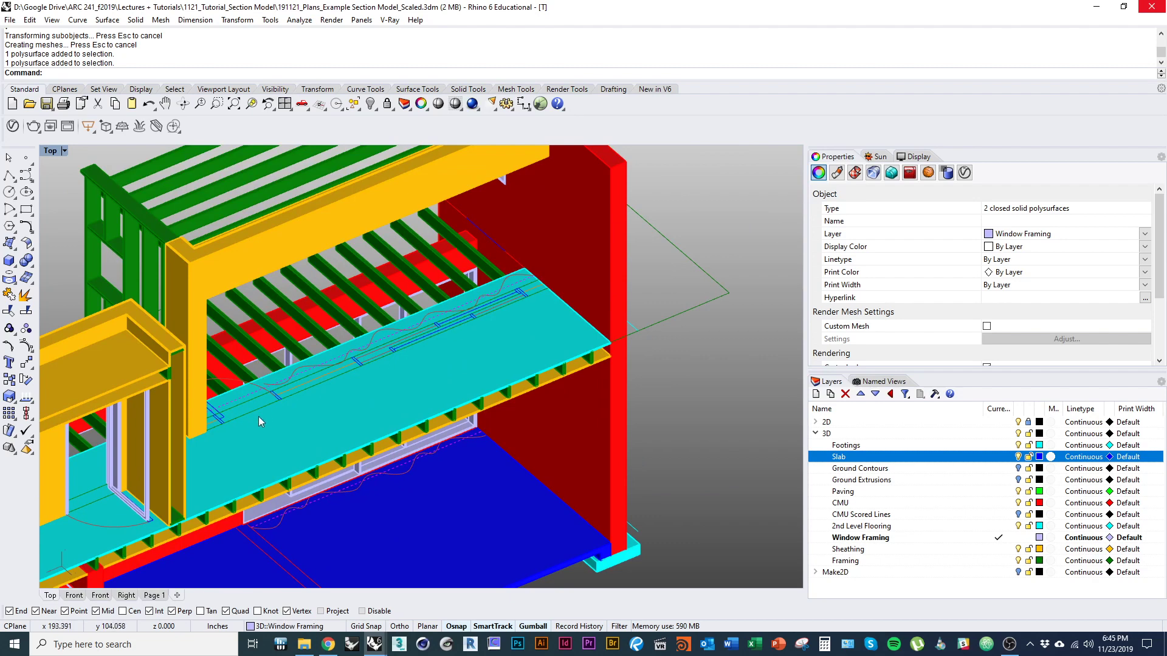
pyautogui.scroll(-3, 434, 344)
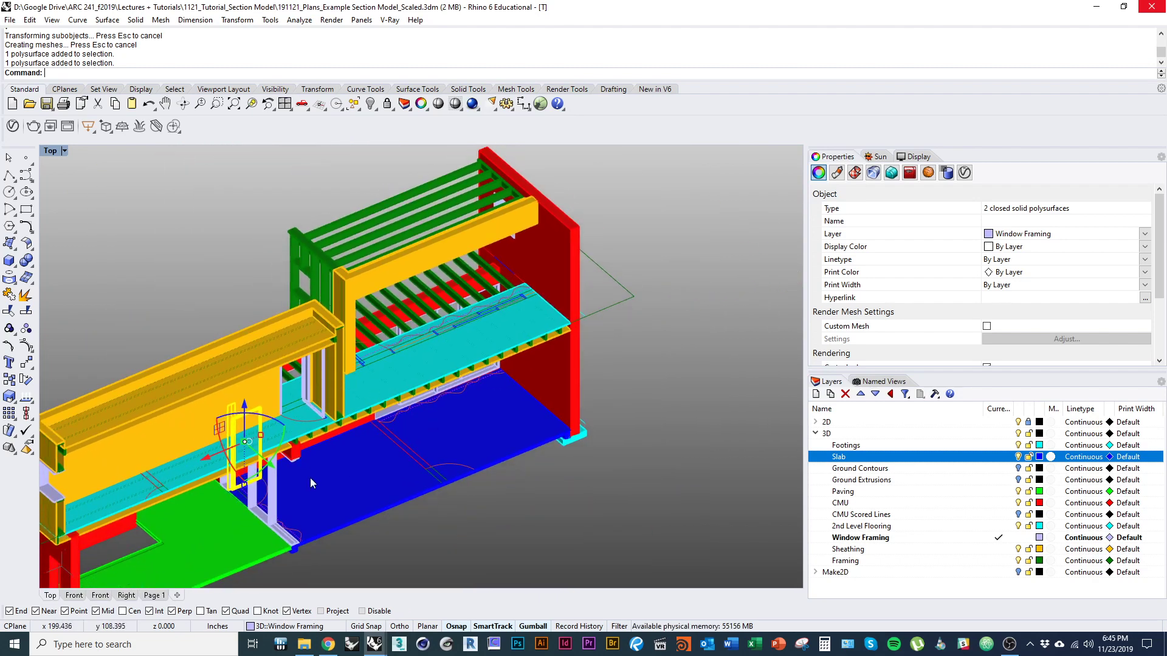
pyautogui.moveTo(310, 477); pyautogui.dragTo(308, 450, button='right')
pyautogui.scroll(8, 308, 437)
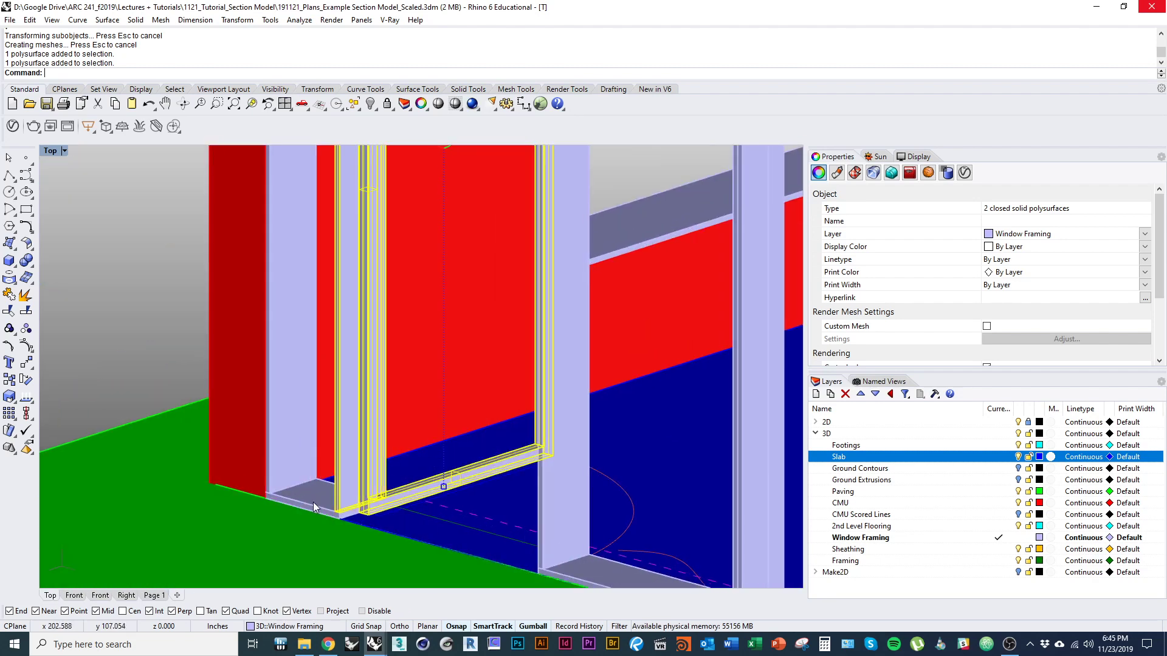
pyautogui.keyDown('shift'); pyautogui.click(294, 466); pyautogui.keyUp('shift')
pyautogui.keyDown('shift'); pyautogui.click(341, 412); pyautogui.keyUp('shift')
pyautogui.scroll(-5, 319, 406)
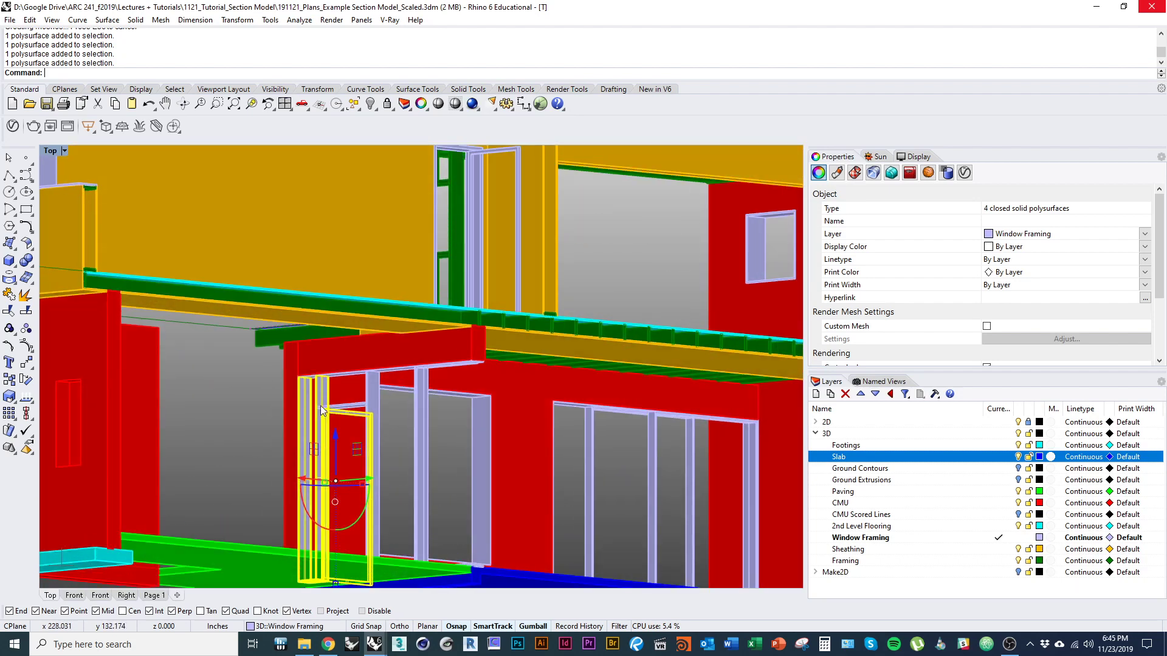
# Step: Add the entrance frame's head, transom, remaining posts and long sill to the selection, excluding the extra polysurface picked with them
pyautogui.scroll(4, 320, 406)
pyautogui.keyDown('shift'); pyautogui.click(349, 388); pyautogui.keyUp('shift')
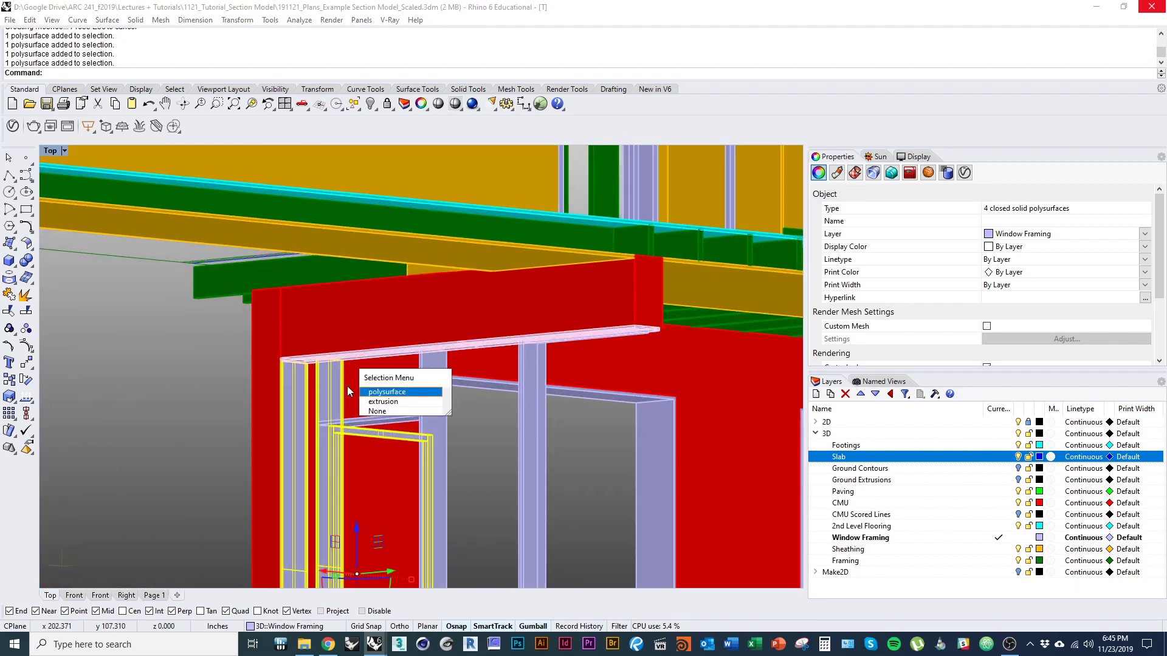
pyautogui.click(381, 393)
pyautogui.keyDown('shift'); pyautogui.click(387, 417); pyautogui.keyUp('shift')
pyautogui.keyDown('shift'); pyautogui.click(422, 401); pyautogui.keyUp('shift')
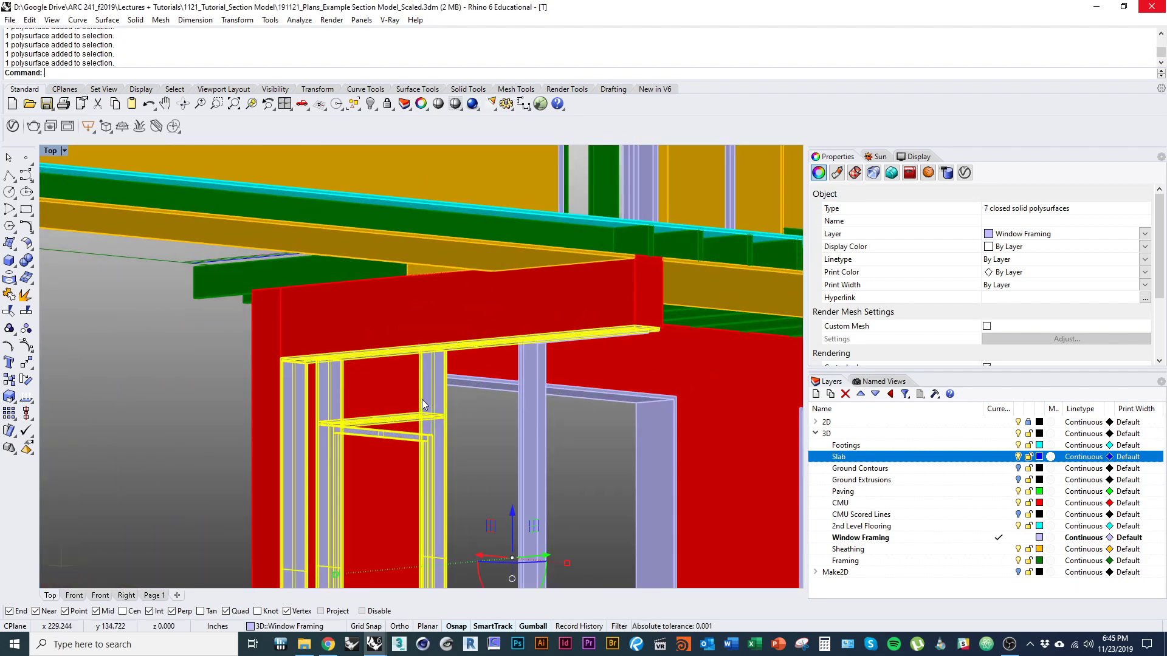
pyautogui.keyDown('shift'); pyautogui.click(531, 423); pyautogui.keyUp('shift')
pyautogui.moveTo(454, 336); pyautogui.dragTo(465, 402, button='right')
pyautogui.scroll(4, 466, 403)
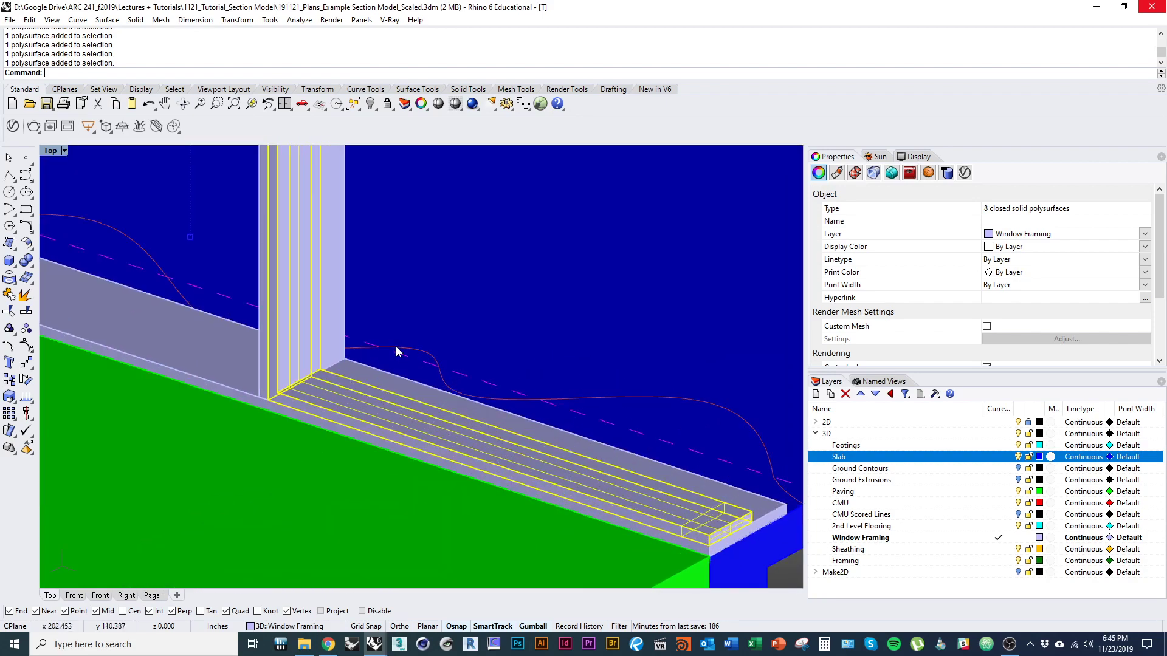
pyautogui.keyDown('shift'); pyautogui.click(388, 384); pyautogui.keyUp('shift')
pyautogui.scroll(-3, 381, 428)
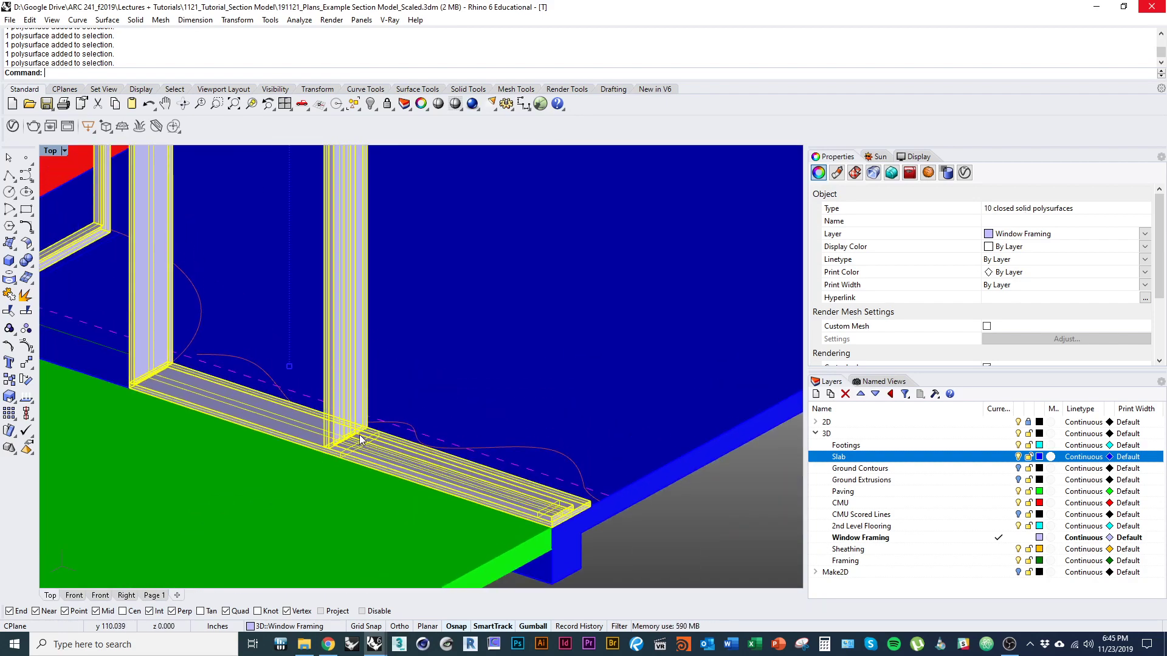
pyautogui.keyDown('ctrl'); pyautogui.click(344, 443); pyautogui.keyUp('ctrl')
pyautogui.scroll(-5, 347, 419)
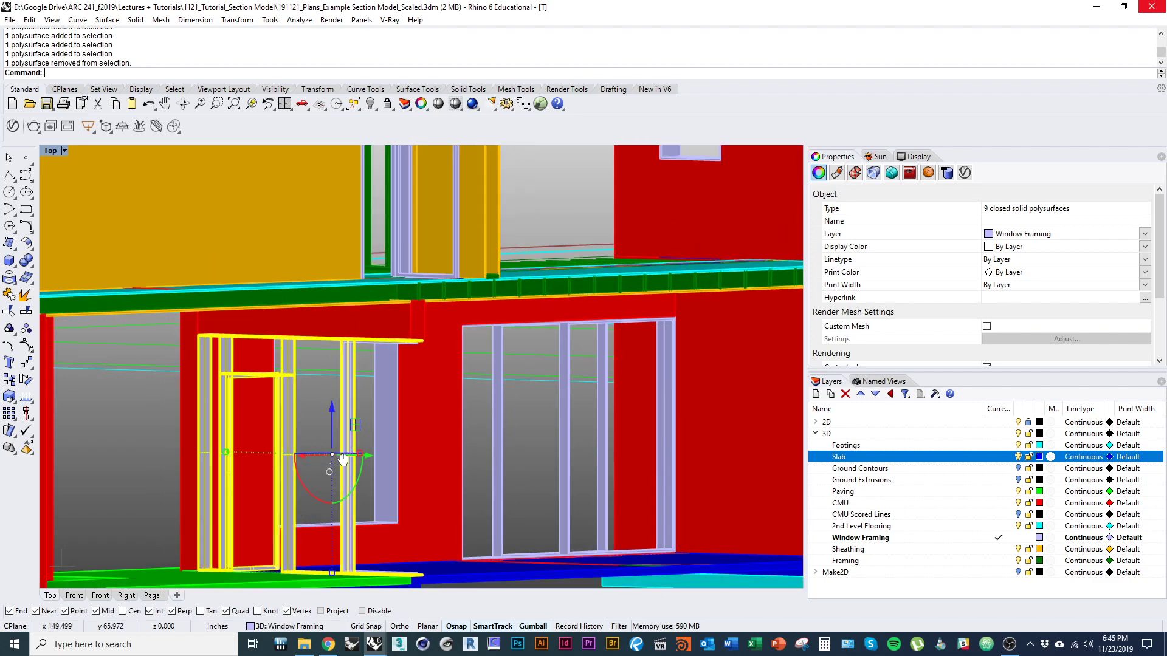
pyautogui.moveTo(343, 460); pyautogui.dragTo(318, 485, button='right')
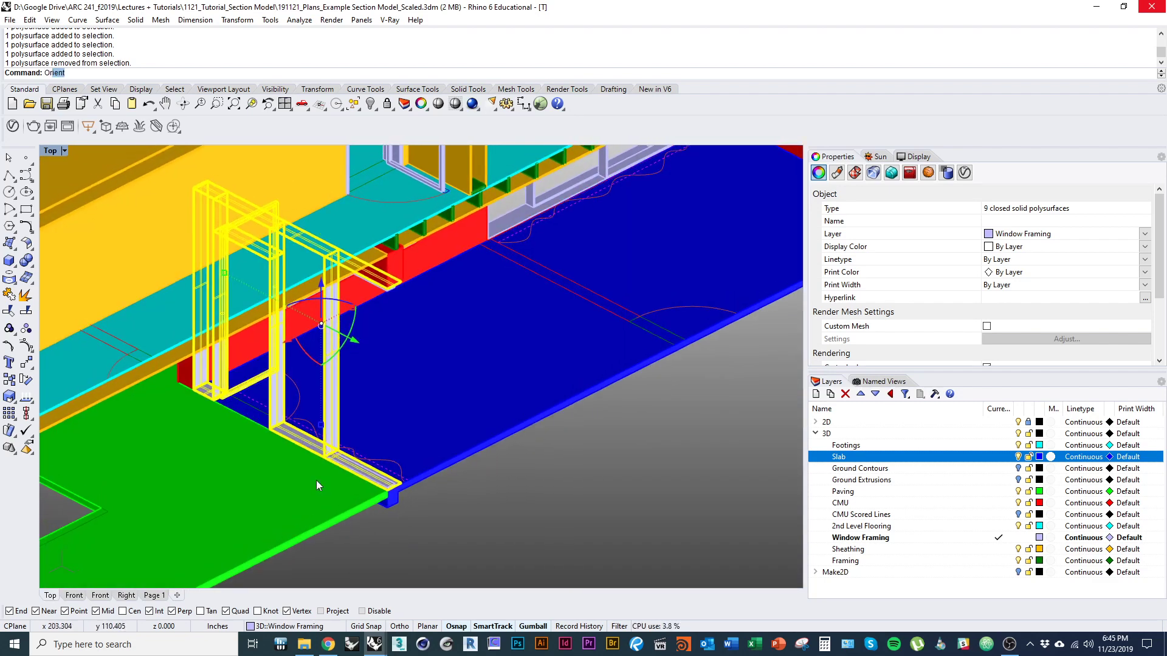
# Step: Orient an unscaled copy of the selected entrance frame from its lower outer corner to the upper-level sheathing wall's bottom corner at the large opening
pyautogui.press('Return')
pyautogui.scroll(5, 185, 367)
pyautogui.scroll(3, 189, 367)
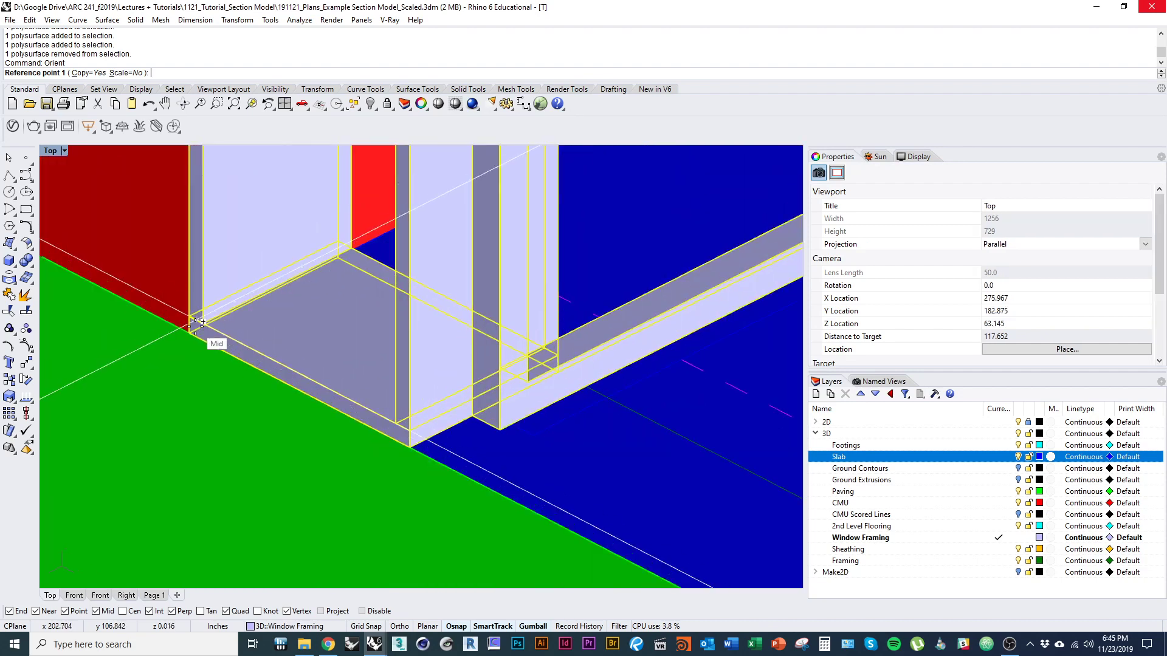
pyautogui.click(195, 333)
pyautogui.scroll(-4, 185, 330)
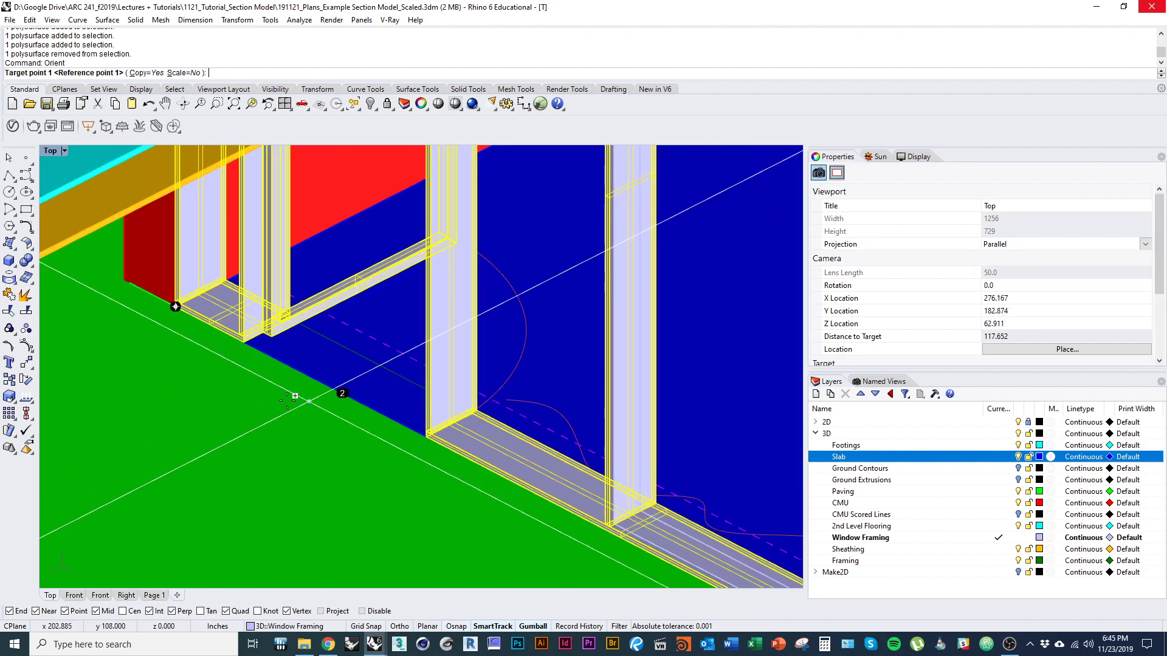
pyautogui.scroll(-8, 294, 397)
pyautogui.scroll(2, 341, 382)
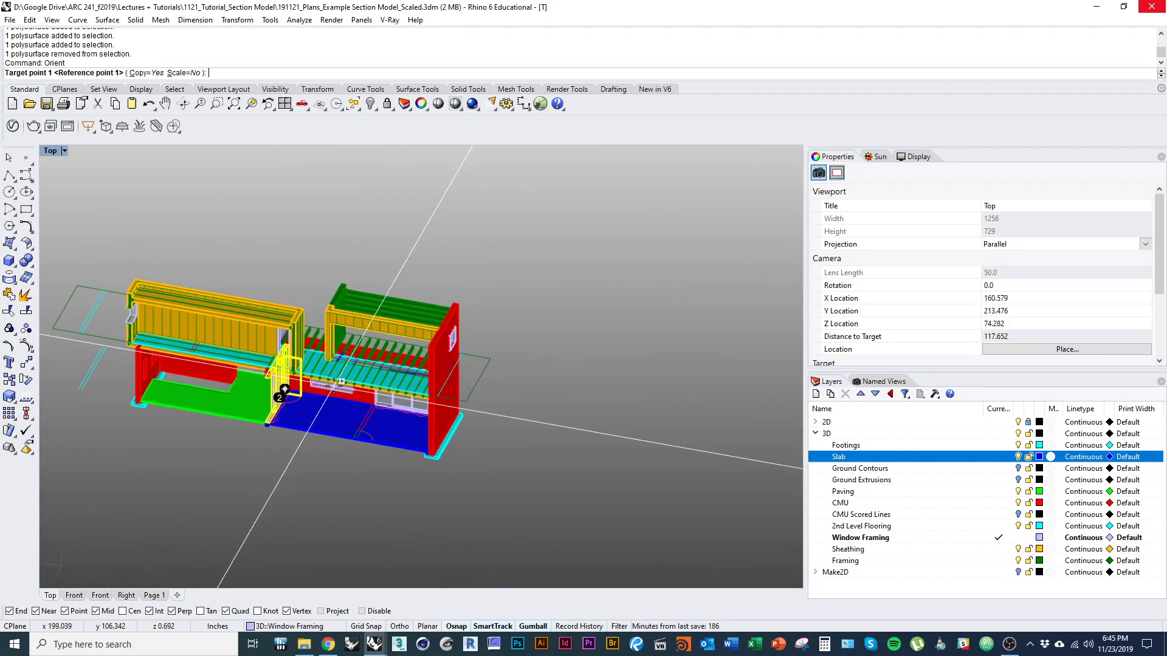
pyautogui.scroll(6, 341, 381)
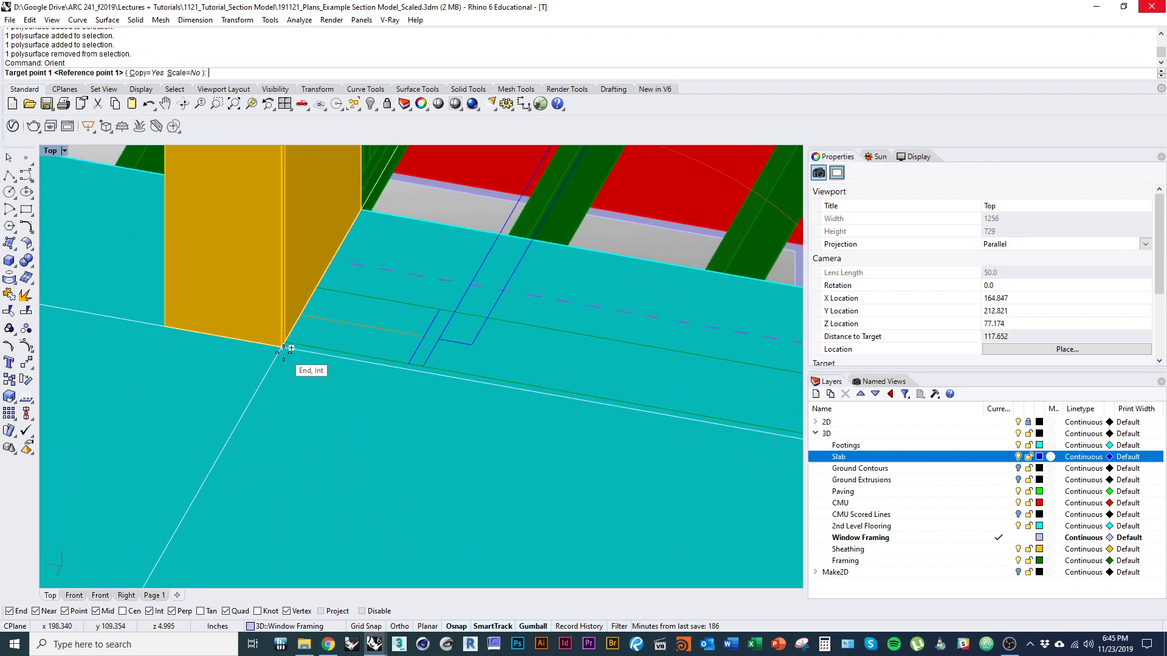
pyautogui.scroll(2, 283, 351)
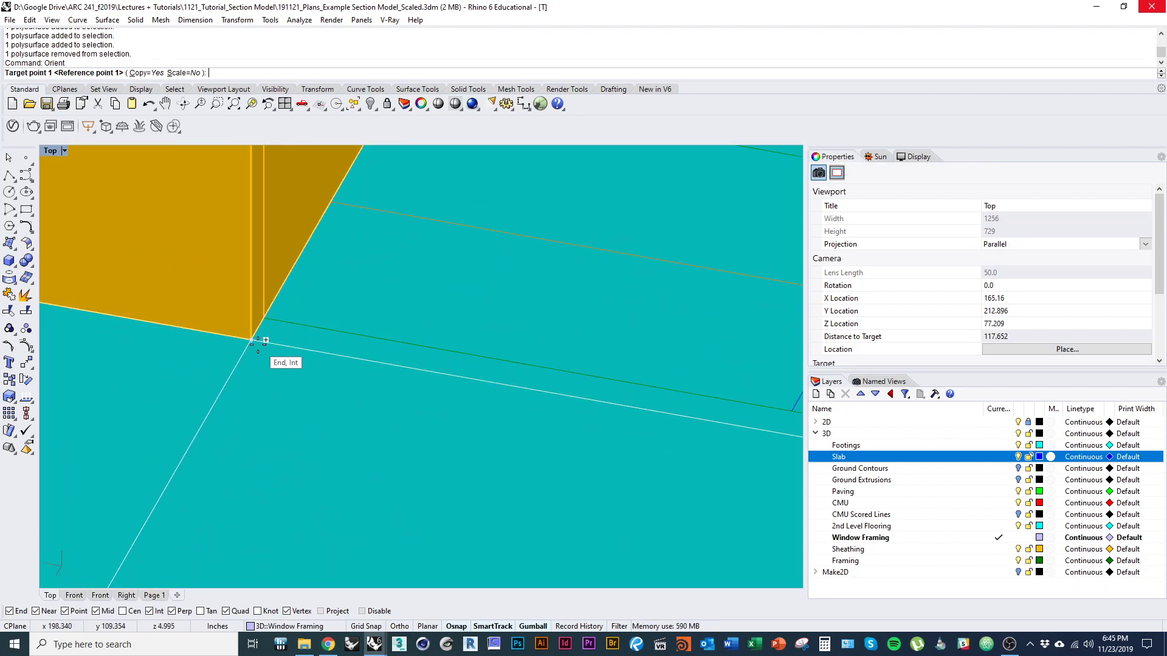
pyautogui.click(257, 344)
pyautogui.click(445, 376)
pyautogui.scroll(-8, 364, 402)
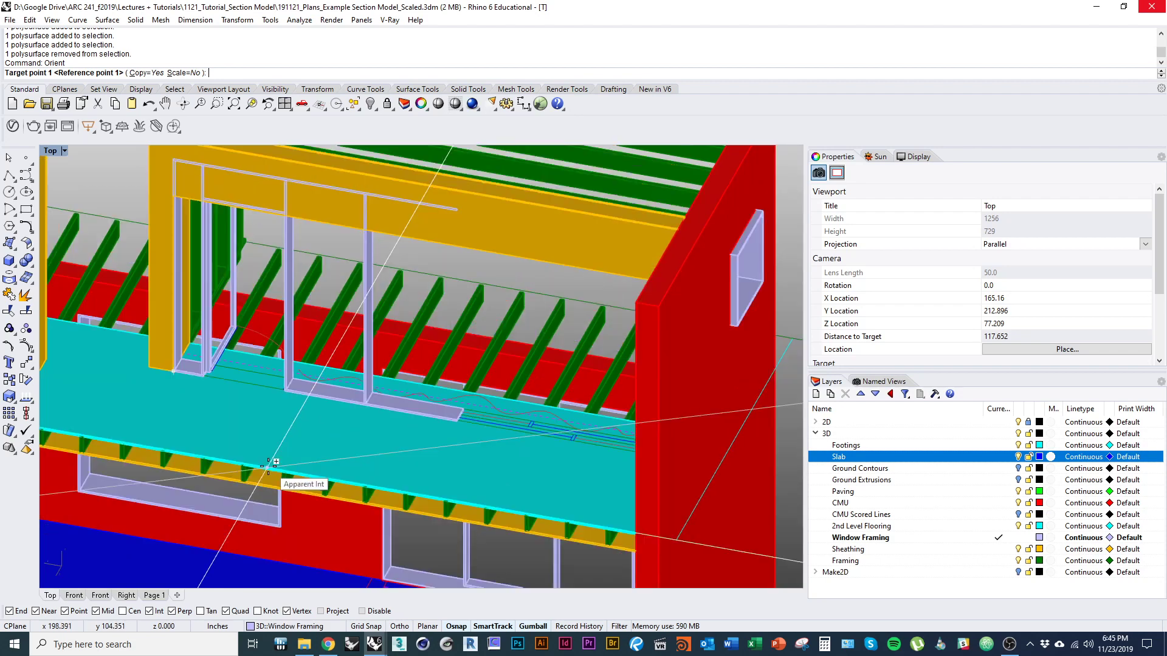
pyautogui.moveTo(265, 429); pyautogui.dragTo(293, 427, button='right')
pyautogui.scroll(-5, 326, 419)
pyautogui.scroll(7, 293, 428)
pyautogui.scroll(-3, 384, 372)
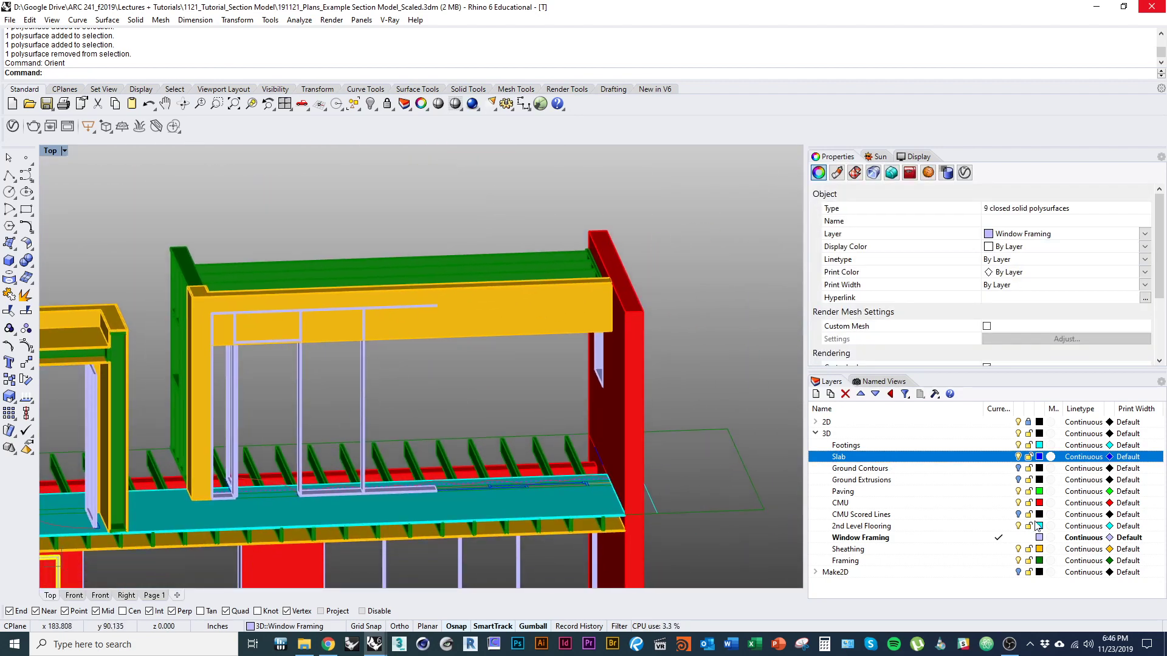
# Step: Hide the Framing layer and delete the door leaf and the transom from the copied upper-level frame
pyautogui.click(1018, 560)
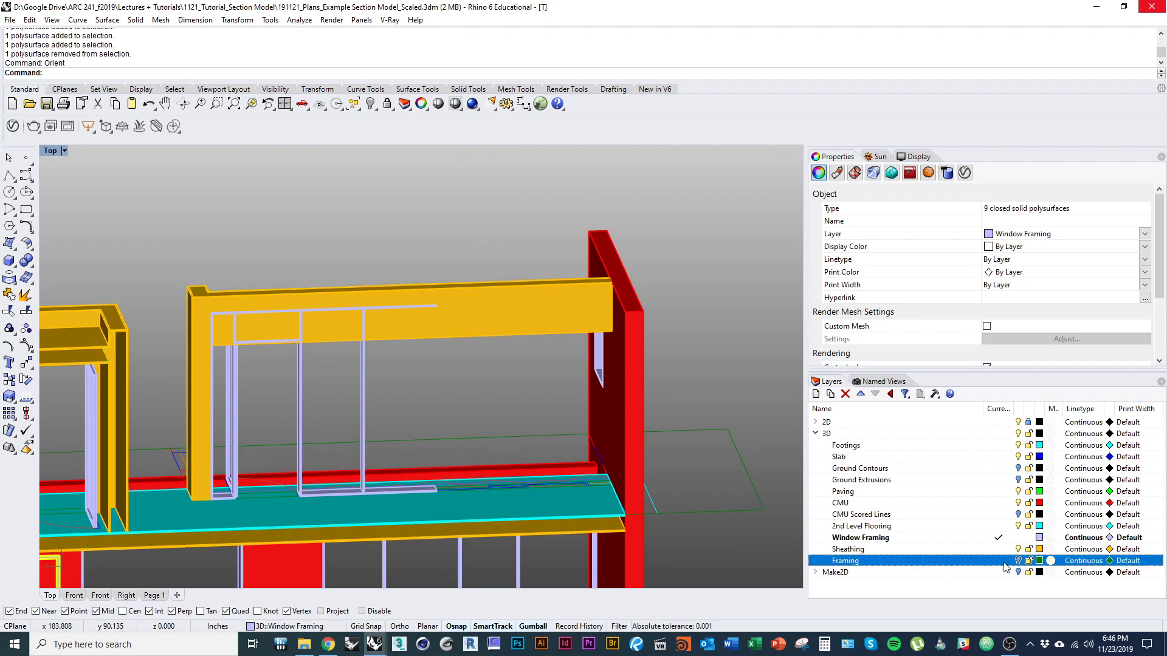
pyautogui.scroll(6, 544, 426)
pyautogui.moveTo(520, 378); pyautogui.dragTo(506, 337, button='right')
pyautogui.scroll(-3, 521, 359)
pyautogui.scroll(4, 531, 382)
pyautogui.click(524, 381)
pyautogui.scroll(-3, 506, 337)
pyautogui.press('Delete')
pyautogui.scroll(5, 511, 332)
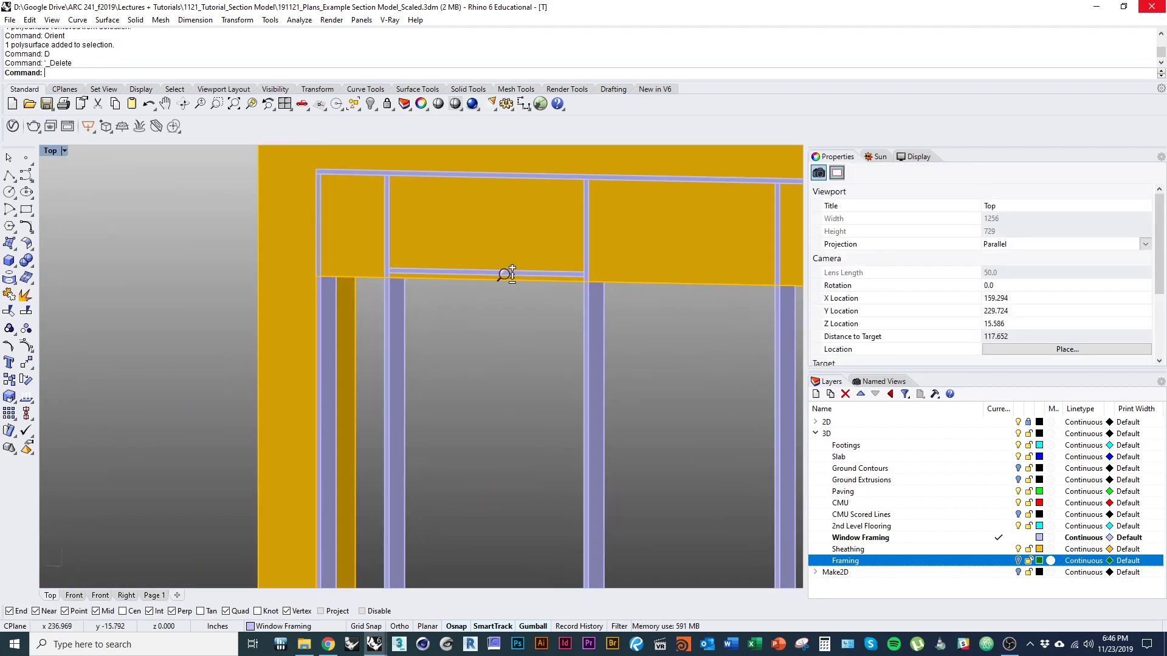
pyautogui.click(505, 271)
pyautogui.press('Return')
pyautogui.moveTo(505, 271); pyautogui.dragTo(324, 342, button='right')
pyautogui.write('d')
pyautogui.press('space')
# Step: Move the copied frame's head vertically down to the underside of the sheathing above the opening
pyautogui.click(374, 221)
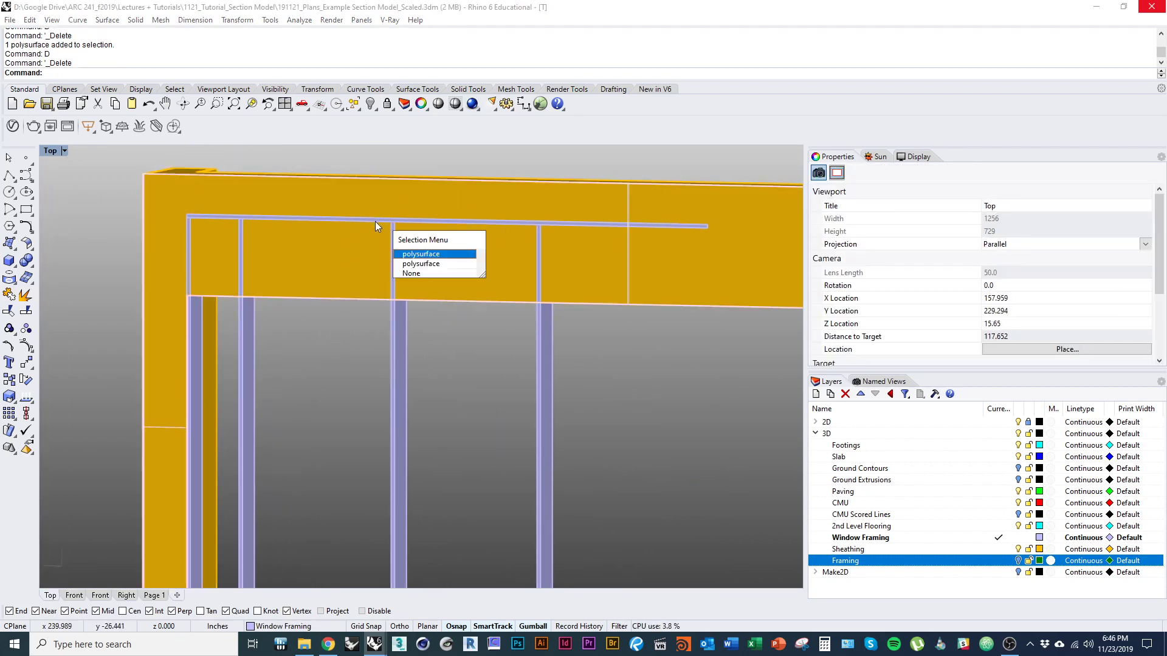
pyautogui.click(414, 266)
pyautogui.keyDown('shift'); pyautogui.moveTo(357, 268); pyautogui.dragTo(322, 299, button='right'); pyautogui.keyUp('shift')
pyautogui.write('m')
pyautogui.press('space')
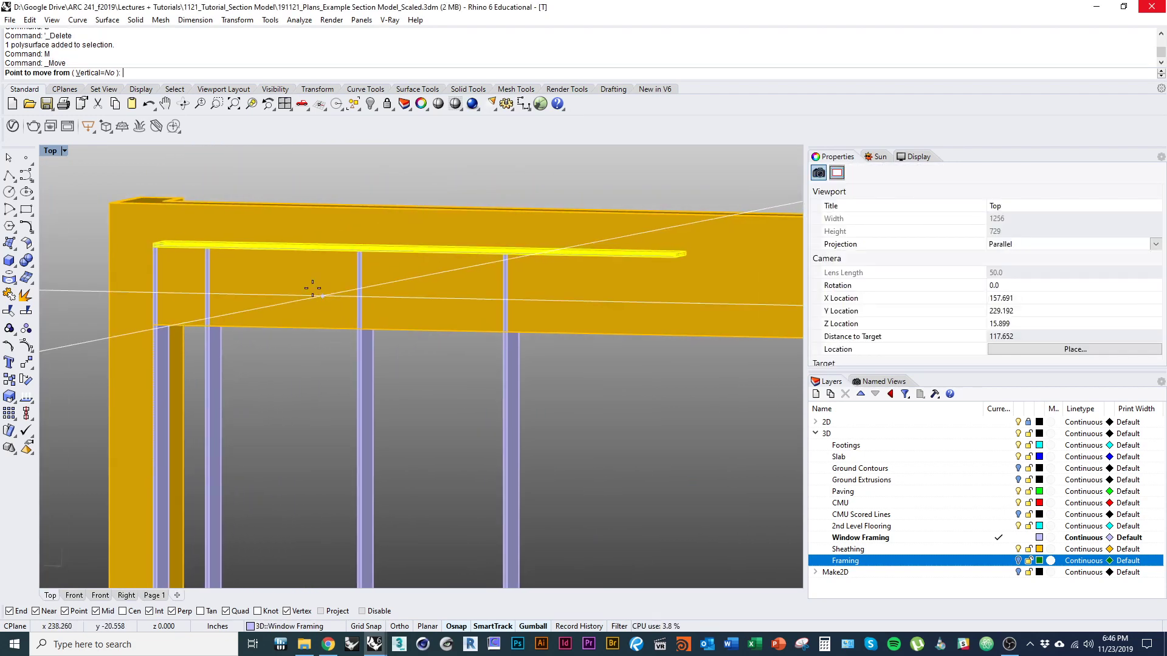
pyautogui.write('v')
pyautogui.press('space')
pyautogui.click(163, 244)
pyautogui.scroll(5, 182, 273)
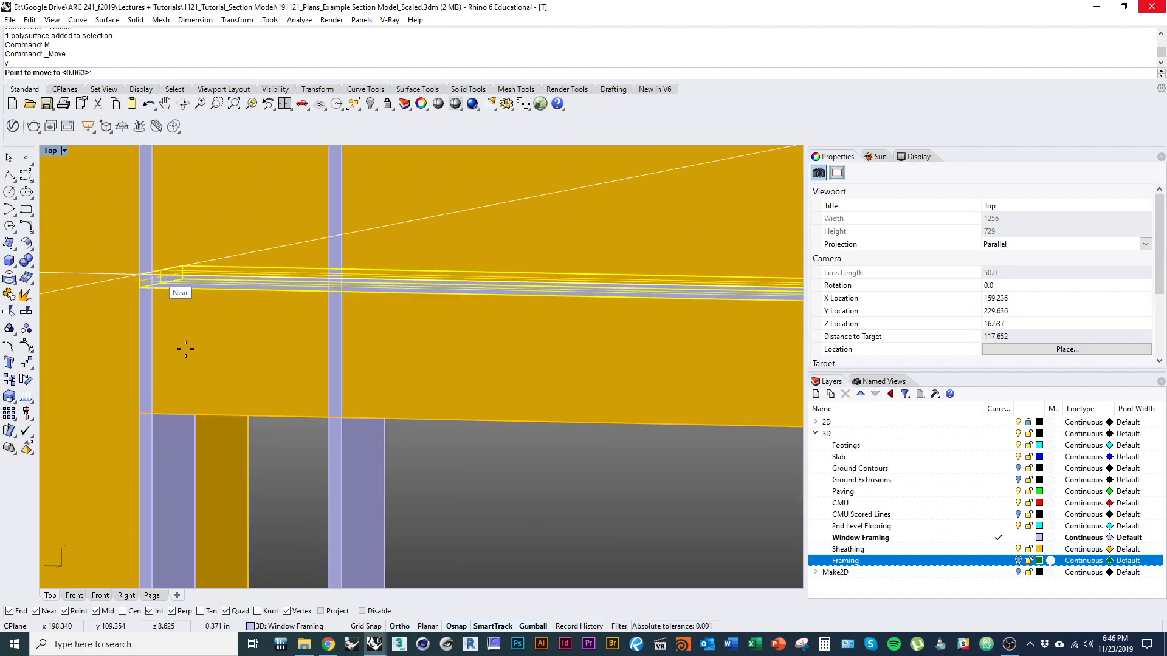
pyautogui.click(298, 420)
# Step: Switch the viewport to wireframe display and hide the Sheathing layer
pyautogui.scroll(-10, 287, 400)
pyautogui.keyDown('shift'); pyautogui.moveTo(322, 477); pyautogui.dragTo(827, 481, button='right'); pyautogui.keyUp('shift')
pyautogui.scroll(-4, 298, 401)
pyautogui.hotkey('ctrl', 'alt', 'w')
pyautogui.press('Escape')
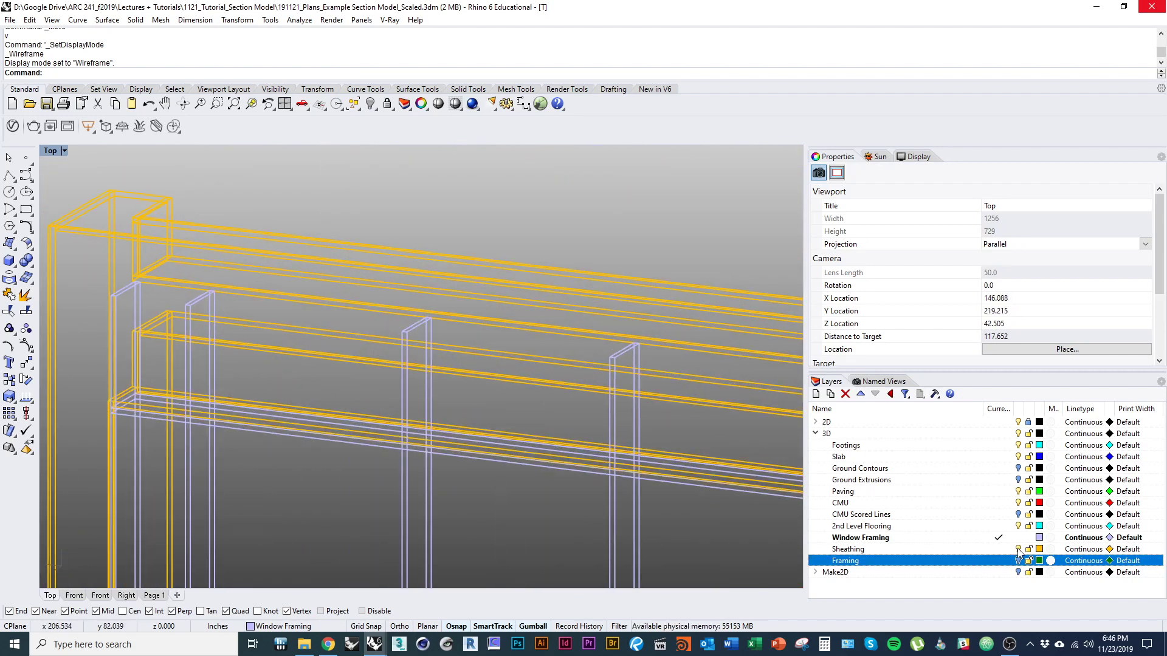
pyautogui.click(1019, 549)
# Step: Move the top faces of the four copied posts vertically down to meet the lowered frame head
pyautogui.scroll(-4, 571, 448)
pyautogui.moveTo(567, 451); pyautogui.dragTo(452, 417, button='right')
pyautogui.keyDown('shift'); pyautogui.moveTo(292, 419); pyautogui.dragTo(329, 313, button='right'); pyautogui.keyUp('shift')
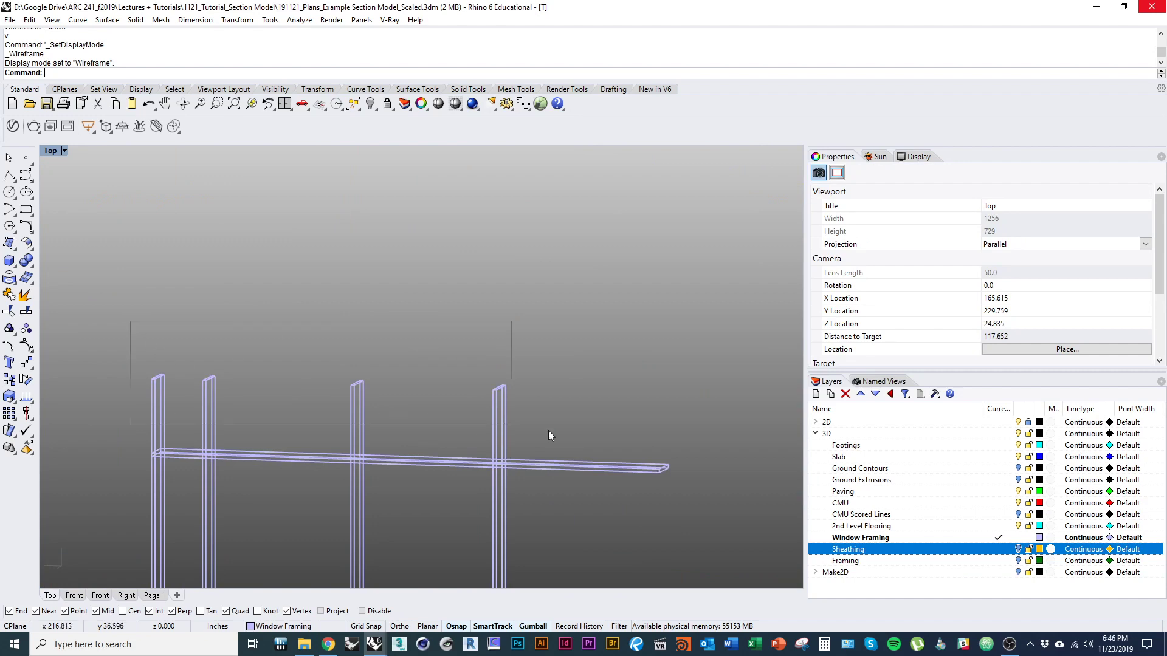
pyautogui.keyDown('ctrl'); pyautogui.keyDown('shift'); pyautogui.moveTo(548, 432); pyautogui.dragTo(551, 432); pyautogui.keyUp('shift'); pyautogui.keyUp('ctrl')
pyautogui.keyDown('shift'); pyautogui.moveTo(486, 413); pyautogui.dragTo(496, 349, button='right'); pyautogui.keyUp('shift')
pyautogui.write('m')
pyautogui.press('Return')
pyautogui.write('v')
pyautogui.press('Return')
pyautogui.scroll(3, 535, 318)
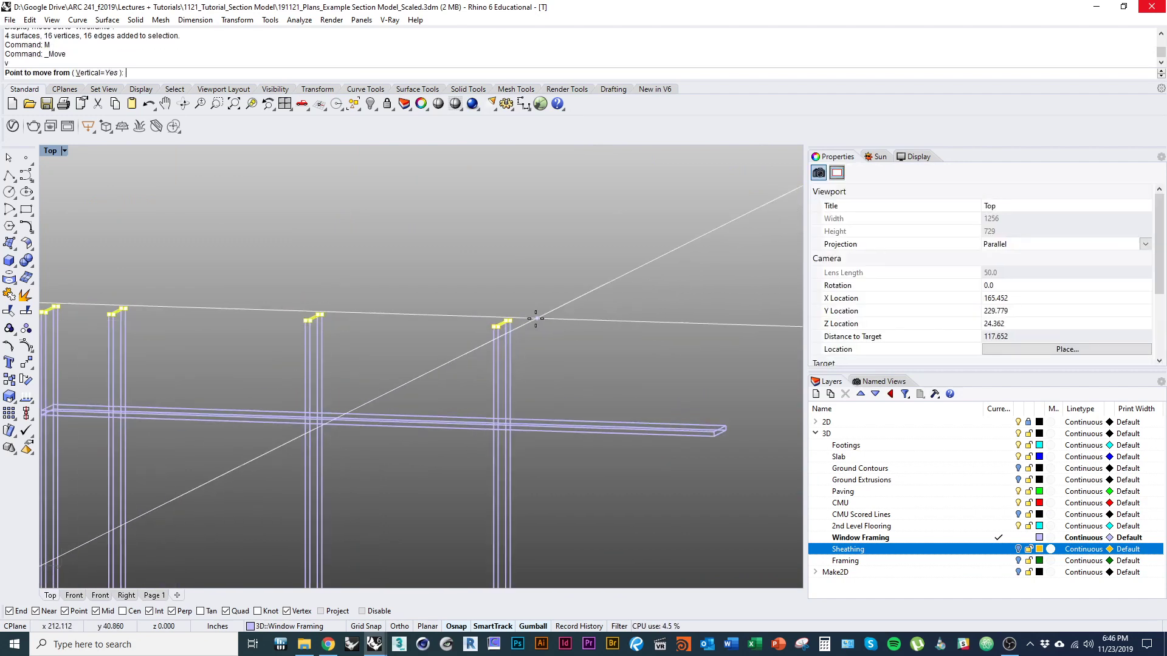
pyautogui.click(516, 318)
pyautogui.click(718, 431)
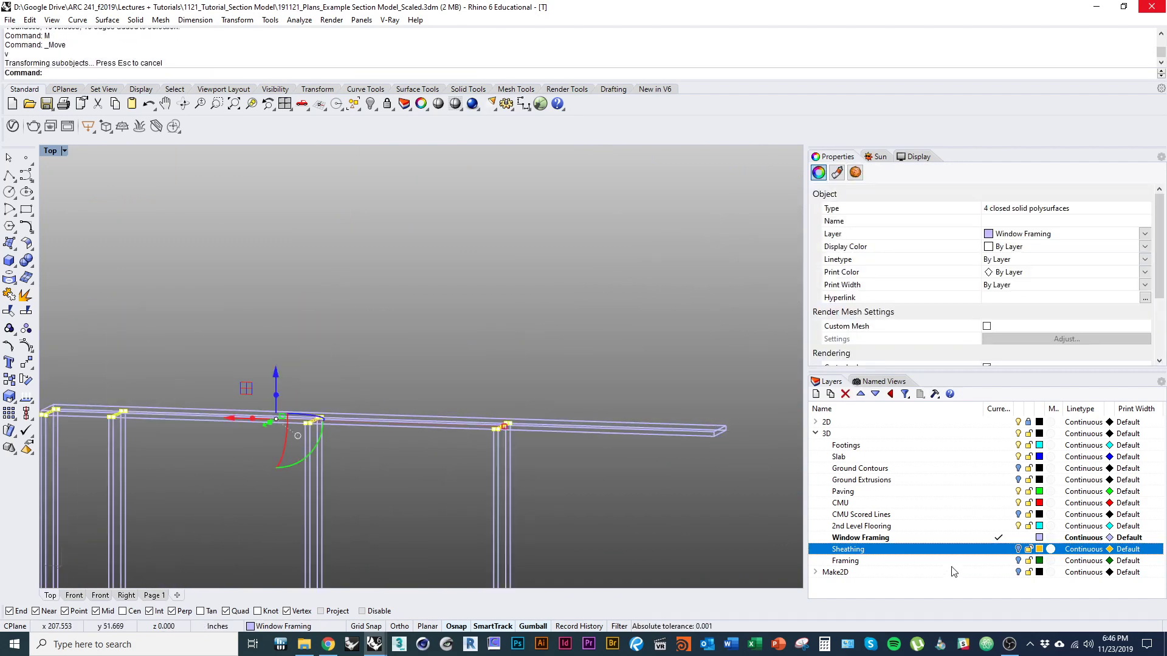
# Step: Show the Sheathing layer again and return the viewport to shaded display
pyautogui.click(1018, 549)
pyautogui.click(549, 210)
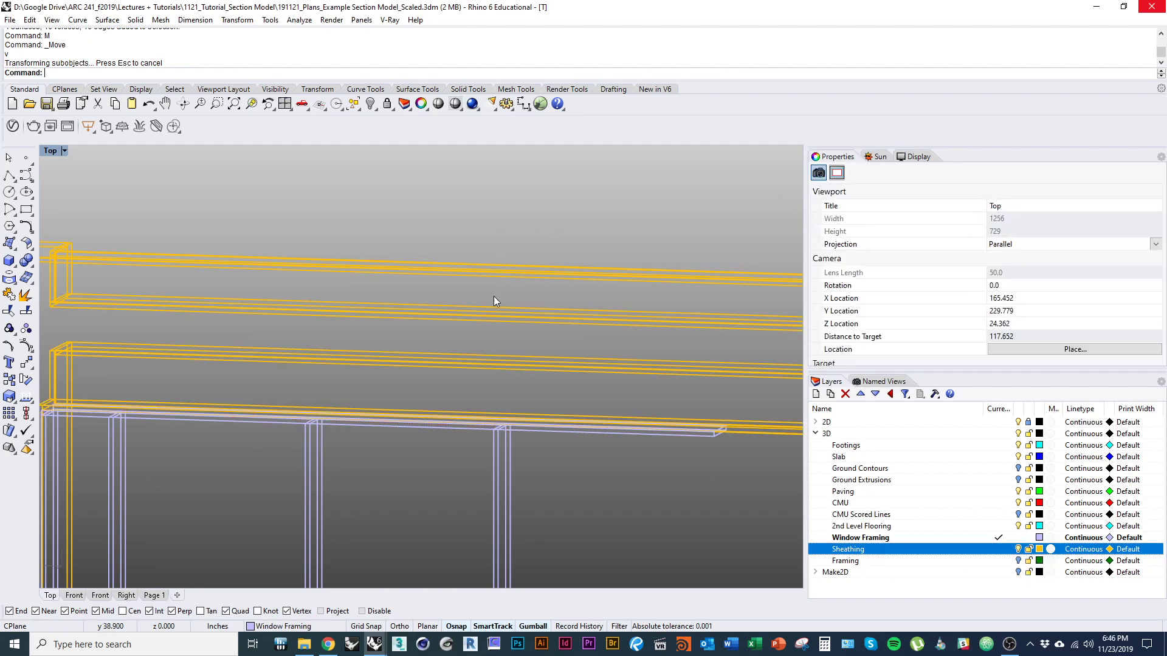
pyautogui.moveTo(491, 298)
pyautogui.mouseDown(button='right')
pyautogui.moveTo(524, 346)
pyautogui.moveTo(506, 286)
pyautogui.moveTo(520, 345)
pyautogui.mouseUp(button='right')
# Step: Stretch the copied frame's head and sill along the opening by moving their free ends to the far CMU wall
pyautogui.keyDown('ctrl'); pyautogui.keyDown('shift'); pyautogui.moveTo(454, 325); pyautogui.dragTo(519, 213); pyautogui.keyUp('shift'); pyautogui.keyUp('ctrl')
pyautogui.moveTo(542, 364); pyautogui.dragTo(547, 253, button='right')
pyautogui.scroll(-1, 547, 253)
pyautogui.moveTo(538, 544); pyautogui.dragTo(545, 377, button='right')
pyautogui.scroll(4, 546, 378)
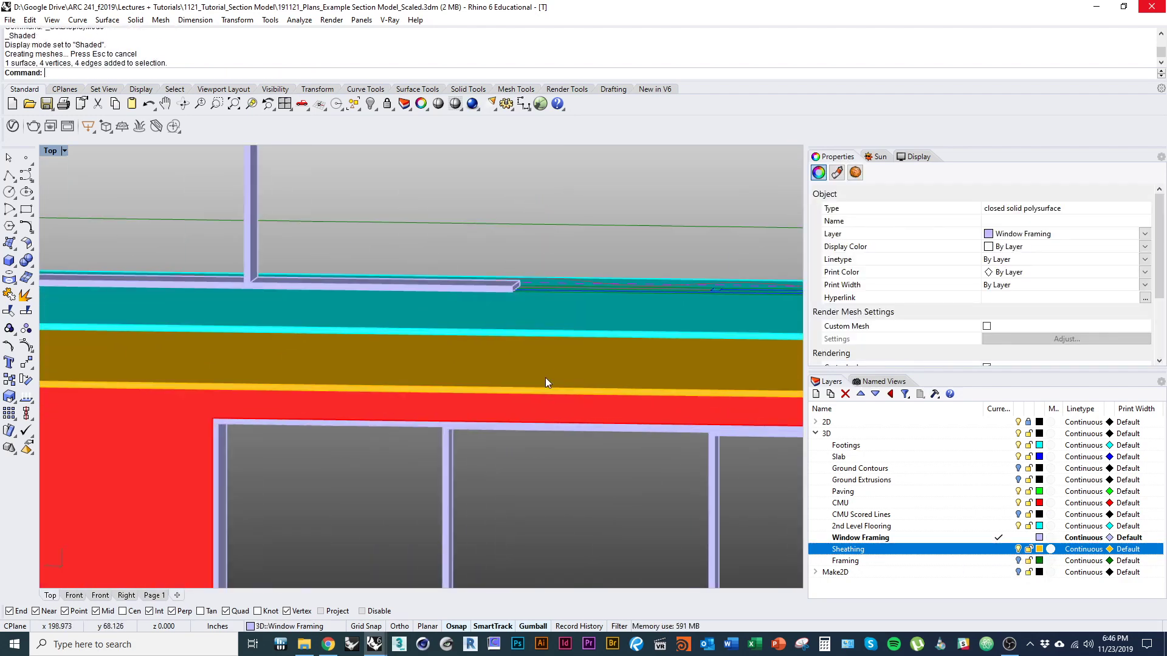
pyautogui.scroll(8, 523, 249)
pyautogui.scroll(3, 527, 248)
pyautogui.press('Escape')
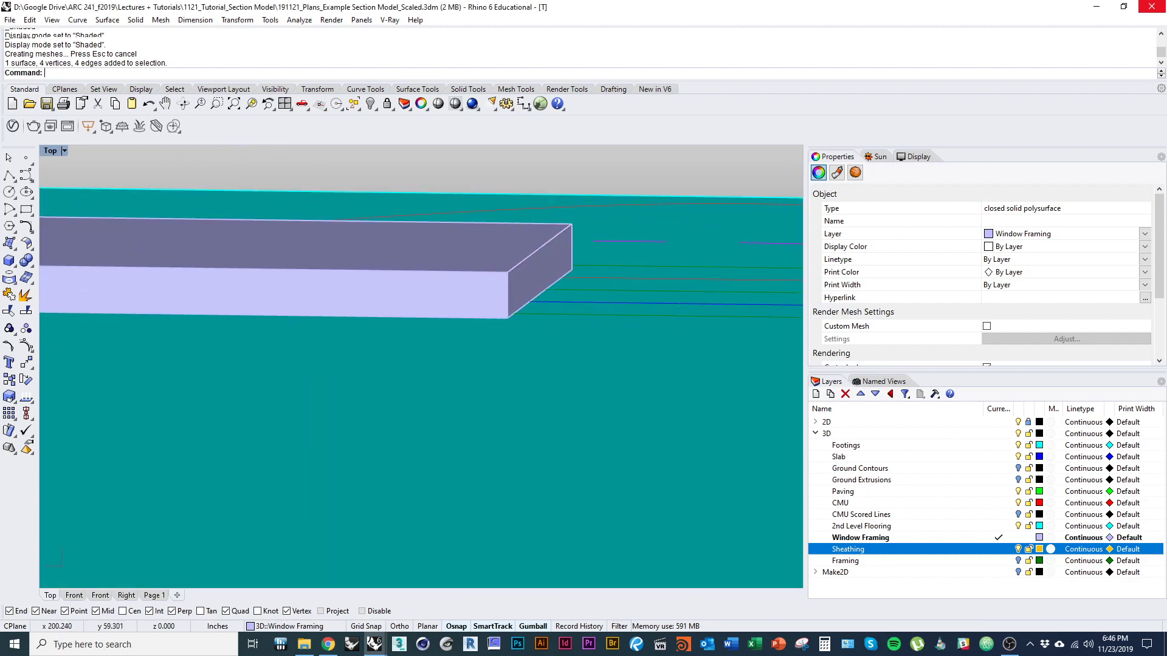
pyautogui.keyDown('ctrl'); pyautogui.keyDown('shift'); pyautogui.click(543, 293); pyautogui.keyUp('shift'); pyautogui.keyUp('ctrl')
pyautogui.click(542, 292)
pyautogui.scroll(-8, 542, 291)
pyautogui.moveTo(495, 395); pyautogui.dragTo(505, 435, button='right')
pyautogui.scroll(-3, 503, 414)
pyautogui.keyDown('shift'); pyautogui.moveTo(321, 314); pyautogui.dragTo(403, 347, button='right'); pyautogui.keyUp('shift')
pyautogui.keyDown('shift'); pyautogui.moveTo(575, 387); pyautogui.dragTo(458, 451, button='right'); pyautogui.keyUp('shift')
pyautogui.write('m')
pyautogui.press('Return')
pyautogui.keyDown('shift'); pyautogui.moveTo(358, 351); pyautogui.dragTo(496, 460, button='right'); pyautogui.keyUp('shift')
pyautogui.scroll(6, 368, 385)
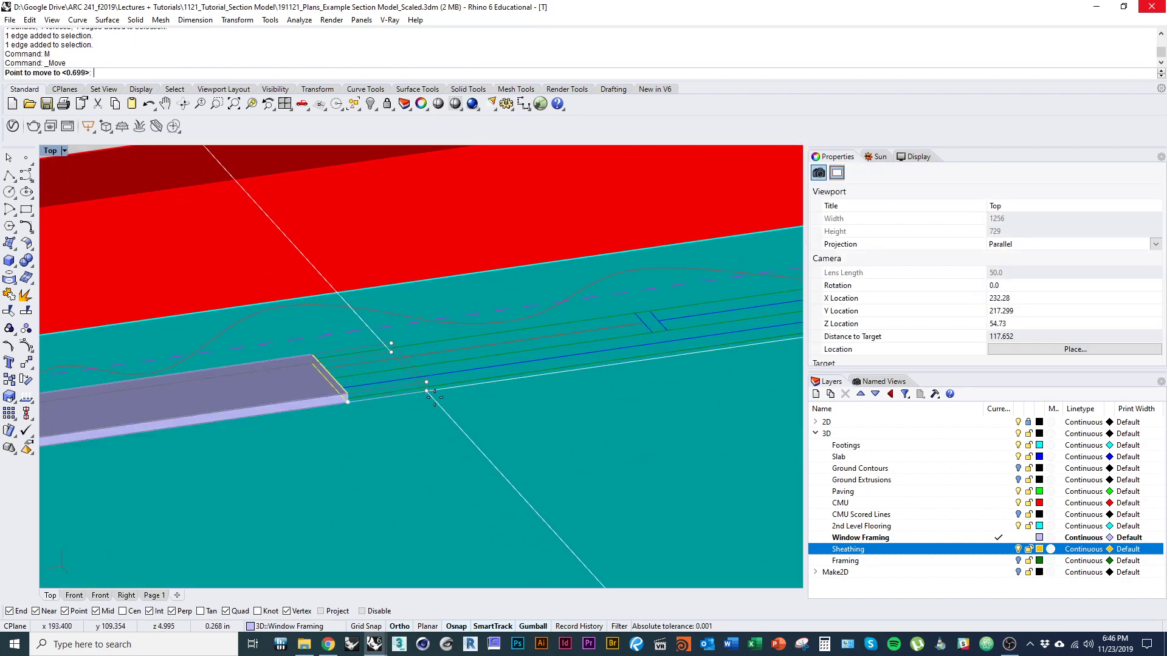
pyautogui.scroll(-10, 434, 374)
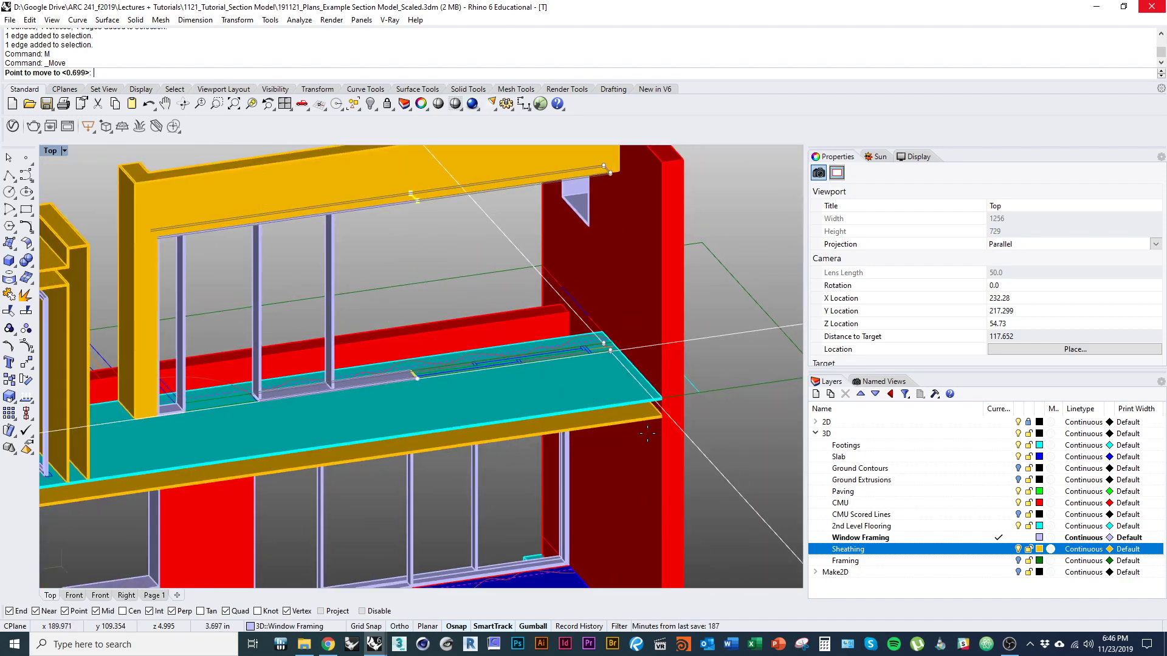
pyautogui.scroll(10, 654, 406)
pyautogui.scroll(-6, 641, 291)
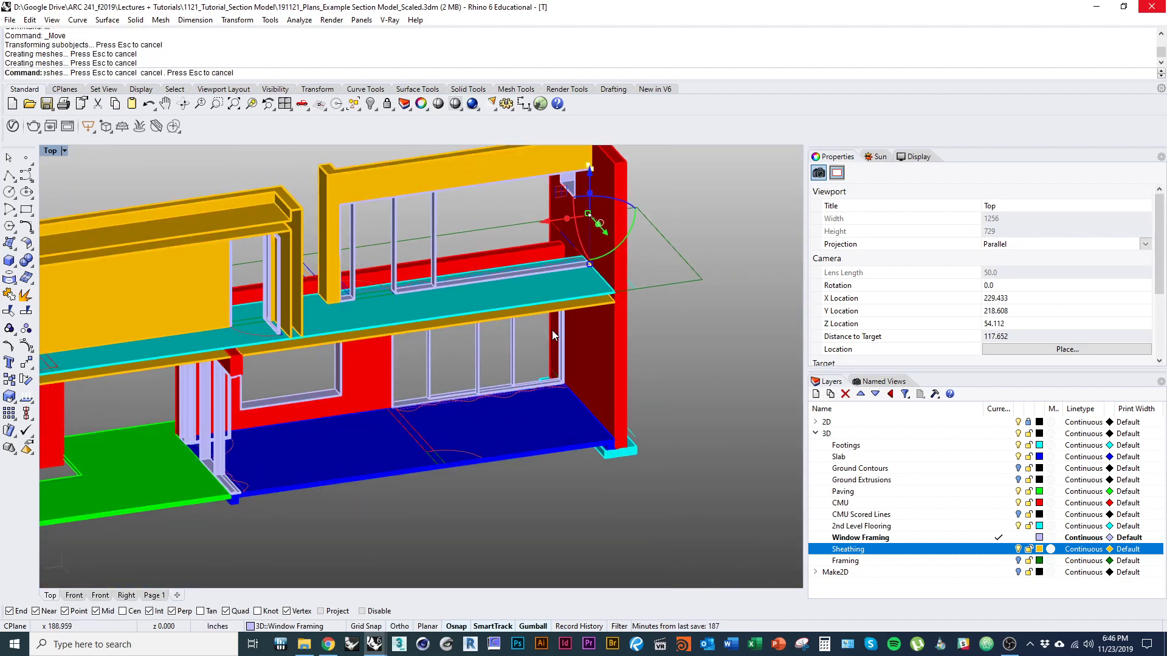
# Step: In wireframe display, move the upper-level frame's intermediate post along the sill to the post mark in the plan linework, and restore shaded display
pyautogui.scroll(8, 552, 330)
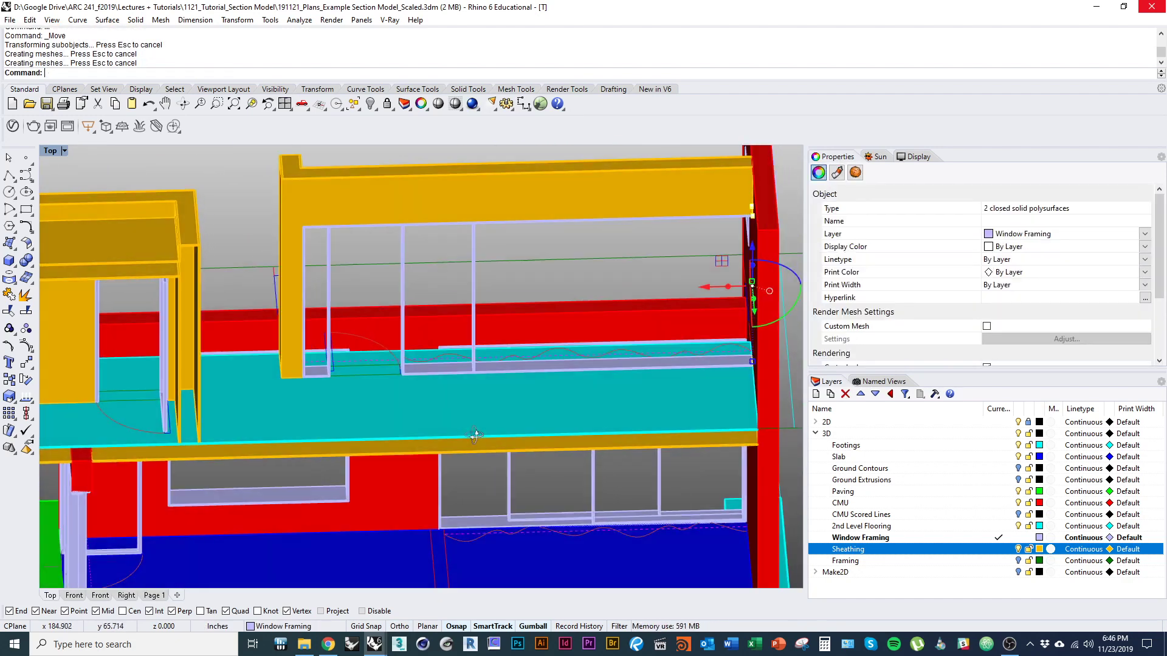
pyautogui.scroll(7, 465, 359)
pyautogui.moveTo(475, 435)
pyautogui.keyDown('ctrl'); pyautogui.keyDown('shift'); pyautogui.mouseDown(button='right')
pyautogui.moveTo(463, 360)
pyautogui.moveTo(489, 413)
pyautogui.moveTo(485, 450)
pyautogui.mouseUp(button='right'); pyautogui.keyUp('shift'); pyautogui.keyUp('ctrl')
pyautogui.hotkey('ctrl', 'alt', 'w')
pyautogui.scroll(4, 448, 377)
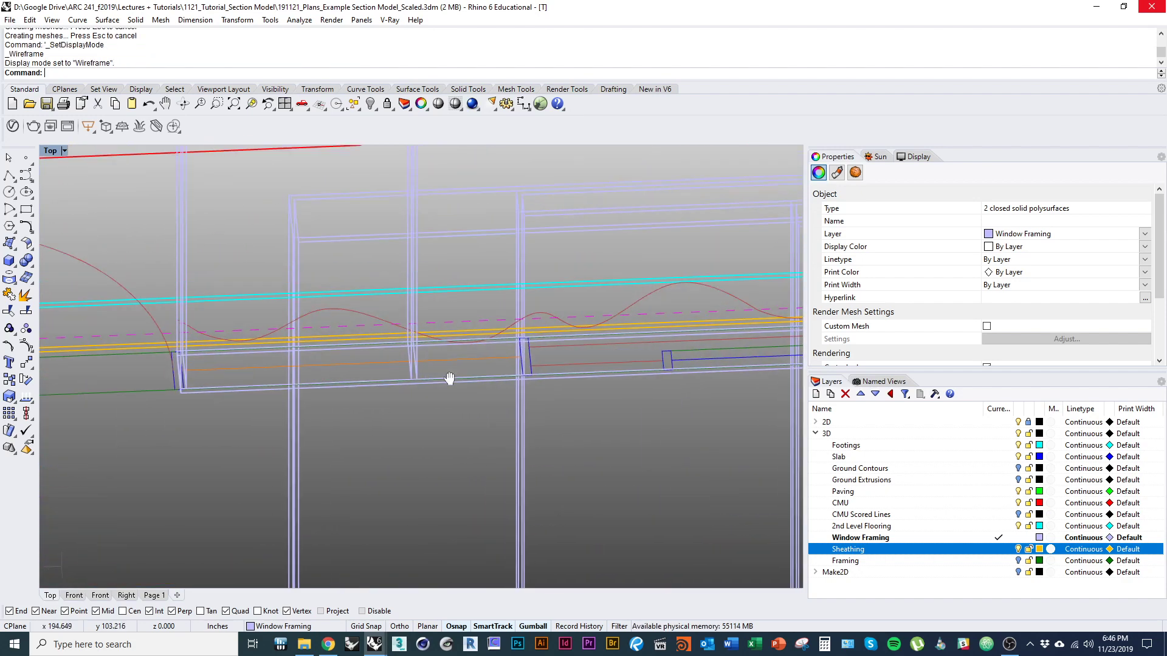
pyautogui.moveTo(448, 377); pyautogui.dragTo(409, 425, button='right')
pyautogui.click(422, 399)
pyautogui.scroll(6, 409, 414)
pyautogui.write('m')
pyautogui.press('Return')
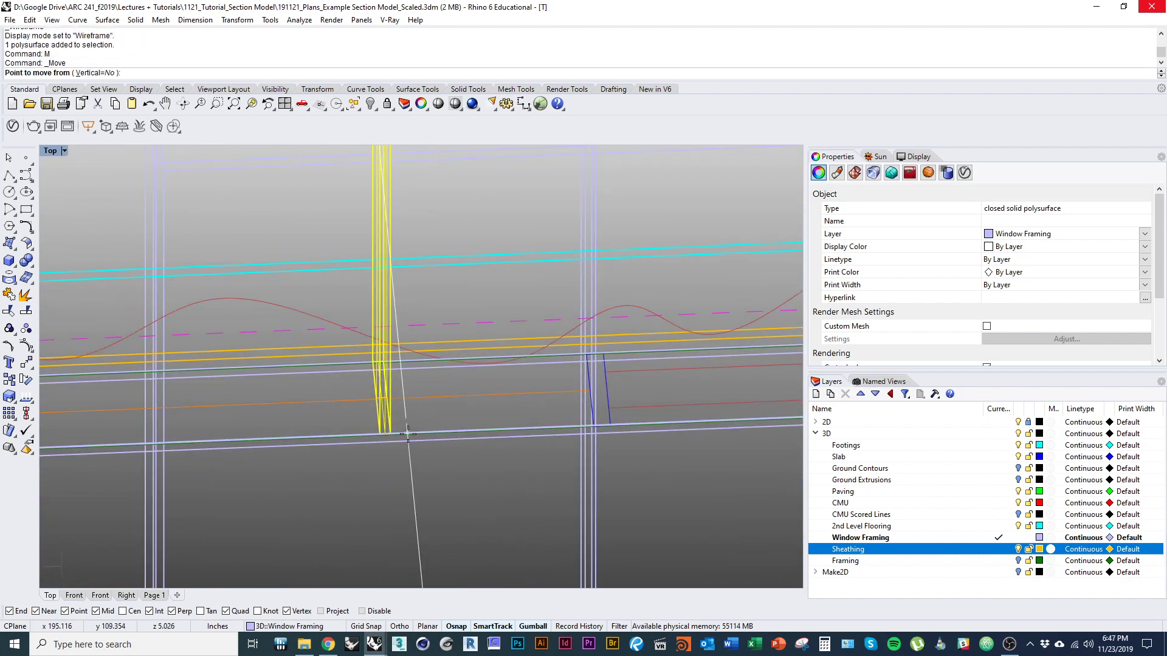
pyautogui.scroll(4, 398, 424)
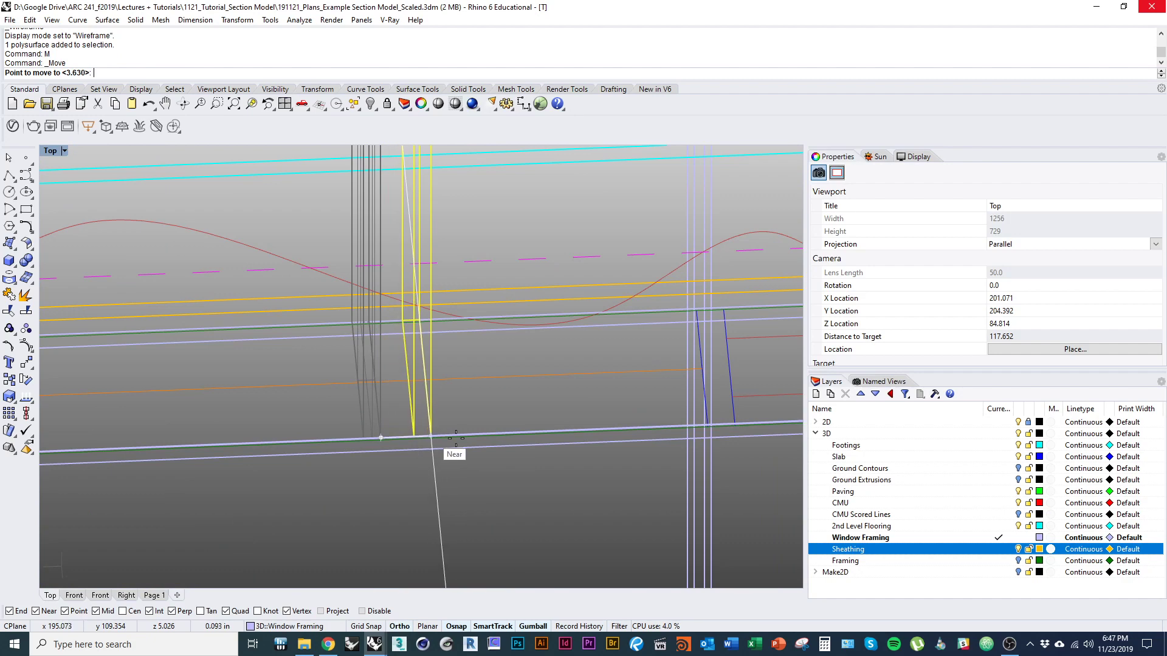
pyautogui.click(734, 428)
pyautogui.scroll(-7, 729, 430)
pyautogui.keyDown('ctrl'); pyautogui.keyDown('shift'); pyautogui.moveTo(607, 488); pyautogui.dragTo(481, 435, button='right'); pyautogui.keyUp('shift'); pyautogui.keyUp('ctrl')
pyautogui.hotkey('ctrl', 'alt', 's')
# Step: Copy the upper-level swing door leaf from its bottom corner to the midpoint of the sill edge at the neighbouring opening's door post
pyautogui.moveTo(251, 462); pyautogui.dragTo(323, 436, button='right')
pyautogui.scroll(4, 333, 437)
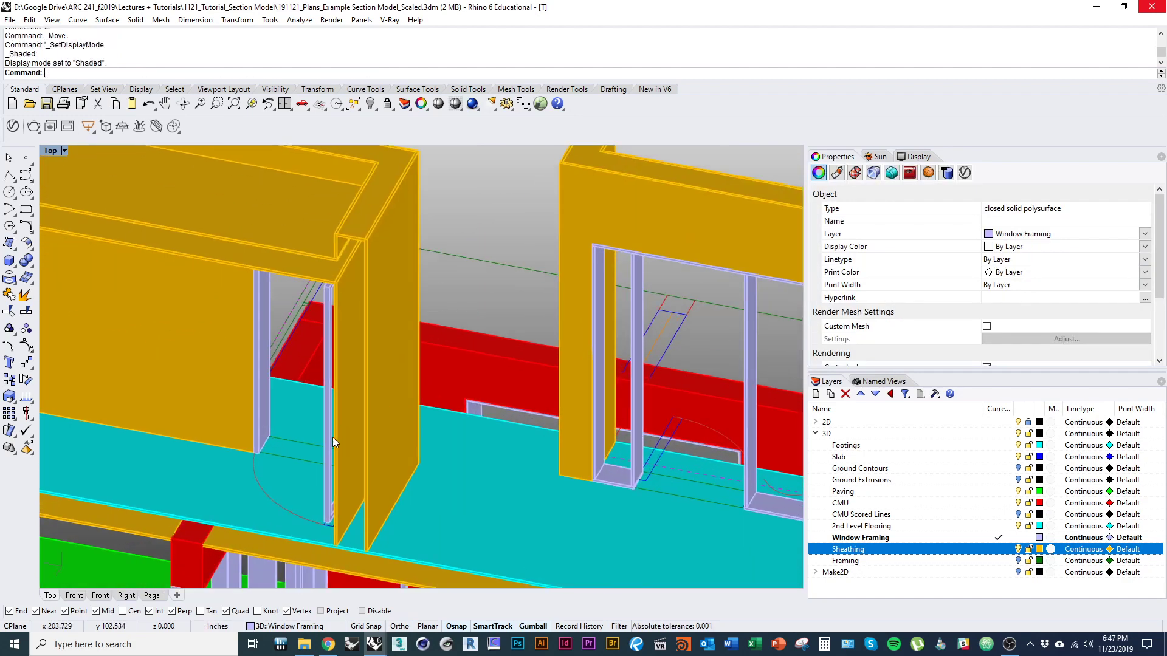
pyautogui.scroll(3, 325, 452)
pyautogui.write('copy')
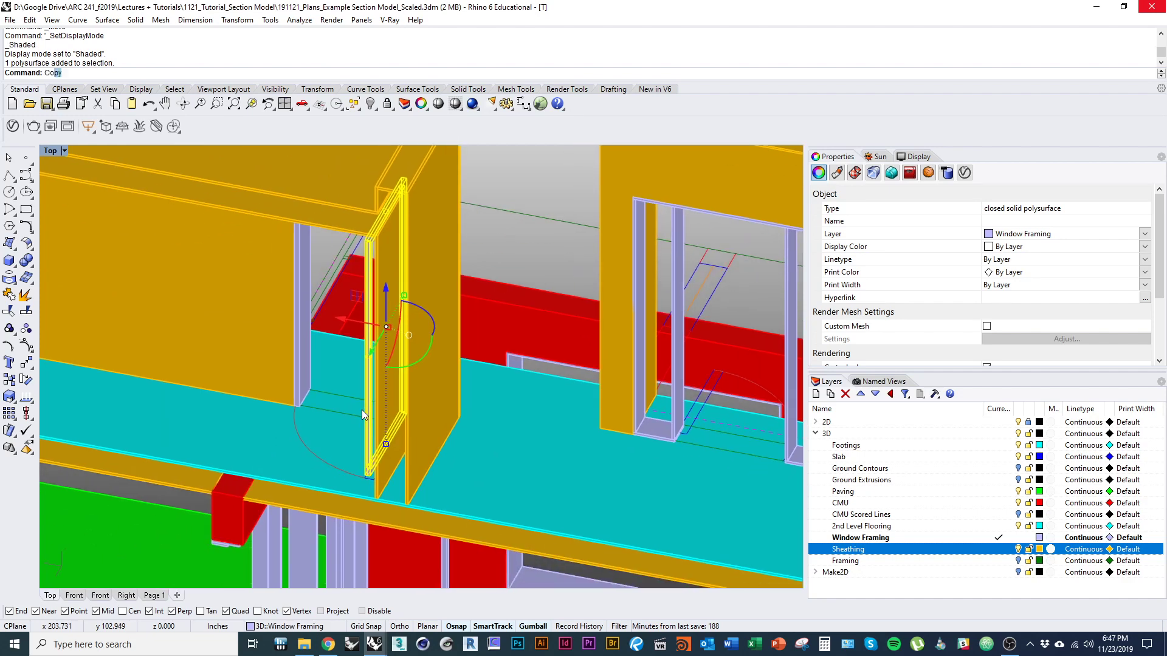
pyautogui.press('Return')
pyautogui.scroll(3, 359, 471)
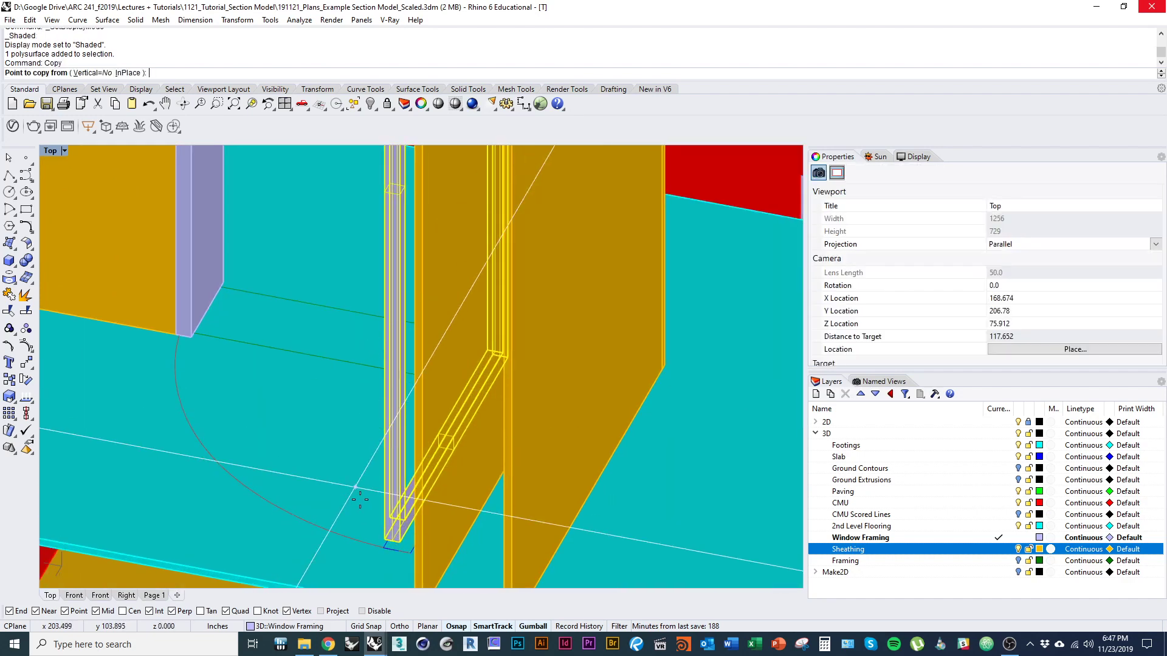
pyautogui.click(384, 536)
pyautogui.scroll(-4, 389, 529)
pyautogui.scroll(5, 583, 438)
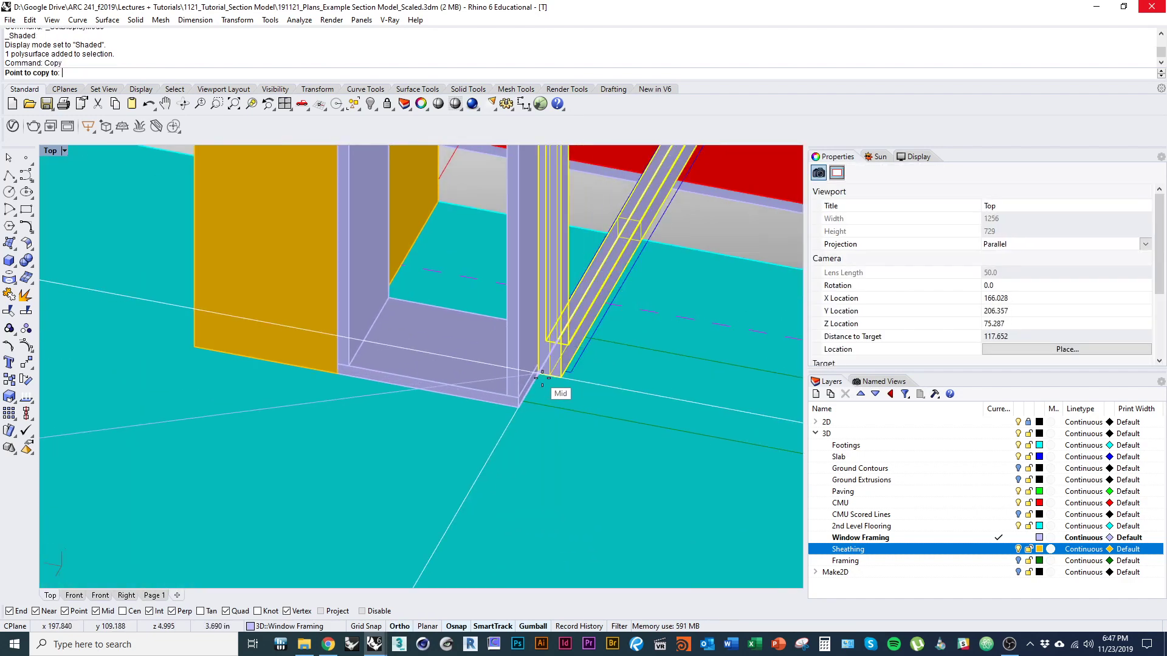
pyautogui.click(543, 378)
pyautogui.scroll(-8, 534, 380)
pyautogui.press('Return')
# Step: Examine how the copied door leaf fits against the post, frame head and floor of the upper-level opening
pyautogui.moveTo(482, 443); pyautogui.dragTo(435, 374, button='right')
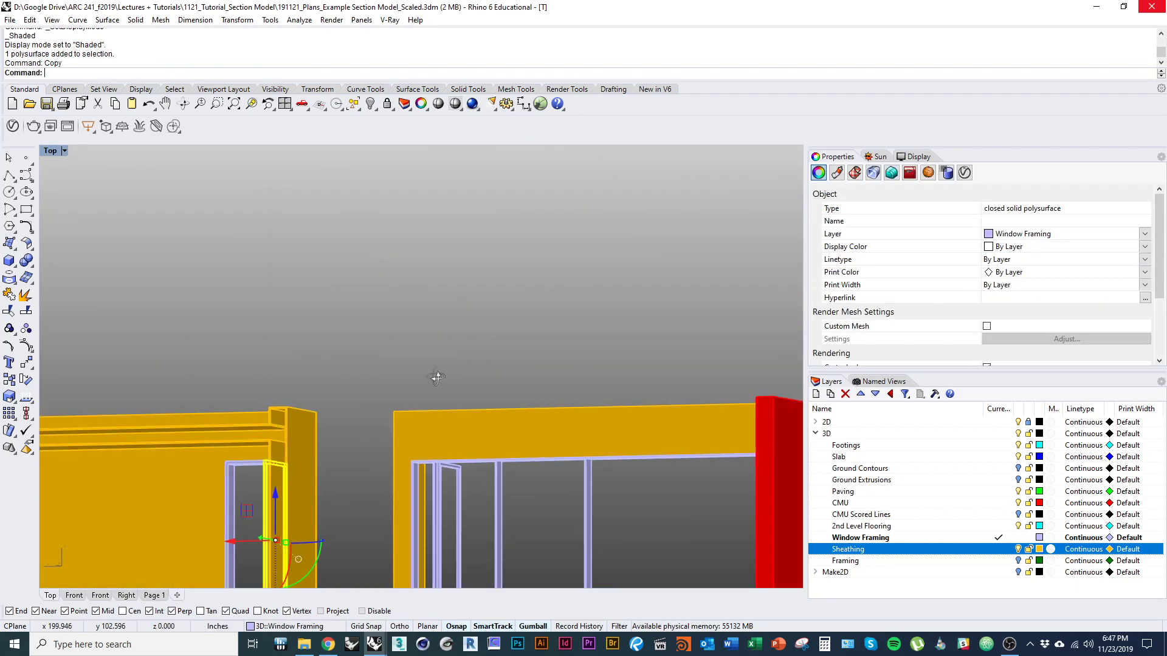
pyautogui.scroll(6, 443, 464)
pyautogui.moveTo(398, 456); pyautogui.dragTo(391, 362, button='right')
pyautogui.scroll(6, 391, 362)
pyautogui.scroll(-9, 395, 417)
pyautogui.keyDown('ctrl'); pyautogui.keyDown('shift'); pyautogui.moveTo(417, 455); pyautogui.dragTo(374, 414, button='right'); pyautogui.keyUp('shift'); pyautogui.keyUp('ctrl')
pyautogui.scroll(-4, 398, 369)
pyautogui.scroll(2, 403, 430)
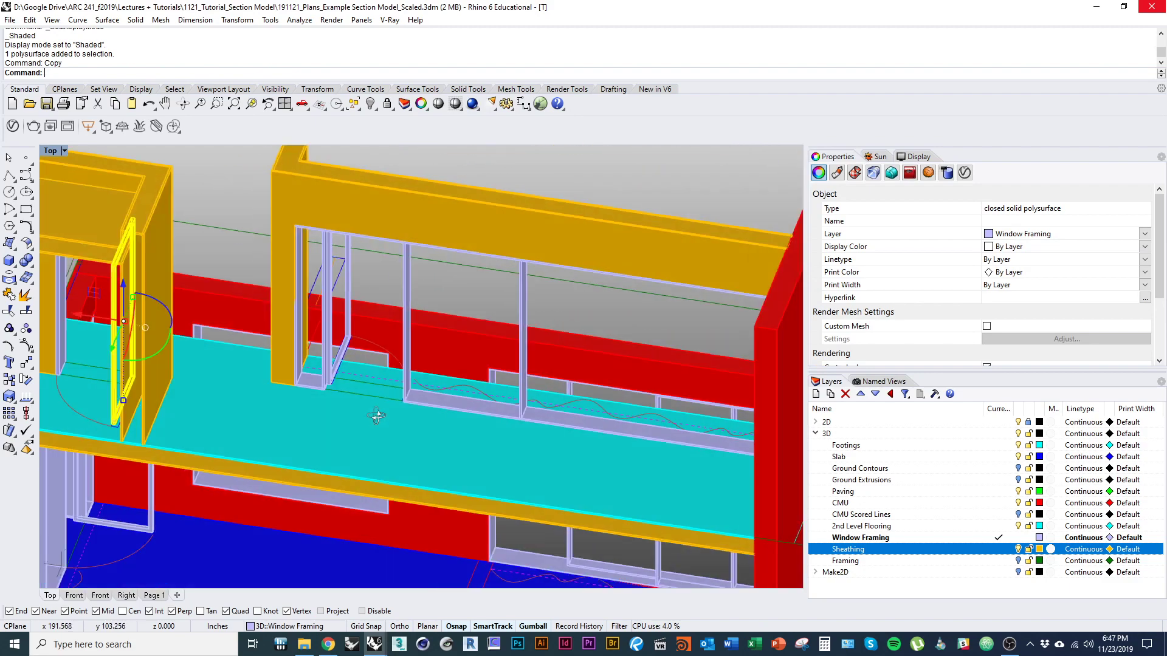
pyautogui.scroll(9, 322, 372)
pyautogui.keyDown('ctrl'); pyautogui.keyDown('shift'); pyautogui.moveTo(370, 318); pyautogui.dragTo(409, 344, button='right'); pyautogui.keyUp('shift'); pyautogui.keyUp('ctrl')
pyautogui.scroll(-7, 437, 315)
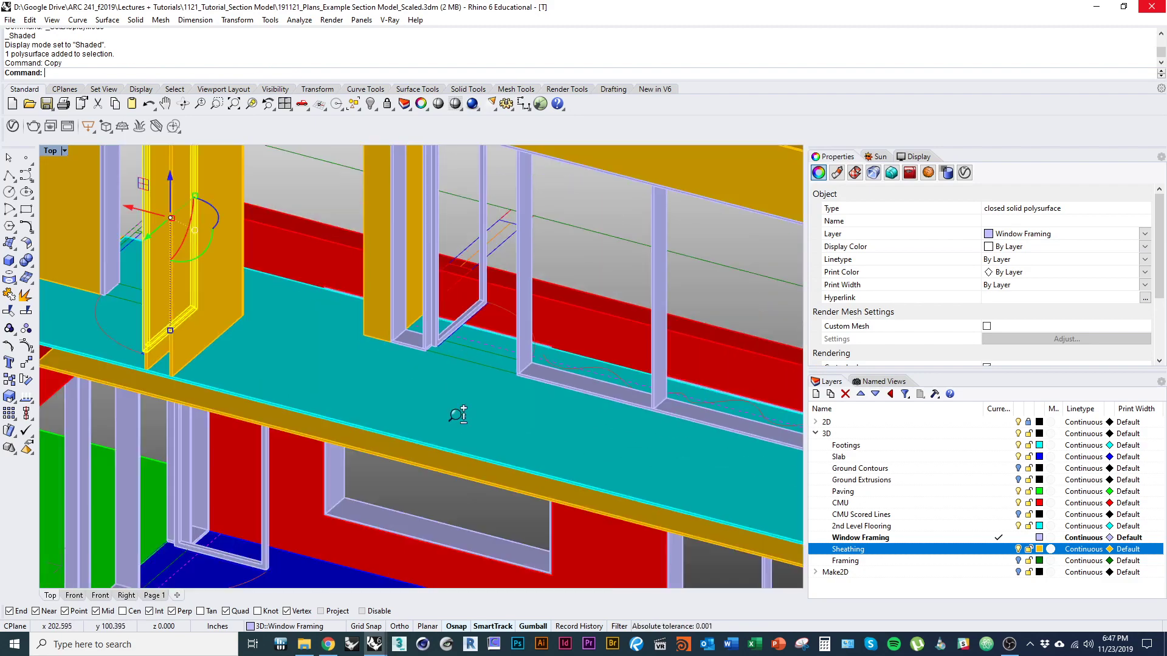
pyautogui.scroll(-4, 458, 411)
pyautogui.keyDown('ctrl'); pyautogui.keyDown('shift'); pyautogui.moveTo(458, 411); pyautogui.dragTo(488, 395, button='right'); pyautogui.keyUp('shift'); pyautogui.keyUp('ctrl')
# Step: Select the two ground-floor sliding panel frames next to the far CMU wall
pyautogui.scroll(7, 487, 394)
pyautogui.moveTo(487, 394); pyautogui.dragTo(351, 402)
pyautogui.moveTo(401, 406); pyautogui.dragTo(425, 446, button='right')
pyautogui.scroll(-5, 428, 452)
pyautogui.moveTo(439, 463)
pyautogui.mouseDown(button='right')
pyautogui.moveTo(450, 476)
pyautogui.moveTo(444, 469)
pyautogui.mouseUp(button='right')
pyautogui.write('Cop')
pyautogui.press('Return')
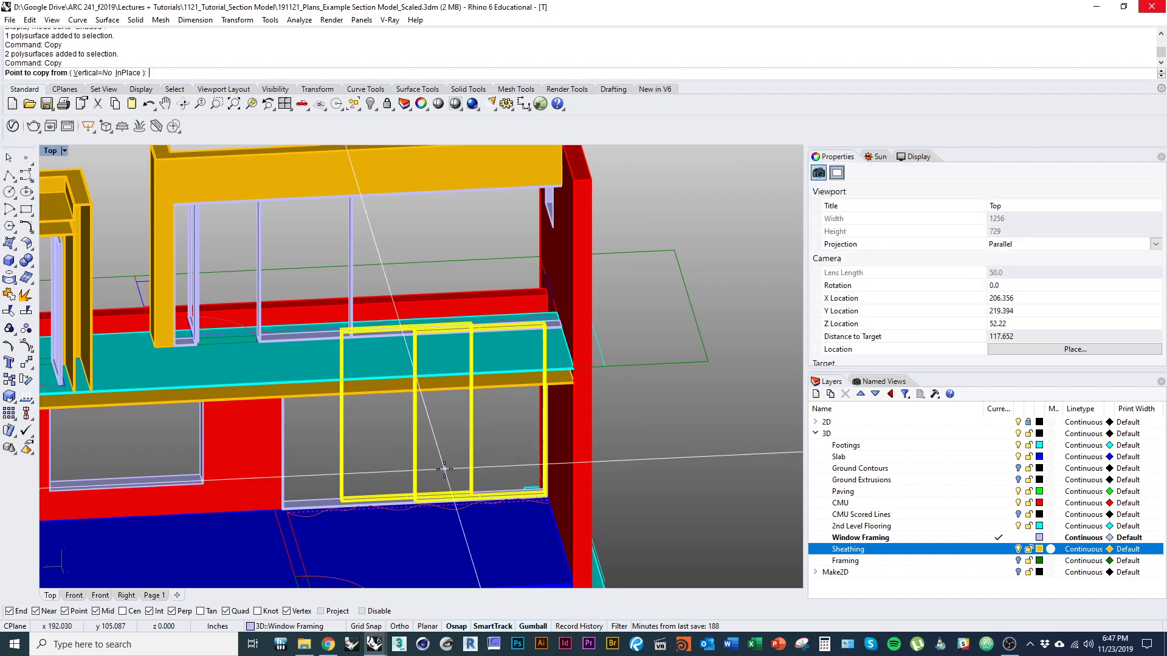
pyautogui.scroll(5, 535, 429)
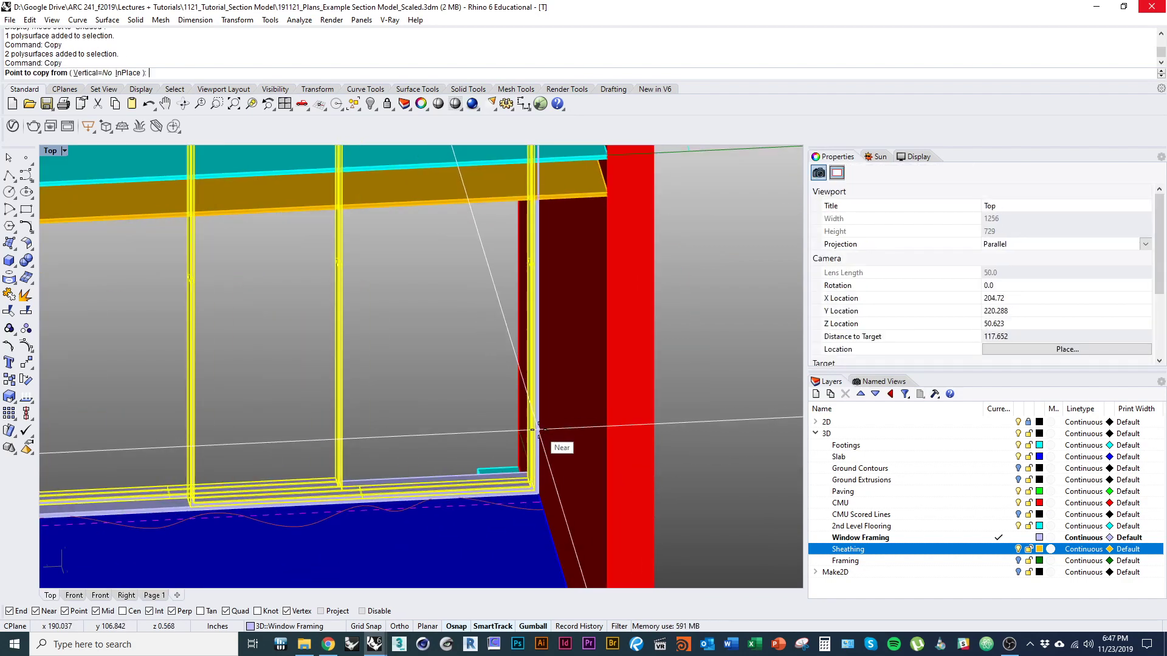
pyautogui.press('Escape')
# Step: Orient a copy of the two selected sliding panels, using the lower frame corner as reference and the base of the upper-level post as target
pyautogui.write('Orient')
pyautogui.press('Return')
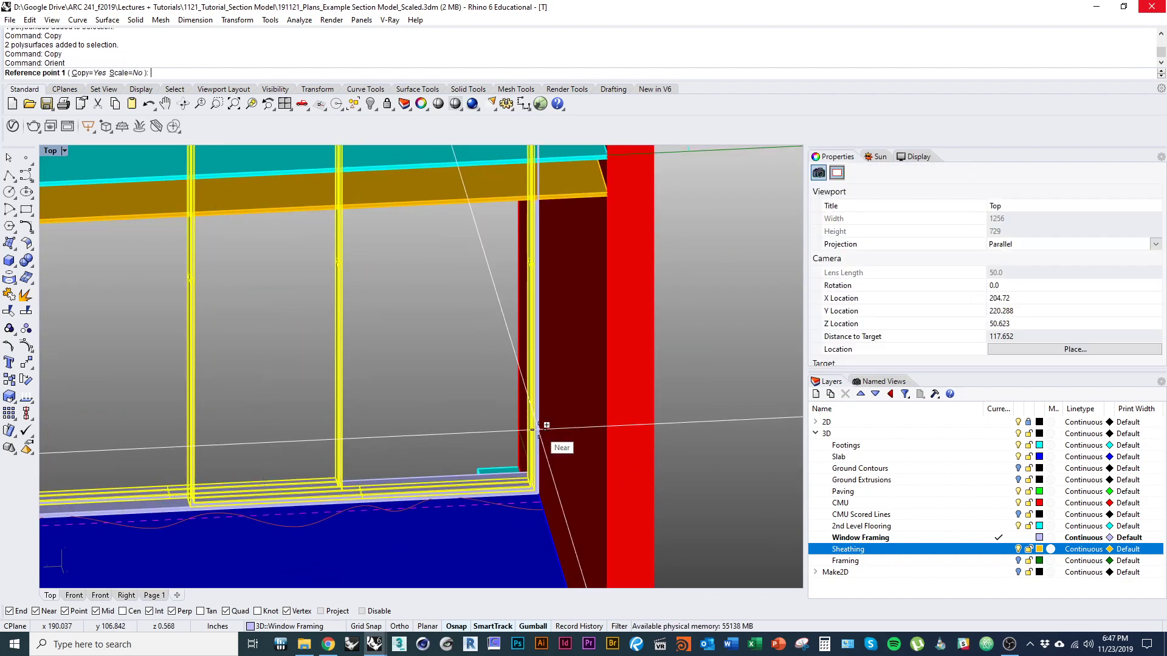
pyautogui.scroll(5, 534, 480)
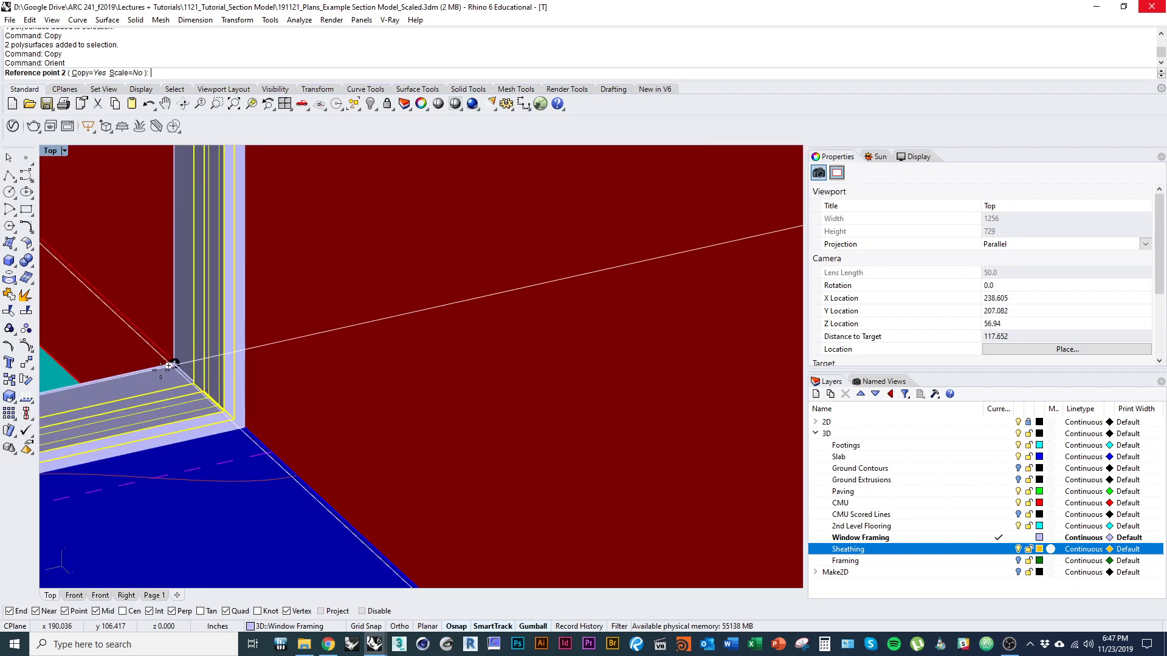
pyautogui.scroll(-3, 87, 381)
pyautogui.scroll(5, 396, 484)
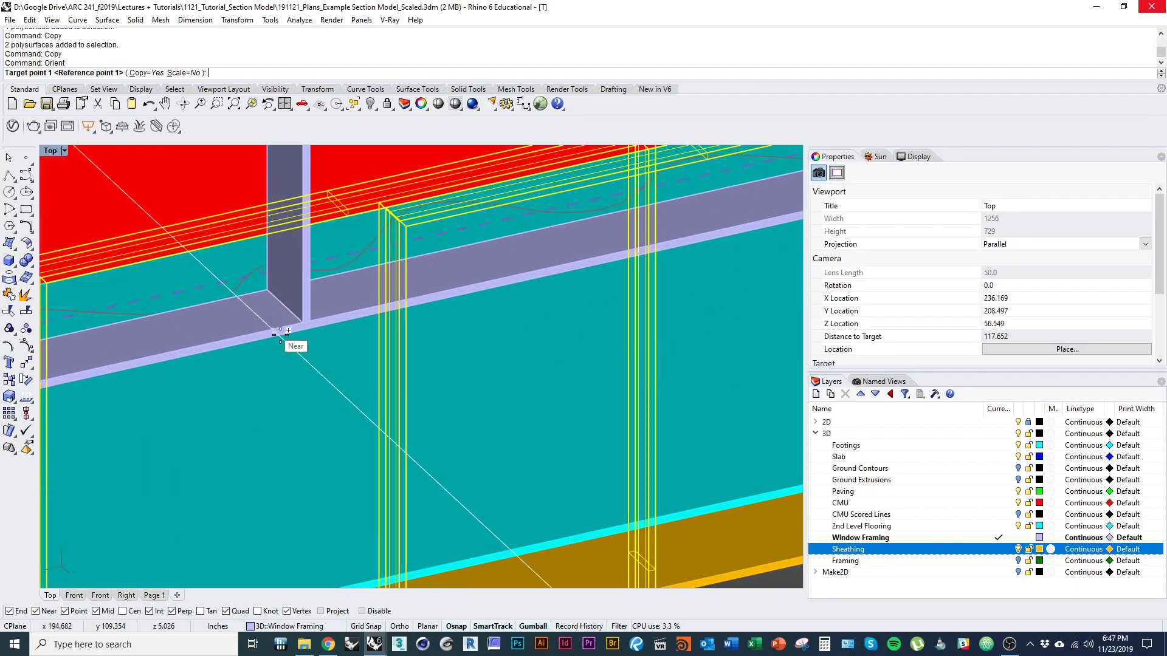
pyautogui.click(313, 325)
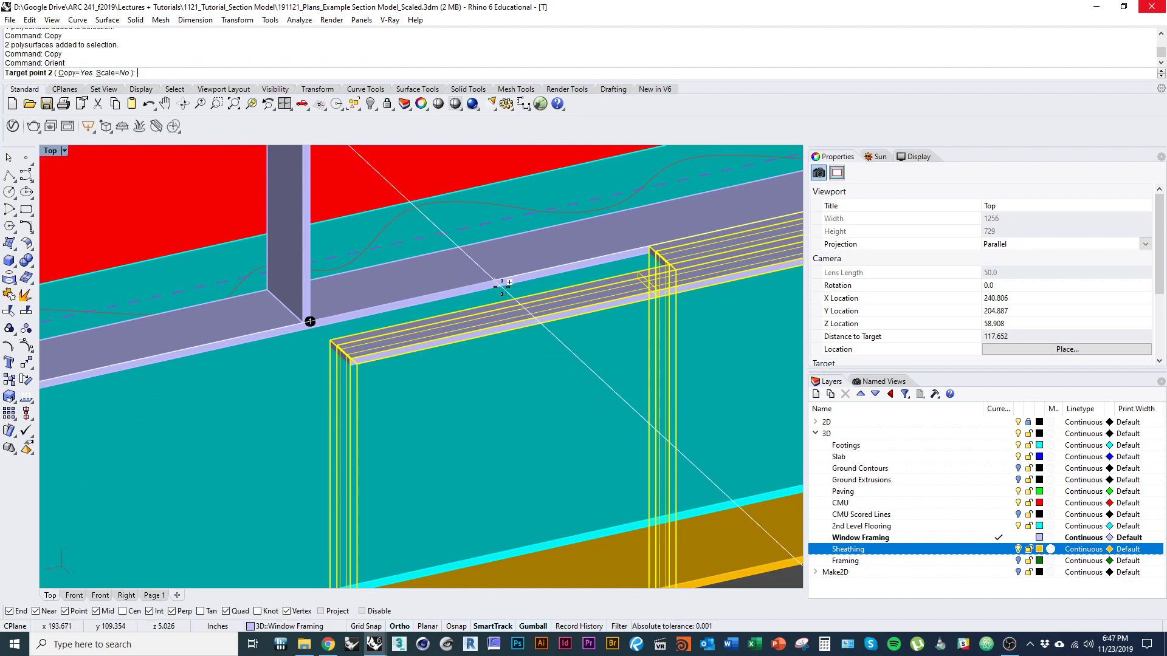
pyautogui.click(659, 236)
pyautogui.scroll(-4, 577, 255)
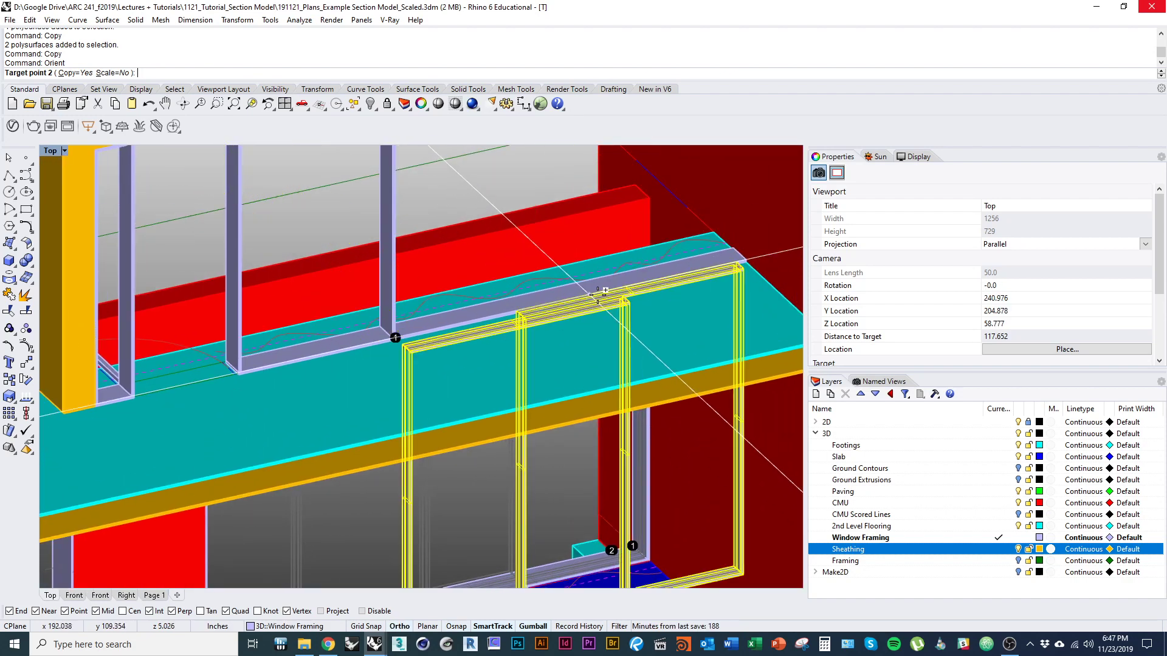
pyautogui.scroll(3, 529, 305)
pyautogui.press('Return')
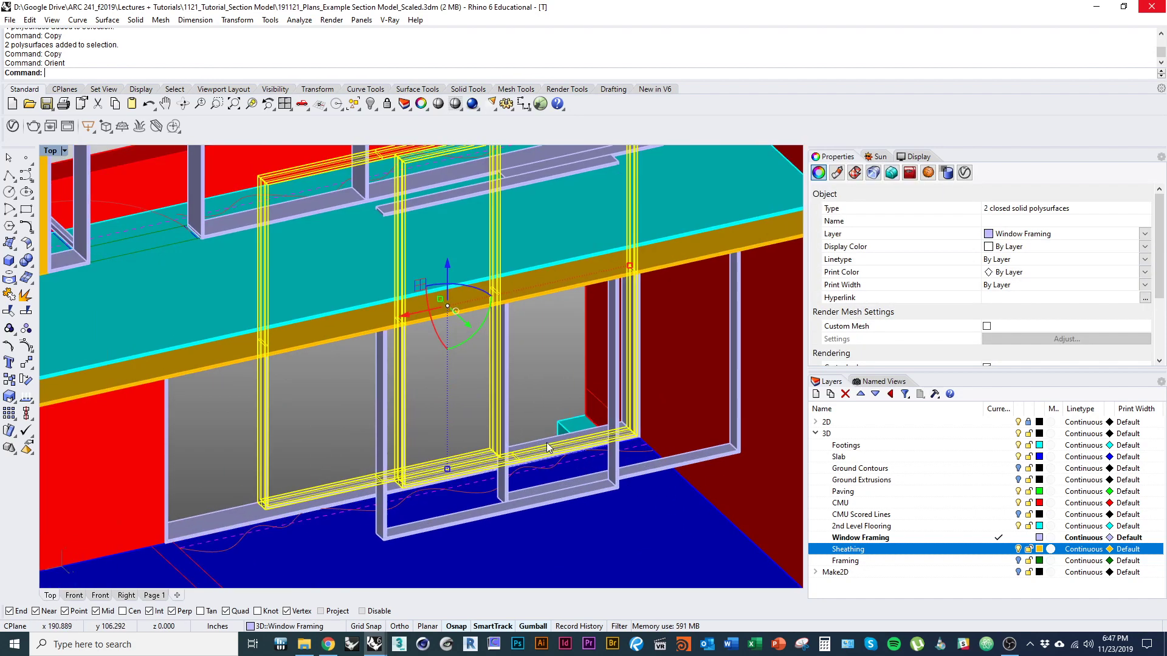
# Step: Select both copied sliding panels and move them vertically up from their bottom corner to the upper-level sill
pyautogui.keyDown('shift'); pyautogui.click(514, 505); pyautogui.keyUp('shift')
pyautogui.moveTo(548, 423); pyautogui.dragTo(488, 484, button='right')
pyautogui.scroll(-3, 488, 484)
pyautogui.write('M')
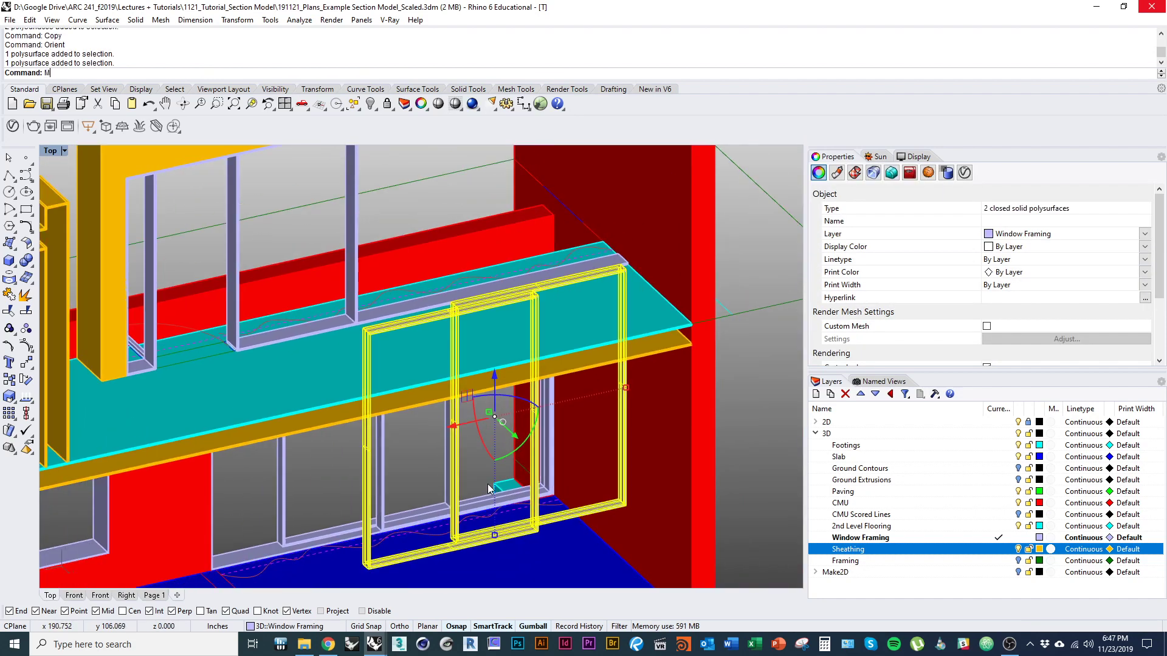
pyautogui.click(366, 547)
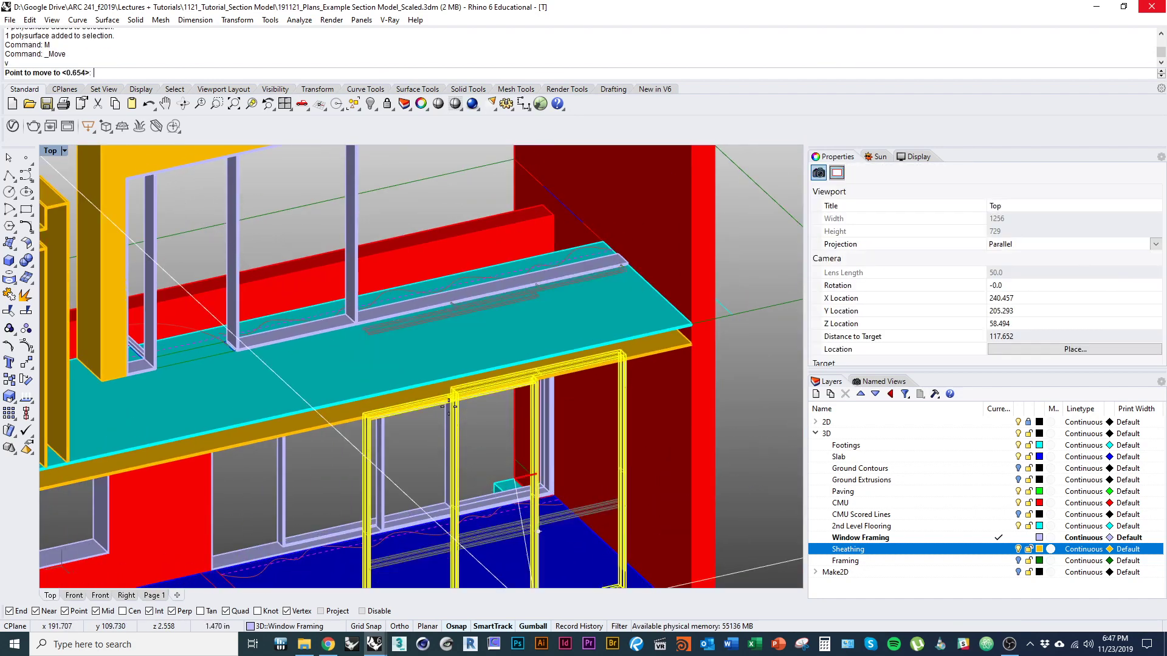
pyautogui.scroll(5, 365, 541)
pyautogui.click(357, 351)
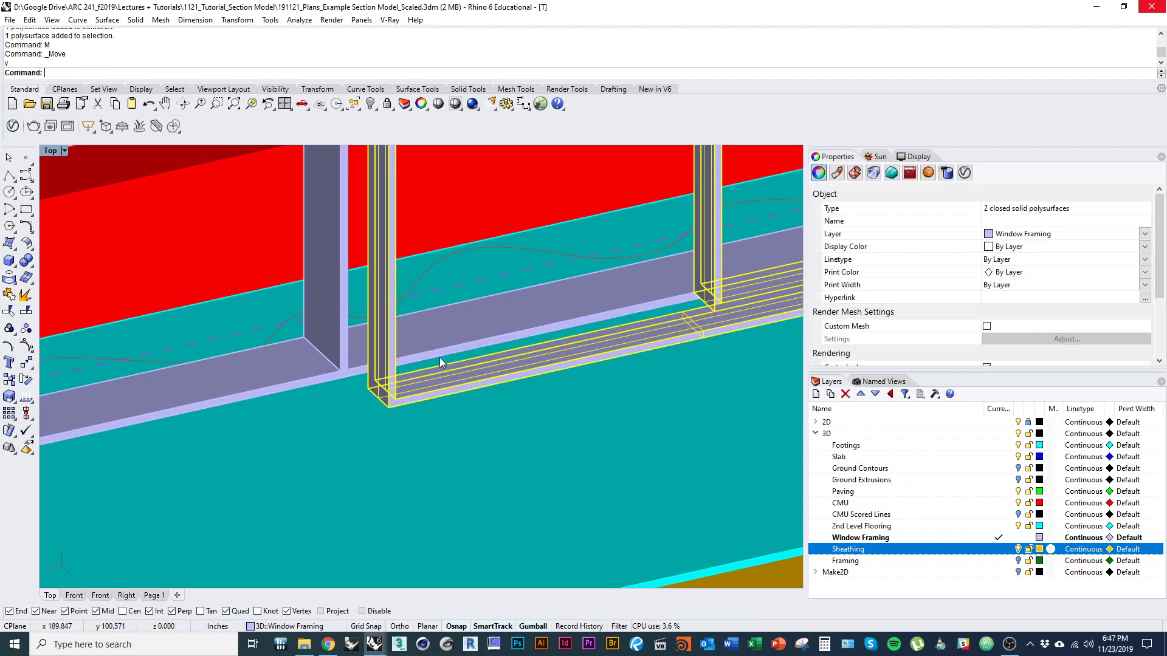
# Step: Move the two copied panels horizontally so their outer bottom corner meets the base of the upper-level post
pyautogui.scroll(-2, 439, 358)
pyautogui.write('M')
pyautogui.press('Return')
pyautogui.scroll(6, 344, 432)
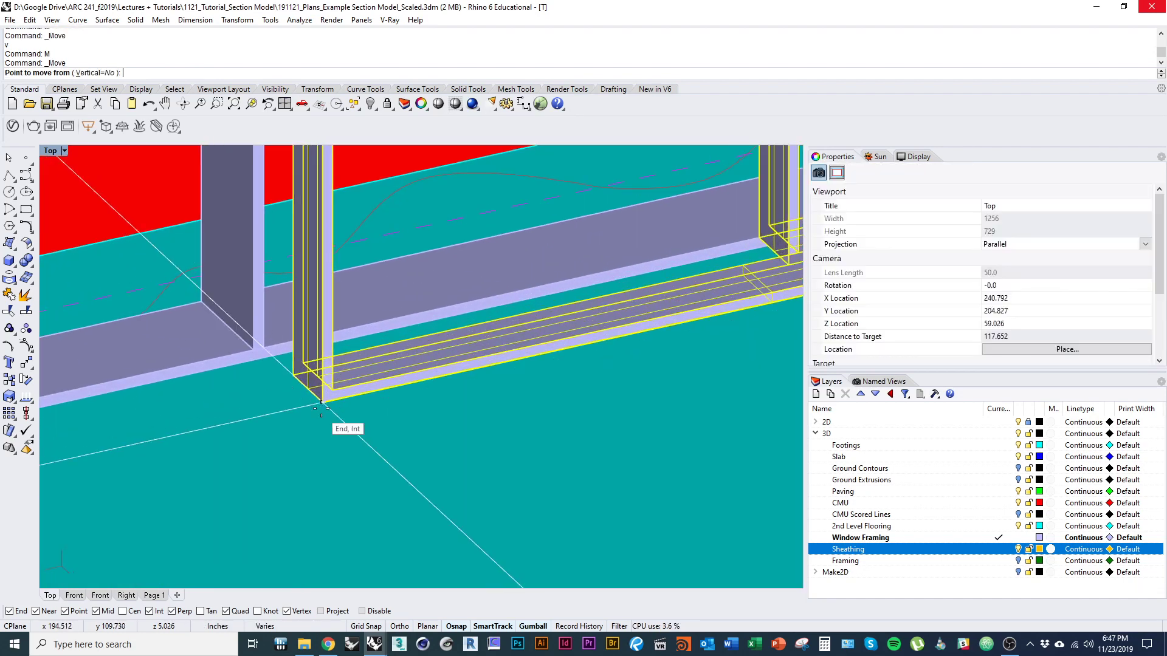
pyautogui.click(322, 403)
pyautogui.click(269, 348)
pyautogui.scroll(-8, 288, 351)
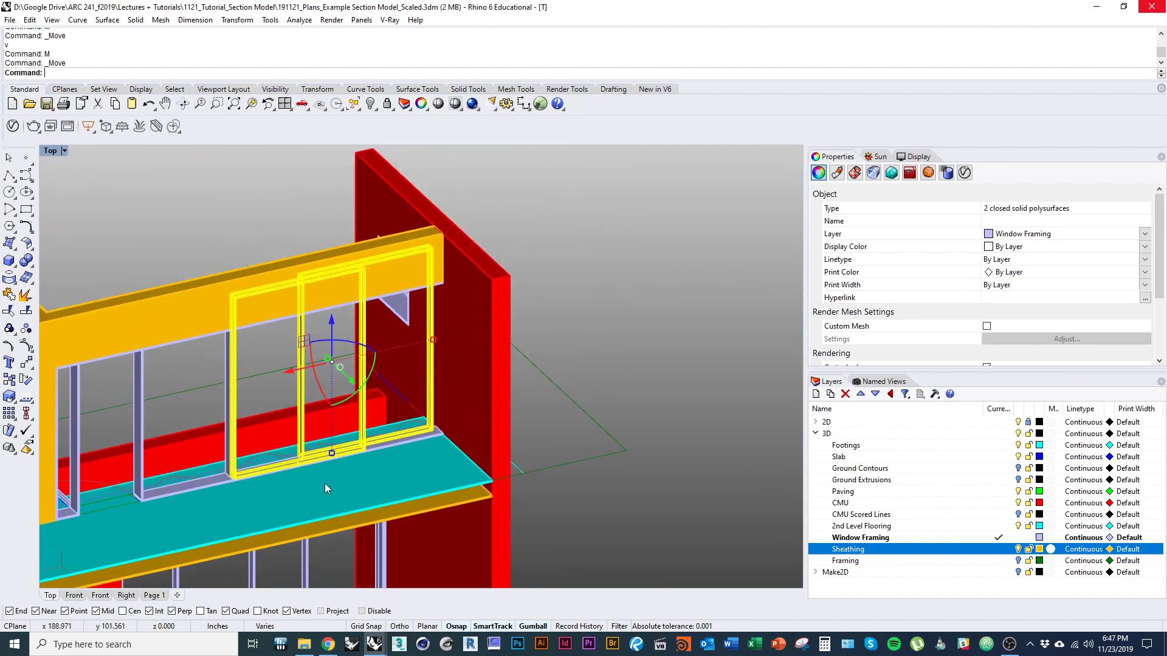
# Step: Switch the viewport to wireframe display and hide the Sheathing layer
pyautogui.moveTo(324, 483); pyautogui.dragTo(394, 347, button='right')
pyautogui.hotkey('ctrl', 'alt', 'w')
pyautogui.scroll(4, 448, 285)
pyautogui.moveTo(449, 279); pyautogui.dragTo(400, 325, button='right')
pyautogui.click(1017, 549)
pyautogui.moveTo(360, 268); pyautogui.dragTo(377, 296, button='right')
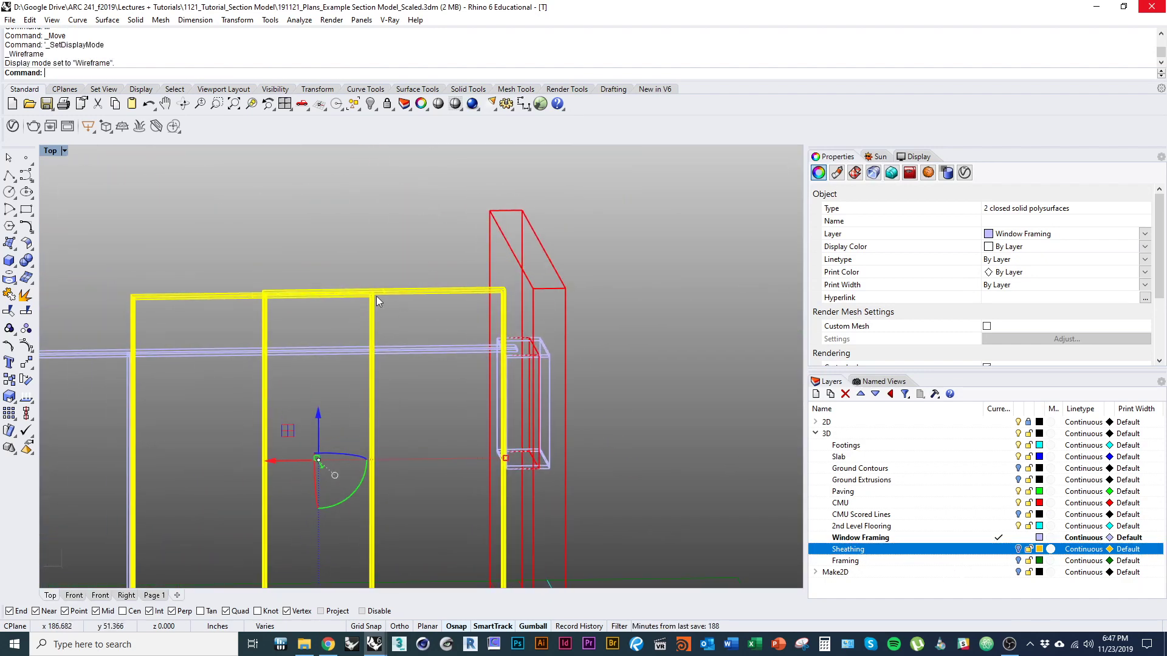
pyautogui.click(424, 329)
pyautogui.keyDown('ctrl'); pyautogui.keyDown('shift'); pyautogui.moveTo(428, 319); pyautogui.dragTo(392, 277); pyautogui.keyUp('shift'); pyautogui.keyUp('ctrl')
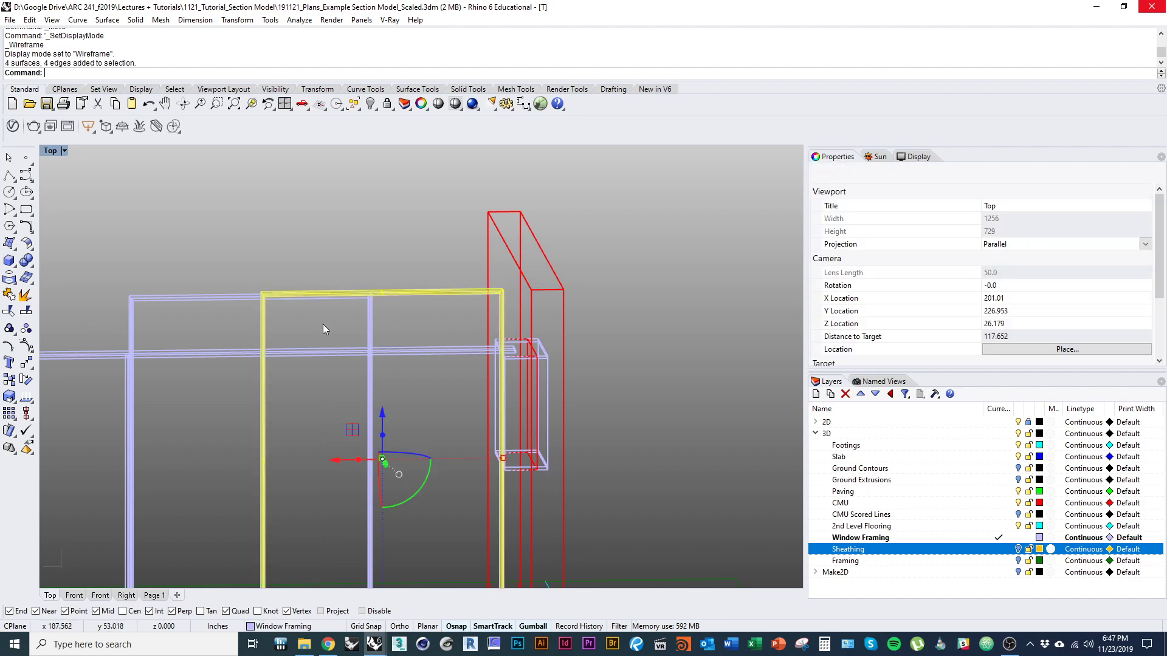
pyautogui.keyDown('ctrl'); pyautogui.keyDown('shift'); pyautogui.moveTo(323, 323); pyautogui.dragTo(291, 277); pyautogui.keyUp('shift'); pyautogui.keyUp('ctrl')
pyautogui.click(437, 319)
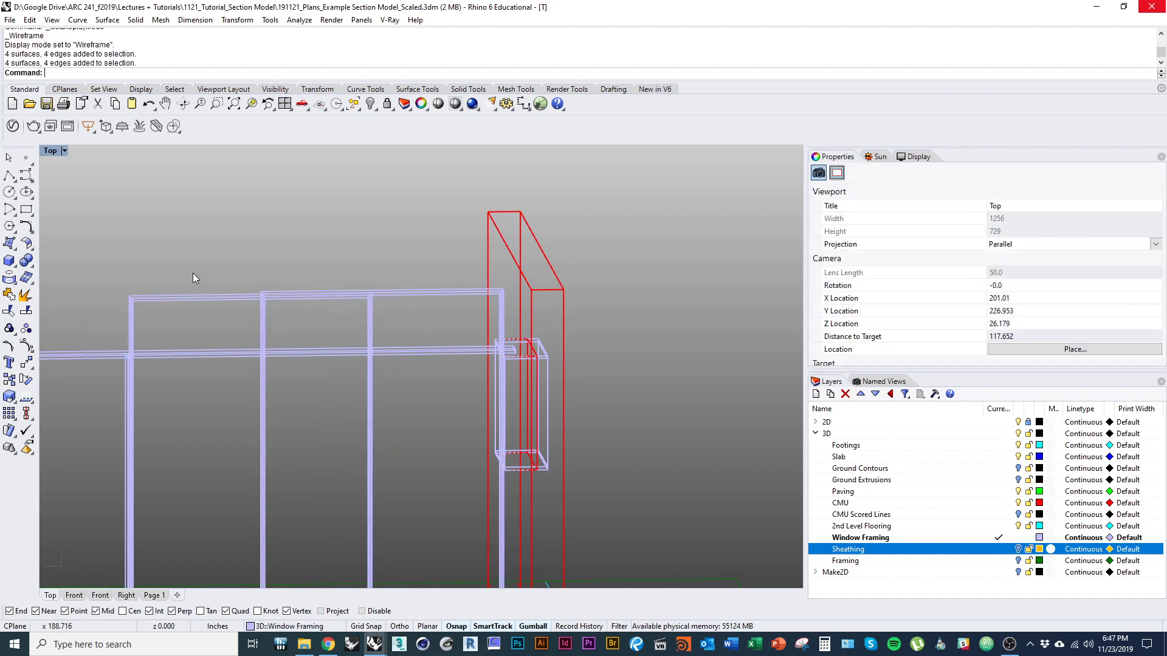
pyautogui.keyDown('ctrl'); pyautogui.keyDown('shift'); pyautogui.moveTo(213, 308); pyautogui.dragTo(194, 275); pyautogui.keyUp('shift'); pyautogui.keyUp('ctrl')
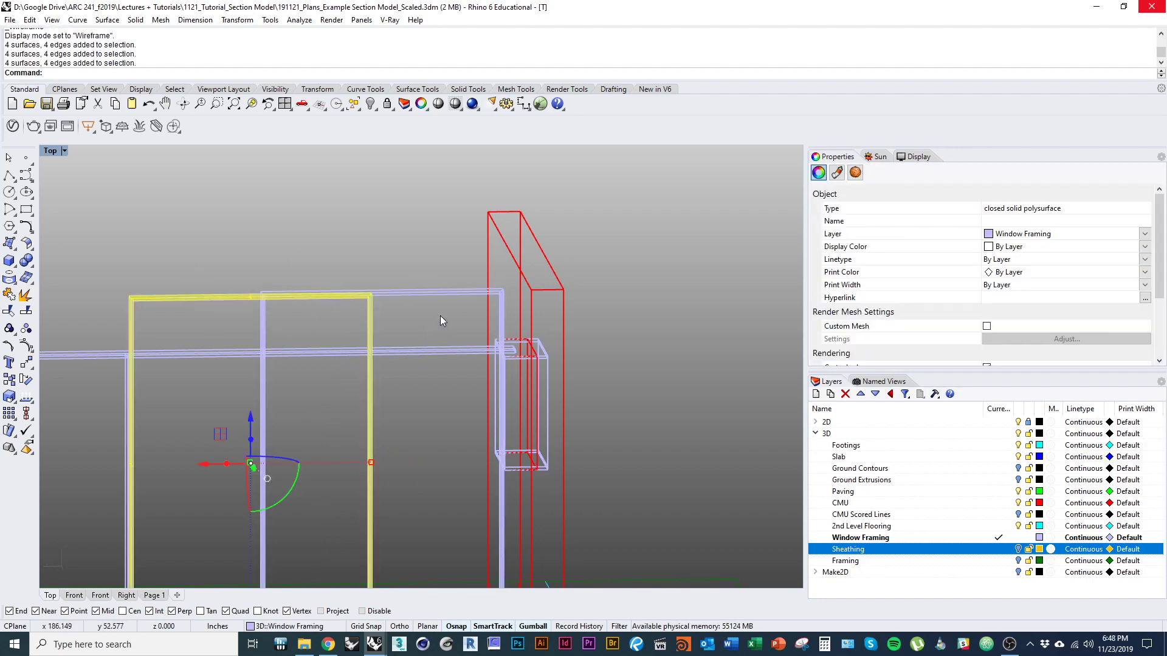
pyautogui.click(216, 318)
pyautogui.keyDown('ctrl'); pyautogui.keyDown('shift'); pyautogui.moveTo(229, 318); pyautogui.dragTo(208, 276); pyautogui.keyUp('shift'); pyautogui.keyUp('ctrl')
pyautogui.keyDown('ctrl'); pyautogui.keyDown('shift'); pyautogui.moveTo(228, 317); pyautogui.dragTo(241, 289, button='right'); pyautogui.keyUp('shift'); pyautogui.keyUp('ctrl')
pyautogui.scroll(7, 183, 243)
pyautogui.scroll(-4, 269, 279)
pyautogui.keyDown('ctrl'); pyautogui.keyDown('shift'); pyautogui.moveTo(492, 290); pyautogui.dragTo(461, 289, button='right'); pyautogui.keyUp('shift'); pyautogui.keyUp('ctrl')
pyautogui.click(211, 282)
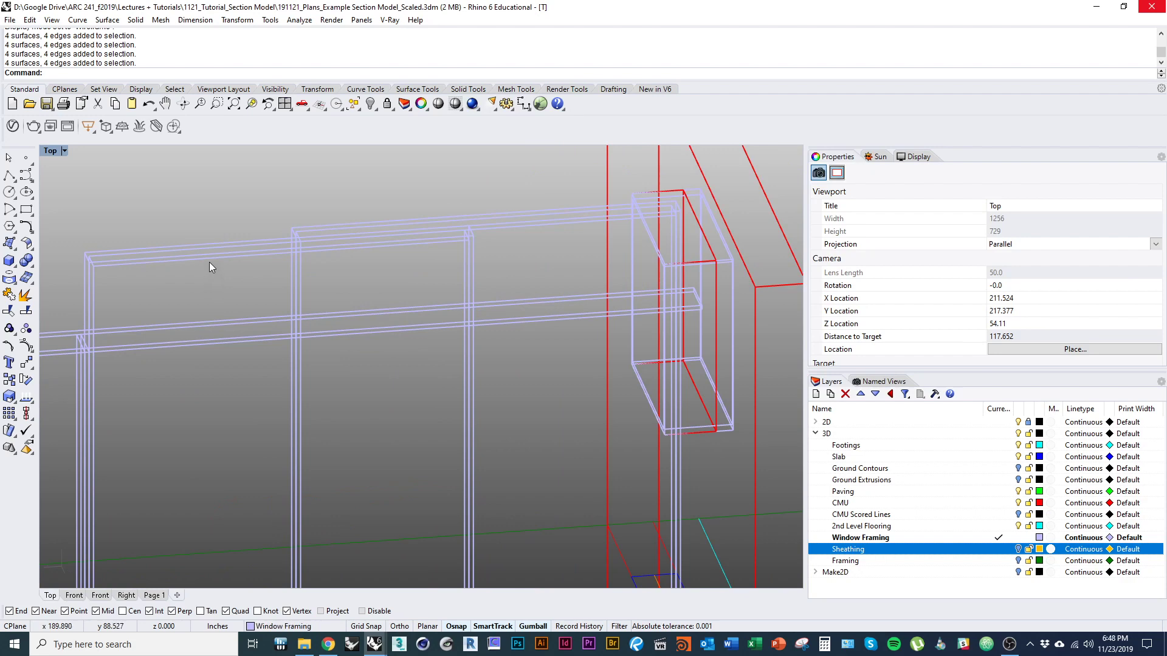
# Step: Sub-select the top rail's edges on the inner of the two upper-level sliding panels
pyautogui.keyDown('ctrl'); pyautogui.keyDown('shift'); pyautogui.click(209, 261); pyautogui.keyUp('shift'); pyautogui.keyUp('ctrl')
pyautogui.keyDown('ctrl'); pyautogui.keyDown('shift'); pyautogui.rightClick(209, 261); pyautogui.keyUp('shift'); pyautogui.keyUp('ctrl')
pyautogui.keyDown('ctrl'); pyautogui.keyDown('shift'); pyautogui.click(207, 249); pyautogui.keyUp('shift'); pyautogui.keyUp('ctrl')
pyautogui.keyDown('ctrl'); pyautogui.keyDown('shift'); pyautogui.rightClick(206, 249); pyautogui.keyUp('shift'); pyautogui.keyUp('ctrl')
pyautogui.keyDown('ctrl'); pyautogui.keyDown('shift'); pyautogui.click(207, 250); pyautogui.keyUp('shift'); pyautogui.keyUp('ctrl')
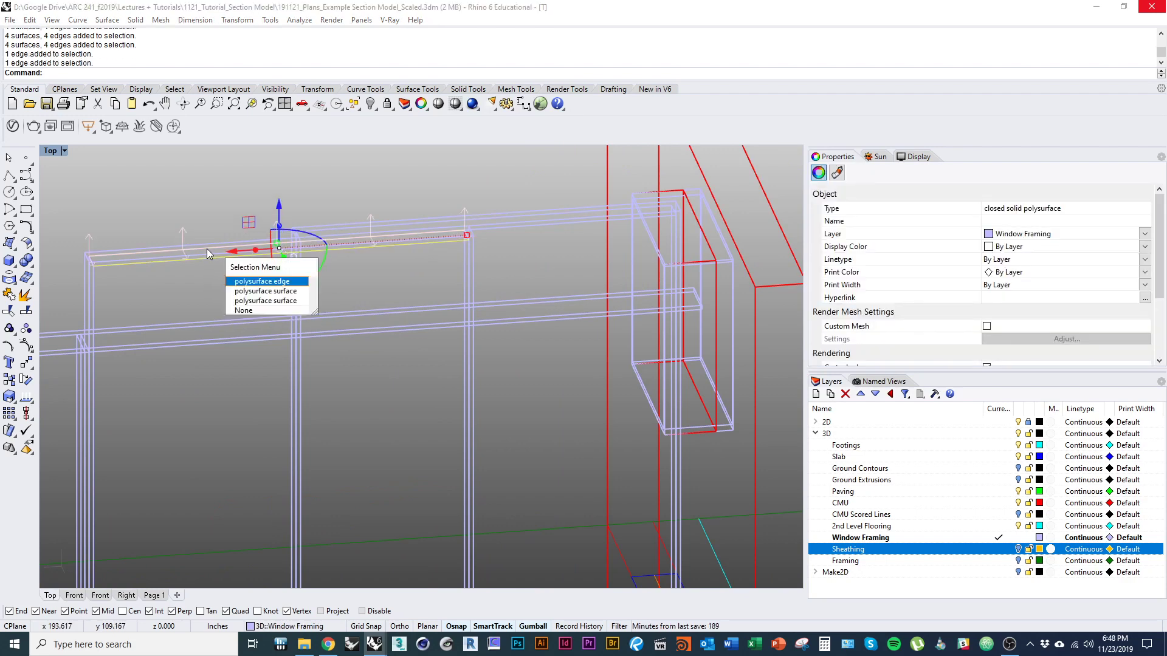
pyautogui.keyDown('ctrl'); pyautogui.keyDown('shift'); pyautogui.rightClick(207, 249); pyautogui.keyUp('shift'); pyautogui.keyUp('ctrl')
pyautogui.keyDown('ctrl'); pyautogui.keyDown('shift'); pyautogui.click(195, 243); pyautogui.keyUp('shift'); pyautogui.keyUp('ctrl')
pyautogui.keyDown('ctrl'); pyautogui.keyDown('shift'); pyautogui.rightClick(194, 244); pyautogui.keyUp('shift'); pyautogui.keyUp('ctrl')
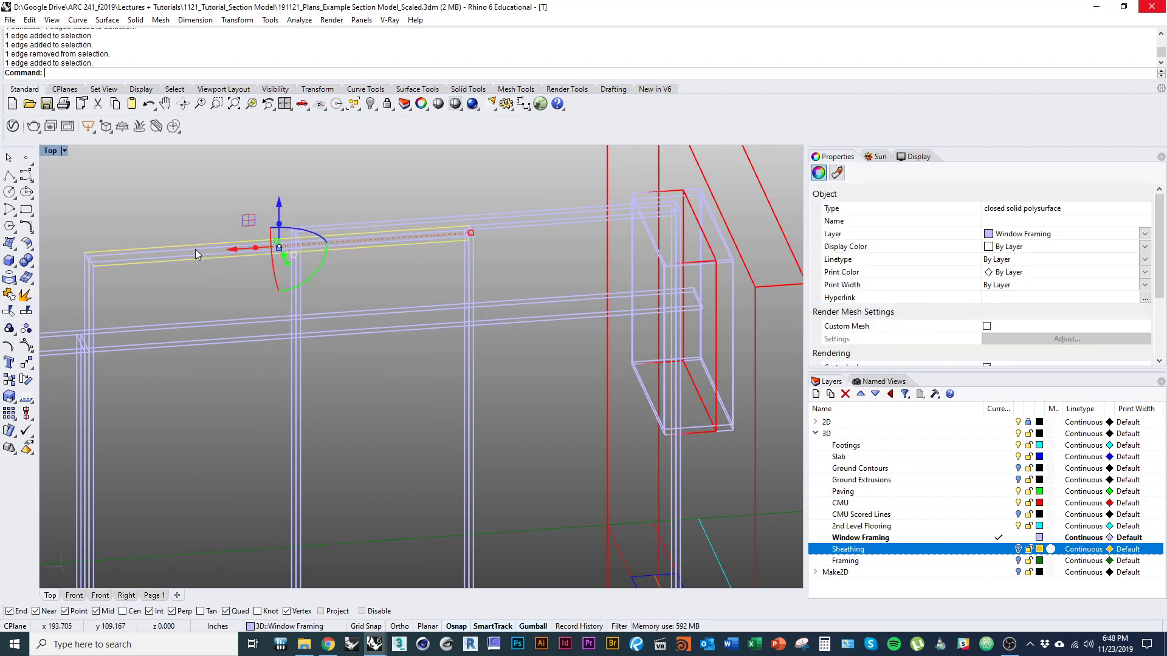
pyautogui.keyDown('ctrl'); pyautogui.keyDown('shift'); pyautogui.click(195, 249); pyautogui.keyUp('shift'); pyautogui.keyUp('ctrl')
pyautogui.keyDown('ctrl'); pyautogui.keyDown('shift'); pyautogui.rightClick(195, 250); pyautogui.keyUp('shift'); pyautogui.keyUp('ctrl')
pyautogui.keyDown('ctrl'); pyautogui.keyDown('shift'); pyautogui.click(199, 257); pyautogui.keyUp('shift'); pyautogui.keyUp('ctrl')
pyautogui.keyDown('ctrl'); pyautogui.keyDown('shift'); pyautogui.rightClick(198, 257); pyautogui.keyUp('shift'); pyautogui.keyUp('ctrl')
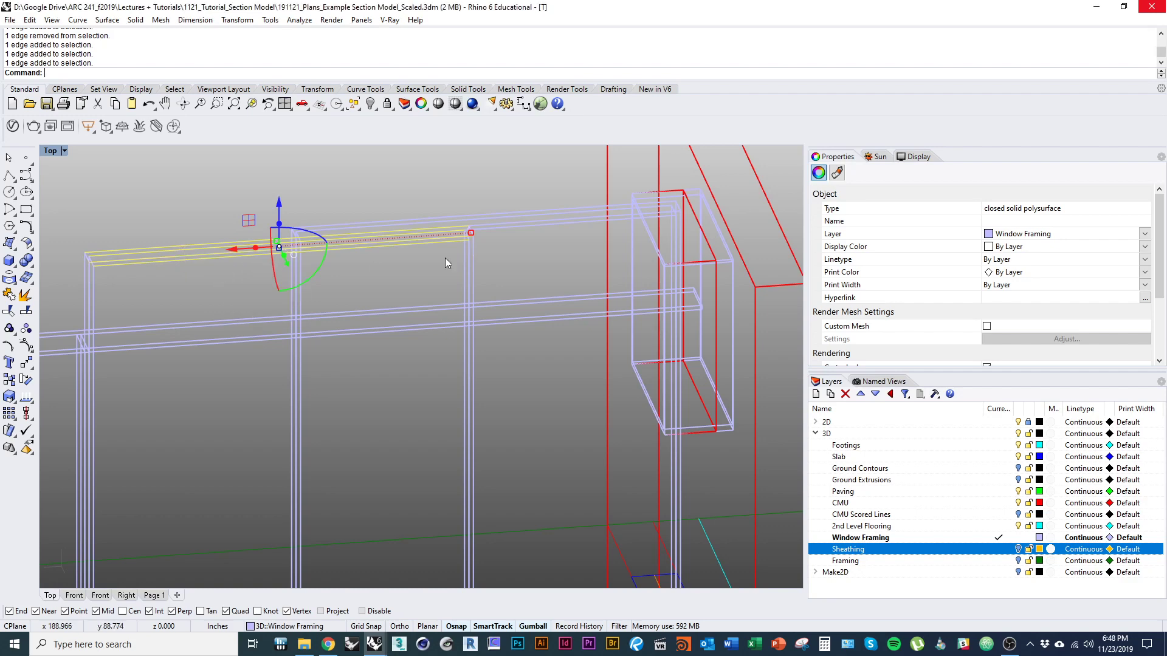
# Step: Add the top rail edges of the outer sliding panel, nearest the CMU end wall, to the selection
pyautogui.keyDown('ctrl'); pyautogui.keyDown('shift'); pyautogui.click(538, 210); pyautogui.keyUp('shift'); pyautogui.keyUp('ctrl')
pyautogui.keyDown('ctrl'); pyautogui.keyDown('shift'); pyautogui.rightClick(537, 211); pyautogui.keyUp('shift'); pyautogui.keyUp('ctrl')
pyautogui.keyDown('ctrl'); pyautogui.keyDown('shift'); pyautogui.click(538, 217); pyautogui.keyUp('shift'); pyautogui.keyUp('ctrl')
pyautogui.keyDown('ctrl'); pyautogui.keyDown('shift'); pyautogui.rightClick(539, 217); pyautogui.keyUp('shift'); pyautogui.keyUp('ctrl')
pyautogui.keyDown('ctrl'); pyautogui.keyDown('shift'); pyautogui.click(540, 224); pyautogui.keyUp('shift'); pyautogui.keyUp('ctrl')
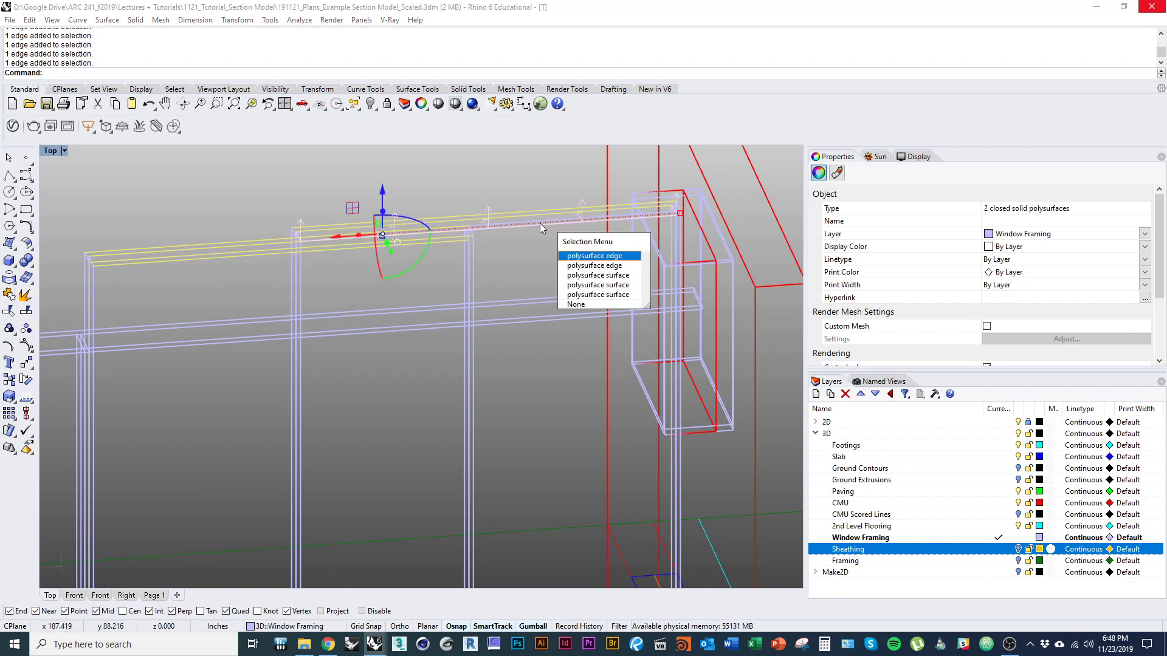
pyautogui.keyDown('ctrl'); pyautogui.keyDown('shift'); pyautogui.rightClick(539, 223); pyautogui.keyUp('shift'); pyautogui.keyUp('ctrl')
pyautogui.keyDown('ctrl'); pyautogui.keyDown('shift'); pyautogui.click(538, 222); pyautogui.keyUp('shift'); pyautogui.keyUp('ctrl')
pyautogui.keyDown('ctrl'); pyautogui.keyDown('shift'); pyautogui.rightClick(538, 221); pyautogui.keyUp('shift'); pyautogui.keyUp('ctrl')
# Step: Move the selected top edges of both panels vertically from the panel's top corner down to the upper-level frame's header
pyautogui.moveTo(523, 255); pyautogui.dragTo(461, 273, button='right')
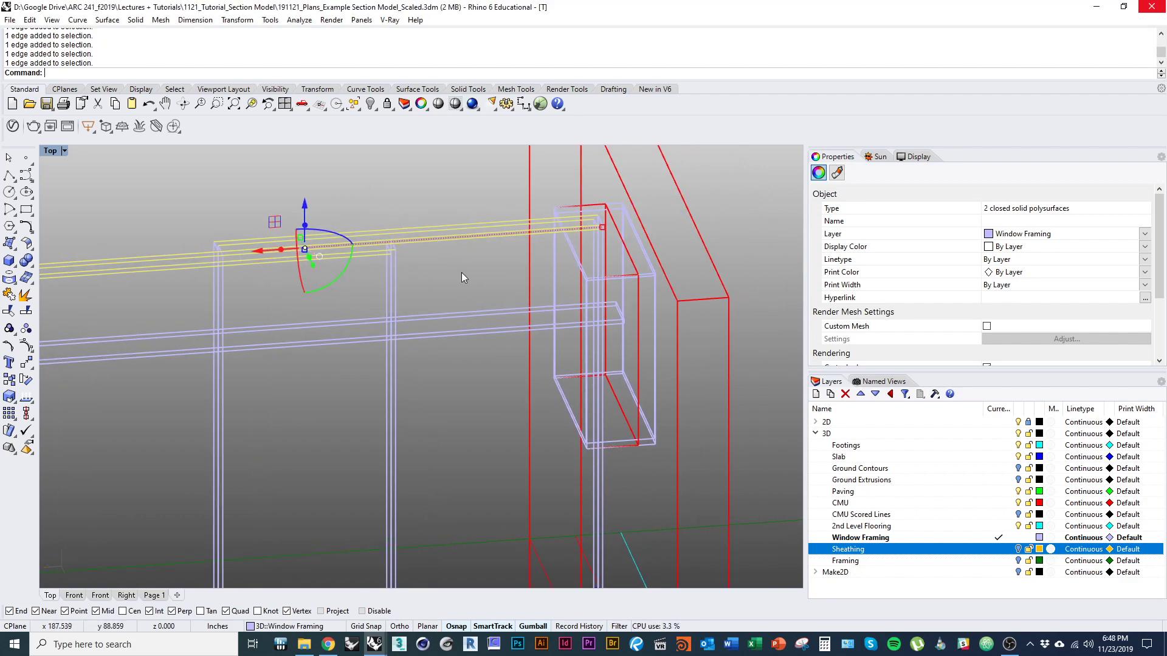
pyautogui.write('m')
pyautogui.press('Return')
pyautogui.write('v')
pyautogui.press('Return')
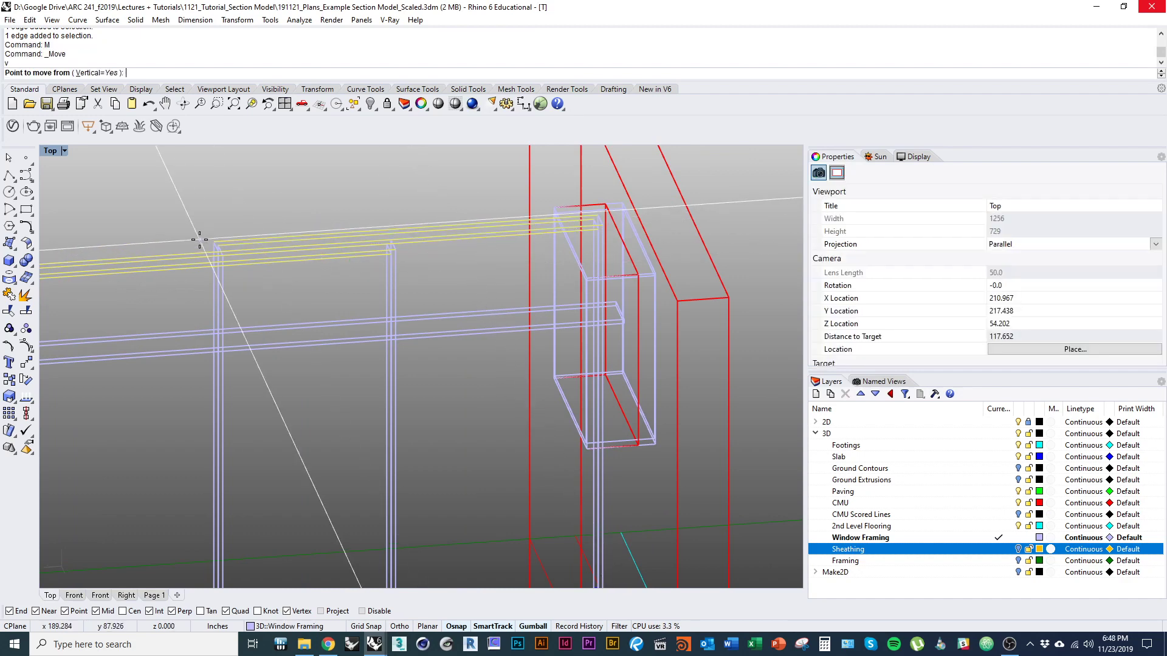
pyautogui.click(216, 241)
pyautogui.click(454, 341)
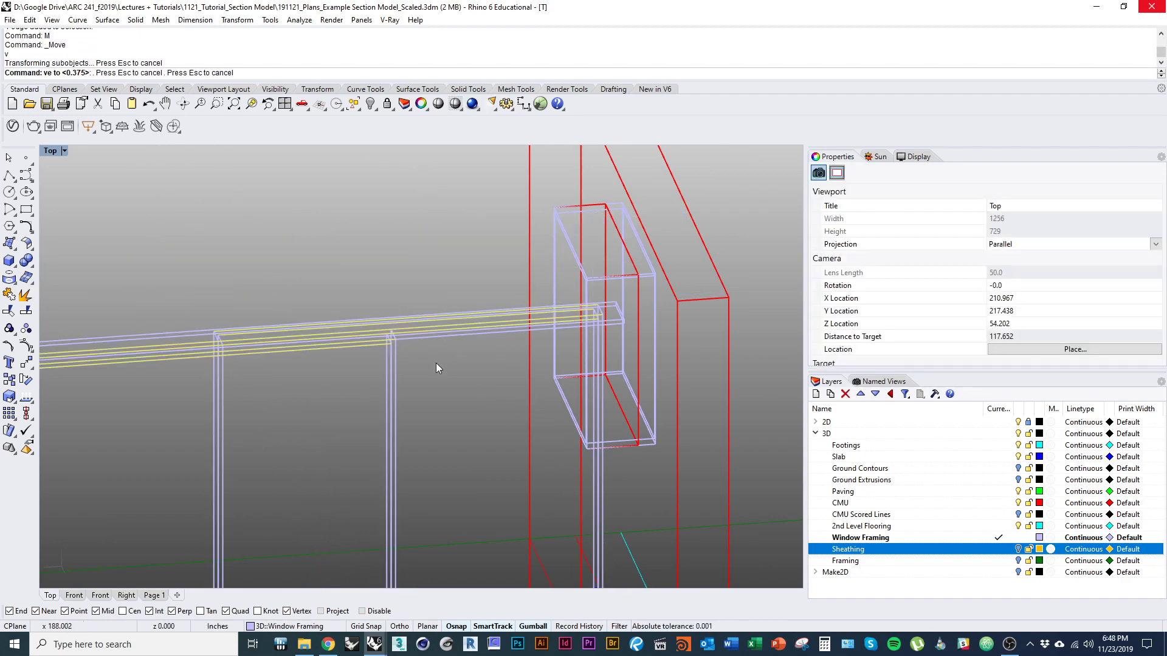
# Step: Return to shaded display and delete the upper-level sliding panel nearest the CMU end wall
pyautogui.scroll(-5, 437, 363)
pyautogui.hotkey('ctrl', 'alt', 's')
pyautogui.moveTo(492, 419); pyautogui.dragTo(456, 333, button='right')
pyautogui.click(514, 419)
pyautogui.click(547, 449)
pyautogui.press('Delete')
# Step: Switch to wireframe display and sub-select the vertical edges of the remaining panel's outer stile
pyautogui.click(428, 402)
pyautogui.scroll(-3, 427, 401)
pyautogui.scroll(5, 411, 297)
pyautogui.keyDown('ctrl'); pyautogui.keyDown('shift'); pyautogui.click(411, 297); pyautogui.keyUp('shift'); pyautogui.keyUp('ctrl')
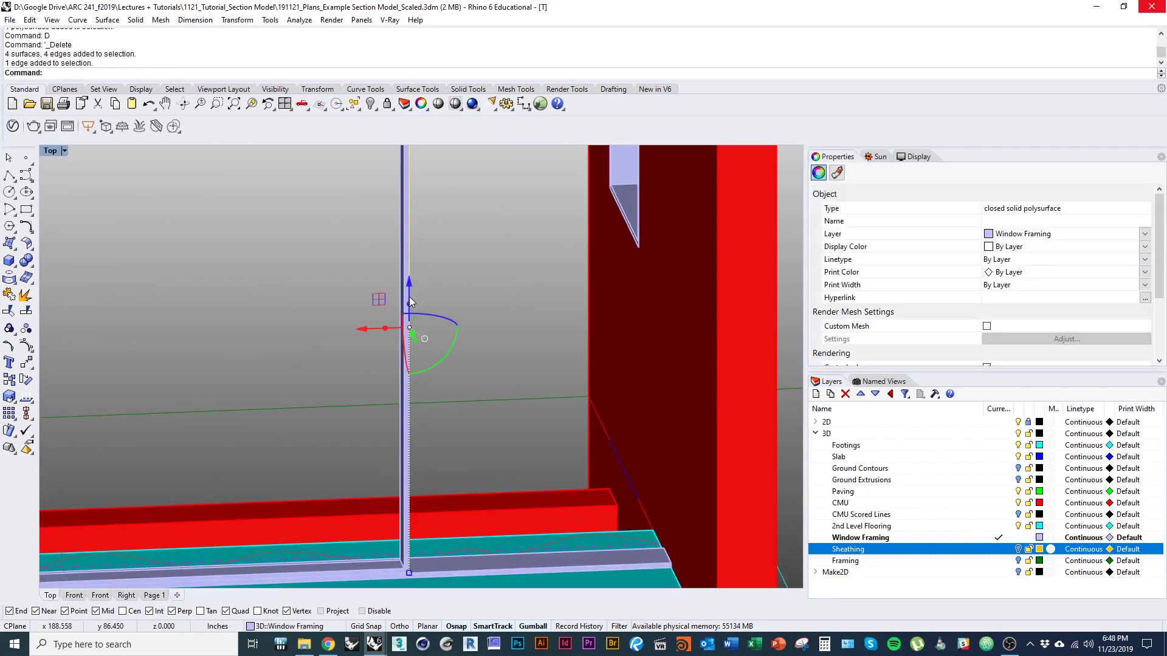
pyautogui.keyDown('ctrl'); pyautogui.keyDown('shift'); pyautogui.click(411, 296); pyautogui.keyUp('shift'); pyautogui.keyUp('ctrl')
pyautogui.hotkey('ctrl', 'alt', 'w')
pyautogui.scroll(2, 397, 275)
pyautogui.keyDown('ctrl'); pyautogui.keyDown('shift'); pyautogui.click(401, 282); pyautogui.keyUp('shift'); pyautogui.keyUp('ctrl')
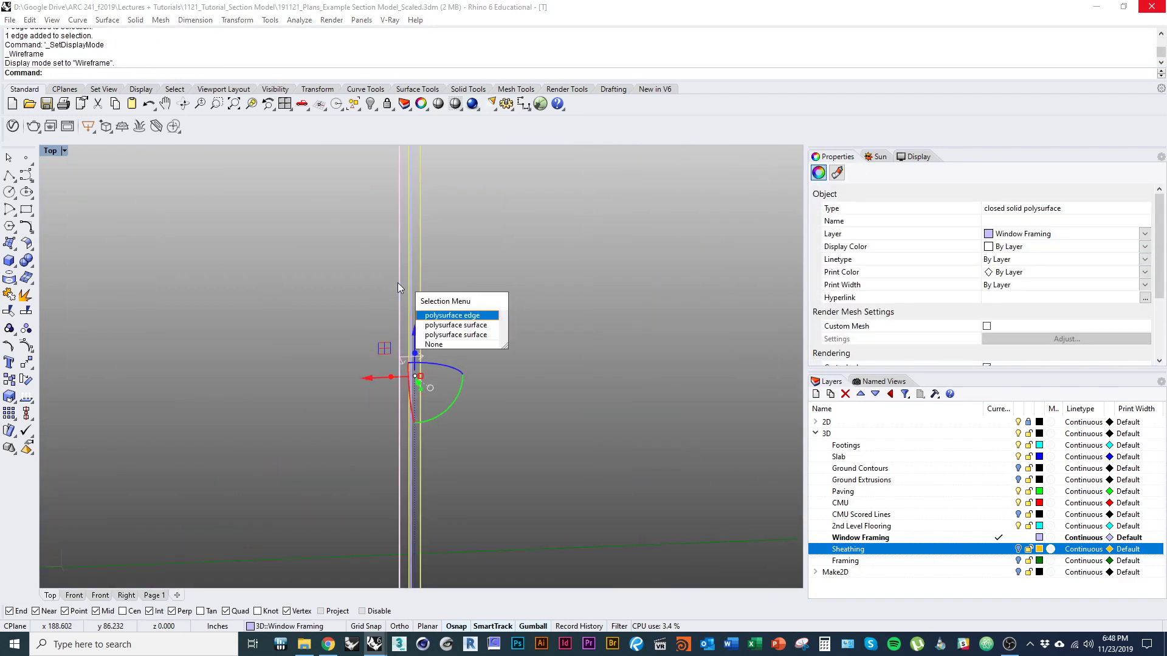
pyautogui.click(444, 315)
pyautogui.keyDown('ctrl'); pyautogui.keyDown('shift'); pyautogui.click(412, 282); pyautogui.keyUp('shift'); pyautogui.keyUp('ctrl')
pyautogui.click(458, 315)
pyautogui.scroll(-5, 417, 302)
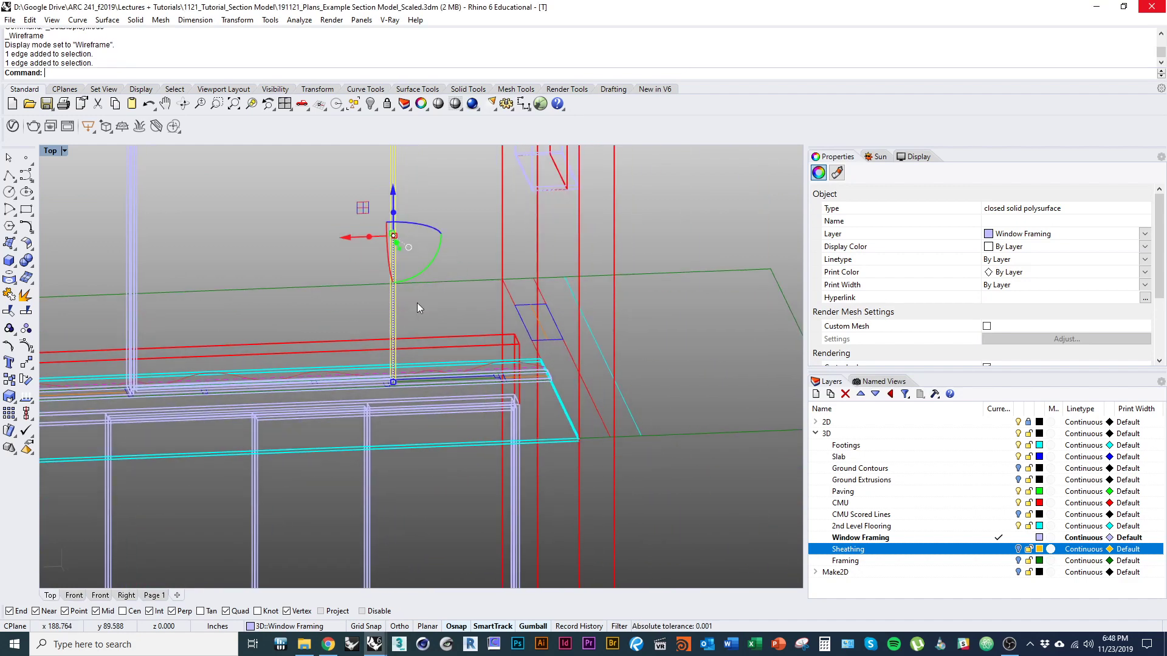
# Step: Hide the 2D layer and widen the panel by moving its stile edges along the sill toward the CMU end wall
pyautogui.write('M')
pyautogui.press('Return')
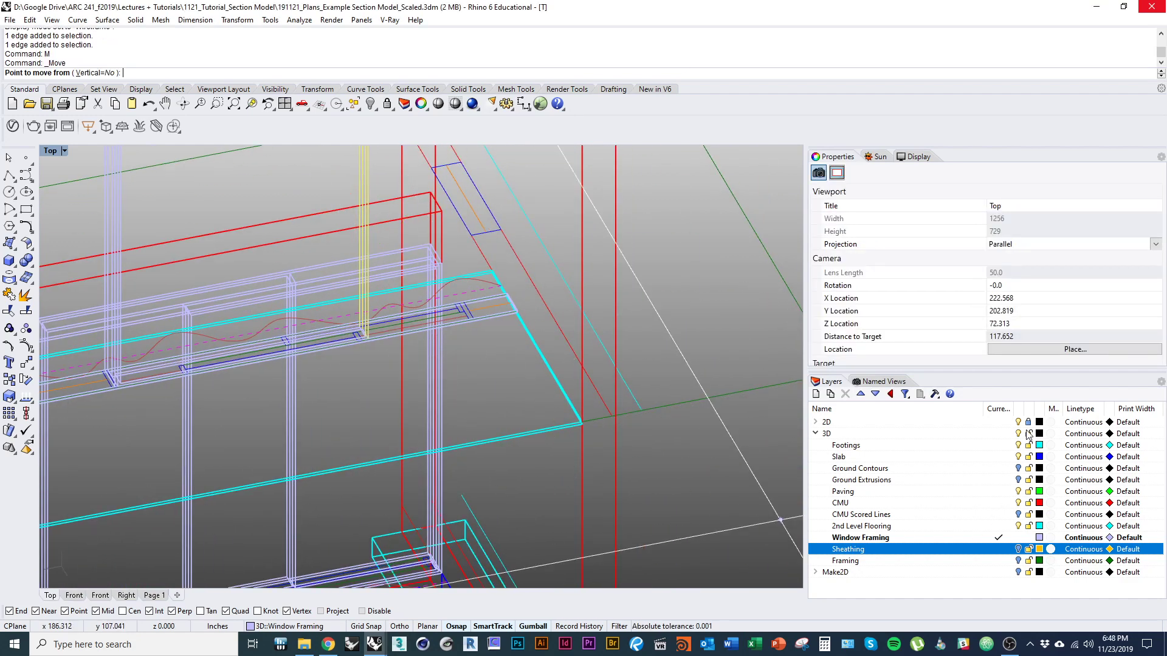
pyautogui.scroll(3, 401, 389)
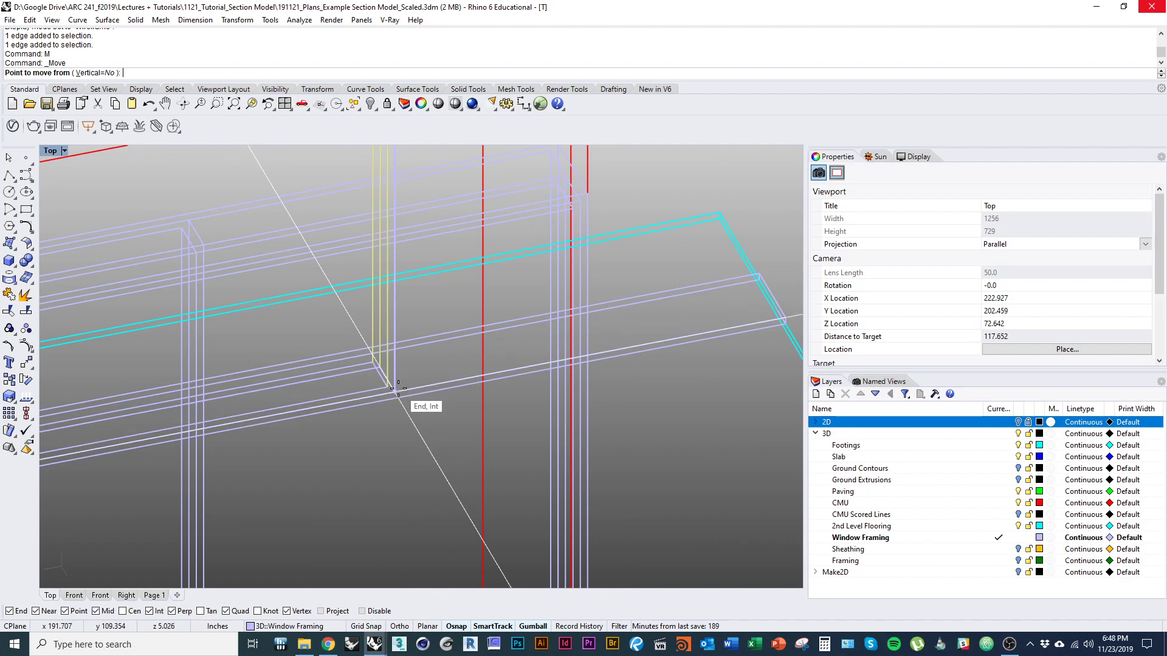
pyautogui.click(387, 377)
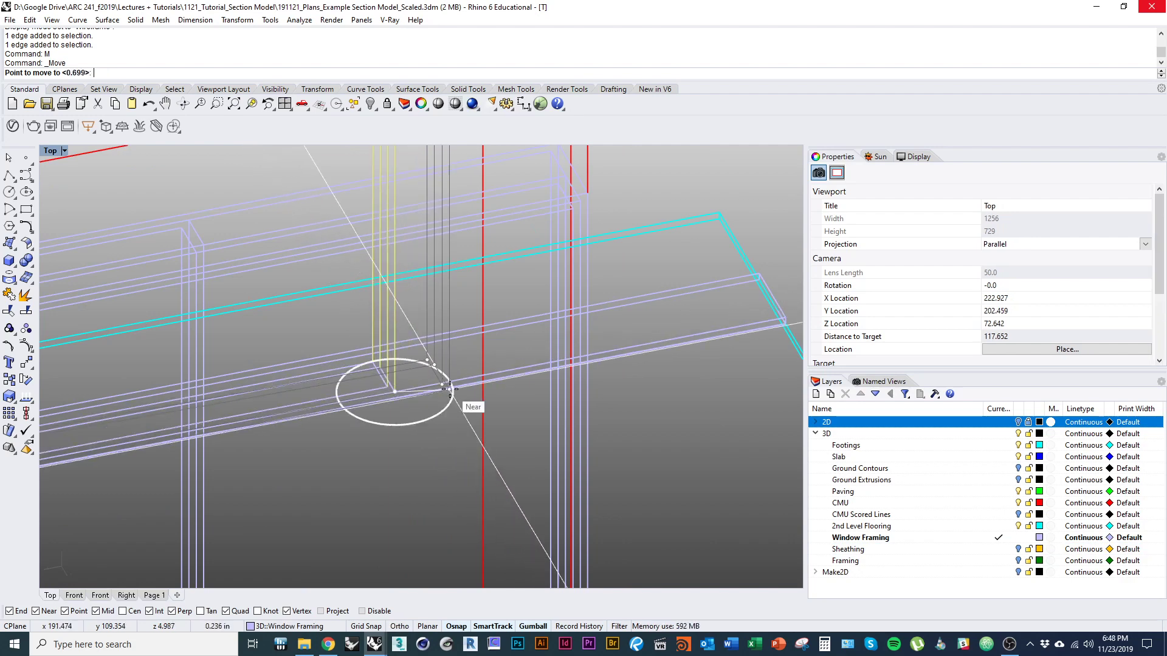
pyautogui.scroll(-7, 452, 376)
pyautogui.moveTo(435, 427)
pyautogui.keyDown('ctrl'); pyautogui.keyDown('shift'); pyautogui.mouseDown(button='right')
pyautogui.moveTo(396, 409)
pyautogui.moveTo(416, 380)
pyautogui.moveTo(413, 318)
pyautogui.mouseUp(button='right'); pyautogui.keyUp('shift'); pyautogui.keyUp('ctrl')
pyautogui.click(404, 423)
pyautogui.press('Escape')
# Step: Restore shaded display and copy the widened panel along the sill toward the CMU end wall
pyautogui.hotkey('ctrl', 'alt', 's')
pyautogui.click(414, 318)
pyautogui.moveTo(274, 333); pyautogui.dragTo(425, 368)
pyautogui.scroll(3, 461, 369)
pyautogui.moveTo(461, 369); pyautogui.dragTo(402, 320, button='right')
pyautogui.write('M')
pyautogui.press('Return')
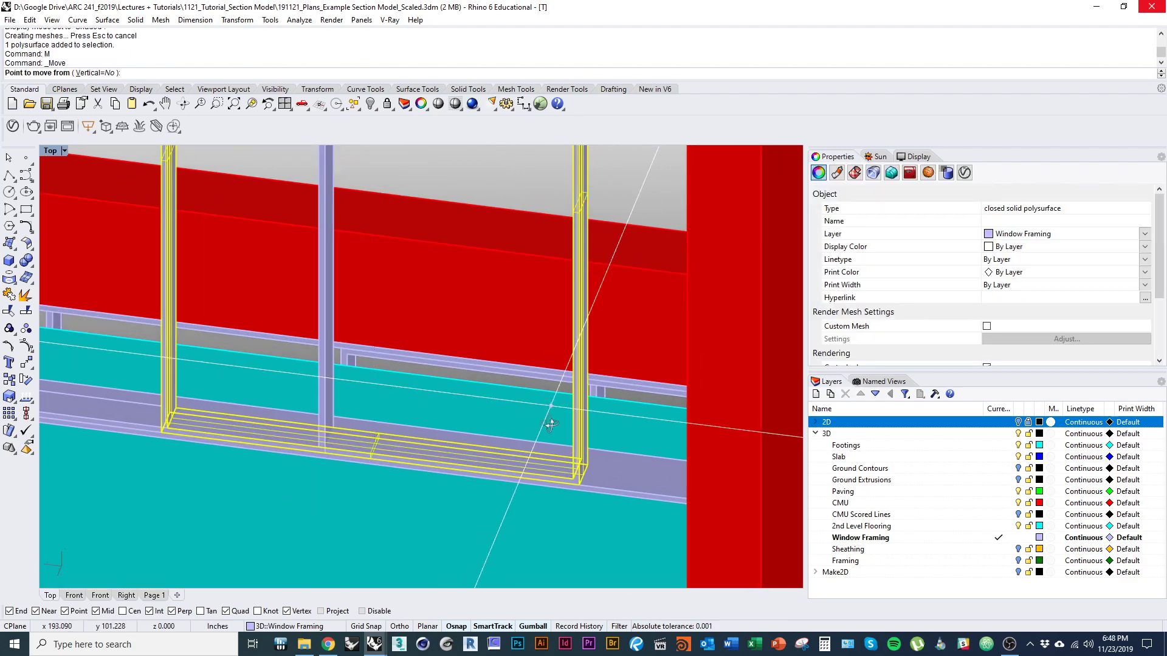
pyautogui.scroll(2, 572, 375)
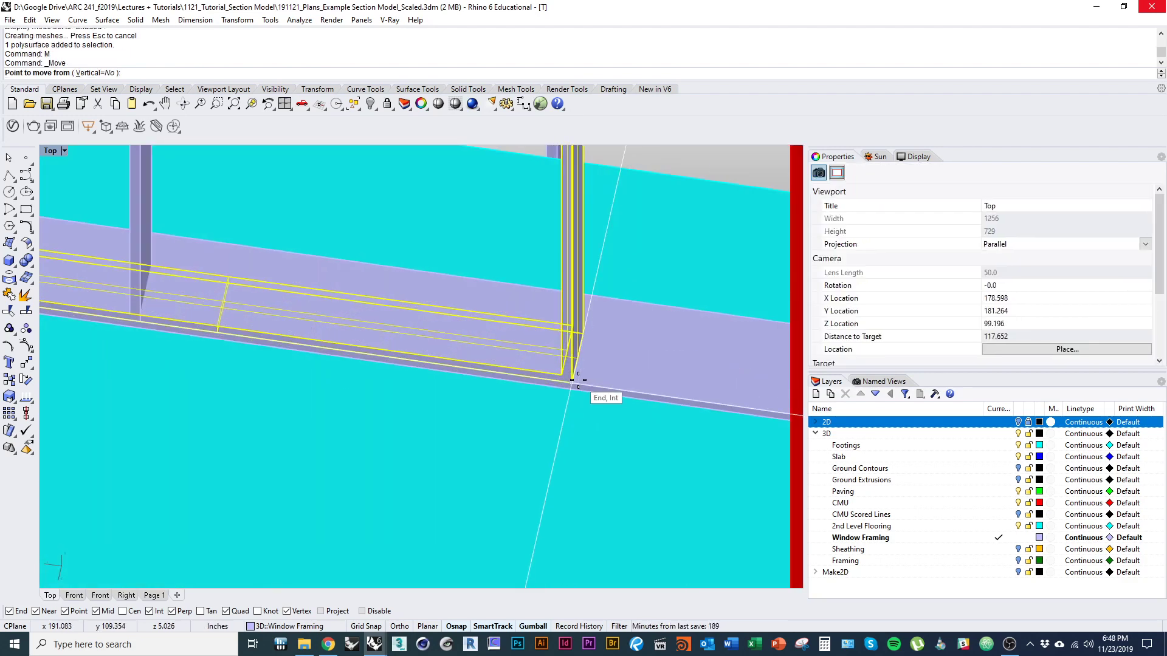
pyautogui.press('Escape')
pyautogui.keyDown('ctrl'); pyautogui.keyDown('shift'); pyautogui.moveTo(578, 380); pyautogui.dragTo(536, 390, button='right'); pyautogui.keyUp('shift'); pyautogui.keyUp('ctrl')
pyautogui.scroll(-3, 536, 394)
pyautogui.write('M')
pyautogui.press('Return')
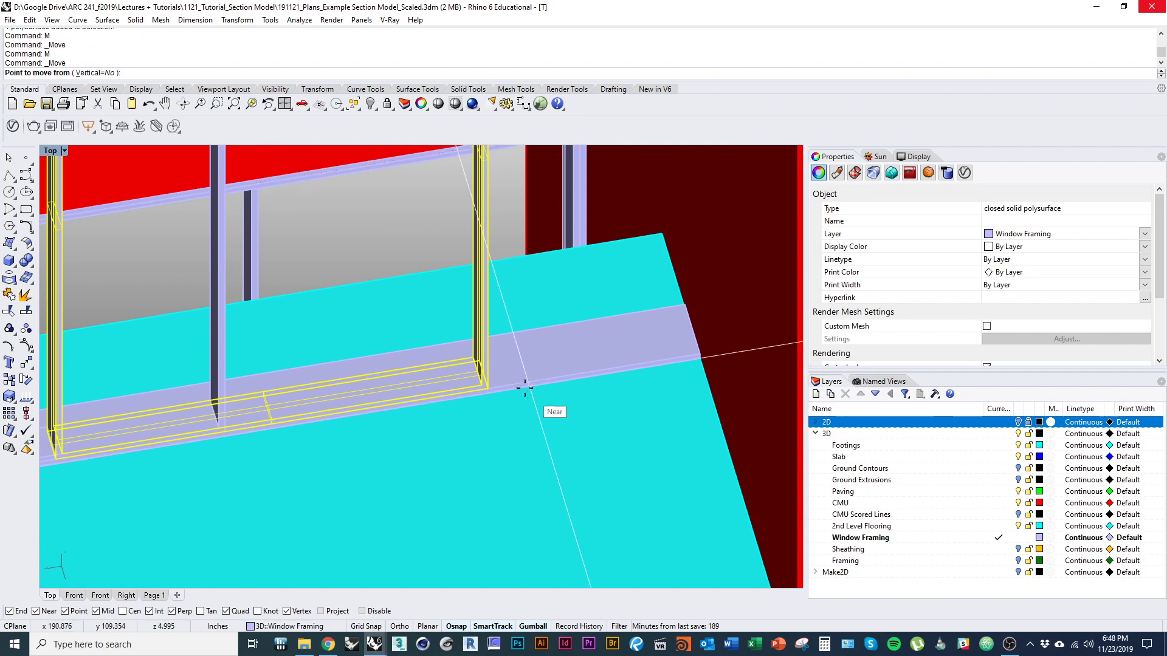
pyautogui.press('Escape')
pyautogui.scroll(-9, 508, 378)
pyautogui.scroll(5, 348, 357)
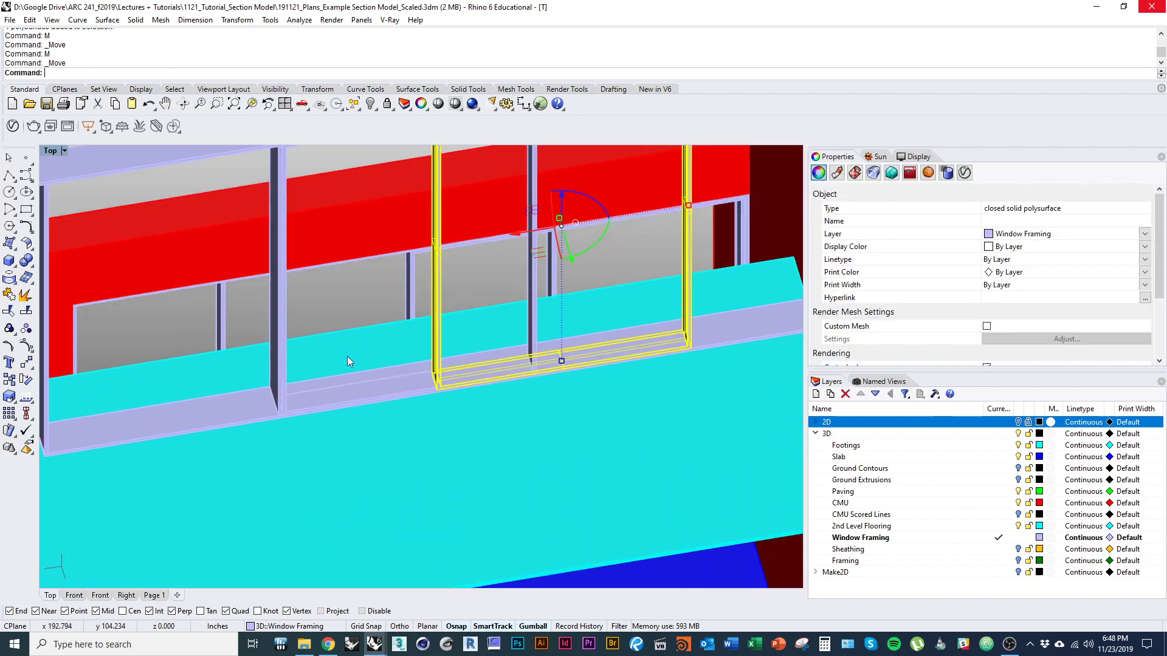
# Step: Copy the upper-level frame post beside the inner panel from its base corner to the sill's end at the CMU wall
pyautogui.click(281, 381)
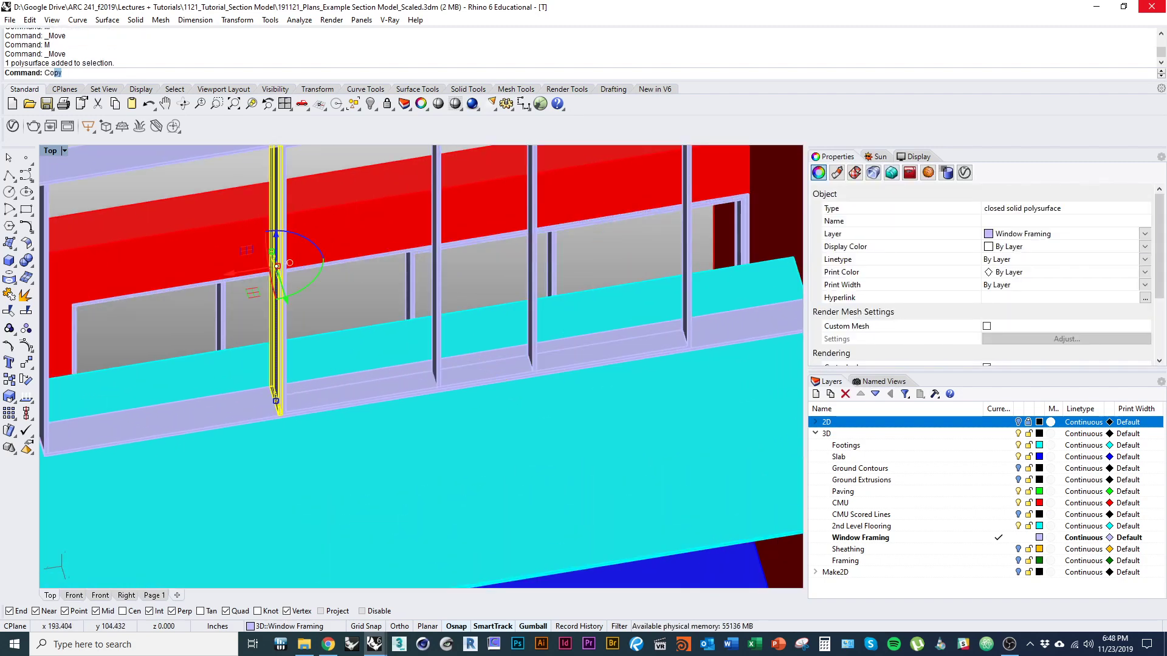
pyautogui.write('Co')
pyautogui.press('Return')
pyautogui.scroll(4, 248, 413)
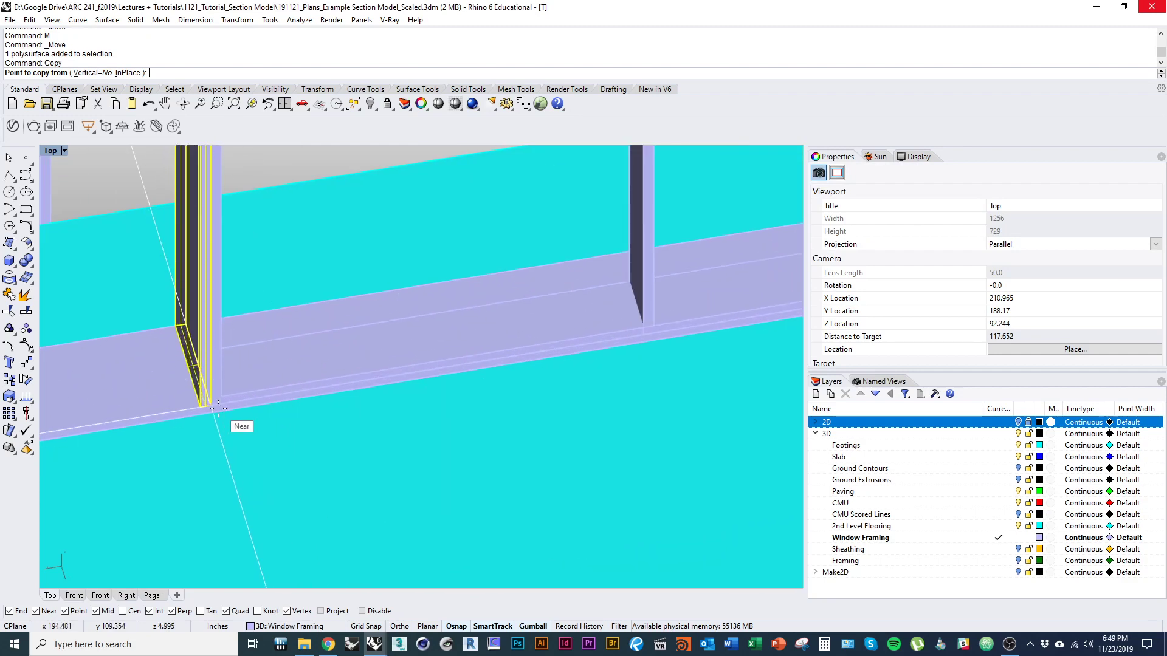
pyautogui.click(218, 408)
pyautogui.scroll(-5, 340, 389)
pyautogui.scroll(3, 547, 425)
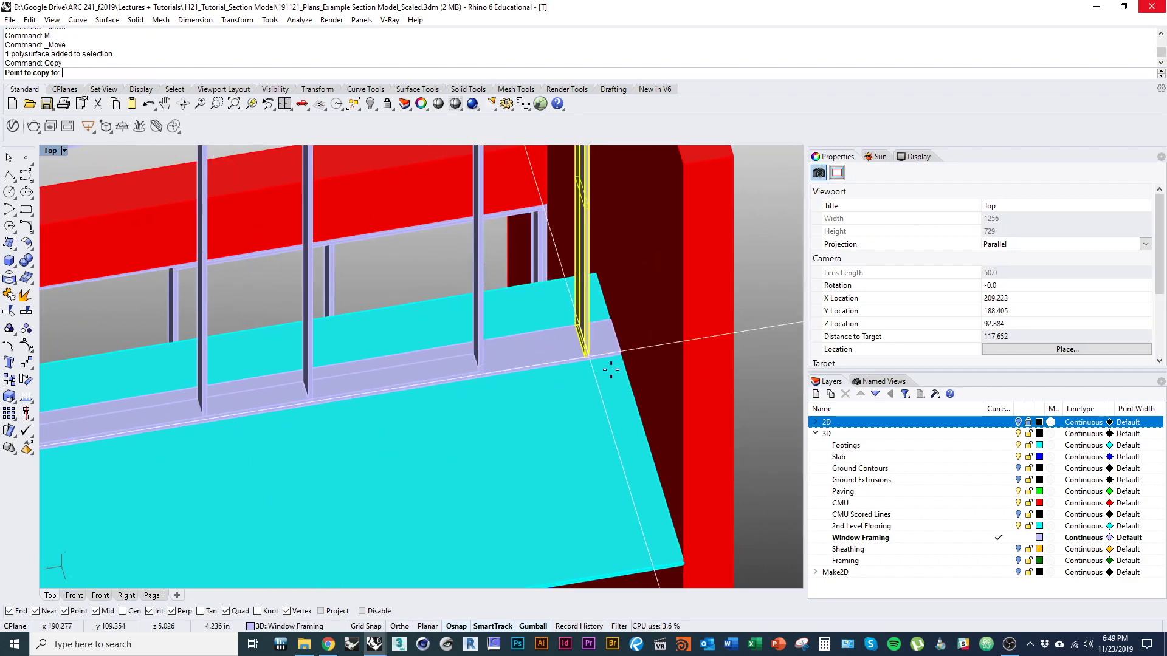
pyautogui.scroll(3, 611, 370)
pyautogui.click(635, 335)
pyautogui.scroll(-4, 635, 335)
pyautogui.press('Return')
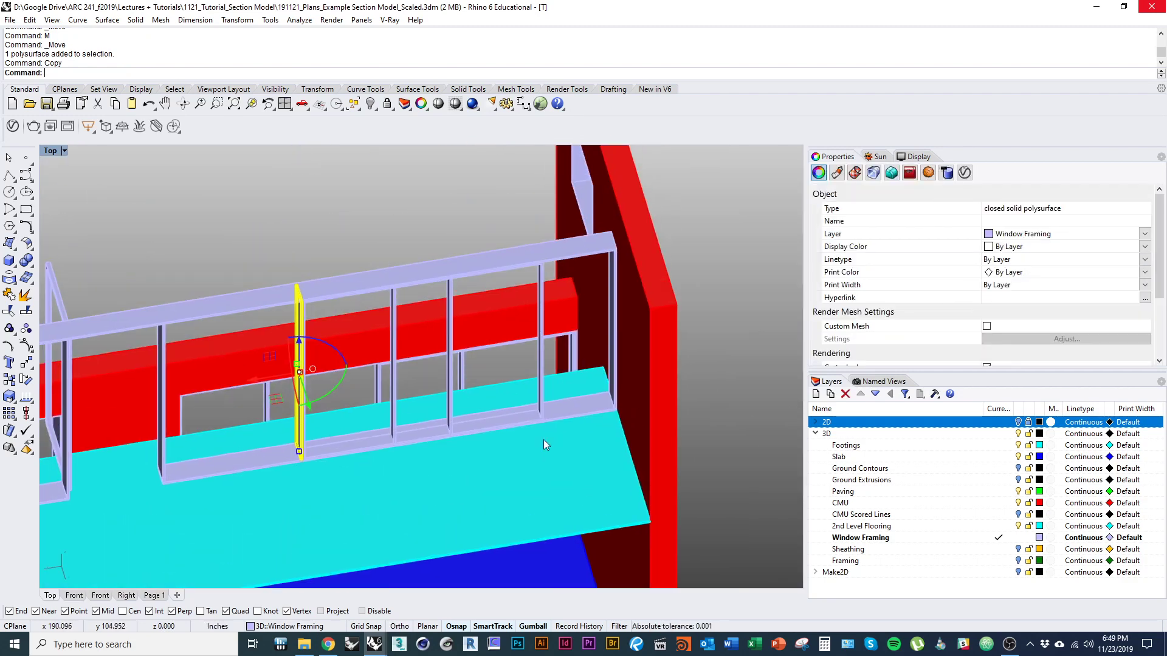
# Step: Move the copied sliding panel along the sill from its bottom corner to the base of the new end post
pyautogui.click(549, 428)
pyautogui.scroll(3, 548, 407)
pyautogui.write('M')
pyautogui.press('Return')
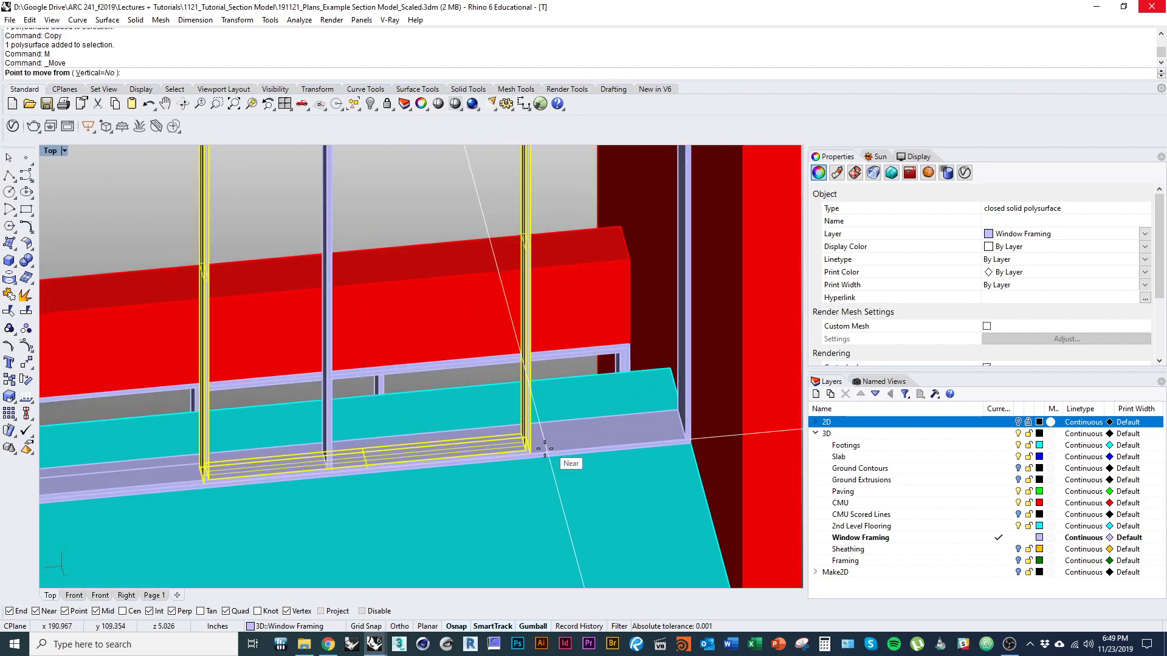
pyautogui.click(545, 449)
pyautogui.click(684, 439)
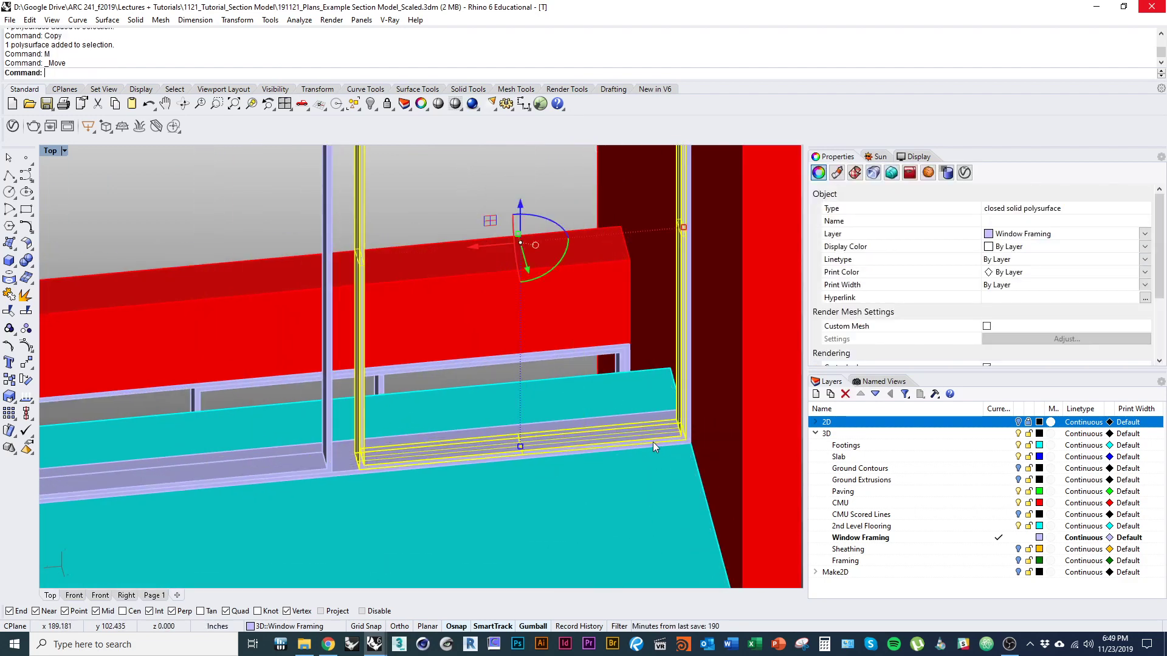
pyautogui.scroll(-4, 491, 454)
pyautogui.click(490, 444)
pyautogui.scroll(2, 511, 447)
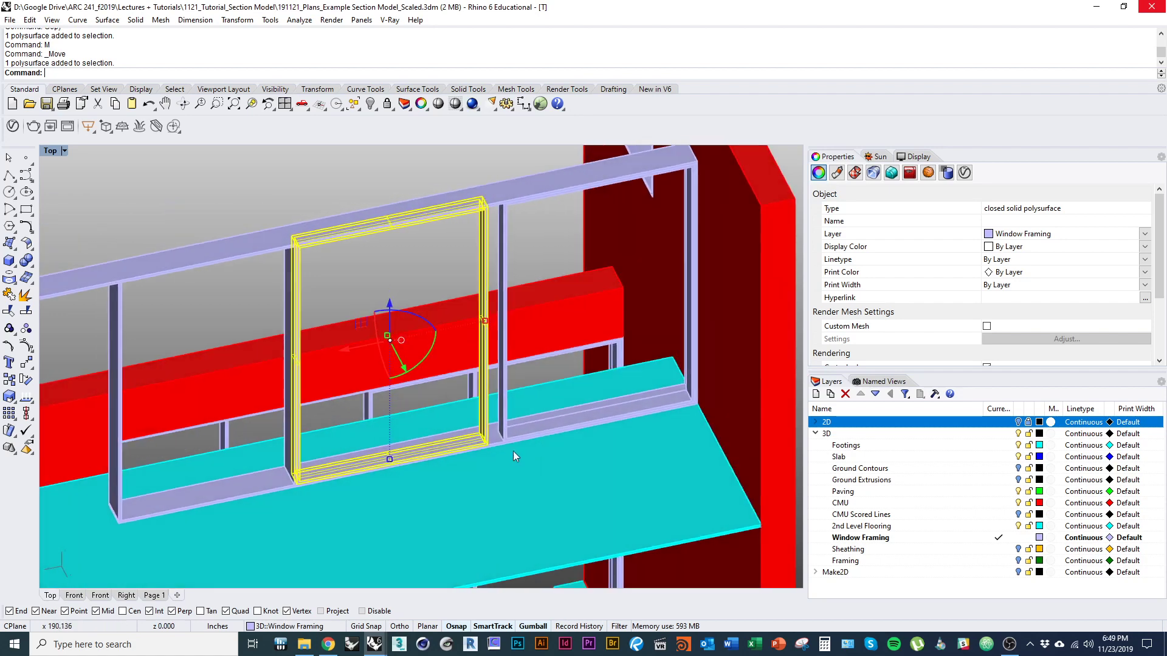
pyautogui.scroll(3, 486, 438)
pyautogui.write('M')
pyautogui.press('Return')
pyautogui.scroll(2, 480, 468)
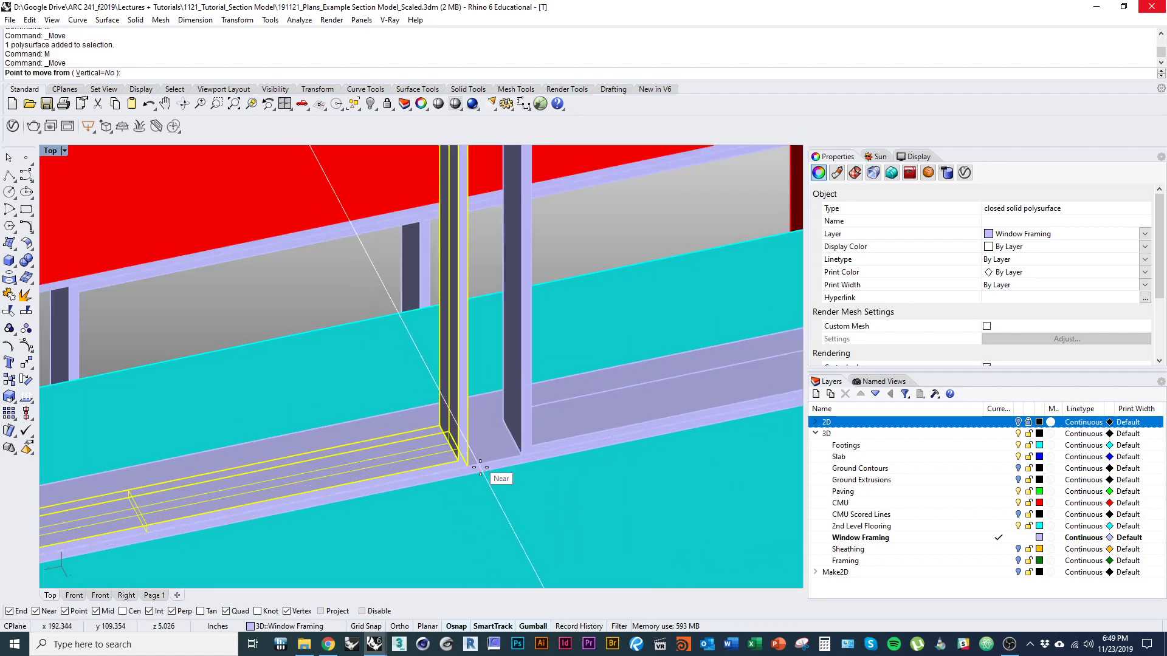
pyautogui.press('Escape')
pyautogui.scroll(-3, 446, 449)
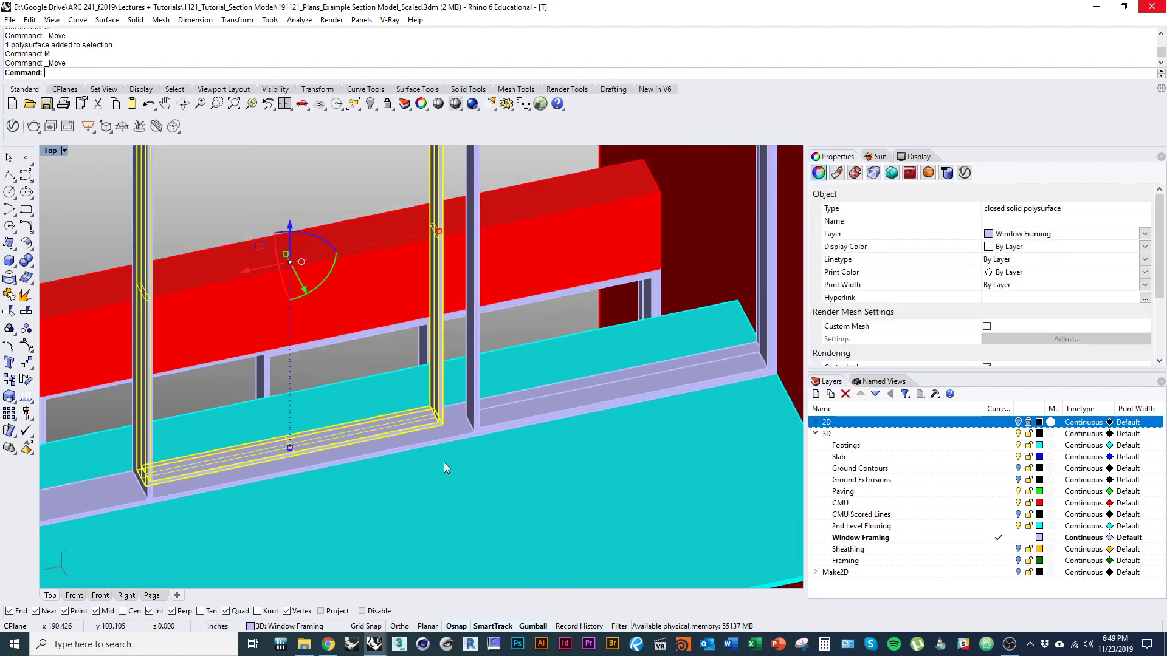
pyautogui.scroll(-5, 370, 306)
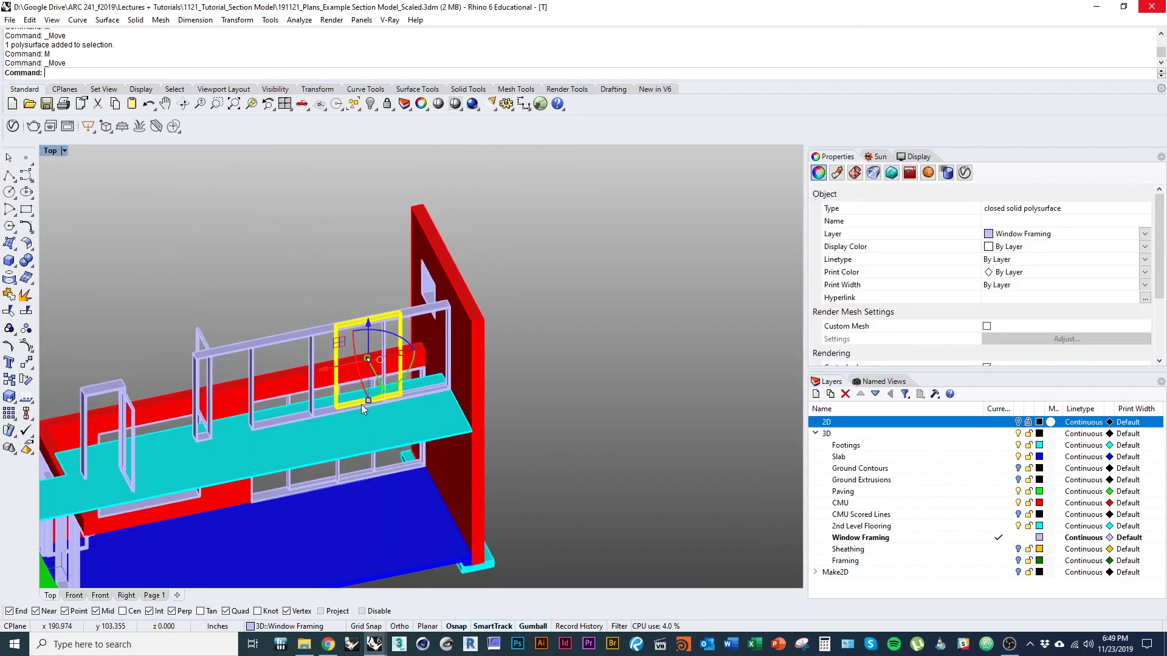
pyautogui.scroll(4, 330, 320)
pyautogui.scroll(-3, 370, 315)
pyautogui.press('Escape')
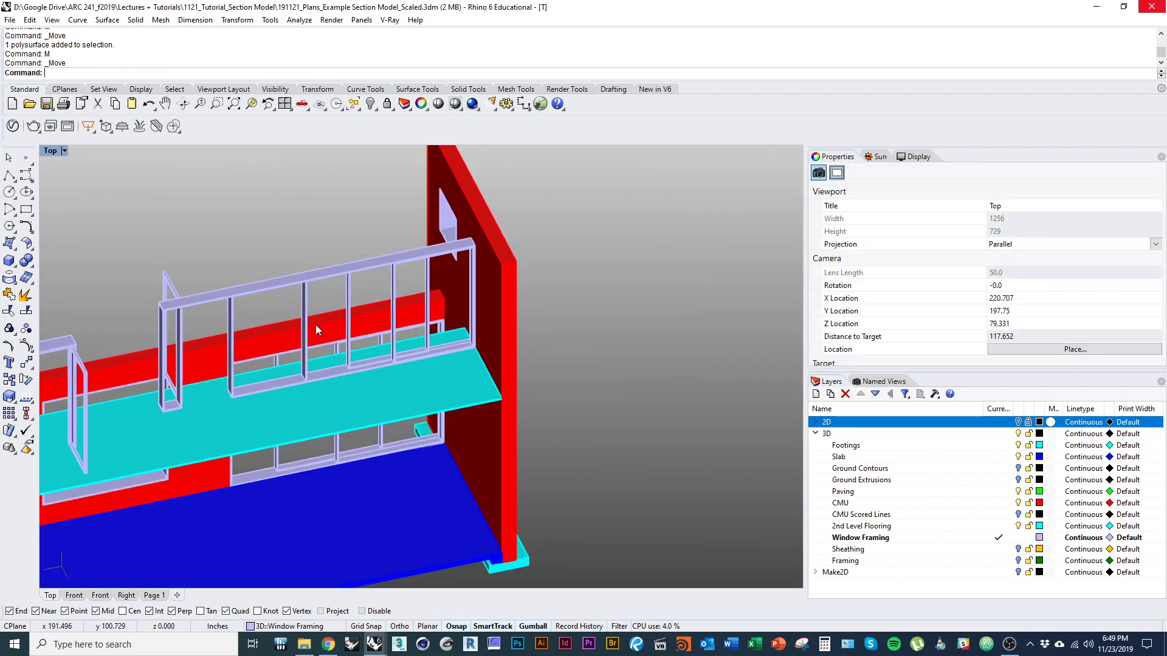
# Step: Show the Sheathing, Framing and CMU Scored Lines layers
pyautogui.scroll(-3, 315, 324)
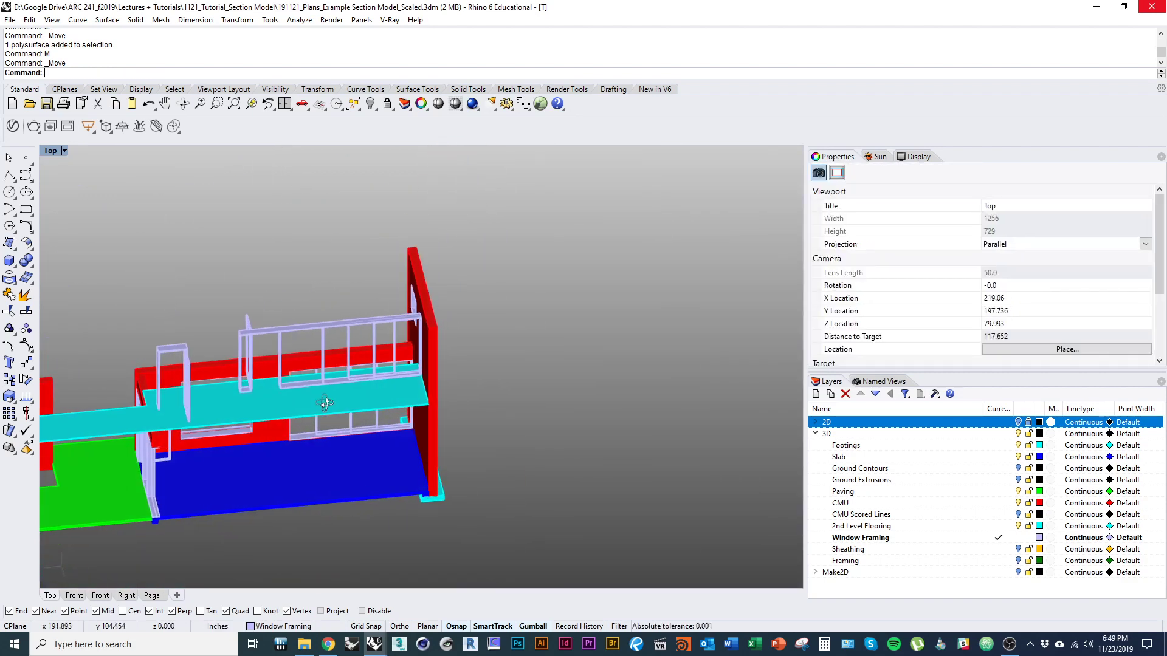
pyautogui.click(1018, 550)
pyautogui.click(1018, 560)
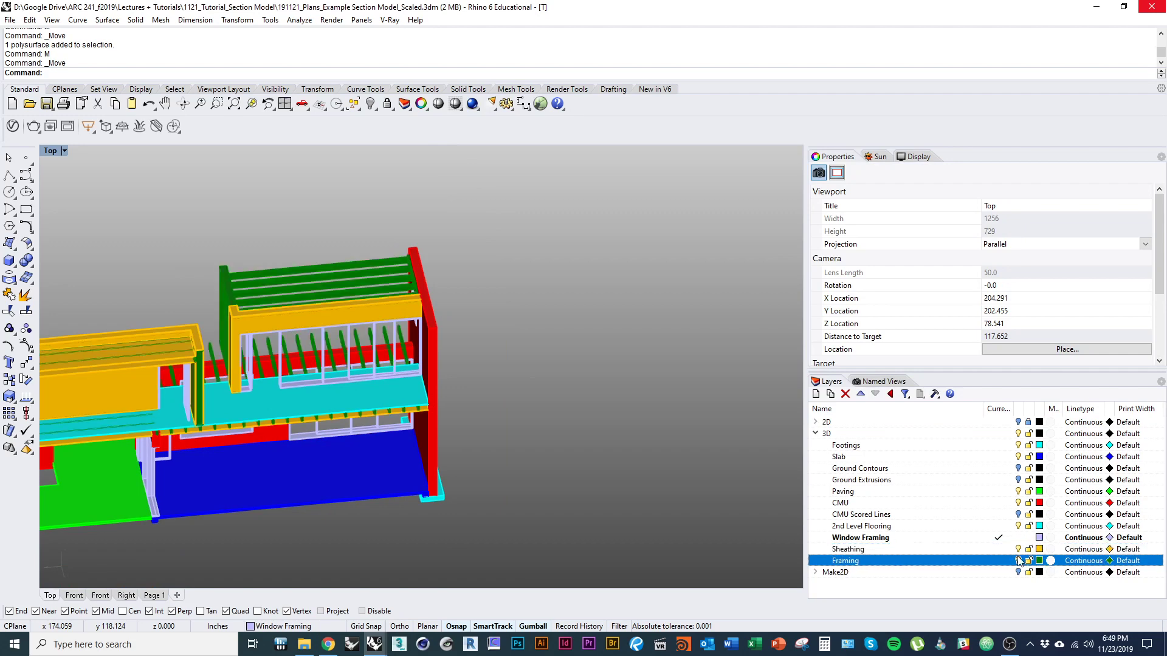
pyautogui.click(1018, 514)
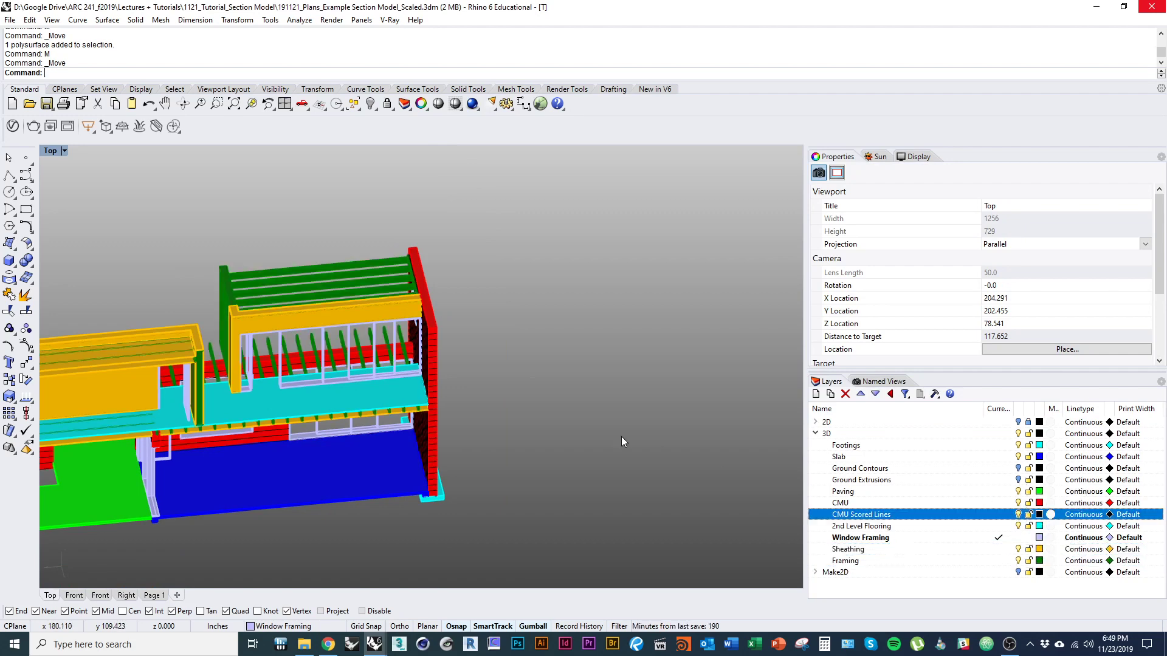
# Step: Examine the assembled section model from both sides, checking the window framing, sheathing and openings
pyautogui.scroll(-3, 632, 468)
pyautogui.scroll(4, 604, 422)
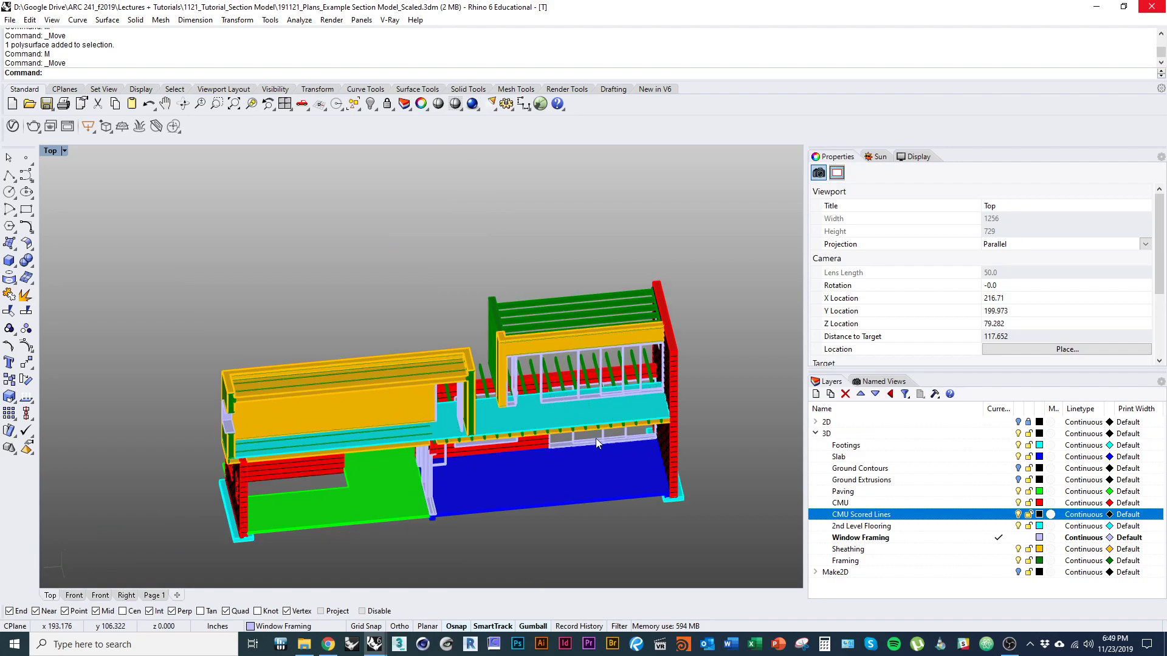
pyautogui.scroll(6, 505, 468)
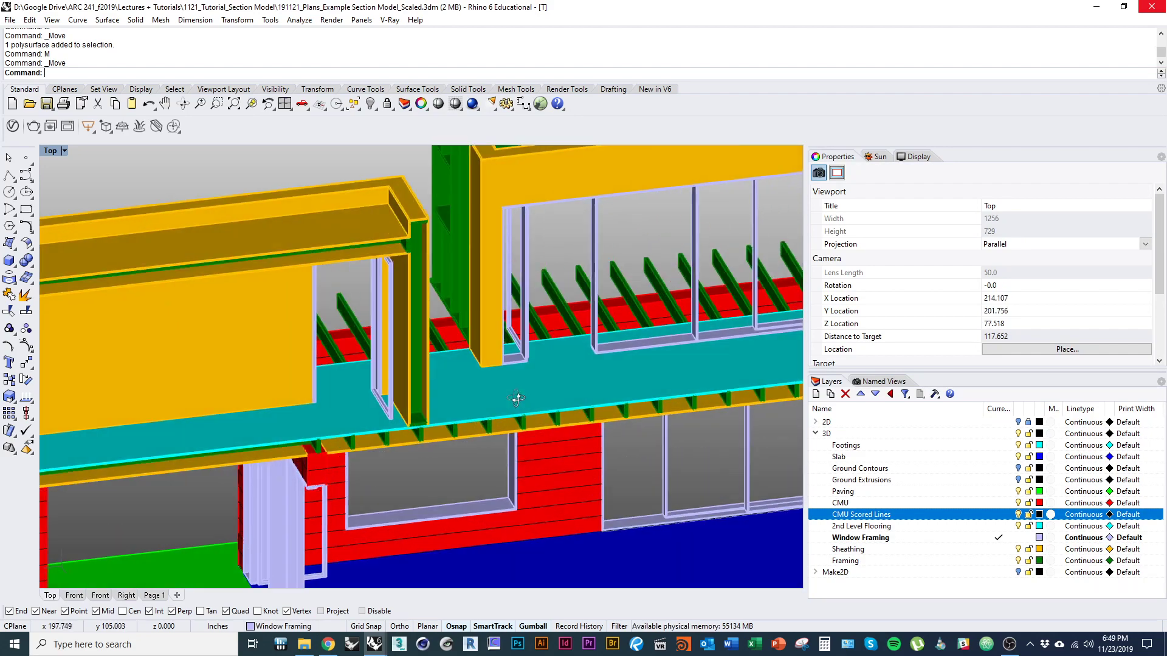
pyautogui.moveTo(490, 406); pyautogui.dragTo(449, 322, button='right')
pyautogui.scroll(10, 530, 370)
pyautogui.scroll(-4, 453, 368)
pyautogui.keyDown('ctrl'); pyautogui.keyDown('shift'); pyautogui.moveTo(453, 367); pyautogui.dragTo(505, 385, button='right'); pyautogui.keyUp('shift'); pyautogui.keyUp('ctrl')
pyautogui.moveTo(646, 392); pyautogui.dragTo(581, 455, button='right')
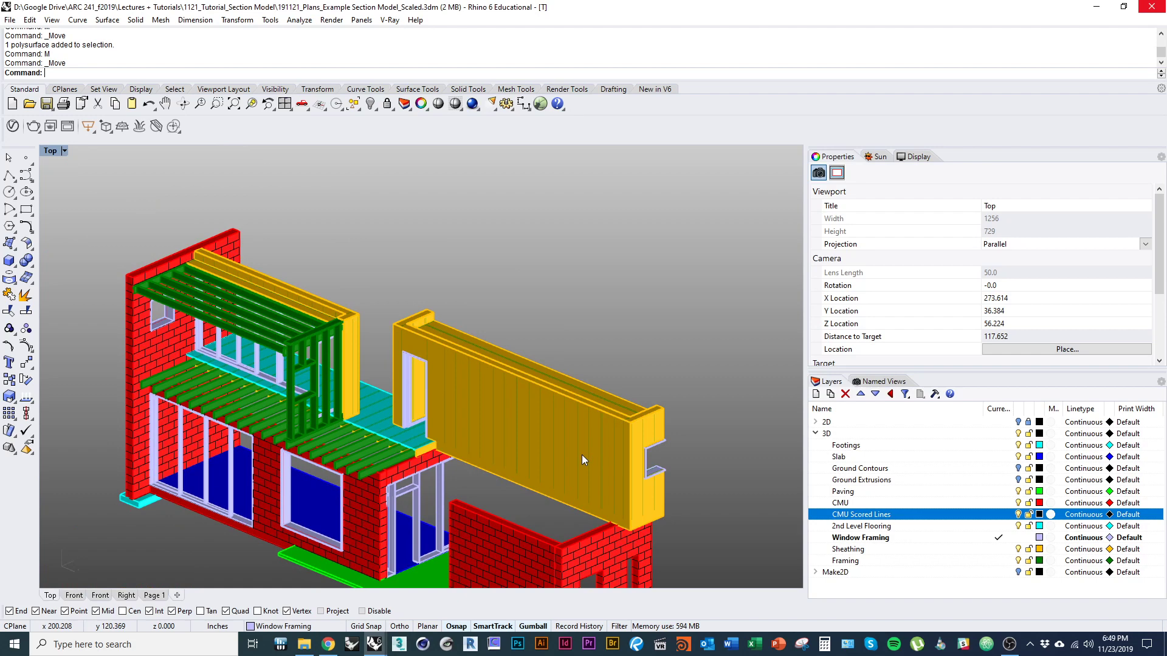
pyautogui.moveTo(647, 464); pyautogui.dragTo(520, 407, button='right')
pyautogui.scroll(4, 587, 414)
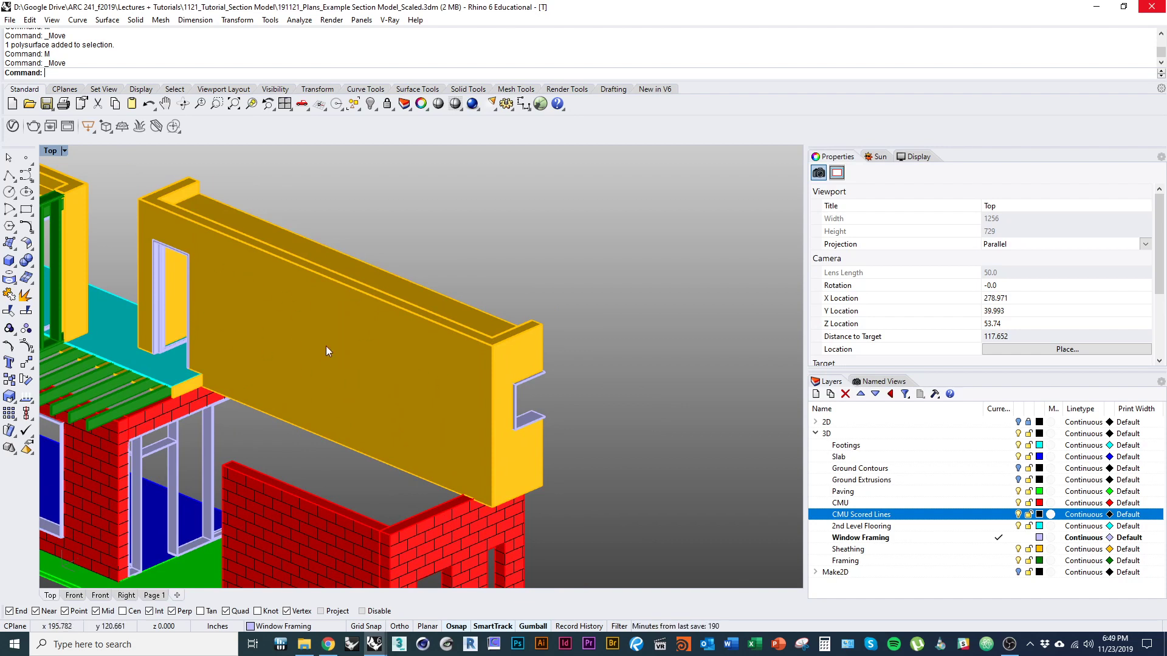
# Step: Examine the upper sheathed walls, corner window opening and door framing from several angles and compare their head heights
pyautogui.moveTo(461, 382); pyautogui.dragTo(454, 384, button='right')
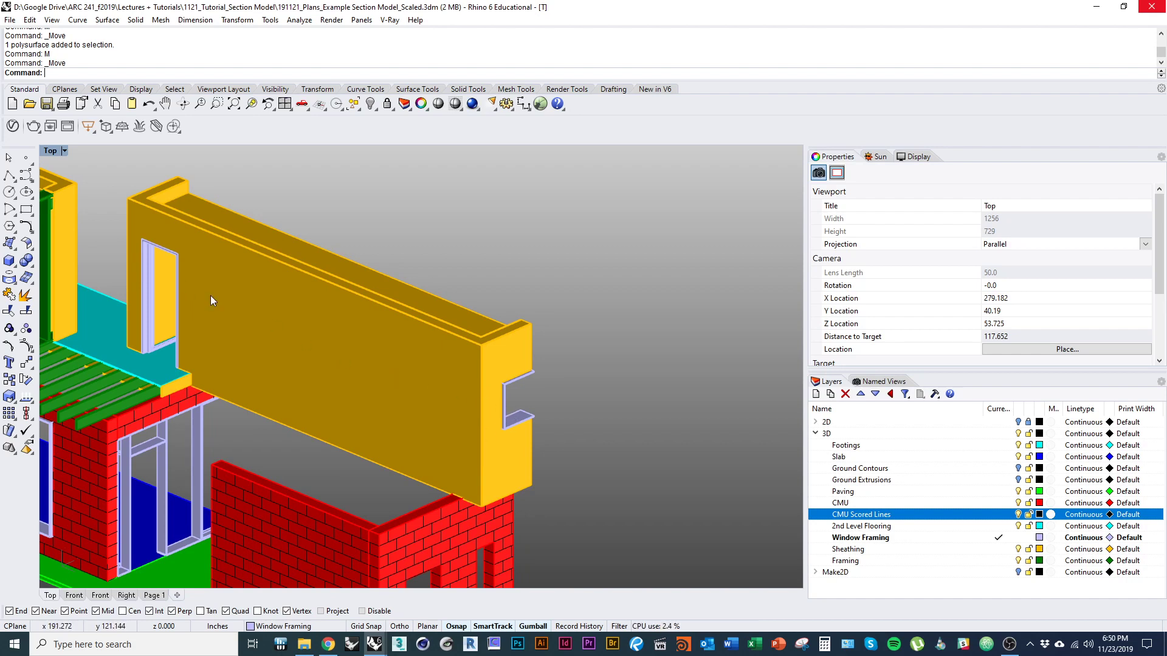
pyautogui.moveTo(284, 325); pyautogui.dragTo(489, 377, button='right')
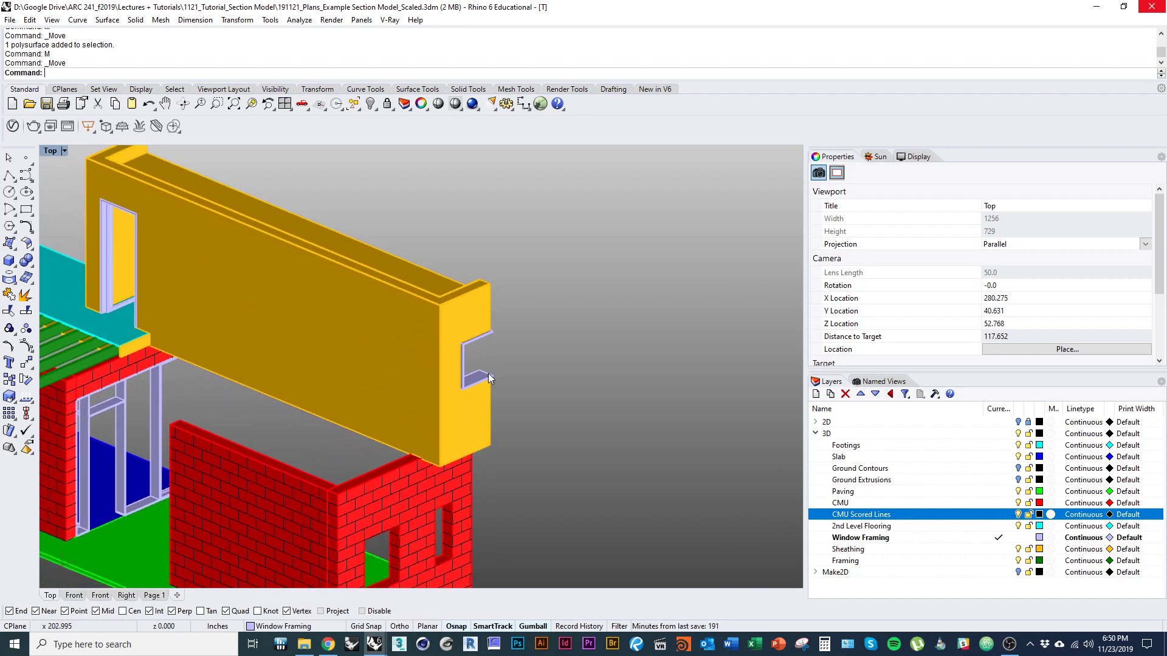
pyautogui.moveTo(358, 382); pyautogui.dragTo(377, 396, button='right')
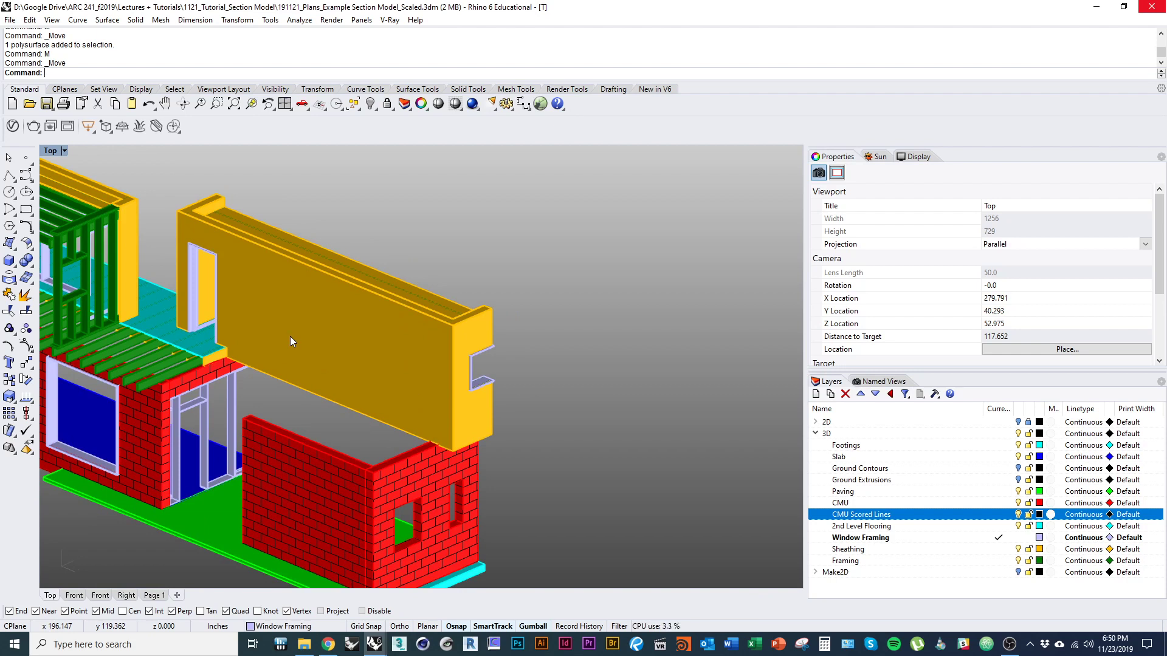
pyautogui.moveTo(290, 336); pyautogui.dragTo(398, 334, button='right')
pyautogui.moveTo(389, 385); pyautogui.dragTo(411, 363, button='right')
pyautogui.moveTo(474, 339); pyautogui.dragTo(405, 335, button='right')
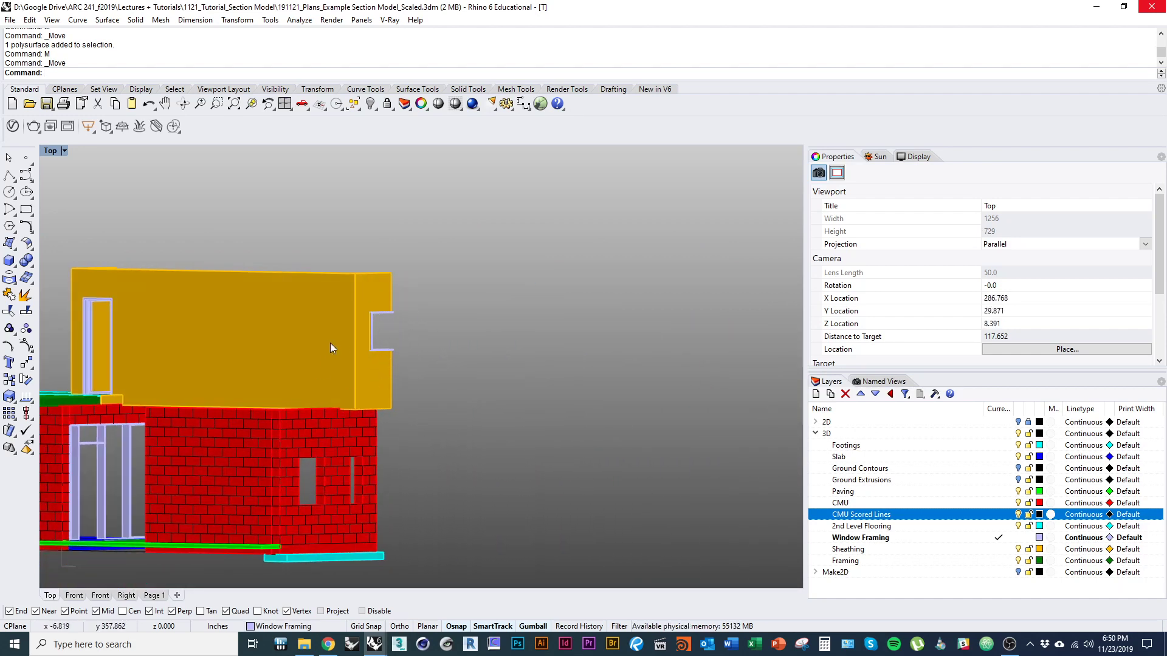
pyautogui.moveTo(331, 348); pyautogui.dragTo(399, 338, button='right')
pyautogui.moveTo(554, 332); pyautogui.dragTo(570, 338, button='right')
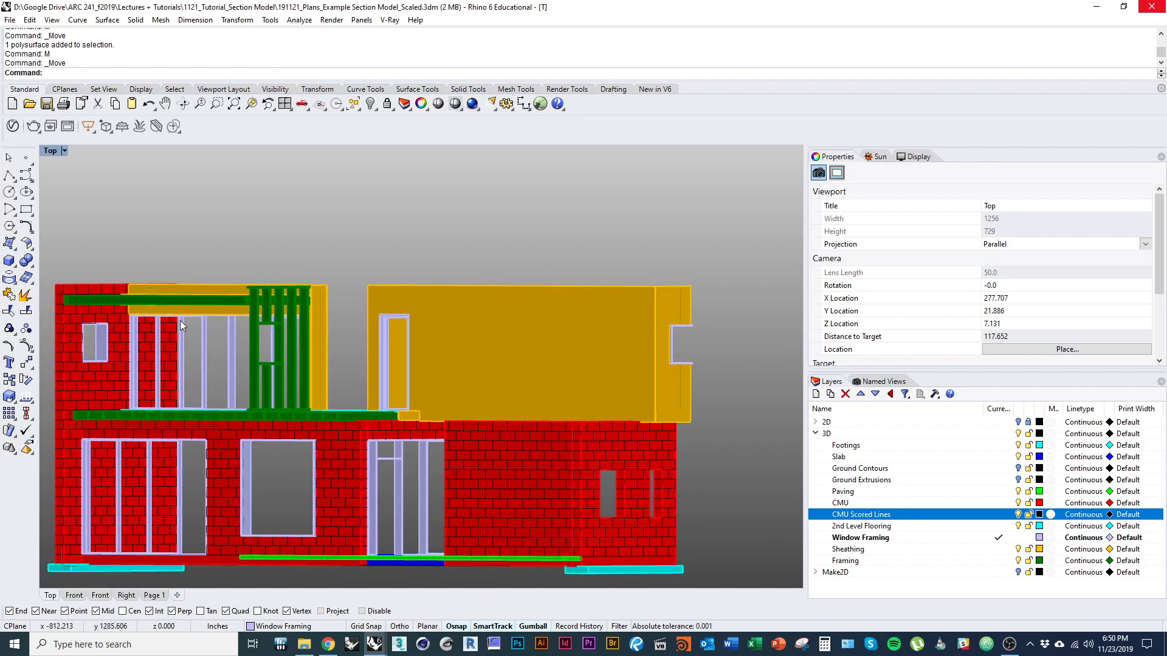
pyautogui.moveTo(179, 319); pyautogui.dragTo(361, 318, button='right')
pyautogui.scroll(6, 350, 330)
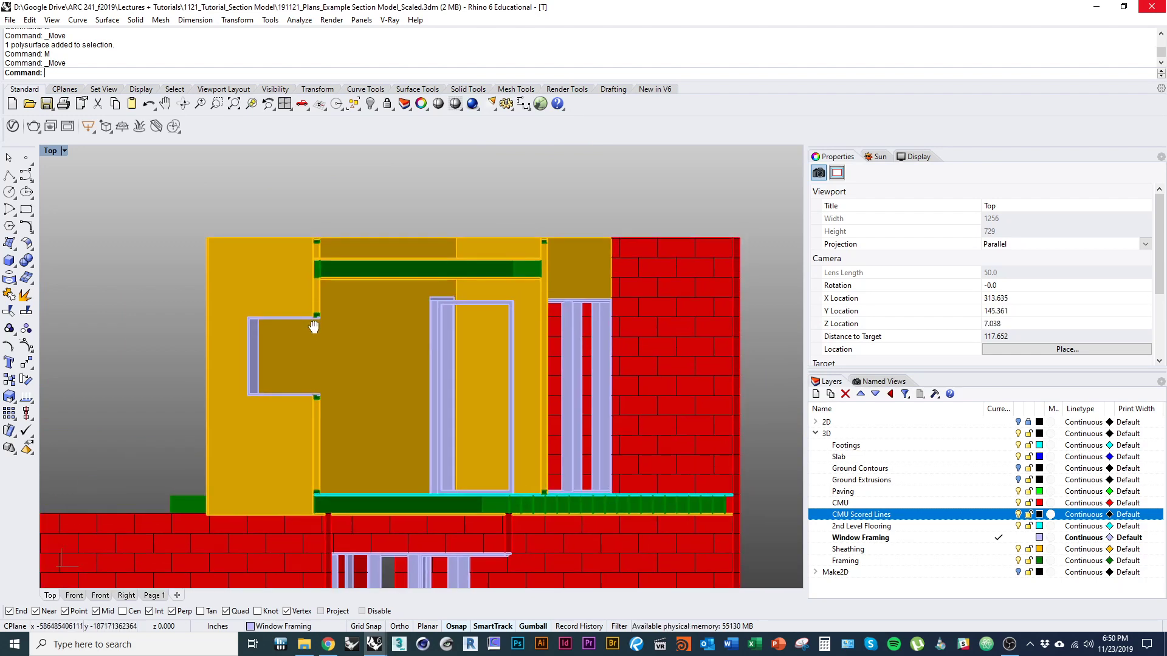
pyautogui.scroll(2, 206, 348)
# Step: Move the corner window's head framing and adjoining sheathing and stud ends vertically to the door frame's head, checking it in shaded display
pyautogui.keyDown('shift'); pyautogui.moveTo(206, 349); pyautogui.dragTo(413, 330, button='right'); pyautogui.keyUp('shift')
pyautogui.hotkey('ctrl', 'alt', 'w')
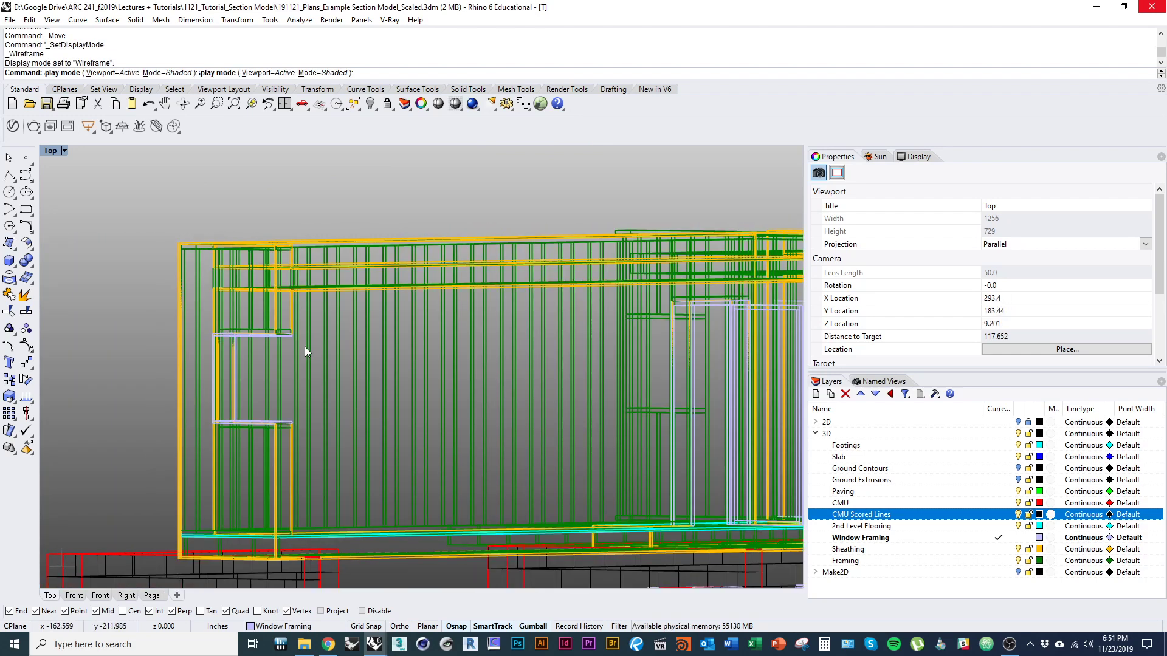
pyautogui.scroll(-1, 305, 347)
pyautogui.keyDown('shift'); pyautogui.moveTo(304, 346); pyautogui.dragTo(331, 360, button='right'); pyautogui.keyUp('shift')
pyautogui.scroll(-2, 210, 370)
pyautogui.scroll(4, 148, 328)
pyautogui.keyDown('ctrl'); pyautogui.keyDown('shift'); pyautogui.moveTo(116, 334); pyautogui.dragTo(367, 294); pyautogui.keyUp('shift'); pyautogui.keyUp('ctrl')
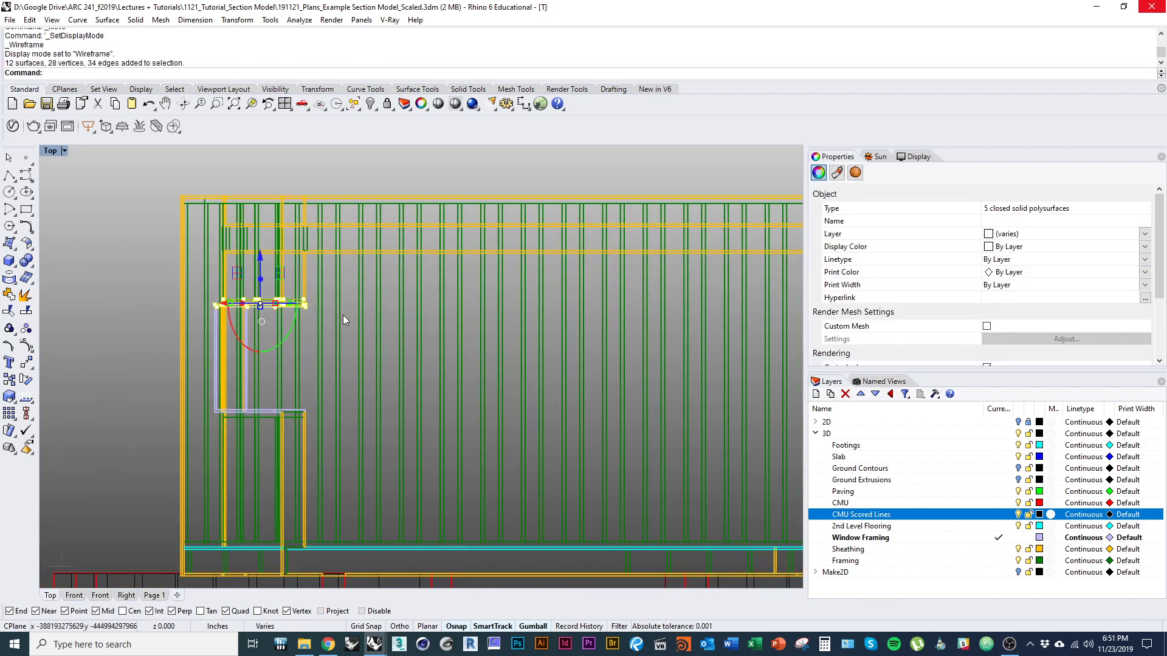
pyautogui.moveTo(342, 314); pyautogui.dragTo(285, 334, button='right')
pyautogui.write('m')
pyautogui.press('Return')
pyautogui.write('v')
pyautogui.press('Return')
pyautogui.scroll(5, 249, 322)
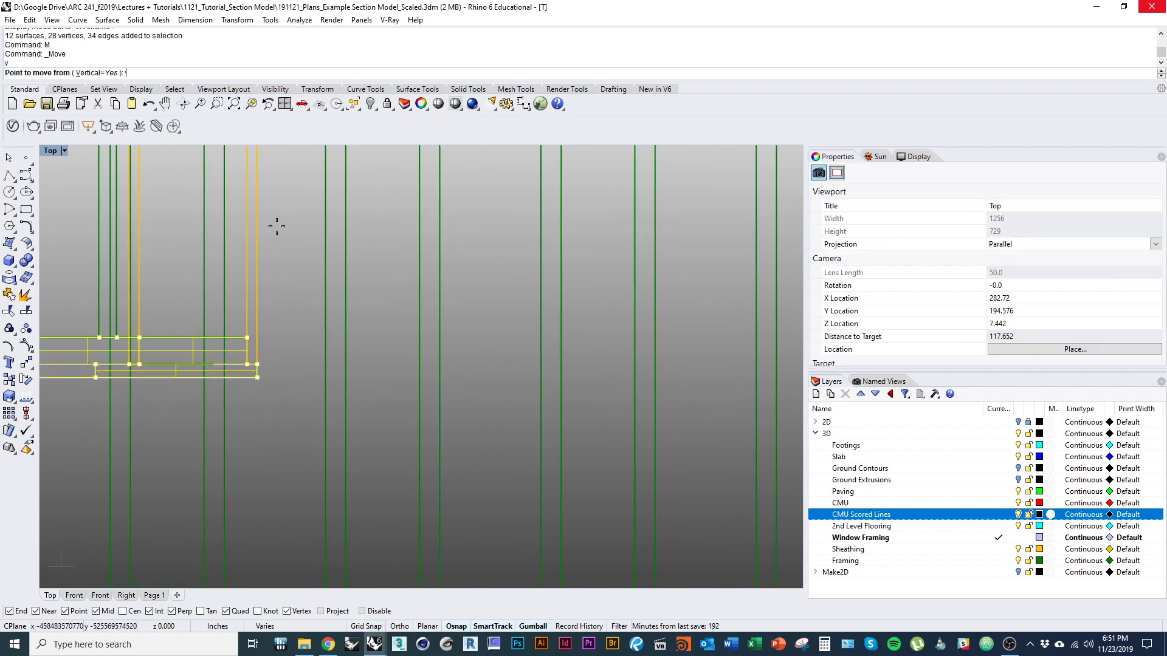
pyautogui.click(259, 363)
pyautogui.scroll(-3, 256, 388)
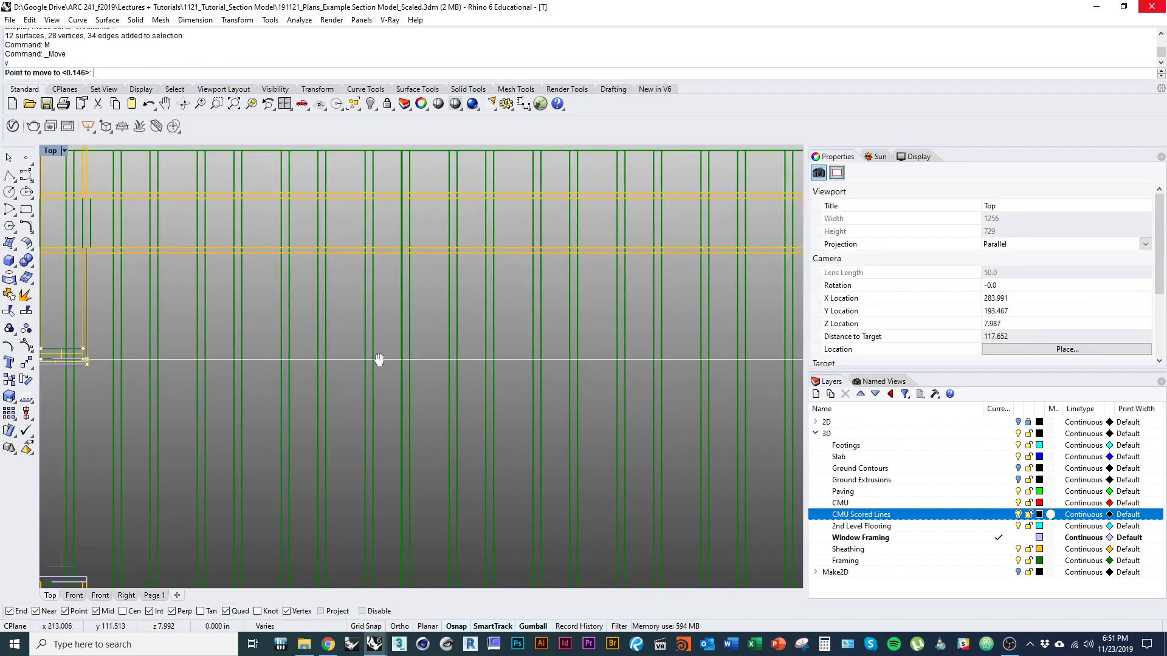
pyautogui.moveTo(518, 344); pyautogui.dragTo(186, 350, button='right')
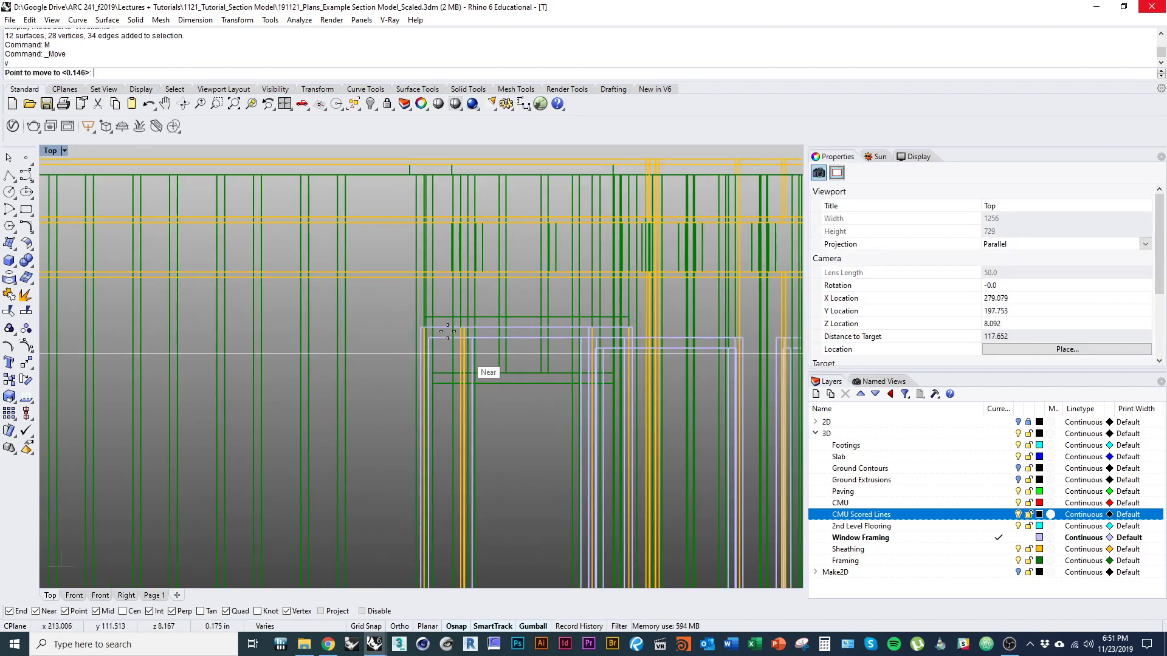
pyautogui.keyDown('ctrl'); pyautogui.moveTo(442, 313); pyautogui.dragTo(439, 262, button='right'); pyautogui.keyUp('ctrl')
pyautogui.click(399, 284)
pyautogui.keyDown('ctrl'); pyautogui.moveTo(397, 316); pyautogui.dragTo(331, 433, button='right'); pyautogui.keyUp('ctrl')
pyautogui.hotkey('ctrl', 'alt', 's')
pyautogui.moveTo(274, 374)
pyautogui.keyDown('ctrl'); pyautogui.keyDown('shift'); pyautogui.mouseDown(button='right')
pyautogui.moveTo(281, 385)
pyautogui.moveTo(453, 391)
pyautogui.mouseUp(button='right'); pyautogui.keyUp('shift'); pyautogui.keyUp('ctrl')
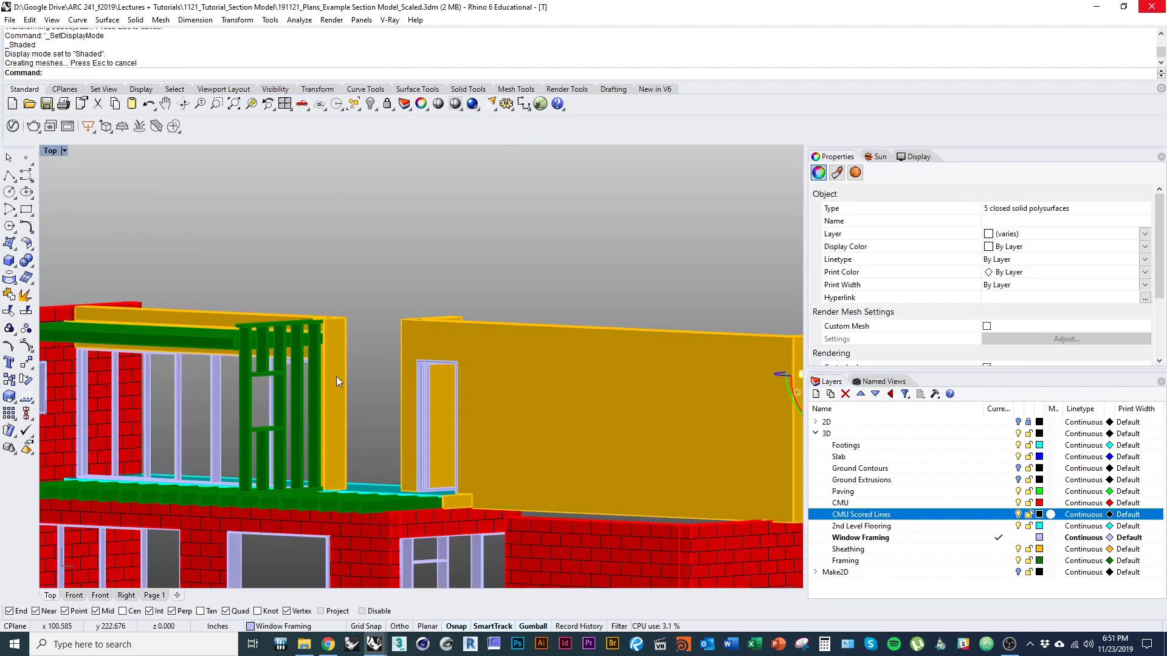
pyautogui.keyDown('ctrl'); pyautogui.moveTo(336, 377); pyautogui.dragTo(385, 345, button='right'); pyautogui.keyUp('ctrl')
pyautogui.moveTo(314, 378); pyautogui.dragTo(298, 382, button='right')
pyautogui.scroll(5, 299, 380)
pyautogui.write('m')
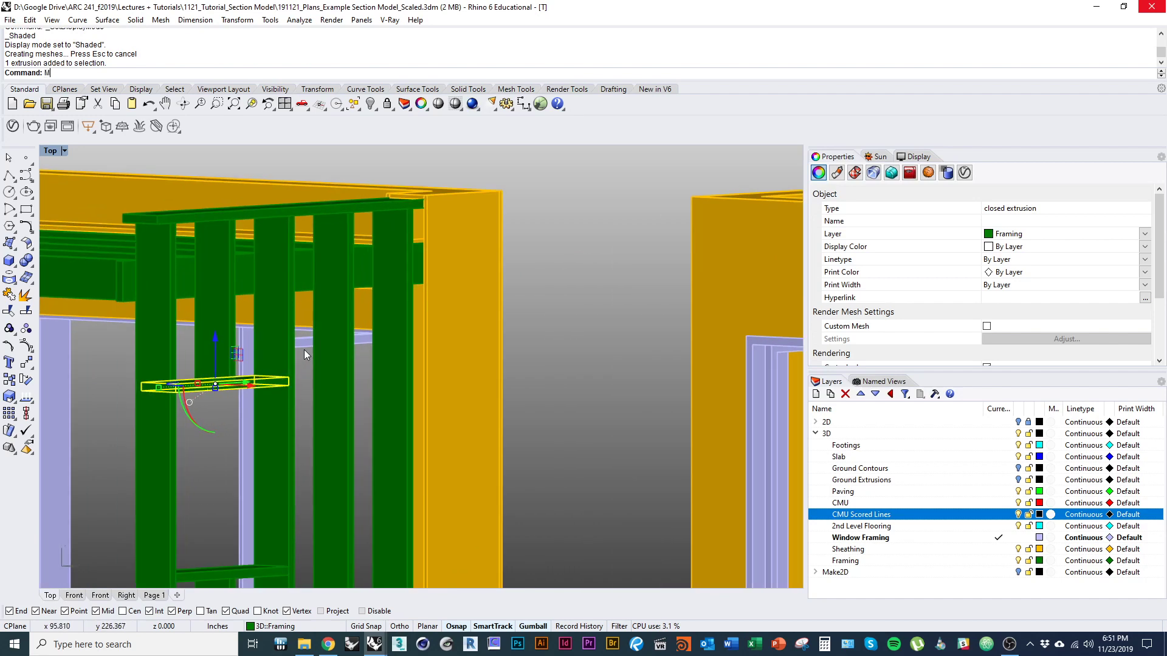
pyautogui.press('Return')
pyautogui.write('v')
pyautogui.press('Return')
pyautogui.scroll(8, 301, 365)
pyautogui.press('Escape')
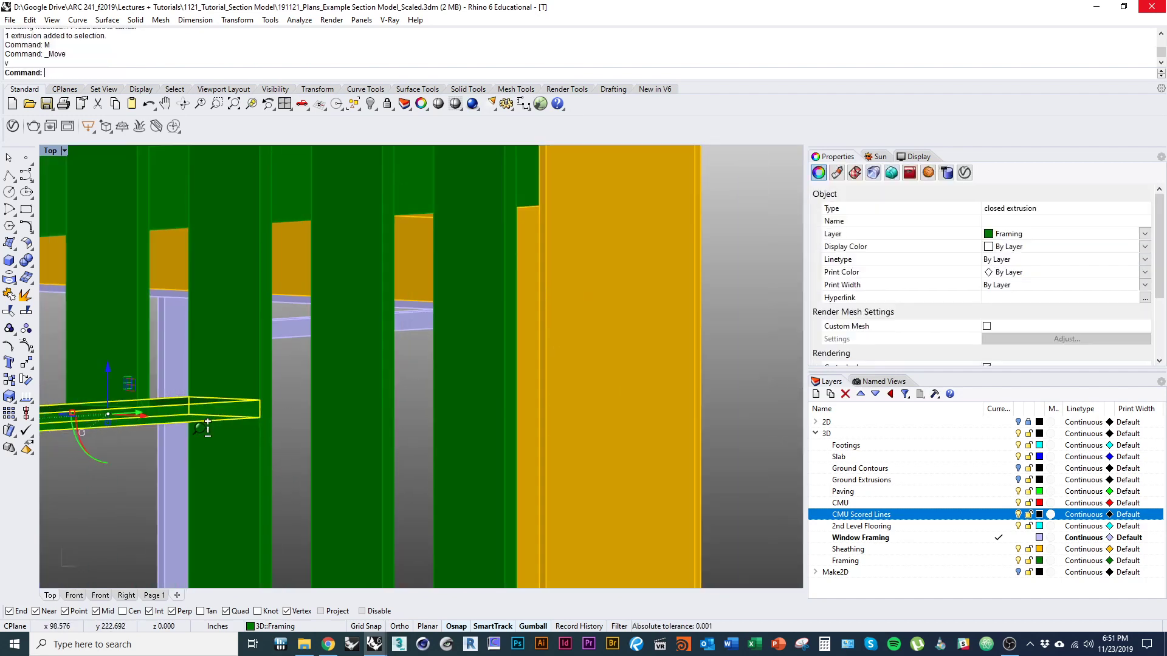
# Step: Move the header and attached short stud ends above the exposed framing's window opening vertically to the door frame's head height
pyautogui.scroll(-5, 194, 443)
pyautogui.moveTo(177, 453); pyautogui.dragTo(181, 453, button='right')
pyautogui.scroll(8, 128, 422)
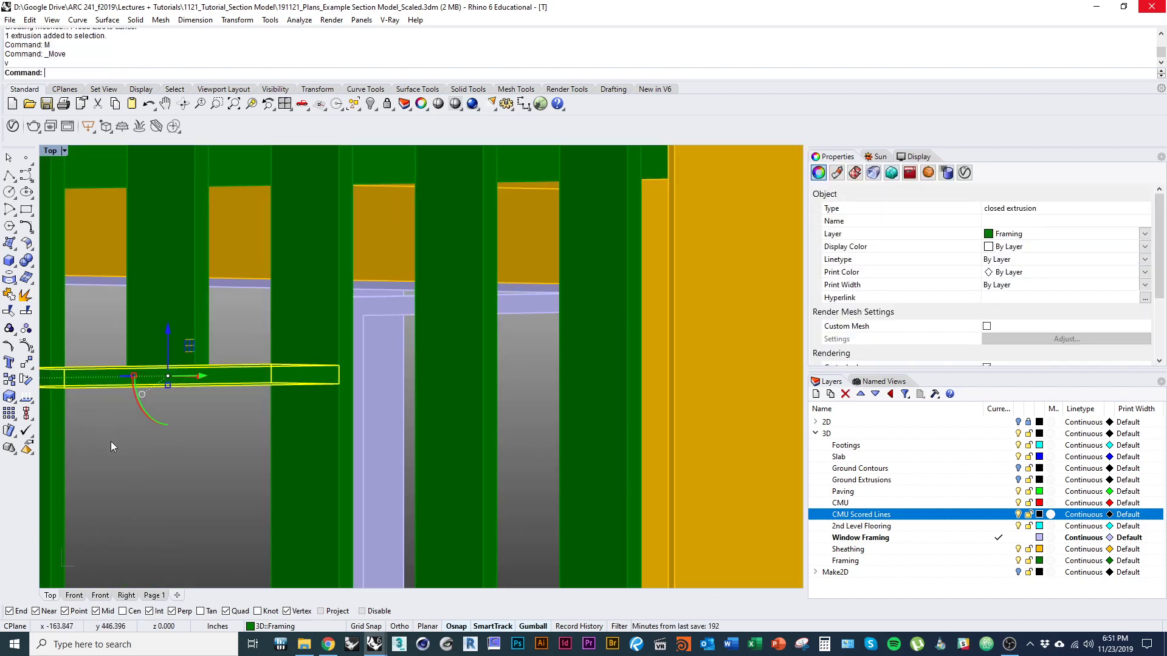
pyautogui.keyDown('ctrl'); pyautogui.keyDown('shift'); pyautogui.moveTo(104, 401); pyautogui.dragTo(234, 336); pyautogui.keyUp('shift'); pyautogui.keyUp('ctrl')
pyautogui.moveTo(256, 394); pyautogui.dragTo(176, 392, button='right')
pyautogui.write('m')
pyautogui.press('Return')
pyautogui.write('v')
pyautogui.press('Return')
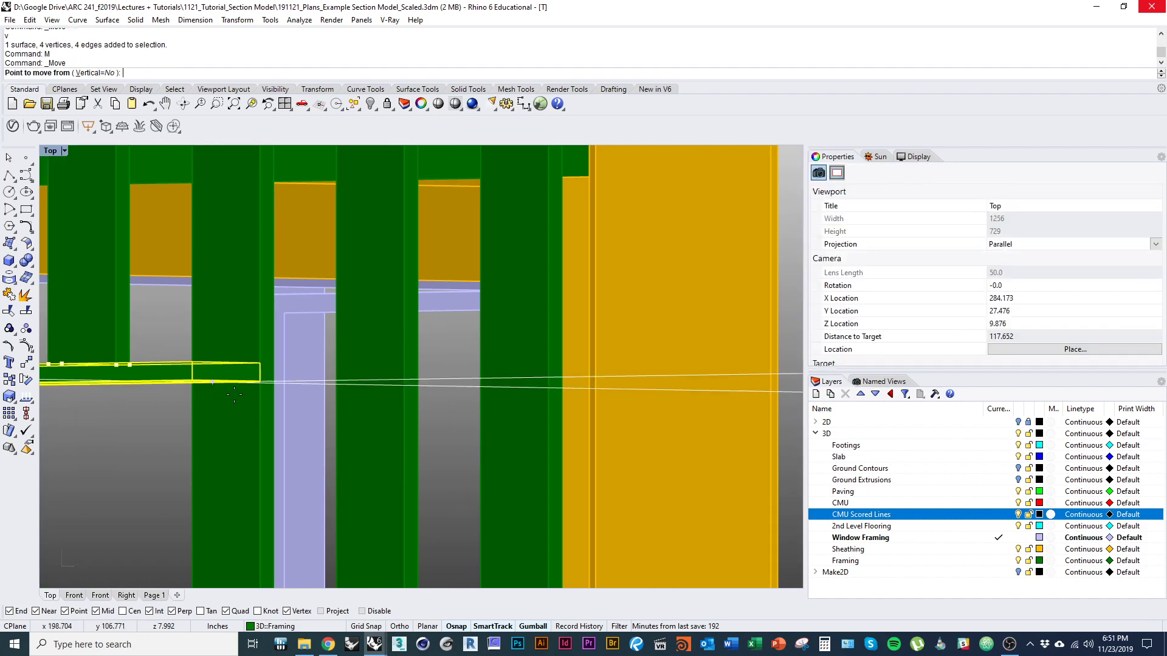
pyautogui.click(258, 381)
pyautogui.scroll(-4, 258, 381)
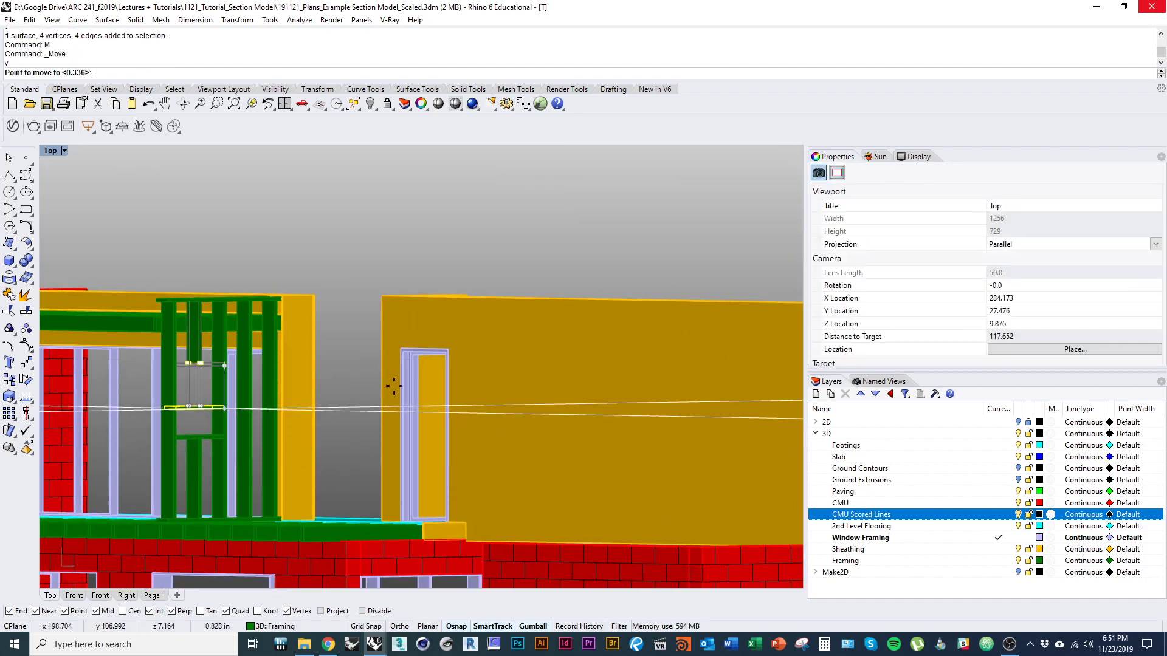
pyautogui.scroll(4, 391, 331)
pyautogui.click(390, 324)
pyautogui.moveTo(302, 347); pyautogui.dragTo(333, 338, button='right')
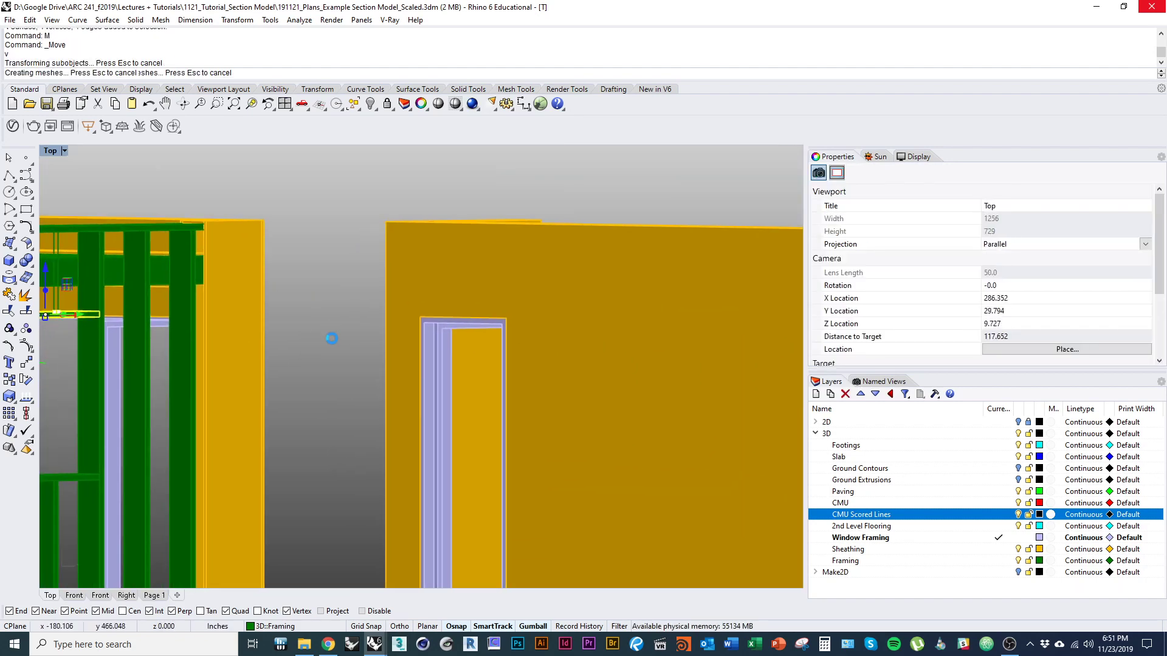
# Step: Create a Cladding layer under 3D, make it current and set its colour to magenta
pyautogui.scroll(-8, 332, 338)
pyautogui.keyDown('ctrl'); pyautogui.keyDown('shift'); pyautogui.moveTo(309, 386); pyautogui.dragTo(486, 452, button='right'); pyautogui.keyUp('shift'); pyautogui.keyUp('ctrl')
pyautogui.scroll(5, 256, 384)
pyautogui.keyDown('shift'); pyautogui.moveTo(395, 449); pyautogui.dragTo(339, 418, button='right'); pyautogui.keyUp('shift')
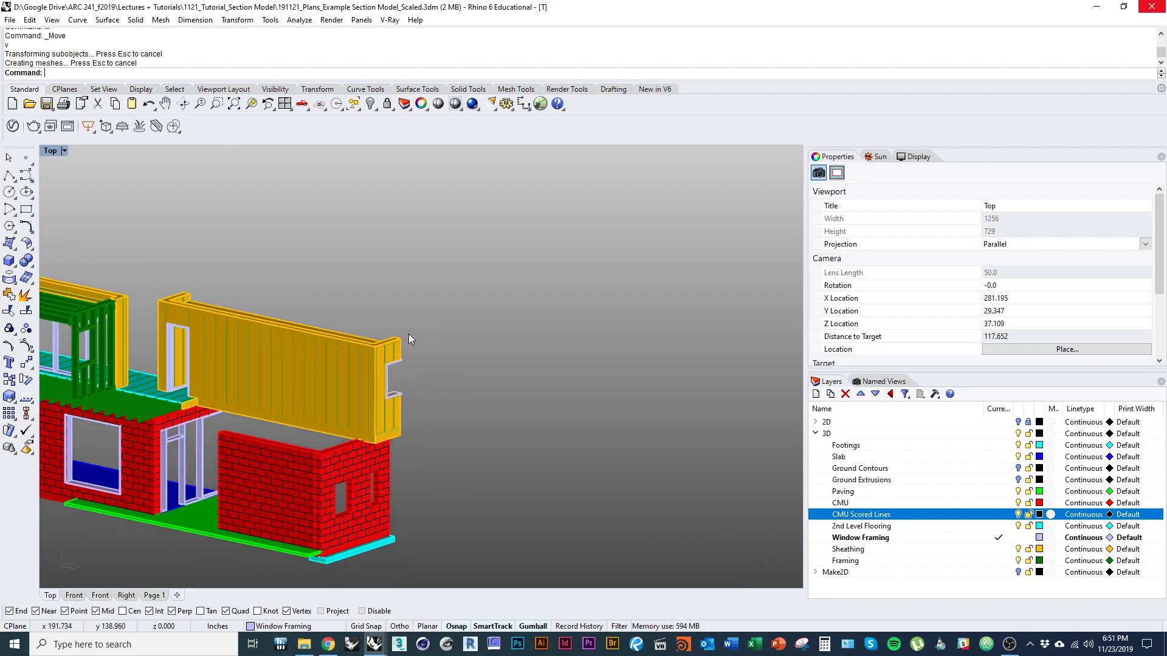
pyautogui.moveTo(285, 384); pyautogui.dragTo(776, 526, button='right')
pyautogui.click(885, 550)
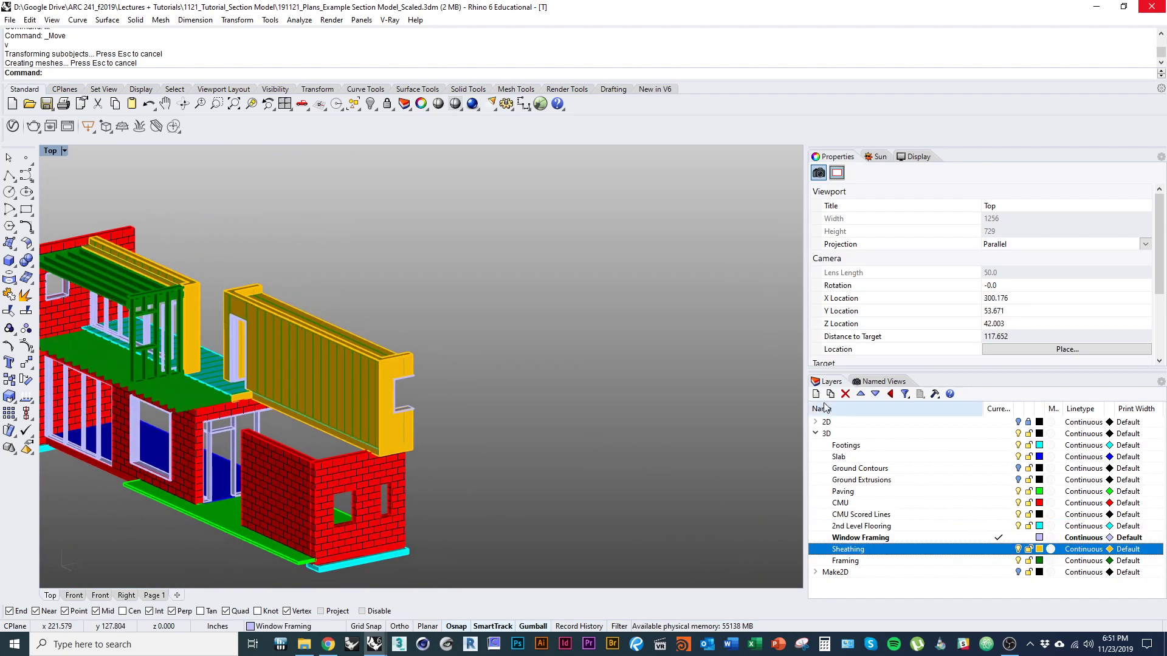
pyautogui.click(816, 395)
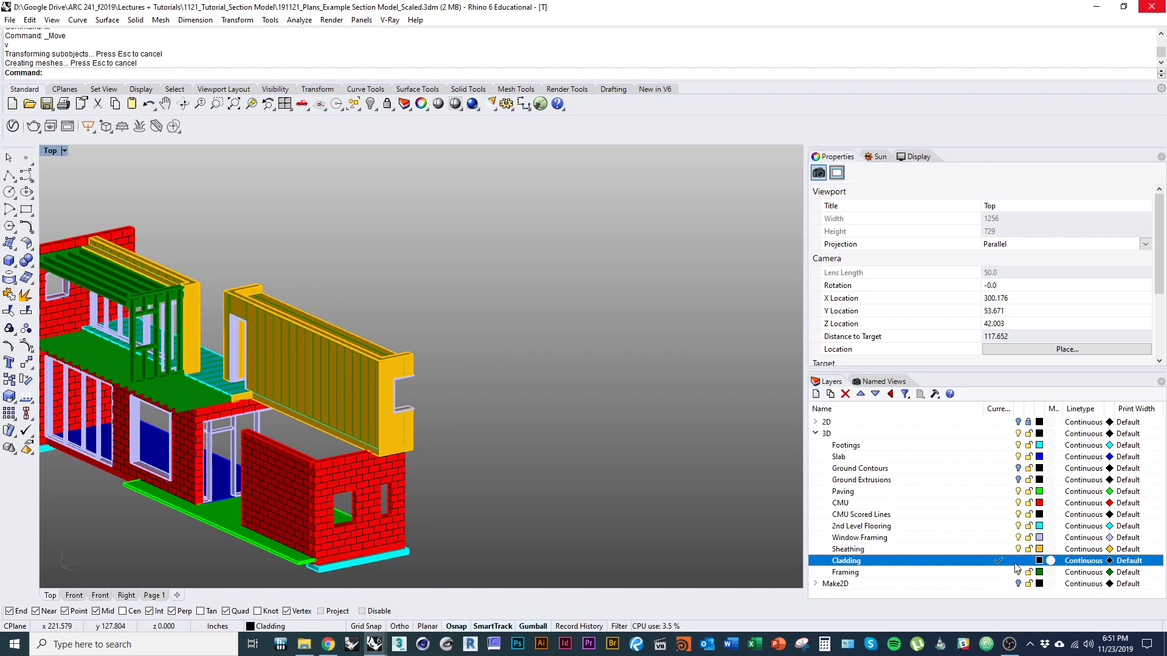
pyautogui.click(1038, 561)
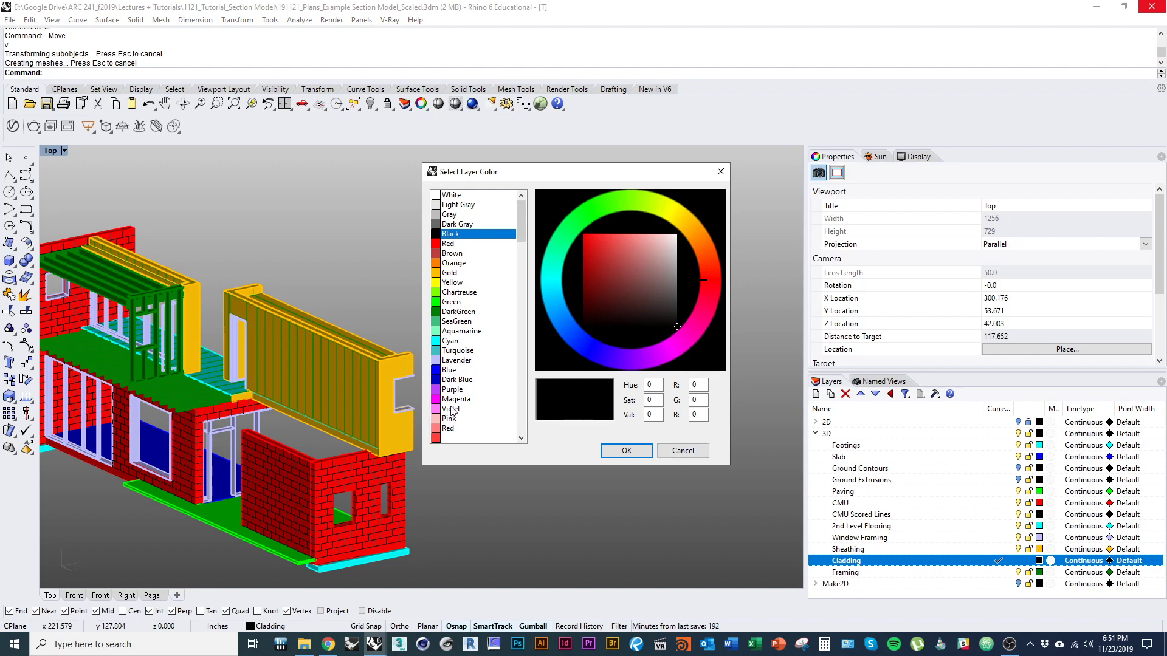
pyautogui.click(607, 452)
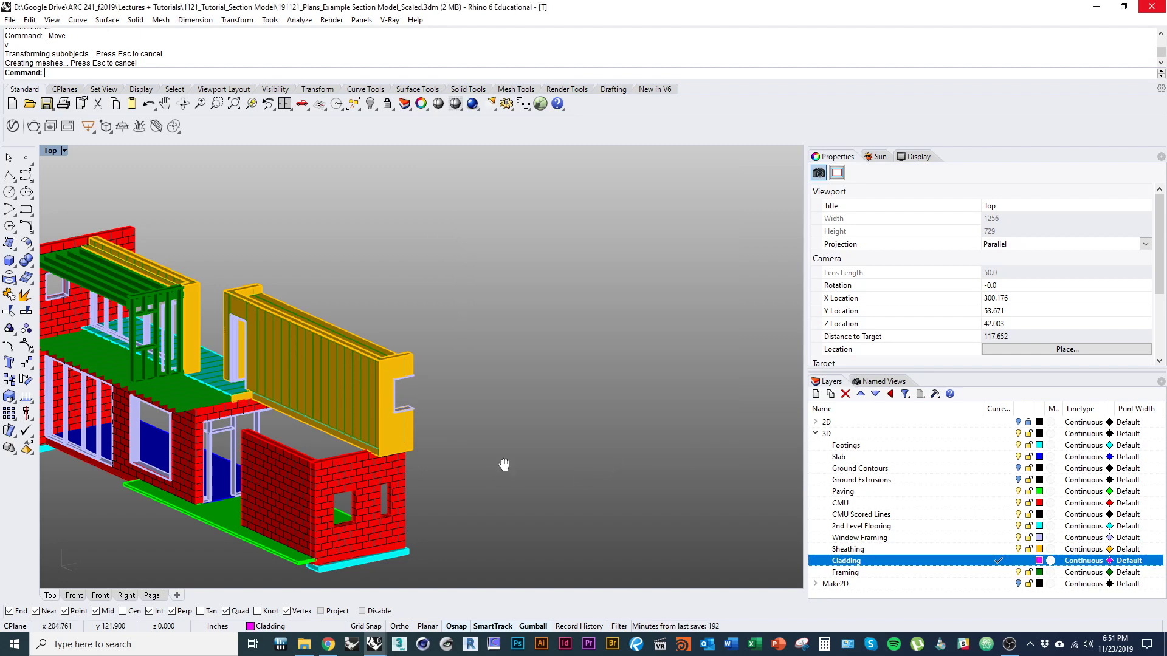
# Step: Draw a polyline along the top outer edge of the long sheathed upper wall, including the returns at both ends
pyautogui.scroll(2, 432, 403)
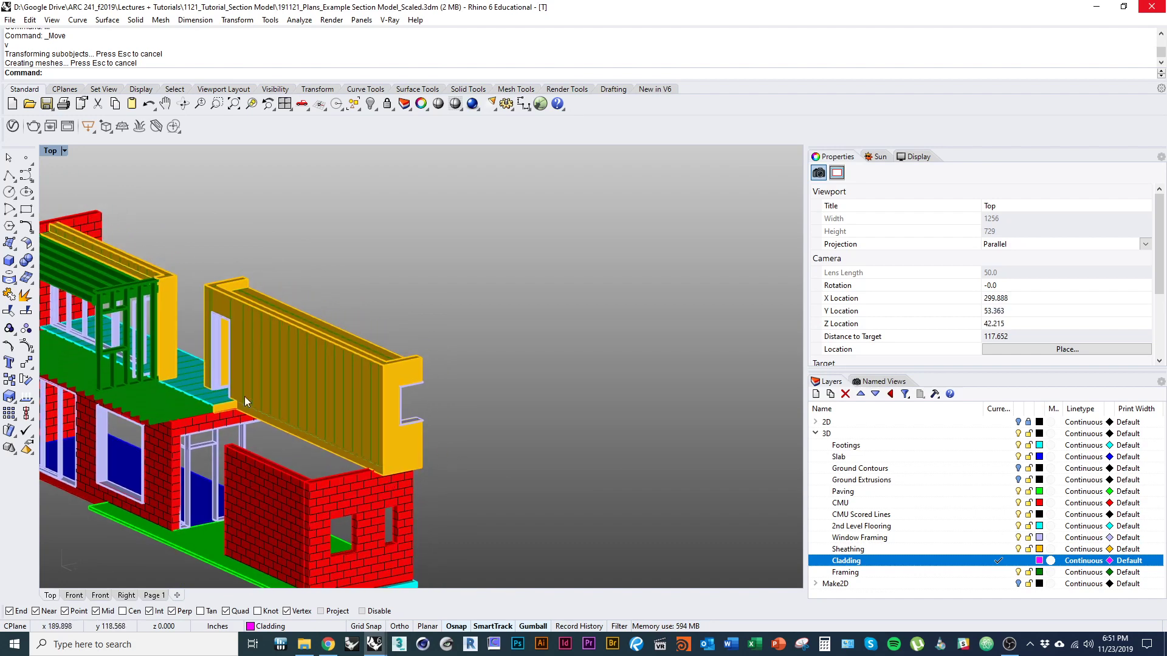
pyautogui.moveTo(268, 427); pyautogui.dragTo(260, 432, button='right')
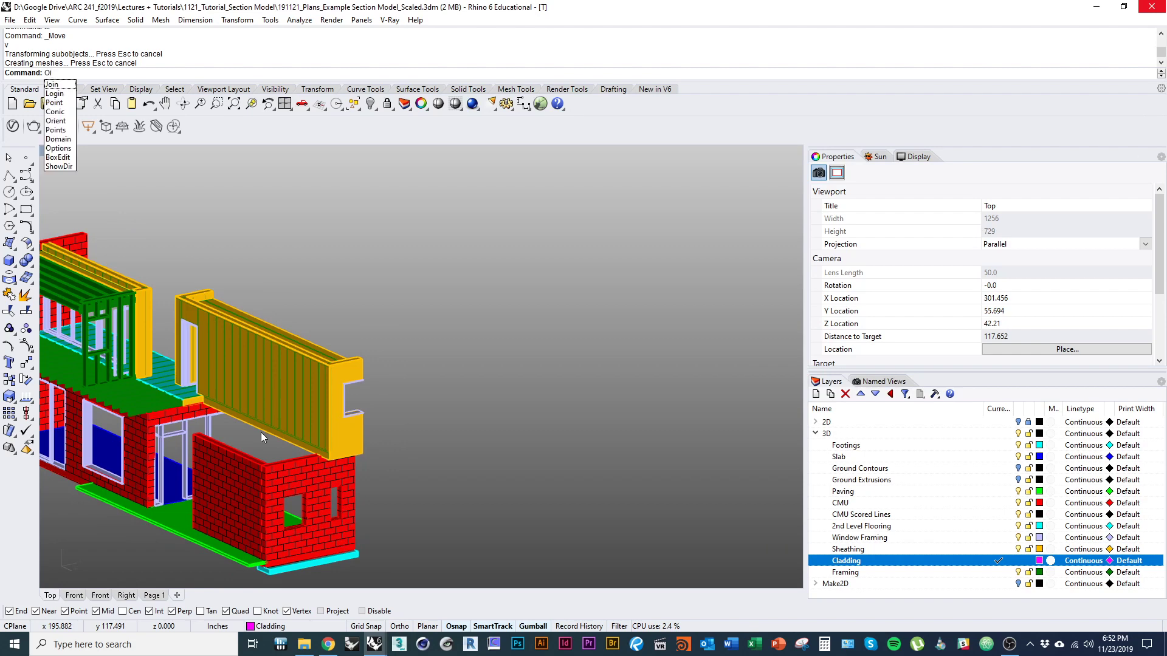
pyautogui.write('Polyline')
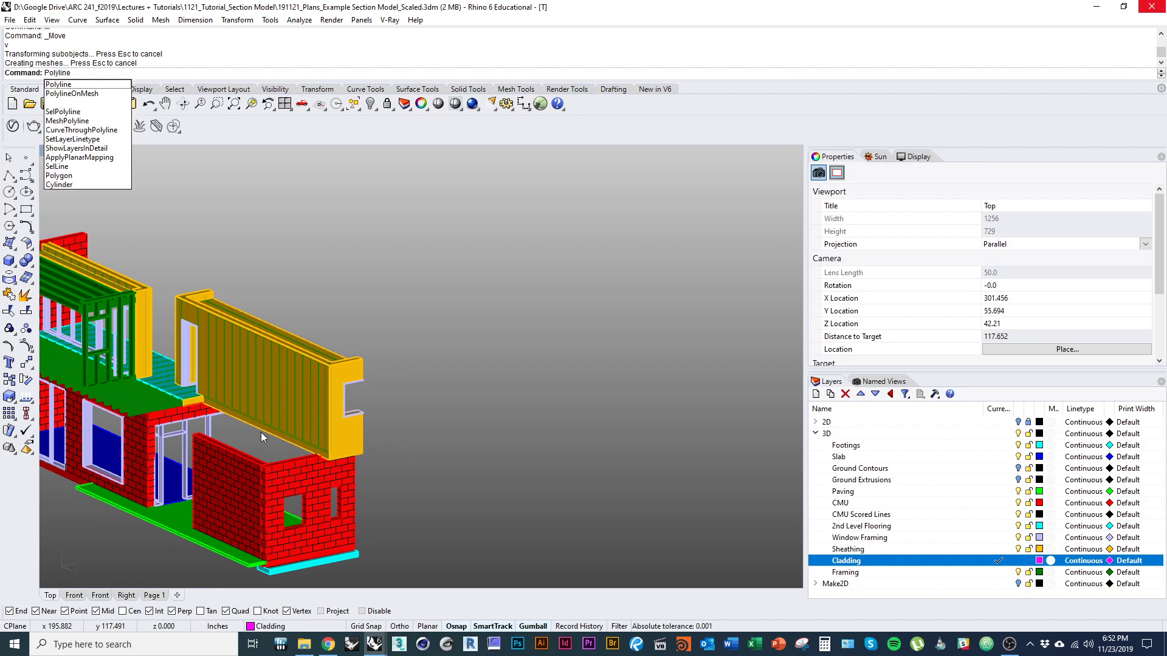
pyautogui.press('Return')
pyautogui.scroll(3, 386, 311)
pyautogui.scroll(3, 386, 311)
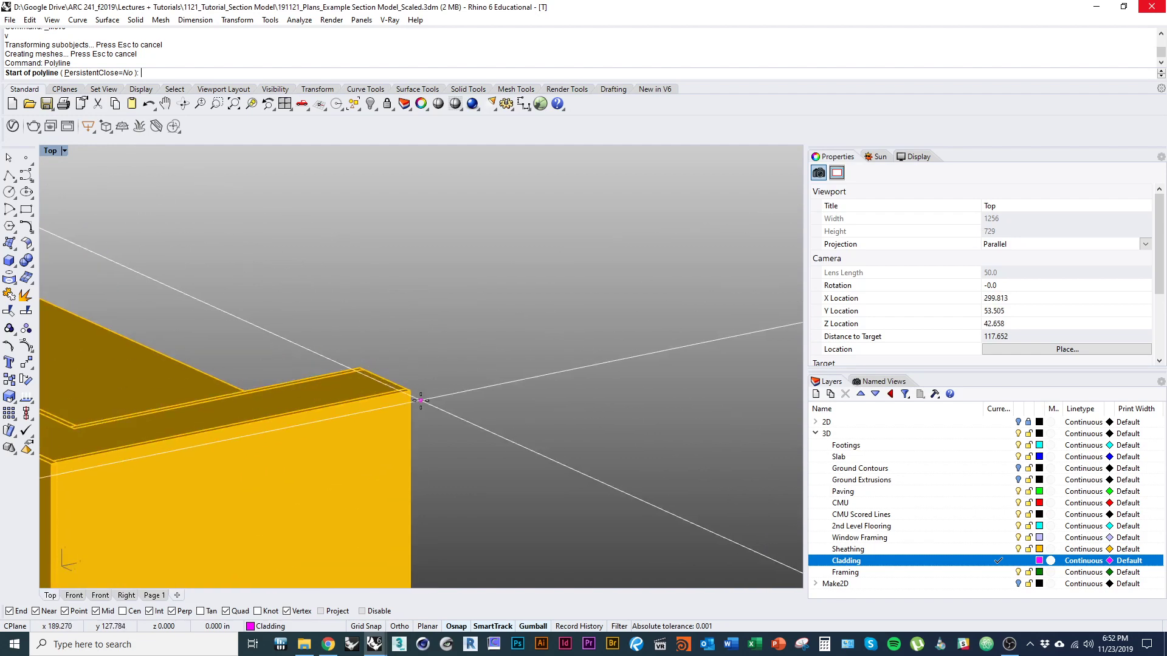
pyautogui.click(303, 316)
pyautogui.scroll(3, 288, 403)
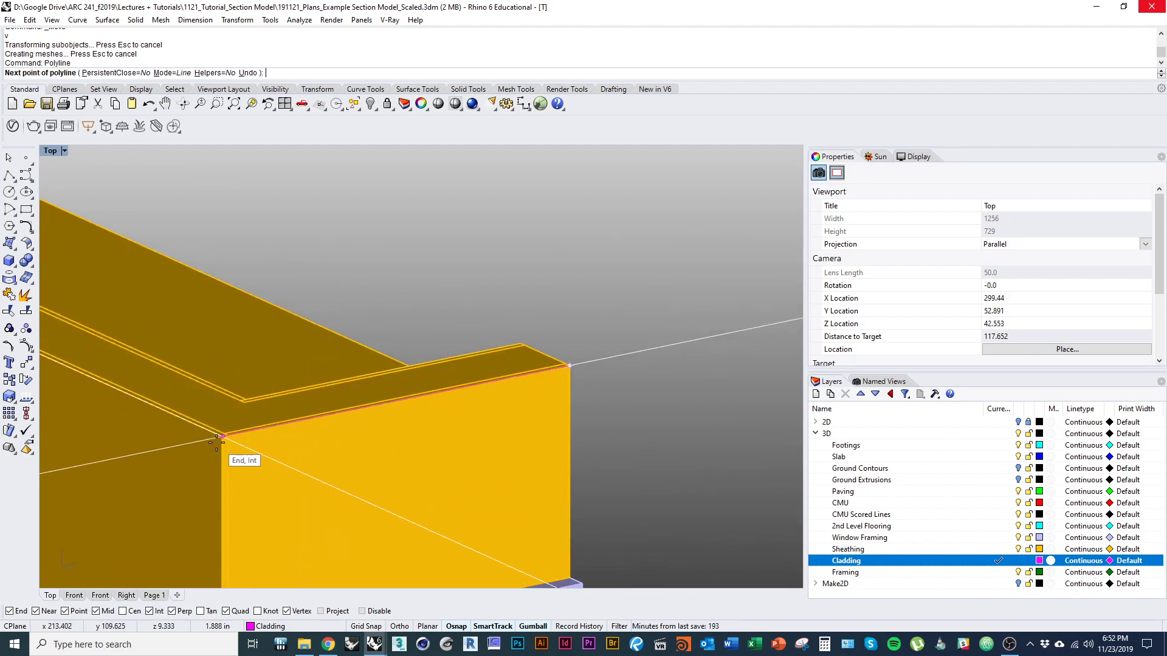
pyautogui.click(365, 411)
pyautogui.scroll(-3, 209, 402)
pyautogui.scroll(-3, 208, 391)
pyautogui.scroll(5, 234, 338)
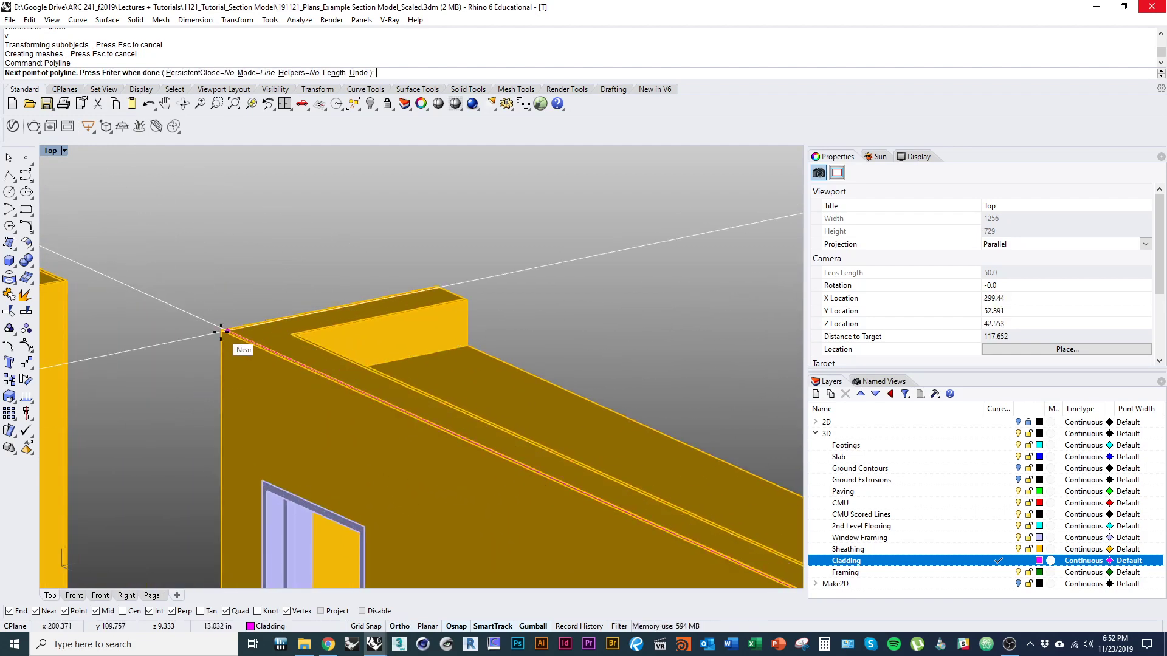
pyautogui.click(215, 332)
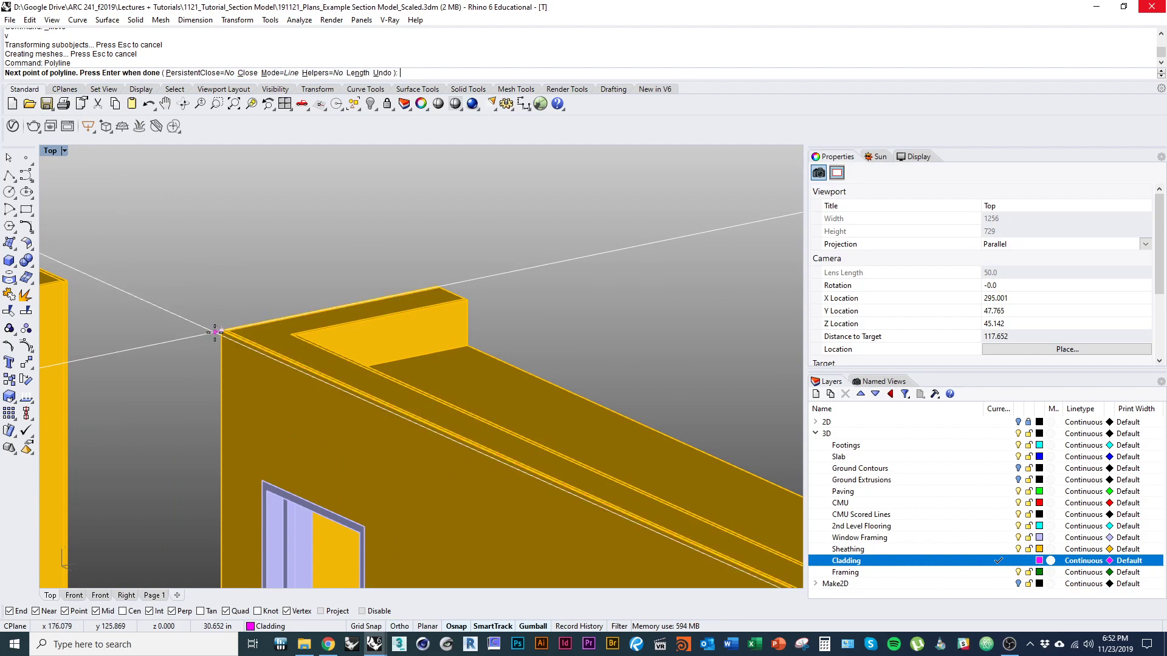
pyautogui.click(433, 282)
pyautogui.scroll(-5, 279, 294)
pyautogui.press('Return')
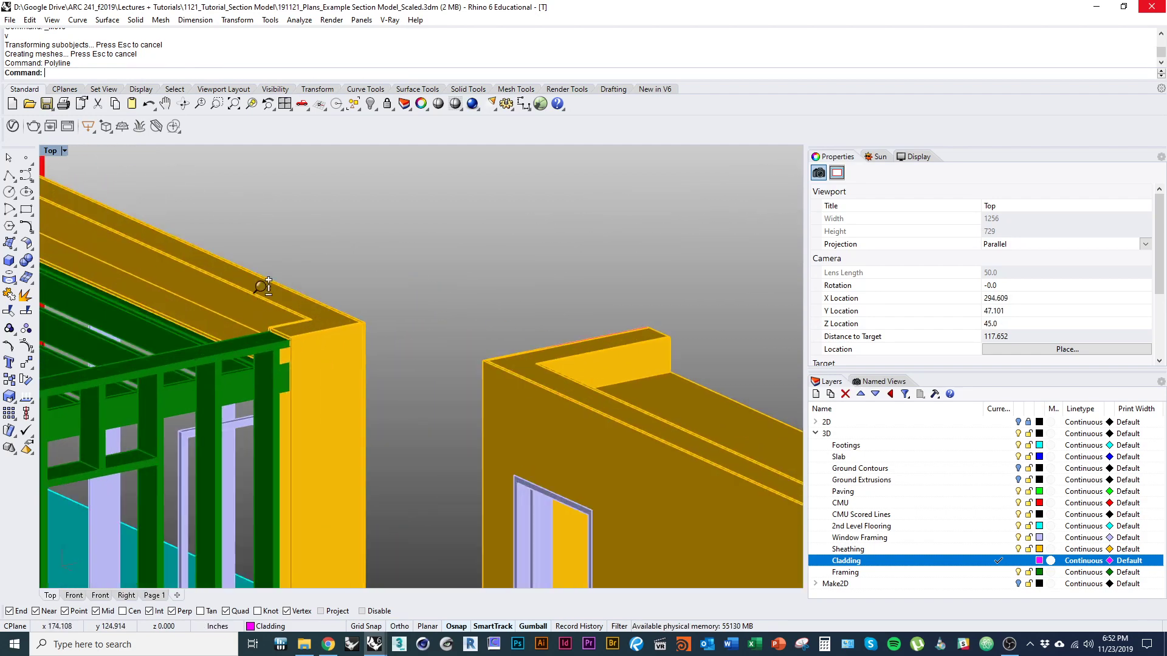
# Step: Draw a polyline along the other sheathed upper wall's top outer edge, from the exposed framing around the corner to the CMU wall
pyautogui.scroll(3, 262, 286)
pyautogui.press('Return')
pyautogui.click(320, 351)
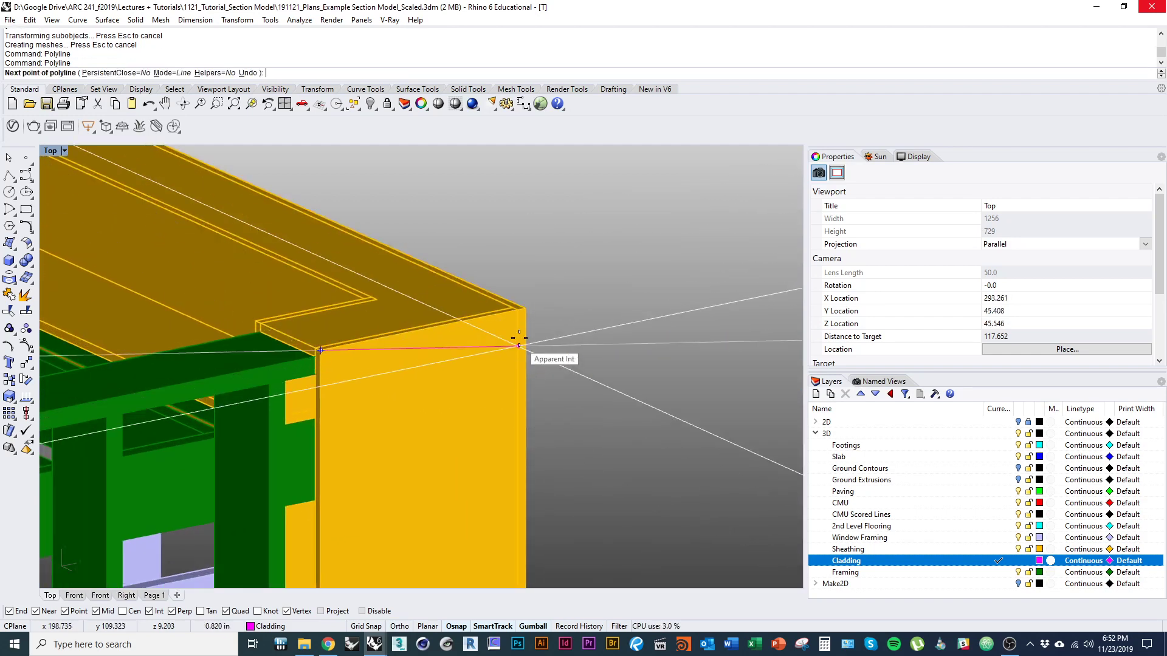
pyautogui.click(530, 314)
pyautogui.scroll(-3, 486, 322)
pyautogui.scroll(4, 339, 352)
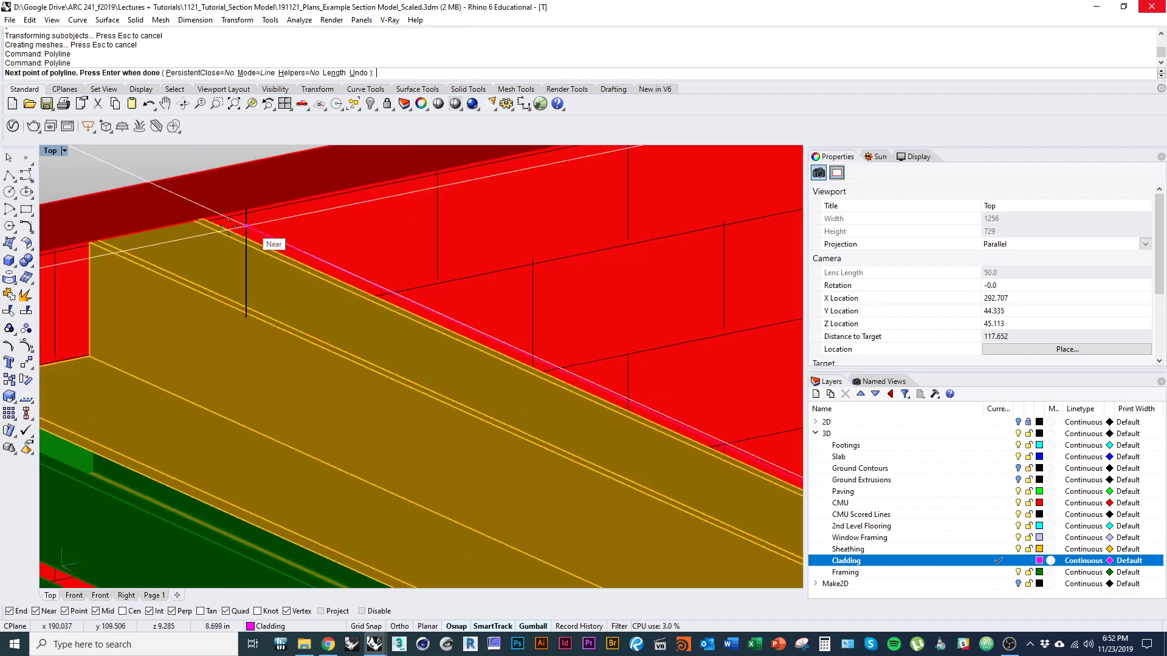
pyautogui.click(207, 218)
pyautogui.press('Return')
pyautogui.scroll(-4, 419, 333)
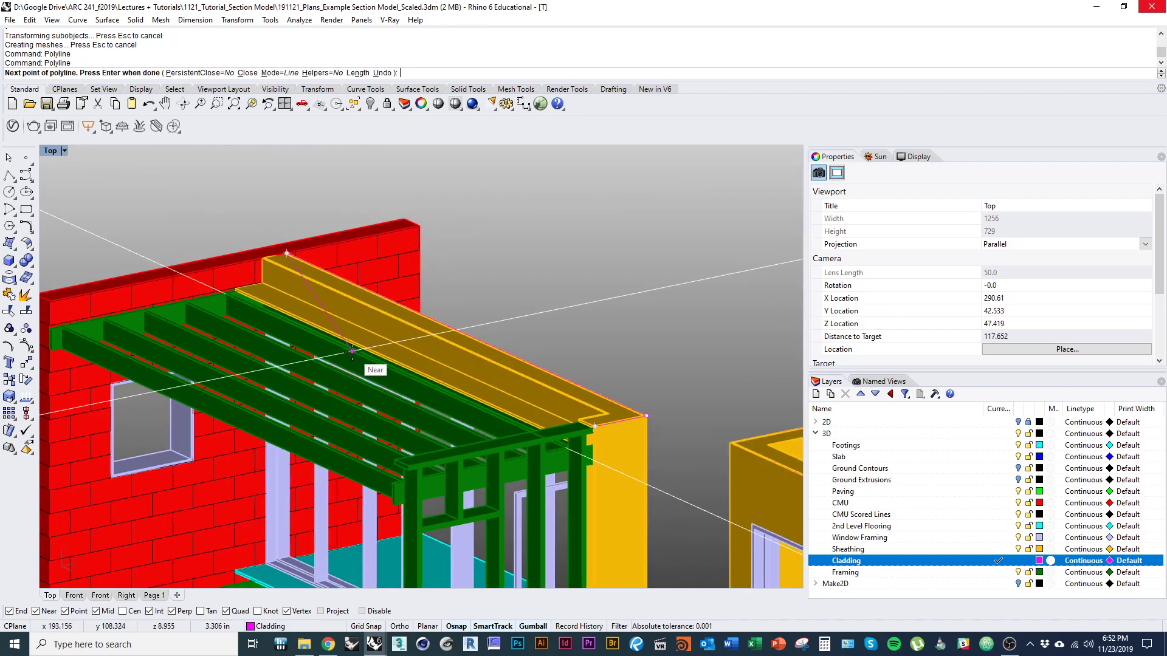
pyautogui.click(420, 330)
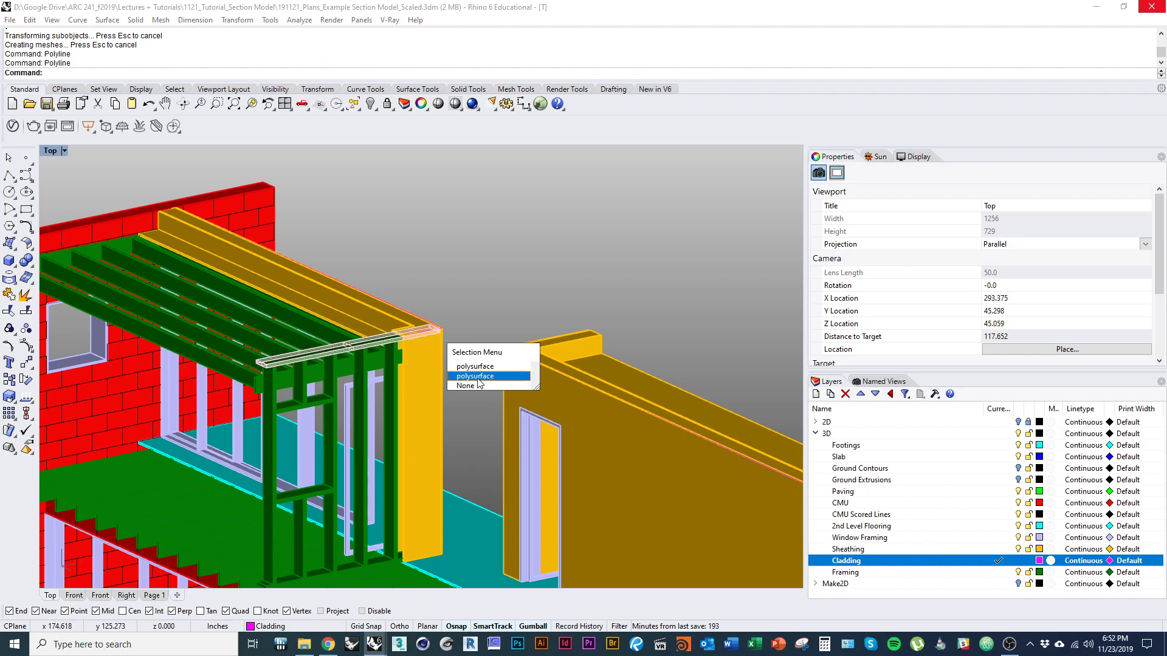
# Step: Offset the cladding polyline beside the exposed framing outward by 0.0625 with no end cap, and delete the original polyline
pyautogui.click(465, 386)
pyautogui.scroll(4, 455, 301)
pyautogui.click(459, 323)
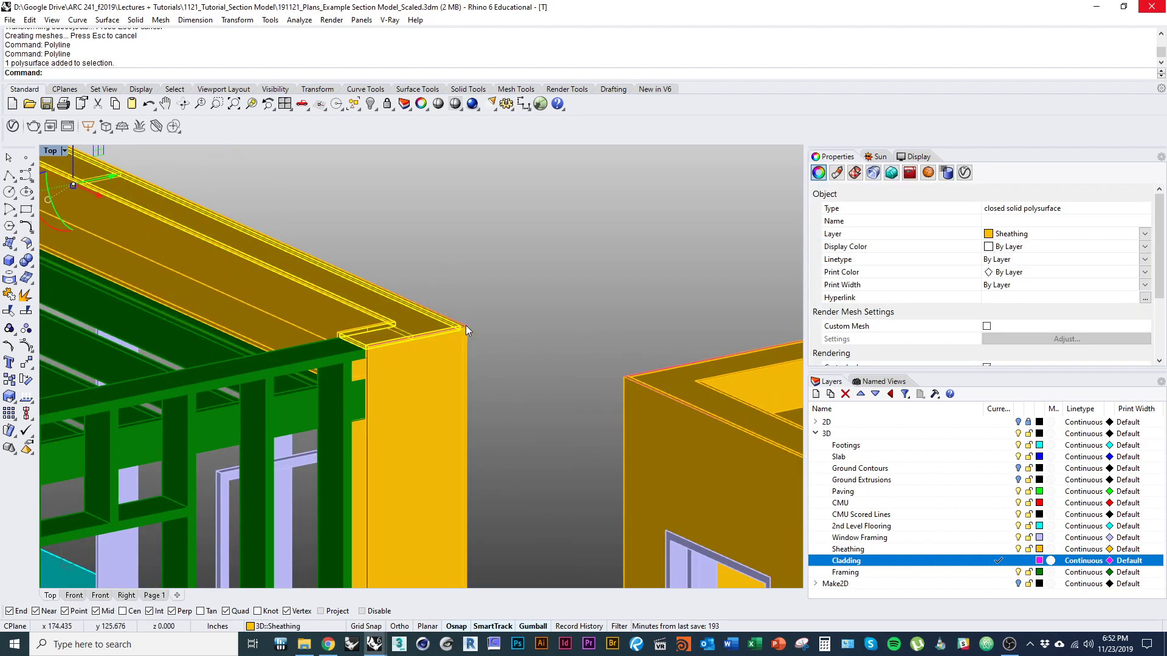
pyautogui.click(467, 327)
pyautogui.moveTo(469, 329); pyautogui.dragTo(365, 421, button='right')
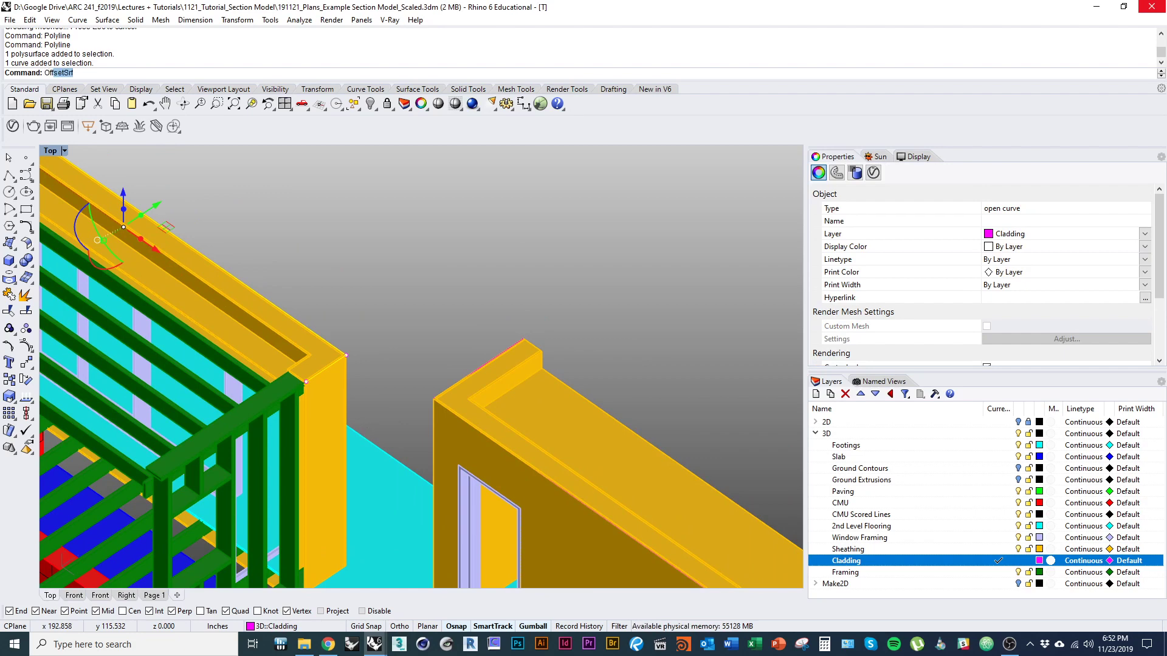
pyautogui.write('et')
pyautogui.press('Return')
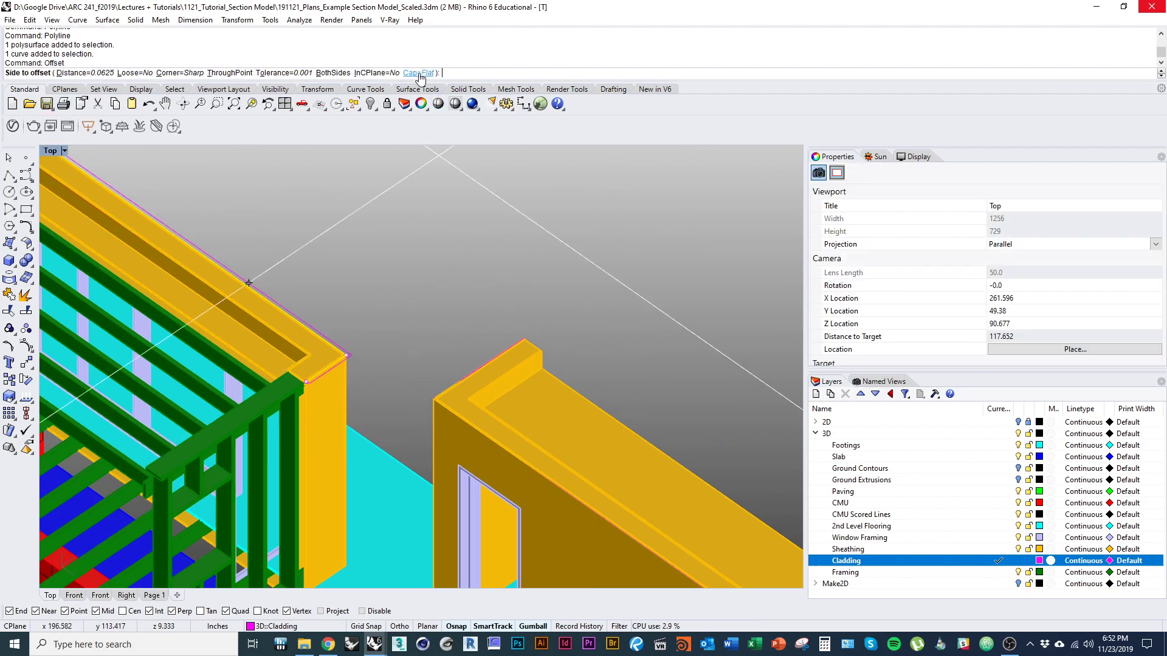
pyautogui.click(56, 73)
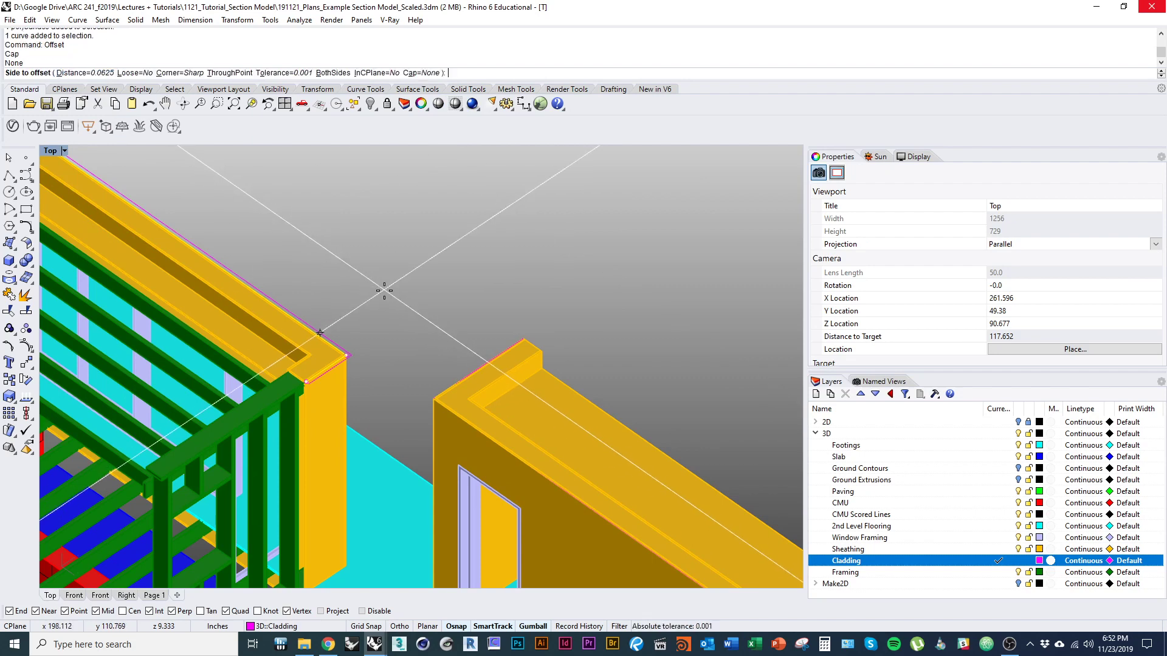
pyautogui.moveTo(388, 255); pyautogui.dragTo(339, 277, button='right')
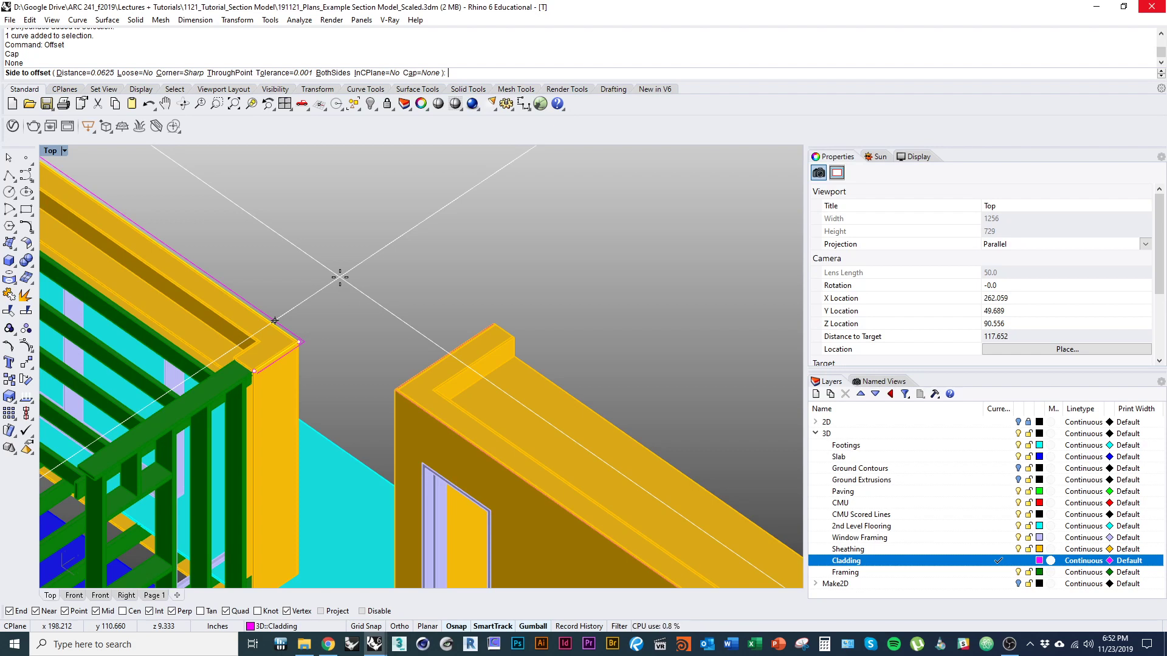
pyautogui.click(319, 343)
pyautogui.scroll(4, 341, 340)
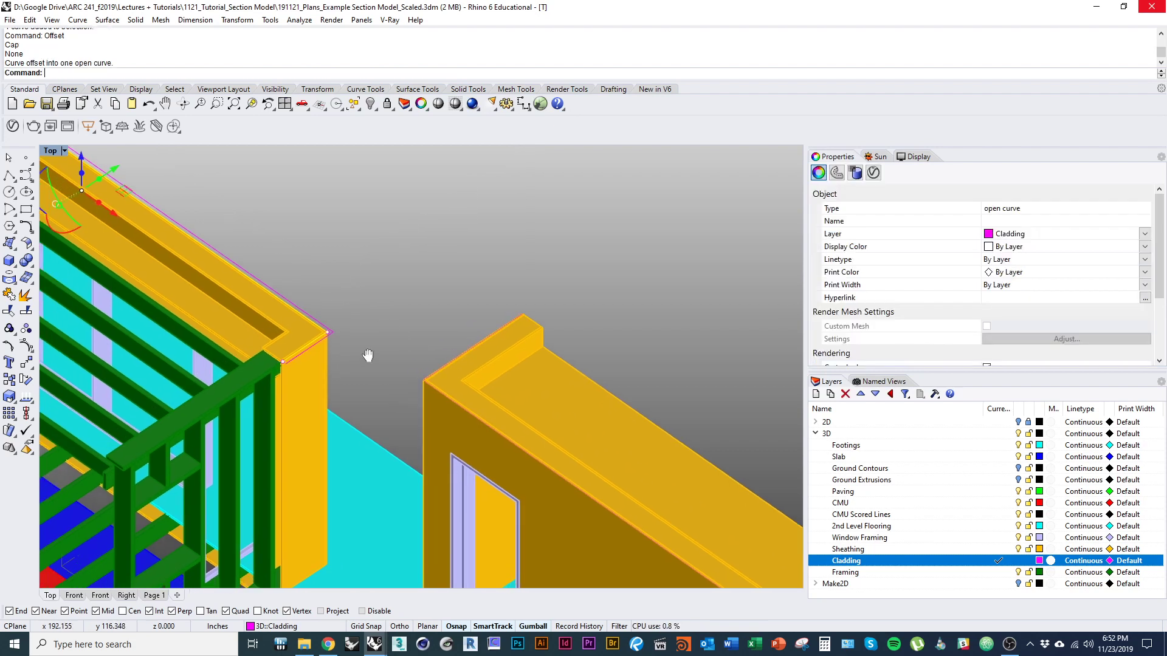
pyautogui.scroll(-2, 389, 350)
pyautogui.press('Delete')
# Step: Offset the long sheathed wall's cladding polyline outward by 0.0625 with no end cap, and delete the original polyline
pyautogui.click(504, 388)
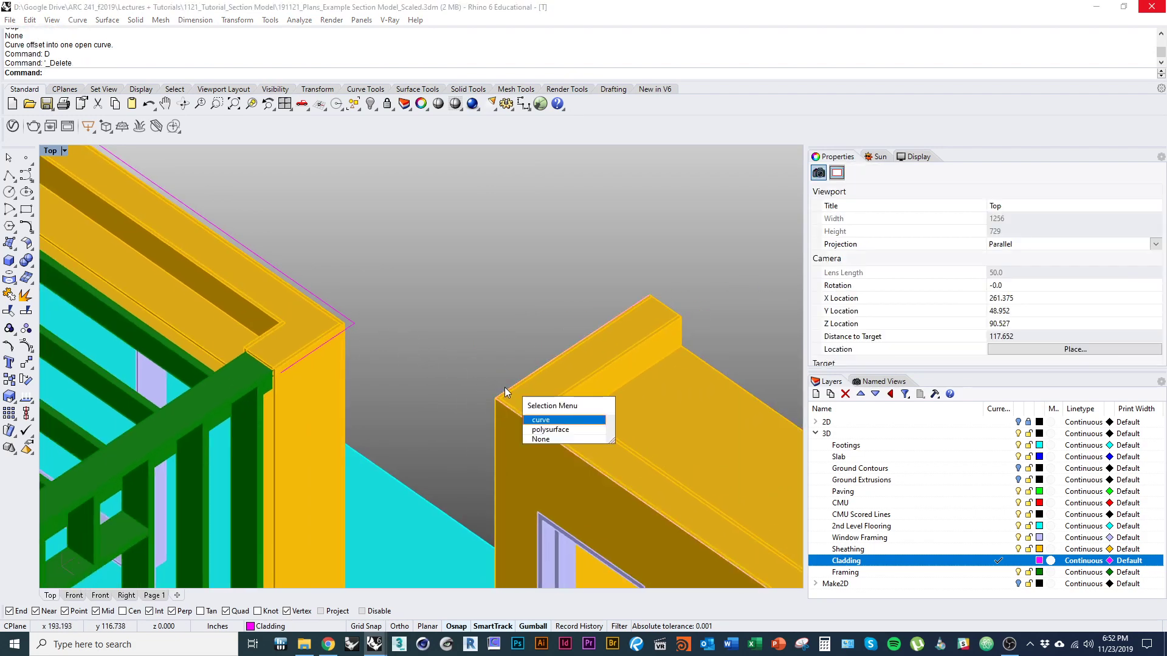
pyautogui.press('Delete')
pyautogui.hotkey('ctrl', 'z')
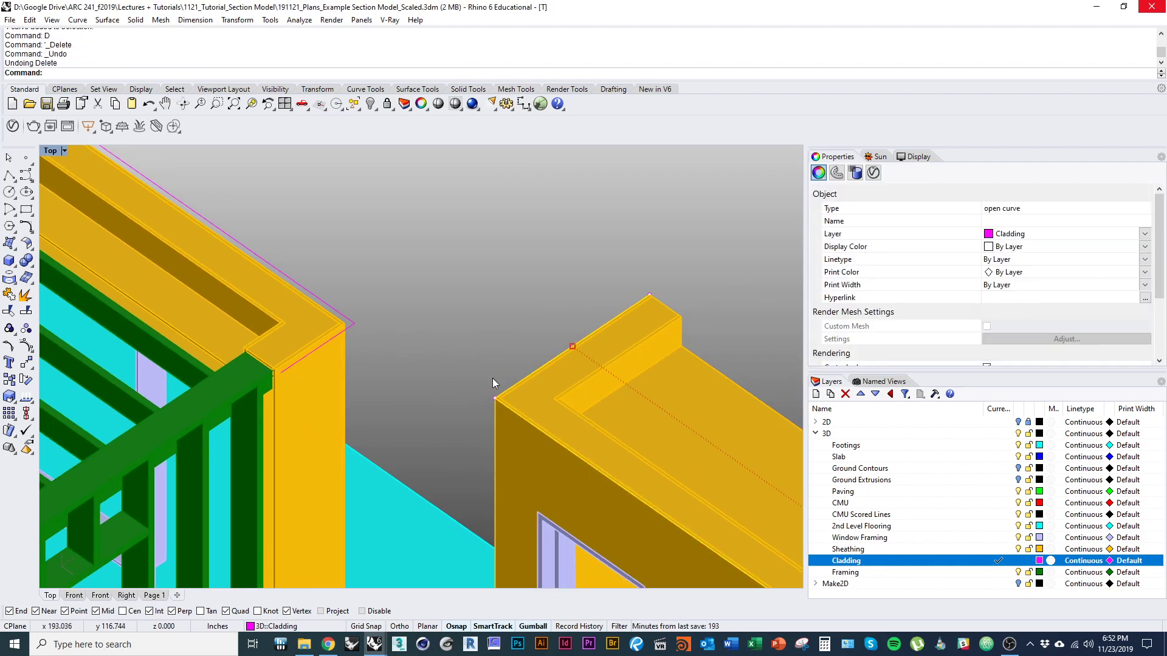
pyautogui.write('et')
pyautogui.press('Return')
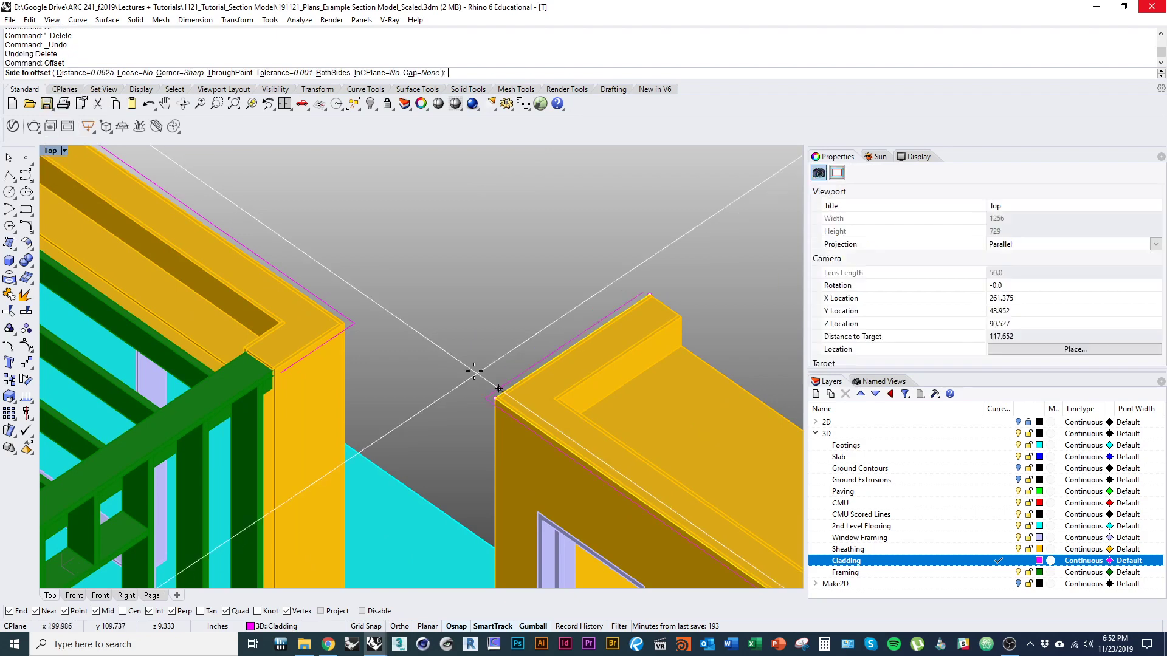
pyautogui.click(492, 378)
pyautogui.scroll(-2, 480, 390)
pyautogui.scroll(2, 480, 394)
pyautogui.press('Delete')
# Step: Offset the long wall's cladding curve outward by another 0.0625 with flat end caps to form a closed outline
pyautogui.click(453, 323)
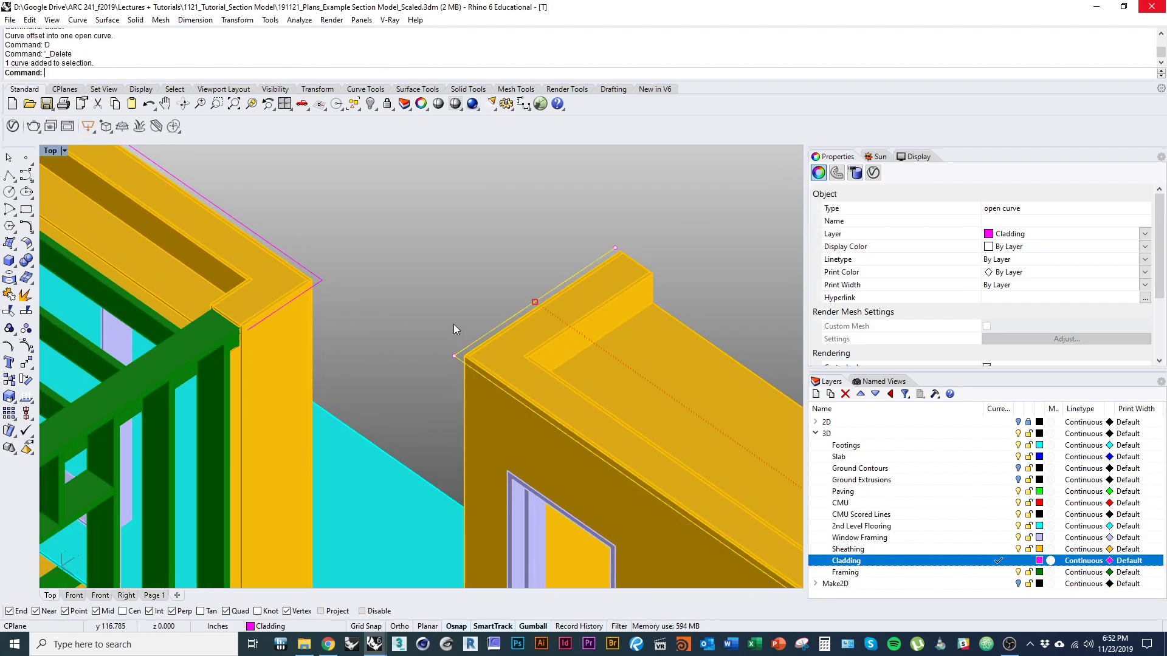
pyautogui.scroll(2, 444, 331)
pyautogui.press('Delete')
pyautogui.hotkey('ctrl', 'z')
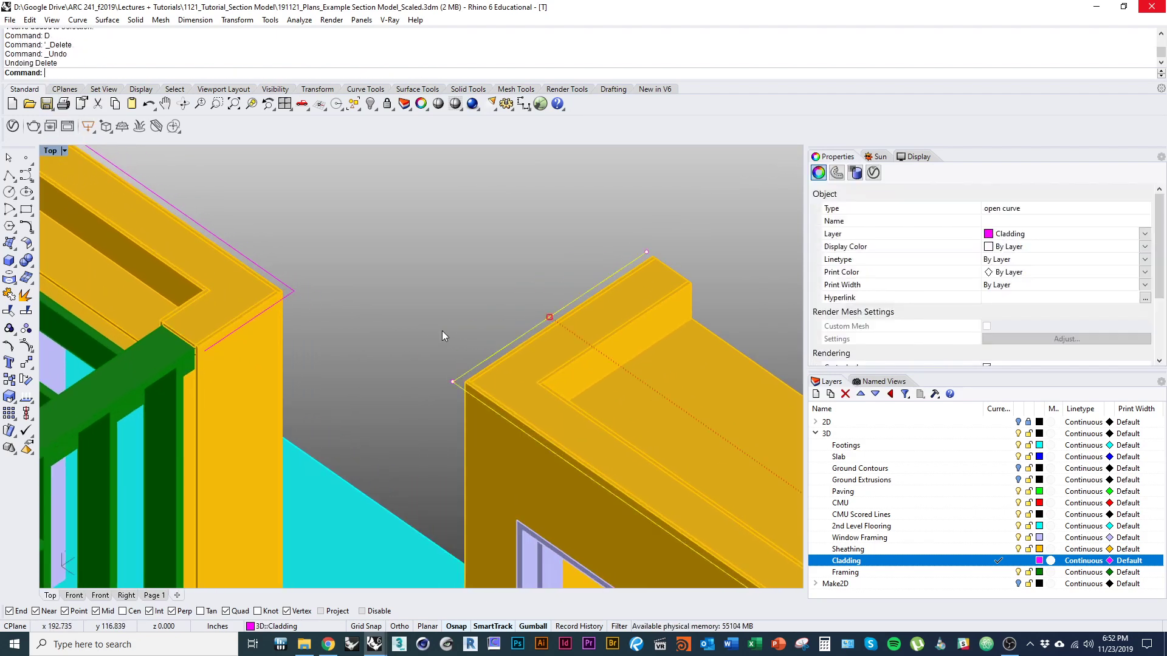
pyautogui.write('etSrf')
pyautogui.press('Return')
pyautogui.moveTo(443, 328); pyautogui.dragTo(448, 568, button='right')
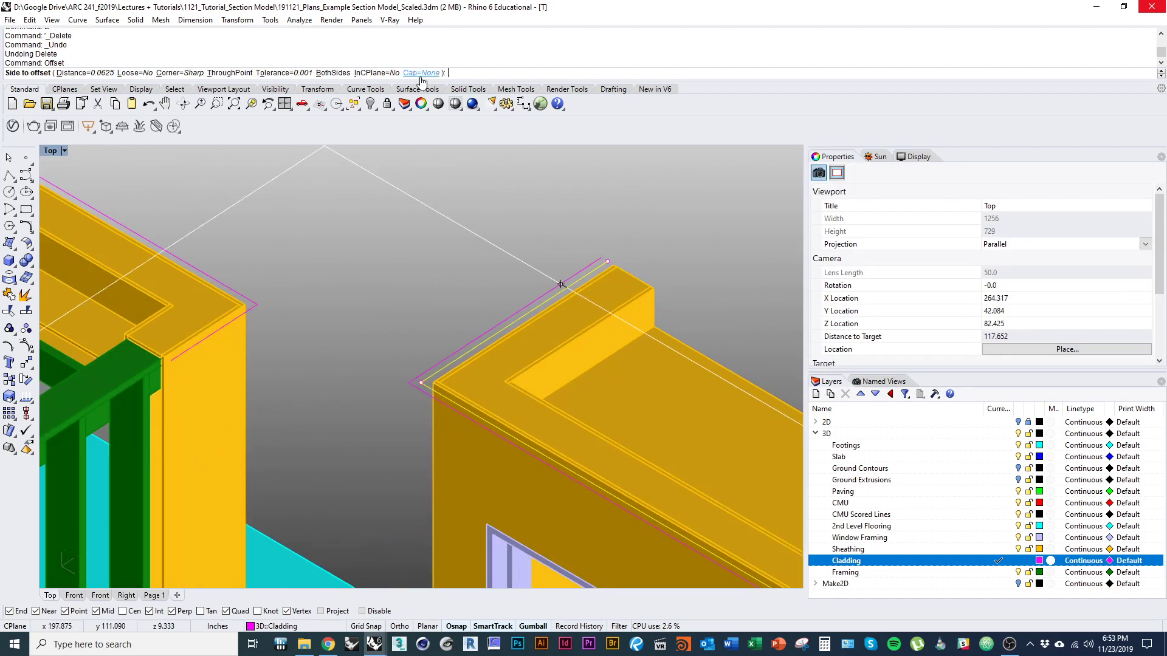
pyautogui.click(81, 73)
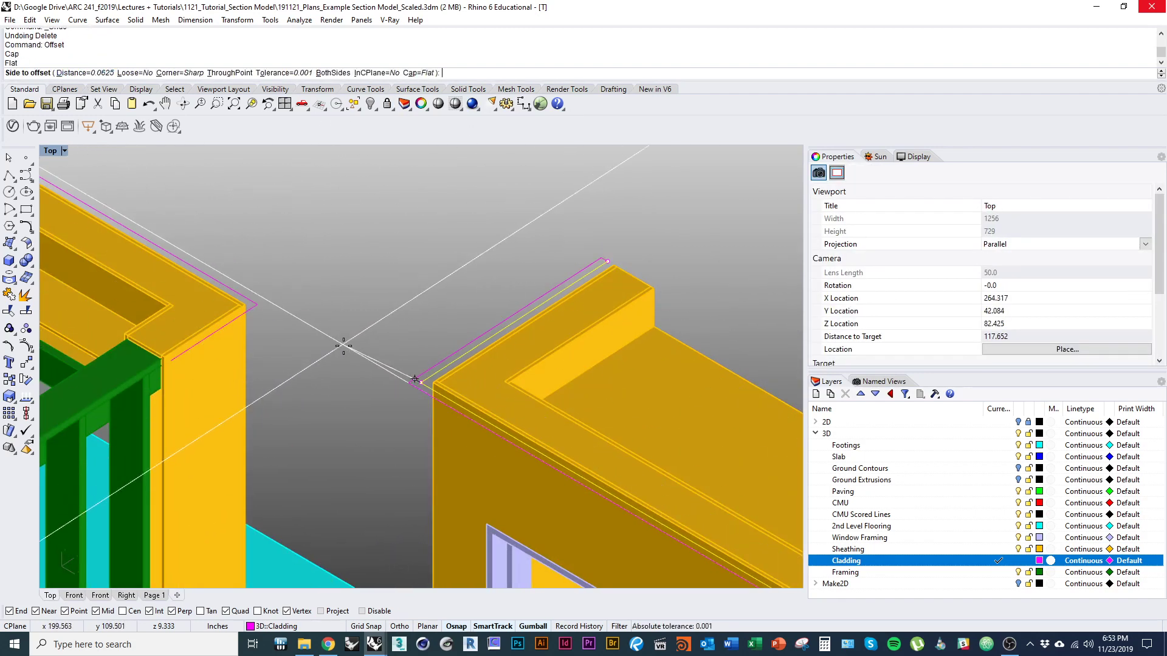
pyautogui.click(359, 345)
pyautogui.scroll(2, 619, 243)
pyautogui.scroll(1, 619, 243)
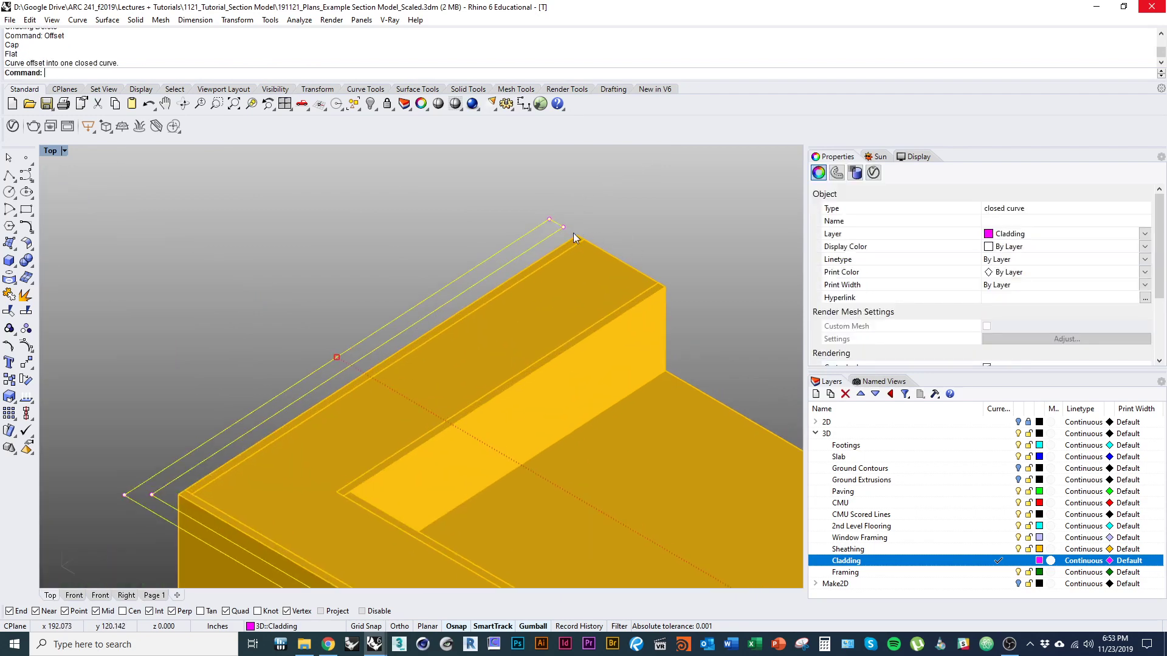
# Step: Offset the cladding curve beside the exposed framing outward by 0.0625 with flat end caps to form a closed outline
pyautogui.scroll(-7, 574, 235)
pyautogui.moveTo(242, 271); pyautogui.dragTo(355, 301, button='right')
pyautogui.scroll(3, 355, 300)
pyautogui.click(376, 304)
pyautogui.press('Return')
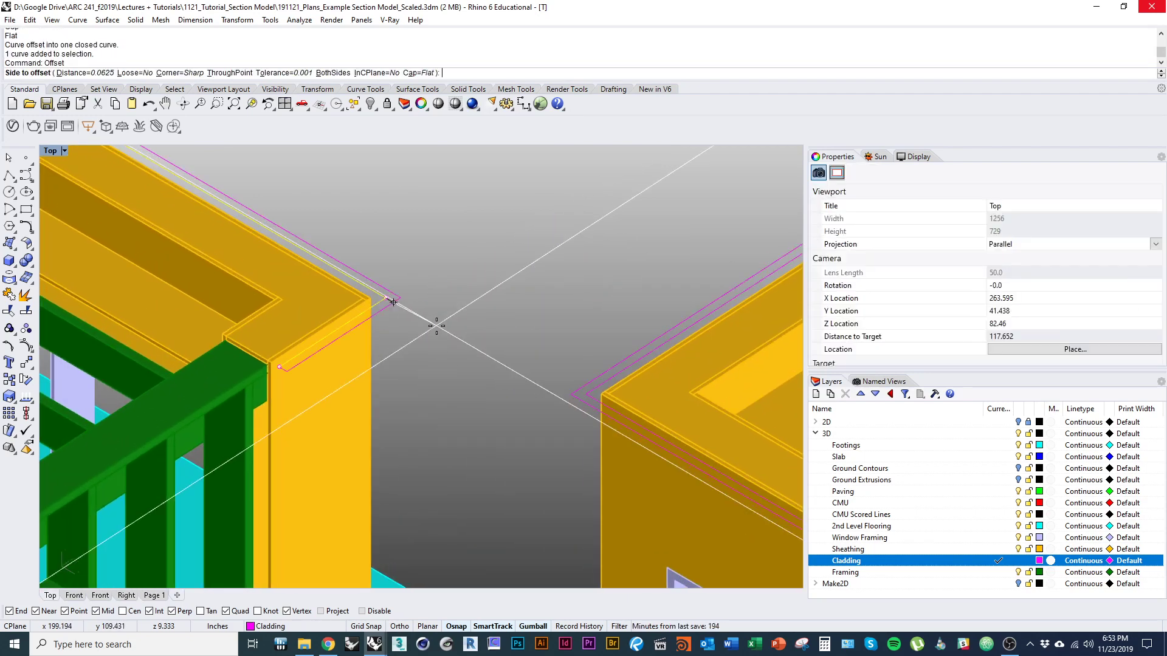
pyautogui.click(393, 302)
pyautogui.scroll(-3, 417, 367)
pyautogui.scroll(2, 381, 361)
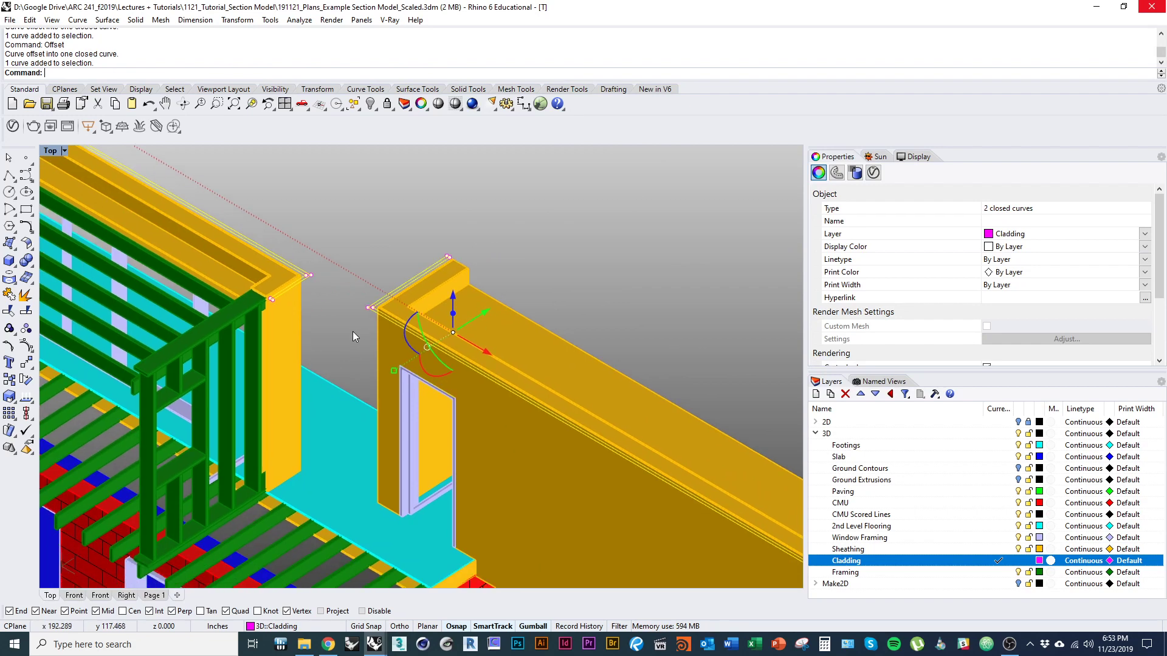
# Step: Extrude the closed cladding outline beside the exposed framing down the sheathed wall's height as a solid, and delete the outline
pyautogui.write('extrude')
pyautogui.press('Escape')
pyautogui.press('Escape')
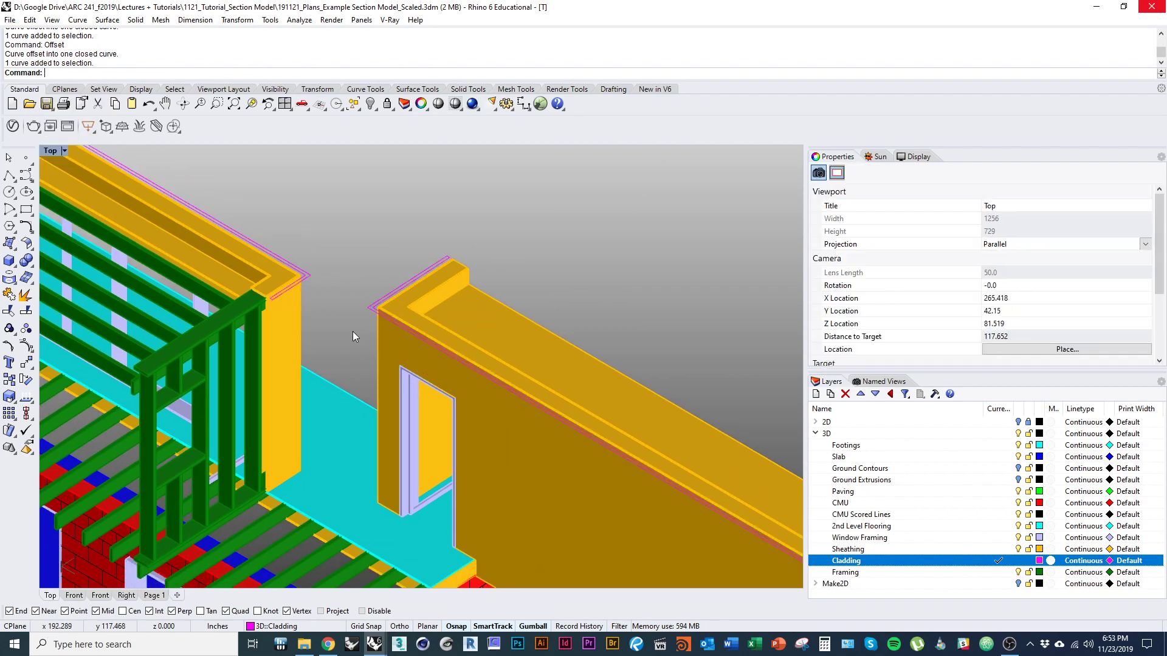
pyautogui.click(306, 275)
pyautogui.press('Up')
pyautogui.write('rudecrv')
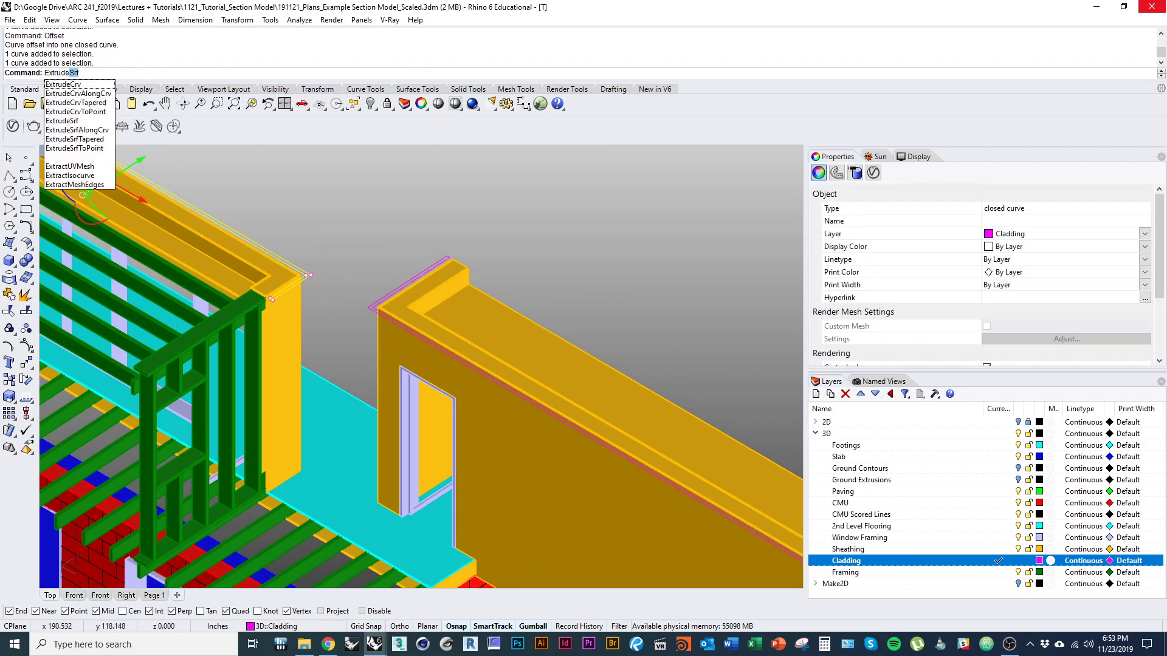
pyautogui.press('Return')
pyautogui.click(364, 407)
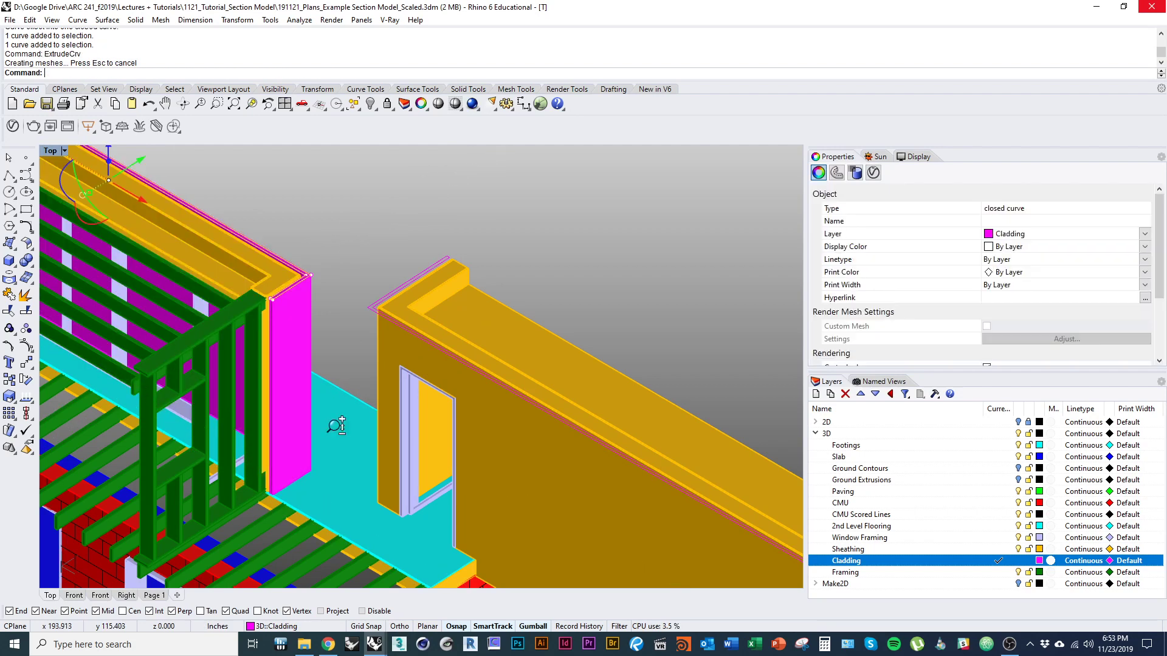
pyautogui.scroll(-5, 316, 425)
pyautogui.scroll(6, 324, 349)
pyautogui.write('d')
pyautogui.press('Return')
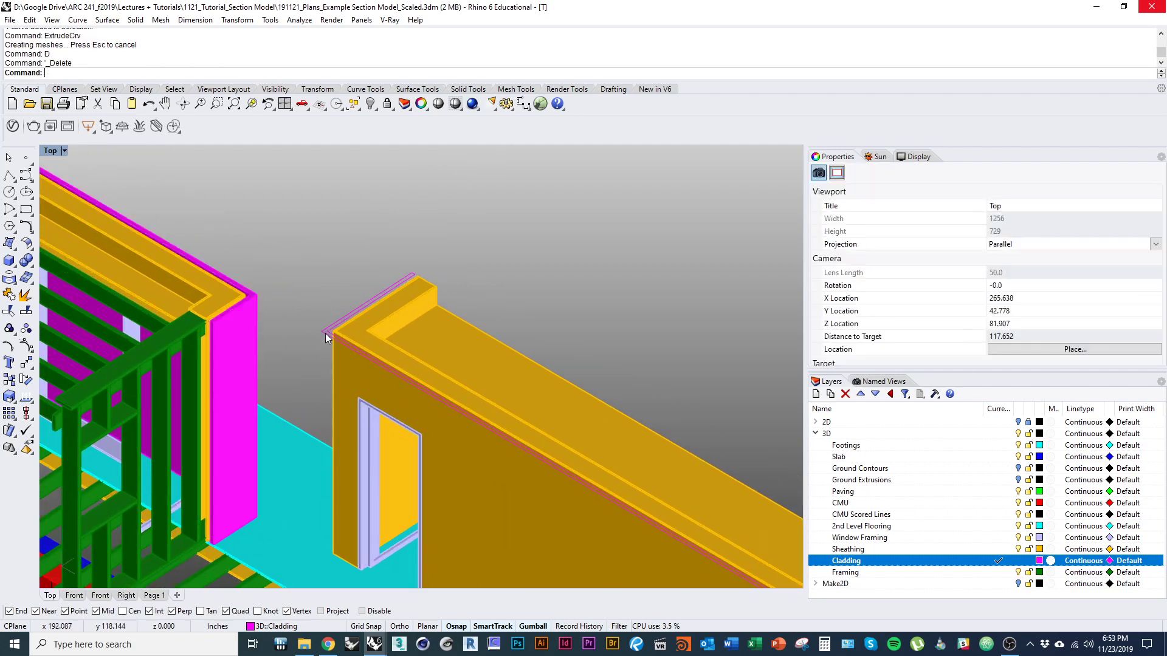
# Step: Extrude the long wall's closed cladding outline as a solid down to the bottom of its sheathing
pyautogui.click(326, 336)
pyautogui.scroll(-6, 373, 413)
pyautogui.moveTo(461, 462); pyautogui.dragTo(365, 267, button='right')
pyautogui.write('d')
pyautogui.press('Return')
pyautogui.hotkey('ctrl', 'z')
pyautogui.scroll(6, 489, 414)
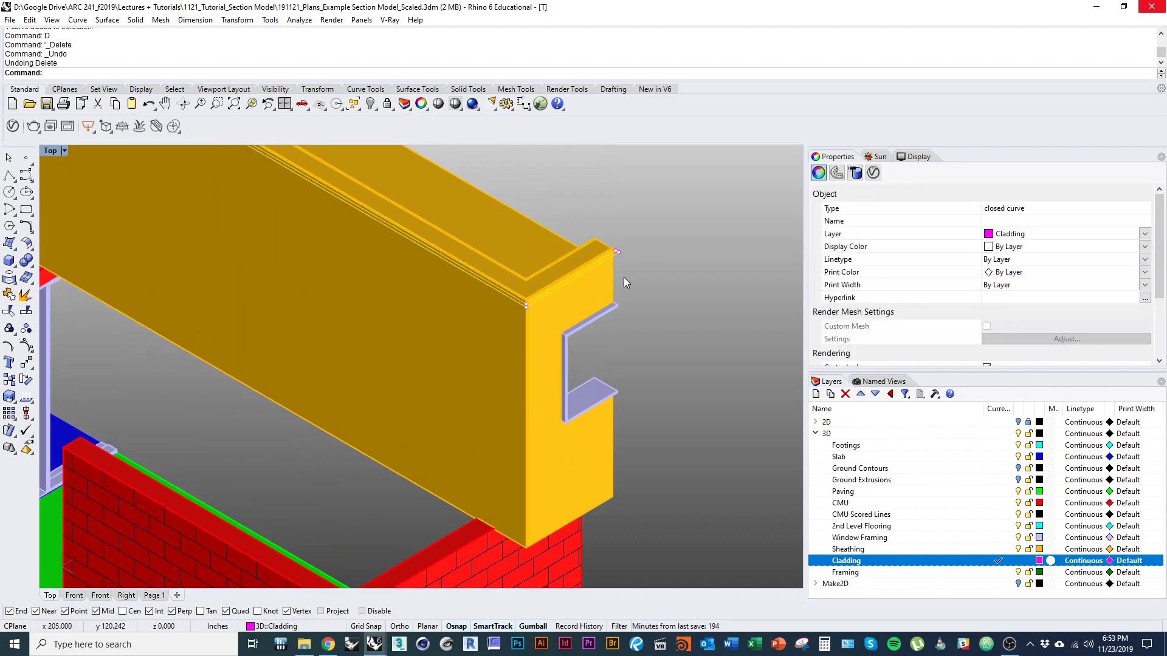
pyautogui.write('ExtrudeCrv')
pyautogui.press('Return')
pyautogui.scroll(6, 623, 277)
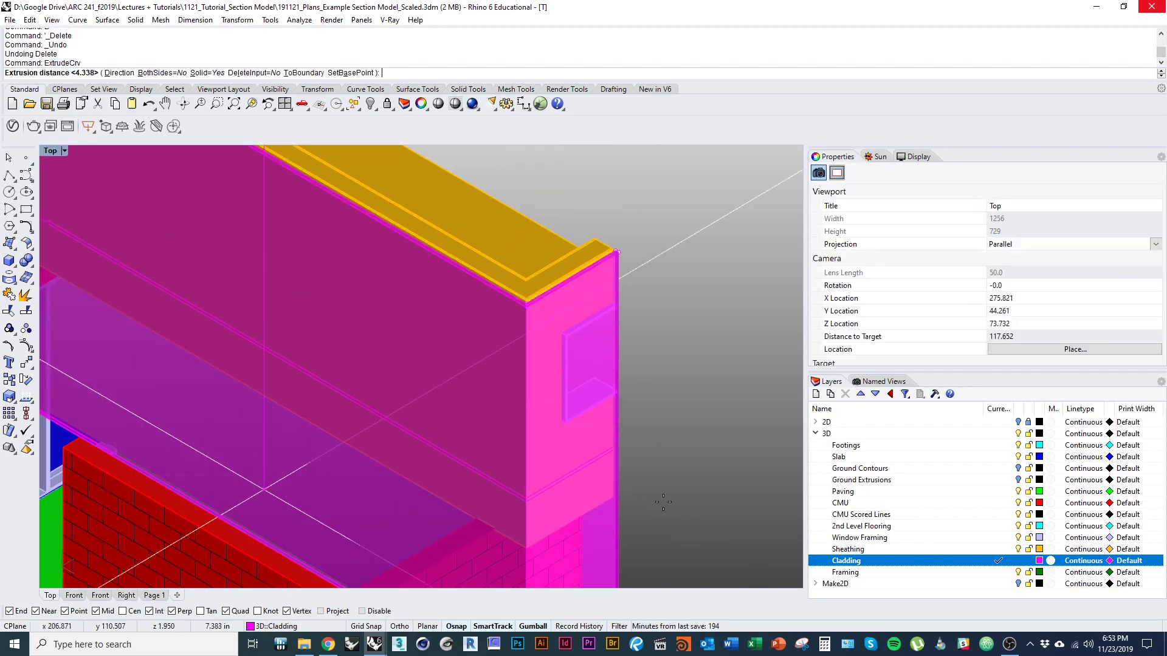
pyautogui.click(594, 453)
pyautogui.scroll(-6, 593, 457)
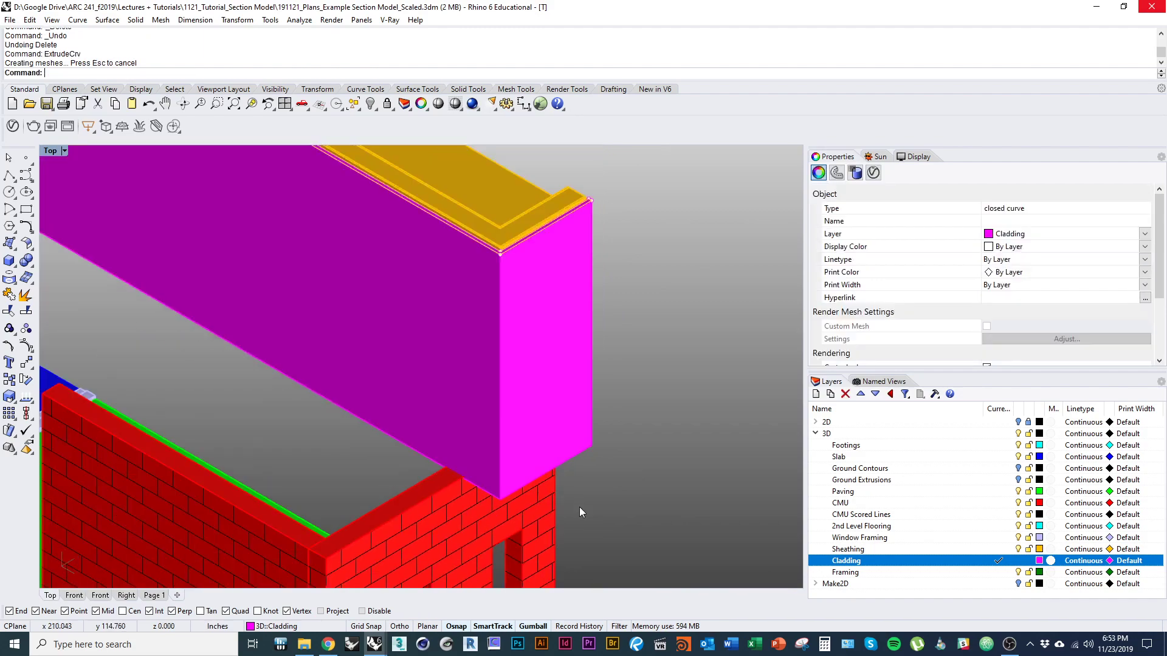
# Step: Measure the horizontal distance across the top edge of the cladding at the long wall's cut end
pyautogui.moveTo(579, 507); pyautogui.dragTo(529, 518, button='right')
pyautogui.scroll(-2, 572, 477)
pyautogui.scroll(-3, 469, 480)
pyautogui.scroll(1, 467, 477)
pyautogui.keyDown('shift'); pyautogui.moveTo(426, 430); pyautogui.dragTo(465, 479, button='right'); pyautogui.keyUp('shift')
pyautogui.scroll(1, 465, 478)
pyautogui.press('Escape')
pyautogui.moveTo(376, 370); pyautogui.dragTo(200, 412, button='right')
pyautogui.scroll(8, 264, 337)
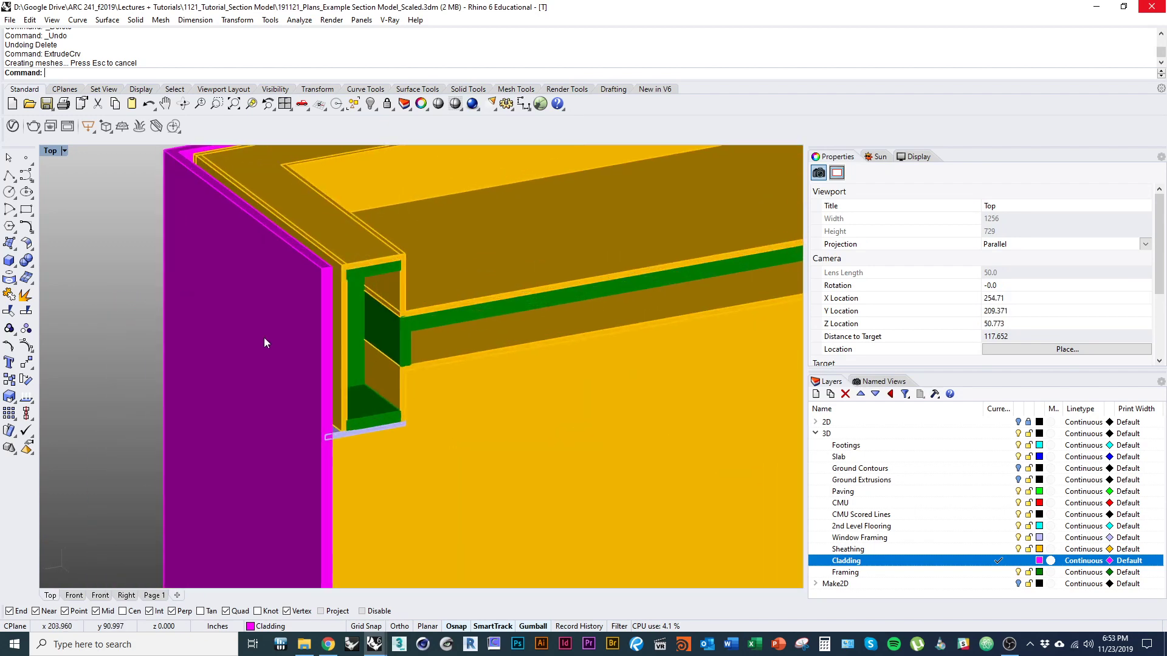
pyautogui.scroll(4, 274, 313)
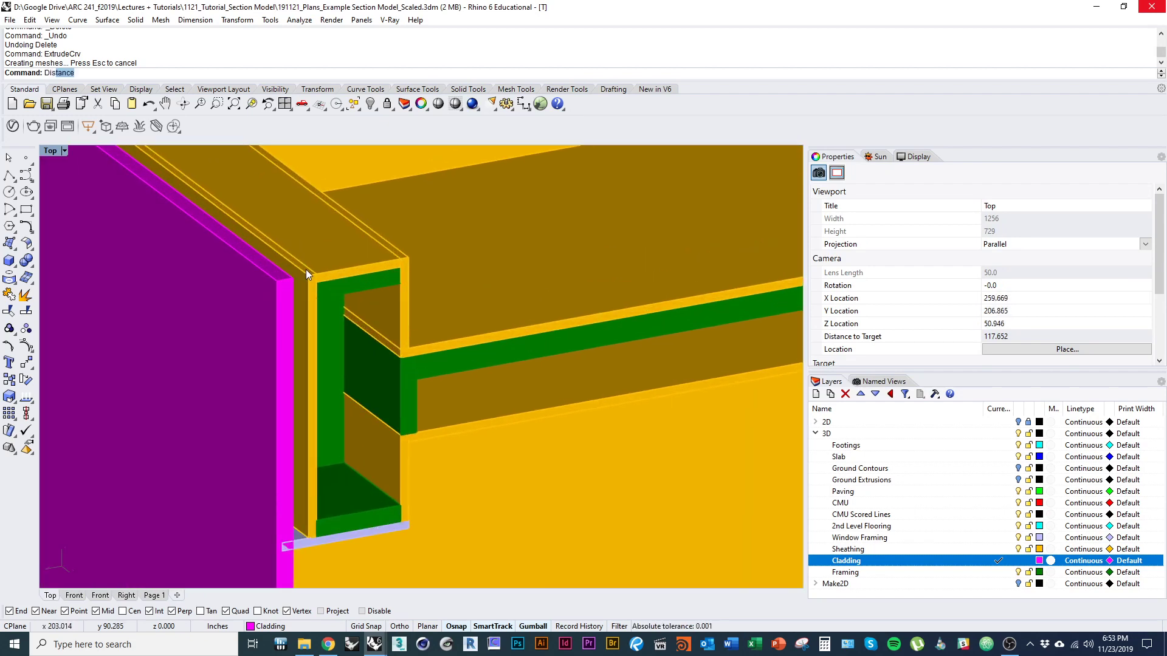
pyautogui.press('Return')
pyautogui.scroll(1, 304, 270)
pyautogui.click(291, 280)
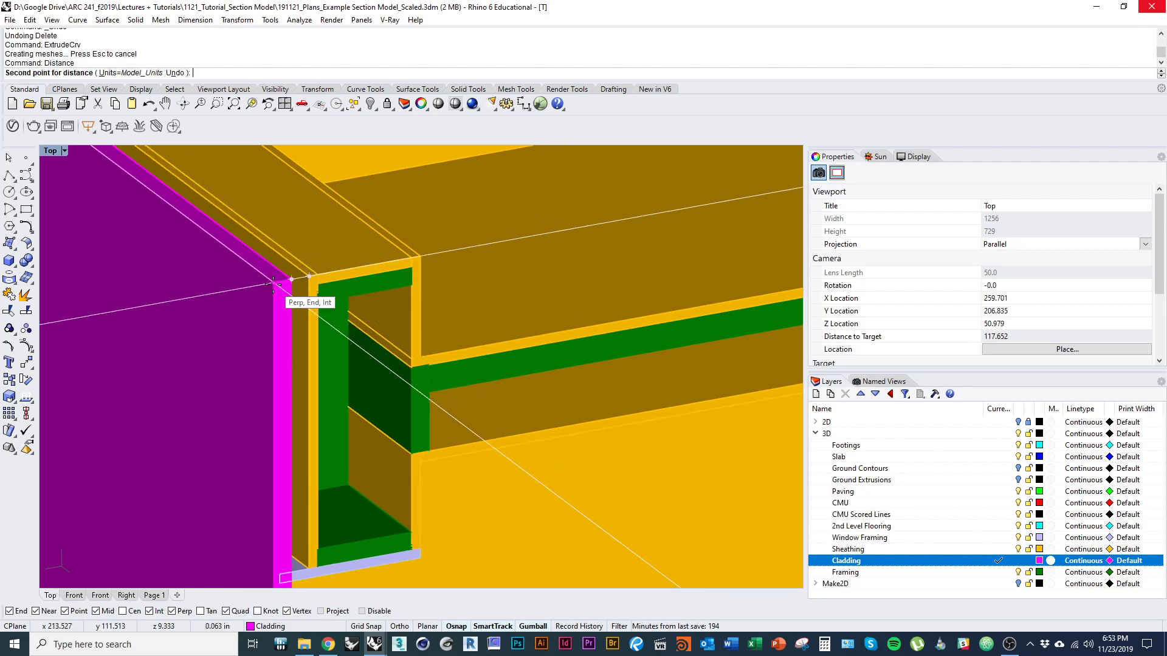
pyautogui.click(273, 283)
pyautogui.scroll(-3, 210, 303)
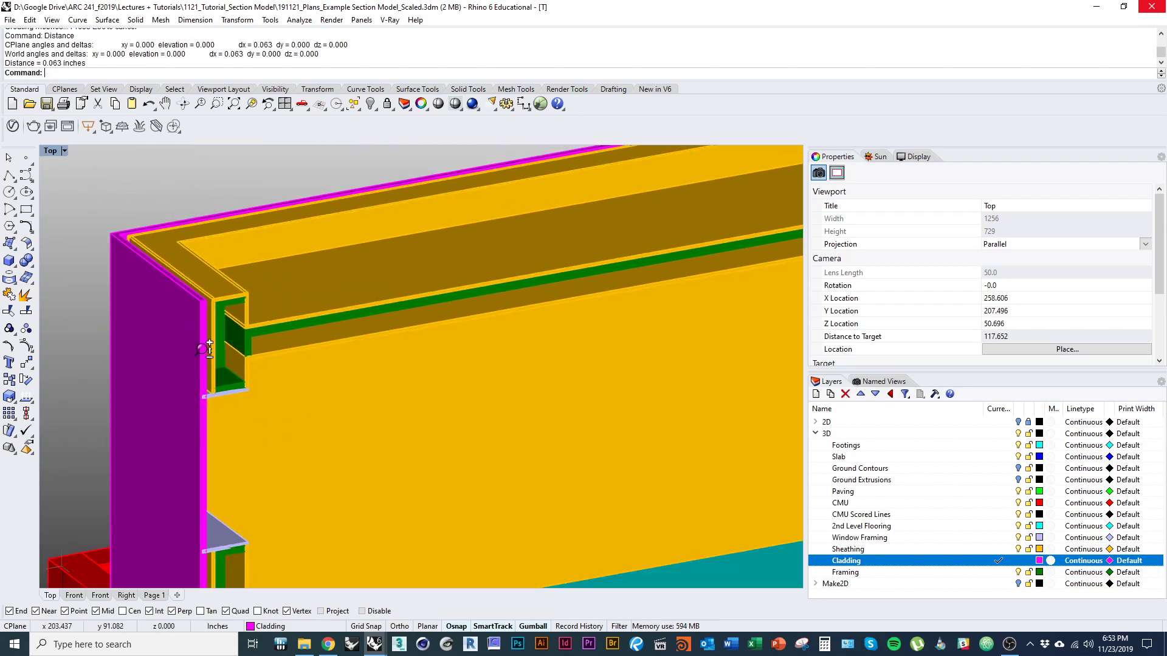
# Step: Undo the cladding extrusions, curve deletions and offsets back to the original top-edge polylines
pyautogui.hotkey('ctrl', 'z')
pyautogui.hotkey('ctrl', 'z')
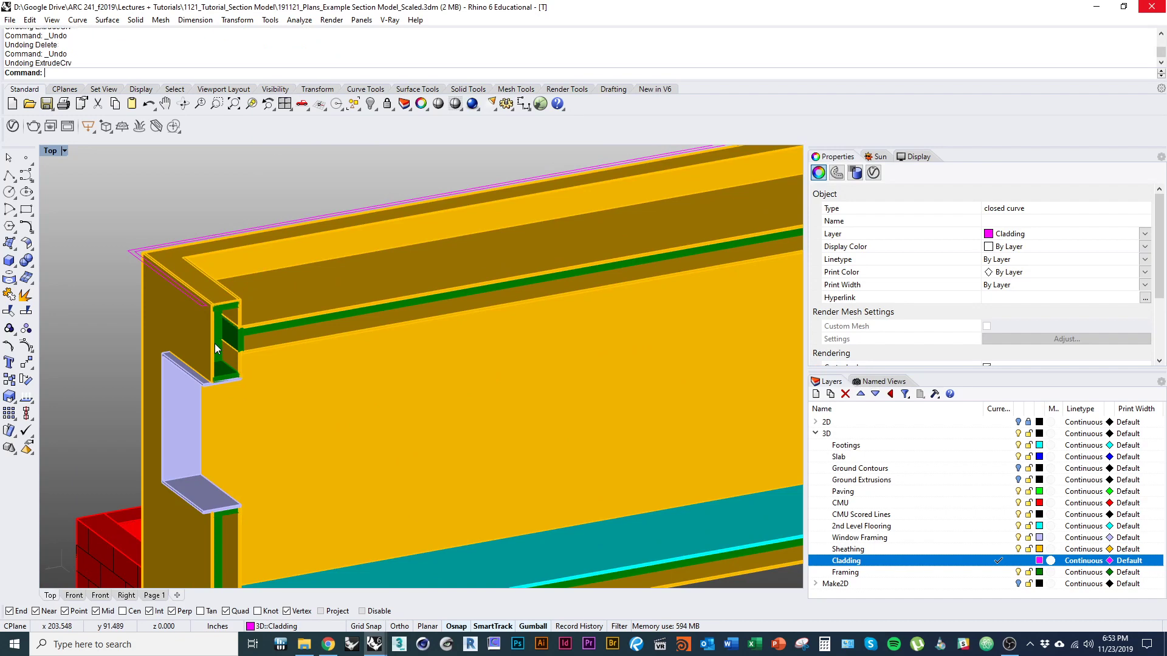
pyautogui.keyDown('shift'); pyautogui.moveTo(173, 307); pyautogui.dragTo(169, 334, button='right'); pyautogui.keyUp('shift')
pyautogui.scroll(3, 169, 331)
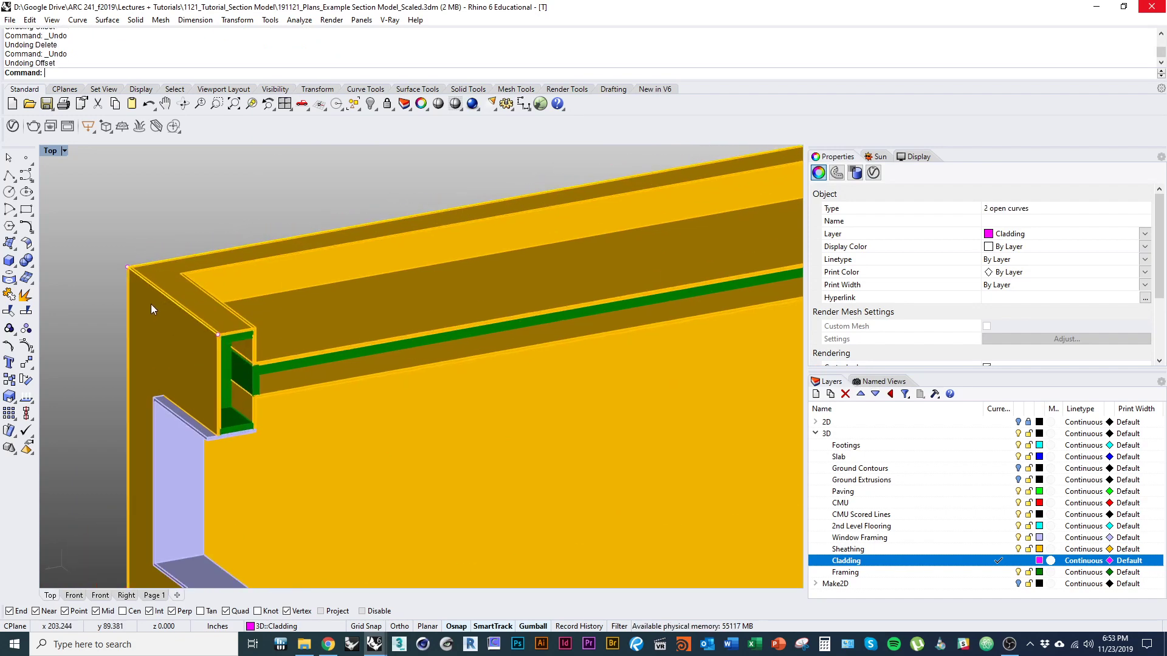
pyautogui.write('o')
pyautogui.press('Return')
pyautogui.press('Escape')
pyautogui.scroll(-5, 134, 323)
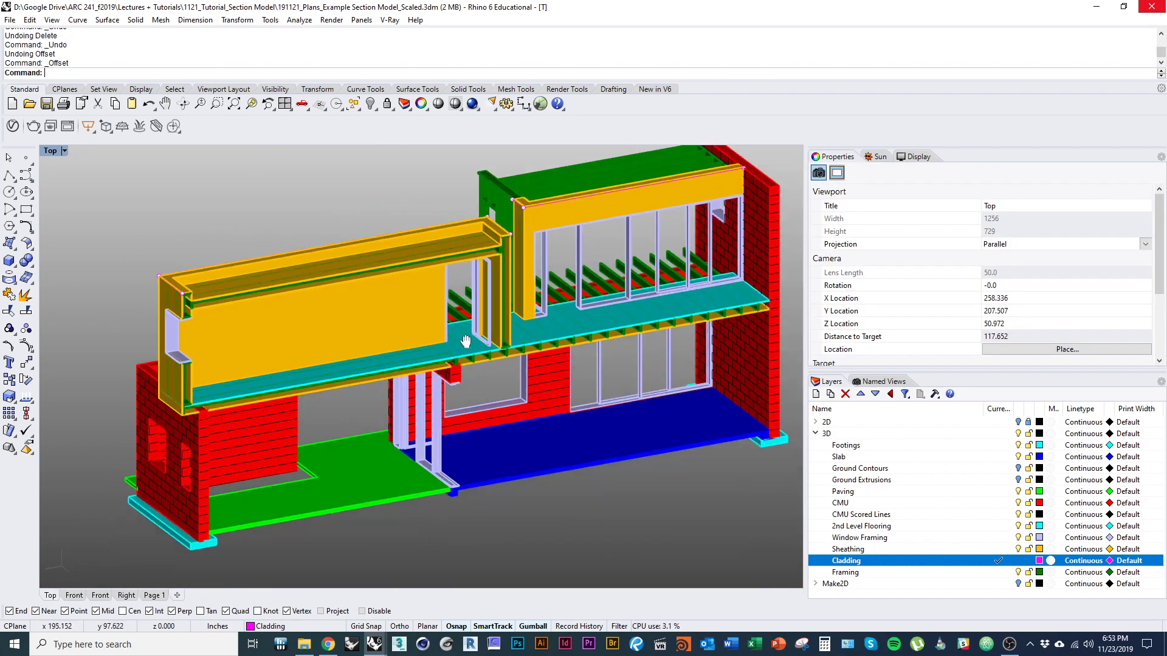
pyautogui.scroll(5, 490, 327)
pyautogui.scroll(5, 489, 327)
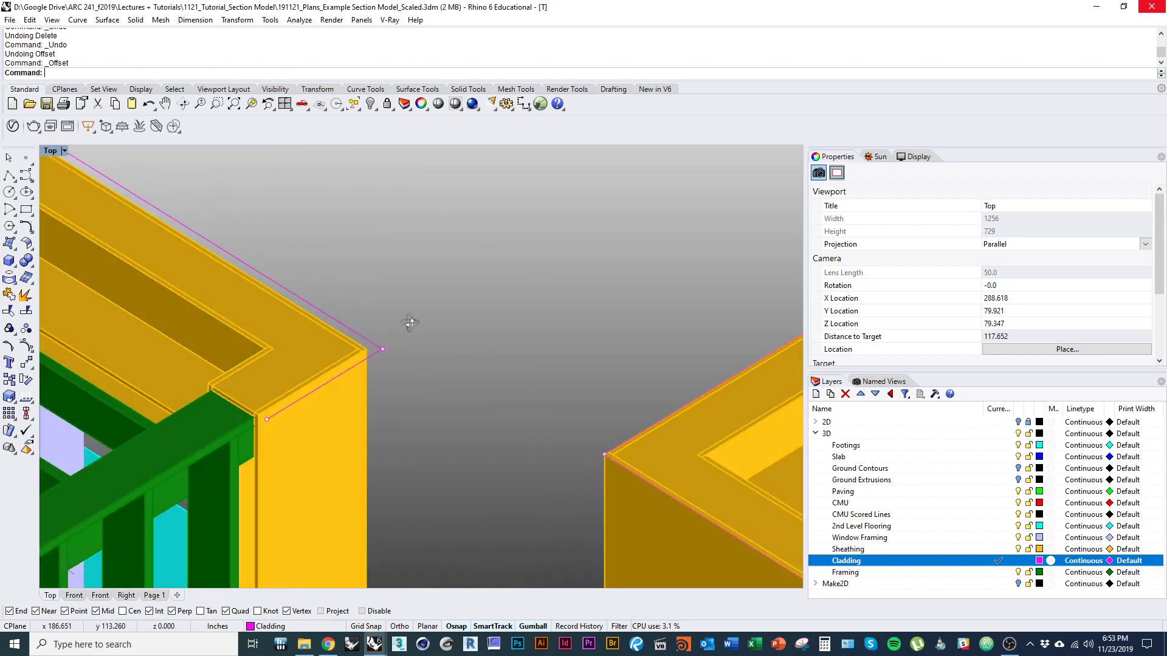
pyautogui.hotkey('ctrl', 'z')
# Step: Offset the cladding polyline beside the exposed framing outward by 1/32 with no end cap
pyautogui.click(389, 356)
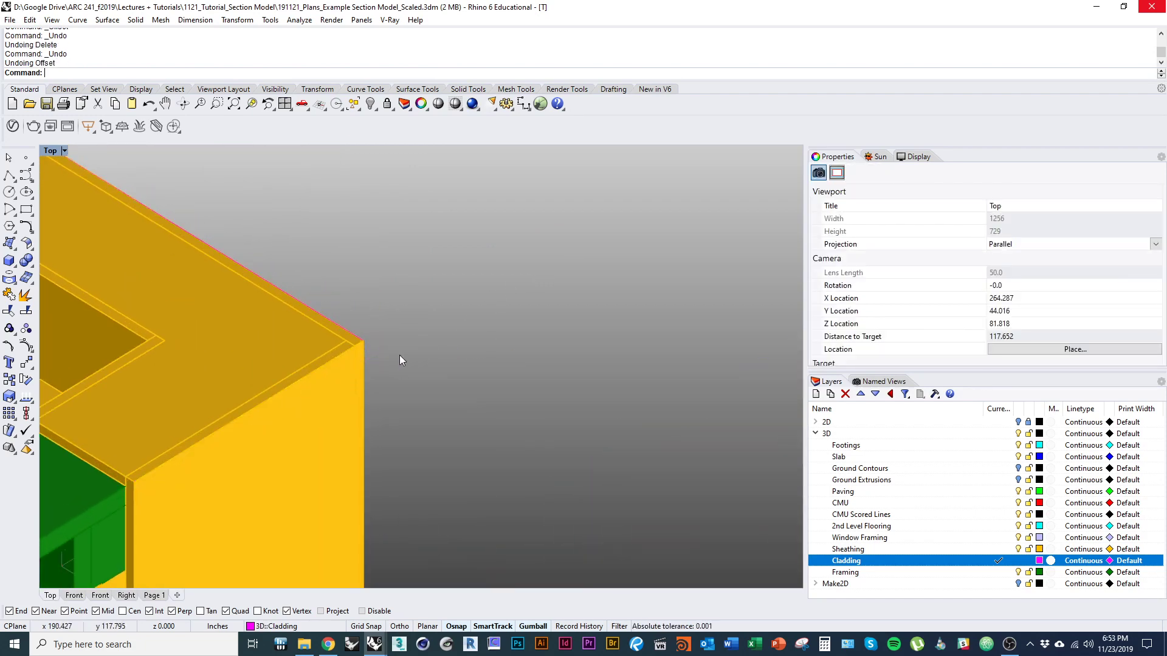
pyautogui.click(344, 353)
pyautogui.press('Return')
pyautogui.press('Return')
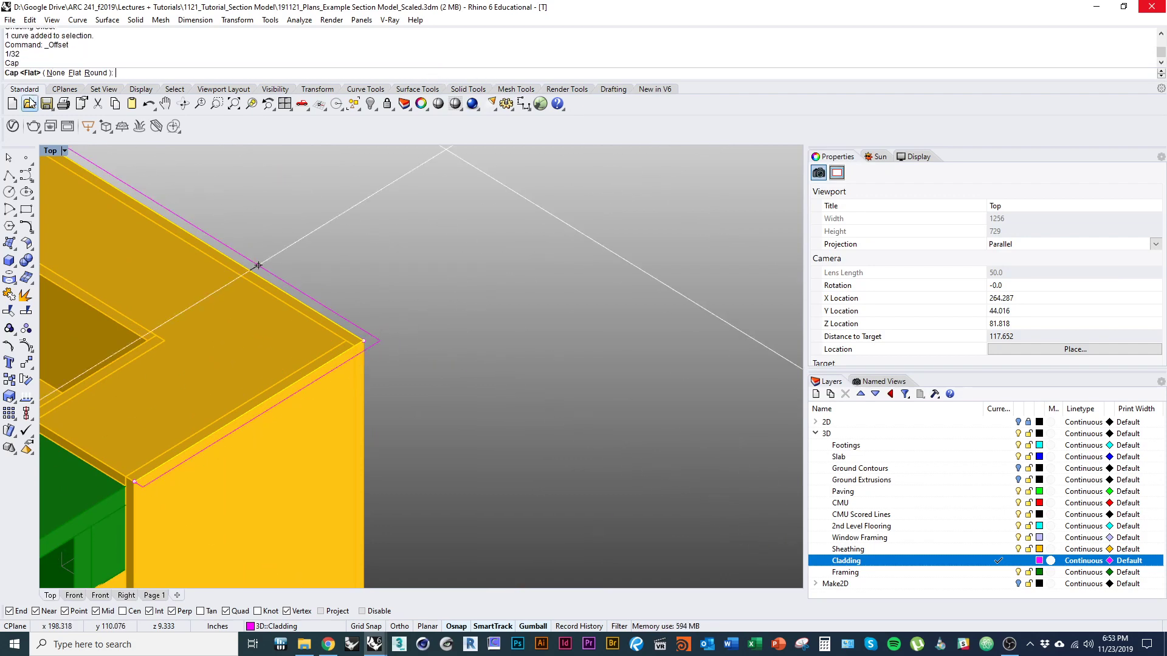
pyautogui.click(55, 73)
pyautogui.scroll(-3, 563, 403)
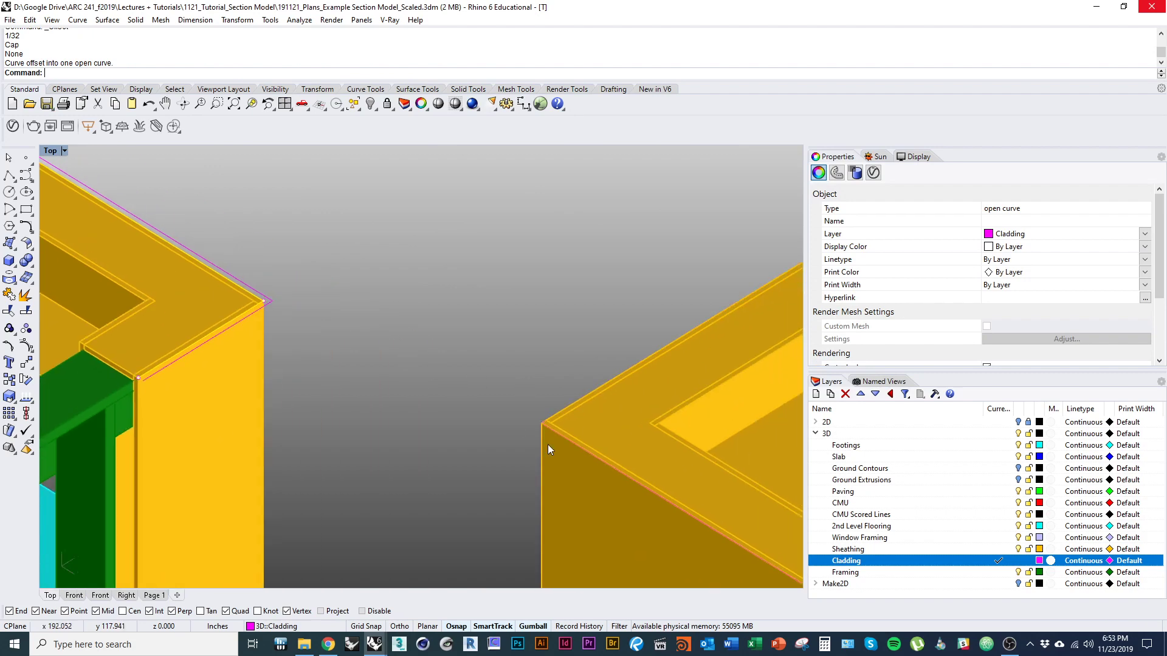
# Step: Offset the long sheathed wall's cladding polyline outward by 1/32 with no end cap
pyautogui.click(563, 443)
pyautogui.click(562, 442)
pyautogui.press('Return')
pyautogui.click(493, 403)
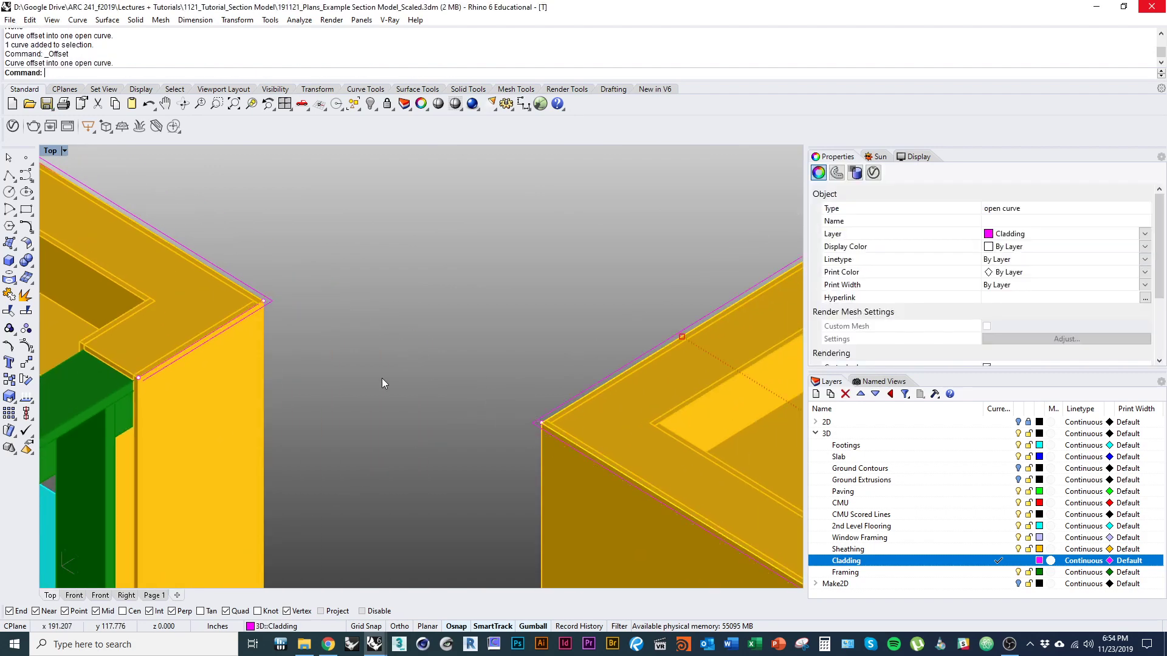
# Step: Delete the original top-edge cladding polylines so that only their 1/32 offset copies remain
pyautogui.write('d')
pyautogui.press('Return')
pyautogui.scroll(9, 261, 297)
pyautogui.click(243, 300)
pyautogui.click(286, 331)
pyautogui.write('d')
pyautogui.press('Return')
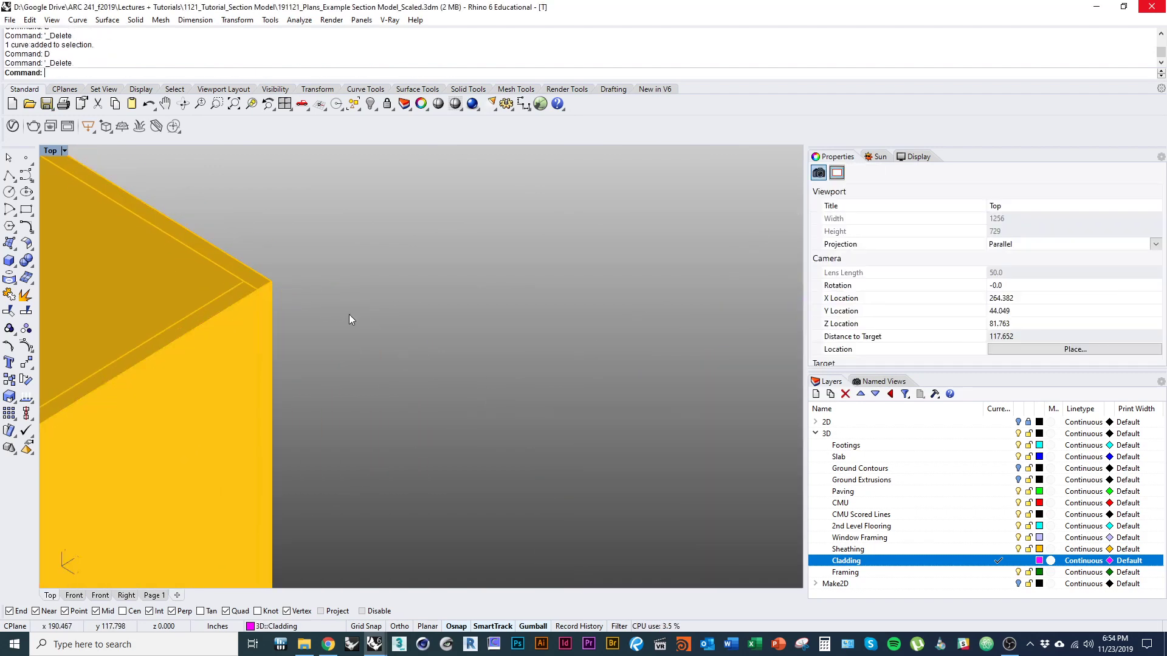
pyautogui.hotkey('ctrl', 'z')
# Step: Offset the remaining cladding polyline beside the exposed framing outward by 0.03125 with a flat end cap
pyautogui.press('Return')
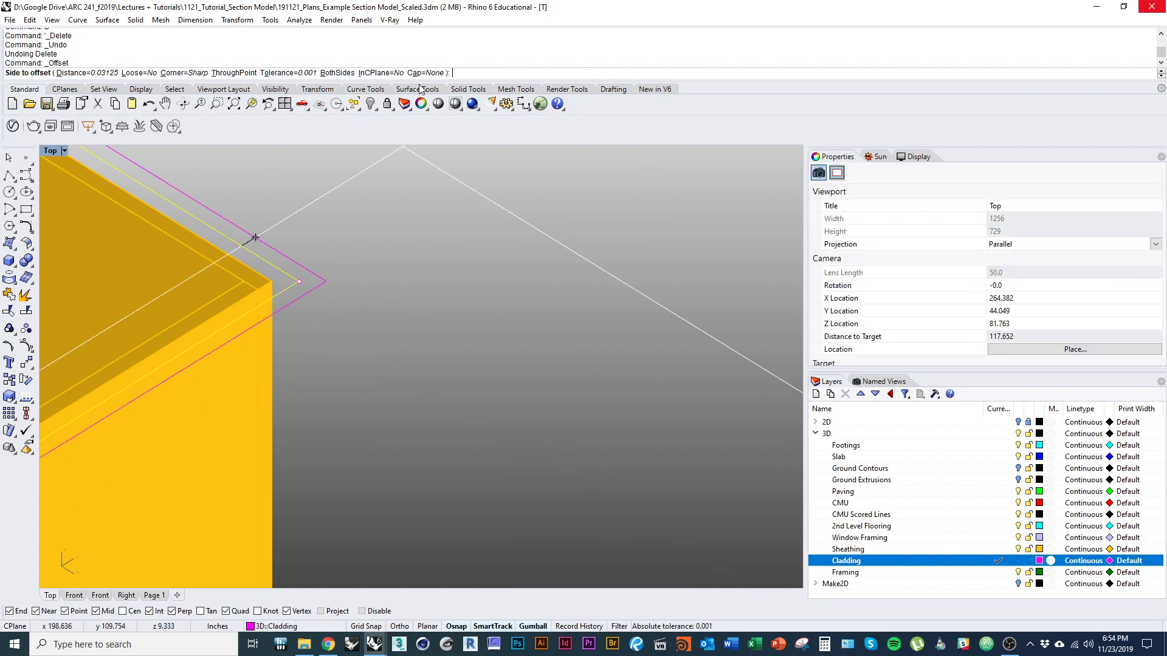
pyautogui.click(61, 73)
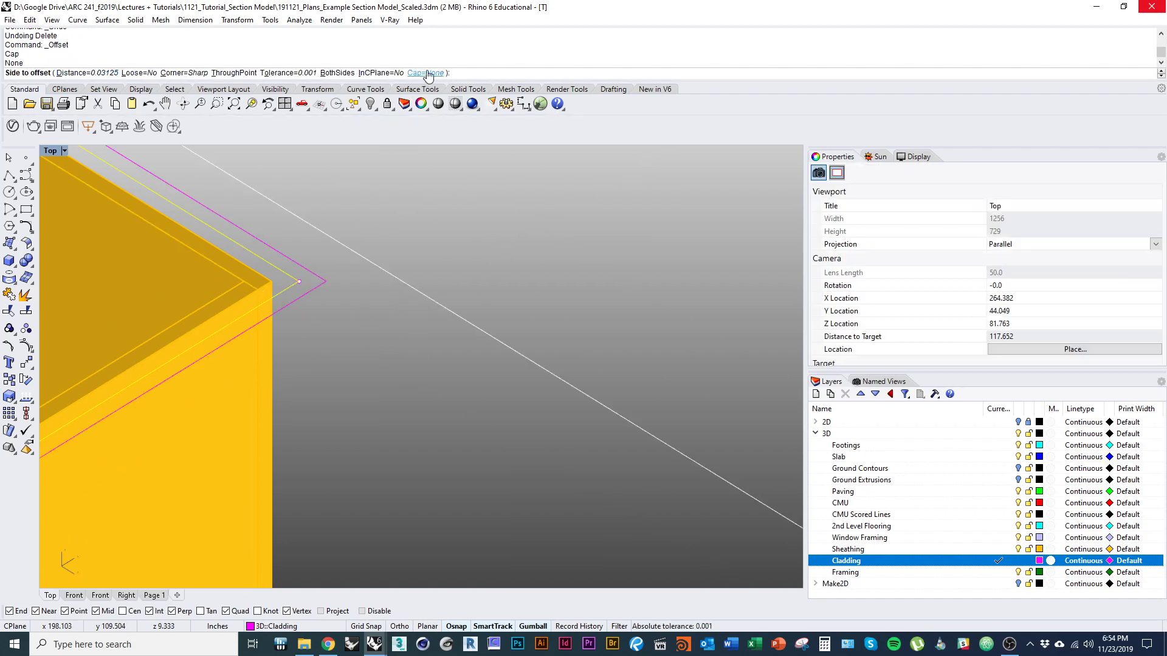
pyautogui.click(79, 73)
pyautogui.click(464, 274)
# Step: Offset the long sheathed wall's remaining cladding polyline outward by 0.03125 with a flat end cap
pyautogui.scroll(-8, 384, 433)
pyautogui.moveTo(384, 432); pyautogui.dragTo(270, 371, button='right')
pyautogui.scroll(7, 497, 396)
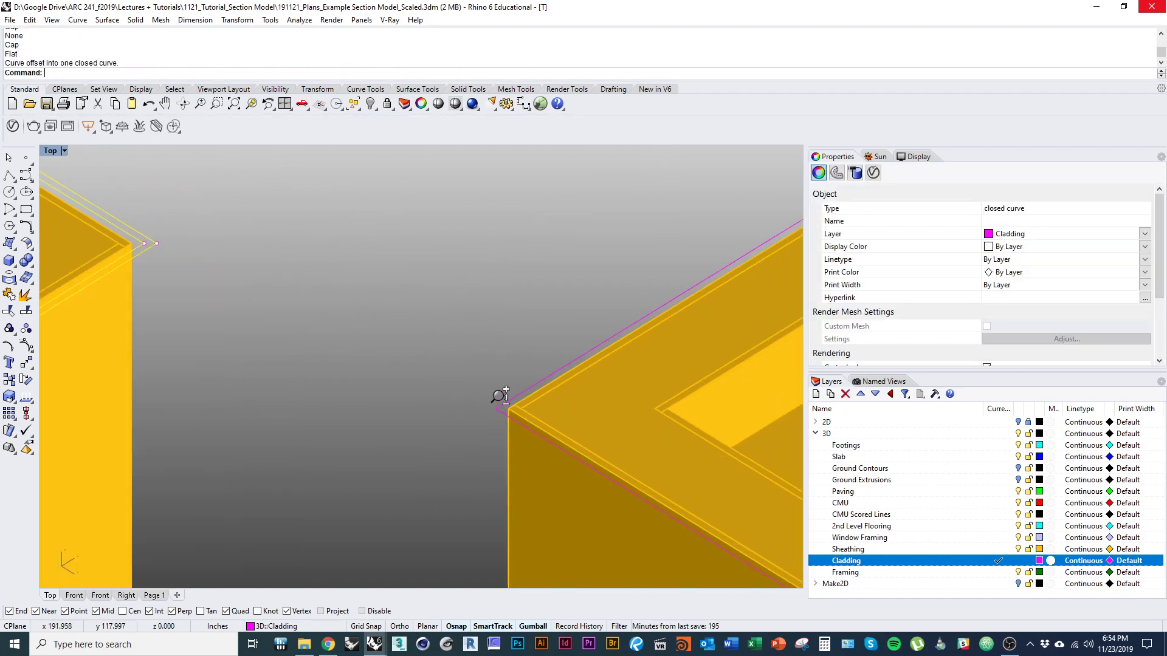
pyautogui.press('Escape')
pyautogui.click(488, 406)
pyautogui.press('Return')
pyautogui.click(457, 377)
# Step: Extrude the closed cladding curve beside the exposed framing as a solid down to the second-level flooring
pyautogui.scroll(-8, 456, 383)
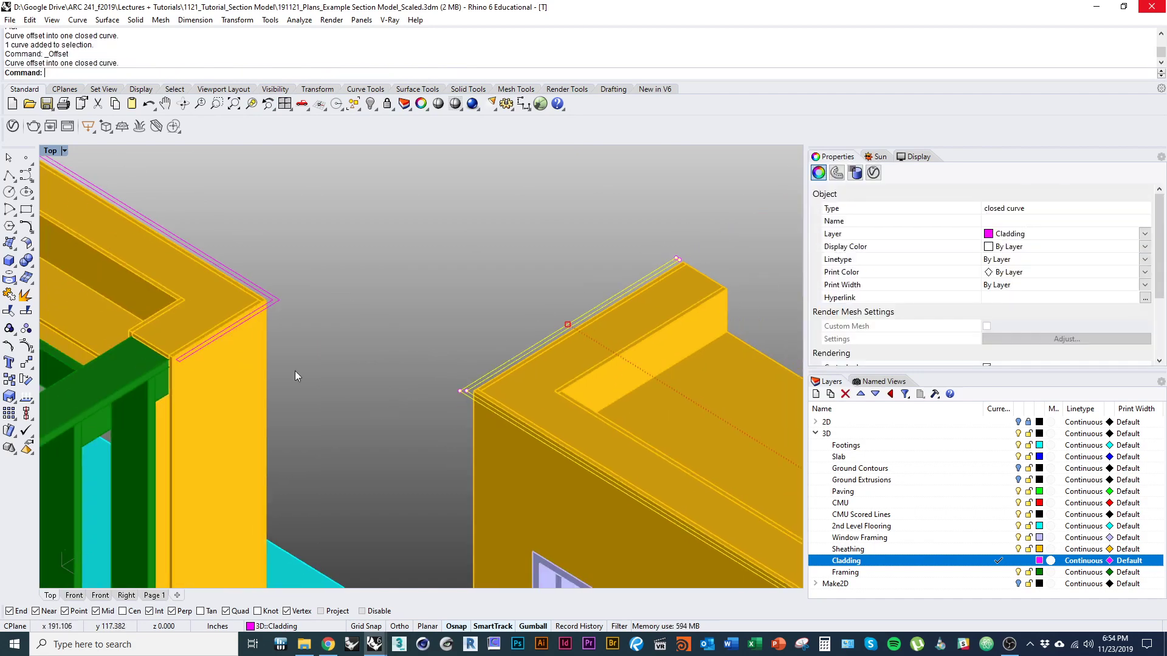
pyautogui.keyDown('shift'); pyautogui.click(274, 306); pyautogui.keyUp('shift')
pyautogui.moveTo(293, 329); pyautogui.dragTo(282, 301, button='right')
pyautogui.click(266, 273)
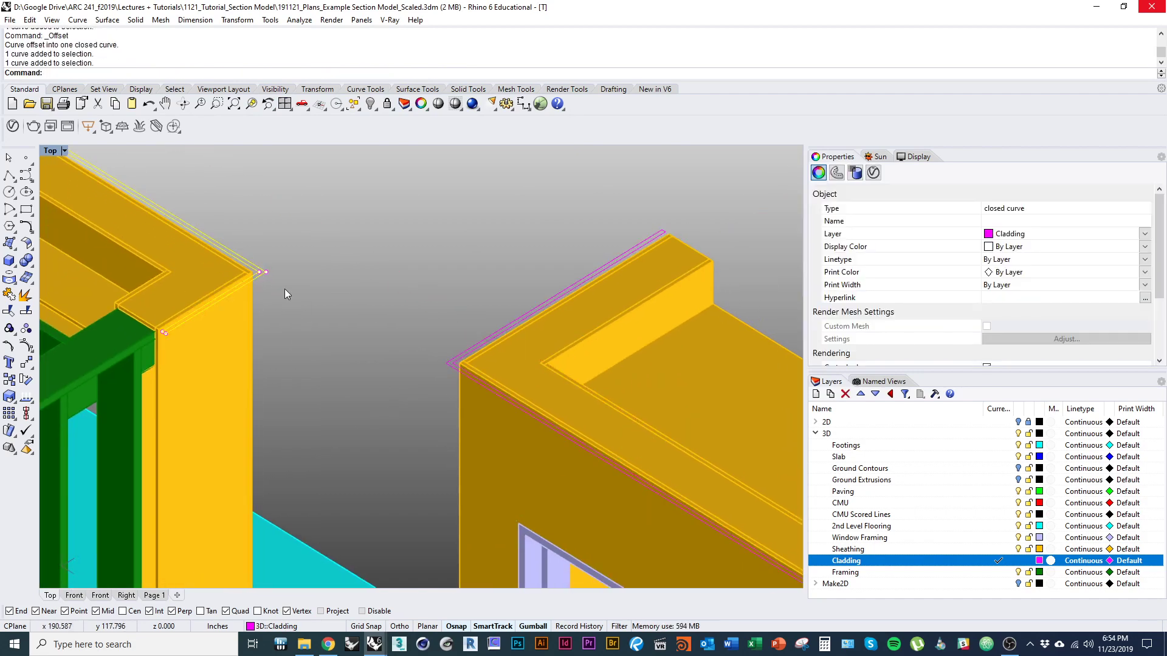
pyautogui.write('ext')
pyautogui.press('Return')
pyautogui.moveTo(308, 365); pyautogui.dragTo(305, 123, button='right')
pyautogui.moveTo(268, 513); pyautogui.dragTo(294, 333, button='right')
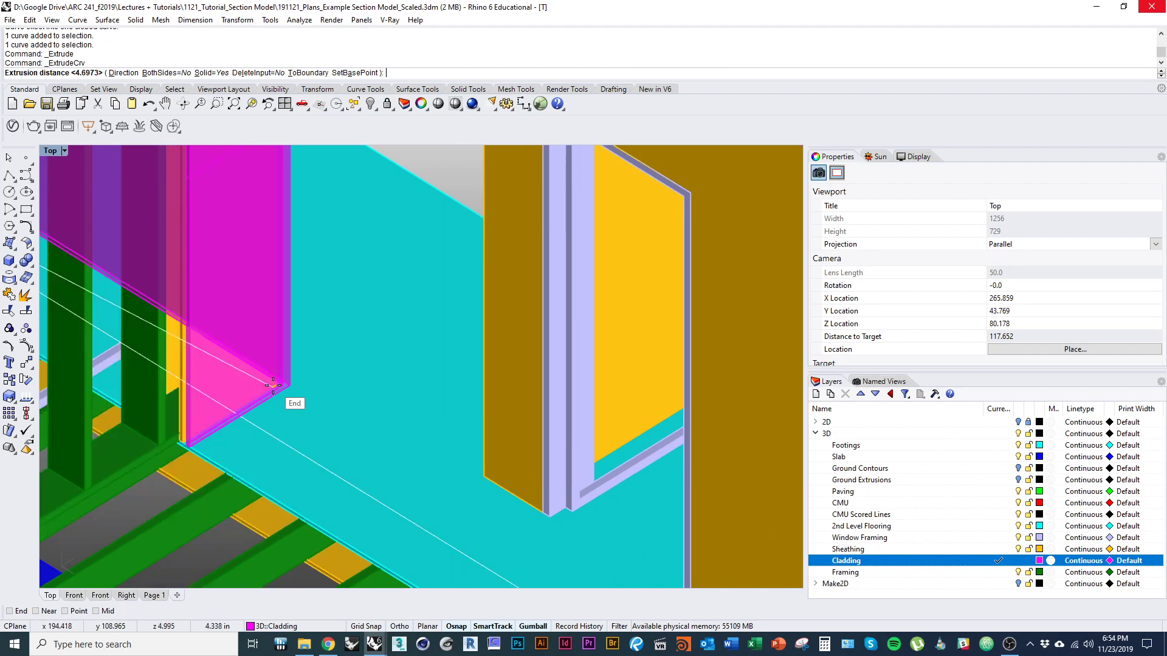
pyautogui.click(275, 385)
# Step: Extrude the long wall's closed cladding curve as a solid down to the sheathing's lower edge above the CMU wall
pyautogui.scroll(-5, 275, 385)
pyautogui.moveTo(274, 448); pyautogui.dragTo(234, 457, button='right')
pyautogui.scroll(-9, 237, 452)
pyautogui.scroll(8, 265, 362)
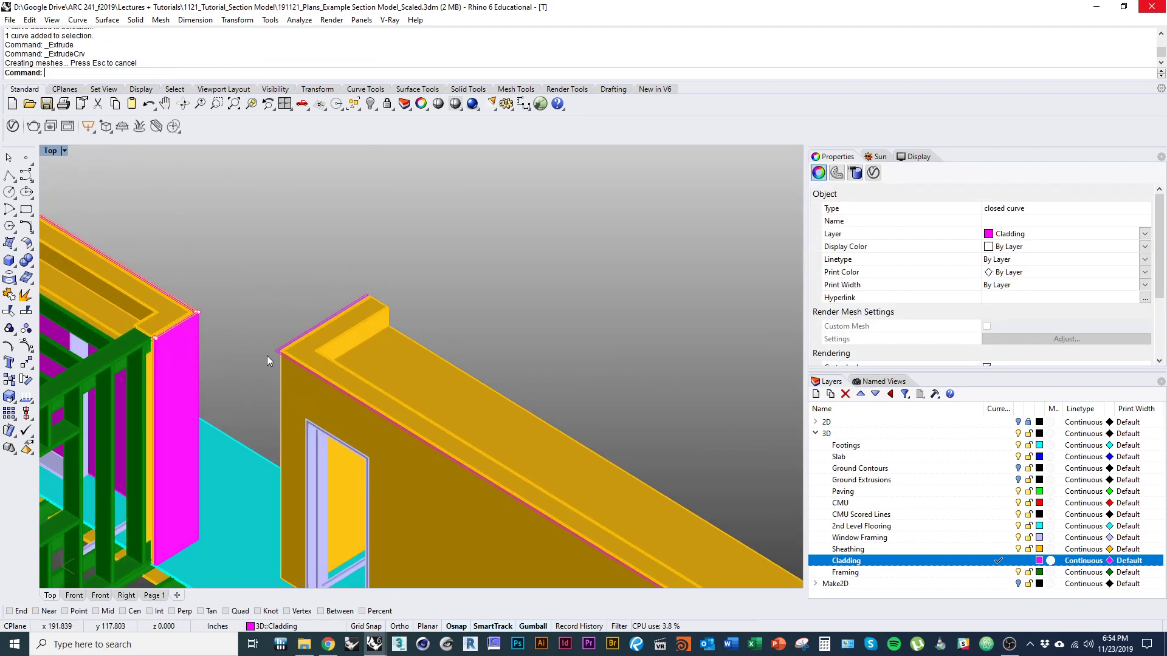
pyautogui.click(276, 352)
pyautogui.moveTo(368, 458); pyautogui.dragTo(272, 310, button='right')
pyautogui.scroll(-8, 272, 310)
pyautogui.moveTo(499, 507); pyautogui.dragTo(451, 427, button='right')
pyautogui.scroll(9, 451, 428)
pyautogui.write('ext')
pyautogui.press('Return')
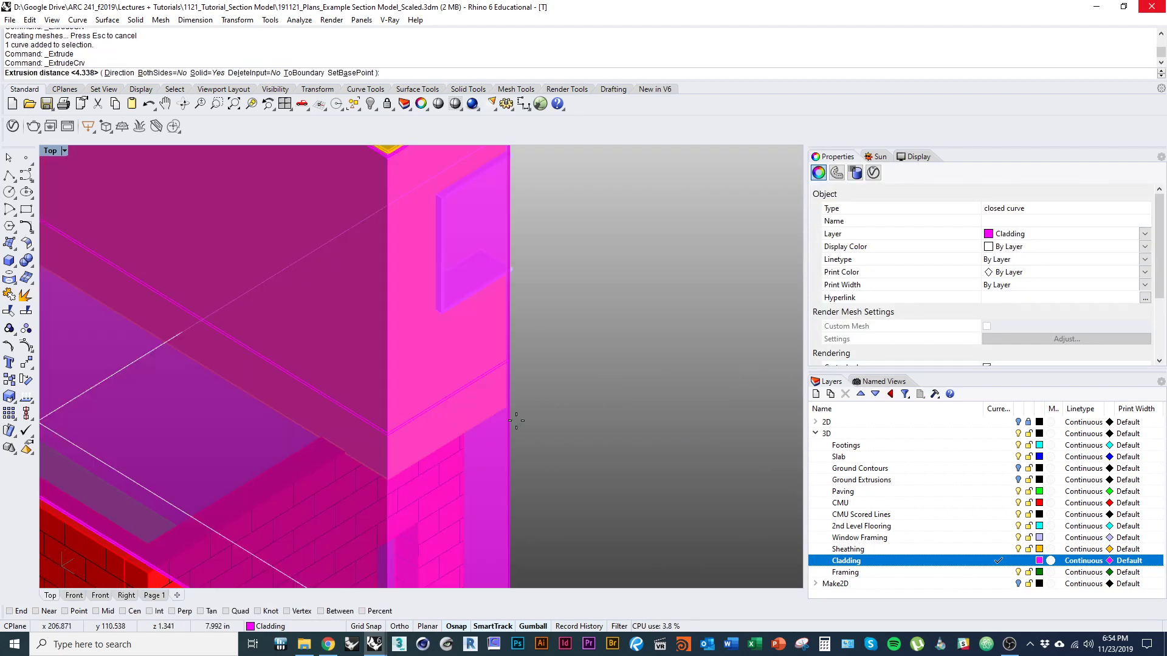
pyautogui.click(510, 408)
pyautogui.scroll(-5, 552, 499)
pyautogui.press('Escape')
pyautogui.scroll(-4, 518, 489)
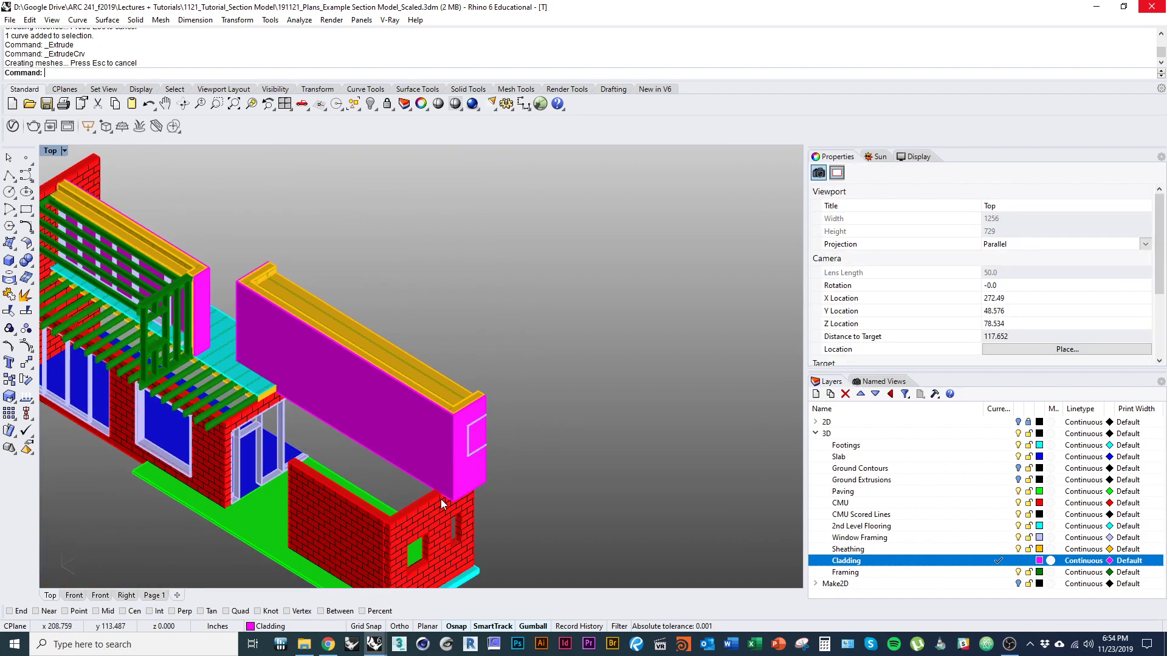
# Step: Begin a box for the long wall's tall window opening, show the model in wireframe and hide the CMU Scored Lines layer
pyautogui.moveTo(352, 466); pyautogui.dragTo(477, 515, button='right')
pyautogui.keyDown('ctrl'); pyautogui.keyDown('shift'); pyautogui.moveTo(477, 516); pyautogui.dragTo(178, 443, button='right'); pyautogui.keyUp('shift'); pyautogui.keyUp('ctrl')
pyautogui.moveTo(418, 407); pyautogui.dragTo(370, 449, button='right')
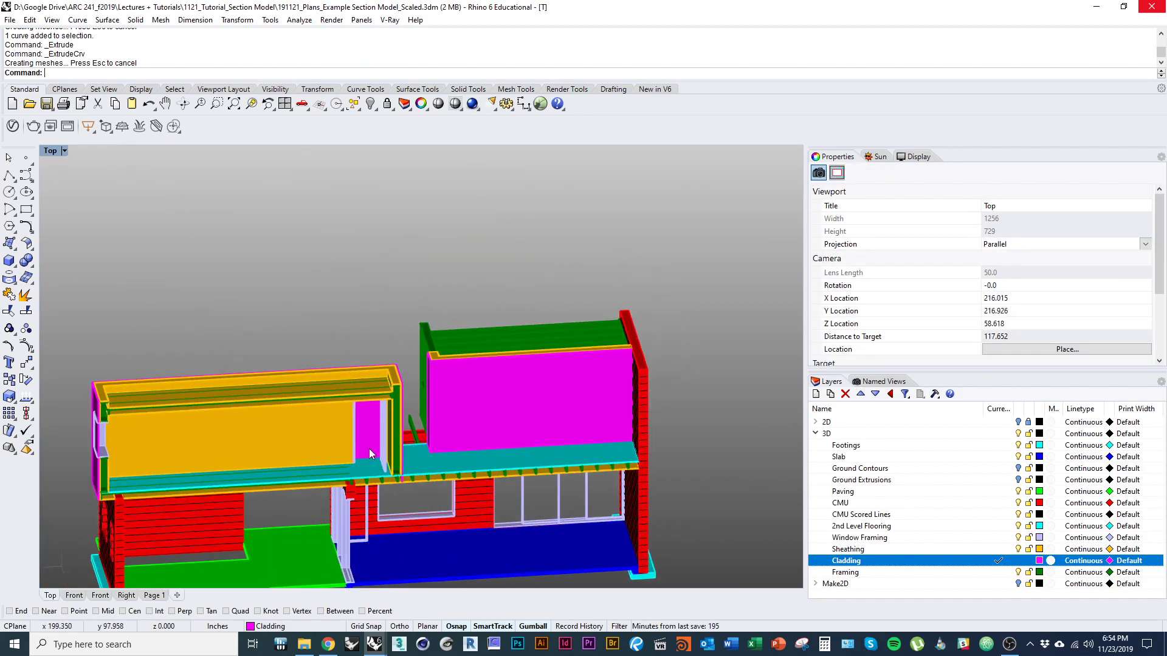
pyautogui.scroll(7, 364, 445)
pyautogui.keyDown('ctrl'); pyautogui.keyDown('shift'); pyautogui.moveTo(366, 408); pyautogui.dragTo(379, 435, button='right'); pyautogui.keyUp('shift'); pyautogui.keyUp('ctrl')
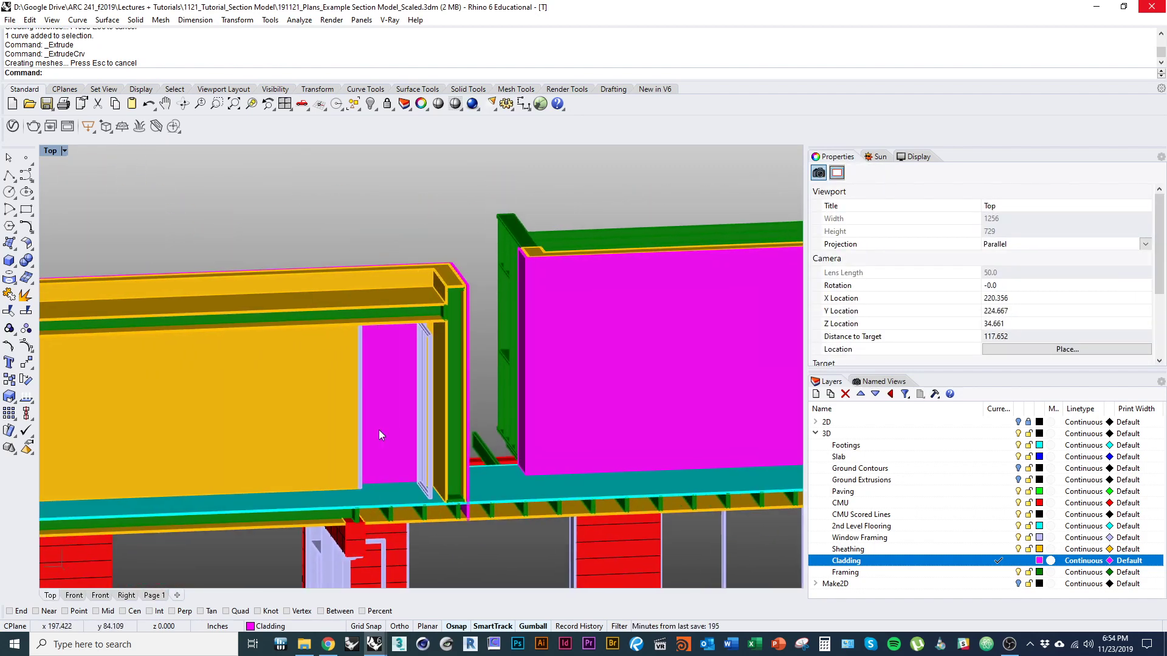
pyautogui.write('box')
pyautogui.press('Return')
pyautogui.hotkey('ctrl', 'alt', 'w')
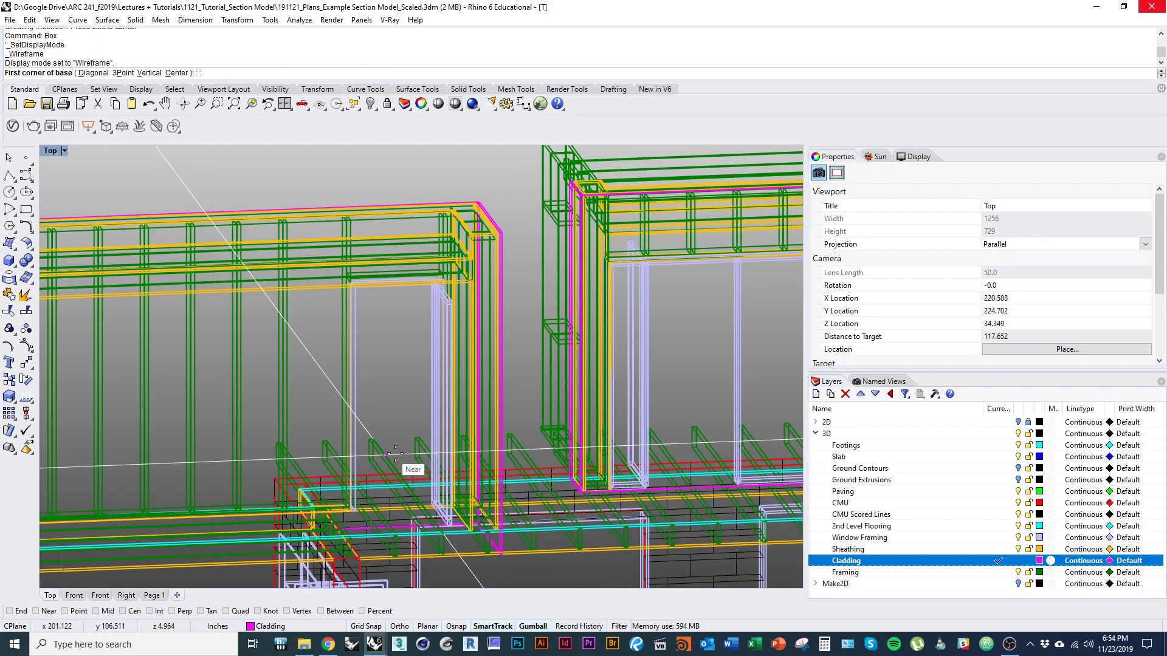
pyautogui.keyDown('ctrl'); pyautogui.keyDown('shift'); pyautogui.moveTo(395, 453); pyautogui.dragTo(419, 493, button='right'); pyautogui.keyUp('shift'); pyautogui.keyUp('ctrl')
pyautogui.scroll(14, 298, 454)
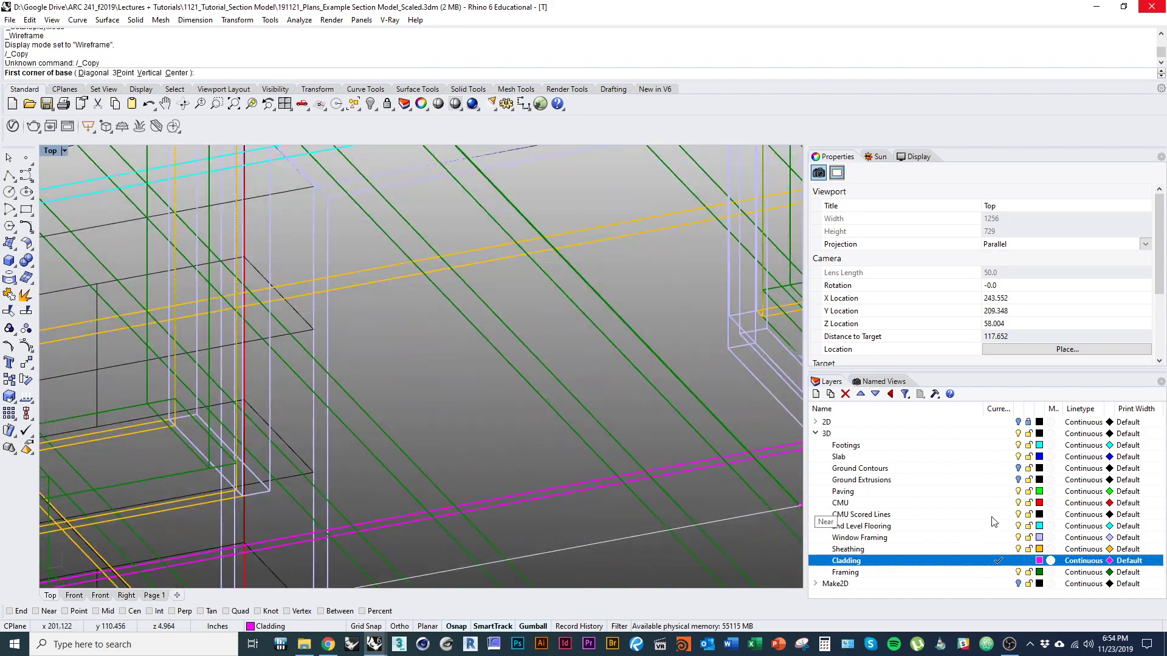
pyautogui.click(1018, 515)
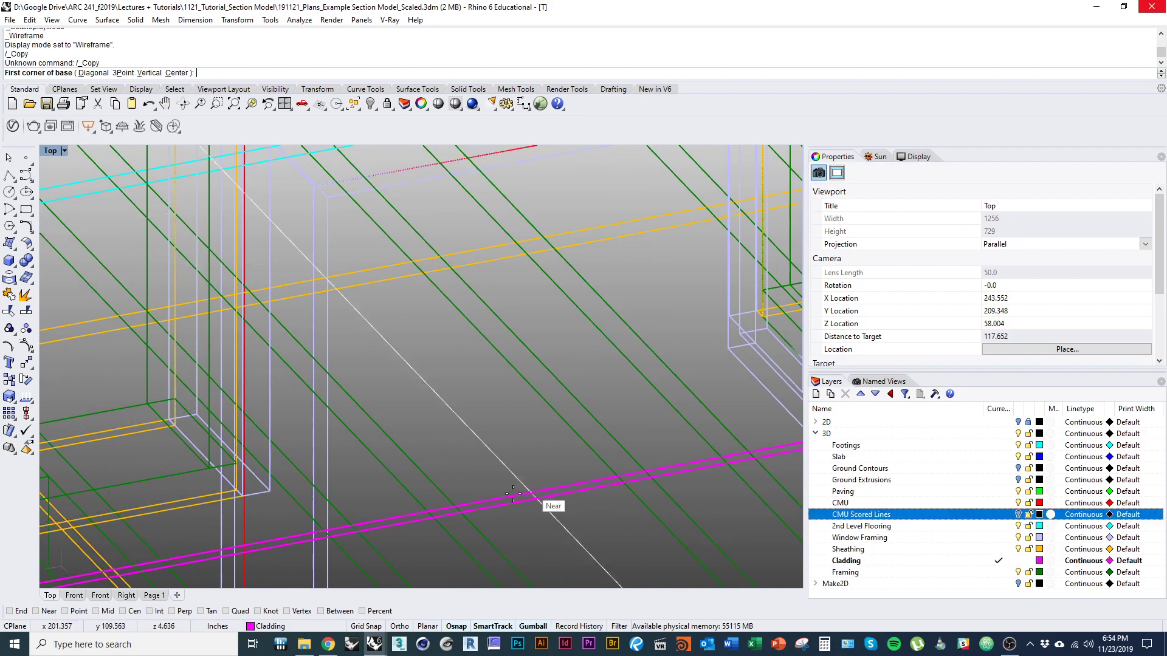
# Step: Draw the box between opposite bottom corners of the long wall's tall window frame and up to the window head
pyautogui.scroll(-5, 544, 497)
pyautogui.scroll(7, 408, 514)
pyautogui.click(341, 480)
pyautogui.scroll(-4, 343, 481)
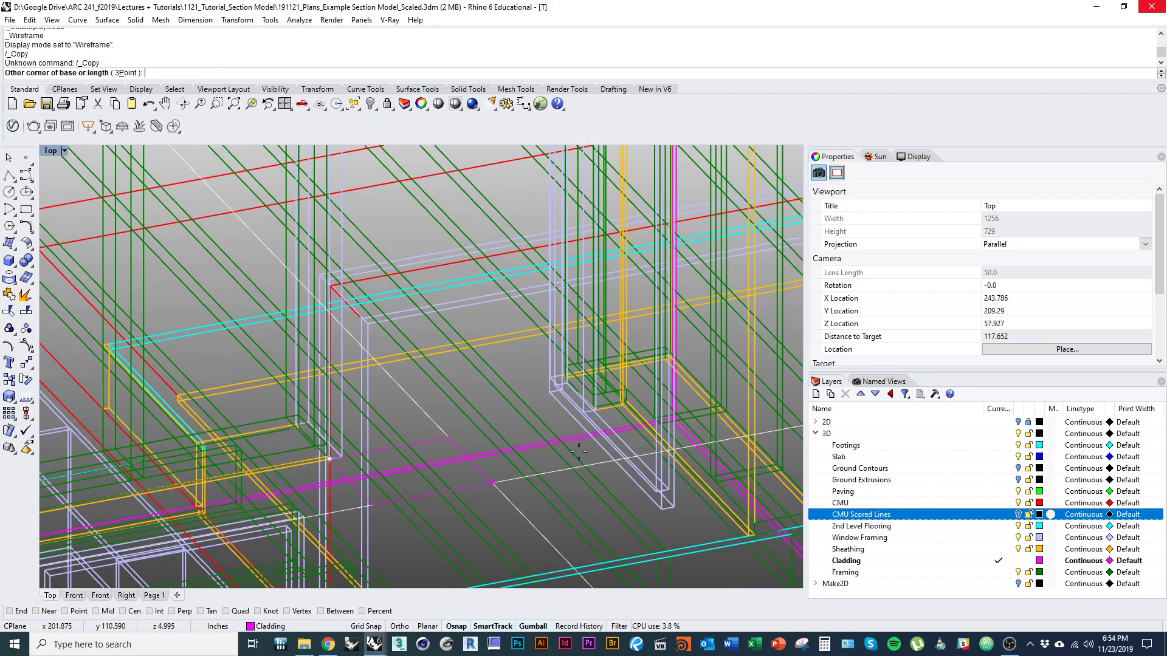
pyautogui.scroll(5, 377, 413)
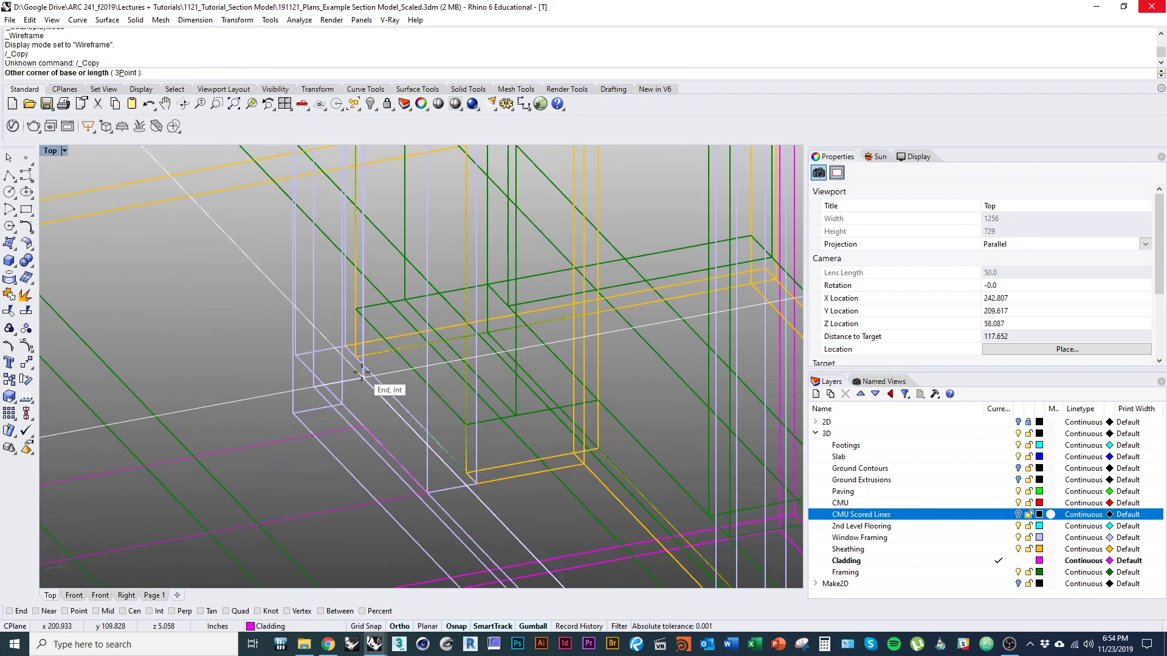
pyautogui.click(362, 372)
pyautogui.scroll(-6, 364, 380)
pyautogui.keyDown('ctrl'); pyautogui.keyDown('shift'); pyautogui.moveTo(442, 556); pyautogui.dragTo(414, 402, button='right'); pyautogui.keyUp('shift'); pyautogui.keyUp('ctrl')
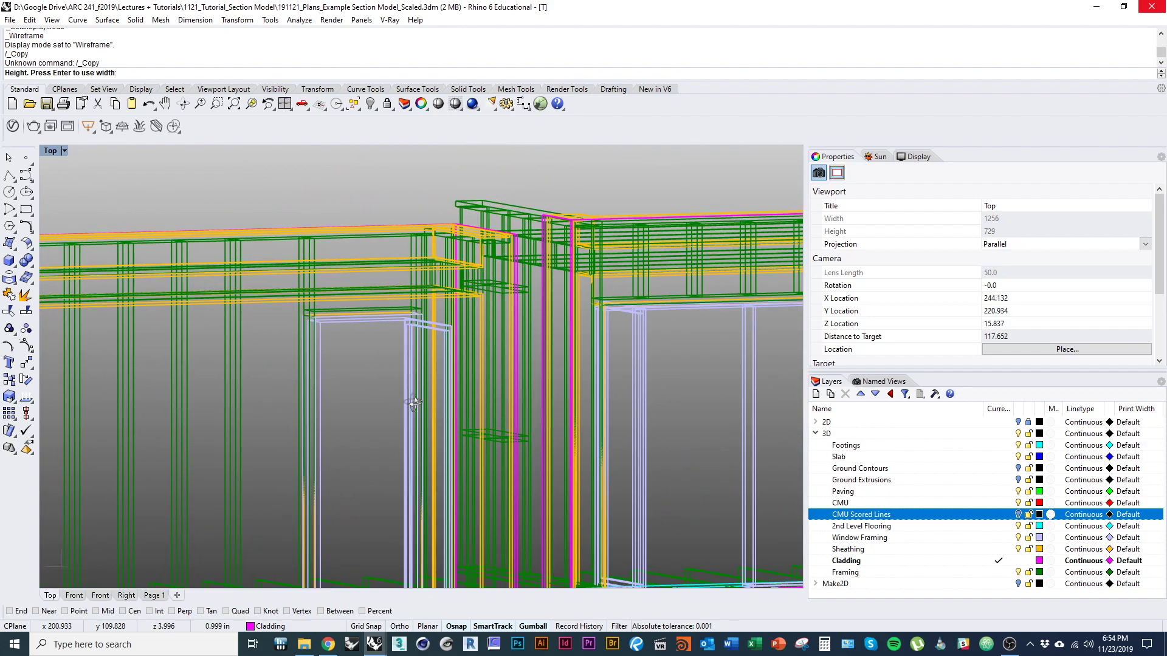
pyautogui.scroll(10, 321, 316)
pyautogui.click(245, 156)
pyautogui.scroll(-8, 256, 183)
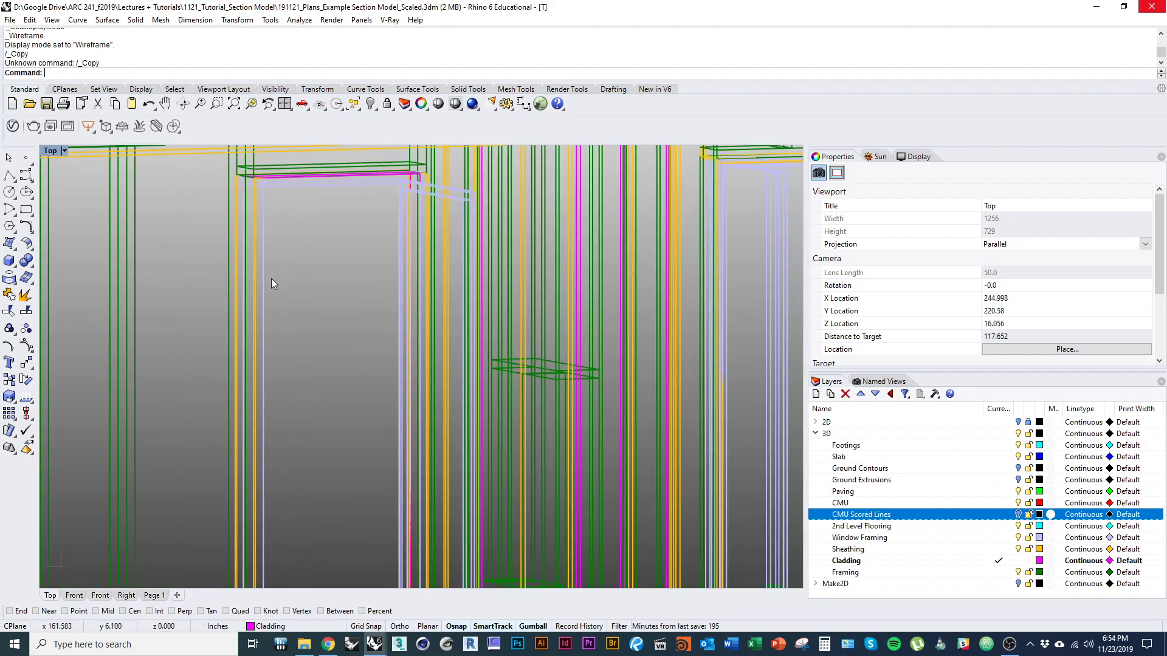
# Step: Return to shaded display and move the tall window box outward so it passes through the long wall's cladding
pyautogui.scroll(-5, 298, 304)
pyautogui.hotkey('ctrl', 'alt', 's')
pyautogui.click(285, 396)
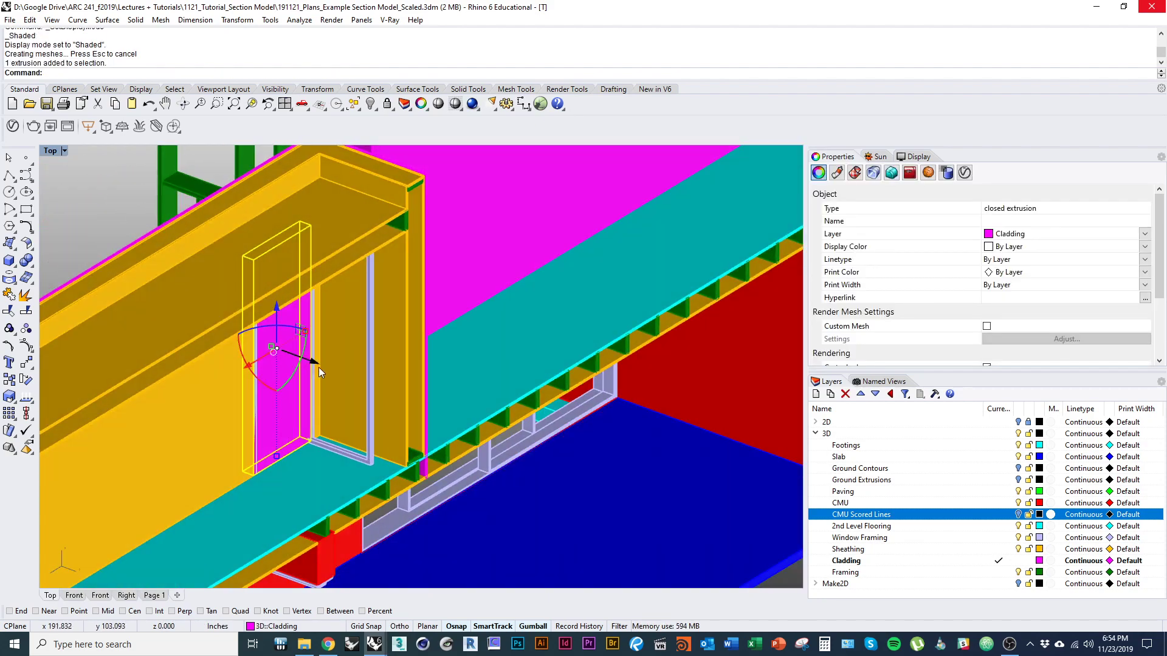
pyautogui.keyDown('ctrl'); pyautogui.keyDown('shift'); pyautogui.moveTo(318, 367); pyautogui.dragTo(518, 374, button='right'); pyautogui.keyUp('shift'); pyautogui.keyUp('ctrl')
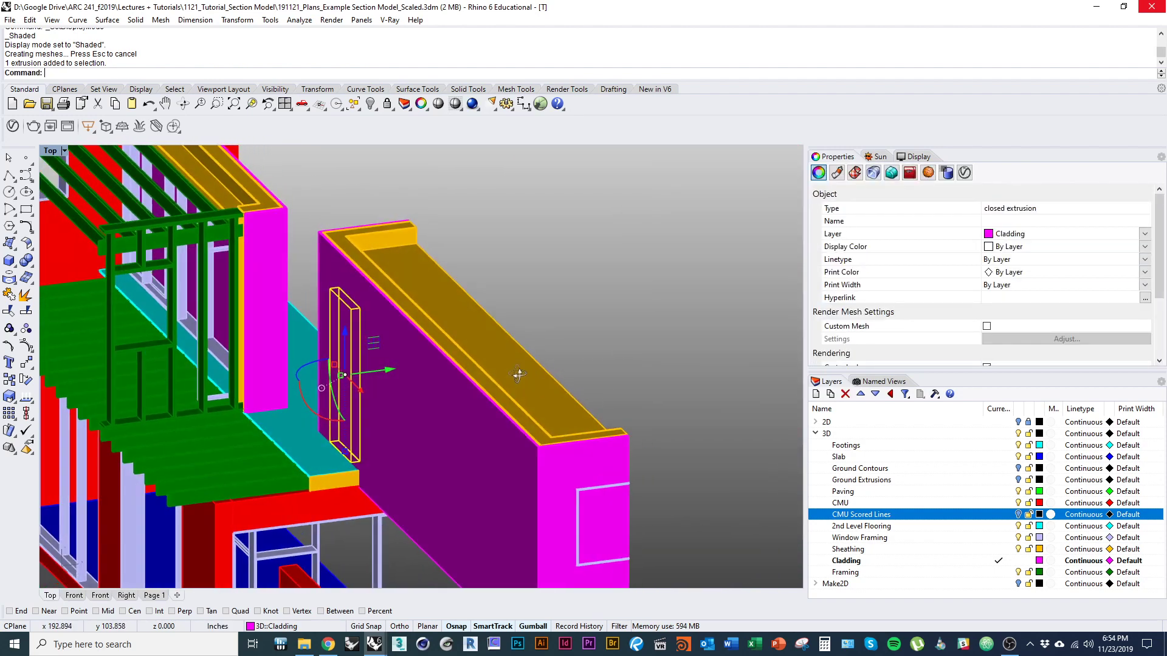
pyautogui.scroll(5, 365, 377)
pyautogui.scroll(-6, 352, 347)
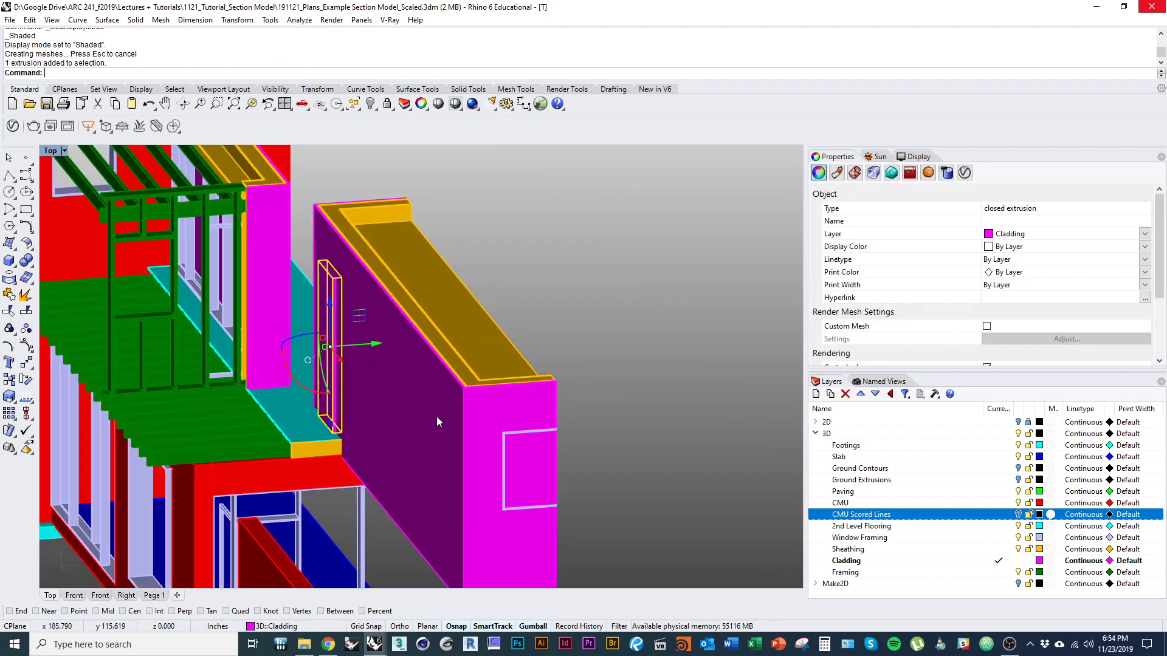
pyautogui.moveTo(437, 417); pyautogui.dragTo(384, 358, button='right')
pyautogui.click(568, 432)
# Step: Draw a box filling the window opening in the short end wall, snapping to the window frame's corners in wireframe display
pyautogui.write('box')
pyautogui.press('Return')
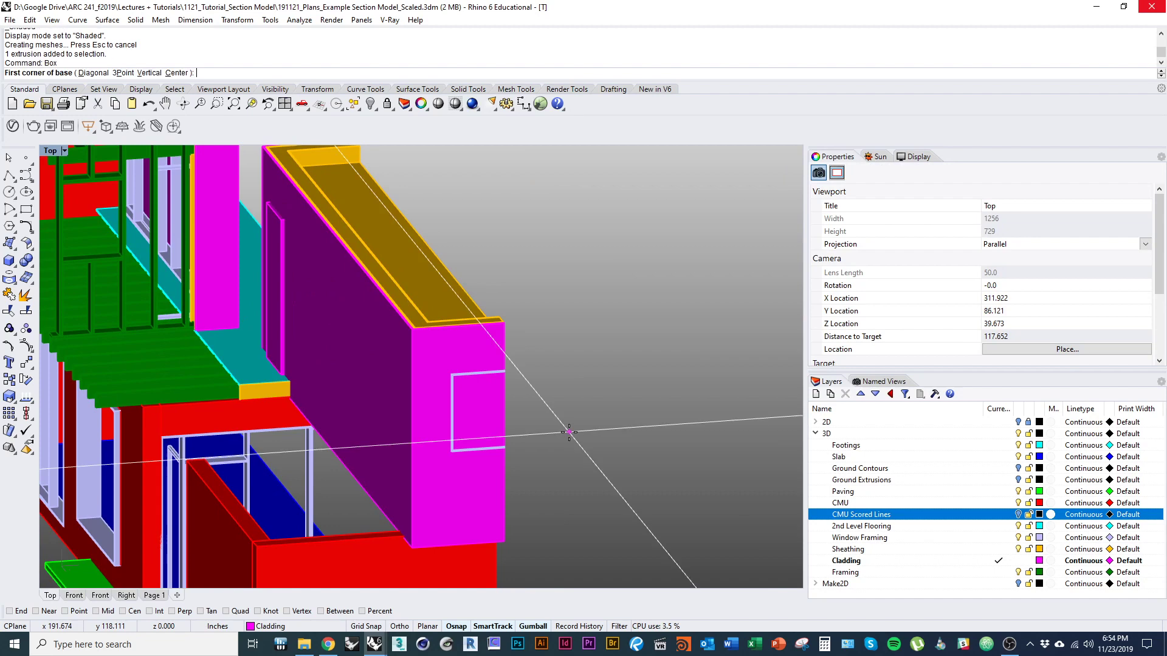
pyautogui.scroll(4, 569, 432)
pyautogui.click(446, 389)
pyautogui.hotkey('ctrl', 'alt', 'w')
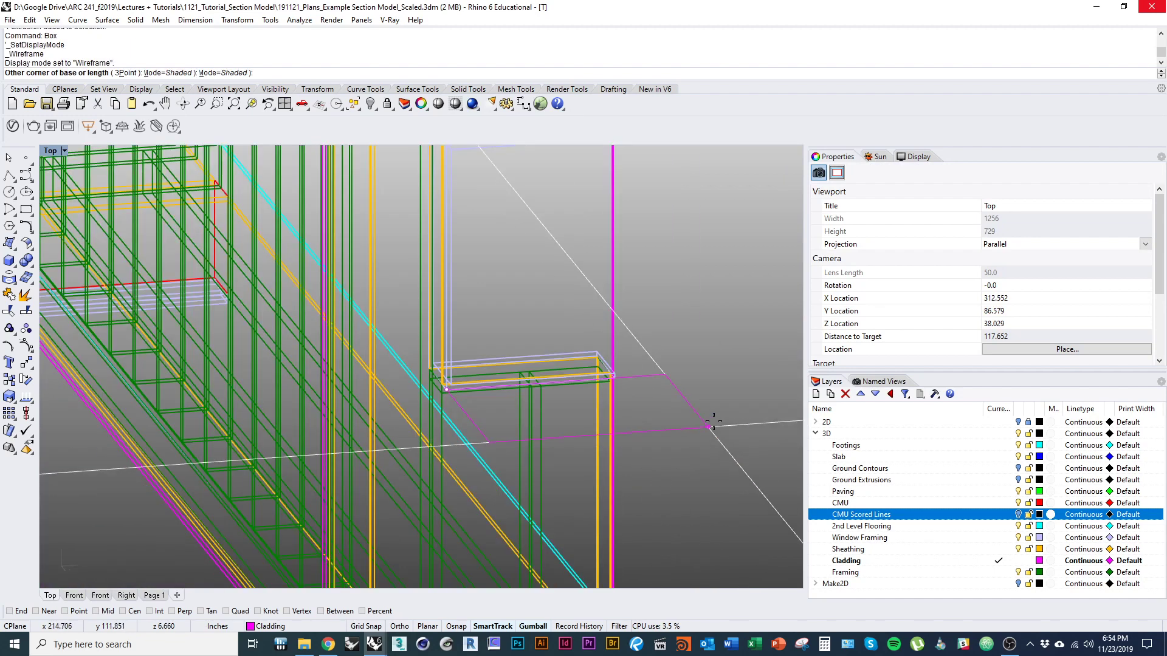
pyautogui.keyDown('ctrl'); pyautogui.keyDown('shift'); pyautogui.moveTo(714, 421); pyautogui.dragTo(684, 431, button='right'); pyautogui.keyUp('shift'); pyautogui.keyUp('ctrl')
pyautogui.scroll(5, 139, 505)
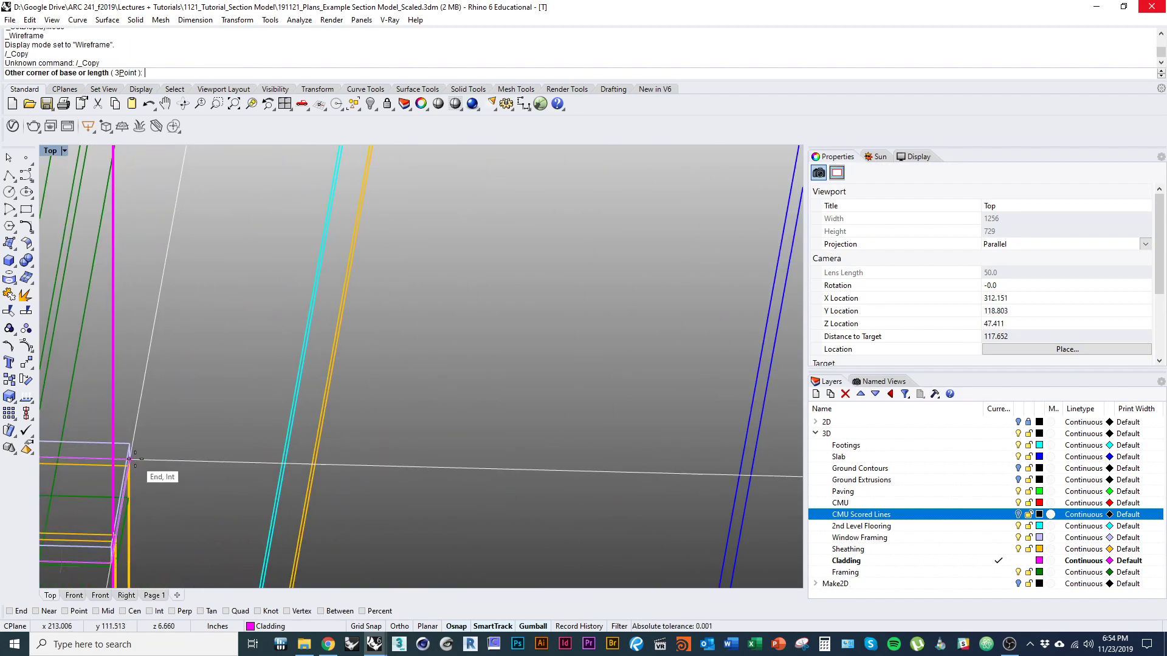
pyautogui.scroll(-10, 171, 434)
pyautogui.moveTo(271, 504)
pyautogui.keyDown('ctrl'); pyautogui.keyDown('shift'); pyautogui.mouseDown(button='right')
pyautogui.moveTo(547, 445)
pyautogui.moveTo(745, 370)
pyautogui.moveTo(611, 383)
pyautogui.moveTo(551, 365)
pyautogui.moveTo(527, 273)
pyautogui.mouseUp(button='right'); pyautogui.keyUp('shift'); pyautogui.keyUp('ctrl')
pyautogui.scroll(5, 653, 336)
pyautogui.scroll(3, 600, 298)
pyautogui.scroll(-7, 595, 328)
pyautogui.scroll(-6, 527, 397)
# Step: Return to shaded display and move the end wall's window box slightly outward through the cladding
pyautogui.hotkey('ctrl', 'alt', 's')
pyautogui.moveTo(527, 402); pyautogui.dragTo(514, 384, button='right')
pyautogui.click(514, 384)
pyautogui.scroll(3, 514, 384)
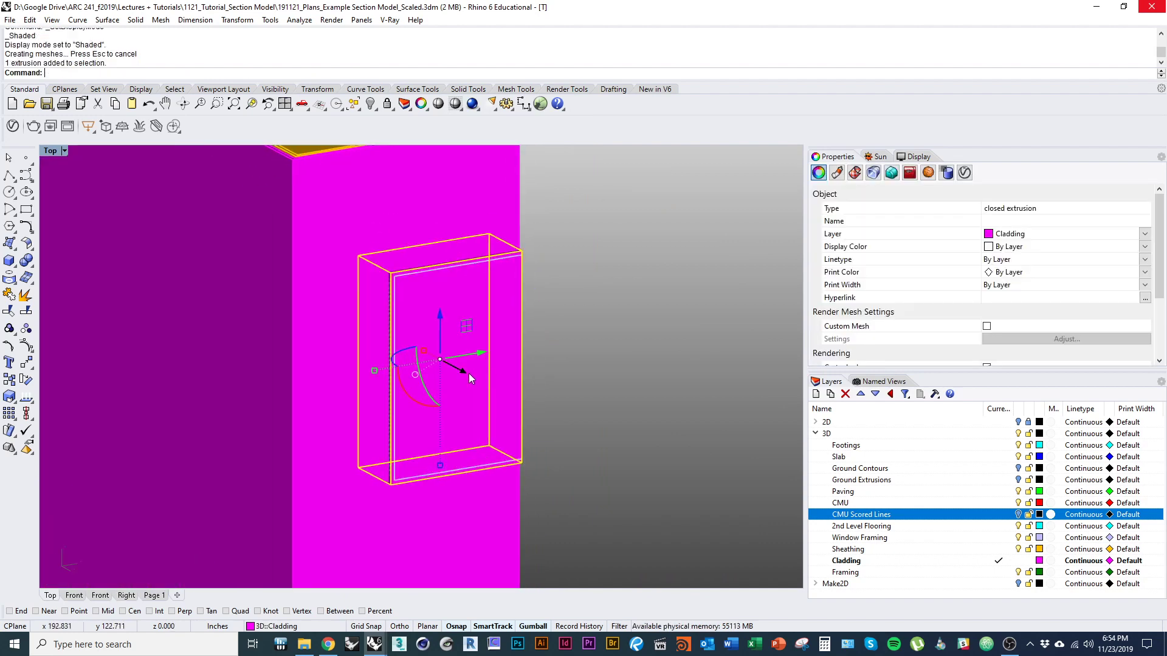
pyautogui.moveTo(466, 375); pyautogui.dragTo(479, 382)
# Step: Draw a box base across the wide window opening of the wall beside the exposed framing, snapping to the frame's bottom corners in wireframe display
pyautogui.scroll(-9, 534, 399)
pyautogui.moveTo(569, 484)
pyautogui.keyDown('ctrl'); pyautogui.keyDown('shift'); pyautogui.mouseDown(button='right')
pyautogui.moveTo(581, 496)
pyautogui.moveTo(437, 500)
pyautogui.moveTo(476, 468)
pyautogui.mouseUp(button='right'); pyautogui.keyUp('shift'); pyautogui.keyUp('ctrl')
pyautogui.scroll(-3, 477, 468)
pyautogui.scroll(9, 401, 405)
pyautogui.hotkey('ctrl', 'alt', 'w')
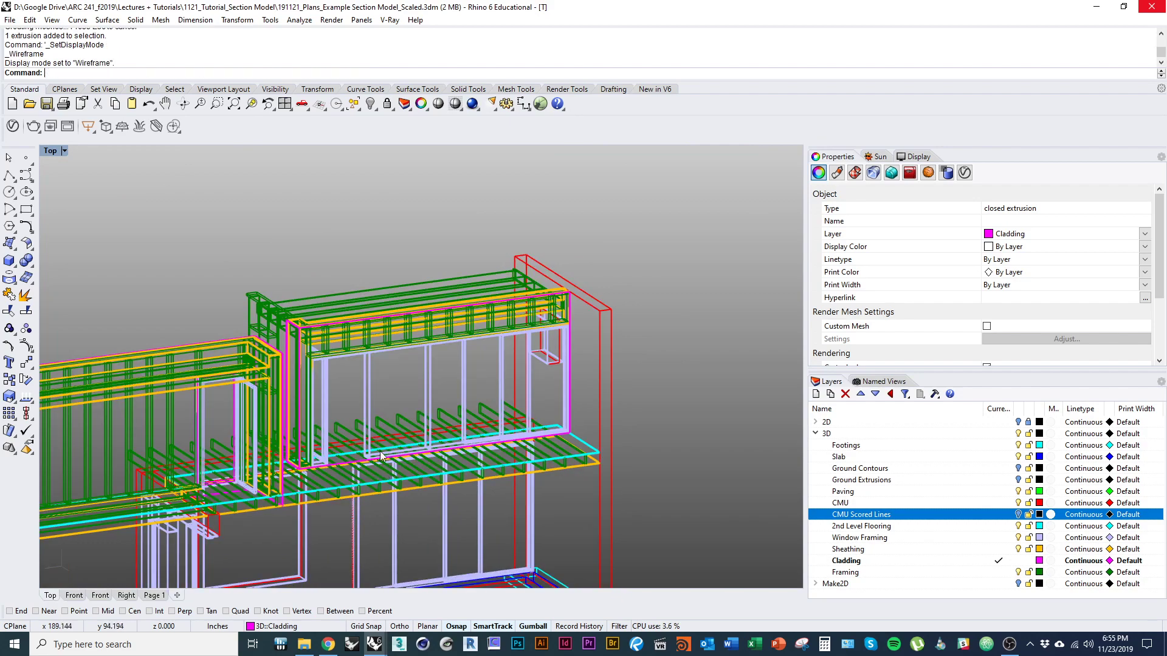
pyautogui.write('box')
pyautogui.press('Return')
pyautogui.scroll(5, 377, 428)
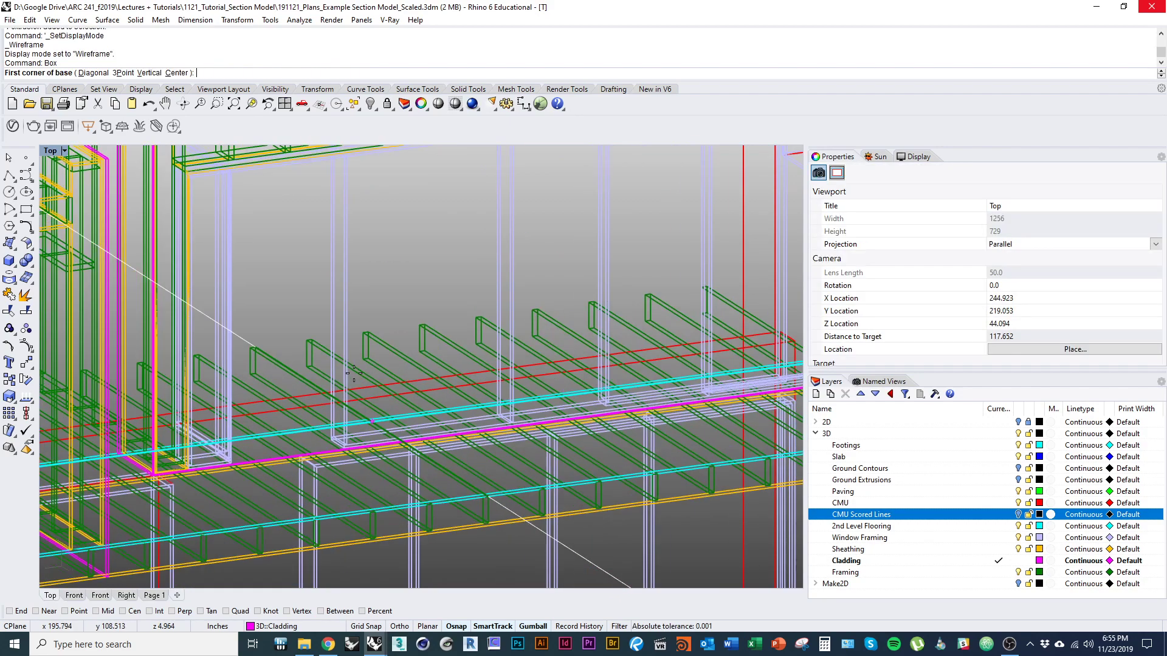
pyautogui.scroll(5, 106, 507)
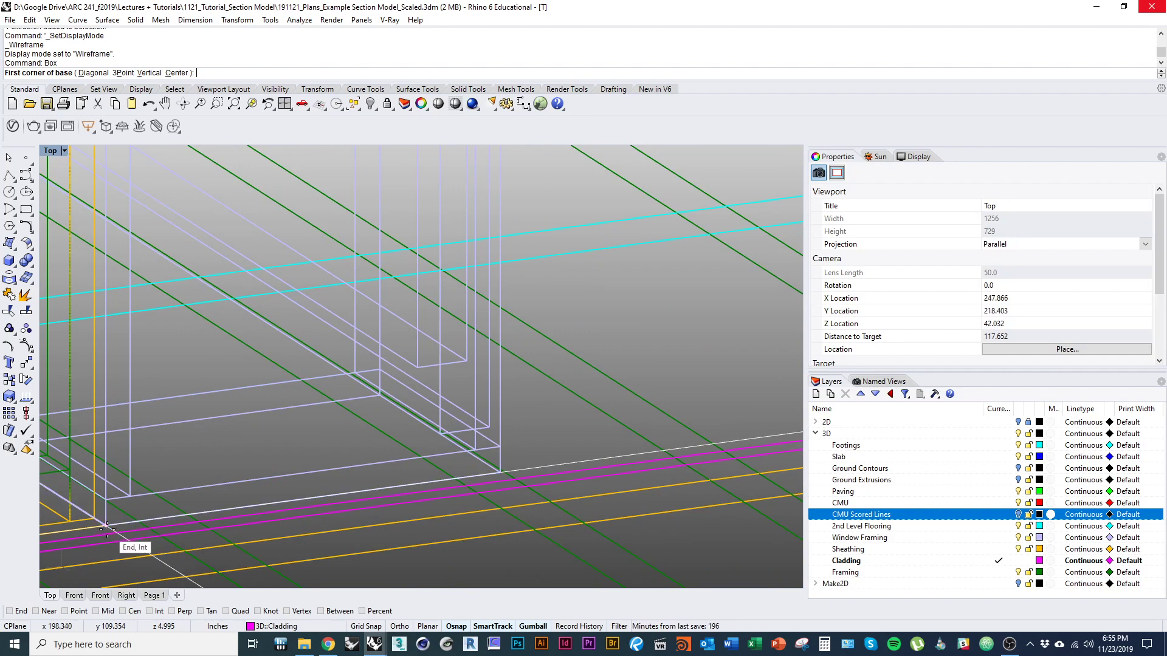
pyautogui.click(107, 529)
pyautogui.moveTo(106, 528); pyautogui.dragTo(292, 471, button='right')
pyautogui.scroll(3, 390, 456)
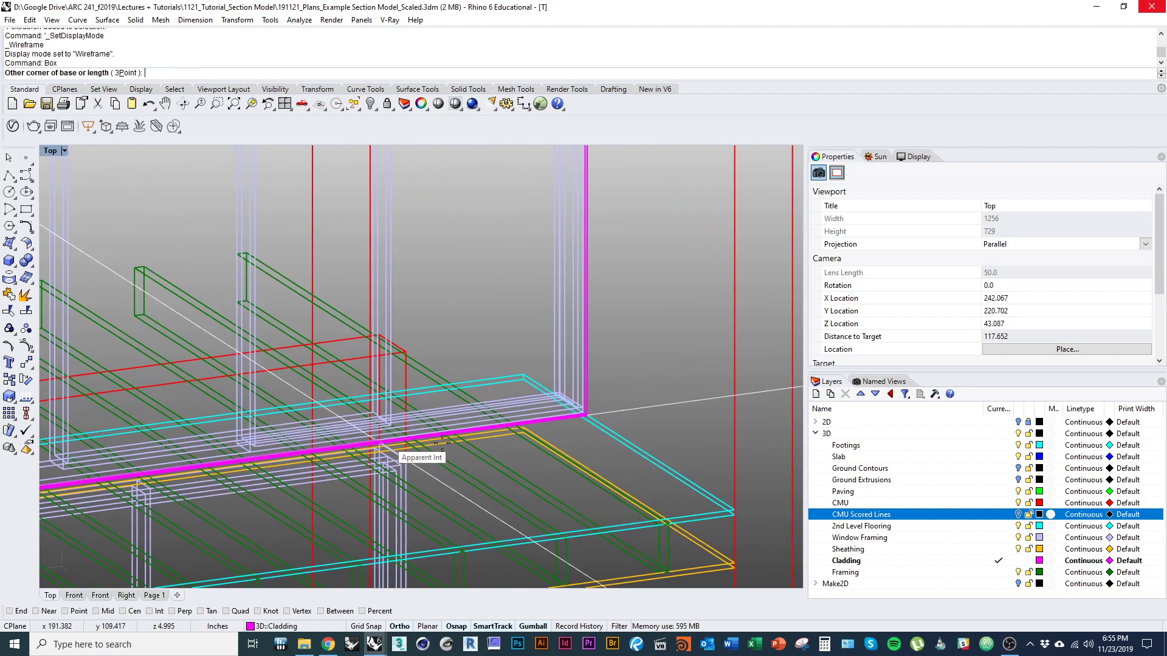
pyautogui.scroll(3, 678, 447)
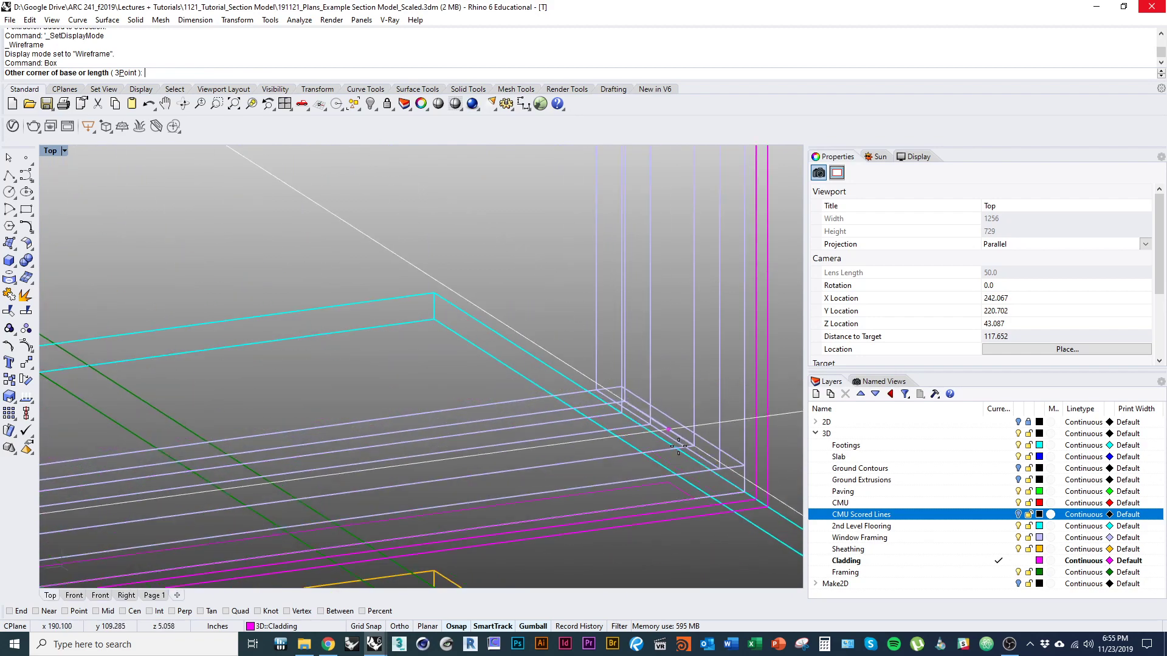
pyautogui.click(624, 417)
# Step: Raise the wide window opening's box up to the top of the window frame
pyautogui.scroll(-5, 560, 482)
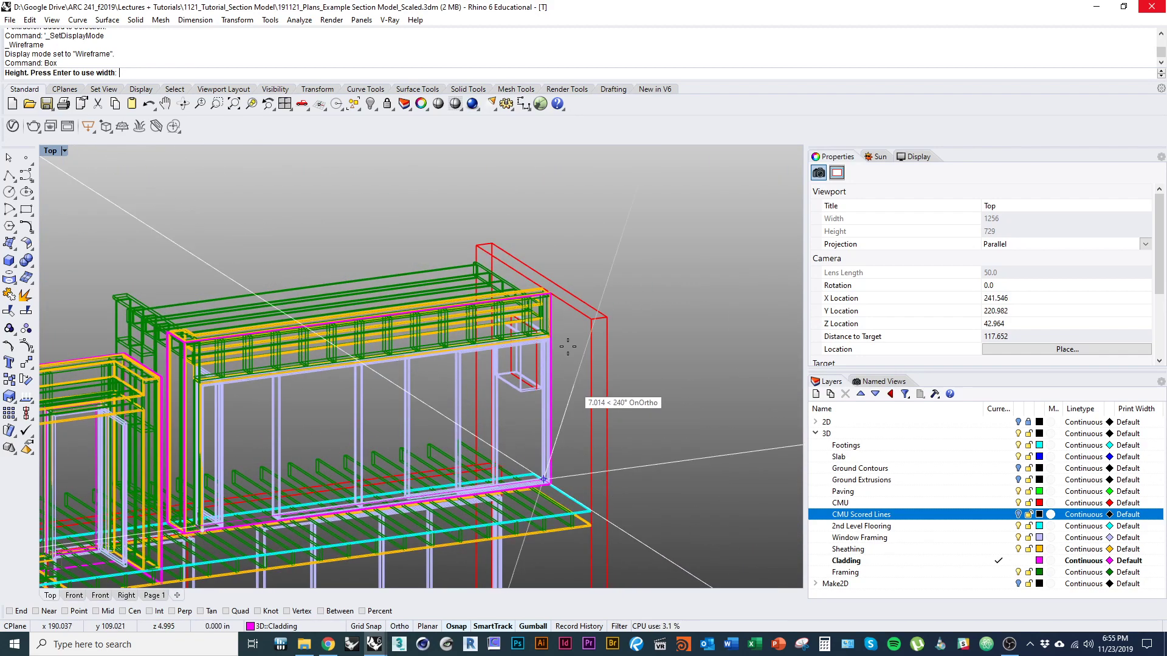
pyautogui.scroll(3, 512, 296)
pyautogui.scroll(-2, 512, 297)
pyautogui.click(486, 319)
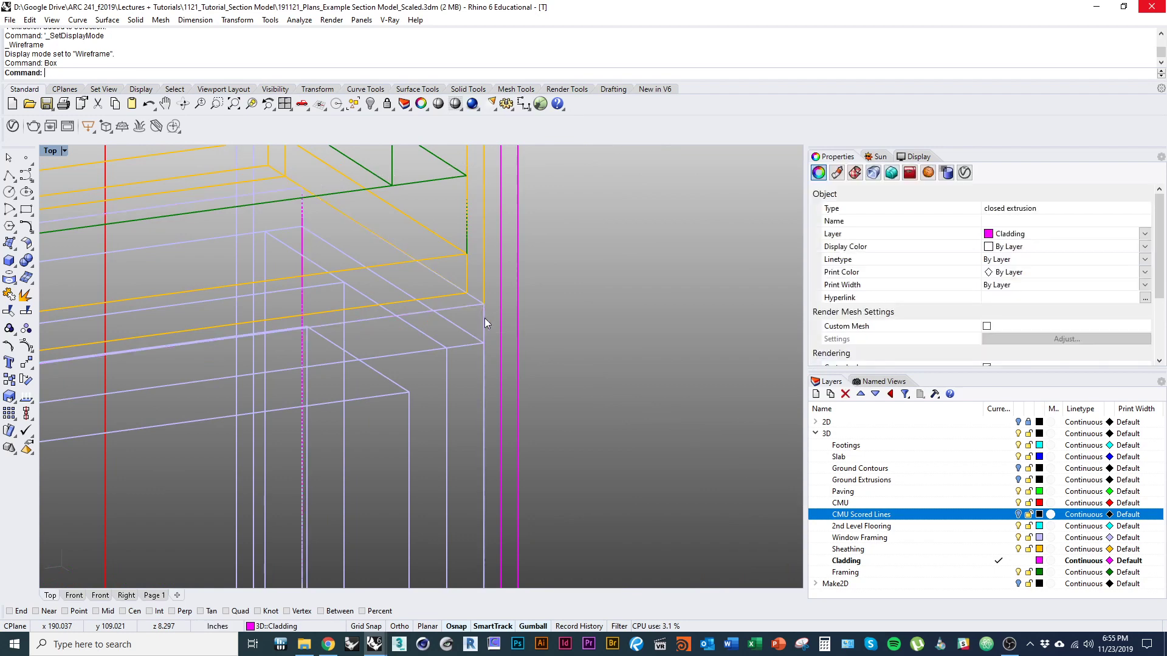
# Step: Move the wide window opening's box slightly outward so it passes through the cladding, using wireframe display, and return to shaded display
pyautogui.hotkey('ctrl', 'alt', 's')
pyautogui.moveTo(525, 382)
pyautogui.mouseDown(button='right')
pyautogui.moveTo(513, 436)
pyautogui.moveTo(513, 360)
pyautogui.moveTo(168, 360)
pyautogui.moveTo(401, 395)
pyautogui.mouseUp(button='right')
pyautogui.hotkey('ctrl', 'alt', 'w')
pyautogui.click(574, 367)
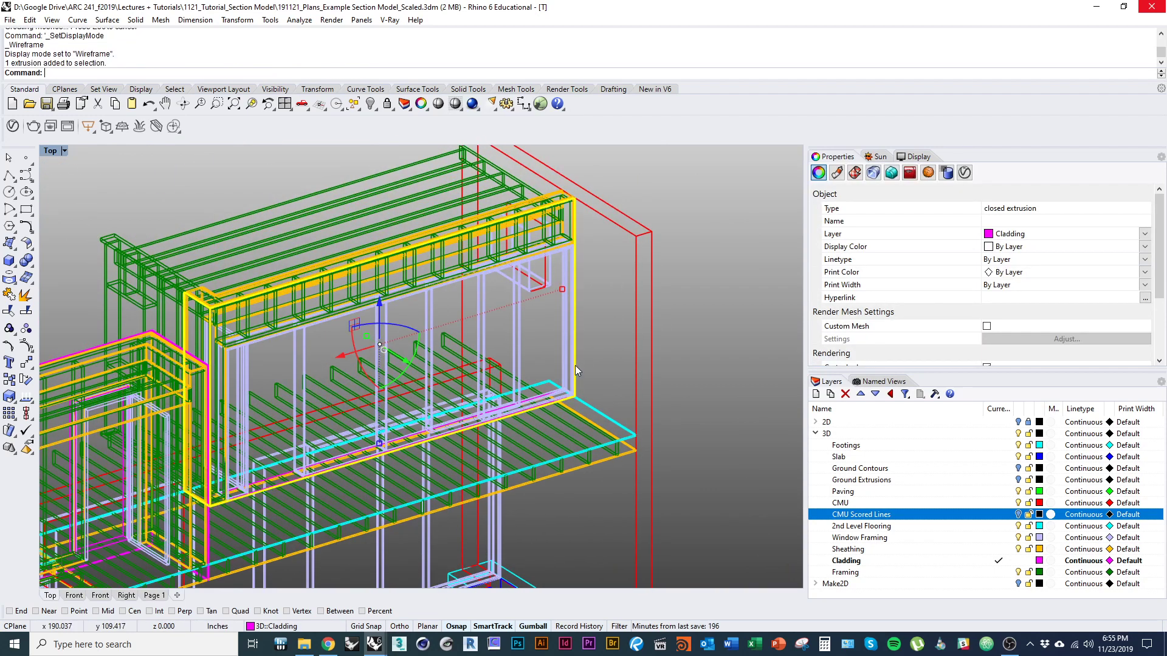
pyautogui.click(575, 370)
pyautogui.click(544, 401)
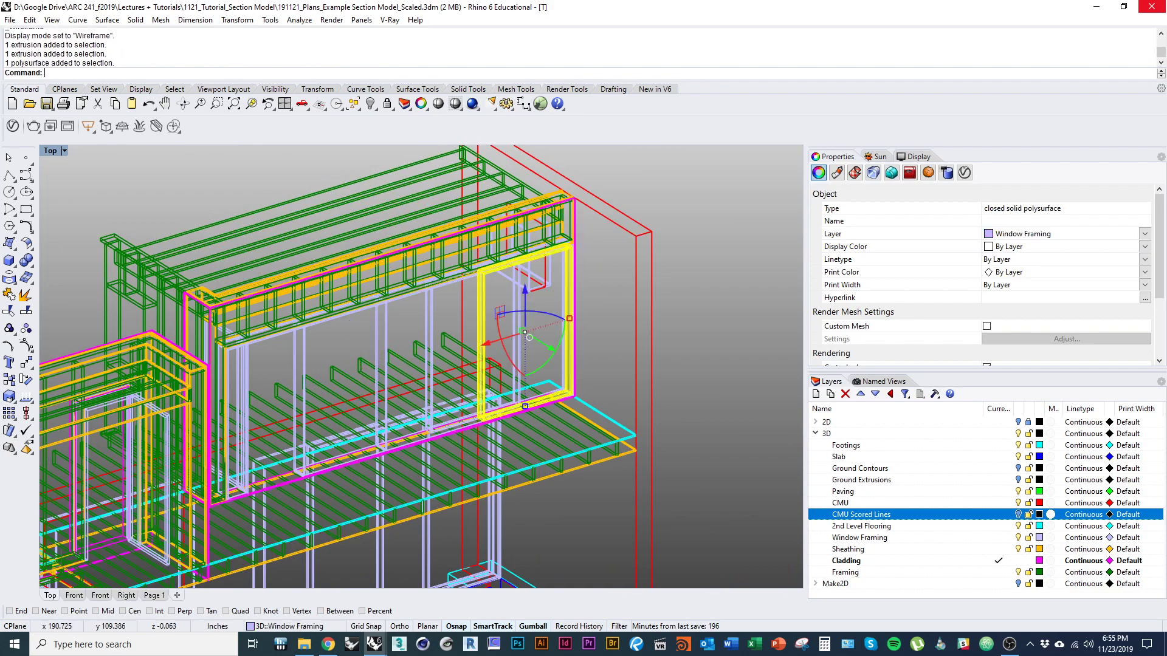
pyautogui.click(547, 403)
pyautogui.press('Escape')
pyautogui.scroll(5, 580, 403)
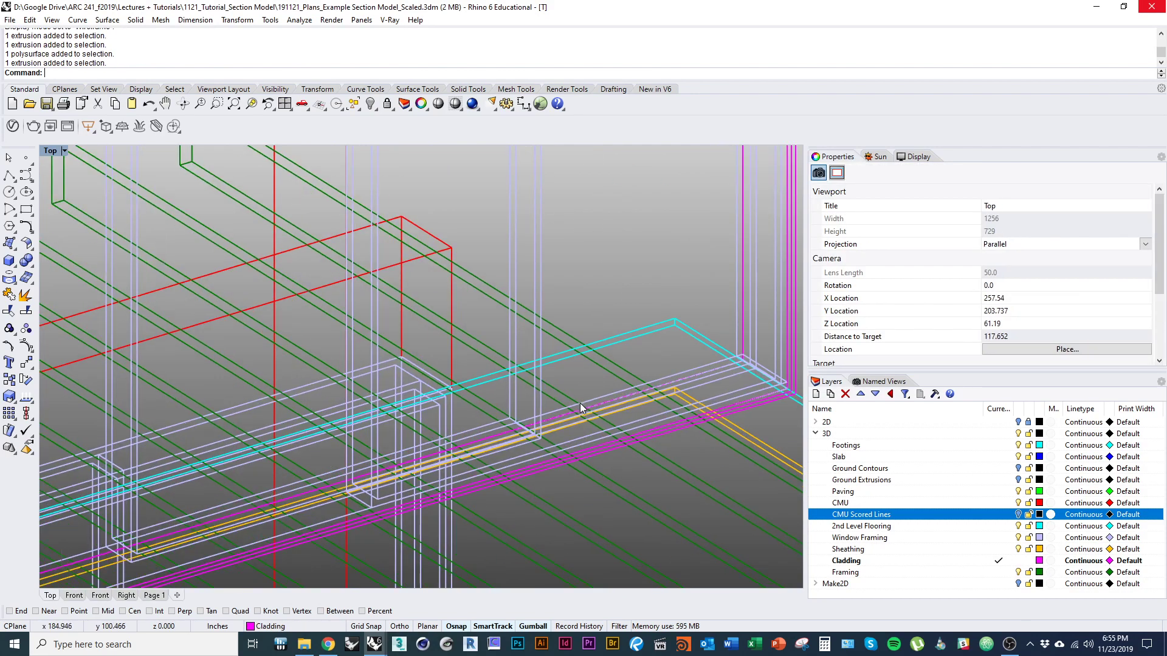
pyautogui.click(589, 409)
pyautogui.click(630, 450)
pyautogui.moveTo(569, 396)
pyautogui.mouseDown(button='right')
pyautogui.moveTo(425, 420)
pyautogui.moveTo(497, 424)
pyautogui.mouseUp(button='right')
pyautogui.hotkey('ctrl', 'alt', 's')
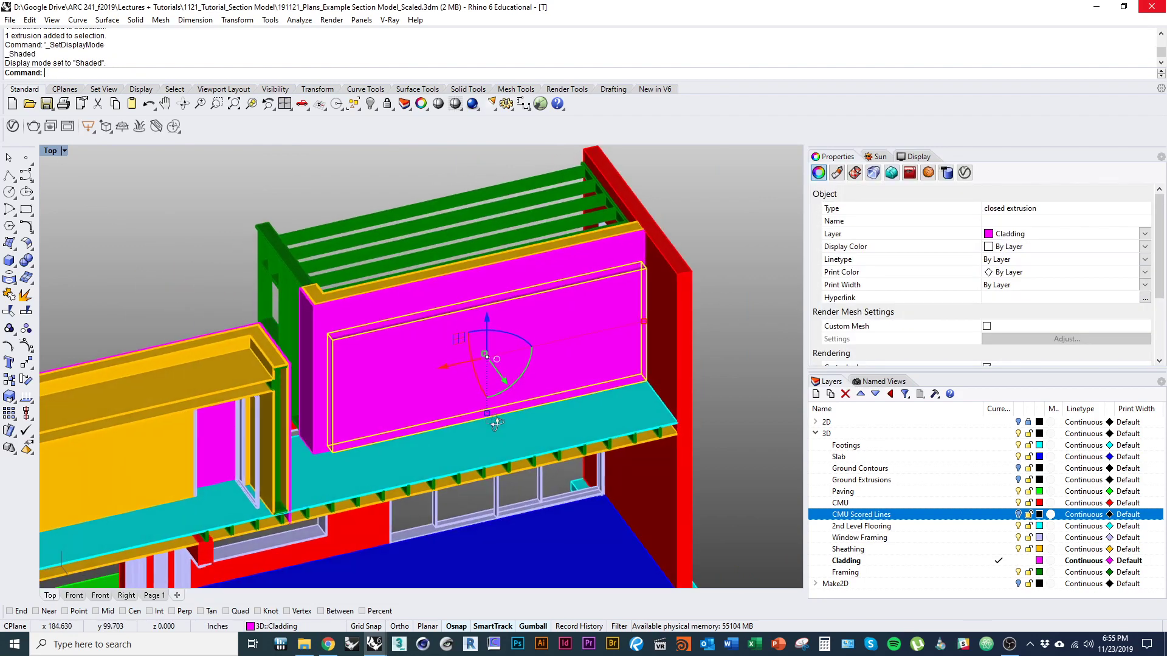
pyautogui.press('Escape')
pyautogui.write('B')
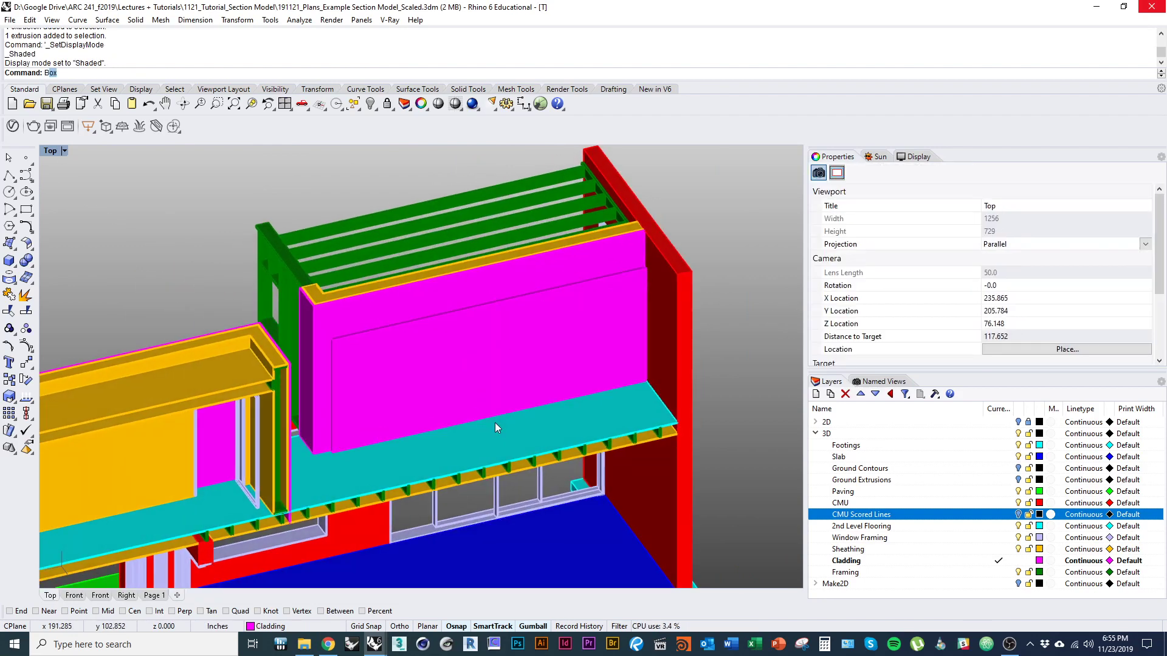
pyautogui.write('oo')
pyautogui.press('Return')
pyautogui.click(399, 304)
pyautogui.click(444, 322)
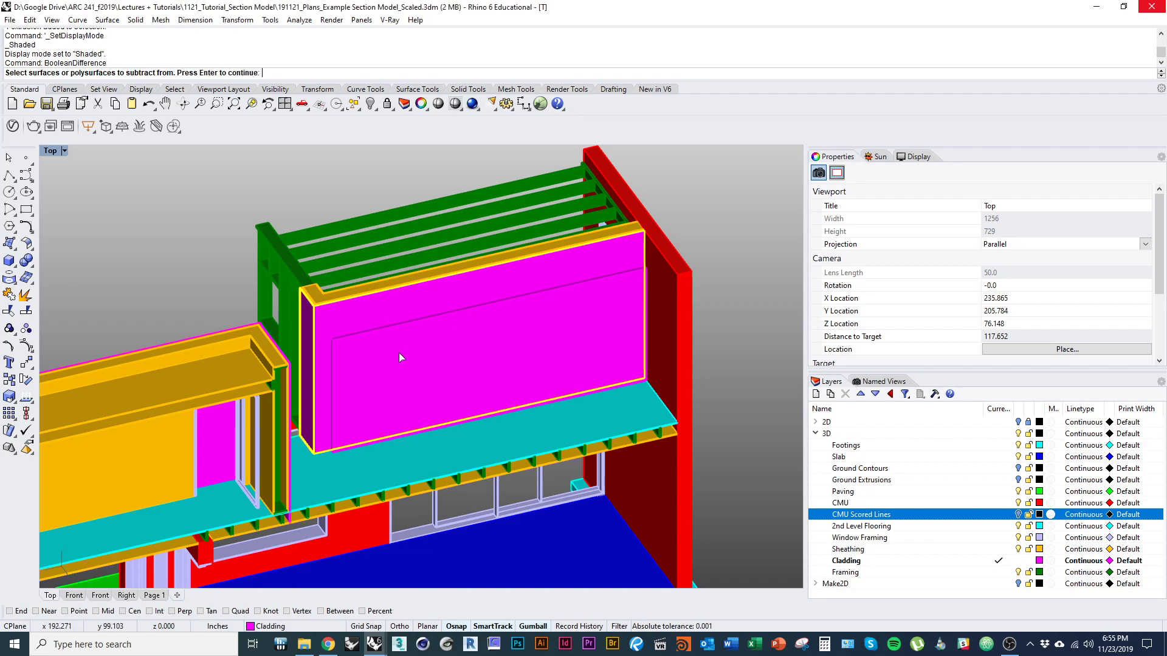
pyautogui.scroll(2, 399, 354)
pyautogui.press('Escape')
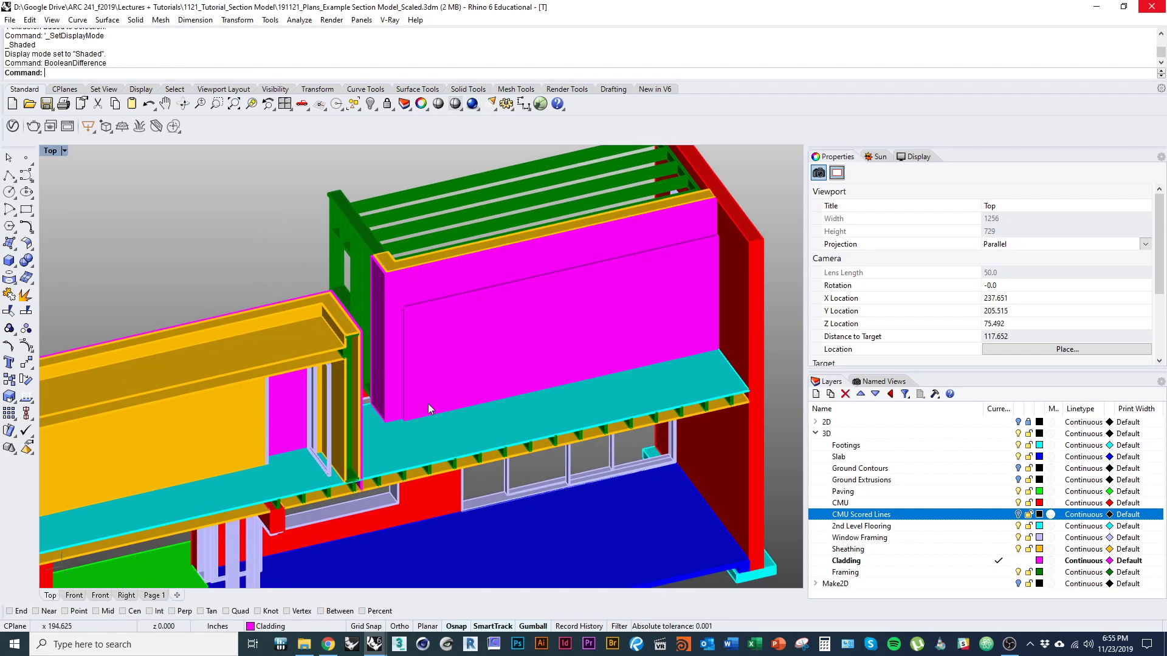
# Step: Boolean-subtract the wide window box from the cladding of the wall beside the exposed framing
pyautogui.scroll(1, 410, 381)
pyautogui.click(391, 288)
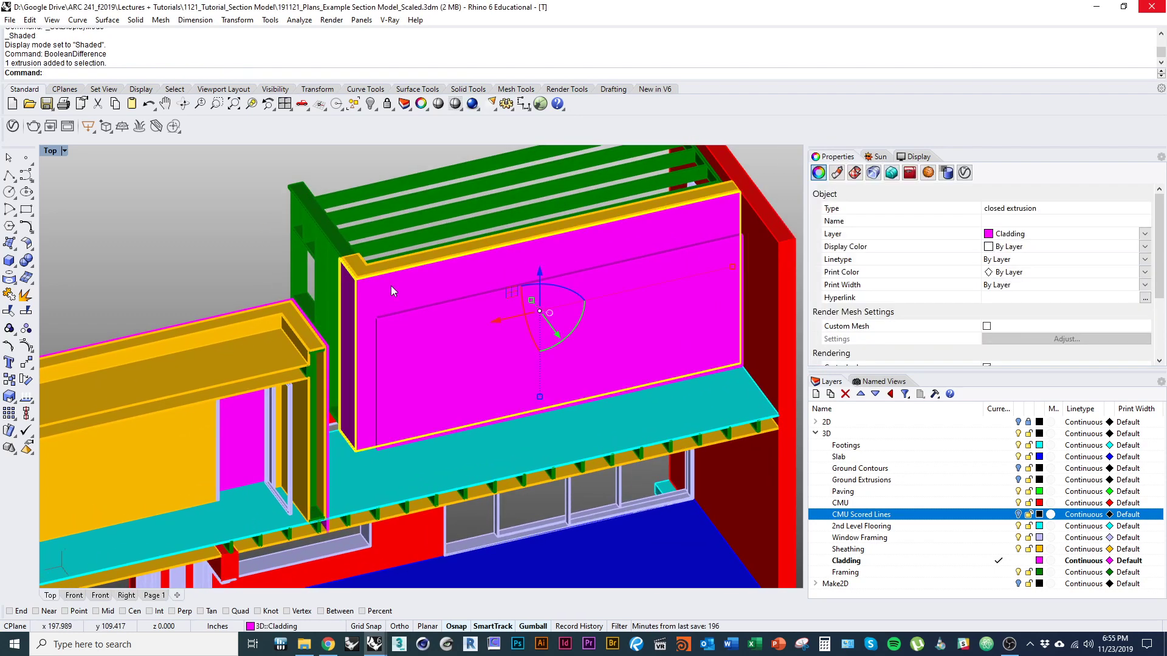
pyautogui.write('BooleanDifference')
pyautogui.press('Return')
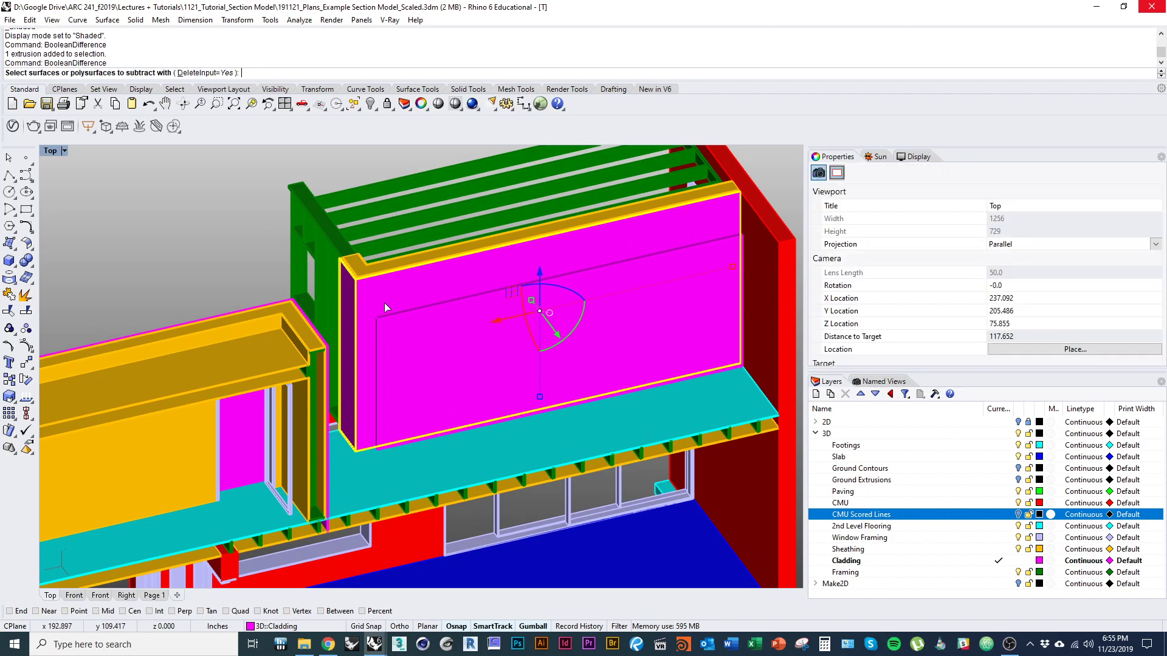
pyautogui.click(433, 362)
pyautogui.press('Return')
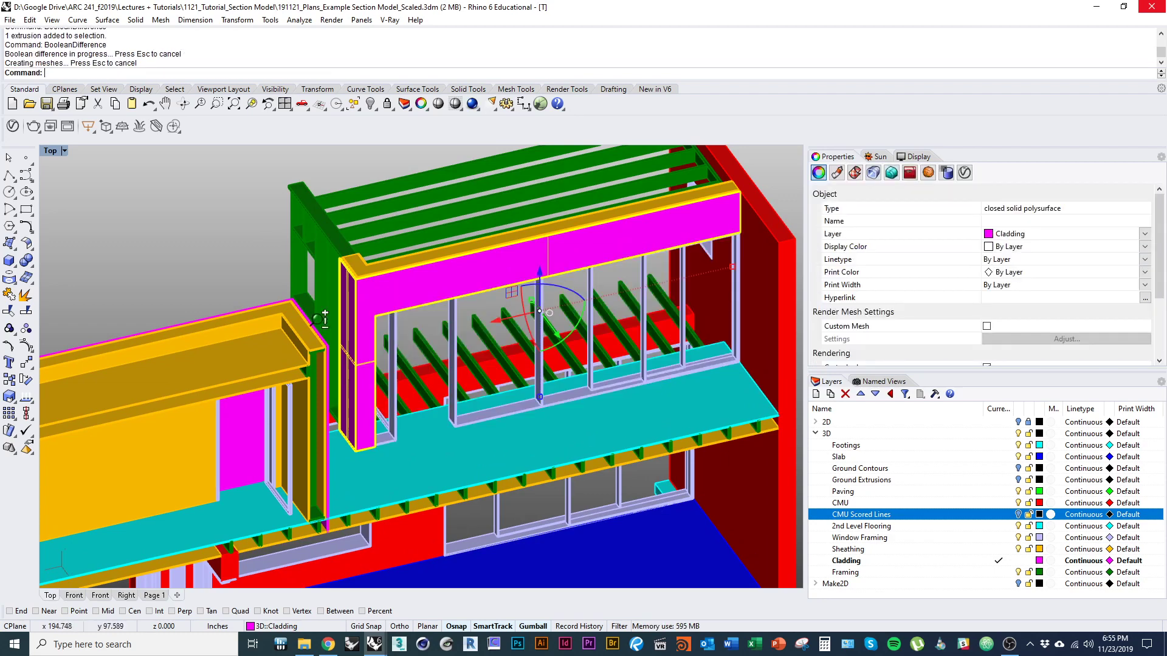
# Step: Boolean-subtract the boxes at both end openings from the long wall's cladding
pyautogui.scroll(5, 350, 417)
pyautogui.click(350, 417)
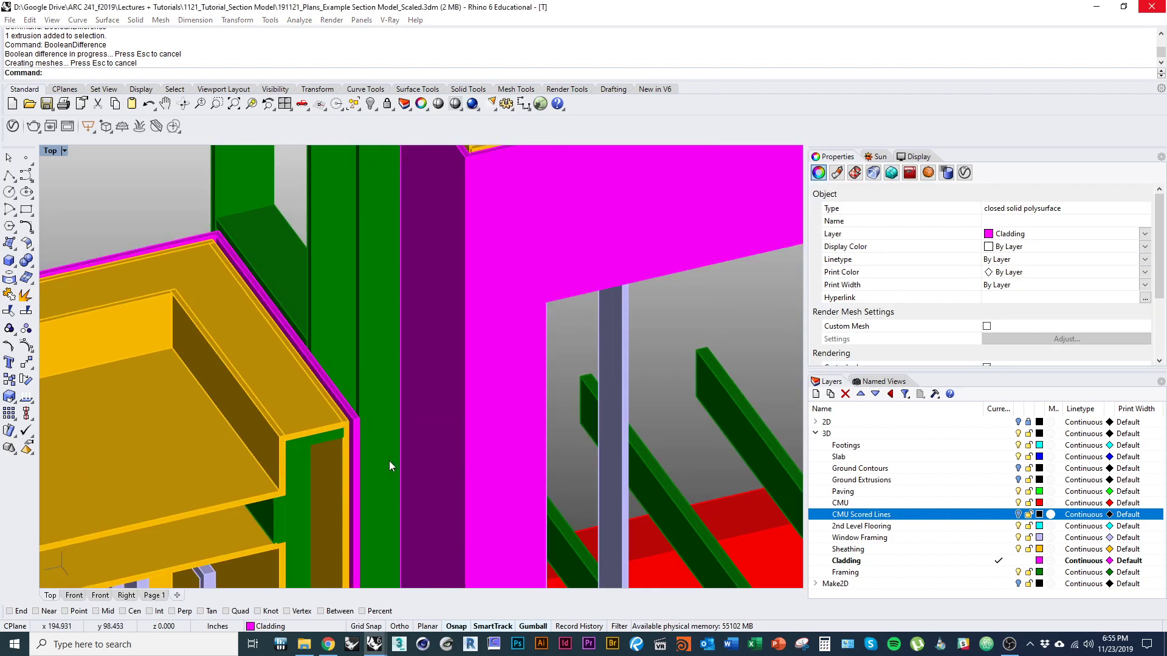
pyautogui.click(357, 438)
pyautogui.scroll(-5, 356, 468)
pyautogui.press('Return')
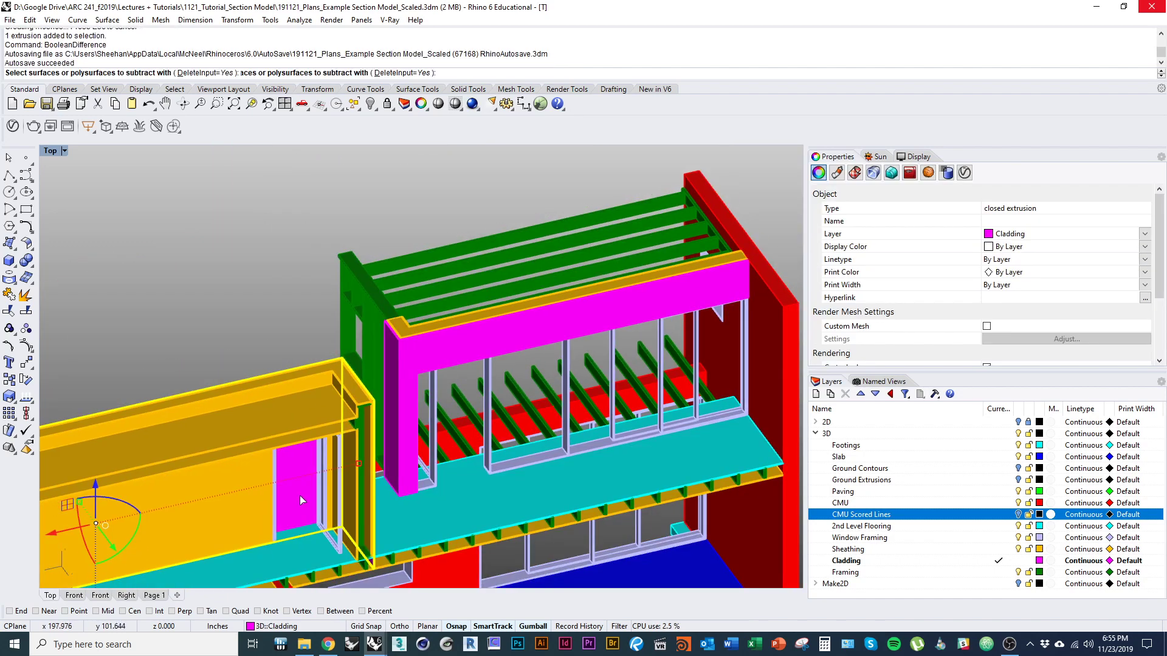
pyautogui.click(300, 499)
pyautogui.scroll(5, 294, 493)
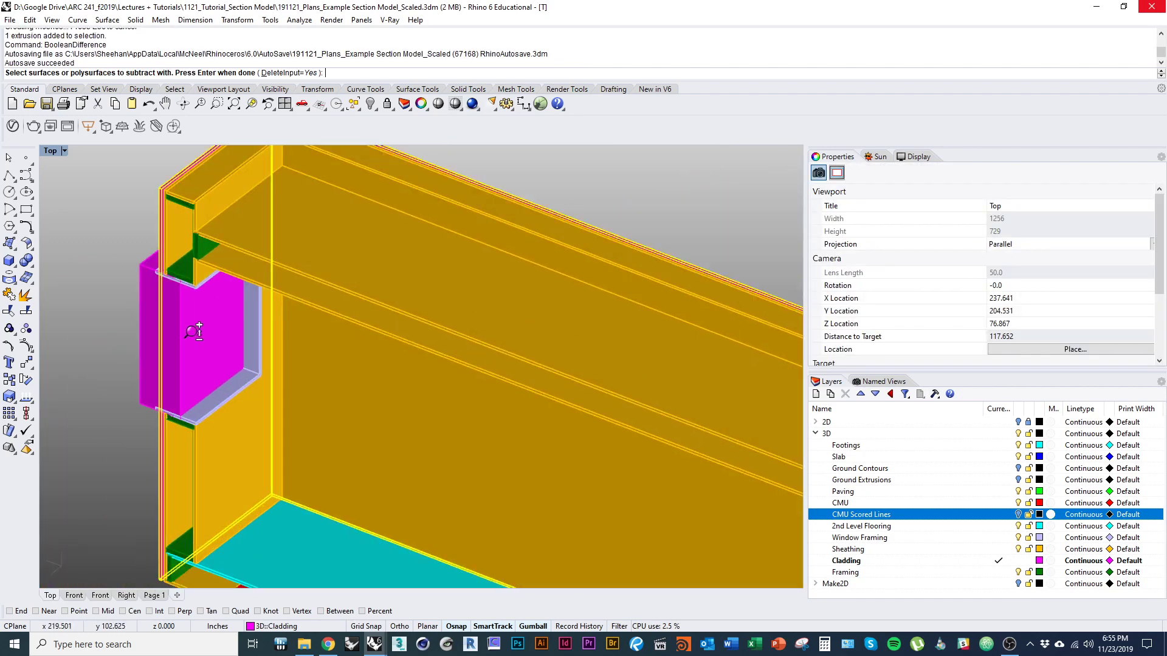
pyautogui.press('Return')
pyautogui.scroll(-5, 257, 417)
pyautogui.press('Escape')
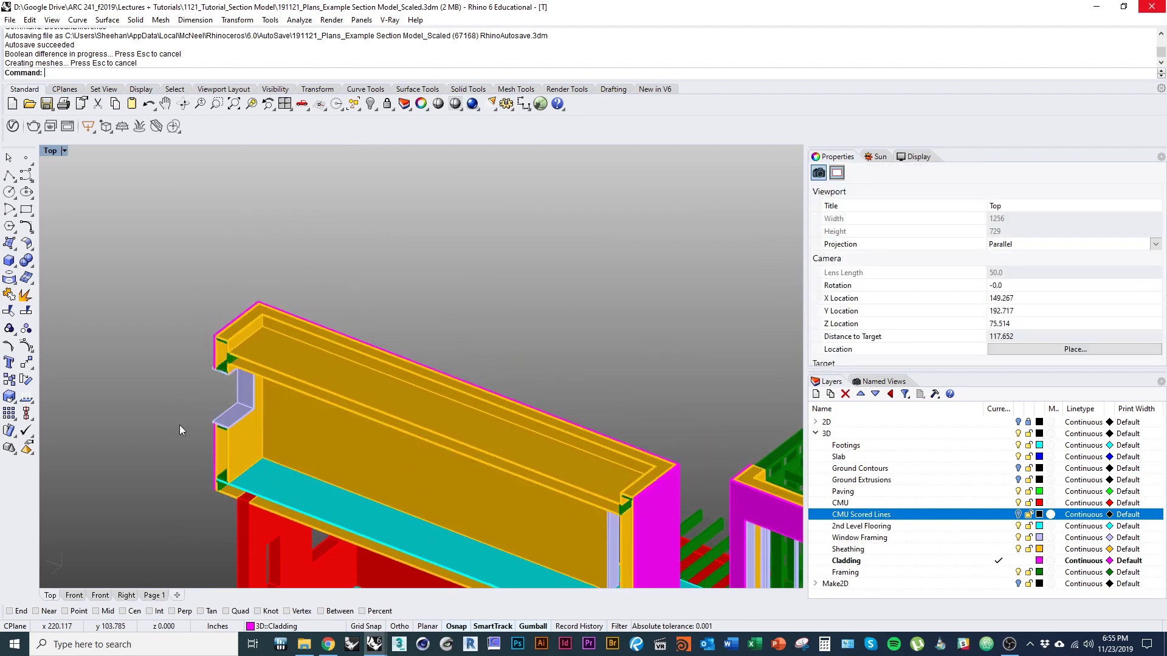
# Step: Examine the window openings cut in the cladding from several sides of the model
pyautogui.keyDown('ctrl'); pyautogui.keyDown('shift'); pyautogui.moveTo(577, 442); pyautogui.dragTo(403, 433, button='right'); pyautogui.keyUp('shift'); pyautogui.keyUp('ctrl')
pyautogui.moveTo(298, 547); pyautogui.dragTo(545, 465, button='right')
pyautogui.scroll(8, 353, 435)
pyautogui.scroll(-5, 435, 465)
pyautogui.scroll(-4, 546, 465)
pyautogui.moveTo(75, 435); pyautogui.dragTo(162, 444, button='right')
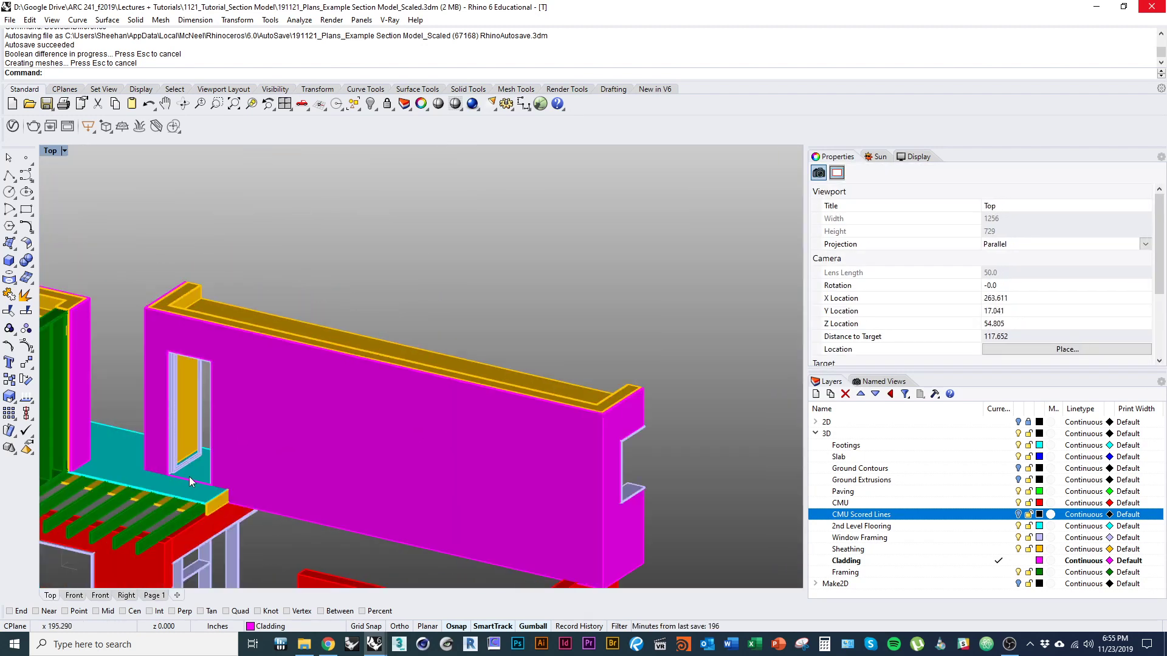
pyautogui.keyDown('ctrl'); pyautogui.keyDown('shift'); pyautogui.moveTo(190, 481); pyautogui.dragTo(399, 387, button='right'); pyautogui.keyUp('shift'); pyautogui.keyUp('ctrl')
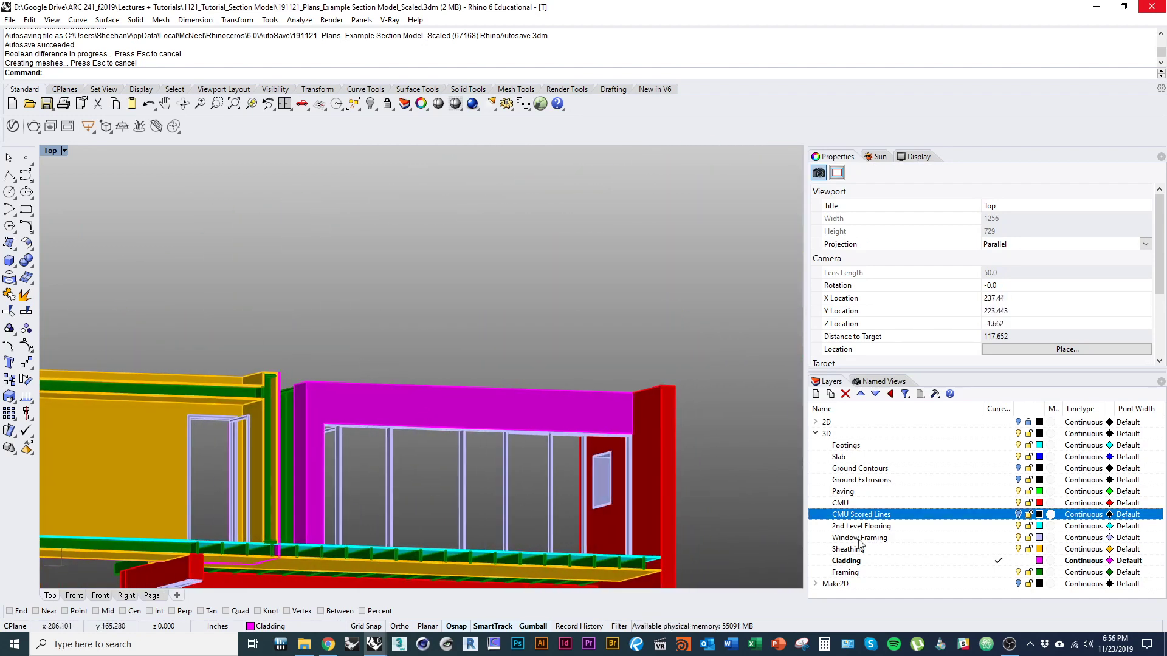
# Step: Add a new layer directly below the Cladding layer in the 3D group
pyautogui.click(945, 562)
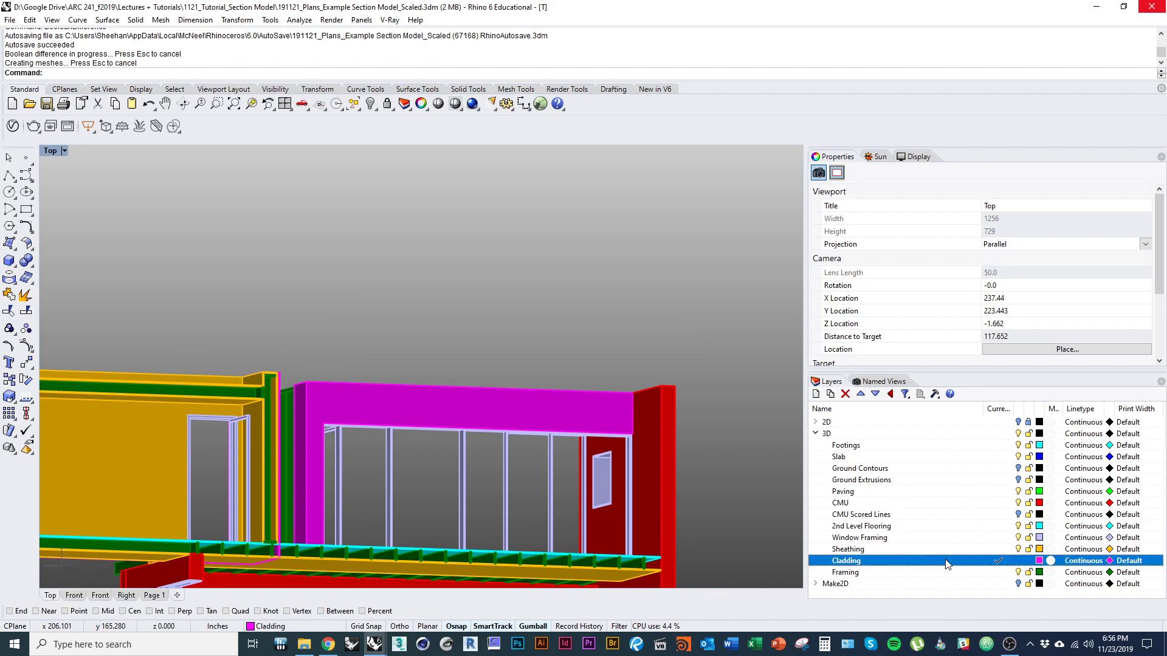
pyautogui.click(815, 394)
pyautogui.keyDown('ctrl'); pyautogui.keyDown('shift'); pyautogui.moveTo(509, 450); pyautogui.dragTo(524, 487, button='right'); pyautogui.keyUp('shift'); pyautogui.keyUp('ctrl')
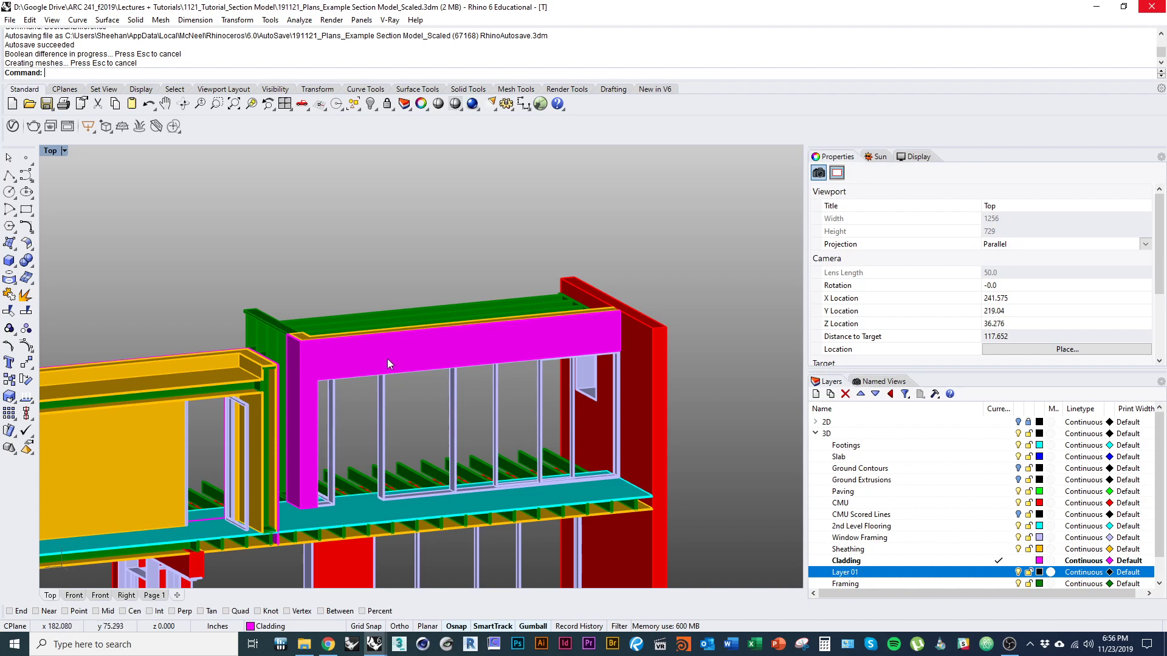
# Step: Draw a vertical plane through the cladding's thickness at the outer corner beside the wide window, from its top to its bottom edge
pyautogui.scroll(5, 368, 347)
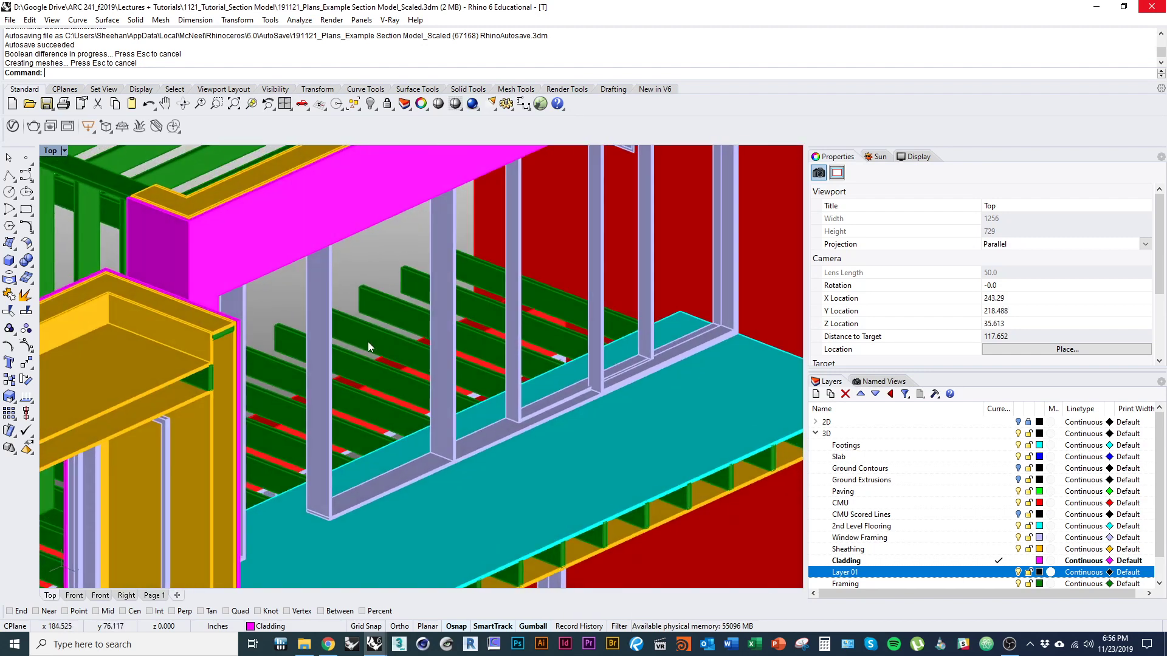
pyautogui.scroll(5, 367, 342)
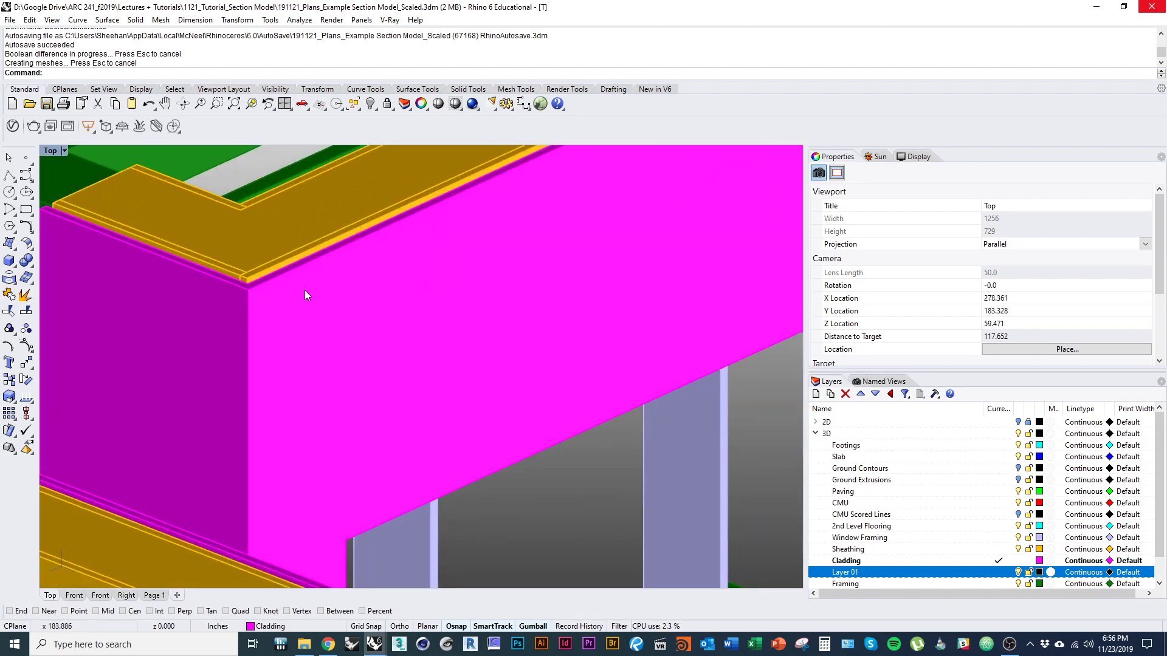
pyautogui.scroll(-2, 292, 360)
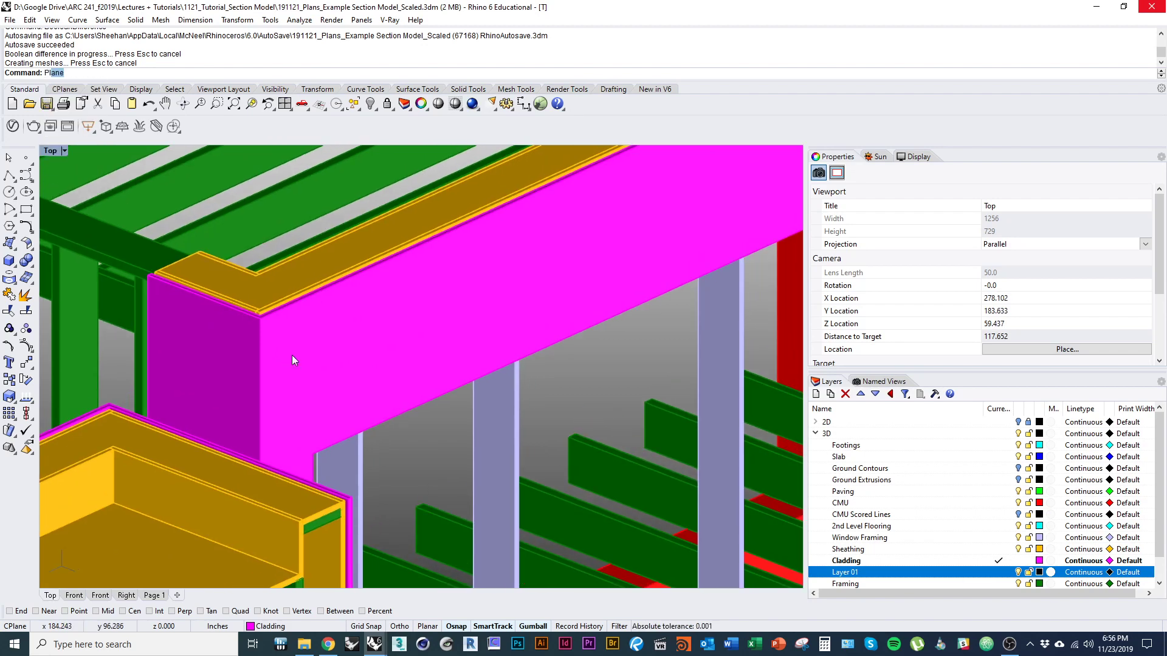
pyautogui.press('Return')
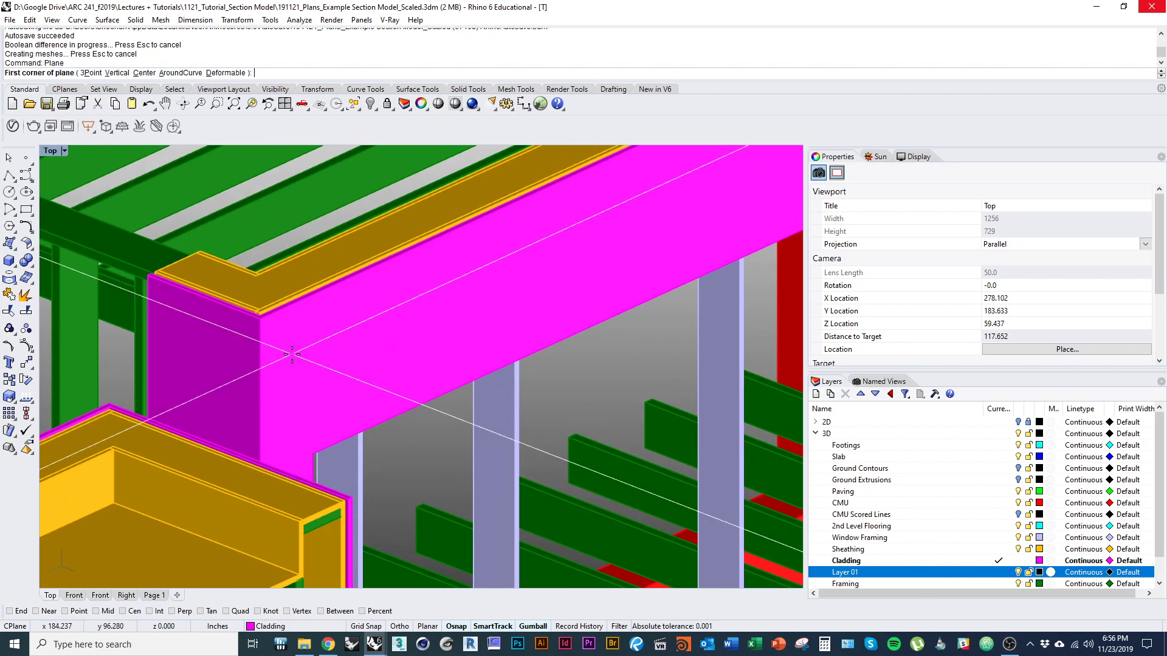
pyautogui.click(118, 73)
pyautogui.scroll(3, 264, 316)
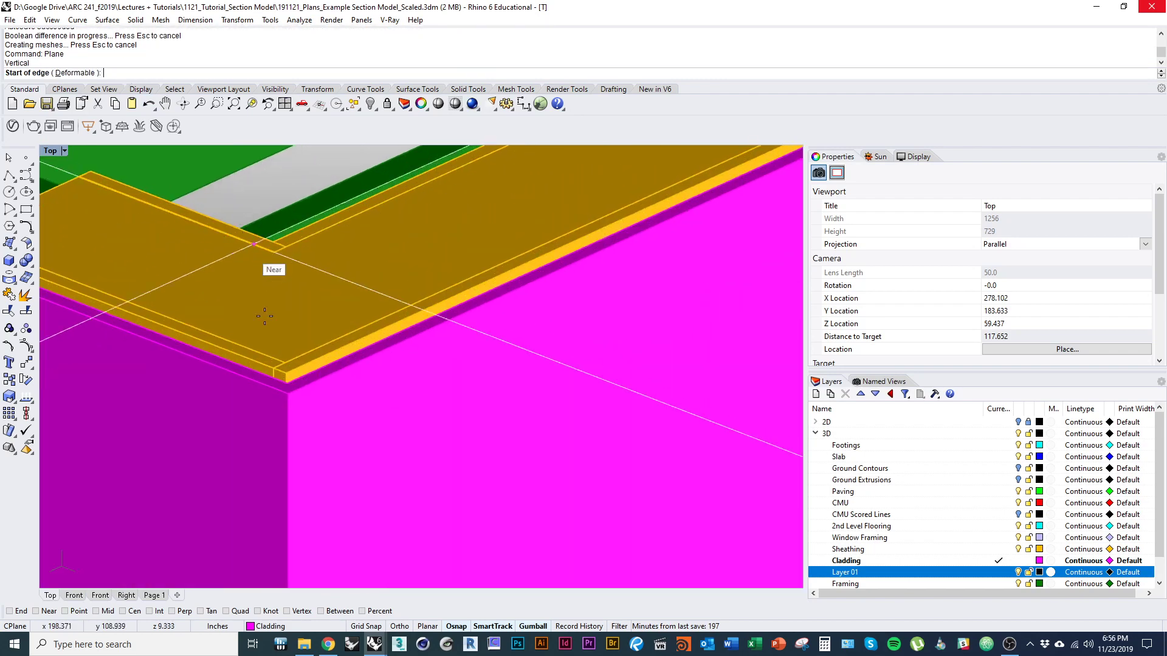
pyautogui.click(288, 384)
pyautogui.click(273, 395)
pyautogui.moveTo(273, 395); pyautogui.dragTo(245, 351, button='right')
pyautogui.click(368, 400)
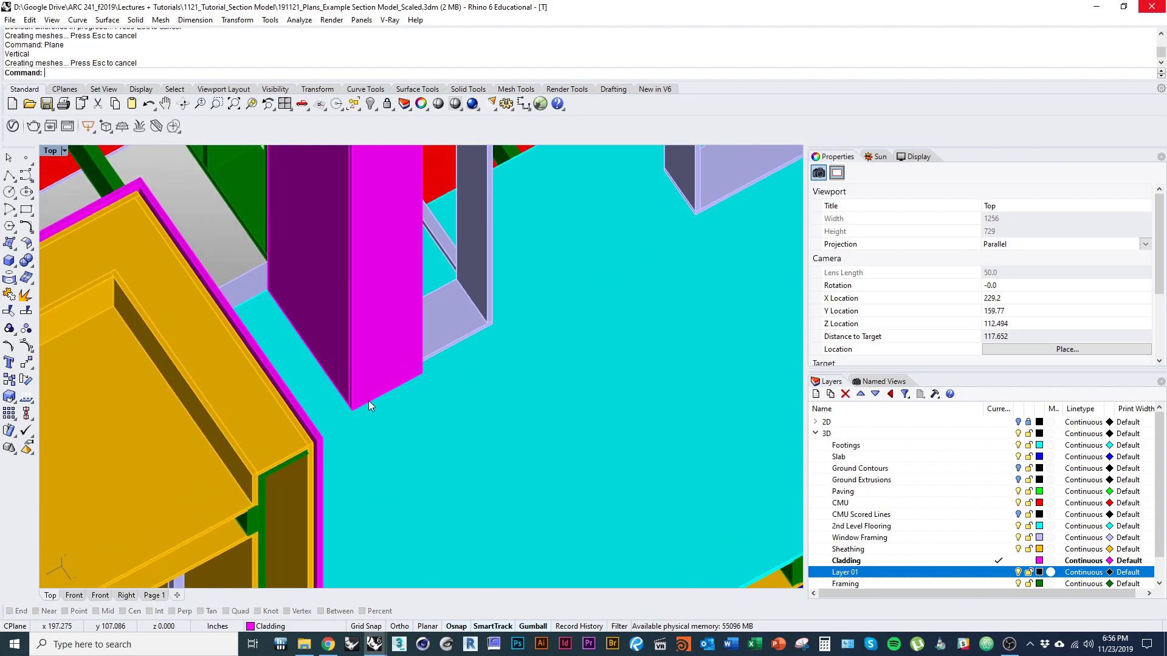
# Step: Split the wide window wall's cladding at its corner with the vertical plane
pyautogui.click(377, 375)
pyautogui.press('Return')
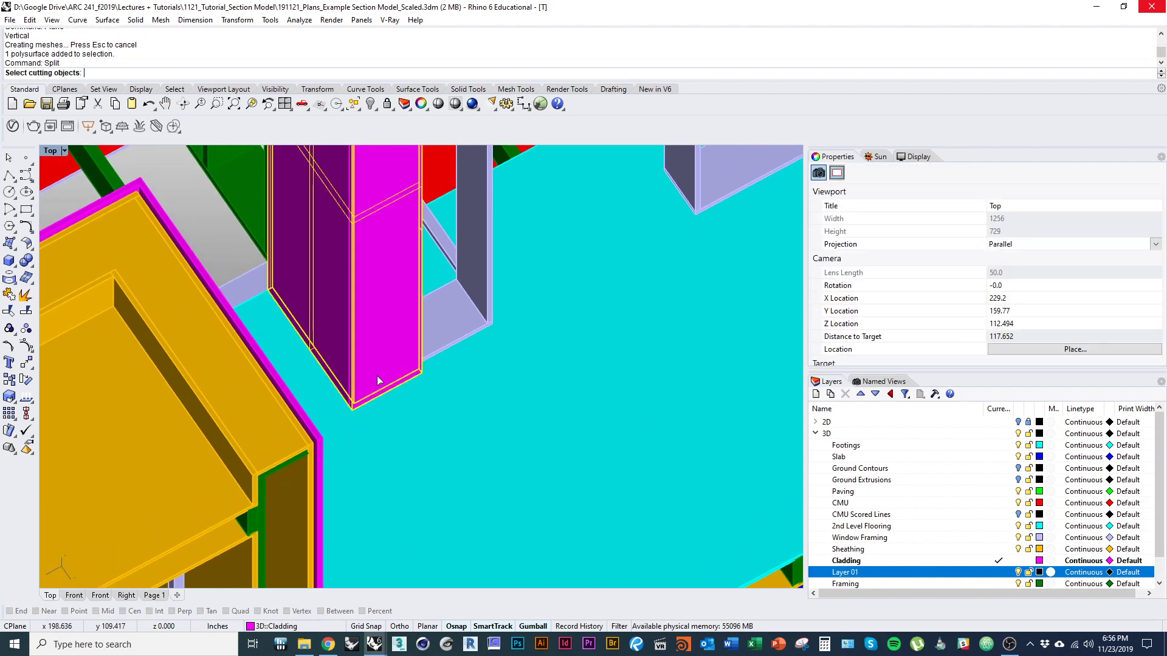
pyautogui.moveTo(377, 376); pyautogui.dragTo(362, 322, button='right')
pyautogui.scroll(5, 363, 322)
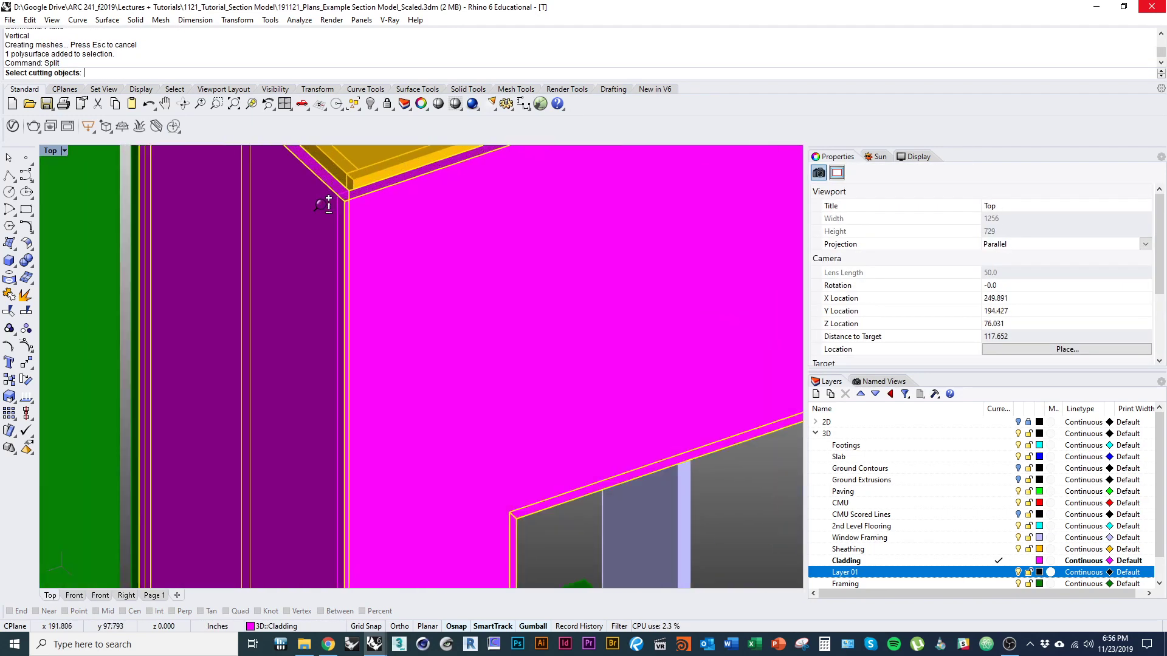
pyautogui.click(341, 202)
pyautogui.press('Return')
pyautogui.scroll(-4, 335, 231)
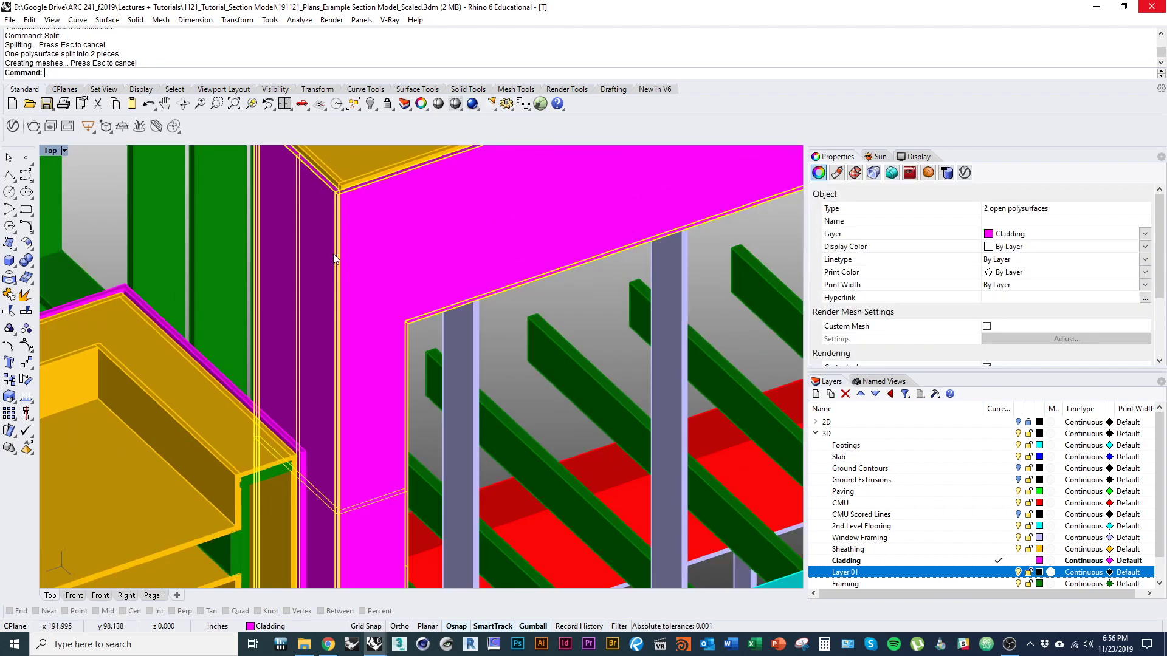
# Step: Check the two split cladding pieces by selecting them and delete the cutting plane at the corner
pyautogui.scroll(2, 353, 322)
pyautogui.click(362, 307)
pyautogui.click(309, 309)
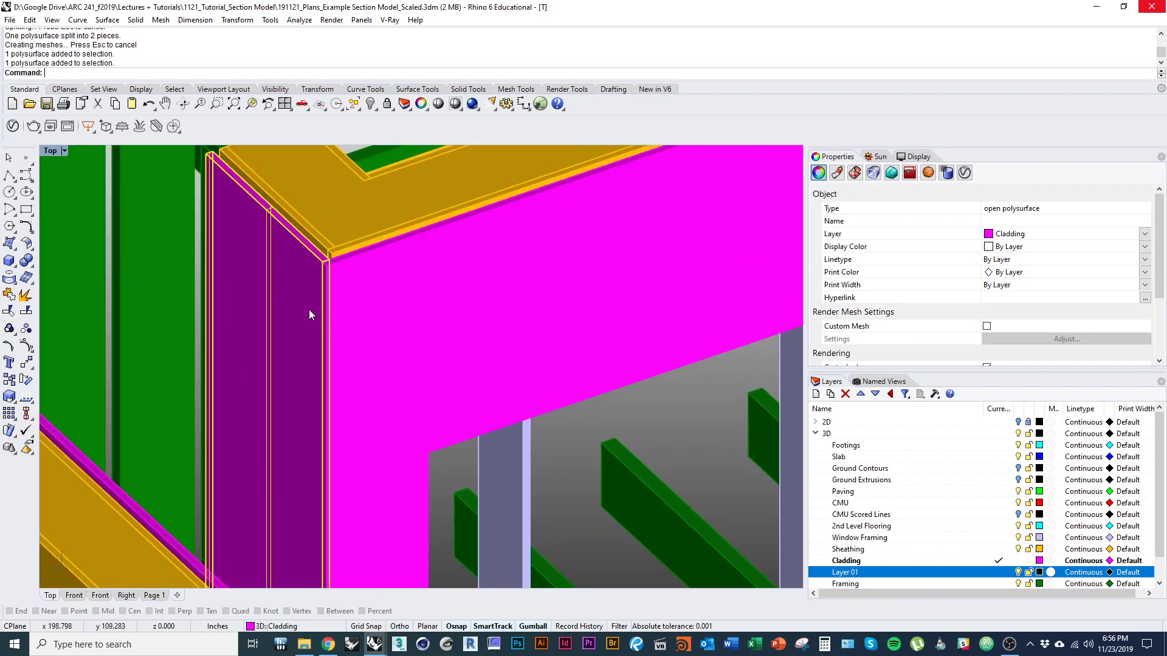
pyautogui.scroll(6, 322, 268)
pyautogui.click(338, 280)
pyautogui.write('D')
pyautogui.press('Delete')
pyautogui.scroll(-5, 361, 415)
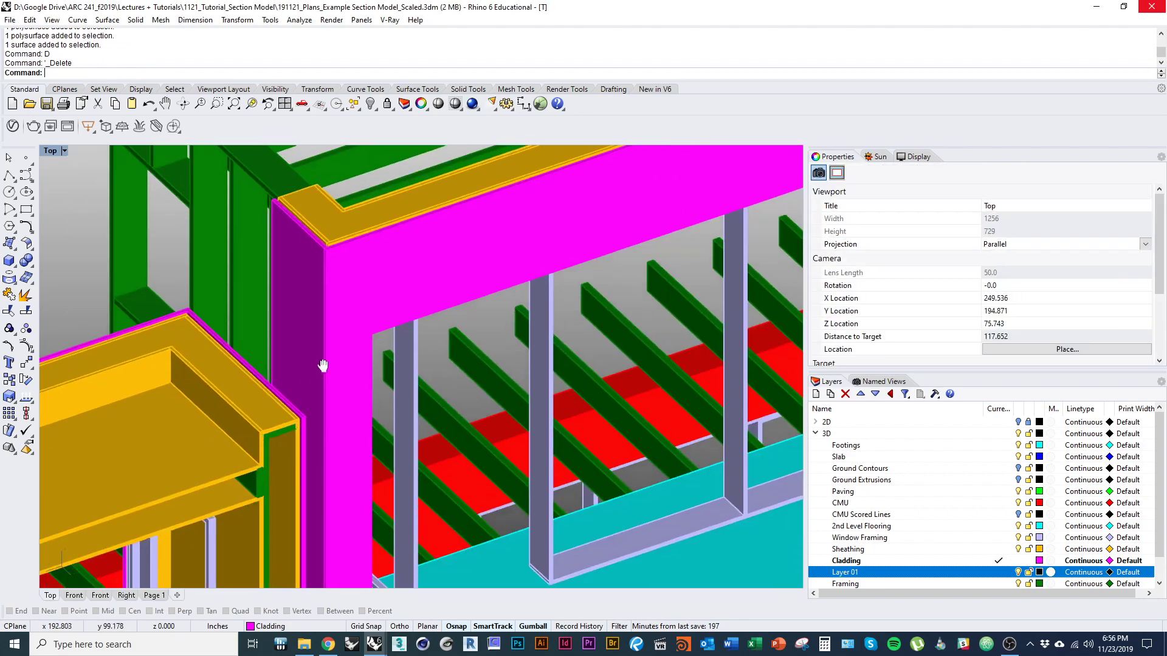
# Step: Delete the leftover closed outline curve on top of the long wall's cladding
pyautogui.scroll(2, 362, 414)
pyautogui.click(340, 372)
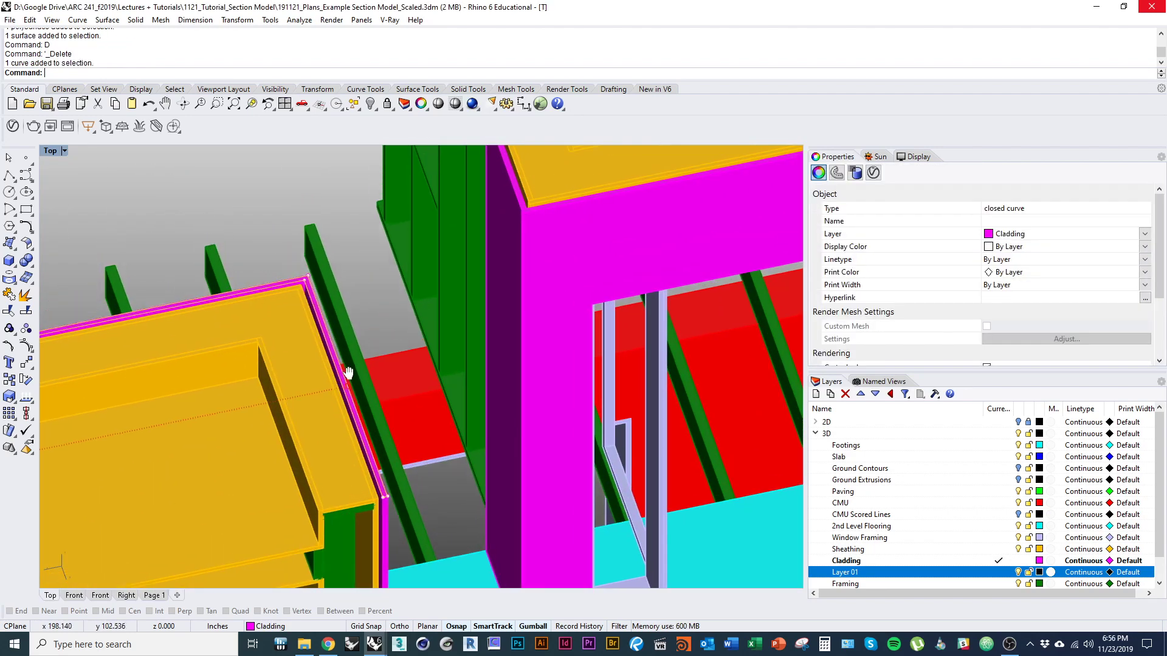
pyautogui.scroll(2, 343, 372)
pyautogui.press('Delete')
# Step: Draw a vertical plane through the thickness of the long wall's cladding at its corner, down to the cladding's bottom edge
pyautogui.write('Plan')
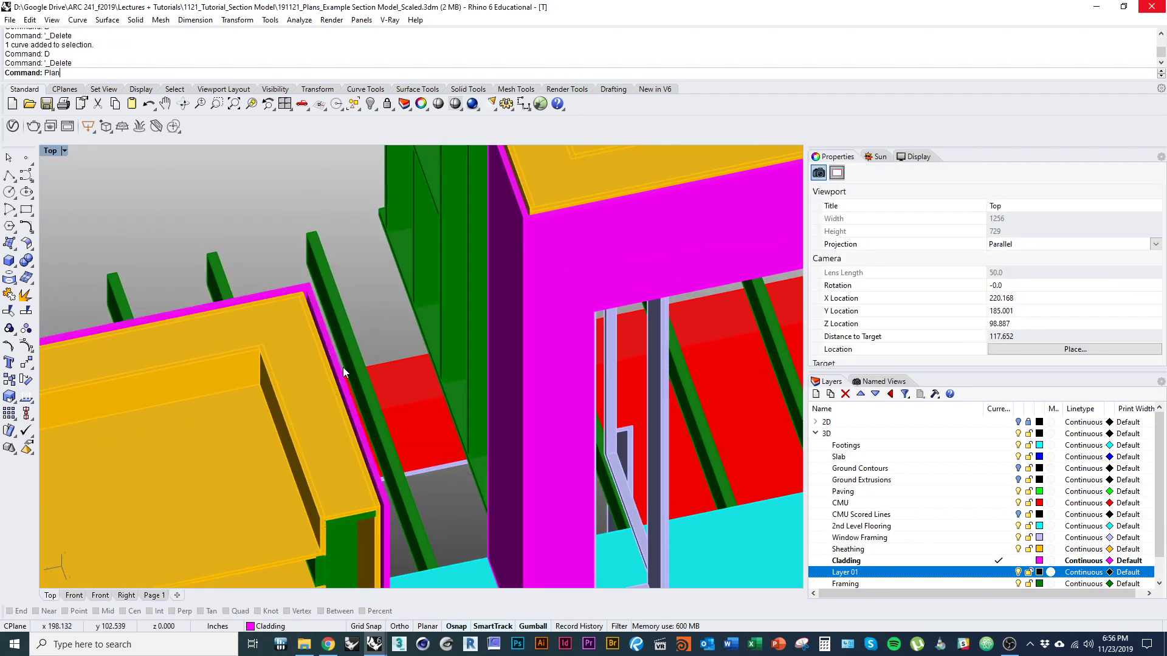
pyautogui.write('e')
pyautogui.press('Return')
pyautogui.write('v')
pyautogui.press('Return')
pyautogui.scroll(3, 340, 364)
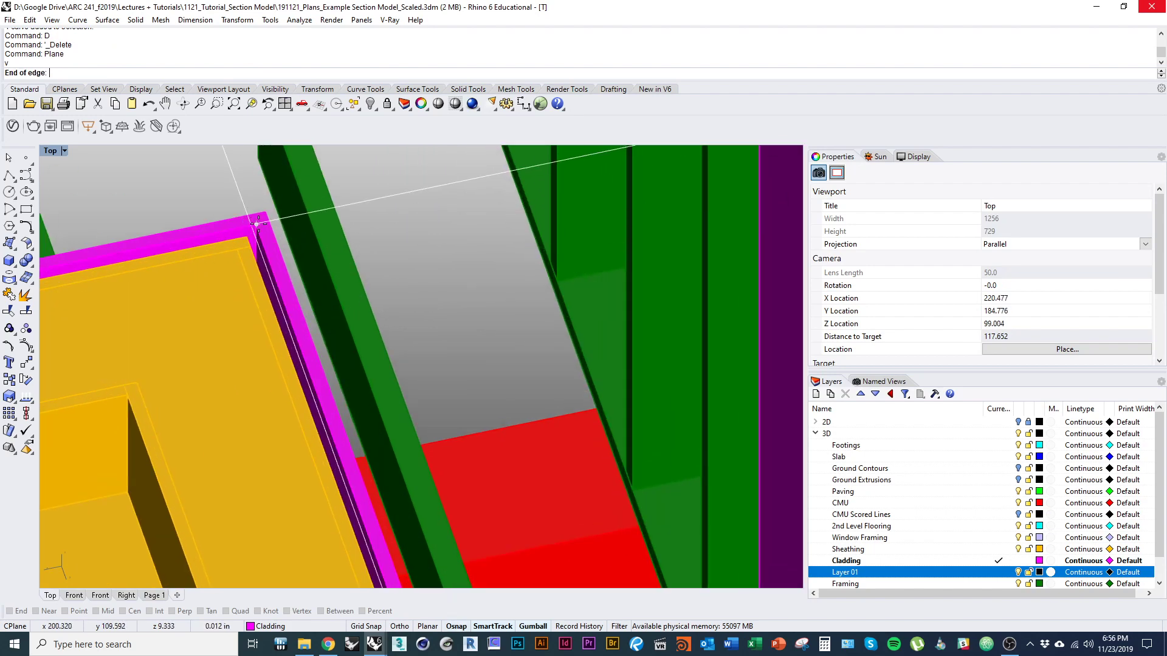
pyautogui.click(274, 222)
pyautogui.scroll(-6, 273, 222)
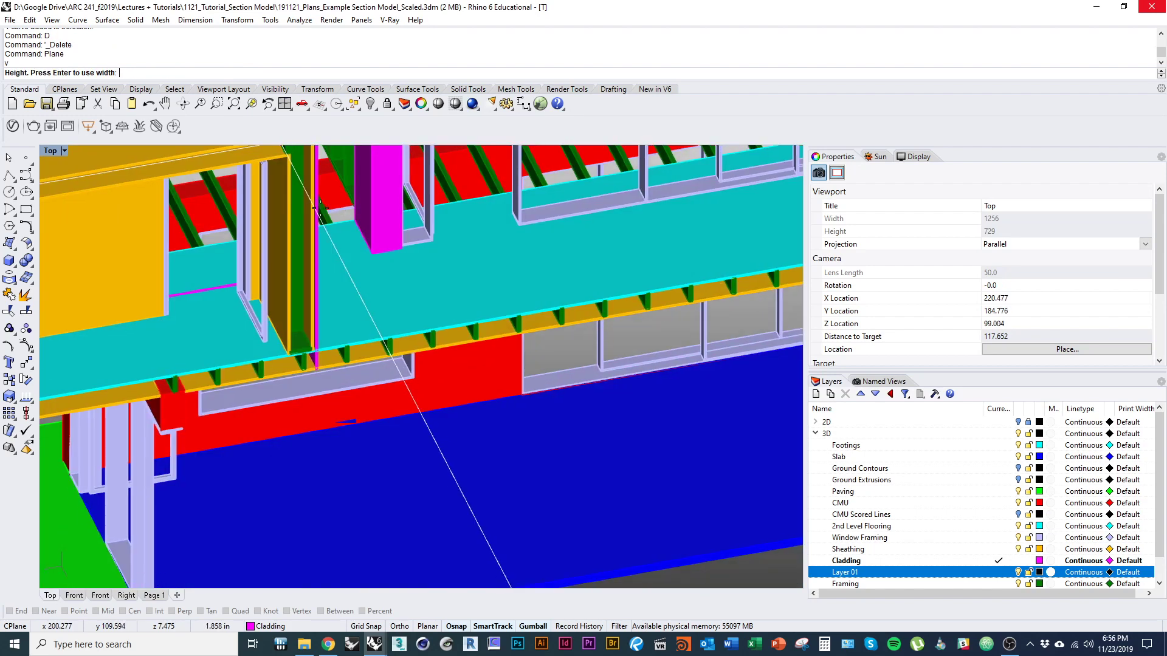
pyautogui.click(315, 352)
# Step: Copy the CMU wall beneath the long wall's cladding in place
pyautogui.click(317, 357)
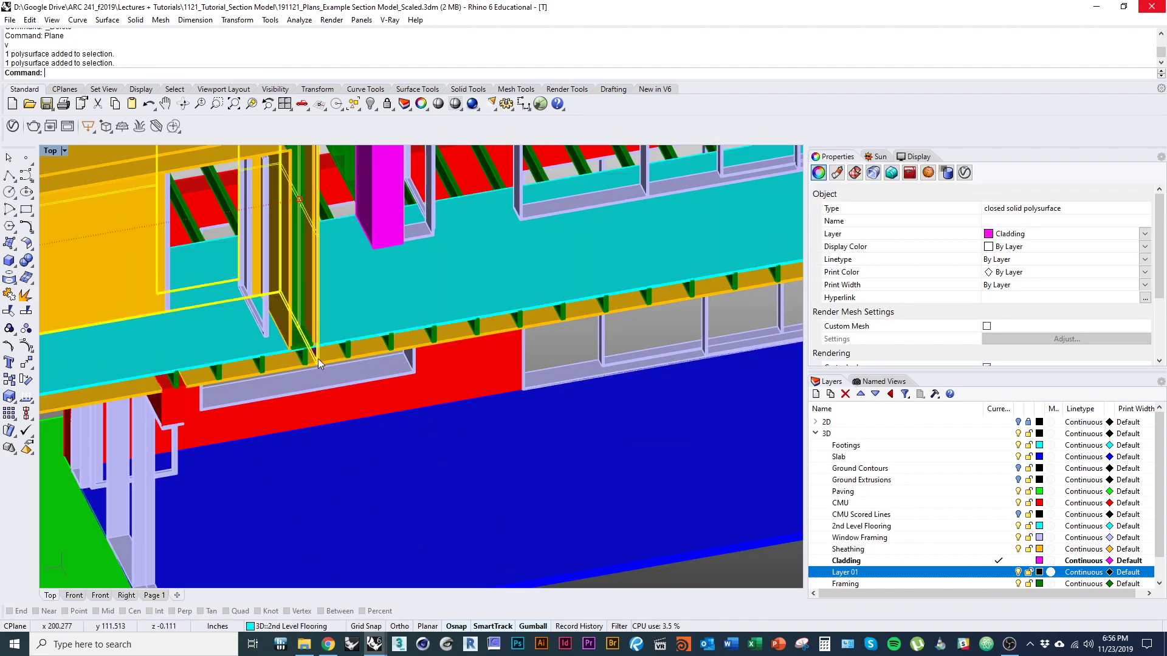
pyautogui.moveTo(210, 358)
pyautogui.mouseDown(button='right')
pyautogui.moveTo(346, 352)
pyautogui.moveTo(410, 328)
pyautogui.moveTo(365, 310)
pyautogui.moveTo(356, 344)
pyautogui.moveTo(208, 347)
pyautogui.mouseUp(button='right')
pyautogui.scroll(-5, 346, 353)
pyautogui.scroll(7, 365, 310)
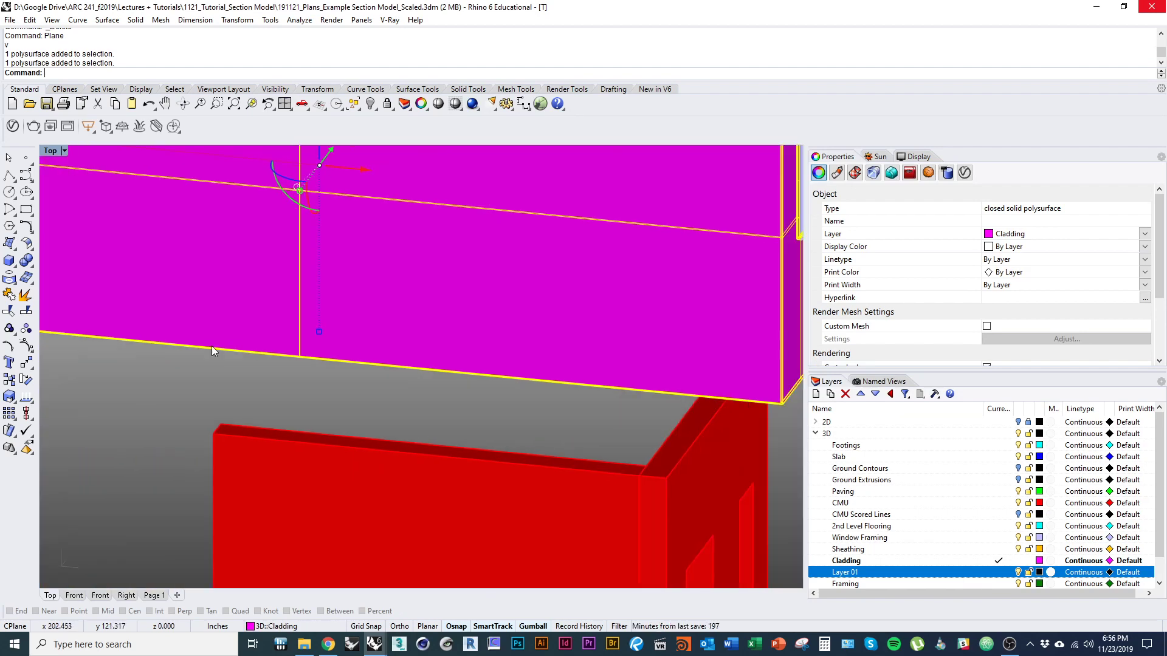
pyautogui.click(212, 345)
pyautogui.click(697, 457)
pyautogui.write('copy')
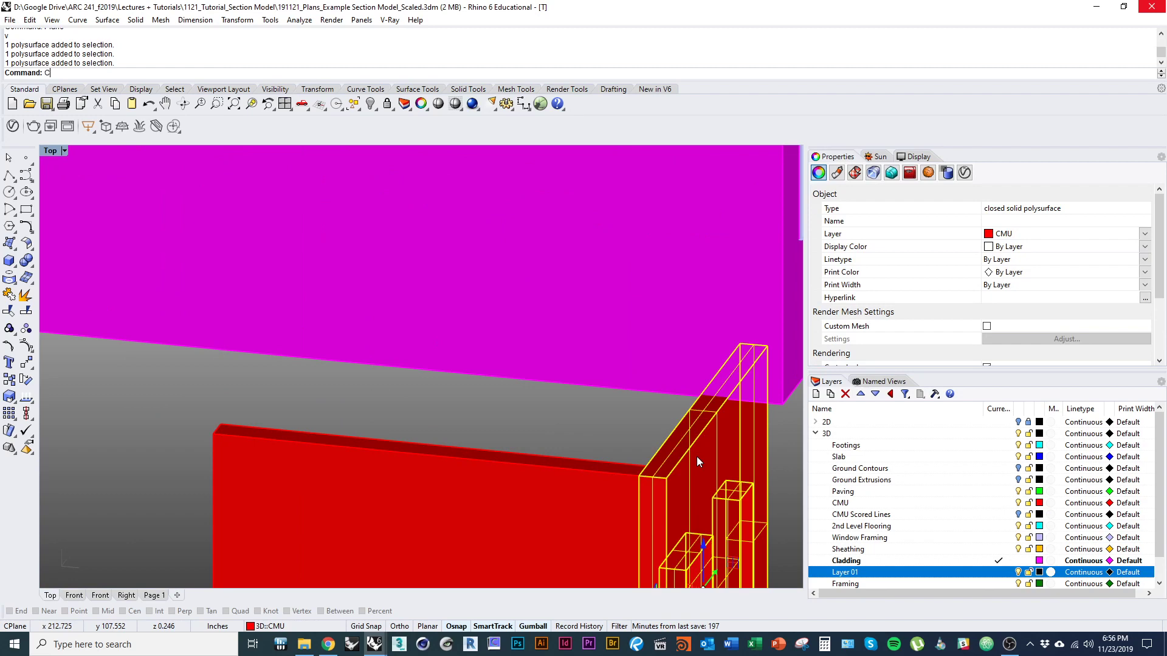
pyautogui.press('Return')
pyautogui.write('i')
pyautogui.press('Return')
# Step: Subtract the CMU wall's volume from the long wall's cladding with BooleanDifference
pyautogui.keyDown('shift'); pyautogui.moveTo(696, 457); pyautogui.dragTo(530, 368, button='right'); pyautogui.keyUp('shift')
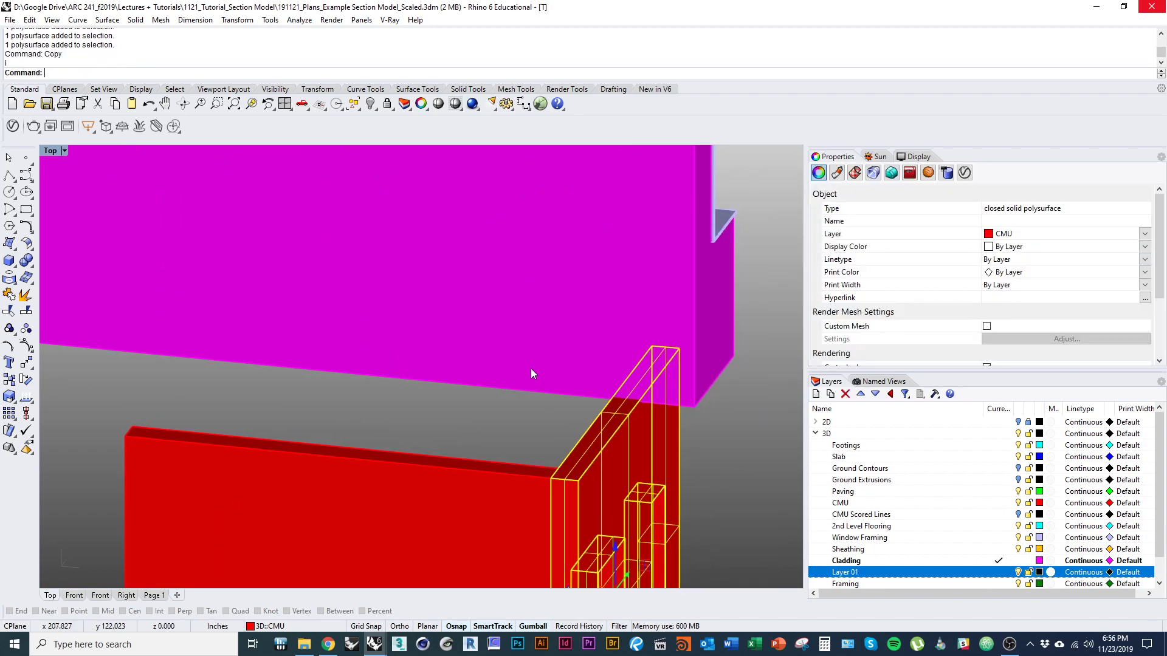
pyautogui.click(530, 368)
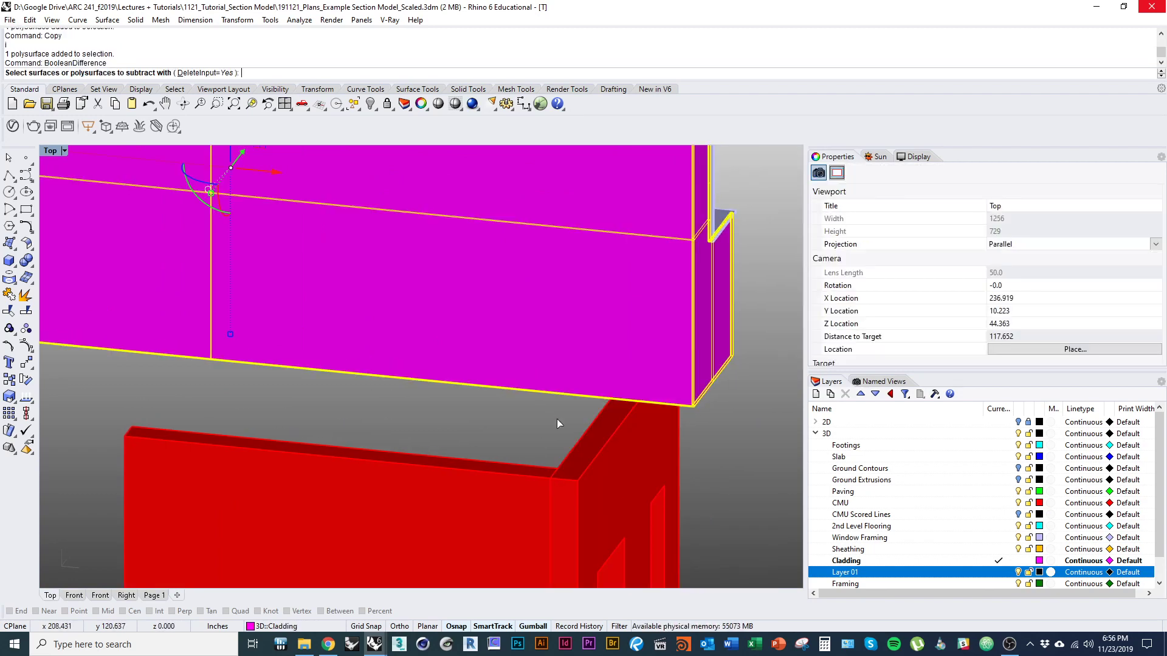
pyautogui.click(625, 445)
pyautogui.press('Return')
pyautogui.press('Return')
pyautogui.scroll(-3, 530, 424)
pyautogui.click(530, 424)
# Step: Draw a box around the second-level floor's end where it meets the long wall's cladding, up to the flooring's top corner
pyautogui.moveTo(380, 393); pyautogui.dragTo(524, 432, button='right')
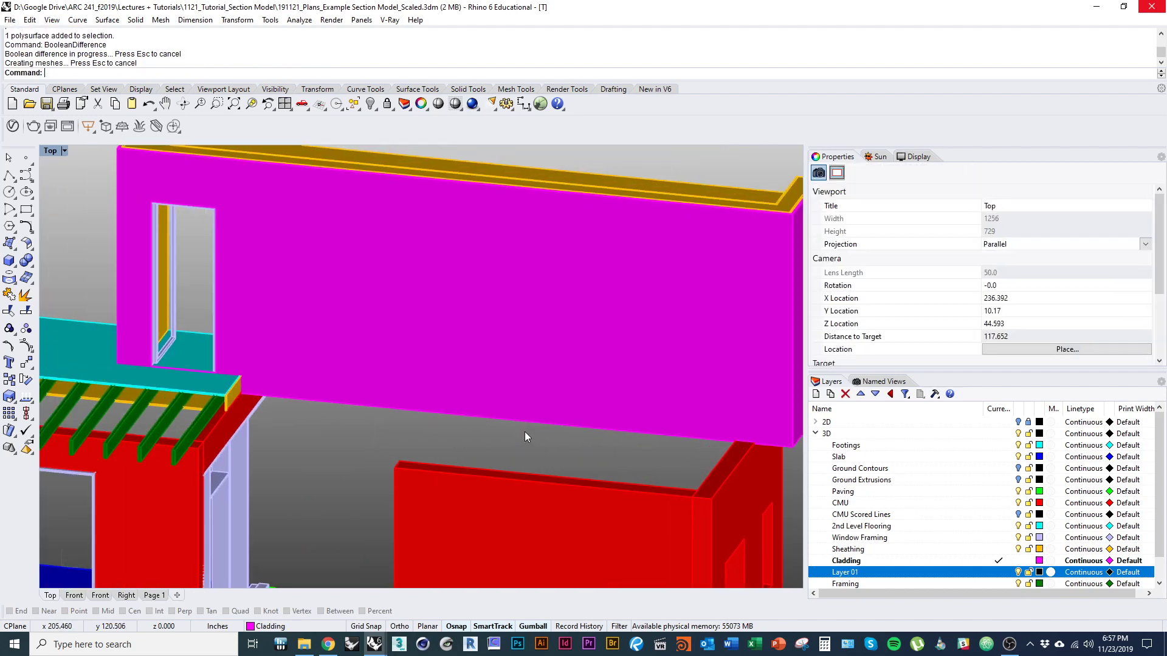
pyautogui.click(405, 397)
pyautogui.write('box')
pyautogui.press('Return')
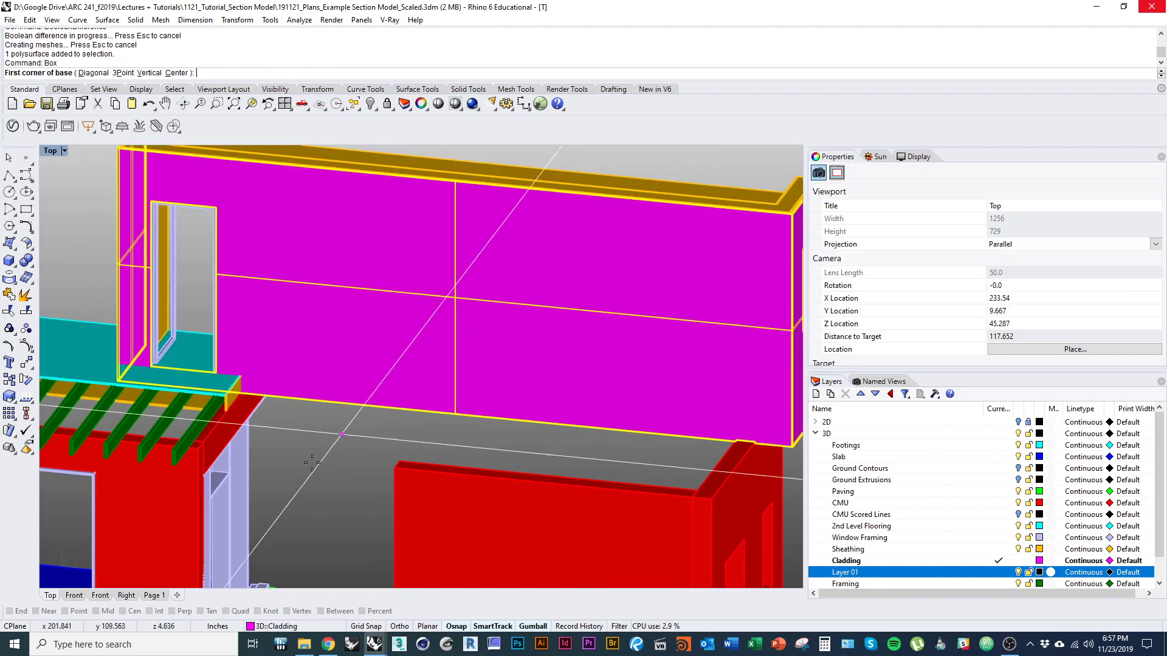
pyautogui.scroll(3, 311, 463)
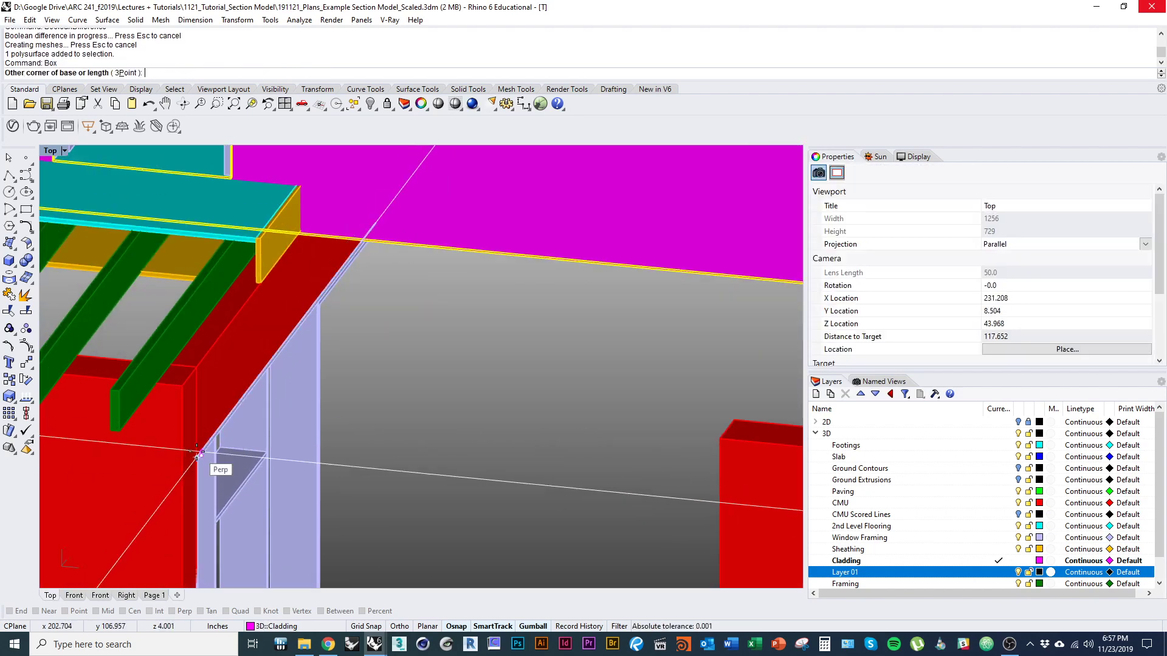
pyautogui.moveTo(197, 452); pyautogui.dragTo(389, 340, button='right')
pyautogui.click(559, 281)
pyautogui.scroll(5, 240, 451)
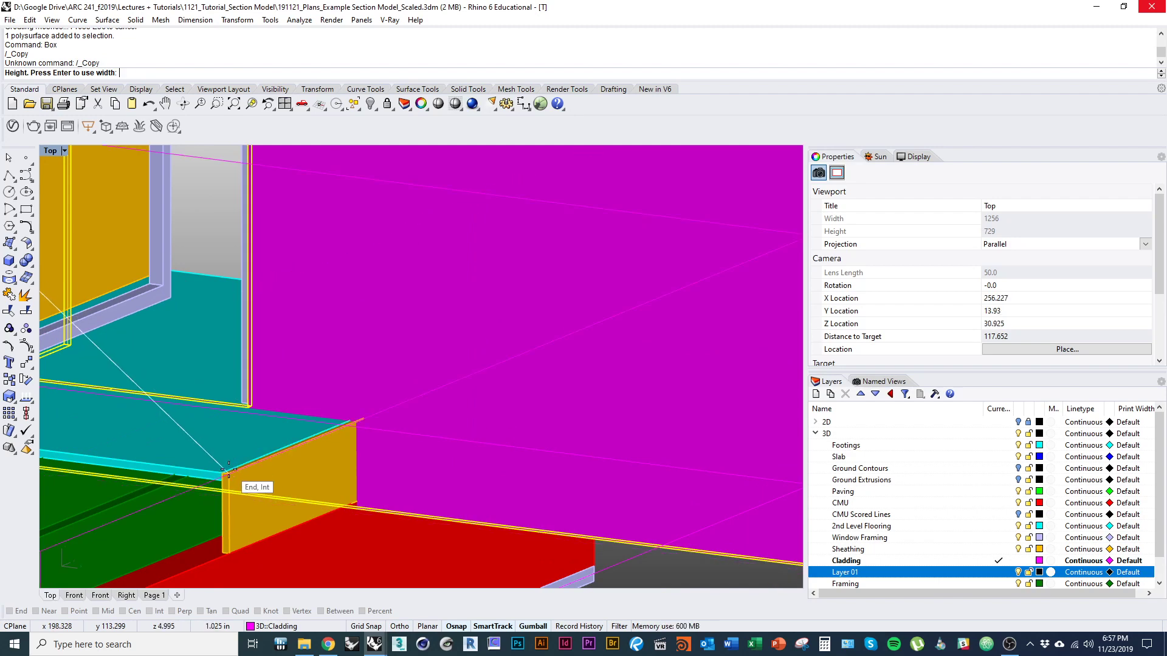
pyautogui.click(228, 469)
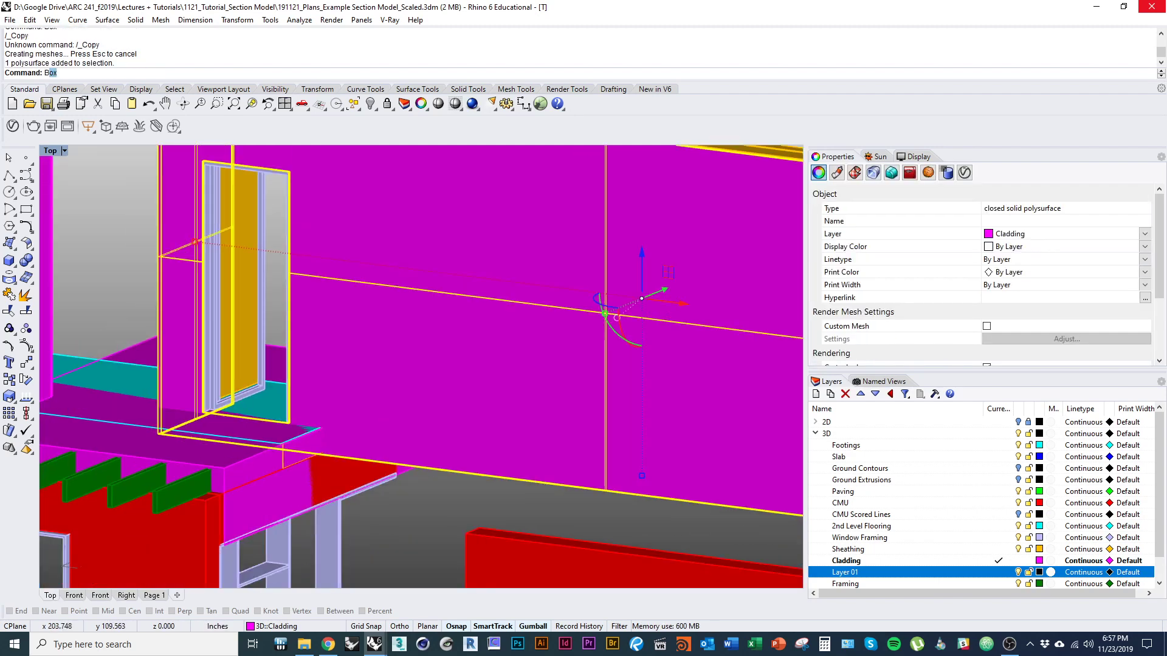
# Step: Subtract the box at the floor's end from the long wall's cladding with BooleanDifference
pyautogui.press('Return')
pyautogui.click(150, 346)
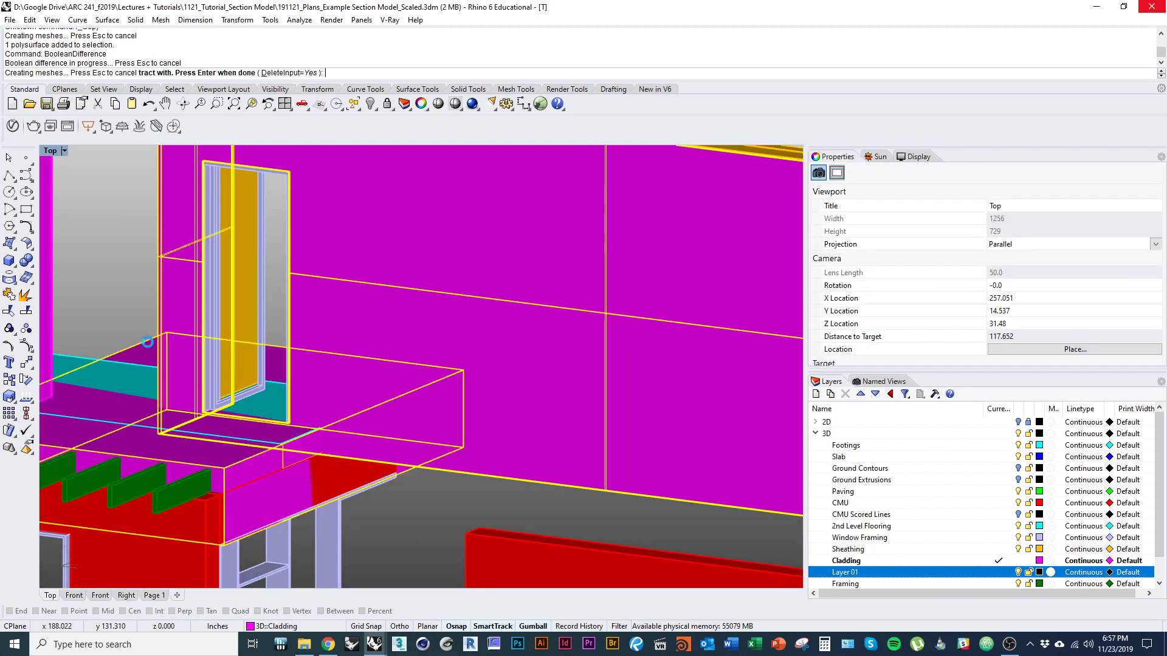
pyautogui.press('Return')
pyautogui.scroll(-3, 104, 321)
# Step: Draw a vertical plane through the cladding thickness at the long wall's outer corner above the CMU wall, down to the bottom edge
pyautogui.keyDown('ctrl'); pyautogui.keyDown('shift'); pyautogui.moveTo(334, 420); pyautogui.dragTo(189, 401, button='right'); pyautogui.keyUp('shift'); pyautogui.keyUp('ctrl')
pyautogui.scroll(-1, 328, 450)
pyautogui.scroll(-1, 562, 370)
pyautogui.moveTo(565, 371); pyautogui.dragTo(418, 361, button='right')
pyautogui.scroll(2, 419, 365)
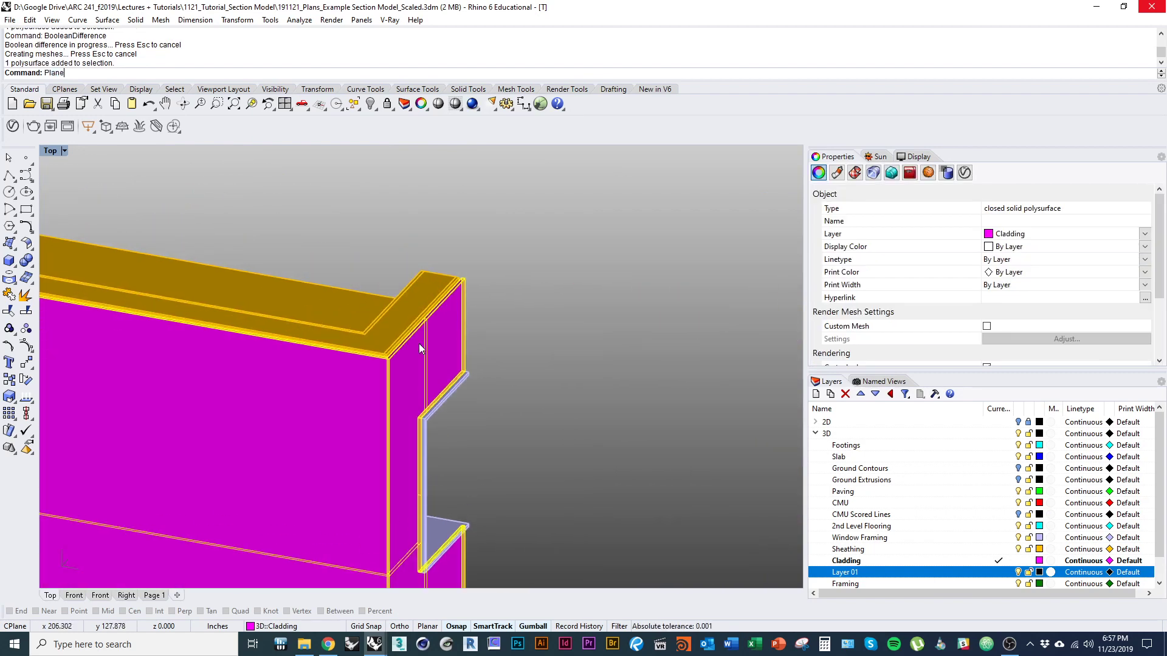
pyautogui.press('Return')
pyautogui.write('v')
pyautogui.press('Return')
pyautogui.scroll(6, 390, 356)
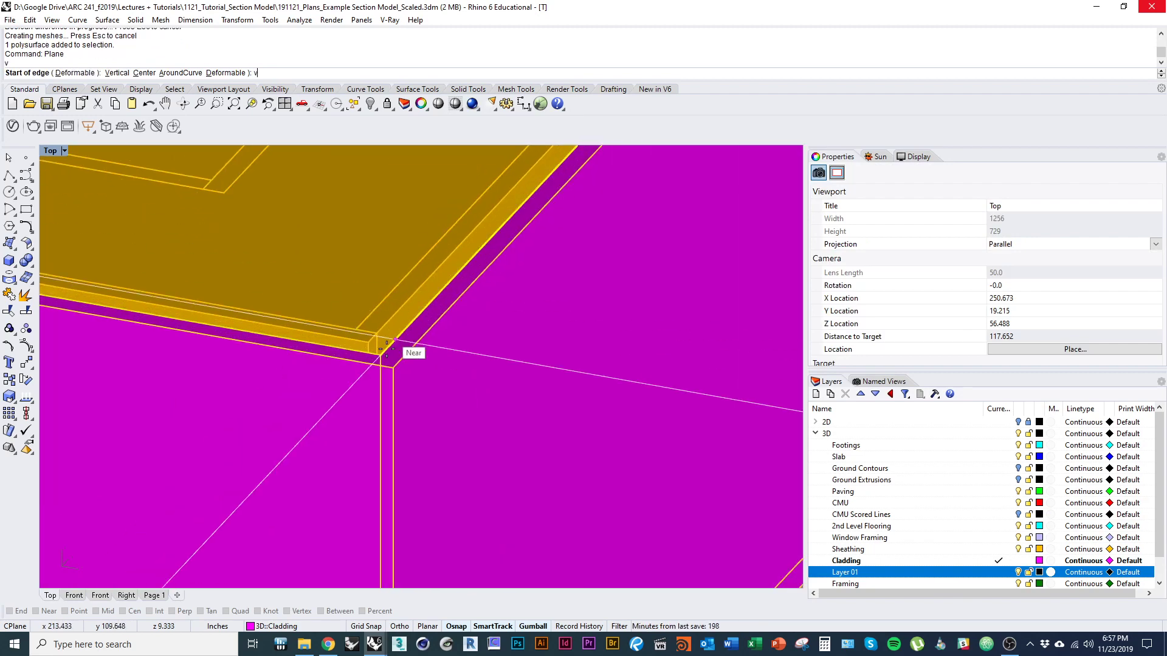
pyautogui.click(382, 354)
pyautogui.click(401, 357)
pyautogui.scroll(-12, 439, 330)
pyautogui.keyDown('shift'); pyautogui.moveTo(479, 473); pyautogui.dragTo(442, 230, button='right'); pyautogui.keyUp('shift')
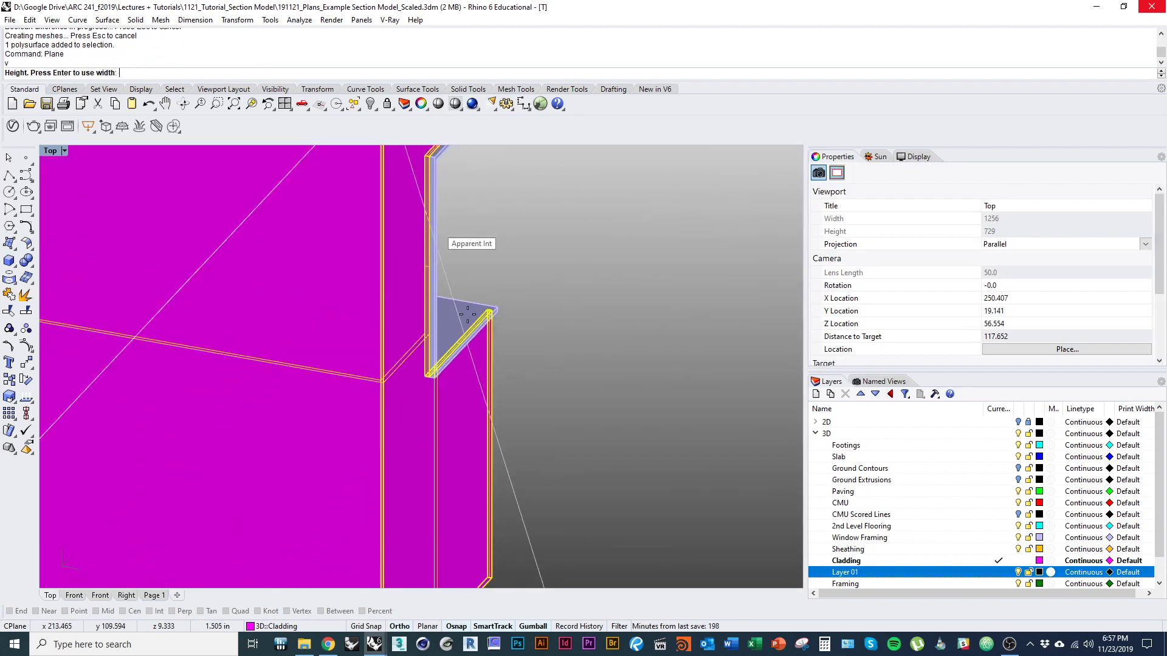
pyautogui.scroll(-6, 463, 310)
pyautogui.scroll(10, 461, 489)
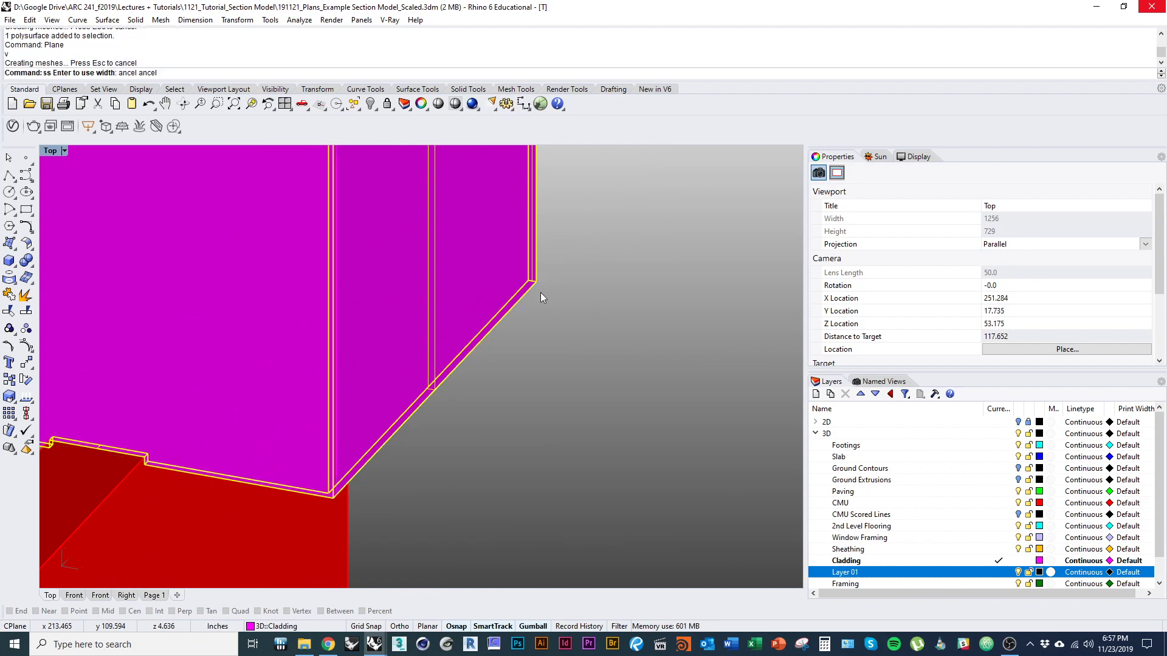
# Step: Draw a second vertical plane through the cladding thickness at the long wall's corner beside the tall window opening, down to the bottom edge
pyautogui.scroll(-12, 540, 293)
pyautogui.keyDown('shift'); pyautogui.moveTo(502, 470); pyautogui.dragTo(479, 552, button='right'); pyautogui.keyUp('shift')
pyautogui.scroll(12, 254, 238)
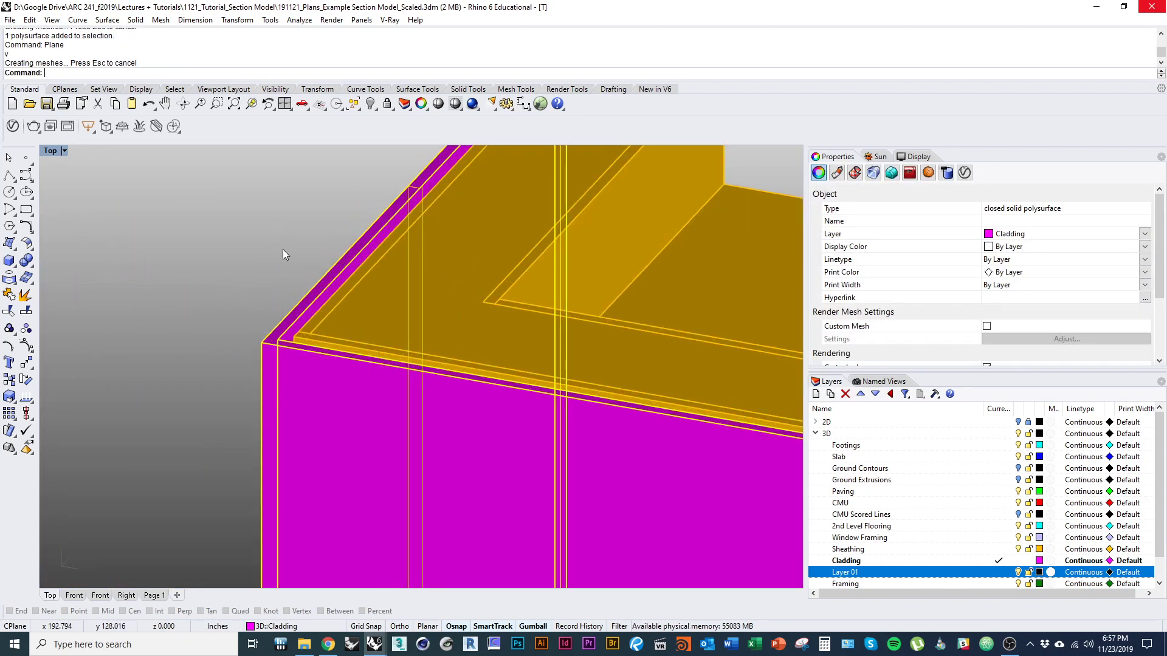
pyautogui.press('Return')
pyautogui.write('v')
pyautogui.press('Return')
pyautogui.scroll(12, 299, 334)
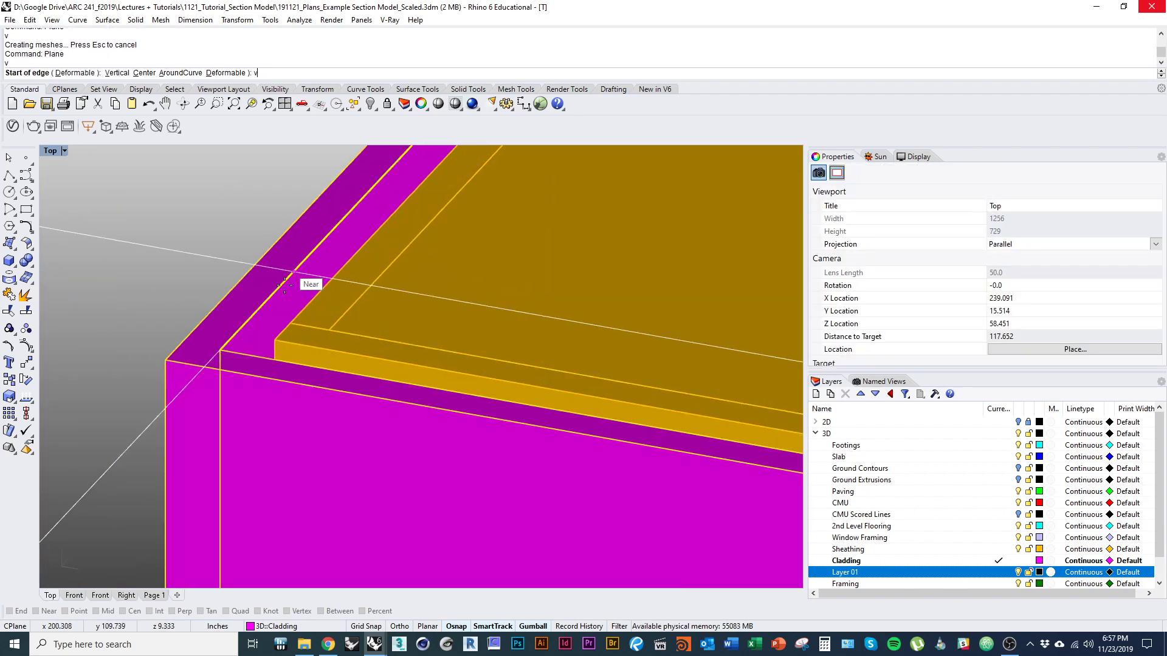
pyautogui.click(220, 350)
pyautogui.click(188, 344)
pyautogui.scroll(-10, 211, 336)
pyautogui.moveTo(211, 474); pyautogui.dragTo(281, 260, button='right')
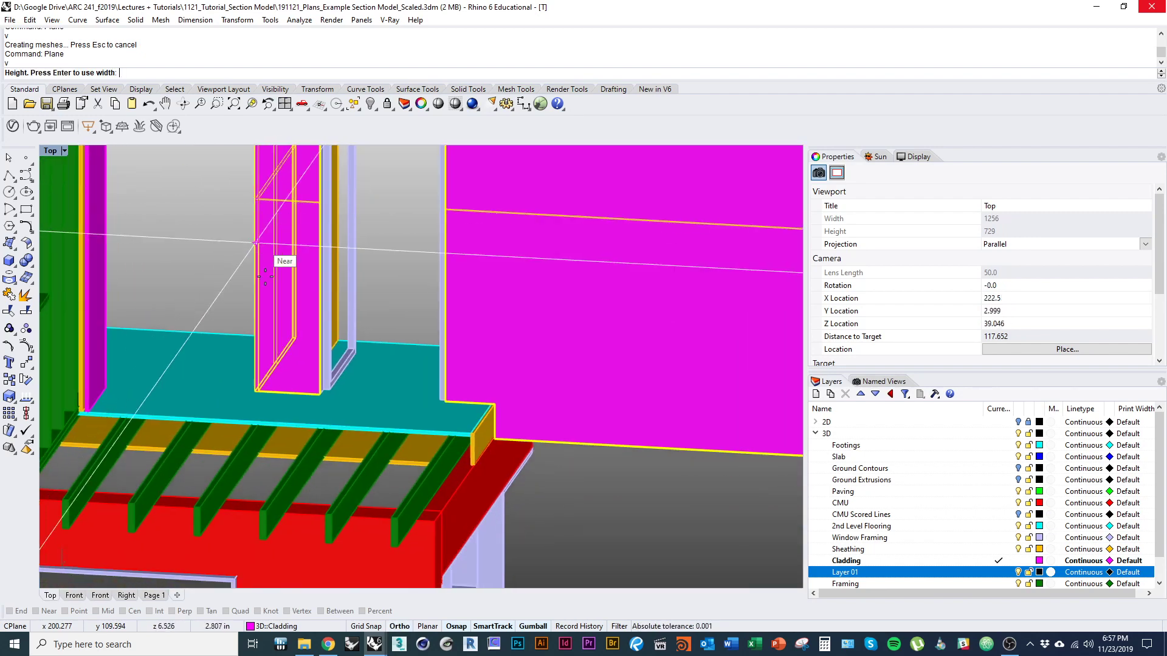
pyautogui.scroll(3, 282, 316)
pyautogui.click(251, 425)
# Step: Split the long wall's cladding using the two vertical corner planes as cutting objects
pyautogui.scroll(-3, 265, 473)
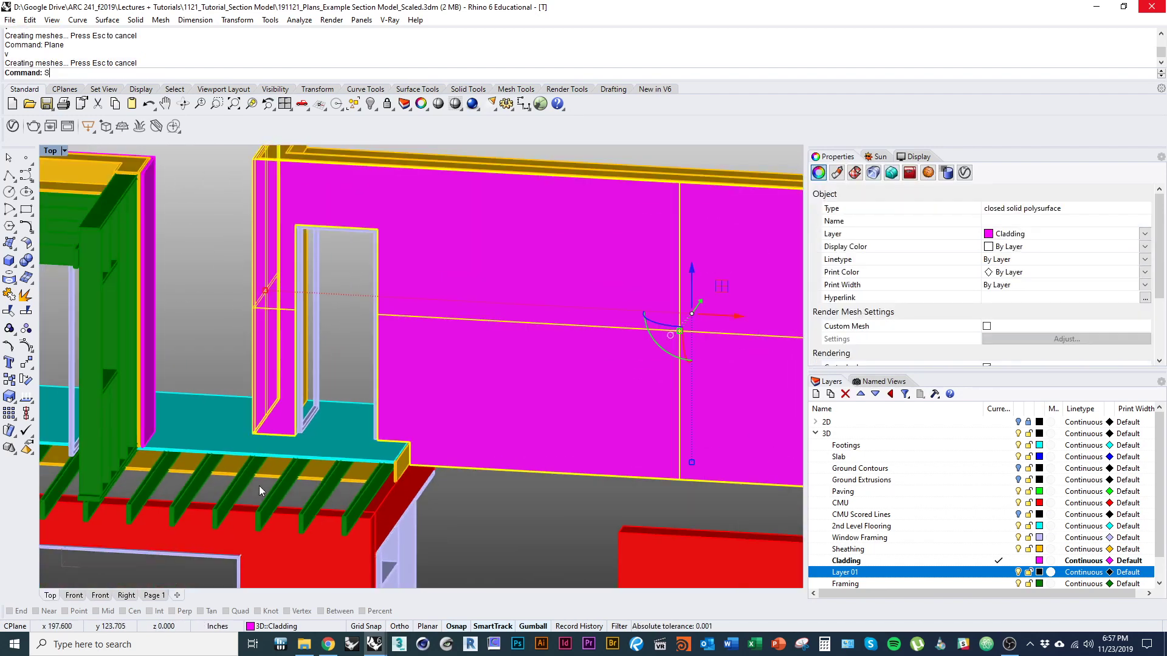
pyautogui.write('Split')
pyautogui.press('Return')
pyautogui.scroll(6, 249, 265)
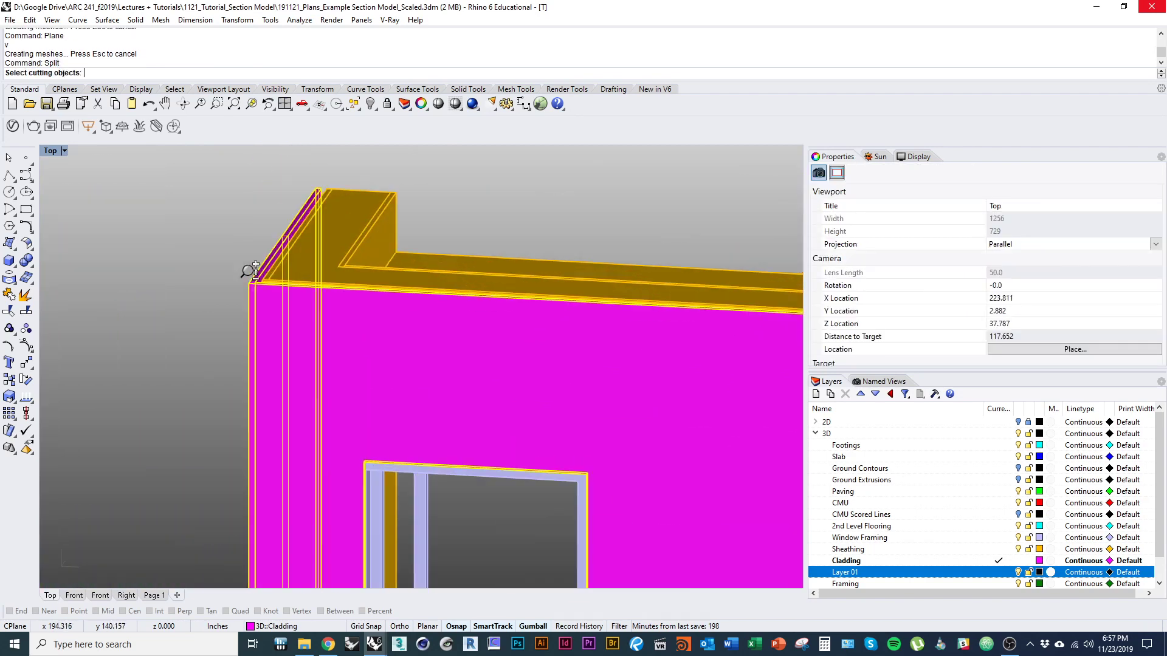
pyautogui.scroll(-6, 250, 221)
pyautogui.keyDown('shift'); pyautogui.moveTo(476, 345); pyautogui.dragTo(164, 374, button='right'); pyautogui.keyUp('shift')
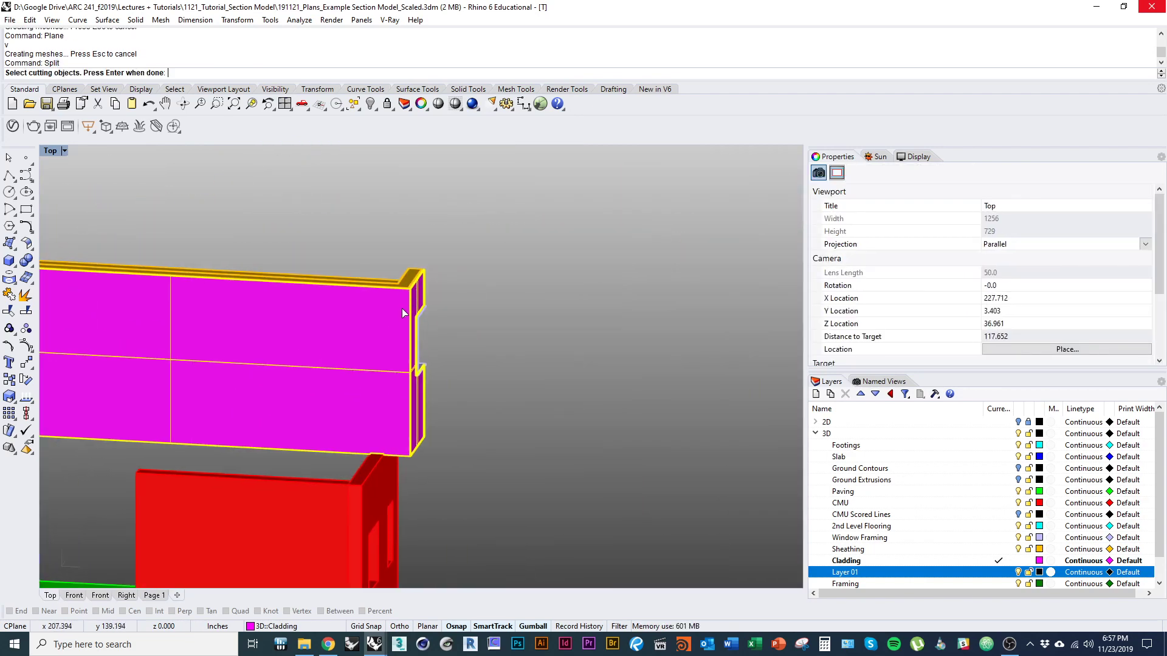
pyautogui.scroll(6, 416, 271)
pyautogui.click(434, 286)
pyautogui.press('Return')
pyautogui.scroll(-5, 430, 358)
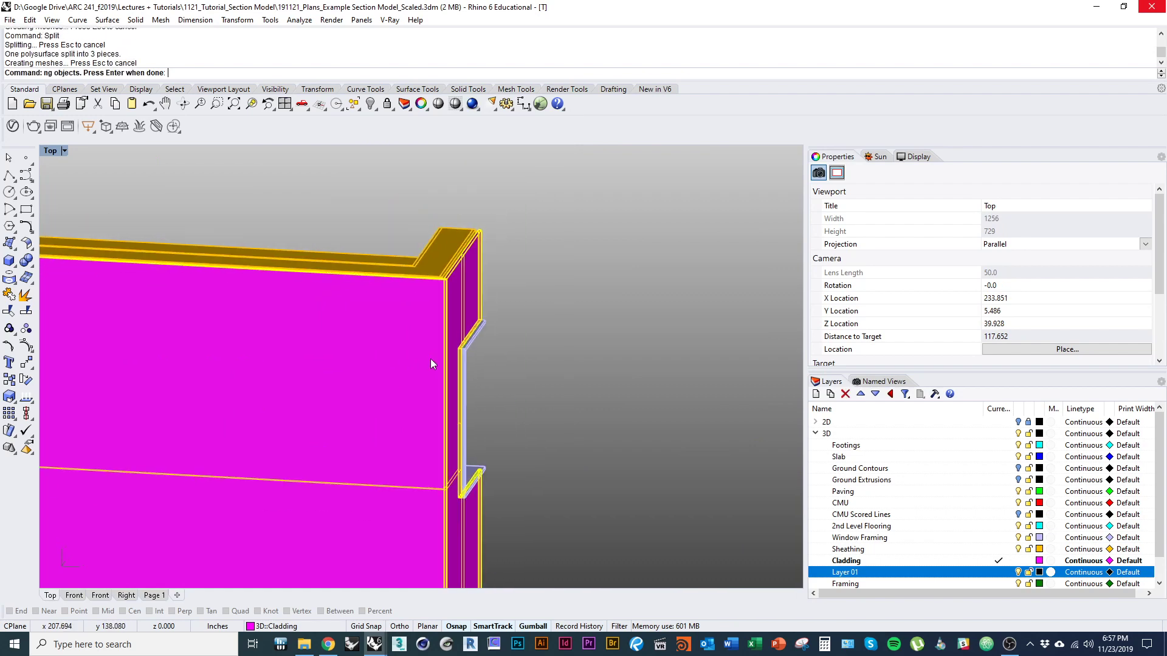
pyautogui.scroll(-3, 296, 331)
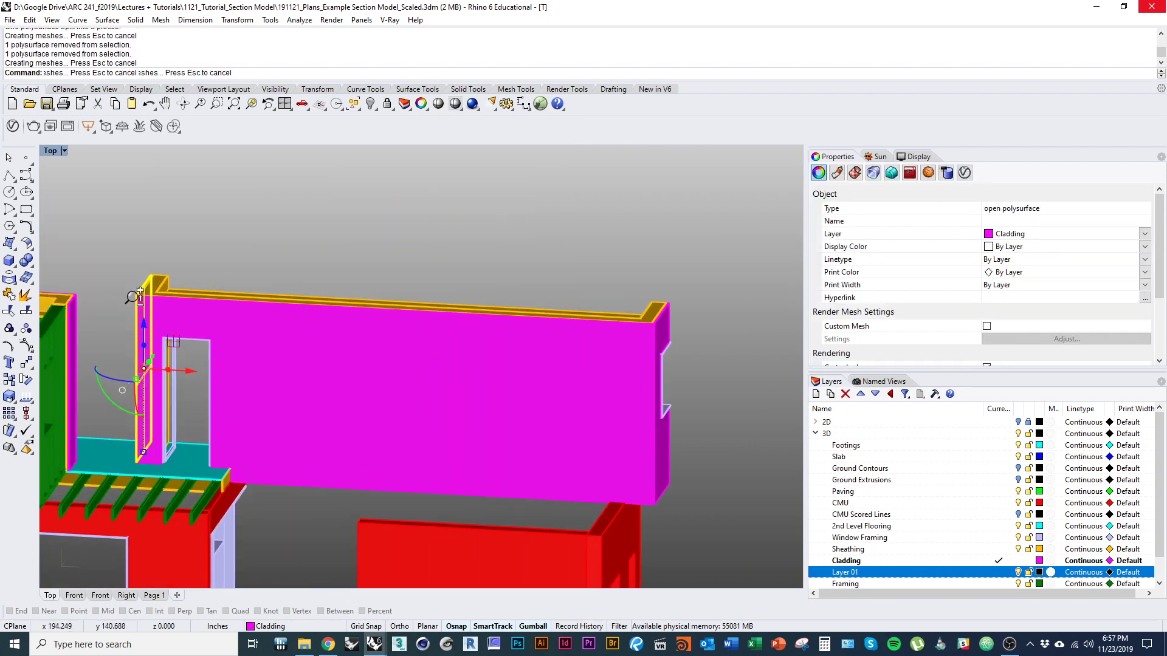
# Step: Delete the cutting plane at the cladding corner beside the tall window opening
pyautogui.scroll(6, 137, 208)
pyautogui.click(94, 302)
pyautogui.click(94, 302)
pyautogui.write('d')
pyautogui.press('Return')
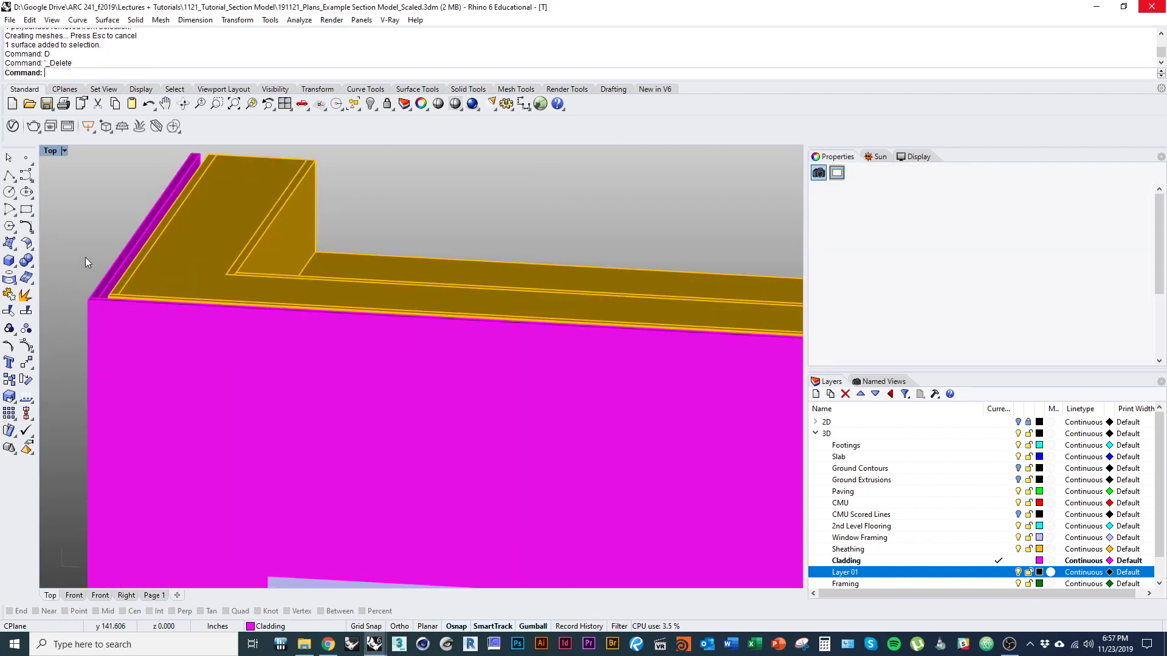
# Step: Delete the other cutting plane at the long wall's outer cladding corner
pyautogui.scroll(-6, 85, 257)
pyautogui.keyDown('shift'); pyautogui.moveTo(447, 380); pyautogui.dragTo(298, 408, button='right'); pyautogui.keyUp('shift')
pyautogui.scroll(6, 337, 281)
pyautogui.keyDown('ctrl'); pyautogui.moveTo(318, 232); pyautogui.dragTo(318, 210, button='right'); pyautogui.keyUp('ctrl')
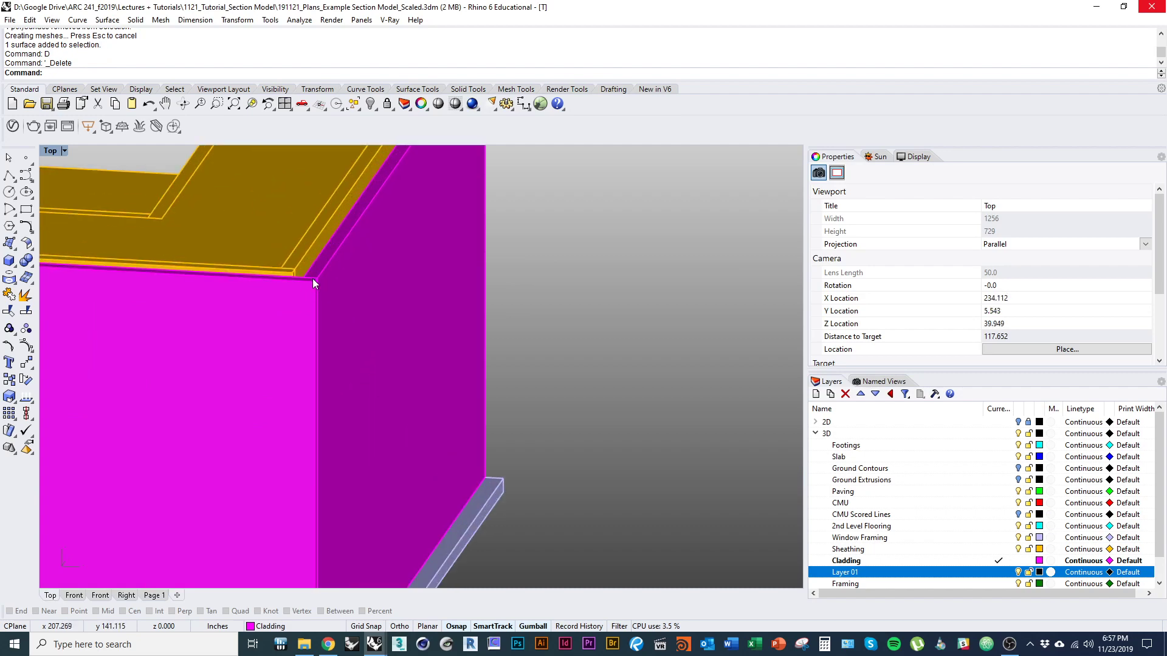
pyautogui.click(314, 282)
pyautogui.click(314, 282)
pyautogui.click(315, 281)
pyautogui.write('d')
pyautogui.press('Return')
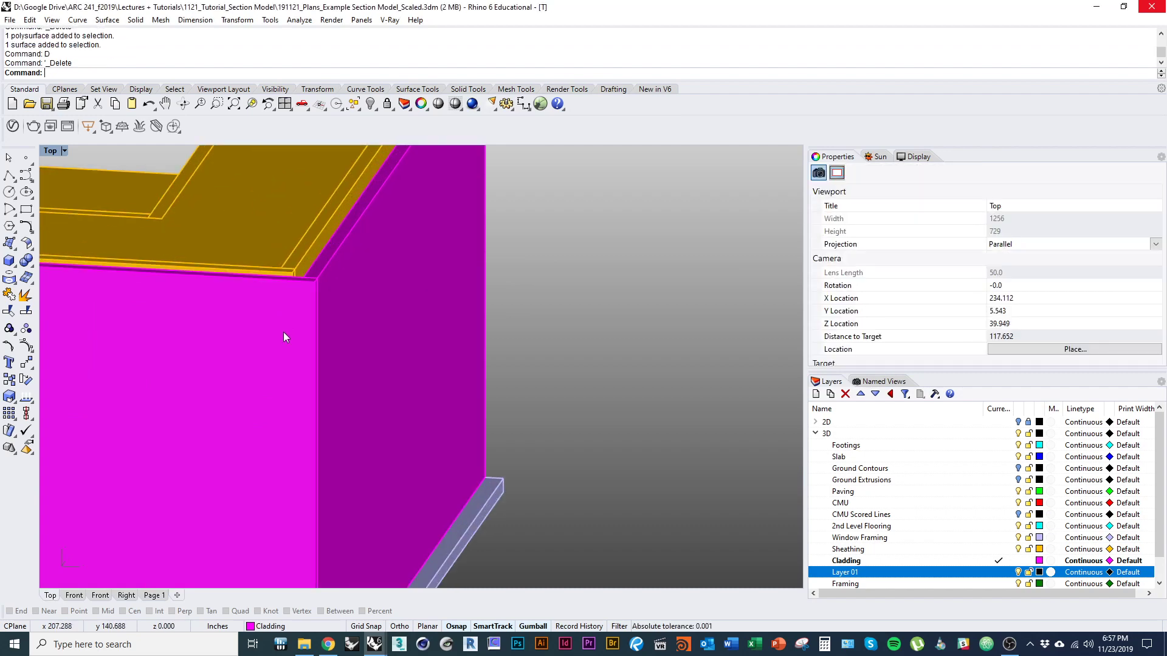
# Step: Cap the five open cladding pieces of the upper walls to make them closed solids
pyautogui.click(283, 332)
pyautogui.keyDown('shift'); pyautogui.click(370, 333); pyautogui.keyUp('shift')
pyautogui.scroll(-10, 377, 364)
pyautogui.scroll(3, 281, 378)
pyautogui.scroll(3, 258, 321)
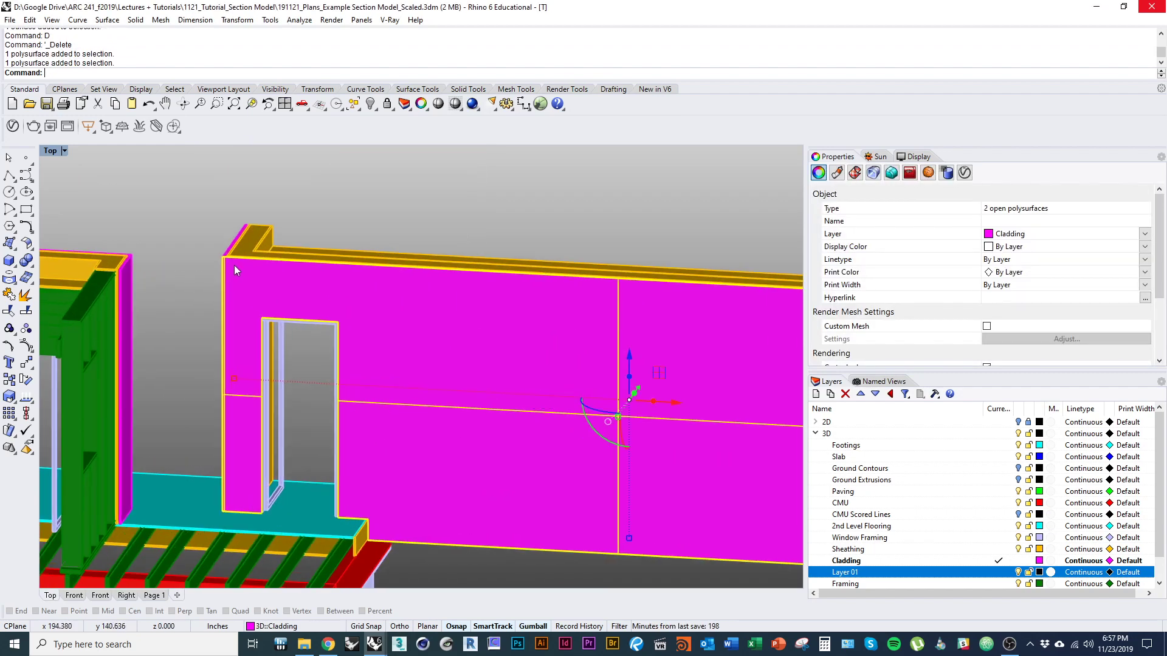
pyautogui.keyDown('shift'); pyautogui.click(225, 258); pyautogui.keyUp('shift')
pyautogui.keyDown('shift'); pyautogui.click(126, 286); pyautogui.keyUp('shift')
pyautogui.keyDown('ctrl'); pyautogui.moveTo(126, 280); pyautogui.dragTo(123, 203, button='right'); pyautogui.keyUp('ctrl')
pyautogui.keyDown('shift'); pyautogui.click(128, 263); pyautogui.keyUp('shift')
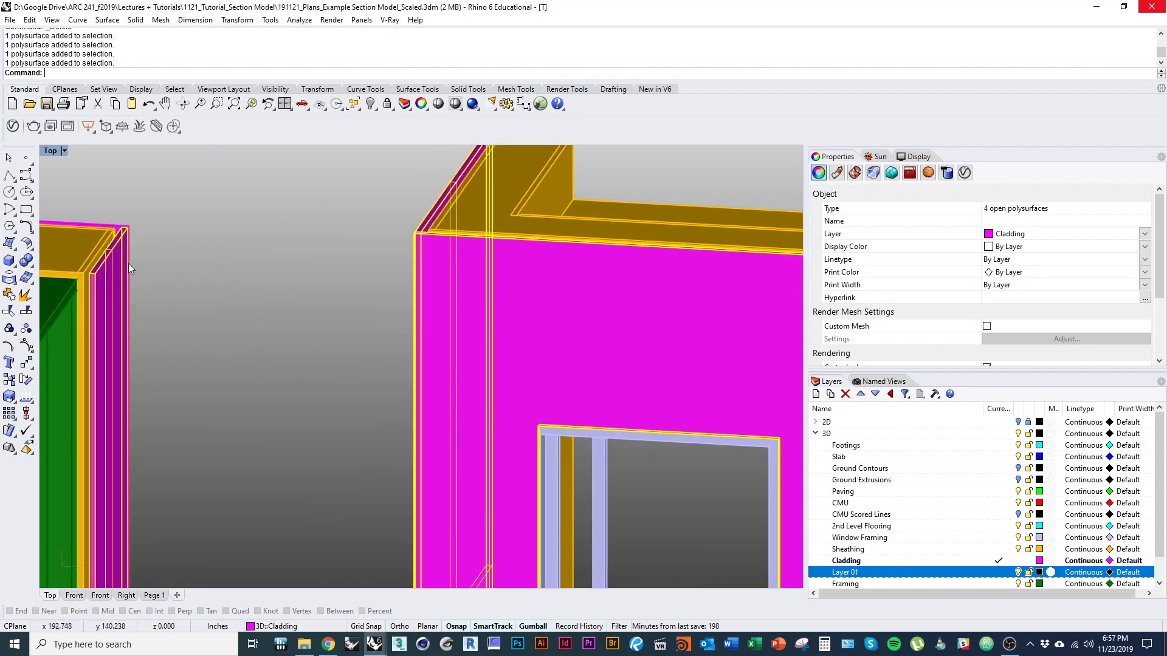
pyautogui.write('cap')
pyautogui.press('Return')
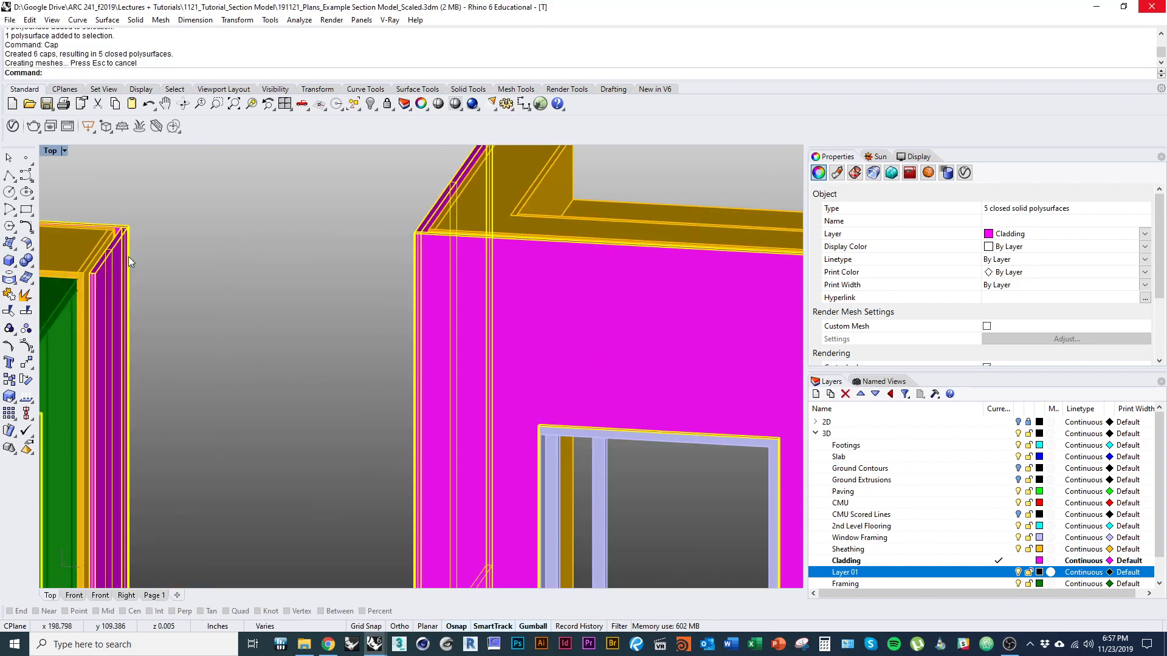
pyautogui.click(269, 308)
# Step: Select the long wall's cladding and hide the Framing and Window Framing layers
pyautogui.scroll(-7, 271, 308)
pyautogui.moveTo(311, 386); pyautogui.dragTo(418, 389, button='right')
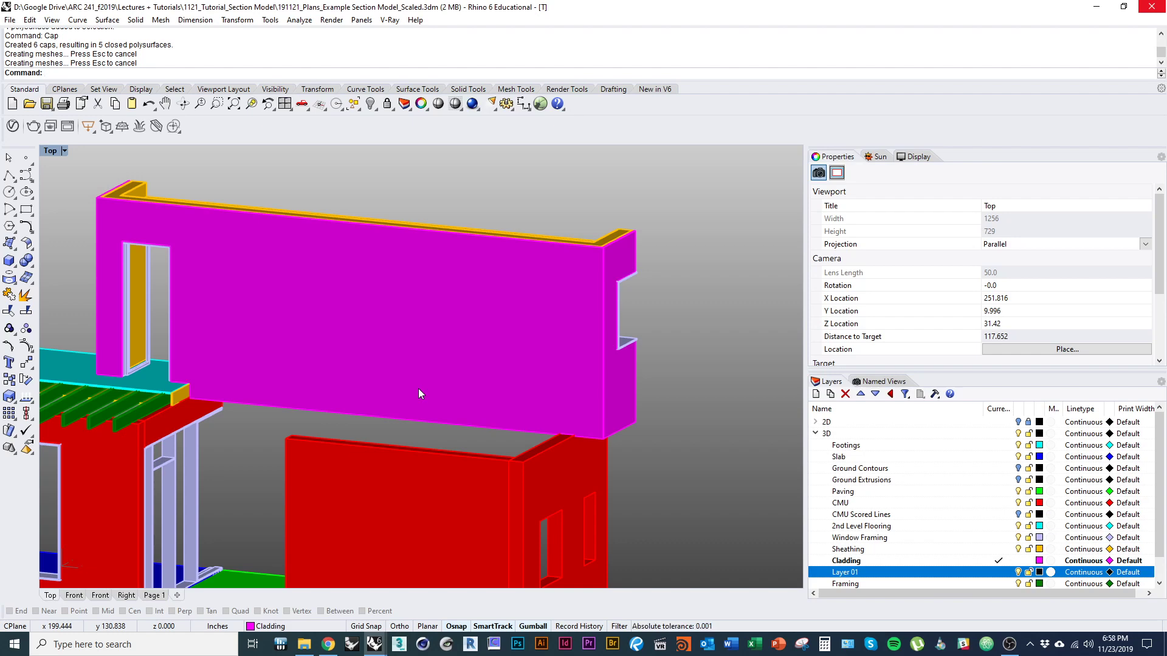
pyautogui.moveTo(446, 396); pyautogui.dragTo(369, 412, button='right')
pyautogui.click(458, 430)
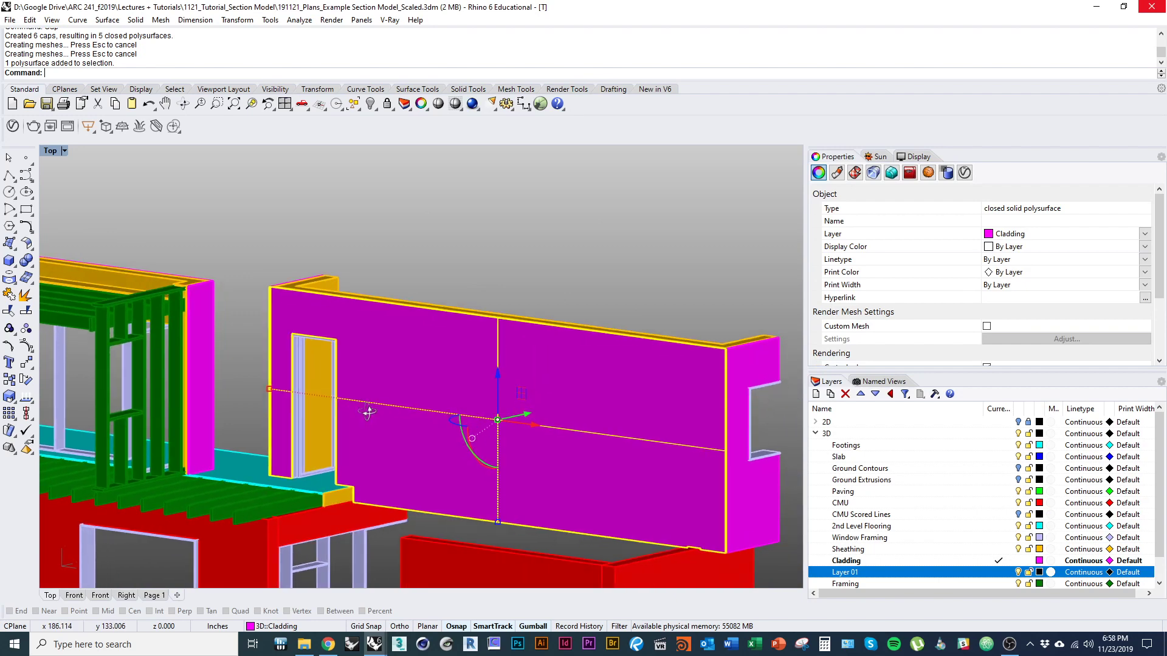
pyautogui.click(1020, 585)
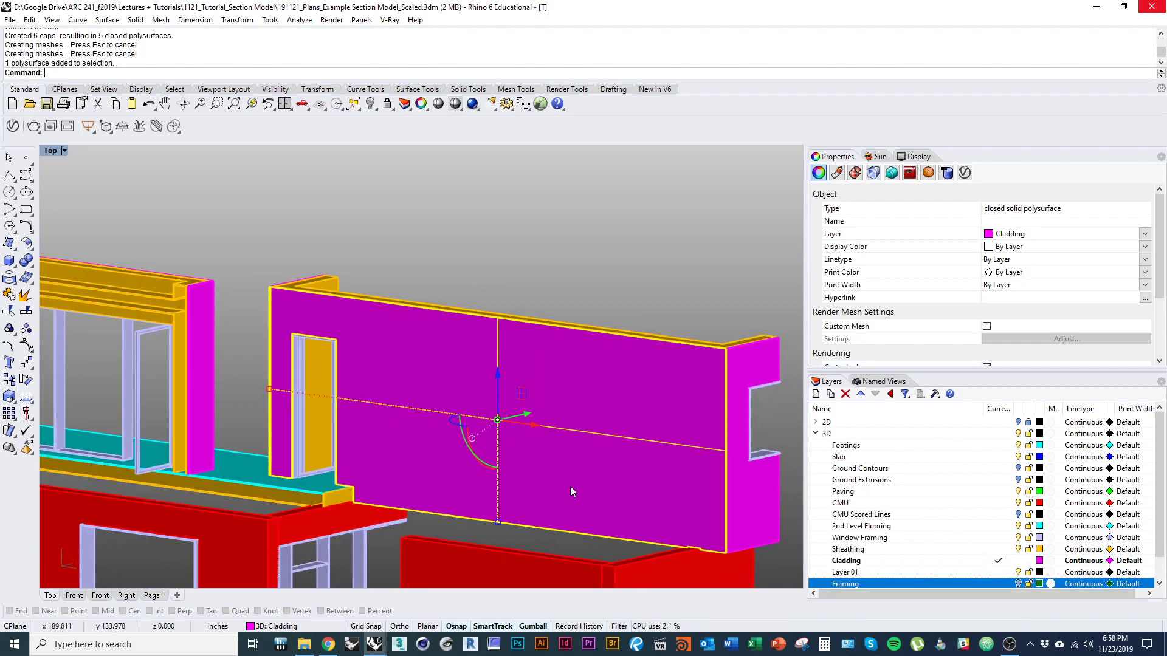
pyautogui.moveTo(570, 486); pyautogui.dragTo(538, 437, button='right')
pyautogui.click(1018, 526)
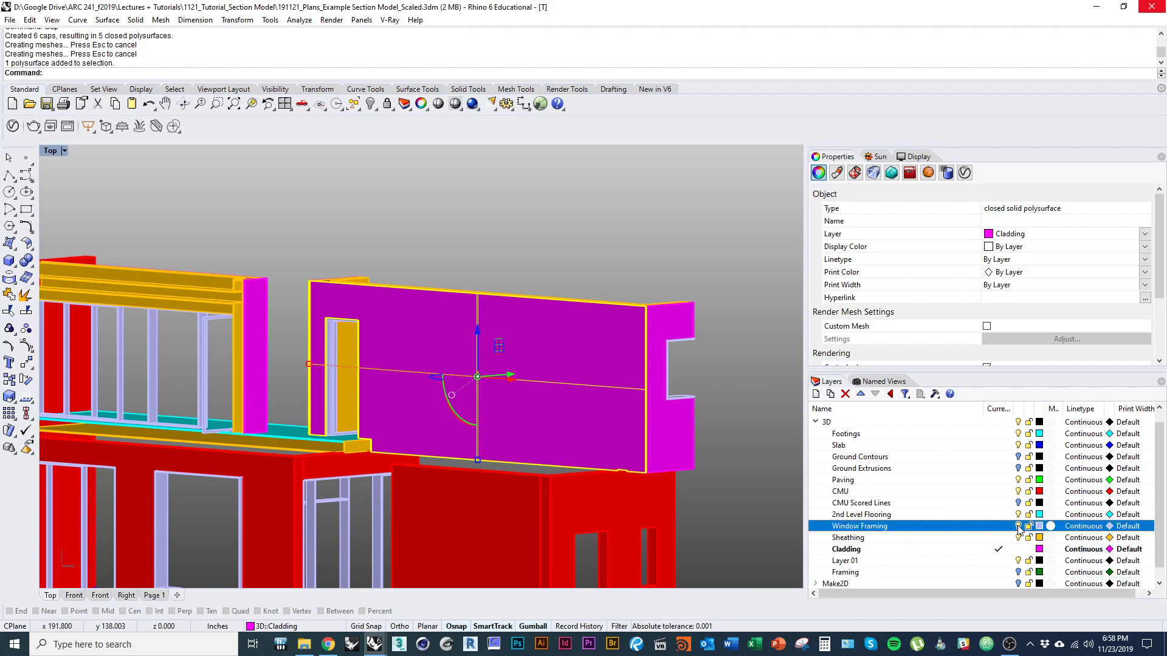
# Step: Add the four other upper-wall cladding pieces to the selection so that all five closed solids are selected
pyautogui.moveTo(601, 480); pyautogui.dragTo(523, 489, button='right')
pyautogui.moveTo(541, 497); pyautogui.dragTo(399, 322, button='right')
pyautogui.keyDown('shift'); pyautogui.click(583, 480); pyautogui.keyUp('shift')
pyautogui.keyDown('shift'); pyautogui.click(505, 385); pyautogui.keyUp('shift')
pyautogui.keyDown('shift'); pyautogui.click(293, 341); pyautogui.keyUp('shift')
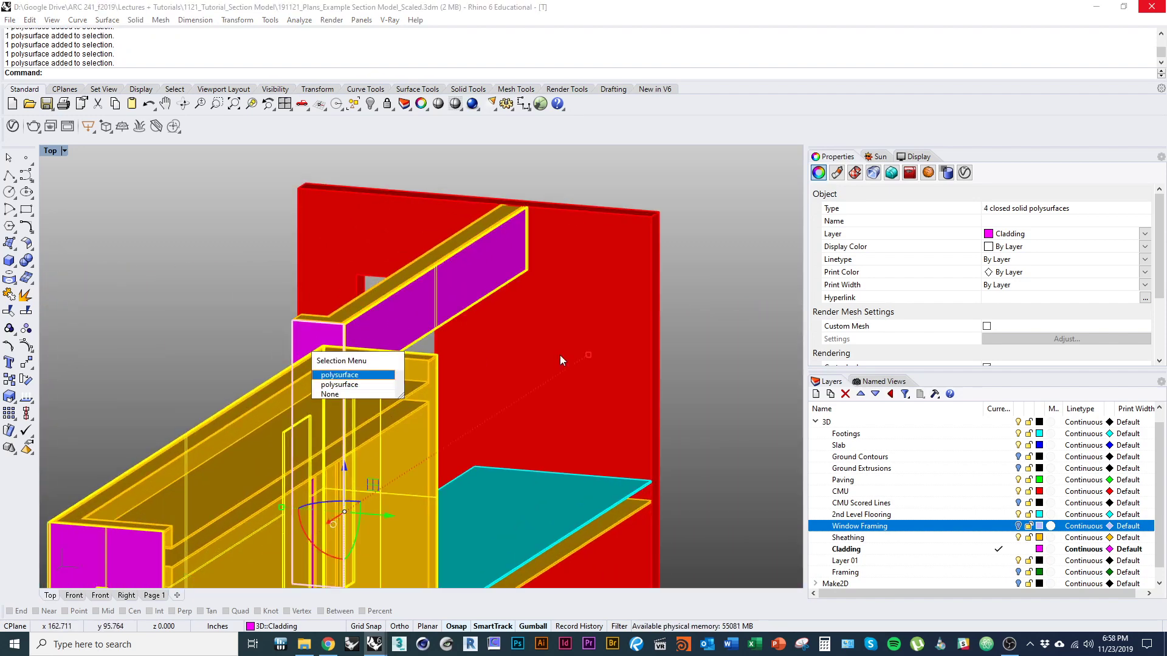
pyautogui.click(340, 376)
pyautogui.moveTo(340, 377); pyautogui.dragTo(549, 409, button='right')
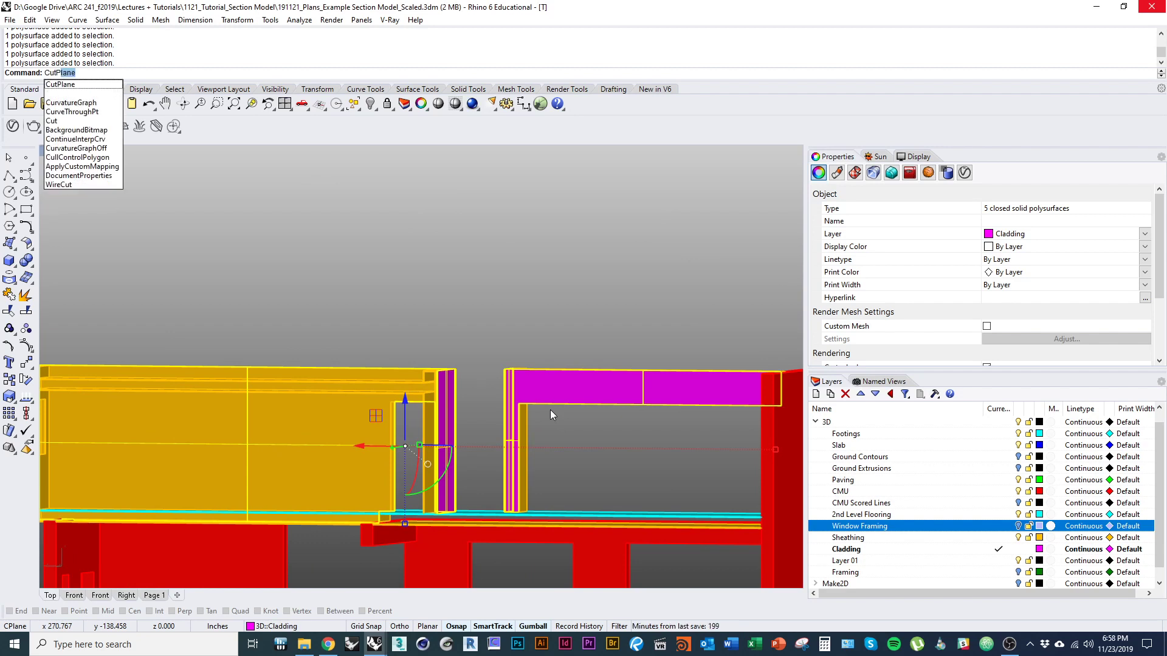
# Step: Create a horizontal three-point cut plane through the selected cladding, level with the underside of the cladding above the wide opening
pyautogui.press('Return')
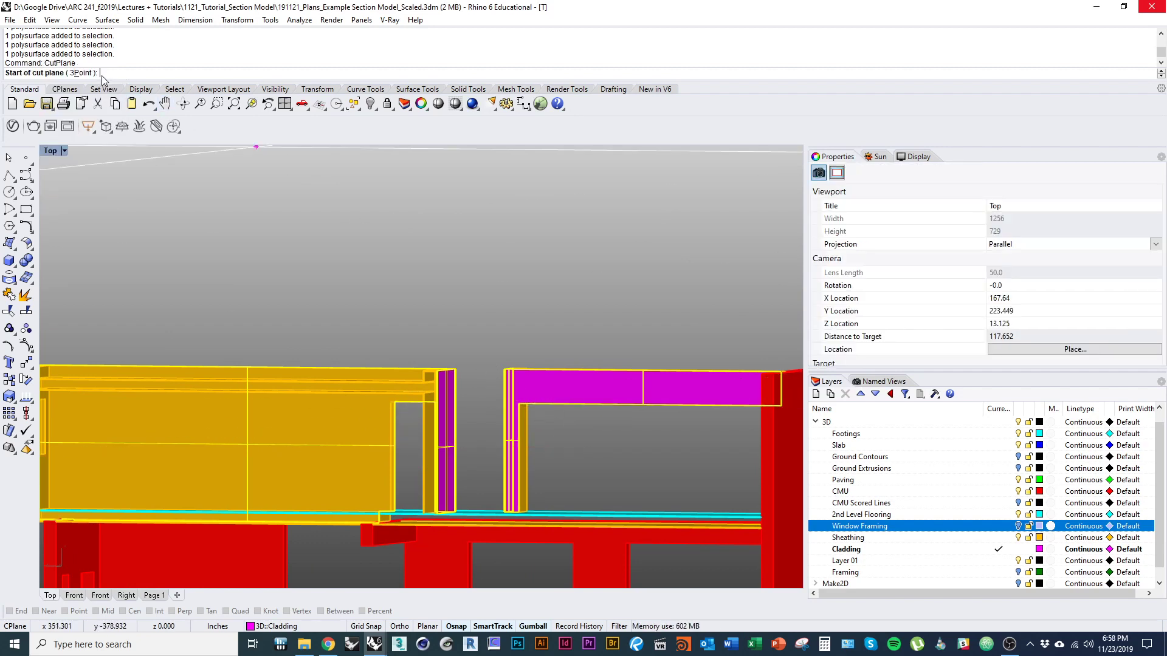
pyautogui.moveTo(262, 166); pyautogui.dragTo(459, 380, button='right')
pyautogui.scroll(5, 459, 380)
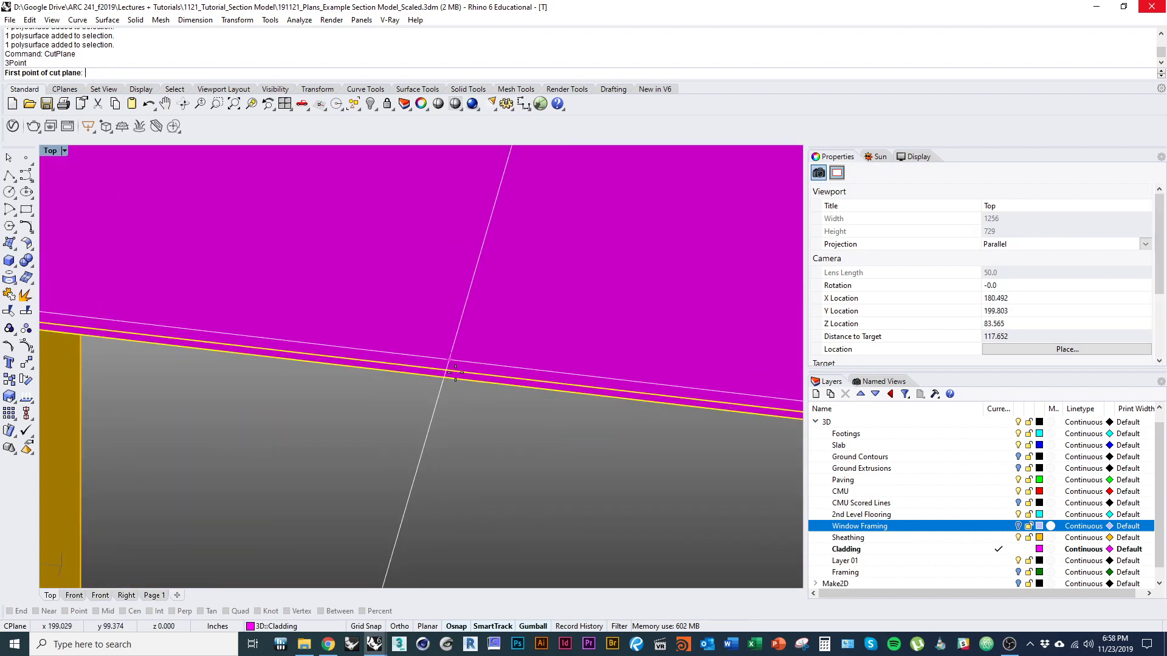
pyautogui.click(460, 381)
pyautogui.scroll(-4, 454, 389)
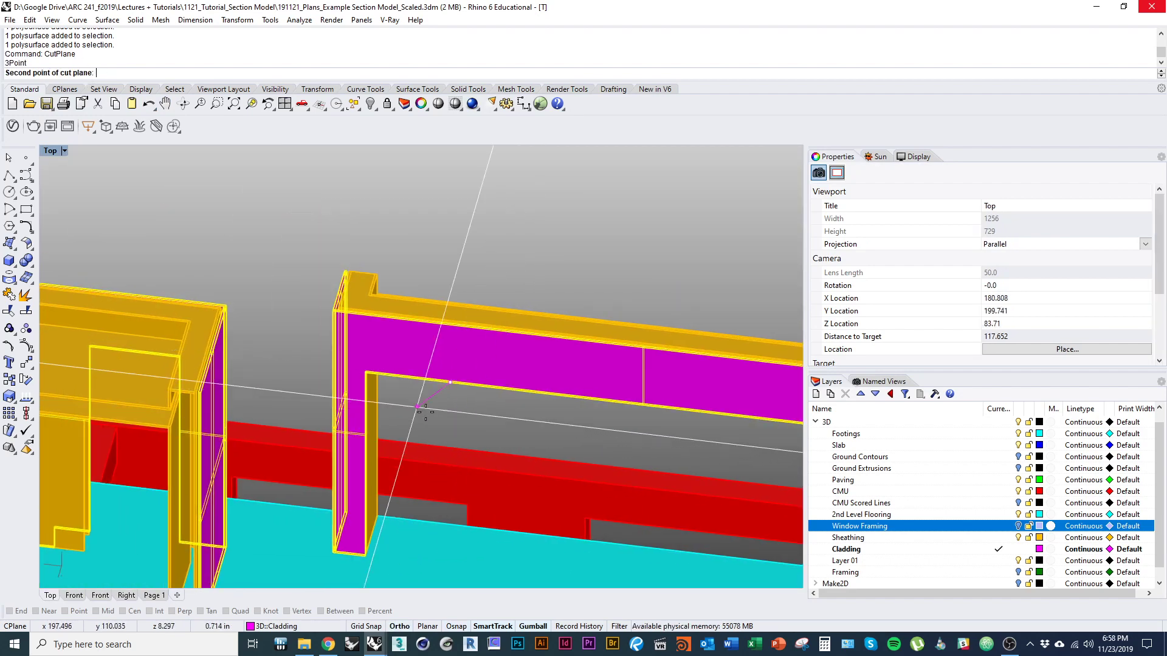
pyautogui.scroll(-3, 288, 343)
pyautogui.moveTo(288, 342); pyautogui.dragTo(437, 480, button='right')
pyautogui.scroll(-2, 423, 487)
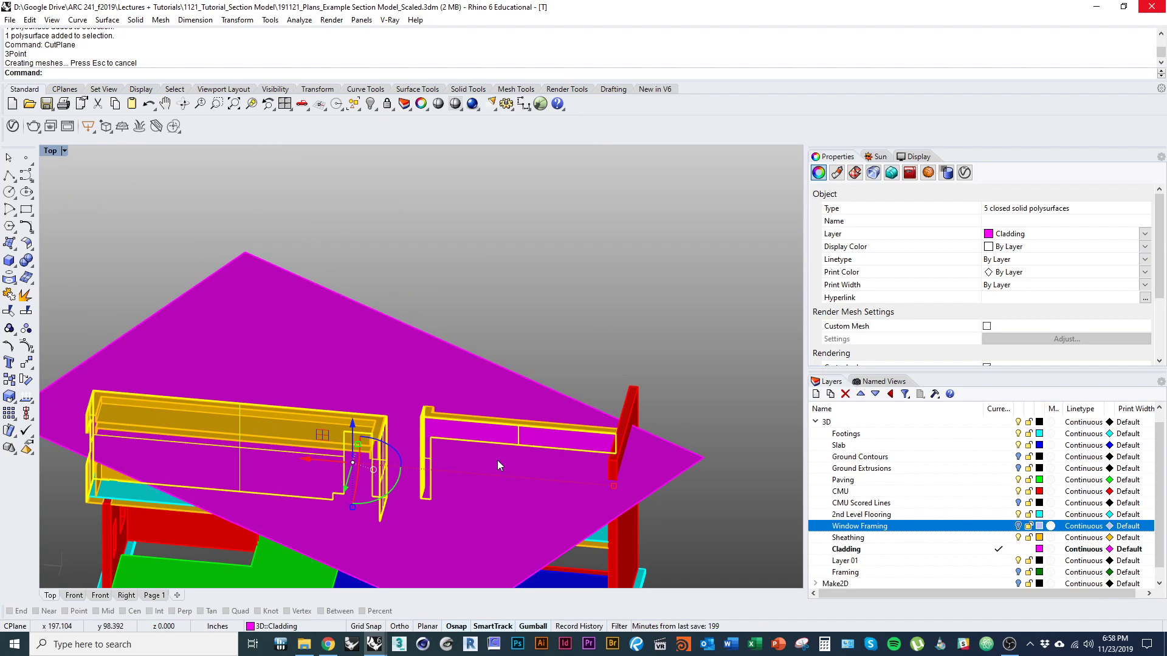
# Step: Try to intersect the selected cladding pieces, and undo the intersection curves while keeping the horizontal cut plane
pyautogui.write('Intersect')
pyautogui.press('Return')
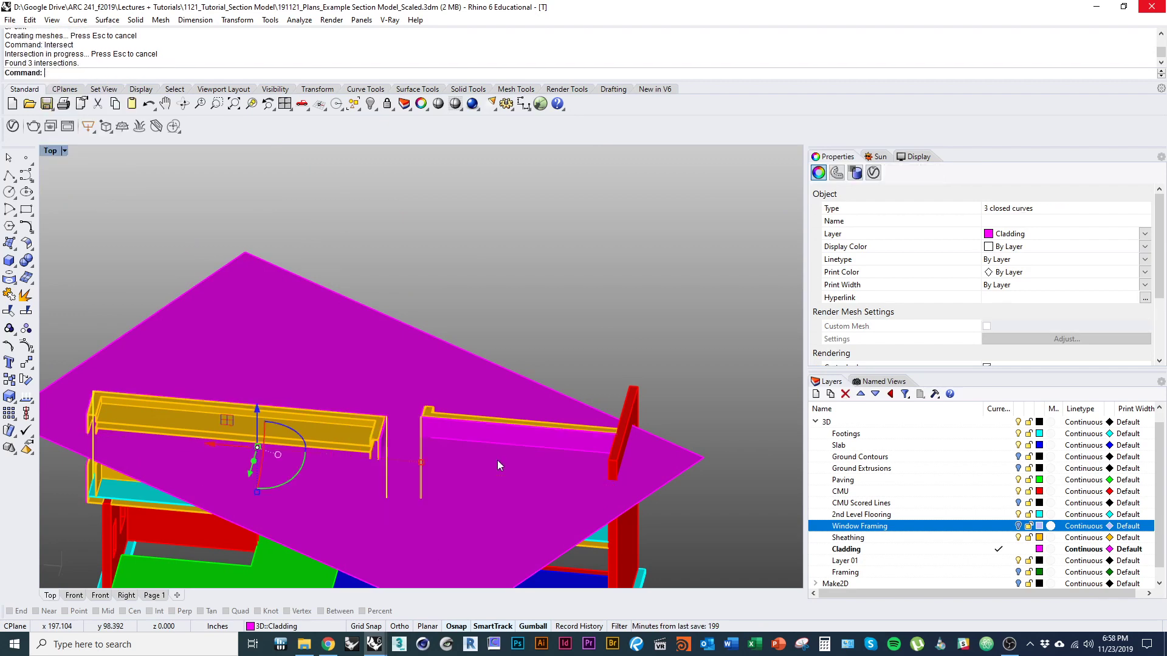
pyautogui.hotkey('ctrl', 'z')
pyautogui.hotkey('ctrl', 'z')
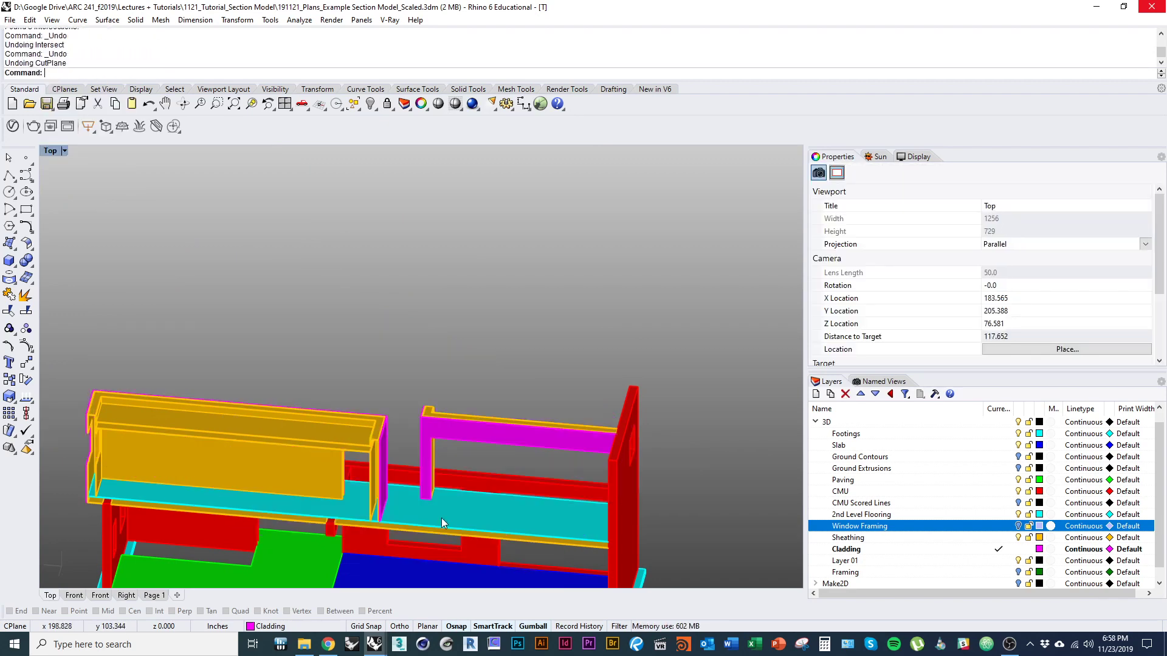
pyautogui.hotkey('ctrl', 'y')
# Step: Select the L-shaped cladding piece above the wide opening next to the tall end wall
pyautogui.scroll(3, 433, 516)
pyautogui.click(484, 381)
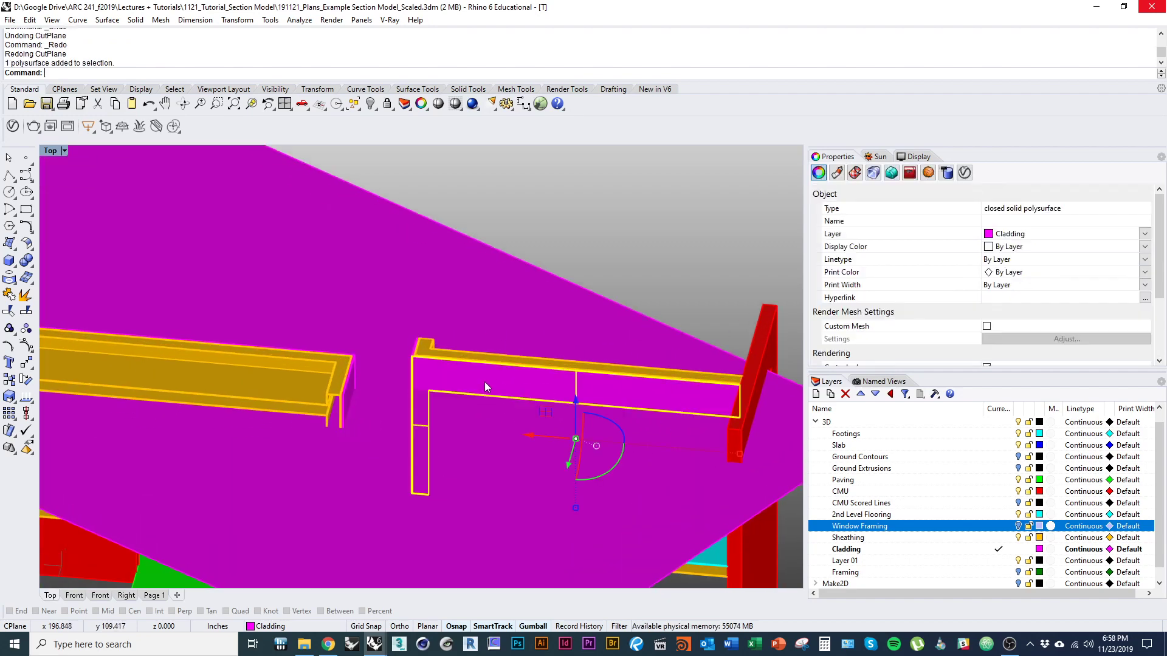
pyautogui.moveTo(483, 421); pyautogui.dragTo(411, 425, button='right')
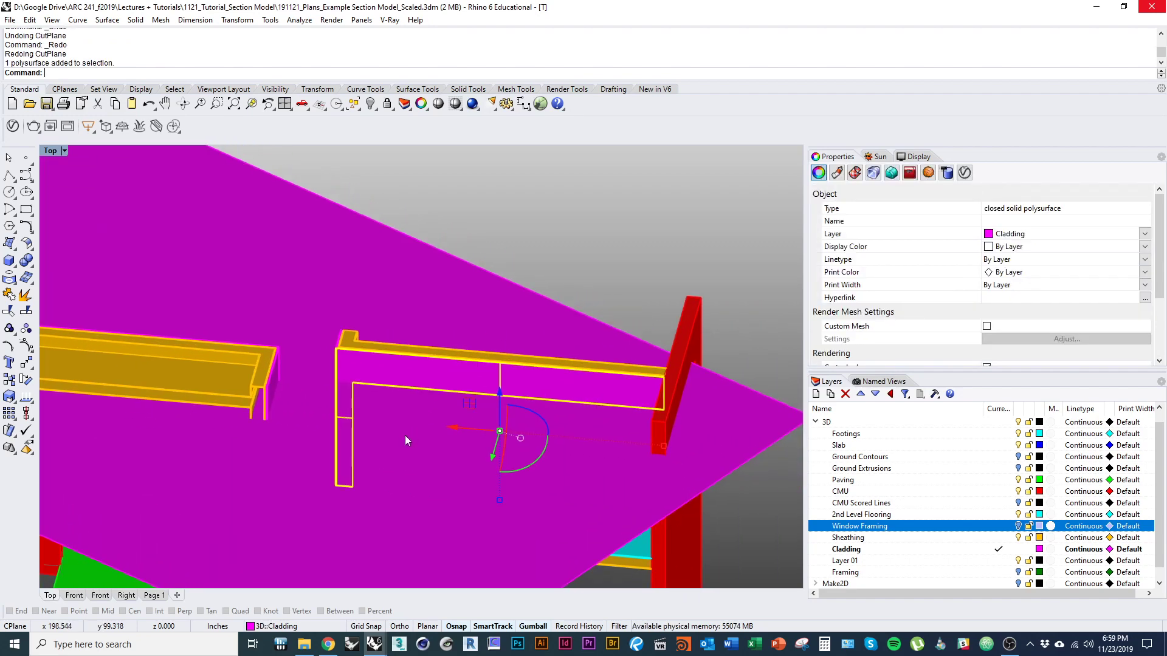
pyautogui.keyDown('shift'); pyautogui.click(419, 500); pyautogui.keyUp('shift')
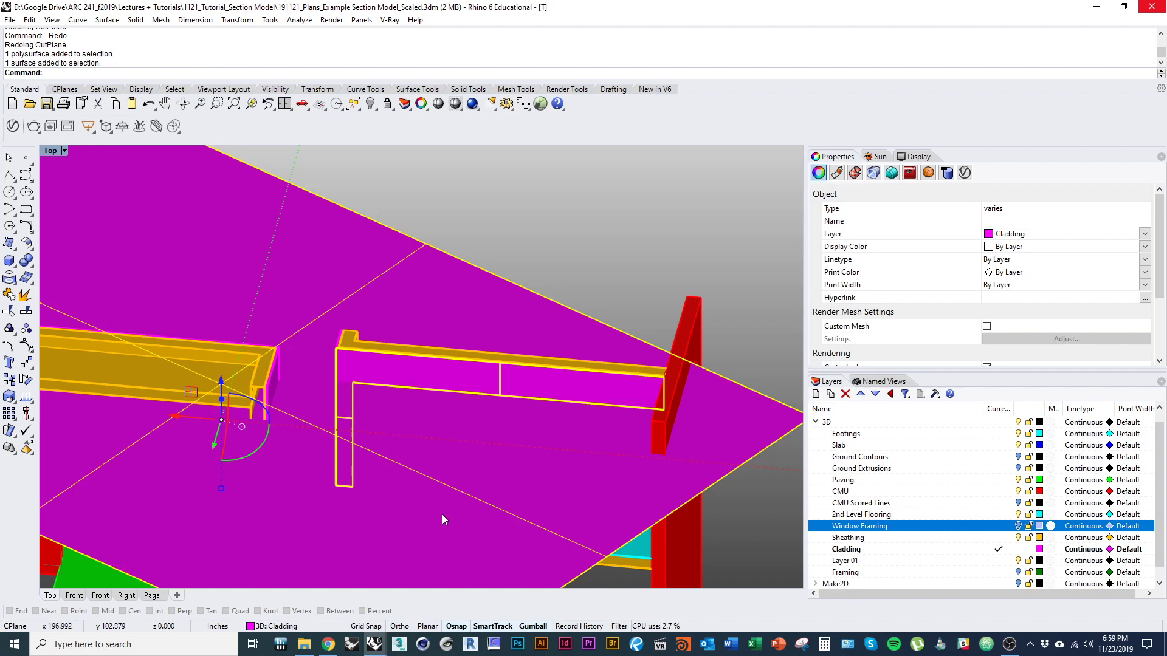
pyautogui.hotkey('ctrl', 'y')
pyautogui.moveTo(410, 537); pyautogui.dragTo(461, 542, button='right')
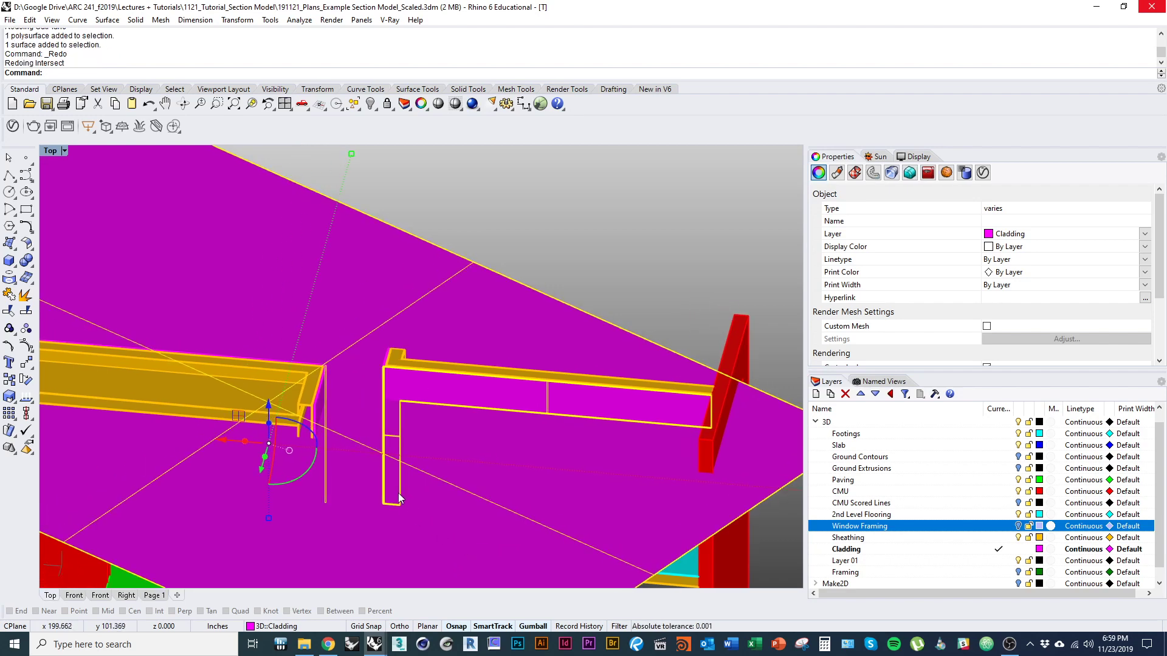
pyautogui.moveTo(399, 498); pyautogui.dragTo(464, 468, button='right')
pyautogui.hotkey('ctrl', 'z')
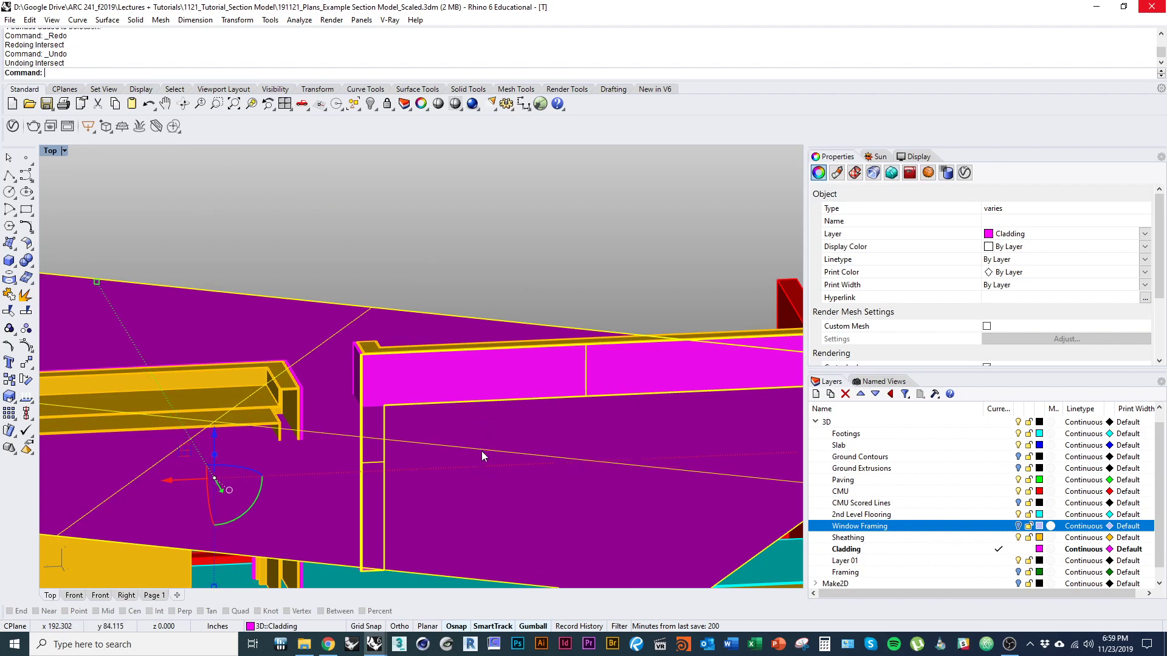
pyautogui.press('Escape')
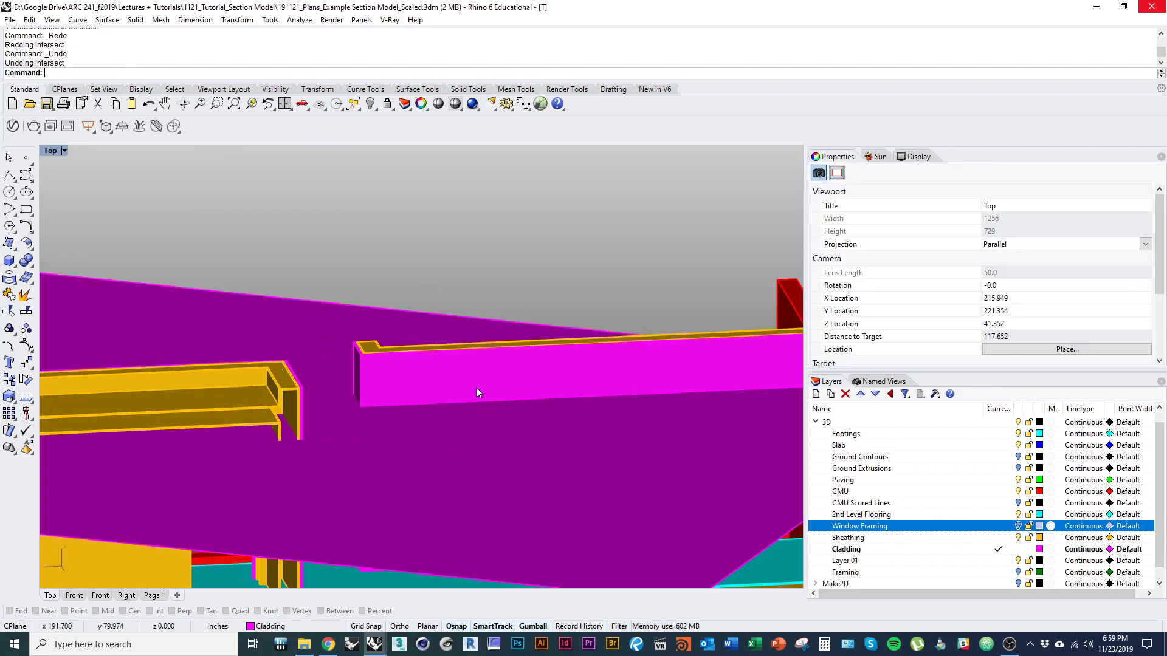
# Step: Intersect the long cladding panel with the horizontal cutting plane to create score curves along it
pyautogui.click(477, 389)
pyautogui.keyDown('shift'); pyautogui.click(480, 465); pyautogui.keyUp('shift')
pyautogui.write('Intersect')
pyautogui.press('Return')
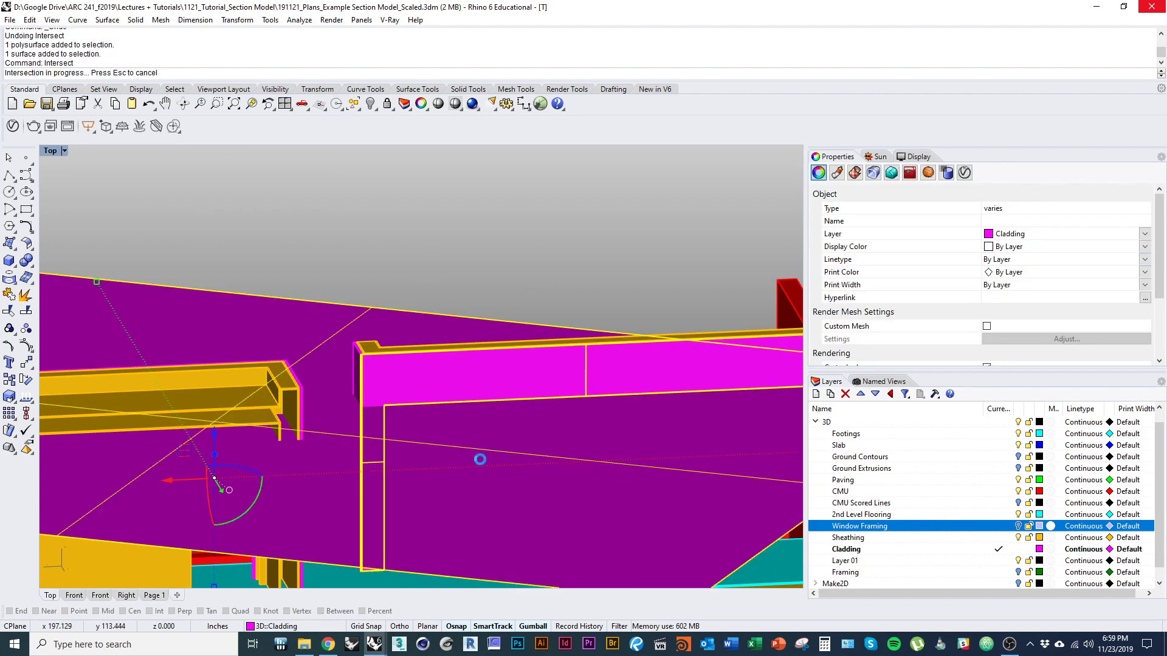
pyautogui.moveTo(490, 462); pyautogui.dragTo(462, 444, button='right')
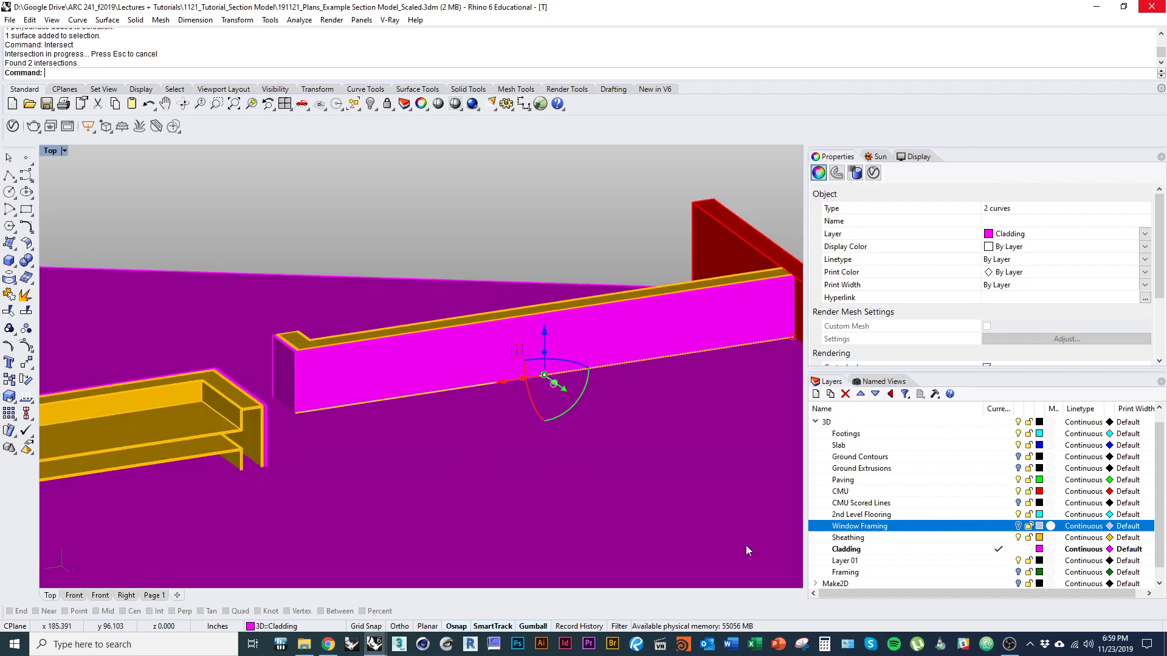
# Step: Change the new intersection curves to Layer 01 and rename that layer Cladding Score Lines, making it current
pyautogui.rightClick(911, 563)
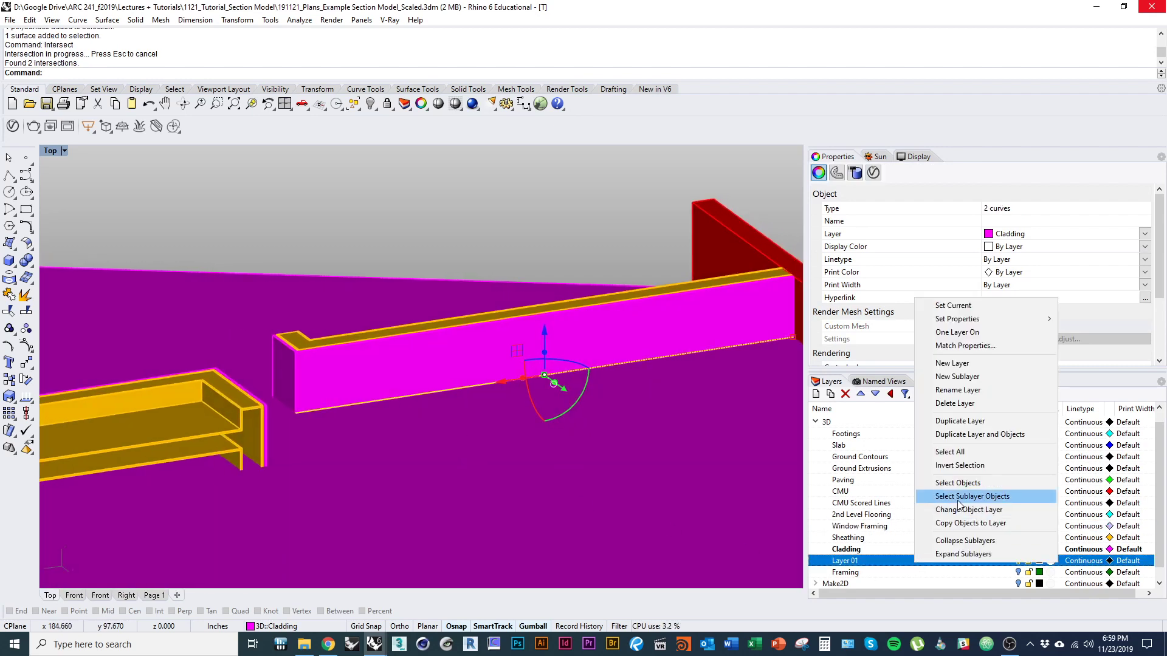
pyautogui.click(965, 511)
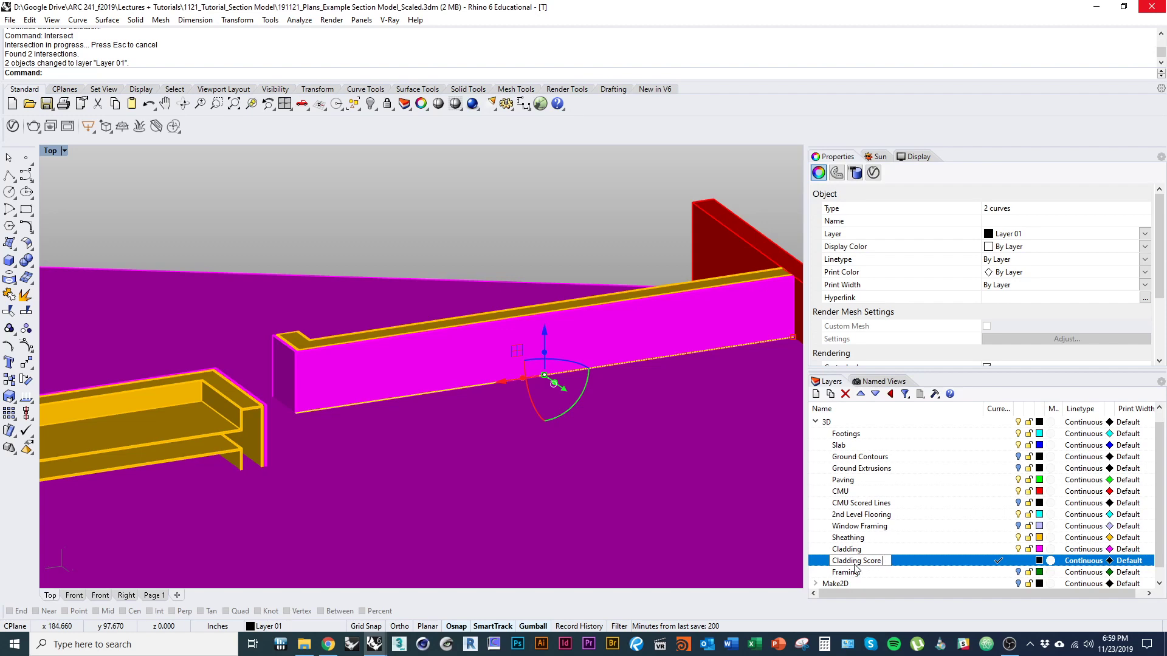
# Step: Intersect the short end cladding panel beside the gap with the cutting plane
pyautogui.scroll(5, 339, 409)
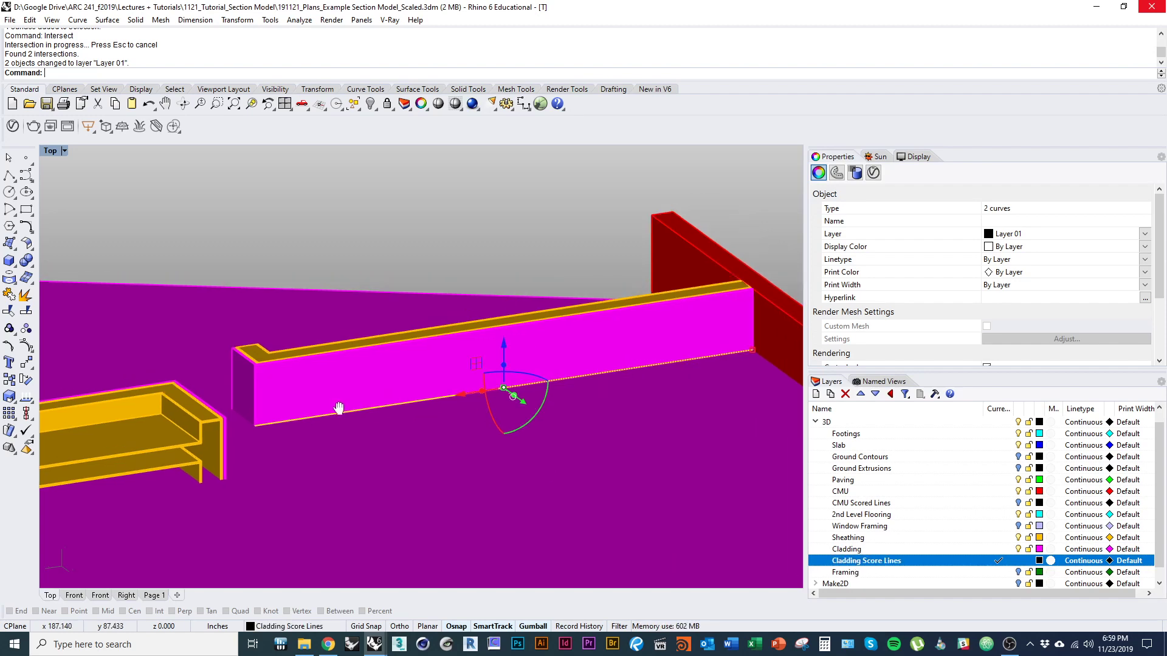
pyautogui.click(260, 394)
pyautogui.keyDown('shift'); pyautogui.click(388, 508); pyautogui.keyUp('shift')
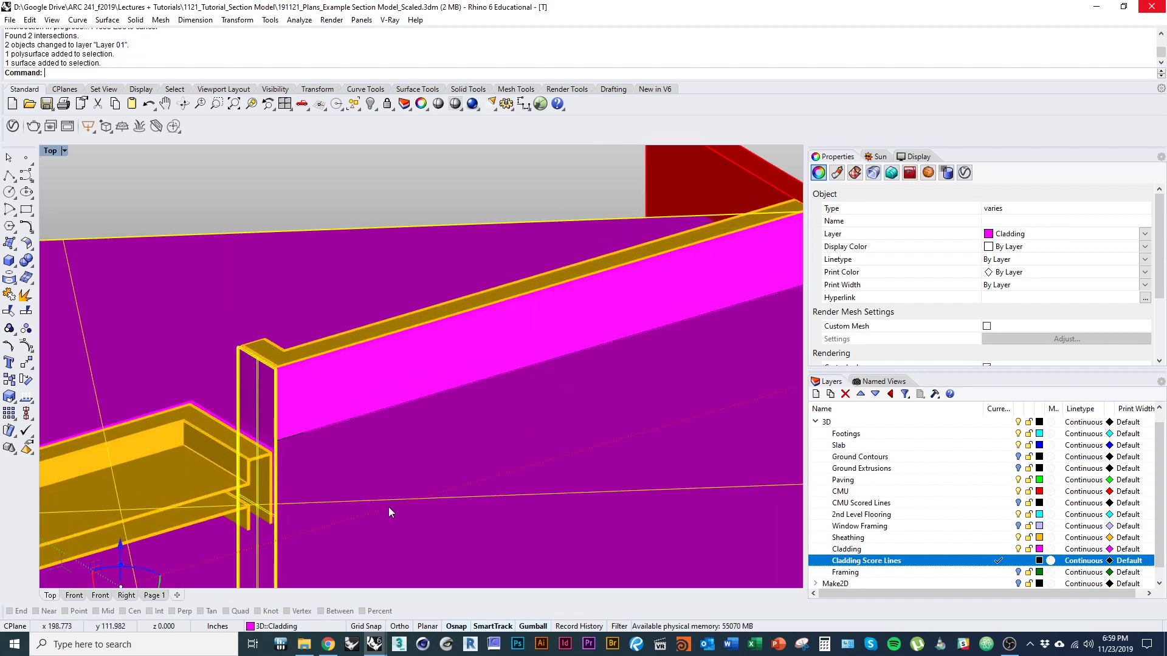
pyautogui.write('Intersect')
pyautogui.press('Return')
# Step: Intersect the facing end cladding panel on the other side of the gap with the cutting plane
pyautogui.moveTo(385, 495); pyautogui.dragTo(263, 360, button='right')
pyautogui.click(330, 443)
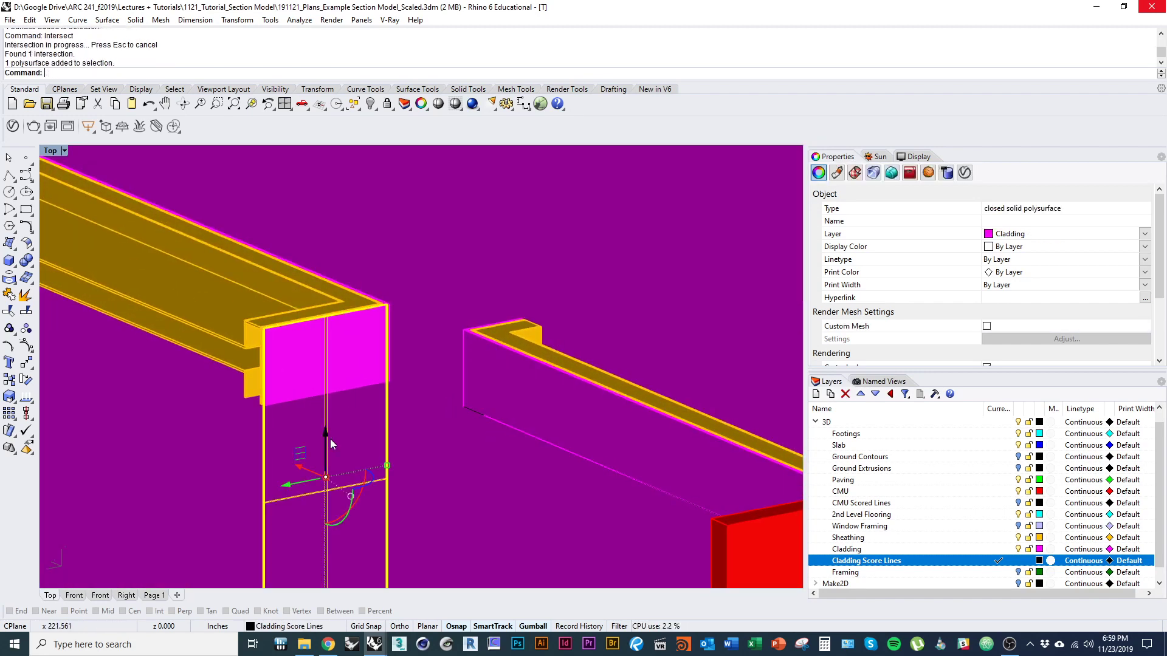
pyautogui.keyDown('ctrl'); pyautogui.click(425, 454); pyautogui.keyUp('ctrl')
pyautogui.moveTo(576, 472); pyautogui.dragTo(669, 420, button='right')
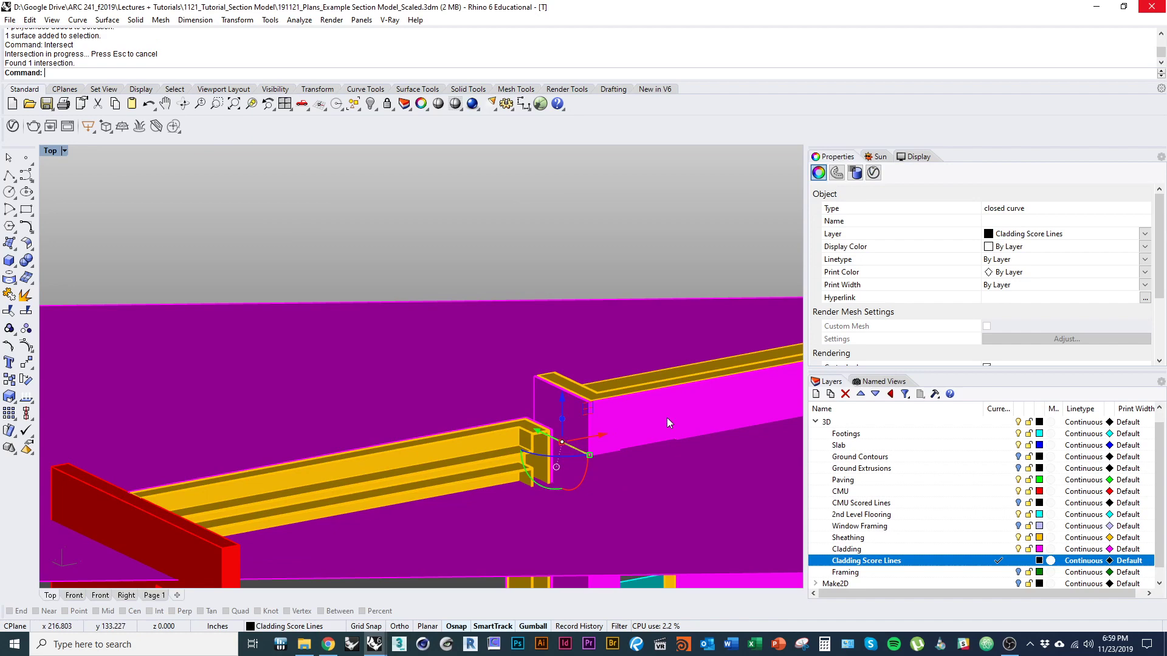
# Step: Intersect the remaining long cladding panel and the notched end panel with the cutting plane
pyautogui.click(689, 504)
pyautogui.rightClick(689, 504)
pyautogui.moveTo(689, 504); pyautogui.dragTo(523, 401, button='right')
pyautogui.click(523, 401)
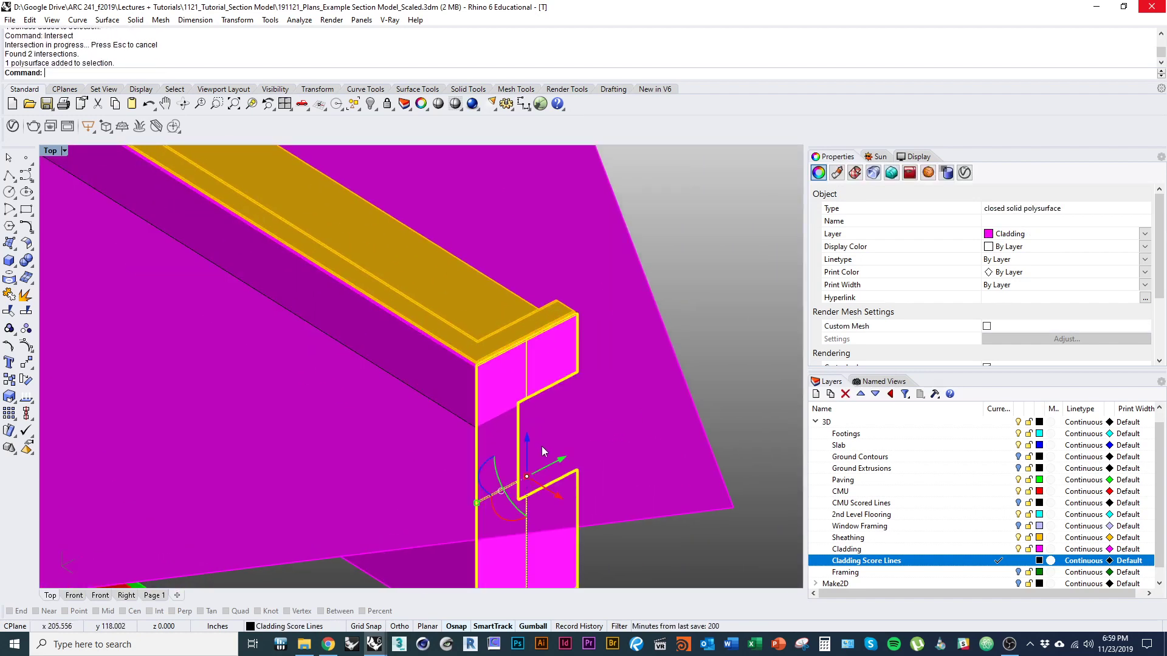
pyautogui.keyDown('shift'); pyautogui.click(542, 447); pyautogui.keyUp('shift')
pyautogui.rightClick(542, 447)
# Step: Move the cutting plane vertically down to the bottom edge of the notch in the end cladding panel
pyautogui.scroll(-11, 557, 510)
pyautogui.click(456, 514)
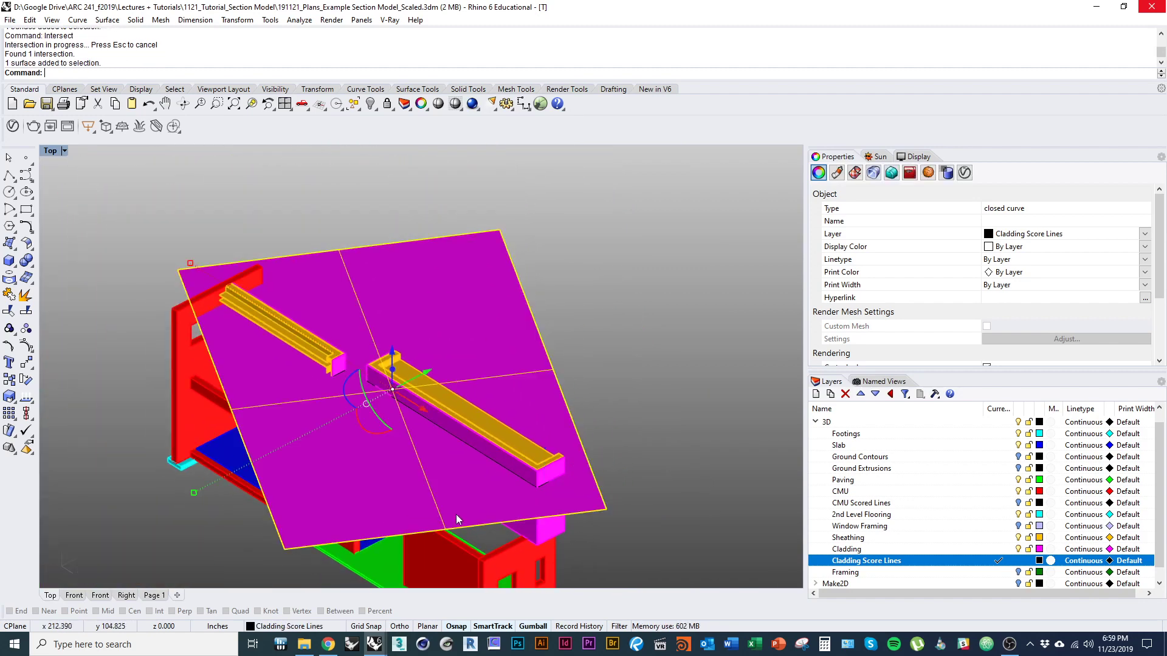
pyautogui.moveTo(355, 484); pyautogui.dragTo(392, 463, button='right')
pyautogui.scroll(4, 526, 431)
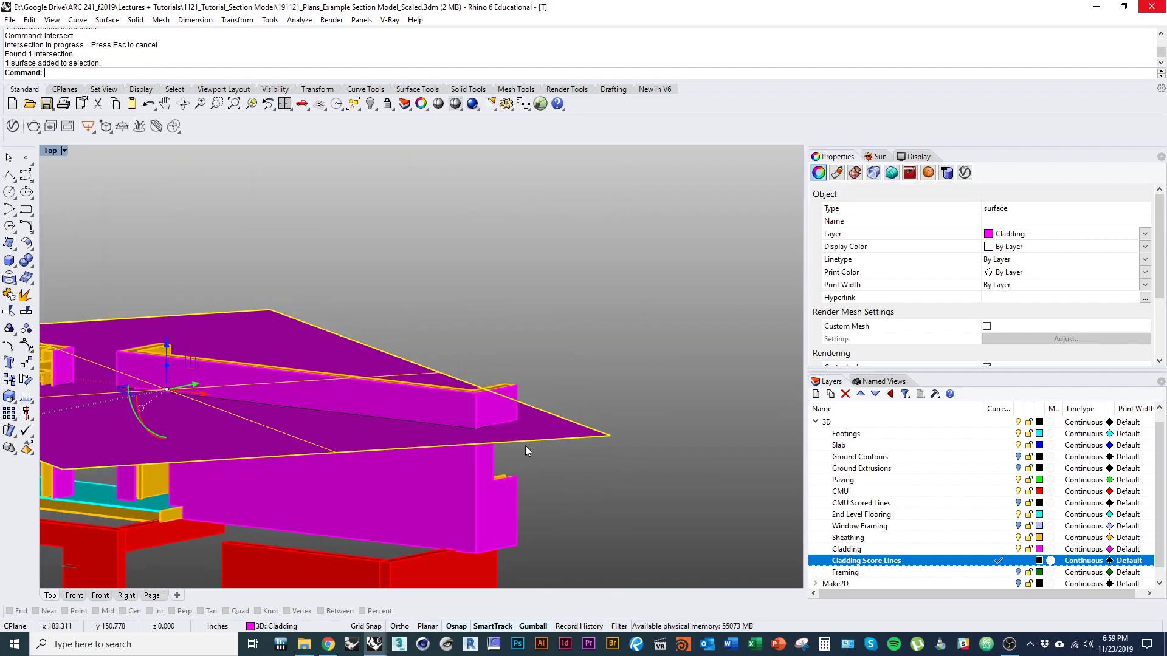
pyautogui.write('m')
pyautogui.press('Return')
pyautogui.write('v')
pyautogui.press('Return')
pyautogui.click(602, 438)
pyautogui.scroll(7, 521, 457)
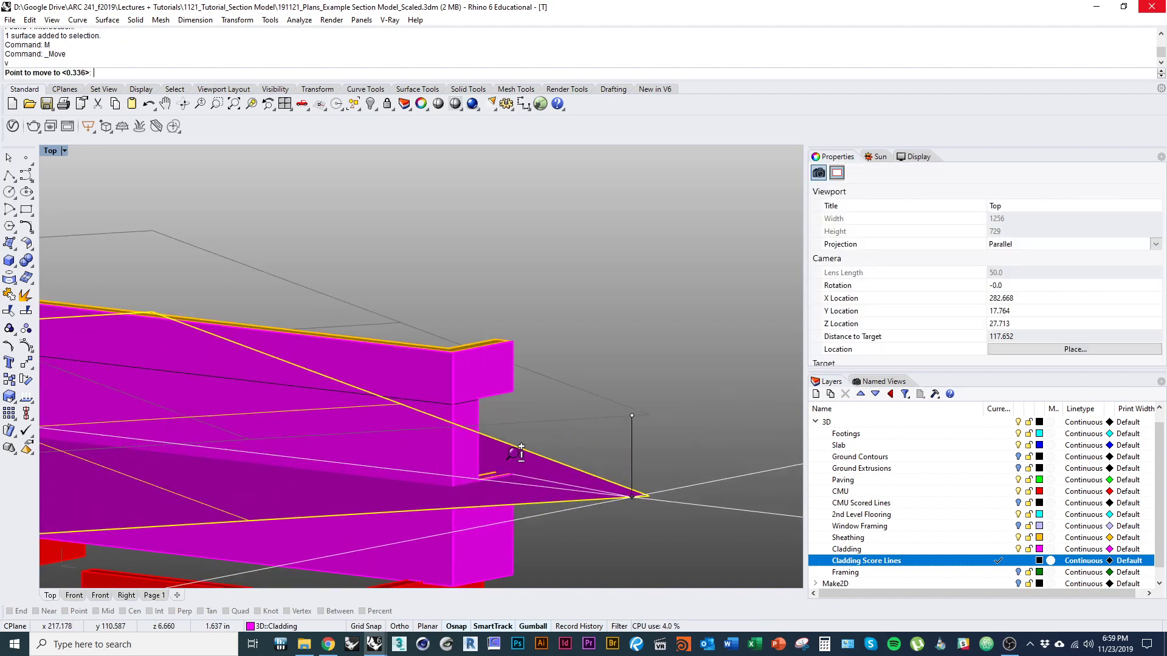
pyautogui.click(508, 478)
pyautogui.scroll(-4, 498, 492)
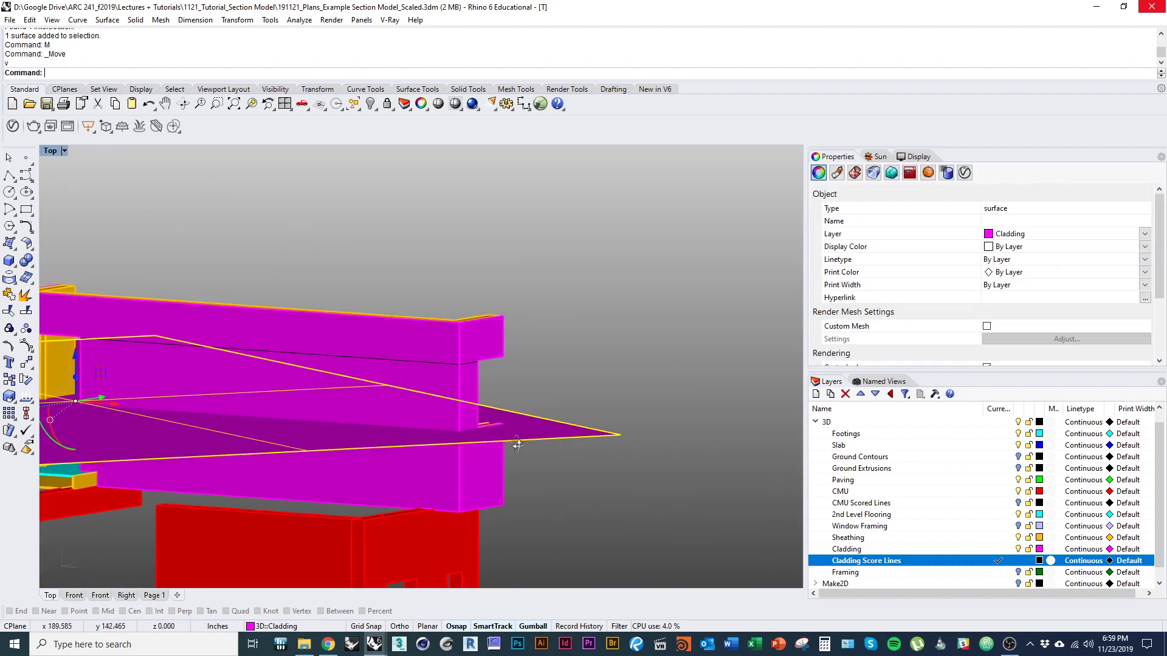
# Step: Intersect the notched end cladding panel with the cutting plane at the notch's bottom edge
pyautogui.scroll(4, 516, 468)
pyautogui.scroll(-1, 541, 491)
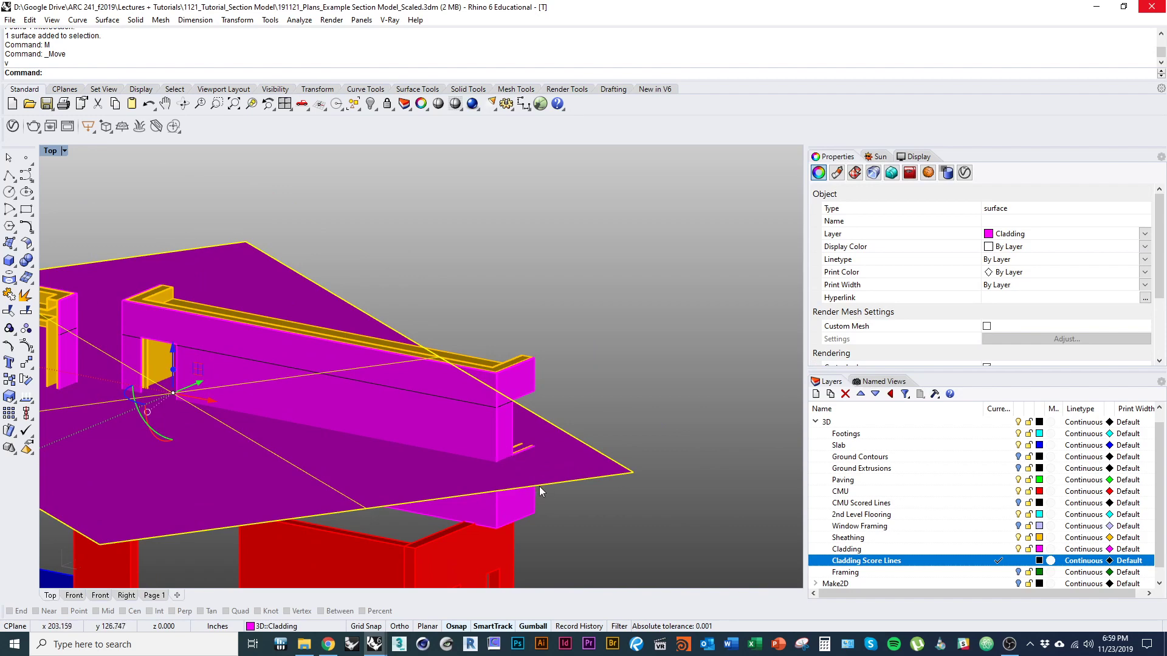
pyautogui.scroll(2, 525, 478)
pyautogui.click(480, 525)
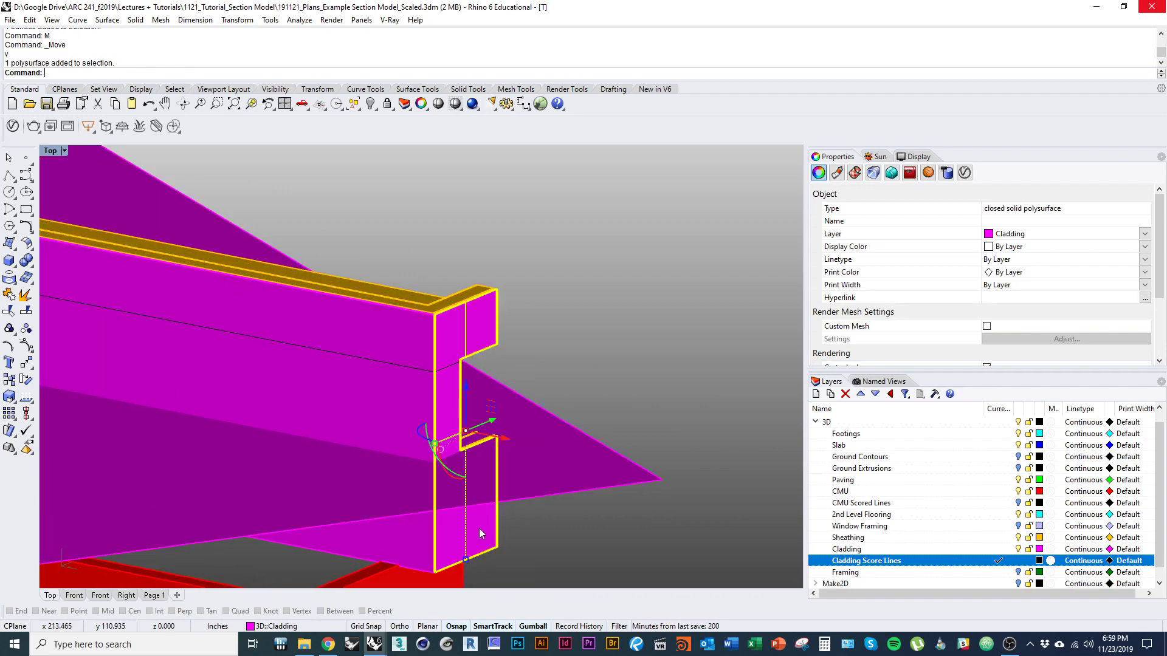
pyautogui.keyDown('shift'); pyautogui.click(529, 480); pyautogui.keyUp('shift')
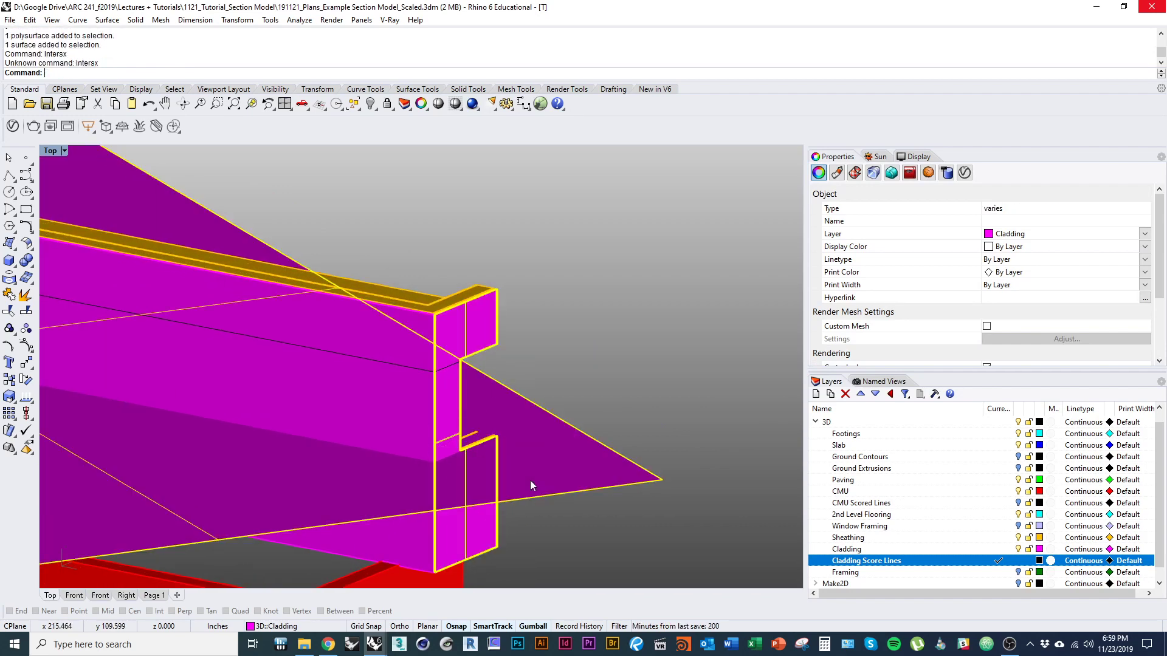
pyautogui.write('Intersect')
pyautogui.press('Return')
# Step: Intersect the long cladding panel with the cutting plane to create its second score line
pyautogui.moveTo(499, 508); pyautogui.dragTo(577, 523, button='right')
pyautogui.click(456, 549)
pyautogui.keyDown('shift'); pyautogui.click(419, 501); pyautogui.keyUp('shift')
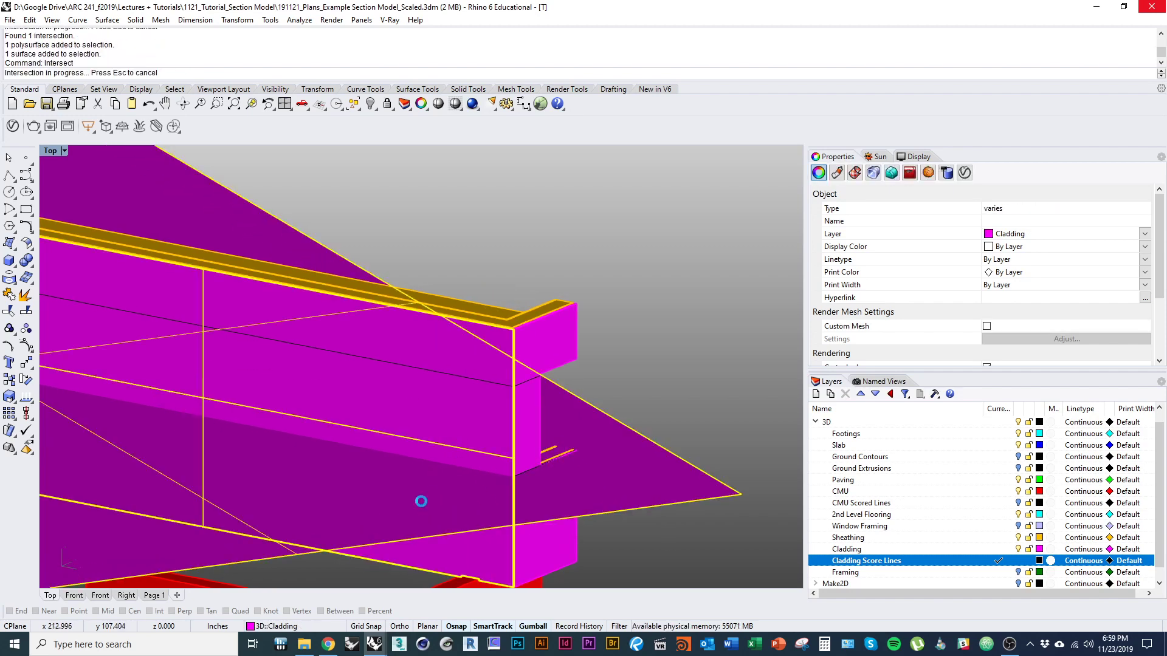
pyautogui.rightClick(416, 500)
# Step: Intersect the short end cladding panel beside the gap with the plane at the second score height
pyautogui.moveTo(417, 500); pyautogui.dragTo(198, 499, button='right')
pyautogui.scroll(6, 198, 499)
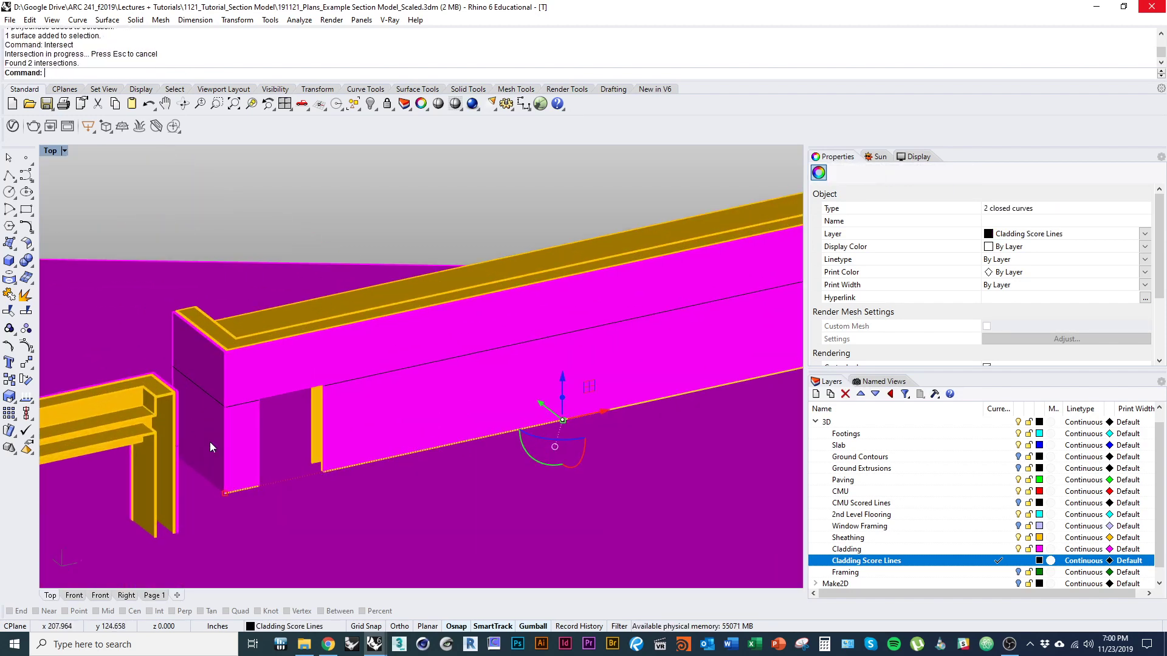
pyautogui.click(209, 444)
pyautogui.keyDown('shift'); pyautogui.click(275, 531); pyautogui.keyUp('shift')
pyautogui.rightClick(276, 531)
# Step: Intersect the facing end cladding panel across the gap with the plane at the second score height
pyautogui.moveTo(557, 509); pyautogui.dragTo(455, 476, button='right')
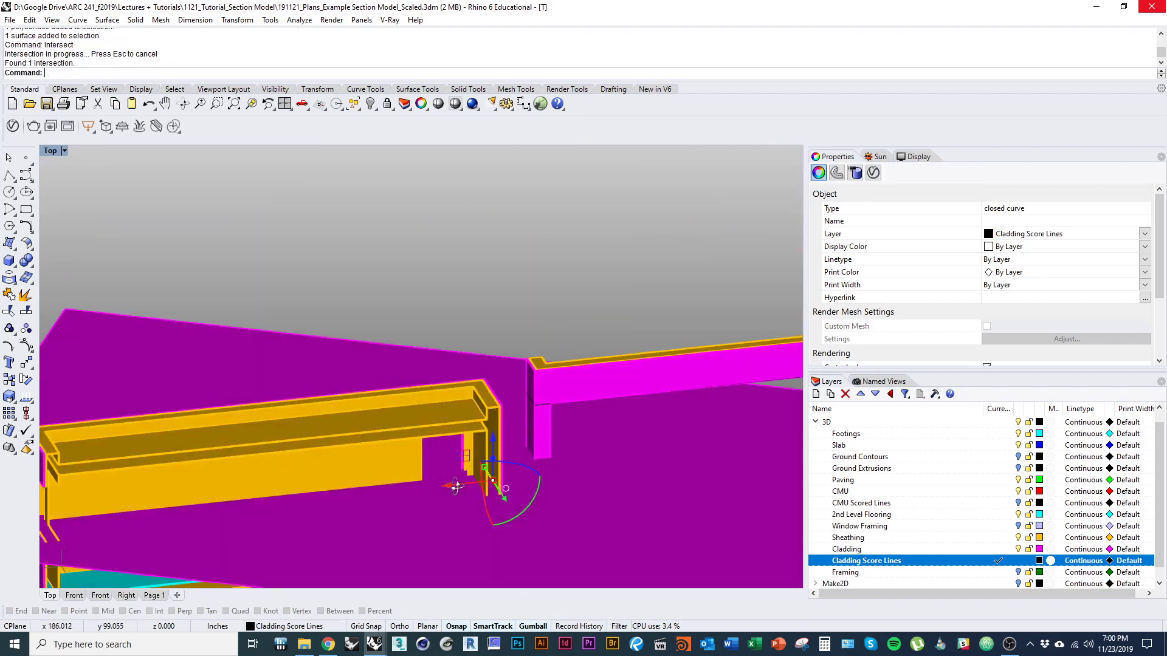
pyautogui.scroll(-3, 533, 513)
pyautogui.scroll(5, 506, 344)
pyautogui.click(489, 345)
pyautogui.keyDown('shift'); pyautogui.click(377, 319); pyautogui.keyUp('shift')
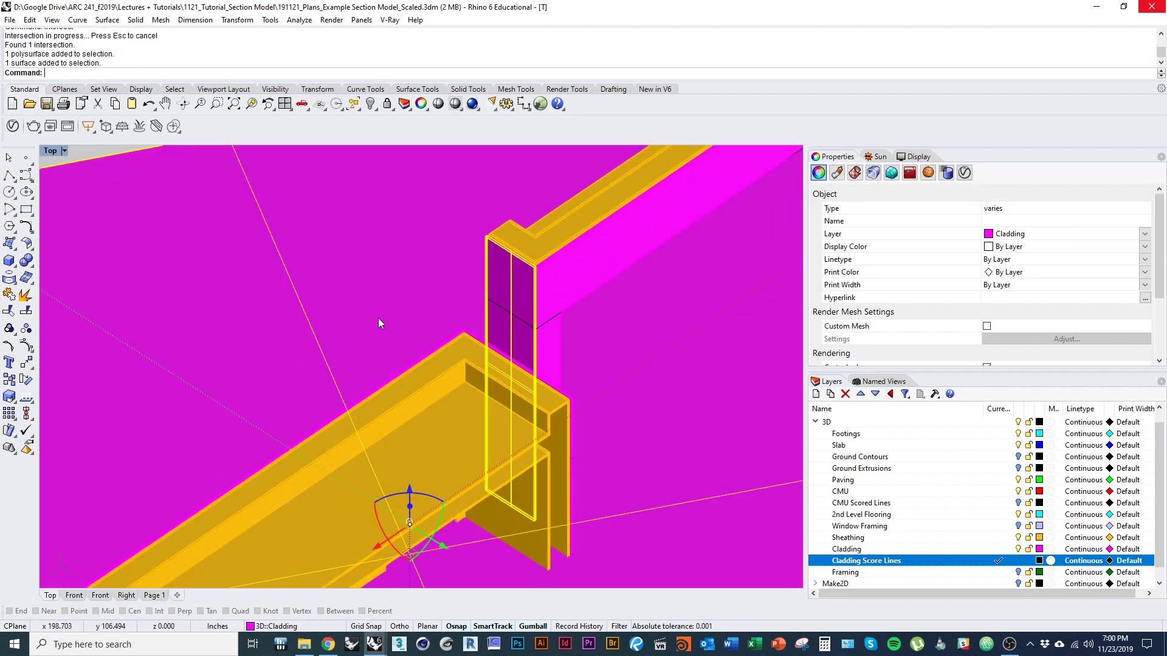
pyautogui.rightClick(378, 318)
# Step: Move the cutting plane vertically down by the spacing between the upper and lower score lines
pyautogui.scroll(-5, 337, 428)
pyautogui.moveTo(337, 428); pyautogui.dragTo(544, 490, button='right')
pyautogui.scroll(4, 638, 370)
pyautogui.click(577, 470)
pyautogui.scroll(4, 542, 493)
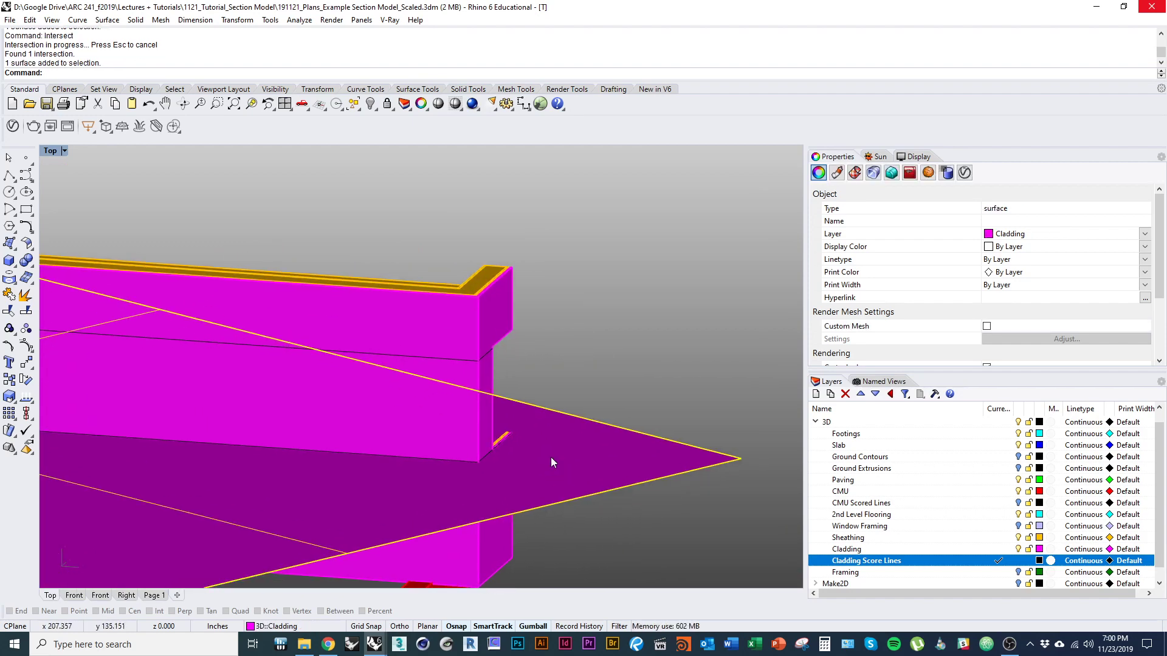
pyautogui.write('m')
pyautogui.press('Return')
pyautogui.write('v')
pyautogui.press('Return')
pyautogui.scroll(5, 549, 453)
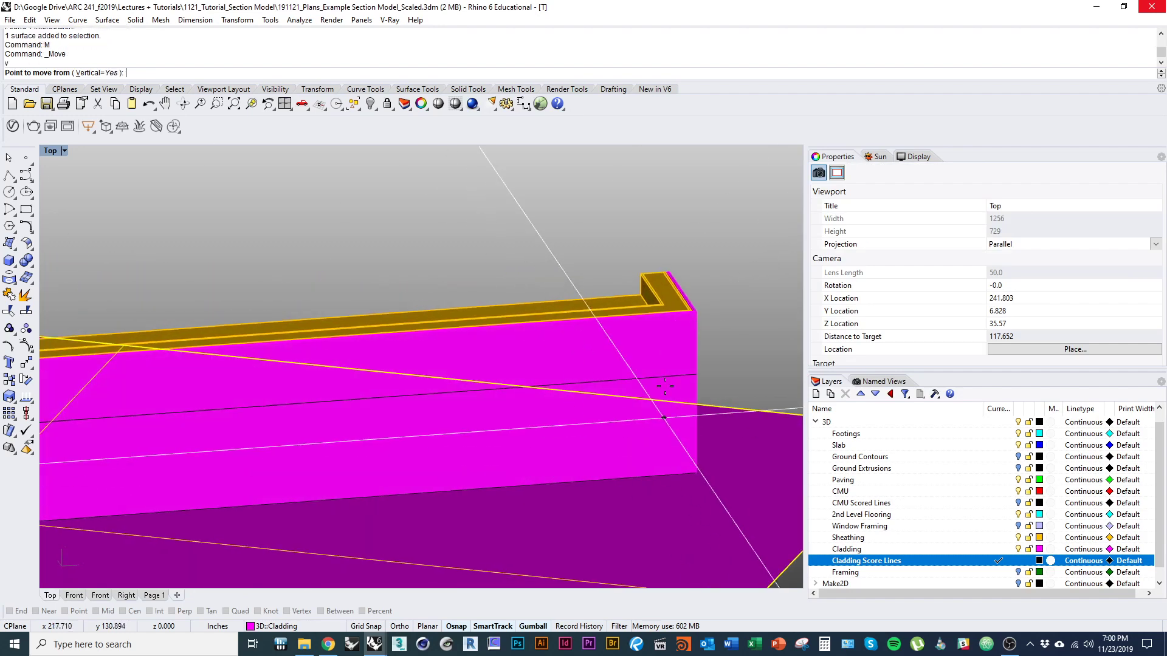
pyautogui.click(743, 363)
pyautogui.scroll(-3, 705, 425)
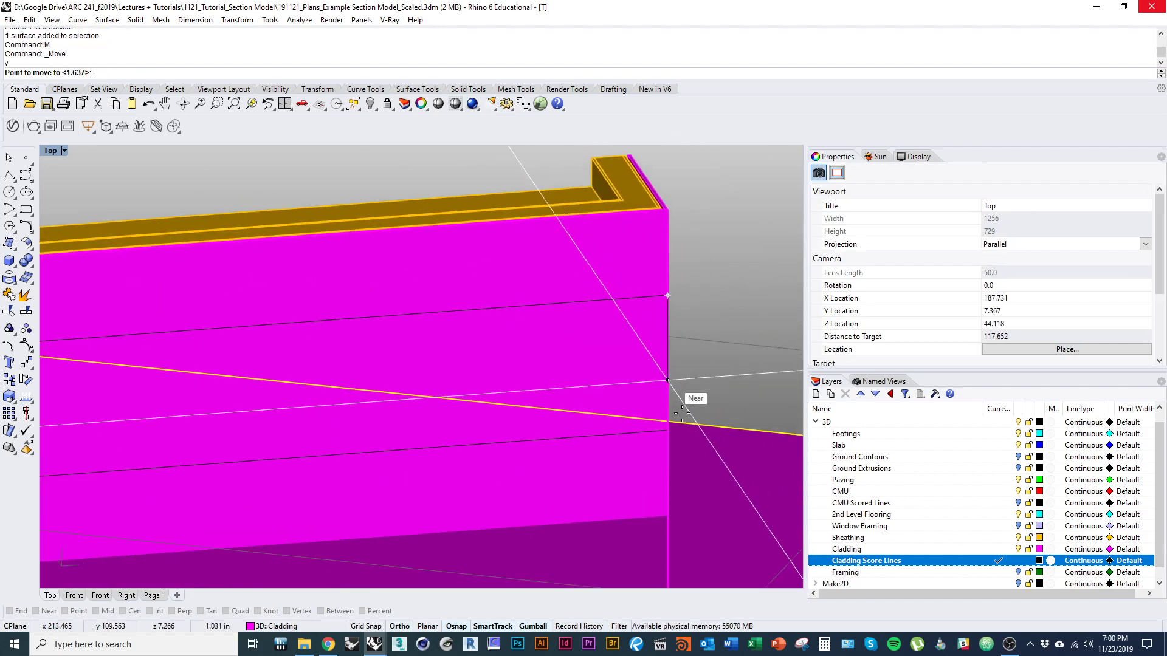
pyautogui.click(683, 438)
pyautogui.scroll(-5, 606, 385)
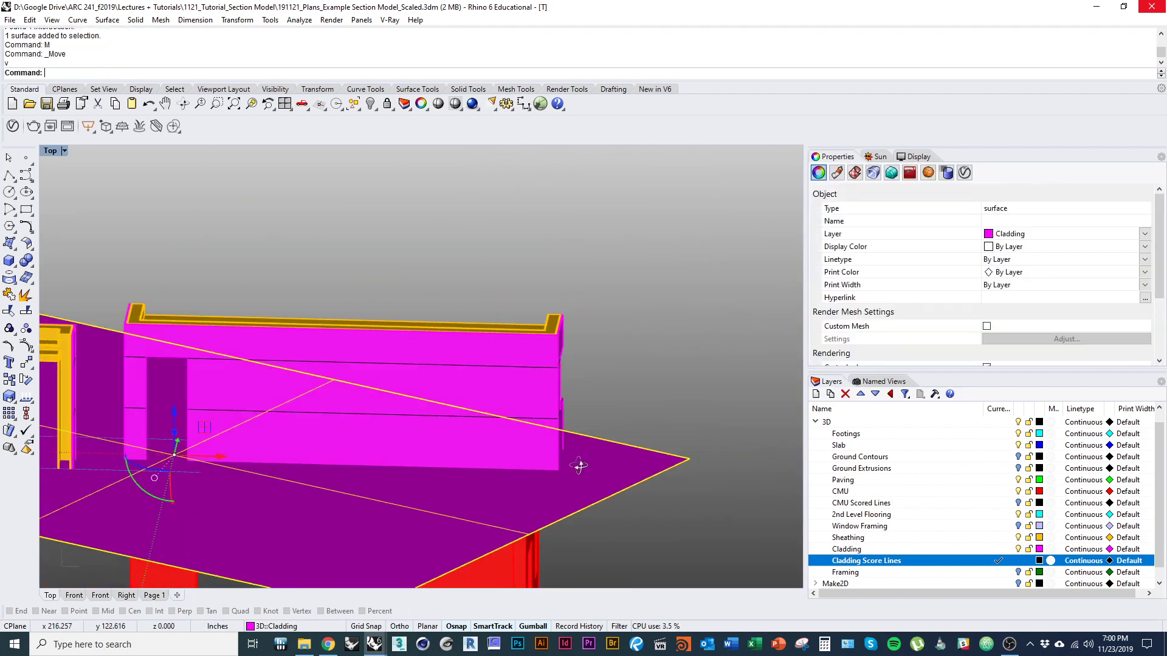
pyautogui.click(563, 436)
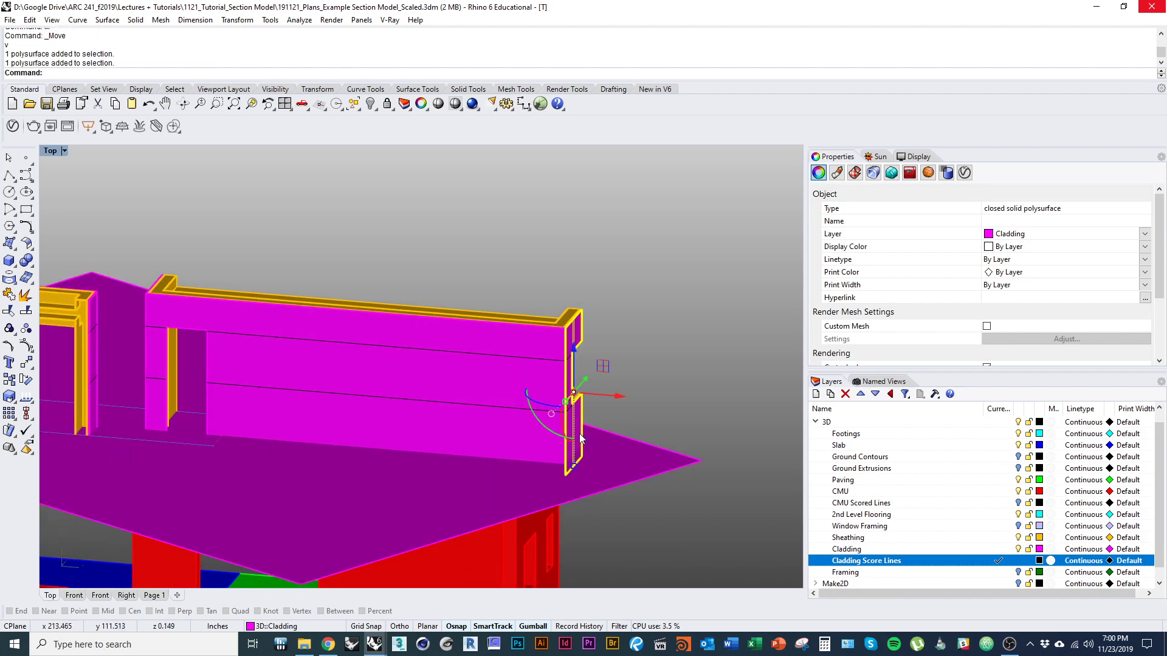
pyautogui.write('Intersect')
pyautogui.press('Return')
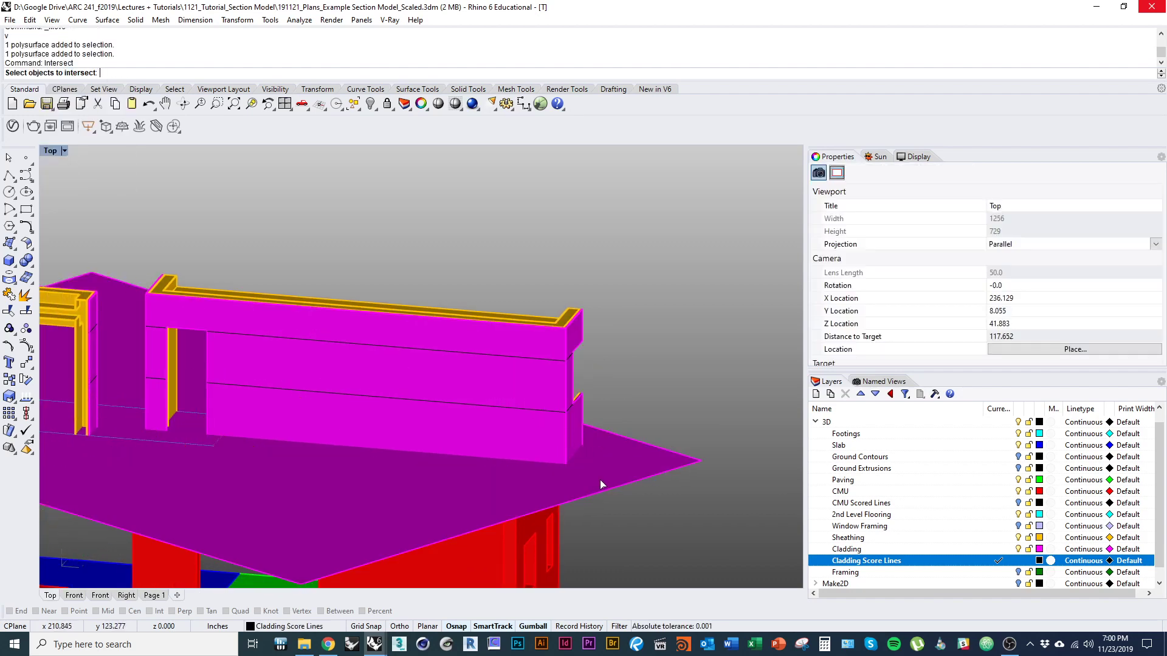
pyautogui.scroll(8, 599, 486)
pyautogui.hotkey('ctrl', 'z')
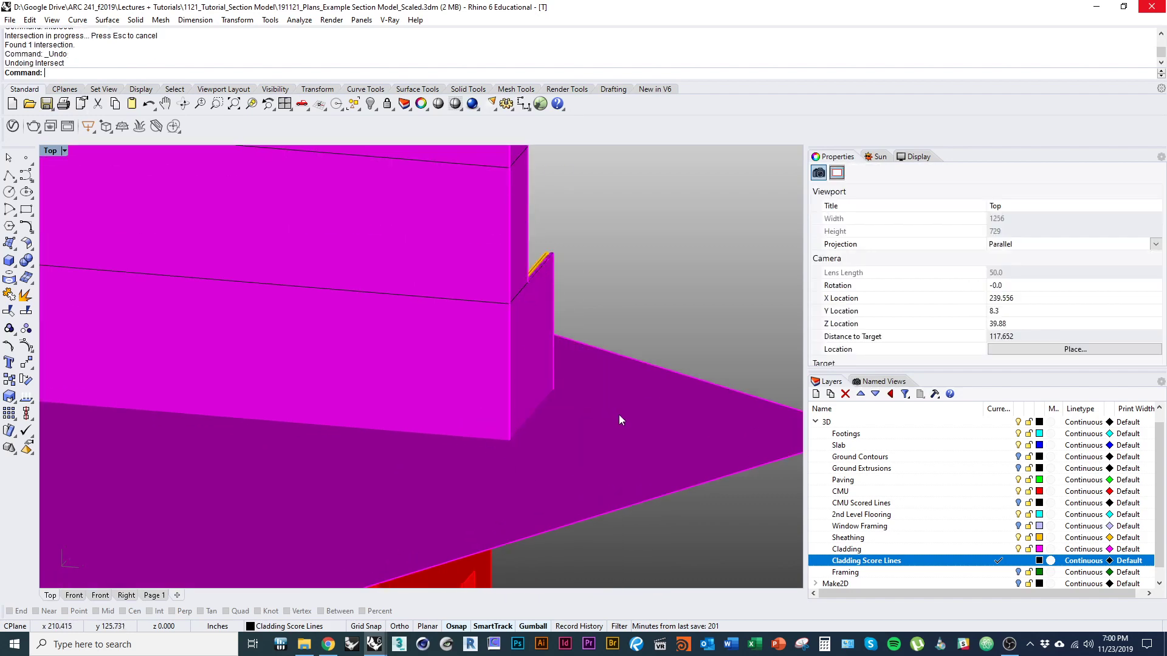
# Step: Intersect the notched end cladding panel with the cutting plane at the third score height
pyautogui.click(554, 396)
pyautogui.keyDown('shift'); pyautogui.click(615, 424); pyautogui.keyUp('shift')
pyautogui.press('Return')
# Step: Intersect the long cladding panel with the cutting plane to create its third score line
pyautogui.scroll(-5, 552, 453)
pyautogui.click(480, 418)
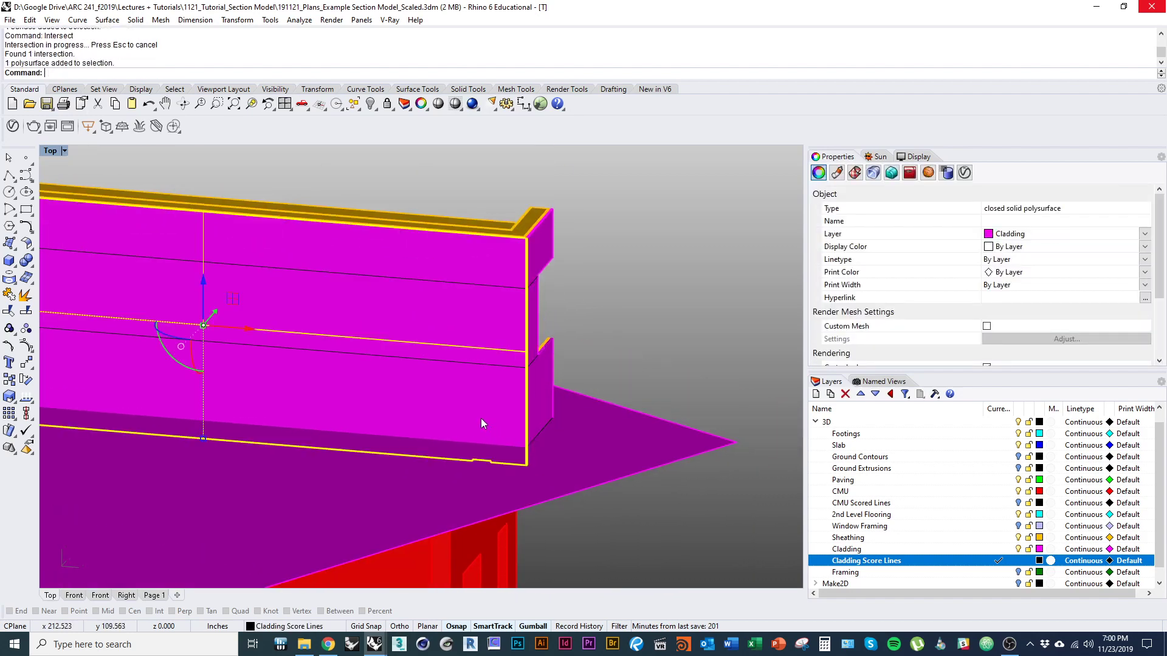
pyautogui.keyDown('shift'); pyautogui.click(454, 480); pyautogui.keyUp('shift')
pyautogui.press('Return')
# Step: Intersect the short end cladding panel beside the gap with the plane at the third score height
pyautogui.moveTo(294, 453); pyautogui.dragTo(373, 439, button='right')
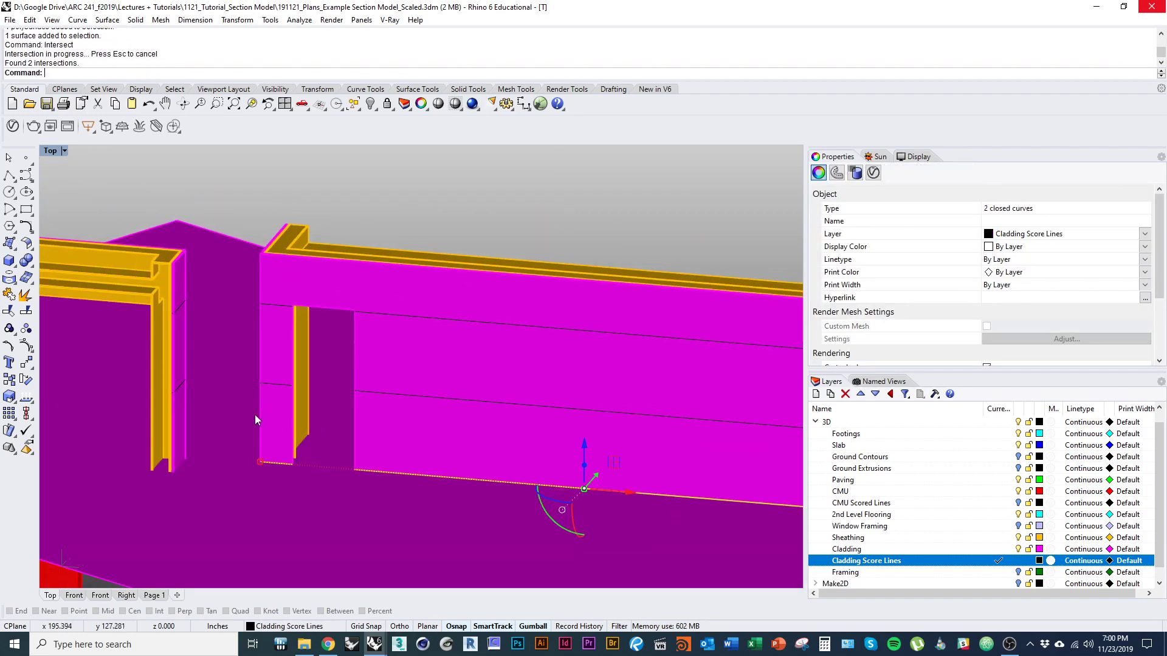
pyautogui.moveTo(255, 419); pyautogui.dragTo(391, 443, button='right')
pyautogui.click(400, 445)
pyautogui.keyDown('shift'); pyautogui.click(398, 505); pyautogui.keyUp('shift')
pyautogui.press('Return')
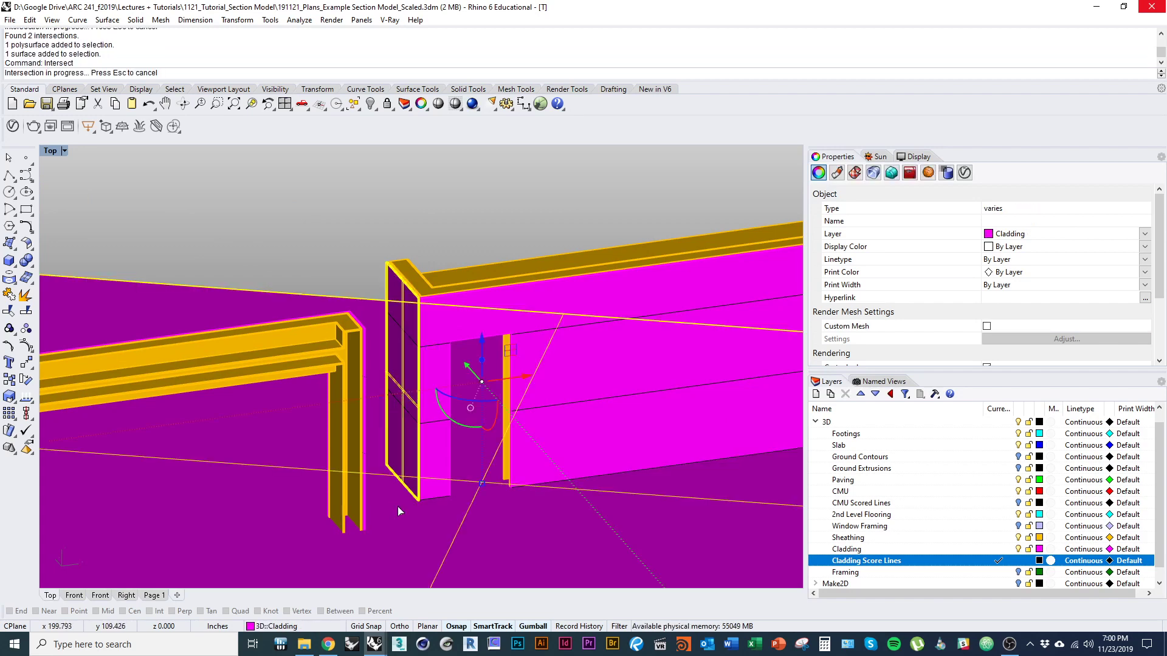
# Step: Intersect the end cladding panel on the opposite side of the gap with the cutting plane at the third score height
pyautogui.moveTo(397, 506); pyautogui.dragTo(235, 487, button='right')
pyautogui.keyDown('shift'); pyautogui.moveTo(221, 437); pyautogui.dragTo(353, 462, button='right'); pyautogui.keyUp('shift')
pyautogui.click(216, 415)
pyautogui.keyDown('shift'); pyautogui.click(239, 492); pyautogui.keyUp('shift')
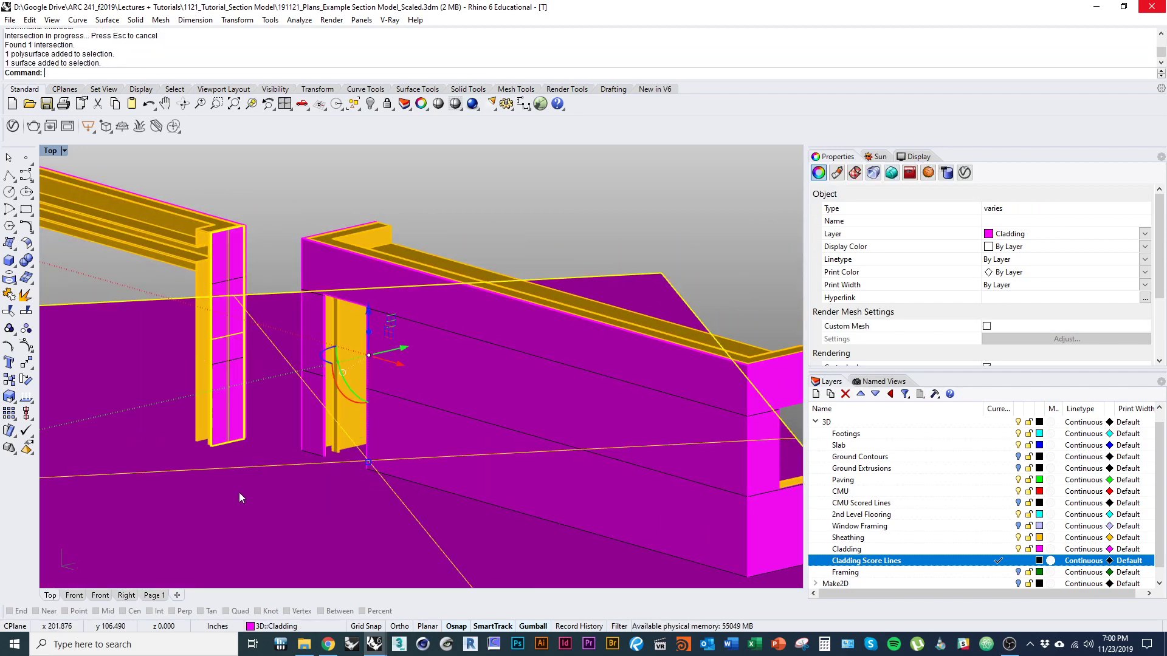
pyautogui.press('Return')
# Step: Intersect the L-shaped cladding panel with the cutting plane at the third score height
pyautogui.moveTo(594, 487); pyautogui.dragTo(363, 540, button='right')
pyautogui.click(481, 367)
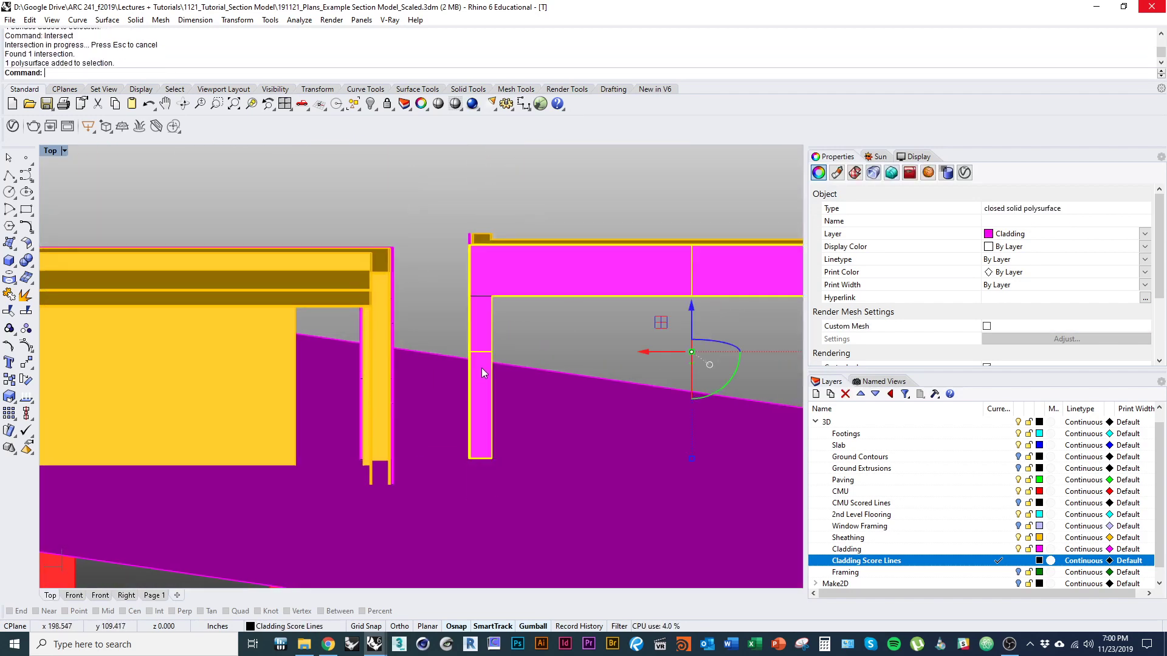
pyautogui.keyDown('shift'); pyautogui.click(555, 489); pyautogui.keyUp('shift')
pyautogui.press('Return')
pyautogui.moveTo(556, 524); pyautogui.dragTo(667, 523, button='right')
pyautogui.write('d')
pyautogui.press('Return')
pyautogui.hotkey('ctrl', 'z')
# Step: Delete the horizontal cutting plane
pyautogui.click(369, 560)
pyautogui.write('d')
pyautogui.press('Return')
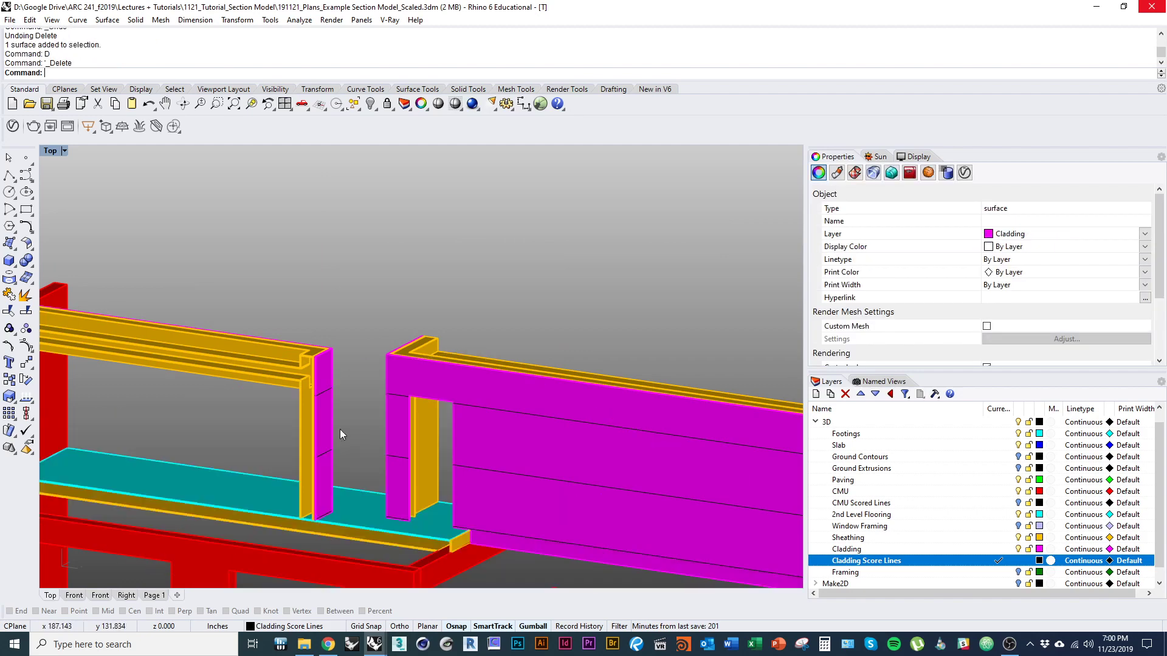
# Step: Trim the strip below the lowest score line off the long cladding panel's narrow piece beside the door opening
pyautogui.scroll(-4, 389, 451)
pyautogui.scroll(10, 437, 475)
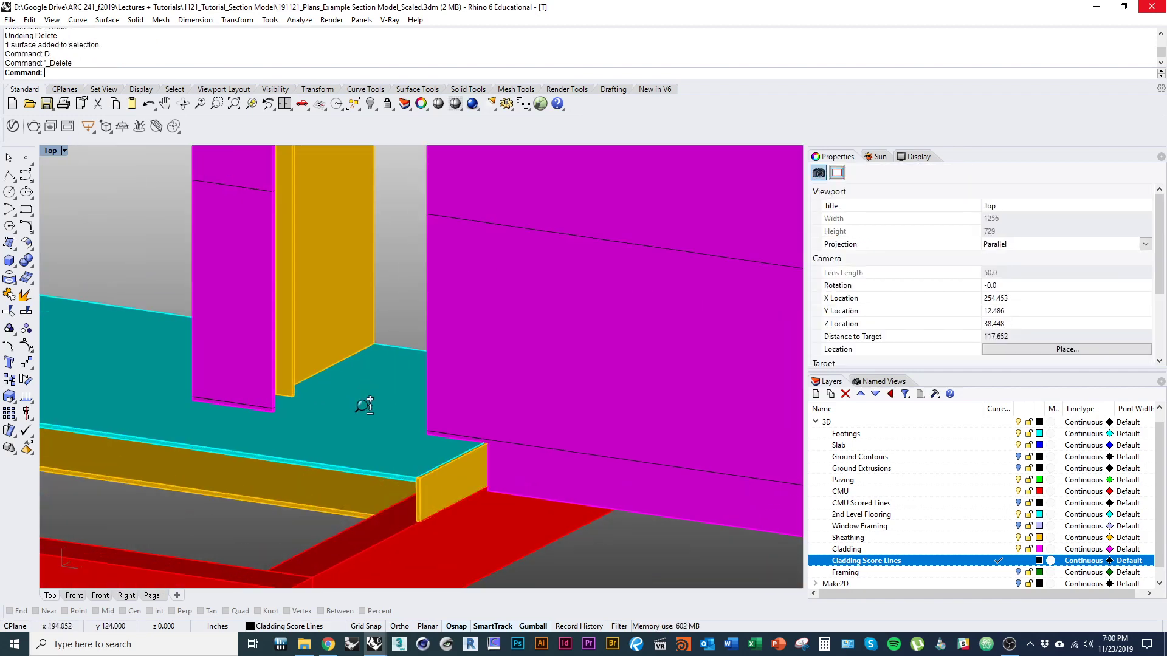
pyautogui.keyDown('shift'); pyautogui.moveTo(411, 455); pyautogui.dragTo(440, 481, button='right'); pyautogui.keyUp('shift')
pyautogui.scroll(-4, 440, 481)
pyautogui.scroll(-2, 434, 536)
pyautogui.keyDown('shift'); pyautogui.moveTo(341, 494); pyautogui.dragTo(507, 465, button='right'); pyautogui.keyUp('shift')
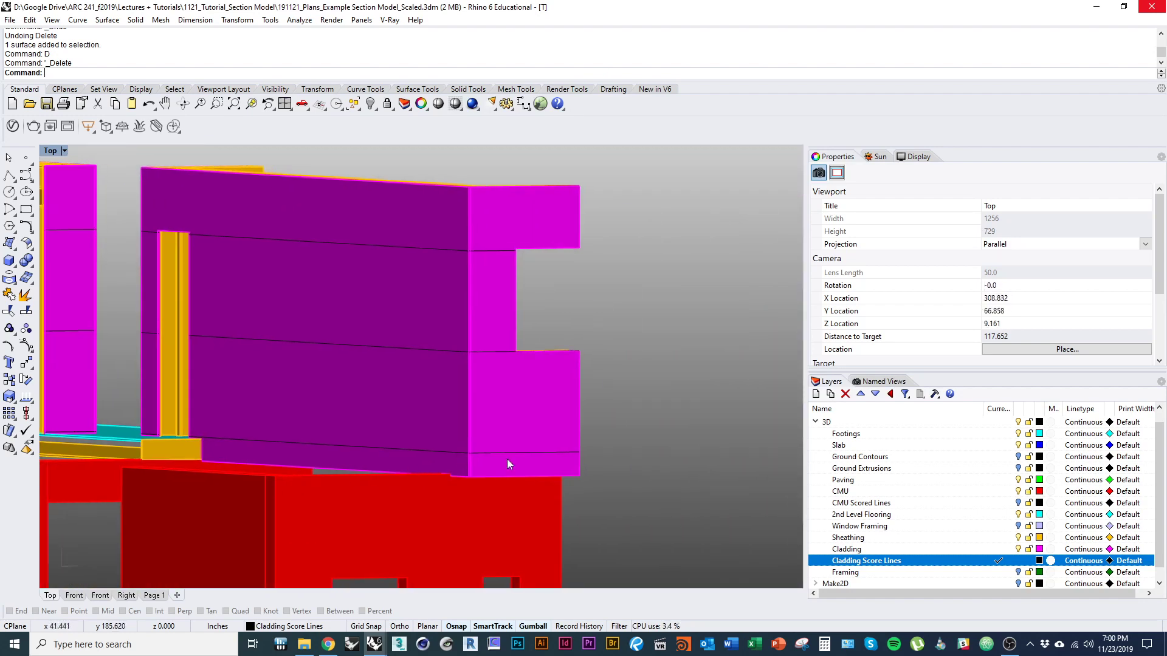
pyautogui.moveTo(303, 453); pyautogui.dragTo(610, 497, button='right')
pyautogui.click(480, 427)
pyautogui.press('Return')
pyautogui.hotkey('ctrl', 't')
pyautogui.click(460, 448)
pyautogui.press('Return')
# Step: Trim the strip below the lowest score line off the adjoining short end panel and delete the curve used for trimming
pyautogui.scroll(7, 421, 467)
pyautogui.click(352, 447)
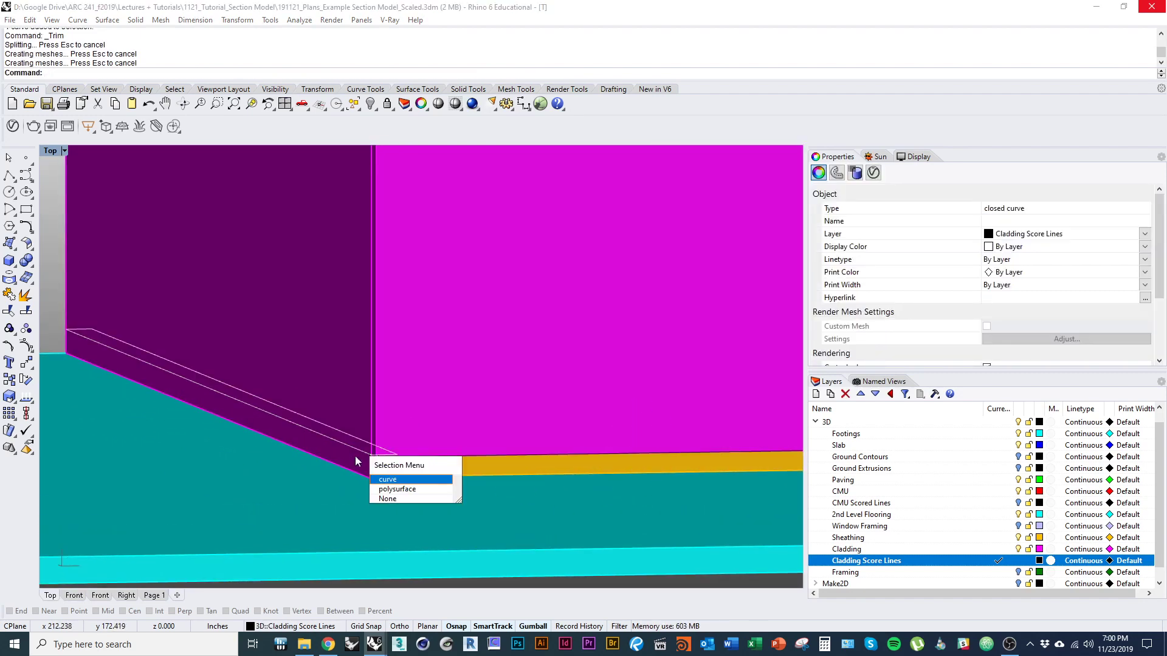
pyautogui.press('Return')
pyautogui.hotkey('ctrl', 't')
pyautogui.click(353, 459)
pyautogui.scroll(-3, 398, 453)
pyautogui.click(404, 450)
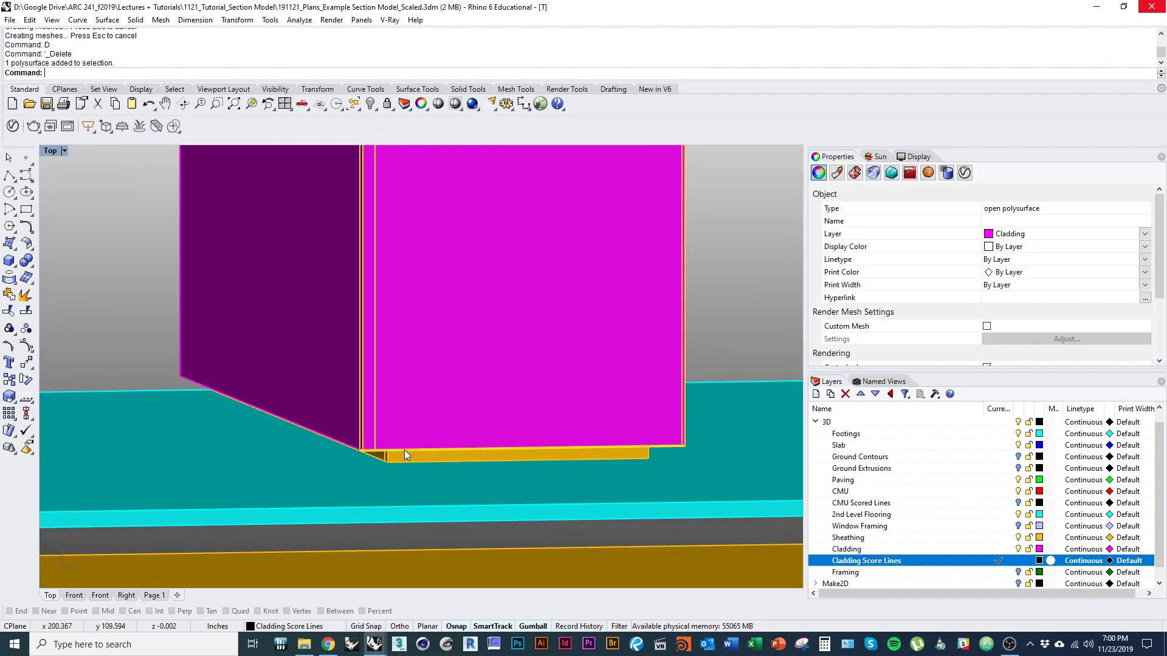
pyautogui.press('Delete')
pyautogui.hotkey('ctrl', 'z')
pyautogui.moveTo(380, 421); pyautogui.dragTo(467, 442, button='right')
pyautogui.press('Escape')
# Step: Delete the leftover score curve along the bottom edge of the long panel's narrow piece beside the door opening
pyautogui.keyDown('shift'); pyautogui.moveTo(514, 526); pyautogui.dragTo(430, 328, button='right'); pyautogui.keyUp('shift')
pyautogui.click(409, 475)
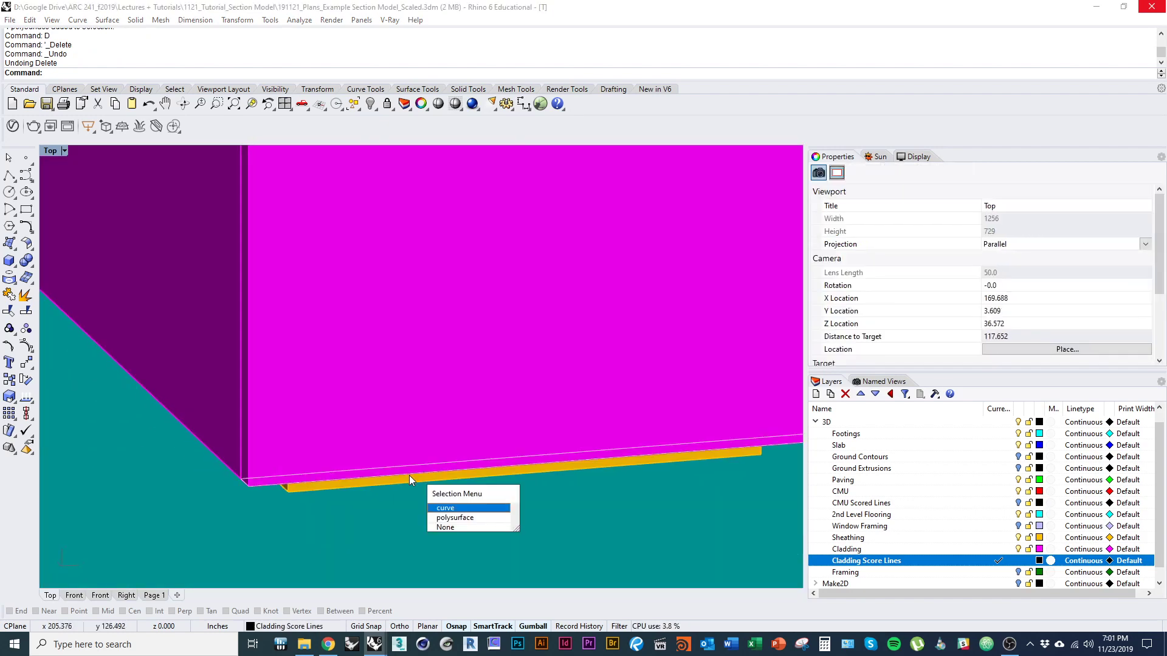
pyautogui.press('Return')
pyautogui.write('d')
pyautogui.press('Return')
# Step: Trim the bottom strip off the end panel on the opposite side of the gap using its lowest score curve, then delete the curve
pyautogui.keyDown('ctrl'); pyautogui.moveTo(328, 424); pyautogui.dragTo(293, 389, button='right'); pyautogui.keyUp('ctrl')
pyautogui.click(308, 460)
pyautogui.press('Return')
pyautogui.hotkey('ctrl', 't')
pyautogui.click(282, 487)
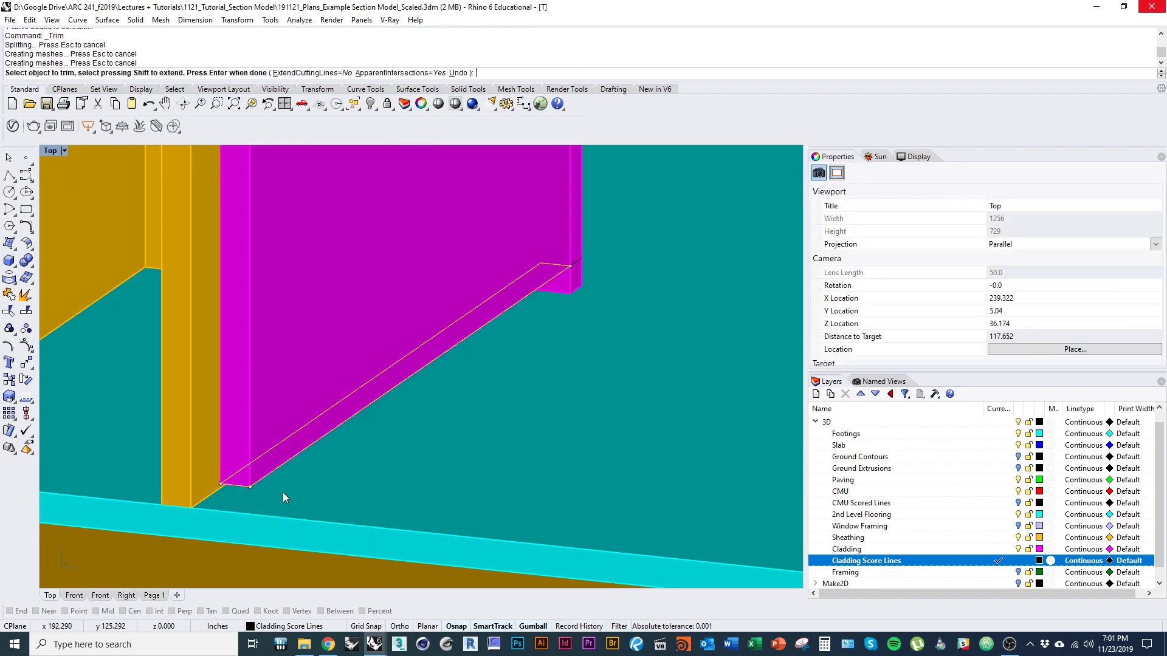
pyautogui.press('Return')
pyautogui.press('d')
pyautogui.press('Return')
# Step: Trim the bottom strip off the L-shaped cladding panel's leg using its lowest score curve, then delete the curve
pyautogui.keyDown('ctrl'); pyautogui.moveTo(298, 459); pyautogui.dragTo(318, 513, button='right'); pyautogui.keyUp('ctrl')
pyautogui.click(293, 421)
pyautogui.press('Return')
pyautogui.press('Return')
pyautogui.click(281, 435)
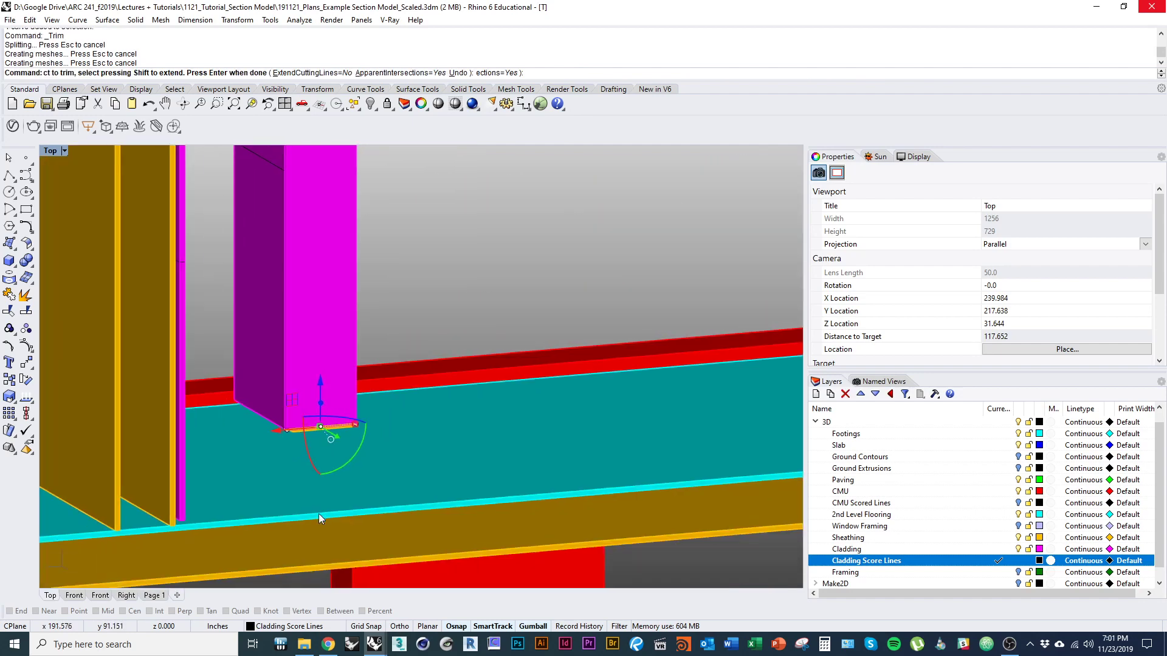
pyautogui.press('Return')
pyautogui.write('d')
pyautogui.press('Return')
# Step: Create a three-point cut plane through the L-shaped cladding panel at the height of the adjoining end panel's second score line
pyautogui.moveTo(323, 436)
pyautogui.keyDown('ctrl'); pyautogui.mouseDown(button='right')
pyautogui.moveTo(331, 494)
pyautogui.moveTo(304, 447)
pyautogui.mouseUp(button='right'); pyautogui.keyUp('ctrl')
pyautogui.scroll(8, 326, 433)
pyautogui.click(326, 431)
pyautogui.scroll(-8, 326, 431)
pyautogui.write('cutplane')
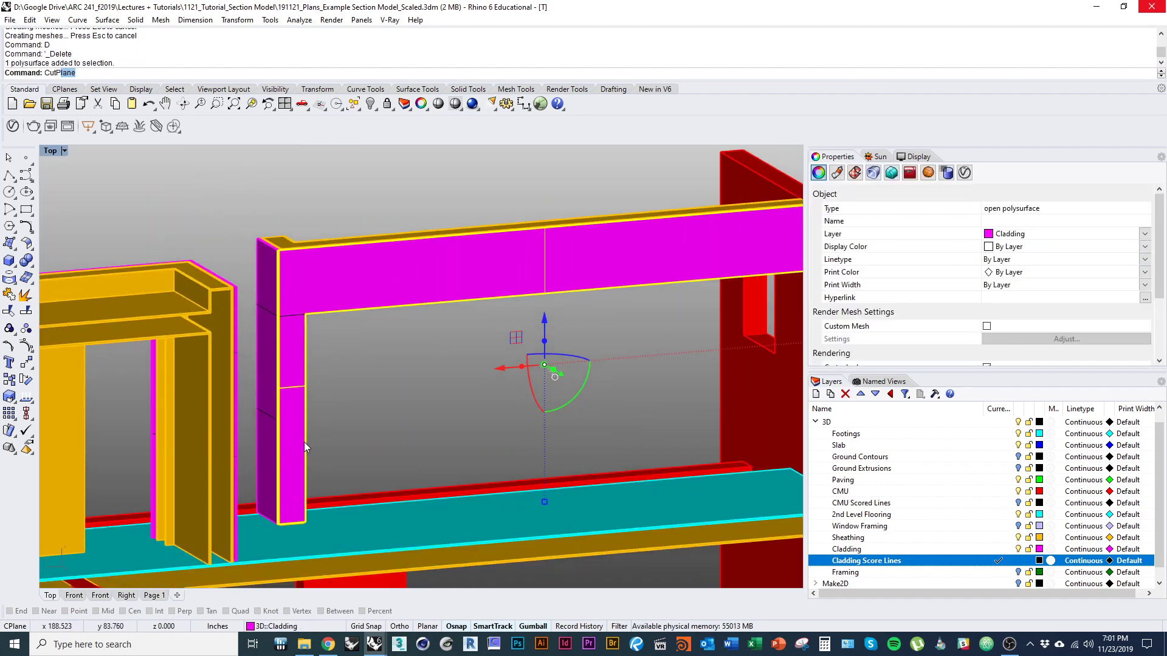
pyautogui.press('Return')
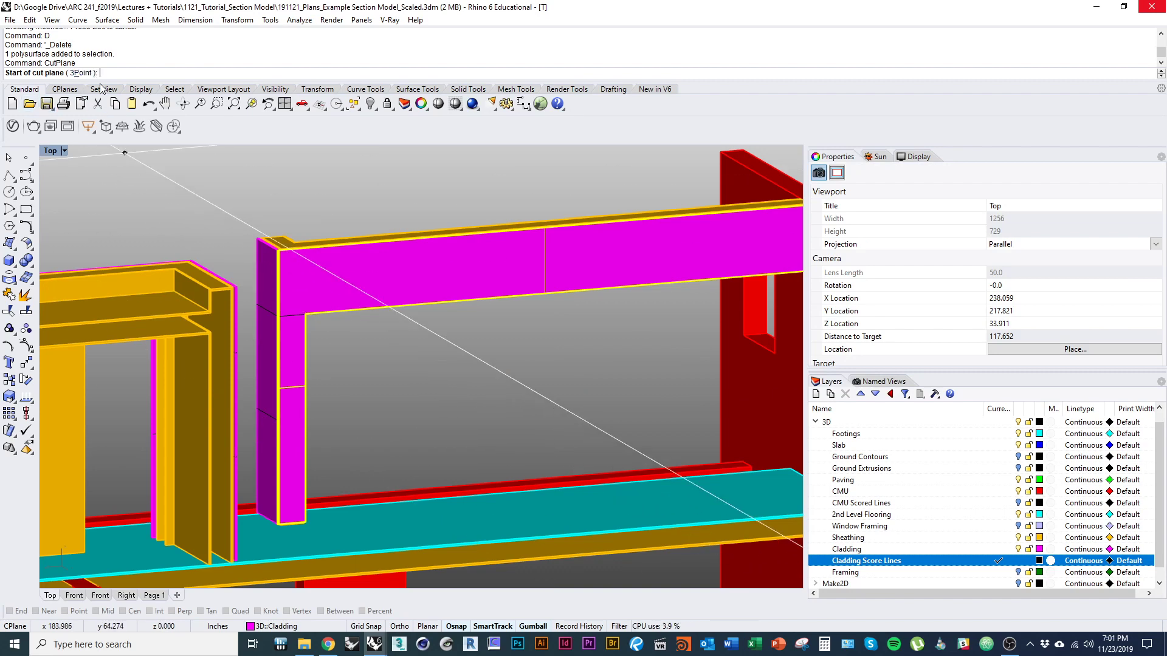
pyautogui.click(81, 73)
pyautogui.scroll(4, 291, 337)
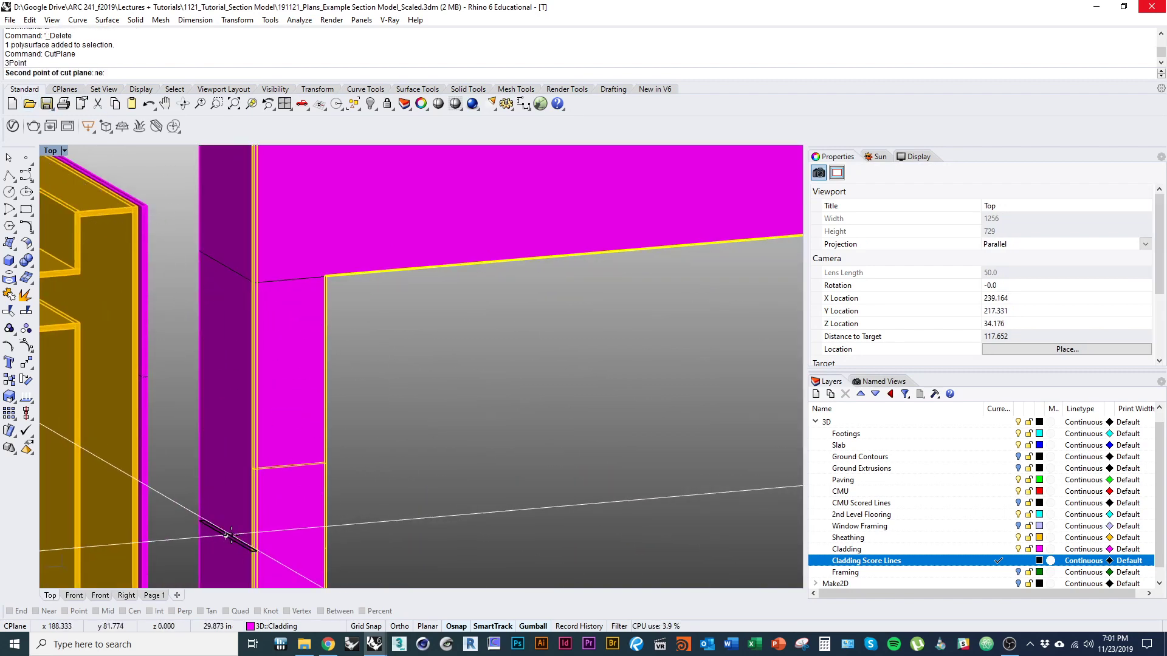
pyautogui.click(432, 515)
pyautogui.scroll(-3, 401, 535)
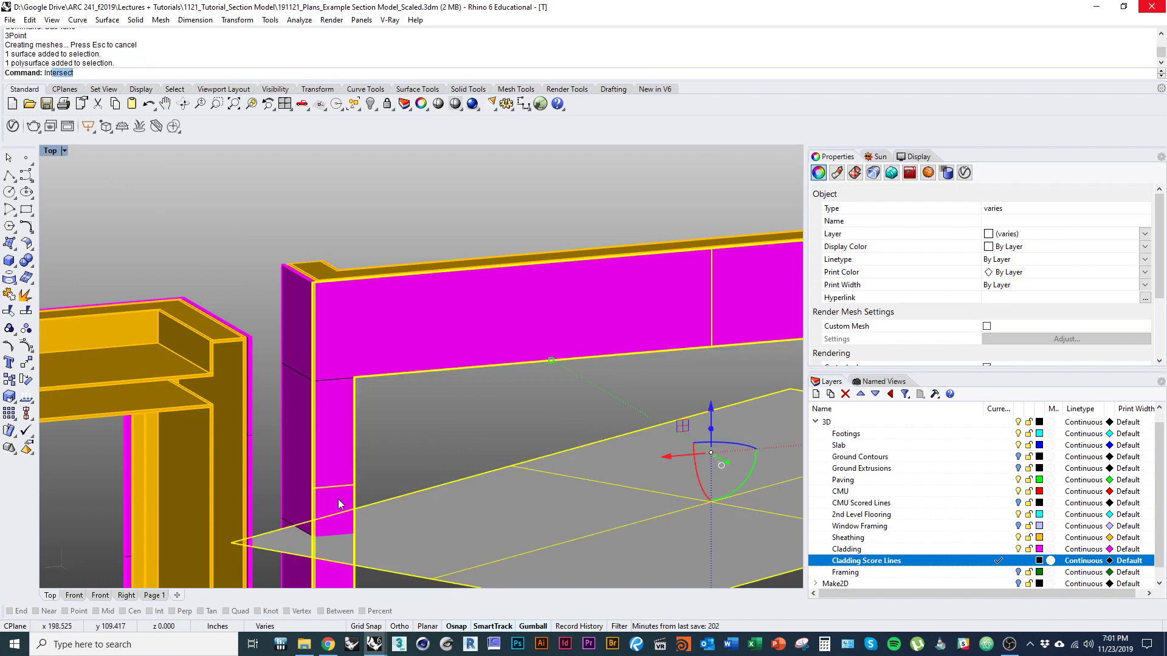
# Step: Intersect the L-shaped cladding panel with the new plane to add its missing score line, then delete the plane
pyautogui.write('er')
pyautogui.press('Return')
pyautogui.scroll(3, 340, 486)
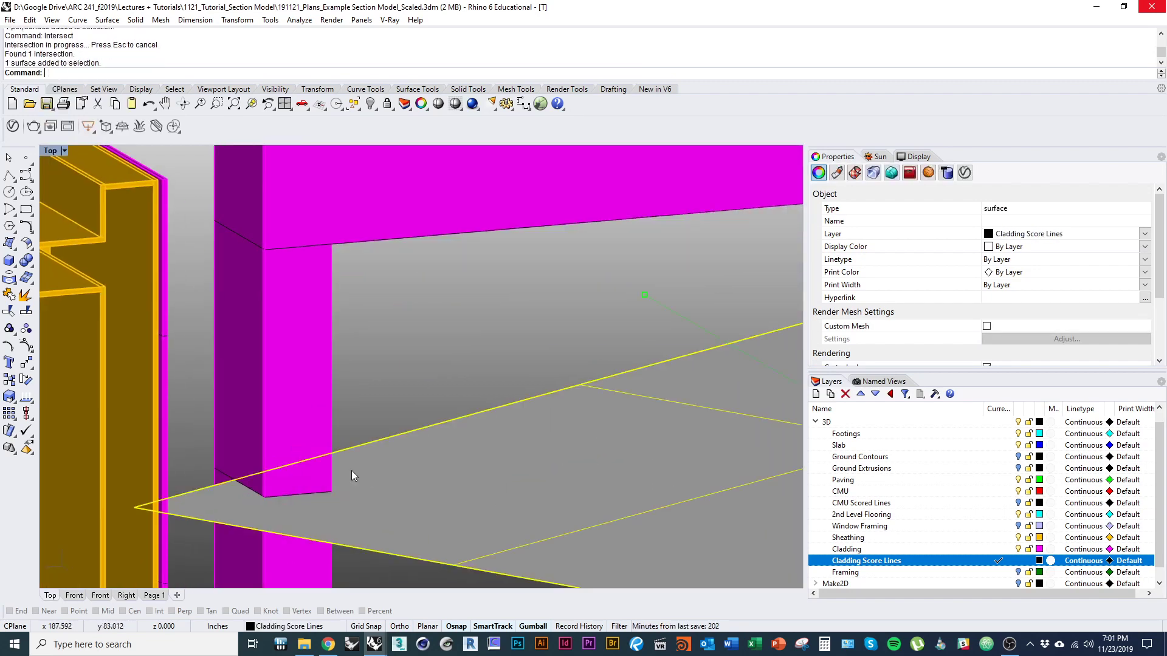
pyautogui.scroll(-5, 352, 476)
pyautogui.press('Delete')
pyautogui.scroll(2, 439, 449)
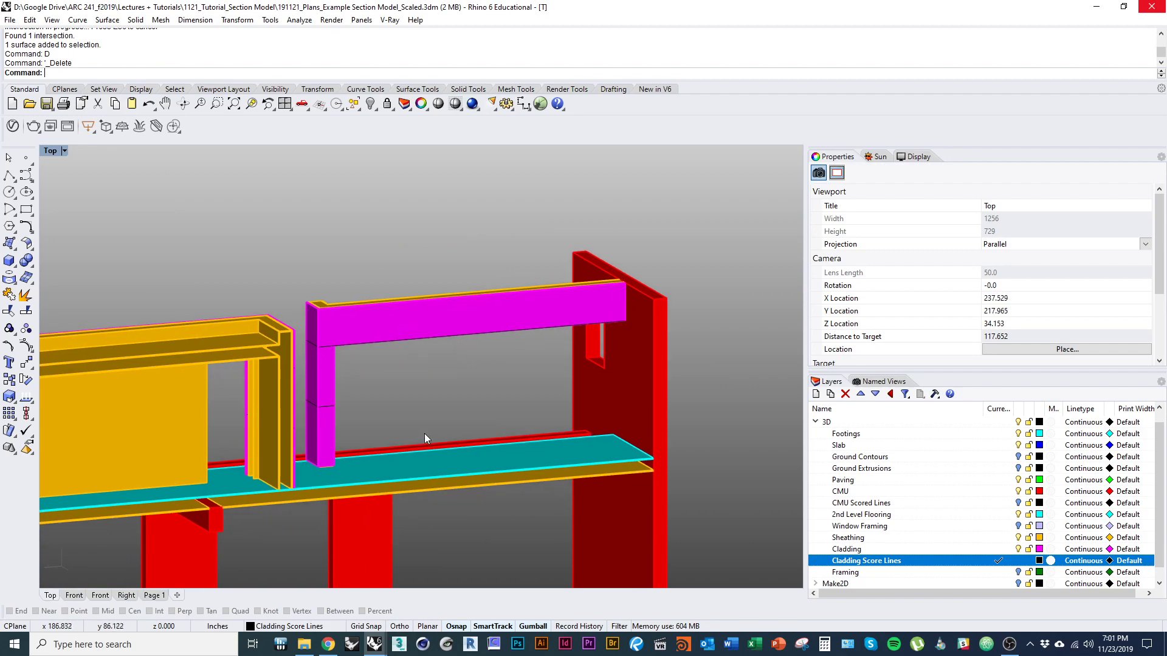
# Step: Show the Window Framing layer
pyautogui.moveTo(424, 436); pyautogui.dragTo(372, 443, button='right')
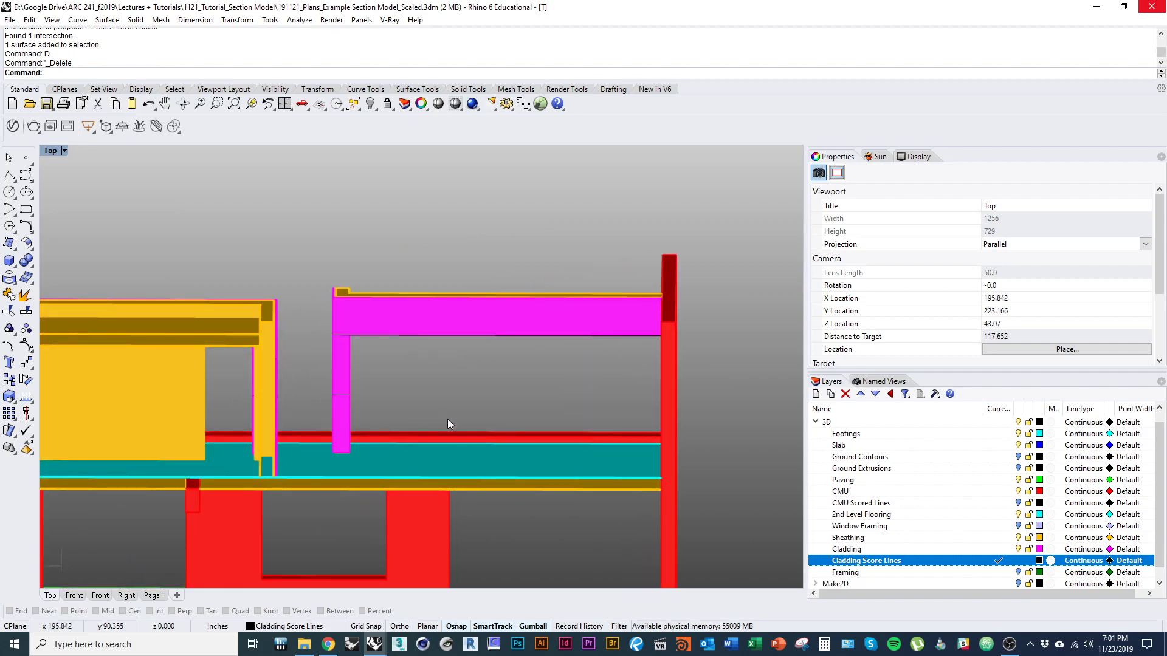
pyautogui.click(1017, 526)
pyautogui.keyDown('shift'); pyautogui.moveTo(493, 457); pyautogui.dragTo(455, 483, button='right'); pyautogui.keyUp('shift')
pyautogui.moveTo(473, 423); pyautogui.dragTo(232, 466, button='right')
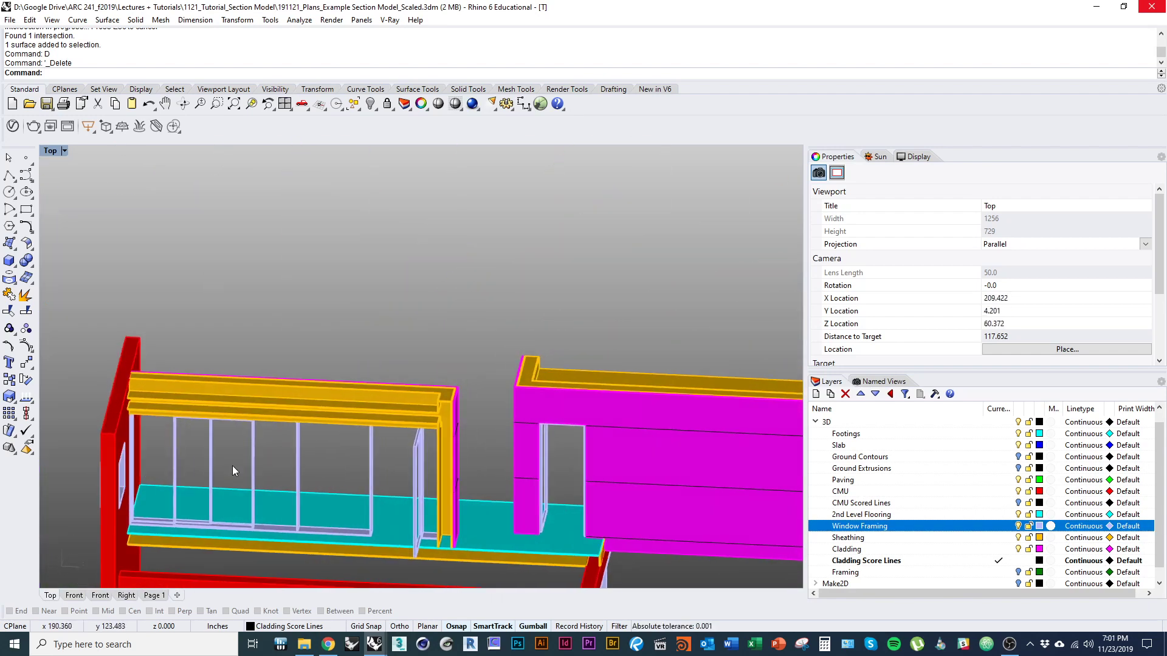
# Step: Create a vertical cut plane through the notched end cladding panel at the window frame's upper inner corner
pyautogui.keyDown('shift'); pyautogui.moveTo(576, 482); pyautogui.dragTo(483, 444, button='right'); pyautogui.keyUp('shift')
pyautogui.click(542, 490)
pyautogui.scroll(6, 483, 443)
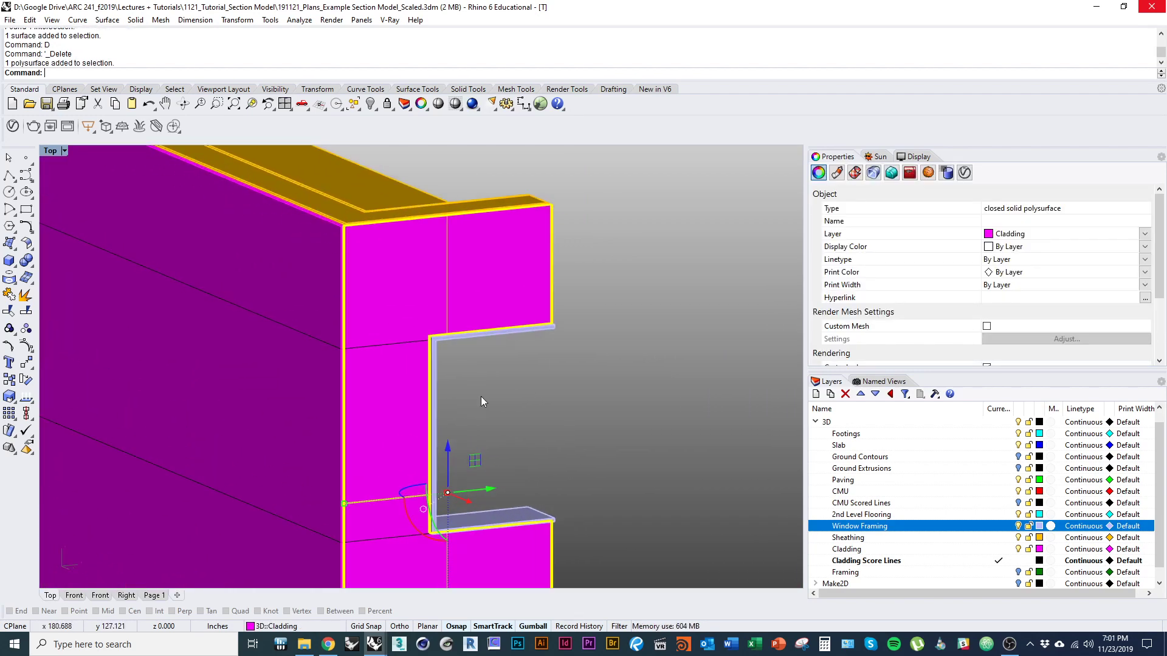
pyautogui.scroll(6, 431, 328)
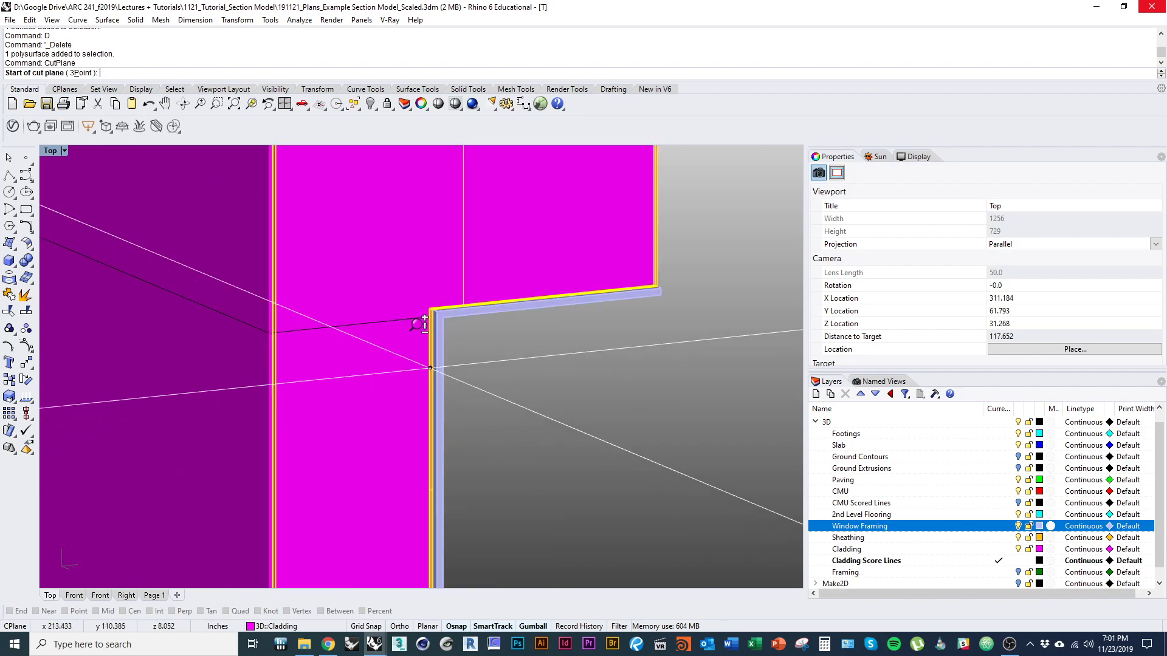
pyautogui.click(431, 265)
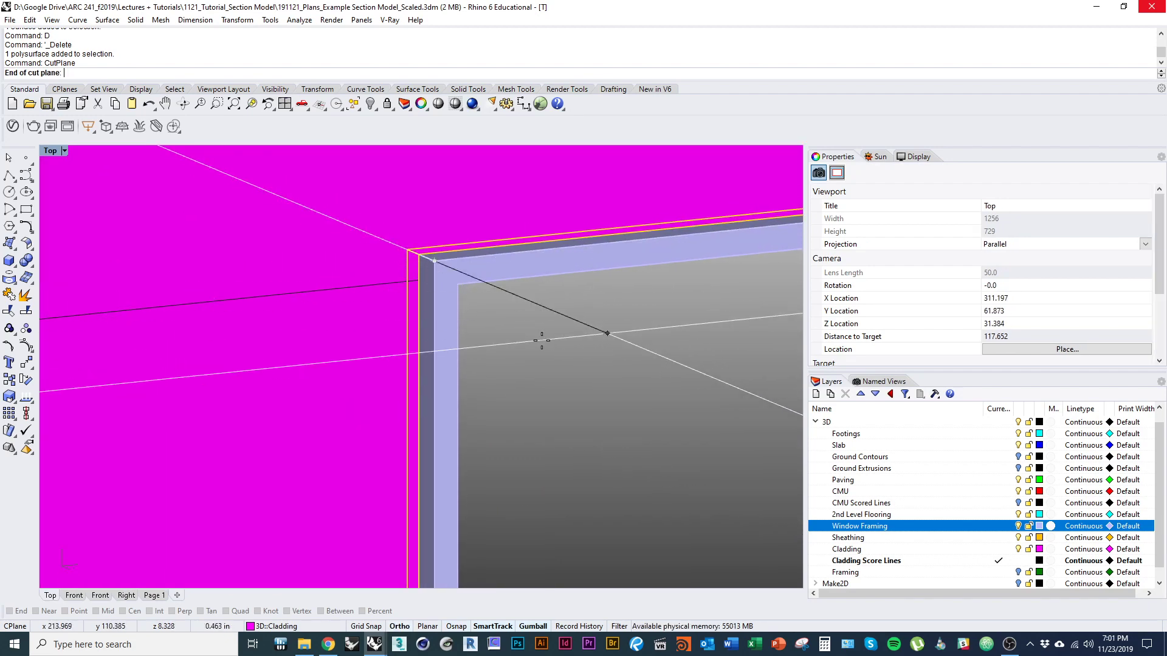
pyautogui.scroll(-5, 468, 395)
pyautogui.moveTo(476, 322); pyautogui.dragTo(484, 408, button='right')
pyautogui.scroll(-4, 484, 409)
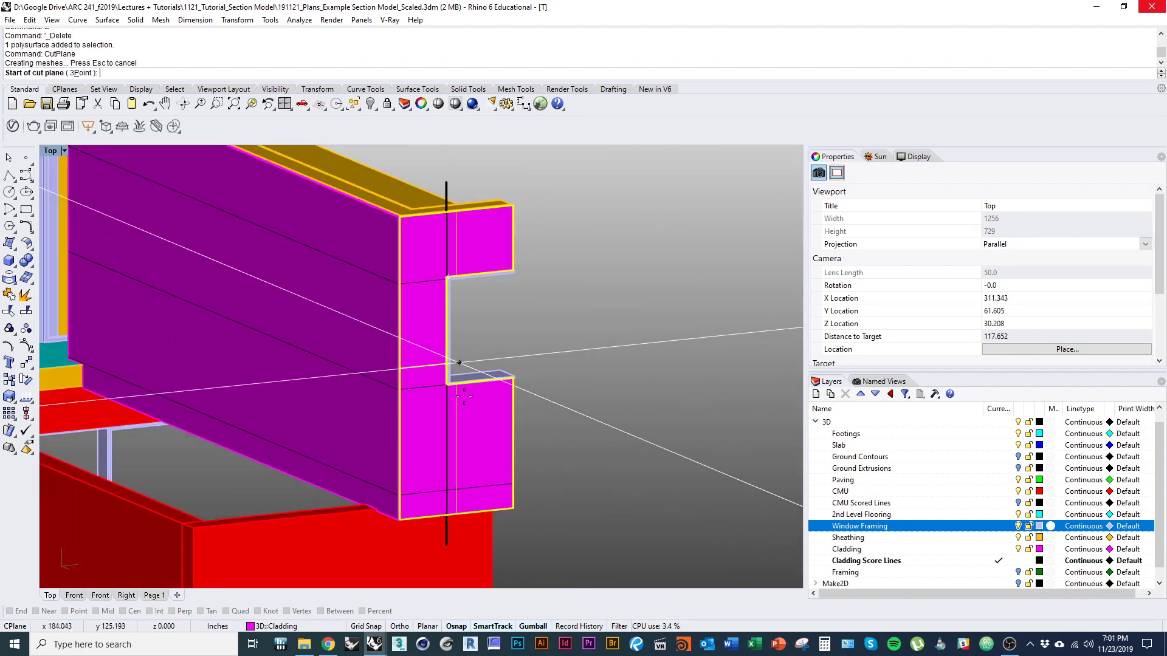
pyautogui.press('Escape')
# Step: Intersect the notched end cladding panel with the vertical plane to create vertical score lines, then delete the plane
pyautogui.keyDown('shift'); pyautogui.click(448, 206); pyautogui.keyUp('shift')
pyautogui.scroll(2, 447, 207)
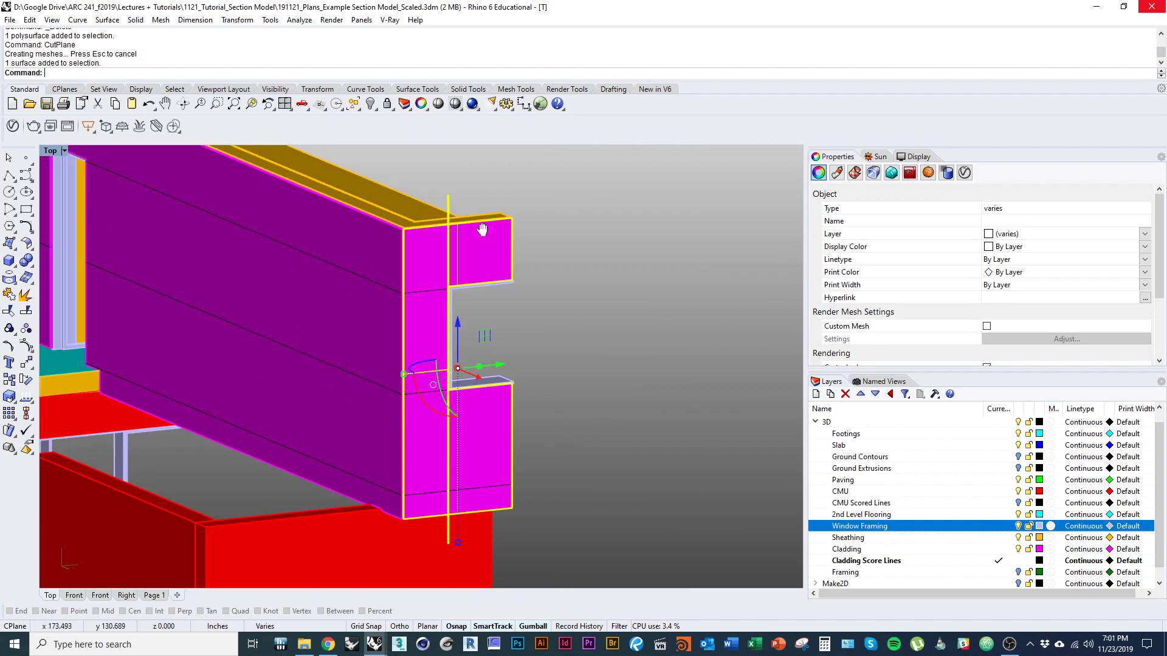
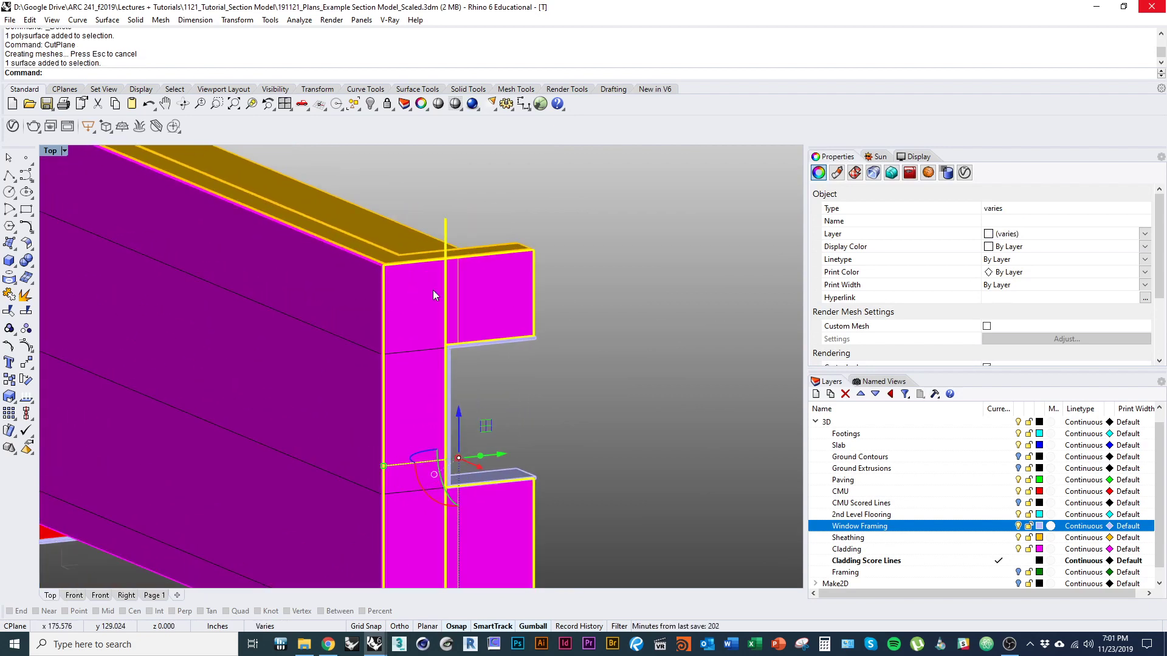
pyautogui.write('Intersect')
pyautogui.press('Return')
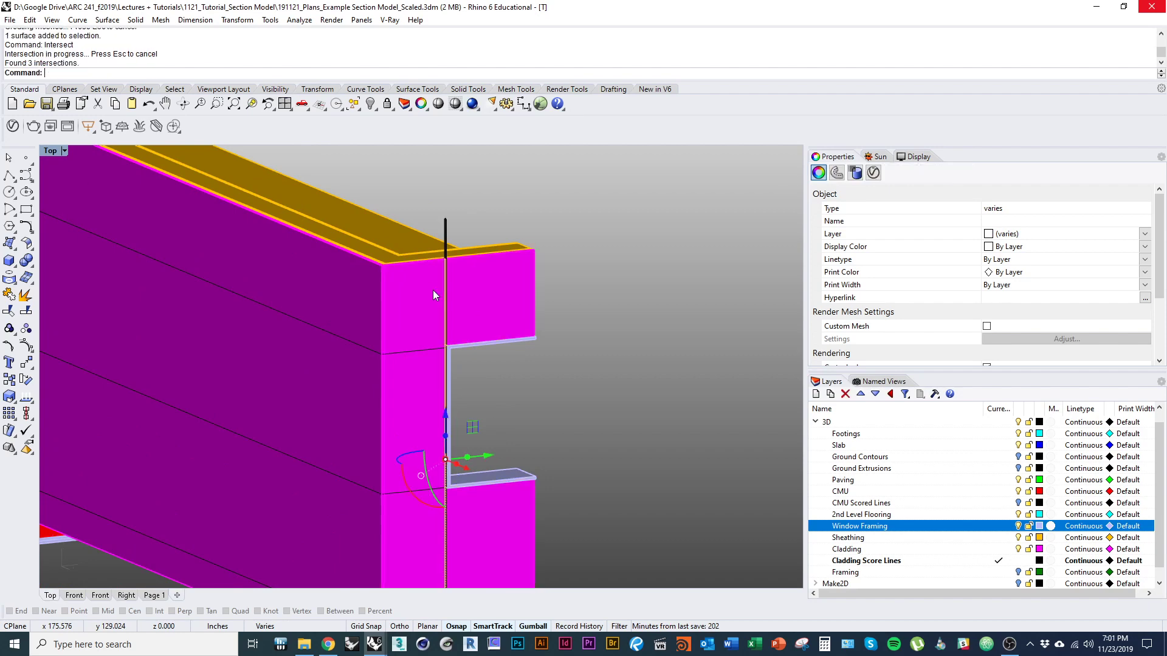
pyautogui.scroll(2, 465, 237)
pyautogui.click(465, 237)
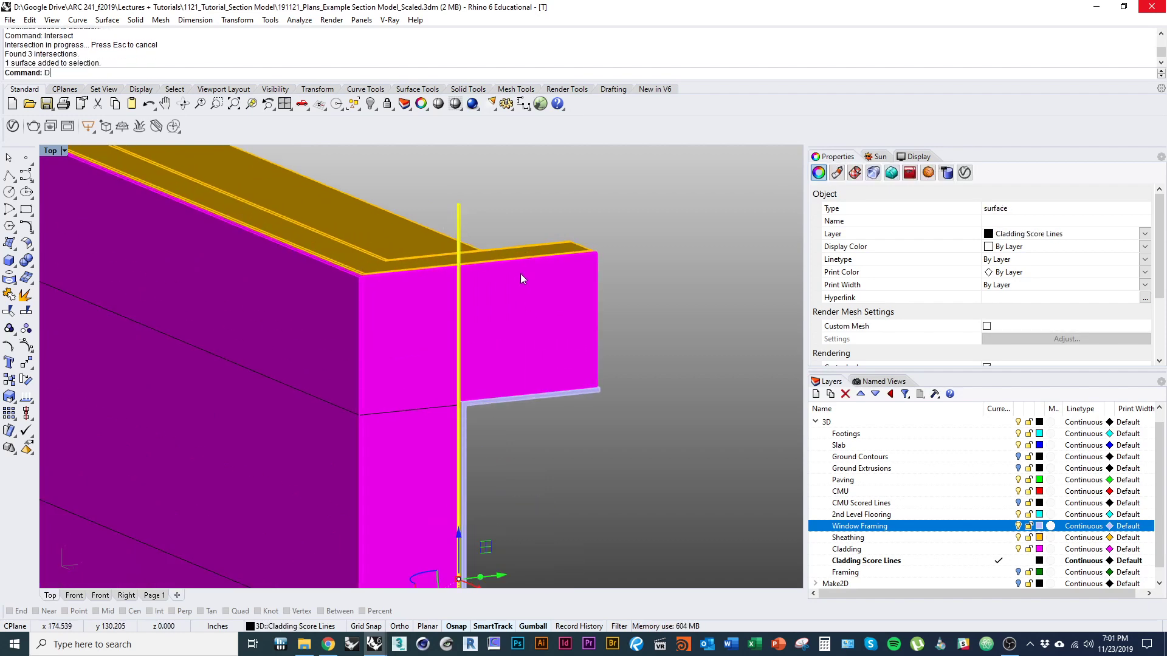
pyautogui.write('D')
pyautogui.press('Return')
# Step: Create two vertical cut planes through the long cladding panel, one at each upper corner of the door opening
pyautogui.moveTo(493, 273); pyautogui.dragTo(436, 389, button='right')
pyautogui.click(408, 400)
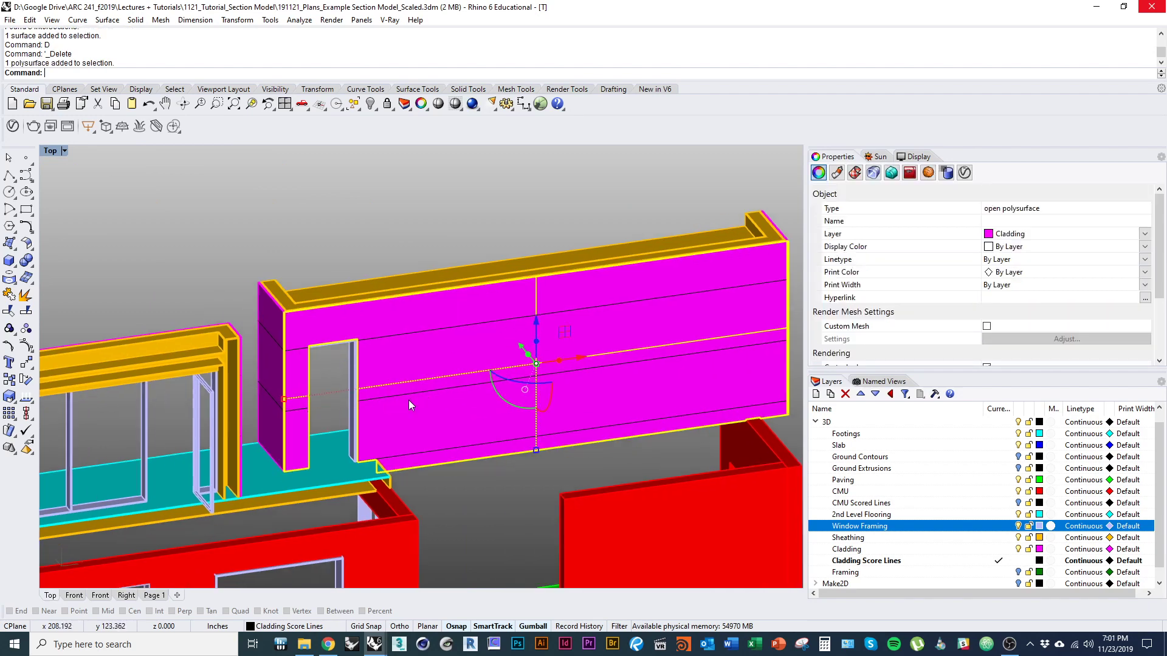
pyautogui.write('CutP')
pyautogui.press('Return')
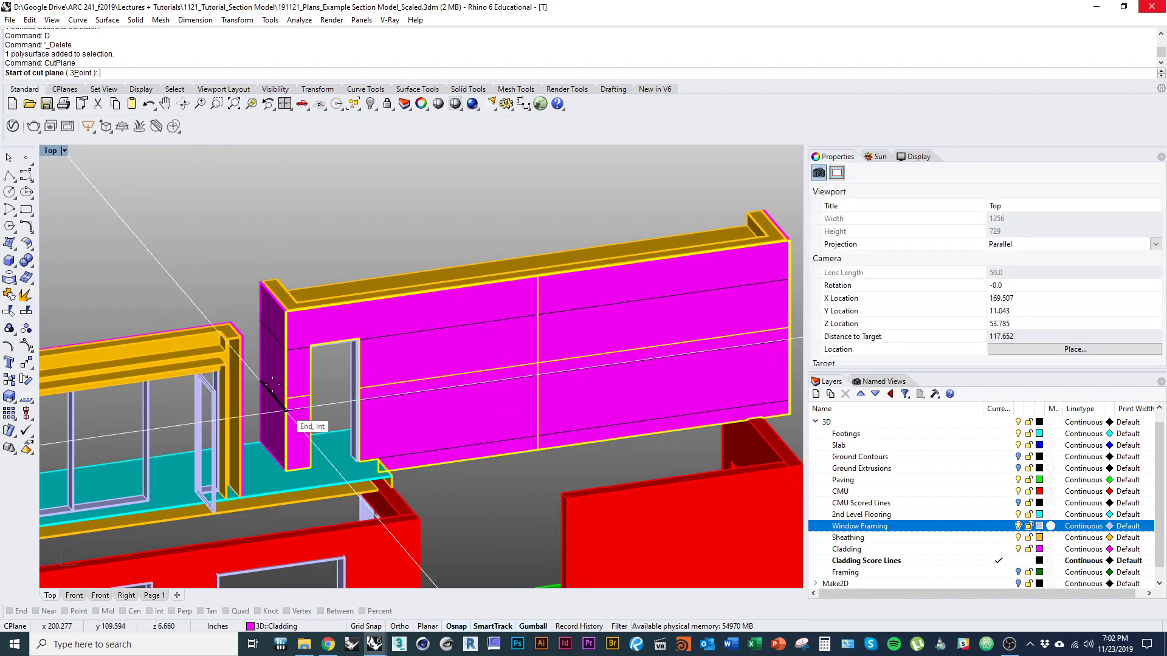
pyautogui.scroll(6, 286, 411)
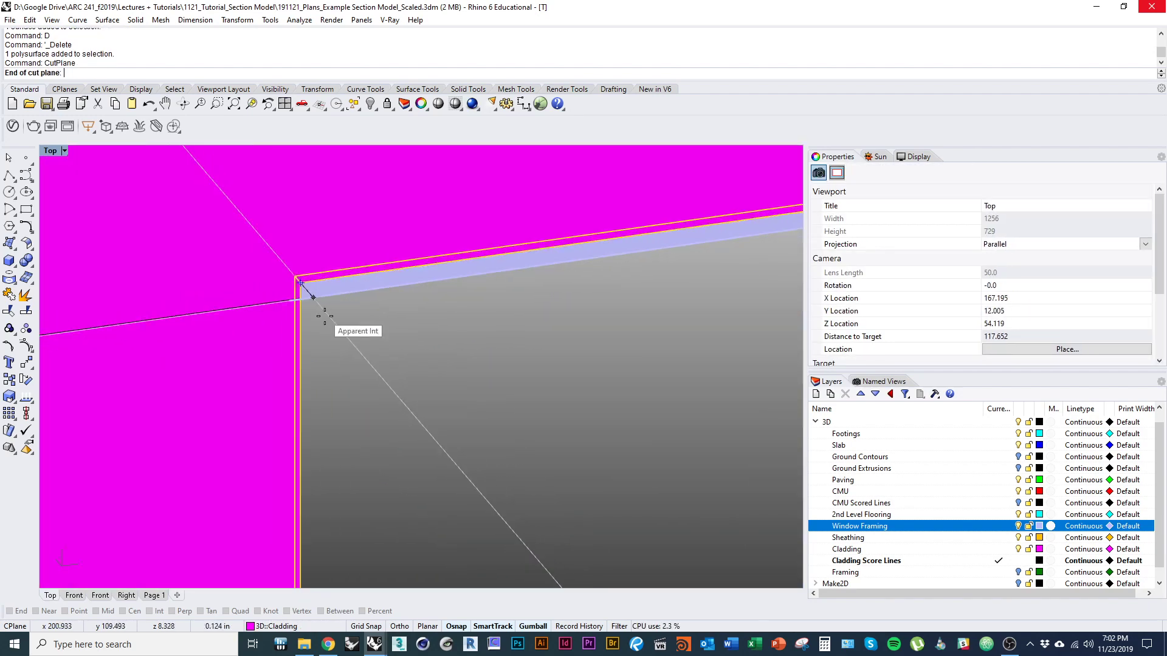
pyautogui.scroll(-4, 359, 350)
pyautogui.scroll(4, 480, 315)
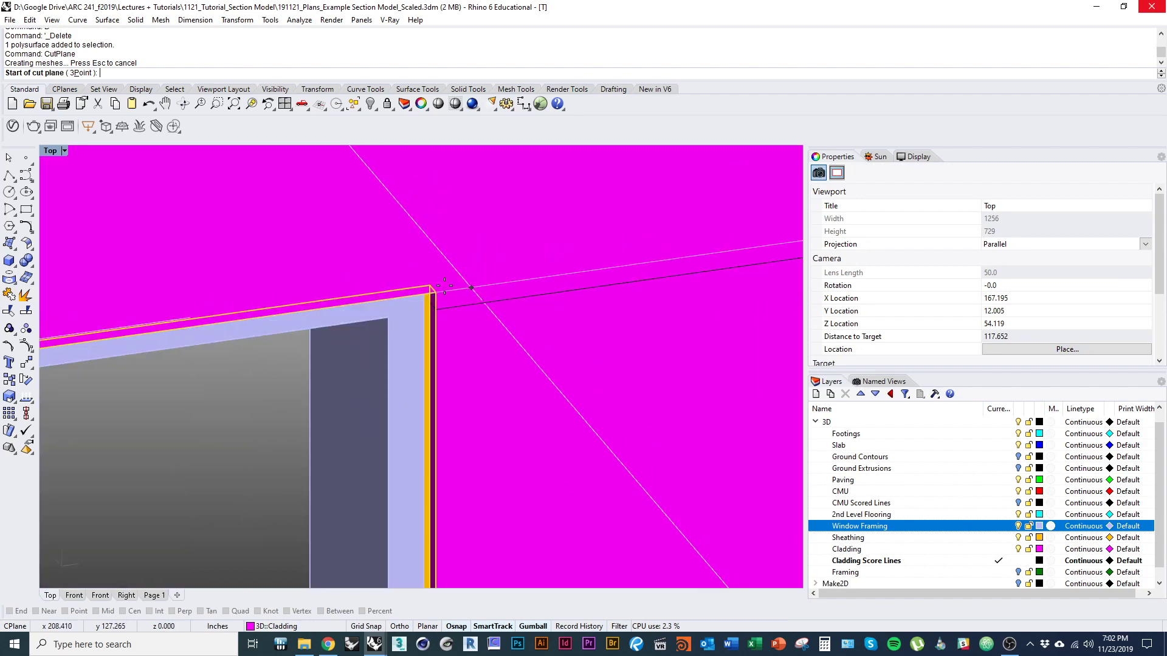
pyautogui.click(434, 294)
pyautogui.click(504, 367)
pyautogui.press('Return')
pyautogui.scroll(-8, 428, 400)
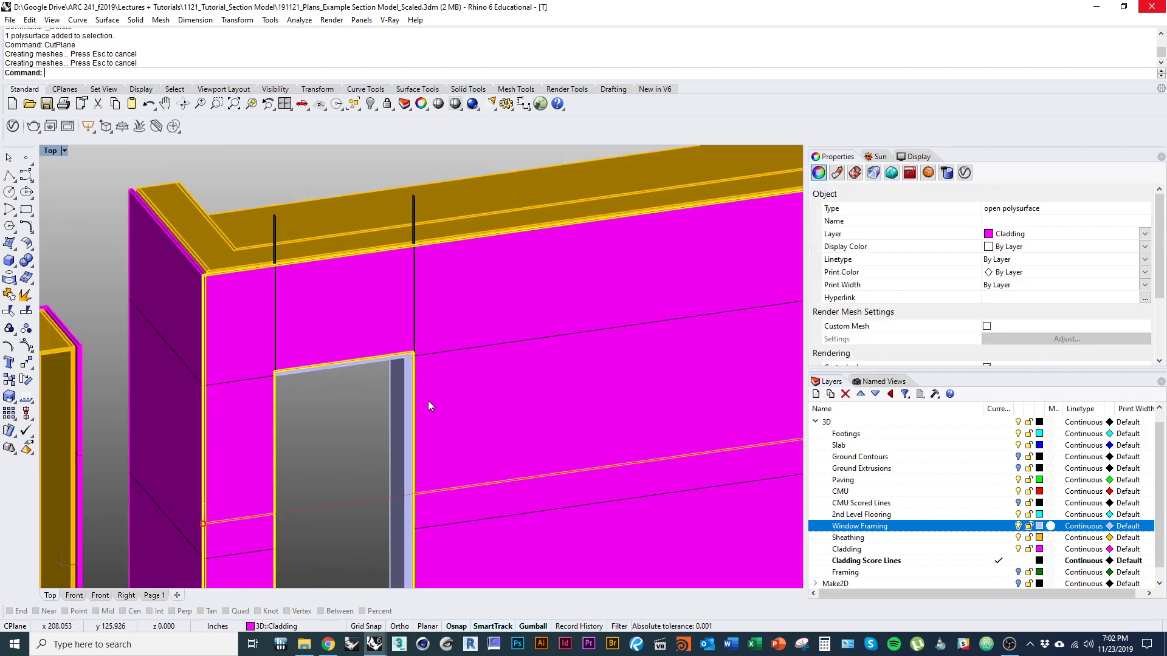
# Step: Intersect the long cladding panel with both vertical planes to create score lines aligned with the door opening's sides
pyautogui.moveTo(428, 400); pyautogui.dragTo(438, 434, button='right')
pyautogui.keyDown('shift'); pyautogui.click(426, 244); pyautogui.keyUp('shift')
pyautogui.keyDown('shift'); pyautogui.click(283, 267); pyautogui.keyUp('shift')
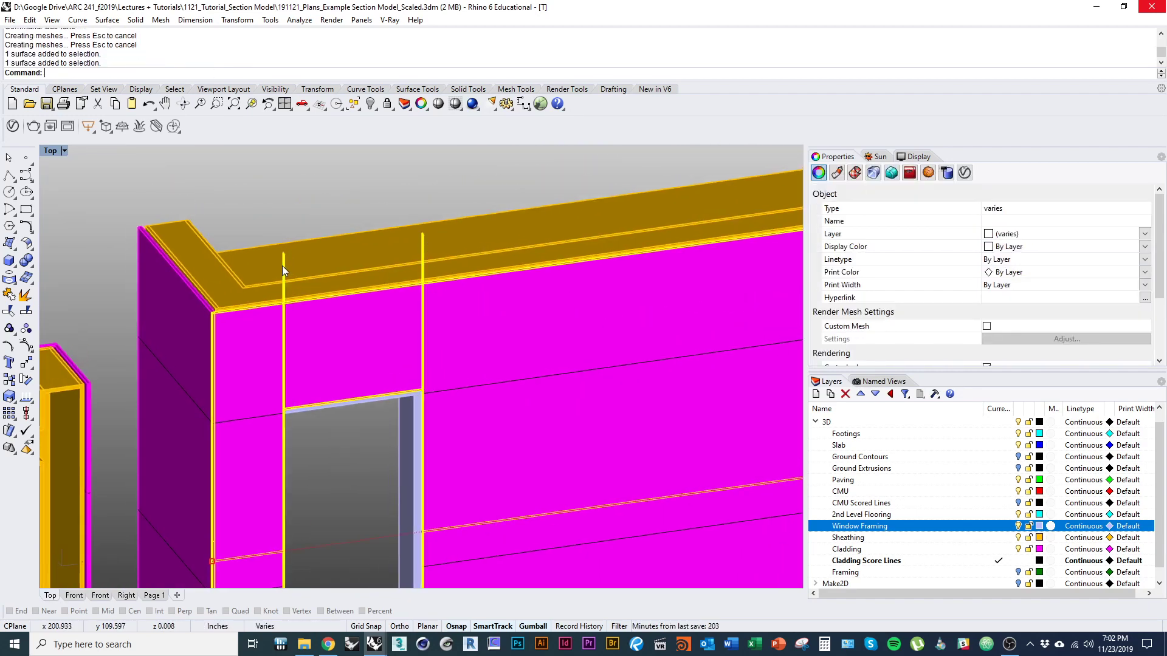
pyautogui.press('Return')
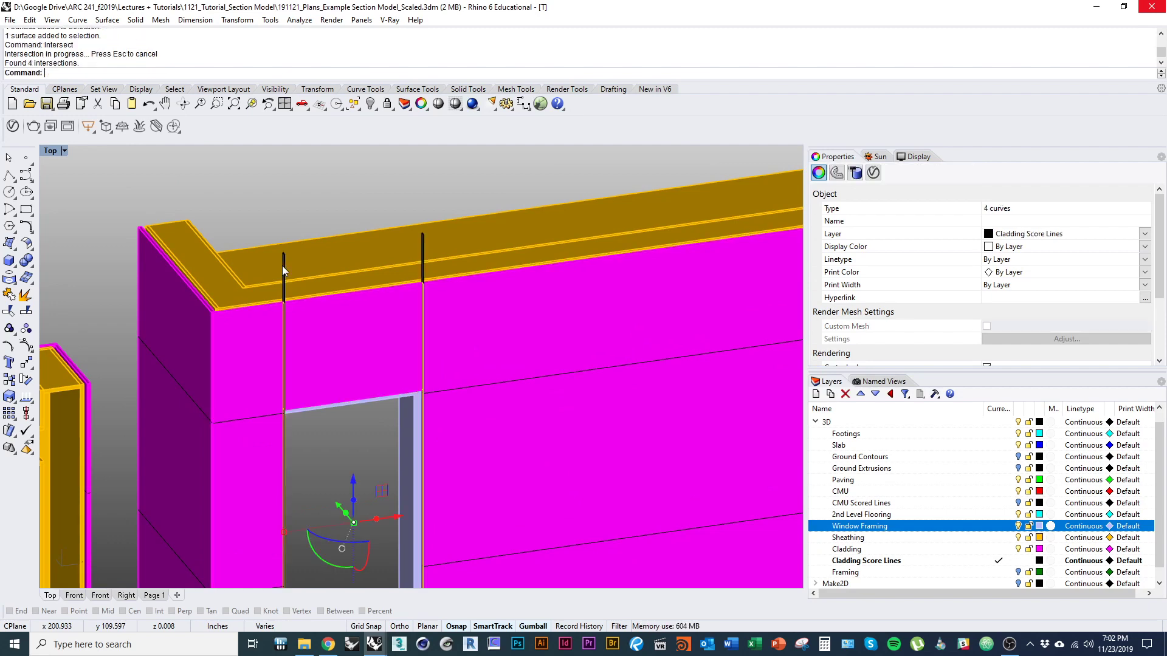
# Step: Delete the two vertical cutting planes at the door opening
pyautogui.scroll(-3, 286, 267)
pyautogui.write('d')
pyautogui.press('Return')
pyautogui.click(282, 258)
pyautogui.write('d')
pyautogui.press('Return')
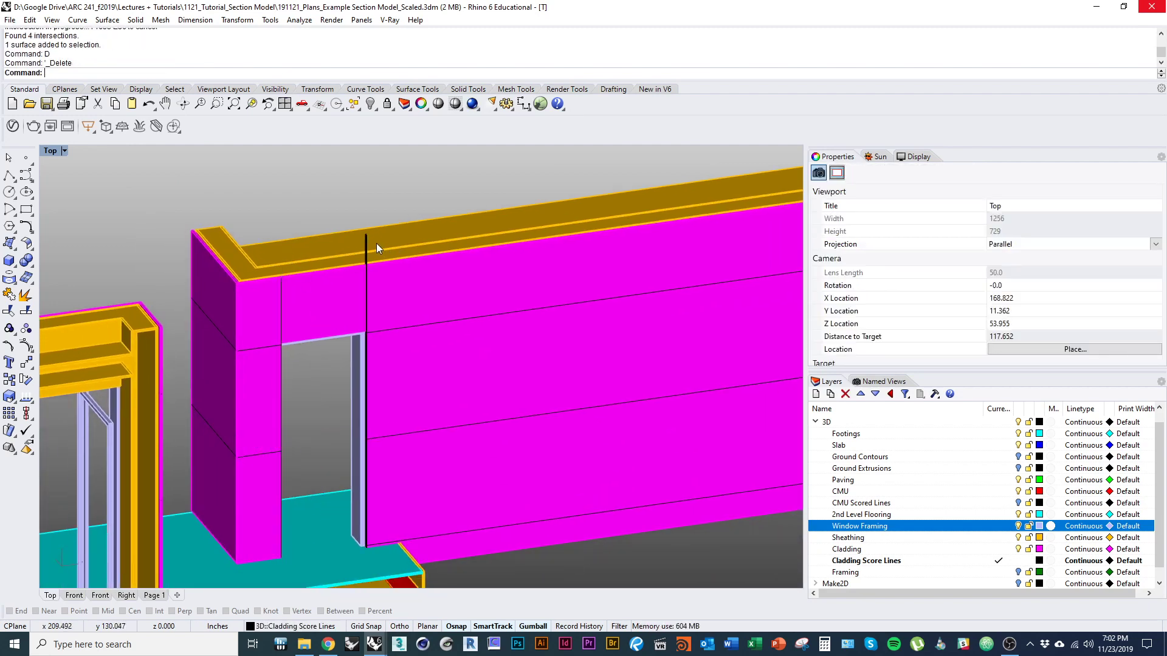
pyautogui.scroll(-2, 304, 294)
# Step: Create a vertical cut plane through the window wall's cladding panel at the upper corner of the opening, beside the narrow pier
pyautogui.moveTo(303, 294); pyautogui.dragTo(231, 435, button='right')
pyautogui.scroll(2, 333, 399)
pyautogui.click(378, 293)
pyautogui.scroll(2, 377, 293)
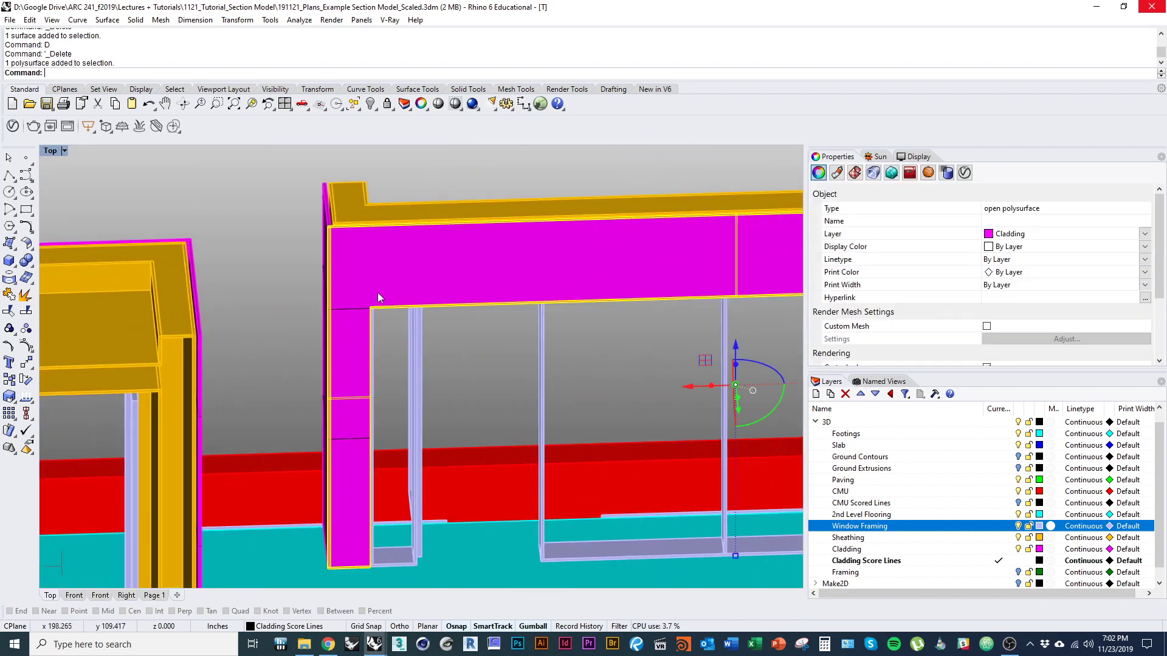
pyautogui.scroll(3, 355, 344)
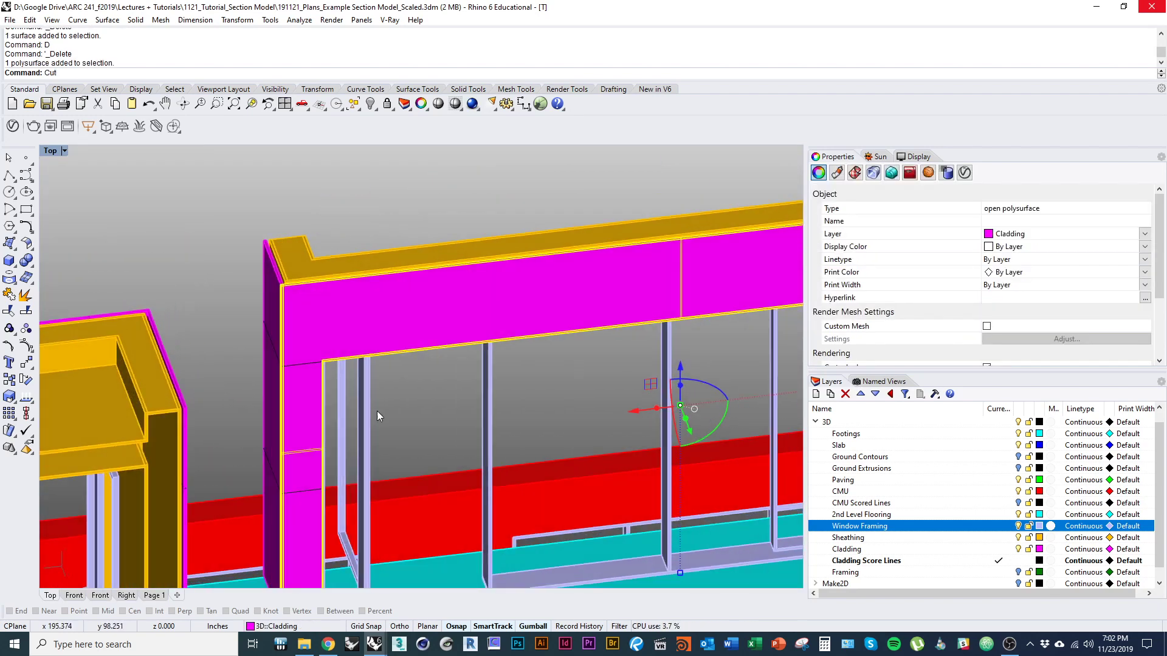
pyautogui.write('Plane')
pyautogui.press('Return')
pyautogui.scroll(3, 340, 388)
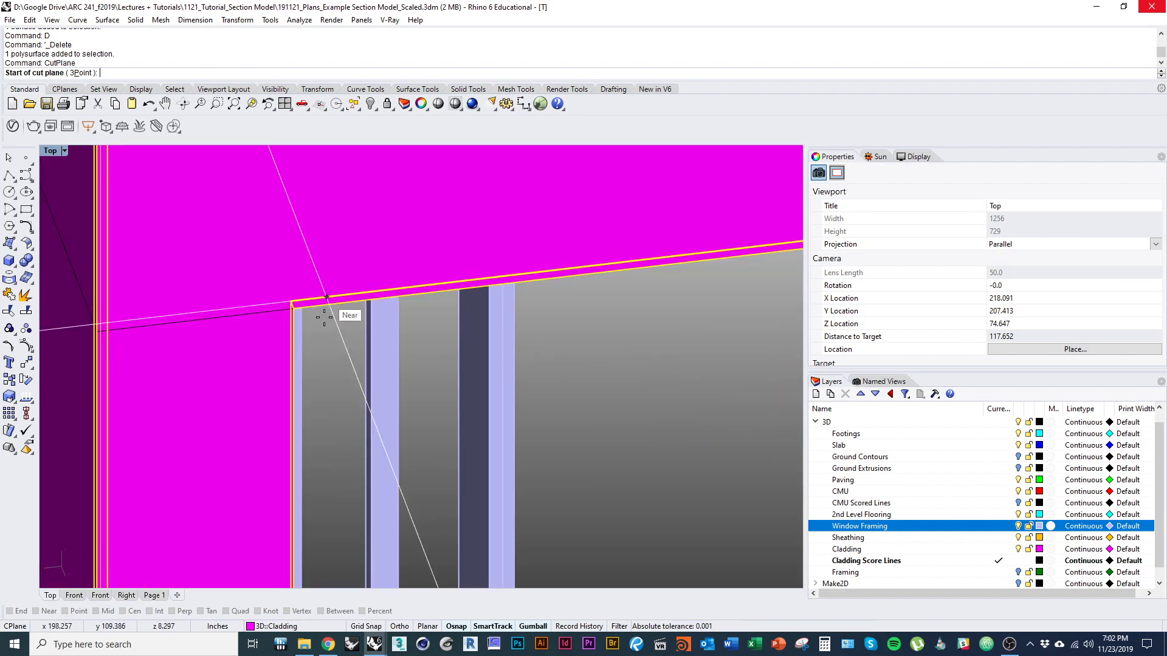
pyautogui.click(293, 308)
pyautogui.click(323, 365)
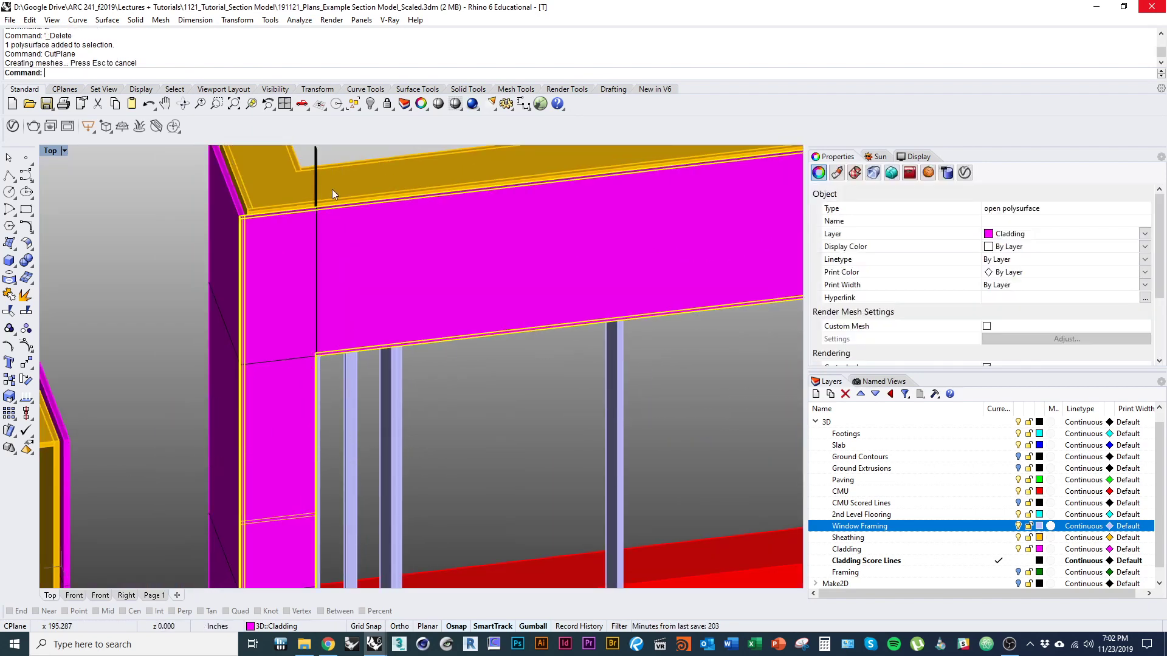
# Step: Intersect the window wall's cladding with the vertical plane to create score lines, and delete the plane
pyautogui.write('Intersect')
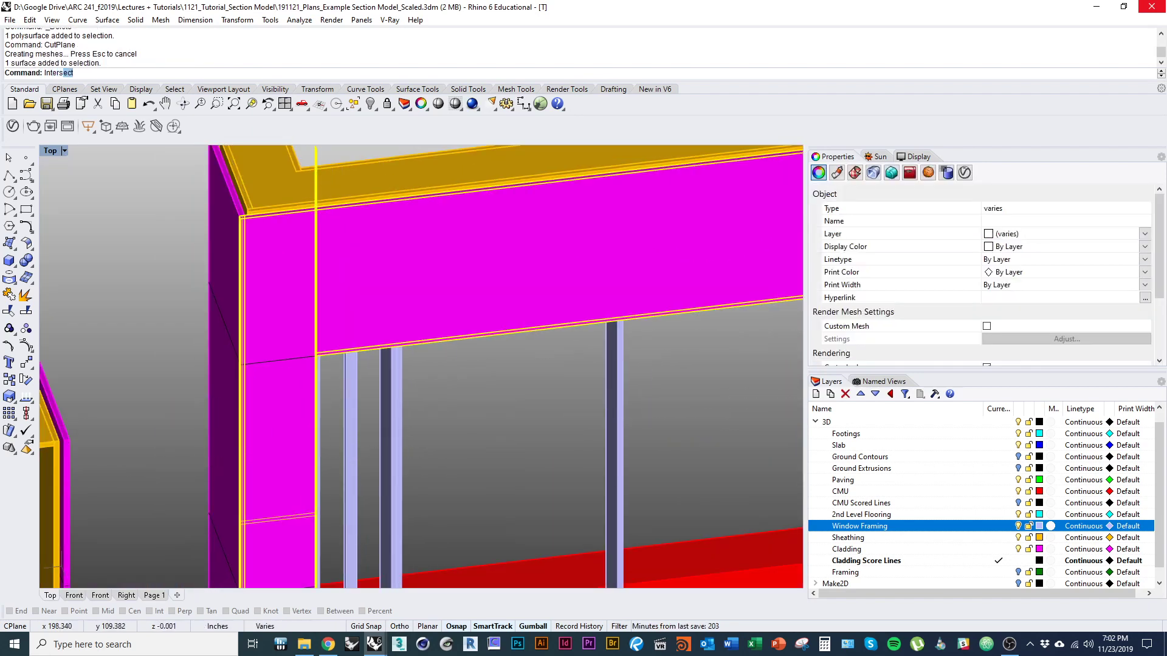
pyautogui.press('Return')
pyautogui.scroll(-4, 352, 217)
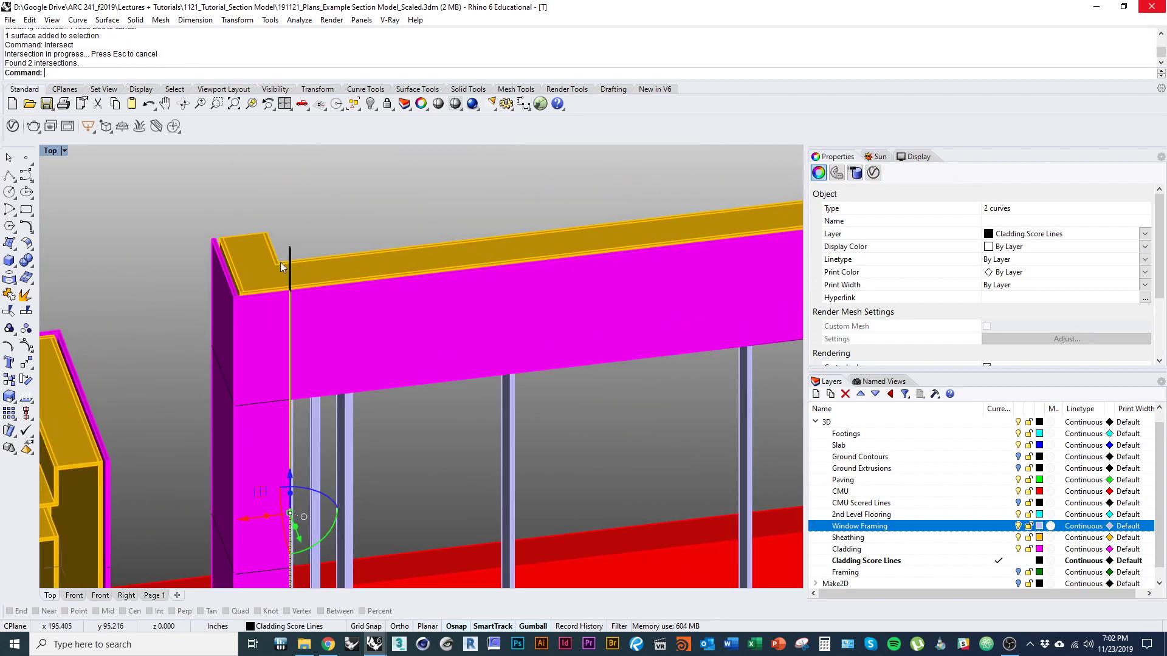
pyautogui.click(288, 248)
pyautogui.write('D')
pyautogui.press('Return')
# Step: Measure the long cladding panel from the door opening's score line to its far end with a temporary line
pyautogui.scroll(-3, 336, 316)
pyautogui.moveTo(340, 334)
pyautogui.mouseDown(button='right')
pyautogui.moveTo(338, 308)
pyautogui.moveTo(377, 301)
pyautogui.moveTo(302, 339)
pyautogui.moveTo(359, 344)
pyautogui.mouseUp(button='right')
pyautogui.scroll(-3, 302, 339)
pyautogui.scroll(5, 359, 344)
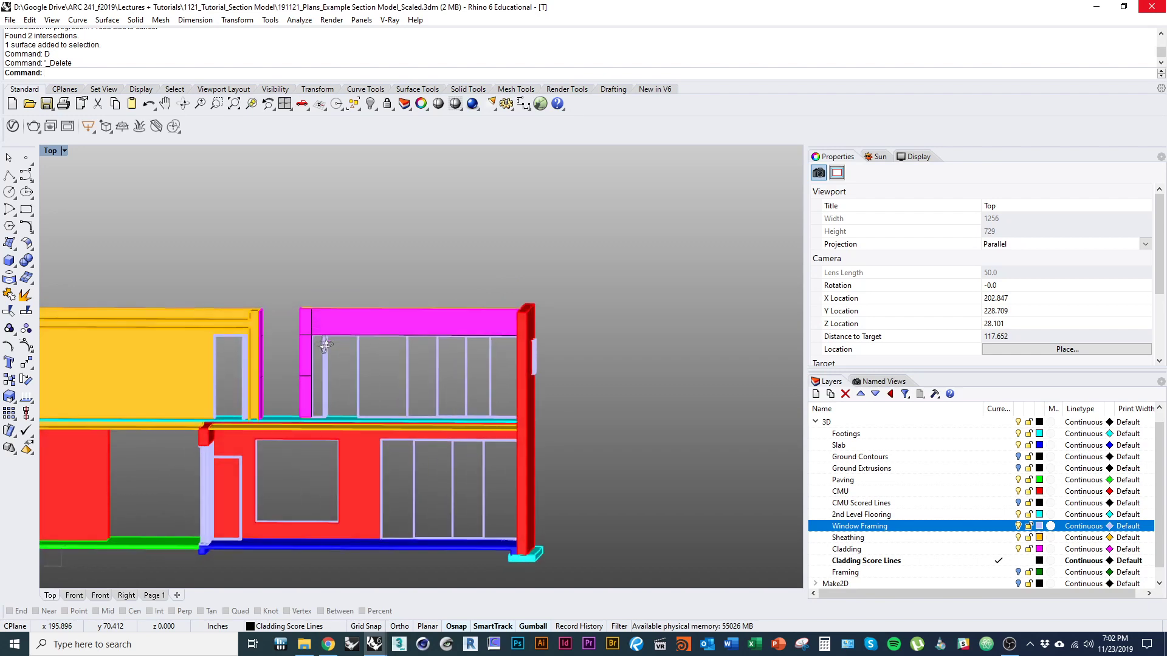
pyautogui.scroll(-3, 357, 374)
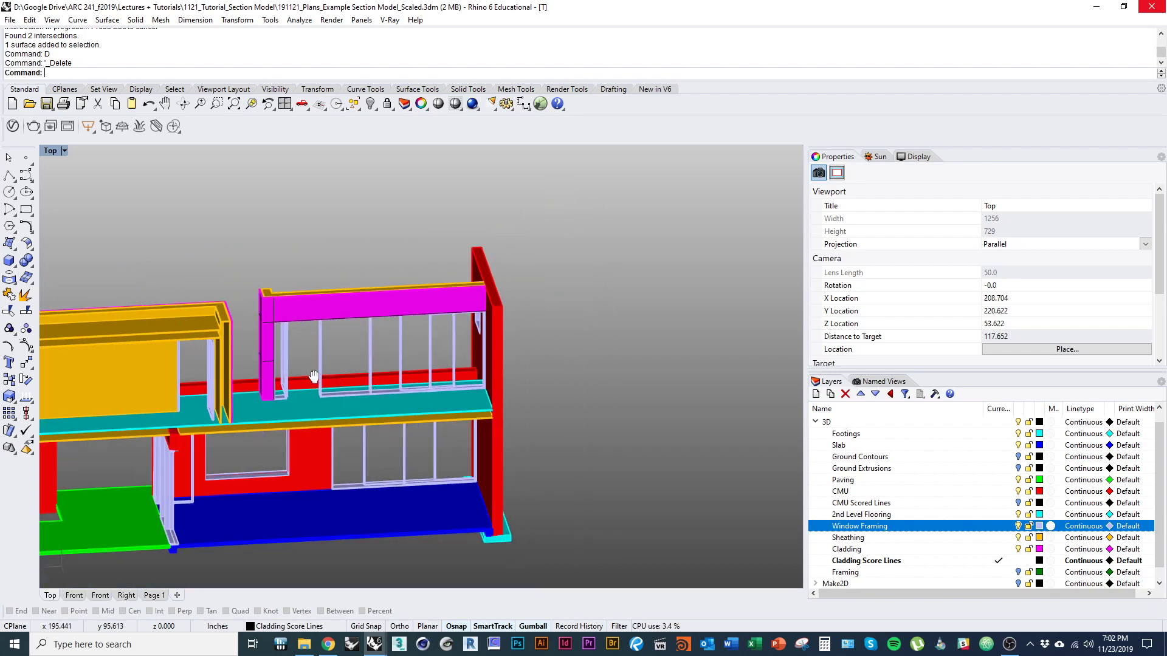
pyautogui.moveTo(358, 374); pyautogui.dragTo(334, 399, button='right')
pyautogui.scroll(4, 454, 400)
pyautogui.click(414, 368)
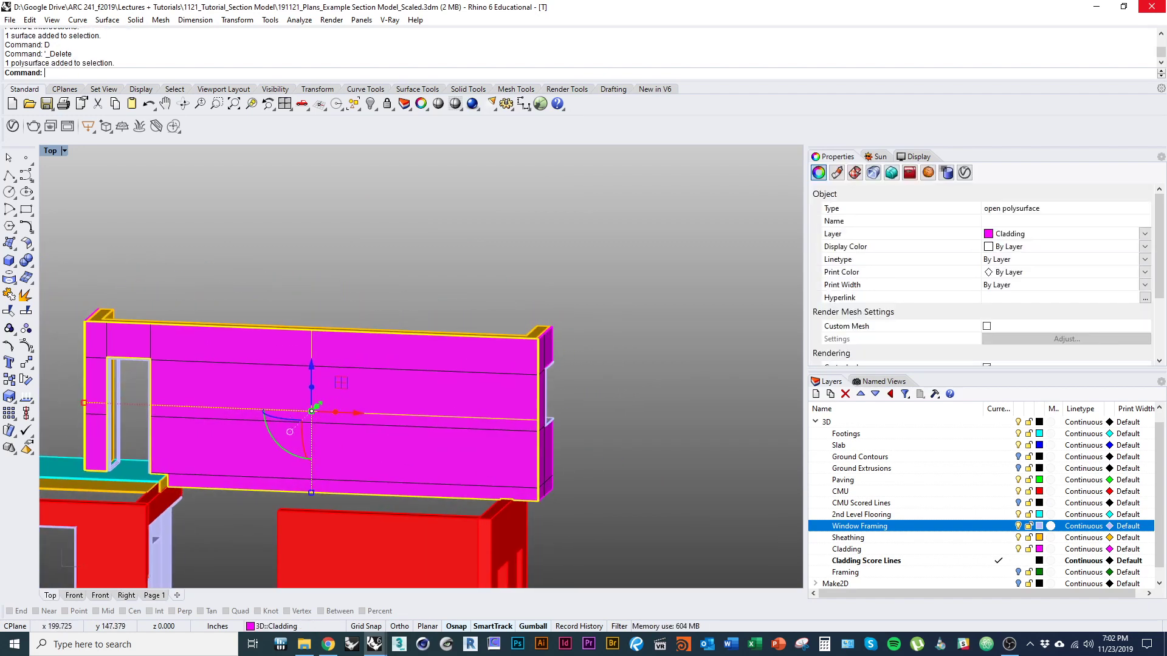
pyautogui.press('Return')
pyautogui.scroll(6, 173, 373)
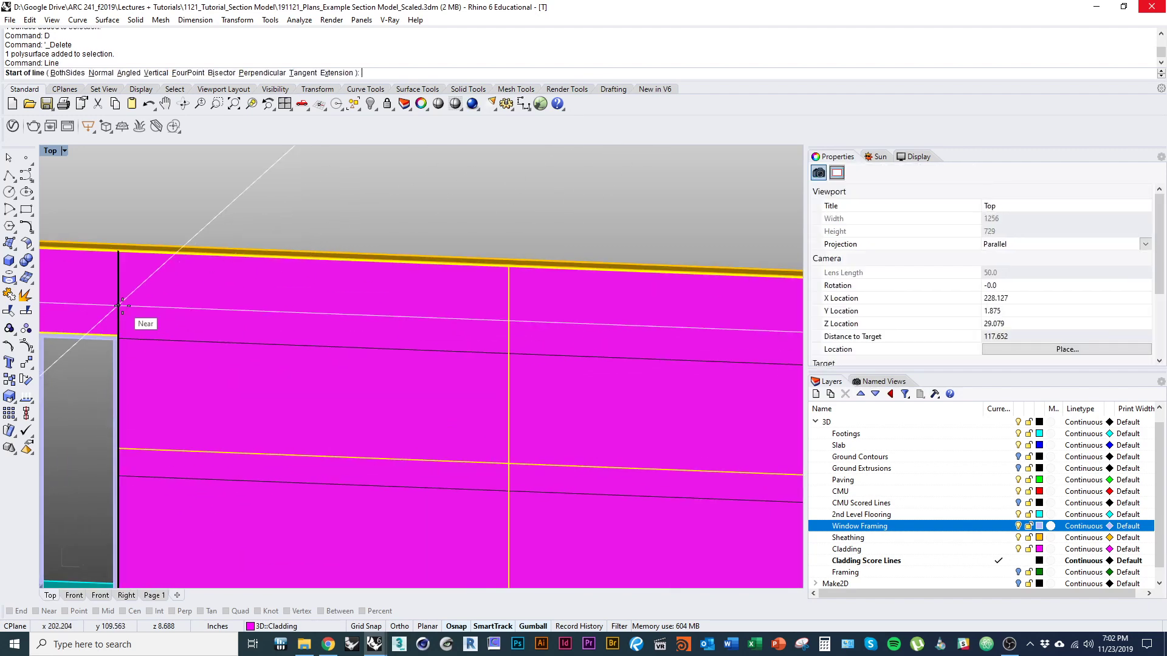
pyautogui.click(118, 308)
pyautogui.scroll(-5, 167, 314)
pyautogui.press('shift')
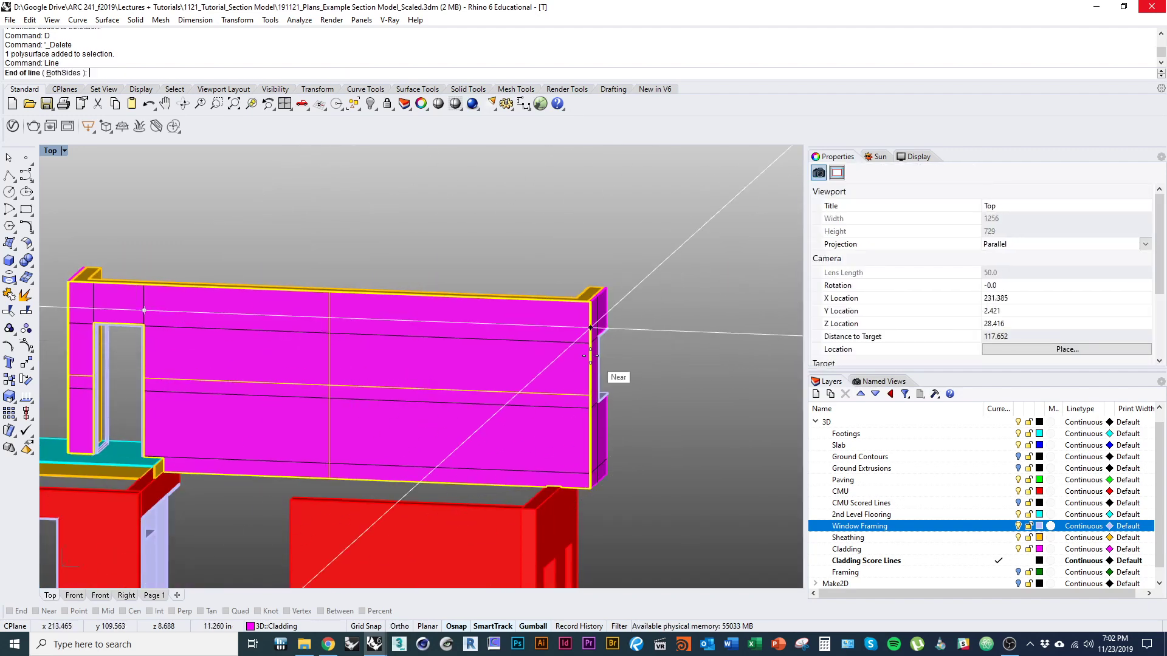
pyautogui.scroll(3, 590, 329)
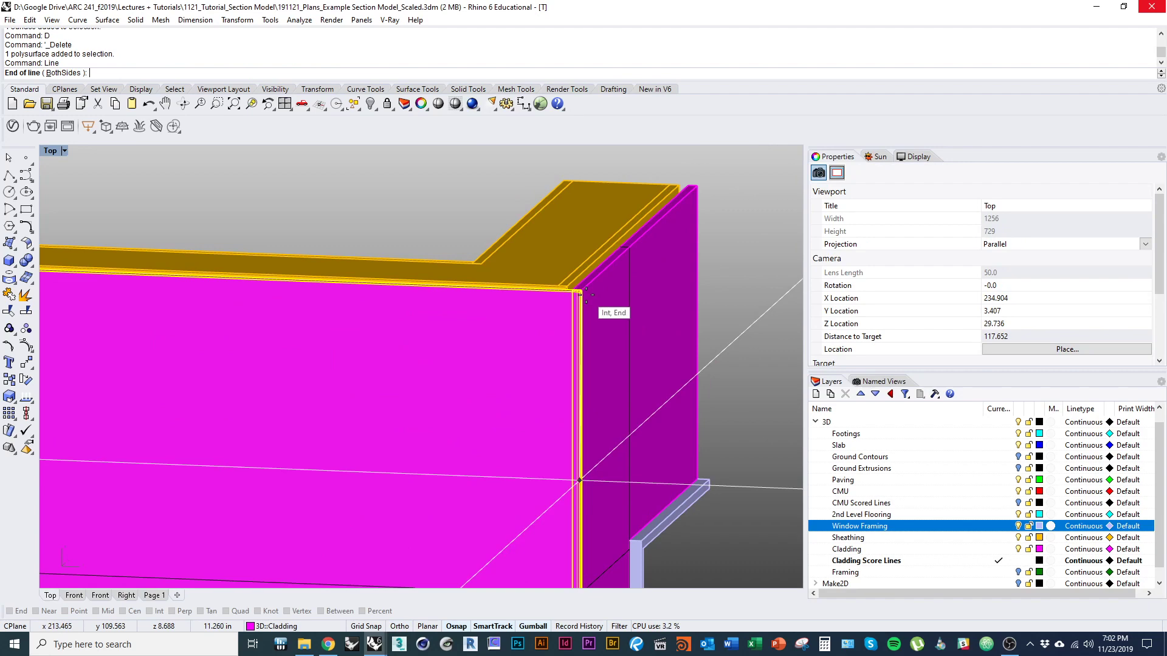
pyautogui.click(585, 296)
pyautogui.scroll(-6, 565, 425)
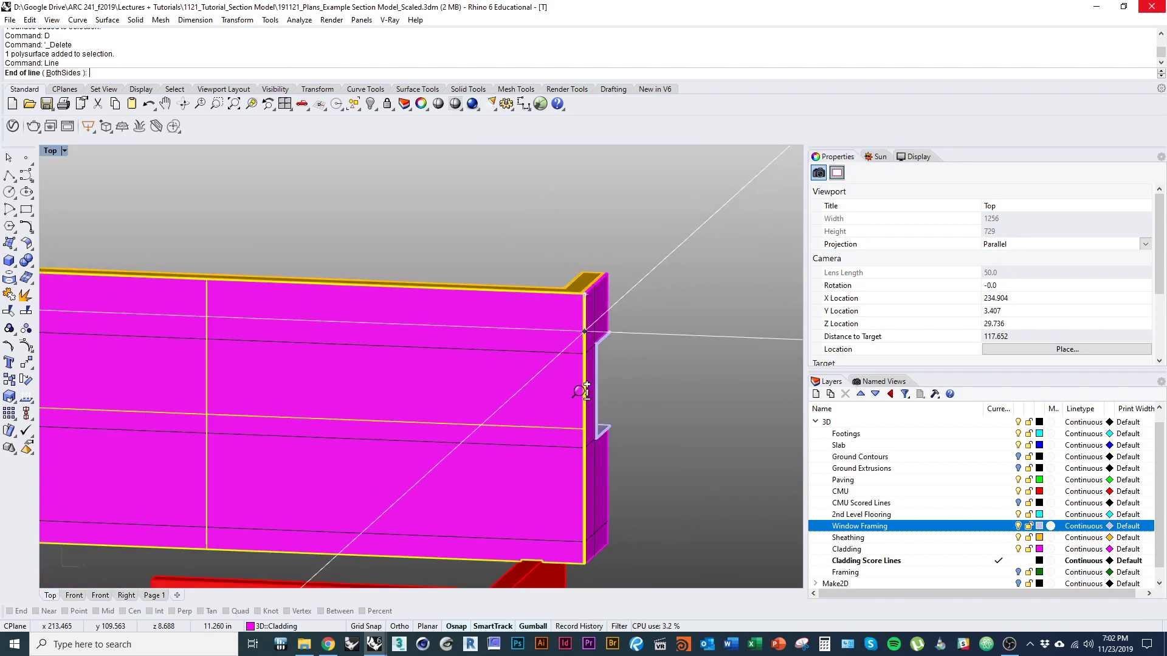
pyautogui.moveTo(562, 390); pyautogui.dragTo(429, 418, button='right')
pyautogui.scroll(-2, 522, 401)
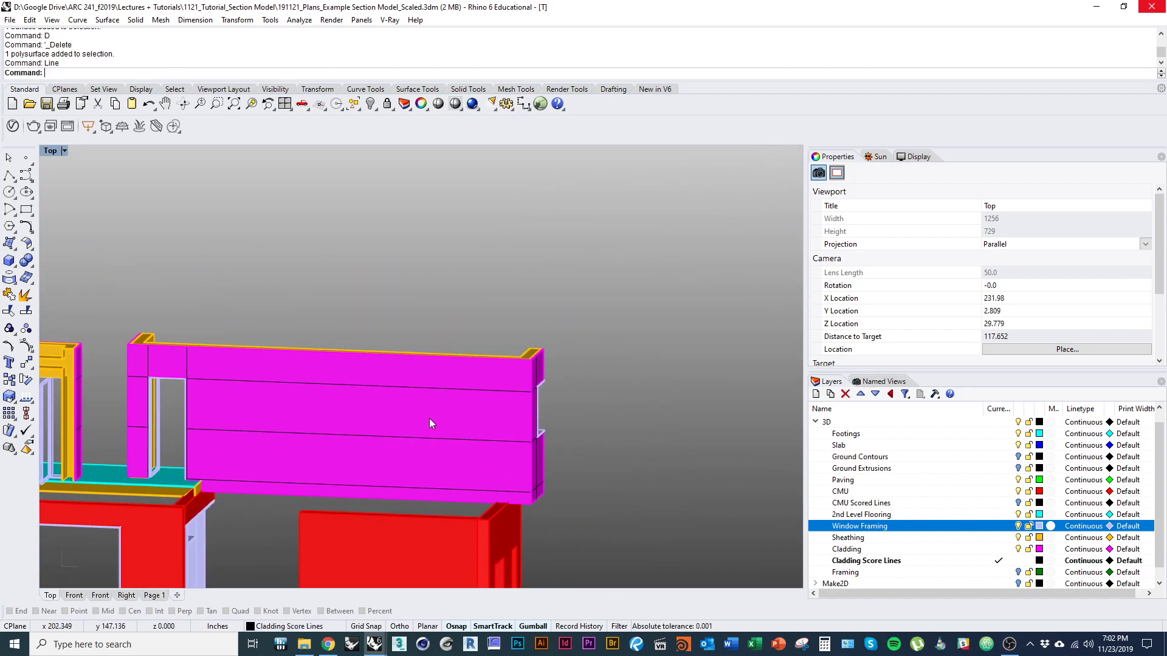
# Step: Switch to Calculator, divide 4 by 2 to work out the score line spacing, and return to Rhino
pyautogui.scroll(4, 429, 418)
pyautogui.moveTo(556, 458); pyautogui.dragTo(610, 410, button='right')
pyautogui.scroll(-2, 602, 415)
pyautogui.scroll(-1, 680, 497)
pyautogui.keyDown('shift'); pyautogui.moveTo(680, 497); pyautogui.dragTo(646, 469, button='right'); pyautogui.keyUp('shift')
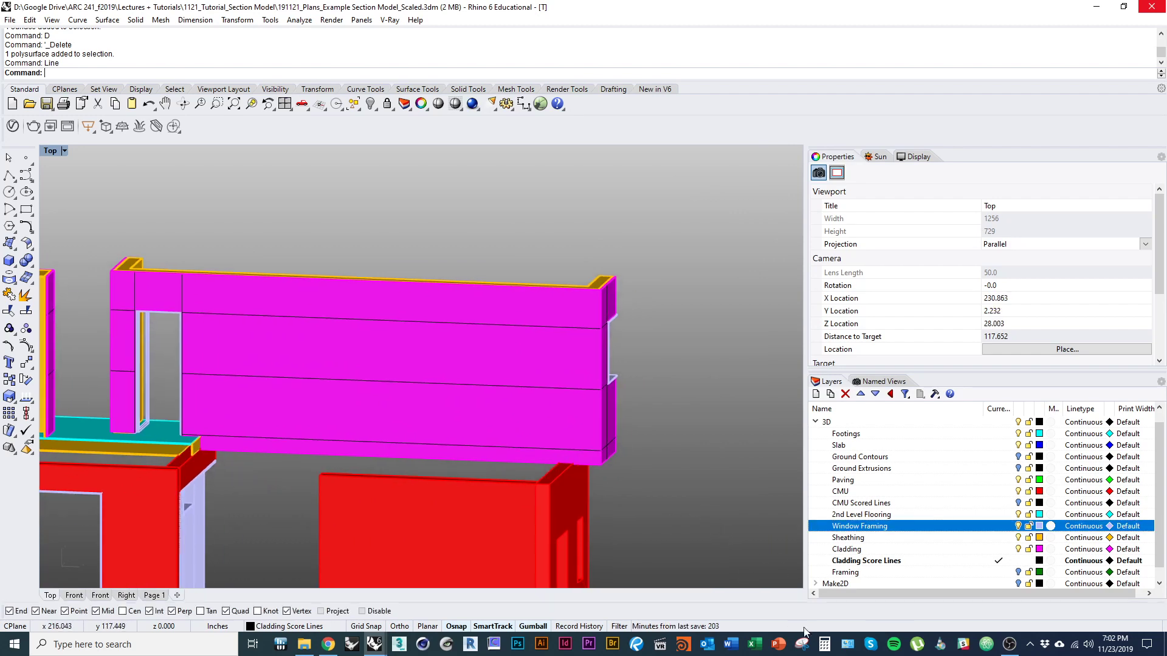
pyautogui.click(824, 644)
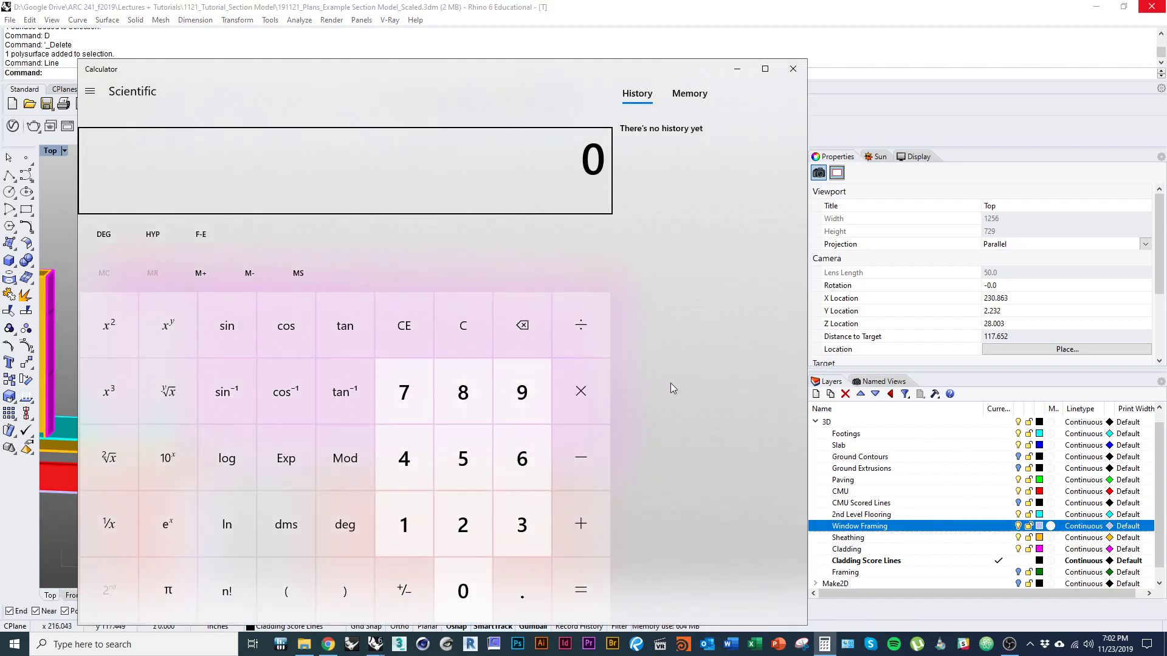
pyautogui.press('4')
pyautogui.press('*')
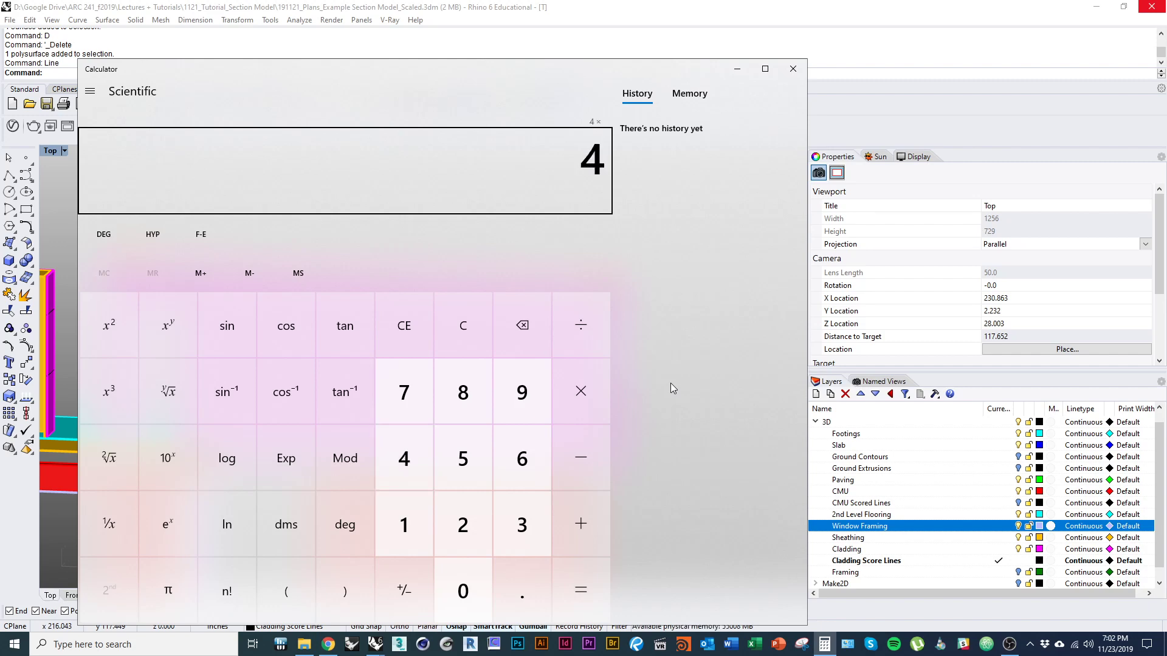
pyautogui.press('Escape')
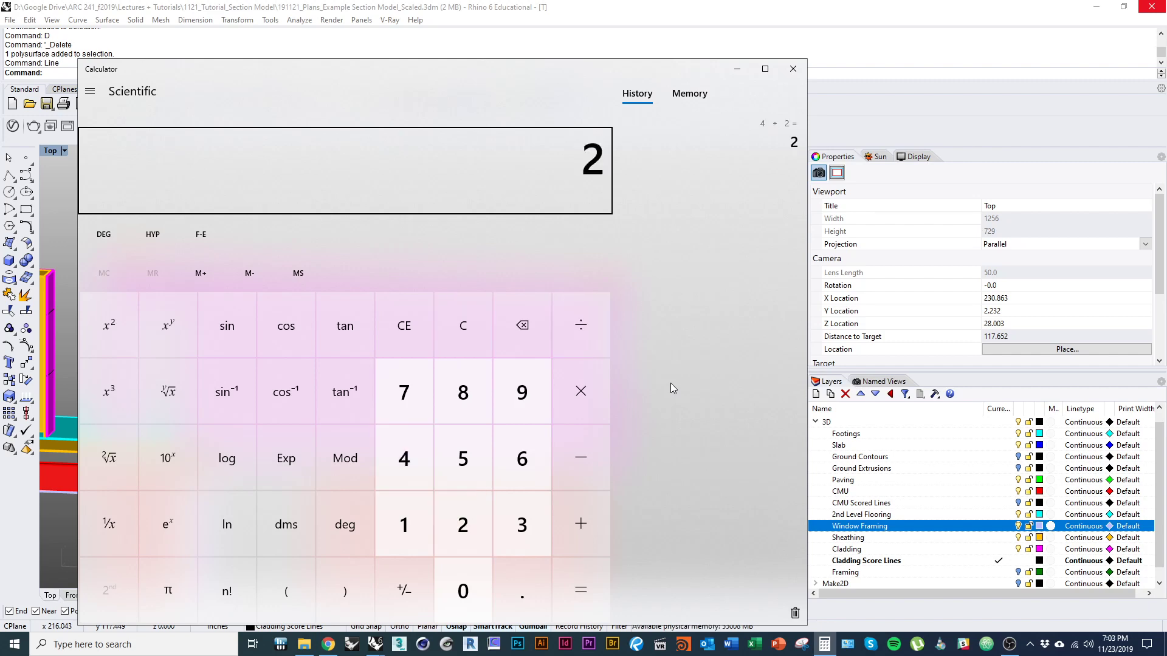
pyautogui.click(721, 5)
# Step: Create a vertical cut plane through the long cladding panel at the door opening's upper corner, on the side facing the solid wall
pyautogui.moveTo(406, 349); pyautogui.dragTo(378, 350, button='right')
pyautogui.scroll(4, 242, 294)
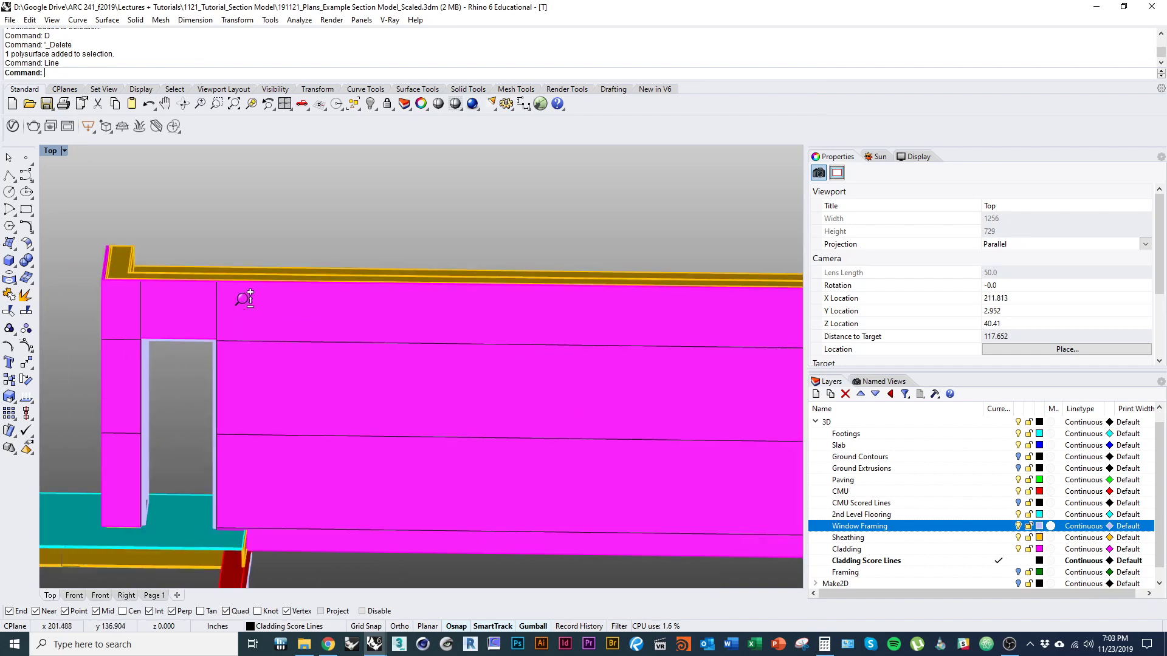
pyautogui.click(203, 310)
pyautogui.scroll(-4, 201, 310)
pyautogui.moveTo(203, 311); pyautogui.dragTo(255, 345, button='right')
pyautogui.click(324, 400)
pyautogui.keyDown('shift'); pyautogui.moveTo(323, 399); pyautogui.dragTo(304, 414, button='right'); pyautogui.keyUp('shift')
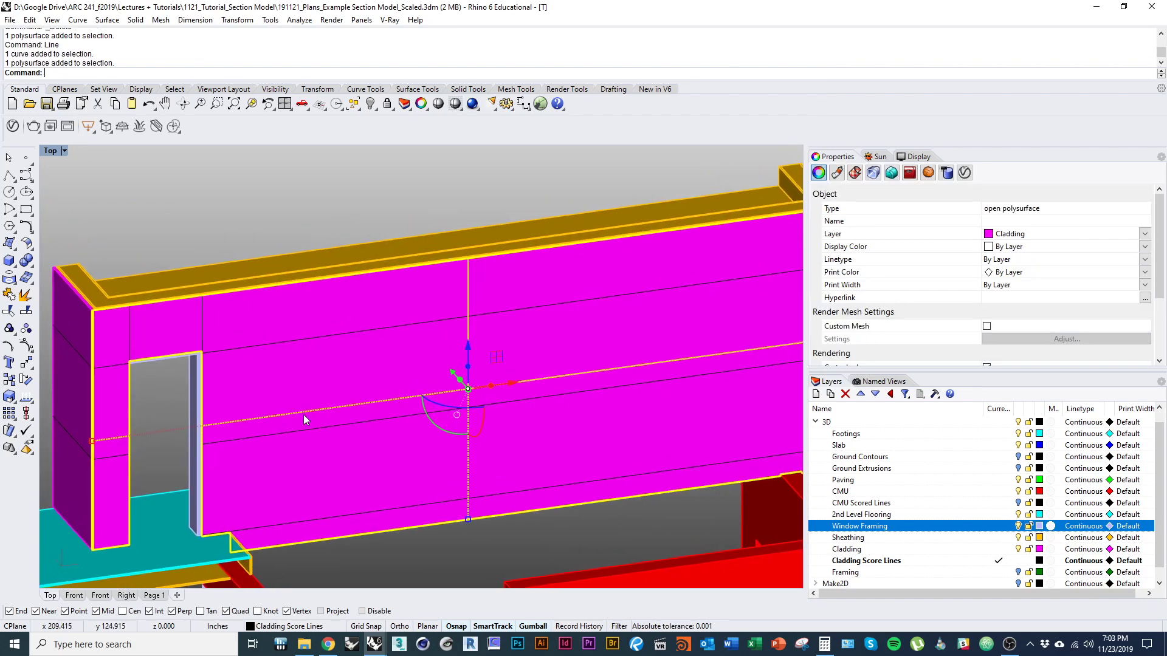
pyautogui.write('CutPlane')
pyautogui.press('Return')
pyautogui.scroll(4, 273, 336)
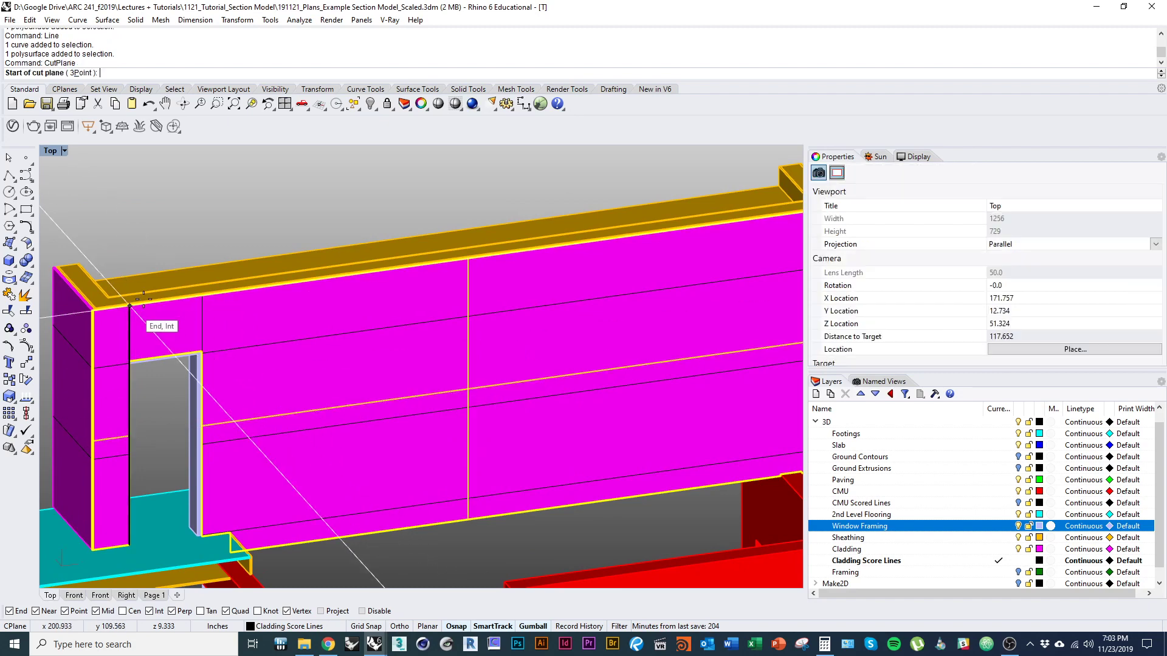
pyautogui.scroll(-5, 275, 336)
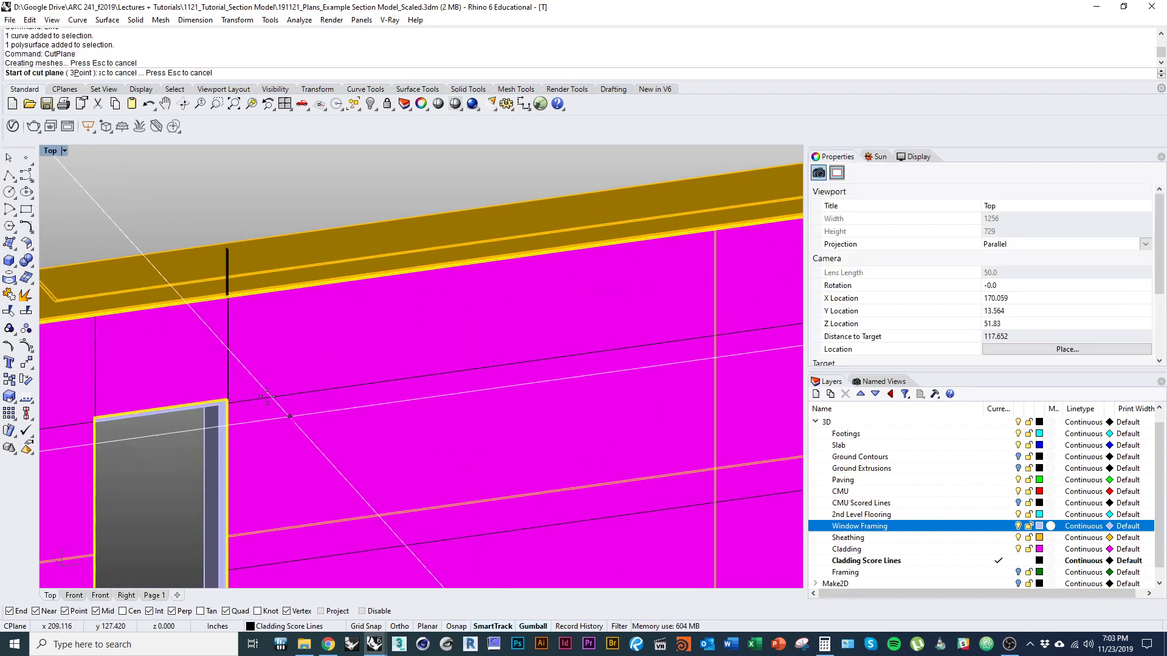
pyautogui.press('Escape')
# Step: Offset the door-edge cut plane 2 inches toward the solid part of the long cladding panel, with Solid set to No
pyautogui.click(262, 365)
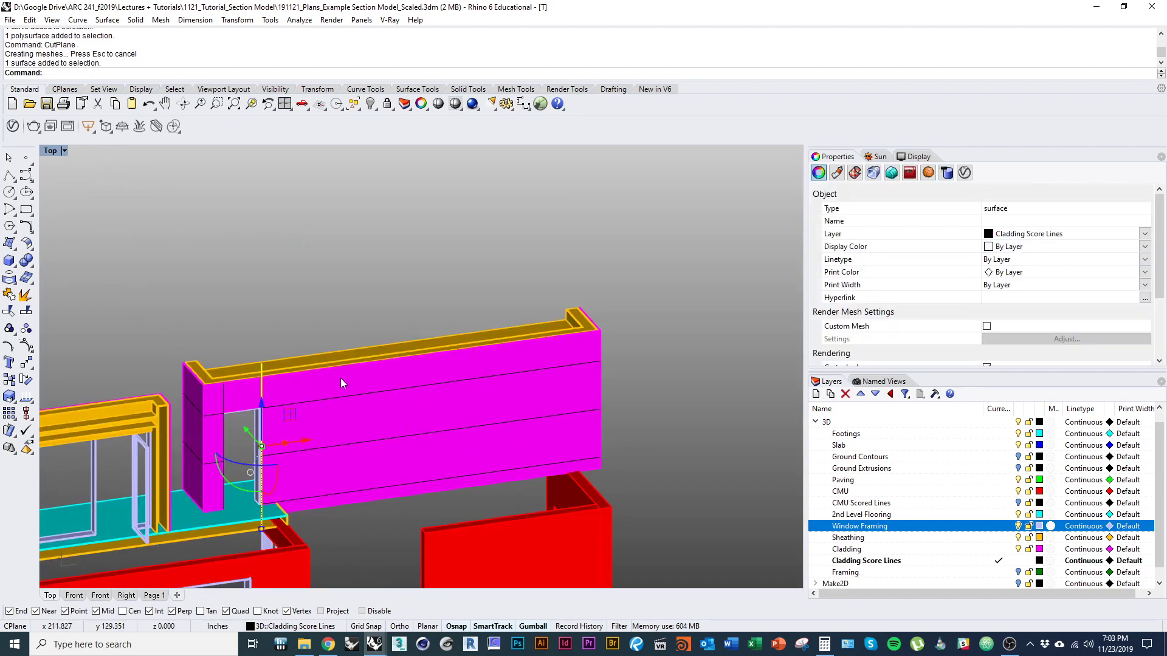
pyautogui.write('Offset')
pyautogui.press('Return')
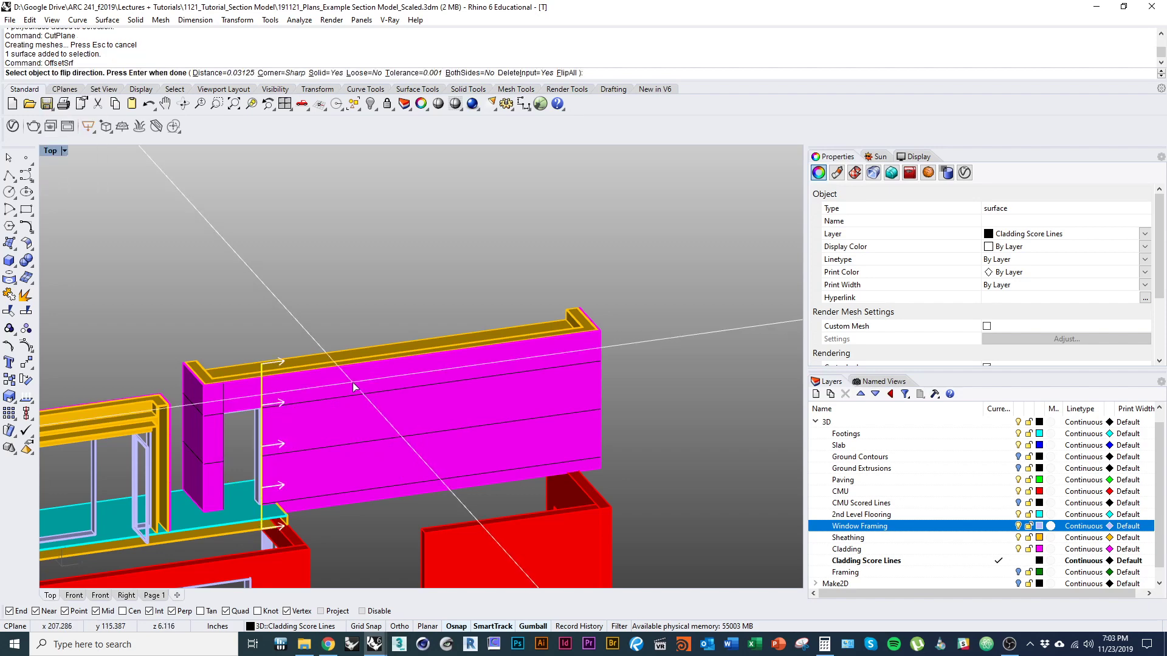
pyautogui.scroll(2, 333, 371)
pyautogui.click(326, 73)
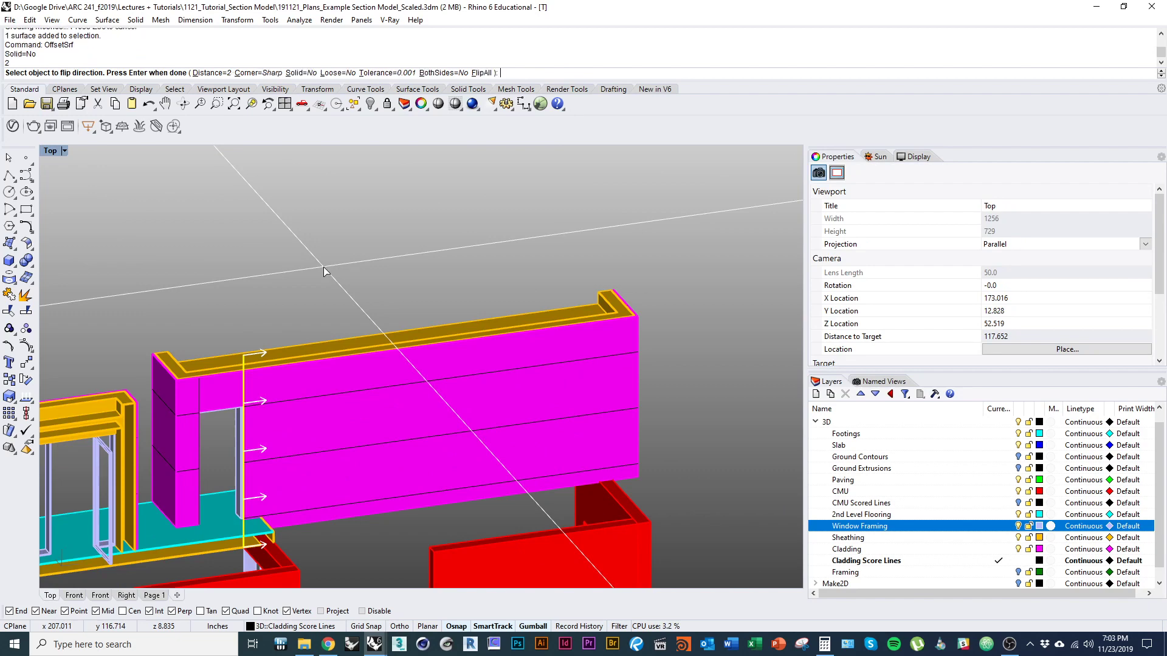
pyautogui.press('Return')
# Step: Repeat the 2-inch surface offset four times, each from the newest plane, to space cut planes along the long cladding panel
pyautogui.scroll(3, 328, 340)
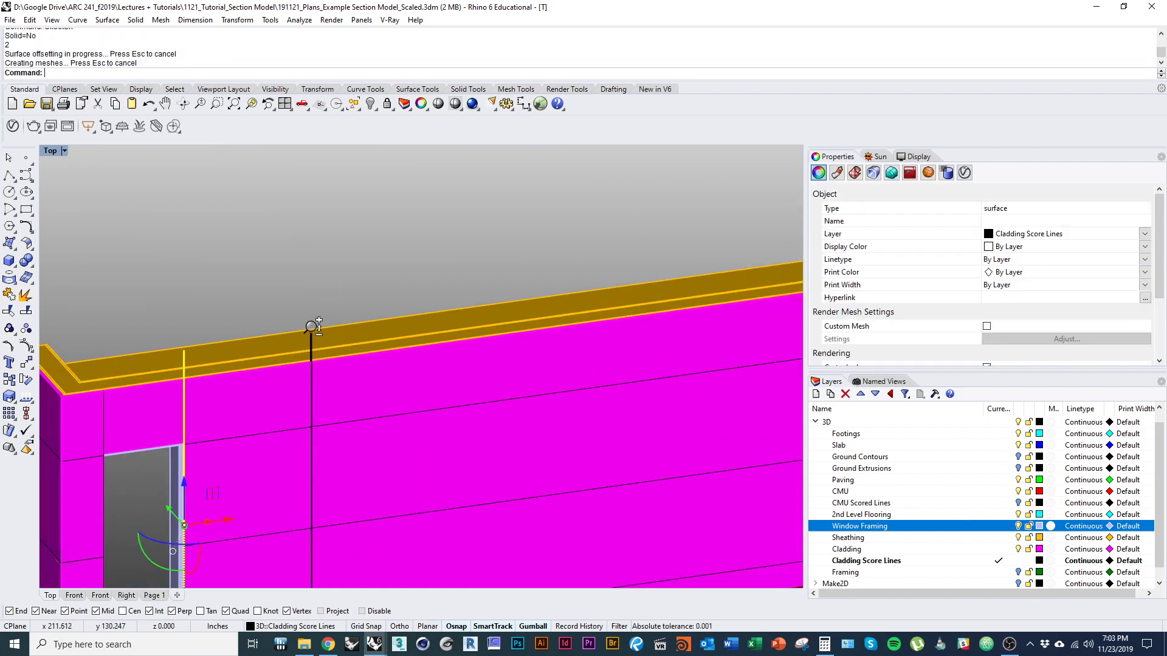
pyautogui.press('Return')
pyautogui.scroll(-4, 442, 262)
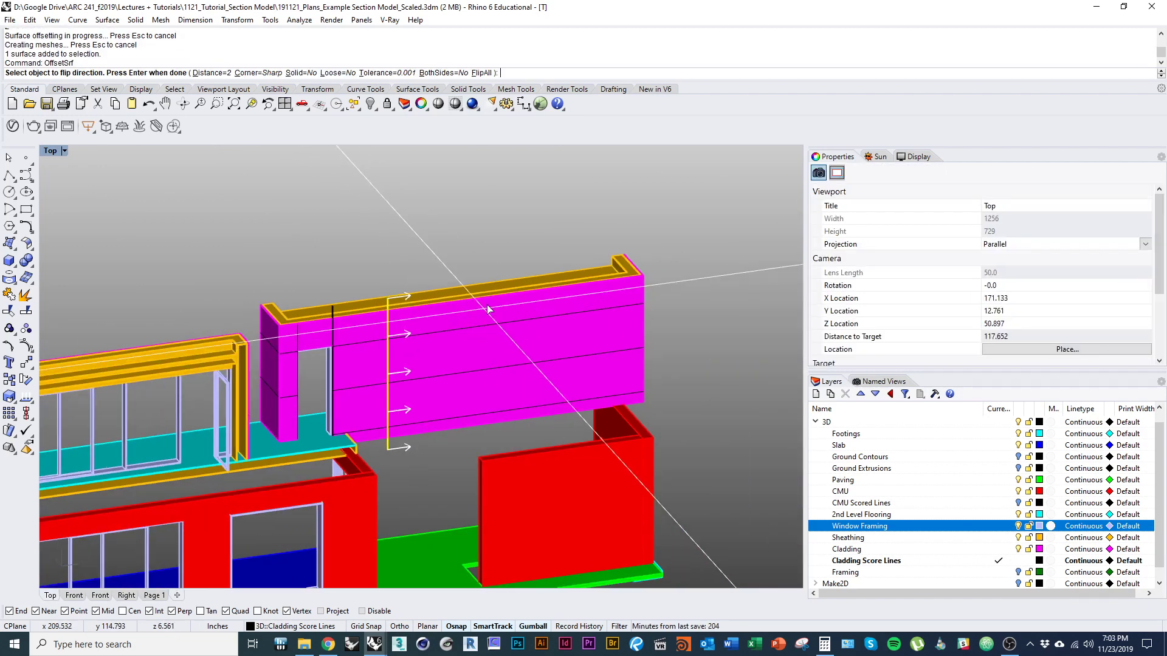
pyautogui.press('Return')
pyautogui.scroll(4, 364, 316)
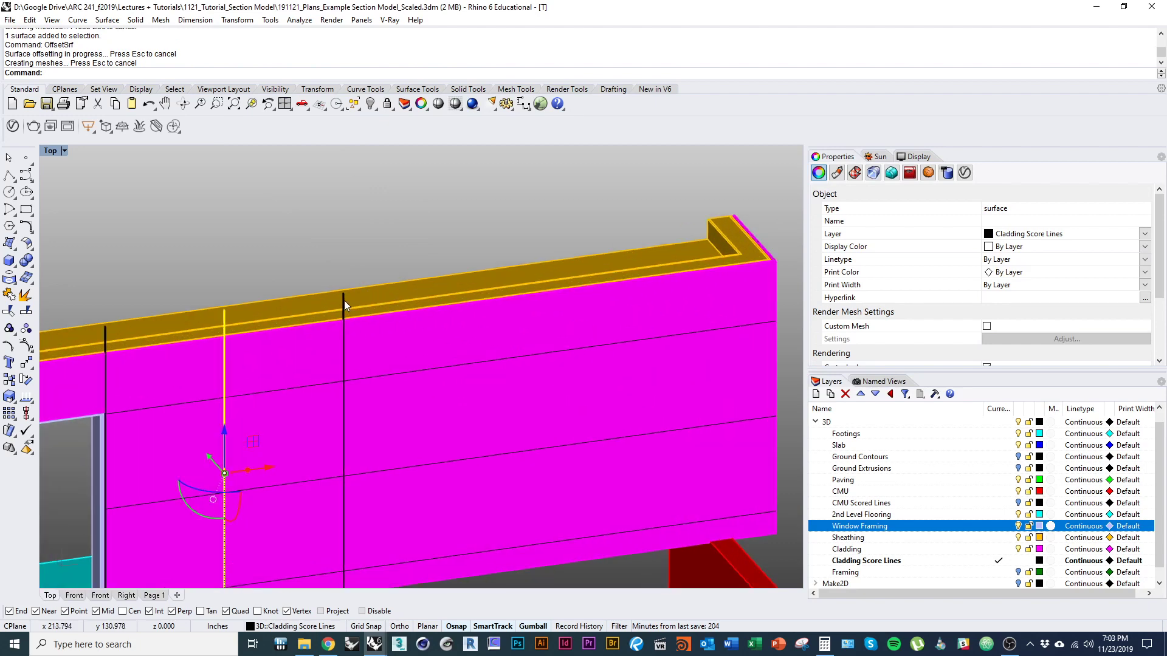
pyautogui.press('Return')
pyautogui.press('Escape')
pyautogui.click(459, 294)
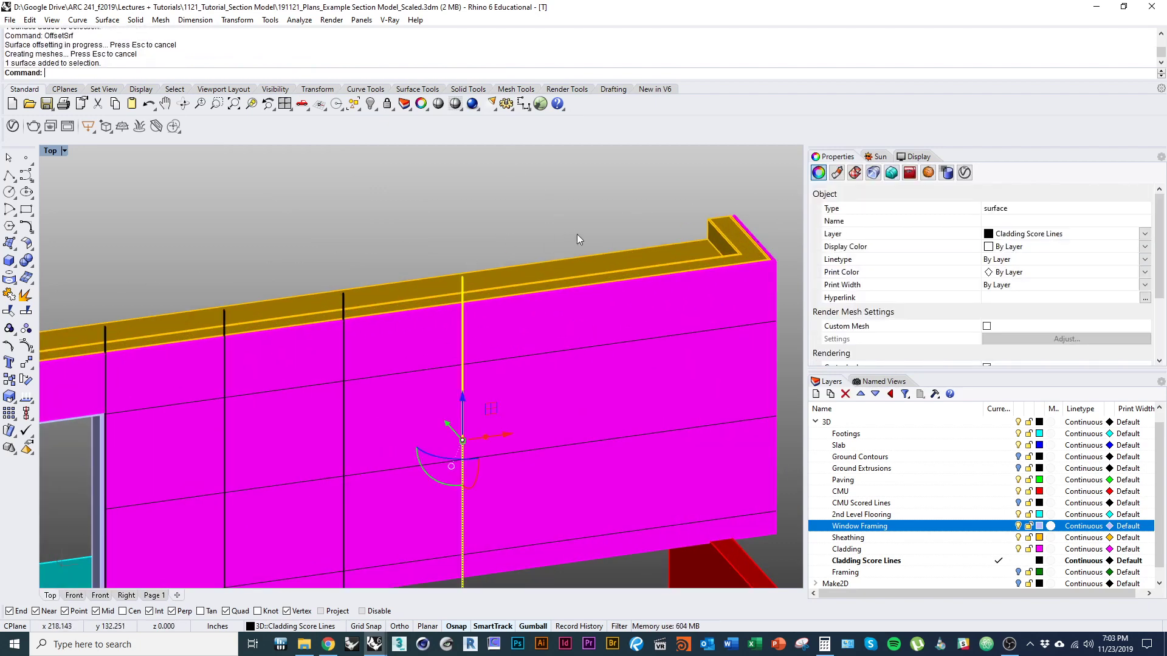
pyautogui.press('Return')
pyautogui.press('Return')
pyautogui.click(583, 272)
pyautogui.press('Return')
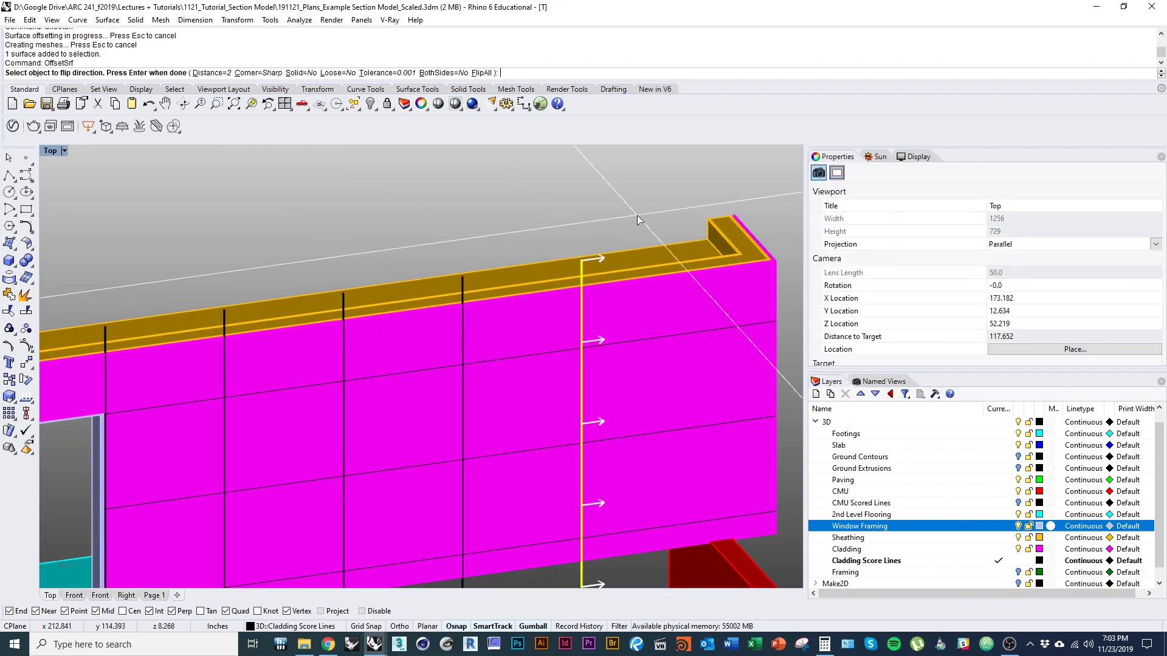
pyautogui.press('Return')
pyautogui.scroll(-6, 527, 277)
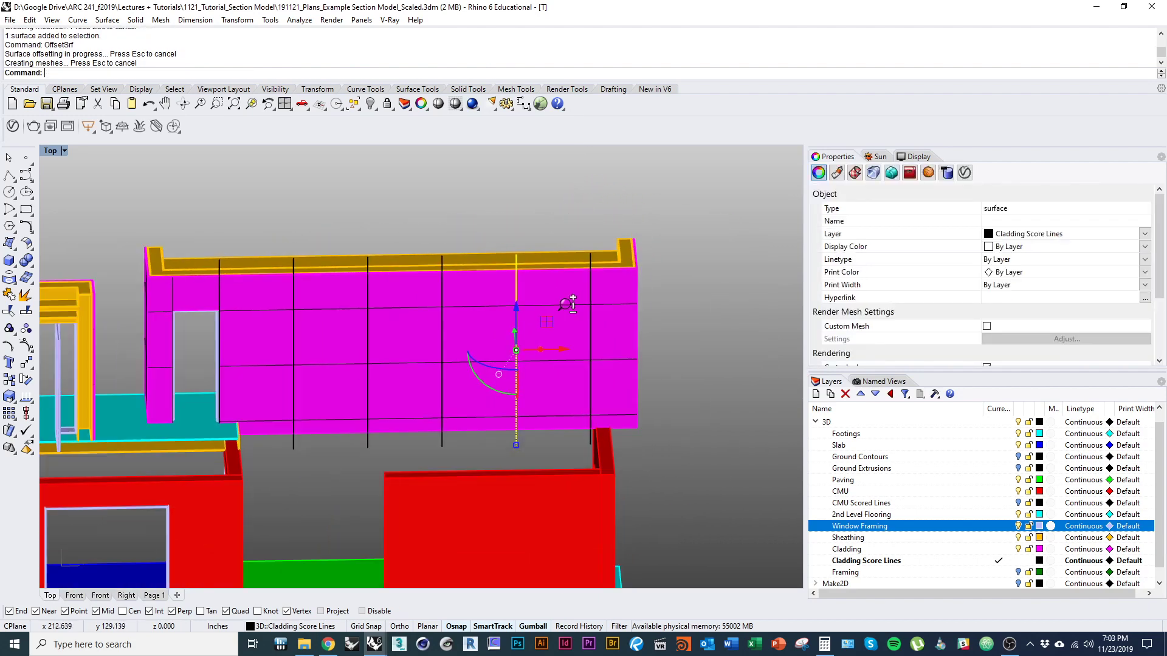
# Step: Create a vertical cut plane through the window wall's cladding at the opening's upper corner beside the pier, and select the plane
pyautogui.moveTo(503, 327); pyautogui.dragTo(424, 321, button='right')
pyautogui.click(420, 256)
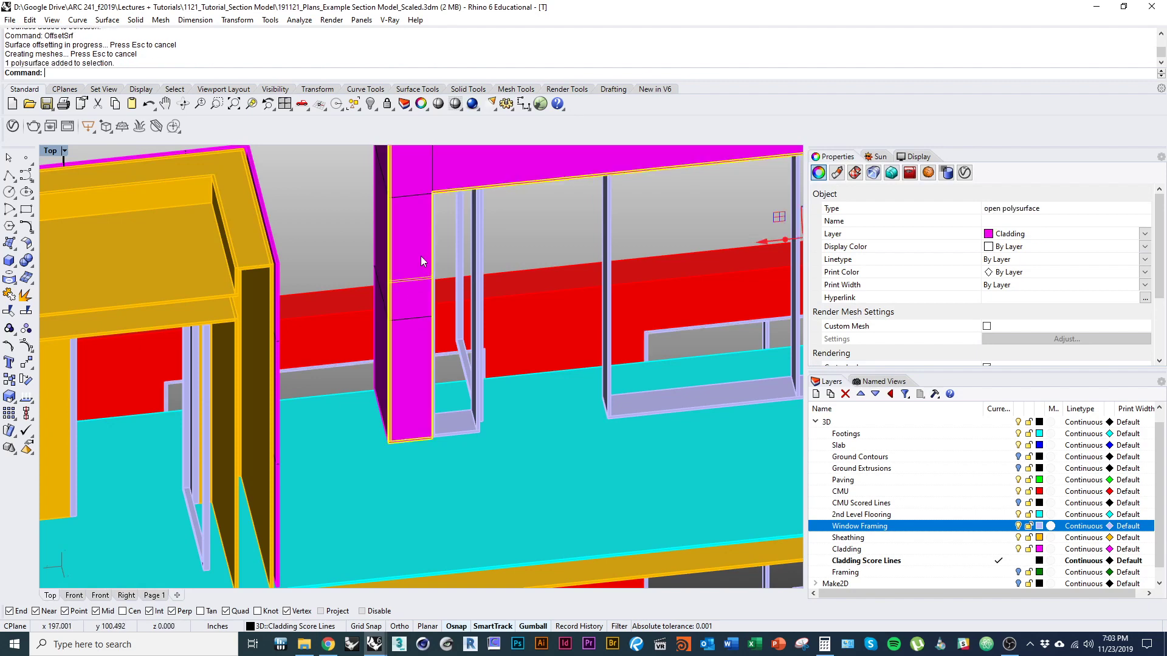
pyautogui.moveTo(420, 256); pyautogui.dragTo(432, 392, button='right')
pyautogui.write('CutPlane')
pyautogui.press('Return')
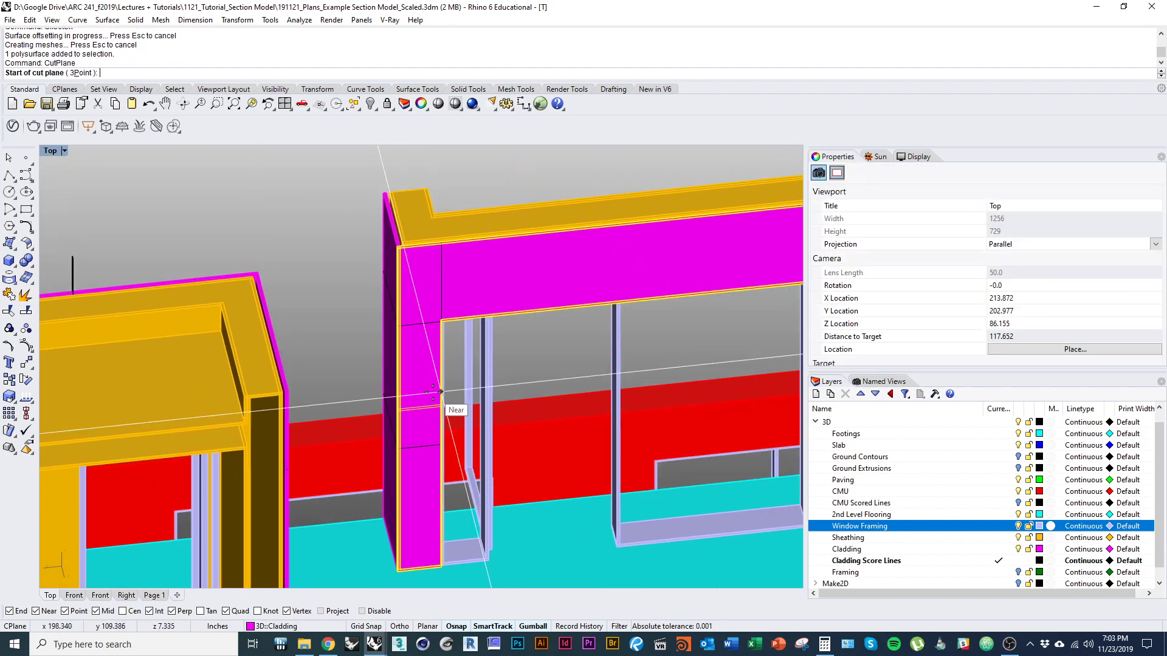
pyautogui.scroll(6, 427, 293)
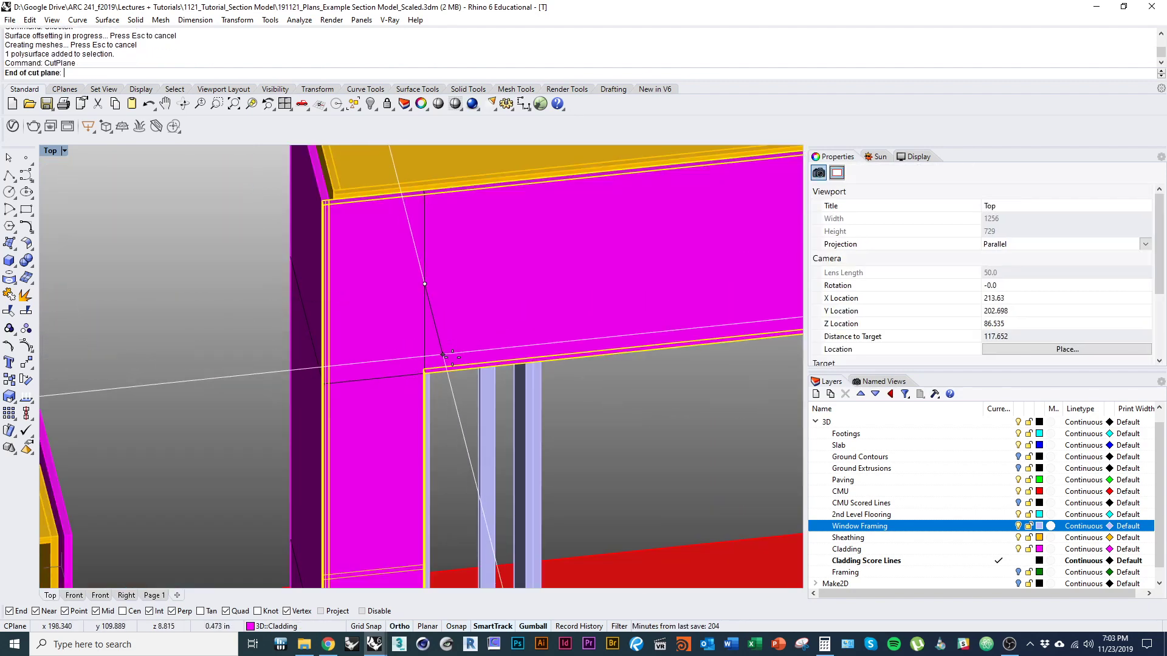
pyautogui.press('Escape')
pyautogui.scroll(-5, 457, 415)
pyautogui.click(442, 283)
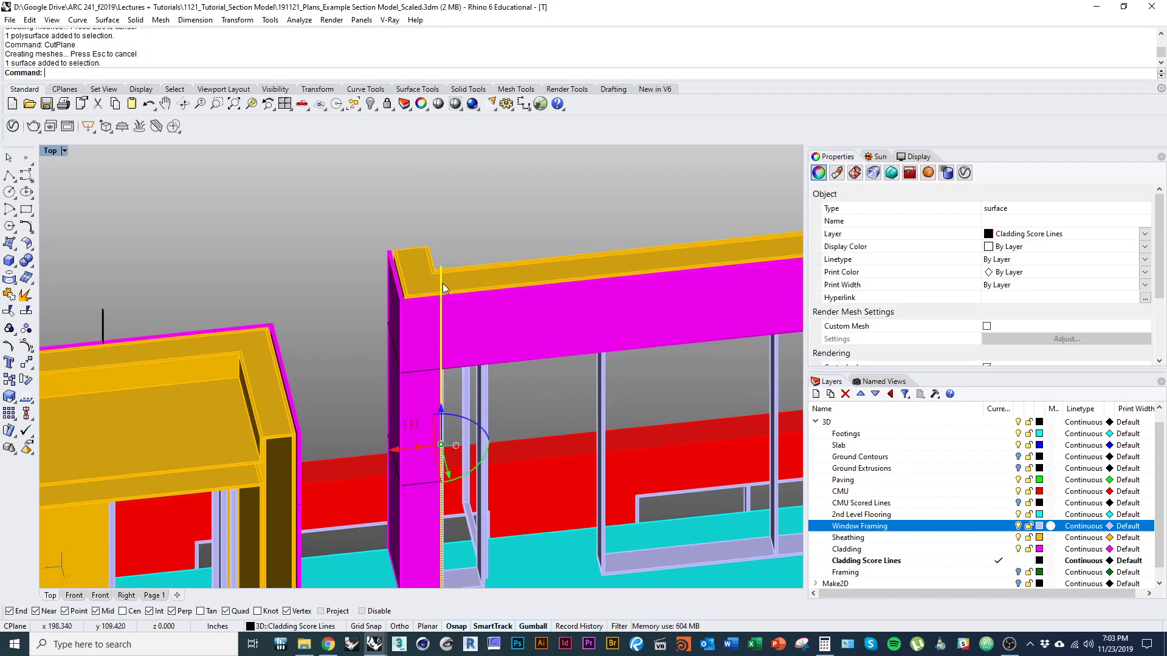
# Step: Offset the window wall's cut plane 2 inches along the window cladding toward the CMU wall, with Solid set to No
pyautogui.press('Escape')
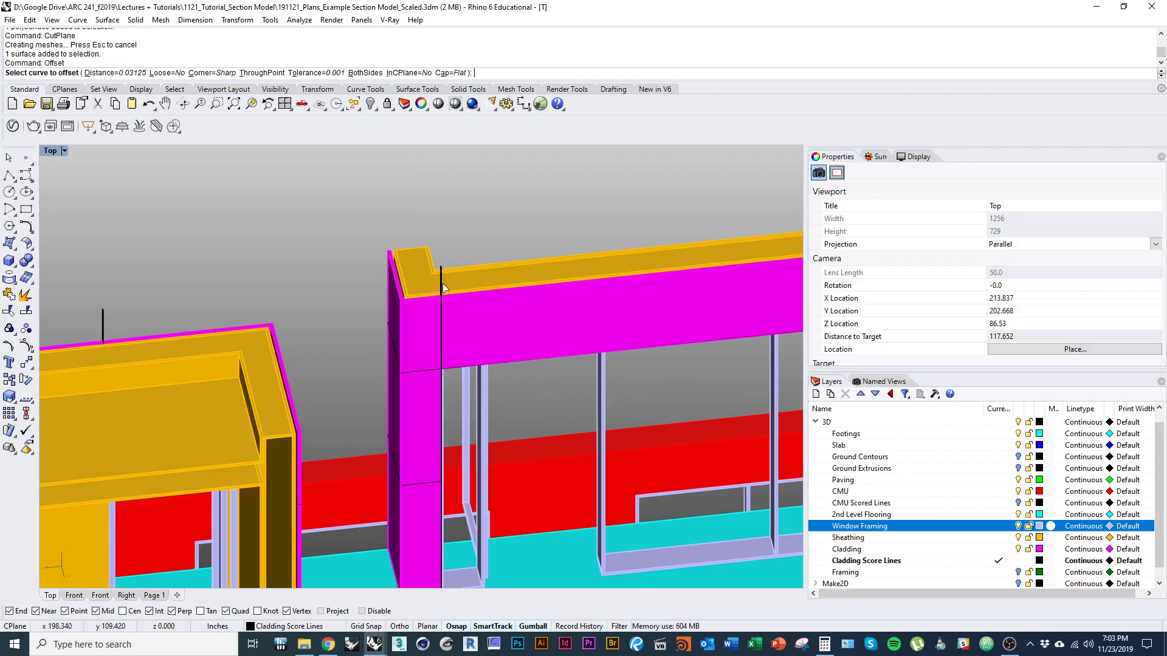
pyautogui.click(442, 286)
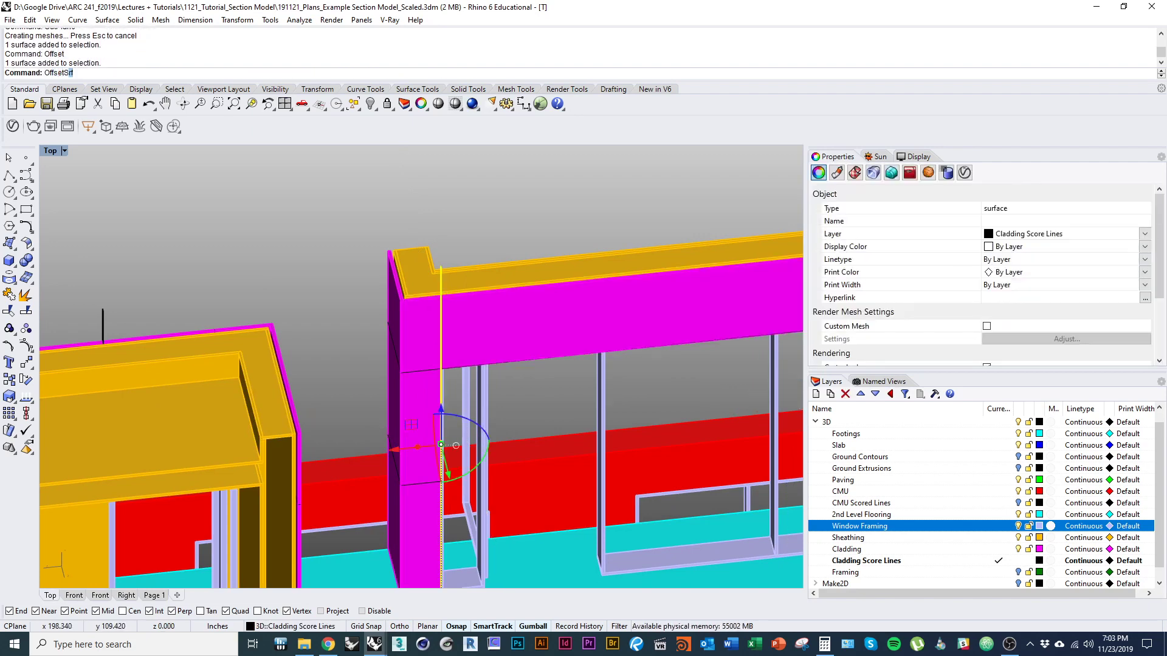
pyautogui.press('Return')
pyautogui.scroll(-3, 501, 300)
pyautogui.press('Return')
pyautogui.moveTo(414, 348); pyautogui.dragTo(419, 394, button='right')
# Step: Repeat the 2-inch surface offset three times, each from the newest plane, to space cut planes up to the window cladding's far end
pyautogui.press('Return')
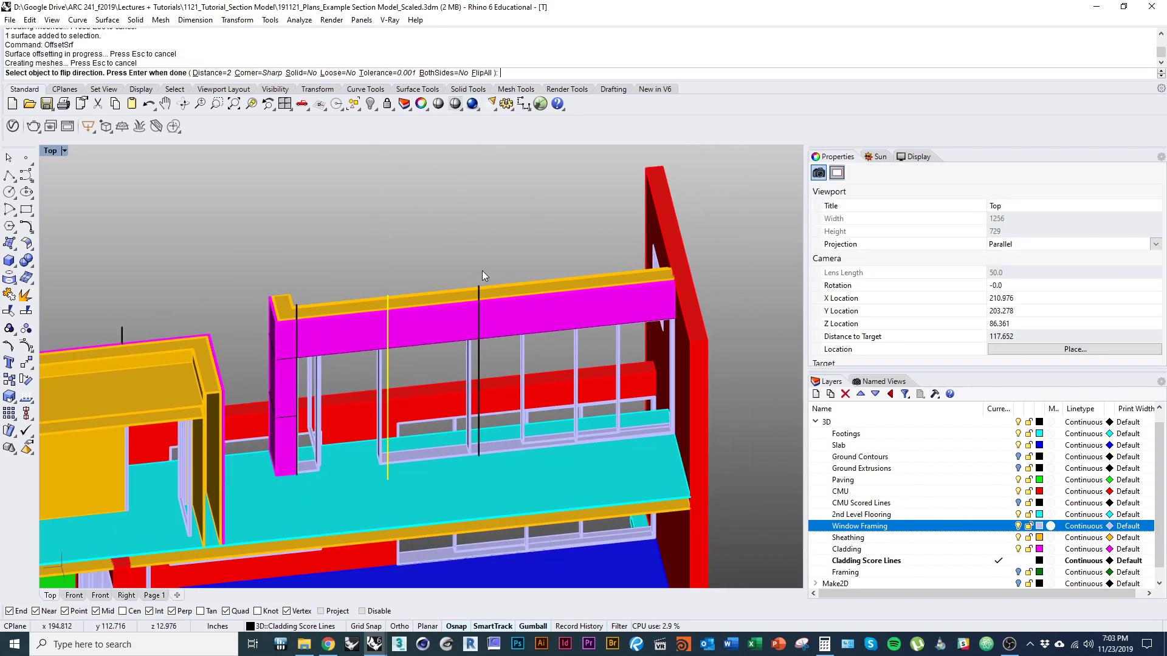
pyautogui.press('Return')
pyautogui.press('Return')
pyautogui.press('Return')
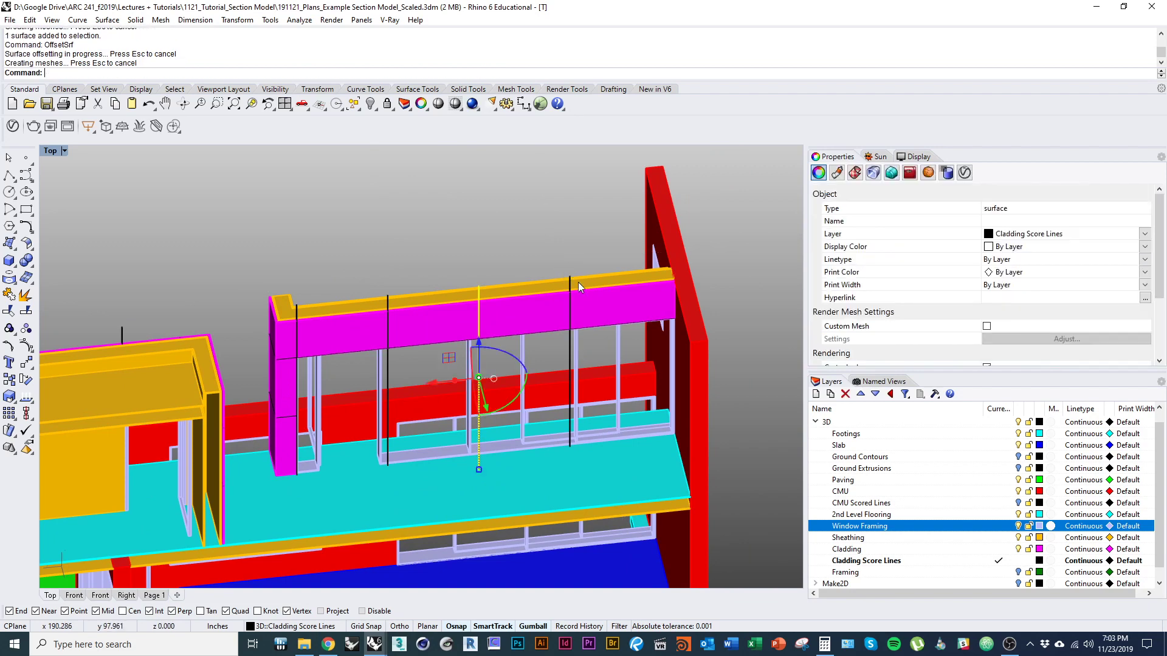
pyautogui.click(570, 291)
pyautogui.press('Return')
pyautogui.press('Return')
pyautogui.scroll(3, 662, 297)
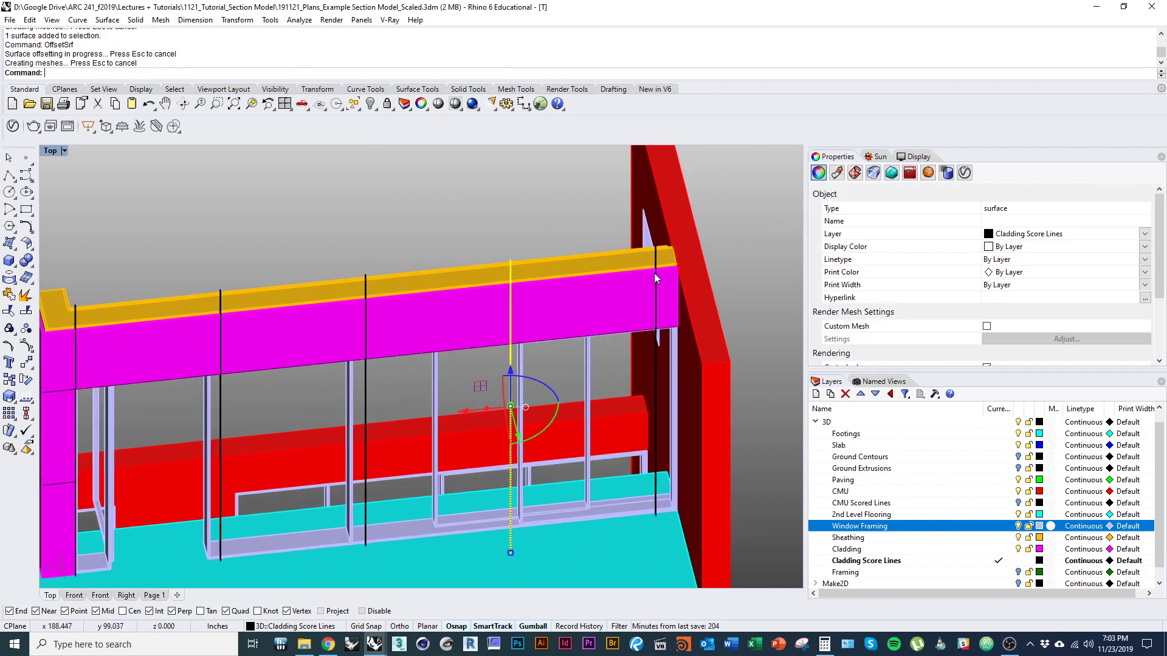
# Step: Move the two window mullions beside the second and third cut planes together along the sill to align with those planes
pyautogui.scroll(-2, 654, 272)
pyautogui.moveTo(649, 339); pyautogui.dragTo(554, 359, button='right')
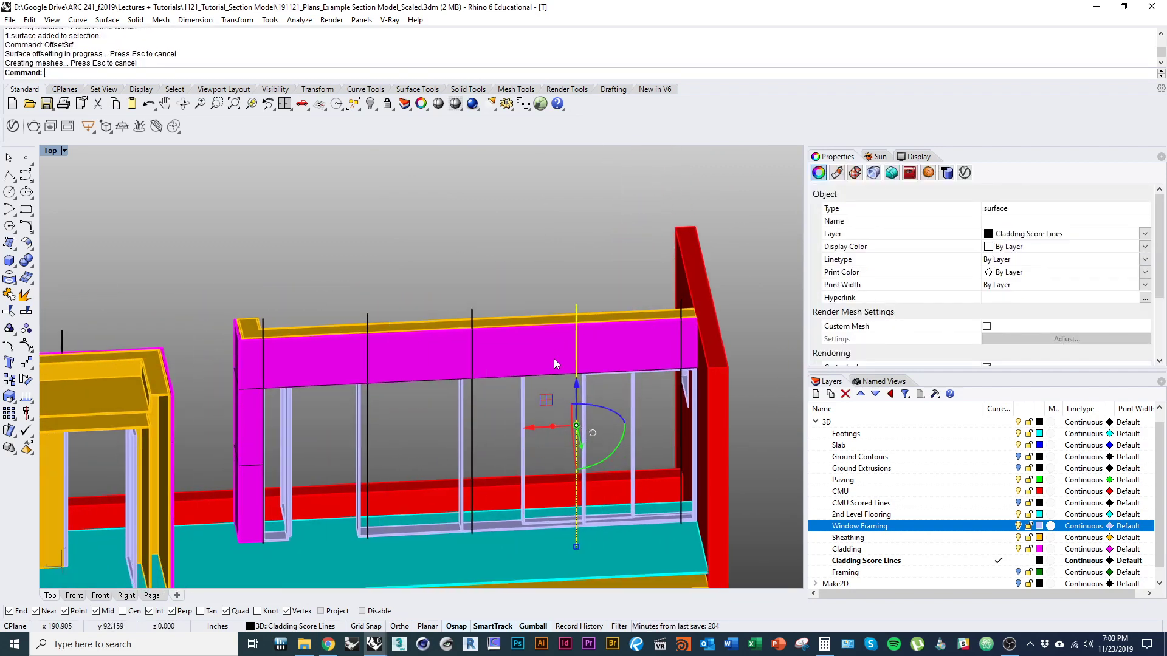
pyautogui.scroll(-2, 543, 413)
pyautogui.scroll(6, 517, 406)
pyautogui.click(450, 448)
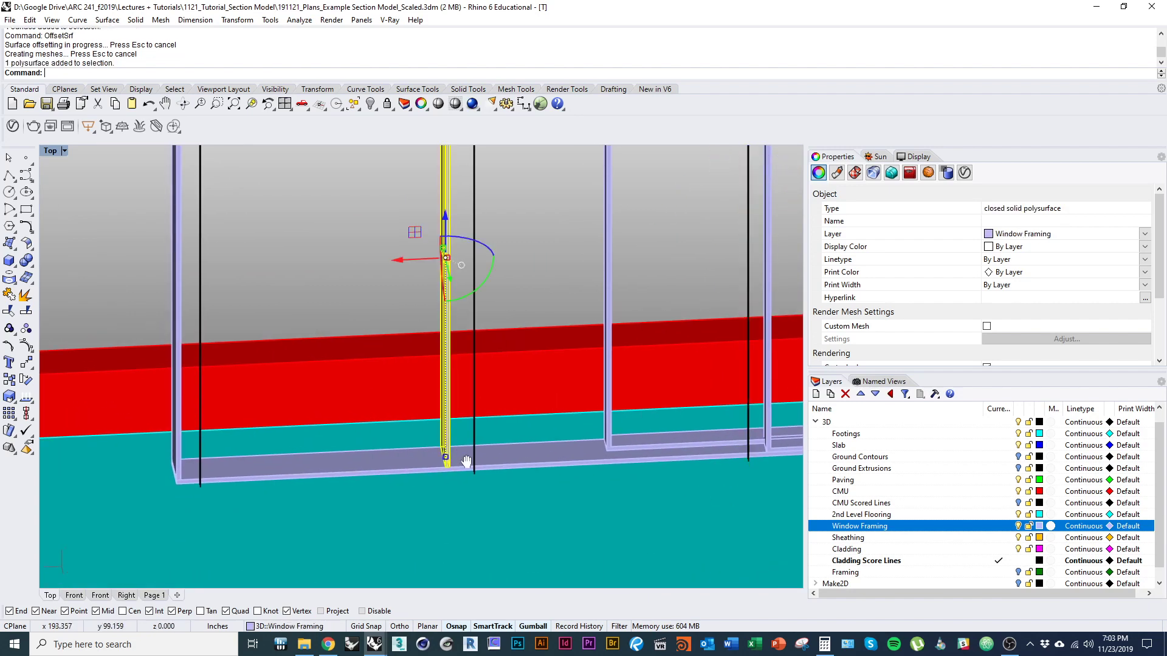
pyautogui.scroll(-2, 451, 465)
pyautogui.moveTo(451, 465); pyautogui.dragTo(460, 432, button='right')
pyautogui.scroll(-4, 489, 469)
pyautogui.scroll(5, 455, 435)
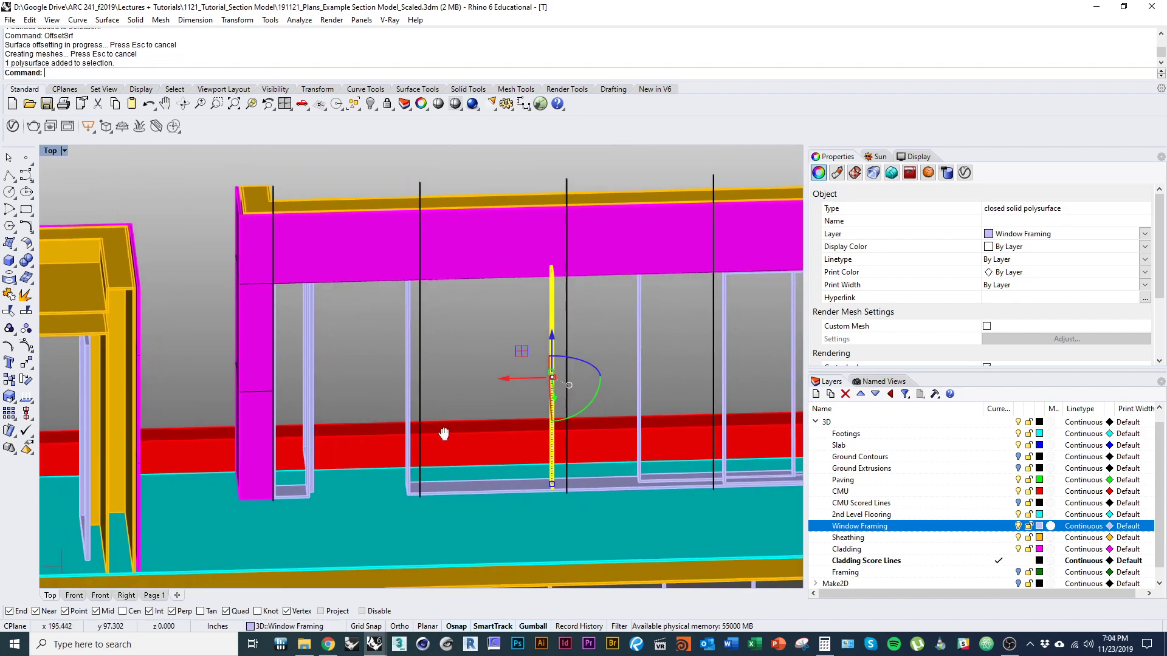
pyautogui.keyDown('shift'); pyautogui.click(405, 476); pyautogui.keyUp('shift')
pyautogui.moveTo(433, 494); pyautogui.dragTo(389, 496, button='right')
pyautogui.write('m')
pyautogui.press('Return')
pyautogui.scroll(5, 198, 406)
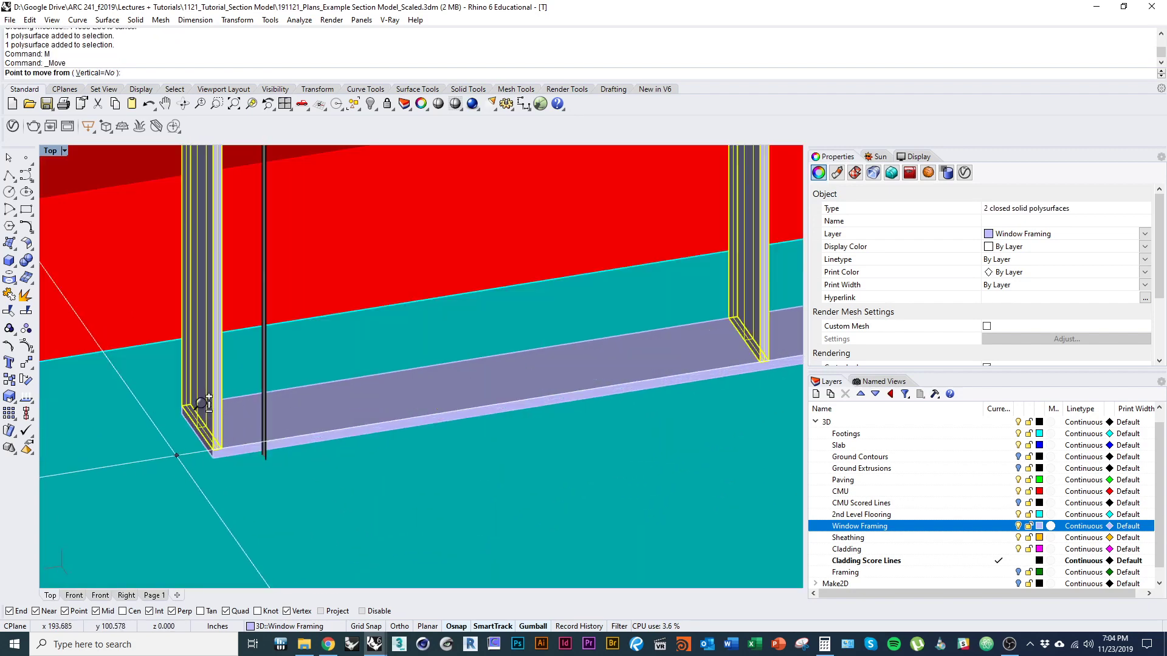
pyautogui.scroll(2, 205, 402)
pyautogui.click(260, 449)
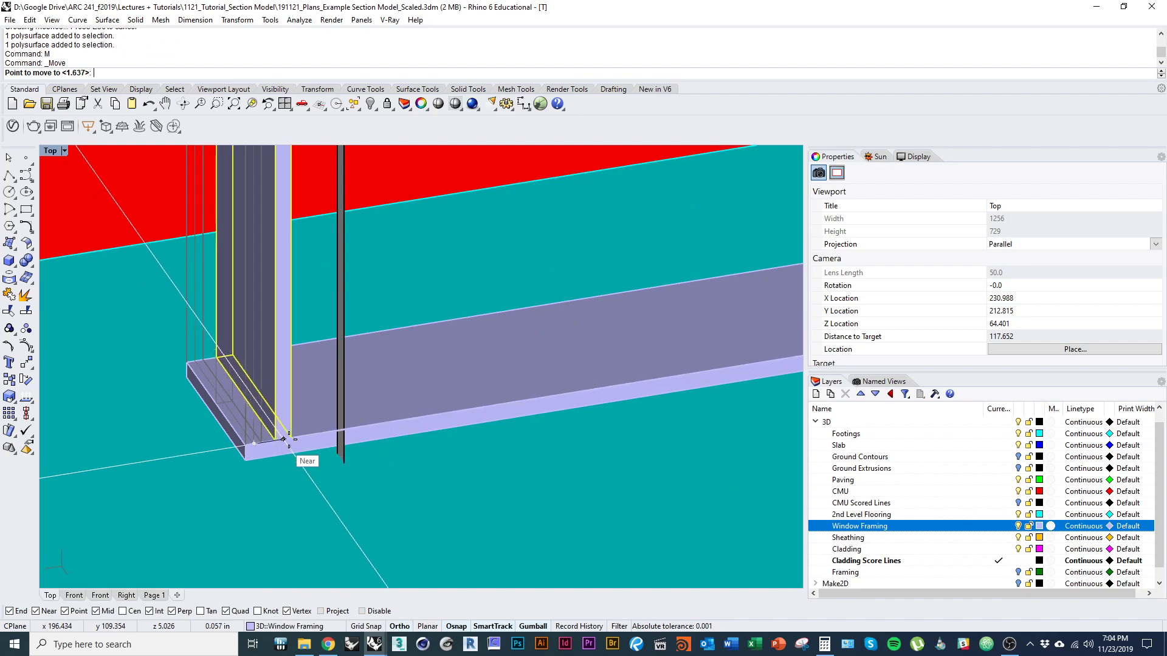
pyautogui.click(332, 431)
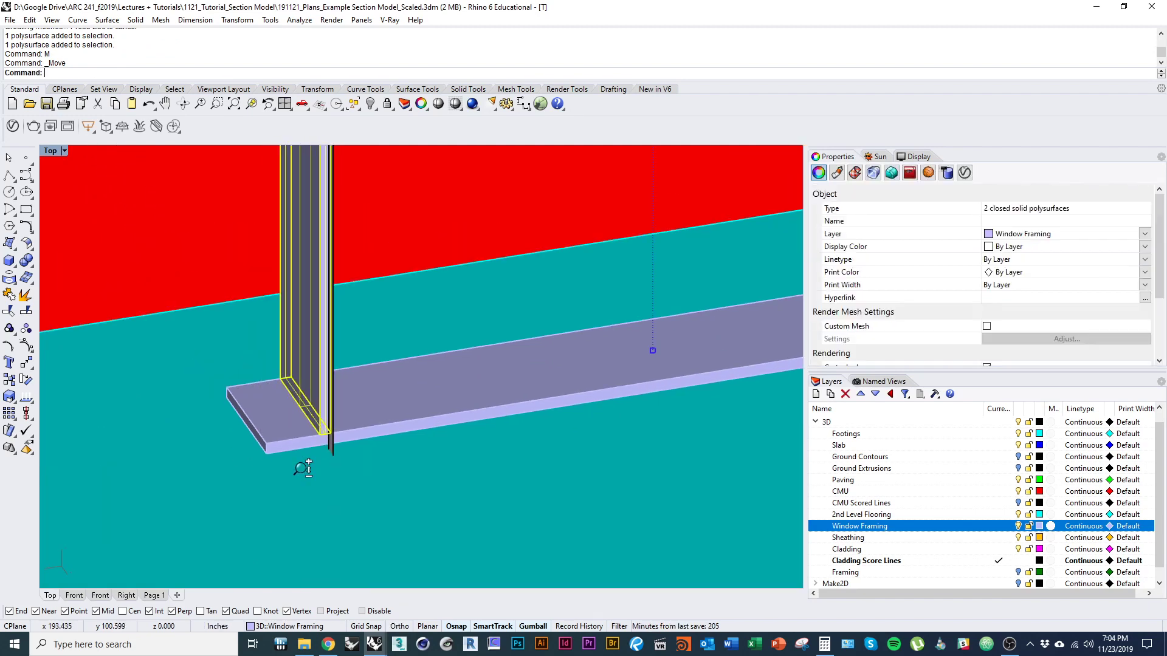
# Step: Switch the viewport to wireframe display around the lower window frame's free end
pyautogui.click(272, 448)
pyautogui.scroll(-4, 271, 462)
pyautogui.scroll(2, 266, 393)
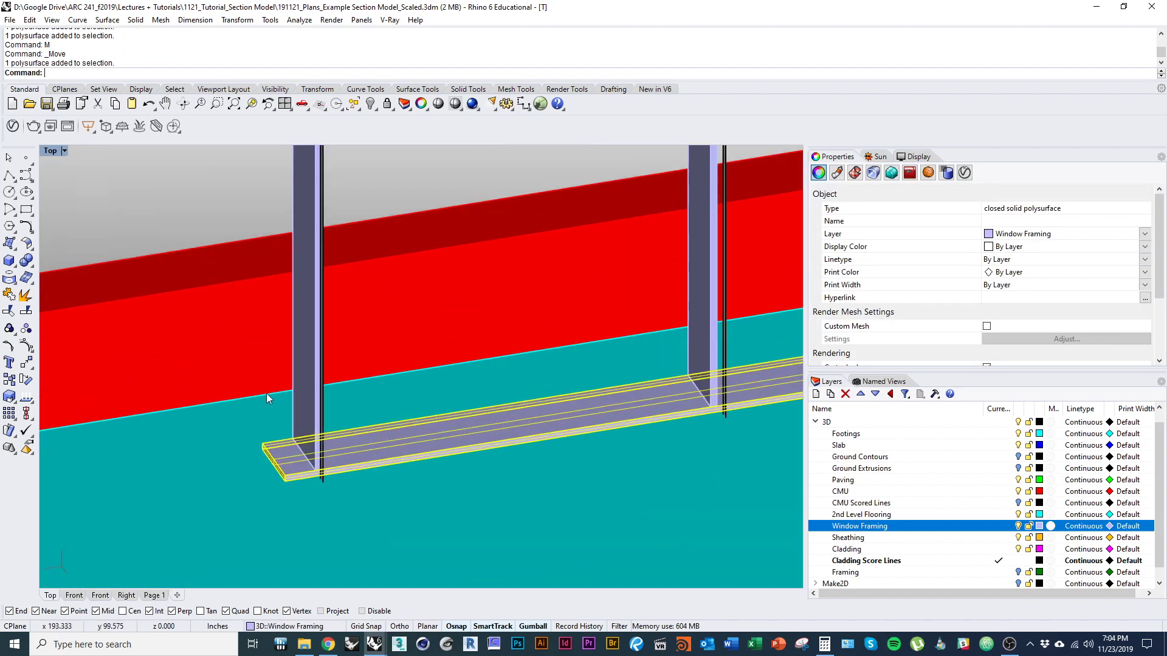
pyautogui.hotkey('ctrl', 'alt', 'w')
pyautogui.click(276, 505)
pyautogui.scroll(5, 286, 474)
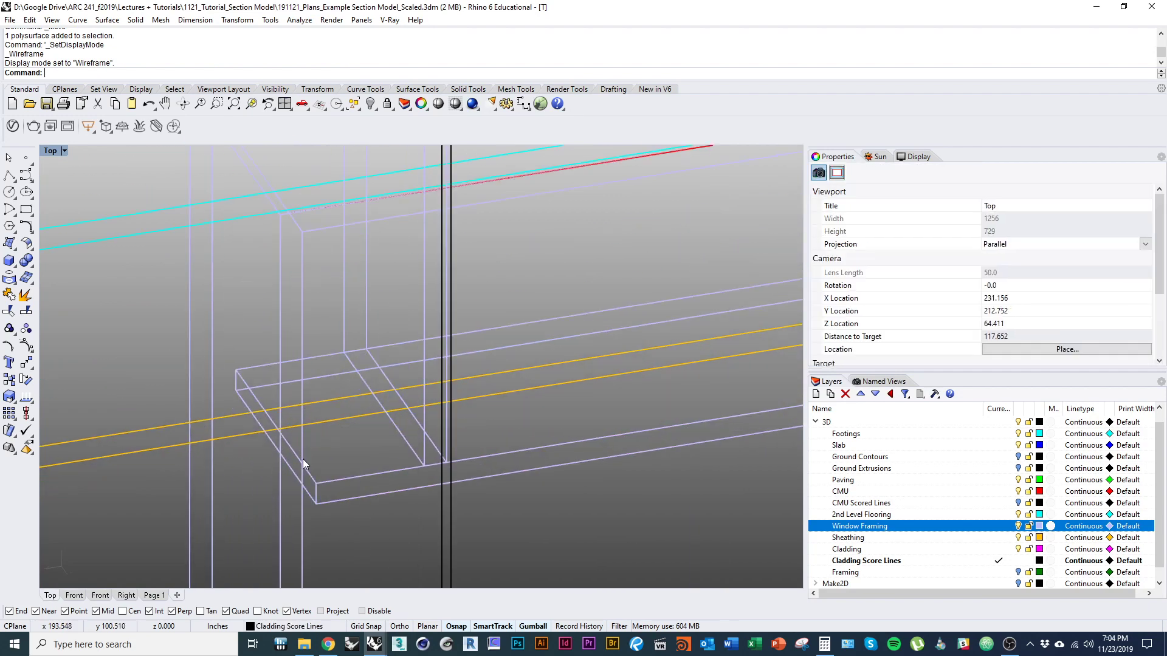
# Step: Shorten the lower window frame by moving its end edges to the shifted mullion's corner, and restore shaded display
pyautogui.click(293, 475)
pyautogui.click(293, 475)
pyautogui.keyDown('ctrl'); pyautogui.keyDown('shift'); pyautogui.click(293, 475); pyautogui.keyUp('shift'); pyautogui.keyUp('ctrl')
pyautogui.click(293, 475)
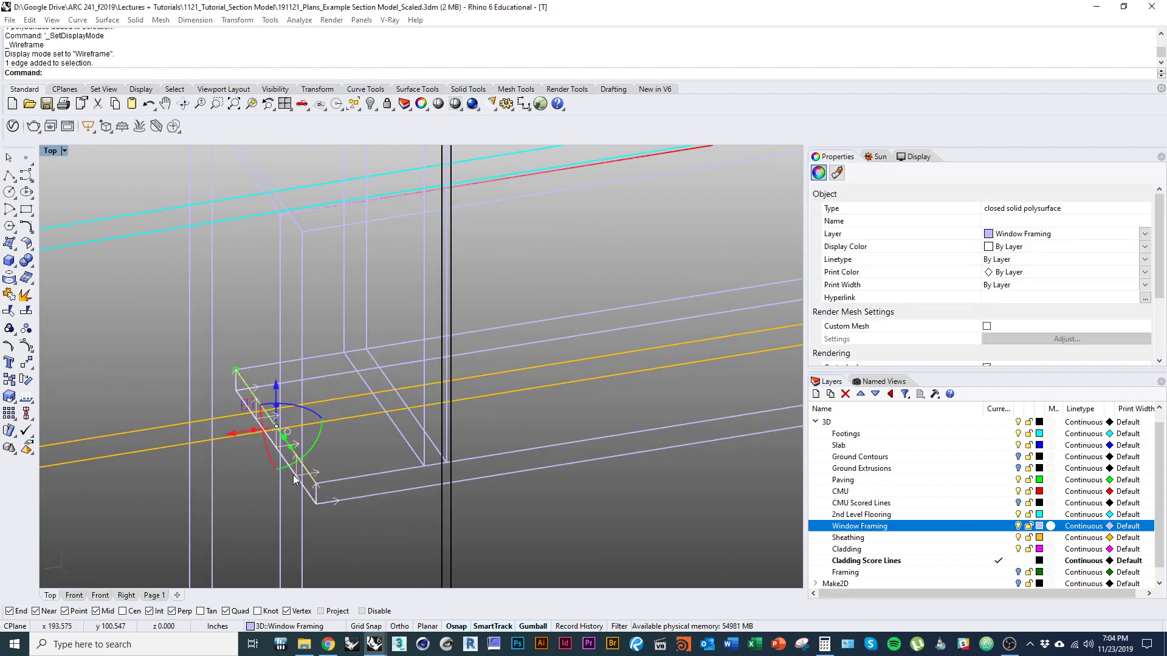
pyautogui.write('m')
pyautogui.press('Return')
pyautogui.click(317, 504)
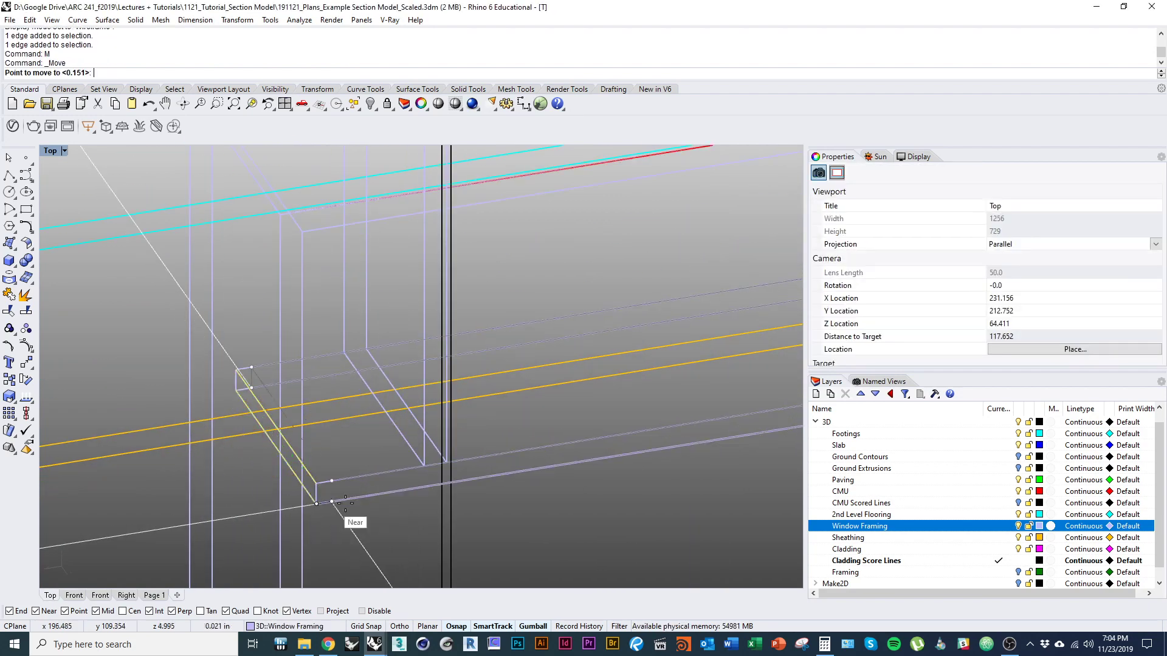
pyautogui.click(425, 466)
pyautogui.scroll(-10, 377, 512)
pyautogui.hotkey('ctrl', 'alt', 's')
pyautogui.rightClick(348, 518)
pyautogui.scroll(-5, 325, 521)
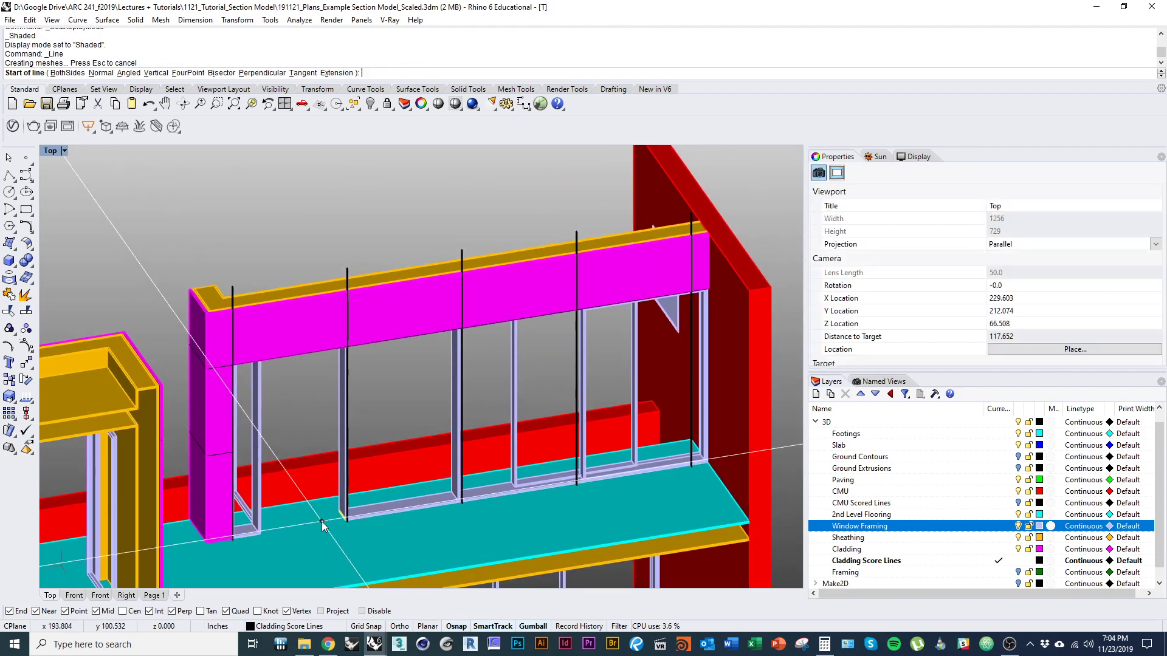
pyautogui.press('Escape')
# Step: Intersect the window wall's cladding with its five vertical cut planes to create vertical score lines
pyautogui.keyDown('ctrl'); pyautogui.keyDown('shift'); pyautogui.moveTo(365, 471); pyautogui.dragTo(283, 487, button='right'); pyautogui.keyUp('shift'); pyautogui.keyUp('ctrl')
pyautogui.scroll(-2, 284, 487)
pyautogui.moveTo(381, 492); pyautogui.dragTo(315, 342, button='right')
pyautogui.click(316, 341)
pyautogui.keyDown('ctrl'); pyautogui.keyDown('shift'); pyautogui.moveTo(309, 389); pyautogui.dragTo(350, 342, button='right'); pyautogui.keyUp('shift'); pyautogui.keyUp('ctrl')
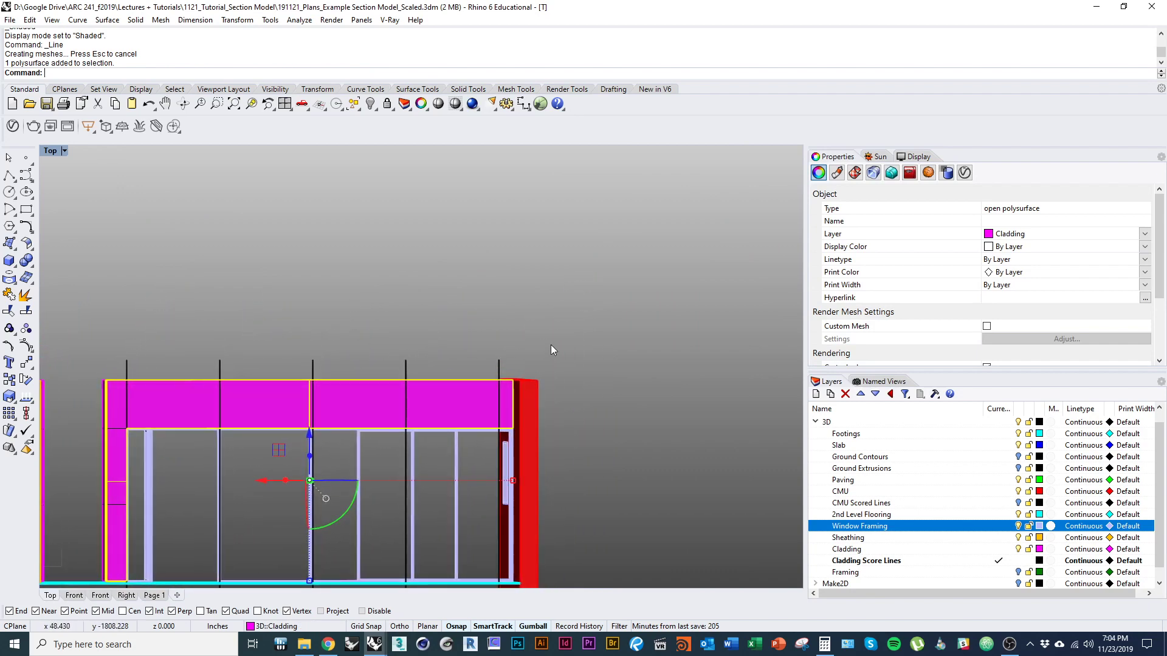
pyautogui.keyDown('shift'); pyautogui.moveTo(108, 367); pyautogui.dragTo(108, 367); pyautogui.keyUp('shift')
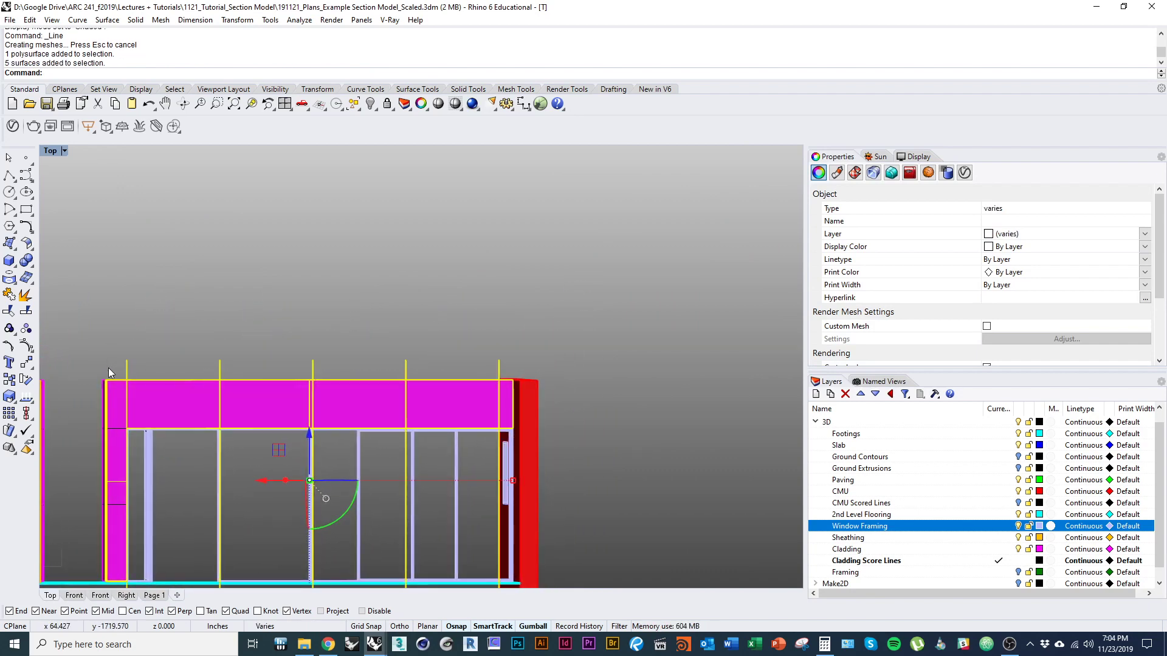
pyautogui.press('Return')
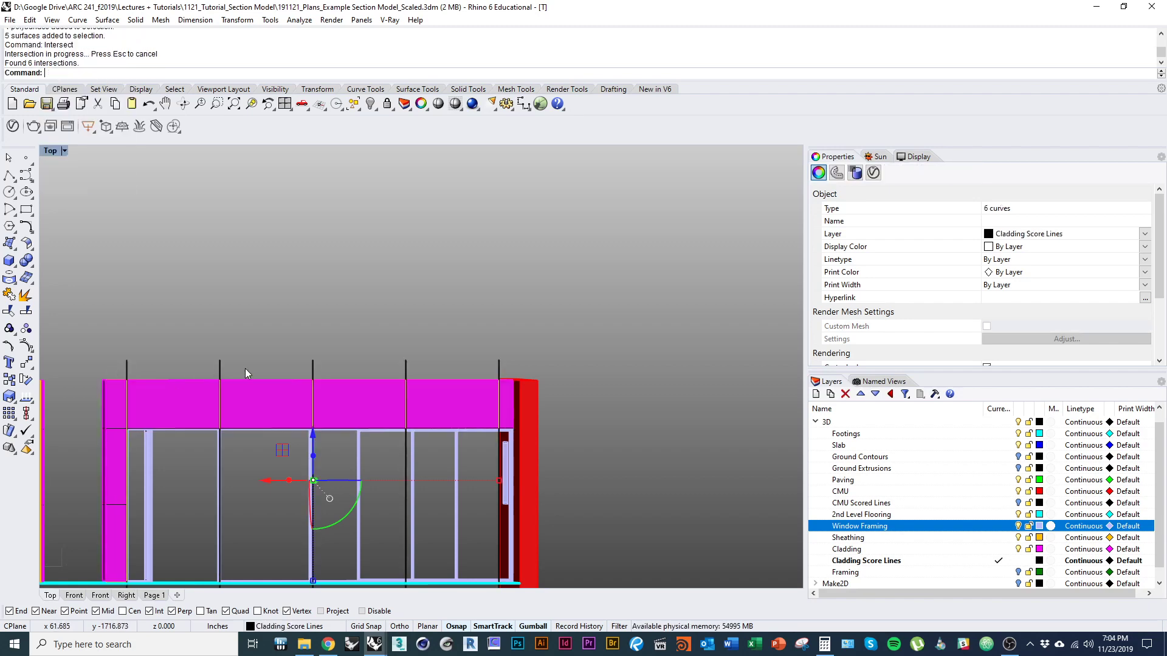
# Step: Delete the five vertical cut planes from the window wall, keeping the score lines
pyautogui.scroll(2, 364, 379)
pyautogui.moveTo(202, 363); pyautogui.dragTo(57, 366)
pyautogui.write('d')
pyautogui.press('Return')
pyautogui.scroll(-5, 255, 378)
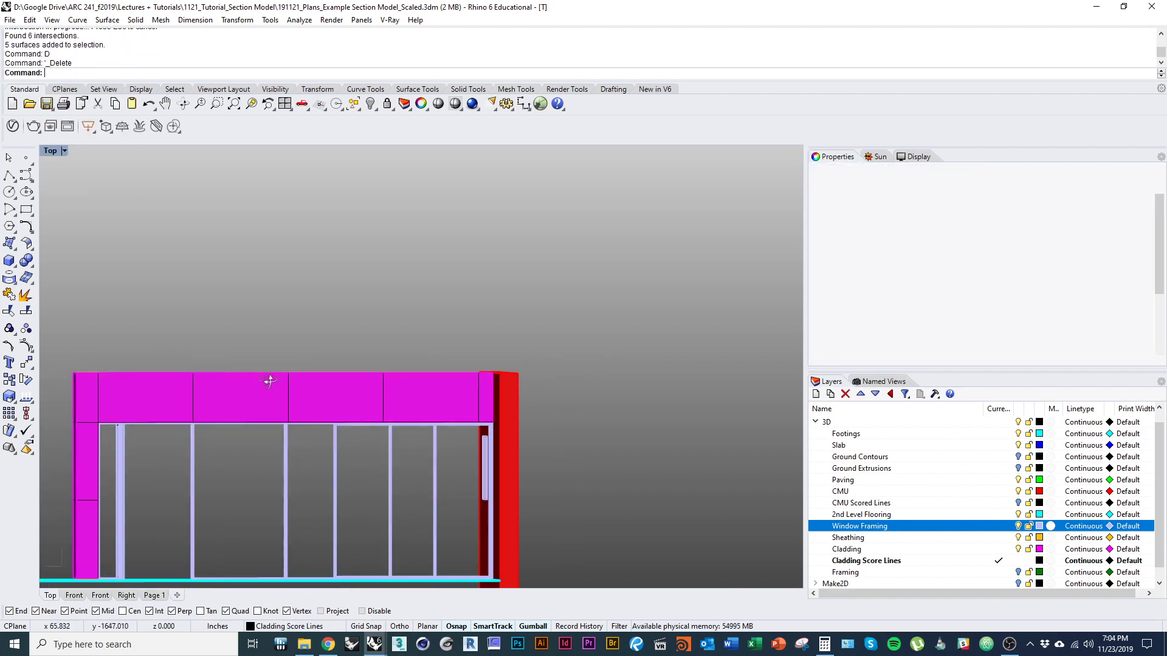
pyautogui.keyDown('ctrl'); pyautogui.keyDown('shift'); pyautogui.moveTo(271, 383); pyautogui.dragTo(414, 406, button='right'); pyautogui.keyUp('shift'); pyautogui.keyUp('ctrl')
pyautogui.click(408, 419)
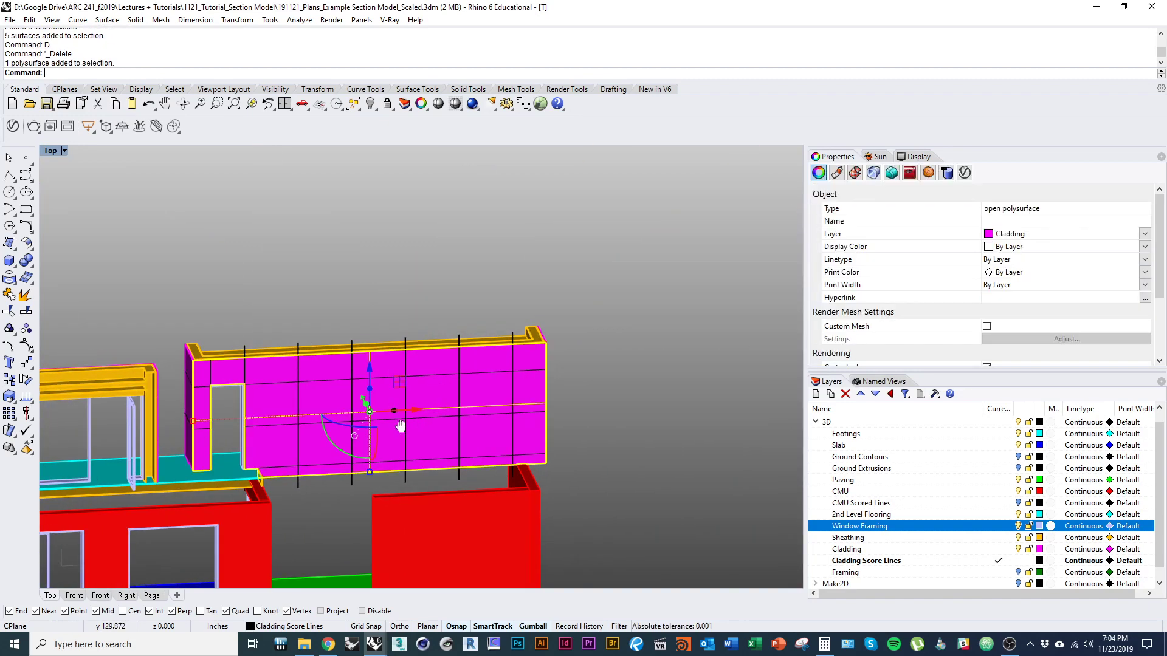
pyautogui.scroll(6, 401, 395)
pyautogui.click(434, 308)
pyautogui.write('d')
pyautogui.press('space')
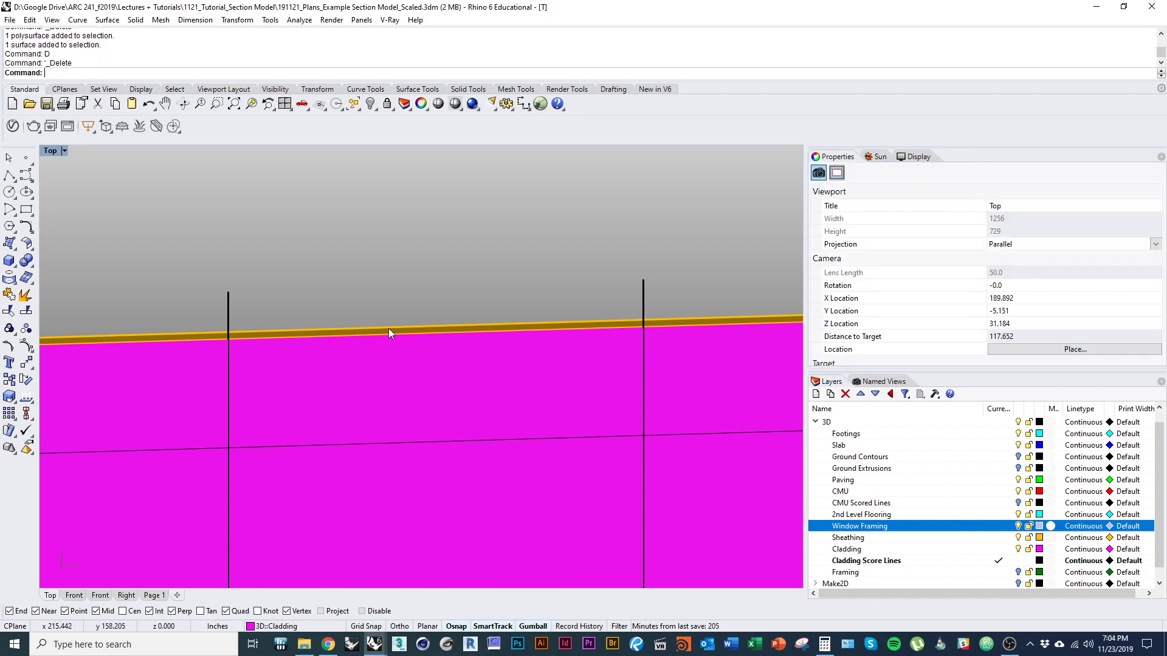
pyautogui.scroll(-10, 390, 328)
pyautogui.hotkey('ctrl', 'z')
# Step: Intersect the long cladding panel with its six vertical cut planes to create vertical score lines
pyautogui.click(447, 392)
pyautogui.click(496, 425)
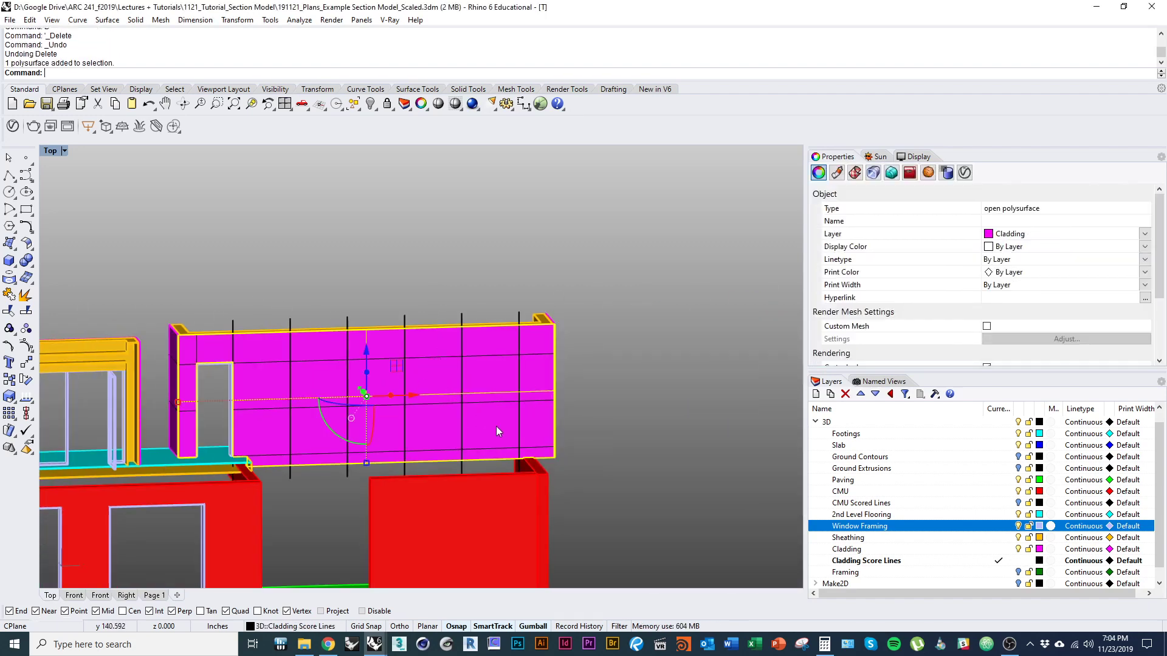
pyautogui.keyDown('ctrl'); pyautogui.keyDown('shift'); pyautogui.moveTo(496, 425); pyautogui.dragTo(509, 395, button='right'); pyautogui.keyUp('shift'); pyautogui.keyUp('ctrl')
pyautogui.moveTo(206, 319); pyautogui.dragTo(203, 323)
pyautogui.write('intersect')
pyautogui.press('Return')
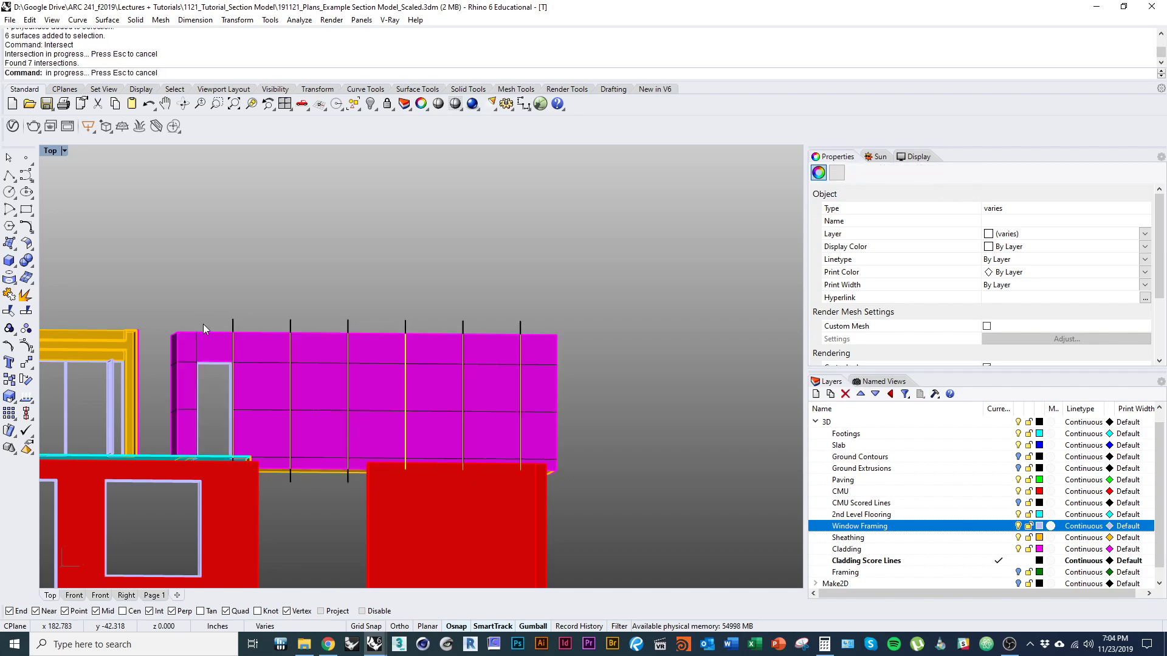
# Step: Delete the six vertical cut planes from the long cladding panel, keeping the score lines
pyautogui.scroll(5, 304, 330)
pyautogui.moveTo(705, 281); pyautogui.dragTo(162, 330)
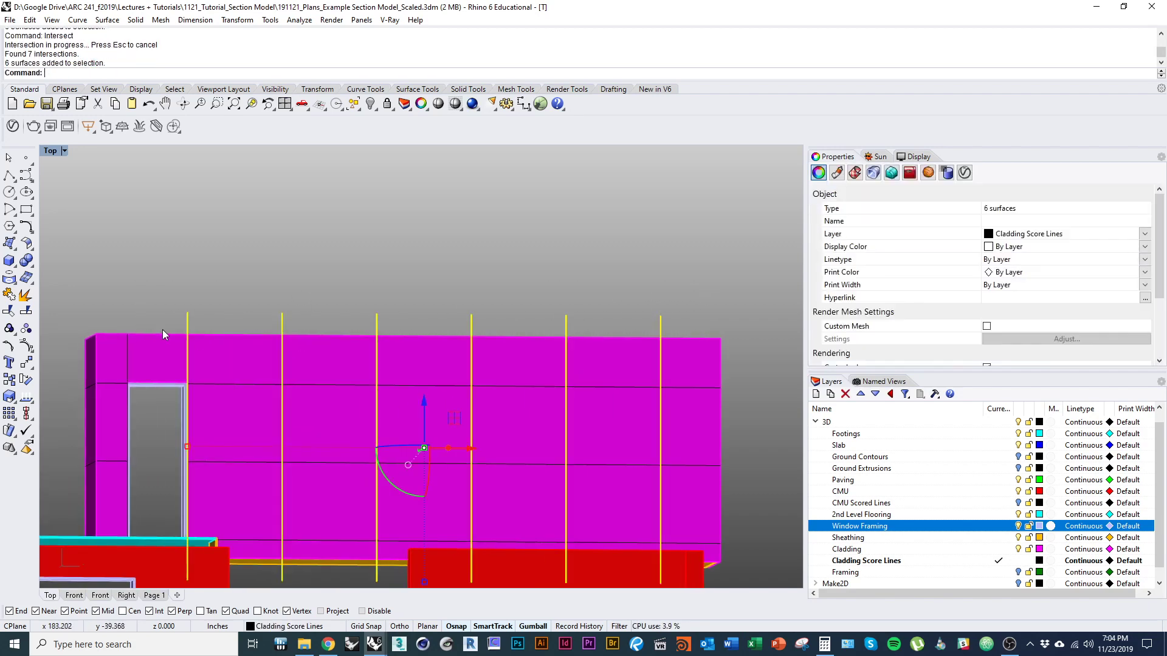
pyautogui.press('Delete')
# Step: Add a new layer within the 3D group at the same level as Window Framing
pyautogui.keyDown('ctrl'); pyautogui.keyDown('shift'); pyautogui.moveTo(162, 329); pyautogui.dragTo(600, 493, button='right'); pyautogui.keyUp('shift'); pyautogui.keyUp('ctrl')
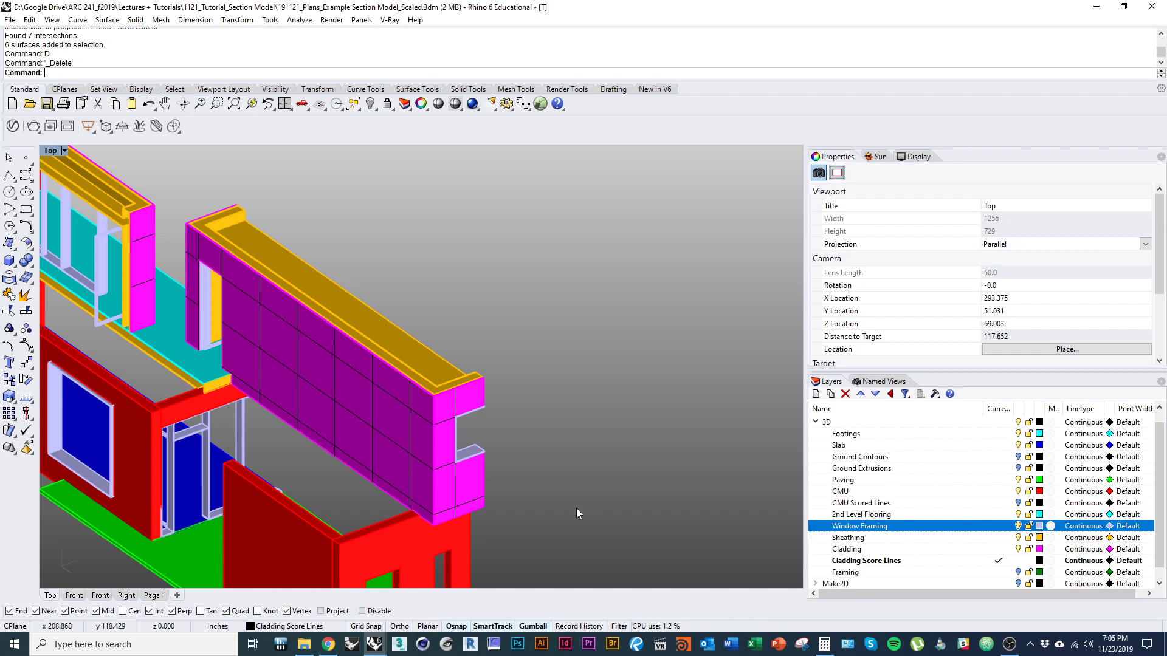
pyautogui.moveTo(460, 406); pyautogui.dragTo(239, 428, button='right')
pyautogui.scroll(5, 374, 346)
pyautogui.moveTo(375, 346); pyautogui.dragTo(315, 391, button='right')
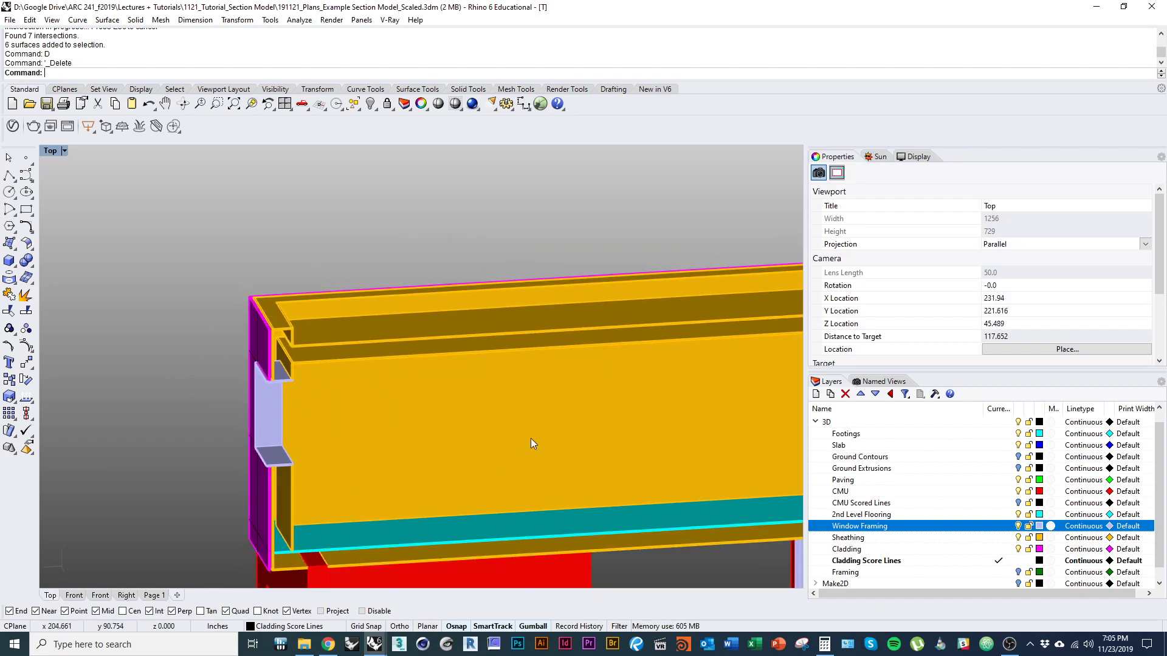
pyautogui.moveTo(530, 439); pyautogui.dragTo(832, 579, button='right')
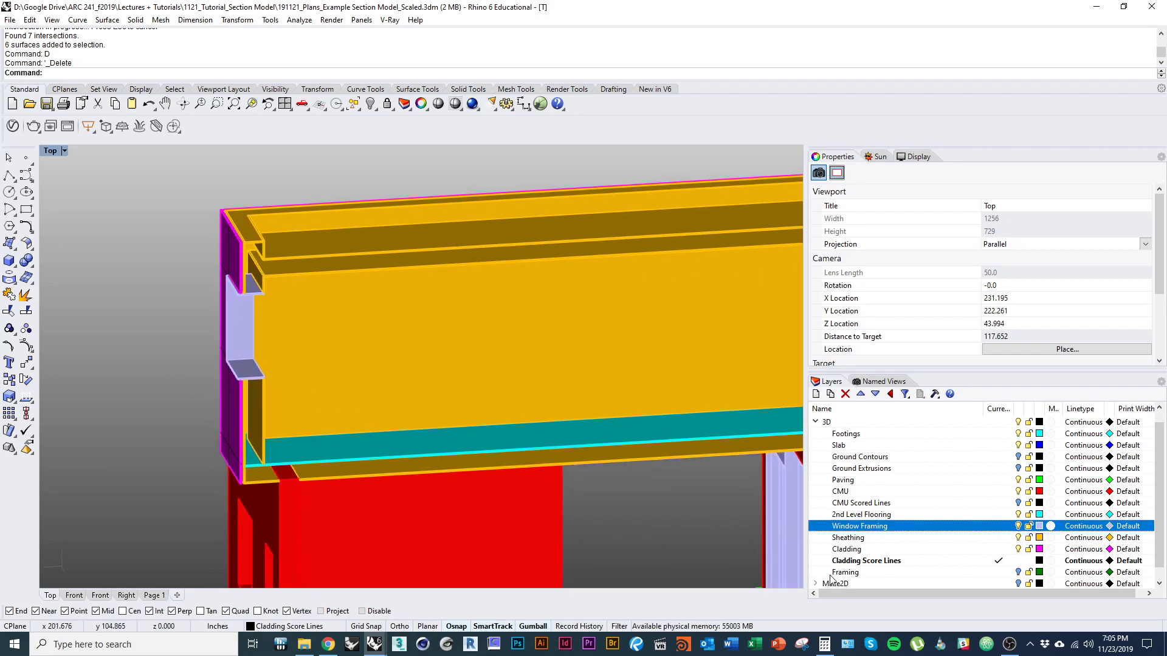
pyautogui.click(815, 394)
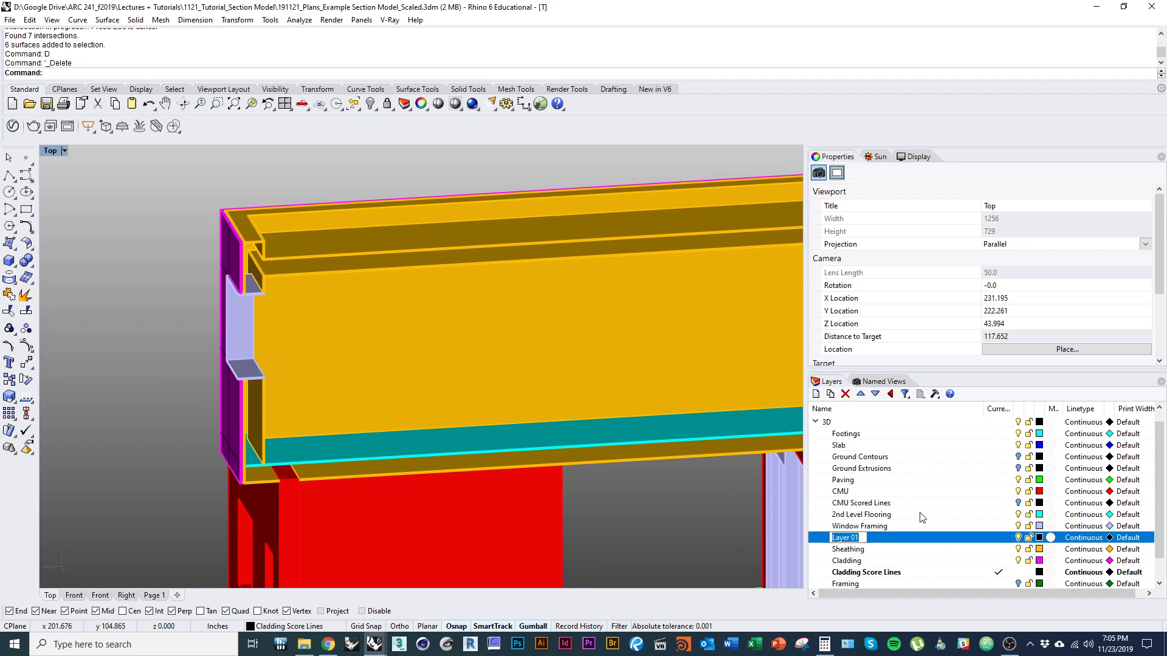
# Step: Create a horizontal three-point cut plane through the cladding panels at the midpoint of the vertical score line above the door opening
pyautogui.scroll(-5, 524, 407)
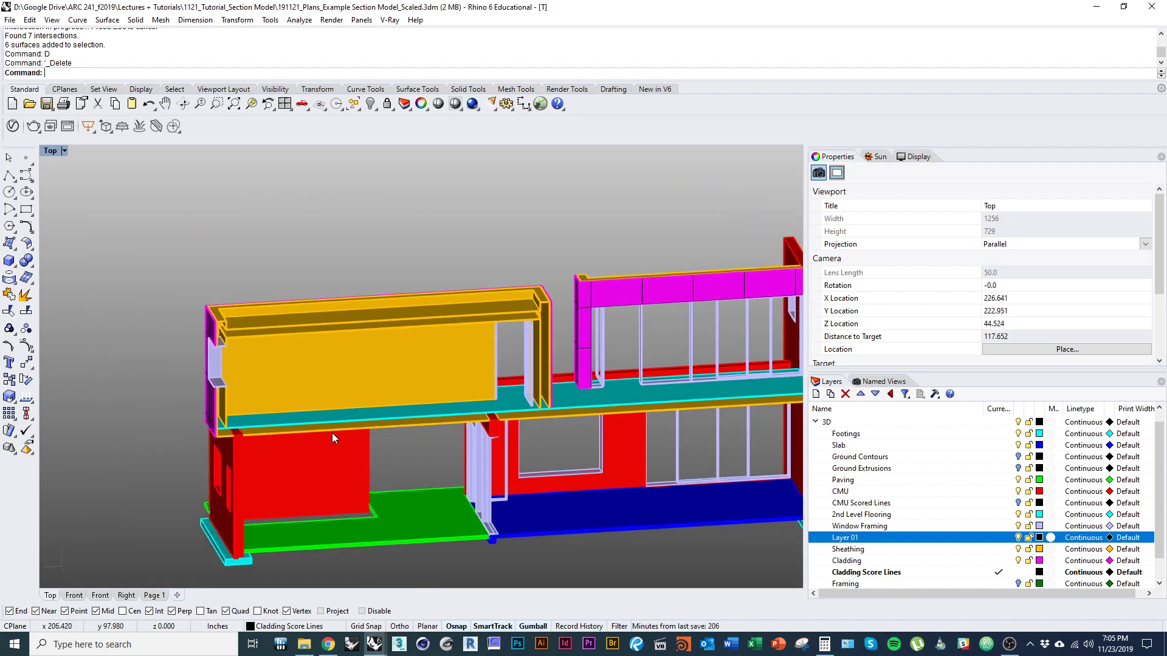
pyautogui.scroll(5, 695, 457)
pyautogui.scroll(4, 571, 435)
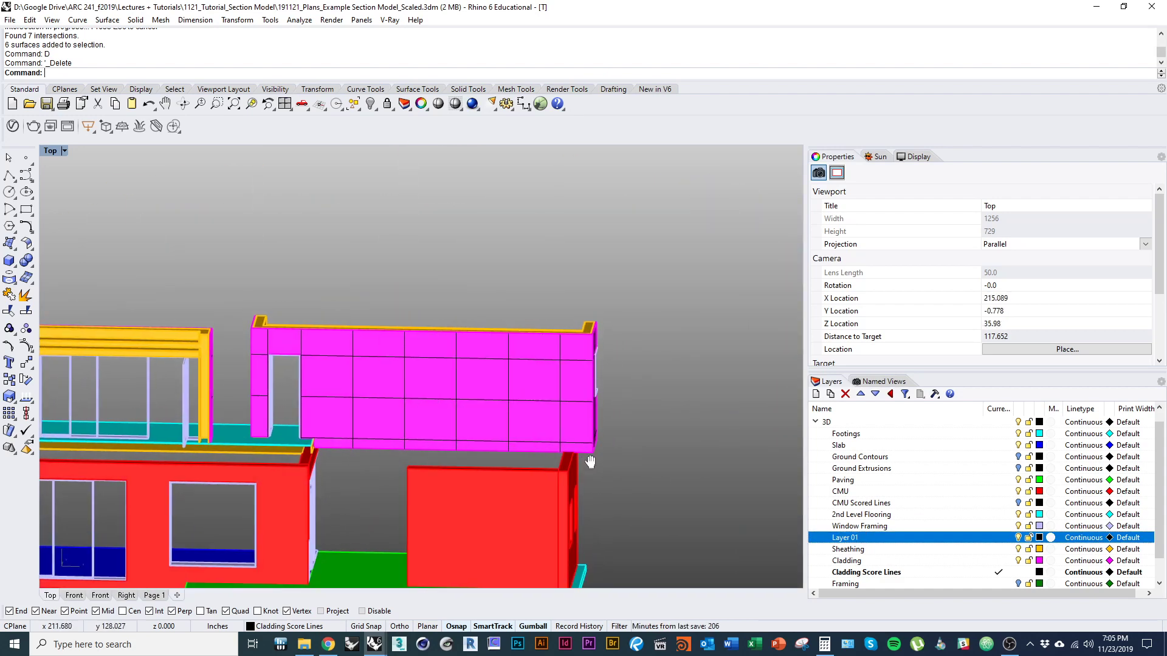
pyautogui.moveTo(463, 455); pyautogui.dragTo(470, 464, button='right')
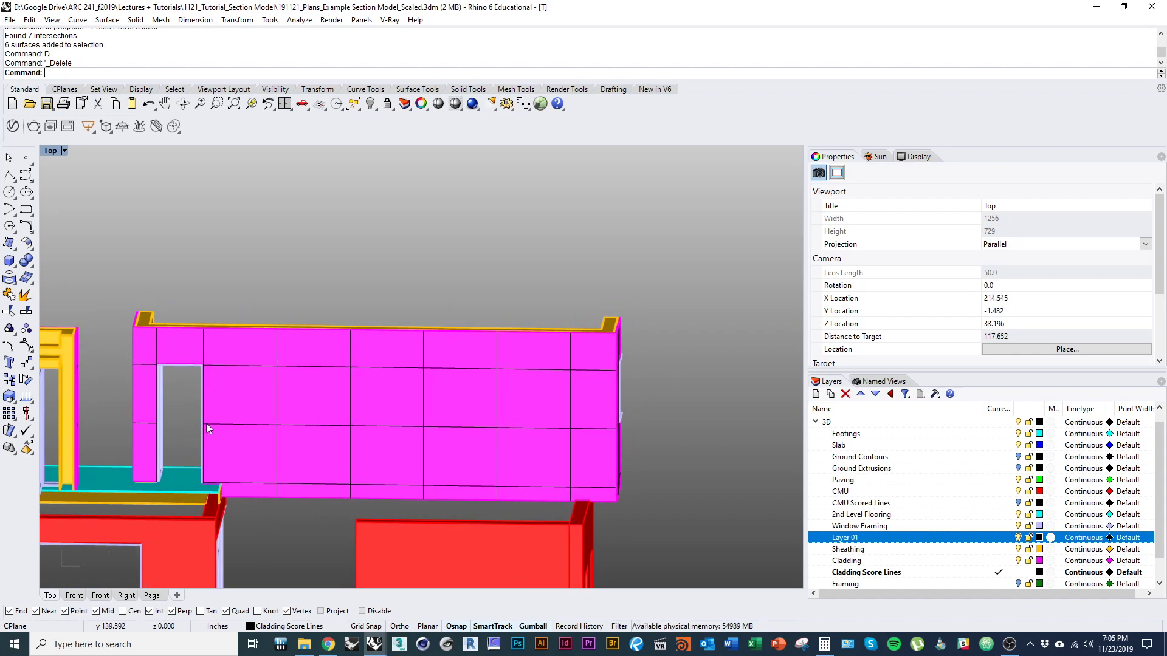
pyautogui.moveTo(499, 503); pyautogui.dragTo(557, 491, button='right')
pyautogui.click(556, 491)
pyautogui.moveTo(639, 468); pyautogui.dragTo(552, 486, button='right')
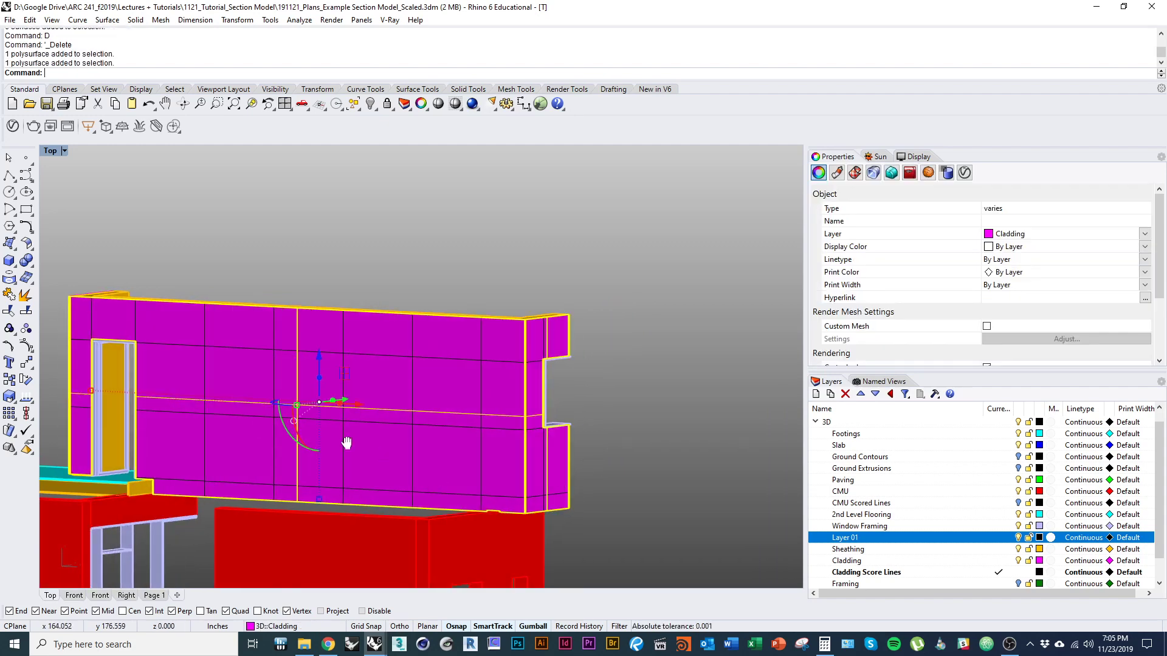
pyautogui.moveTo(347, 442); pyautogui.dragTo(515, 435, button='right')
pyautogui.keyDown('shift'); pyautogui.click(342, 355); pyautogui.keyUp('shift')
pyautogui.keyDown('shift'); pyautogui.click(352, 324); pyautogui.keyUp('shift')
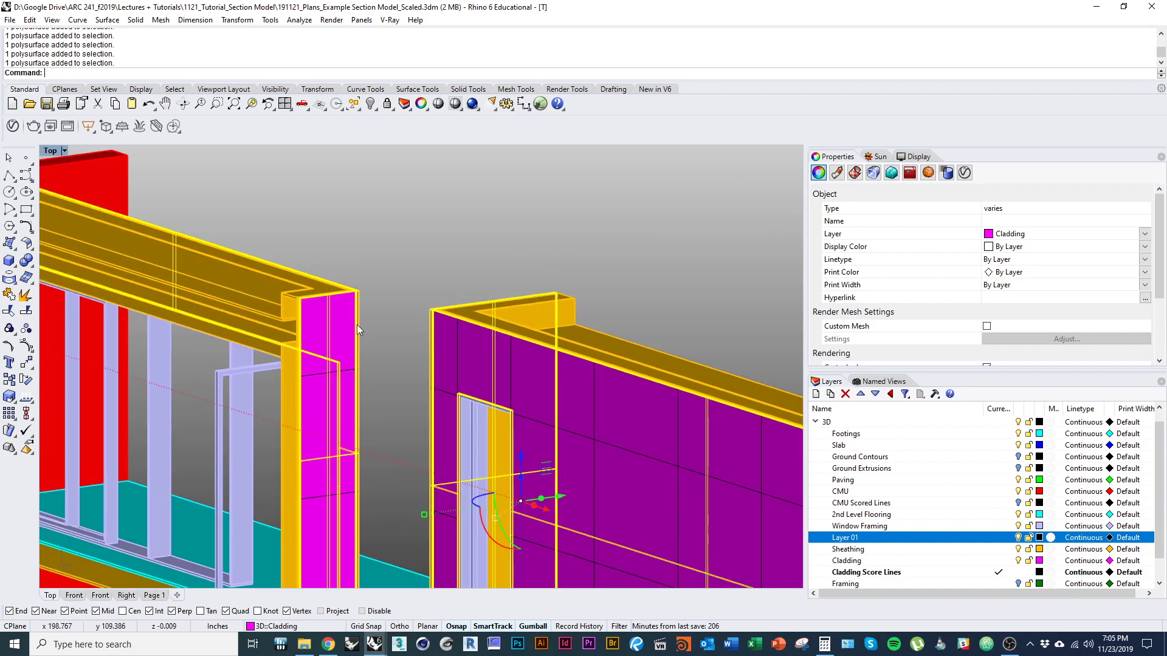
pyautogui.scroll(-3, 359, 328)
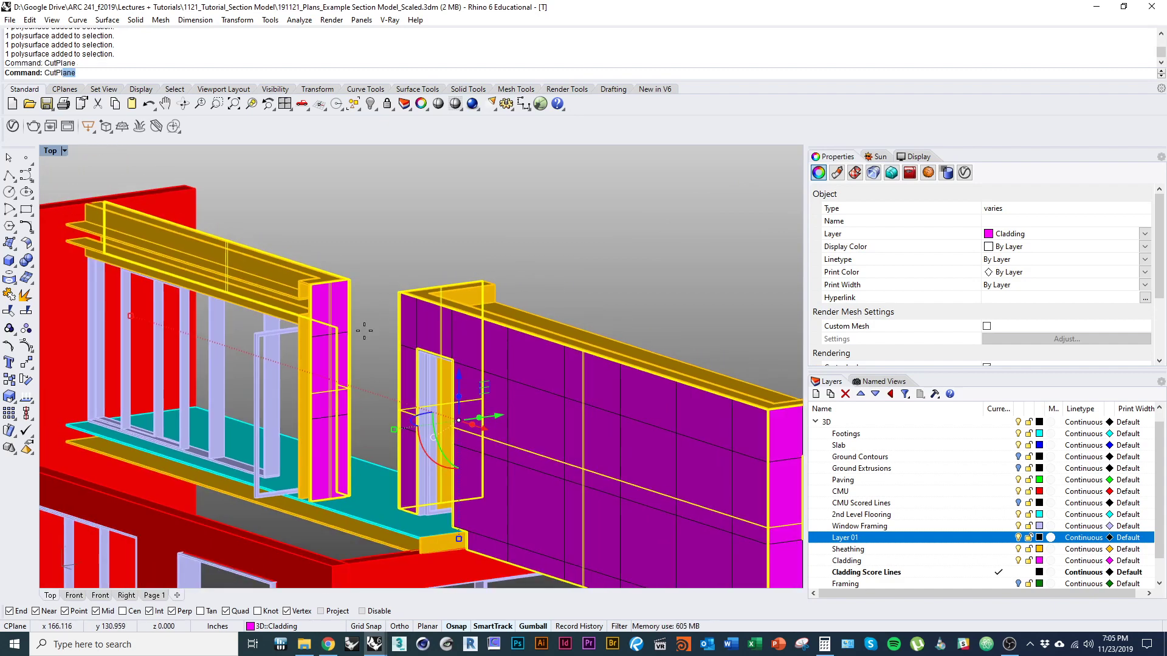
pyautogui.press('Return')
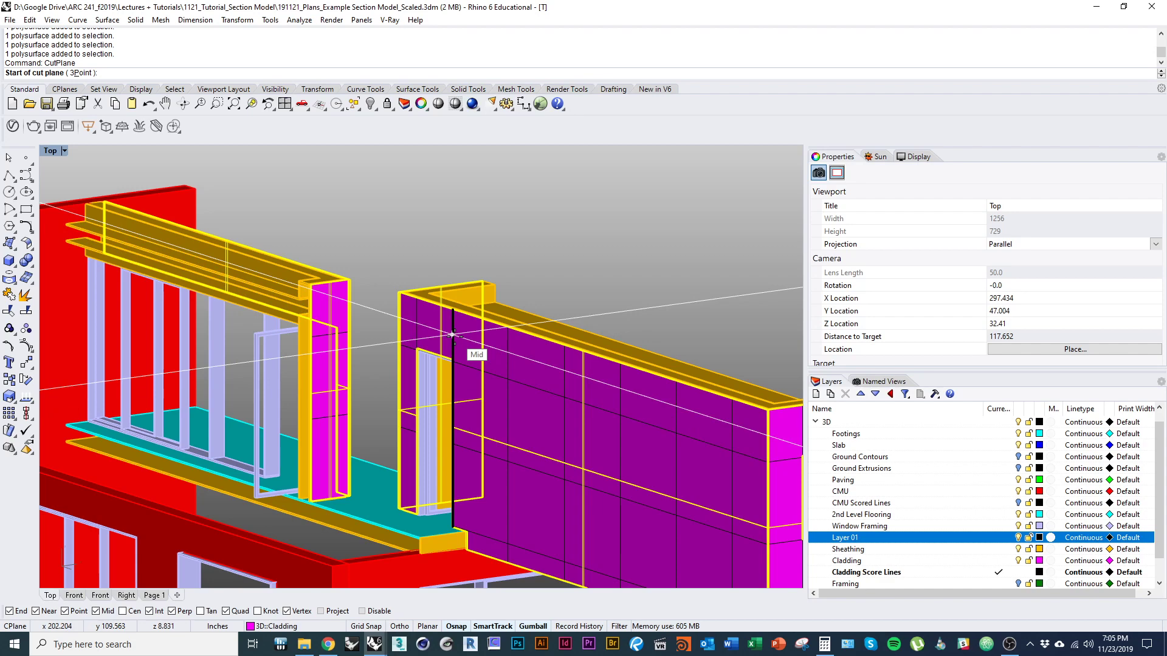
pyautogui.click(70, 73)
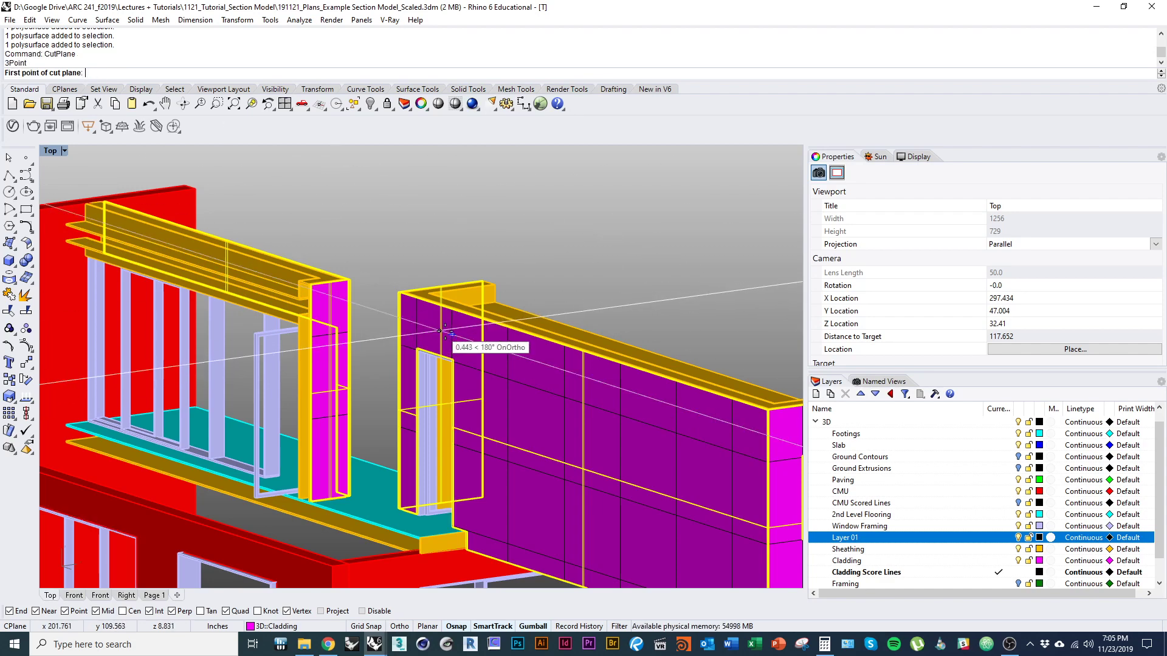
pyautogui.click(452, 334)
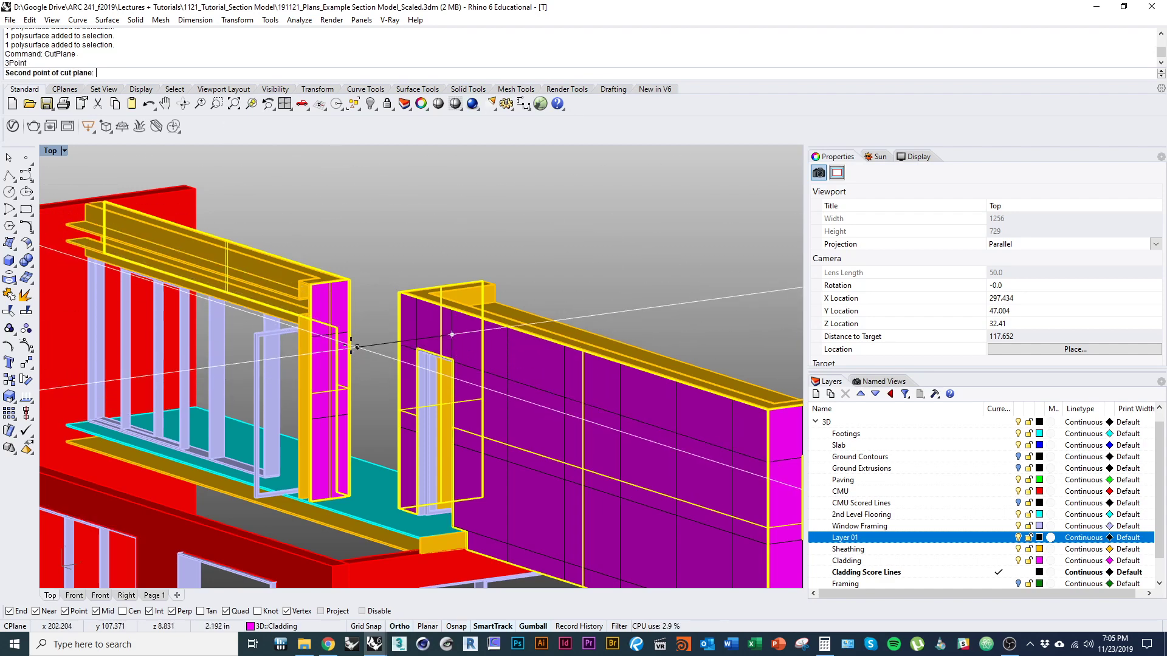
pyautogui.click(442, 375)
pyautogui.moveTo(442, 374); pyautogui.dragTo(632, 454, button='right')
pyautogui.click(633, 454)
pyautogui.scroll(5, 632, 455)
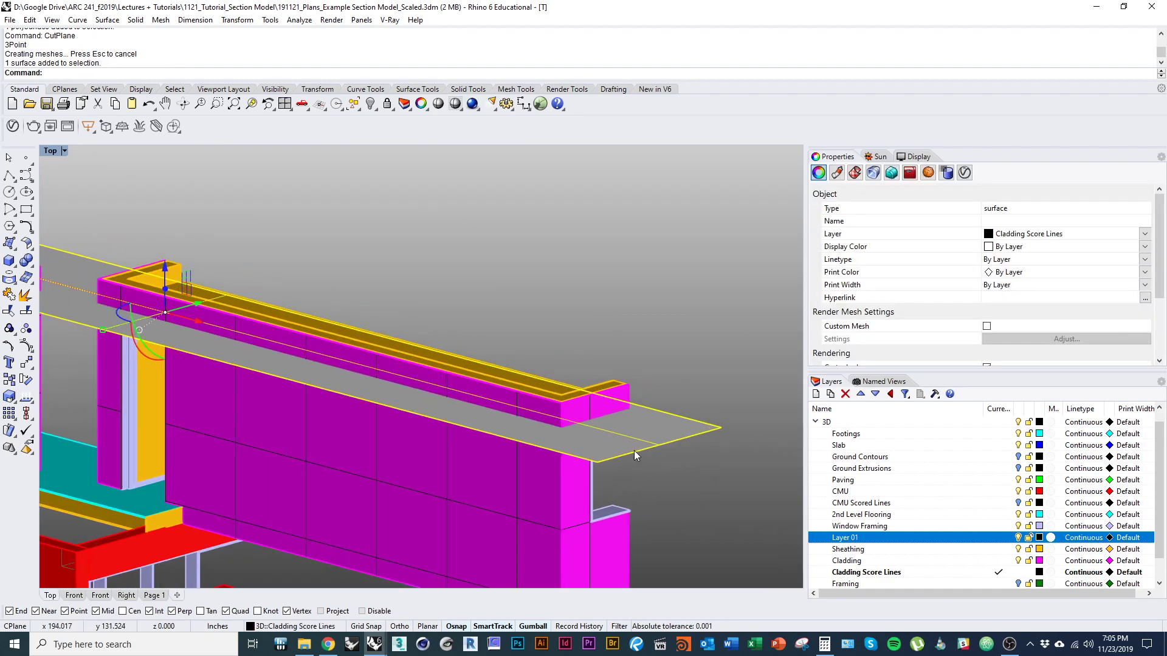
pyautogui.press('Return')
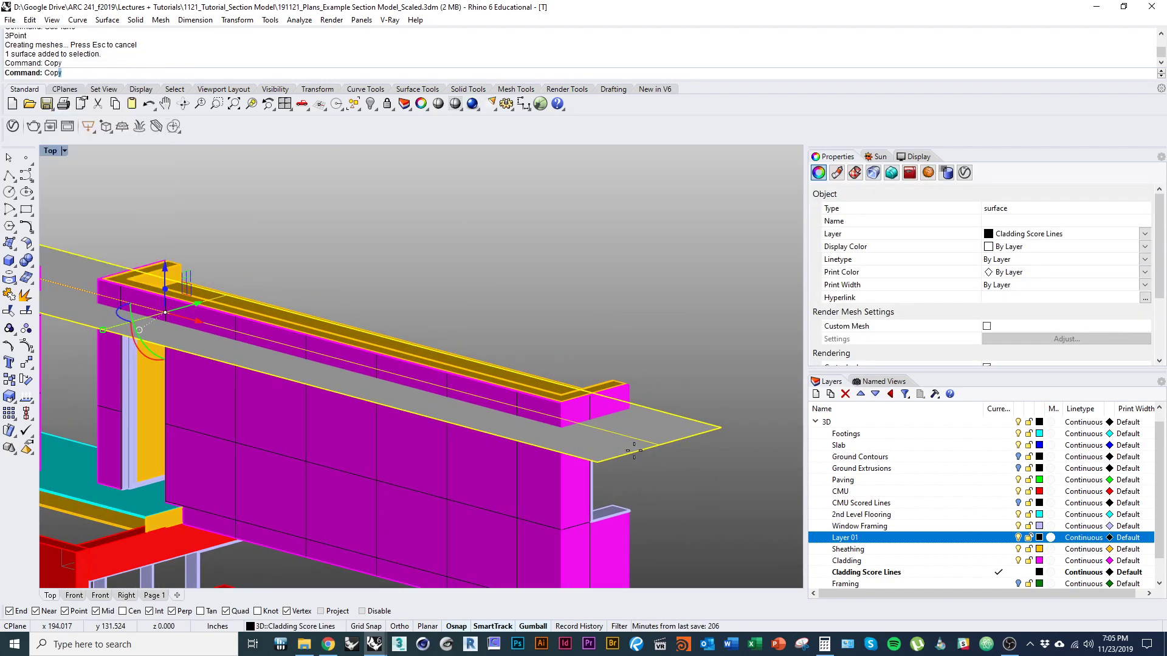
pyautogui.write('v')
pyautogui.press('Return')
pyautogui.click(696, 436)
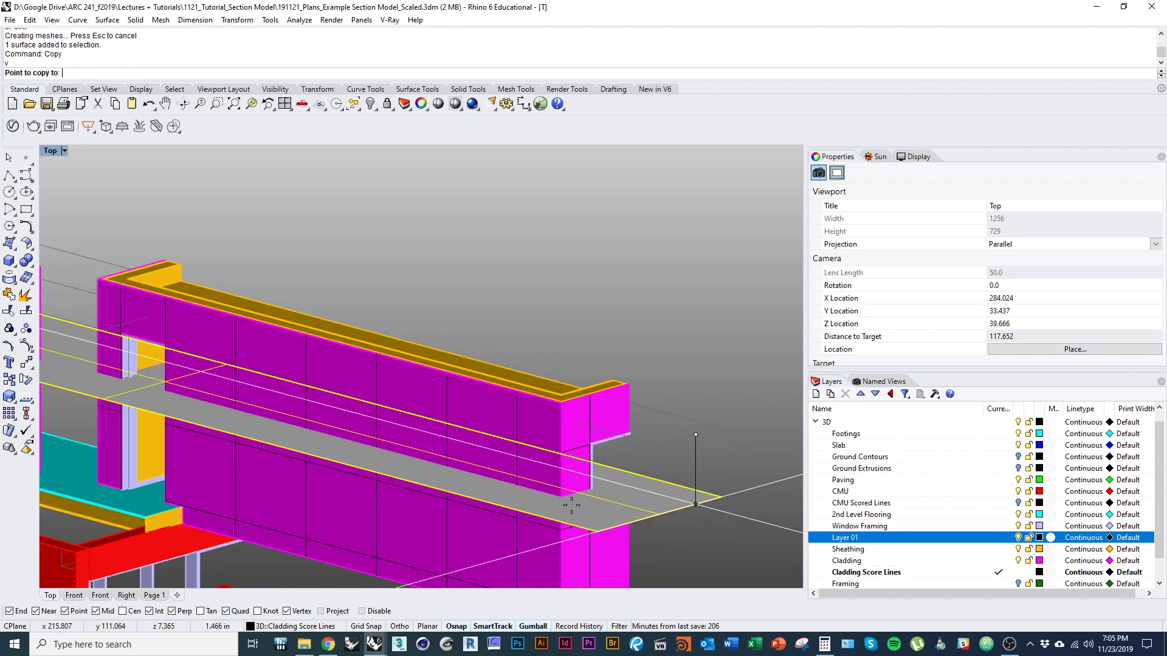
pyautogui.moveTo(514, 478); pyautogui.dragTo(516, 444, button='right')
pyautogui.click(516, 443)
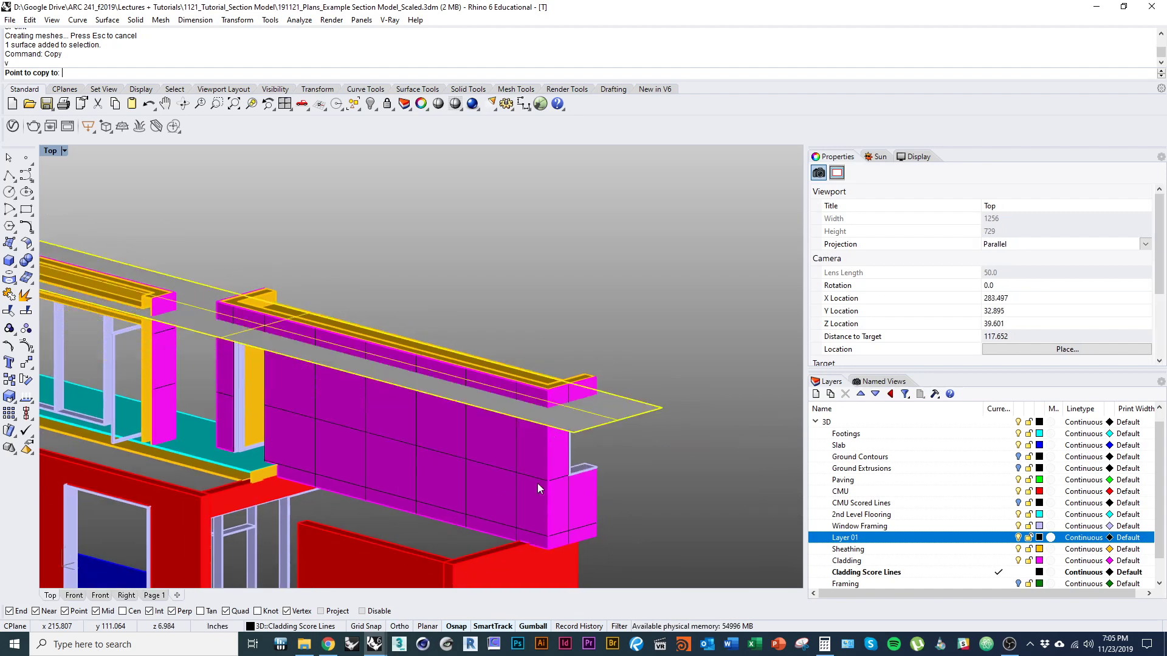
pyautogui.press('Return')
# Step: Draw two vertical guide lines along a score line of the long cladding panel, each spanning two neighbouring horizontal score lines
pyautogui.scroll(5, 547, 462)
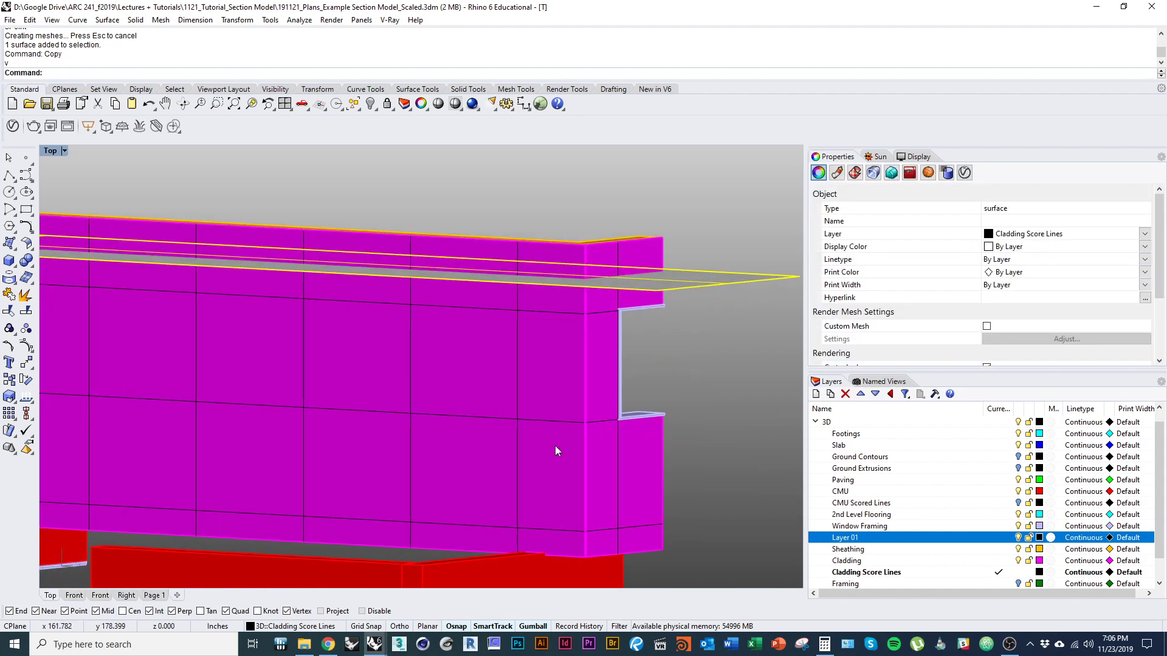
pyautogui.write('line')
pyautogui.press('Return')
pyautogui.scroll(5, 554, 443)
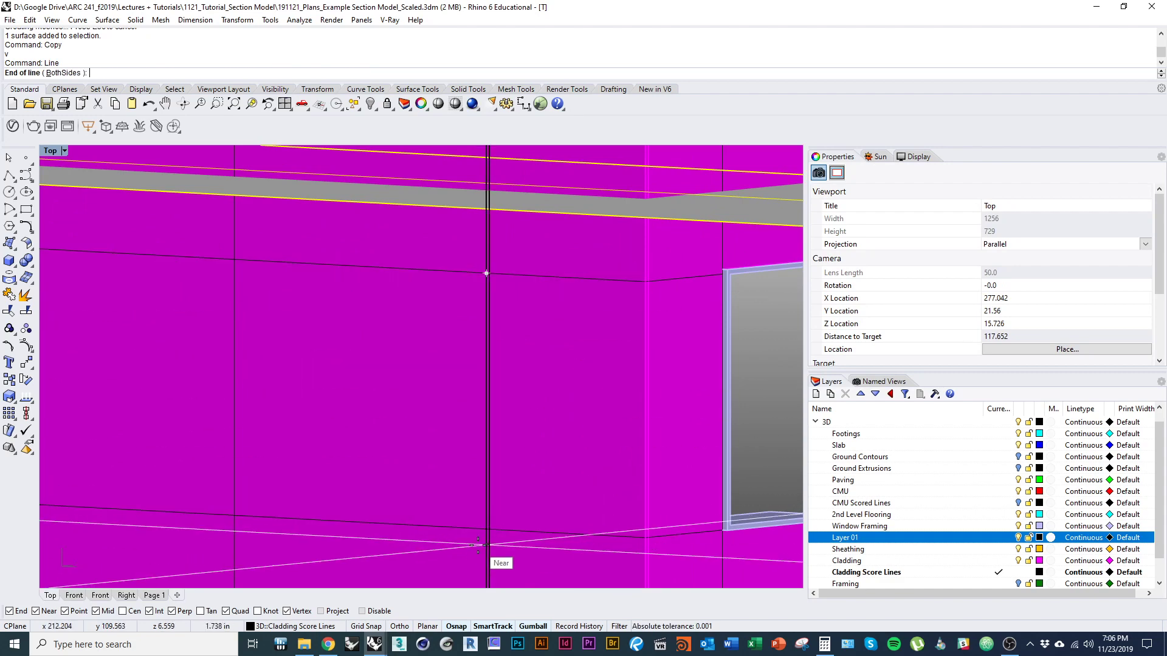
pyautogui.press('Escape')
pyautogui.moveTo(429, 552); pyautogui.dragTo(490, 472, button='right')
pyautogui.press('Return')
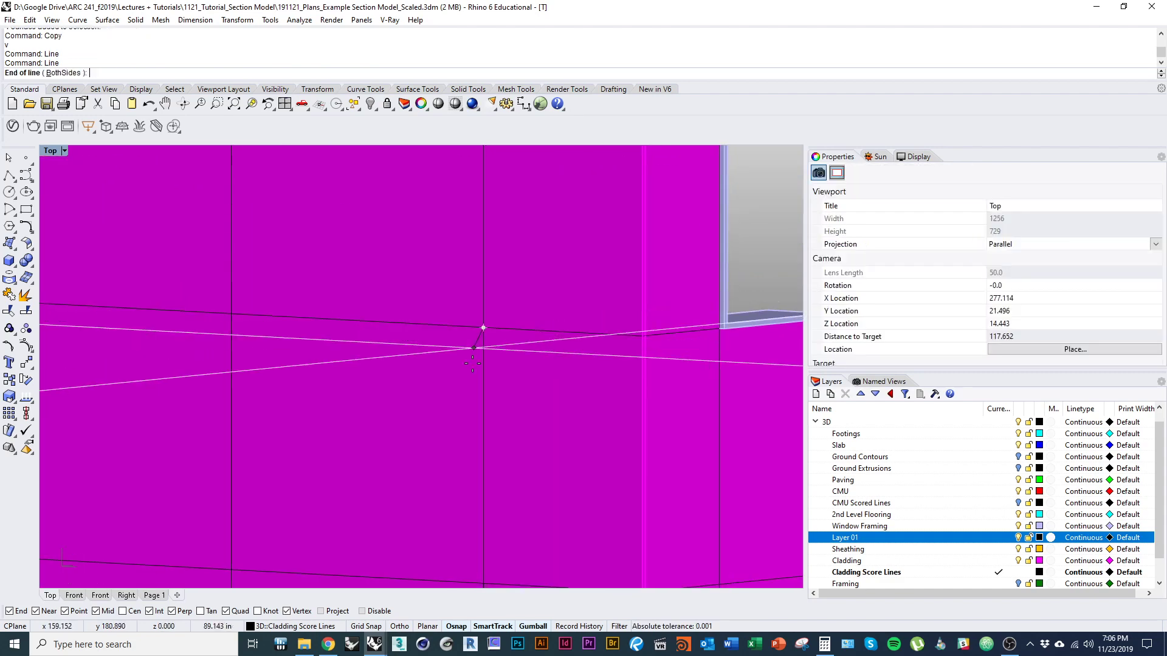
pyautogui.scroll(-3, 480, 340)
pyautogui.click(474, 349)
pyautogui.press('Escape')
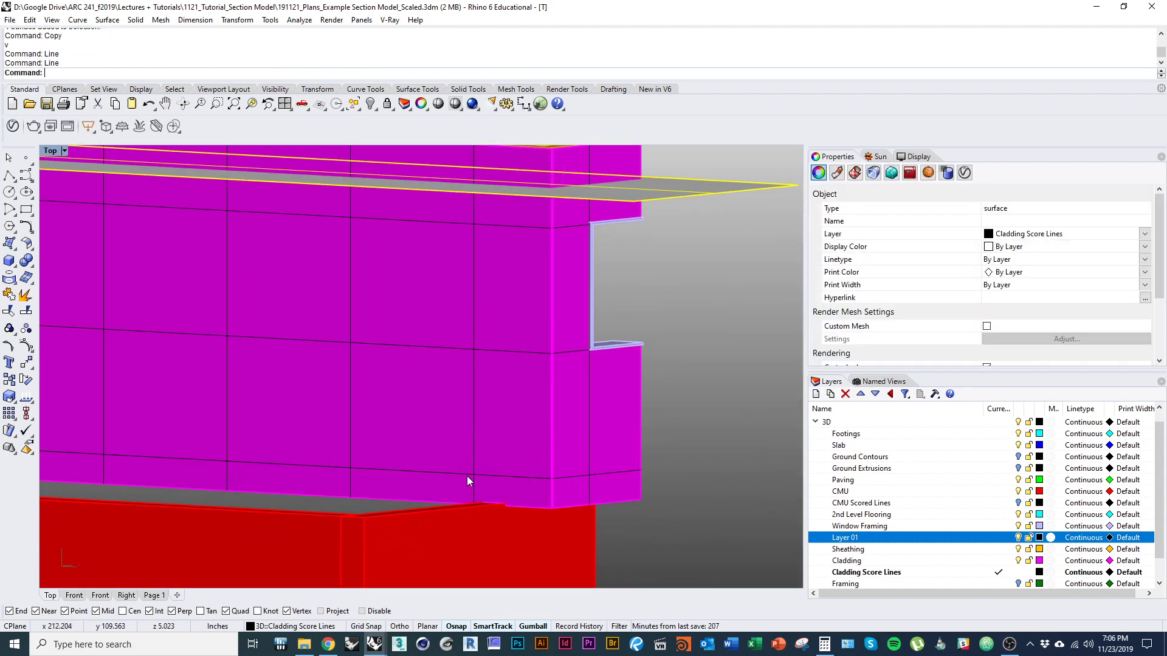
pyautogui.scroll(-3, 472, 477)
# Step: Switch to Wireframe display and move the two vertical guide lines slightly out from the cladding face
pyautogui.hotkey('ctrl', 'alt', 'w')
pyautogui.click(466, 403)
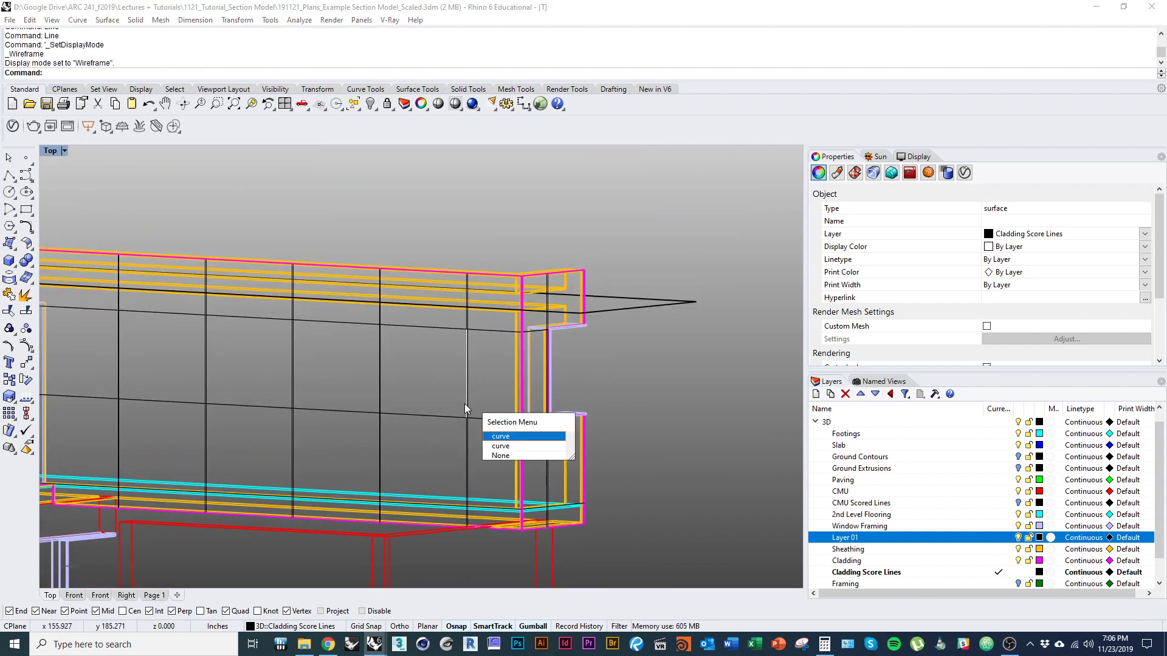
pyautogui.press('Return')
pyautogui.click(464, 460)
pyautogui.press('Return')
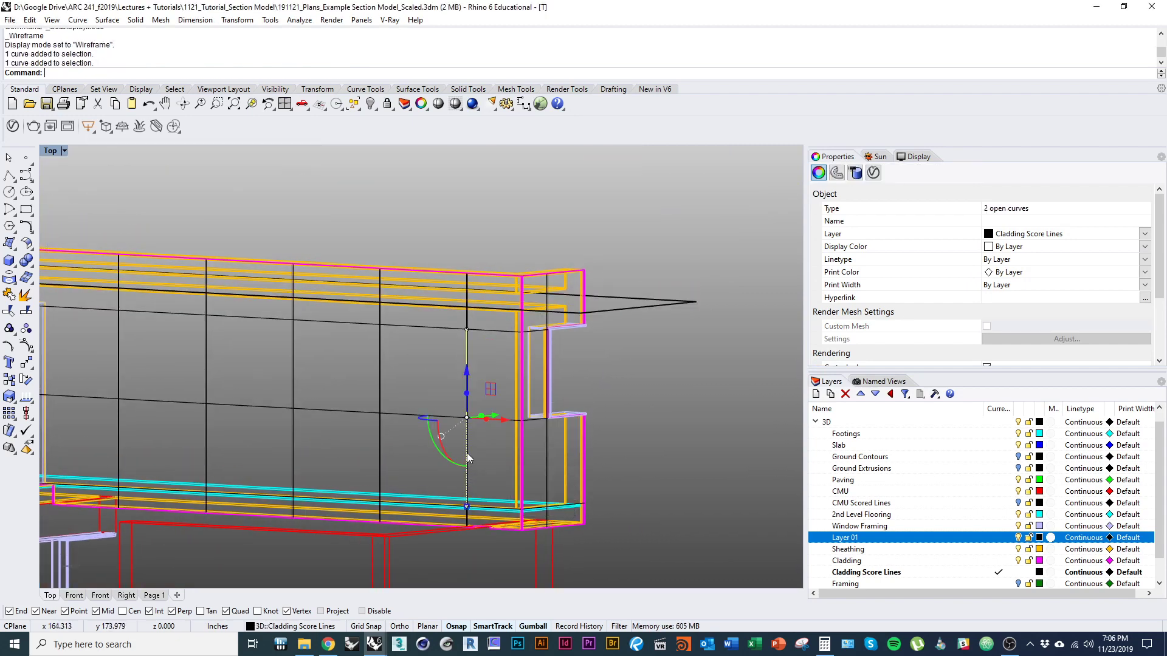
pyautogui.moveTo(467, 453); pyautogui.dragTo(471, 437, button='right')
pyautogui.moveTo(442, 481); pyautogui.dragTo(424, 487)
# Step: Copy the horizontal cut plane vertically to the two lower rows of the cladding, using the guide lines as references
pyautogui.scroll(-2, 425, 486)
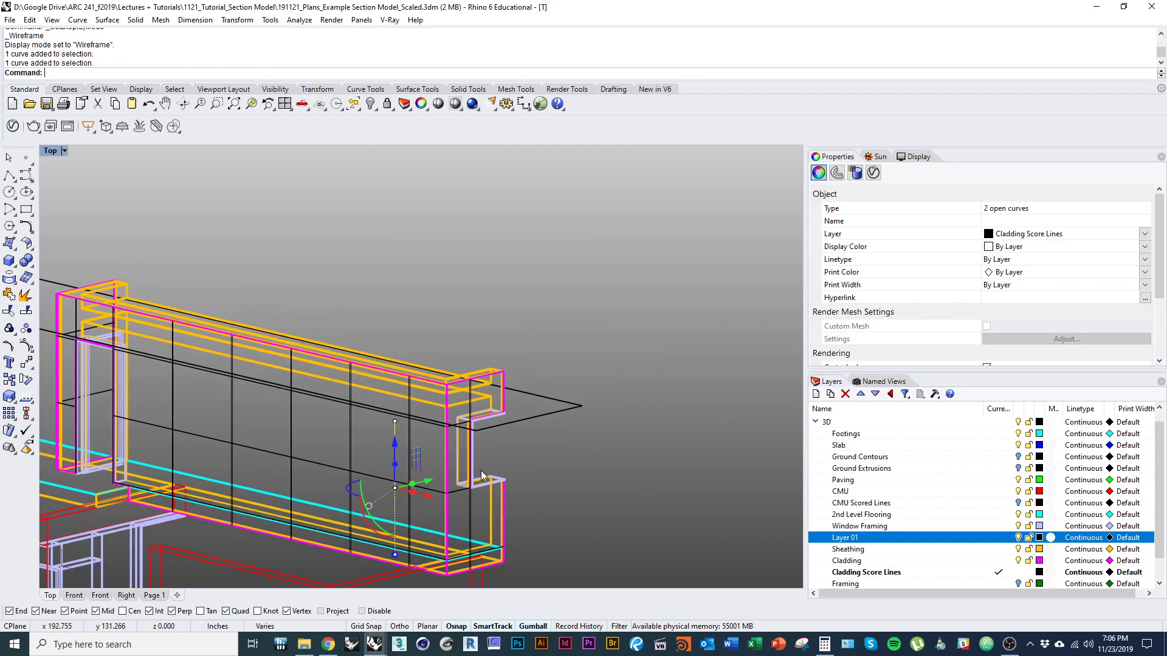
pyautogui.click(504, 425)
pyautogui.press('Return')
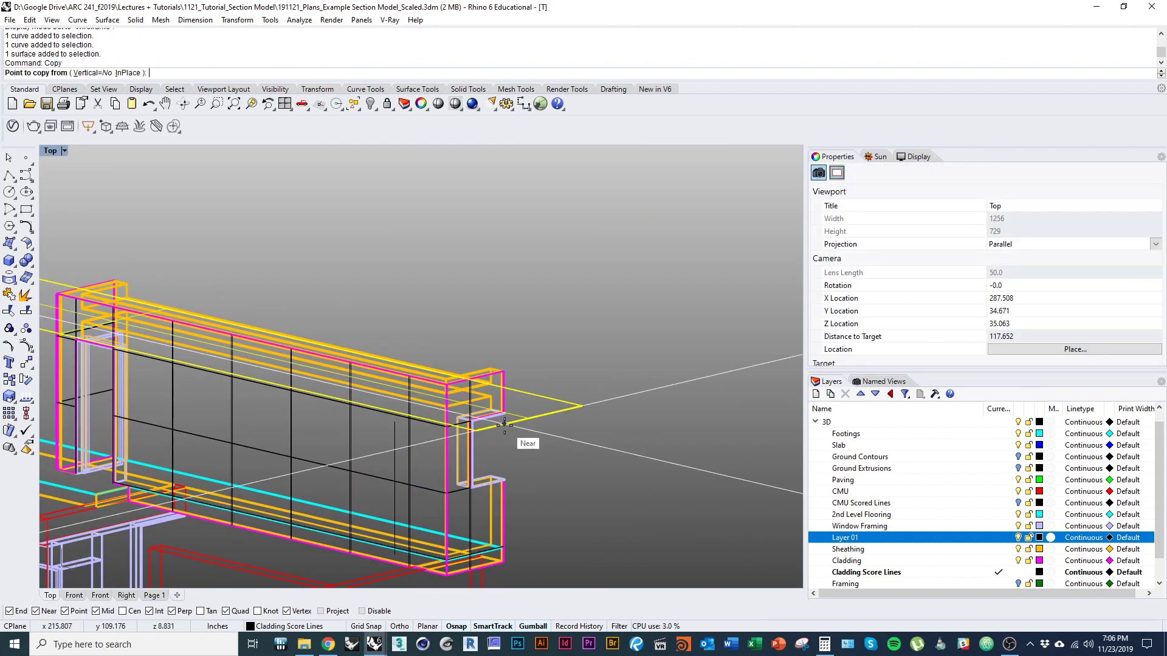
pyautogui.write('v')
pyautogui.press('Return')
pyautogui.click(550, 468)
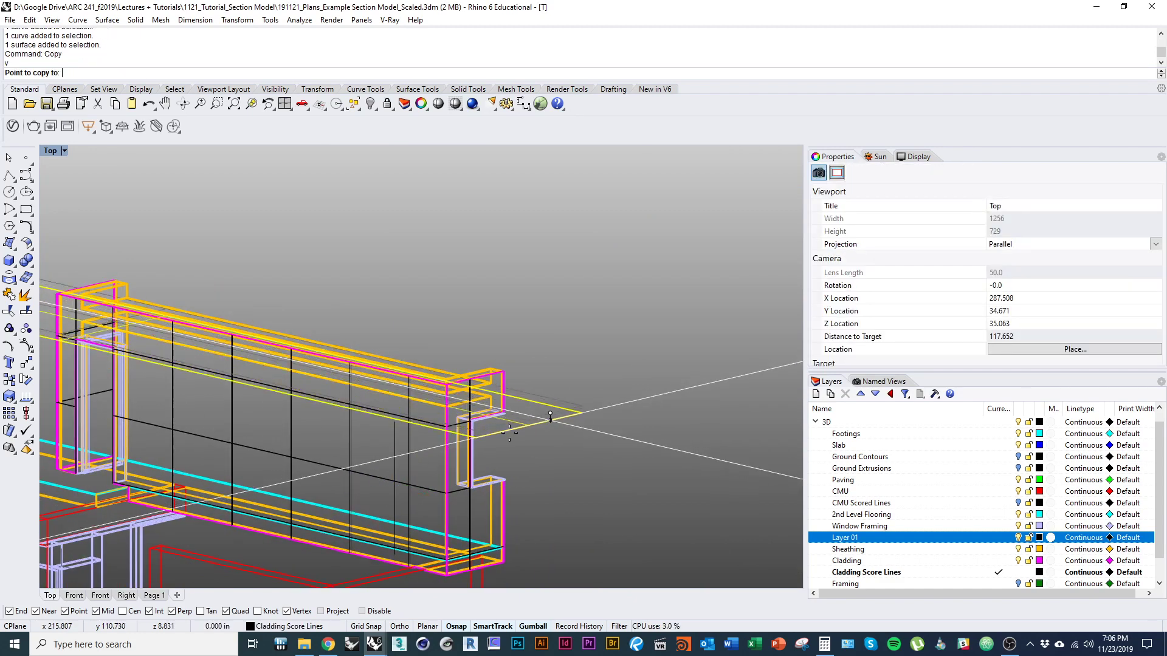
pyautogui.click(394, 515)
pyautogui.press('Return')
pyautogui.scroll(7, 395, 515)
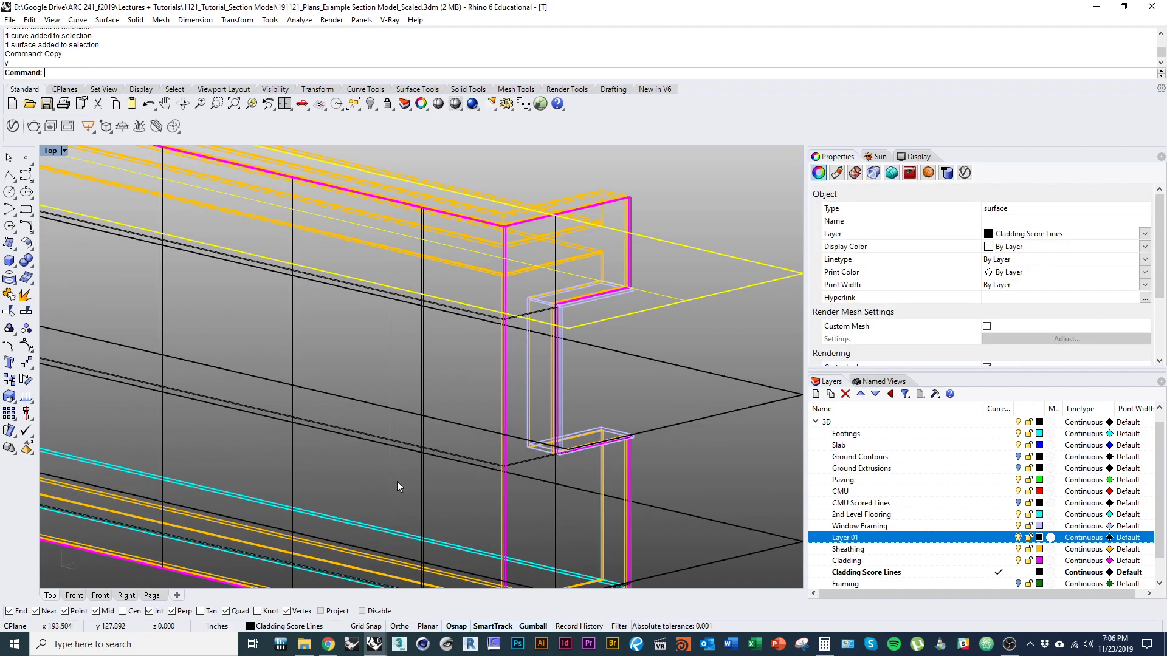
# Step: Delete the two vertical guide lines and return the viewport to Shaded display
pyautogui.click(394, 479)
pyautogui.write('d')
pyautogui.press('Return')
pyautogui.click(389, 396)
pyautogui.write('d')
pyautogui.press('Return')
pyautogui.scroll(-5, 383, 425)
pyautogui.hotkey('ctrl', 'alt', 's')
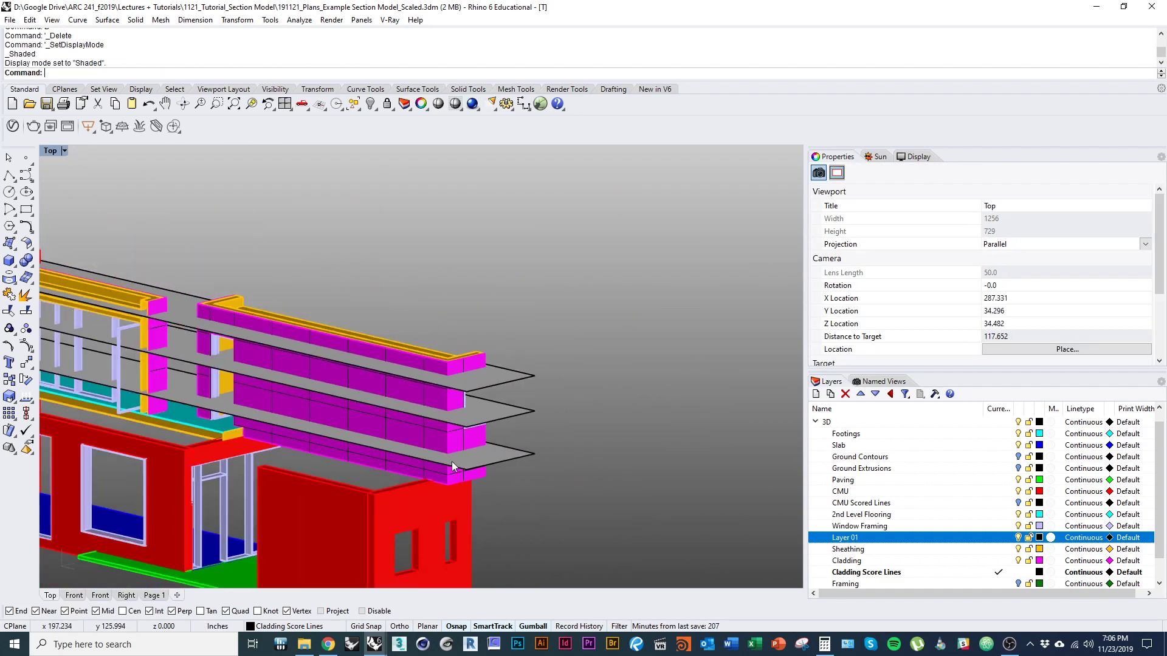
# Step: Intersect all objects on the Cladding layer with the three horizontal cut planes to create additional horizontal score lines
pyautogui.scroll(-2, 451, 461)
pyautogui.rightClick(933, 559)
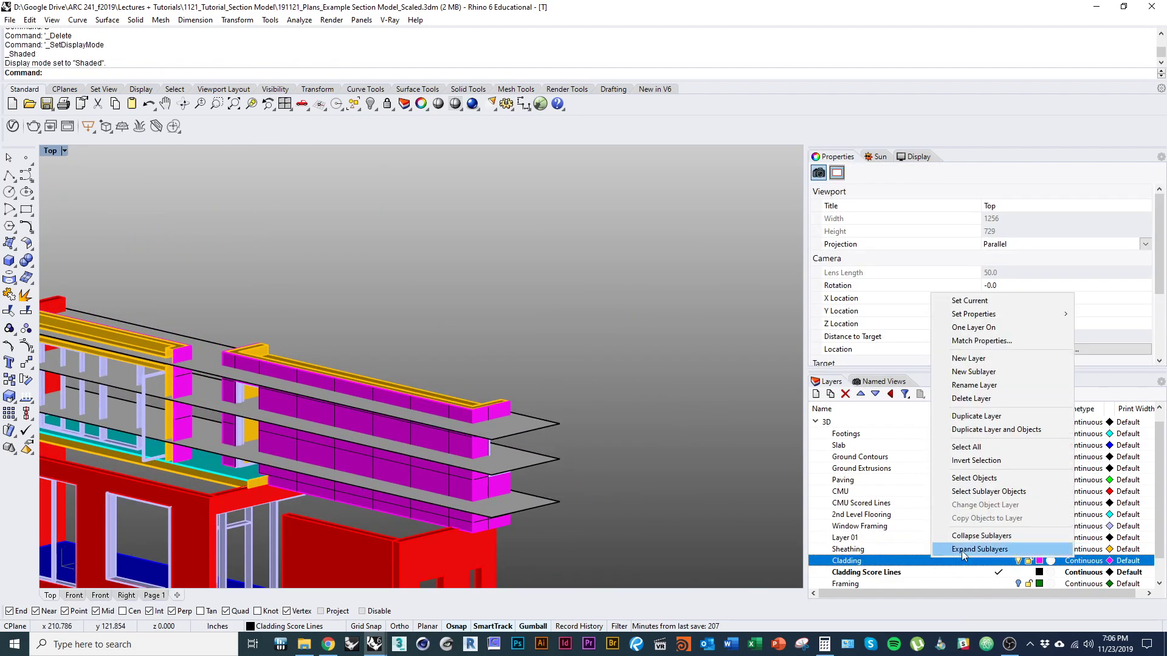
pyautogui.click(977, 478)
pyautogui.scroll(-3, 644, 528)
pyautogui.scroll(5, 608, 486)
pyautogui.moveTo(597, 483); pyautogui.dragTo(638, 513, button='right')
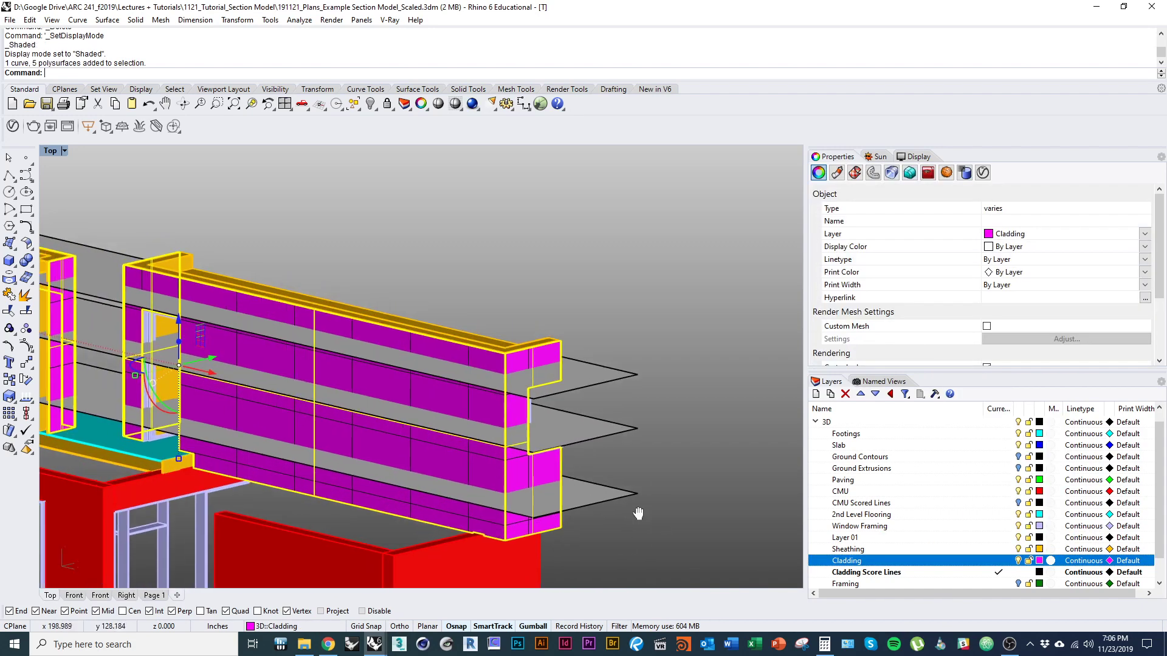
pyautogui.scroll(3, 633, 507)
pyautogui.keyDown('shift'); pyautogui.click(632, 503); pyautogui.keyUp('shift')
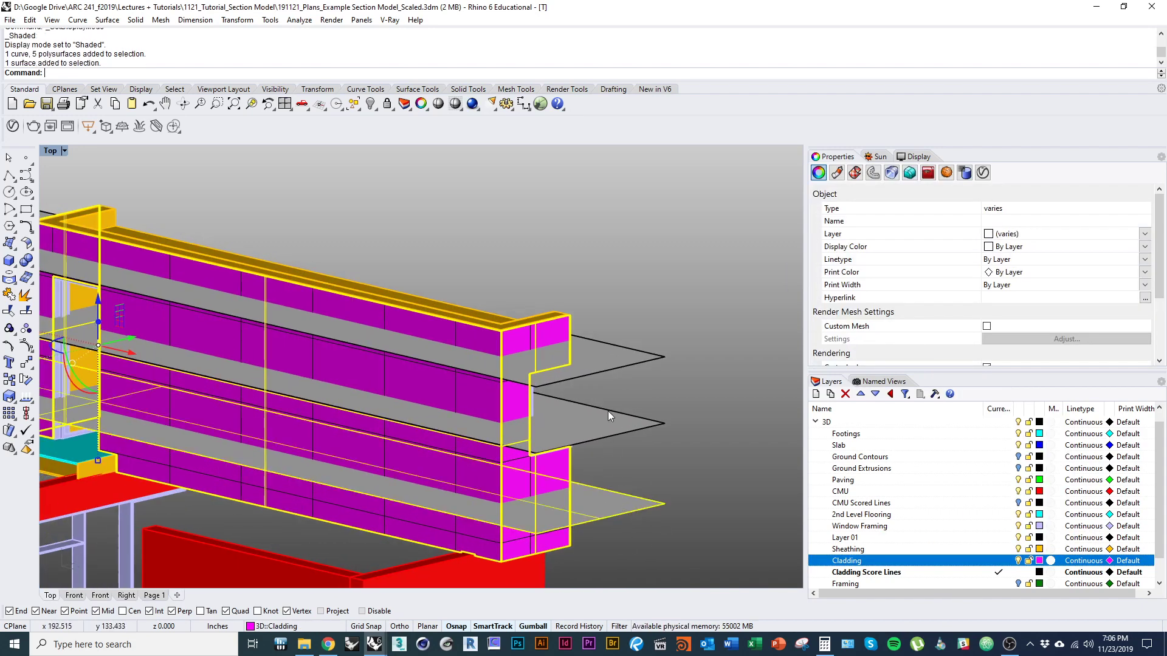
pyautogui.keyDown('shift'); pyautogui.click(607, 411); pyautogui.keyUp('shift')
pyautogui.keyDown('shift'); pyautogui.click(582, 376); pyautogui.keyUp('shift')
pyautogui.scroll(-3, 456, 416)
pyautogui.moveTo(455, 416); pyautogui.dragTo(659, 454, button='right')
pyautogui.scroll(-2, 365, 401)
pyautogui.moveTo(365, 401)
pyautogui.mouseDown(button='right')
pyautogui.moveTo(485, 455)
pyautogui.moveTo(373, 393)
pyautogui.mouseUp(button='right')
pyautogui.write('Intersect')
pyautogui.press('Return')
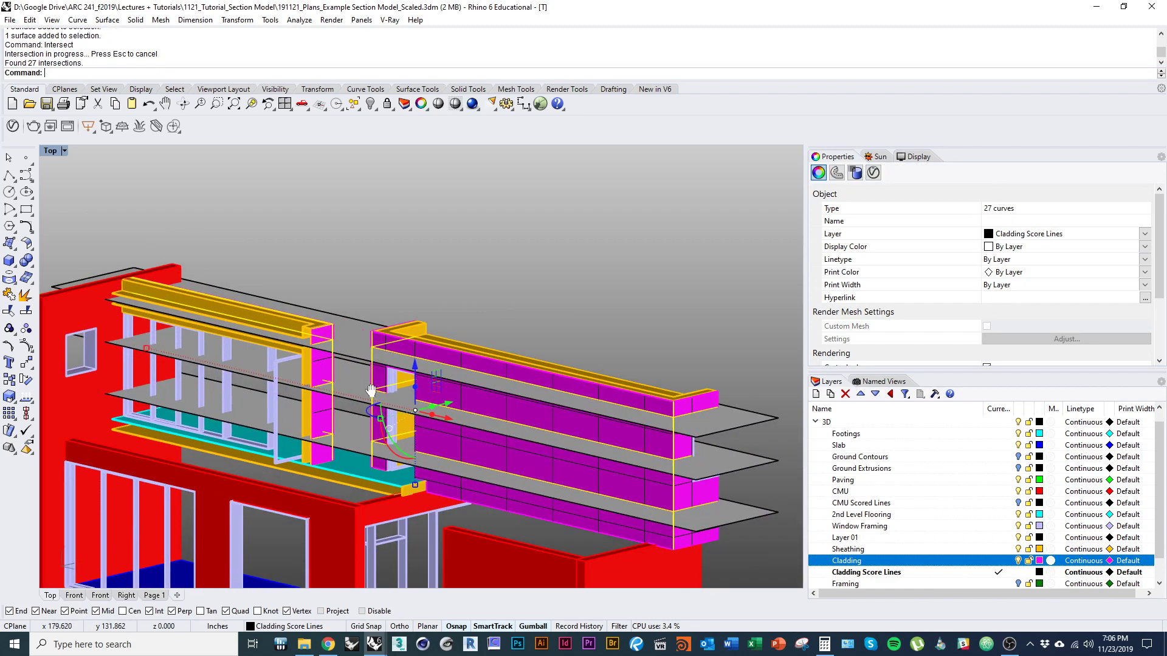
# Step: Isolate the new intersection curves from the rest of the model
pyautogui.scroll(-2, 449, 427)
pyautogui.moveTo(450, 427); pyautogui.dragTo(390, 429, button='right')
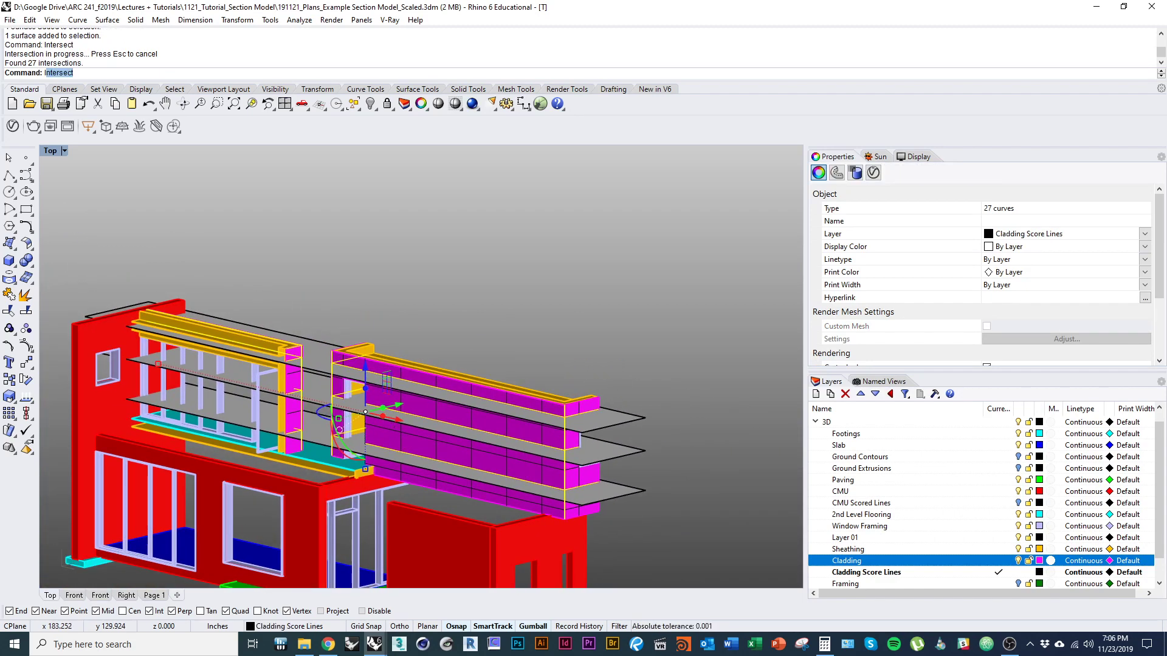
pyautogui.write('Isolate')
pyautogui.press('Return')
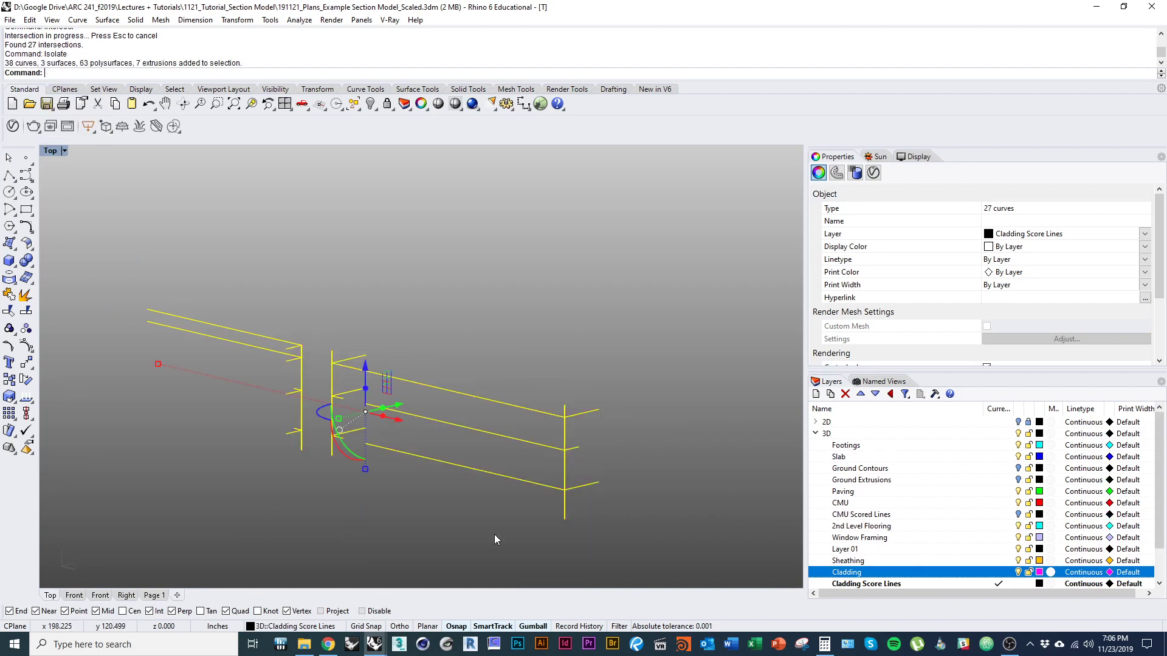
pyautogui.scroll(3, 560, 476)
pyautogui.press('Escape')
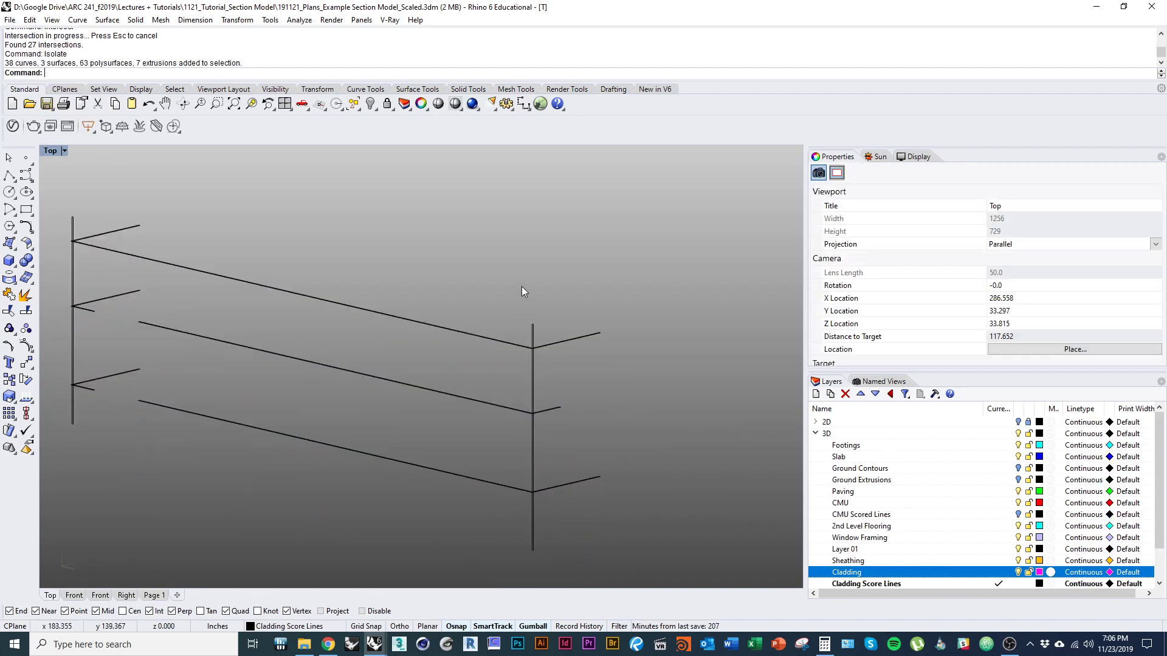
# Step: Delete the unwanted vertical curves at the cladding corners from the isolated intersection curves
pyautogui.moveTo(521, 286); pyautogui.dragTo(542, 604)
pyautogui.write('D')
pyautogui.press('Return')
pyautogui.moveTo(401, 474); pyautogui.dragTo(660, 532, button='right')
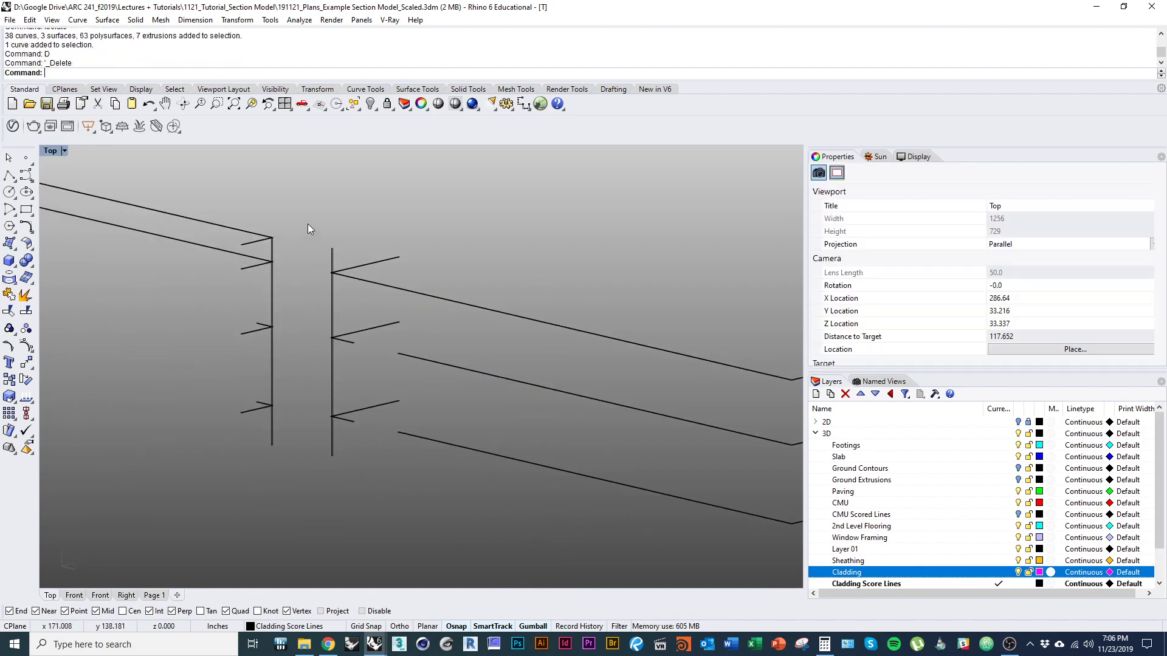
pyautogui.moveTo(347, 418); pyautogui.dragTo(345, 491)
pyautogui.moveTo(302, 377); pyautogui.dragTo(344, 447, button='right')
pyautogui.write('D')
pyautogui.press('Return')
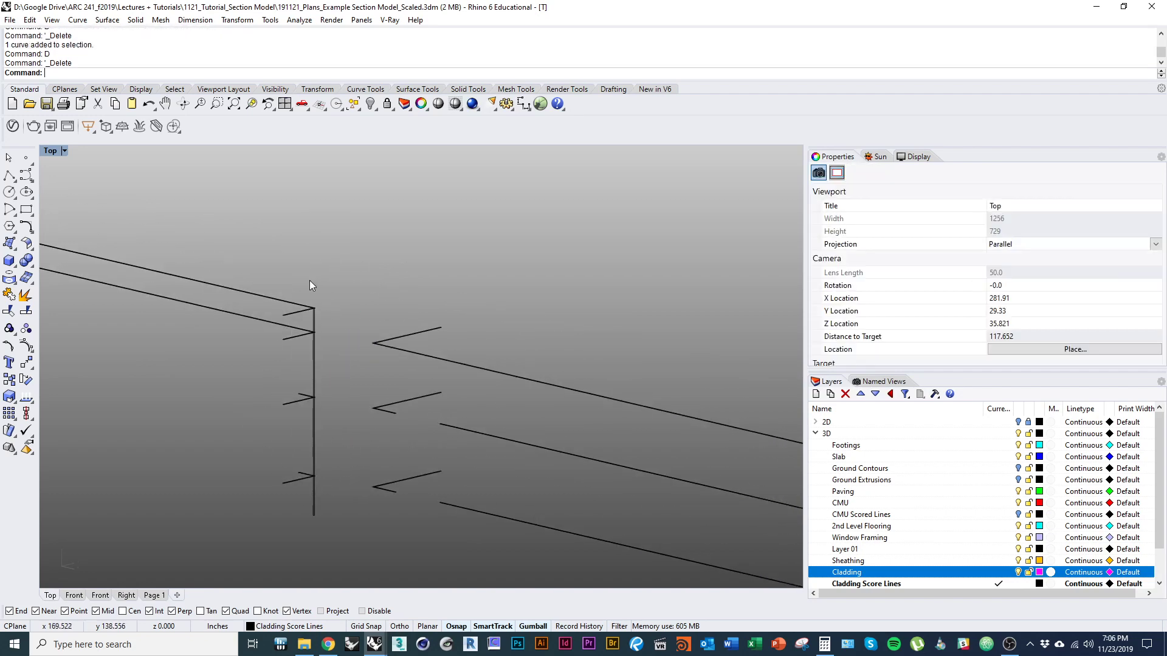
pyautogui.moveTo(352, 524); pyautogui.dragTo(349, 536)
pyautogui.write('D')
pyautogui.press('Return')
# Step: Select all the isolated intersection curves and explode them into individual segments
pyautogui.moveTo(349, 536); pyautogui.dragTo(341, 475, button='right')
pyautogui.click(276, 441)
pyautogui.scroll(-15, 293, 411)
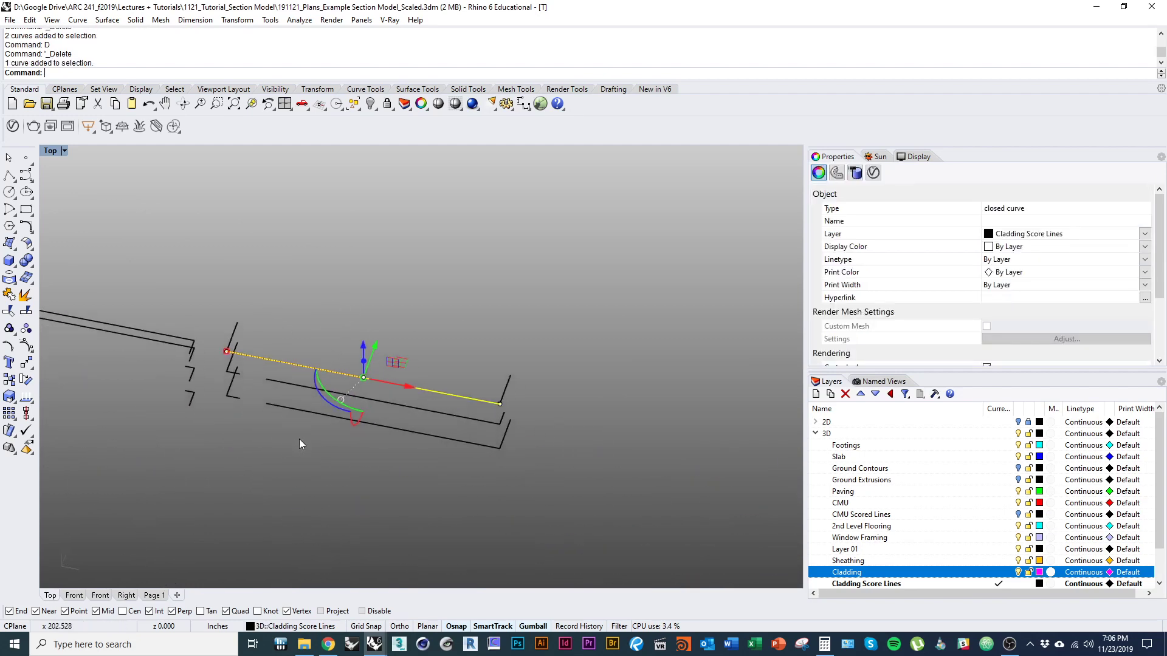
pyautogui.moveTo(311, 446); pyautogui.dragTo(57, 290)
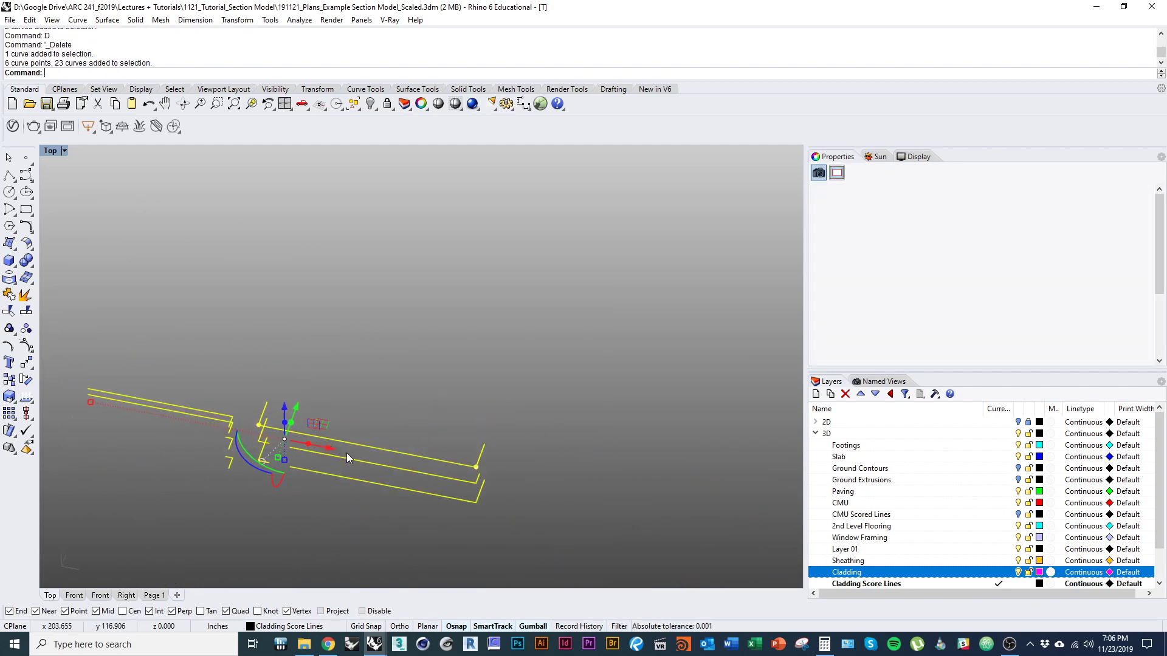
pyautogui.scroll(3, 352, 437)
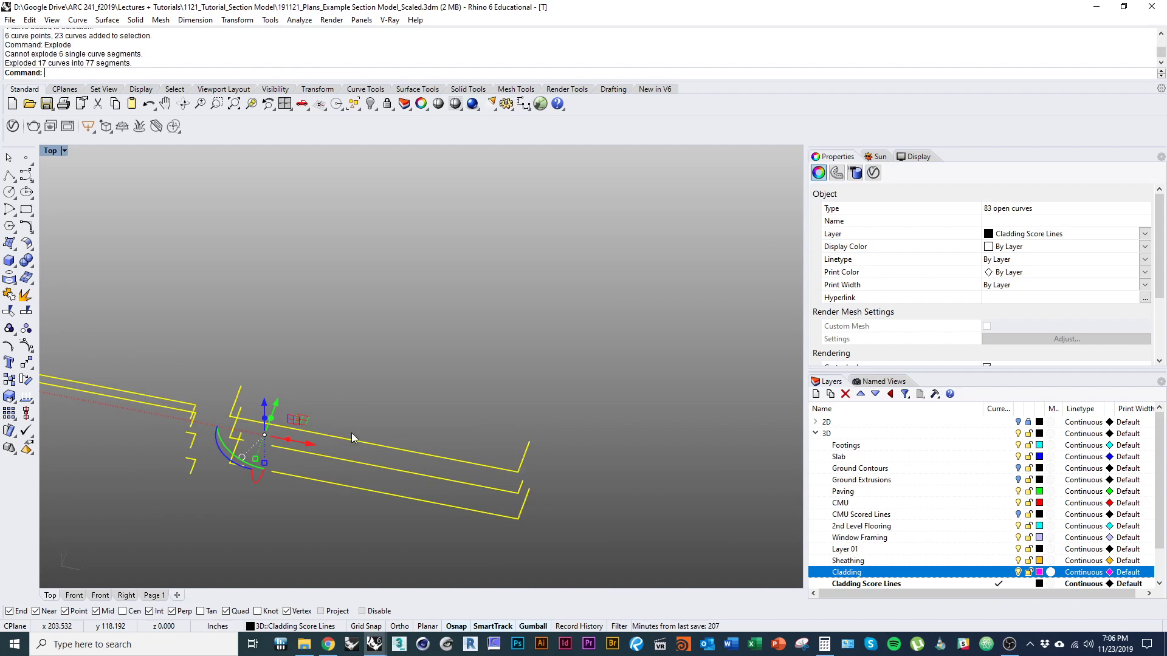
pyautogui.scroll(10, 479, 455)
pyautogui.moveTo(479, 454); pyautogui.dragTo(478, 382, button='right')
pyautogui.click(609, 480)
pyautogui.moveTo(609, 480); pyautogui.dragTo(549, 504, button='right')
pyautogui.scroll(8, 553, 499)
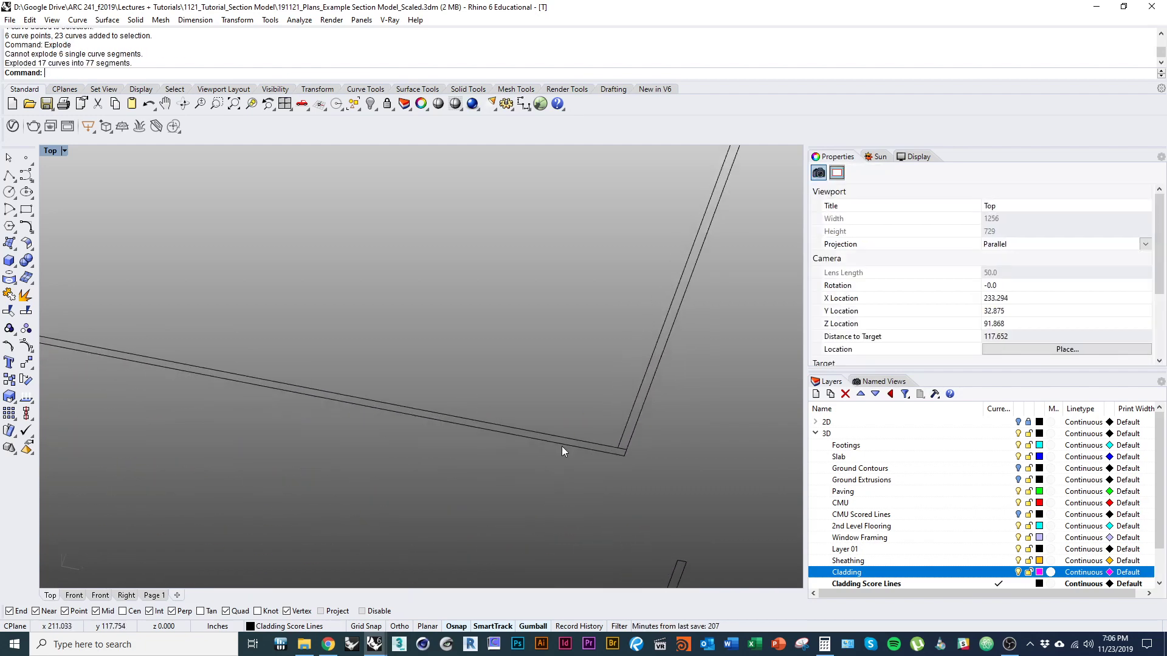
pyautogui.click(603, 453)
pyautogui.scroll(3, 603, 453)
pyautogui.press('Delete')
pyautogui.scroll(3, 640, 435)
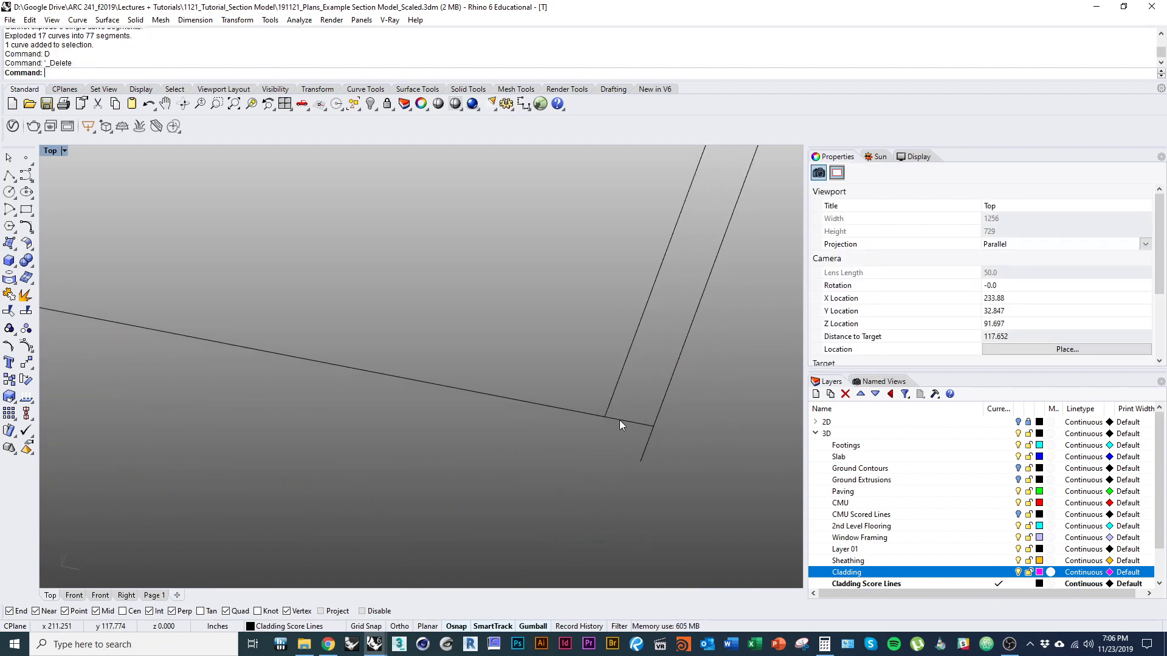
pyautogui.hotkey('ctrl', 'z')
# Step: Delete the inner parallel segments and short end cap of the uppermost score line at the long cladding face's outer corner
pyautogui.moveTo(616, 432); pyautogui.dragTo(571, 359)
pyautogui.write('d')
pyautogui.press('space')
pyautogui.moveTo(676, 446); pyautogui.dragTo(643, 384, button='right')
pyautogui.scroll(-10, 581, 536)
pyautogui.moveTo(643, 277); pyautogui.dragTo(721, 313)
# Step: Delete the inner segments and short end cap of the middle score line at the same outer corner
pyautogui.moveTo(650, 477); pyautogui.dragTo(601, 339, button='right')
pyautogui.moveTo(602, 338); pyautogui.dragTo(549, 567)
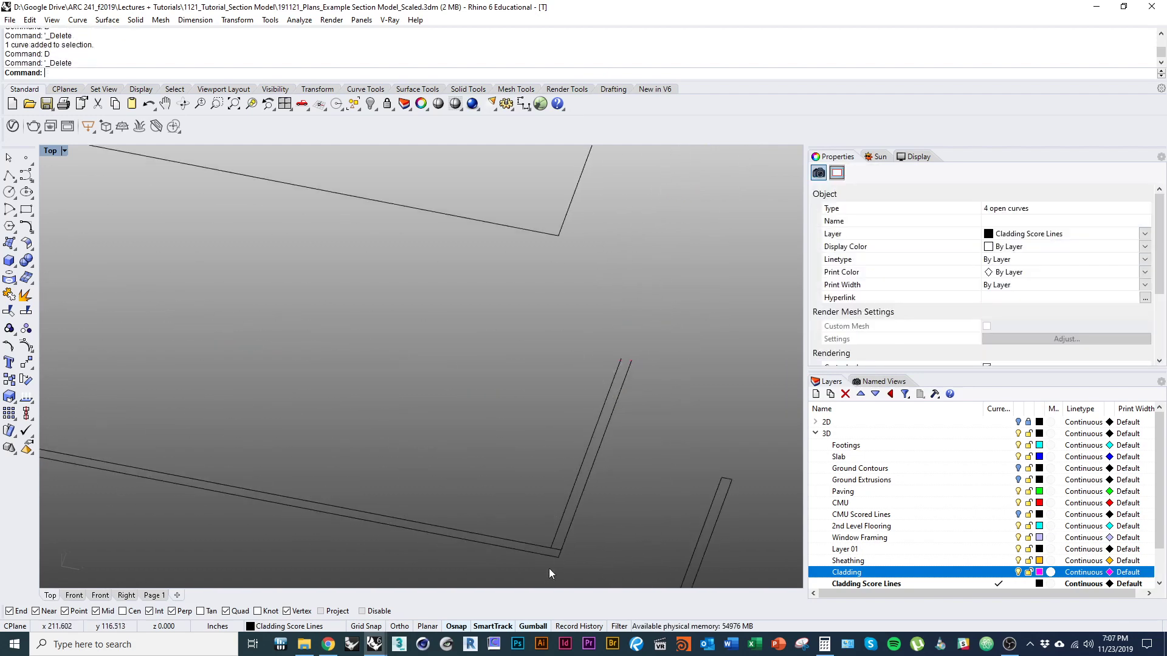
pyautogui.scroll(5, 549, 567)
pyautogui.write('d')
pyautogui.press('space')
pyautogui.scroll(-10, 565, 439)
pyautogui.moveTo(767, 332); pyautogui.dragTo(807, 403)
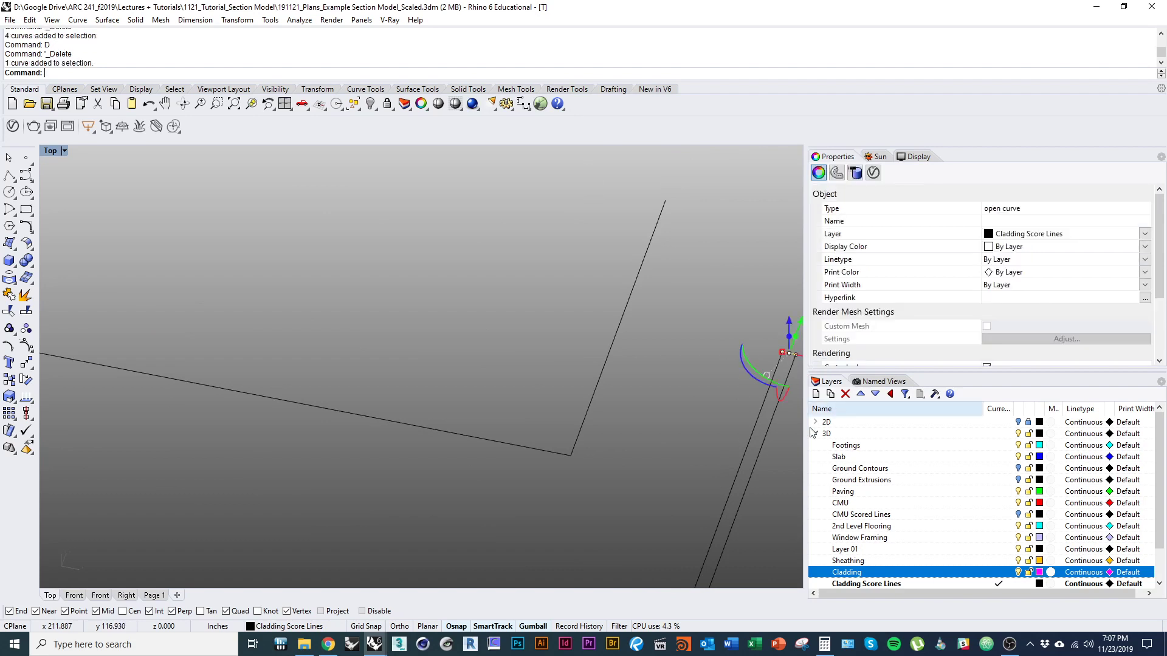
pyautogui.write('d')
pyautogui.press('space')
# Step: Delete the inner parallel segments of the lowest score line at the same outer corner
pyautogui.moveTo(732, 508); pyautogui.dragTo(722, 311, button='right')
pyautogui.moveTo(624, 577); pyautogui.dragTo(614, 475, button='right')
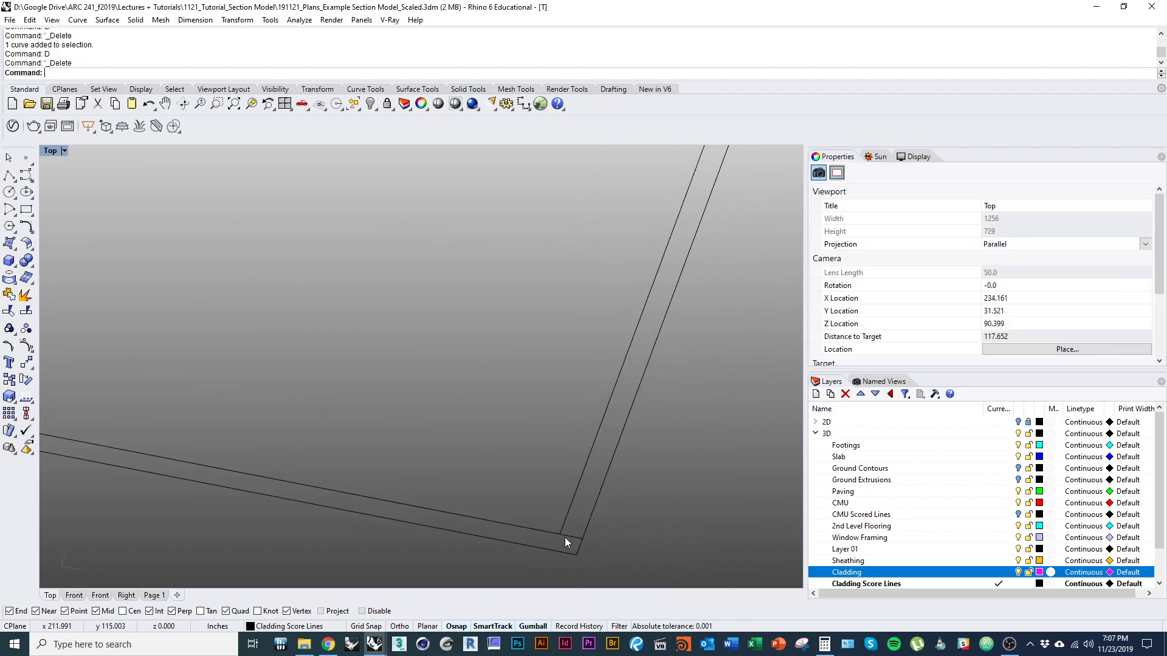
pyautogui.scroll(10, 564, 540)
pyautogui.moveTo(563, 549); pyautogui.dragTo(522, 480)
pyautogui.write('d')
pyautogui.press('space')
# Step: Delete the two short end caps where the long middle and lowest score lines stop at the opening
pyautogui.scroll(-10, 618, 426)
pyautogui.scroll(-6, 569, 391)
pyautogui.moveTo(568, 391); pyautogui.dragTo(588, 419, button='right')
pyautogui.scroll(-3, 514, 320)
pyautogui.scroll(-4, 391, 364)
pyautogui.moveTo(391, 365); pyautogui.dragTo(553, 411, button='right')
pyautogui.scroll(14, 352, 344)
pyautogui.moveTo(353, 343); pyautogui.dragTo(432, 368, button='right')
pyautogui.scroll(6, 330, 273)
pyautogui.scroll(-7, 410, 326)
pyautogui.scroll(6, 350, 375)
pyautogui.moveTo(351, 374); pyautogui.dragTo(305, 435, button='right')
pyautogui.scroll(-5, 307, 411)
pyautogui.moveTo(446, 360); pyautogui.dragTo(490, 329, button='right')
pyautogui.scroll(-10, 491, 329)
pyautogui.moveTo(523, 356); pyautogui.dragTo(530, 396)
pyautogui.write('d')
pyautogui.press('space')
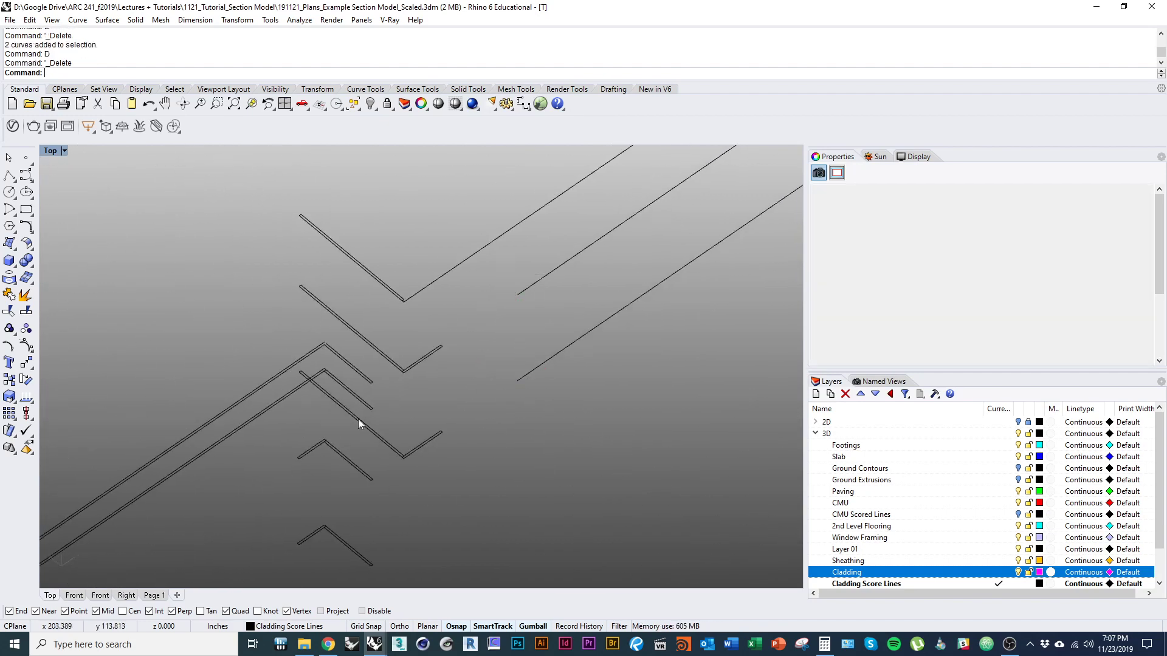
# Step: Delete the inner segments and end cap of the middle score line at the corner on the opening's other side
pyautogui.scroll(14, 406, 365)
pyautogui.moveTo(407, 365); pyautogui.dragTo(429, 272, button='right')
pyautogui.scroll(10, 429, 272)
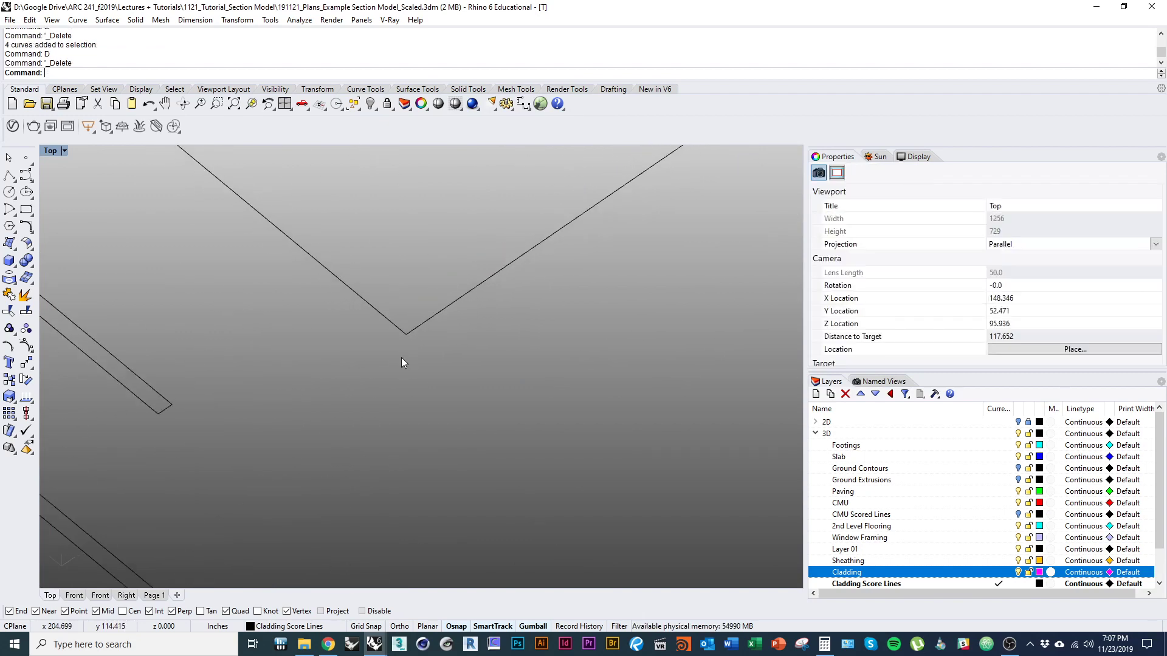
pyautogui.scroll(-6, 401, 357)
pyautogui.moveTo(401, 358); pyautogui.dragTo(393, 411, button='right')
pyautogui.scroll(-3, 401, 371)
pyautogui.scroll(-8, 516, 349)
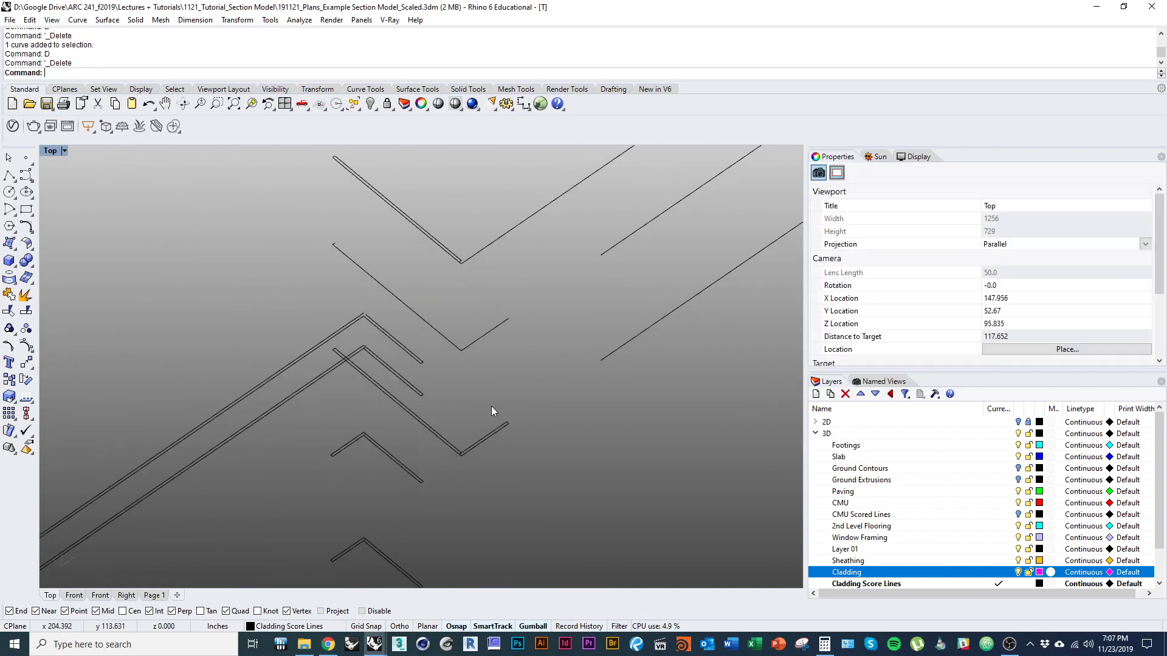
# Step: Delete the end cap and inner parallel segments of the lowest score line at the corner beside the opening
pyautogui.moveTo(491, 406); pyautogui.dragTo(524, 440)
pyautogui.write('d')
pyautogui.press('space')
pyautogui.scroll(18, 450, 468)
pyautogui.scroll(-8, 531, 331)
pyautogui.scroll(10, 549, 300)
pyautogui.scroll(3, 553, 301)
pyautogui.moveTo(573, 284); pyautogui.dragTo(546, 359)
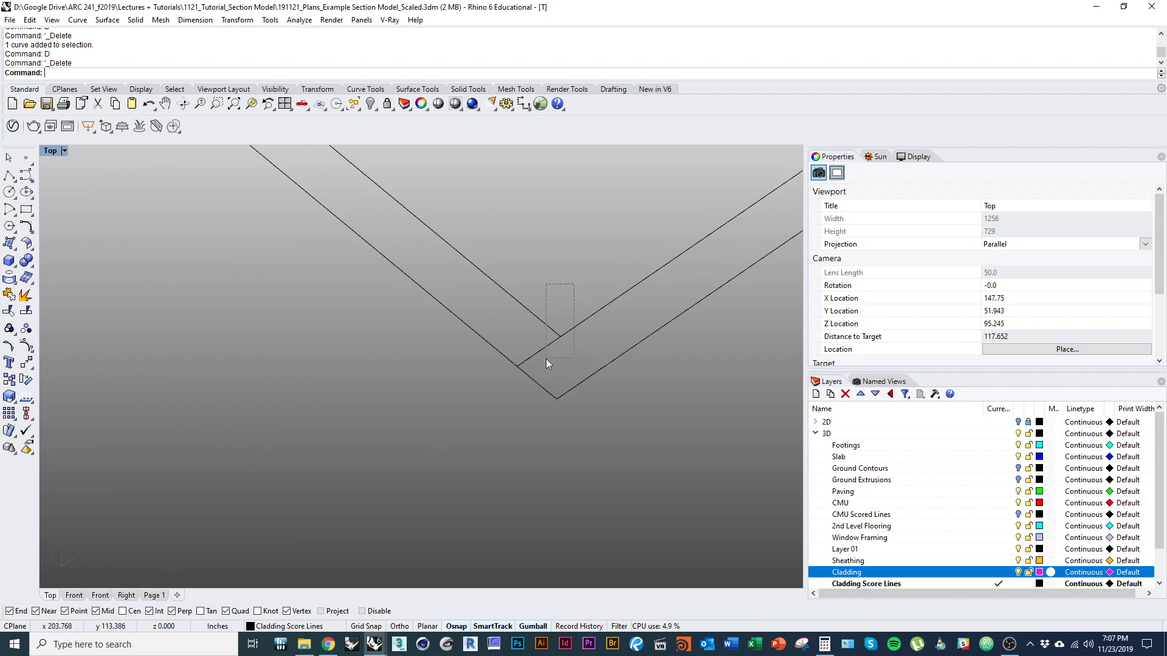
pyautogui.write('d')
pyautogui.press('space')
# Step: Delete the inner parallel segments of the uppermost score line at the corner beside the opening
pyautogui.moveTo(545, 359); pyautogui.dragTo(533, 461, button='right')
pyautogui.scroll(-8, 501, 298)
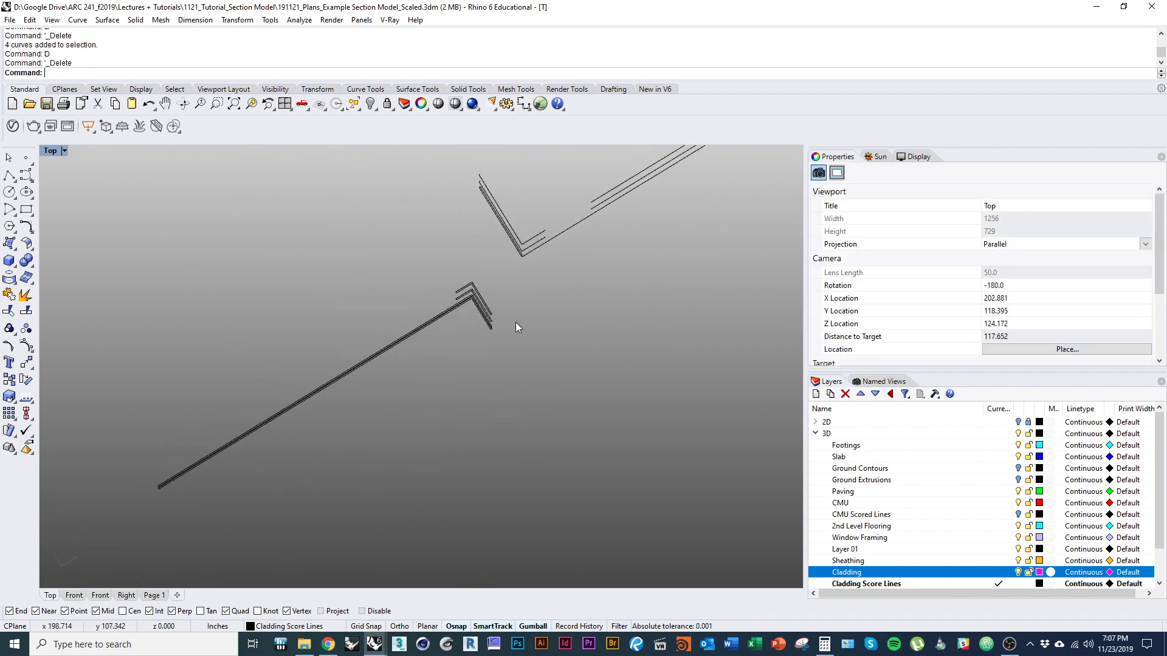
pyautogui.scroll(8, 405, 317)
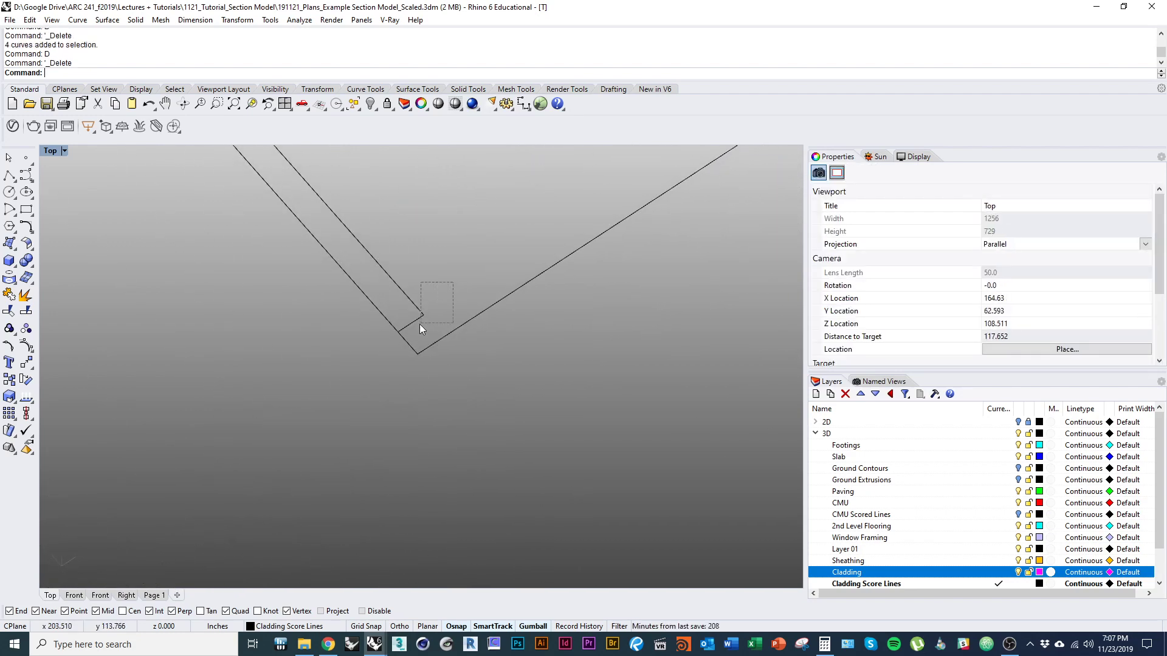
pyautogui.moveTo(420, 325); pyautogui.dragTo(419, 326)
pyautogui.write('d')
pyautogui.press('space')
# Step: Delete the three short end caps at the free ends of the return score lines next to the opening
pyautogui.scroll(-10, 455, 371)
pyautogui.moveTo(456, 373); pyautogui.dragTo(516, 504, button='right')
pyautogui.scroll(-5, 312, 291)
pyautogui.moveTo(312, 291); pyautogui.dragTo(385, 316, button='right')
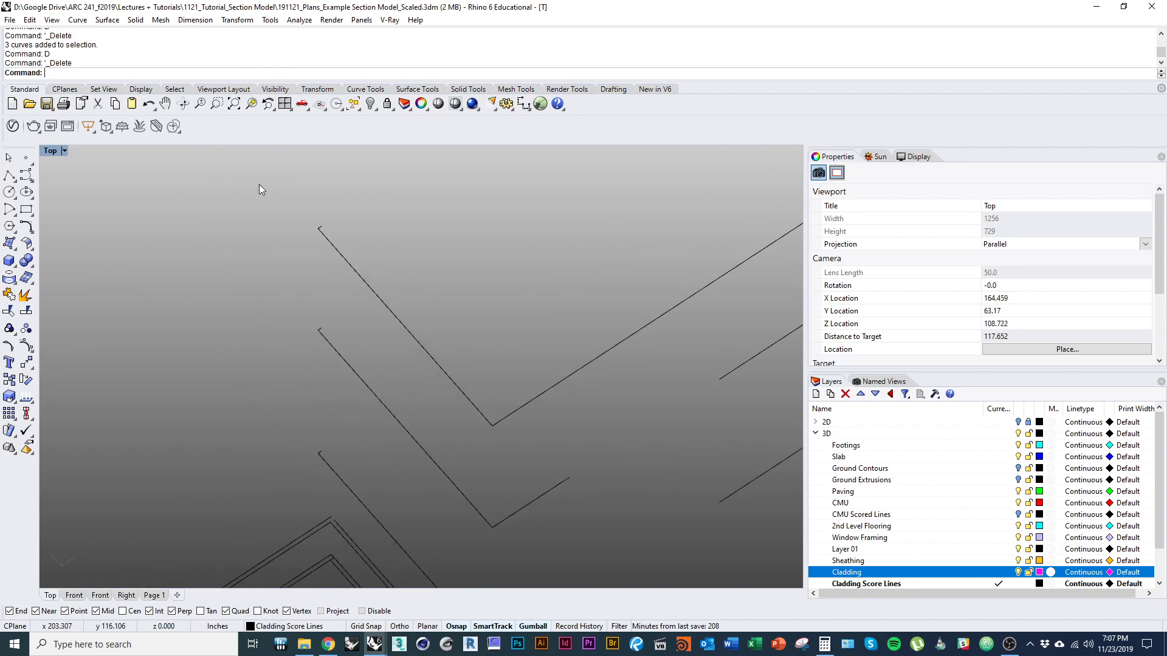
pyautogui.moveTo(359, 475); pyautogui.dragTo(359, 476)
pyautogui.write('d')
pyautogui.press('space')
# Step: Try to join the five front-face score line segments of the long cladding section
pyautogui.scroll(-8, 360, 448)
pyautogui.moveTo(362, 422); pyautogui.dragTo(395, 375, button='right')
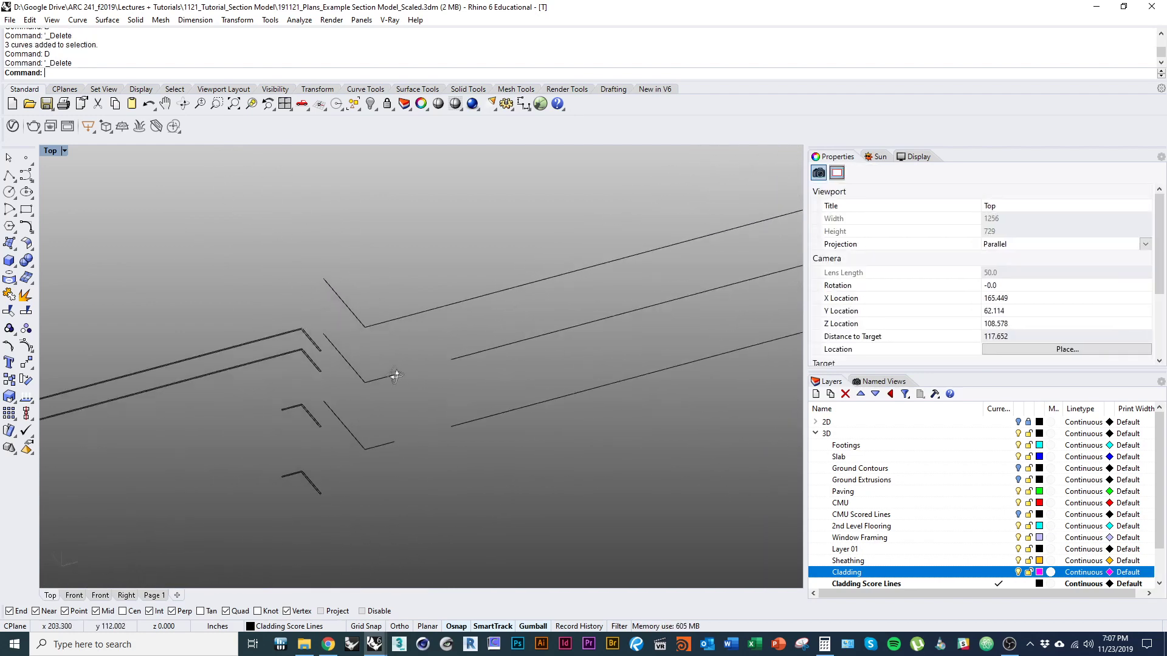
pyautogui.scroll(-4, 395, 374)
pyautogui.keyDown('shift'); pyautogui.moveTo(432, 454); pyautogui.dragTo(430, 447, button='right'); pyautogui.keyUp('shift')
pyautogui.moveTo(348, 345); pyautogui.dragTo(300, 322)
pyautogui.scroll(6, 297, 304)
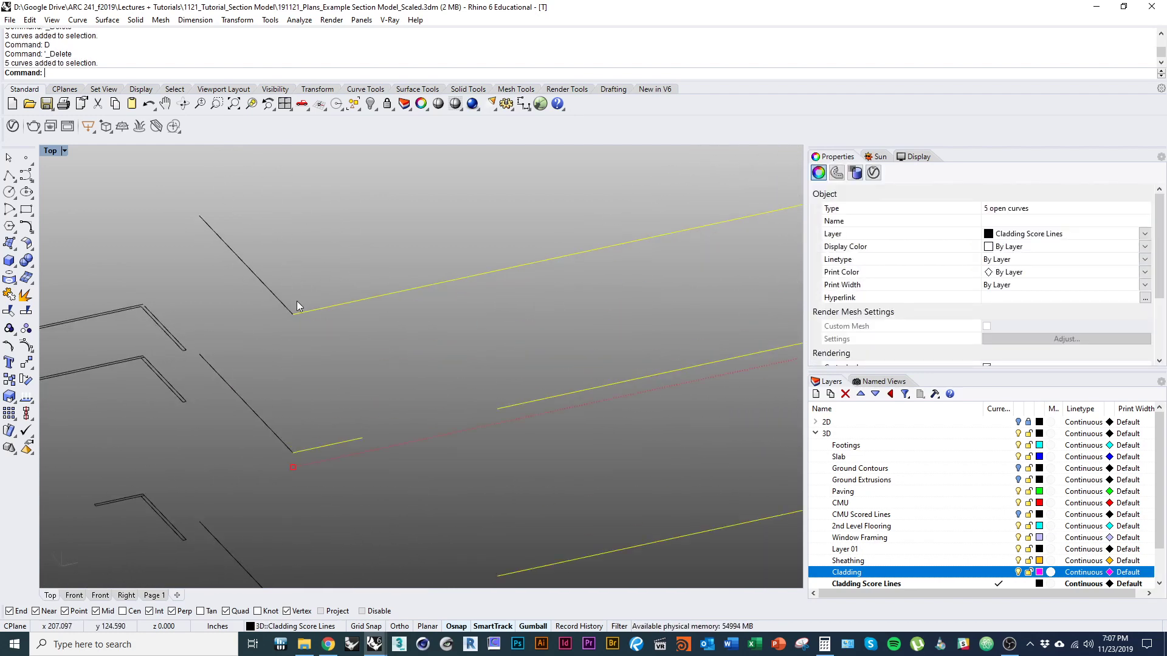
pyautogui.scroll(-10, 314, 365)
pyautogui.keyDown('shift'); pyautogui.moveTo(504, 429); pyautogui.dragTo(382, 468, button='right'); pyautogui.keyUp('shift')
pyautogui.hotkey('ctrl', 'j')
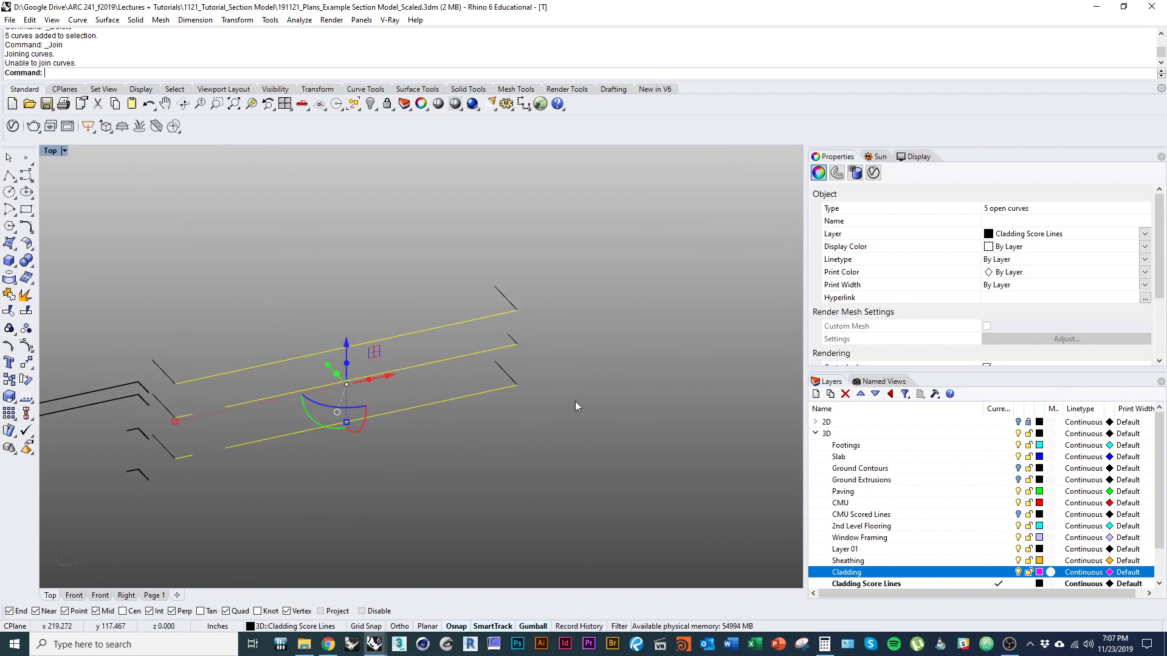
# Step: Join the six return score line segments at the long face's outer corner
pyautogui.moveTo(574, 401); pyautogui.dragTo(494, 431, button='right')
pyautogui.scroll(6, 546, 419)
pyautogui.scroll(-5, 590, 304)
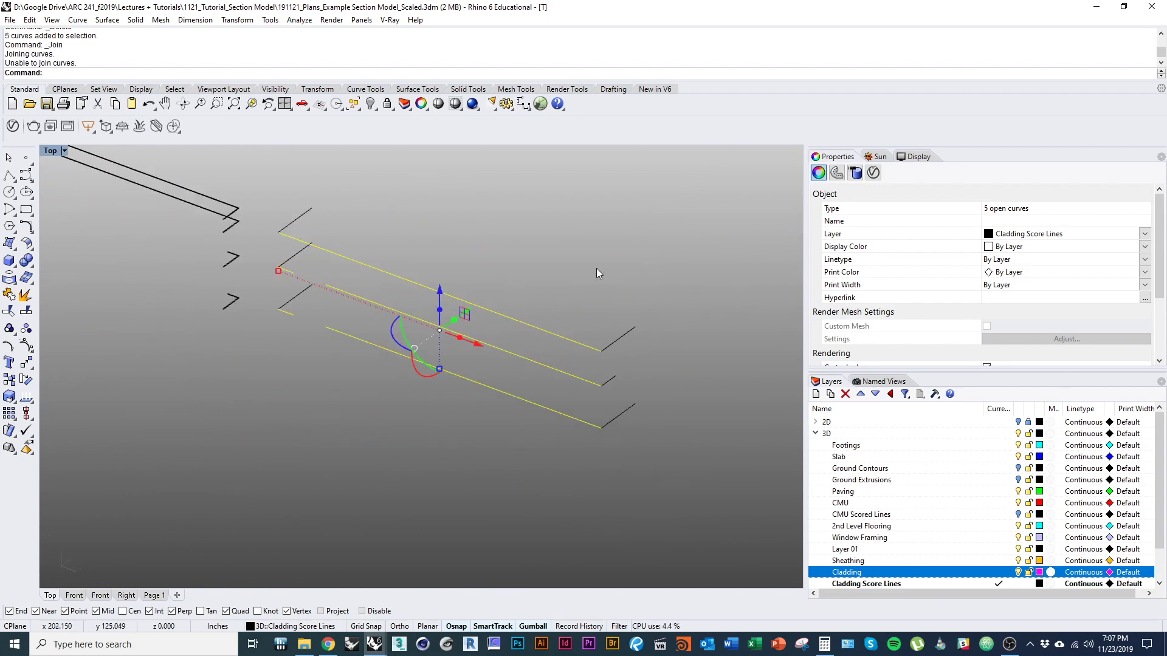
pyautogui.moveTo(447, 413); pyautogui.dragTo(445, 428, button='right')
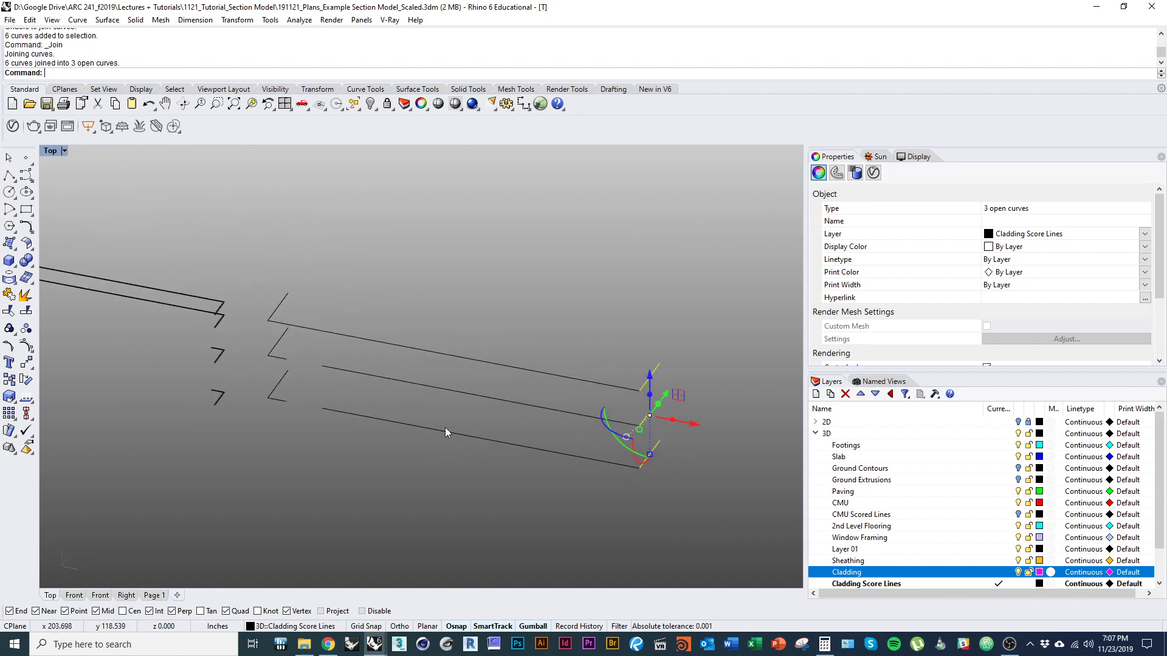
# Step: Select the return score line segments at the opposite corner, exclude the two short front-face segments, and join them
pyautogui.moveTo(319, 432); pyautogui.dragTo(321, 435)
pyautogui.moveTo(321, 435); pyautogui.dragTo(393, 435, button='right')
pyautogui.scroll(6, 393, 436)
pyautogui.scroll(-5, 393, 435)
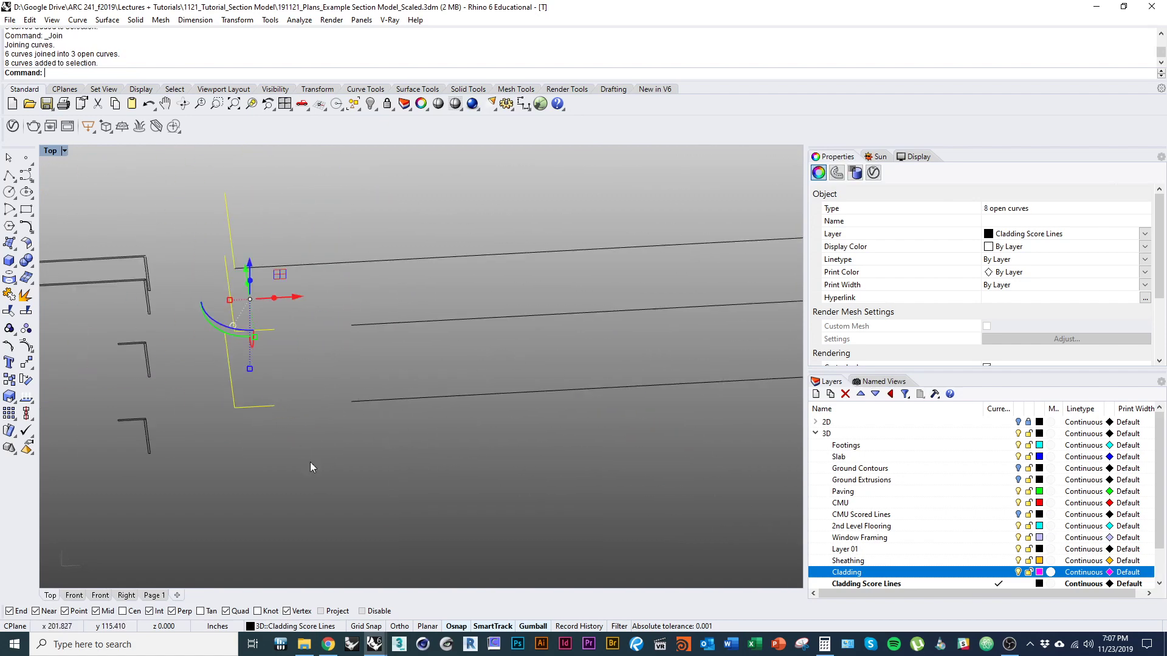
pyautogui.keyDown('ctrl'); pyautogui.moveTo(320, 475); pyautogui.dragTo(269, 313); pyautogui.keyUp('ctrl')
pyautogui.rightClick(341, 421)
# Step: Inspect the doubled score lines on the remaining cladding section and switch the viewport to Top view
pyautogui.moveTo(341, 421); pyautogui.dragTo(302, 419, button='right')
pyautogui.click(300, 417)
pyautogui.scroll(10, 309, 406)
pyautogui.click(316, 320)
pyautogui.scroll(4, 317, 252)
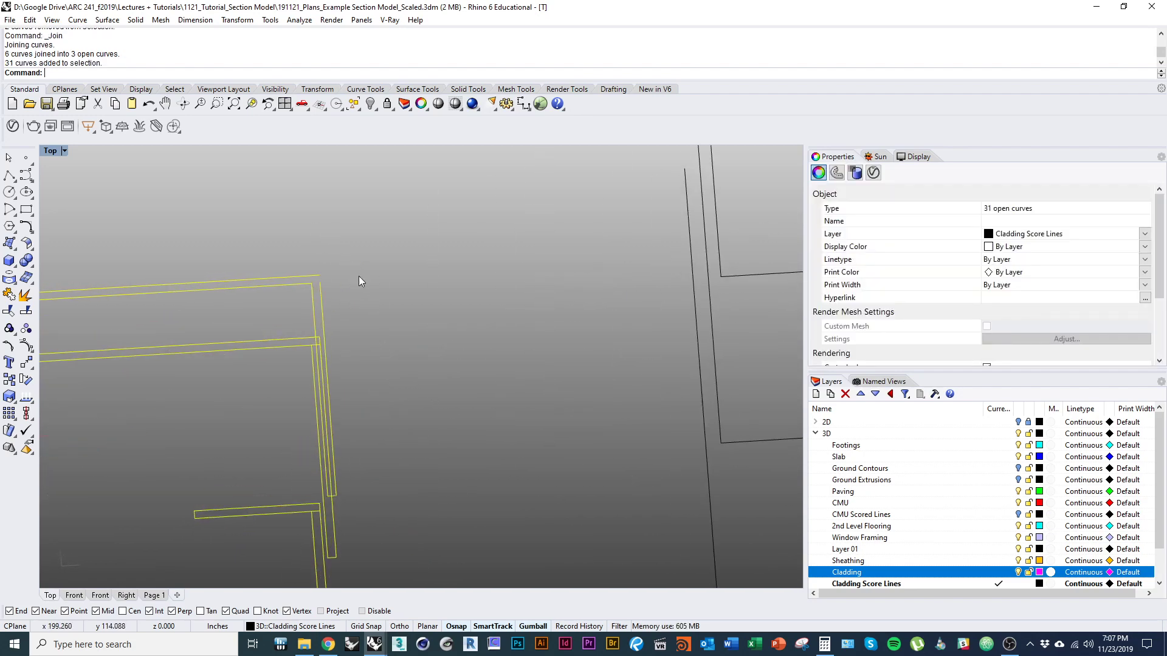
pyautogui.moveTo(358, 275); pyautogui.dragTo(384, 335, button='right')
pyautogui.scroll(-5, 371, 388)
pyautogui.scroll(12, 290, 288)
pyautogui.keyDown('shift'); pyautogui.moveTo(291, 288); pyautogui.dragTo(348, 331, button='right'); pyautogui.keyUp('shift')
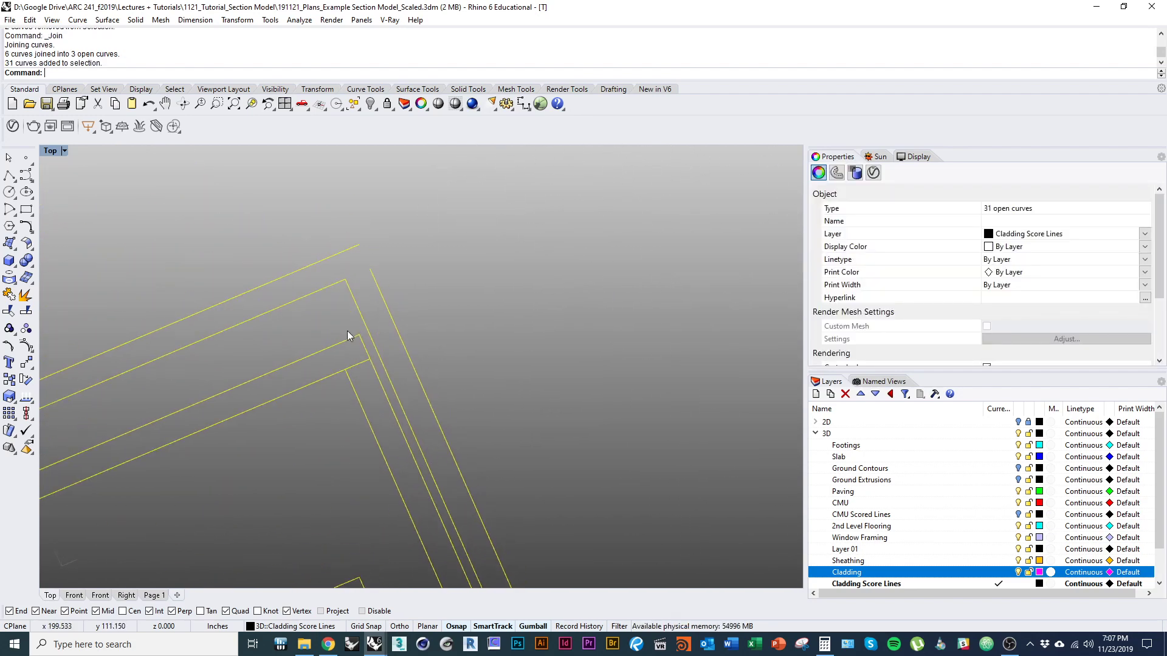
pyautogui.write('op')
pyautogui.press('Return')
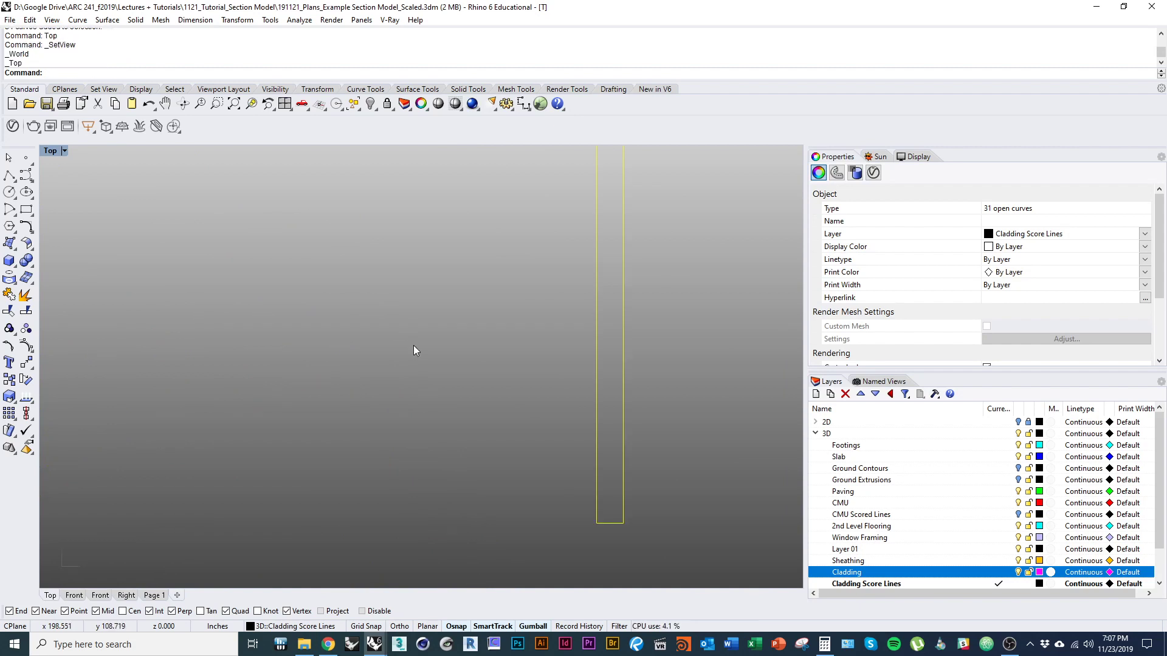
# Step: Delete the inner parallel score line segments at the remaining cladding section's corner, keeping the outer lines
pyautogui.scroll(14, 479, 333)
pyautogui.moveTo(470, 322); pyautogui.dragTo(438, 318, button='right')
pyautogui.scroll(9, 438, 318)
pyautogui.click(447, 321)
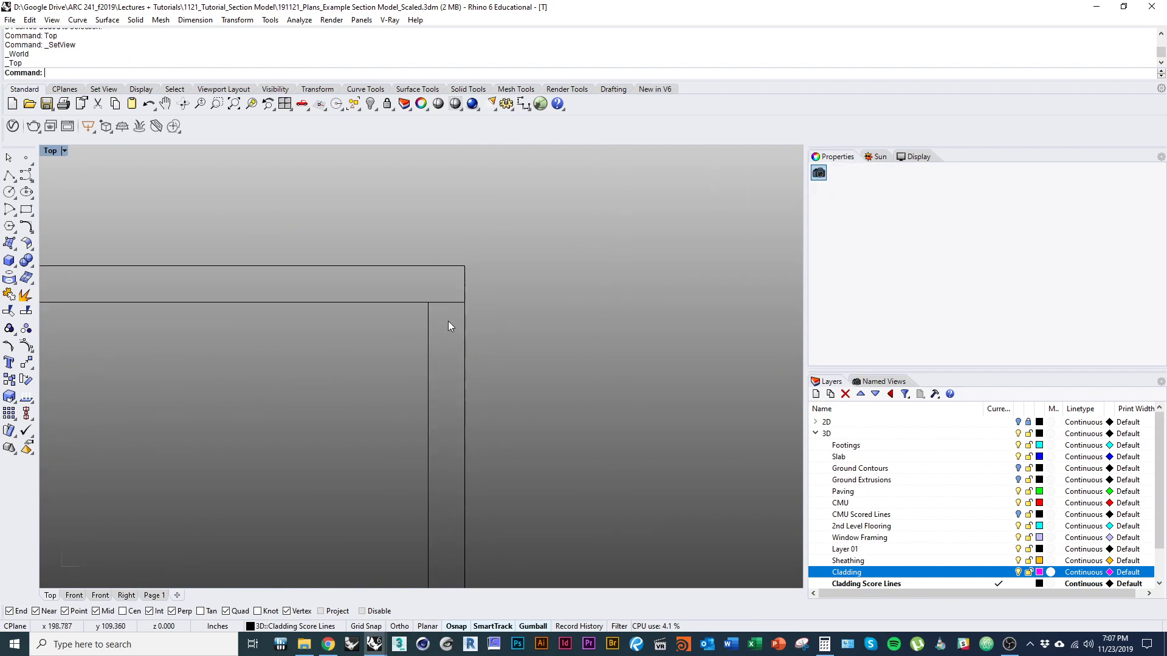
pyautogui.click(430, 304)
pyautogui.write('d')
pyautogui.press('Return')
# Step: Delete the short end caps at the front-face breaks, the return's free end and the far end of the remaining score lines
pyautogui.moveTo(370, 287); pyautogui.dragTo(473, 330, button='right')
pyautogui.moveTo(368, 363); pyautogui.dragTo(209, 320)
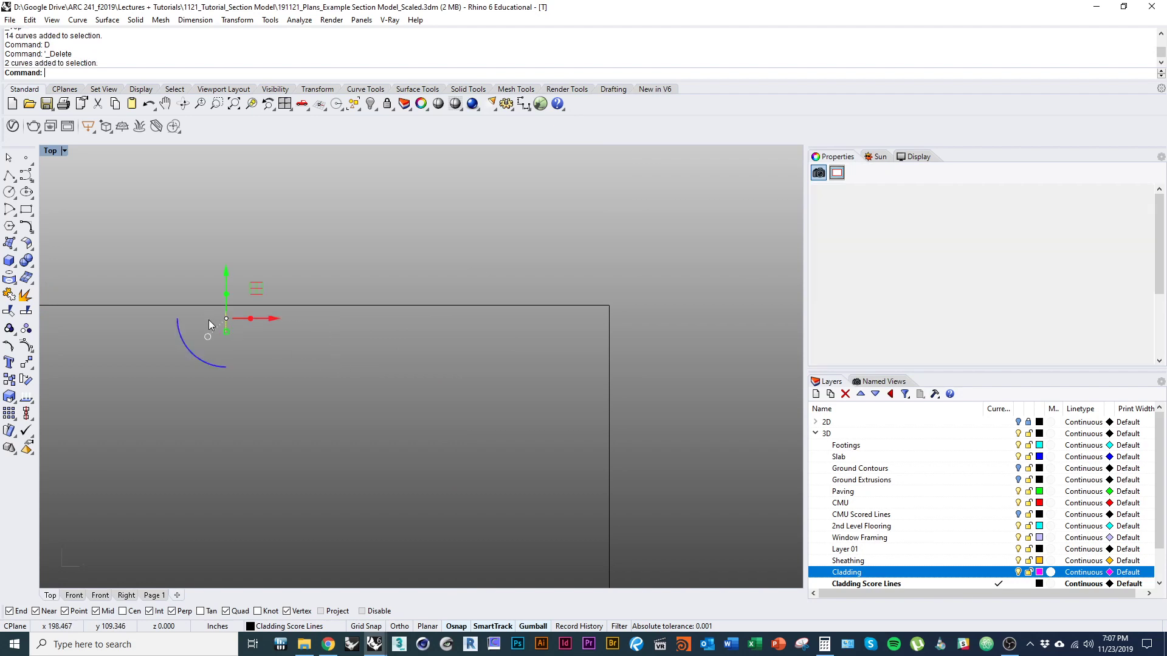
pyautogui.write('d')
pyautogui.press('Return')
pyautogui.moveTo(209, 319); pyautogui.dragTo(269, 429, button='right')
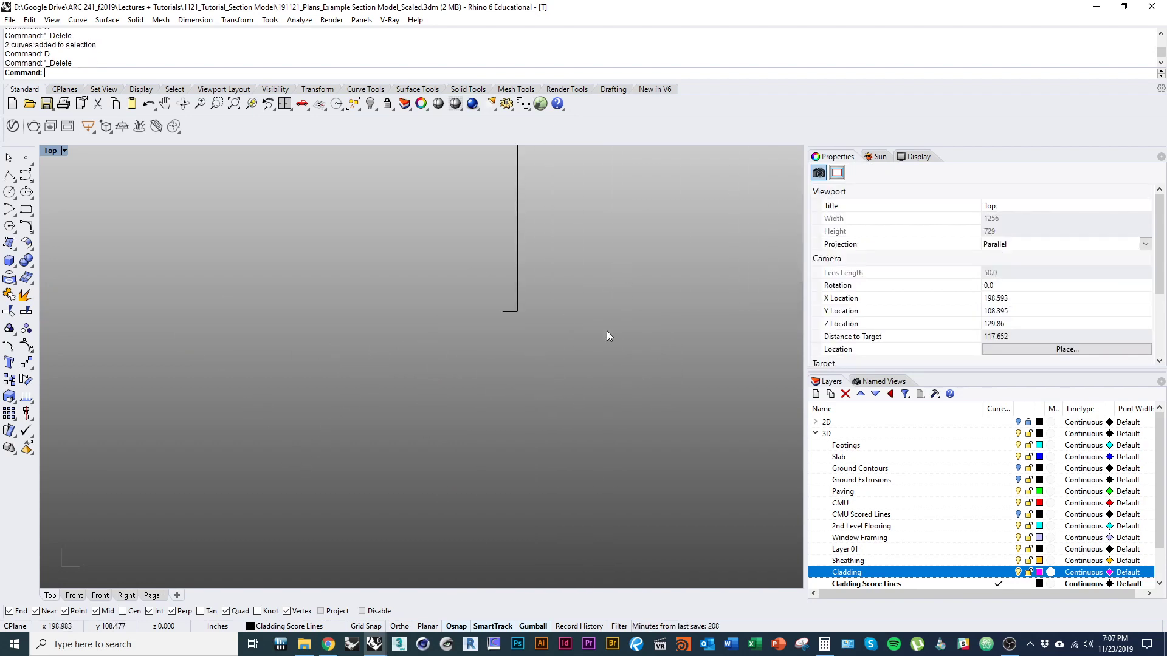
pyautogui.moveTo(575, 349); pyautogui.dragTo(412, 300)
pyautogui.write('d')
pyautogui.press('Return')
pyautogui.moveTo(782, 300); pyautogui.dragTo(603, 476, button='right')
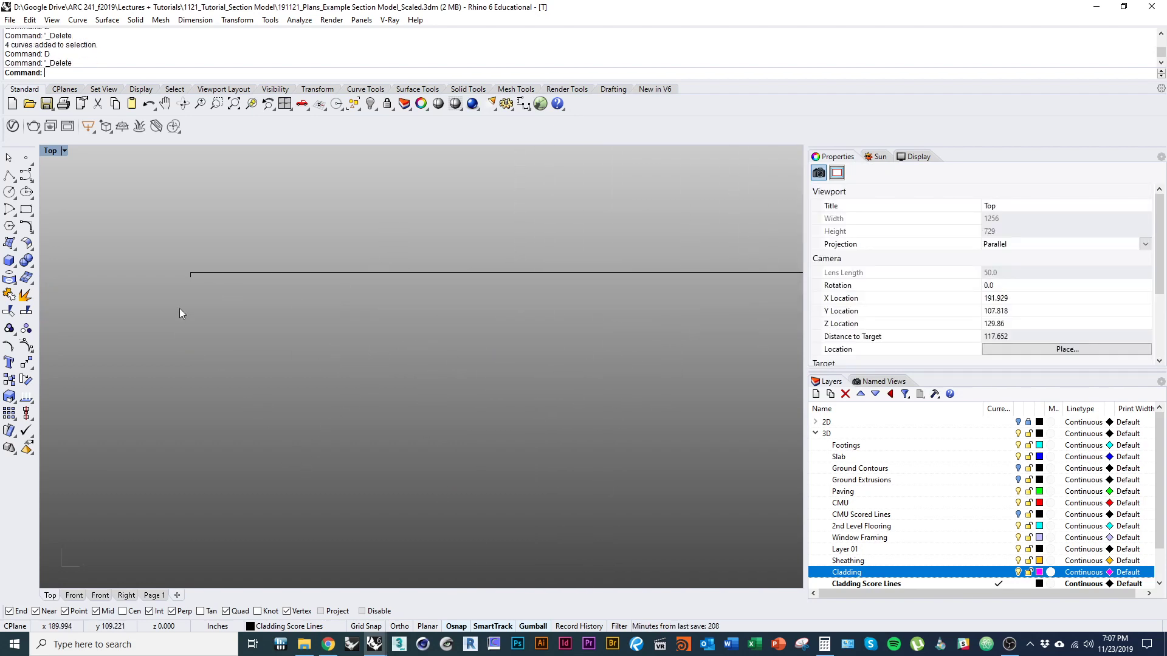
pyautogui.moveTo(180, 314); pyautogui.dragTo(199, 282)
pyautogui.write('d')
pyautogui.press('Return')
# Step: Return the viewport to Shaded display and extend the uppermost return score line to the front-face line's corner with Scale1D
pyautogui.moveTo(335, 385); pyautogui.dragTo(341, 391, button='right')
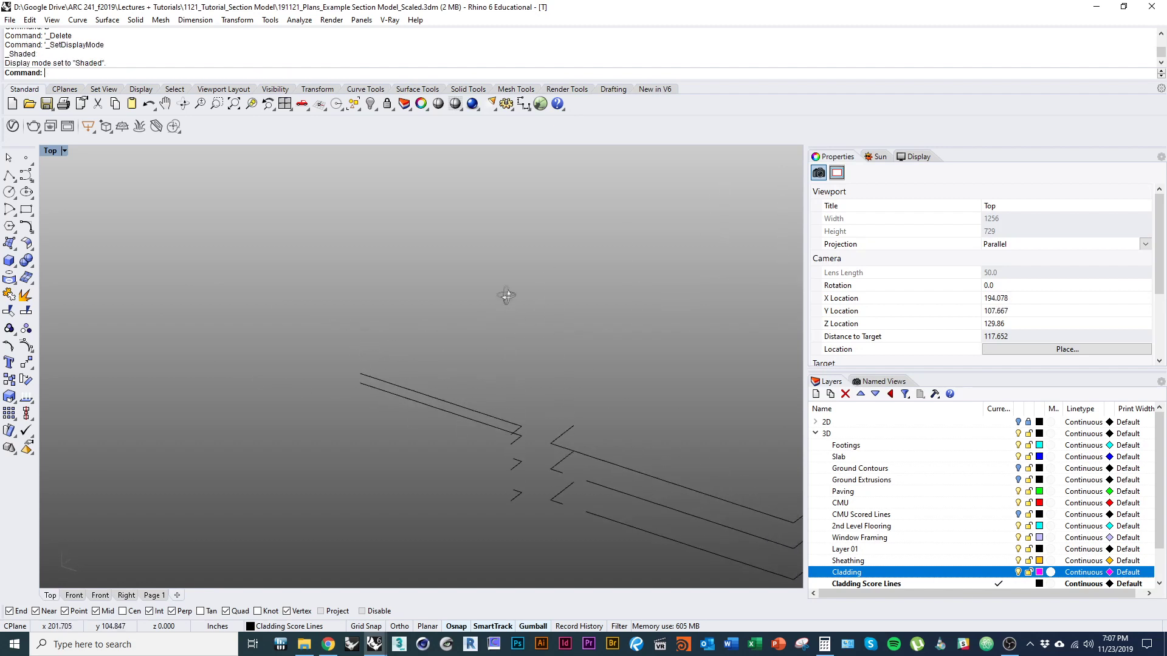
pyautogui.keyDown('ctrl'); pyautogui.keyDown('shift'); pyautogui.moveTo(506, 296); pyautogui.dragTo(512, 291, button='right'); pyautogui.keyUp('shift'); pyautogui.keyUp('ctrl')
pyautogui.scroll(8, 526, 416)
pyautogui.moveTo(527, 416); pyautogui.dragTo(542, 296, button='right')
pyautogui.moveTo(392, 242); pyautogui.dragTo(325, 318)
pyautogui.keyDown('ctrl'); pyautogui.moveTo(505, 316); pyautogui.dragTo(523, 235, button='right'); pyautogui.keyUp('ctrl')
pyautogui.moveTo(557, 320); pyautogui.dragTo(547, 210, button='right')
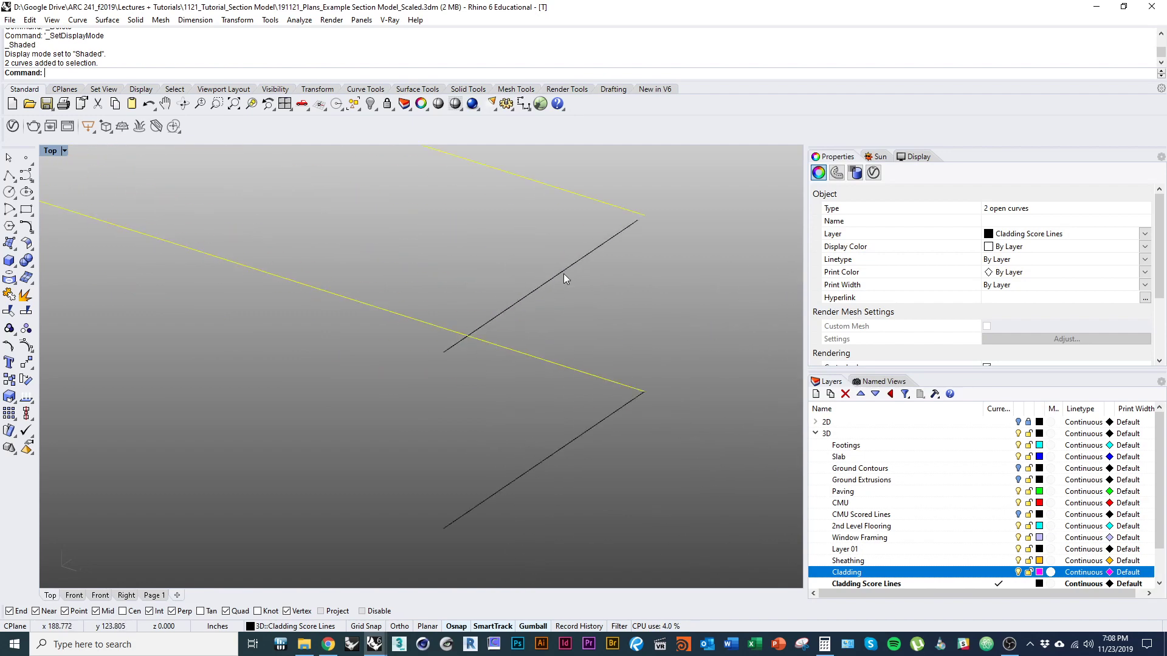
pyautogui.click(563, 273)
pyautogui.press('space')
pyautogui.click(443, 352)
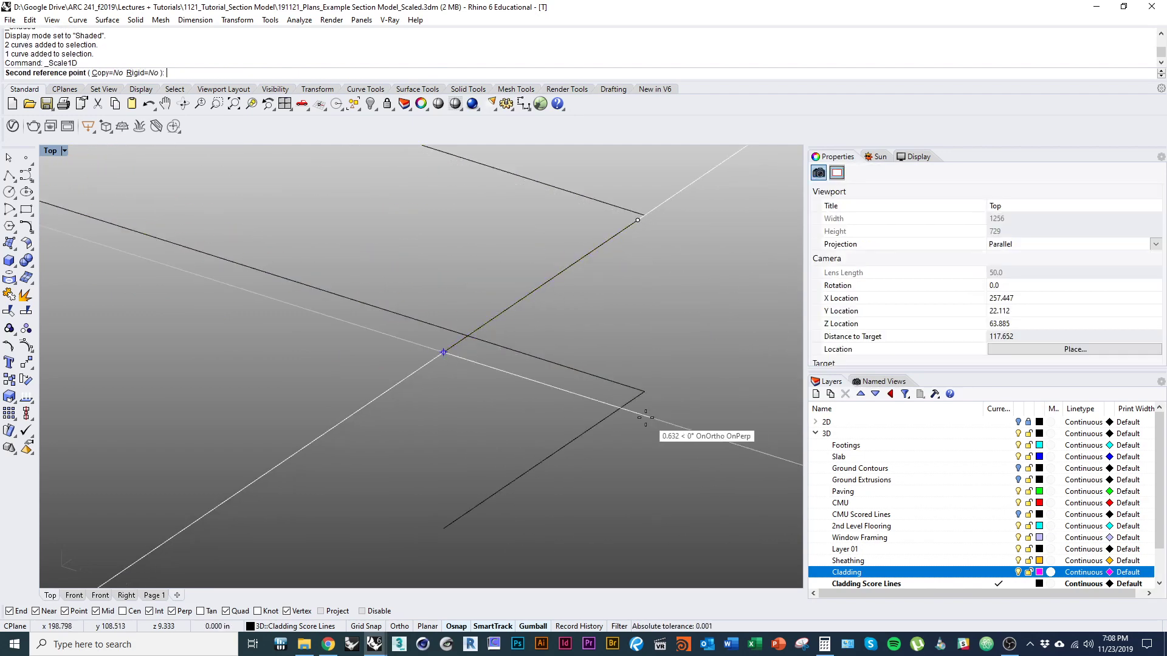
pyautogui.click(648, 392)
pyautogui.moveTo(630, 339)
pyautogui.keyDown('ctrl'); pyautogui.mouseDown(button='right')
pyautogui.moveTo(622, 419)
pyautogui.moveTo(614, 341)
pyautogui.mouseUp(button='right'); pyautogui.keyUp('ctrl')
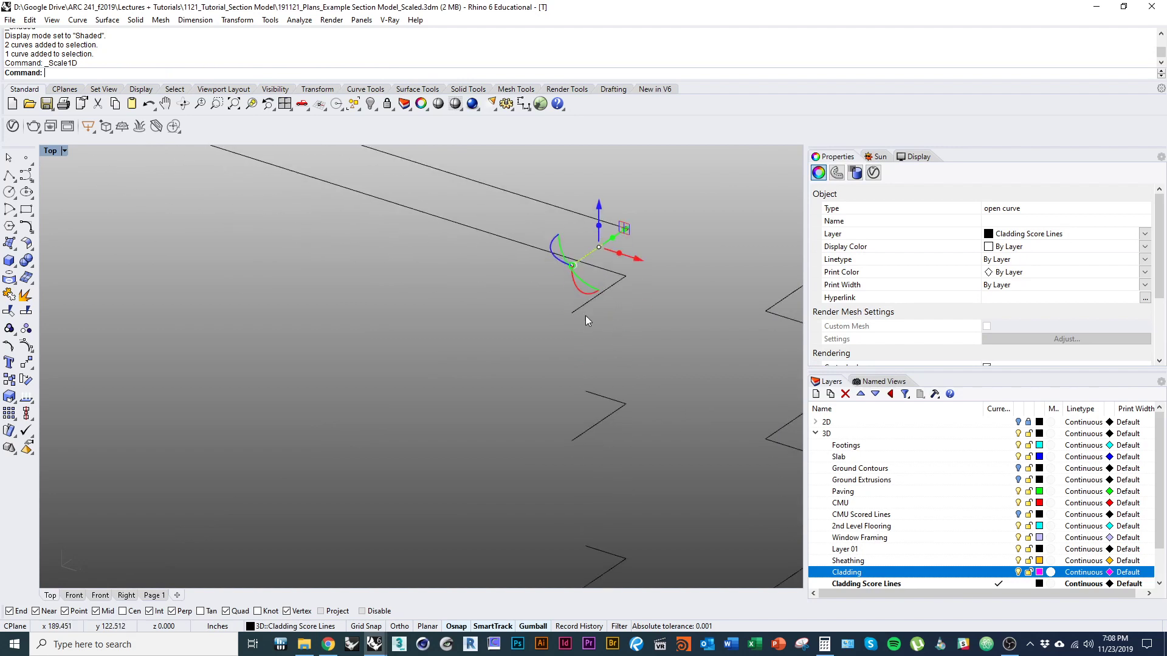
# Step: Join the return score line segments at the remaining cladding section's corner, leaving the adjoining front-face lines out of the selection
pyautogui.click(578, 314)
pyautogui.keyDown('ctrl'); pyautogui.moveTo(635, 260); pyautogui.dragTo(615, 153, button='right'); pyautogui.keyUp('ctrl')
pyautogui.keyDown('ctrl'); pyautogui.moveTo(565, 353); pyautogui.dragTo(565, 468, button='right'); pyautogui.keyUp('ctrl')
pyautogui.moveTo(565, 468); pyautogui.dragTo(566, 399, button='right')
pyautogui.moveTo(514, 182); pyautogui.dragTo(525, 246)
pyautogui.scroll(6, 567, 398)
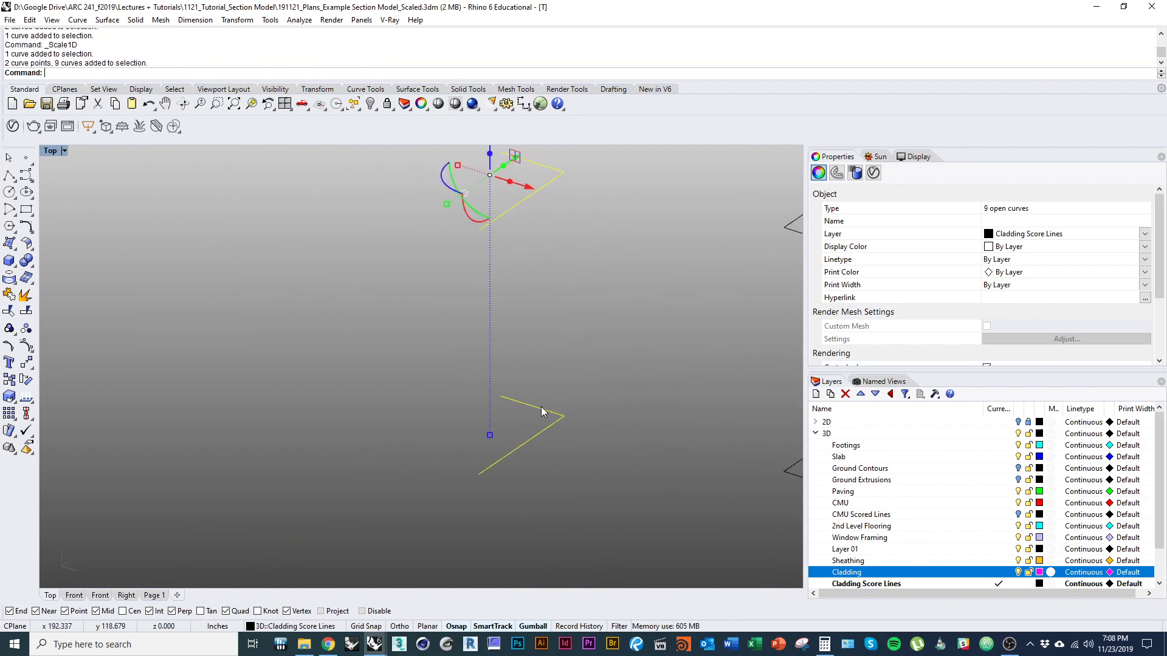
pyautogui.keyDown('ctrl'); pyautogui.click(518, 336); pyautogui.keyUp('ctrl')
pyautogui.moveTo(515, 301); pyautogui.dragTo(495, 505, button='right')
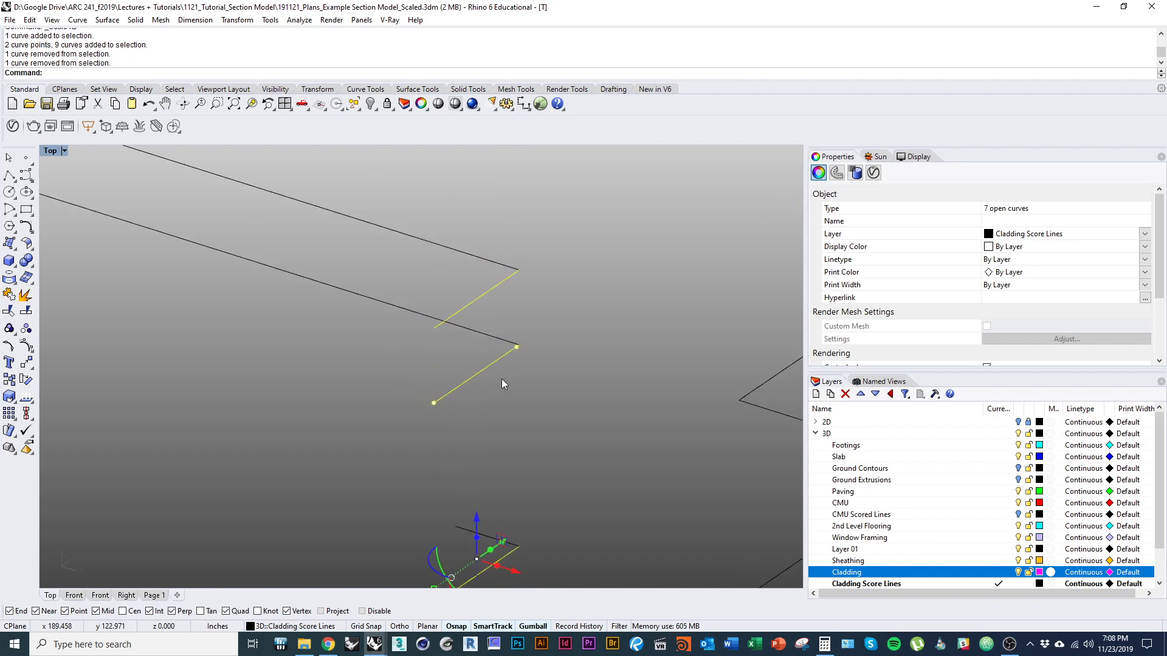
pyautogui.hotkey('ctrl', 'j')
pyautogui.moveTo(525, 335)
pyautogui.keyDown('ctrl'); pyautogui.mouseDown(button='right')
pyautogui.moveTo(521, 264)
pyautogui.moveTo(553, 398)
pyautogui.moveTo(520, 353)
pyautogui.mouseUp(button='right'); pyautogui.keyUp('ctrl')
pyautogui.click(539, 387)
pyautogui.keyDown('ctrl'); pyautogui.moveTo(519, 353); pyautogui.dragTo(467, 360, button='right'); pyautogui.keyUp('ctrl')
pyautogui.keyDown('ctrl'); pyautogui.moveTo(467, 359); pyautogui.dragTo(476, 400, button='right'); pyautogui.keyUp('ctrl')
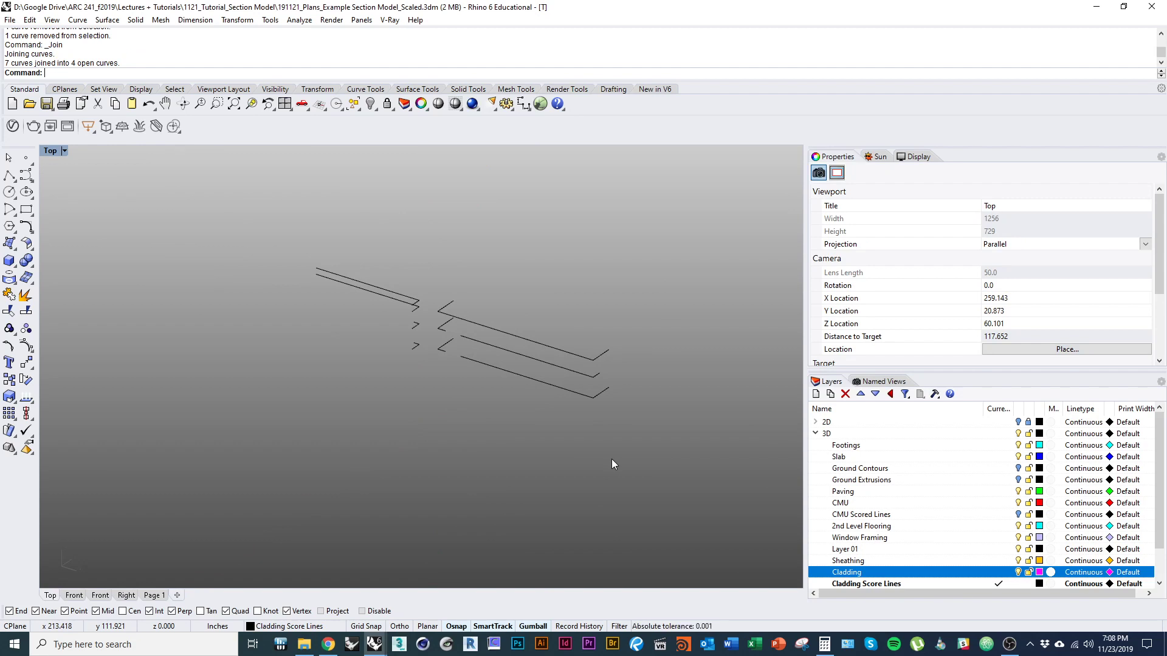
# Step: Try extruding all the score lines by 1/16 inch to one side only, and undo that extrusion
pyautogui.moveTo(647, 465); pyautogui.dragTo(290, 279)
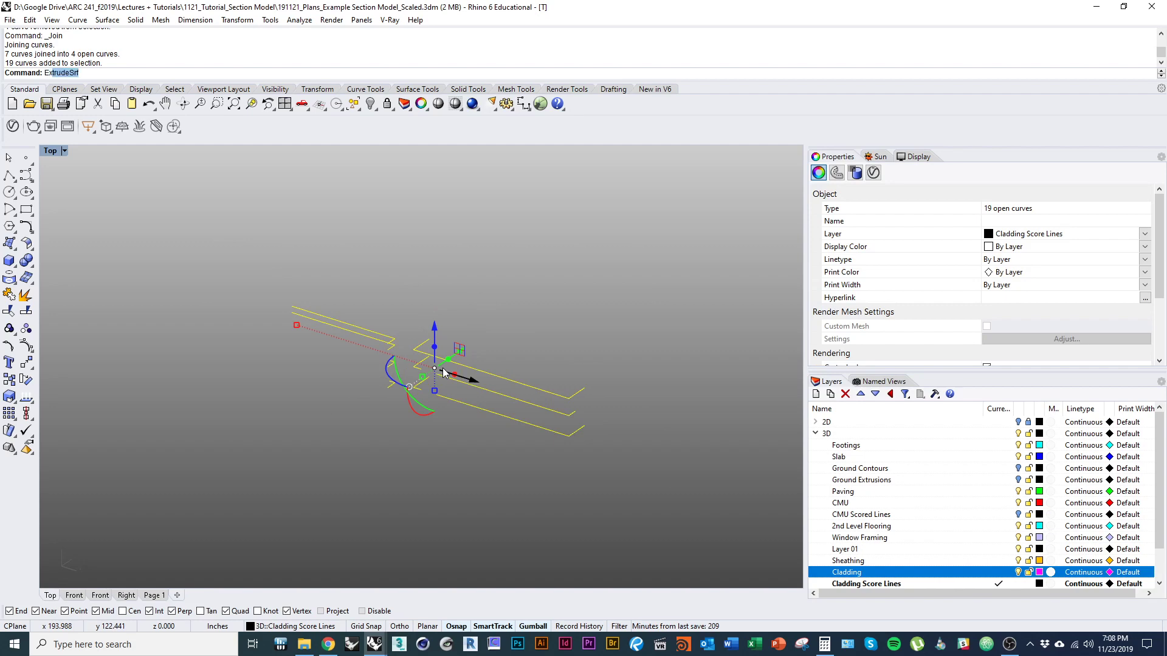
pyautogui.write('rude')
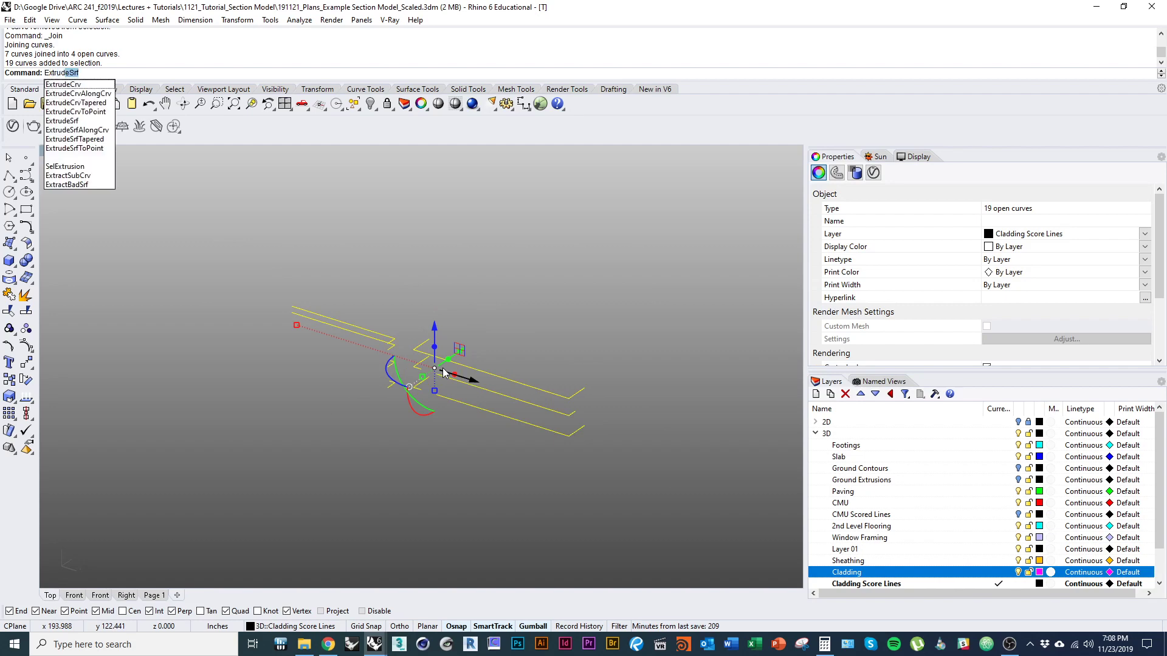
pyautogui.write('Crv')
pyautogui.press('Return')
pyautogui.scroll(5, 587, 314)
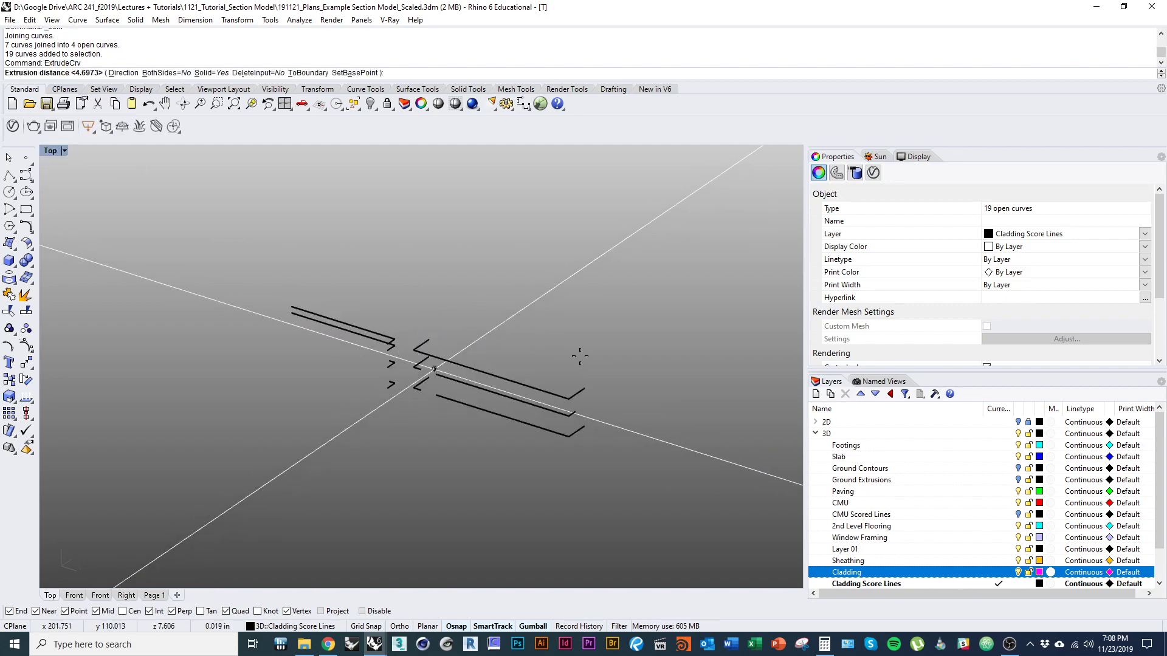
pyautogui.scroll(4, 587, 314)
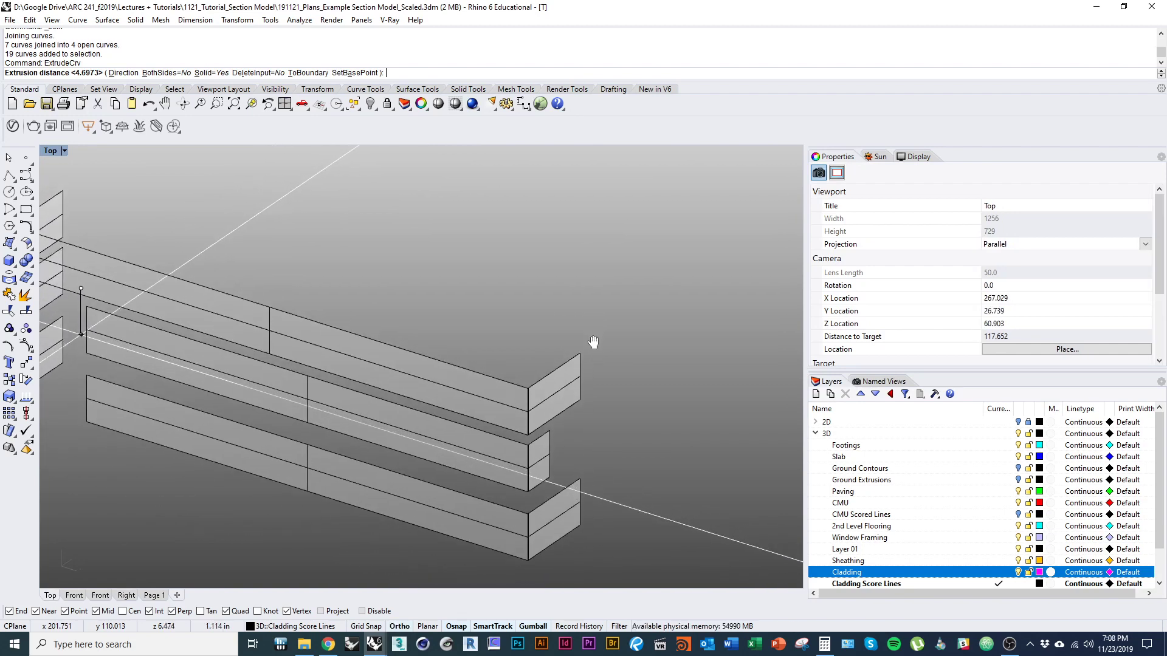
pyautogui.write('1/16')
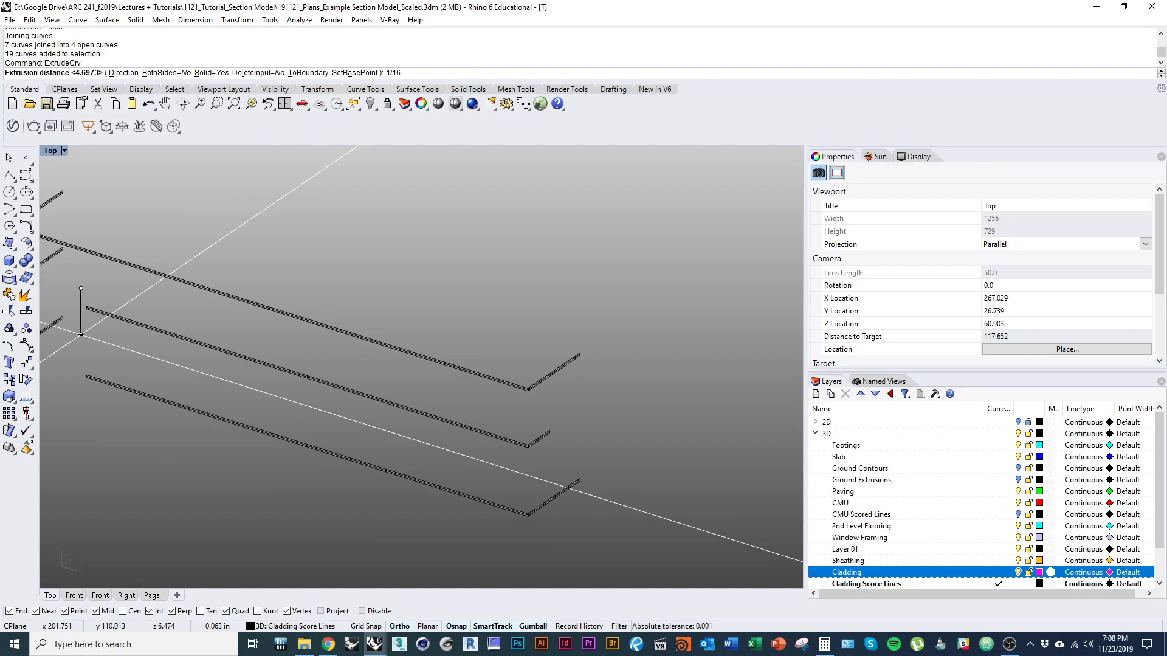
pyautogui.press('Return')
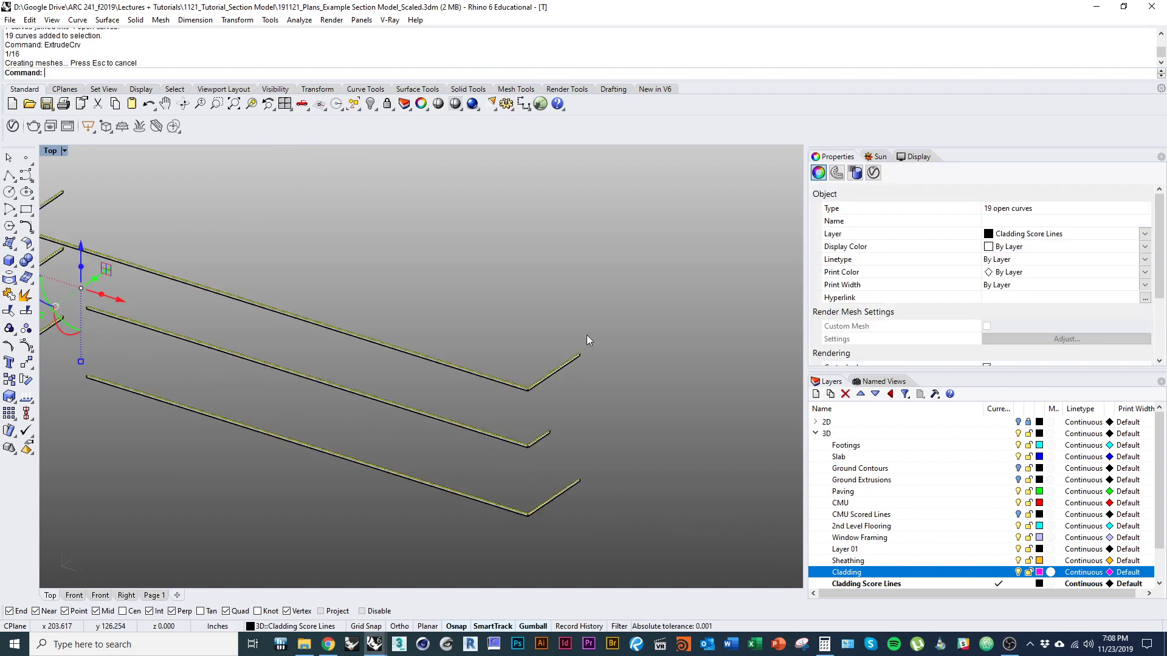
pyautogui.hotkey('ctrl', 'z')
# Step: Extrude all the score lines 1/16 inch to both sides and delete the source curves
pyautogui.press('Return')
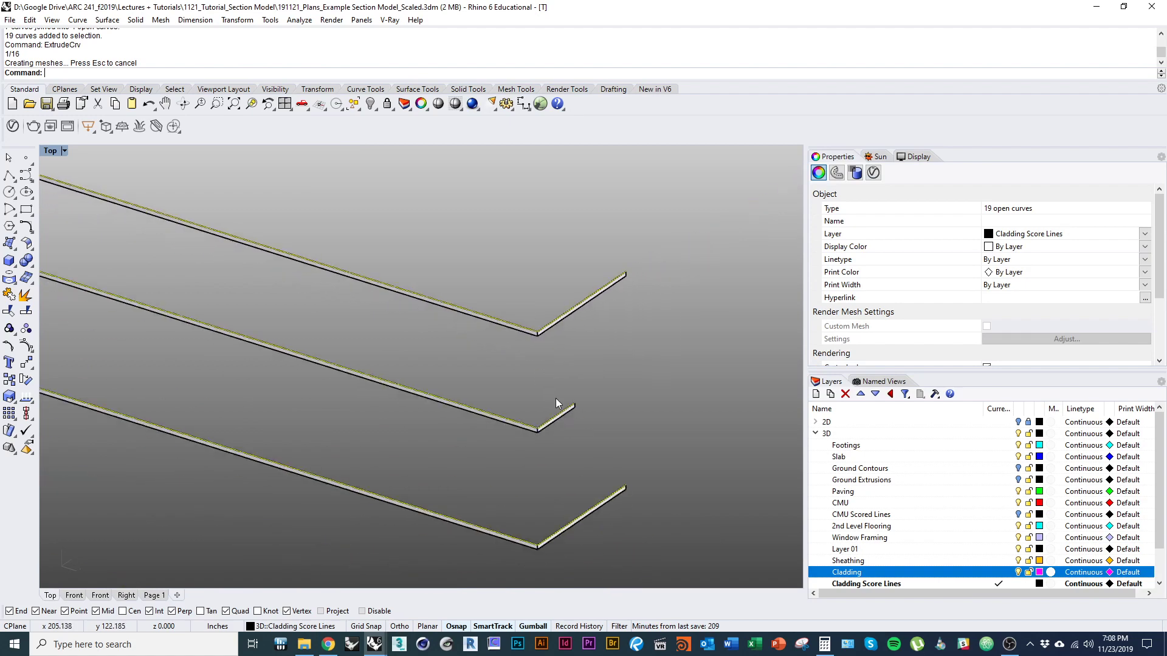
pyautogui.write('b')
pyautogui.press('Return')
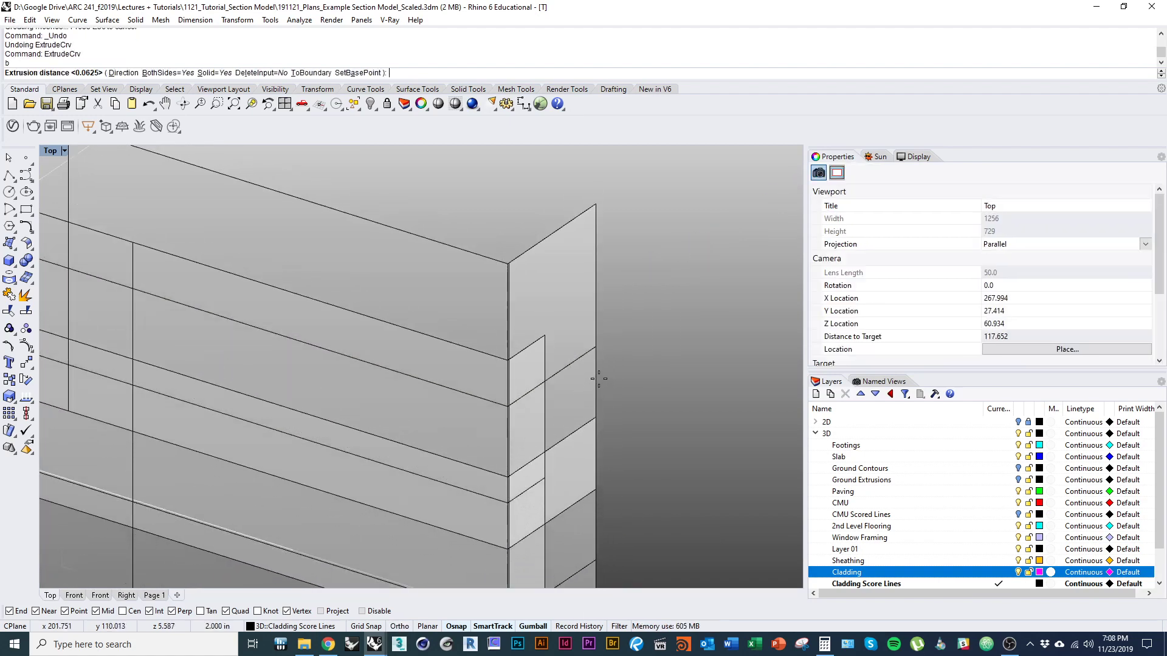
pyautogui.press('Return')
pyautogui.moveTo(606, 410); pyautogui.dragTo(383, 355, button='right')
pyautogui.press('Return')
pyautogui.scroll(-2, 432, 410)
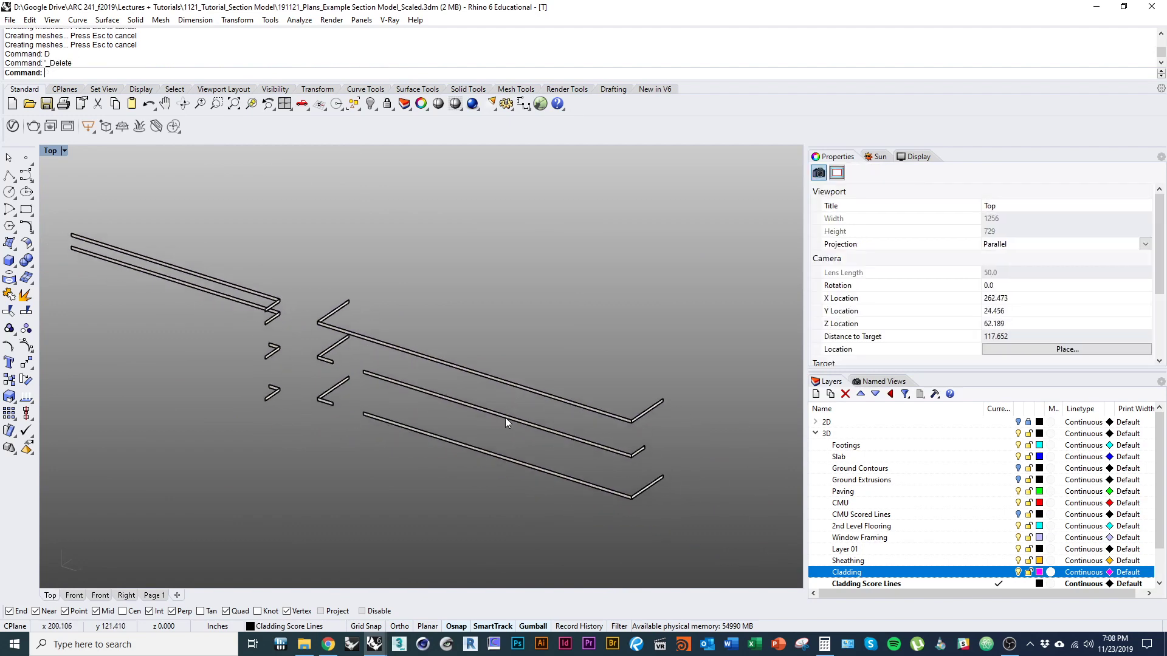
# Step: Offset the three long front-face strips by 1/32 inch as solids with OffsetSrf
pyautogui.moveTo(408, 492); pyautogui.dragTo(407, 493)
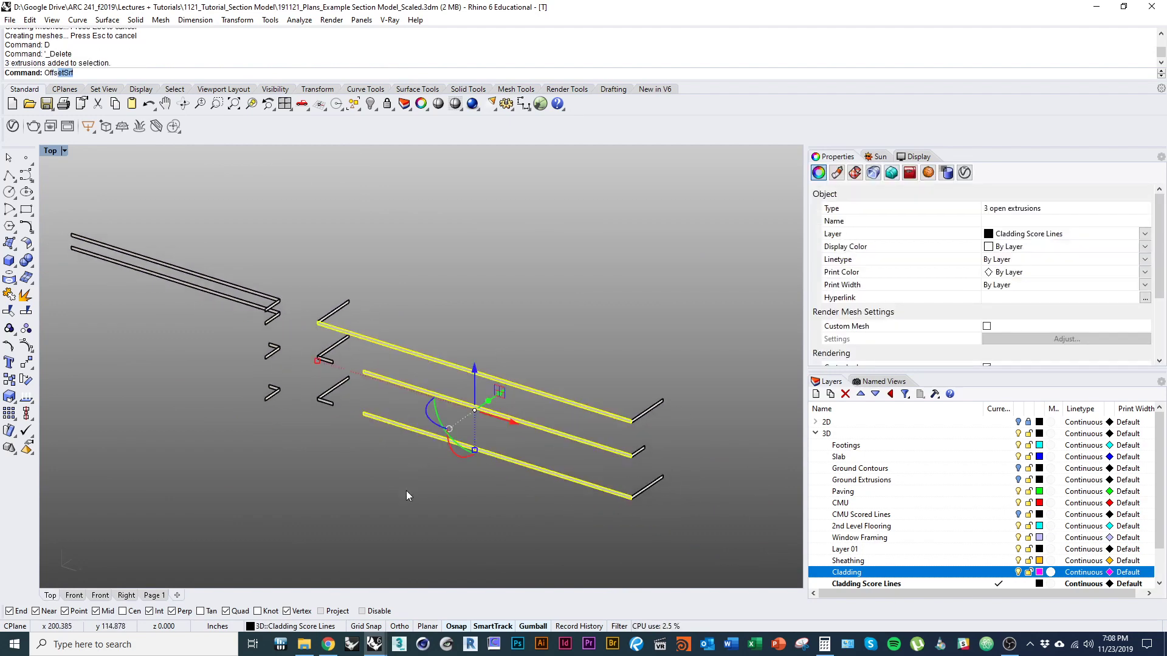
pyautogui.write('OffsetSrf')
pyautogui.press('Return')
pyautogui.scroll(2, 407, 489)
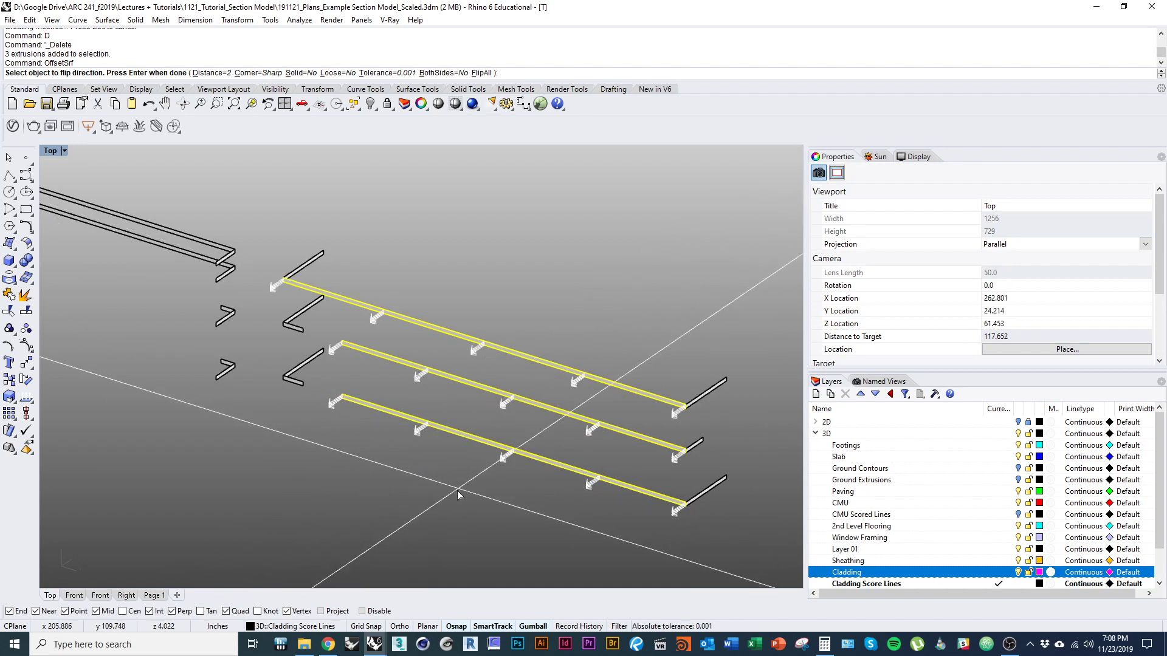
pyautogui.write('1/32')
pyautogui.press('Return')
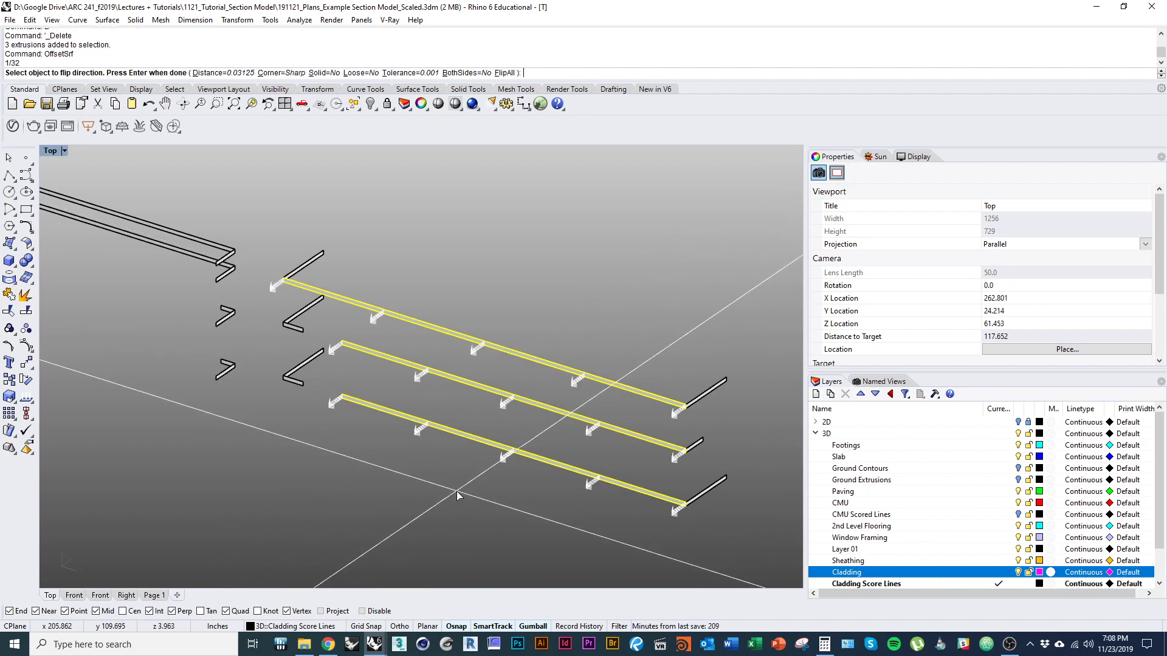
pyautogui.click(330, 73)
pyautogui.press('Return')
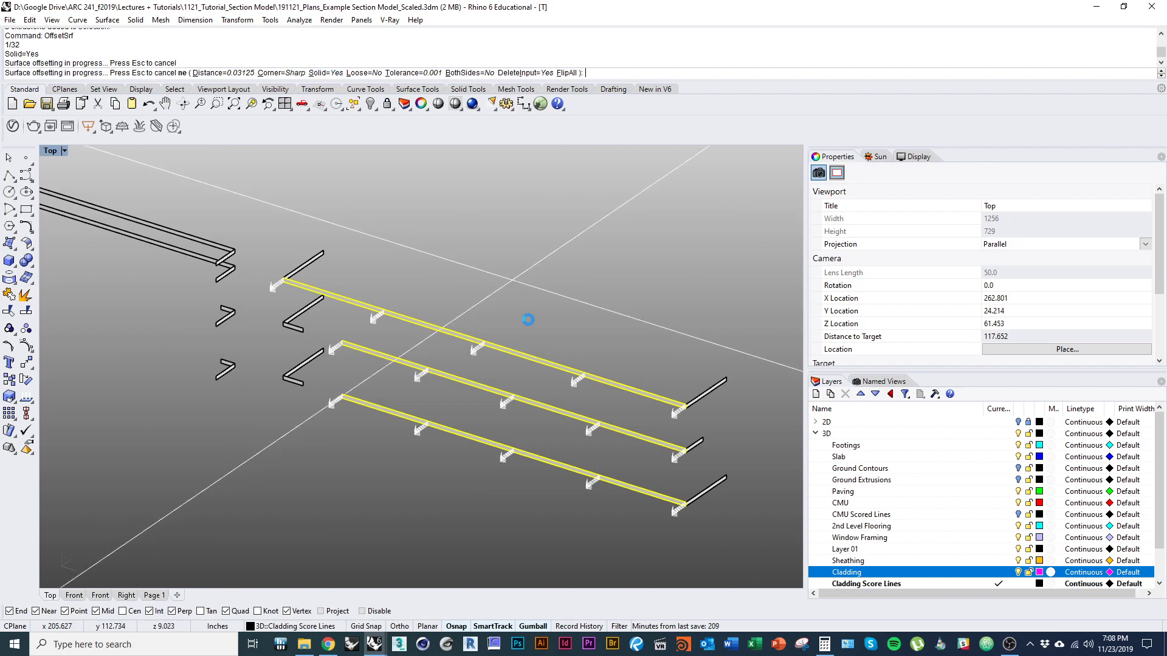
pyautogui.moveTo(528, 322); pyautogui.dragTo(607, 455, button='right')
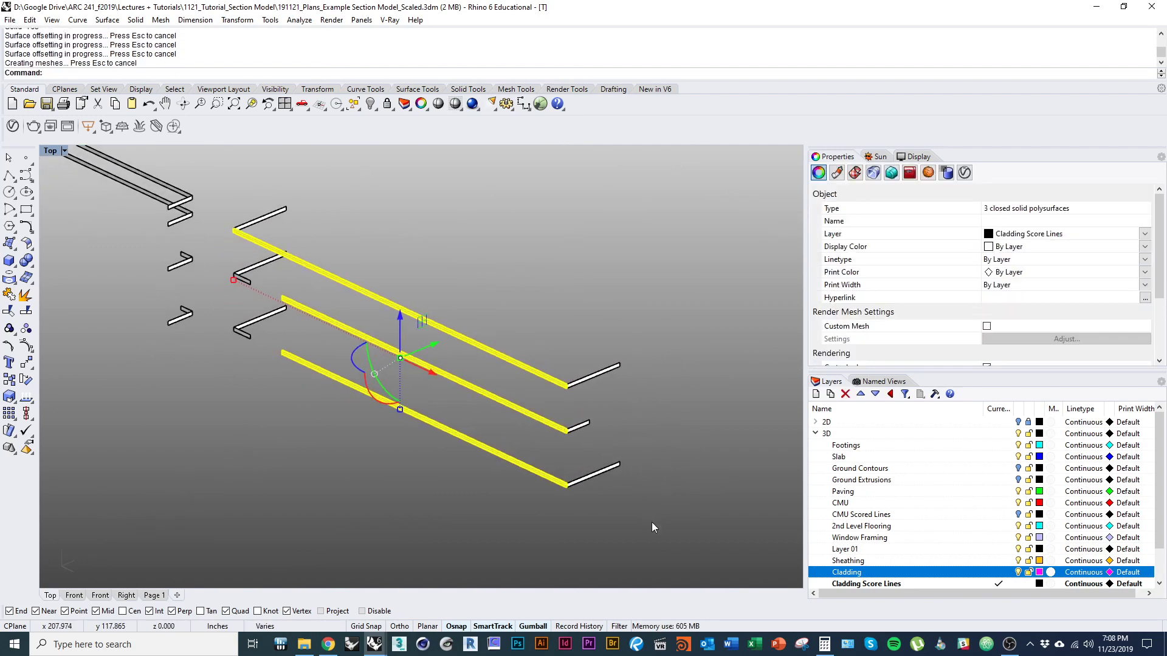
# Step: Offset the three far-end return strips and the two short front stubs by 1/32 inch as solids, all pointing outward
pyautogui.moveTo(651, 522); pyautogui.dragTo(581, 344)
pyautogui.press('Return')
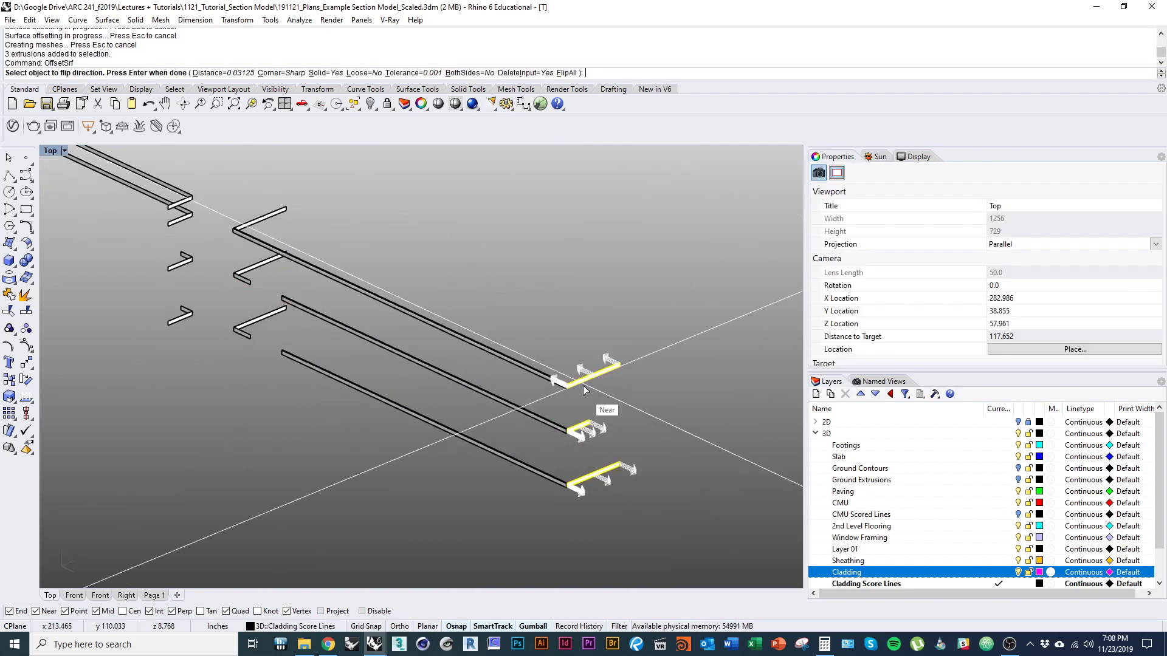
pyautogui.press('Return')
pyautogui.scroll(5, 362, 342)
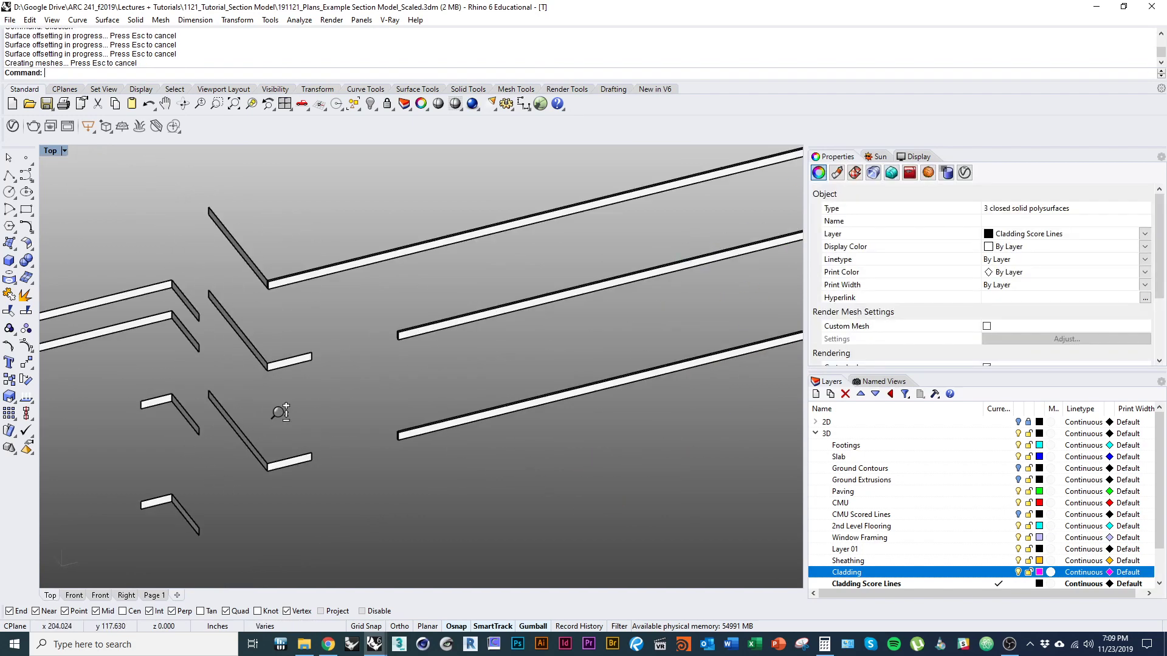
pyautogui.scroll(2, 279, 420)
pyautogui.moveTo(360, 531); pyautogui.dragTo(309, 297)
pyautogui.press('Return')
pyautogui.press('Return')
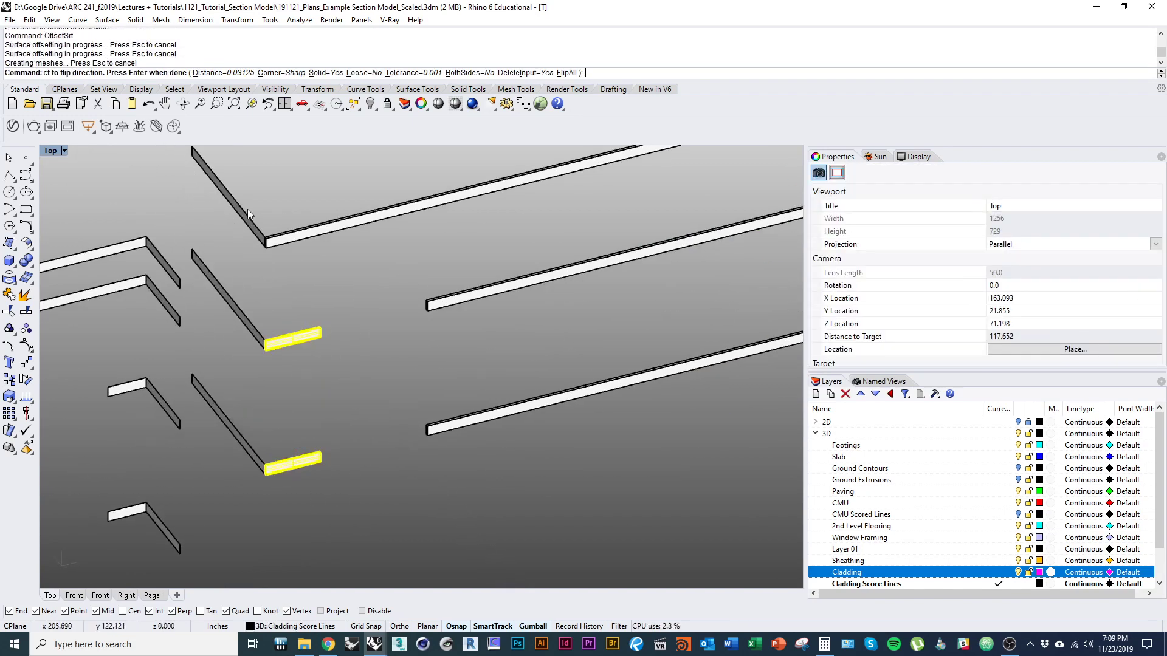
# Step: Offset the three inner return strips by 1/32 inch as solids, flipping the uppermost strip's direction to match the others
pyautogui.moveTo(240, 168); pyautogui.dragTo(221, 481)
pyautogui.press('Return')
pyautogui.click(242, 213)
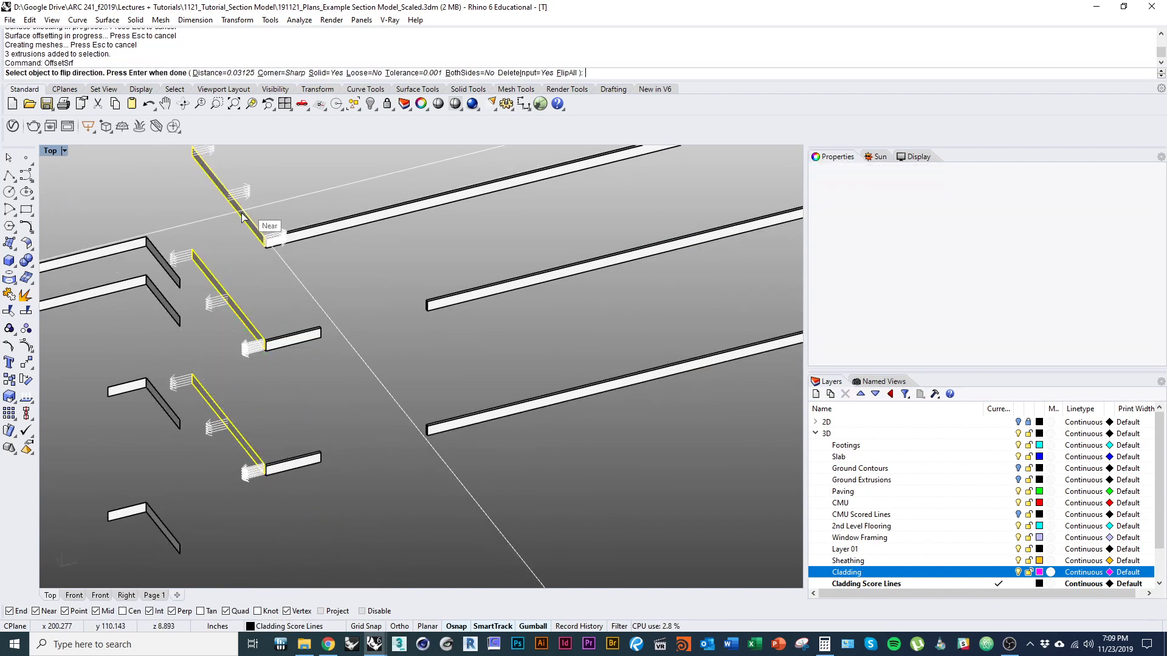
pyautogui.click(241, 214)
pyautogui.scroll(-7, 305, 260)
pyautogui.press('Return')
pyautogui.moveTo(307, 330); pyautogui.dragTo(435, 378, button='right')
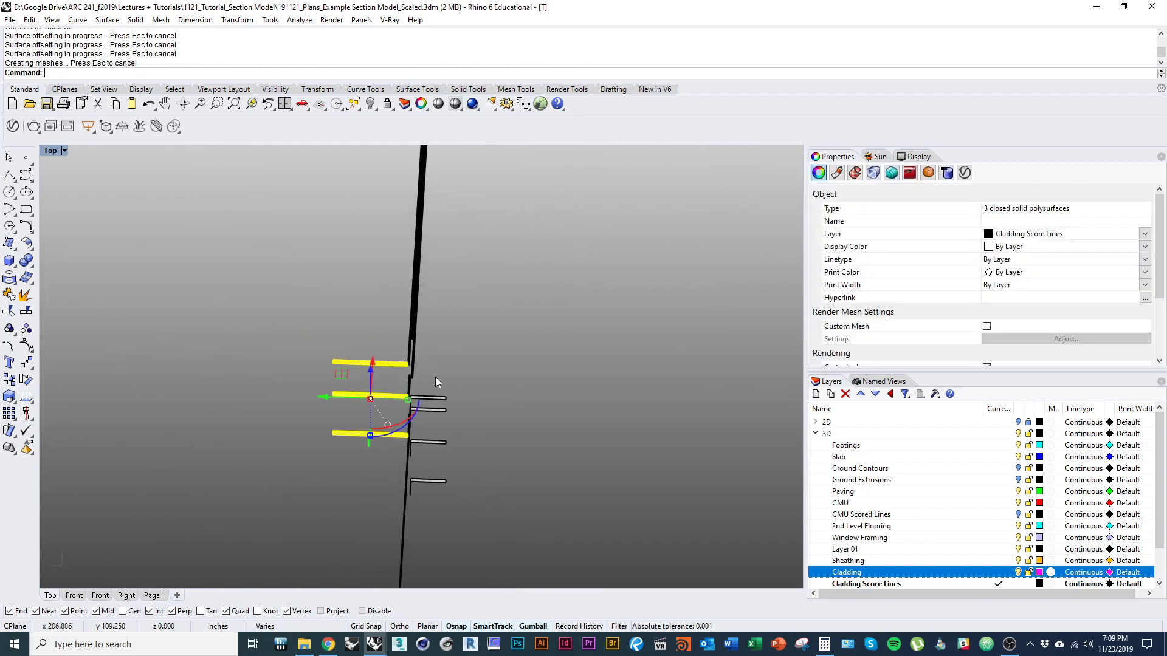
# Step: Offset the four return strips on the opposite side of the gap by 1/32 inch as solids
pyautogui.moveTo(505, 521); pyautogui.dragTo(429, 383)
pyautogui.press('Return')
pyautogui.keyDown('ctrl'); pyautogui.keyDown('shift'); pyautogui.moveTo(469, 405); pyautogui.dragTo(274, 392, button='right'); pyautogui.keyUp('shift'); pyautogui.keyUp('ctrl')
pyautogui.press('Return')
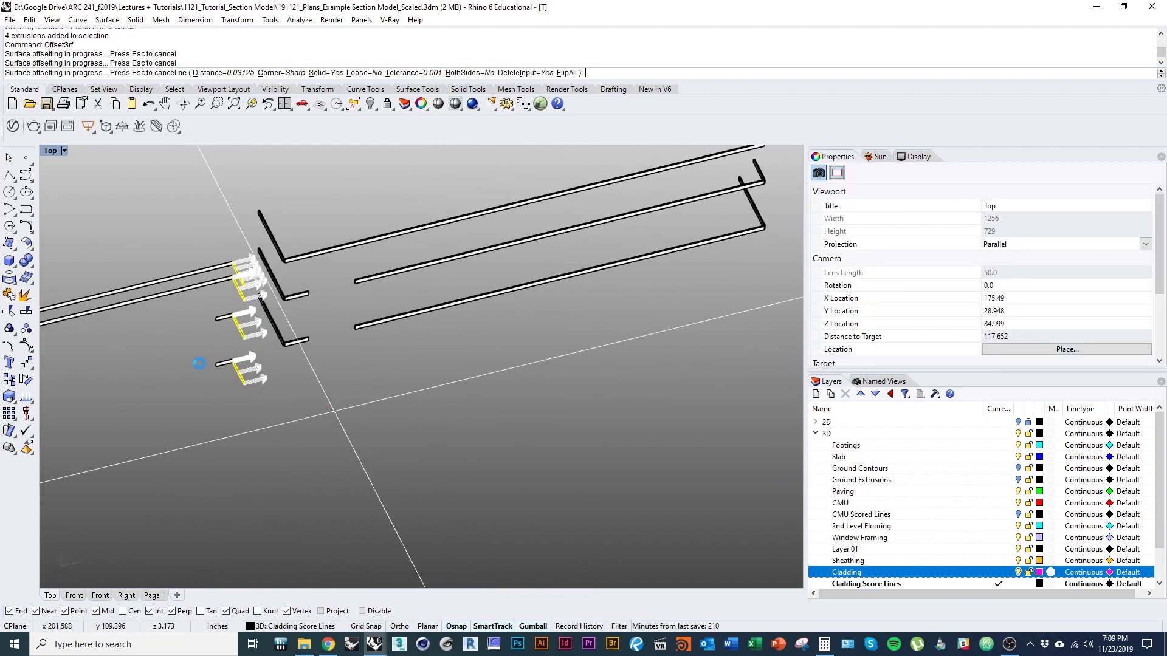
# Step: Offset the two long rear strips and the two short stubs below them by 1/32 inch as solids
pyautogui.moveTo(217, 263); pyautogui.dragTo(149, 184)
pyautogui.press('Return')
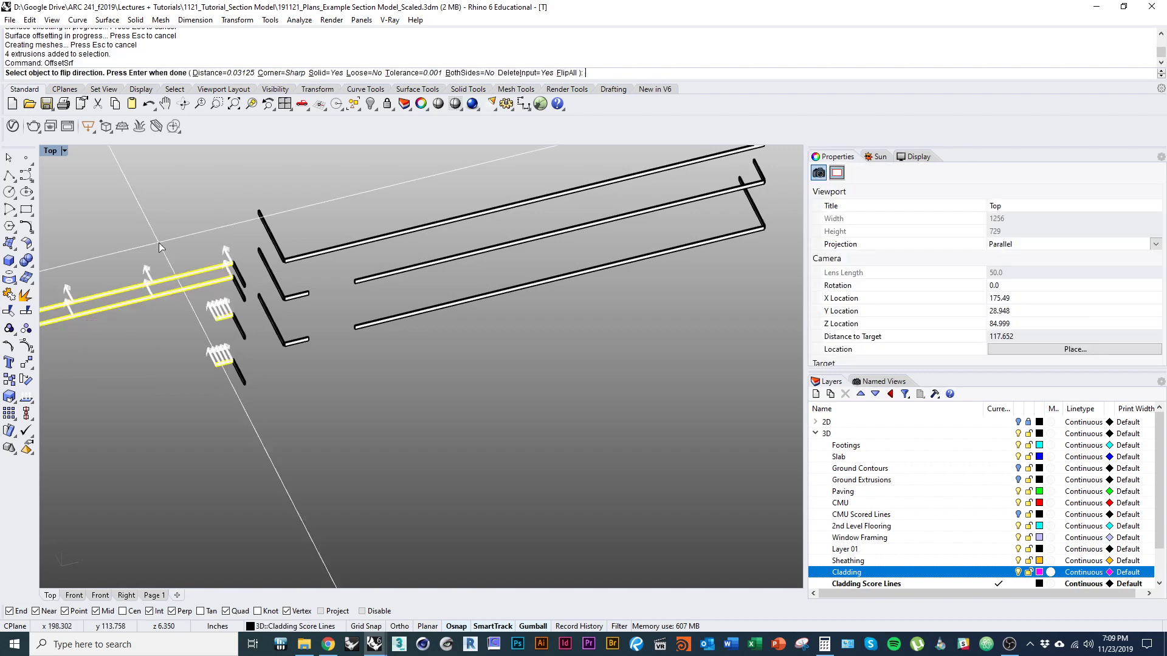
pyautogui.press('Return')
pyautogui.scroll(4, 294, 377)
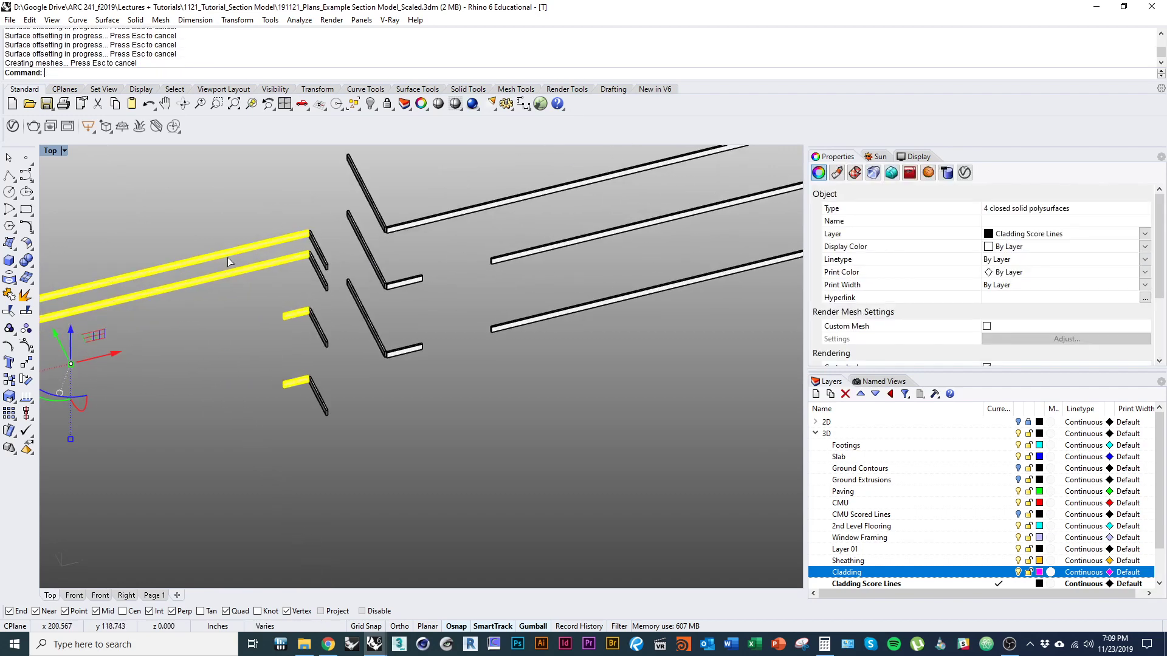
pyautogui.press('Return')
pyautogui.press('Return')
pyautogui.scroll(-3, 247, 411)
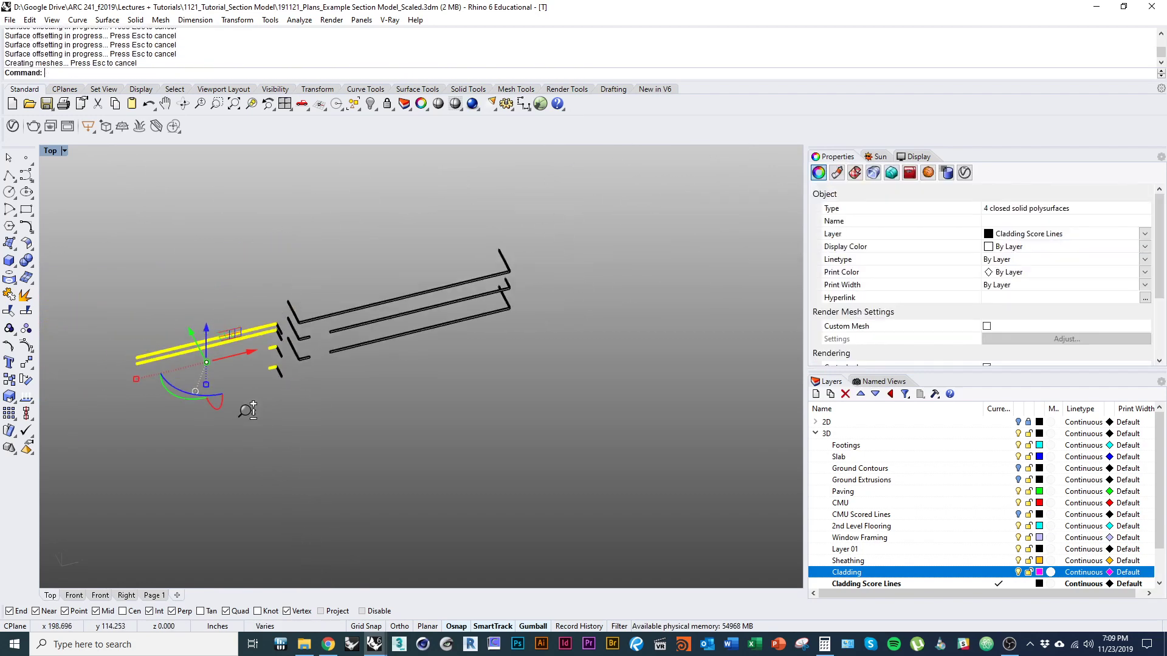
pyautogui.press('Escape')
# Step: Check the thickened strips at their corners, and move all of them to Layer 01
pyautogui.scroll(8, 261, 472)
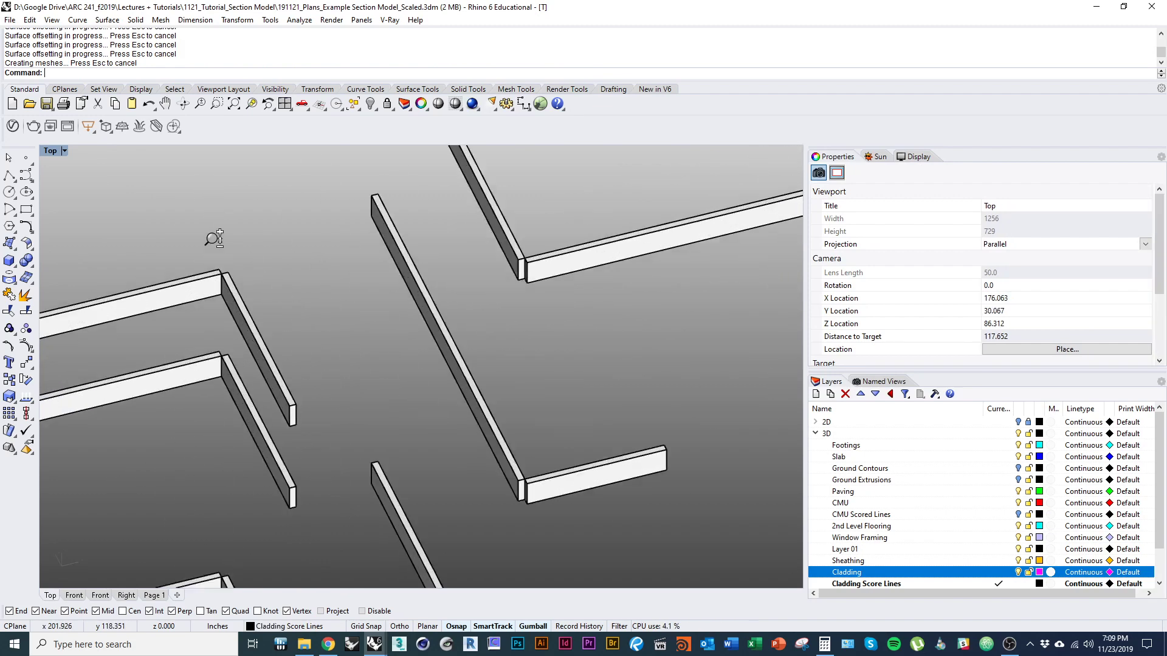
pyautogui.scroll(-8, 274, 435)
pyautogui.scroll(1, 266, 369)
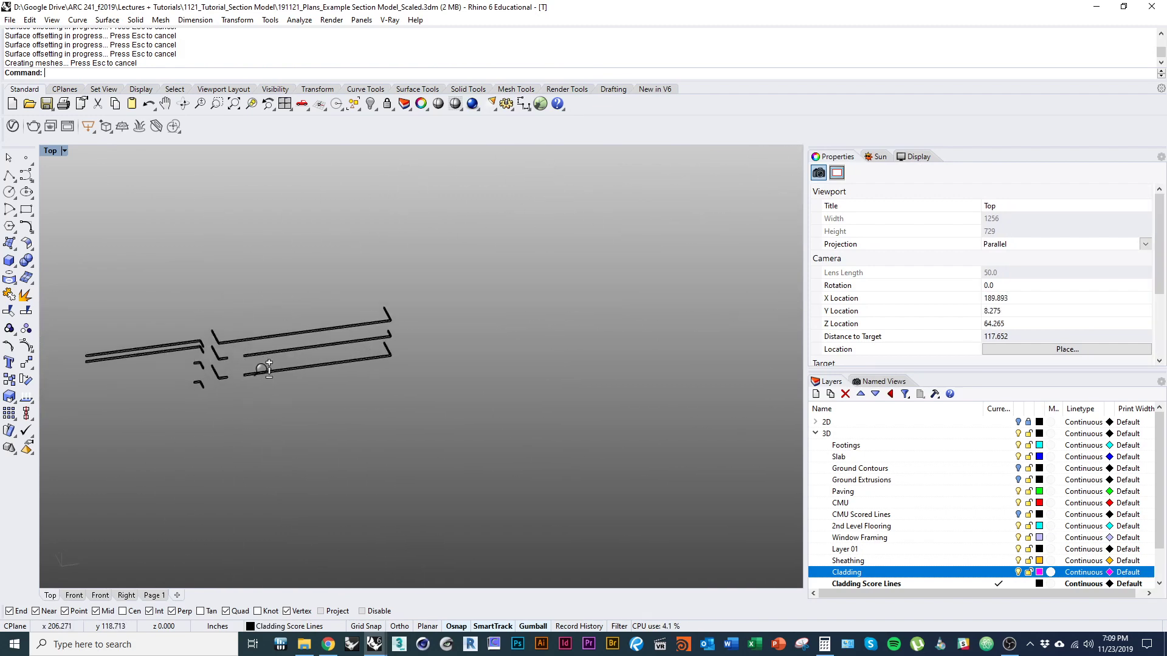
pyautogui.scroll(1, 265, 369)
pyautogui.scroll(-2, 340, 425)
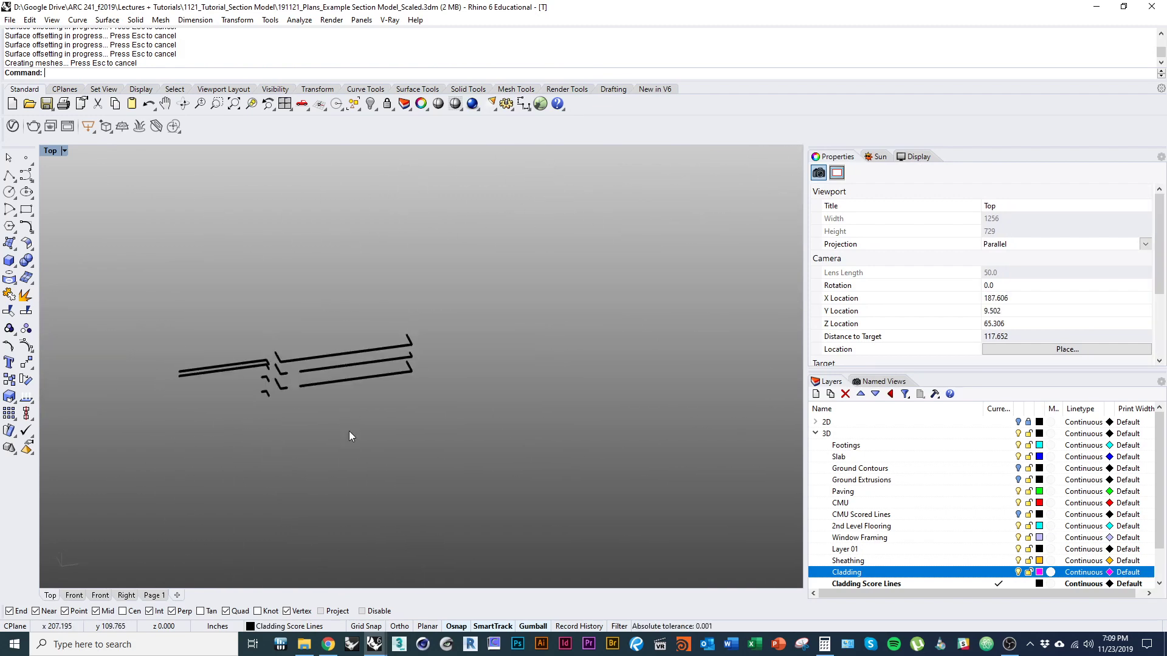
pyautogui.moveTo(507, 432); pyautogui.dragTo(179, 274)
pyautogui.moveTo(554, 465); pyautogui.dragTo(500, 475, button='right')
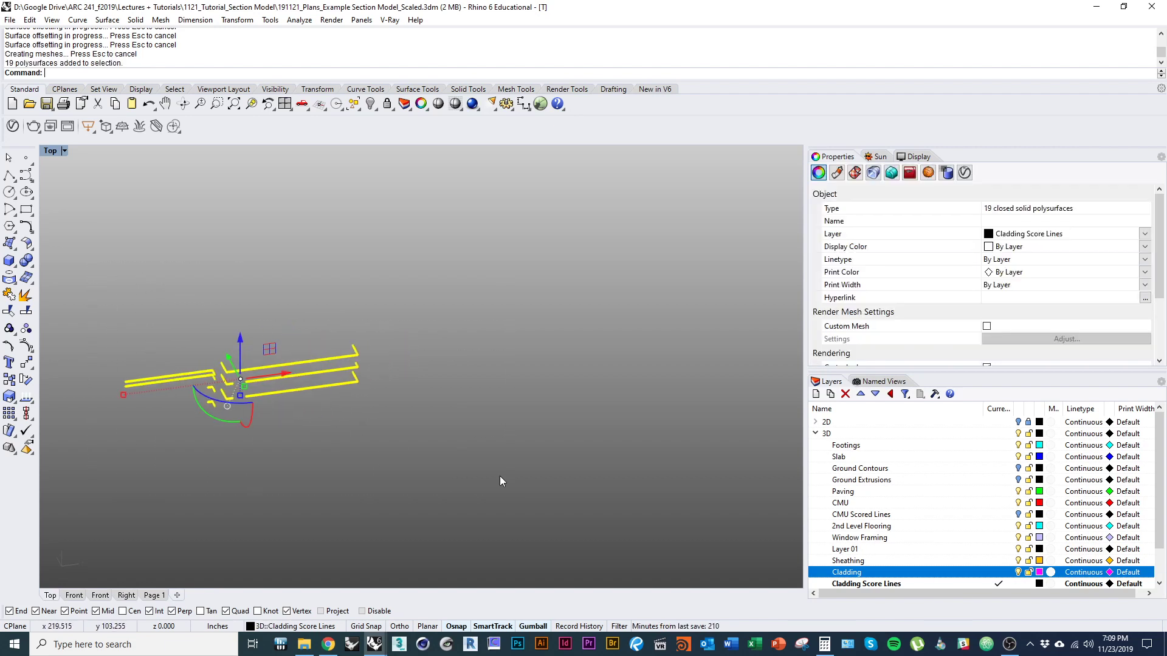
pyautogui.scroll(-1, 897, 571)
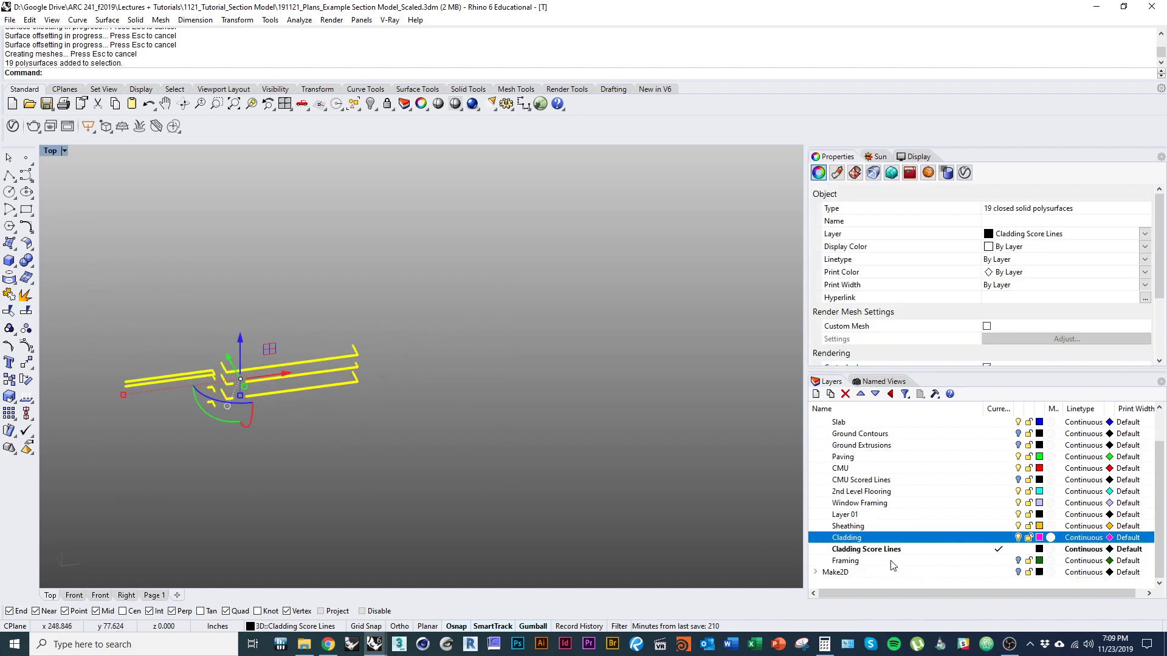
pyautogui.rightClick(870, 517)
pyautogui.click(899, 474)
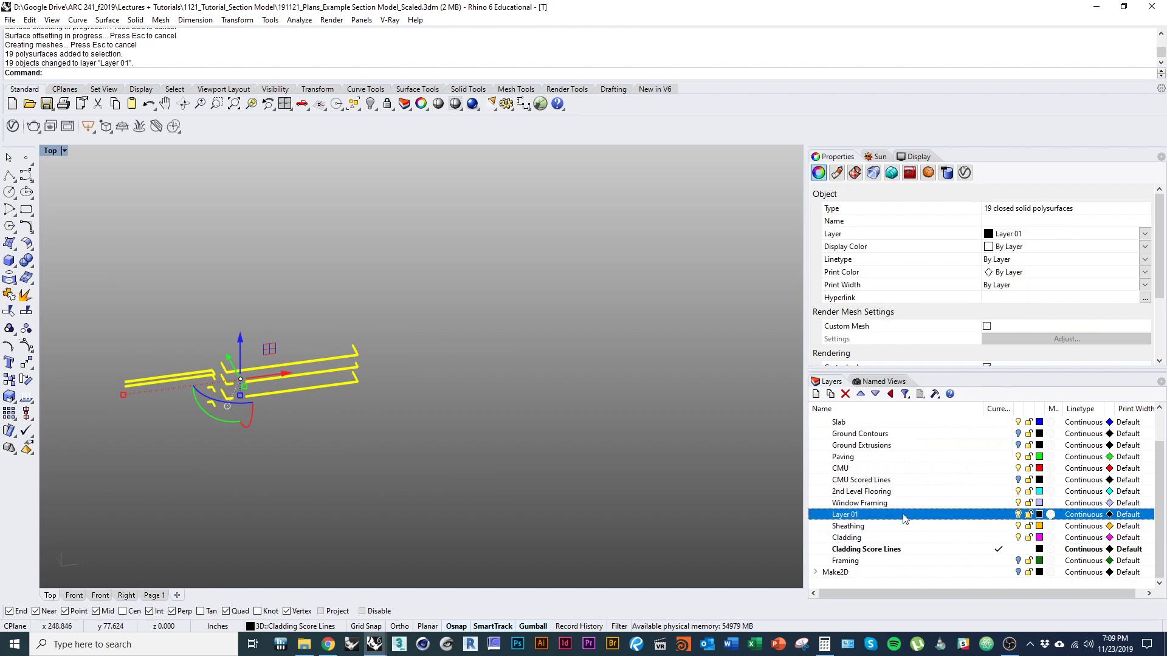
# Step: Rename Layer 01 to Strapping and choose SeaGreen as its layer color
pyautogui.click(846, 515)
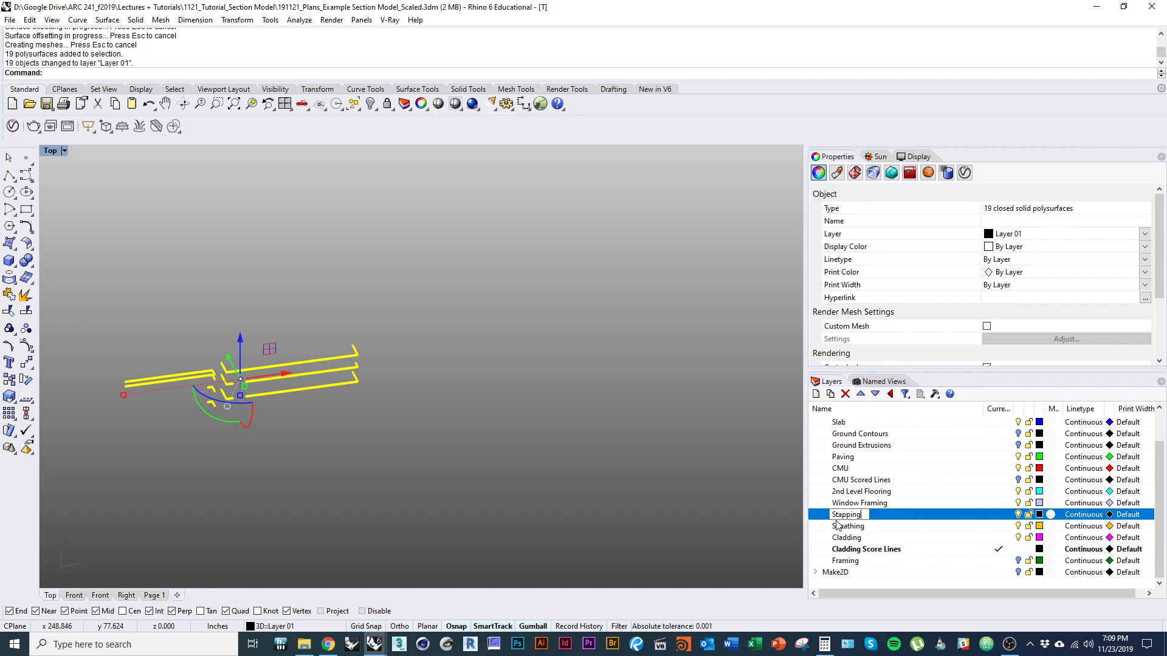
pyautogui.click(1040, 515)
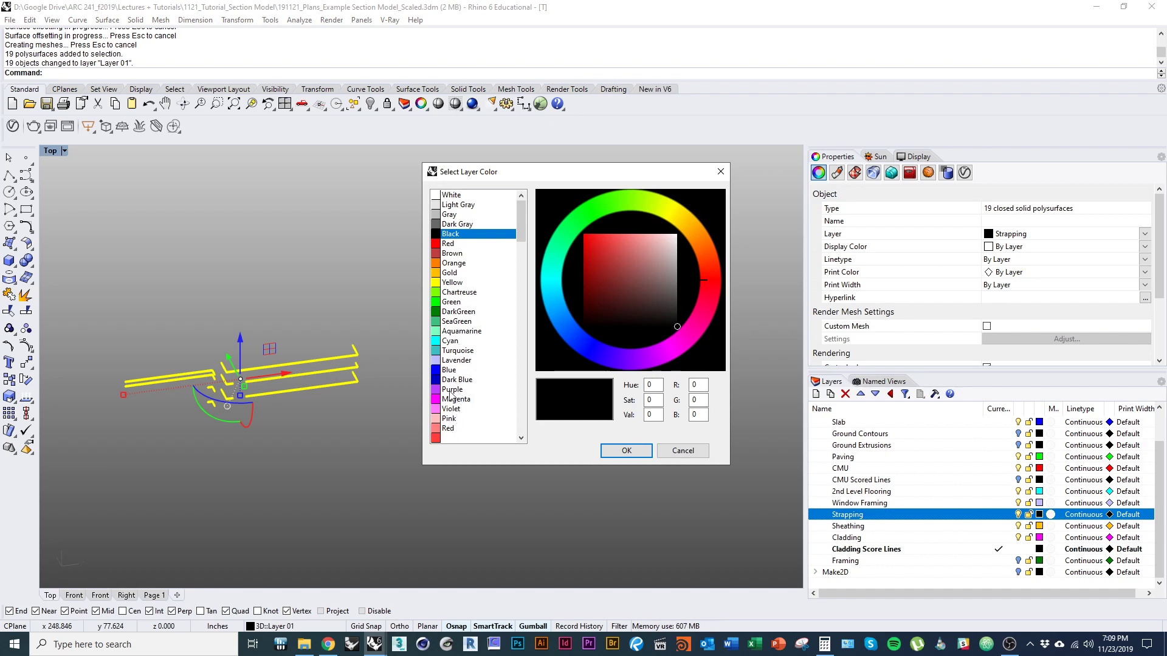
pyautogui.click(456, 322)
pyautogui.click(625, 451)
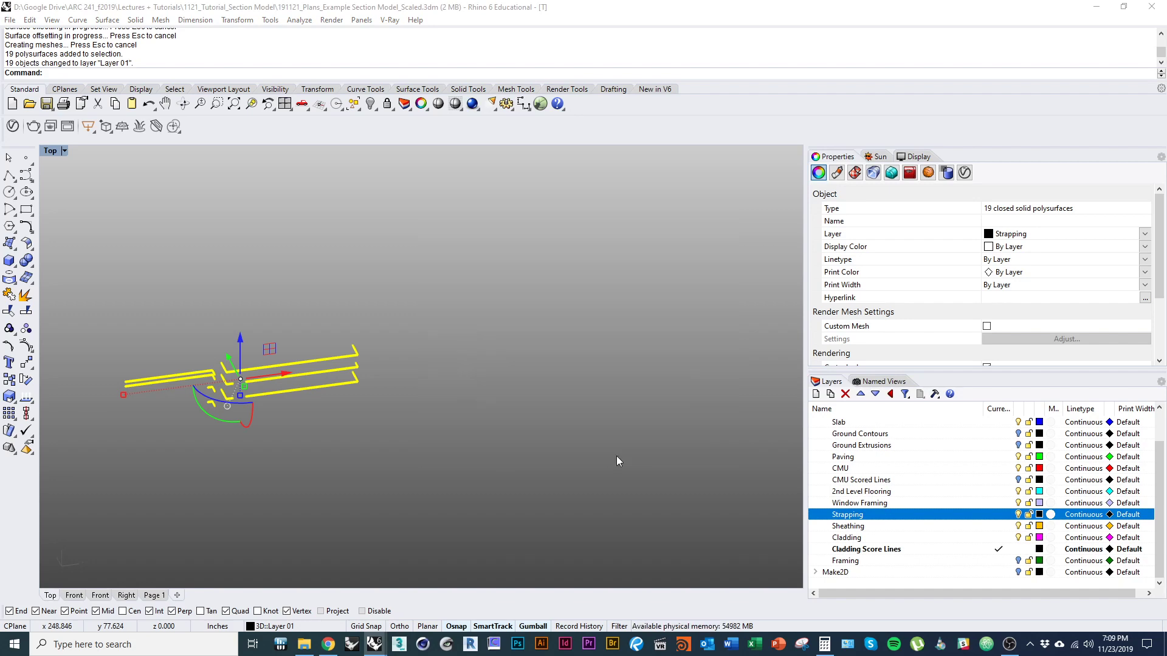
# Step: Show all hidden objects and delete the three stray surfaces near the end of the clad wall
pyautogui.scroll(-3, 537, 497)
pyautogui.click(539, 506)
pyautogui.write('show')
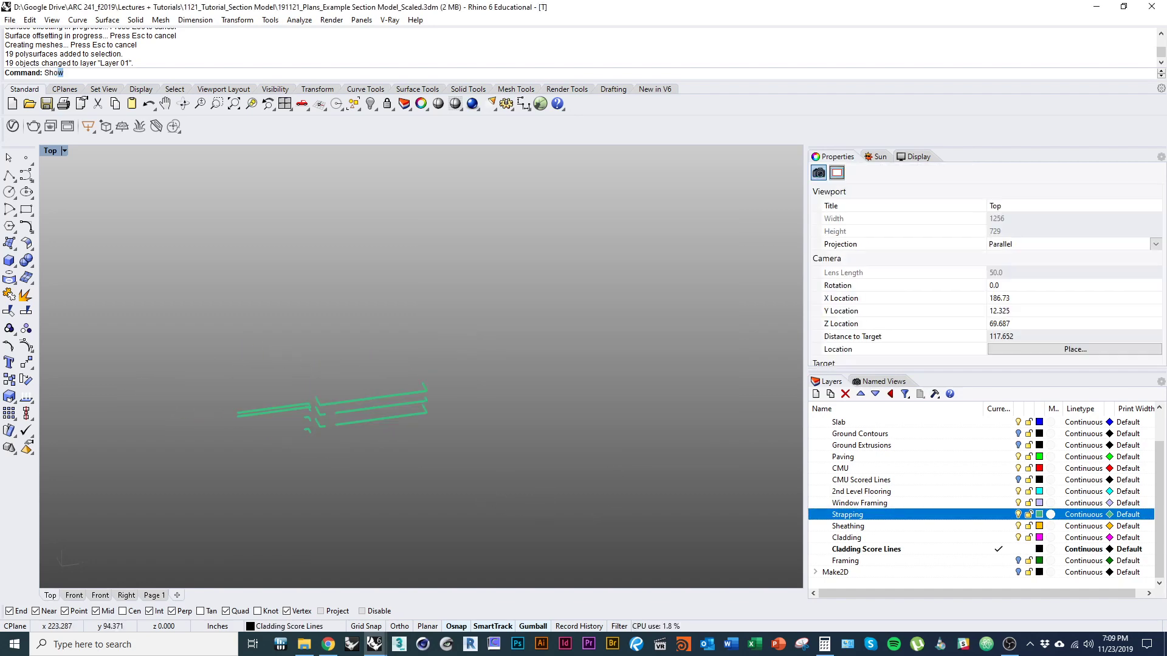
pyautogui.press('Return')
pyautogui.scroll(2, 447, 373)
pyautogui.scroll(4, 443, 375)
pyautogui.moveTo(515, 480); pyautogui.dragTo(447, 374)
pyautogui.write('d')
pyautogui.press('Return')
pyautogui.scroll(5, 443, 372)
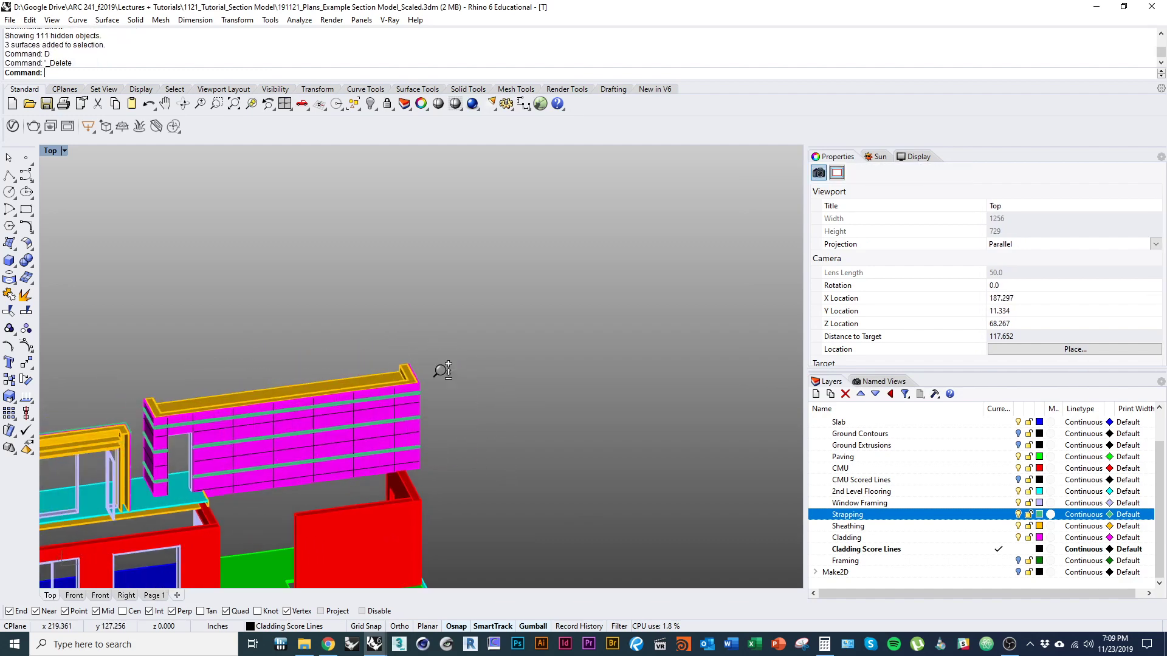
# Step: Examine how the strapping strips meet at the corner of the cladding
pyautogui.keyDown('shift'); pyautogui.moveTo(401, 389); pyautogui.dragTo(305, 322, button='right'); pyautogui.keyUp('shift')
pyautogui.scroll(3, 448, 307)
pyautogui.scroll(8, 499, 266)
pyautogui.scroll(-4, 533, 275)
pyautogui.click(511, 274)
# Step: Undo the strapping work back through the layer changes, surface offsets and curve deletions to before the score lines were exploded
pyautogui.hotkey('ctrl', 'z')
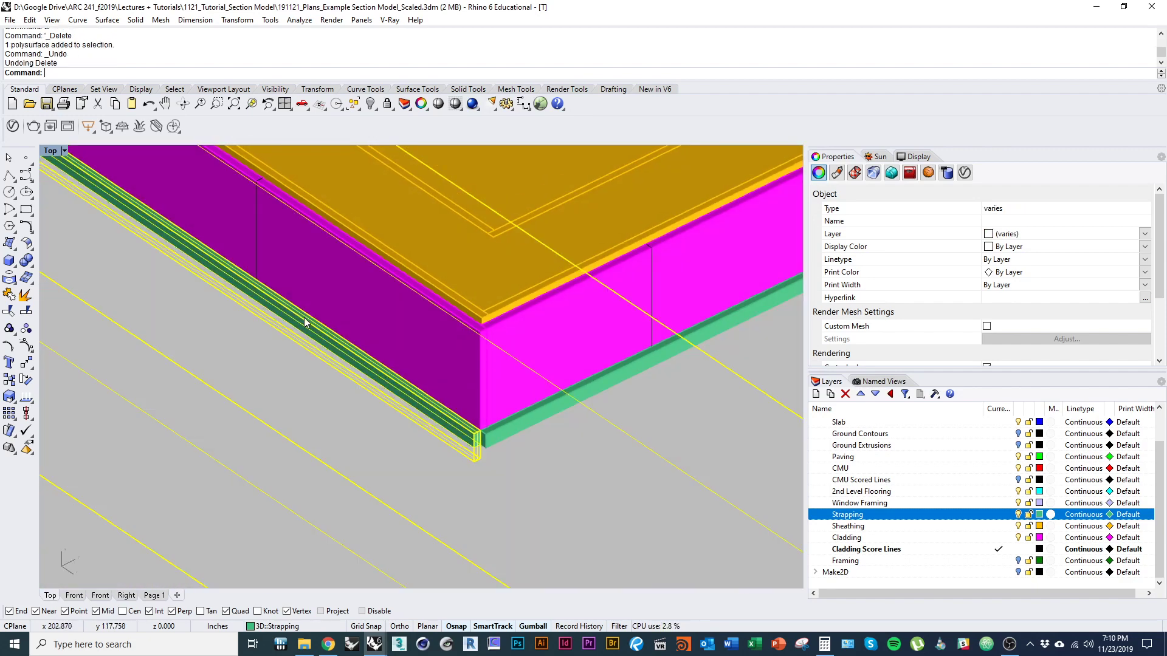
pyautogui.hotkey('ctrl', 'z')
pyautogui.hotkey('ctrl', 'z')
pyautogui.hotkey('ctrl', 'z')
pyautogui.hotkey('ctrl', 'z')
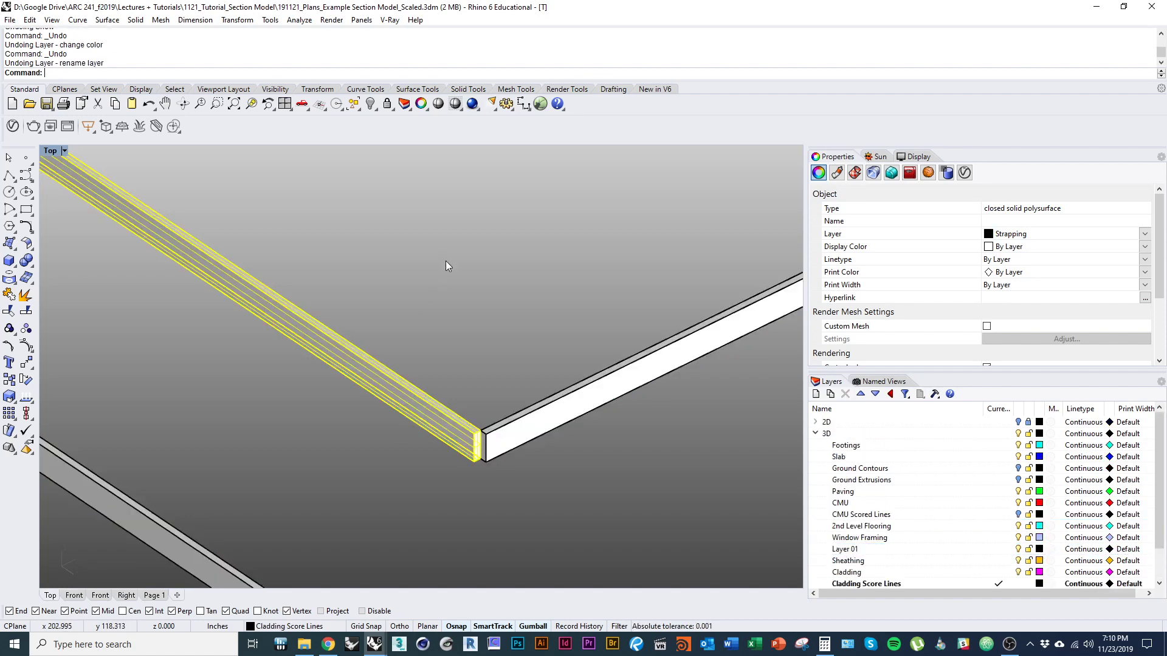
pyautogui.hotkey('ctrl', 'z')
pyautogui.hotkey('ctrl', 'z')
pyautogui.hotkey('ctrl', 'z')
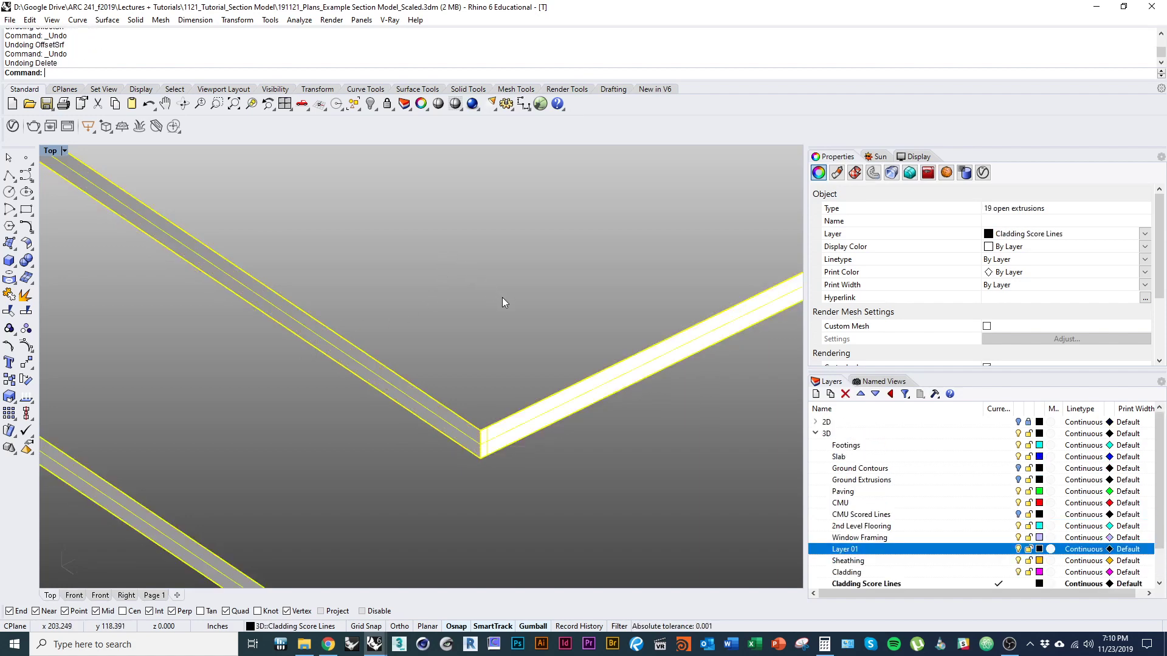
pyautogui.hotkey('ctrl', 'z')
pyautogui.scroll(-3, 502, 298)
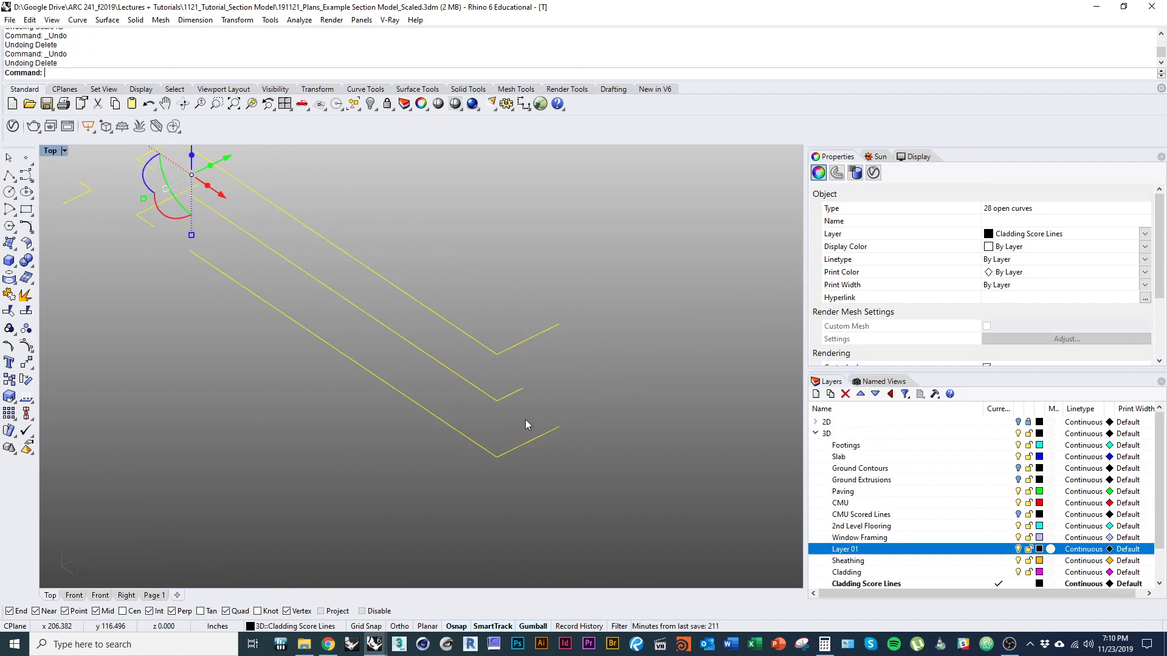
pyautogui.hotkey('ctrl', 'z')
pyautogui.hotkey('ctrl', 'z')
pyautogui.hotkey('ctrl', 'z')
pyautogui.hotkey('ctrl', 'z')
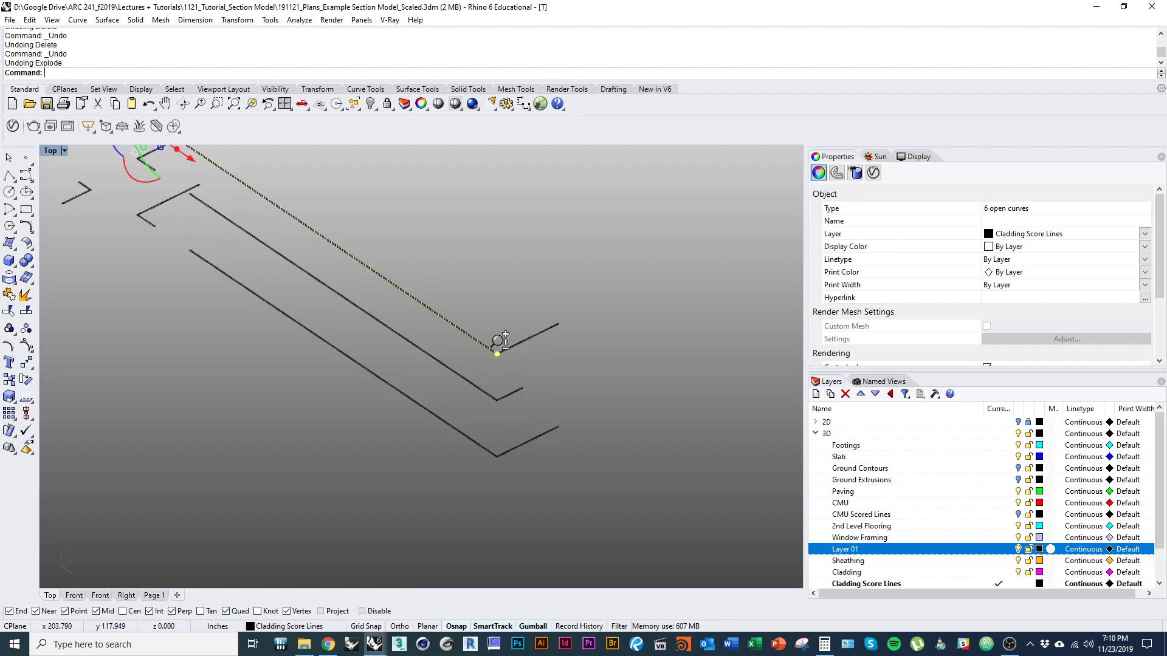
# Step: Try deleting the two closed score-line curves at the corner, and undo the deletion
pyautogui.scroll(5, 513, 347)
pyautogui.scroll(3, 410, 411)
pyautogui.moveTo(438, 405); pyautogui.dragTo(370, 367)
pyautogui.write('d')
pyautogui.press('Return')
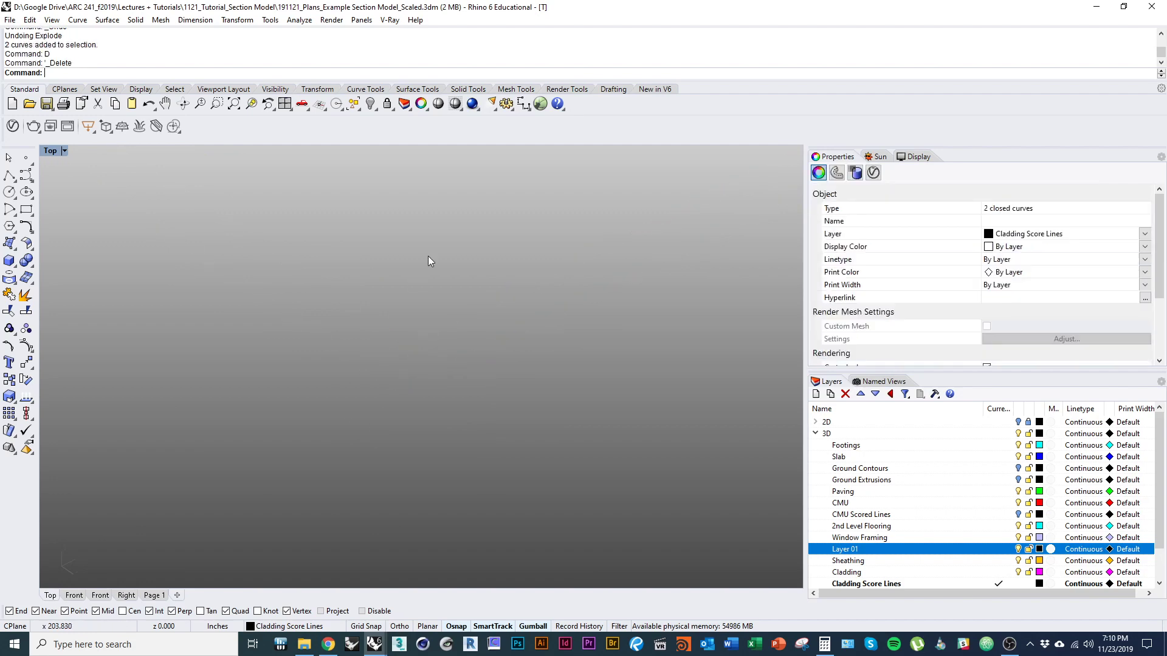
pyautogui.scroll(-8, 428, 256)
pyautogui.hotkey('ctrl', 'z')
# Step: Explode all the cladding score-line curves into separate segments
pyautogui.scroll(-15, 484, 300)
pyautogui.moveTo(519, 429); pyautogui.dragTo(532, 478, button='right')
pyautogui.moveTo(541, 467); pyautogui.dragTo(283, 217)
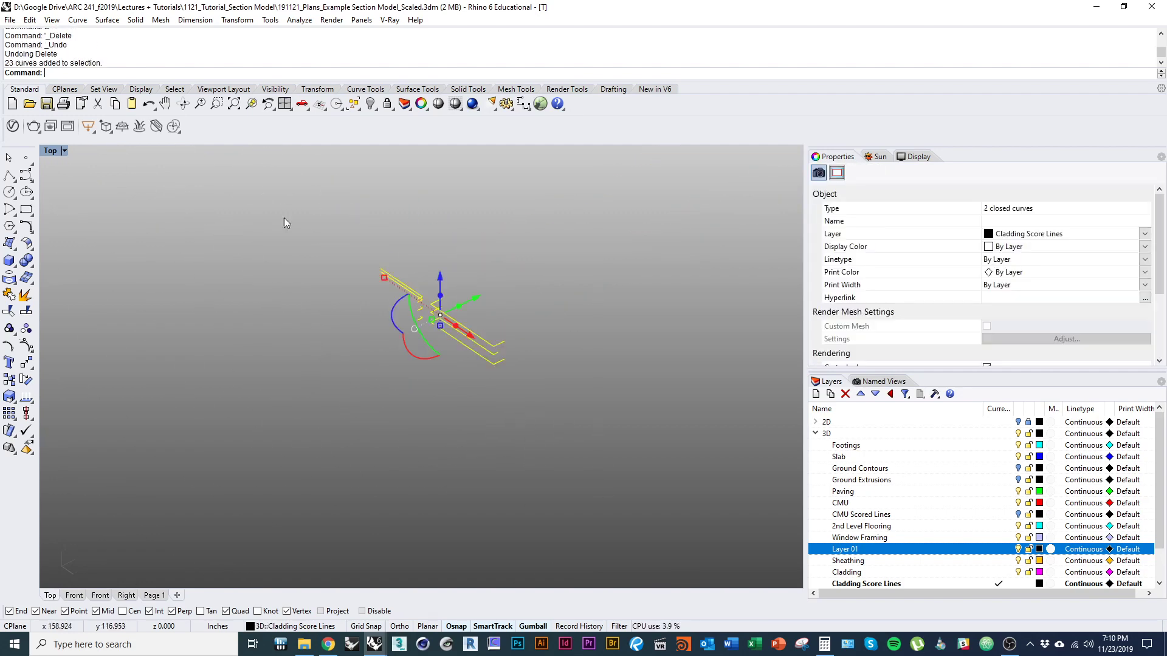
pyautogui.rightClick(400, 319)
# Step: Delete the outer lines, corner pieces and end segment of the uppermost long score-line strip, leaving only its inner lines
pyautogui.scroll(16, 480, 337)
pyautogui.scroll(9, 605, 424)
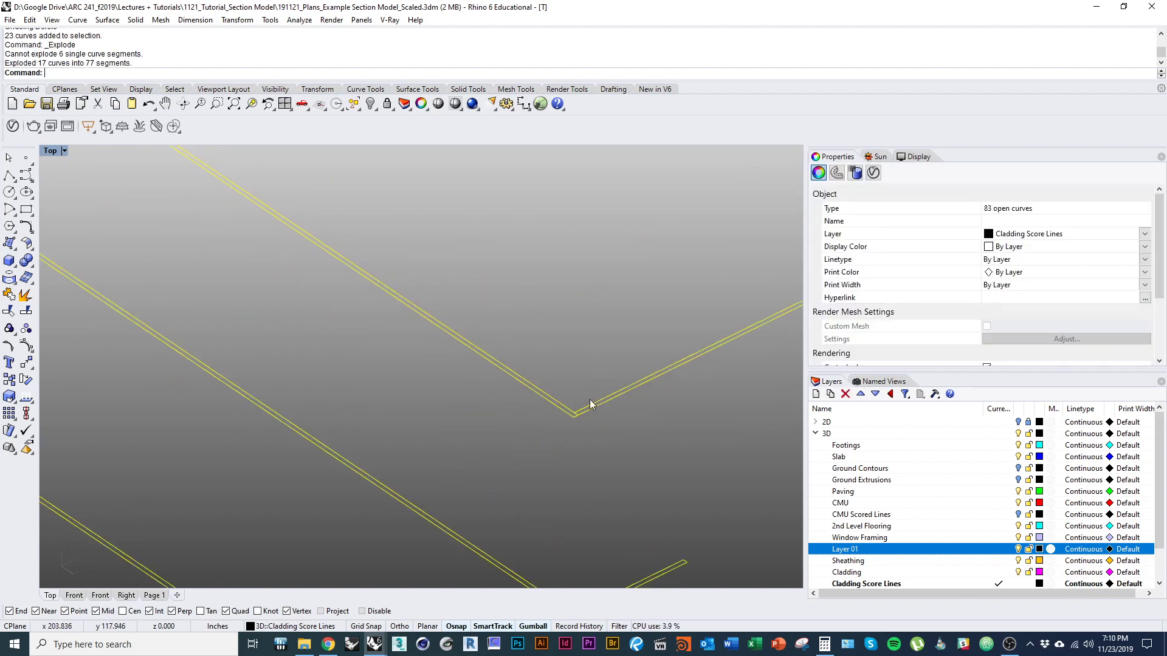
pyautogui.scroll(9, 589, 405)
pyautogui.moveTo(630, 496); pyautogui.dragTo(542, 424)
pyautogui.write('d')
pyautogui.press('Return')
pyautogui.scroll(-15, 542, 405)
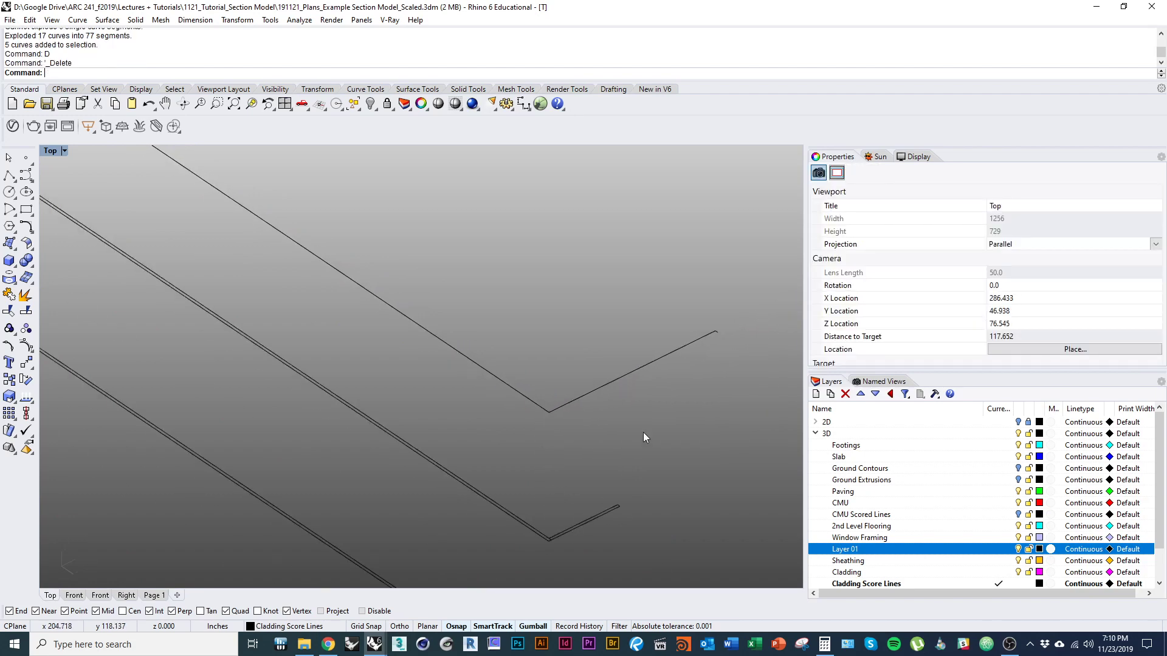
pyautogui.moveTo(643, 432); pyautogui.dragTo(560, 463, button='right')
pyautogui.click(634, 367)
pyautogui.write('d')
pyautogui.press('Return')
# Step: Delete the end segment and outer corner lines of the middle long score-line strip, leaving only its inner lines
pyautogui.scroll(-5, 614, 502)
pyautogui.moveTo(590, 532); pyautogui.dragTo(582, 446, button='right')
pyautogui.scroll(11, 544, 467)
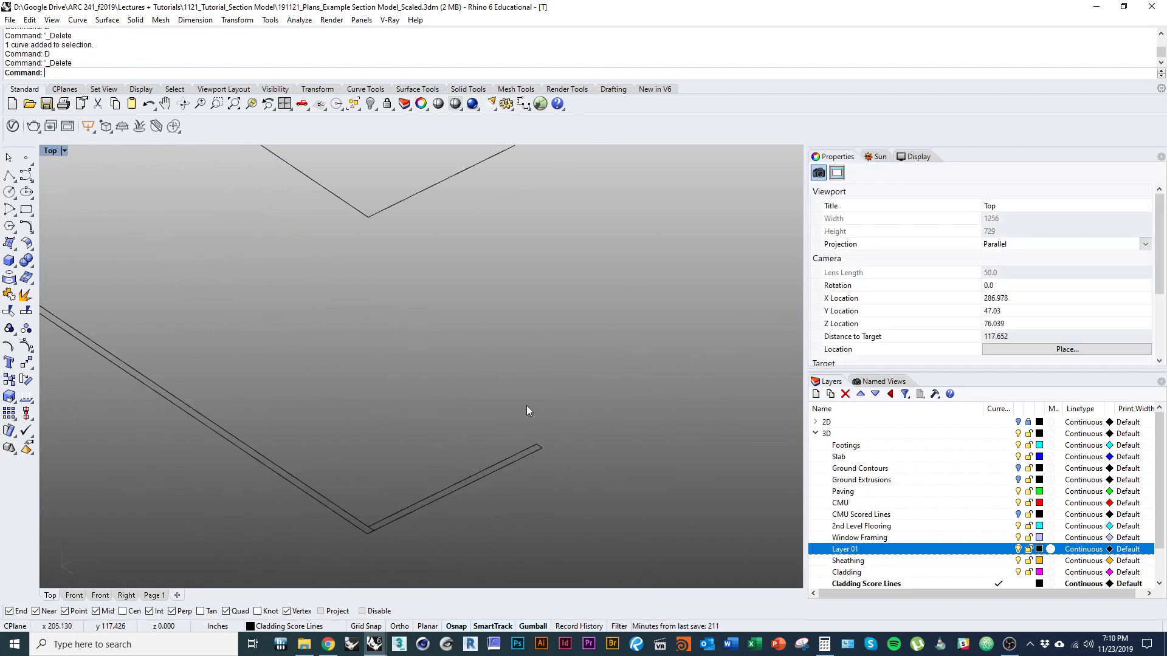
pyautogui.click(543, 443)
pyautogui.write('d')
pyautogui.press('Return')
pyautogui.moveTo(433, 507); pyautogui.dragTo(458, 436, button='right')
pyautogui.scroll(6, 418, 471)
pyautogui.moveTo(347, 428); pyautogui.dragTo(347, 427)
pyautogui.write('d')
pyautogui.press('Return')
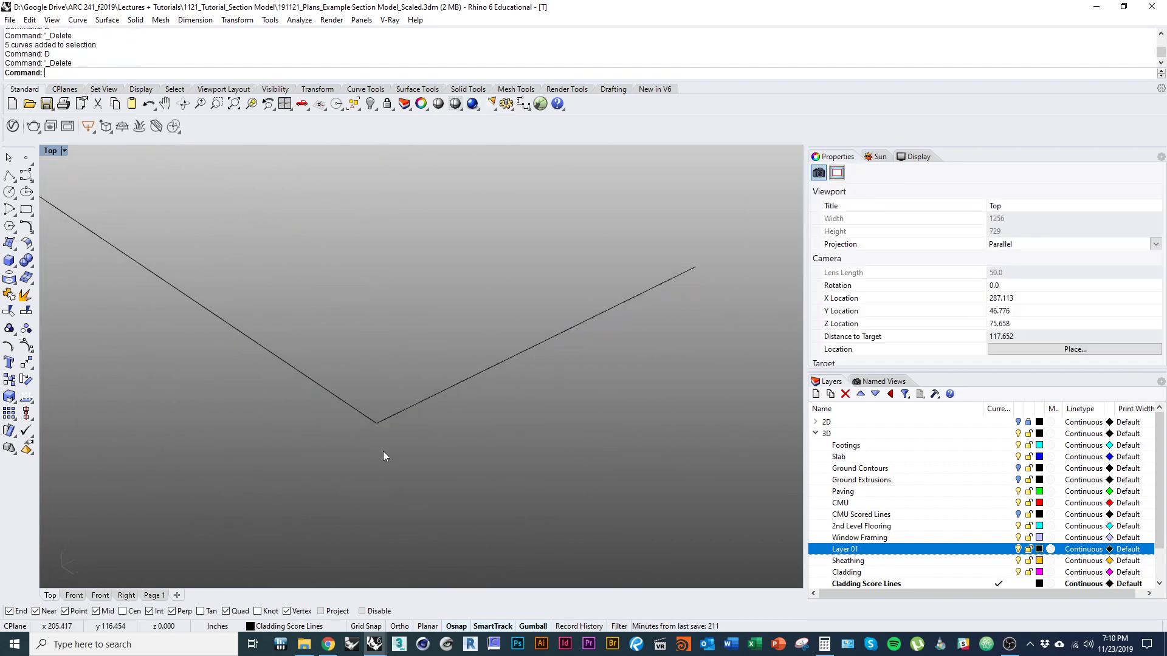
# Step: Delete the corner pieces, outer lines and end segment of the lowest long score-line strip
pyautogui.scroll(4, 385, 451)
pyautogui.click(419, 386)
pyautogui.scroll(-18, 411, 364)
pyautogui.scroll(6, 417, 463)
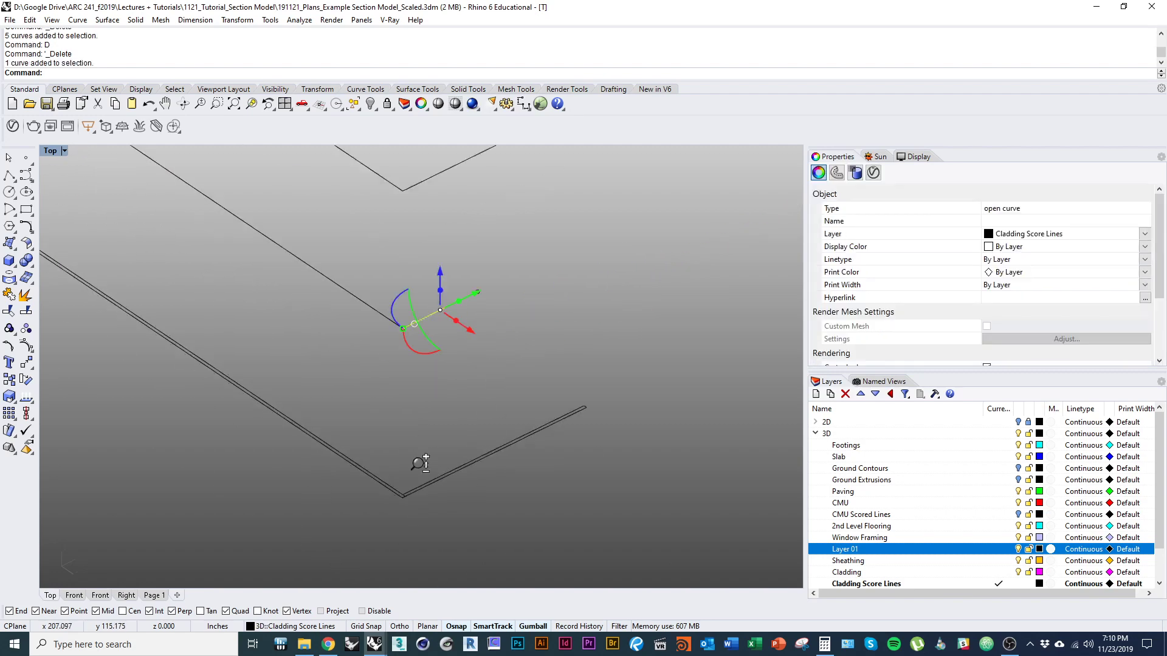
pyautogui.moveTo(368, 555); pyautogui.dragTo(317, 543)
pyautogui.write('d')
pyautogui.press('Return')
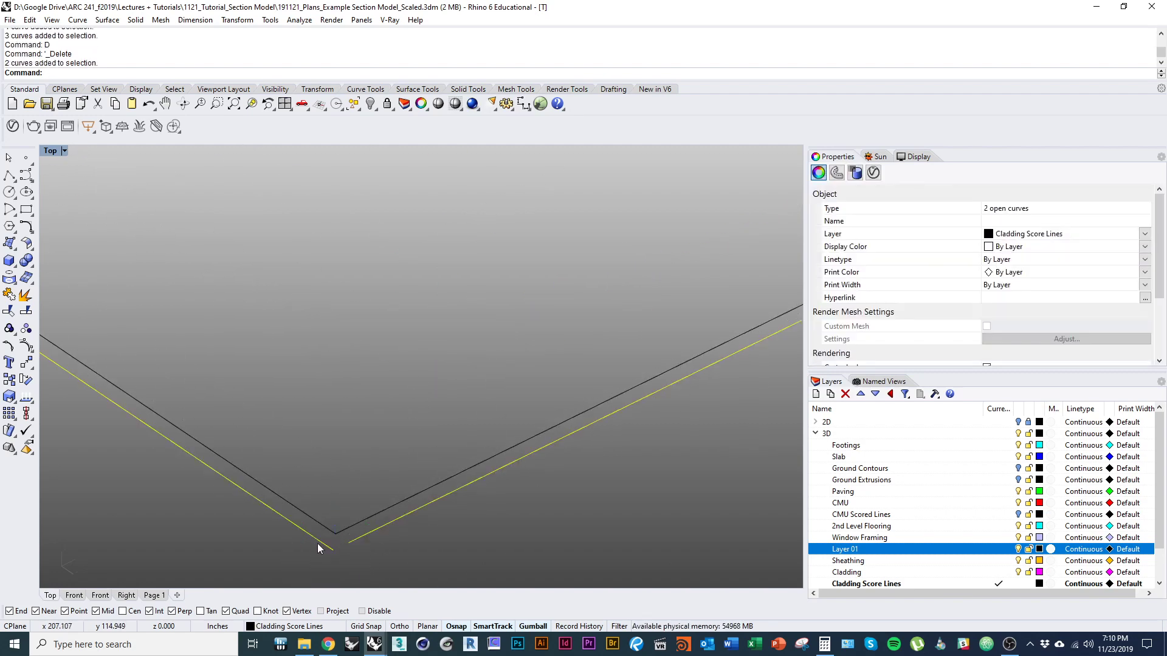
pyautogui.press('d')
pyautogui.press('Return')
pyautogui.scroll(-12, 317, 543)
pyautogui.moveTo(511, 539); pyautogui.dragTo(529, 435, button='right')
pyautogui.click(553, 348)
pyautogui.press('d')
pyautogui.press('Return')
# Step: Delete the outer lines and corner pieces of the lowest return strip beside the gap
pyautogui.scroll(-14, 559, 395)
pyautogui.moveTo(449, 387); pyautogui.dragTo(580, 513, button='right')
pyautogui.scroll(18, 360, 310)
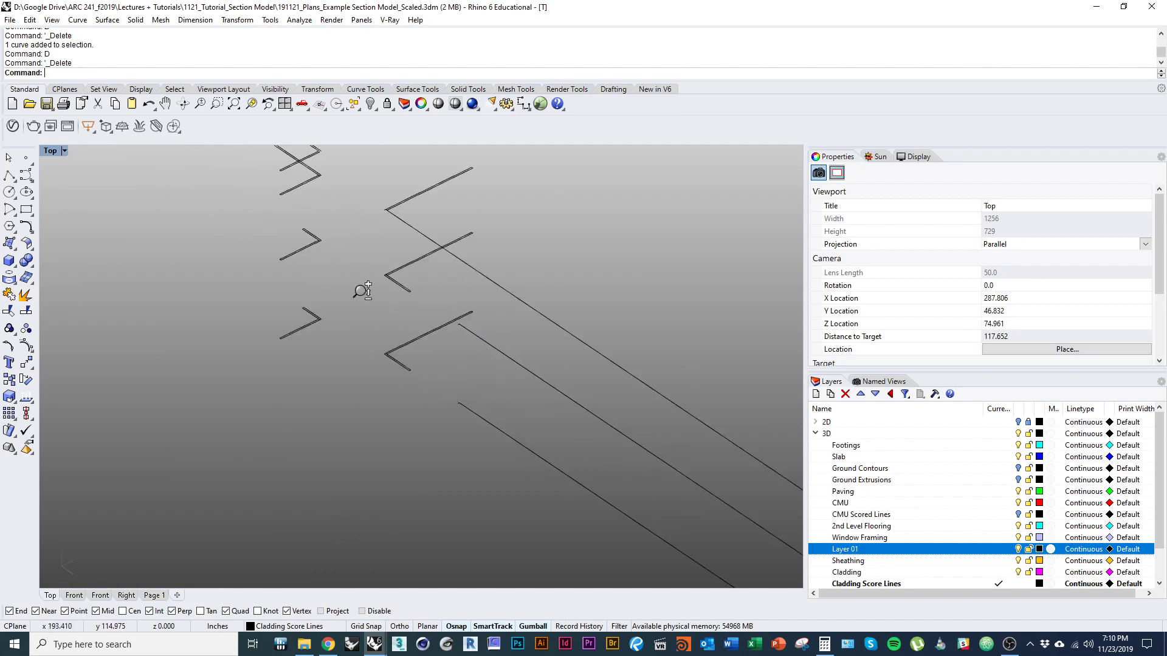
pyautogui.scroll(12, 432, 382)
pyautogui.moveTo(444, 300); pyautogui.dragTo(442, 237)
pyautogui.press('d')
pyautogui.press('Return')
pyautogui.press('d')
pyautogui.press('Return')
pyautogui.scroll(-12, 522, 267)
pyautogui.moveTo(584, 394); pyautogui.dragTo(496, 415, button='right')
pyautogui.moveTo(505, 404); pyautogui.dragTo(614, 325)
pyautogui.press('d')
pyautogui.press('Return')
pyautogui.scroll(-6, 518, 383)
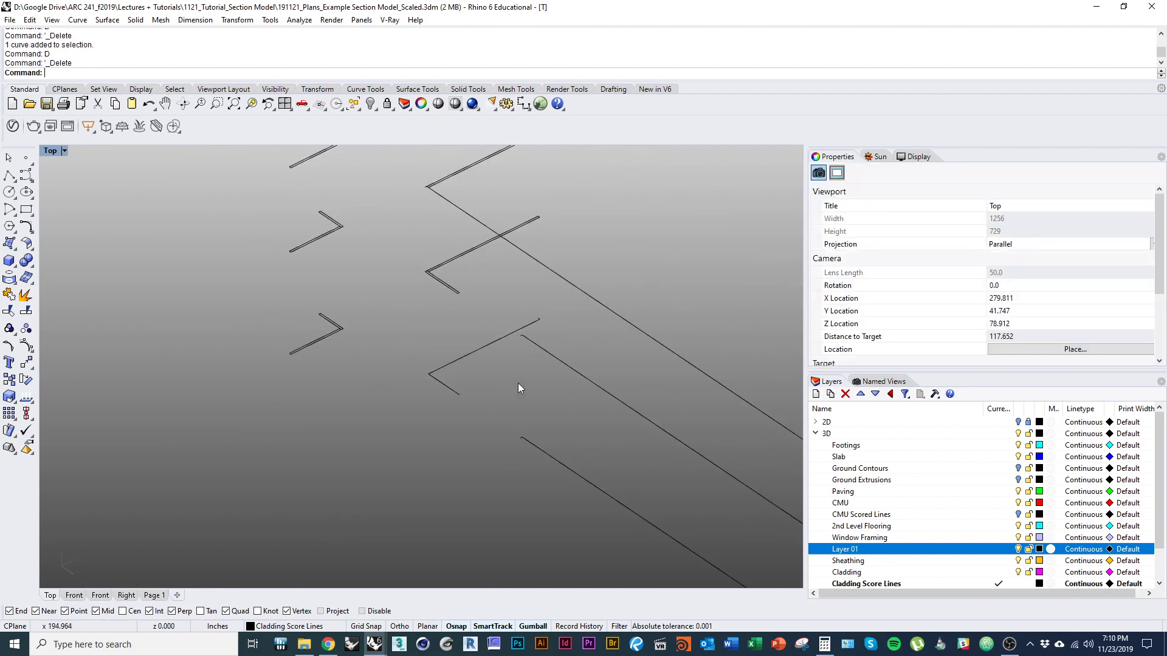
# Step: Delete the end segment, outer line and corner pieces of the middle return strip's short leg
pyautogui.moveTo(517, 383); pyautogui.dragTo(512, 306, button='right')
pyautogui.scroll(8, 373, 296)
pyautogui.moveTo(468, 318); pyautogui.dragTo(413, 272)
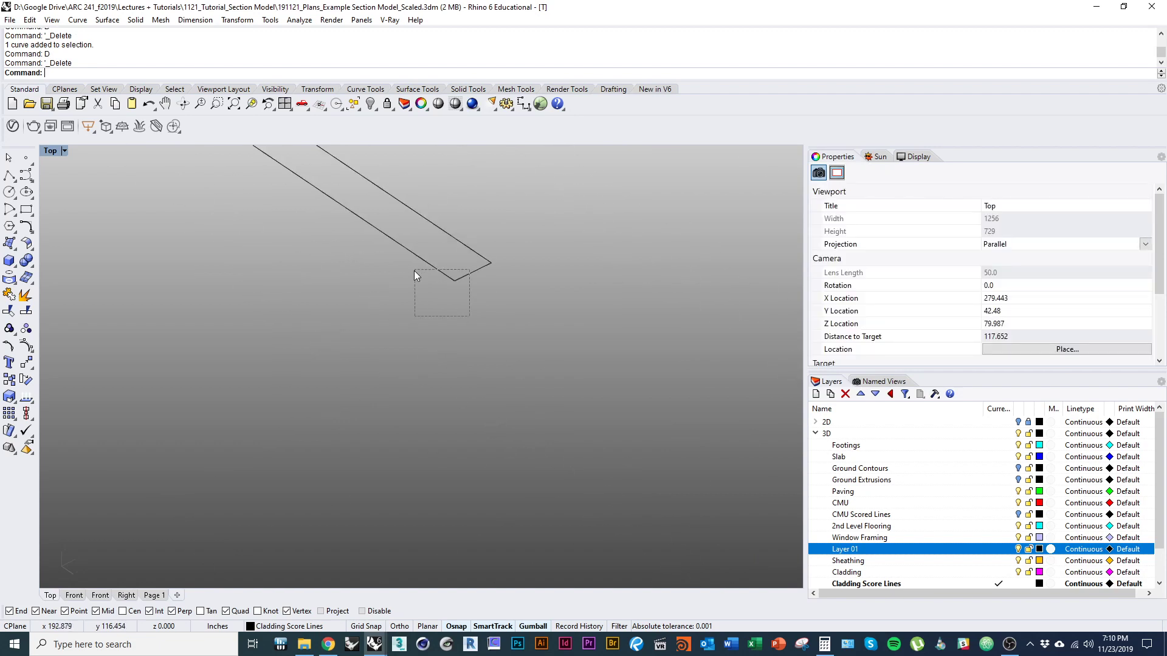
pyautogui.press('d')
pyautogui.press('Return')
pyautogui.moveTo(414, 272); pyautogui.dragTo(486, 475, button='right')
pyautogui.scroll(3, 281, 260)
pyautogui.moveTo(281, 260); pyautogui.dragTo(366, 344)
pyautogui.press('d')
pyautogui.press('Return')
pyautogui.scroll(4, 367, 344)
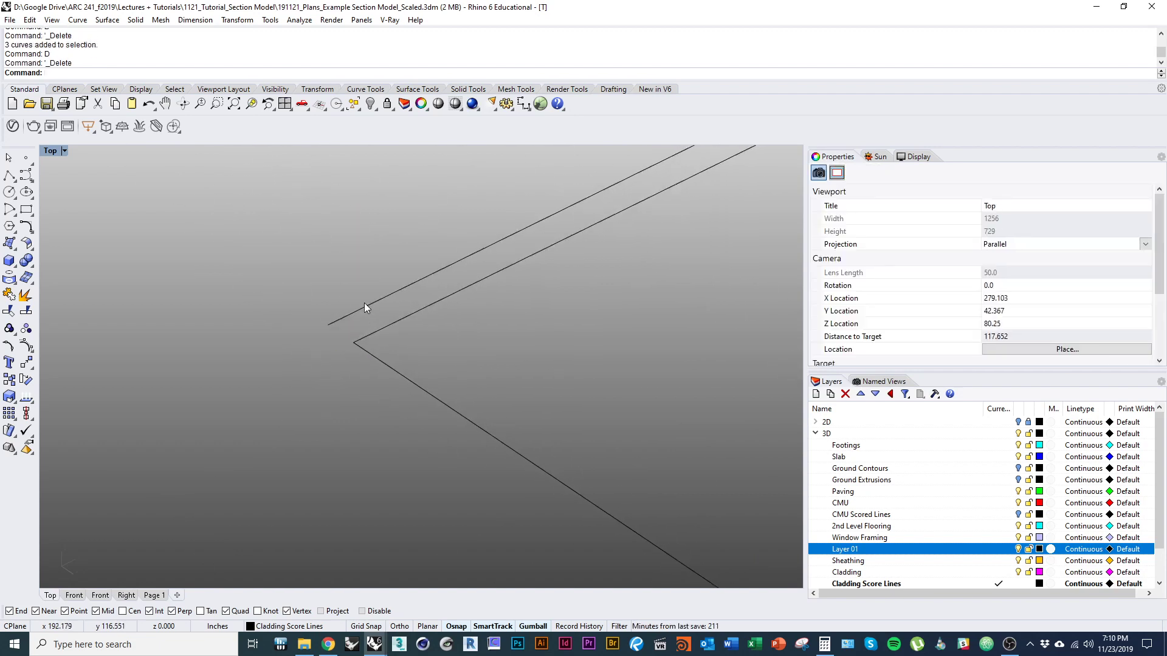
# Step: Delete the end segment and outer line of the middle return strip's long leg
pyautogui.scroll(-13, 363, 302)
pyautogui.moveTo(523, 305); pyautogui.dragTo(305, 461, button='right')
pyautogui.moveTo(517, 242); pyautogui.dragTo(571, 299)
pyautogui.write('d')
pyautogui.press('Return')
pyautogui.click(520, 279)
pyautogui.write('d')
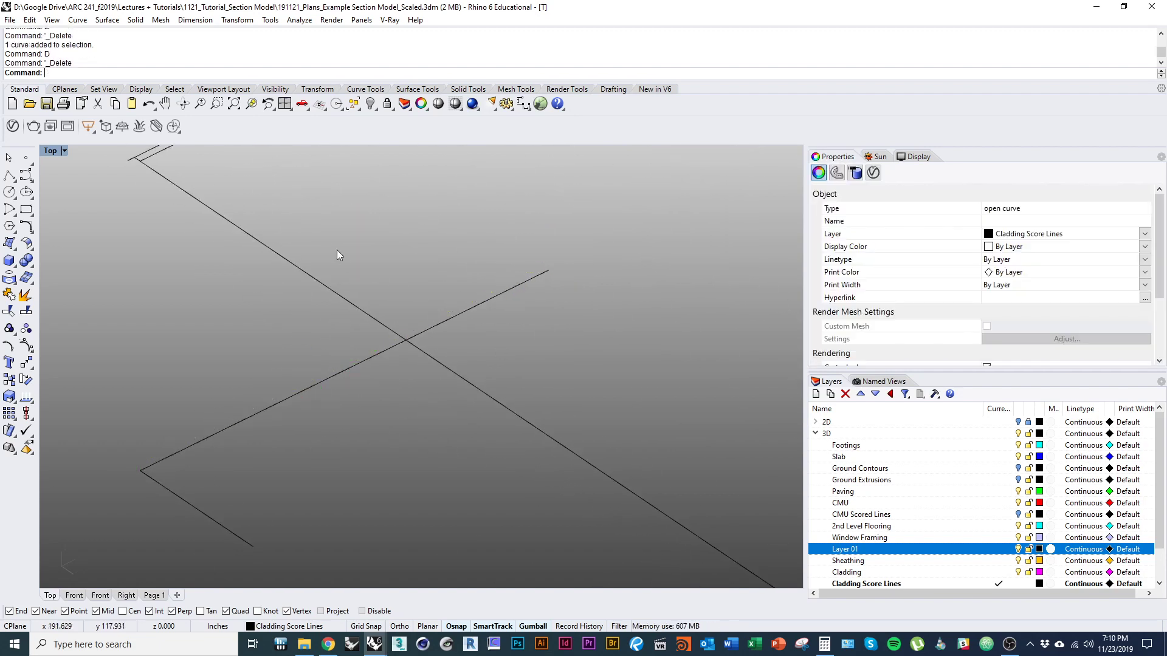
pyautogui.press('Return')
# Step: Delete the outer line and end segments of the uppermost return strip beside the gap
pyautogui.moveTo(336, 250); pyautogui.dragTo(378, 344, button='right')
pyautogui.click(384, 330)
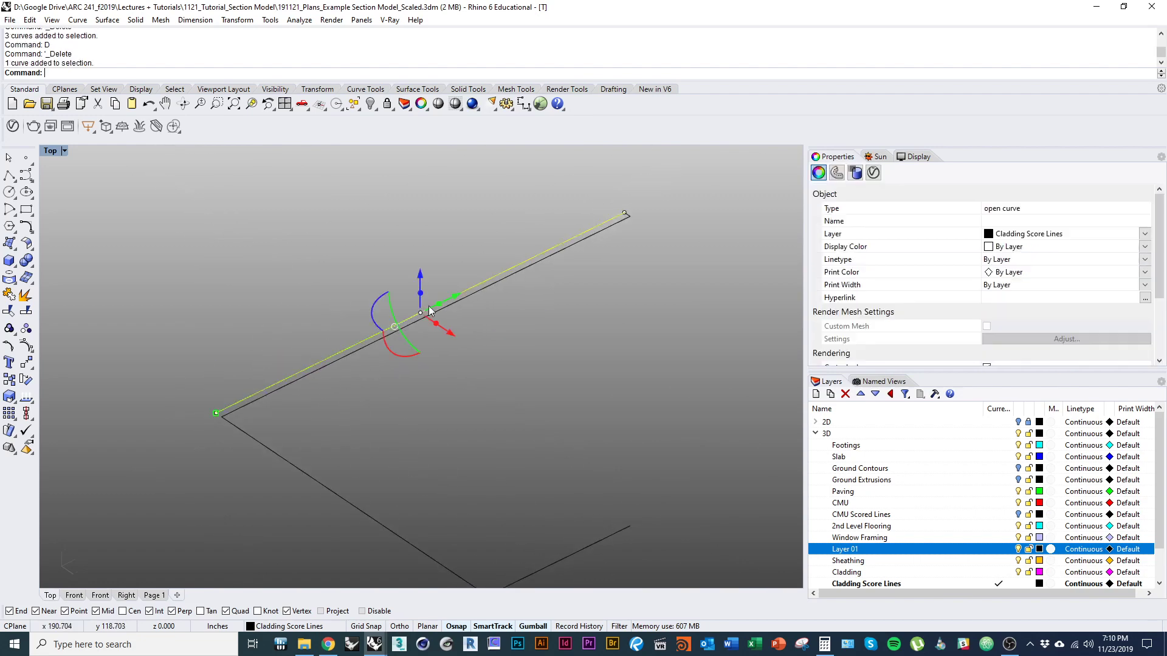
pyautogui.press('d')
pyautogui.press('Return')
pyautogui.moveTo(574, 202); pyautogui.dragTo(693, 281)
pyautogui.press('d')
pyautogui.press('Return')
# Step: Delete the corner pieces and outer lines of the two long rear strips on the opposite side of the gap
pyautogui.scroll(-9, 540, 332)
pyautogui.scroll(9, 253, 206)
pyautogui.moveTo(253, 207); pyautogui.dragTo(407, 218, button='right')
pyautogui.moveTo(414, 215); pyautogui.dragTo(618, 538)
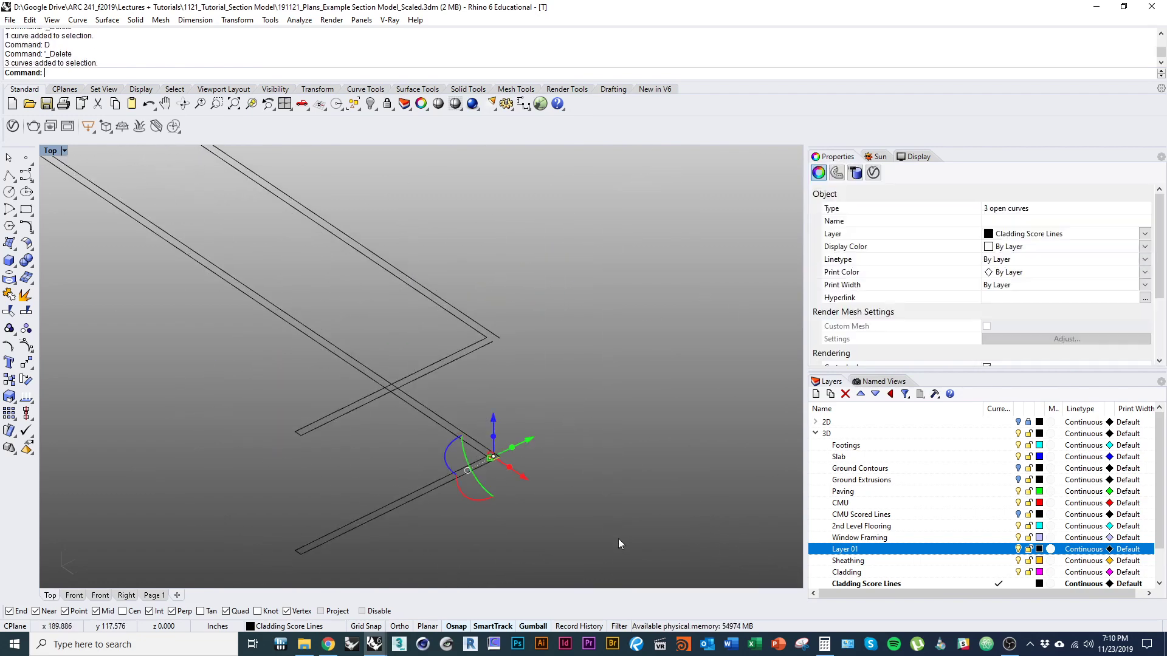
pyautogui.write('d')
pyautogui.press('Return')
pyautogui.moveTo(551, 488); pyautogui.dragTo(540, 399, button='right')
pyautogui.click(446, 392)
pyautogui.write('d')
pyautogui.press('Return')
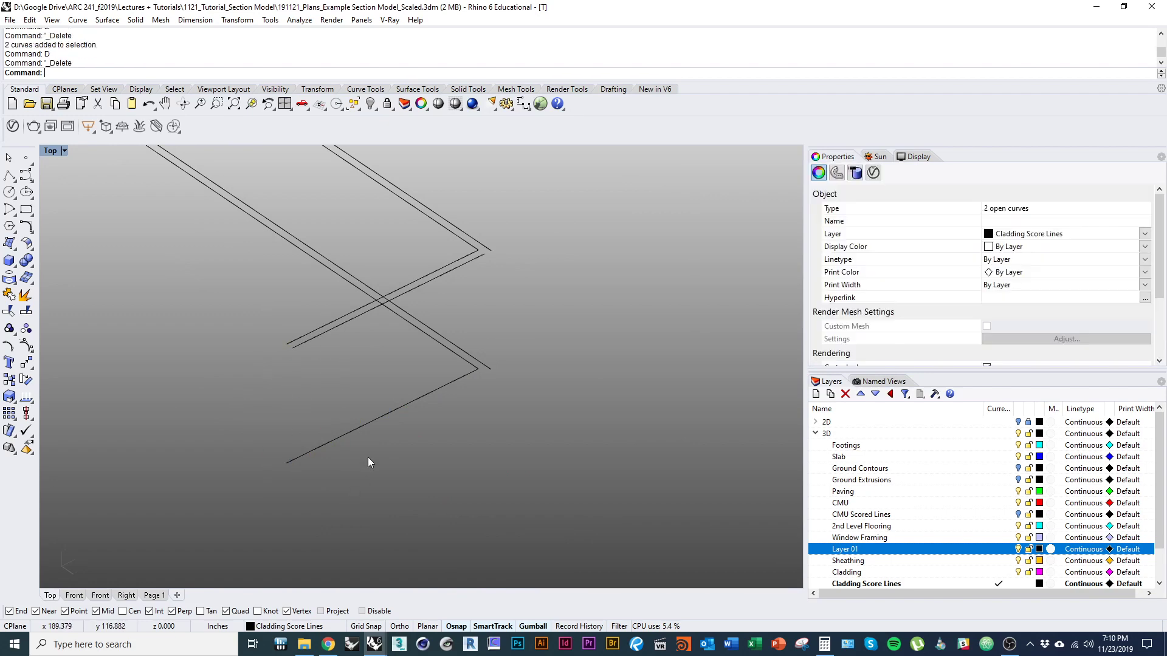
pyautogui.moveTo(367, 457); pyautogui.dragTo(418, 224, button='right')
pyautogui.click(433, 403)
pyautogui.write('d')
pyautogui.press('Return')
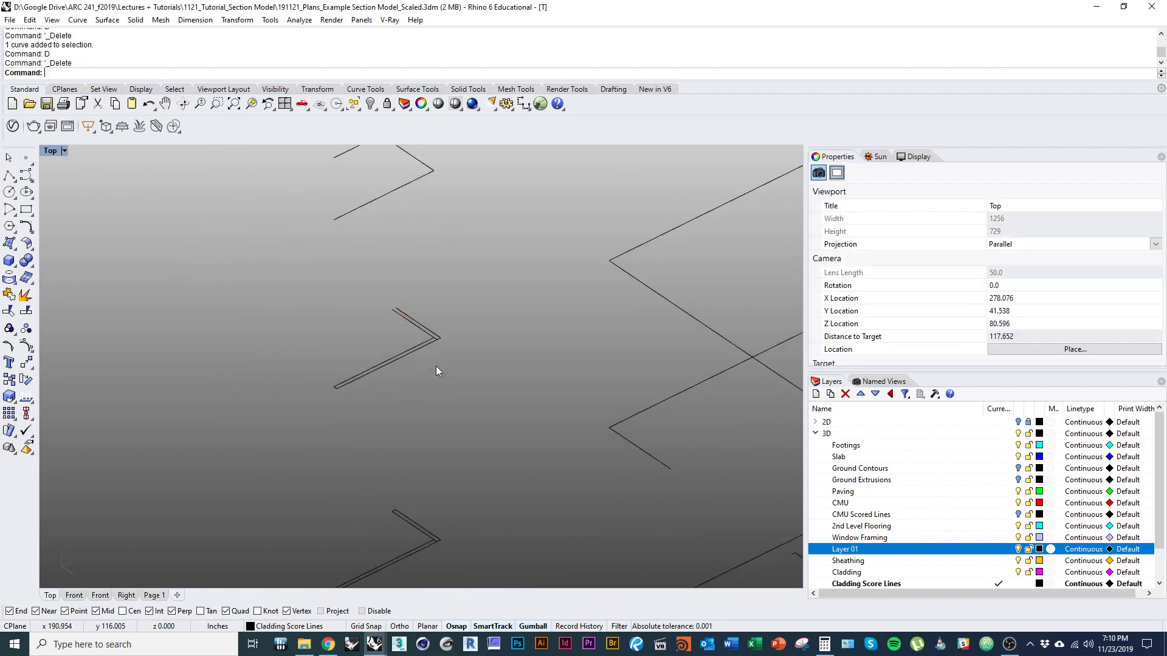
# Step: Delete the extra segments of the two short stubs down to the lower stub's short leg, keeping that leg's inner line
pyautogui.click(426, 344)
pyautogui.write('d')
pyautogui.press('Return')
pyautogui.moveTo(369, 424); pyautogui.dragTo(373, 301, button='right')
pyautogui.moveTo(370, 345); pyautogui.dragTo(493, 499)
pyautogui.write('d')
pyautogui.press('Return')
pyautogui.hotkey('ctrl', 'z')
pyautogui.scroll(5, 434, 432)
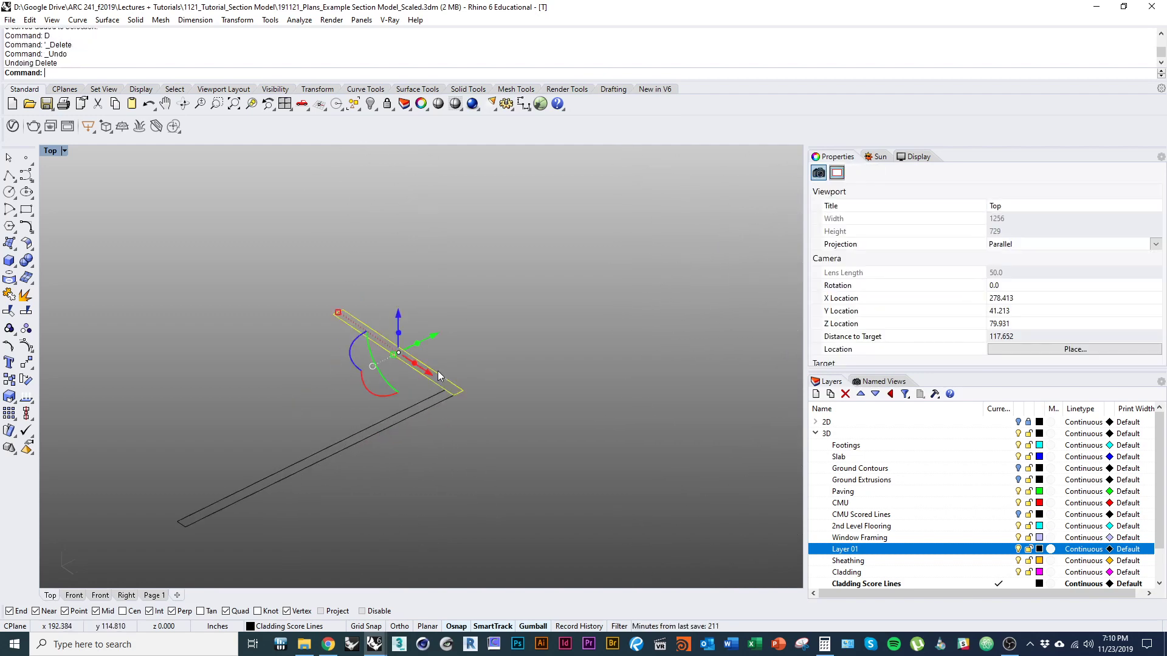
pyautogui.click(434, 373)
pyautogui.click(374, 349)
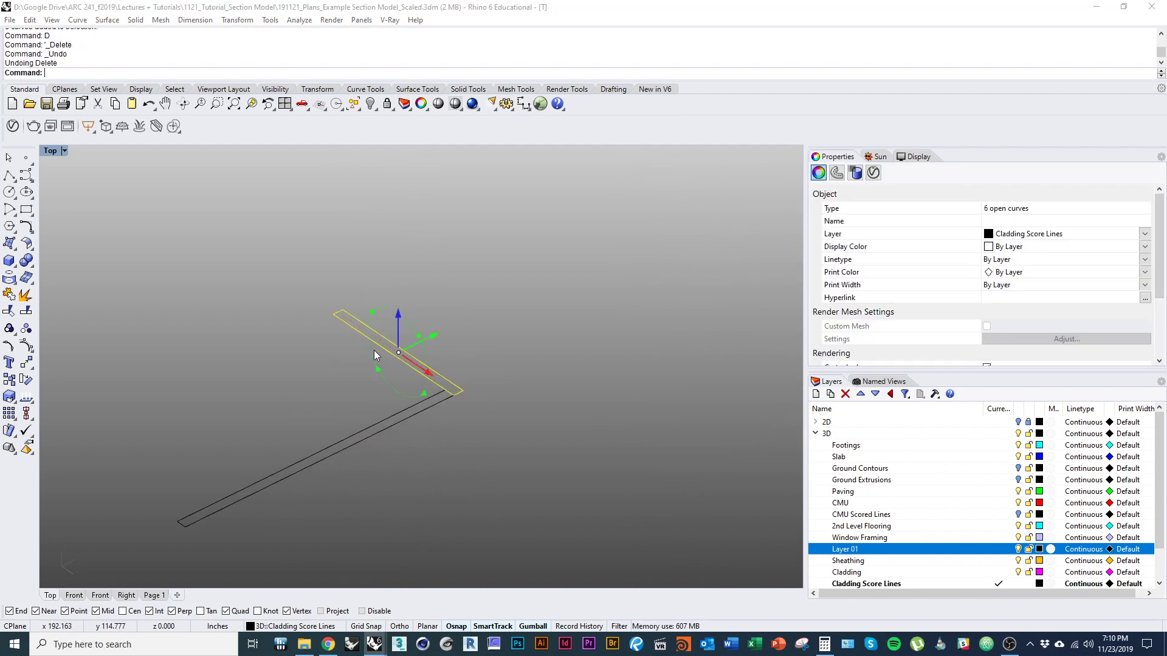
pyautogui.keyDown('ctrl'); pyautogui.click(343, 322); pyautogui.keyUp('ctrl')
pyautogui.scroll(-5, 362, 374)
pyautogui.write('d')
pyautogui.press('Return')
# Step: Delete the outer line and end segments of the lower stub's long leg, leaving its single inner line
pyautogui.scroll(4, 407, 408)
pyautogui.click(322, 407)
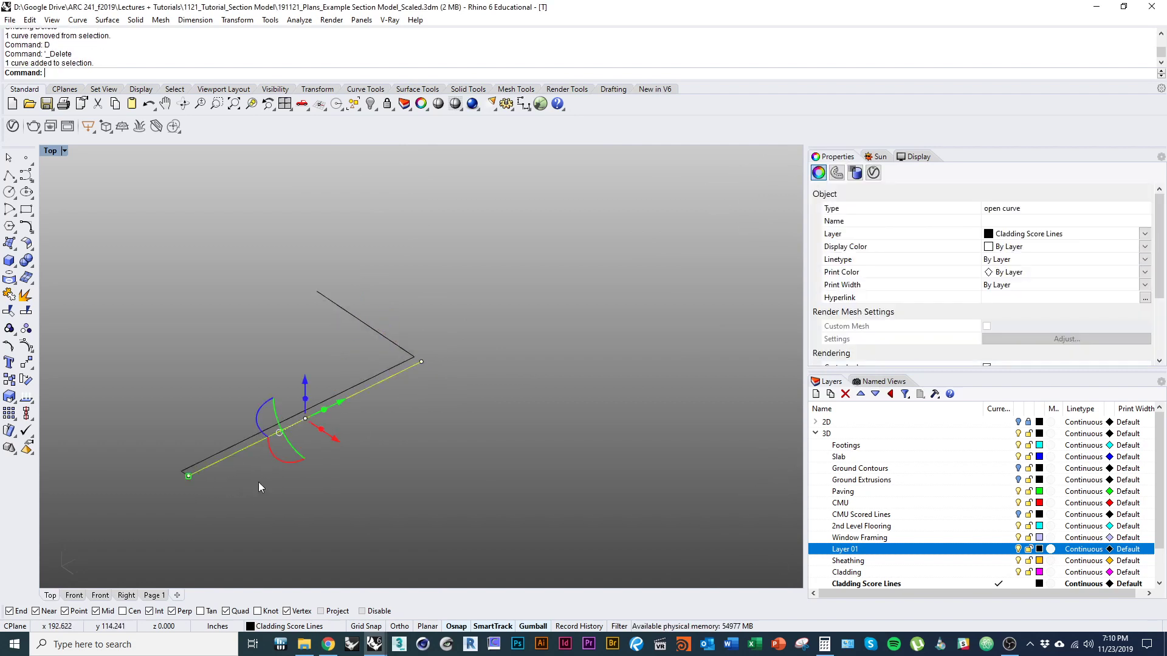
pyautogui.write('d')
pyautogui.press('Return')
pyautogui.moveTo(120, 532); pyautogui.dragTo(316, 474)
pyautogui.press('d')
pyautogui.press('Return')
pyautogui.moveTo(147, 520); pyautogui.dragTo(216, 454)
pyautogui.write('d')
pyautogui.press('Return')
pyautogui.scroll(-12, 340, 419)
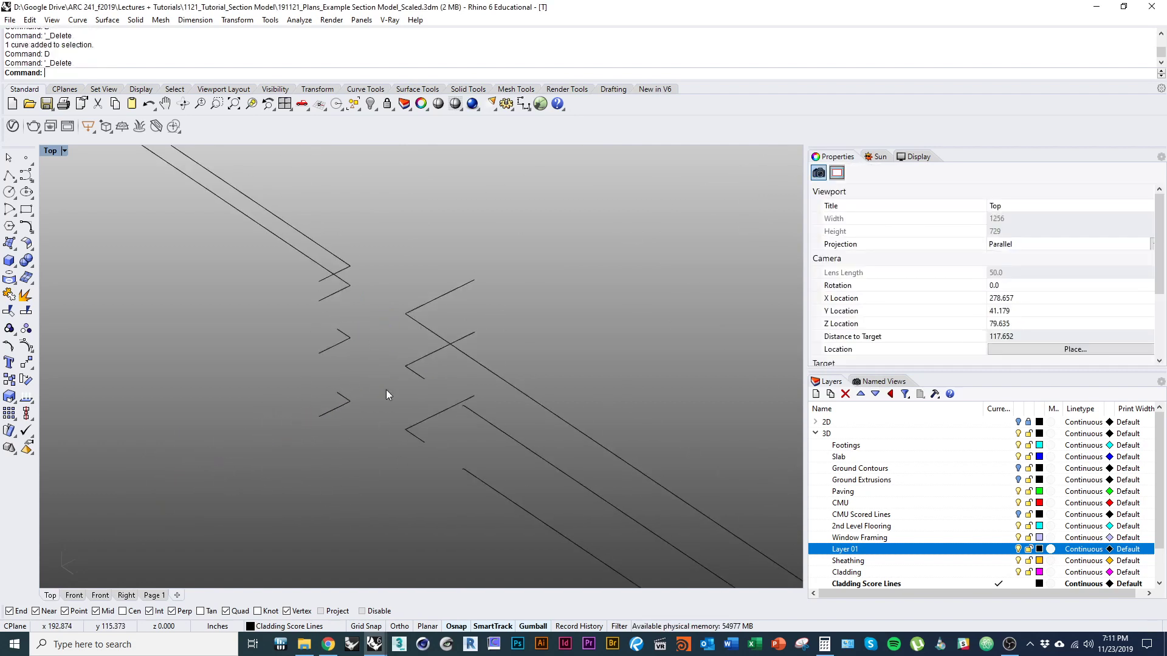
pyautogui.scroll(3, 343, 434)
pyautogui.scroll(-6, 391, 445)
pyautogui.keyDown('shift'); pyautogui.moveTo(393, 450); pyautogui.dragTo(375, 372, button='right'); pyautogui.keyUp('shift')
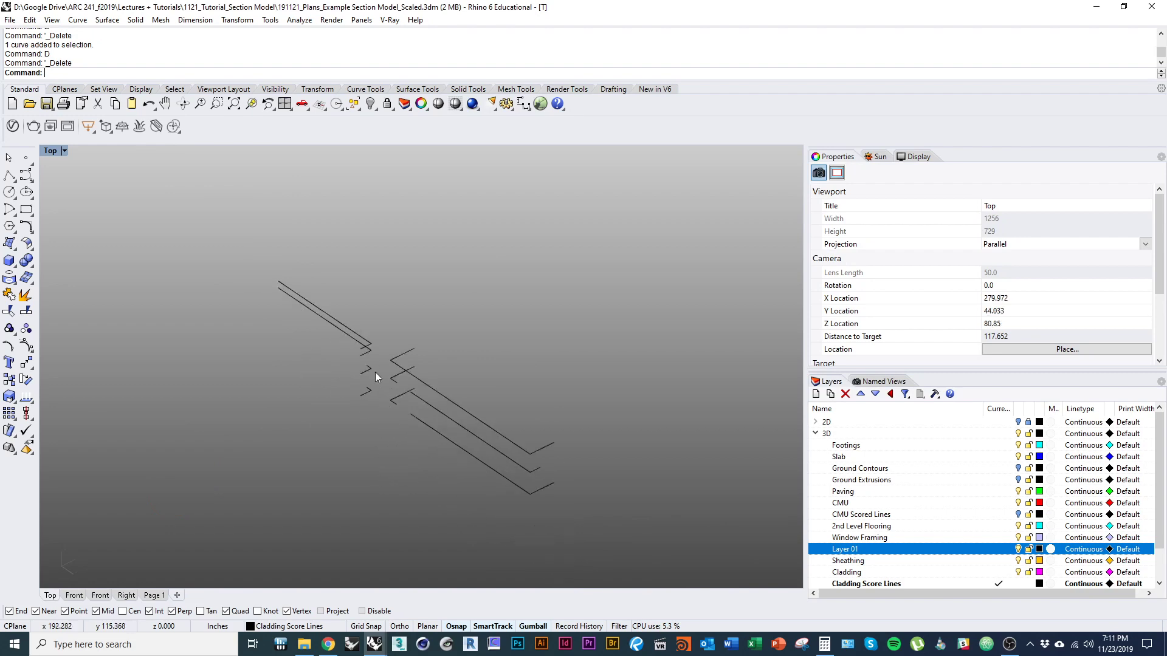
# Step: Extrude all the remaining inner strapping lines into upright strips with ExtrudeCrv, reusing the preset height
pyautogui.moveTo(225, 206); pyautogui.dragTo(600, 542)
pyautogui.keyDown('shift'); pyautogui.moveTo(597, 520); pyautogui.dragTo(486, 494, button='right'); pyautogui.keyUp('shift')
pyautogui.write('Extru')
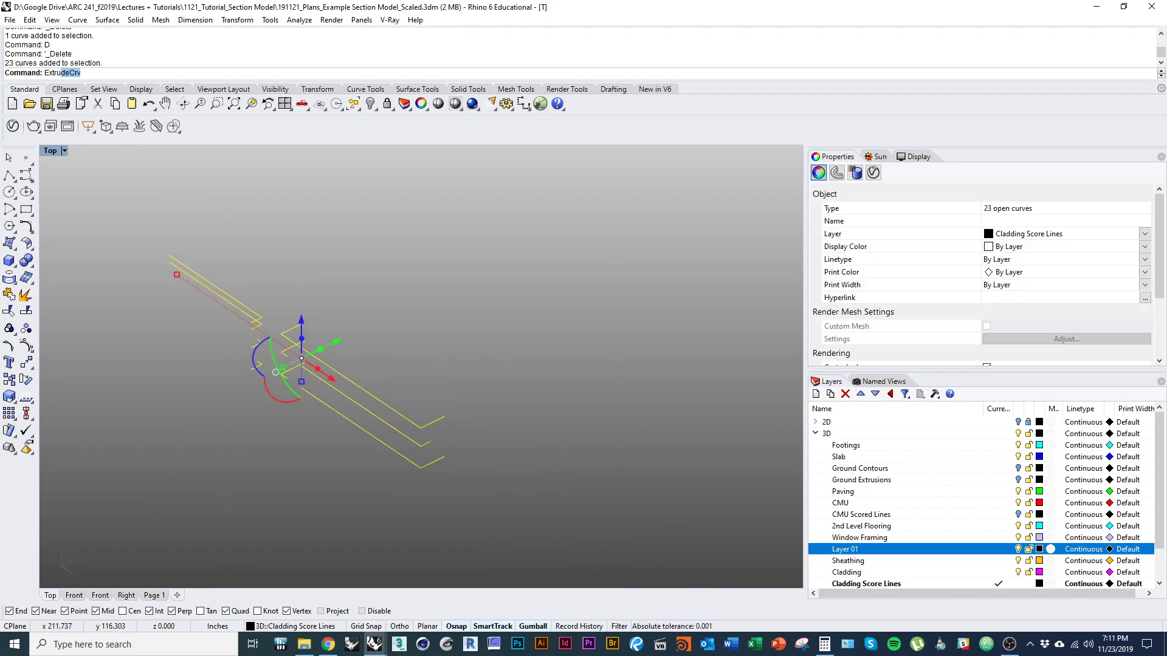
pyautogui.write('d')
pyautogui.press('Return')
pyautogui.press('Return')
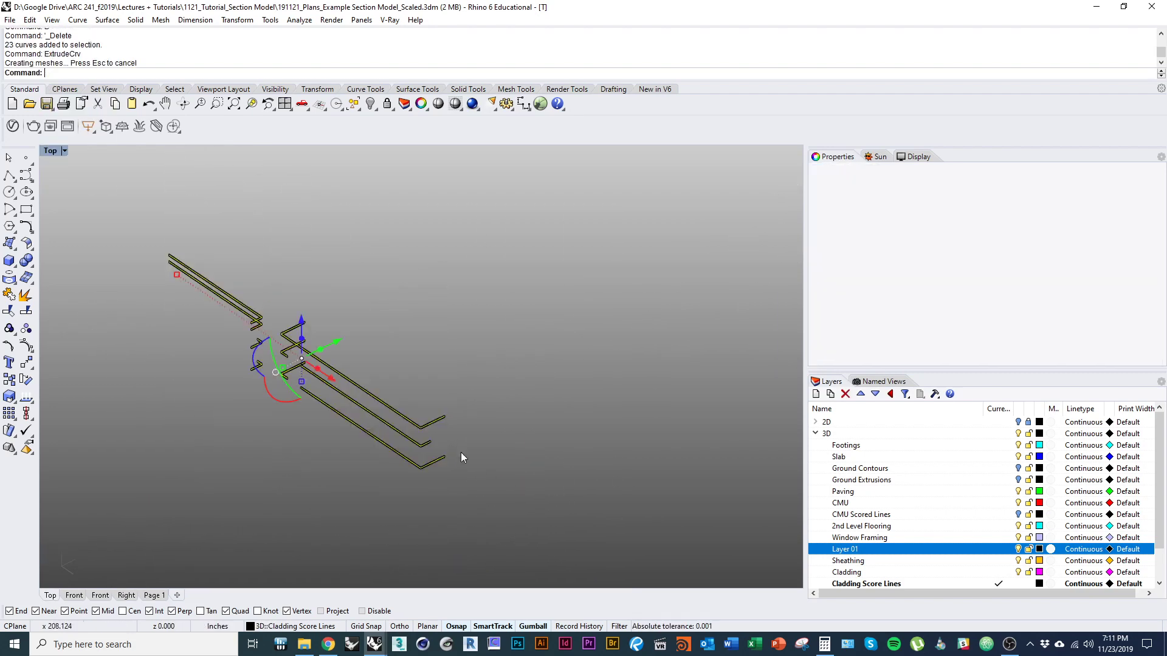
# Step: Delete the source curves so that only the extruded strapping strips remain
pyautogui.scroll(12, 460, 452)
pyautogui.moveTo(461, 452); pyautogui.dragTo(482, 375, button='right')
pyautogui.scroll(-6, 482, 378)
pyautogui.write('d')
pyautogui.press('Return')
pyautogui.scroll(-8, 466, 418)
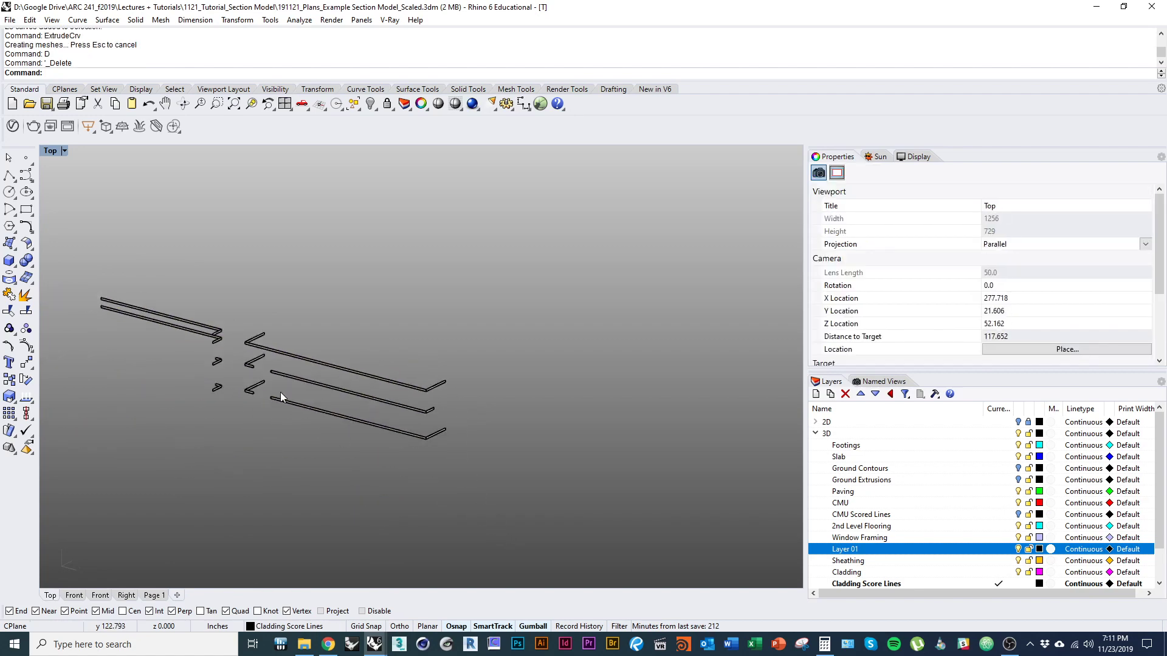
pyautogui.moveTo(279, 392); pyautogui.dragTo(341, 452, button='right')
pyautogui.moveTo(270, 351); pyautogui.dragTo(268, 353)
pyautogui.moveTo(268, 354); pyautogui.dragTo(210, 424, button='right')
pyautogui.scroll(12, 209, 426)
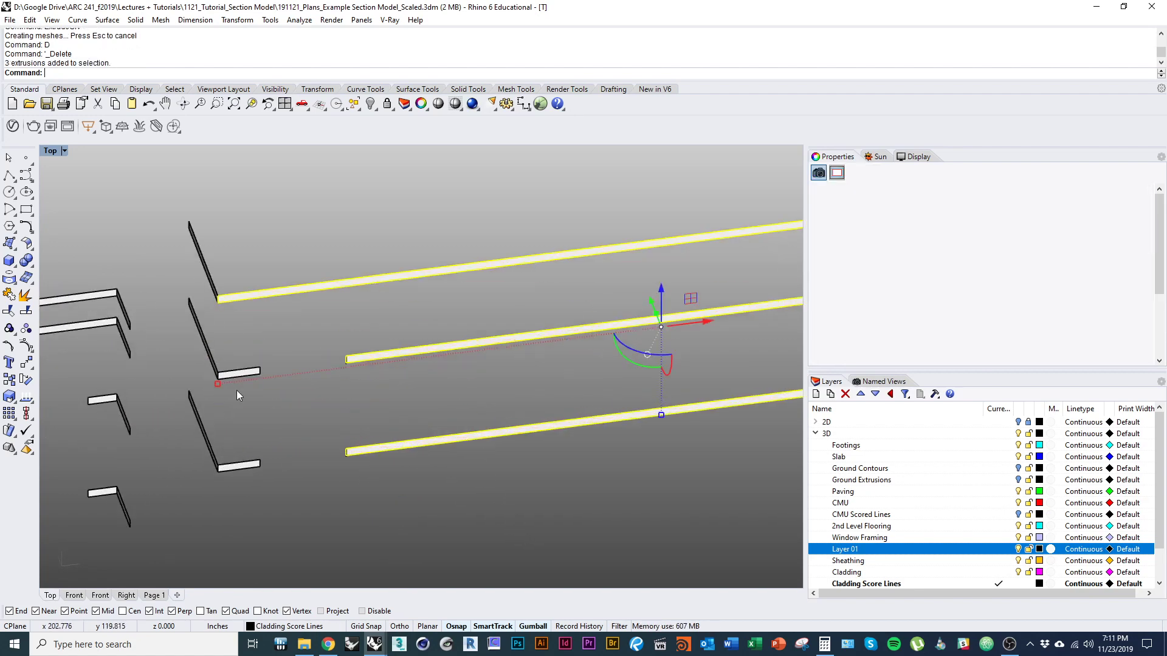
pyautogui.keyDown('shift'); pyautogui.moveTo(305, 534); pyautogui.dragTo(258, 337); pyautogui.keyUp('shift')
pyautogui.keyDown('shift'); pyautogui.moveTo(292, 366); pyautogui.dragTo(287, 367, button='right'); pyautogui.keyUp('shift')
pyautogui.scroll(-5, 254, 432)
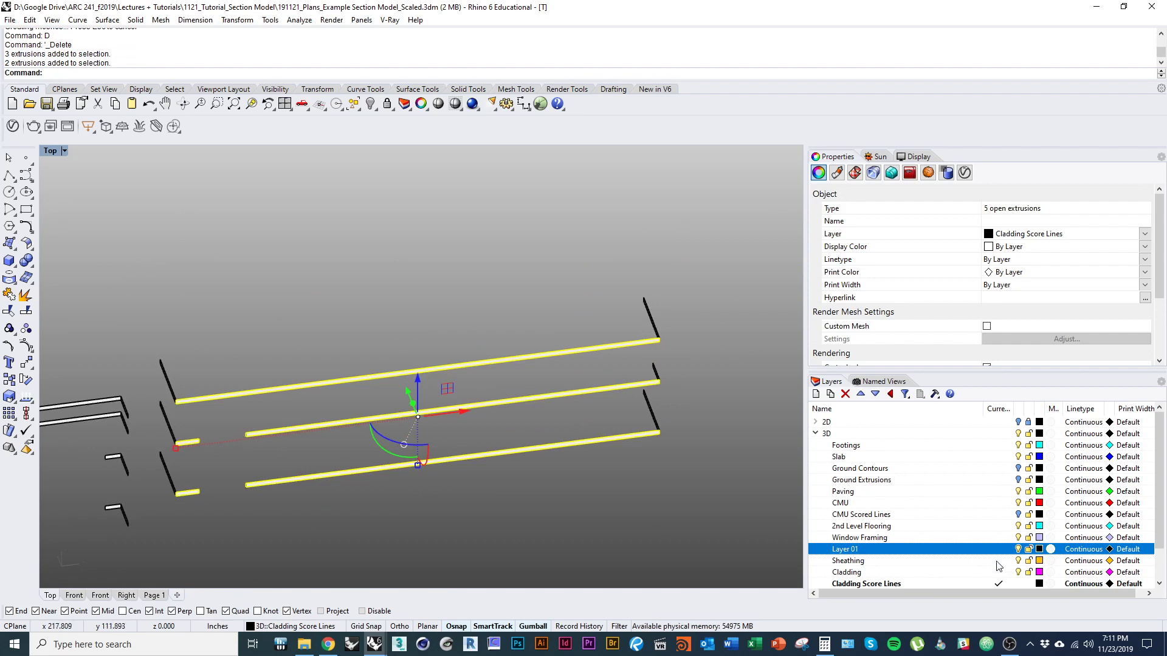
pyautogui.scroll(-3, 513, 412)
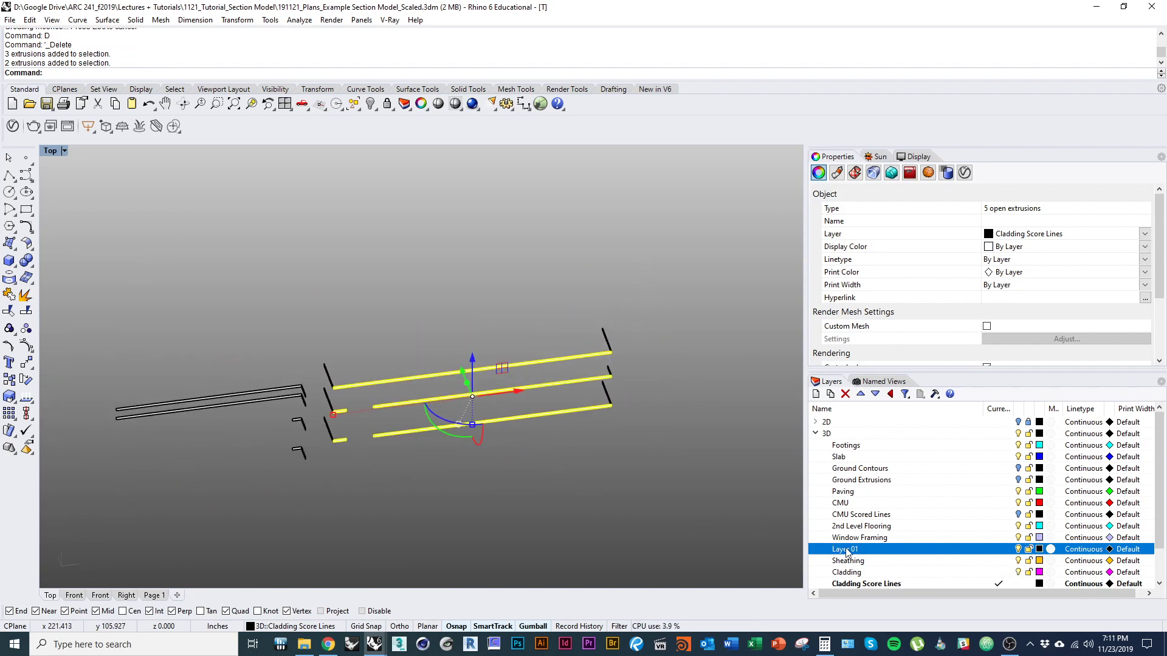
# Step: Move all the extruded strips to Layer 01 and rename that layer Strapping
pyautogui.moveTo(717, 555); pyautogui.dragTo(41, 181)
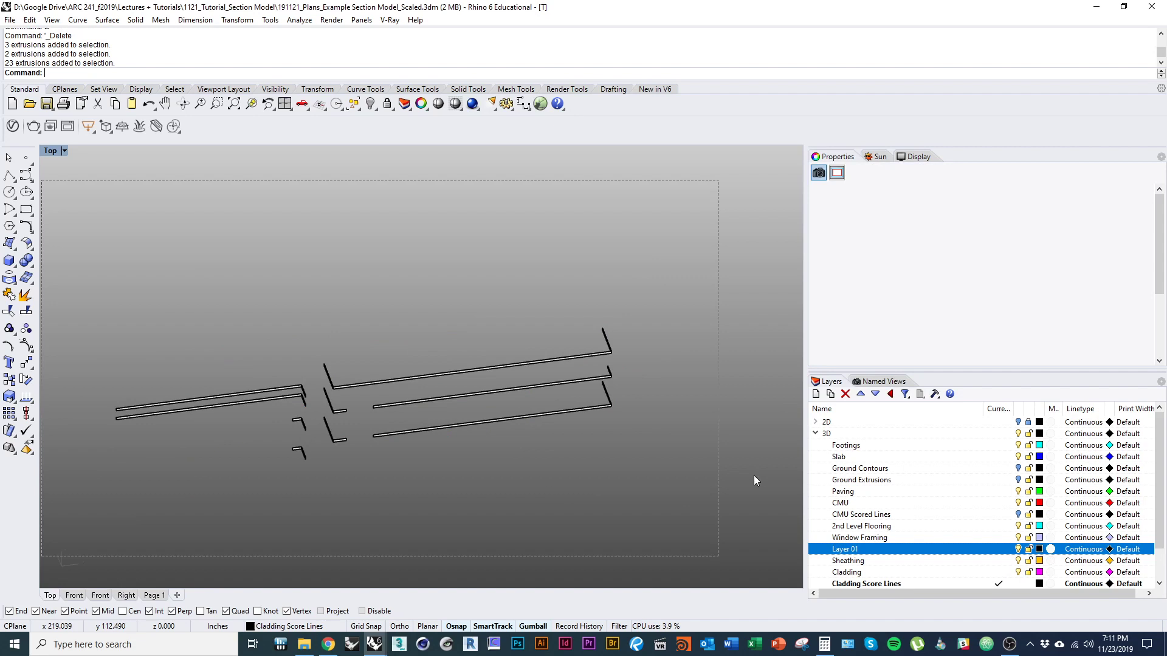
pyautogui.rightClick(891, 556)
pyautogui.click(945, 501)
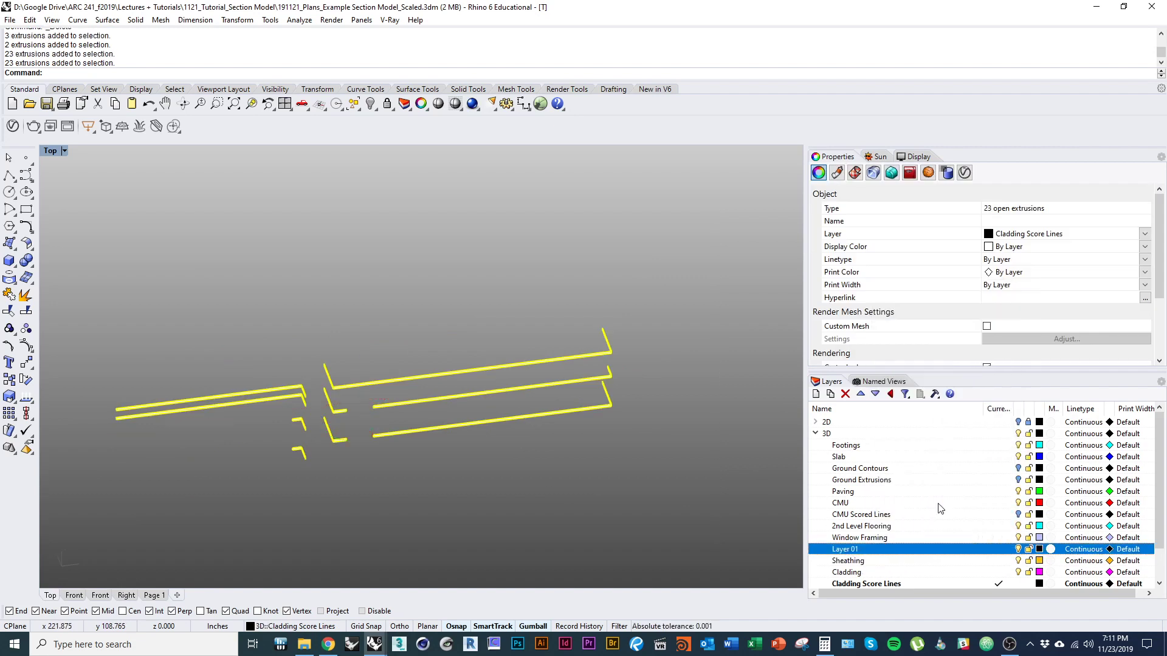
pyautogui.click(862, 549)
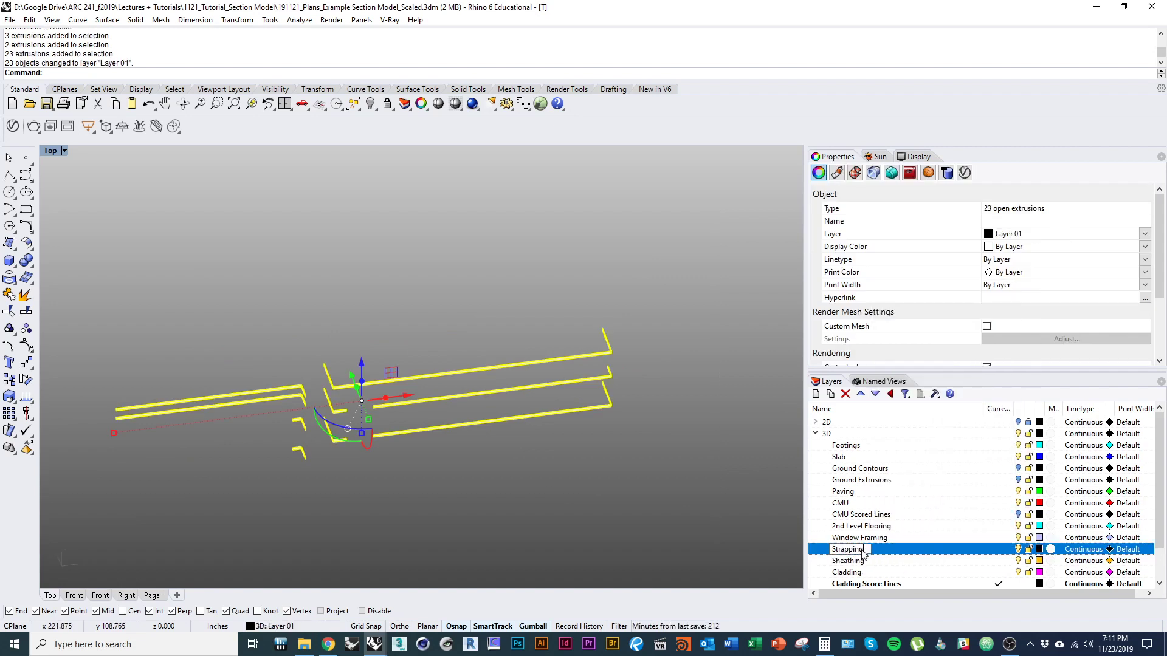
# Step: Set the Strapping layer's colour to SeaGreen and make it the current layer
pyautogui.click(1039, 550)
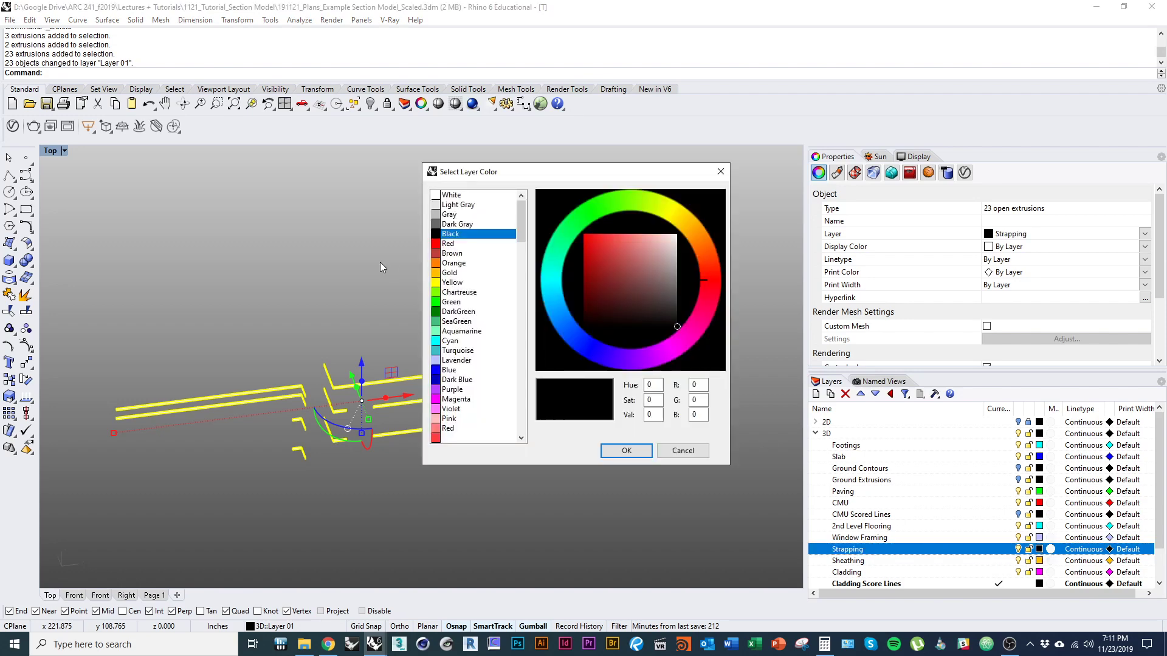
pyautogui.click(453, 322)
pyautogui.click(626, 451)
pyautogui.click(582, 505)
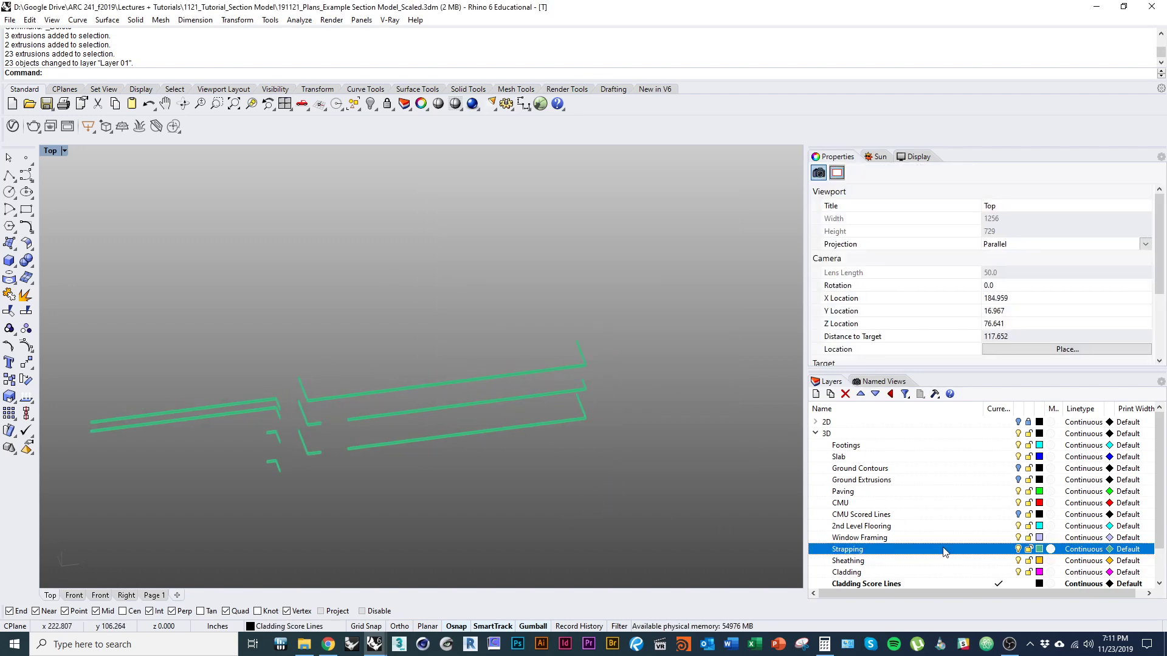
pyautogui.click(1004, 550)
# Step: Show all hidden objects and delete the three leftover surfaces beyond the end of the cladding wall
pyautogui.write('show')
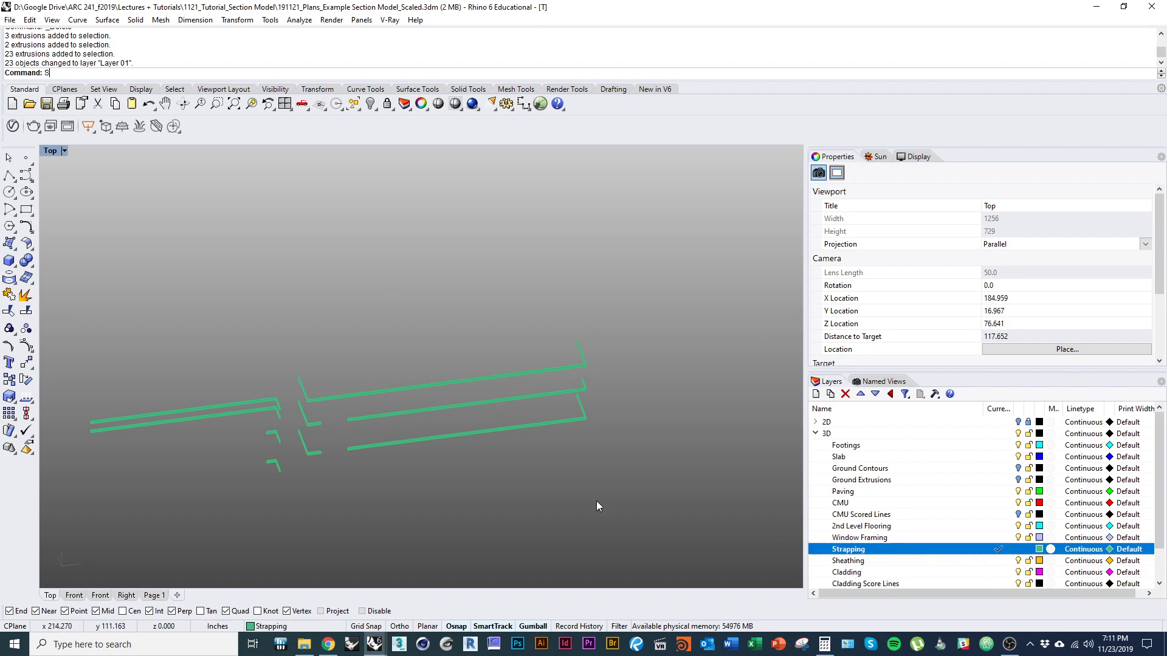
pyautogui.press('Return')
pyautogui.scroll(7, 555, 368)
pyautogui.click(707, 371)
pyautogui.write('d')
pyautogui.click(735, 456)
pyautogui.write('d')
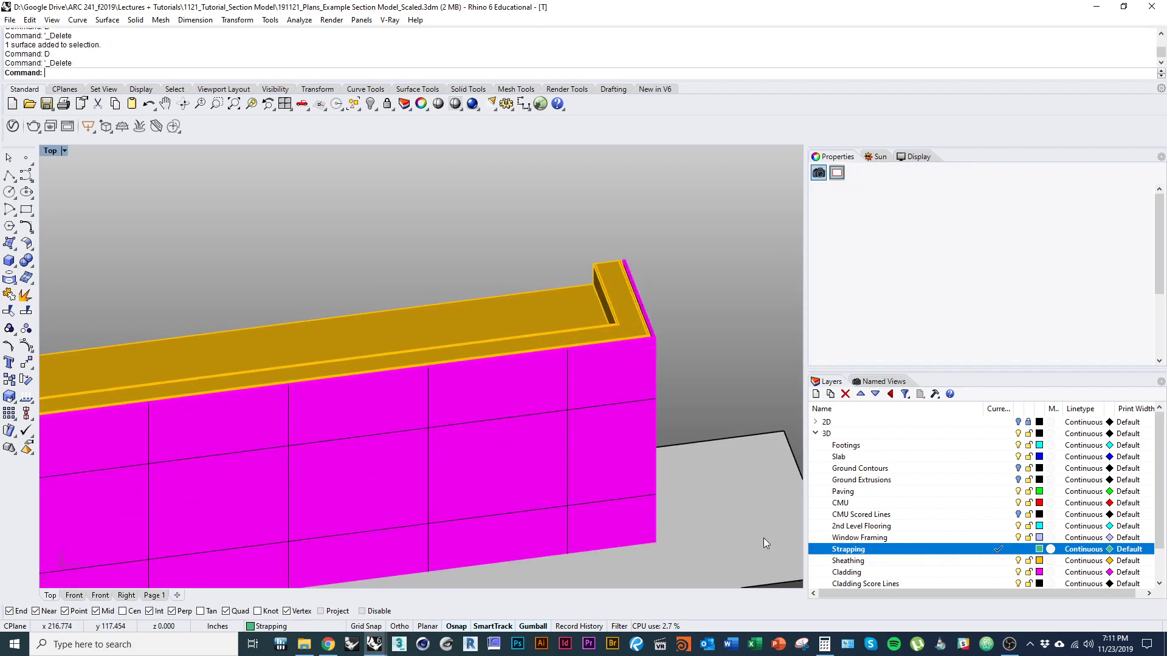
pyautogui.click(763, 538)
pyautogui.write('d')
# Step: Examine how the strapping strips sit inside the wall corner in wireframe, and return to shaded display
pyautogui.hotkey('ctrl', 'alt', 'w')
pyautogui.keyDown('ctrl'); pyautogui.keyDown('shift'); pyautogui.moveTo(618, 384); pyautogui.dragTo(716, 446, button='right'); pyautogui.keyUp('shift'); pyautogui.keyUp('ctrl')
pyautogui.scroll(7, 547, 219)
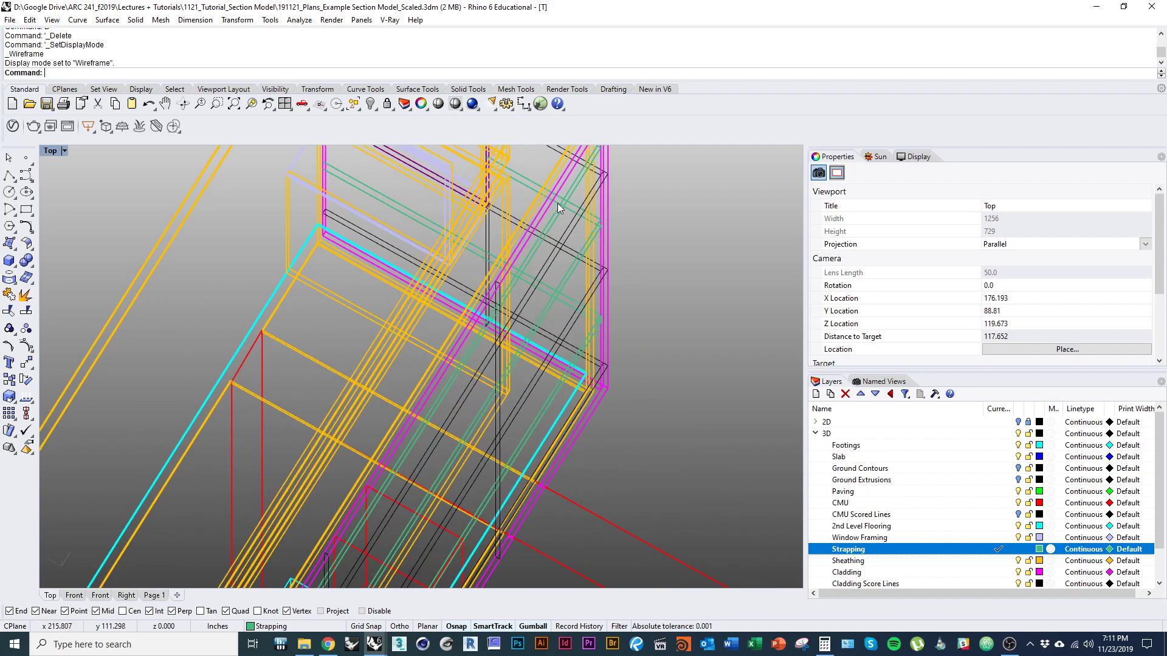
pyautogui.moveTo(556, 203); pyautogui.dragTo(587, 368, button='right')
pyautogui.keyDown('ctrl'); pyautogui.keyDown('shift'); pyautogui.moveTo(587, 368); pyautogui.dragTo(614, 340, button='right'); pyautogui.keyUp('shift'); pyautogui.keyUp('ctrl')
pyautogui.scroll(8, 539, 302)
pyautogui.scroll(-10, 549, 309)
pyautogui.hotkey('ctrl', 'alt', 's')
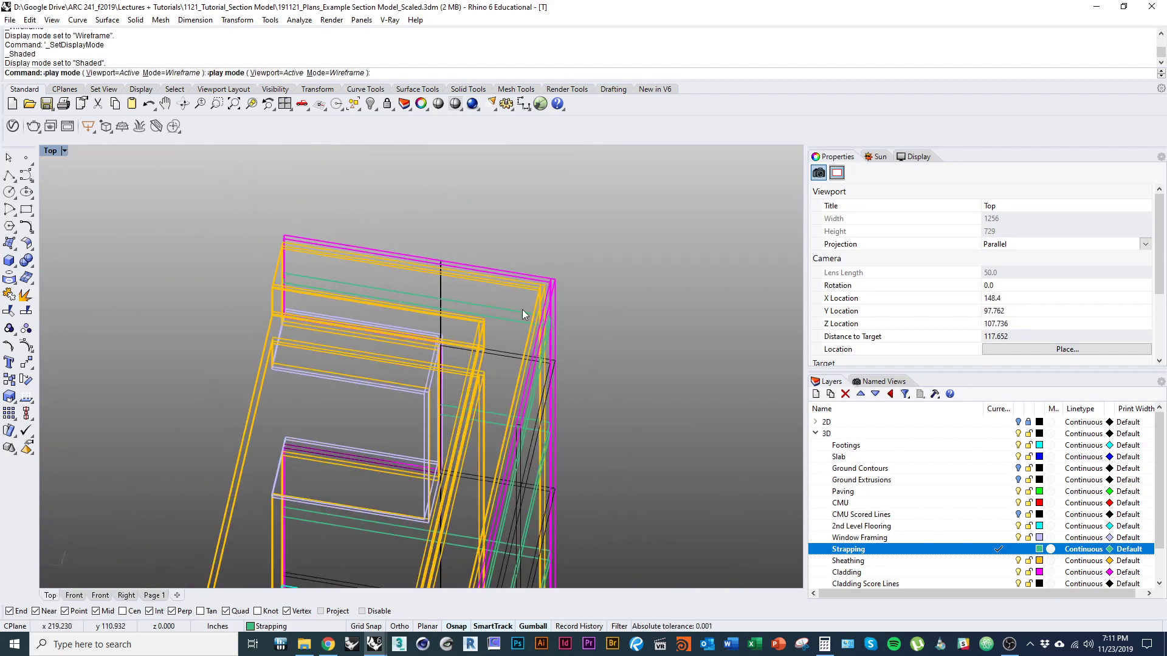
pyautogui.keyDown('ctrl'); pyautogui.keyDown('shift'); pyautogui.moveTo(523, 308); pyautogui.dragTo(403, 344, button='right'); pyautogui.keyUp('shift'); pyautogui.keyUp('ctrl')
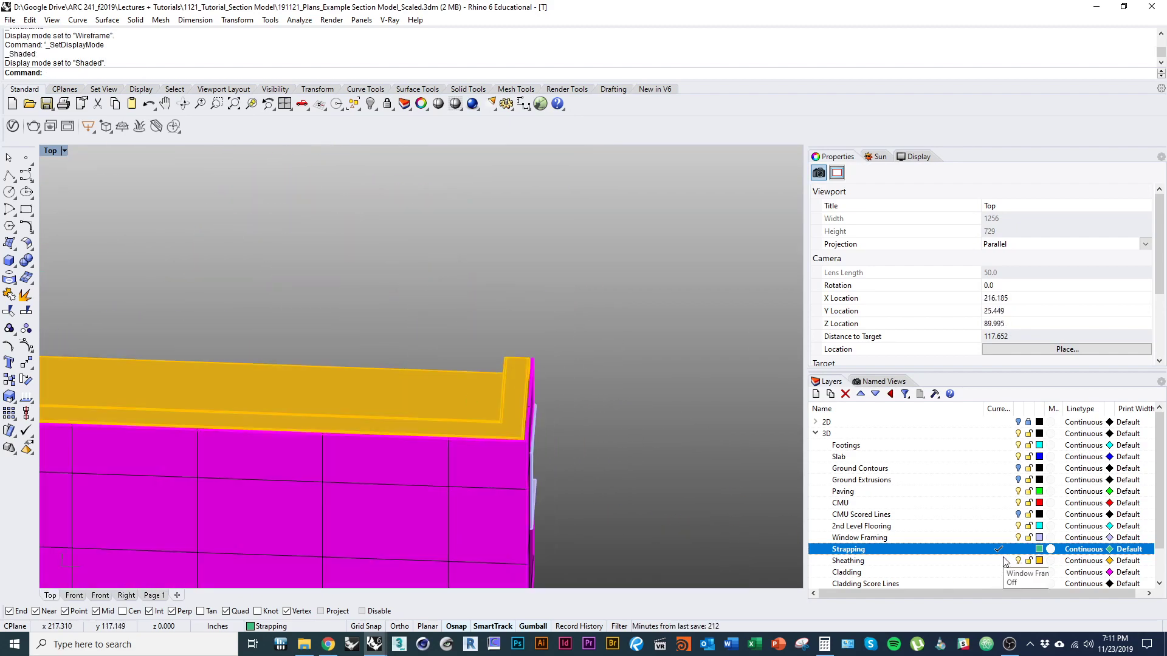
pyautogui.scroll(-4, 618, 447)
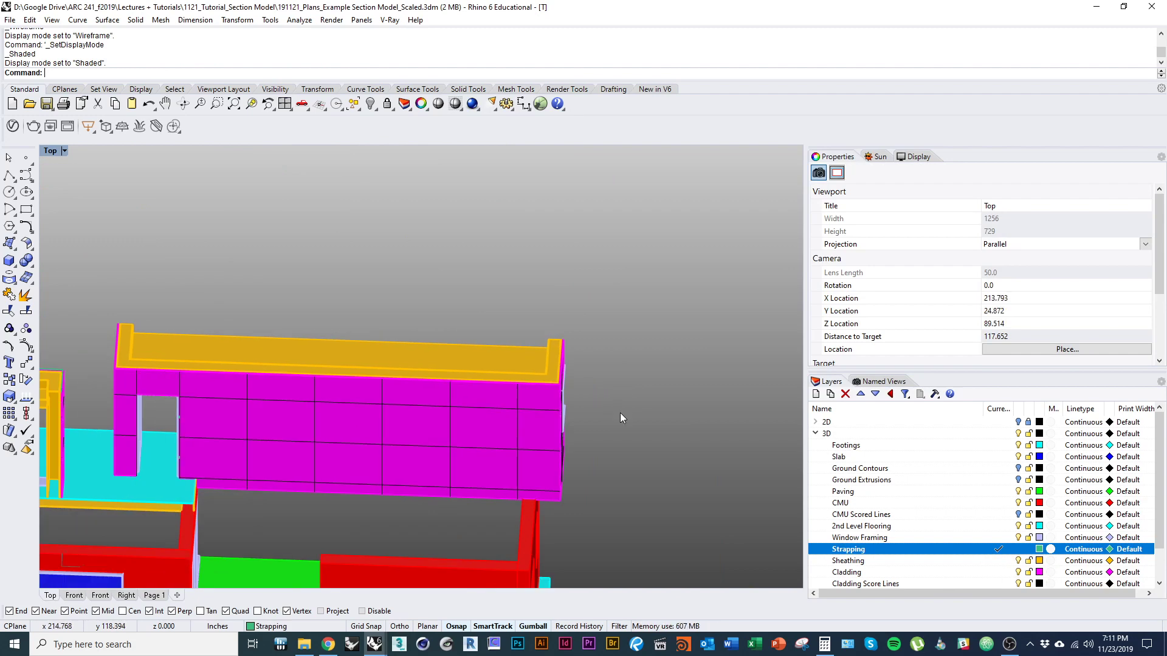
# Step: Select the objects on the Strapping layer, invert the selection and hide everything else
pyautogui.rightClick(875, 549)
pyautogui.click(918, 469)
pyautogui.scroll(-5, 641, 466)
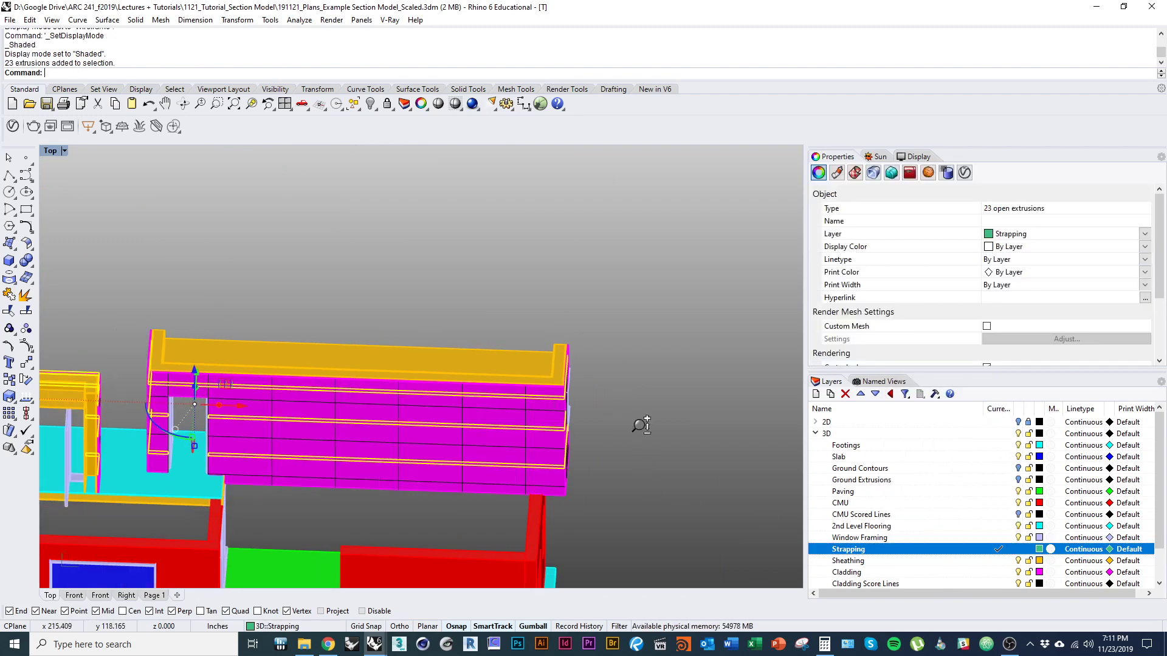
pyautogui.write('Invert')
pyautogui.press('Return')
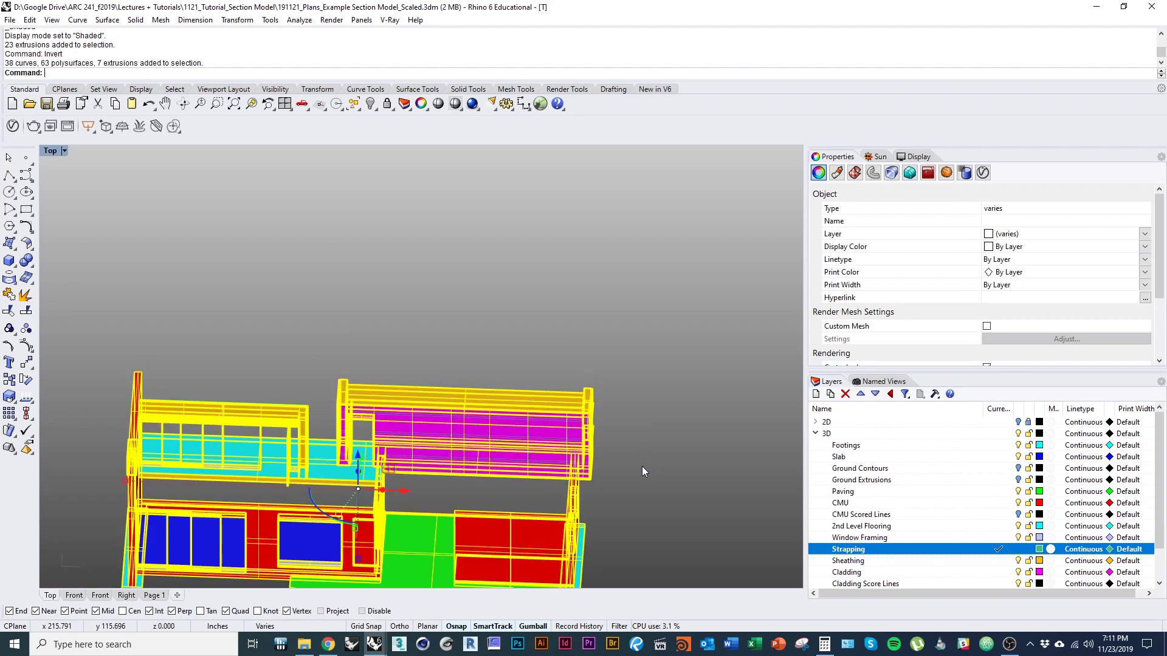
pyautogui.hotkey('ctrl', 'h')
pyautogui.scroll(2, 468, 537)
pyautogui.moveTo(468, 537); pyautogui.dragTo(260, 358)
pyautogui.moveTo(323, 397); pyautogui.dragTo(242, 312, button='right')
pyautogui.write('Off')
pyautogui.press('Return')
pyautogui.press('Return')
pyautogui.scroll(-4, 200, 505)
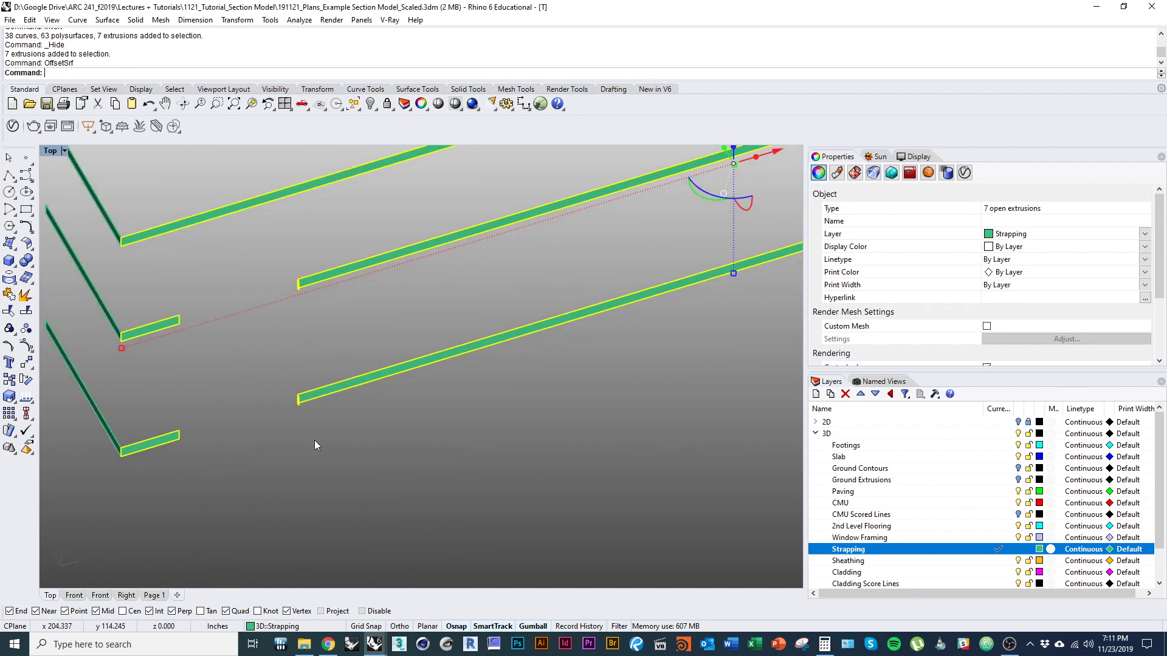
# Step: Explode the two lower long front strips and delete their small end surfaces beside the opening
pyautogui.moveTo(335, 475); pyautogui.dragTo(341, 498)
pyautogui.write('x')
pyautogui.press('Return')
pyautogui.moveTo(243, 474); pyautogui.dragTo(357, 225)
pyautogui.write('d')
pyautogui.press('Return')
# Step: Offset the two lower long front strips inward by 0.03125 inch as solids with OffsetSrf, deleting the input
pyautogui.moveTo(349, 375); pyautogui.dragTo(330, 428, button='right')
pyautogui.moveTo(365, 477); pyautogui.dragTo(327, 289)
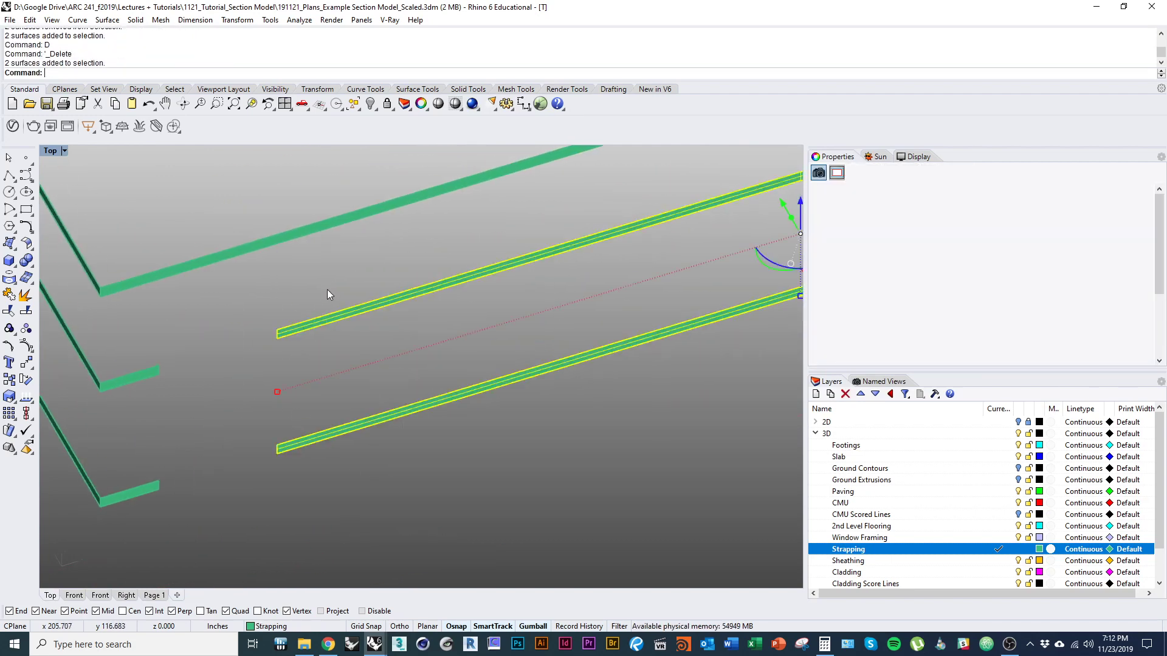
pyautogui.moveTo(354, 314); pyautogui.dragTo(334, 391, button='right')
pyautogui.write('OffsetSrf')
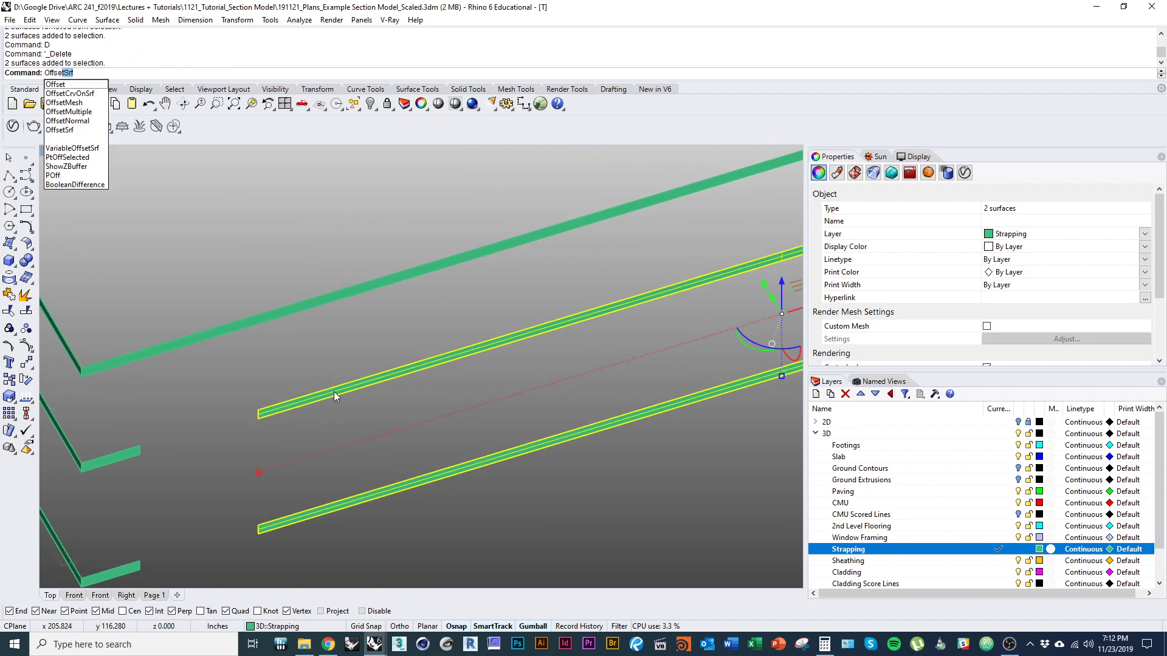
pyautogui.press('Return')
pyautogui.press('Return')
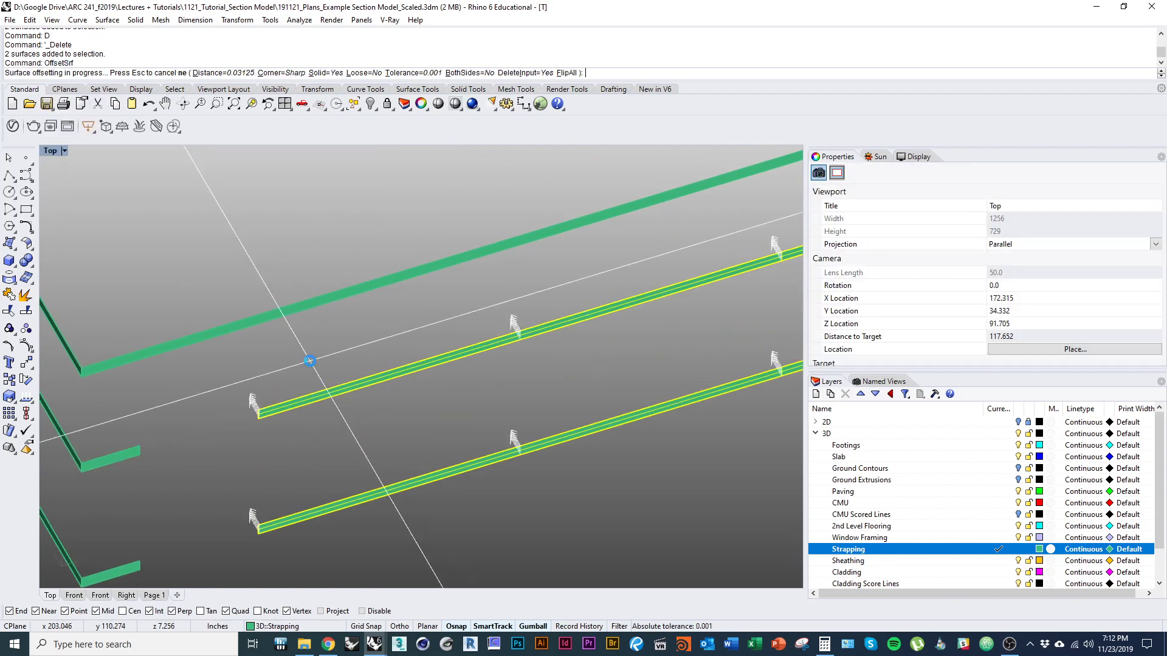
# Step: Offset the uppermost long front strip as a 0.03125-inch solid with the direction flipped inward
pyautogui.moveTo(305, 362); pyautogui.dragTo(235, 259)
pyautogui.press('Return')
pyautogui.write('d')
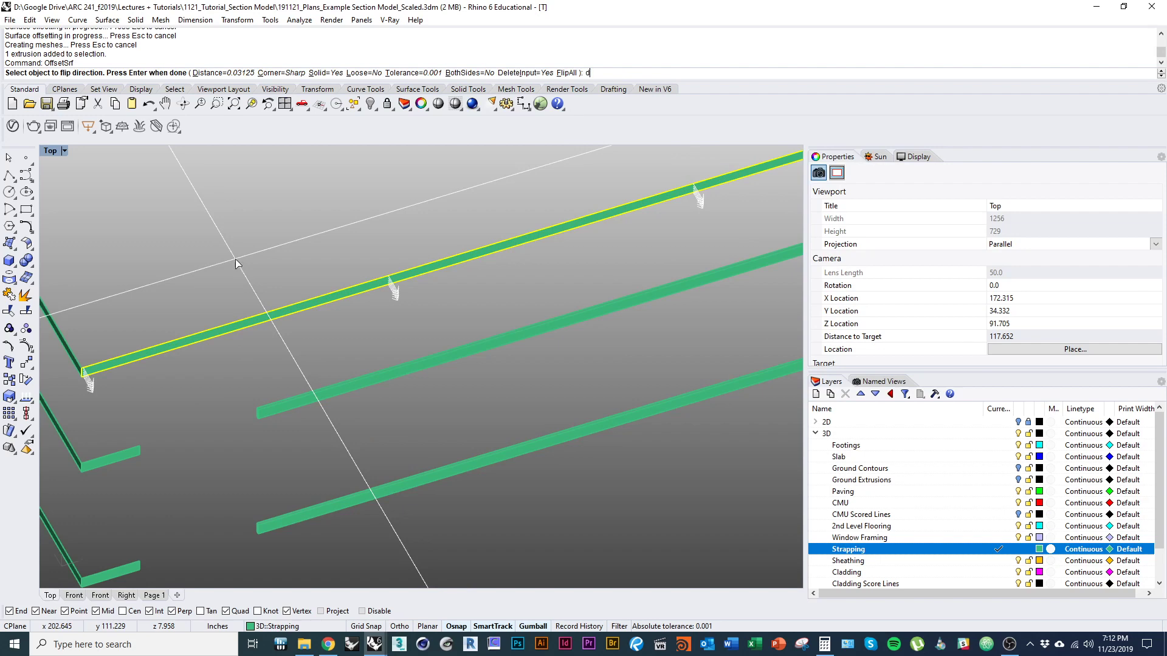
pyautogui.press('Return')
pyautogui.press('Return')
pyautogui.moveTo(118, 294); pyautogui.dragTo(353, 322, button='right')
pyautogui.scroll(-7, 355, 340)
pyautogui.write('f')
pyautogui.press('Return')
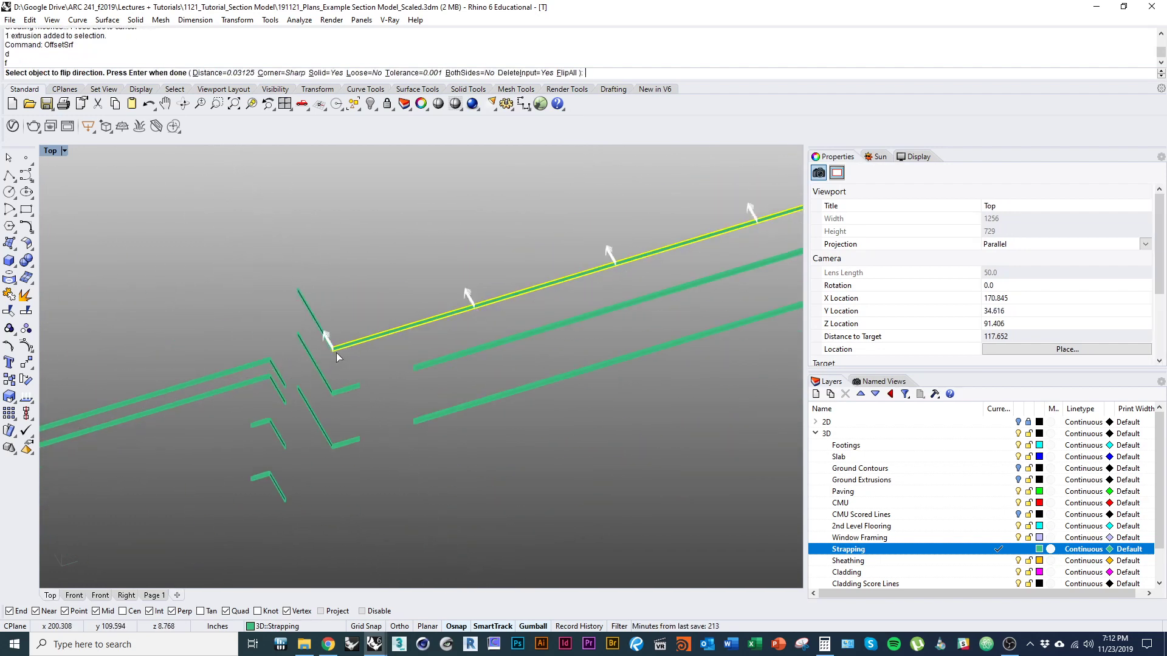
pyautogui.scroll(8, 336, 349)
pyautogui.press('Return')
# Step: Offset the uppermost return strip beside the gap as a 0.03125-inch solid with the direction flipped inward
pyautogui.moveTo(340, 300); pyautogui.dragTo(288, 304)
pyautogui.press('Return')
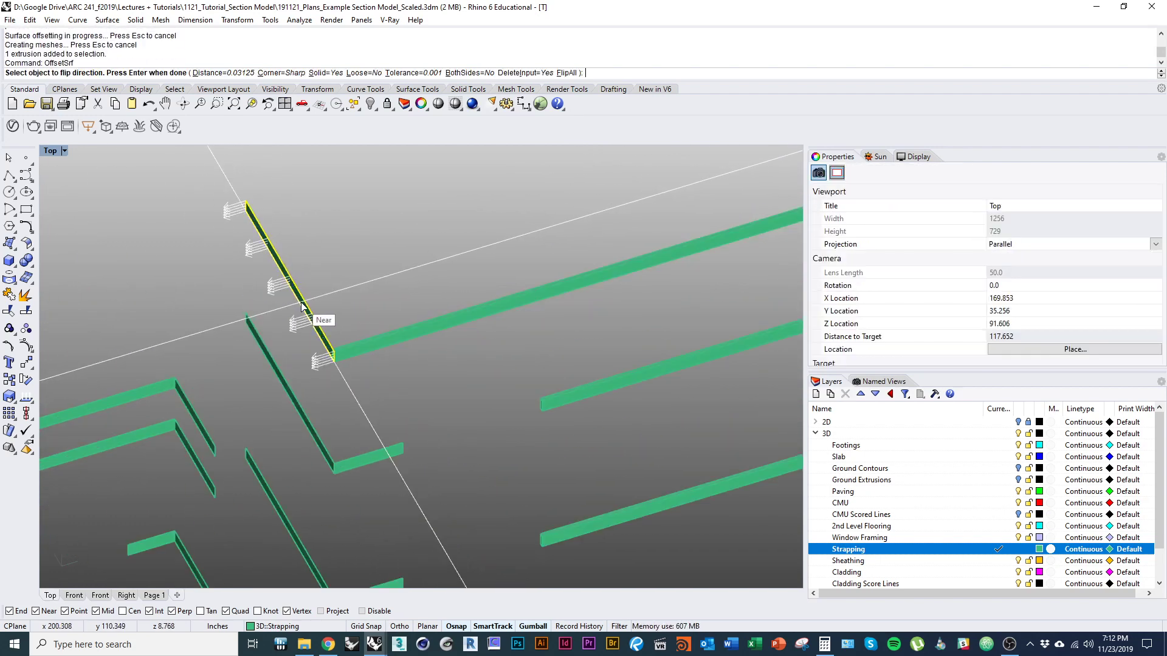
pyautogui.press('Escape')
pyautogui.press('Return')
pyautogui.write('f')
pyautogui.press('Return')
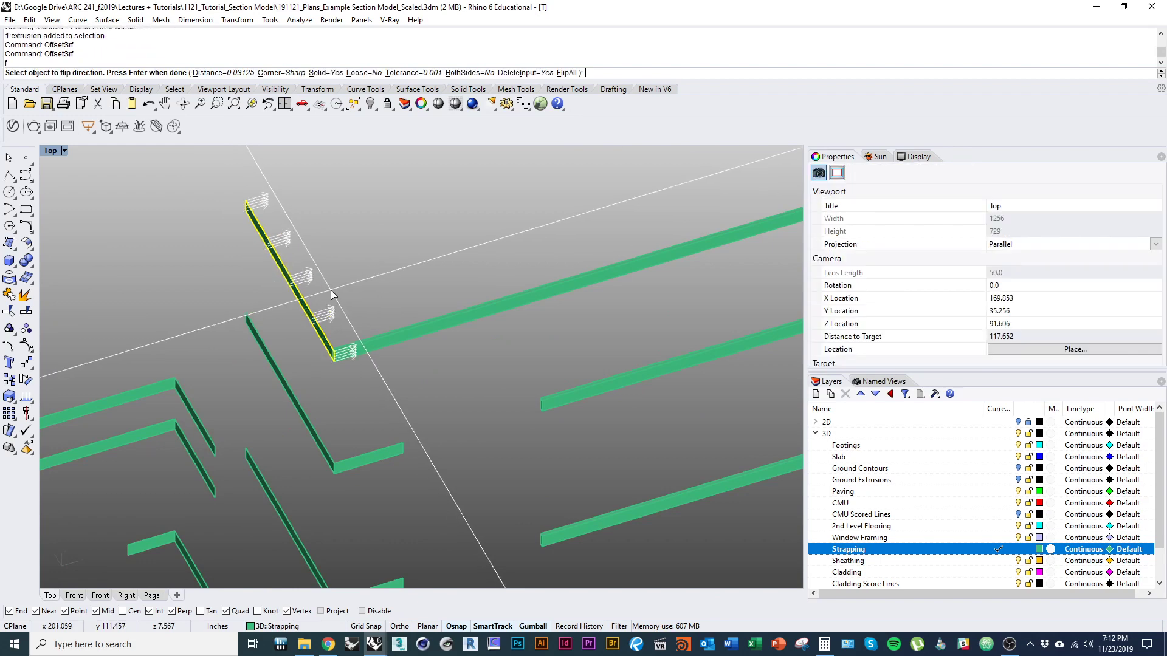
pyautogui.press('Return')
# Step: Undo the outward offset of the two lower return strips and offset them inward as 0.03125-inch solids
pyautogui.moveTo(339, 432); pyautogui.dragTo(365, 342, button='right')
pyautogui.moveTo(337, 294); pyautogui.dragTo(298, 487)
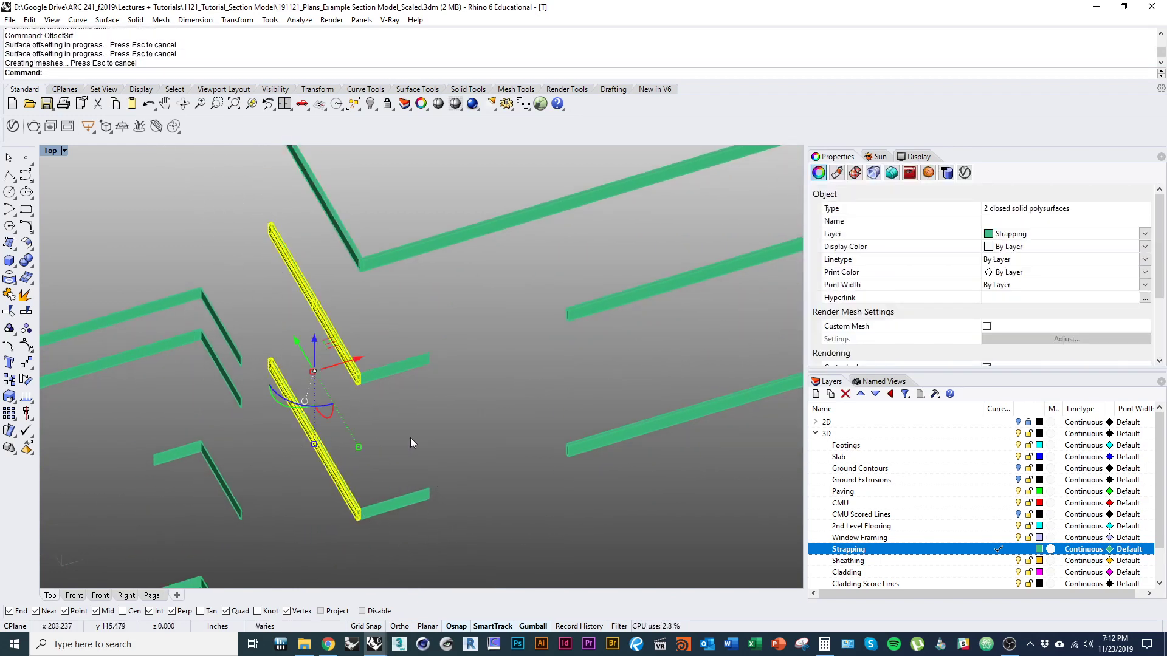
pyautogui.hotkey('ctrl', 'z')
pyautogui.scroll(5, 377, 275)
pyautogui.scroll(-3, 372, 396)
pyautogui.press('Return')
pyautogui.scroll(-8, 389, 419)
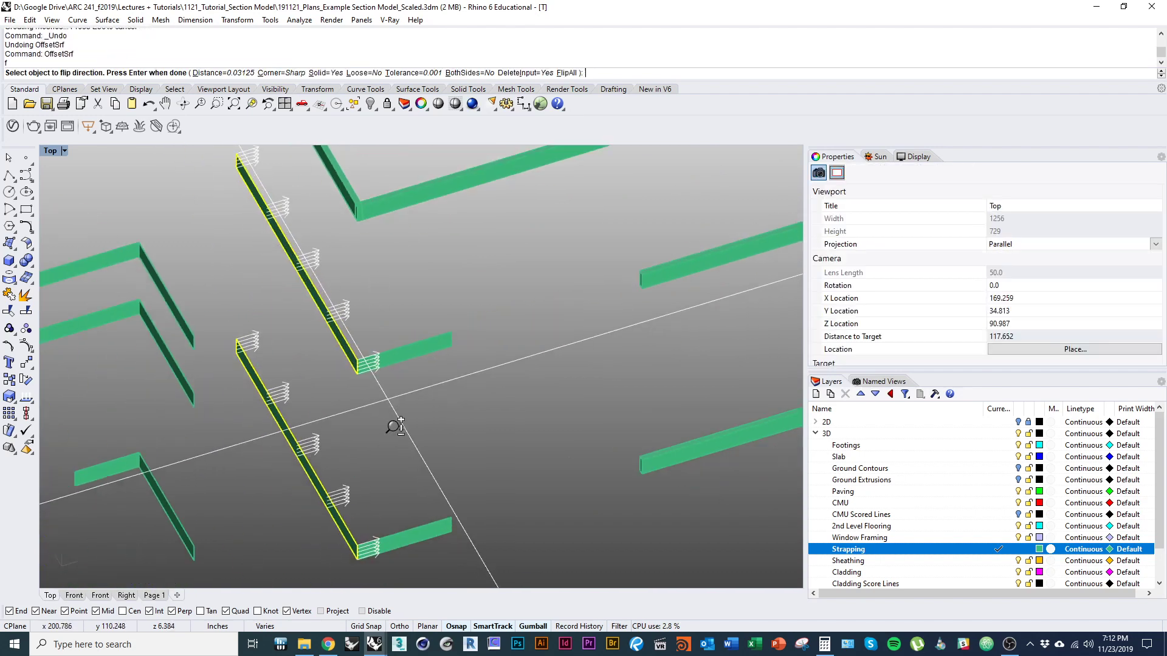
pyautogui.press('Return')
# Step: Offset the two short front stubs beside the opening inward as 0.03125-inch solids
pyautogui.moveTo(456, 513); pyautogui.dragTo(415, 341)
pyautogui.press('Return')
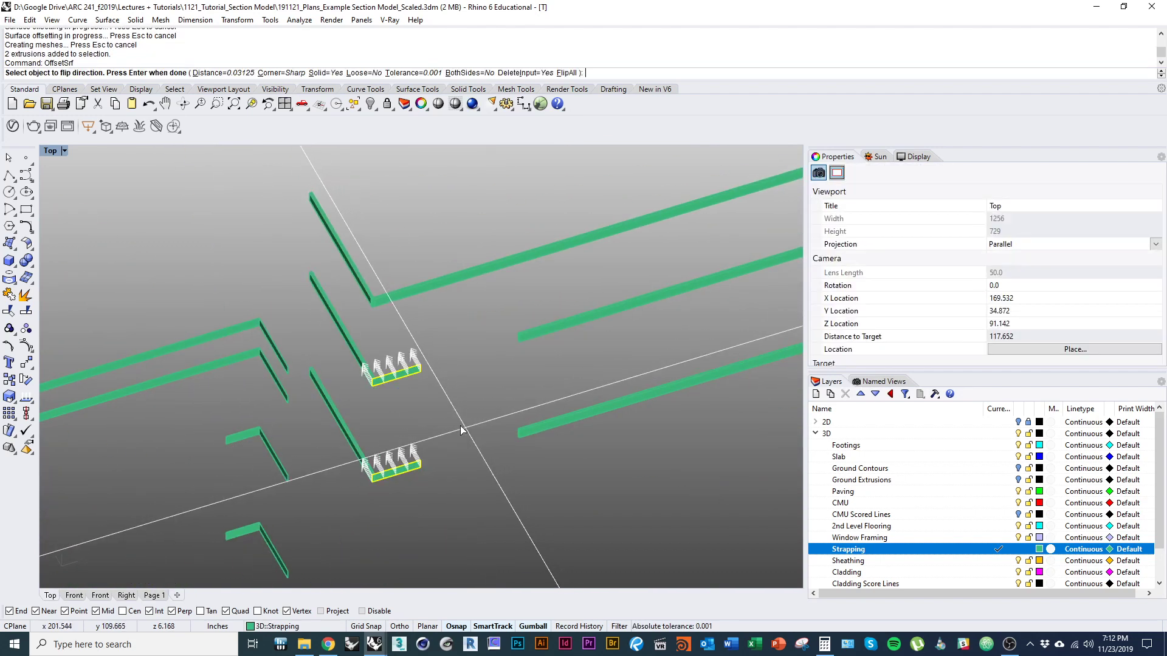
pyautogui.press('Return')
# Step: Offset the three return strips at the far end of the long strips inward as 0.03125-inch solids
pyautogui.scroll(-9, 409, 397)
pyautogui.moveTo(629, 365); pyautogui.dragTo(316, 420, button='right')
pyautogui.scroll(6, 454, 258)
pyautogui.moveTo(391, 183); pyautogui.dragTo(509, 495)
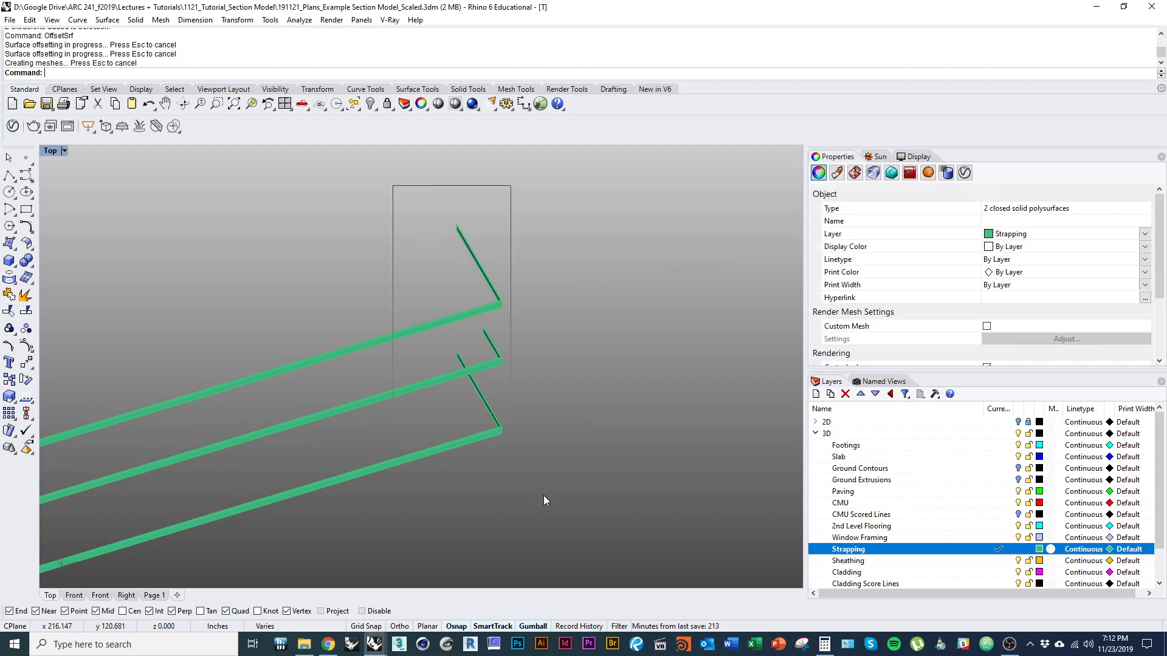
pyautogui.press('Return')
pyautogui.click(489, 333)
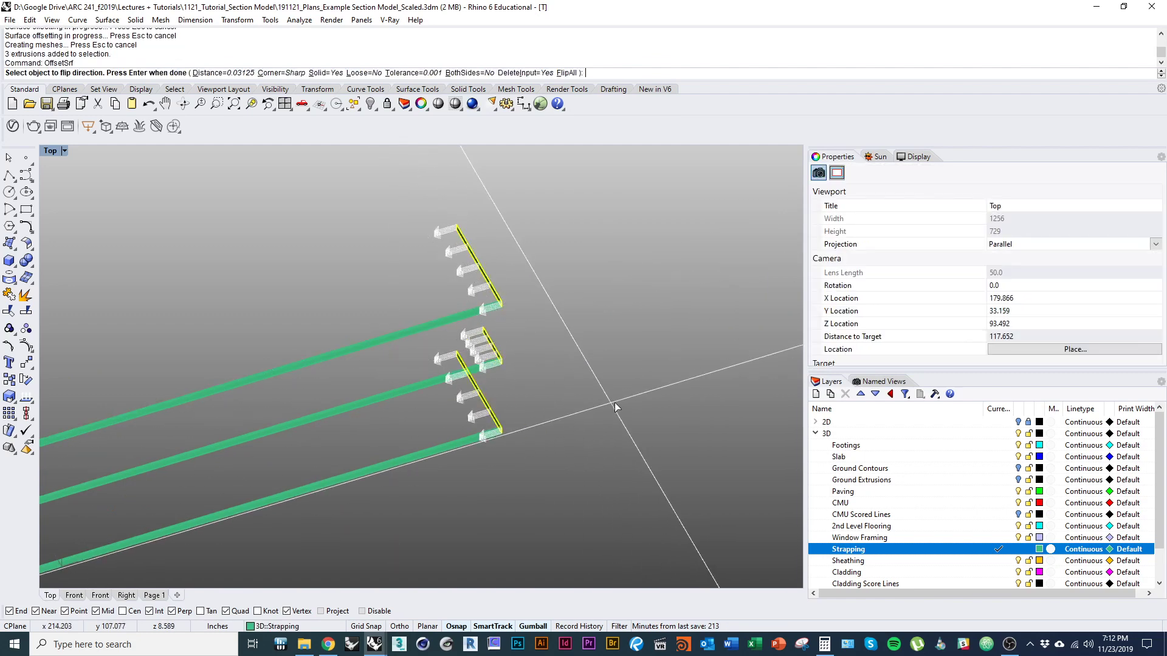
pyautogui.press('Return')
# Step: Try to offset the four short return strips at the end of the shorter wing as 0.03125-inch solids in the default direction
pyautogui.scroll(-12, 558, 303)
pyautogui.moveTo(455, 334); pyautogui.dragTo(525, 332, button='right')
pyautogui.scroll(16, 522, 333)
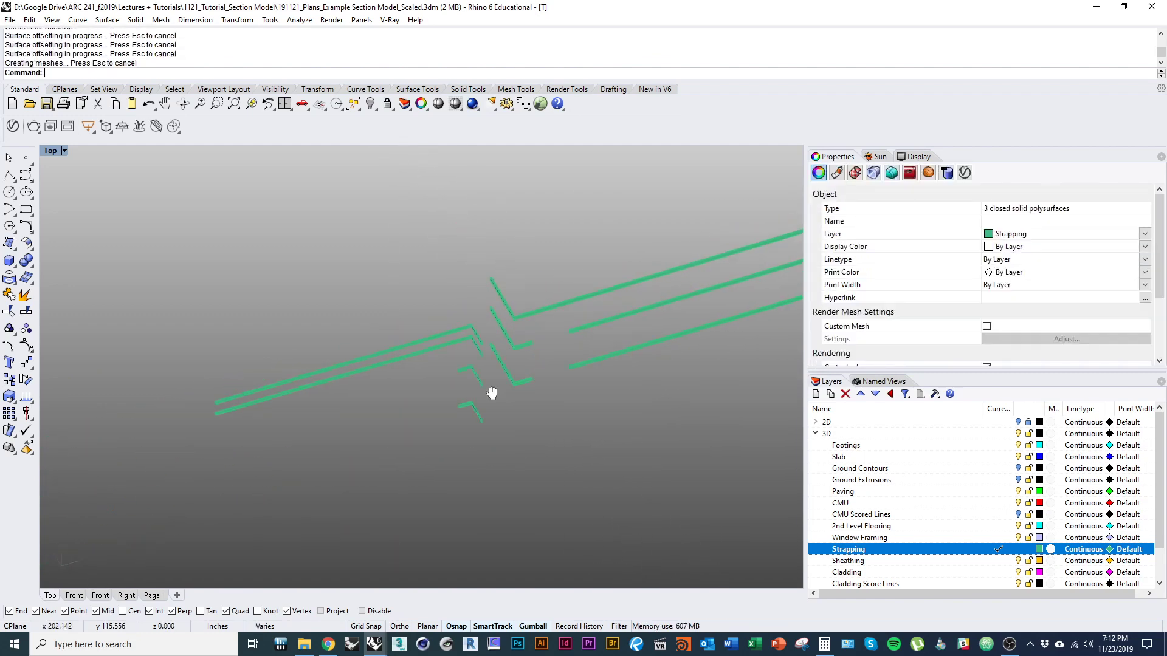
pyautogui.moveTo(463, 497); pyautogui.dragTo(440, 331)
pyautogui.keyDown('shift'); pyautogui.moveTo(452, 242); pyautogui.dragTo(435, 313); pyautogui.keyUp('shift')
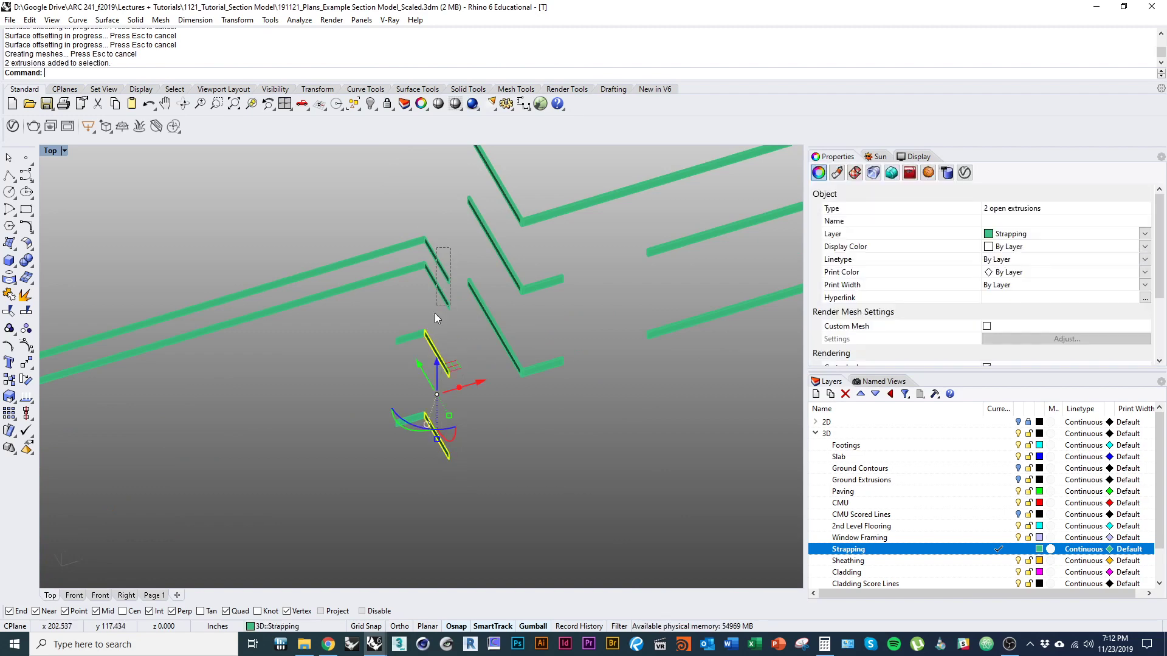
pyautogui.press('Return')
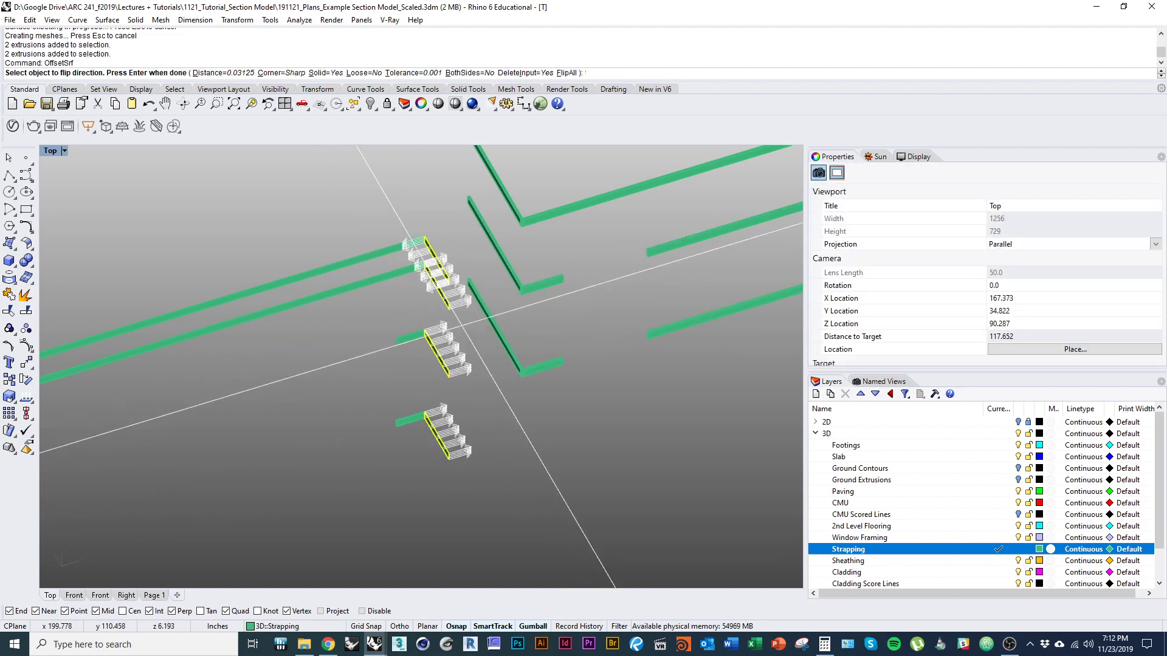
pyautogui.press('Return')
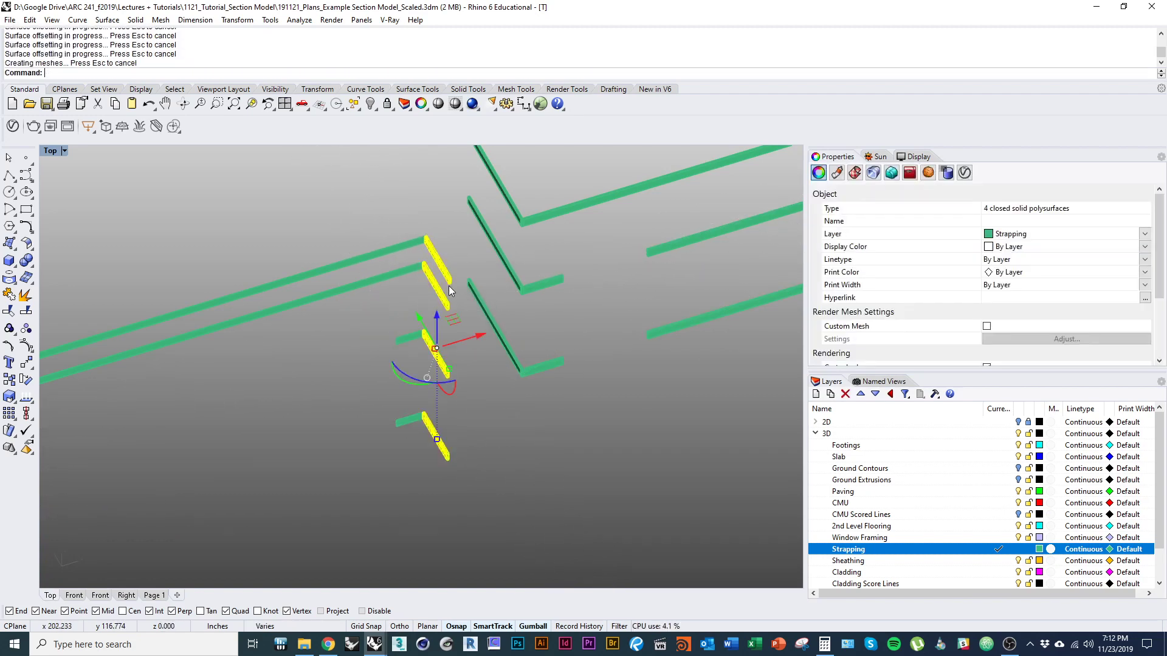
# Step: Undo the offset of the four short return strips and offset them as 0.03125-inch solids with the direction flipped
pyautogui.hotkey('ctrl', 'z')
pyautogui.press('Return')
pyautogui.write('f')
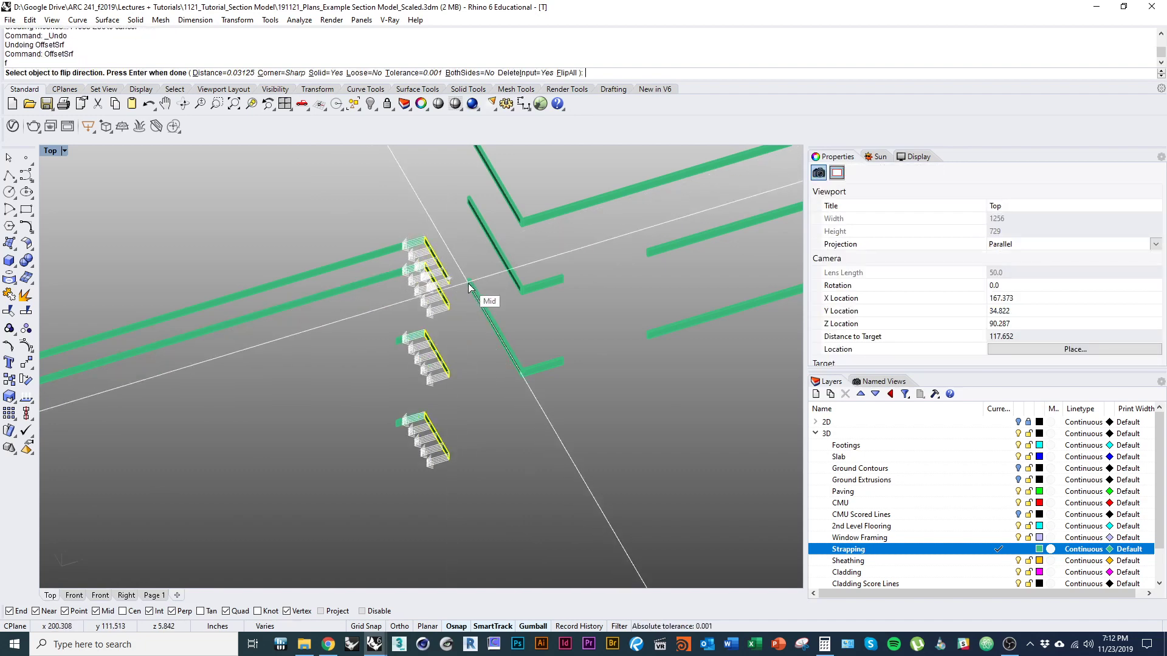
pyautogui.press('Return')
# Step: Offset the two long strips of the shorter wing as 0.03125-inch solids
pyautogui.moveTo(309, 271); pyautogui.dragTo(301, 305)
pyautogui.press('Return')
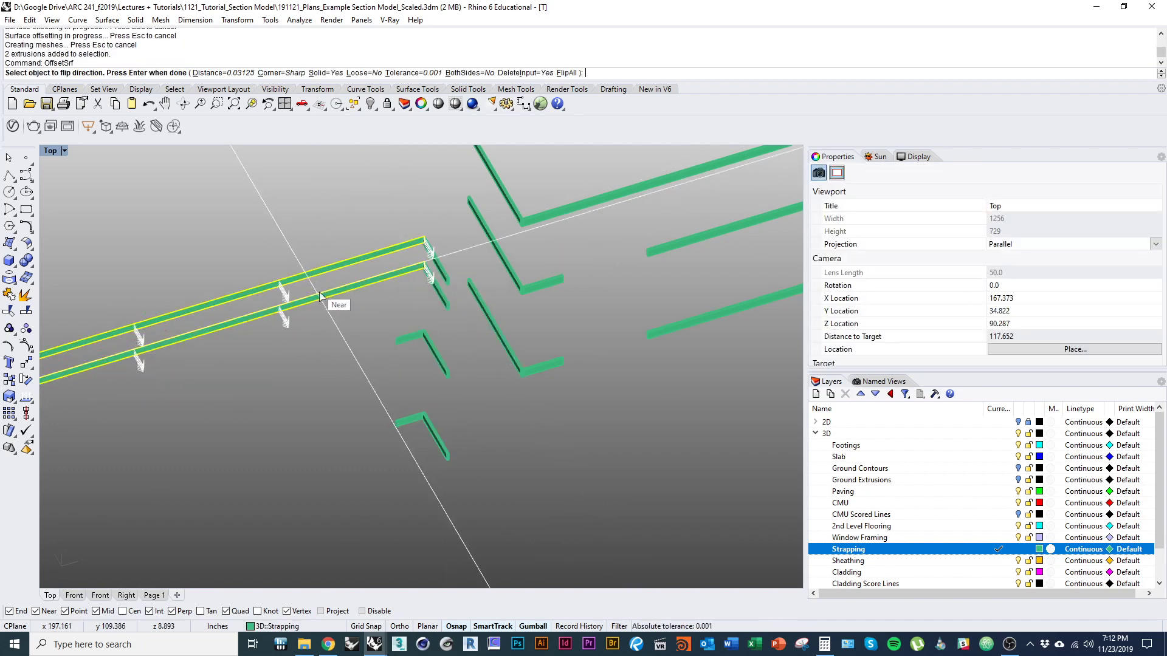
pyautogui.press('Return')
# Step: Show all hidden objects of the section model and view the building from its other side
pyautogui.scroll(-3, 370, 340)
pyautogui.moveTo(358, 375); pyautogui.dragTo(386, 414, button='right')
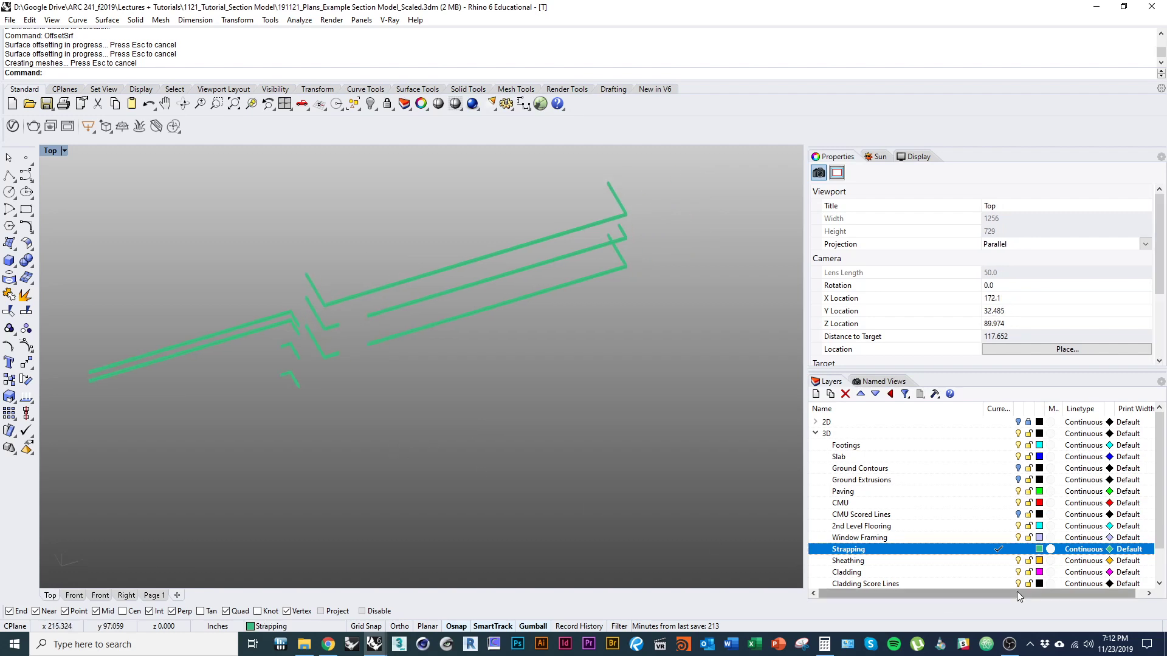
pyautogui.write('show')
pyautogui.press('Return')
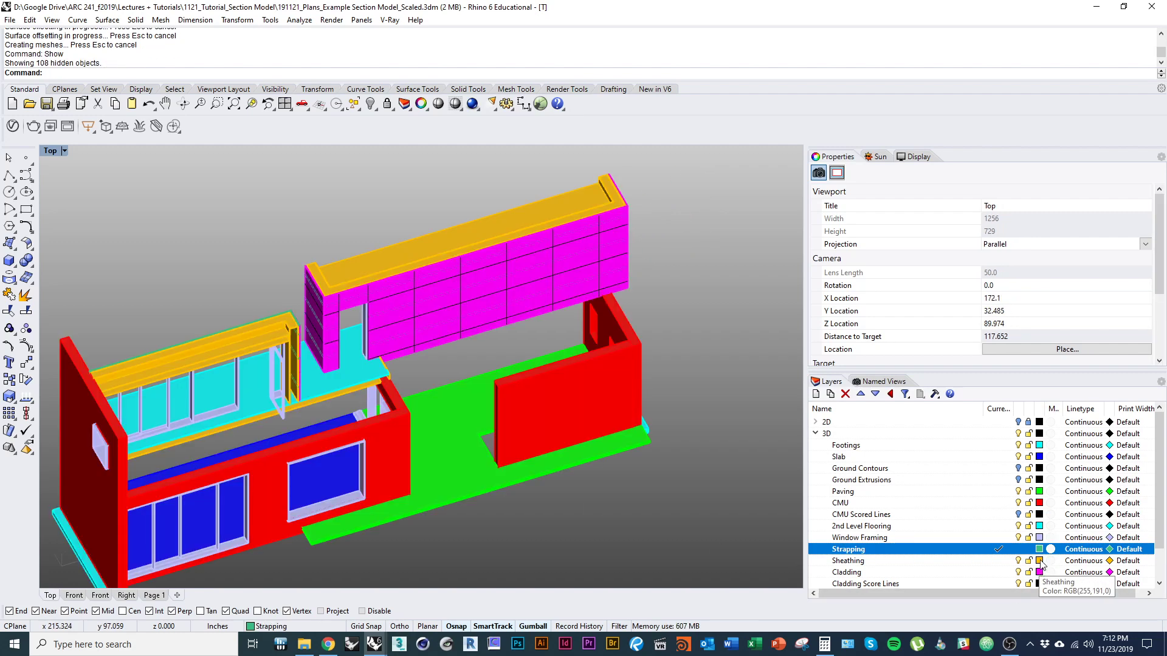
pyautogui.keyDown('ctrl'); pyautogui.keyDown('shift'); pyautogui.moveTo(715, 340); pyautogui.dragTo(668, 261, button='right'); pyautogui.keyUp('shift'); pyautogui.keyUp('ctrl')
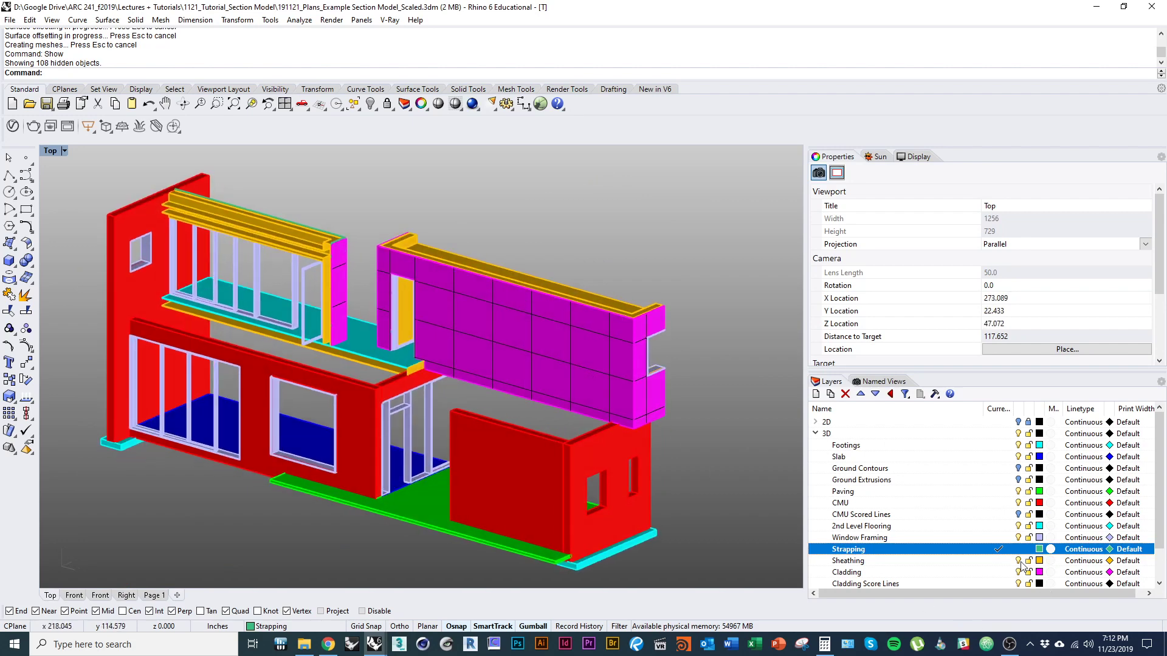
# Step: Turn on the CMU Scored Lines, Ground Extrusions, Ground Contours and Framing layers to display the complete section model
pyautogui.click(1017, 515)
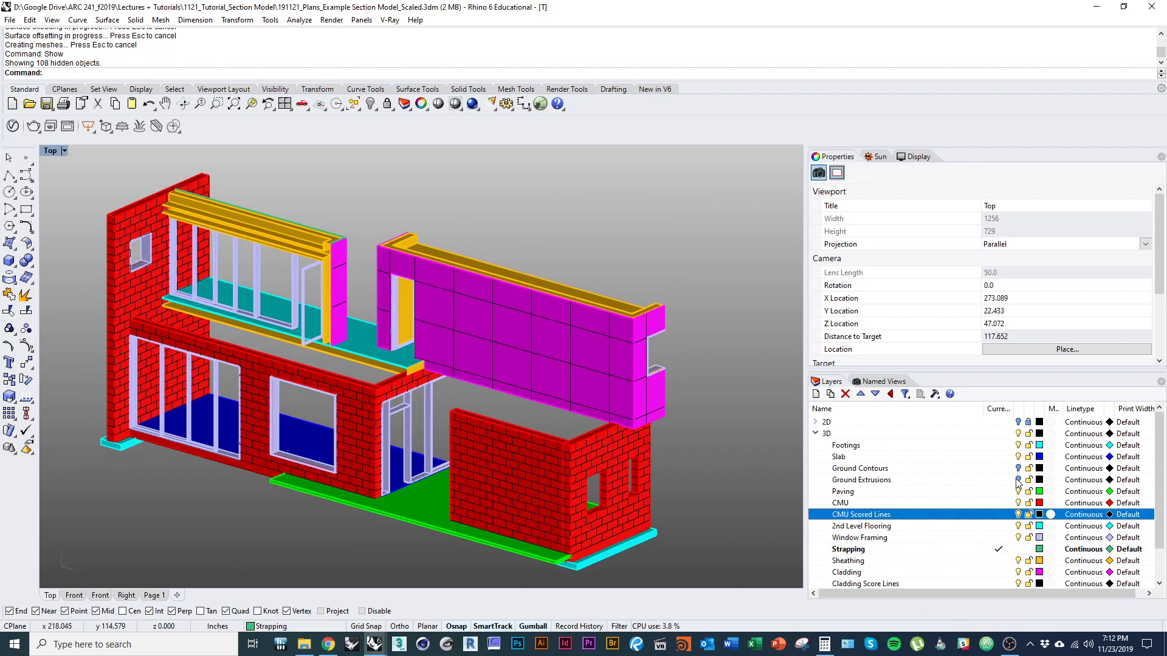
pyautogui.click(1018, 480)
pyautogui.click(1018, 468)
pyautogui.scroll(-1, 1015, 522)
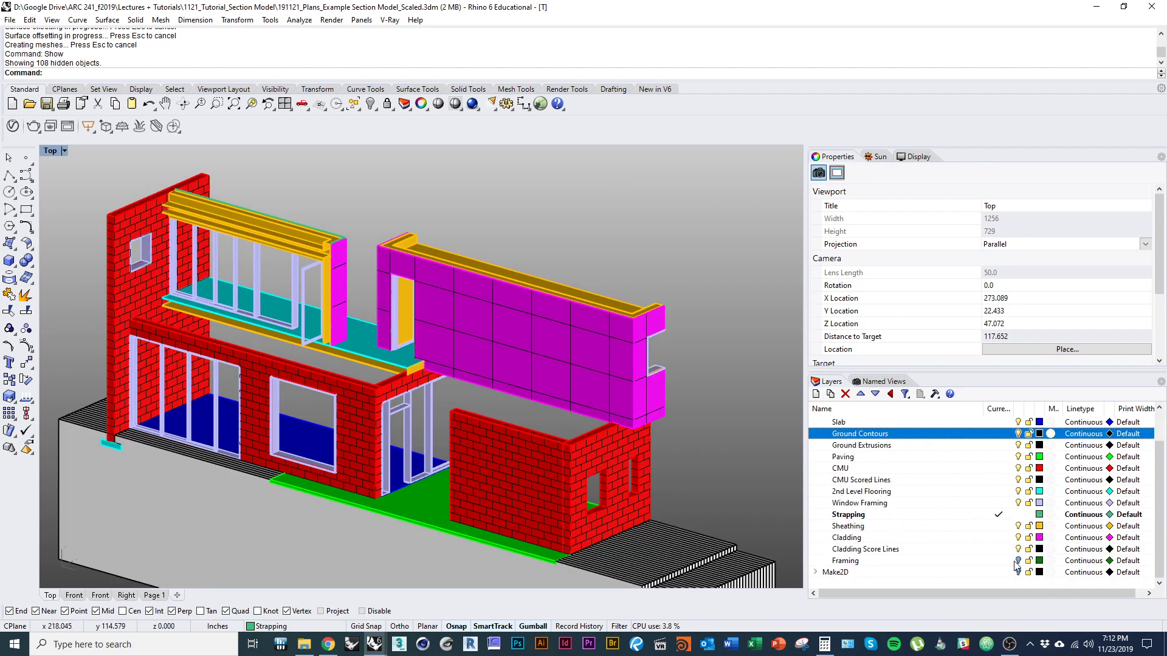
pyautogui.click(1018, 561)
pyautogui.scroll(-2, 636, 508)
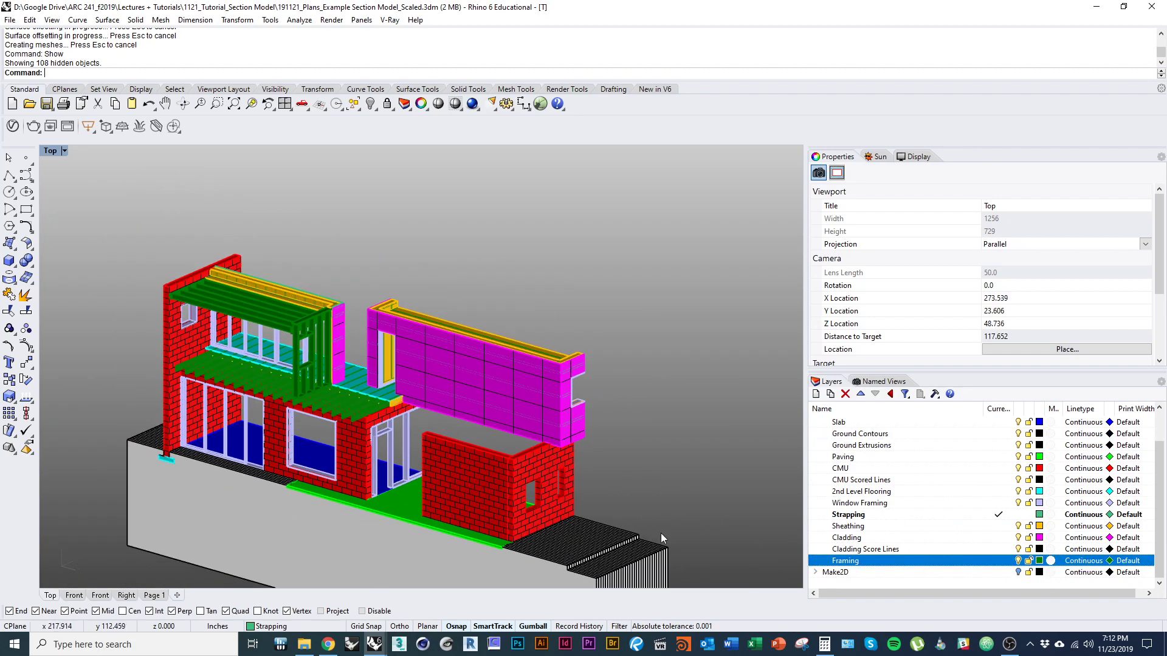
pyautogui.scroll(-2, 644, 479)
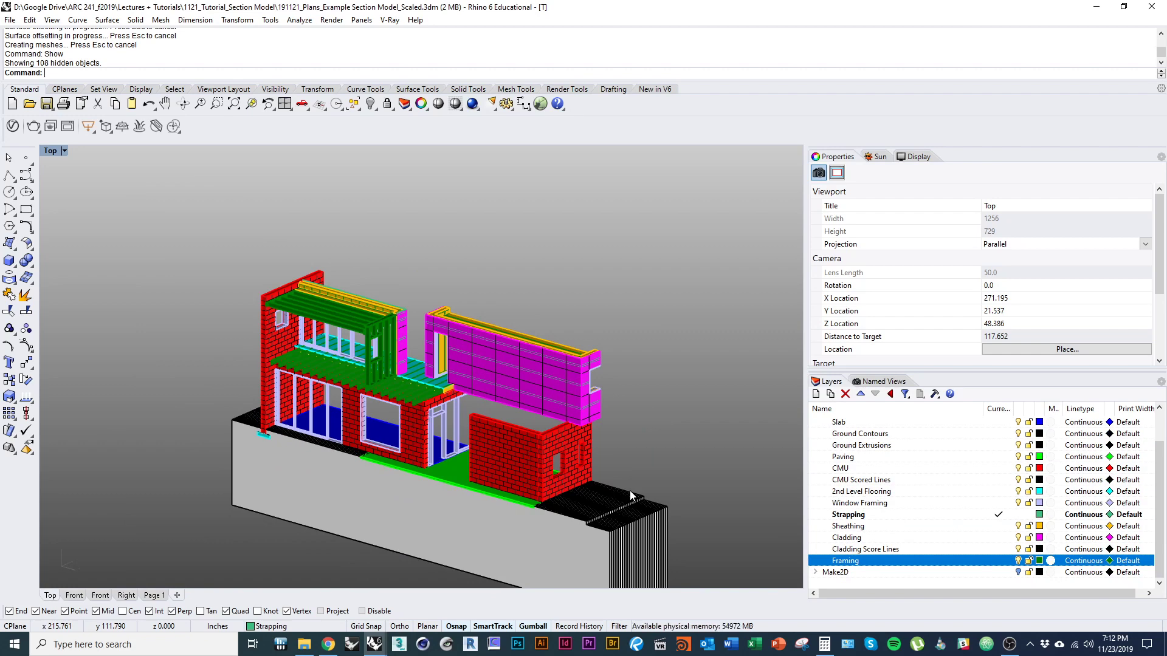
pyautogui.hotkey('alt', 'Tab')
pyautogui.click(264, 422)
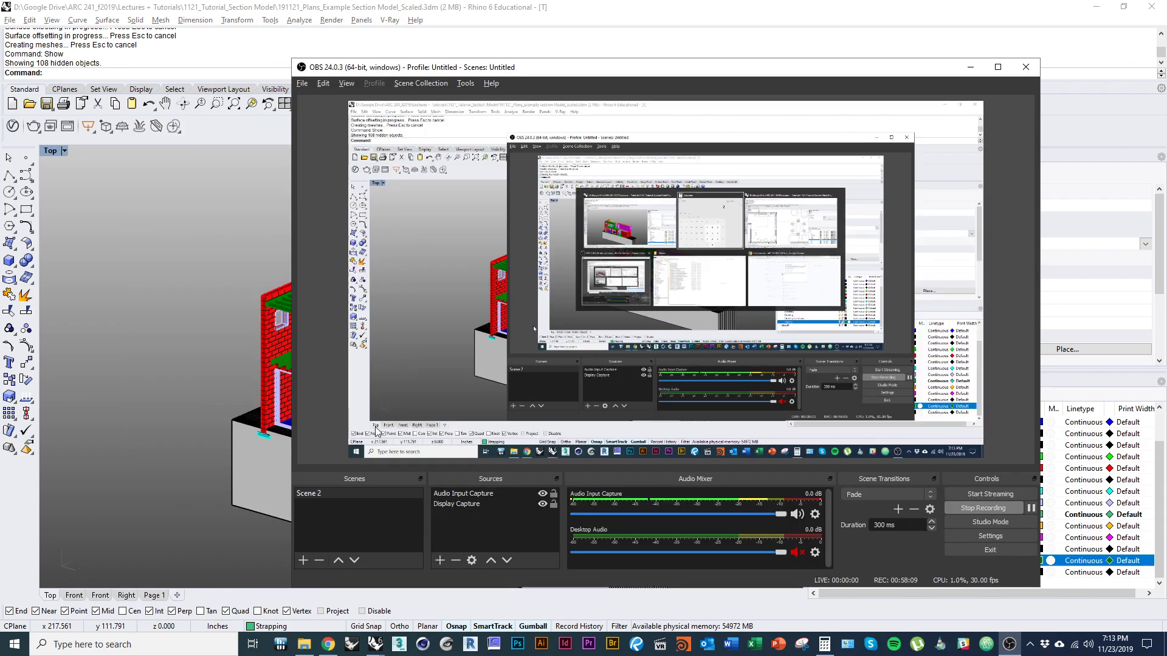